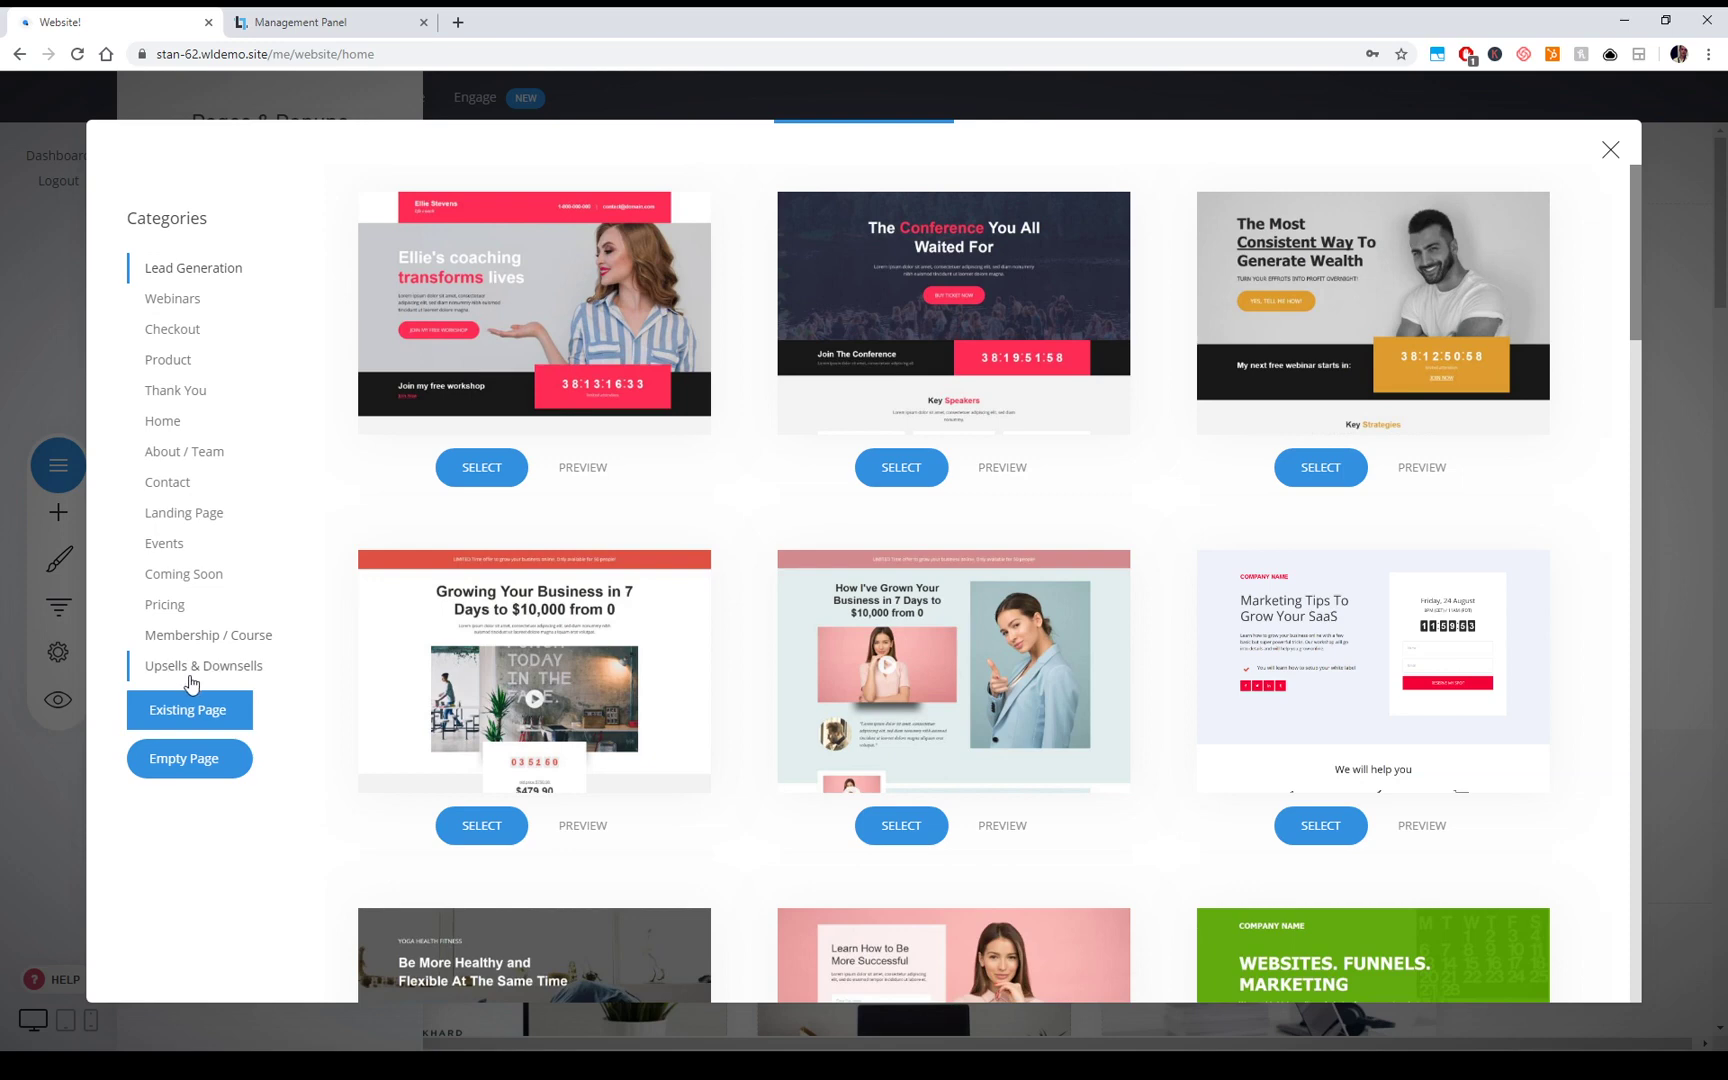
Show the Membership / Course page templates and browse through the available designs
left_click(212, 640)
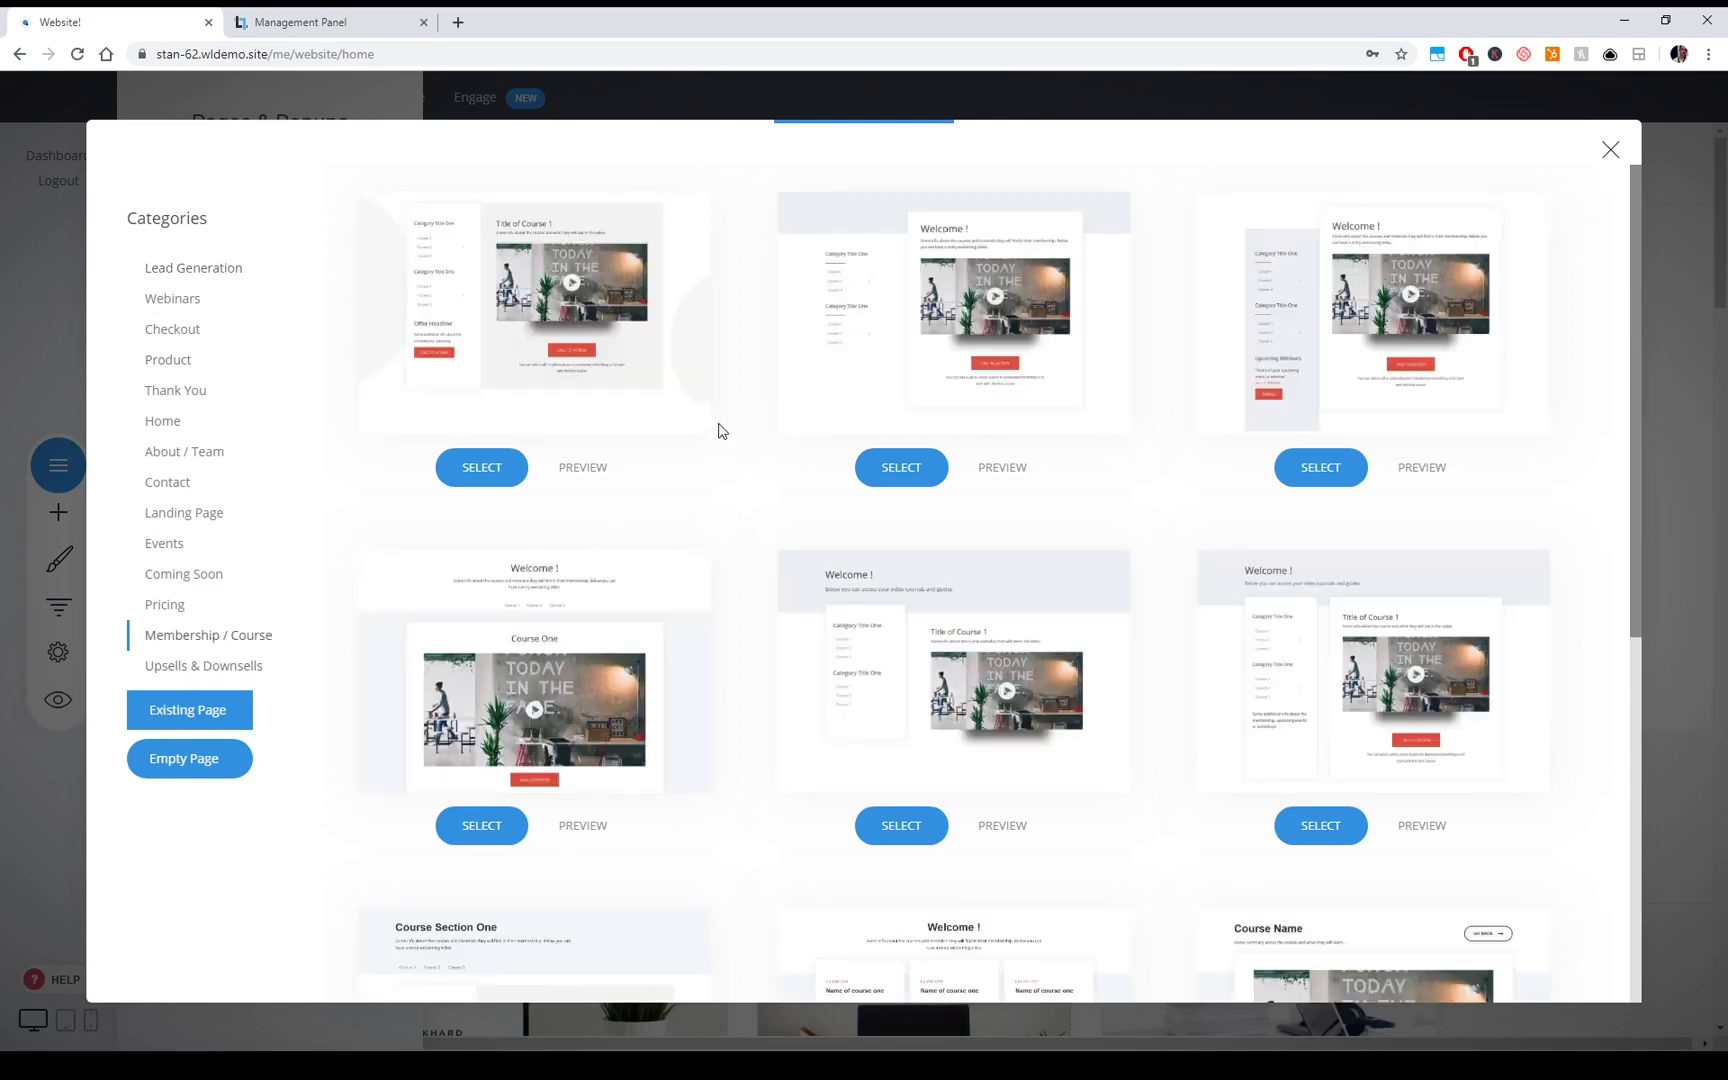
scroll(718, 430, "down", 5)
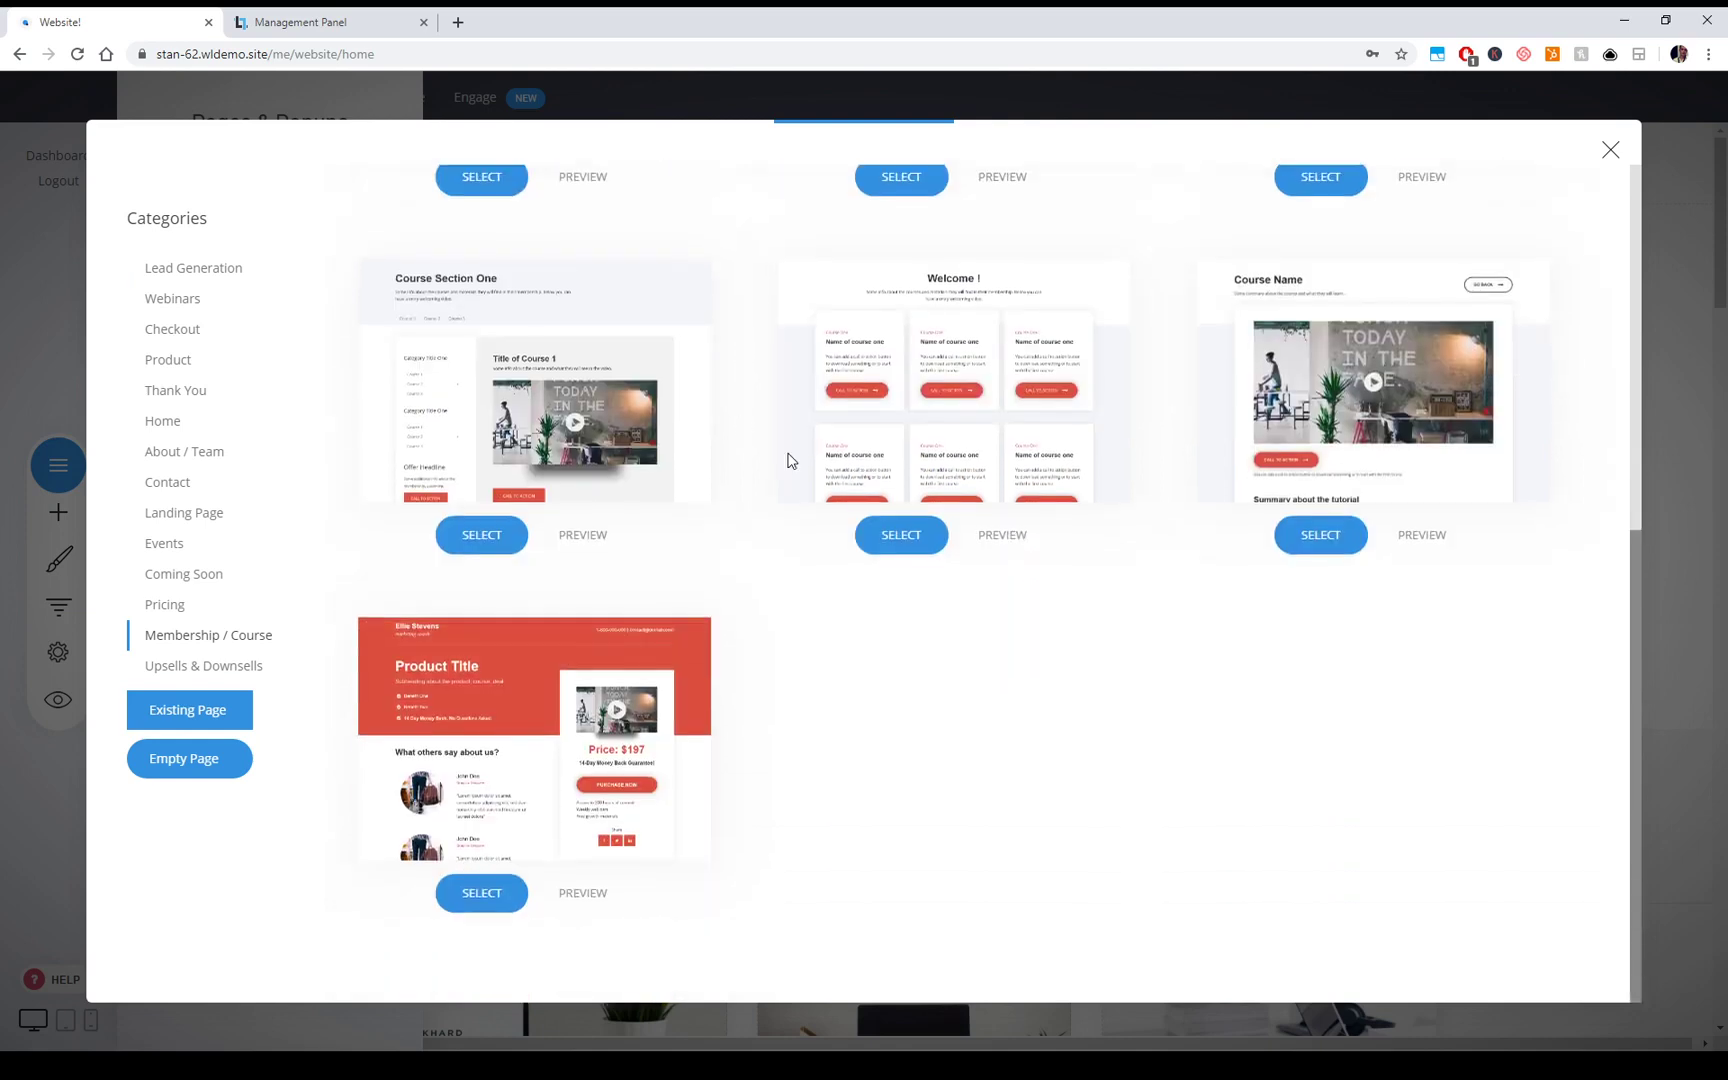
scroll(1175, 763, "up", 4)
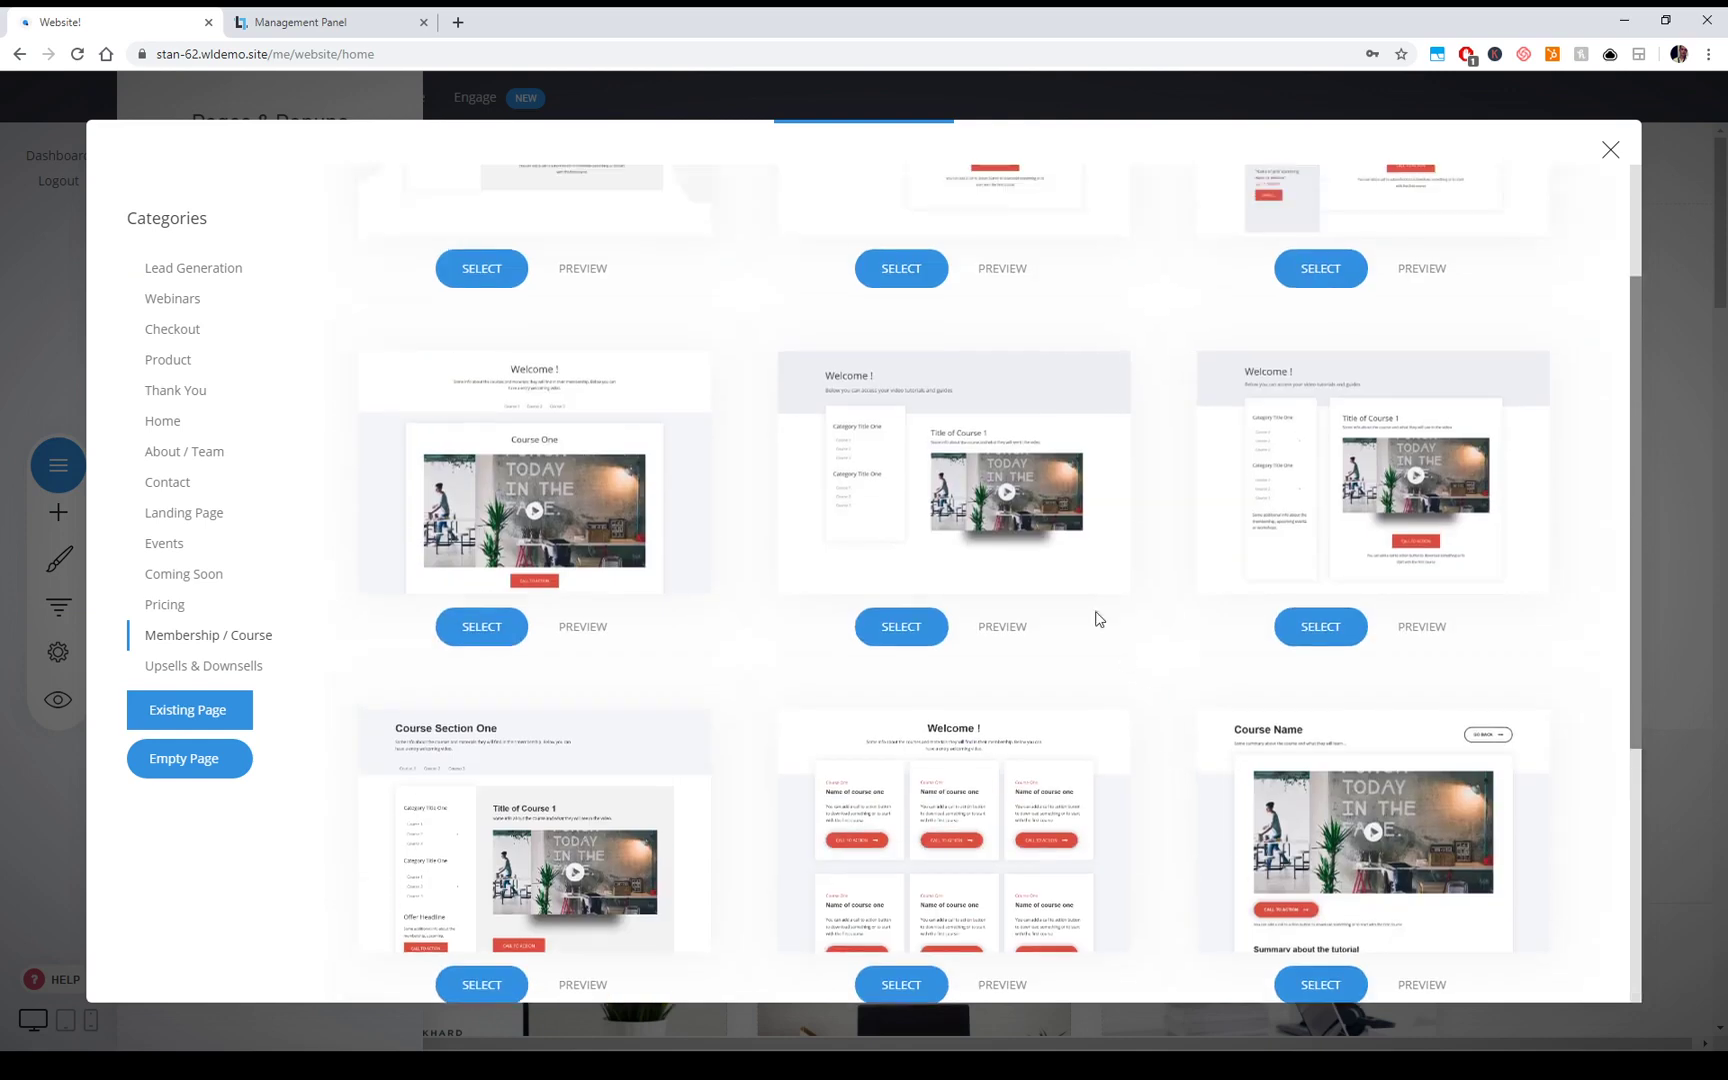
scroll(1219, 710, "down", 3)
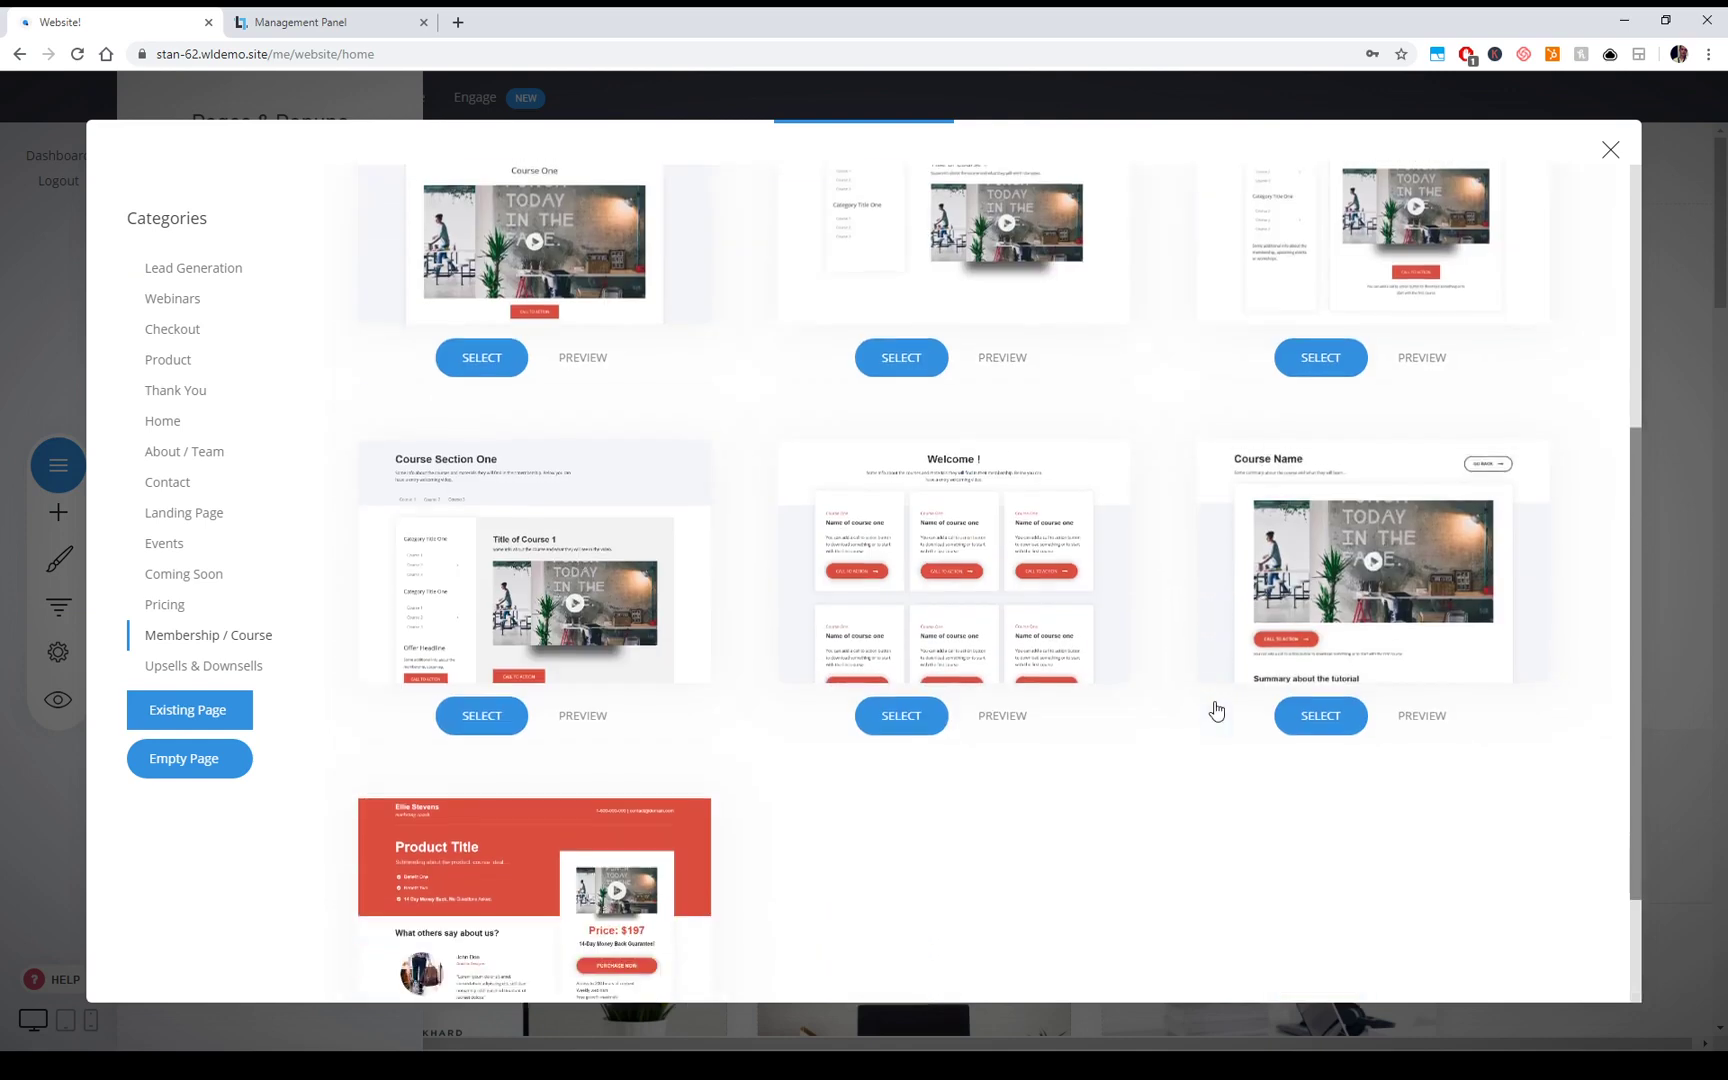
Preview the Welcome template with the grid of course cards down to its contact section, and close the preview
left_click(1021, 720)
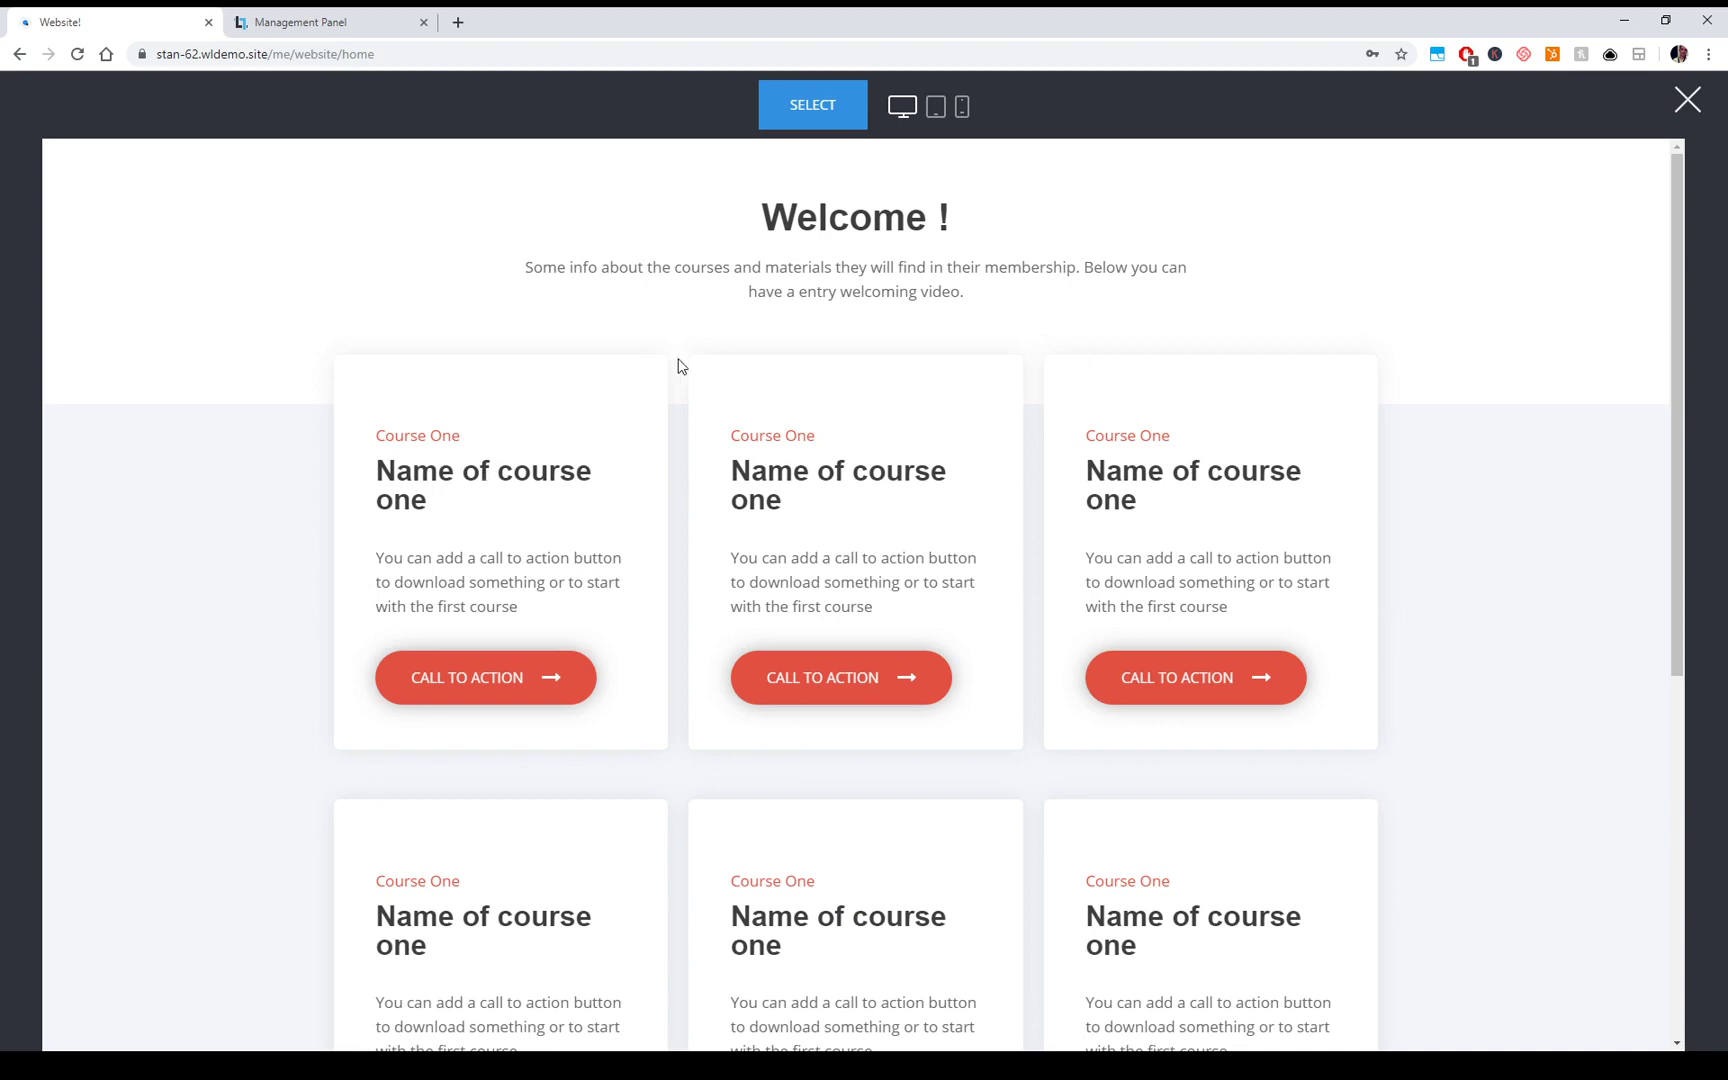
scroll(1172, 550, "down", 4)
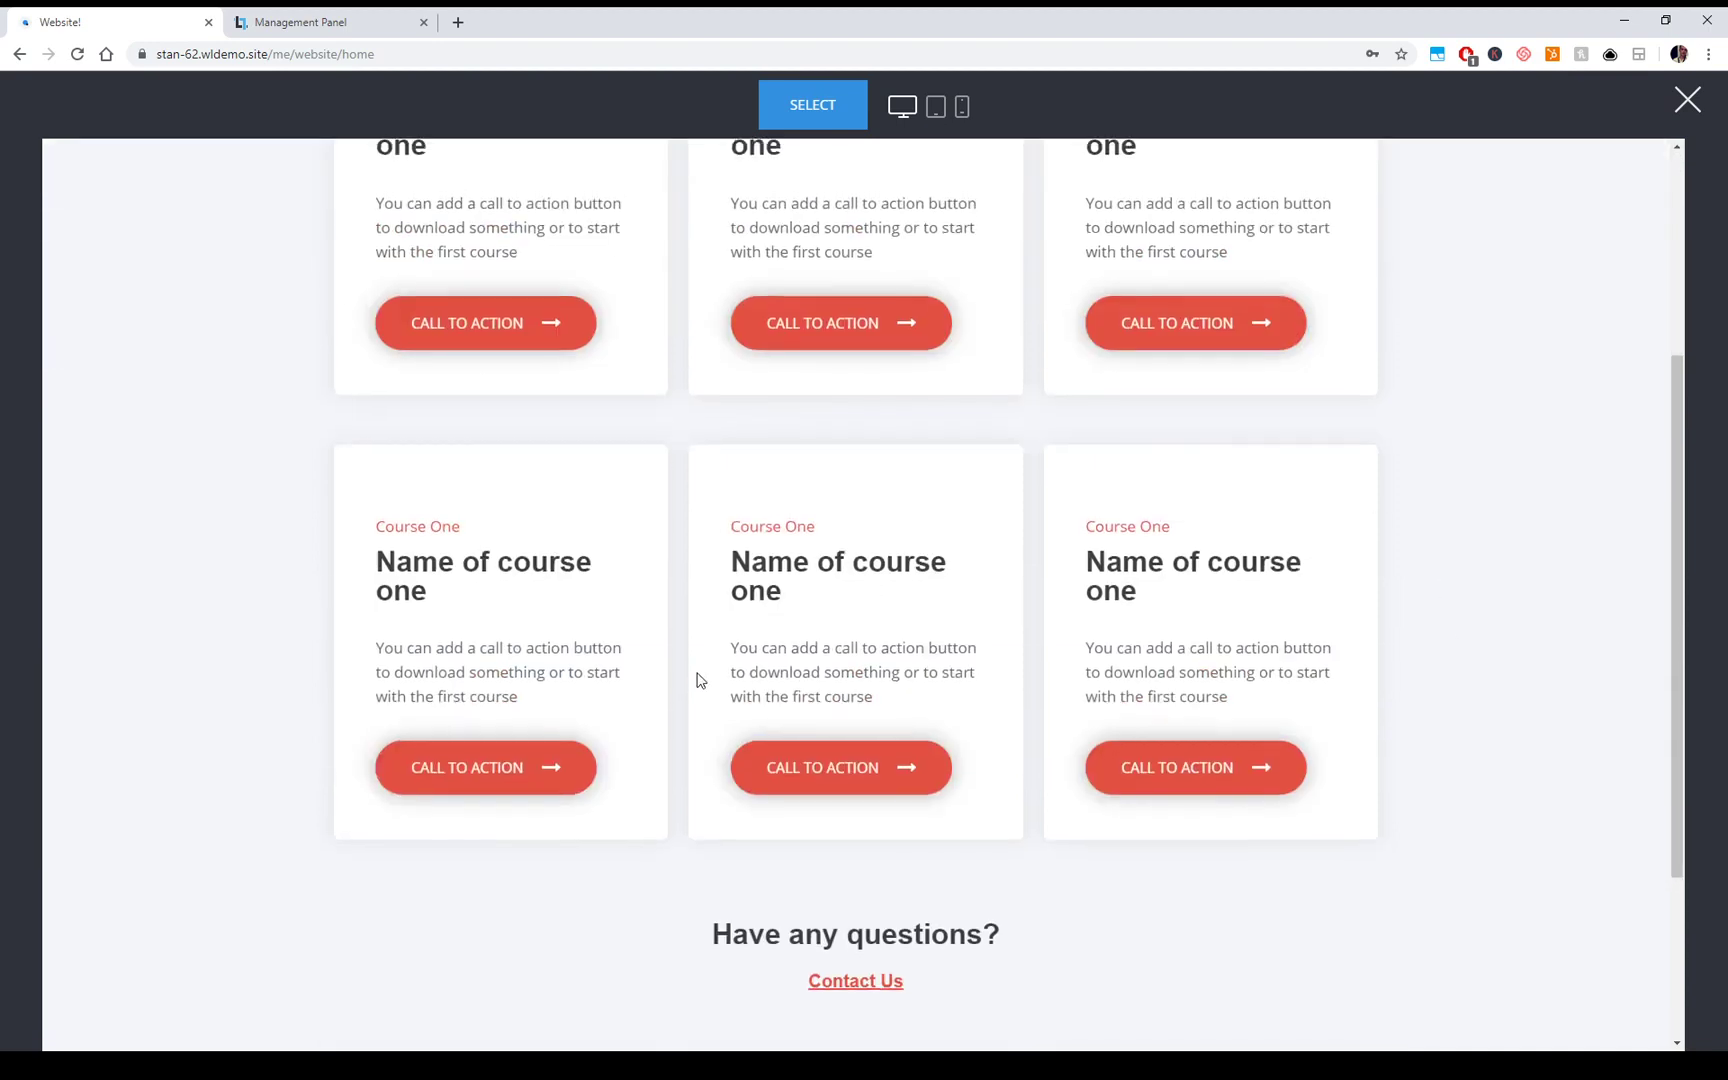
scroll(285, 540, "up", 3)
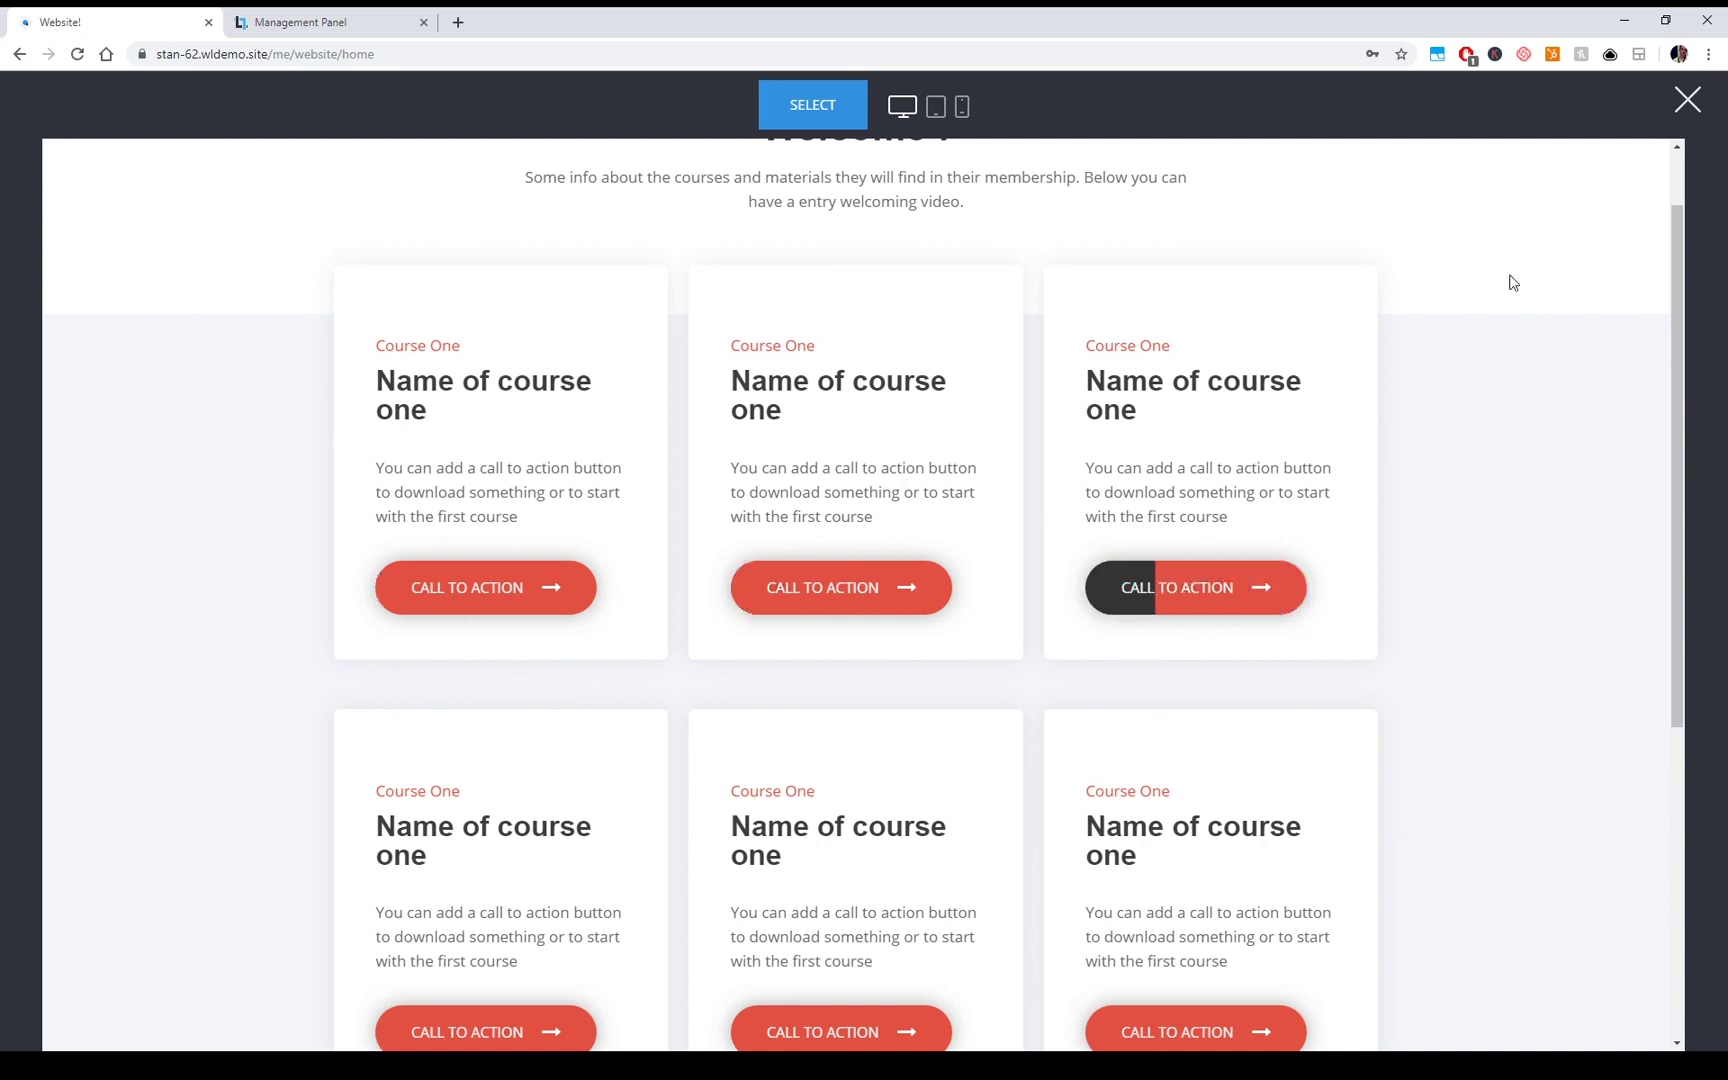
scroll(1391, 438, "up", 1)
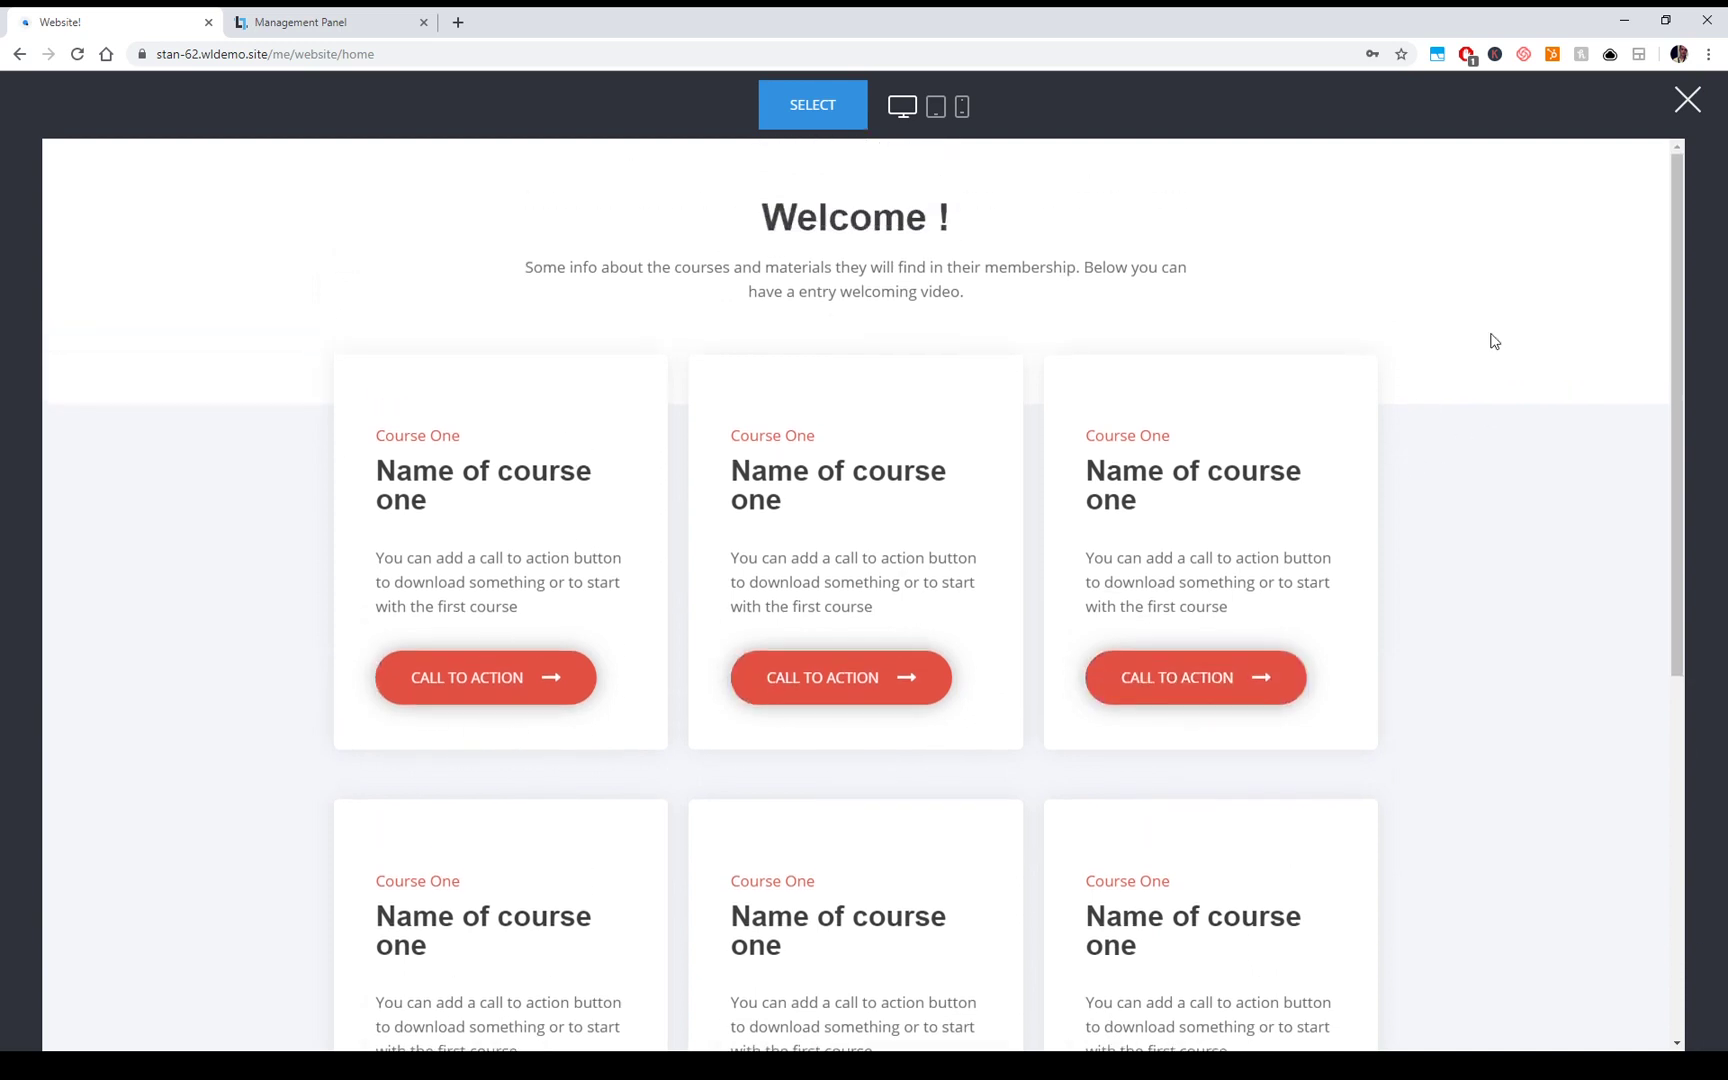
left_click(1687, 101)
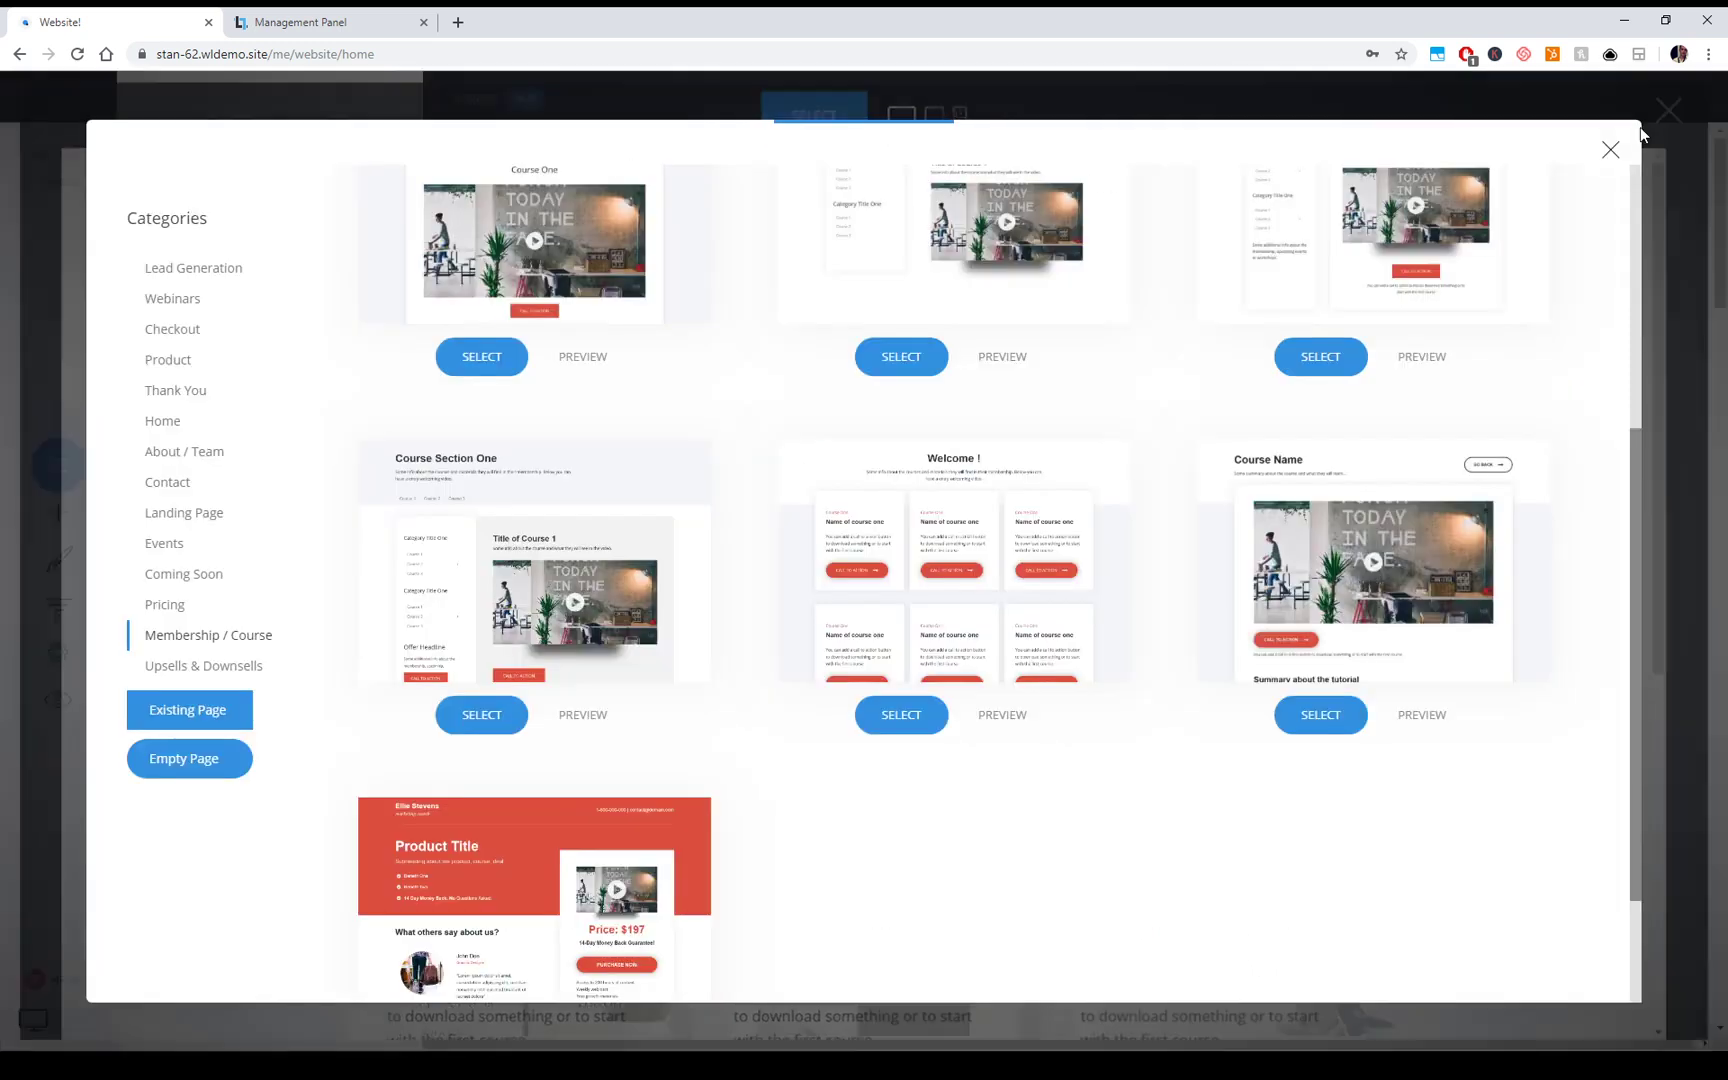
Preview the Course Section One template and leave the template gallery without choosing a template
left_click(598, 717)
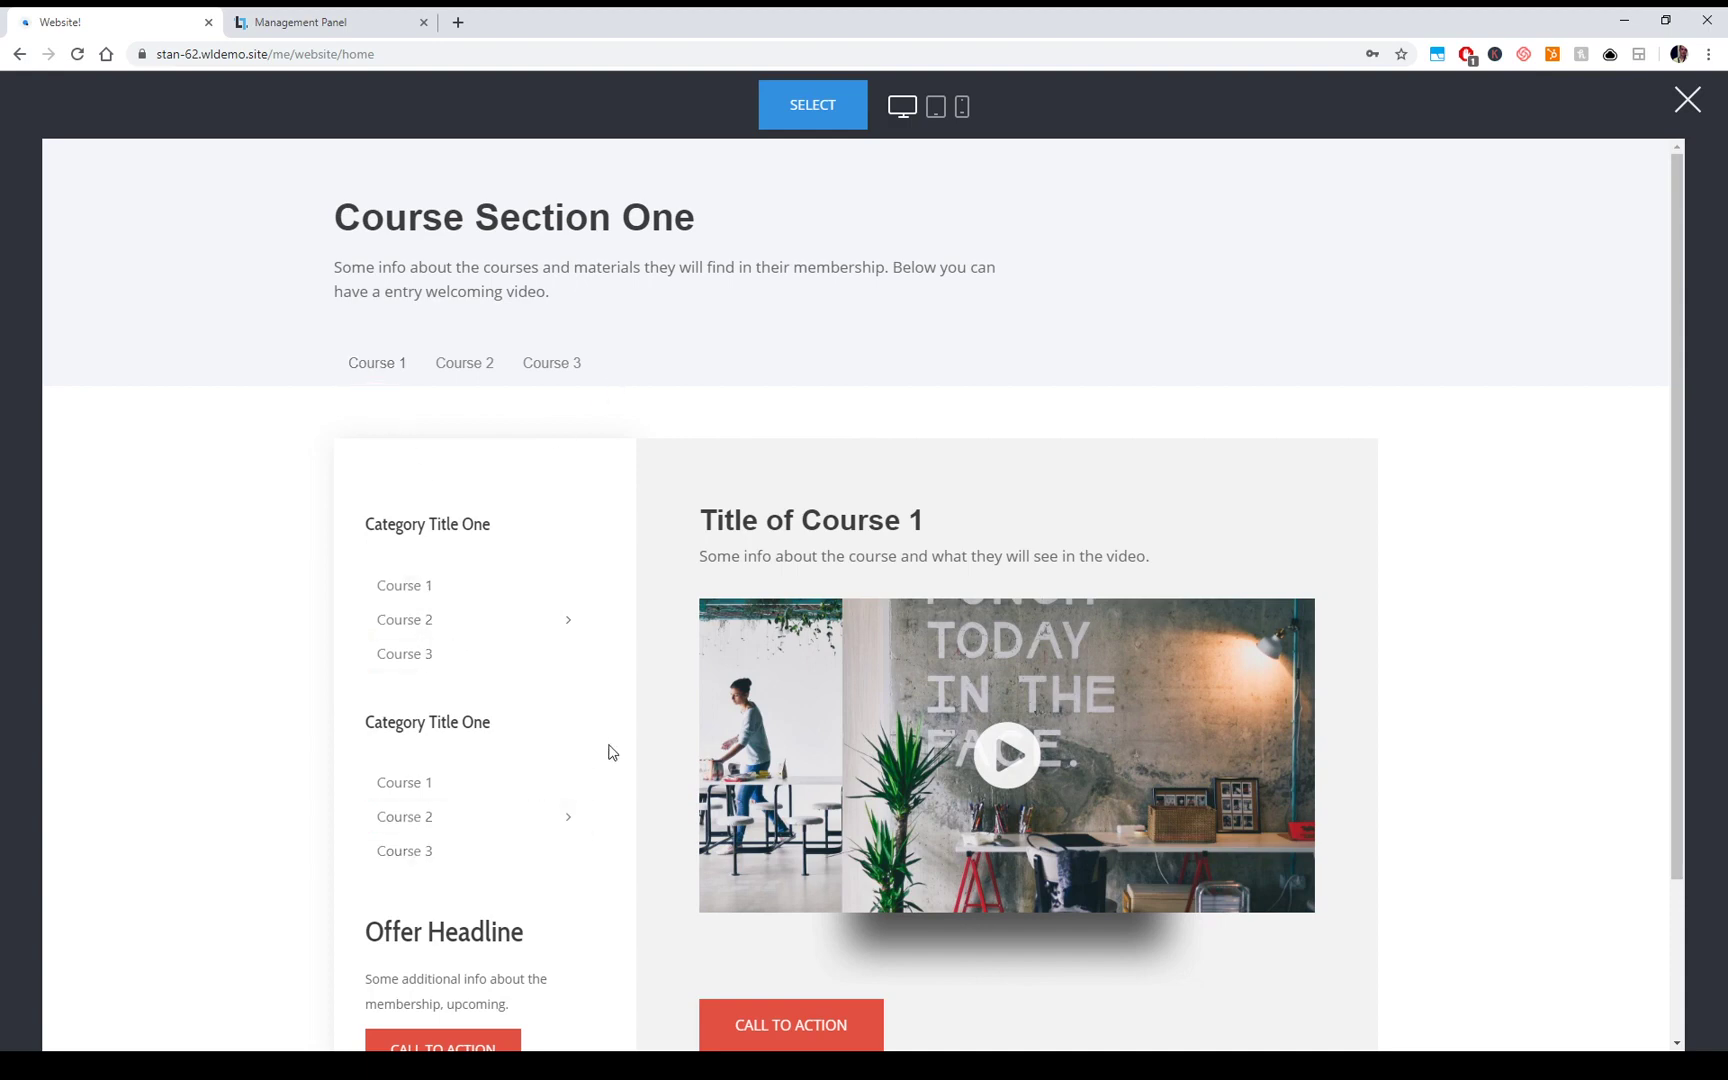
scroll(611, 752, "down", 2)
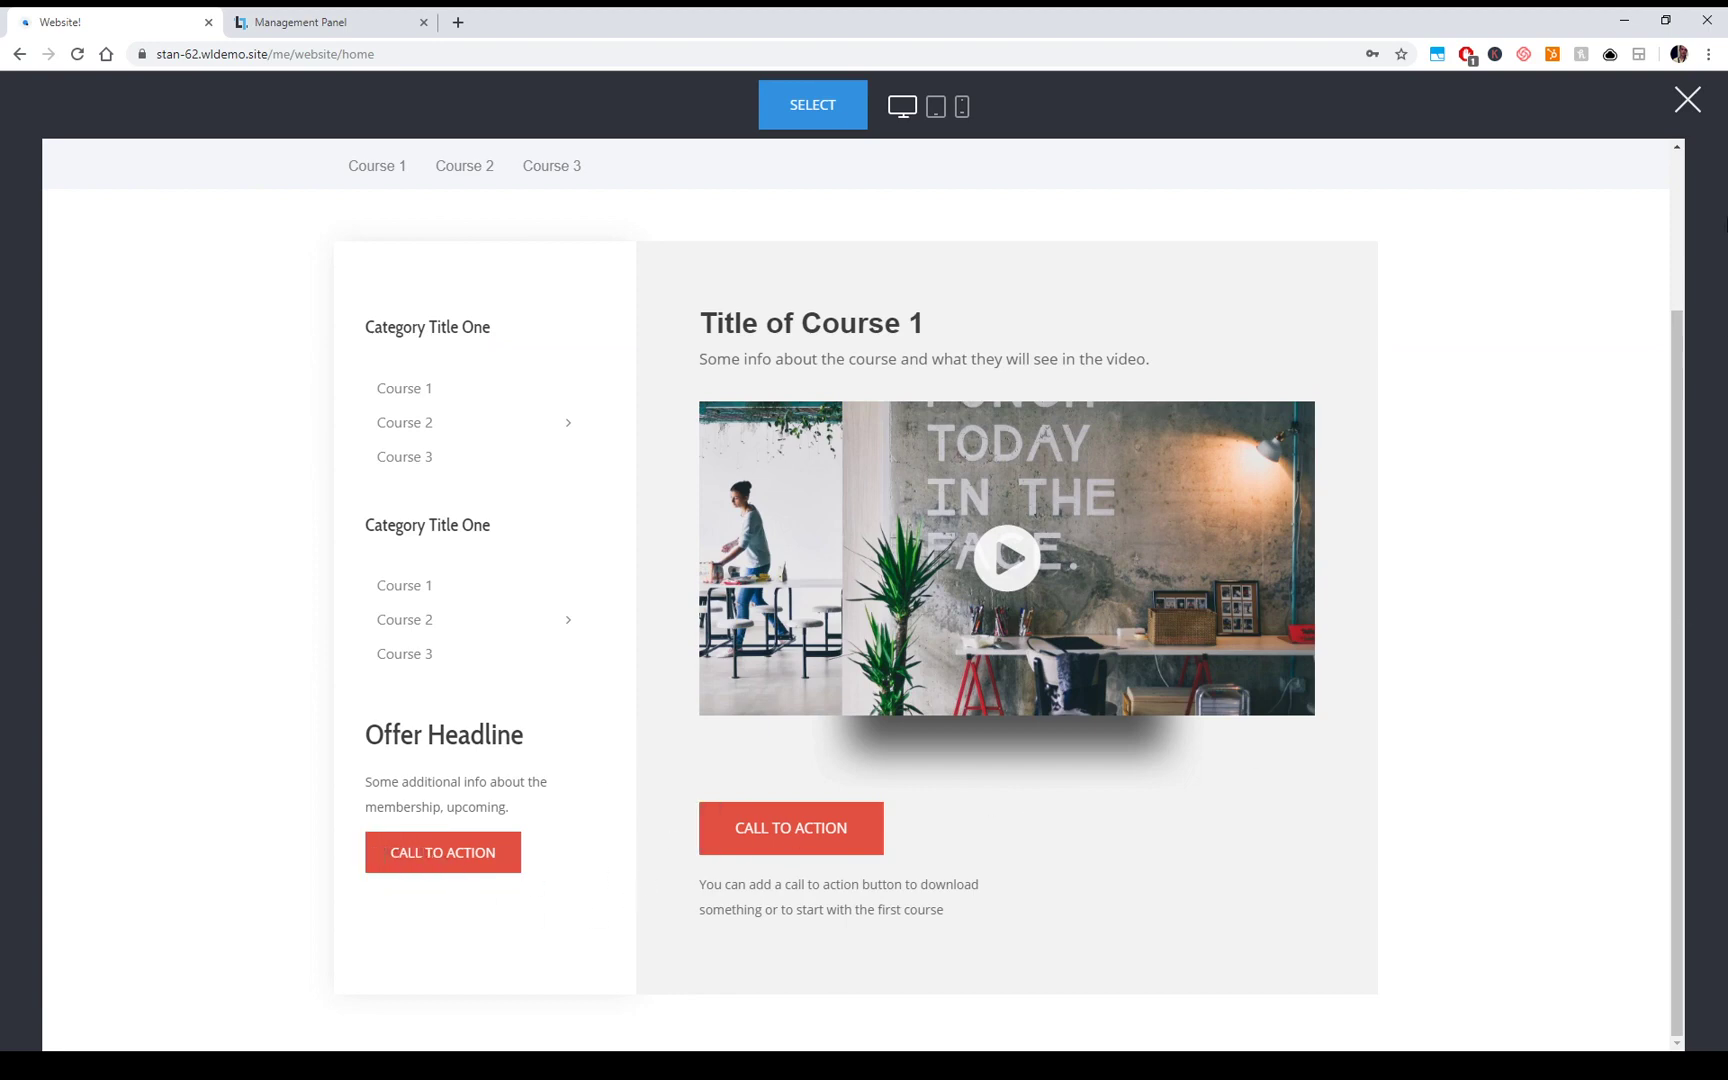
left_click(1687, 101)
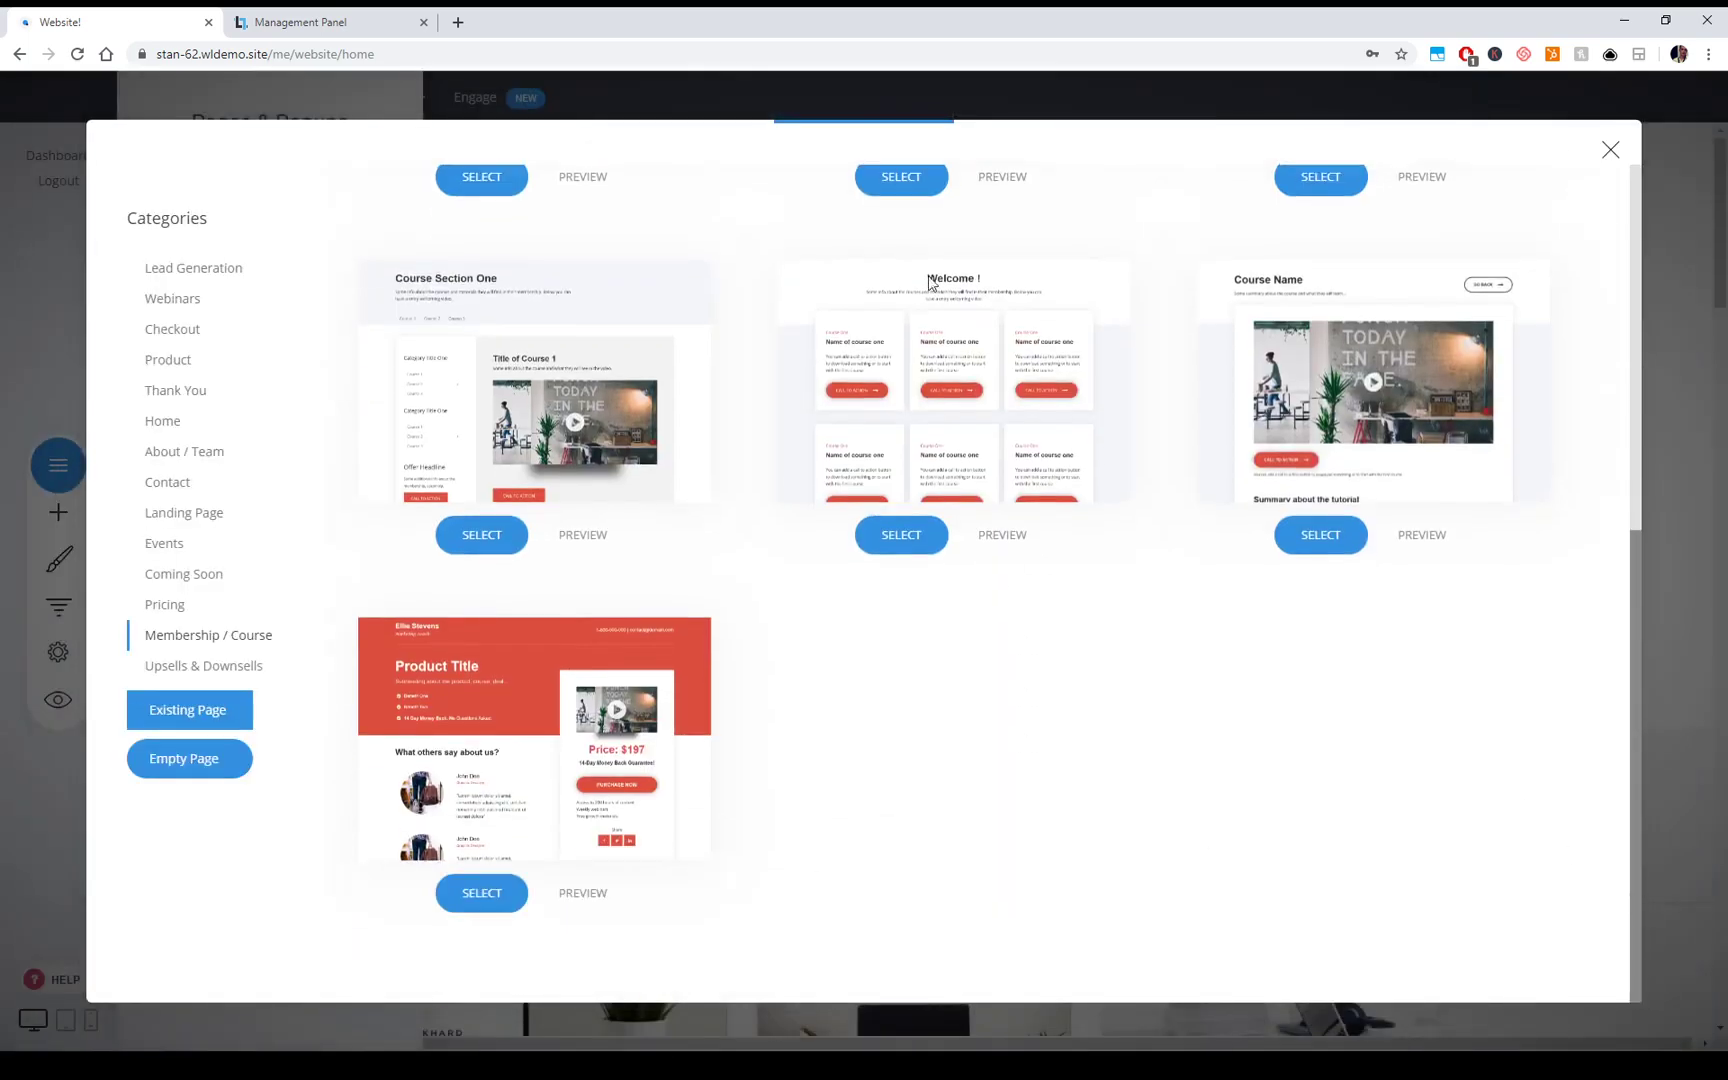
scroll(1080, 698, "up", 5)
scroll(1149, 629, "up", 2)
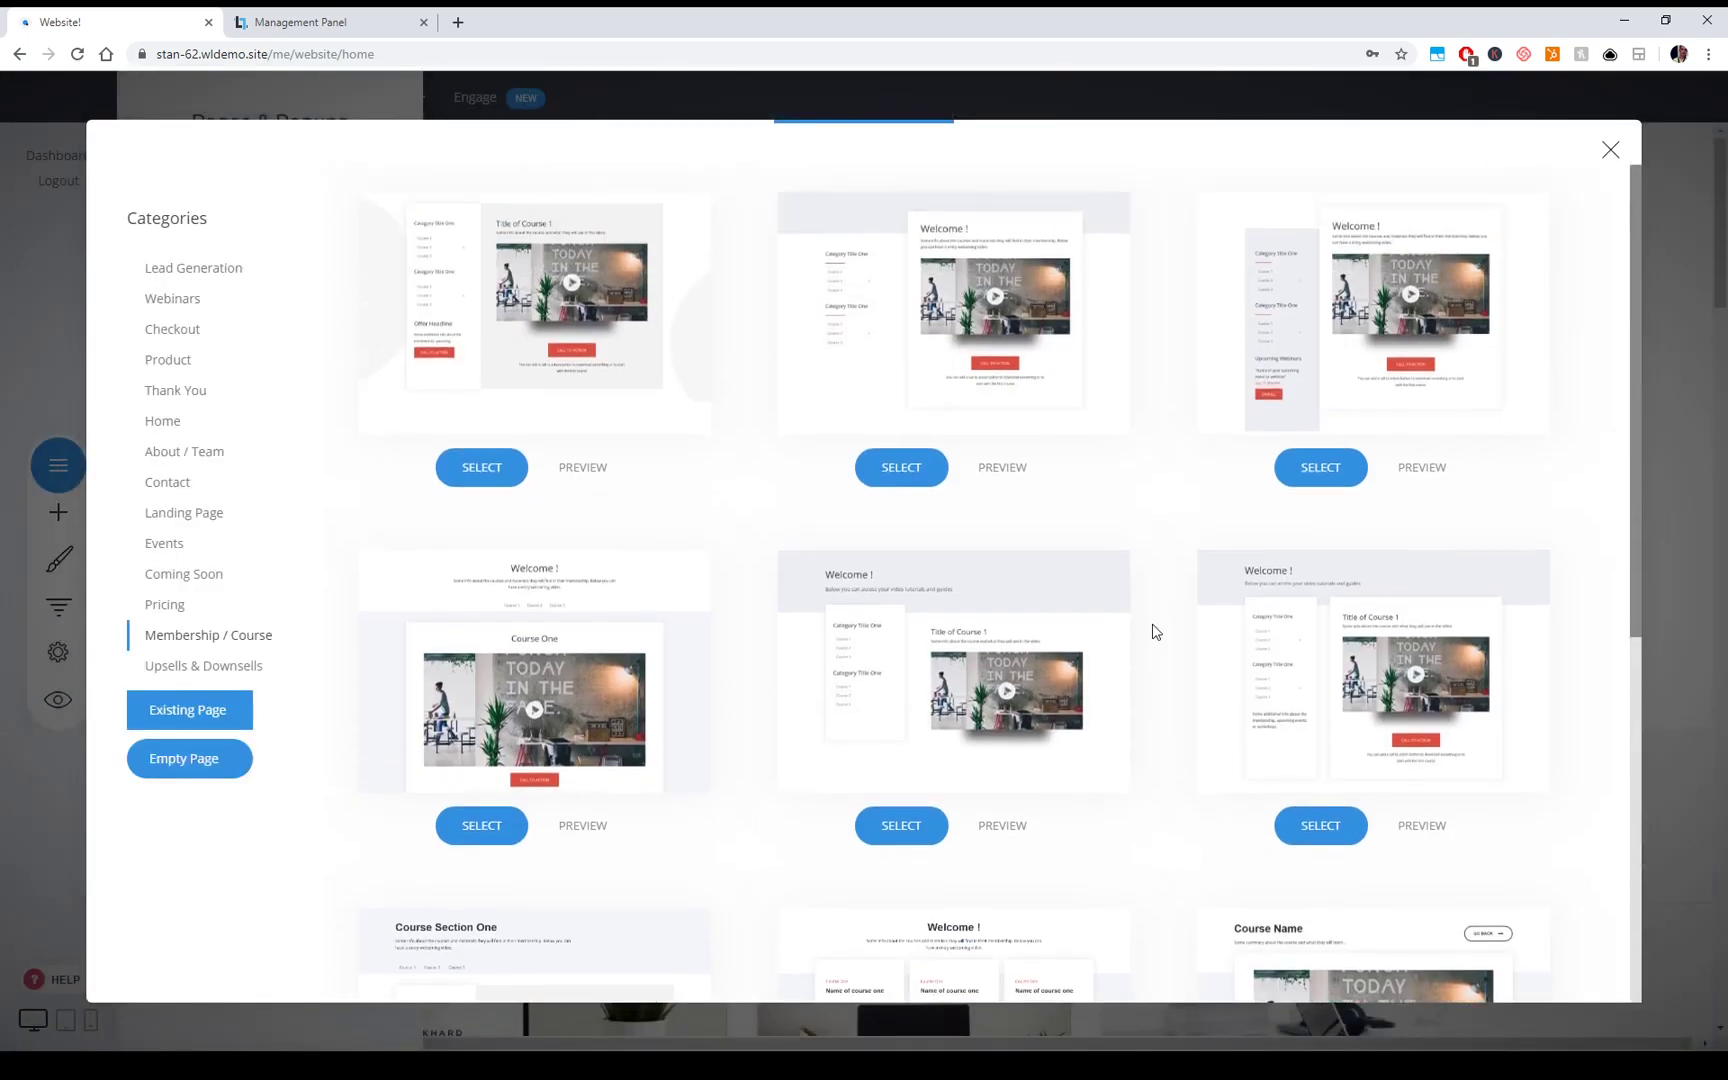
left_click(1610, 151)
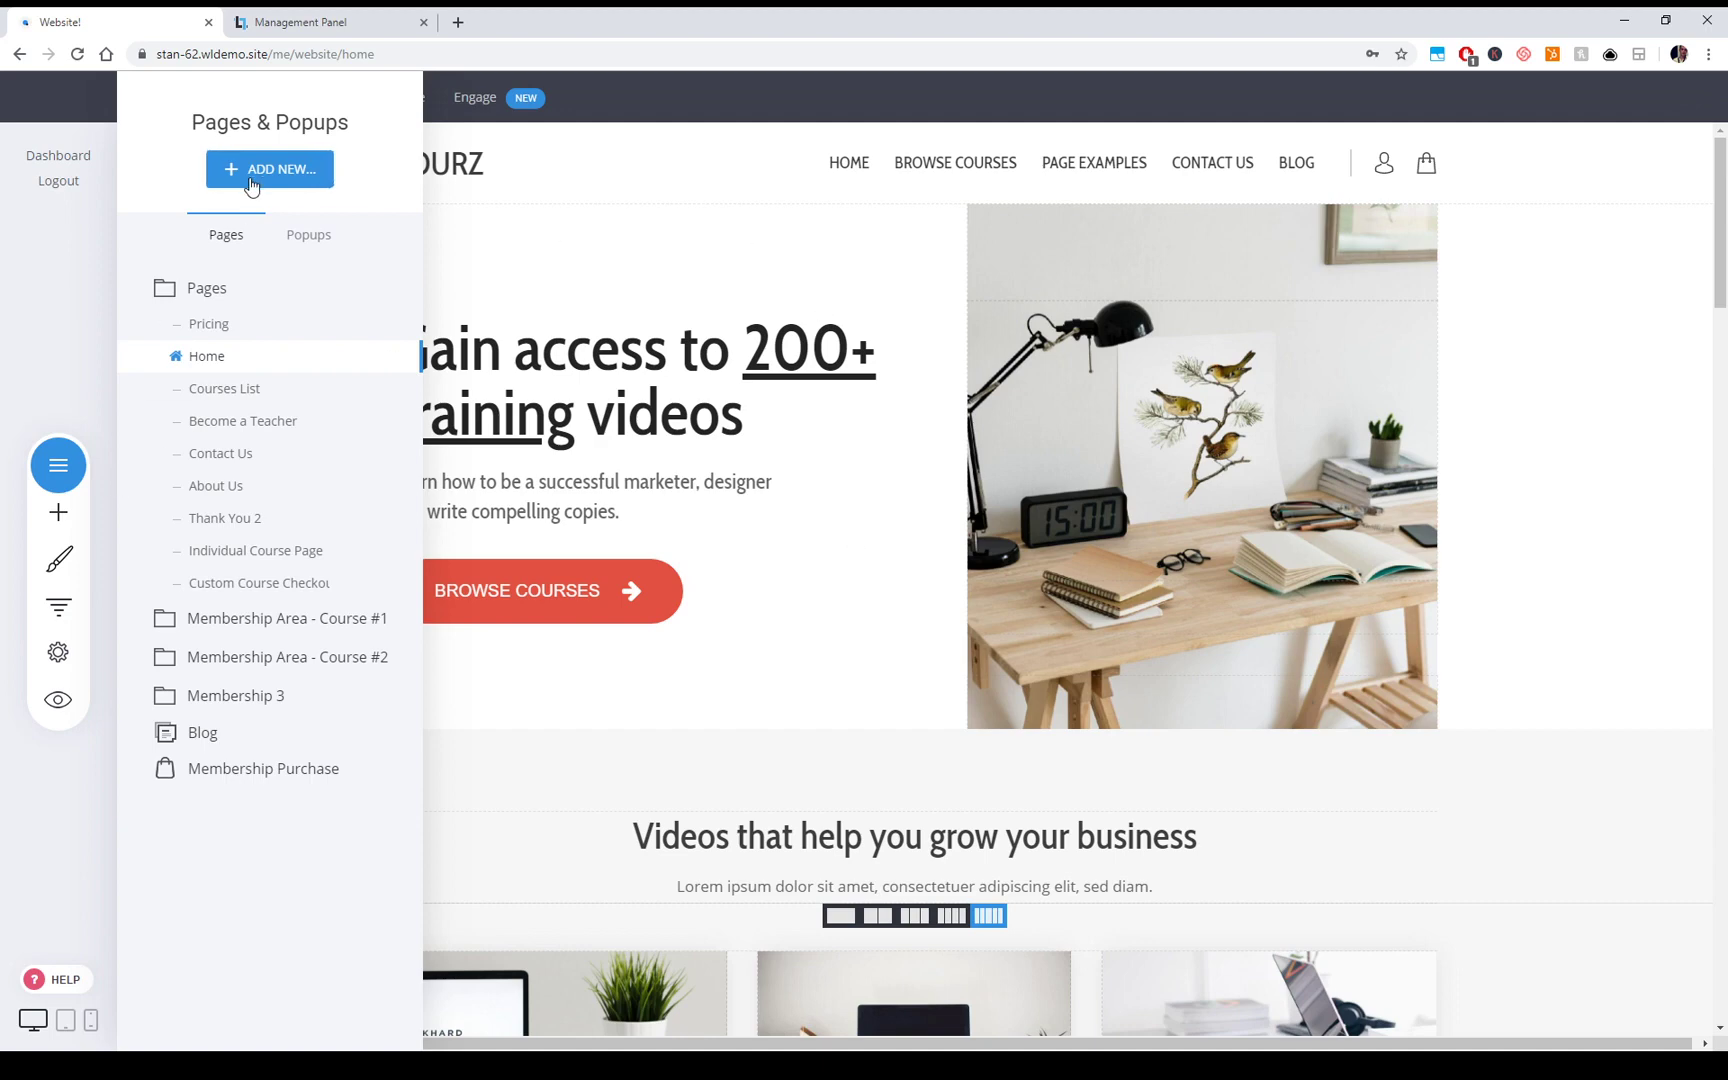
left_click_drag(250, 180, 318, 188)
left_click(374, 186)
left_click(872, 347)
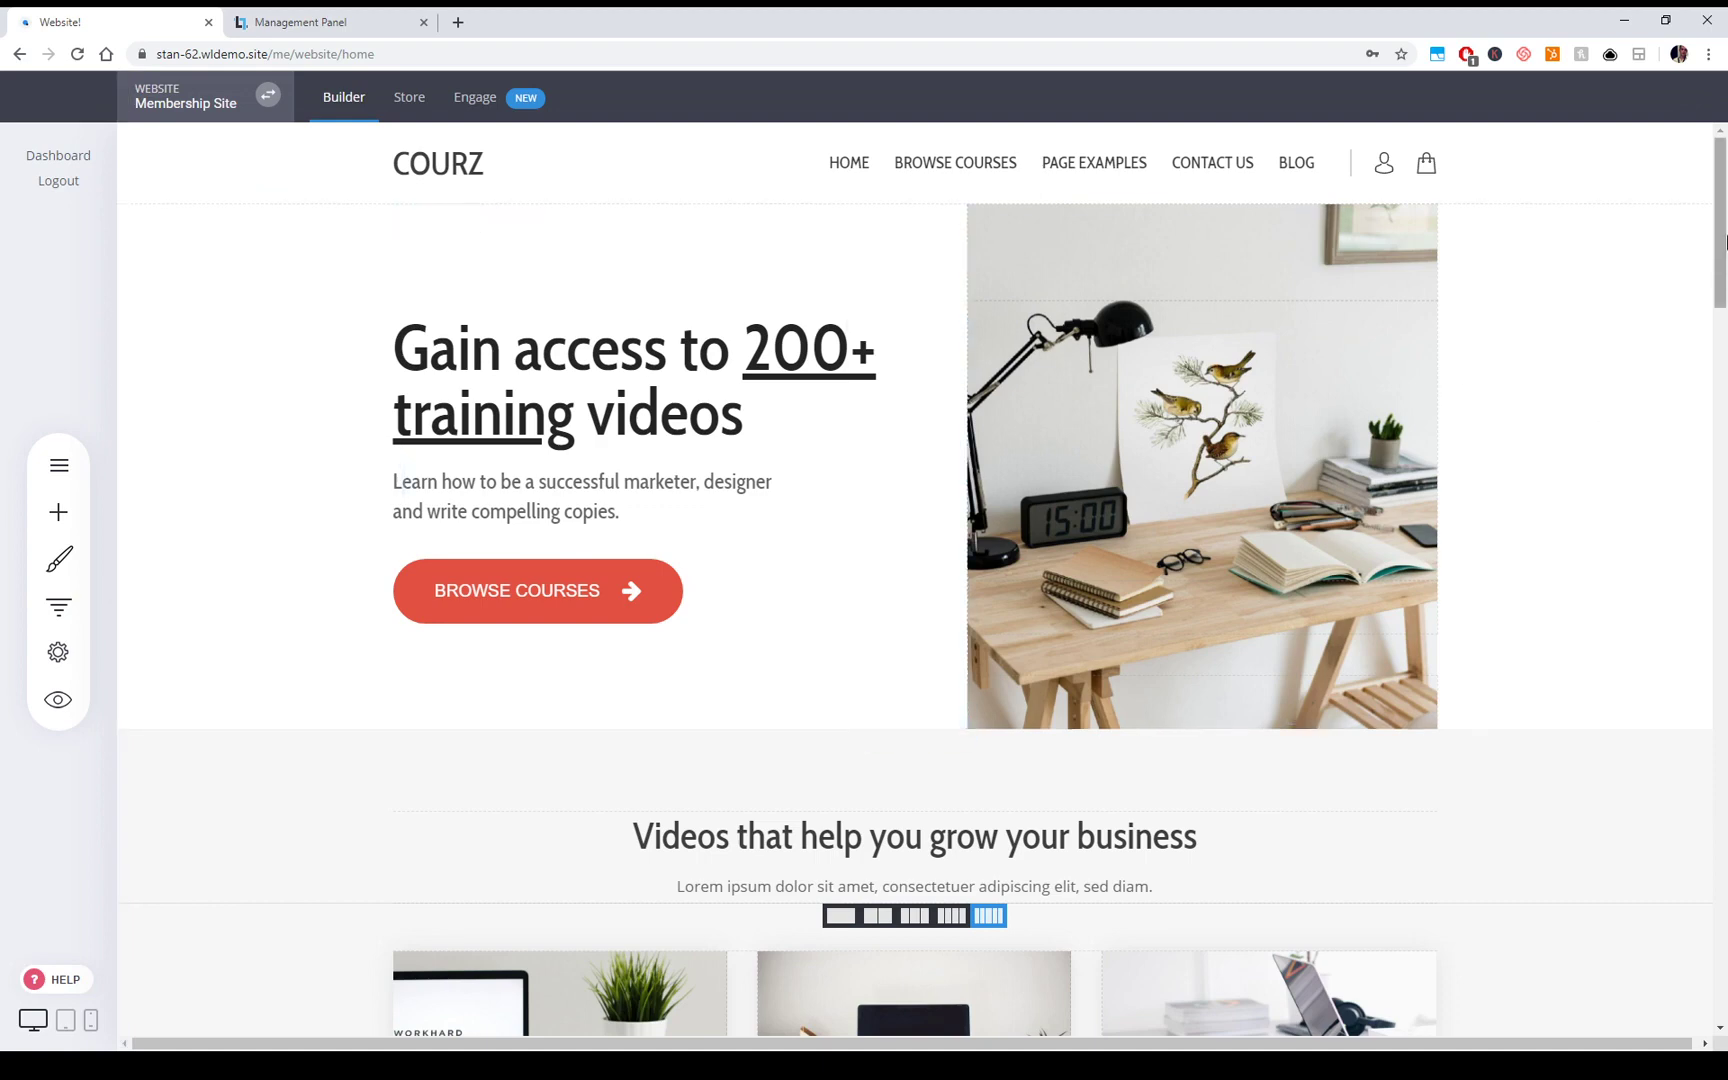
left_click(58, 465)
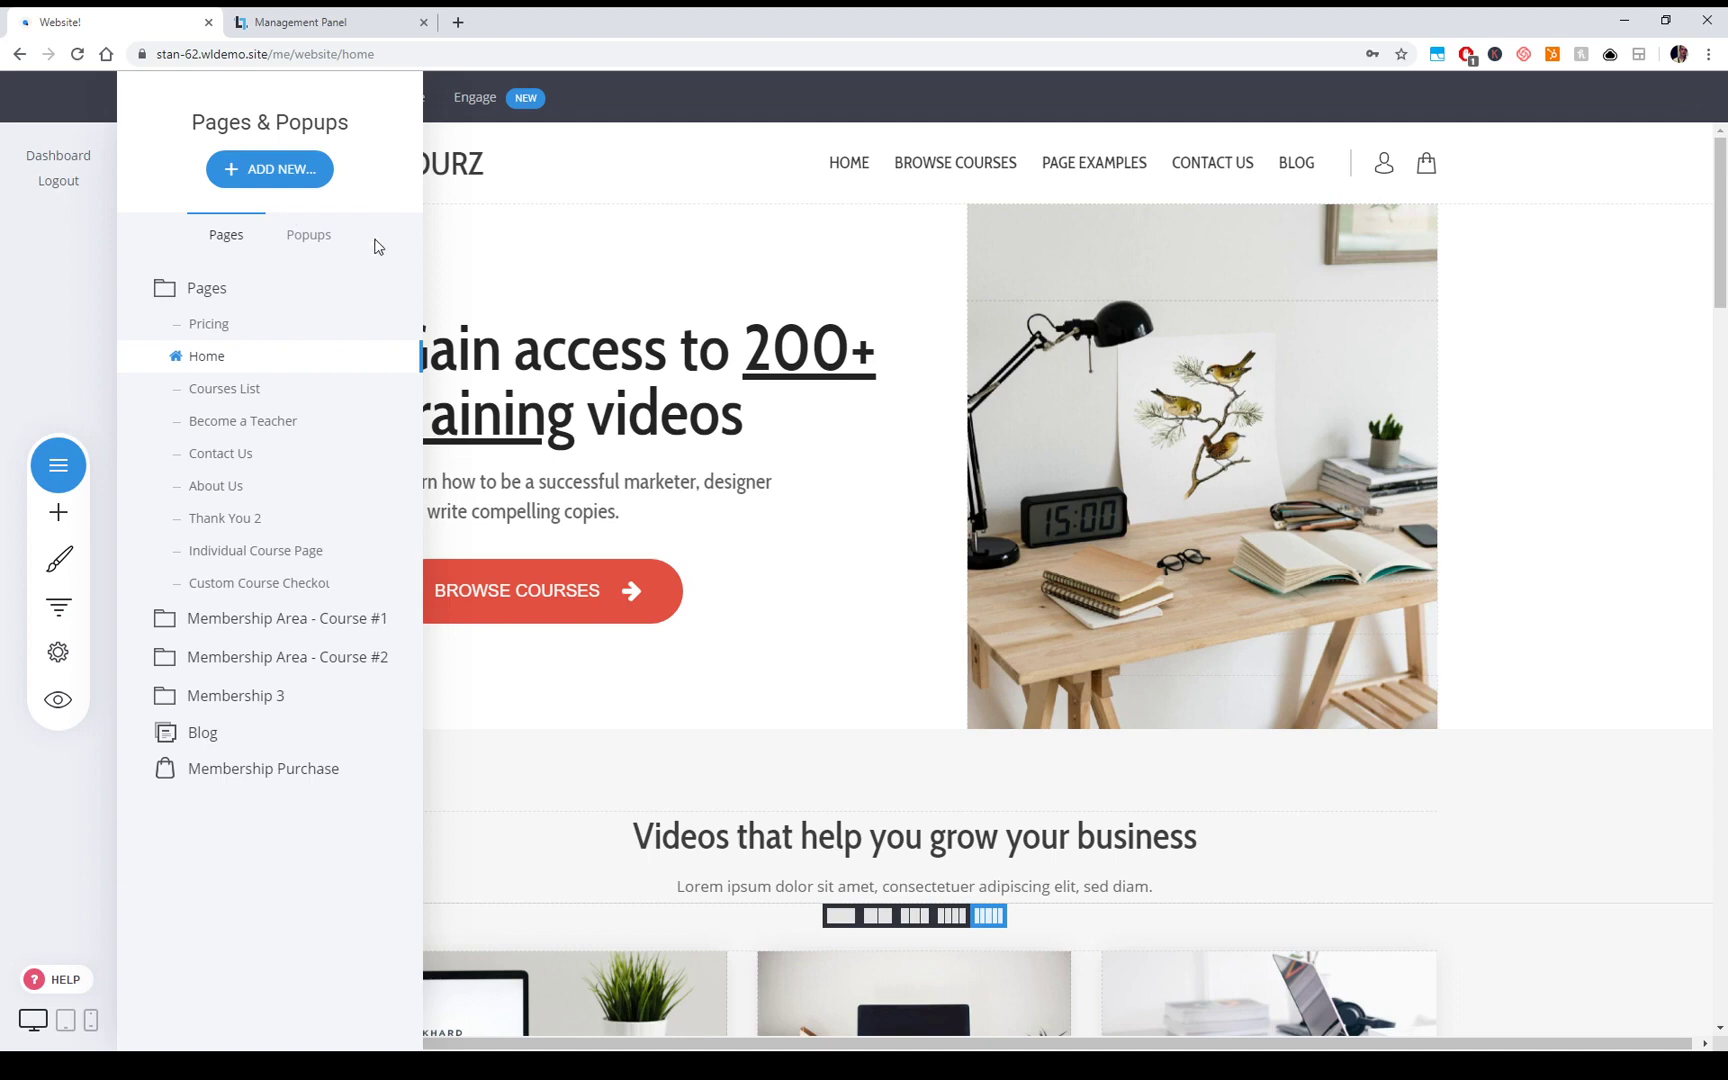
left_click(1143, 455)
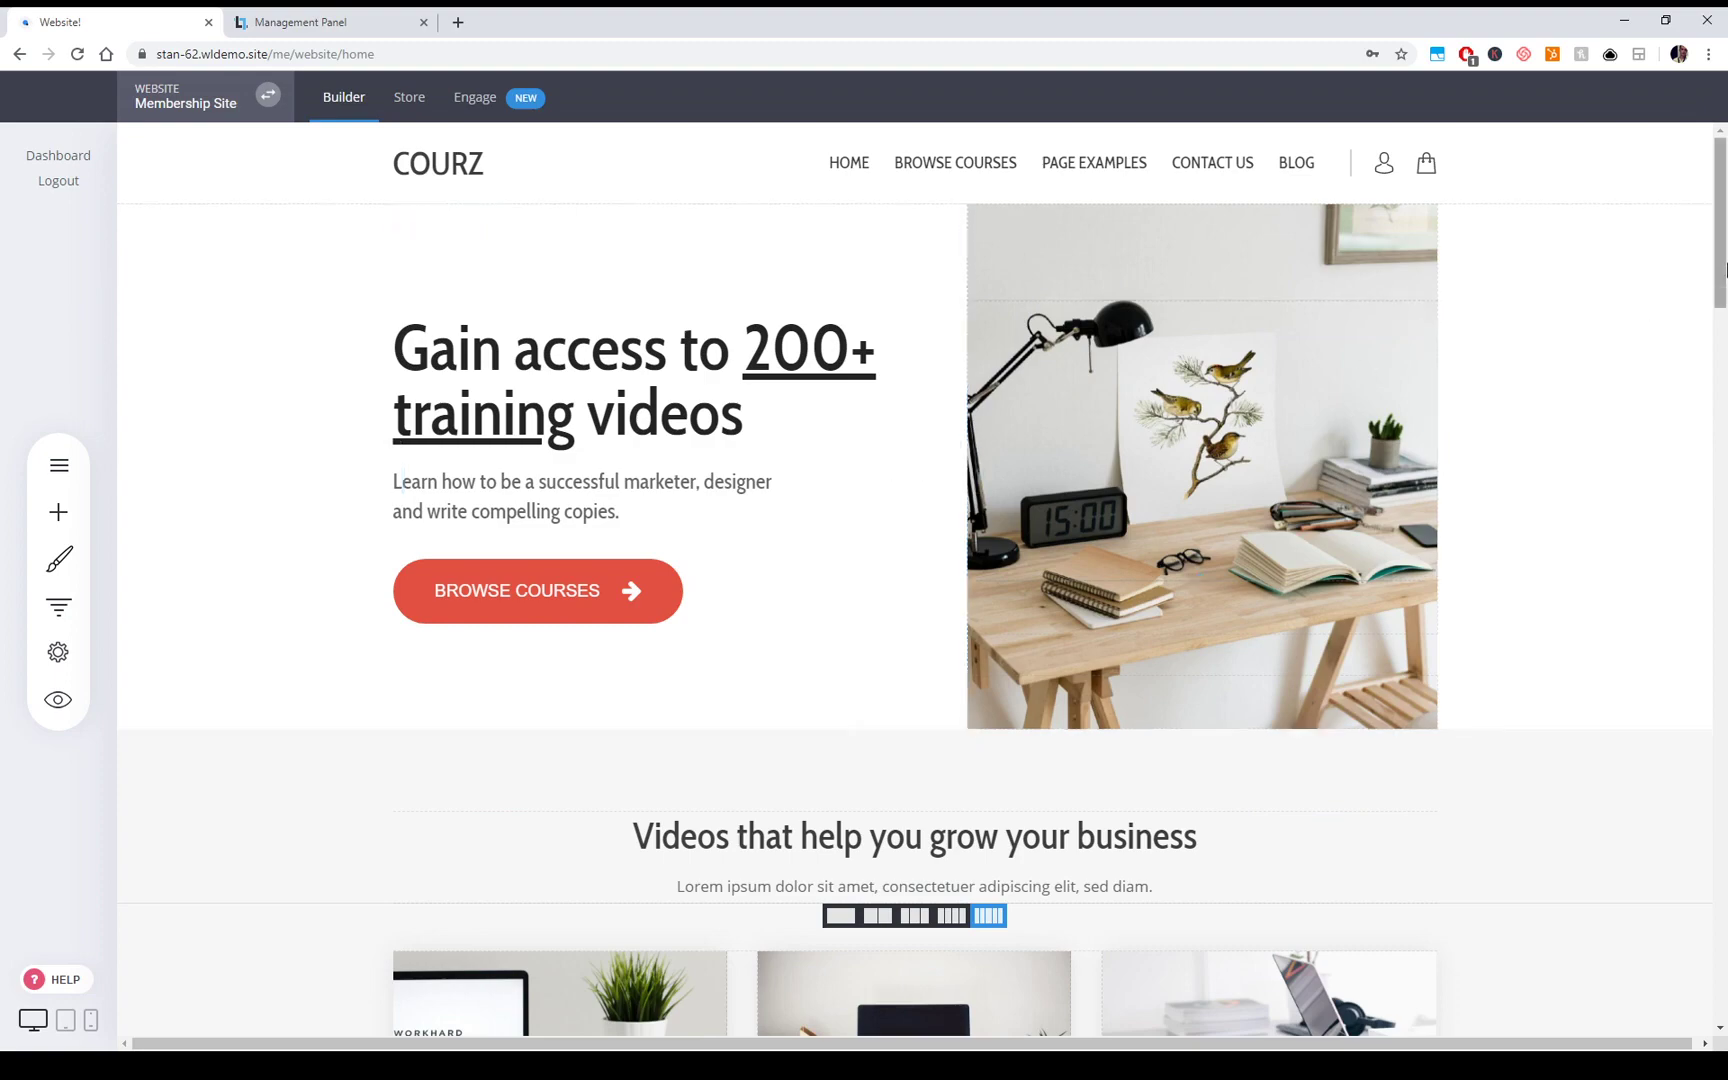
mouse_move(1722, 268)
left_mouse_down()
mouse_move(1722, 470)
mouse_move(1720, 262)
left_mouse_up()
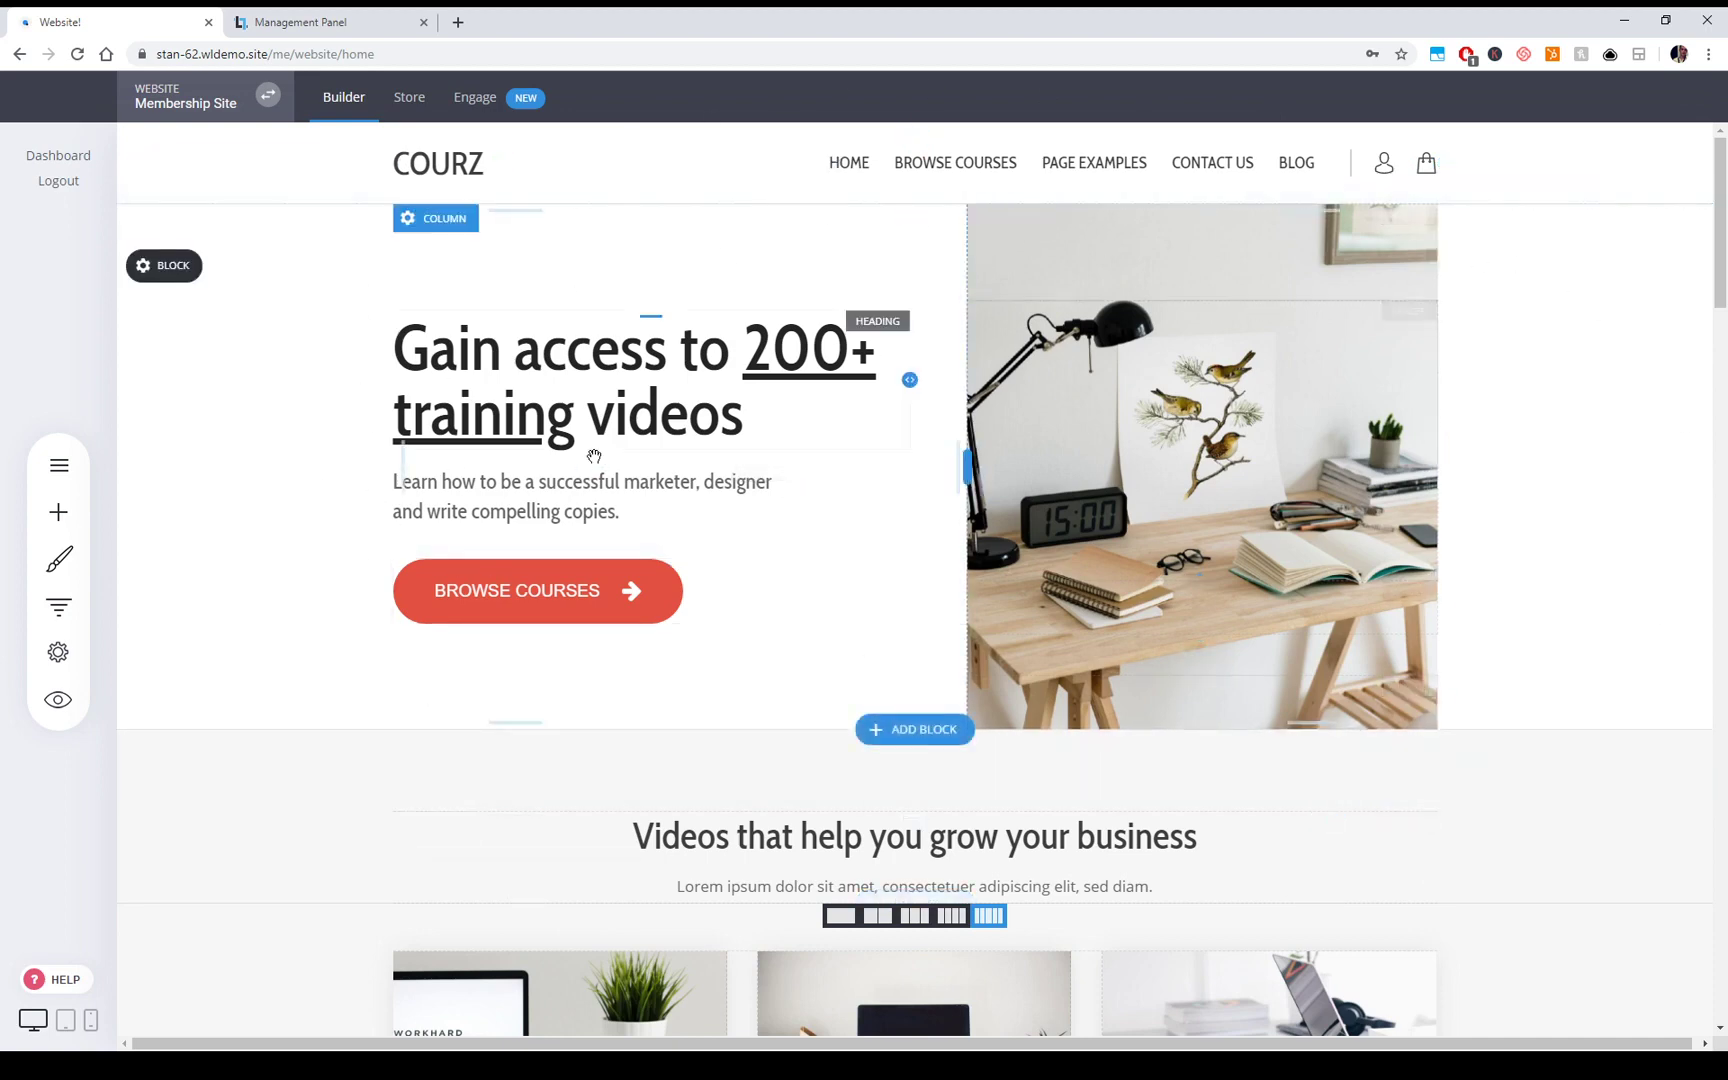
Examine the home page's sections from the hero down to the Latest News blog posts, and return to the start of the page
scroll(1390, 487, "down", 5)
scroll(1350, 436, "up", 3)
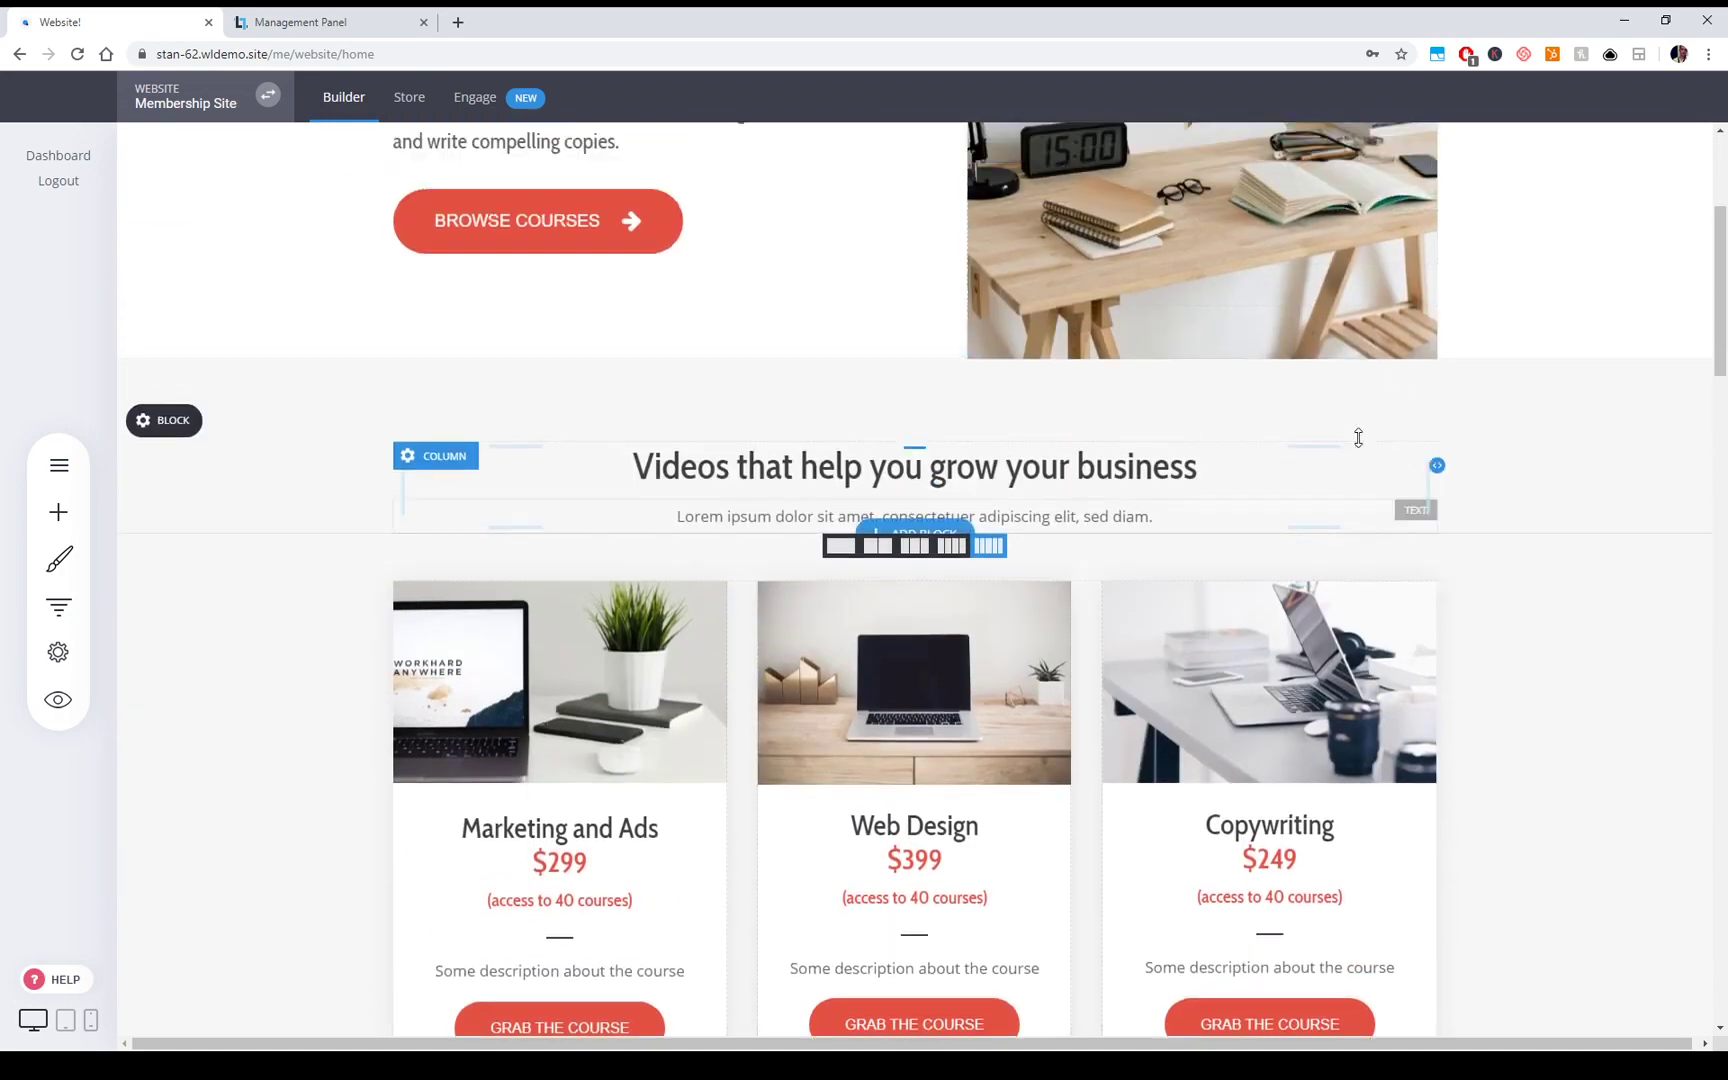
scroll(1287, 435, "down", 4)
scroll(1287, 435, "down", 1)
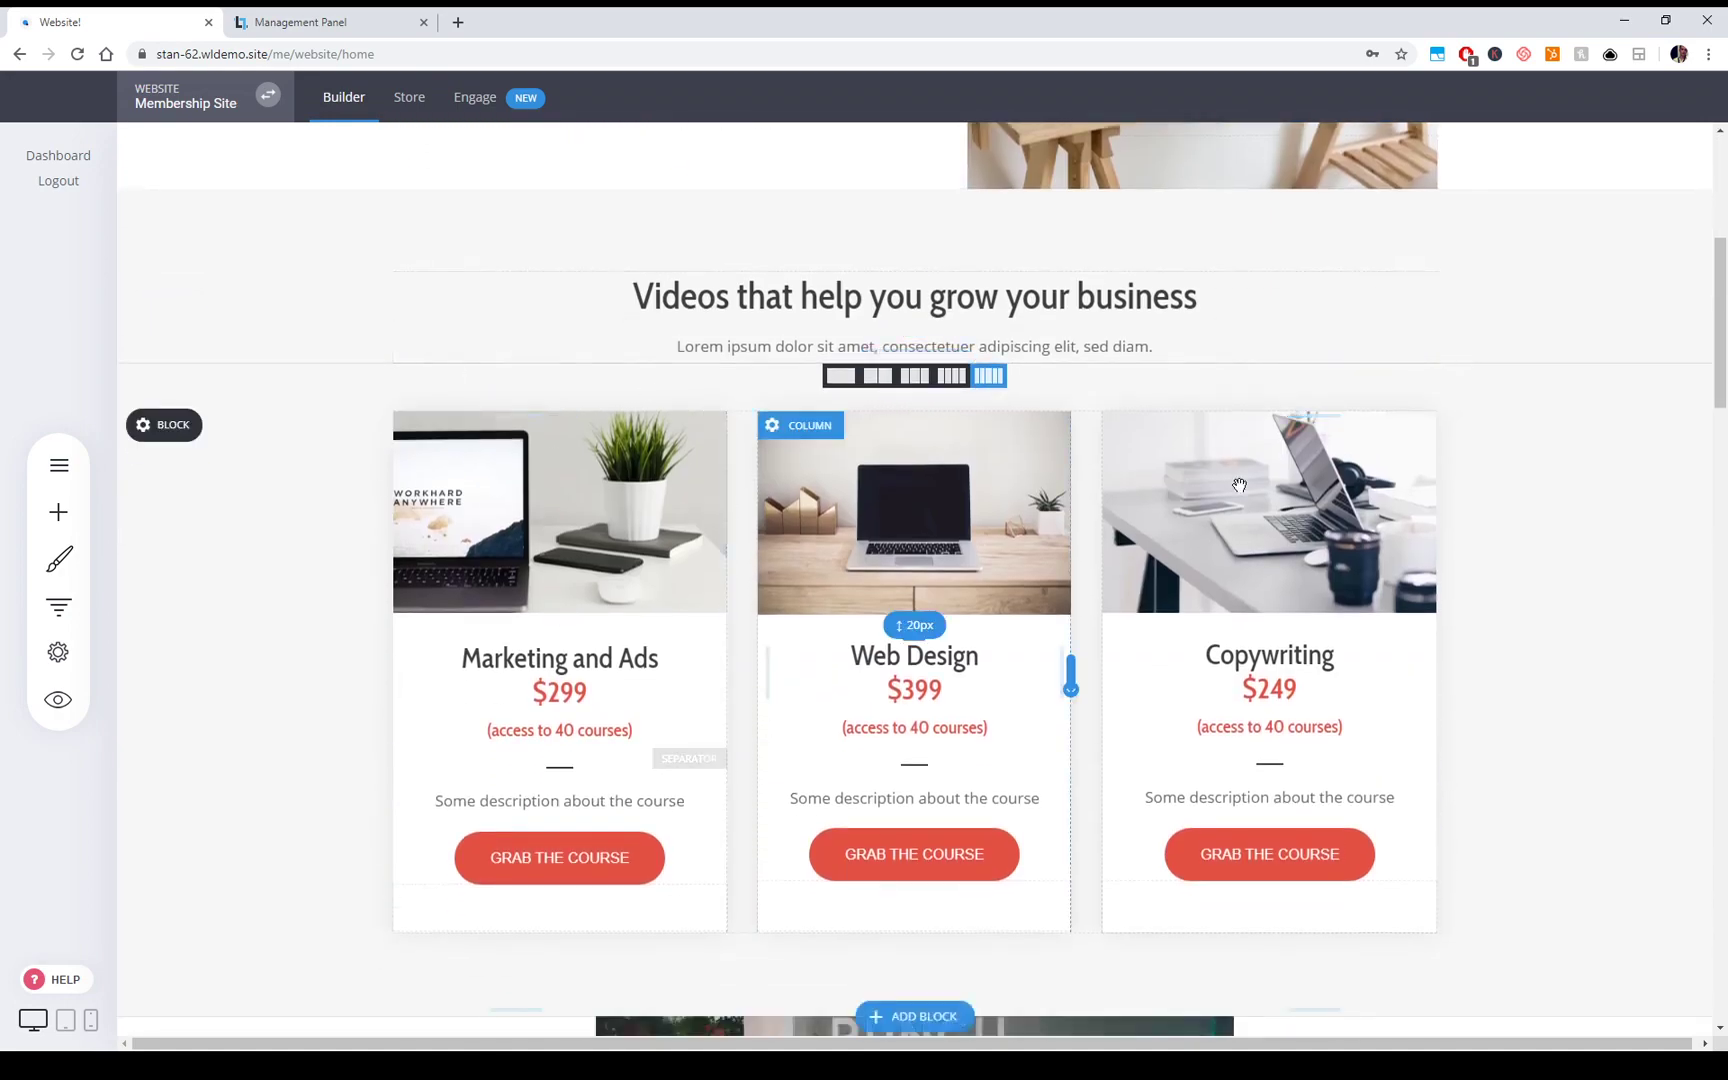
scroll(1545, 645, "down", 4)
scroll(1548, 640, "down", 8)
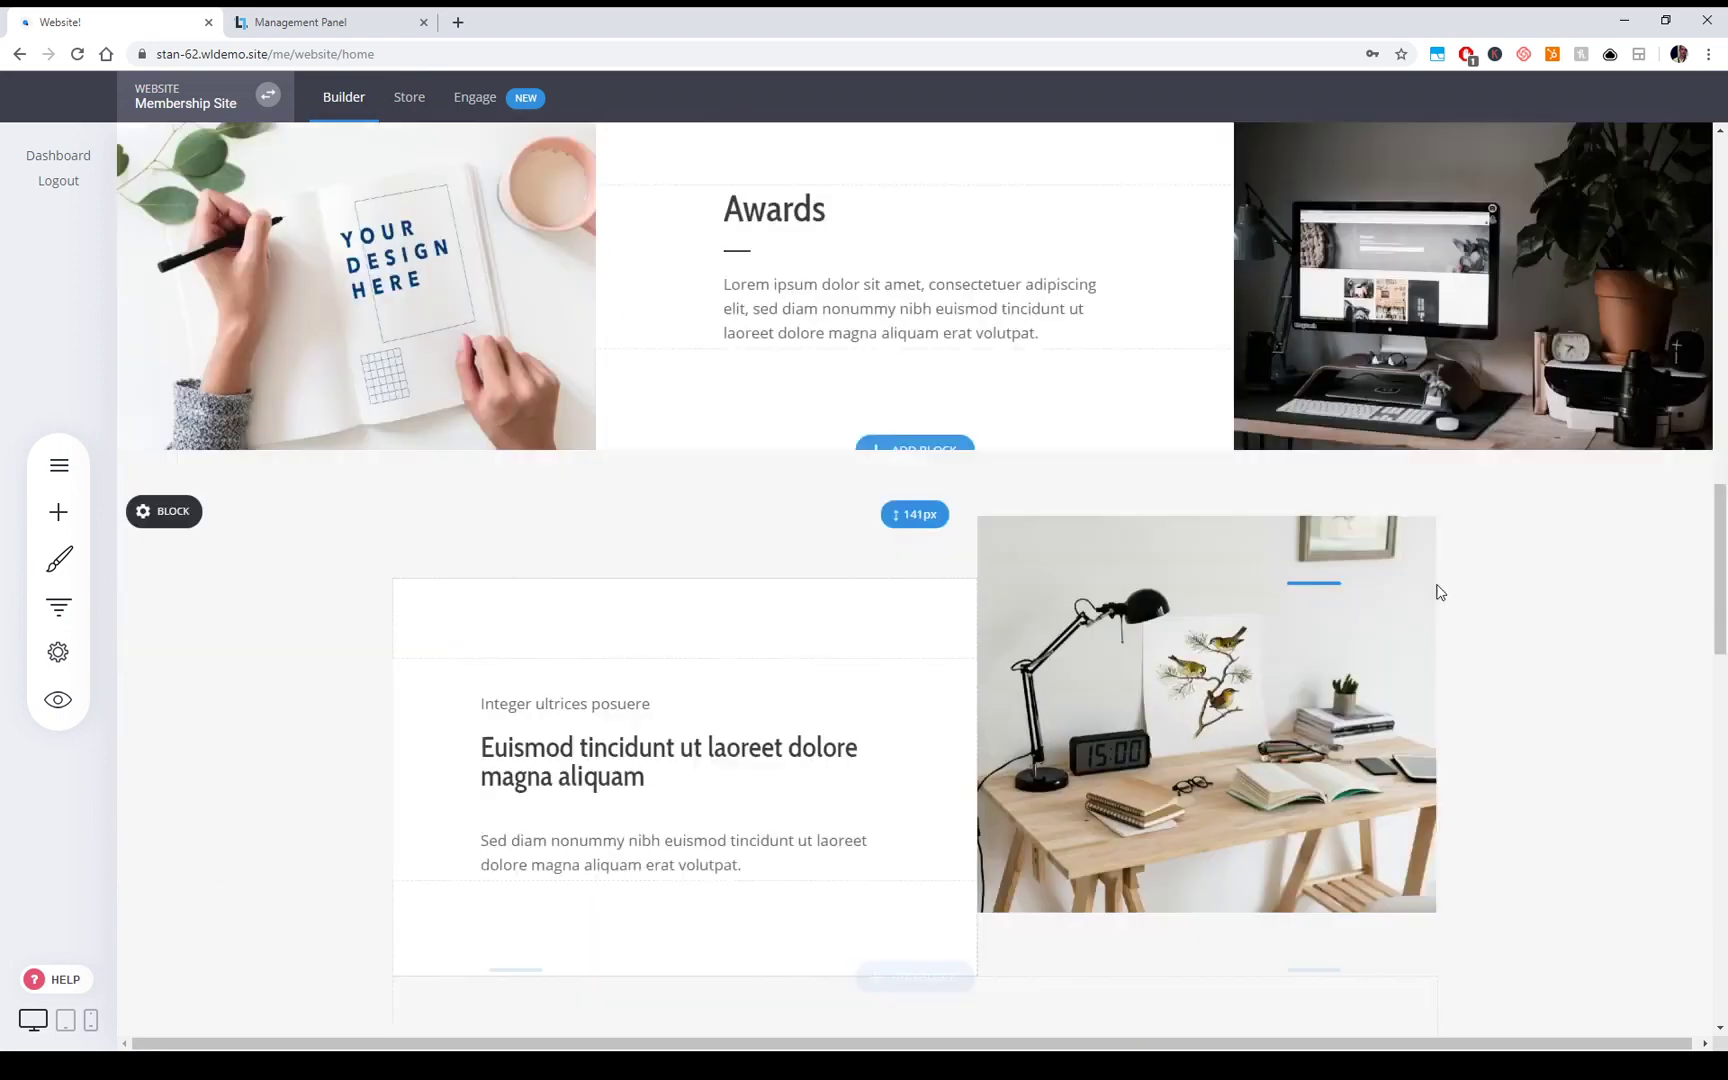
scroll(1315, 726, "down", 9)
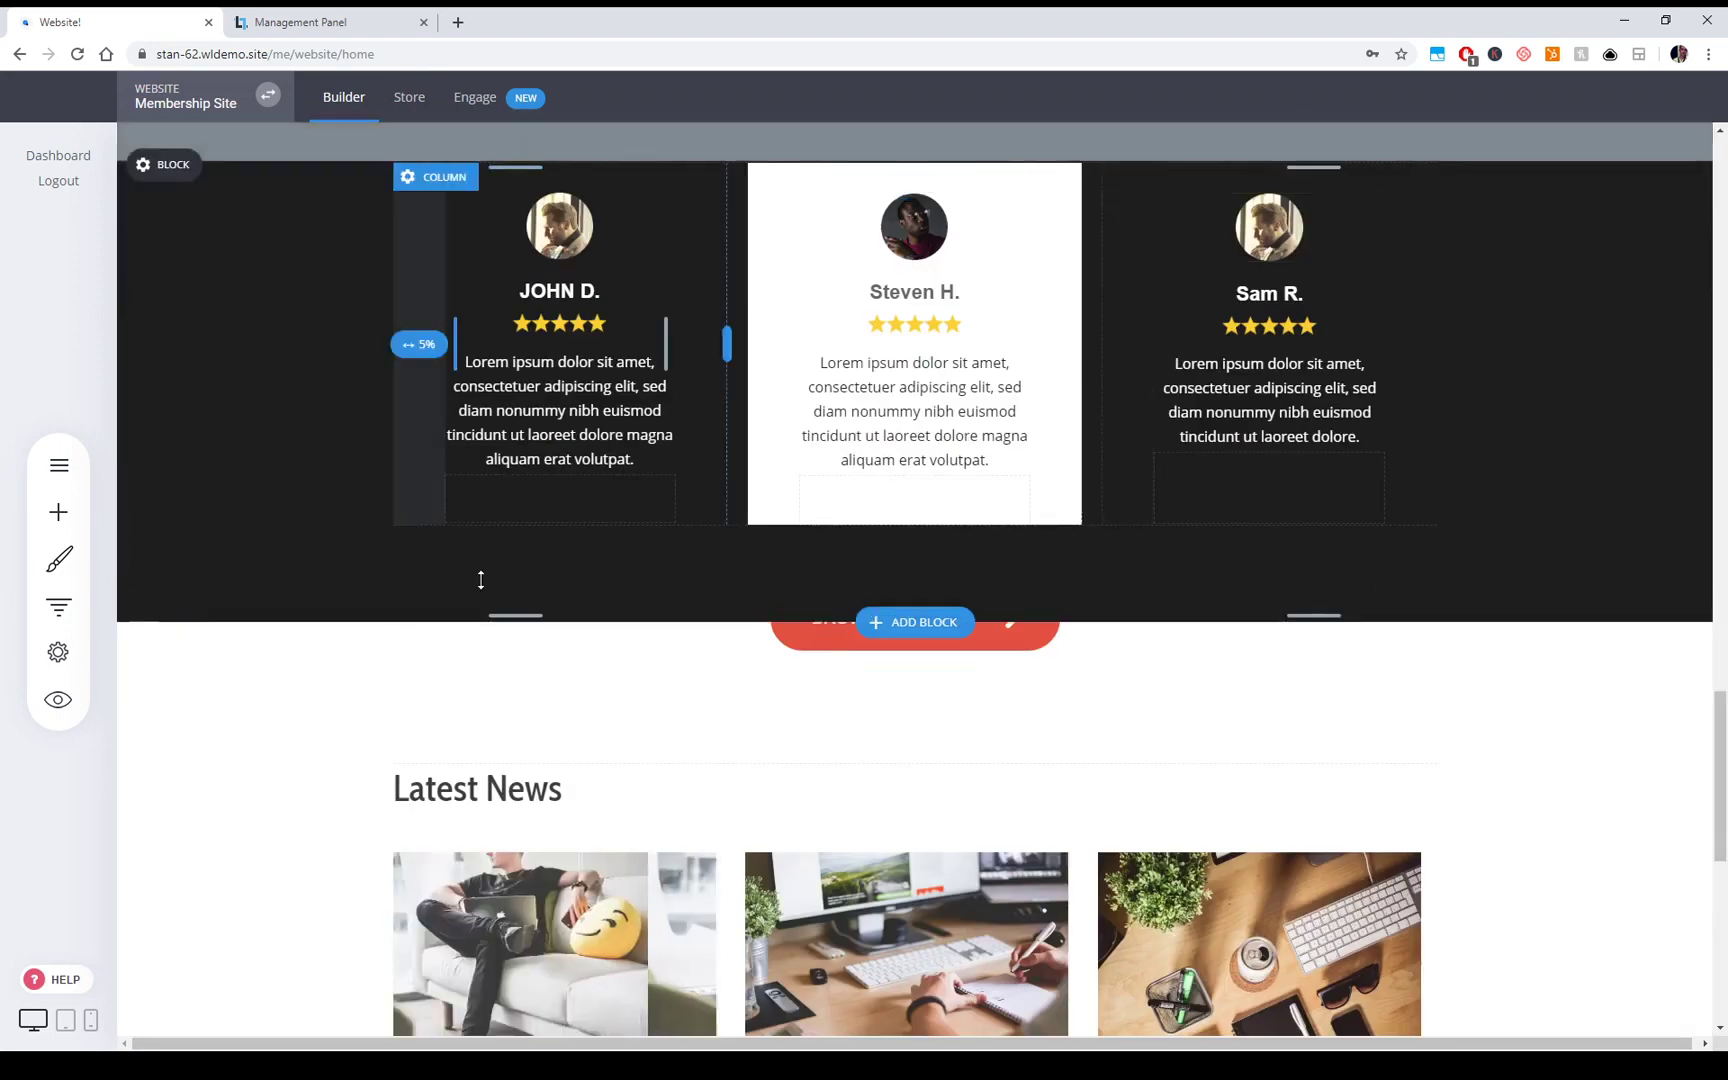
scroll(1358, 683, "up", 3)
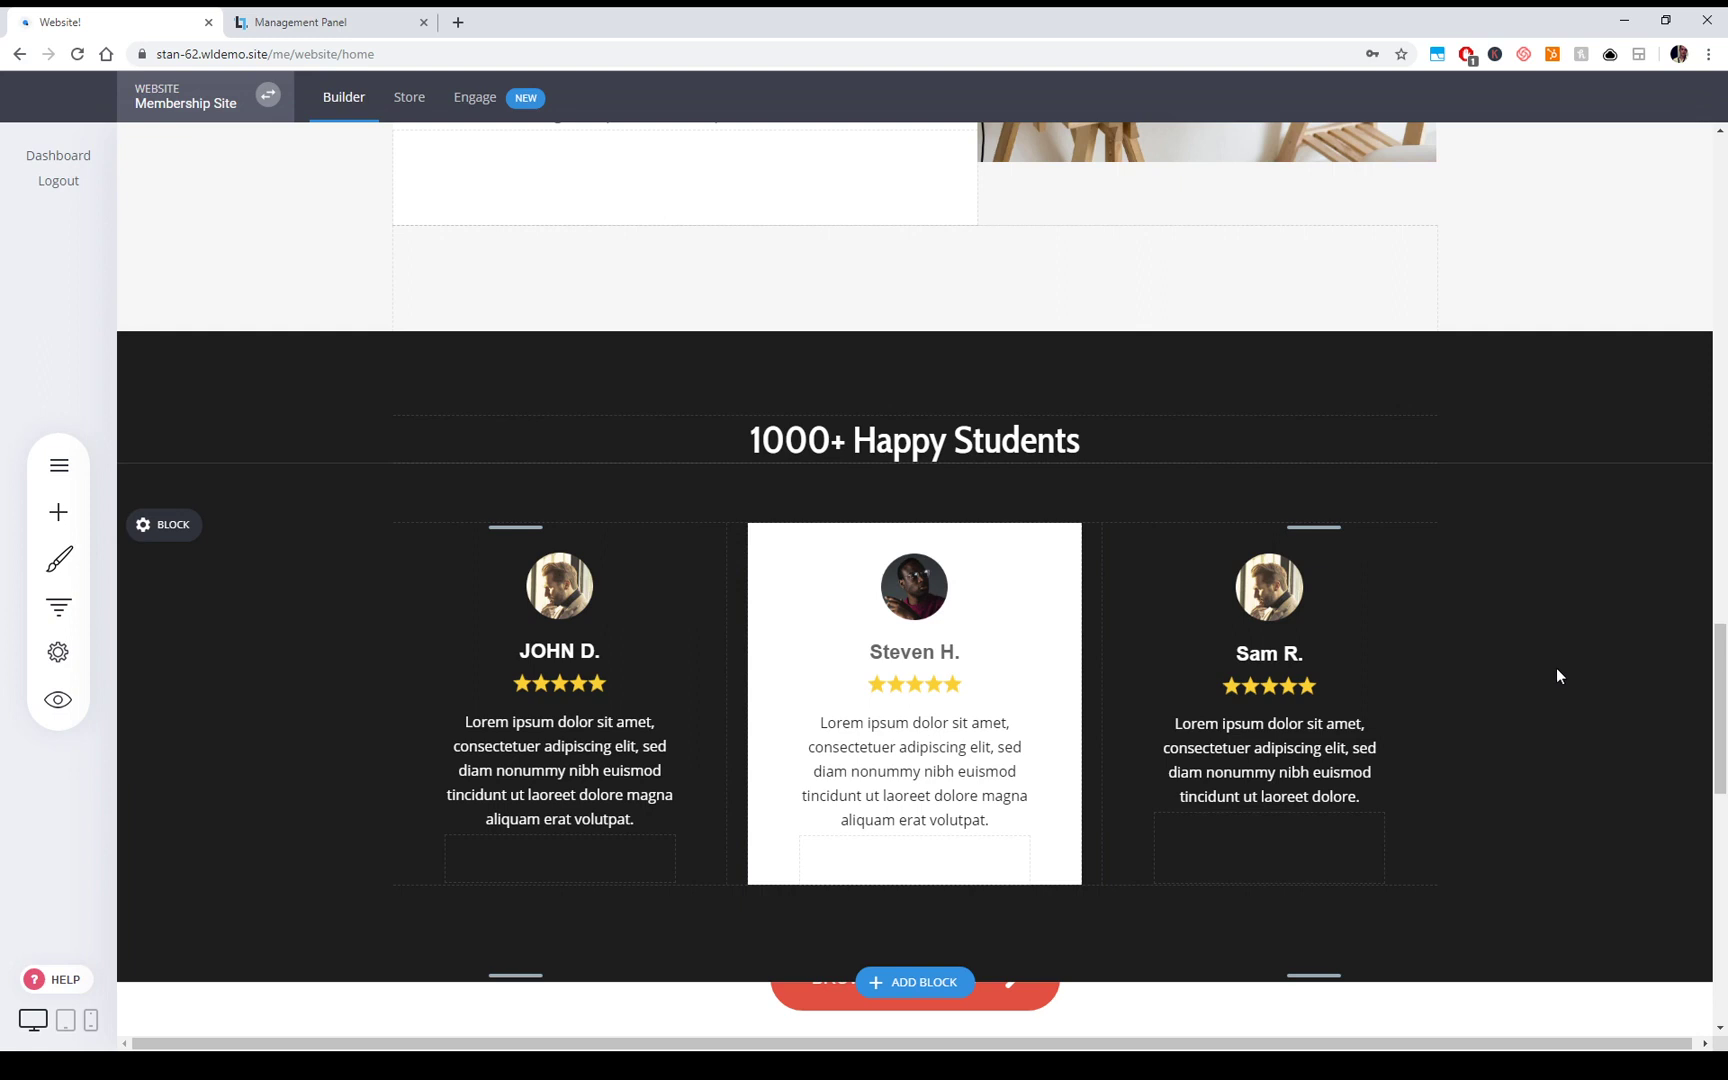
scroll(1557, 676, "down", 4)
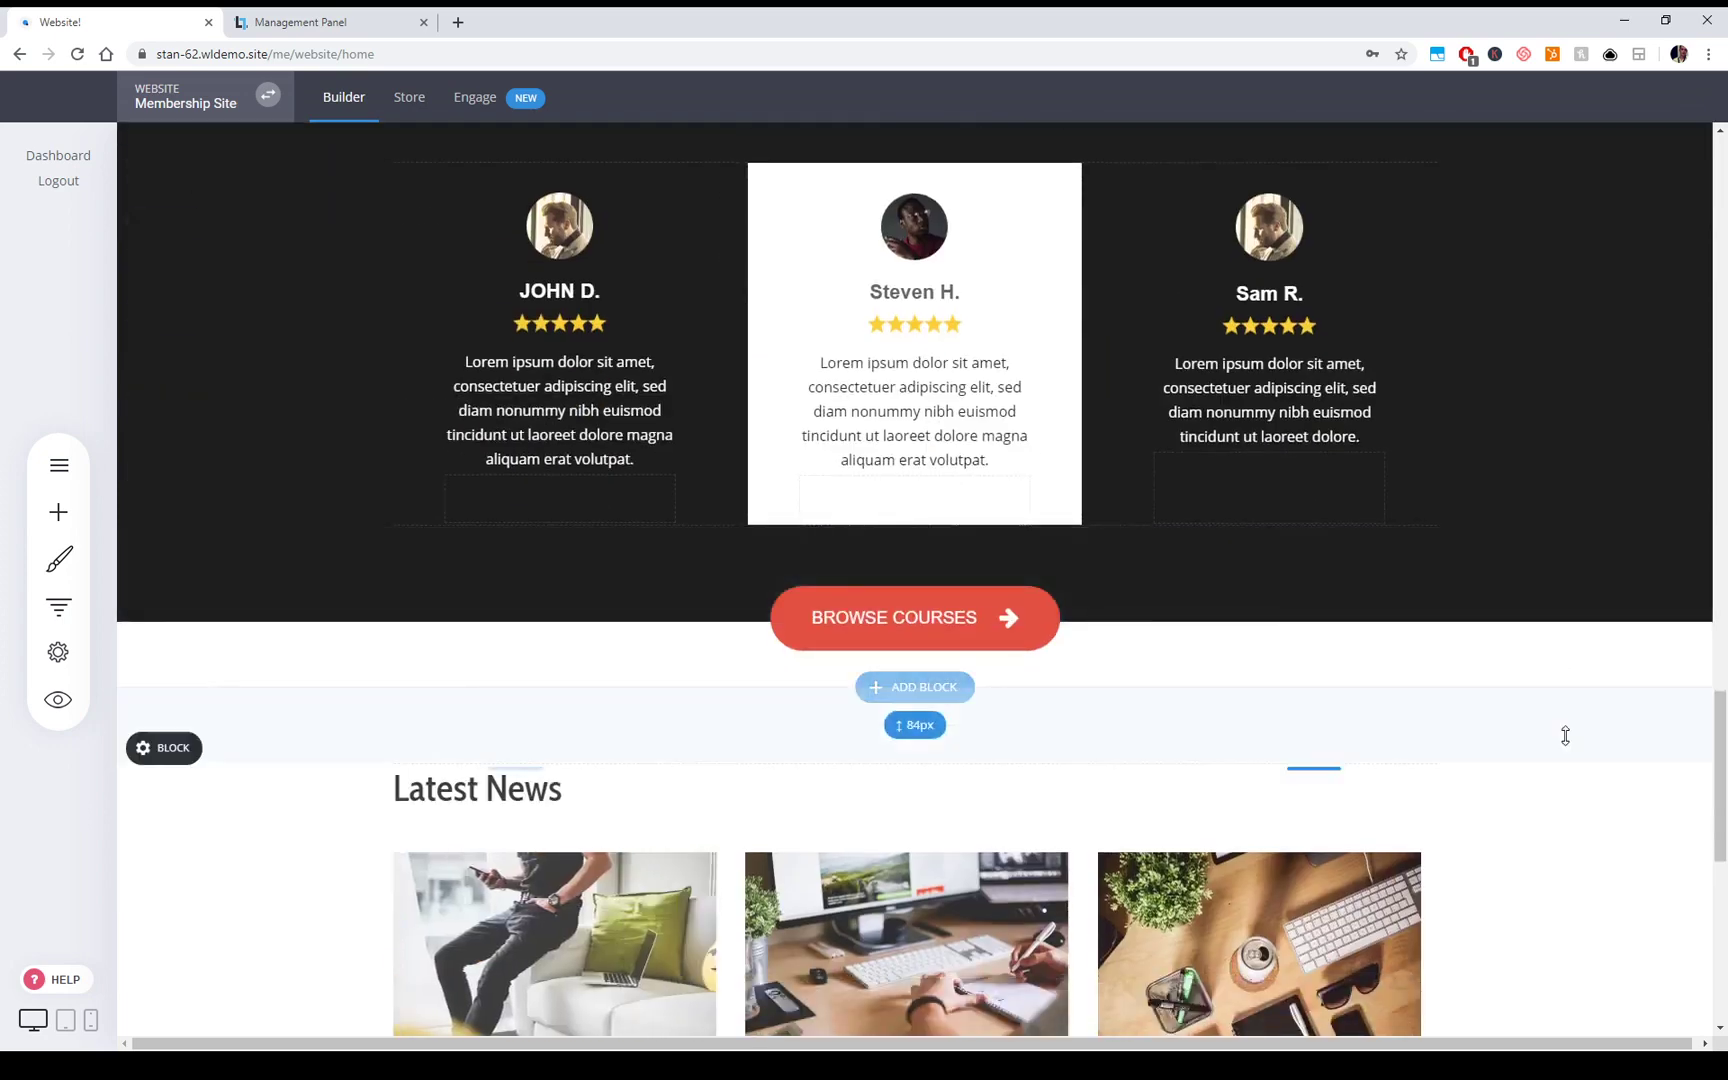
scroll(1563, 745, "down", 5)
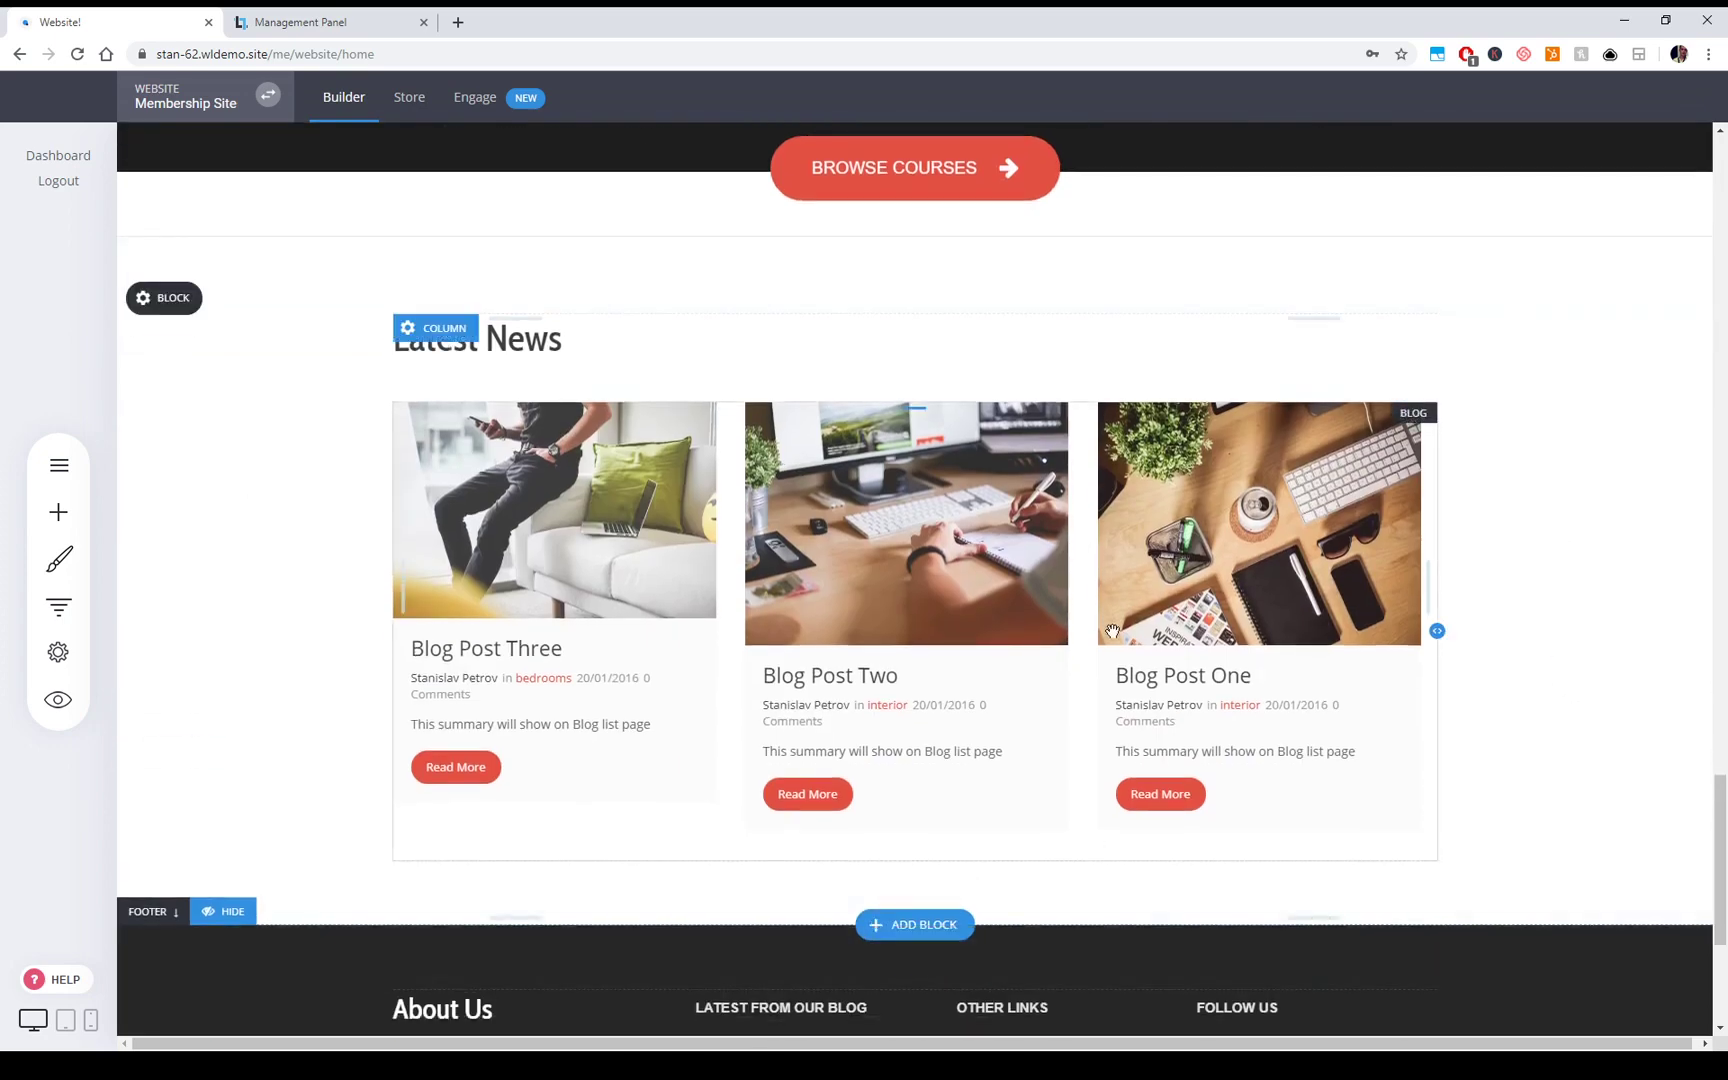
left_click_drag(1720, 841, 1718, 138)
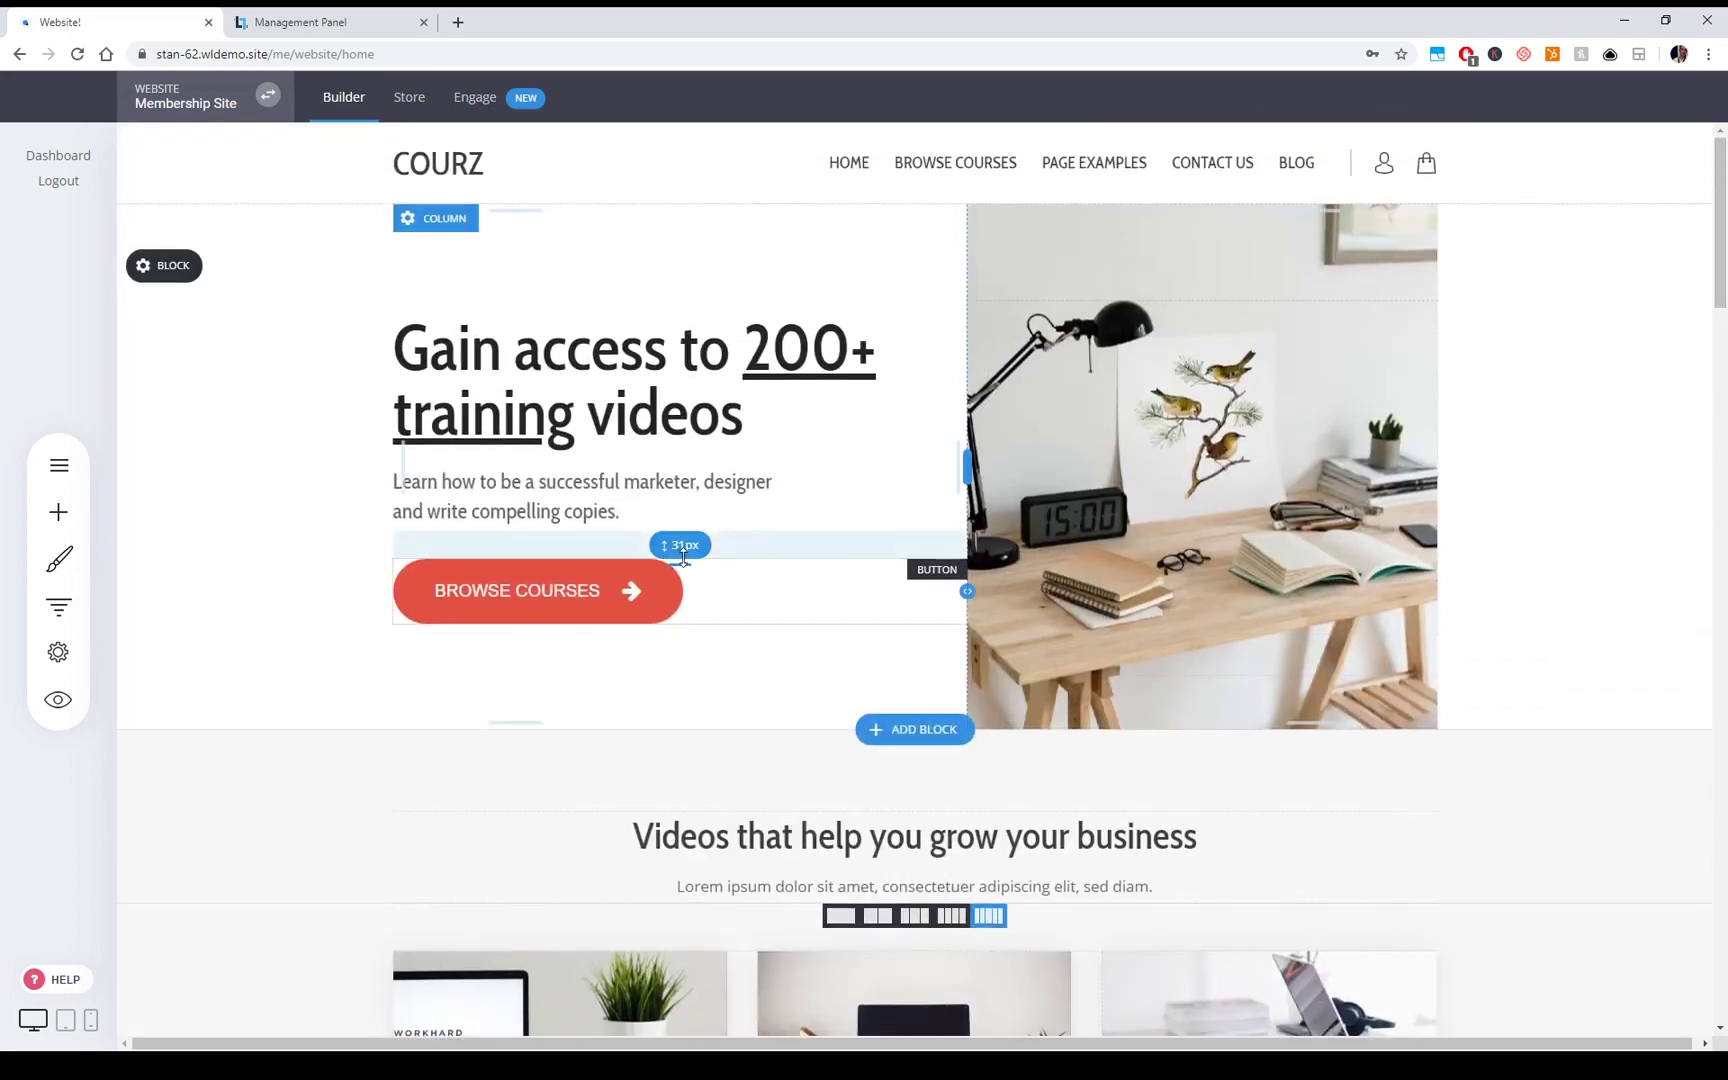
Review the three course cards under the home page heading "Videos that help you grow your business"
scroll(1432, 600, "down", 6)
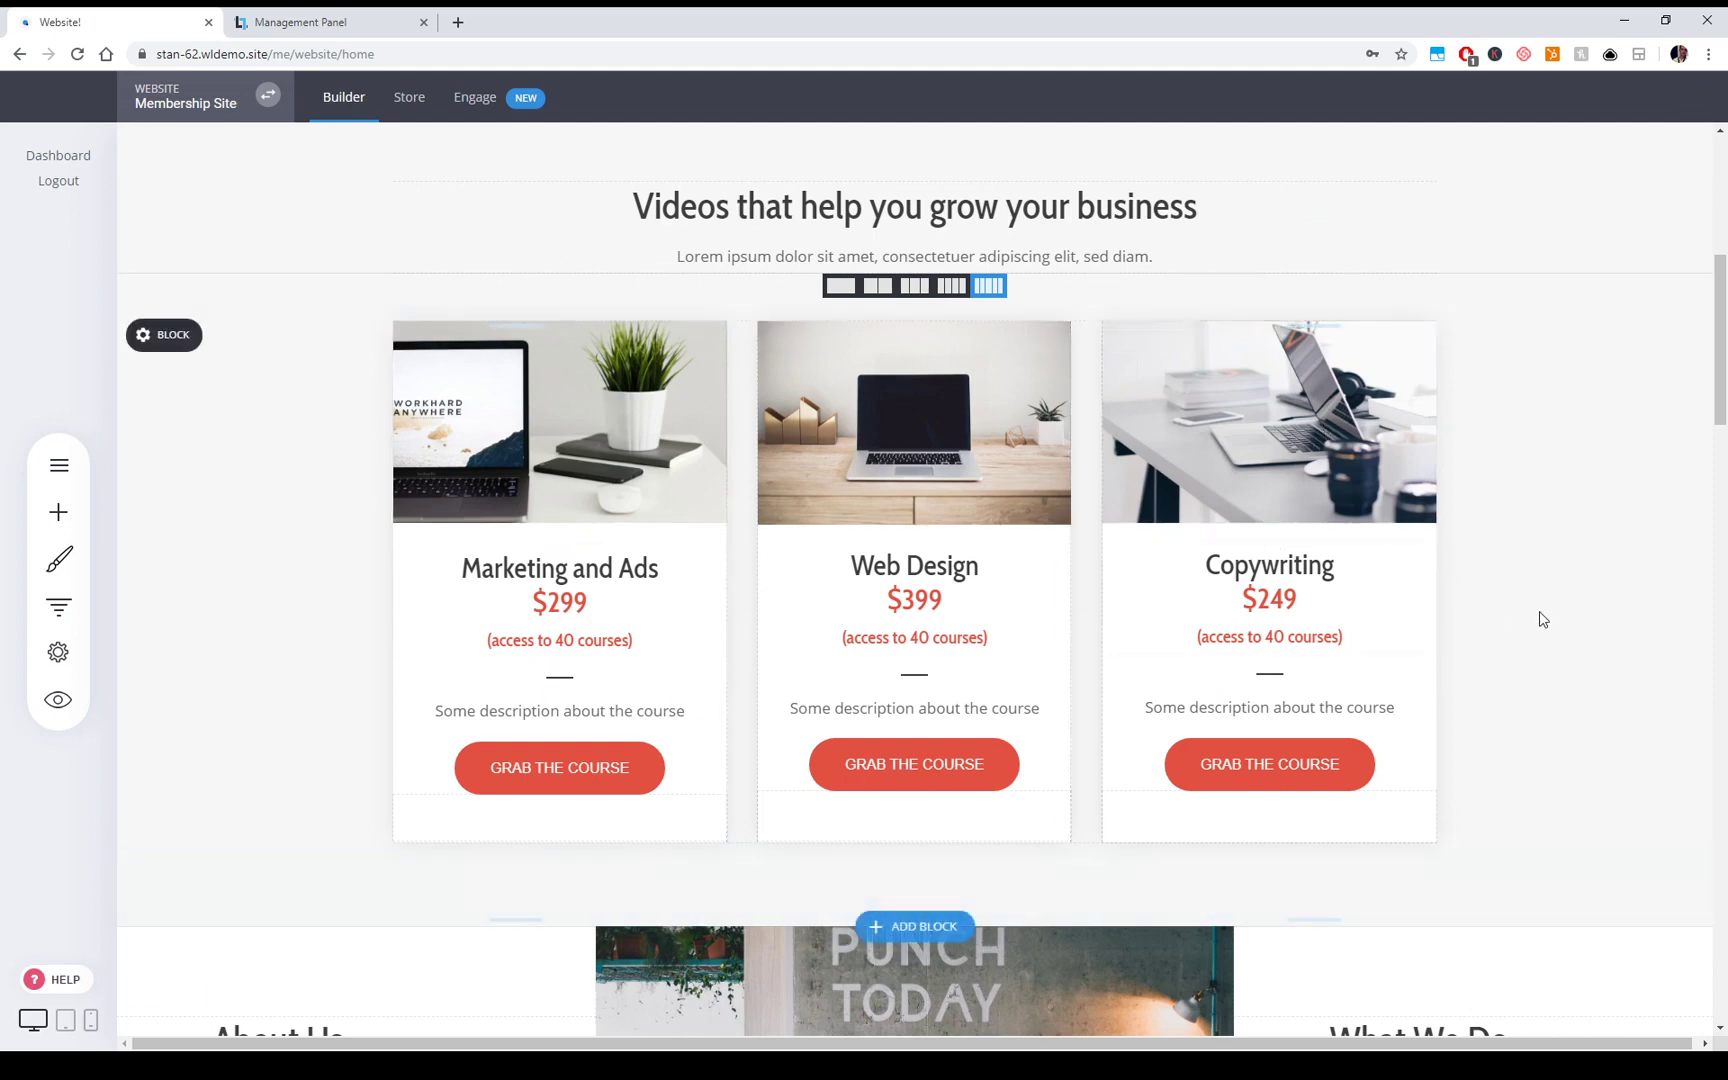
scroll(1543, 619, "up", 6)
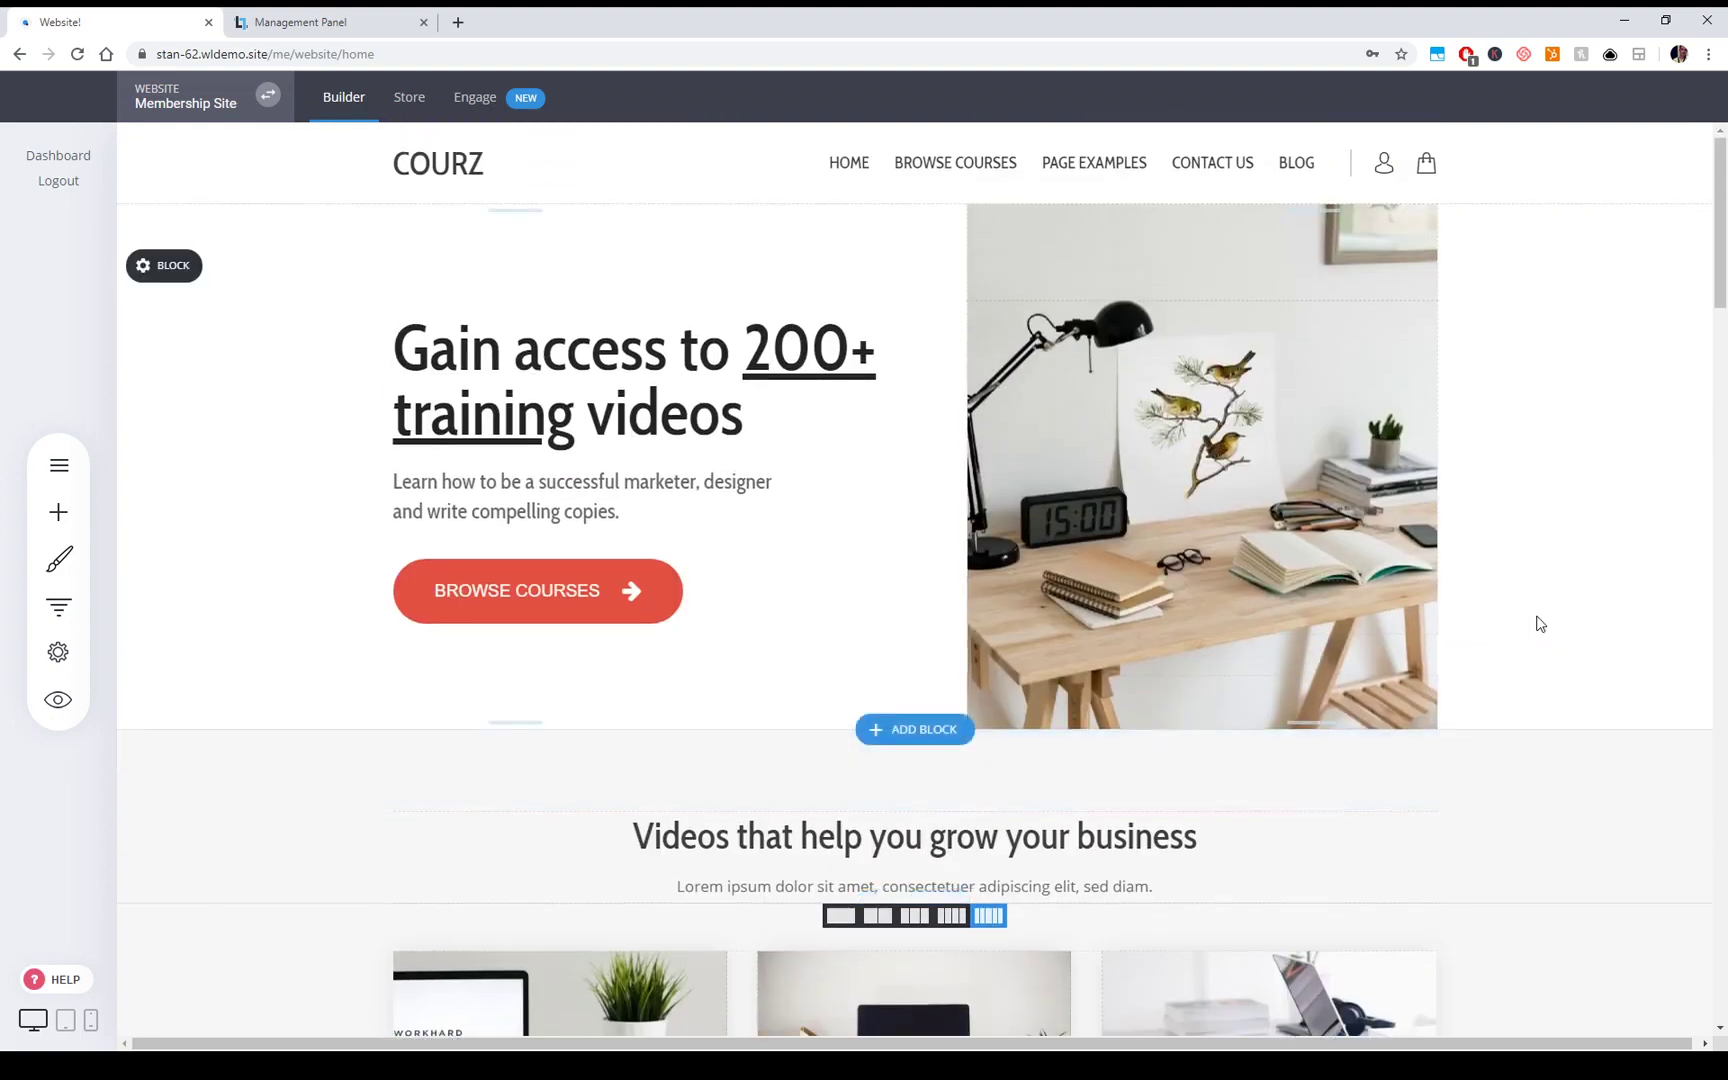
scroll(1068, 756, "down", 5)
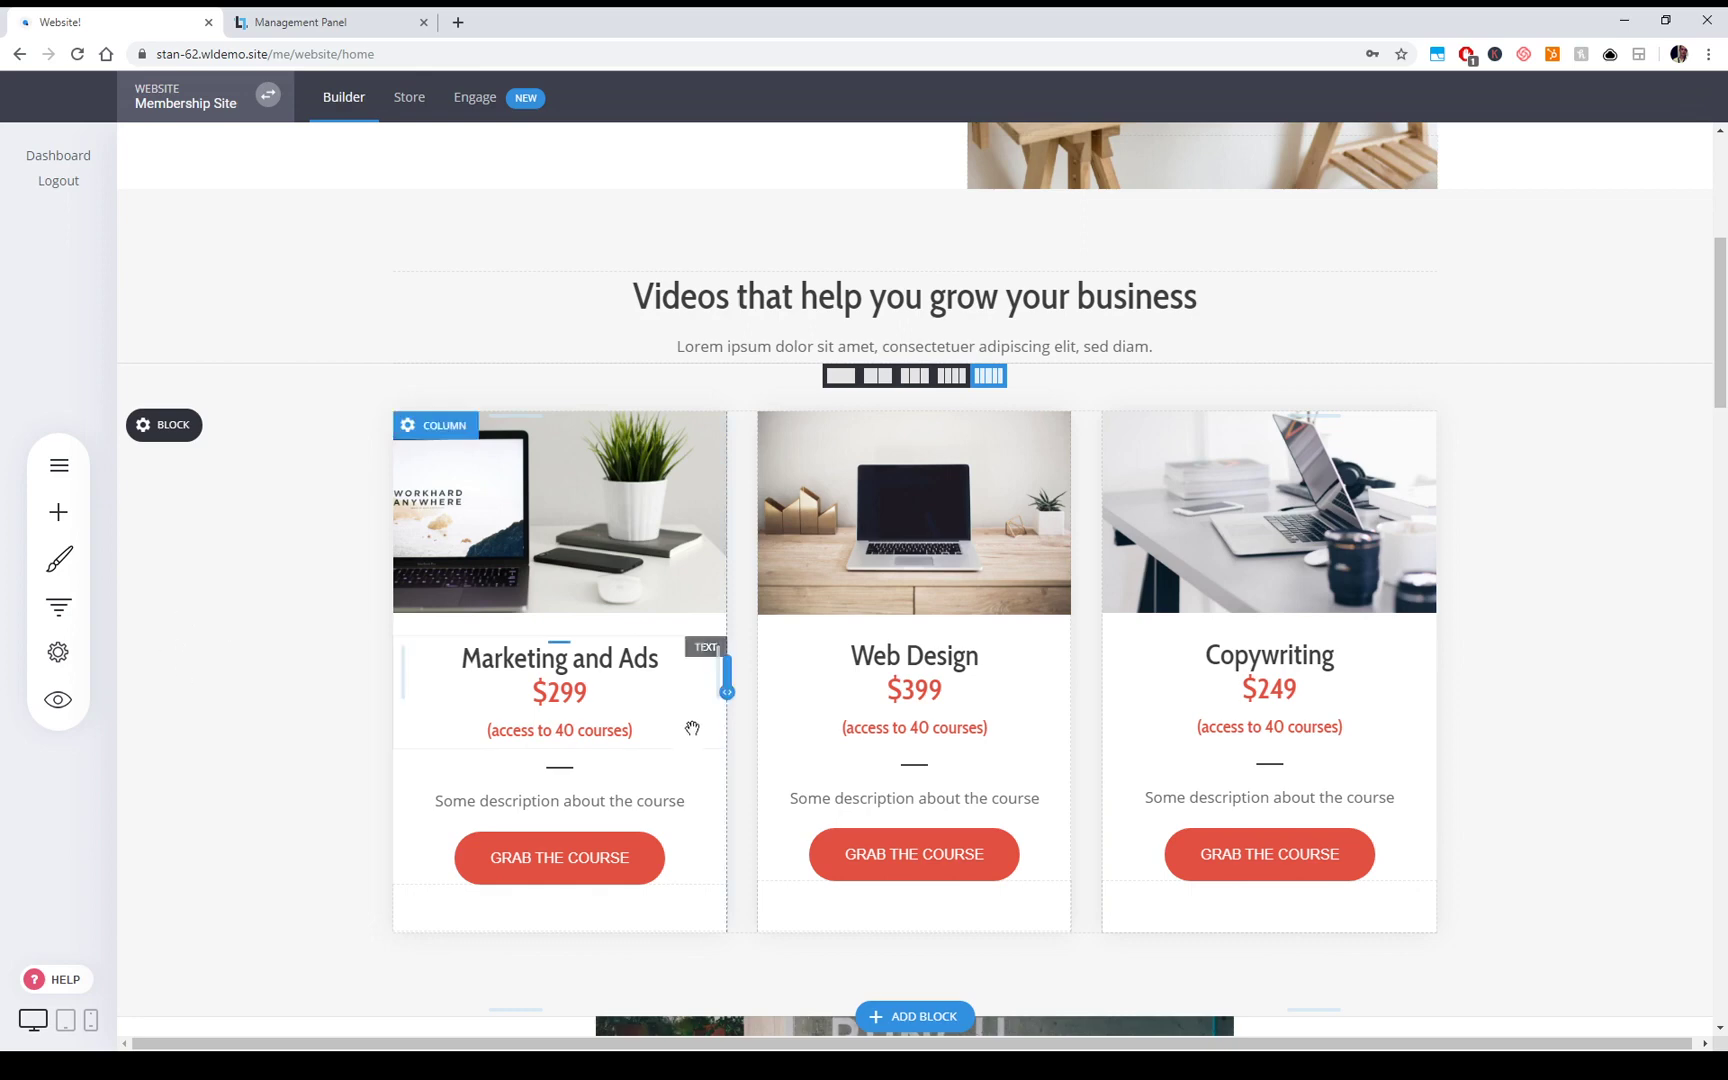
scroll(105, 471, "up", 5)
Open the Courses List page and examine its course cards and the bundle offer for all three courses
left_click(59, 465)
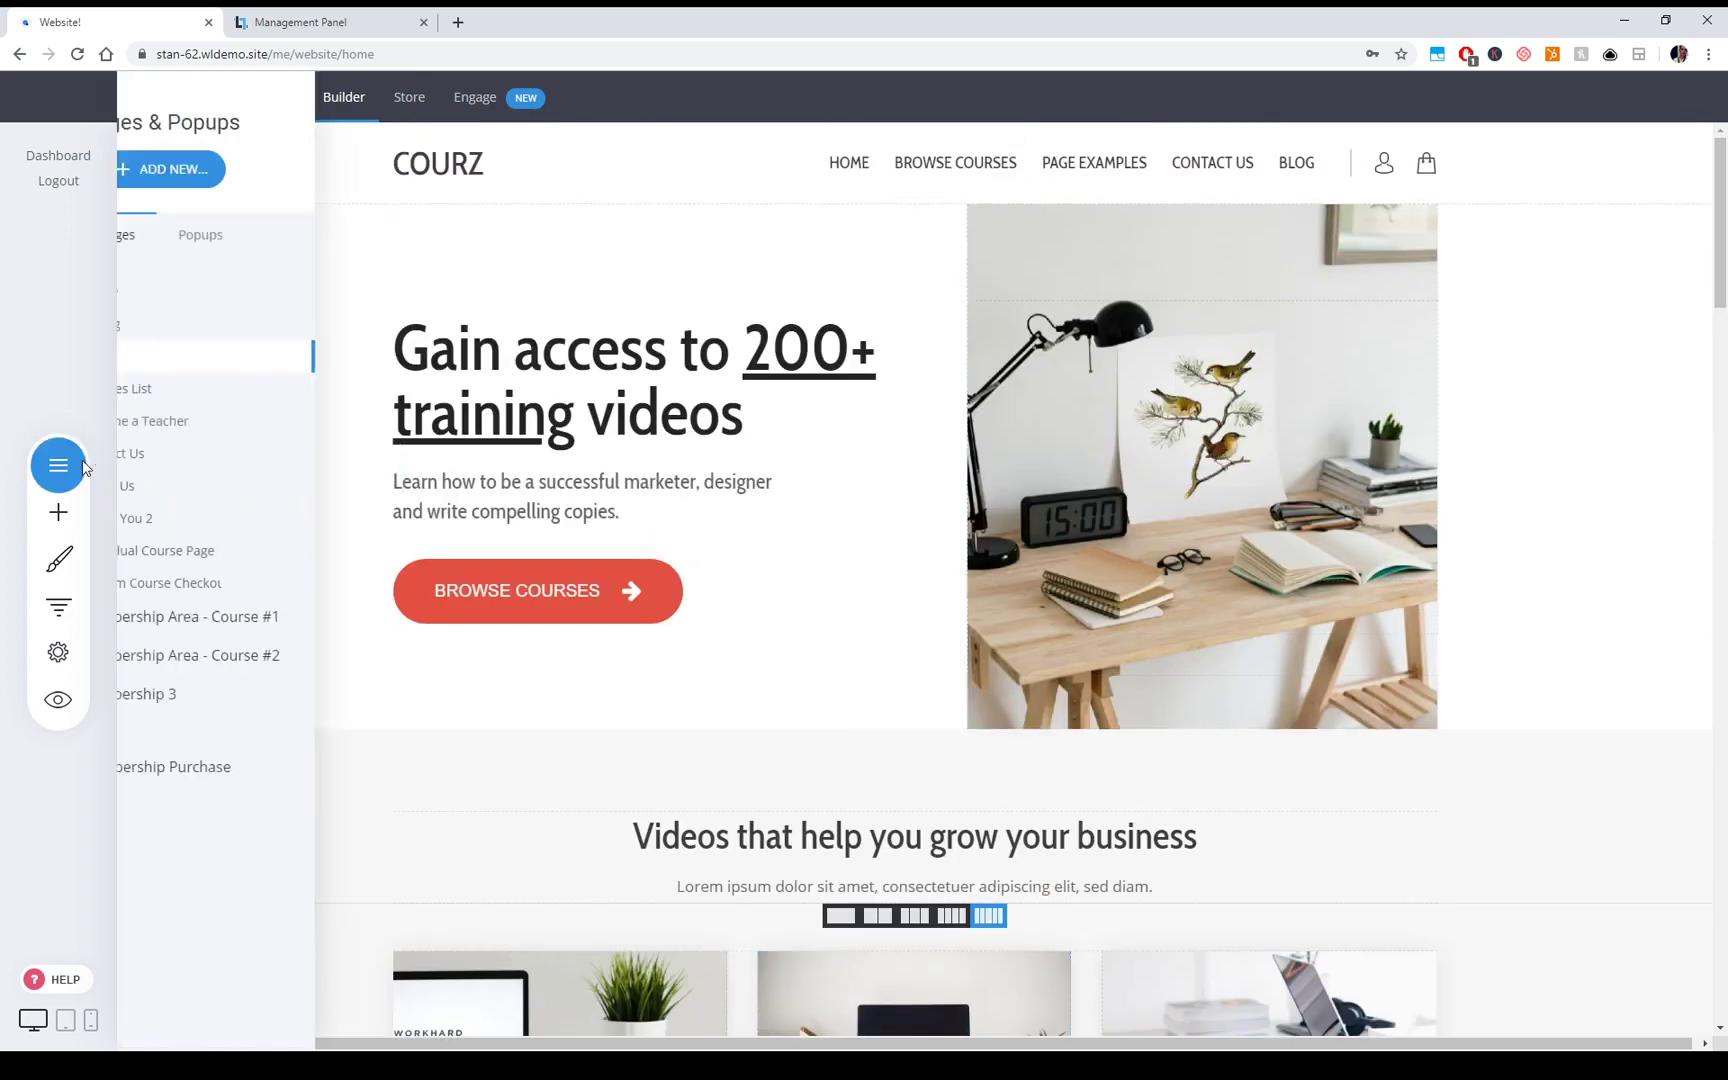
left_click(236, 399)
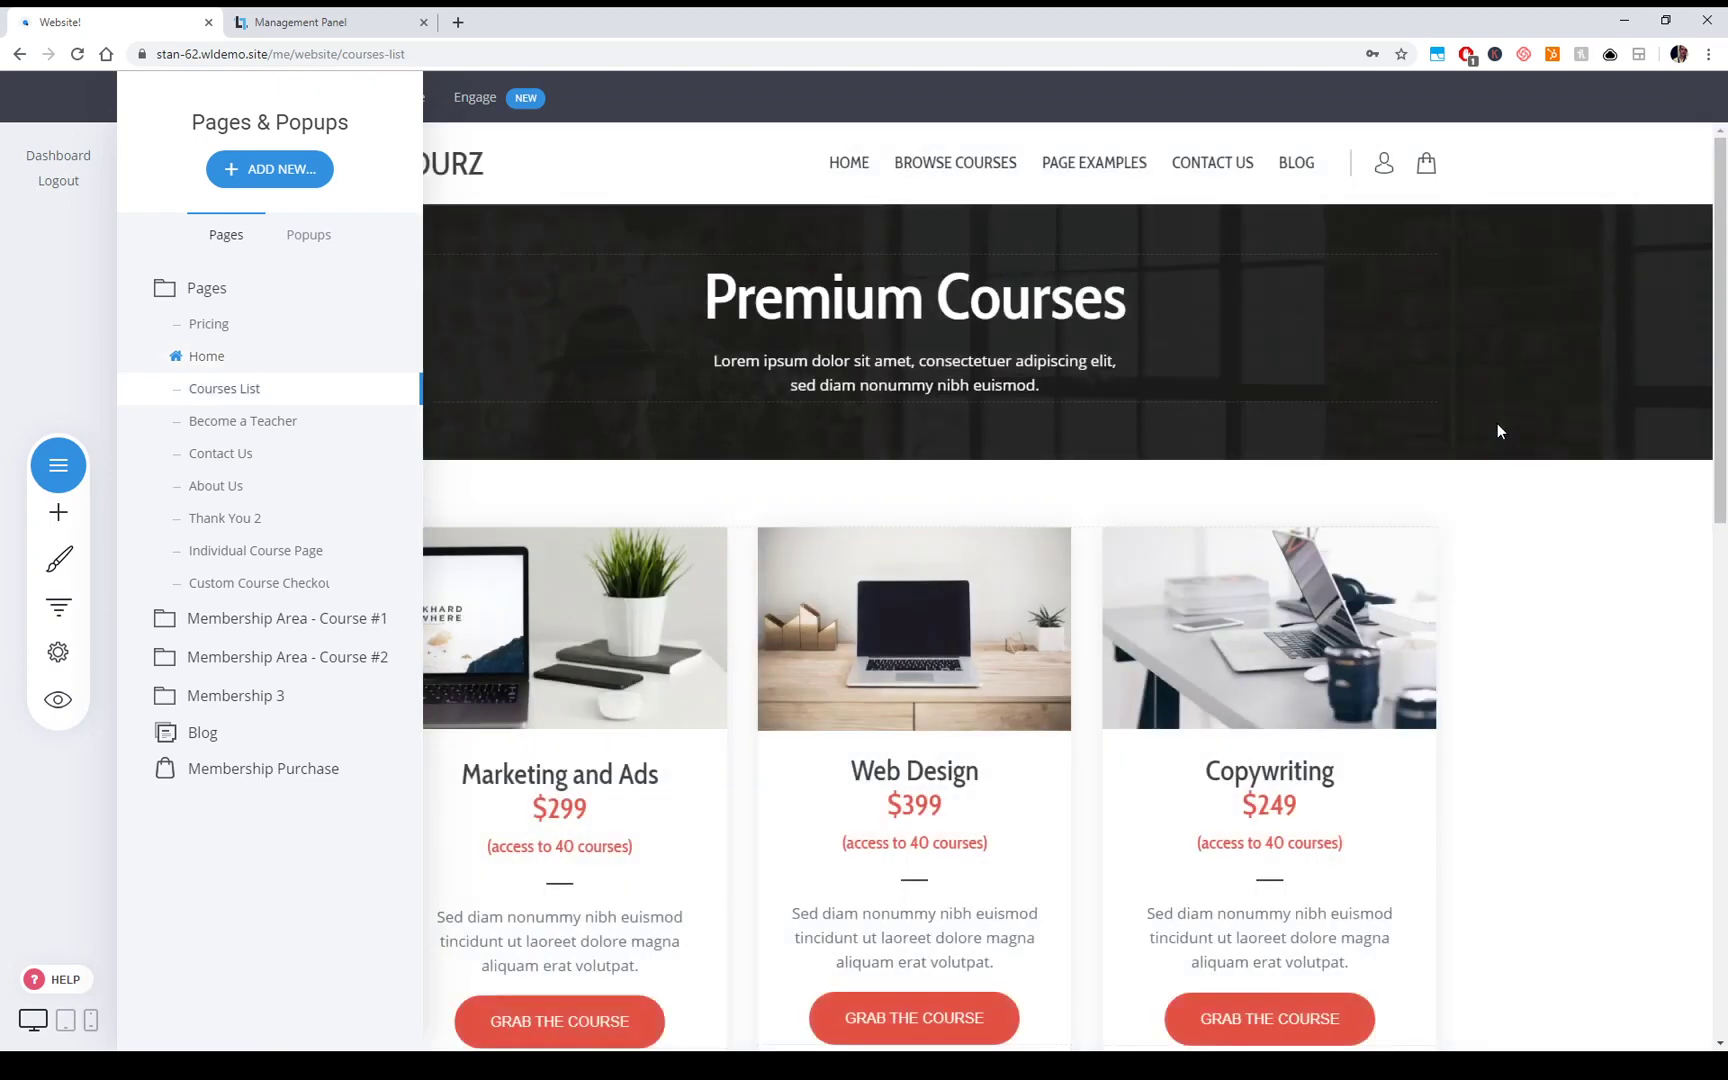
left_click(1572, 574)
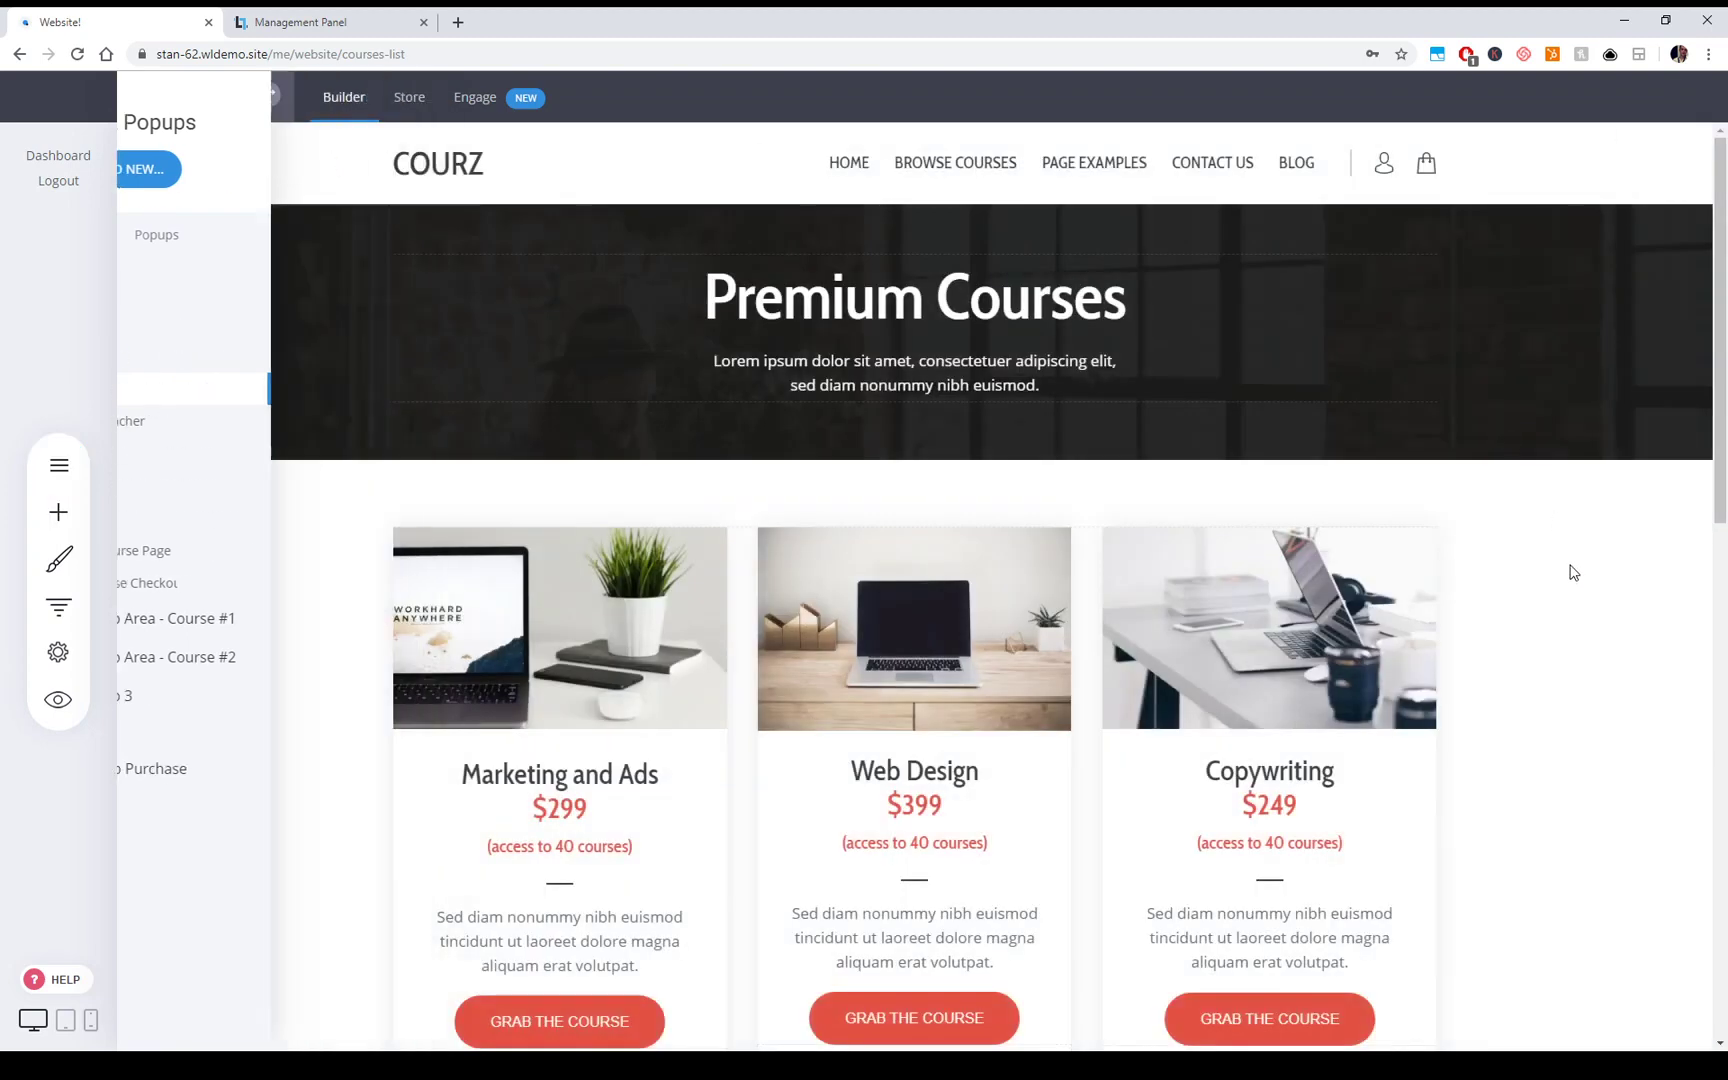
scroll(1559, 719, "down", 1)
scroll(1562, 724, "down", 1)
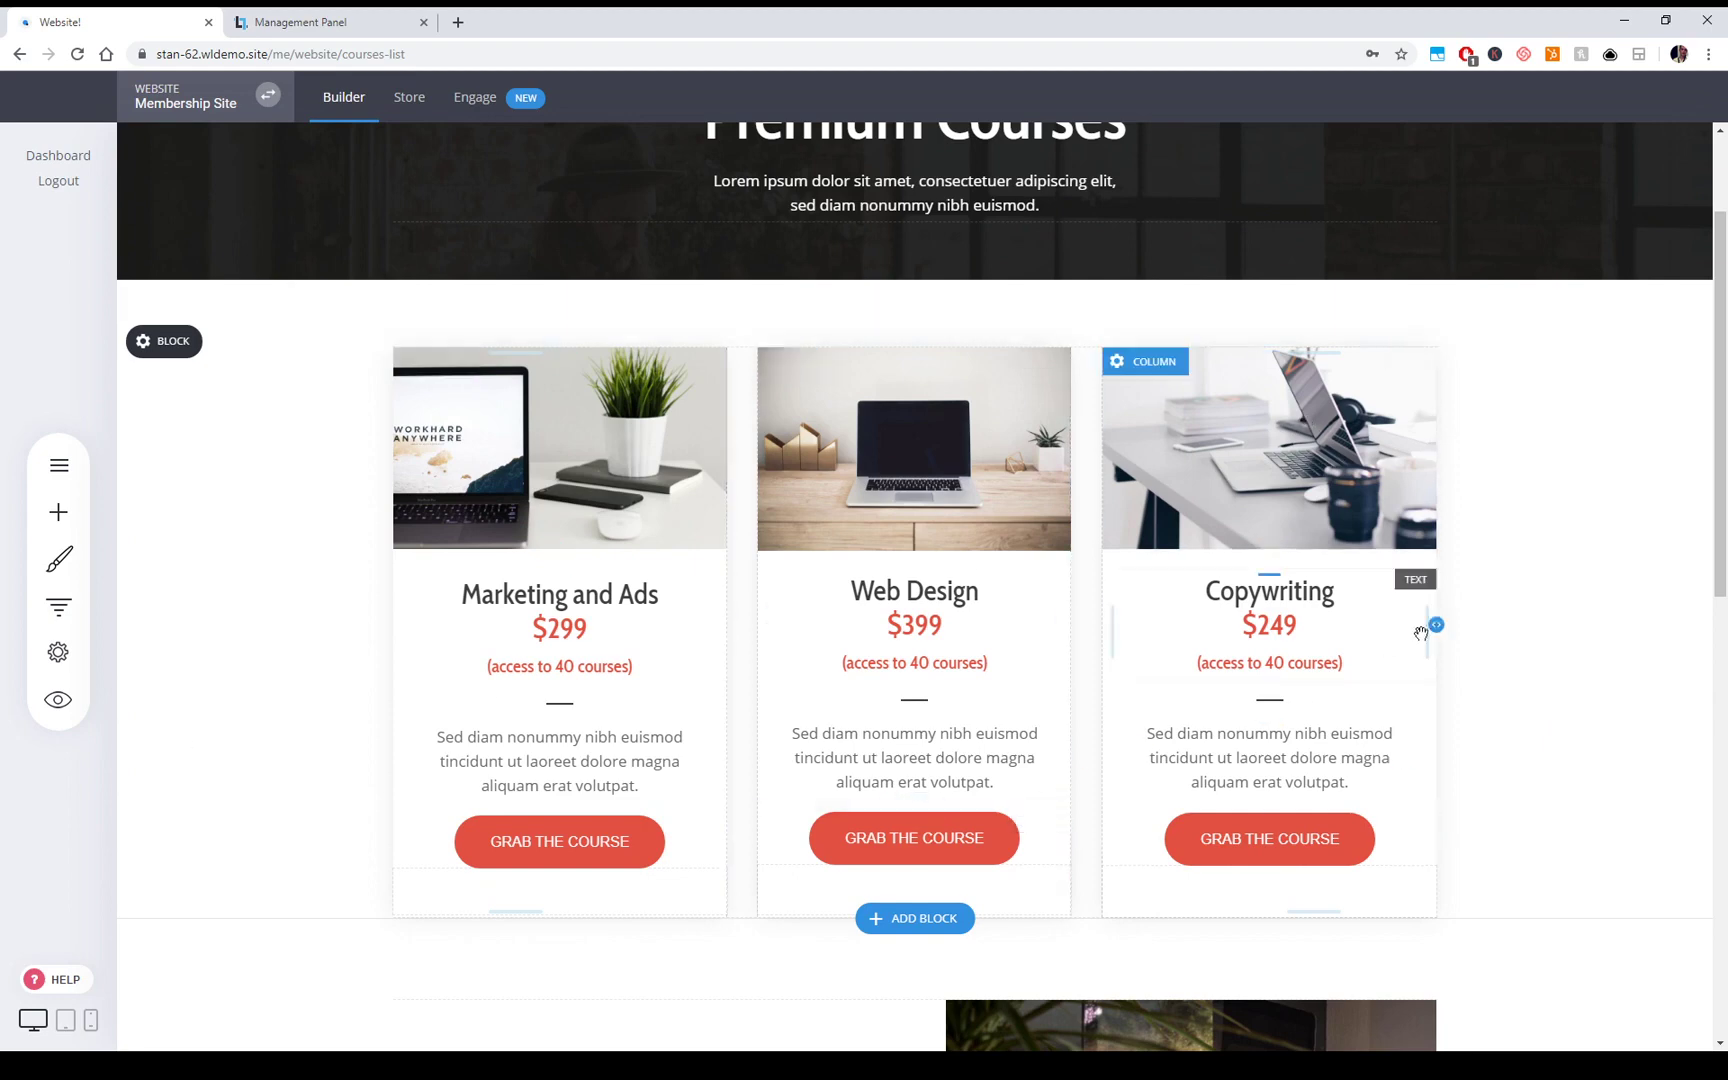
scroll(1422, 633, "down", 1)
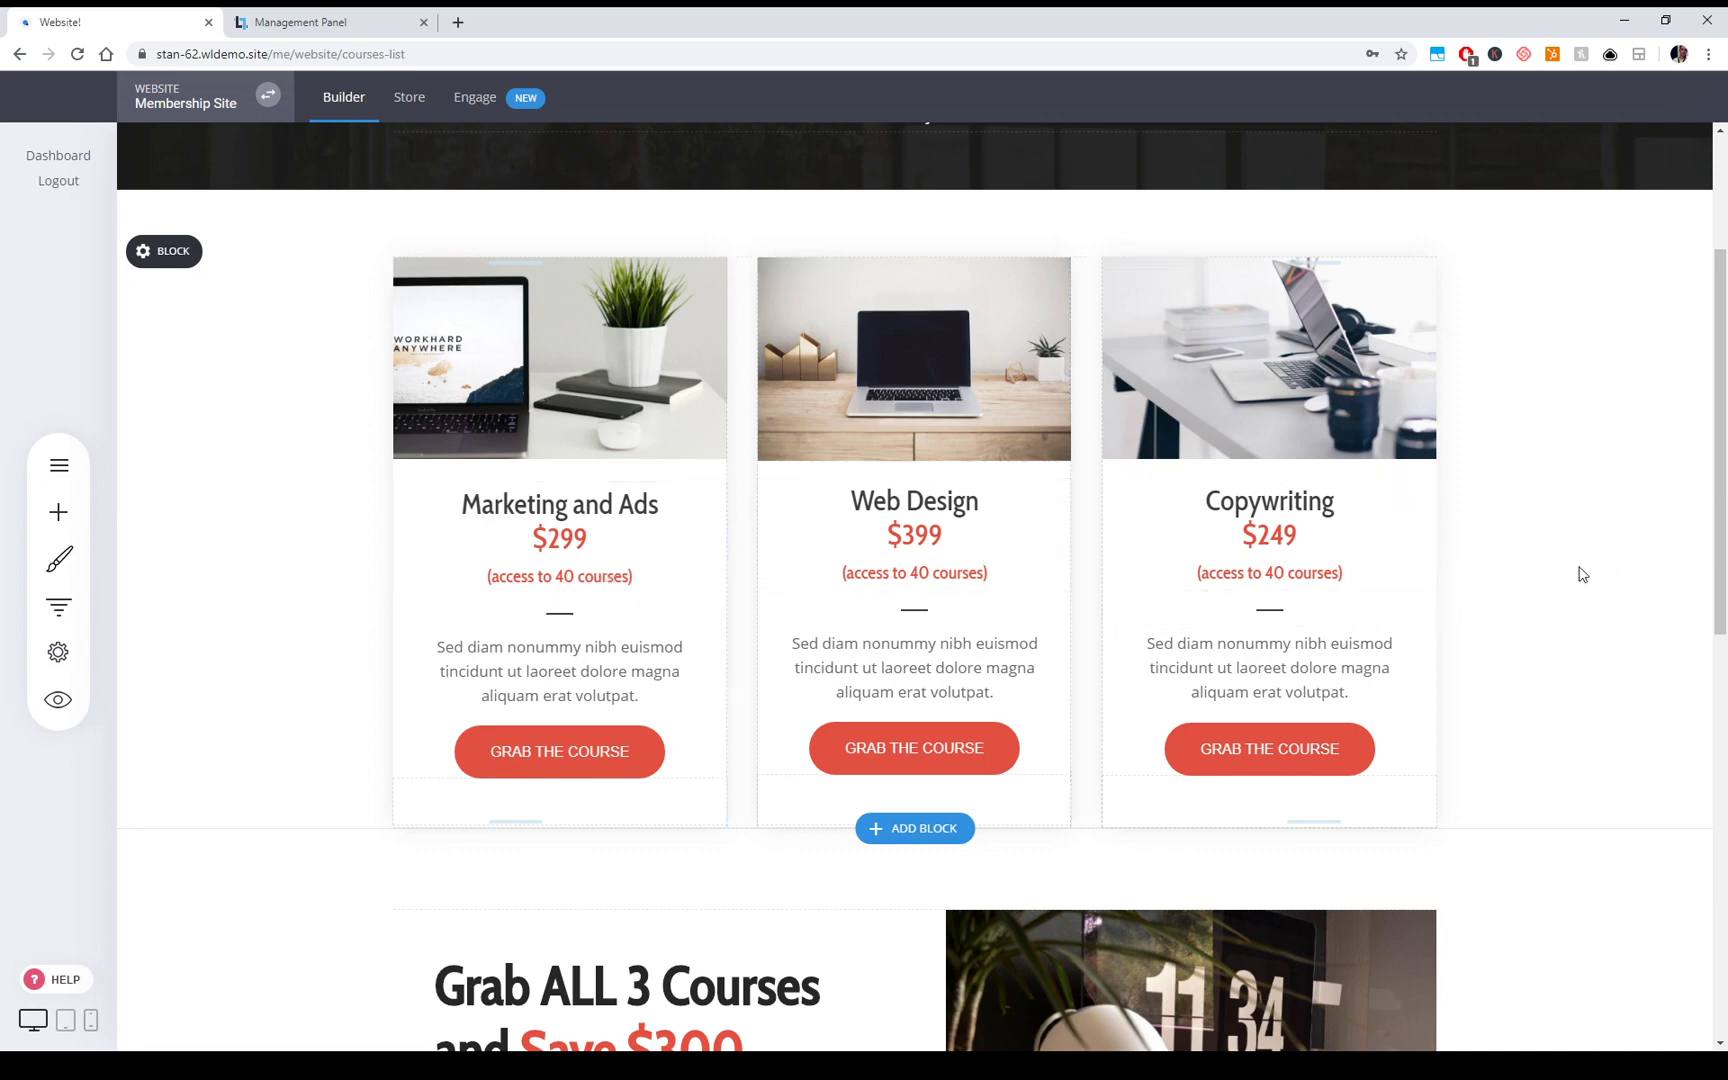
scroll(1554, 571, "down", 5)
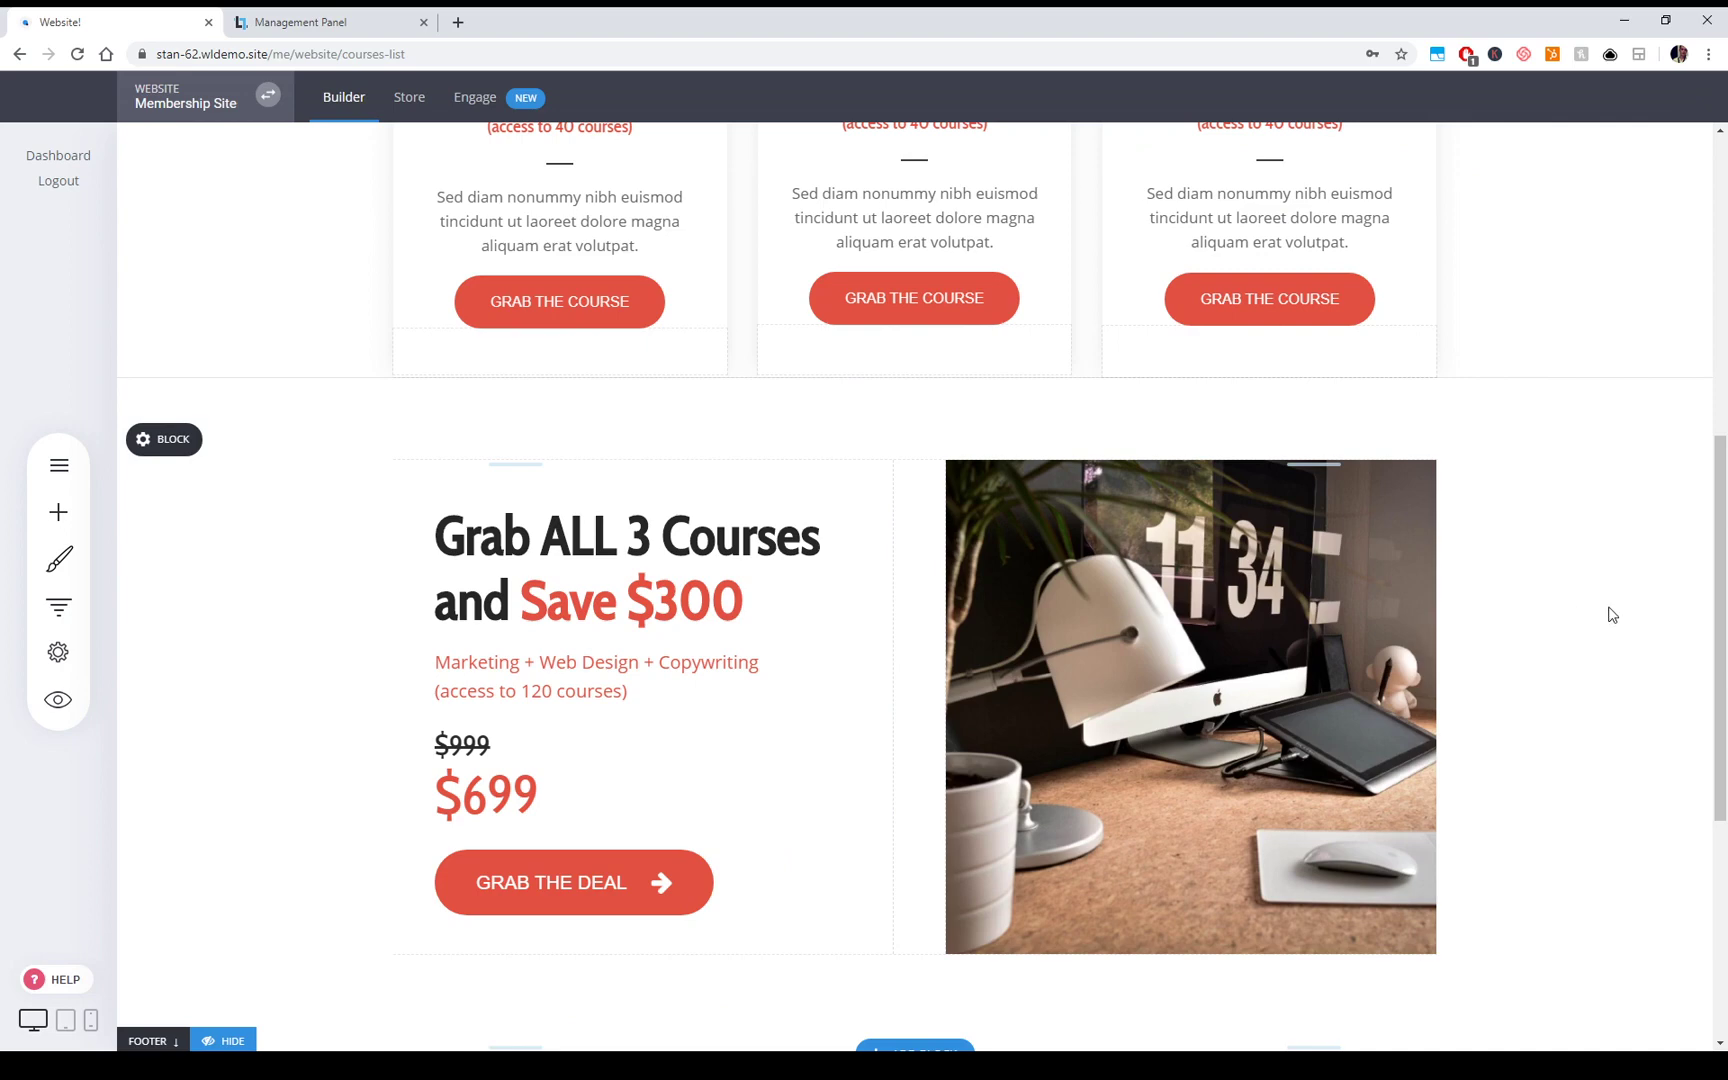
Review the bundle offer for all three courses and the individual course cards on the Courses List page
scroll(1076, 605, "up", 2)
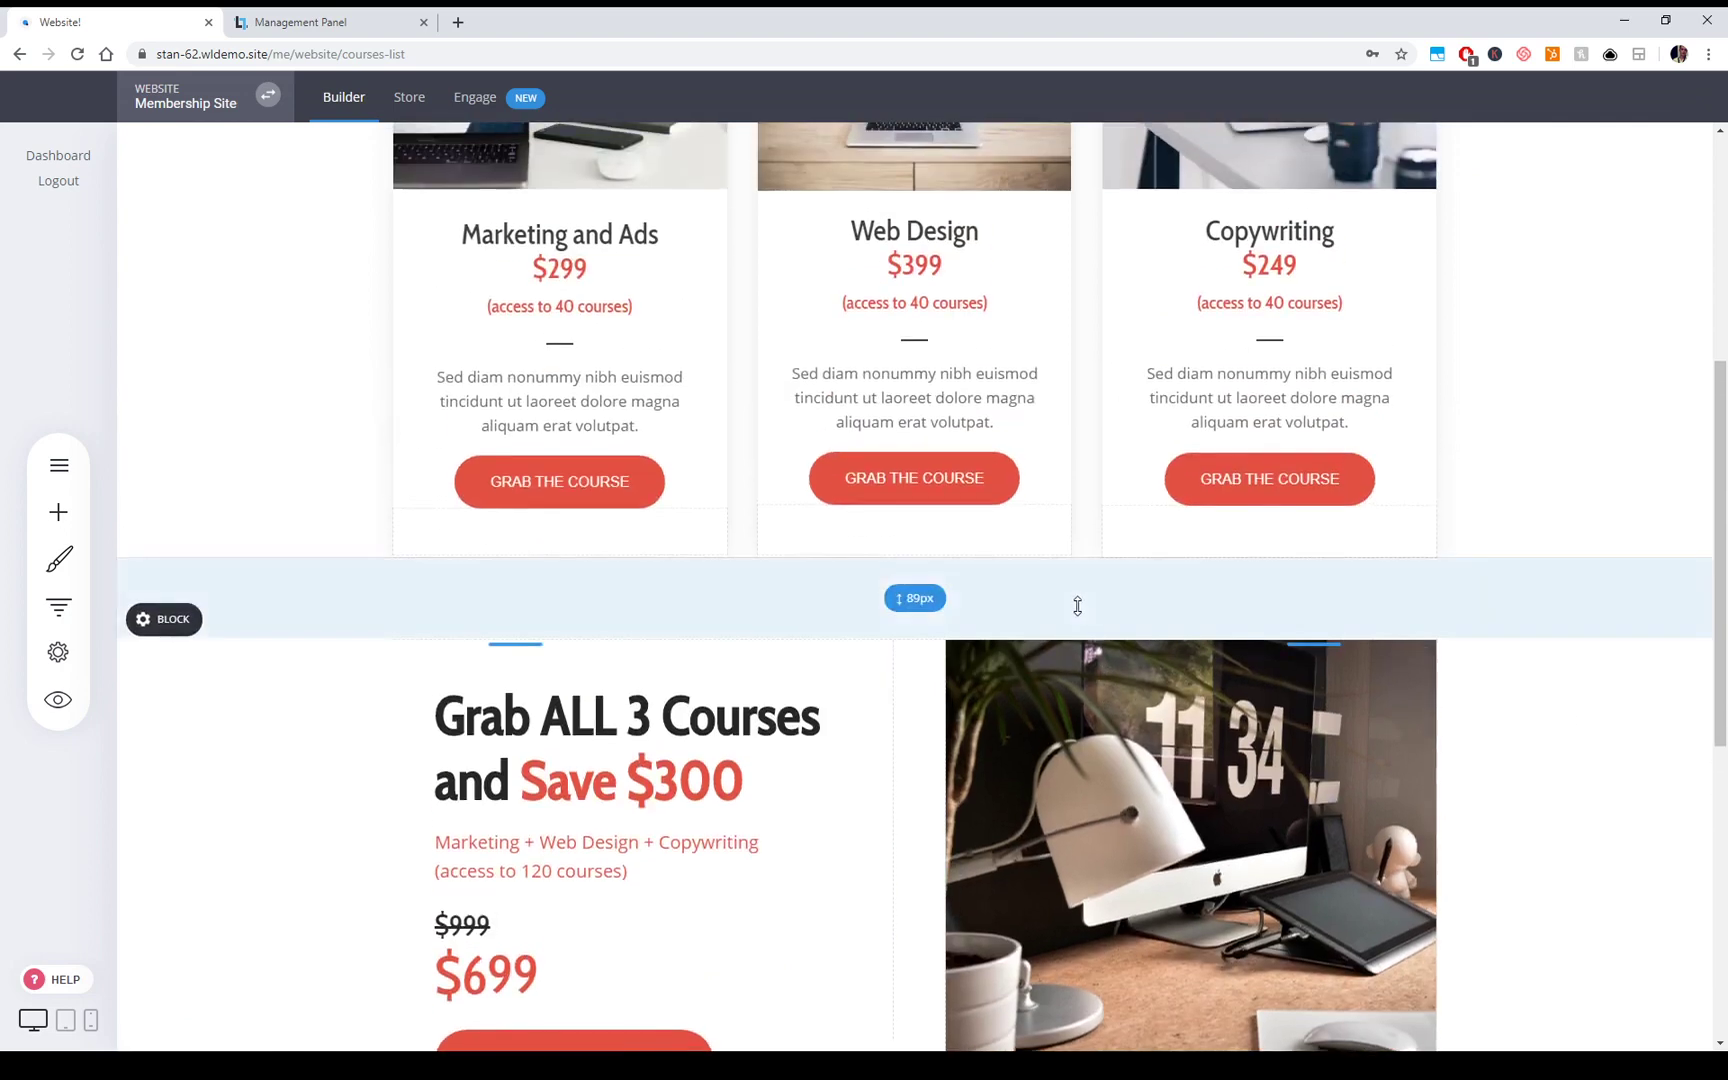
scroll(767, 598, "down", 3)
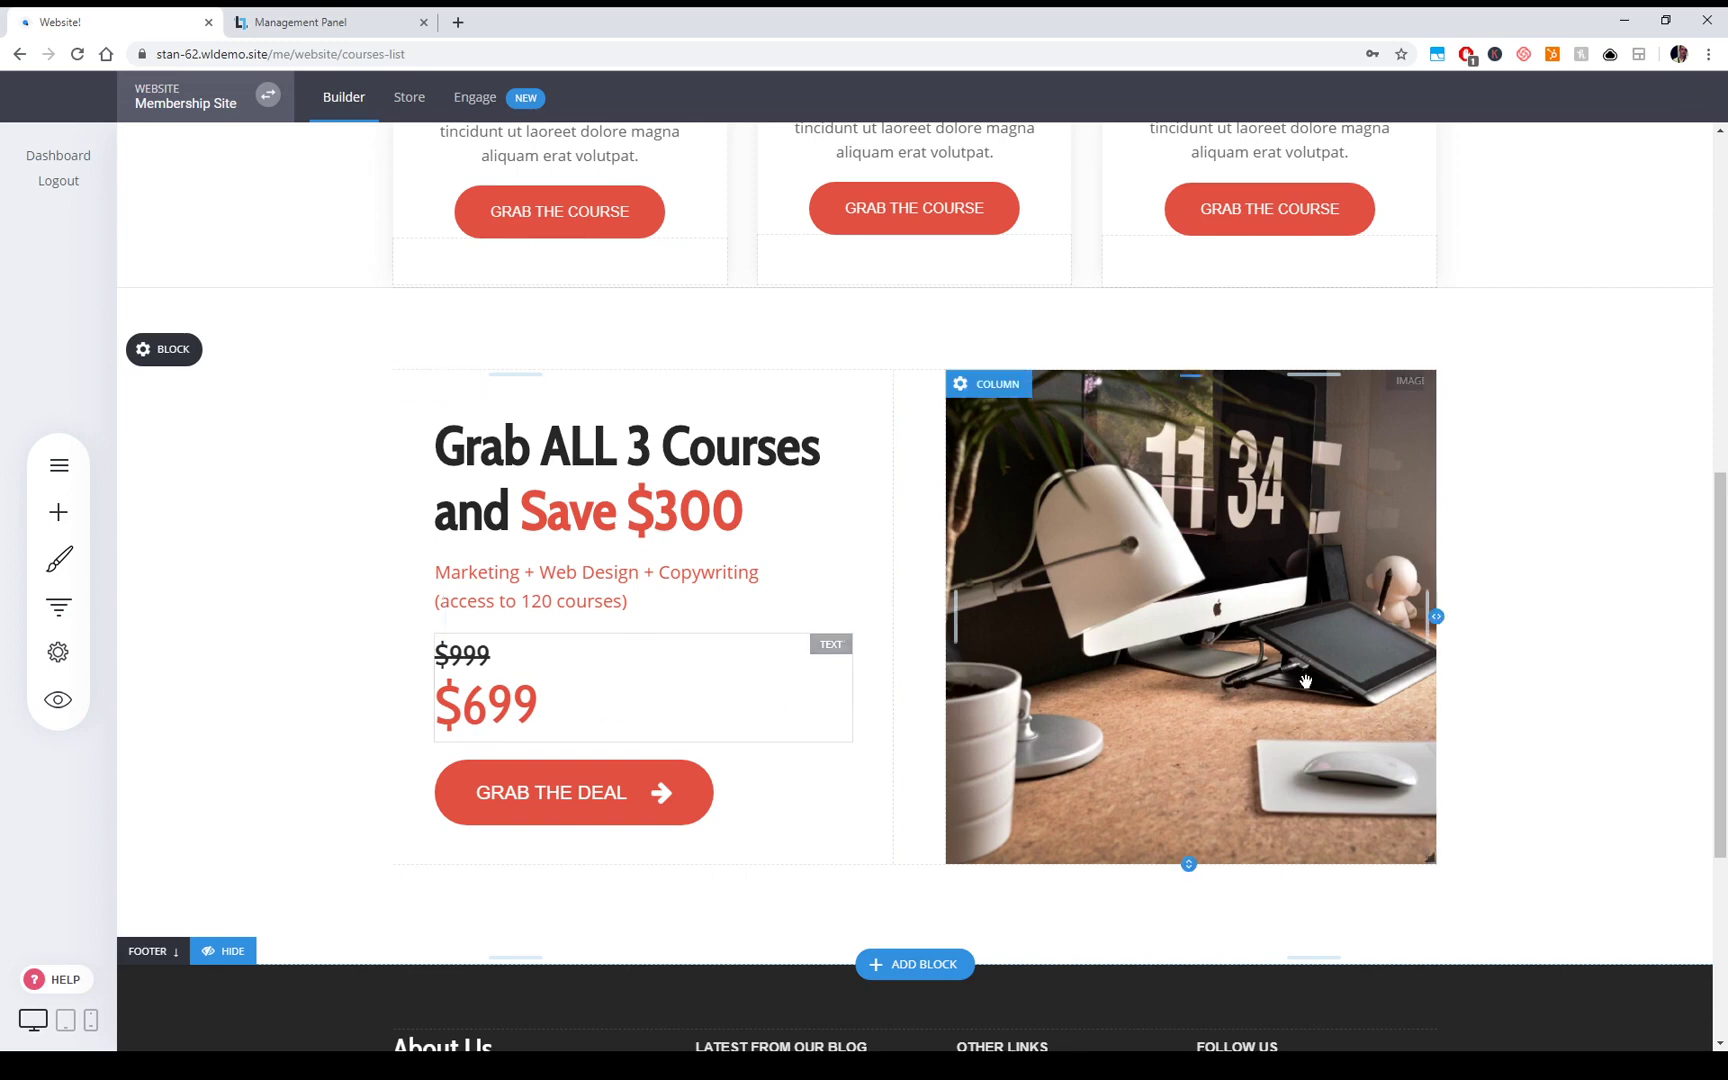
scroll(560, 740, "up", 2)
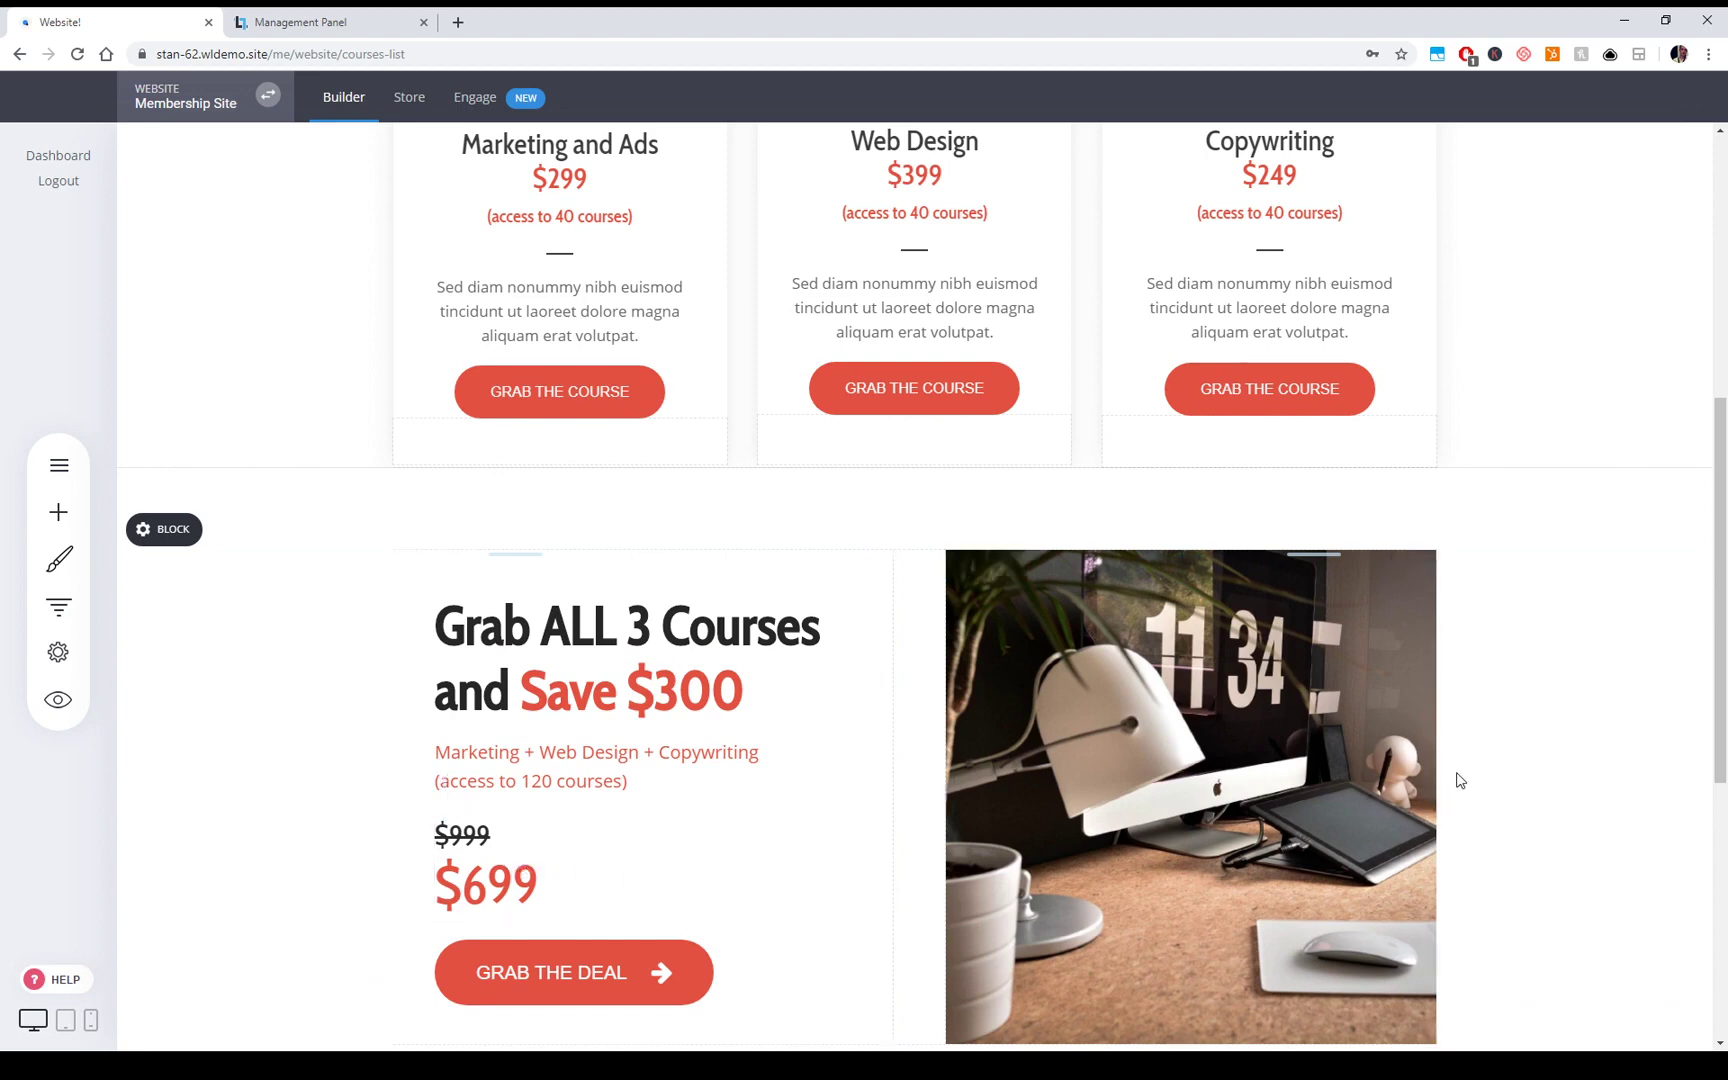
scroll(1573, 815, "up", 5)
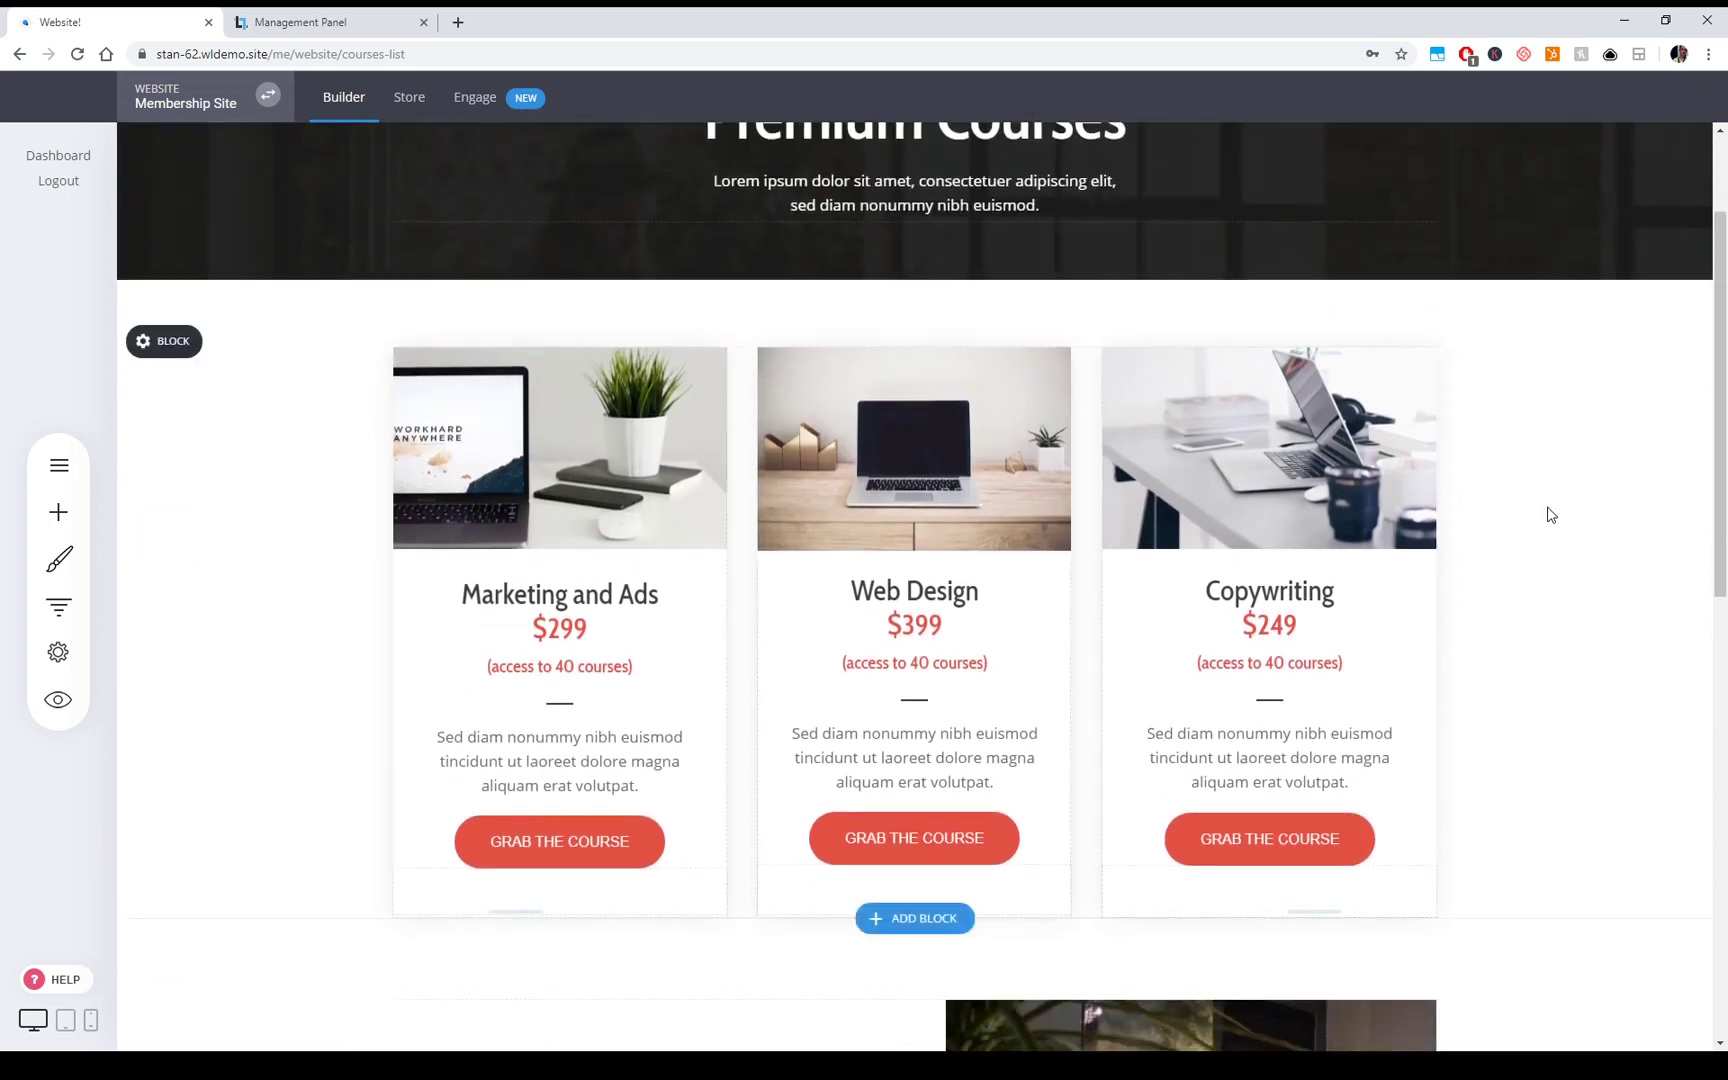
left_click(438, 761)
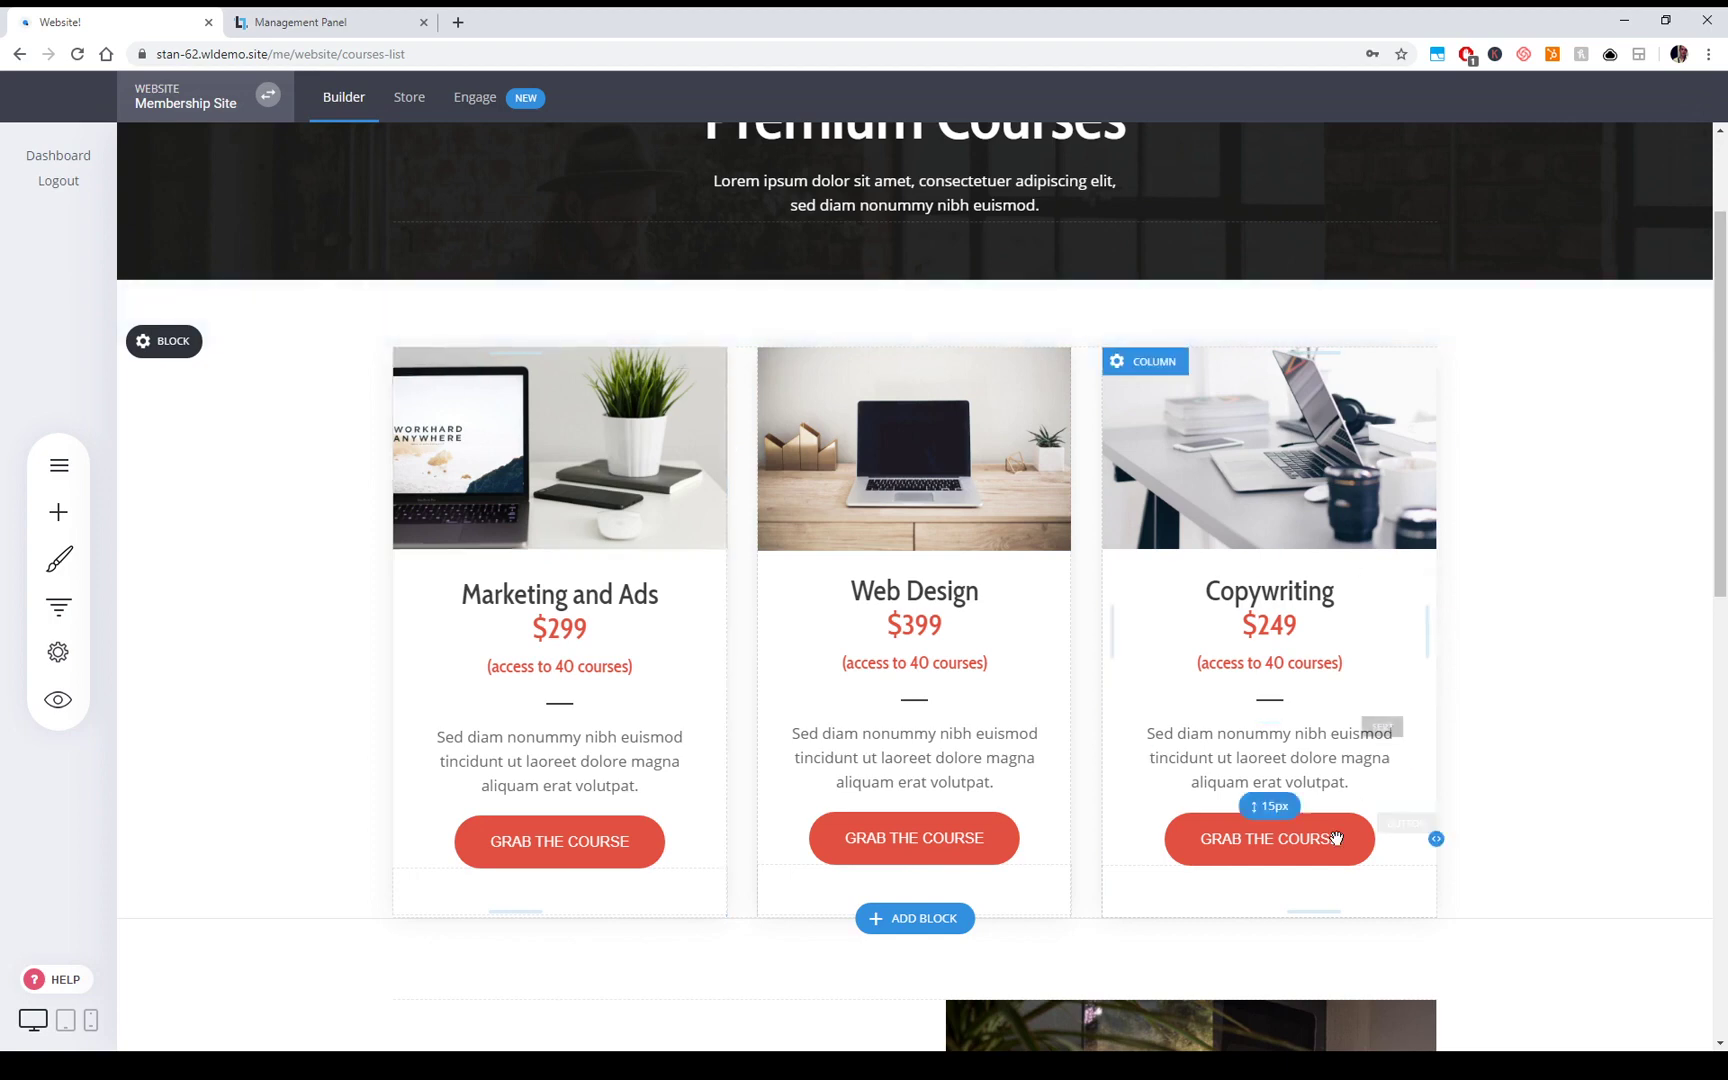
Browse the Membership / Course templates for a new page and leave the gallery without selecting one
left_click(58, 465)
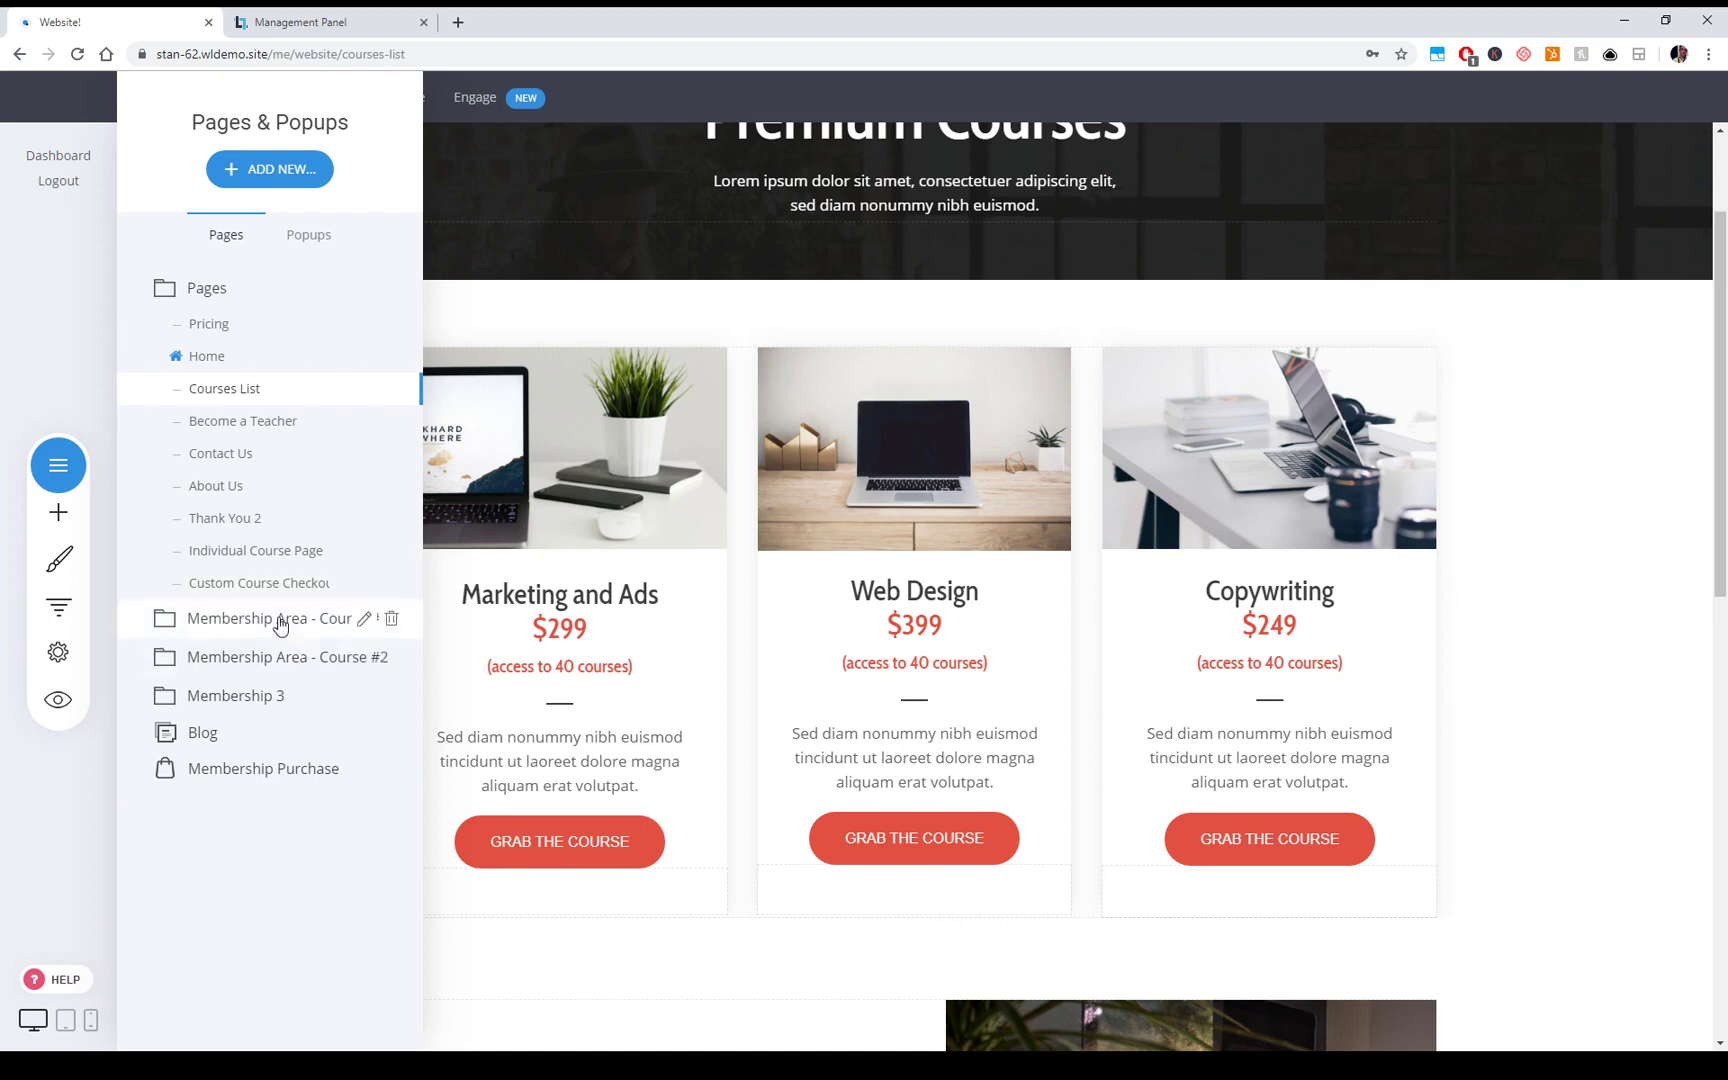
left_click(262, 172)
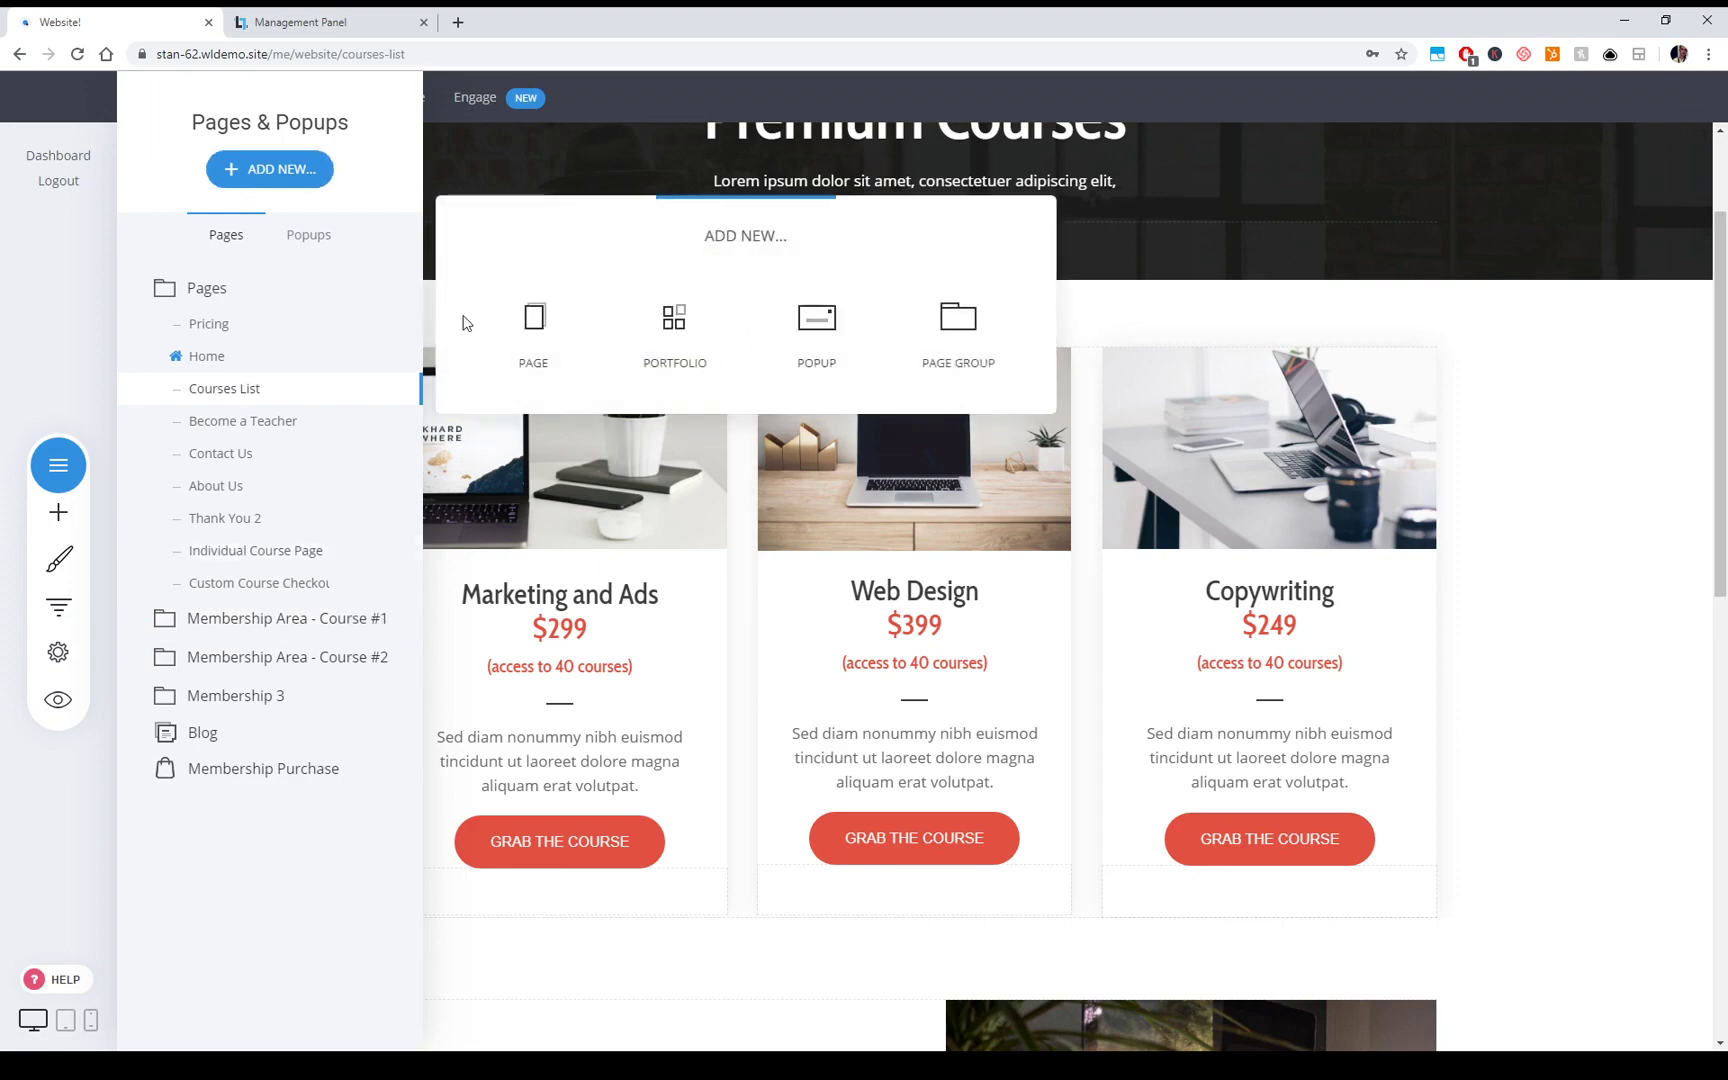
left_click(551, 331)
left_click(224, 636)
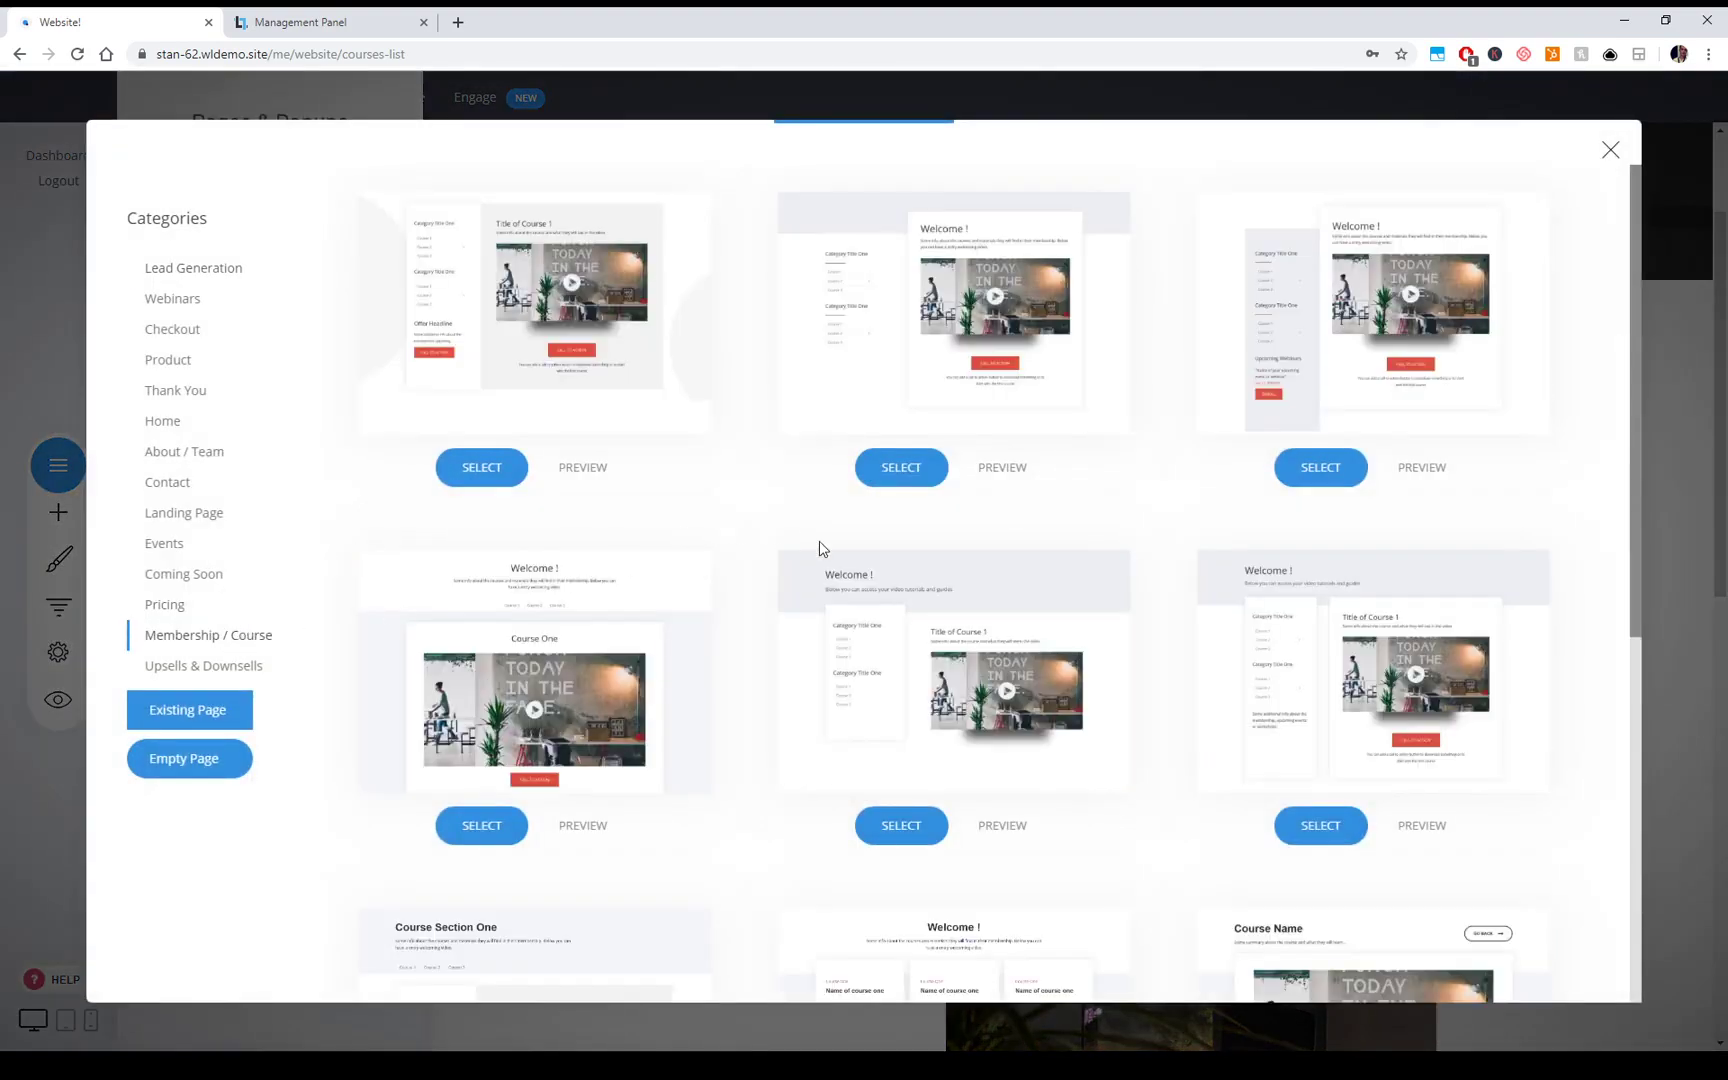
scroll(1294, 672, "down", 2)
scroll(1020, 532, "up", 4)
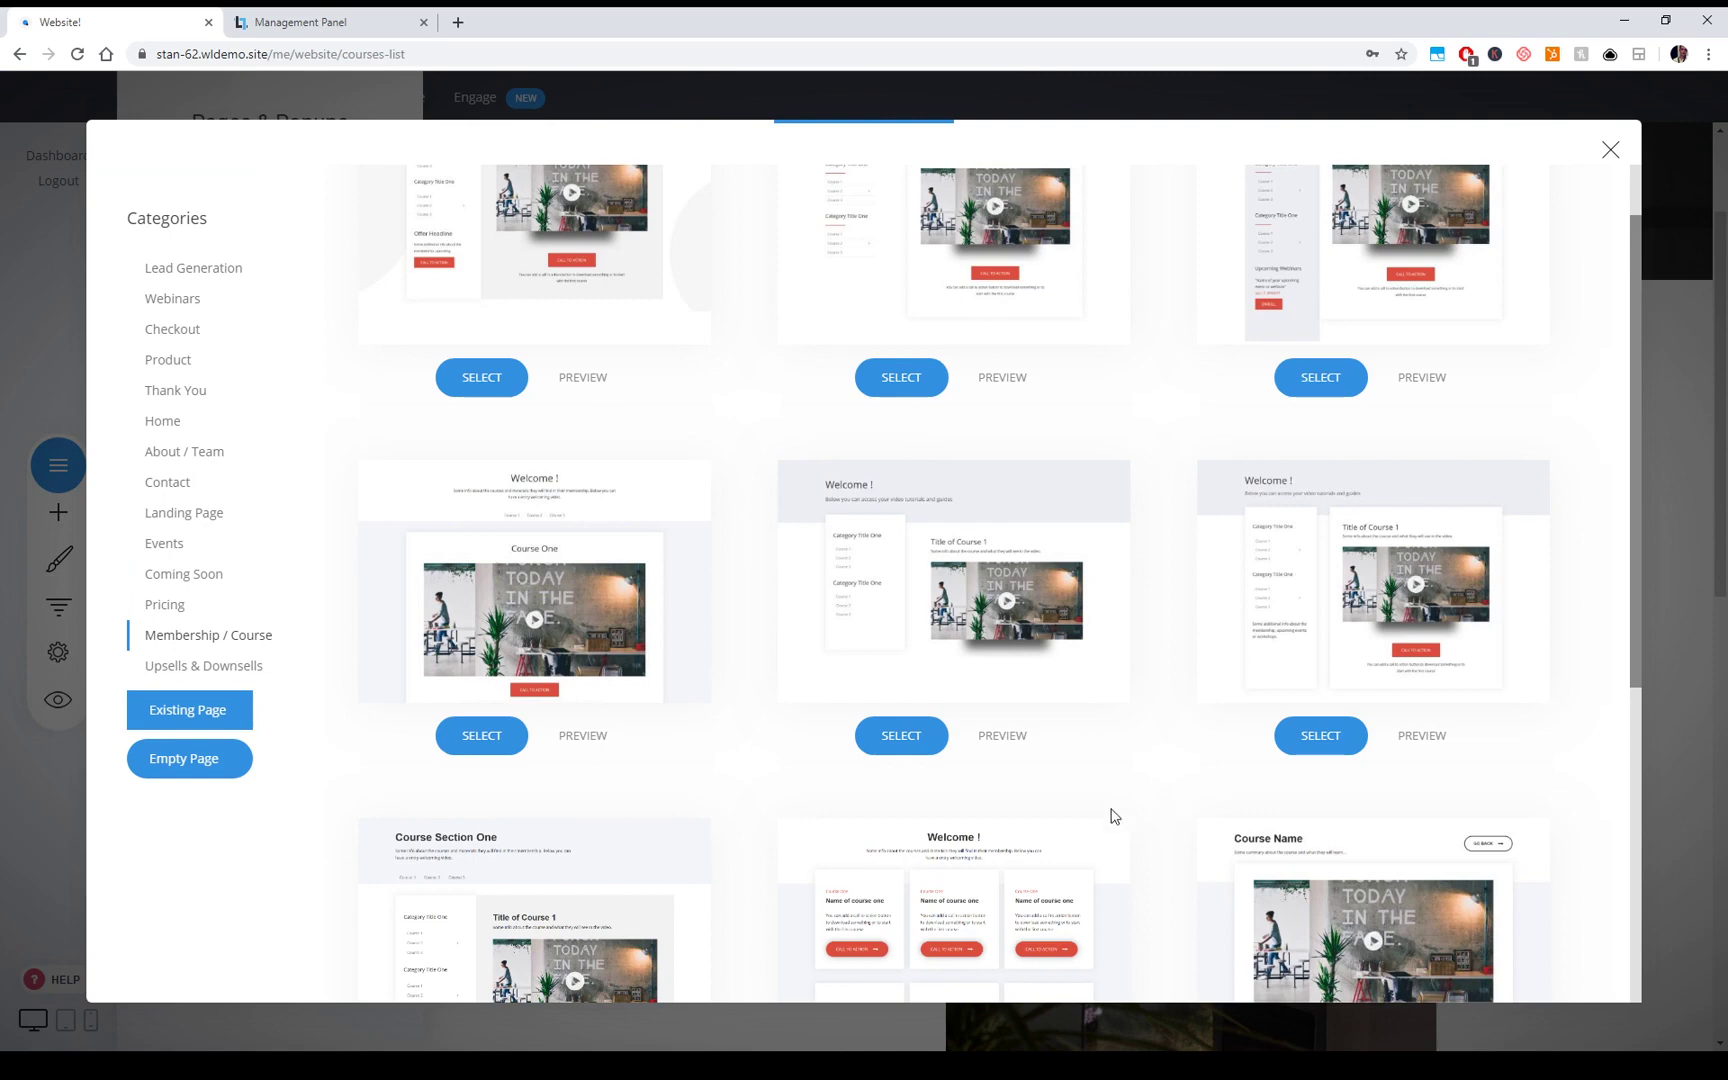
scroll(899, 497, "down", 2)
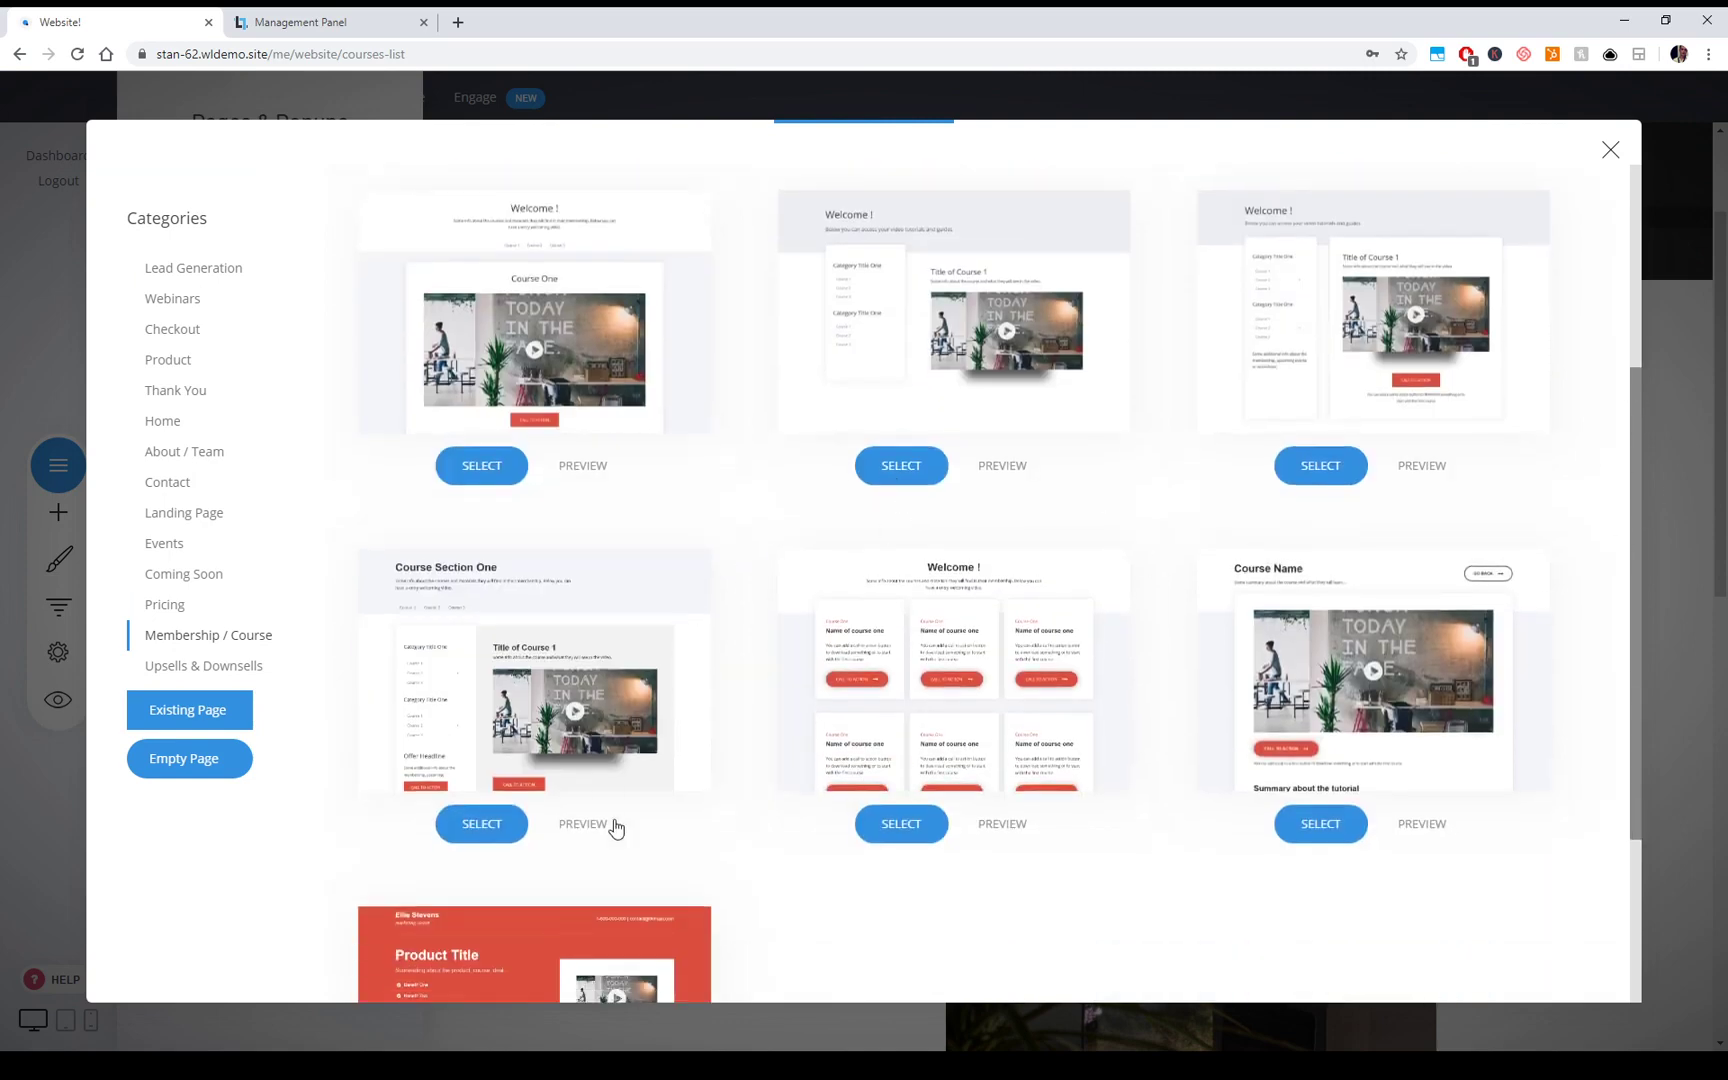
left_click(1706, 492)
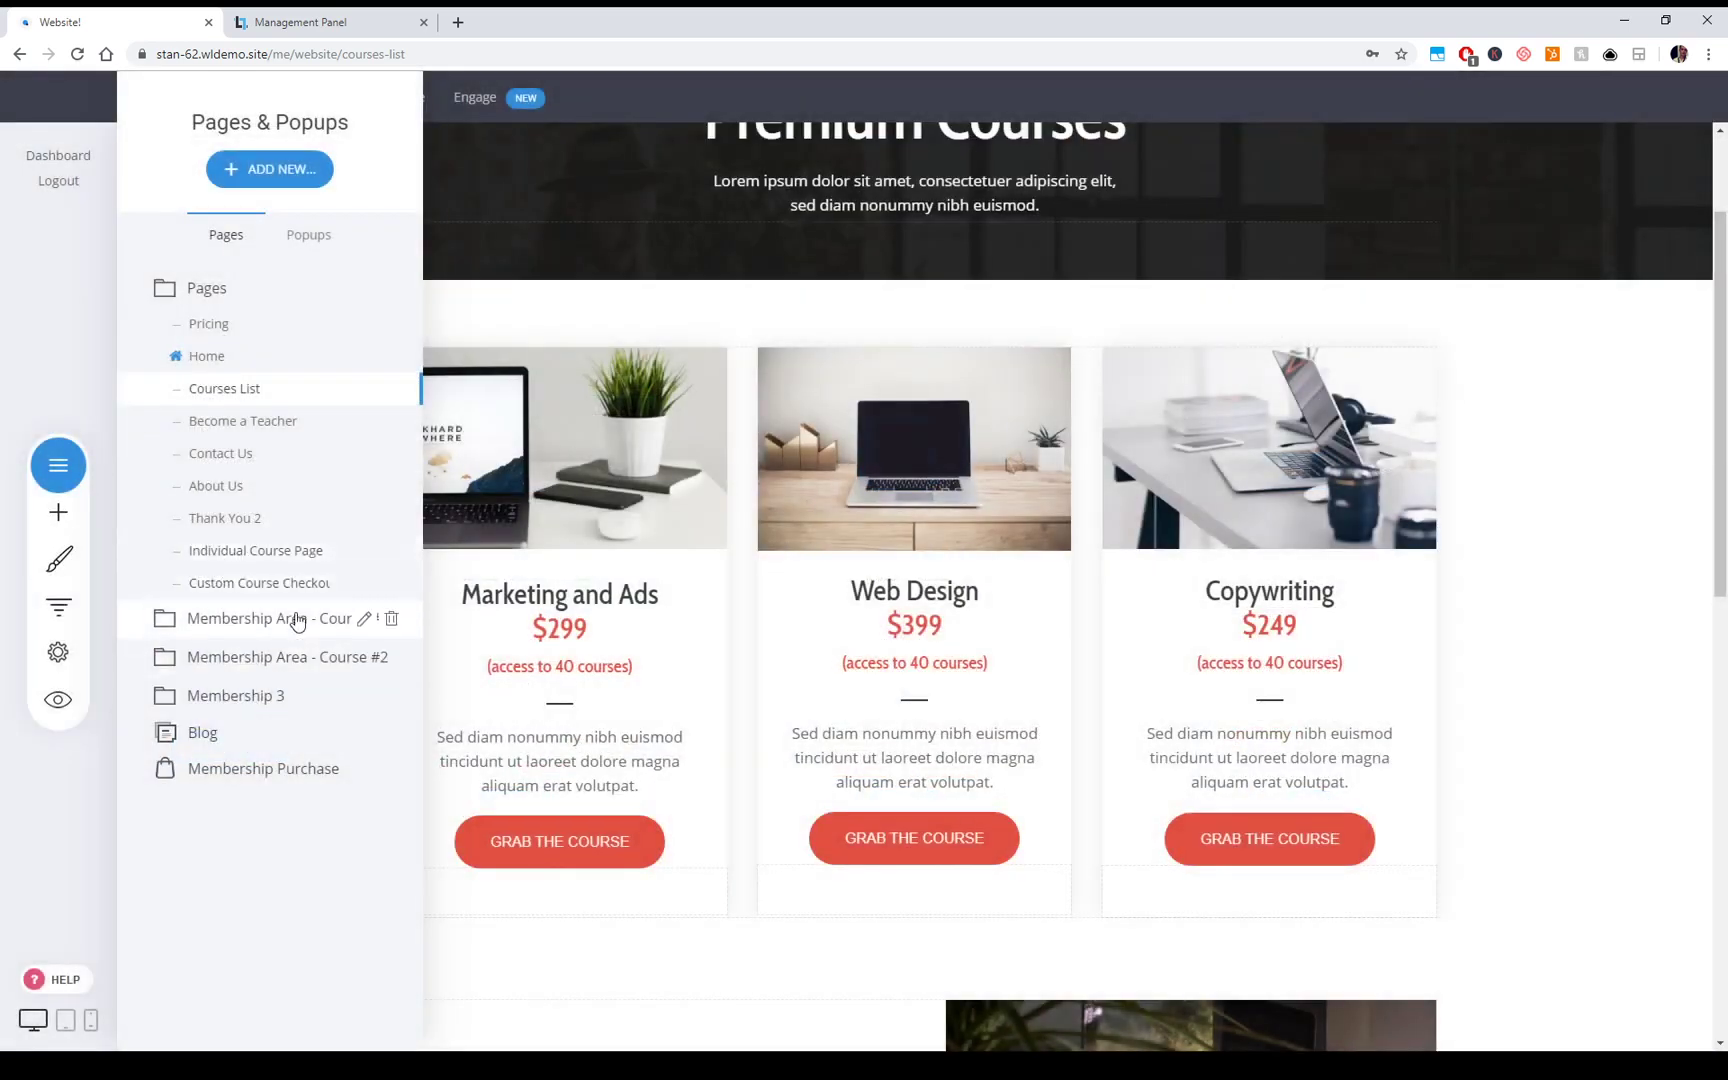
View the 00 - Dashboard page of Membership Area - Course #1, and examine its 01 - Course Name #1 page
left_click(289, 617)
left_click(262, 370)
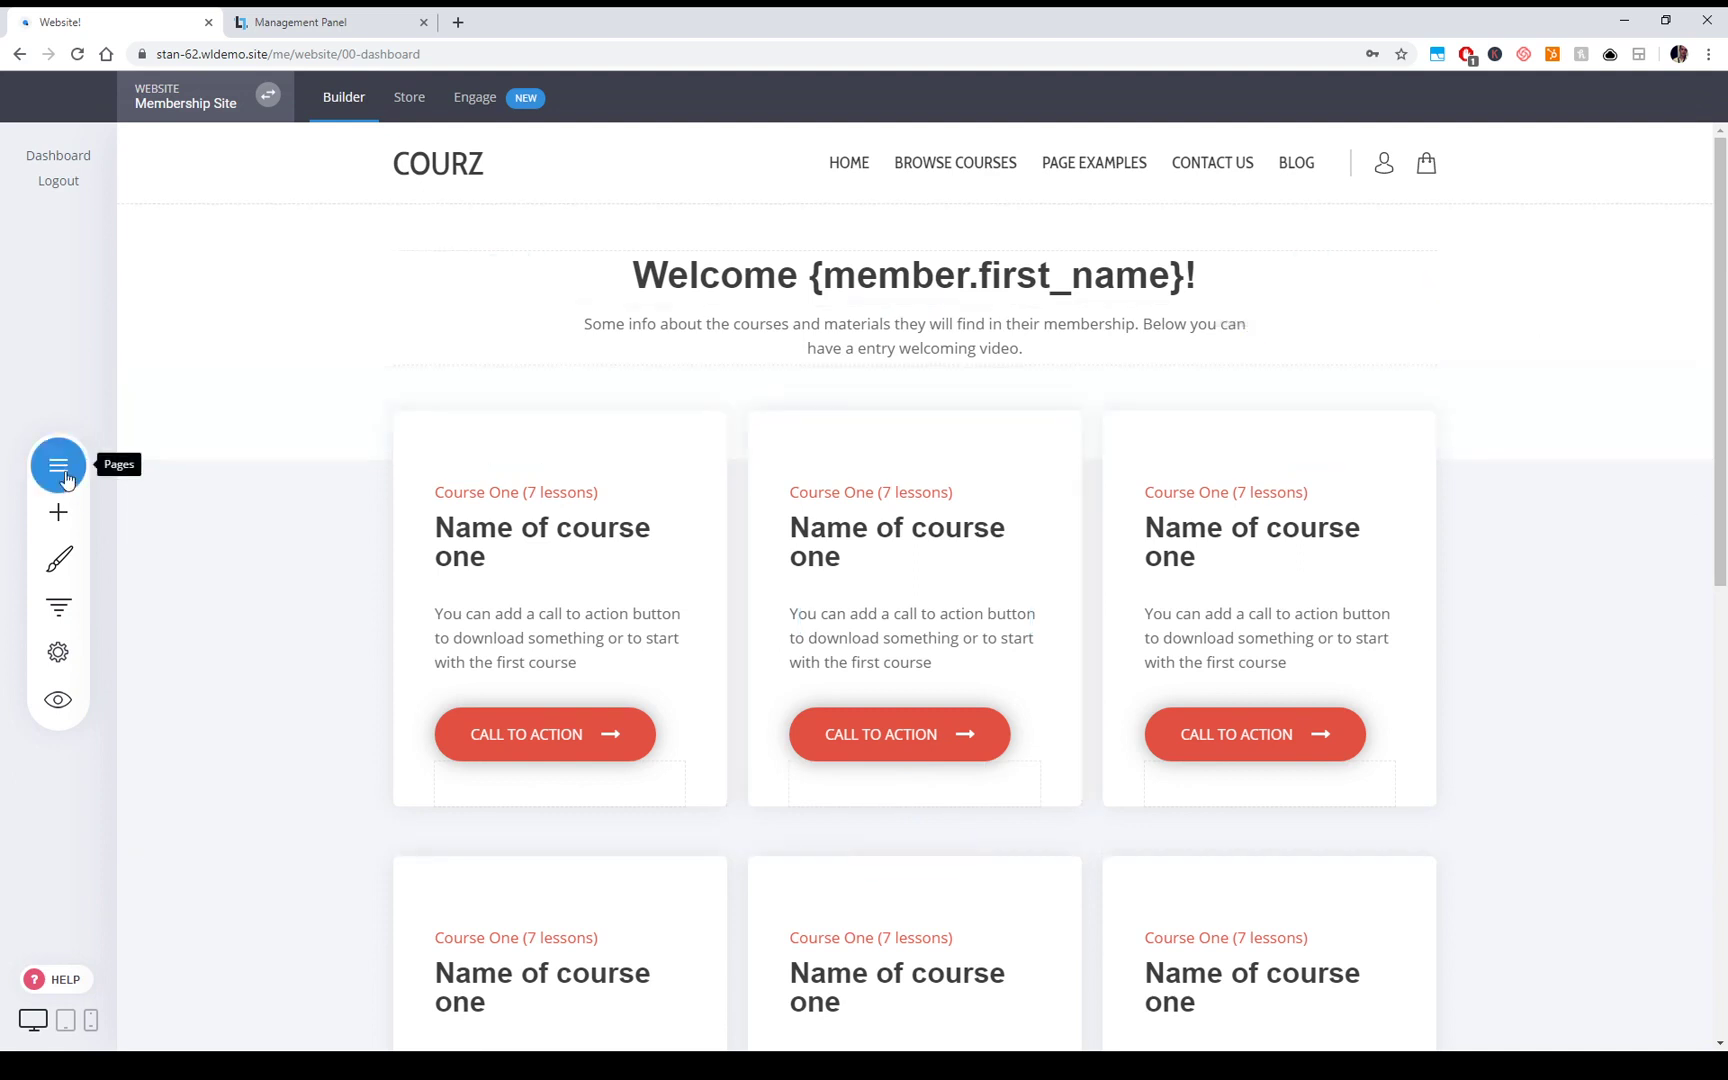
left_click(66, 480)
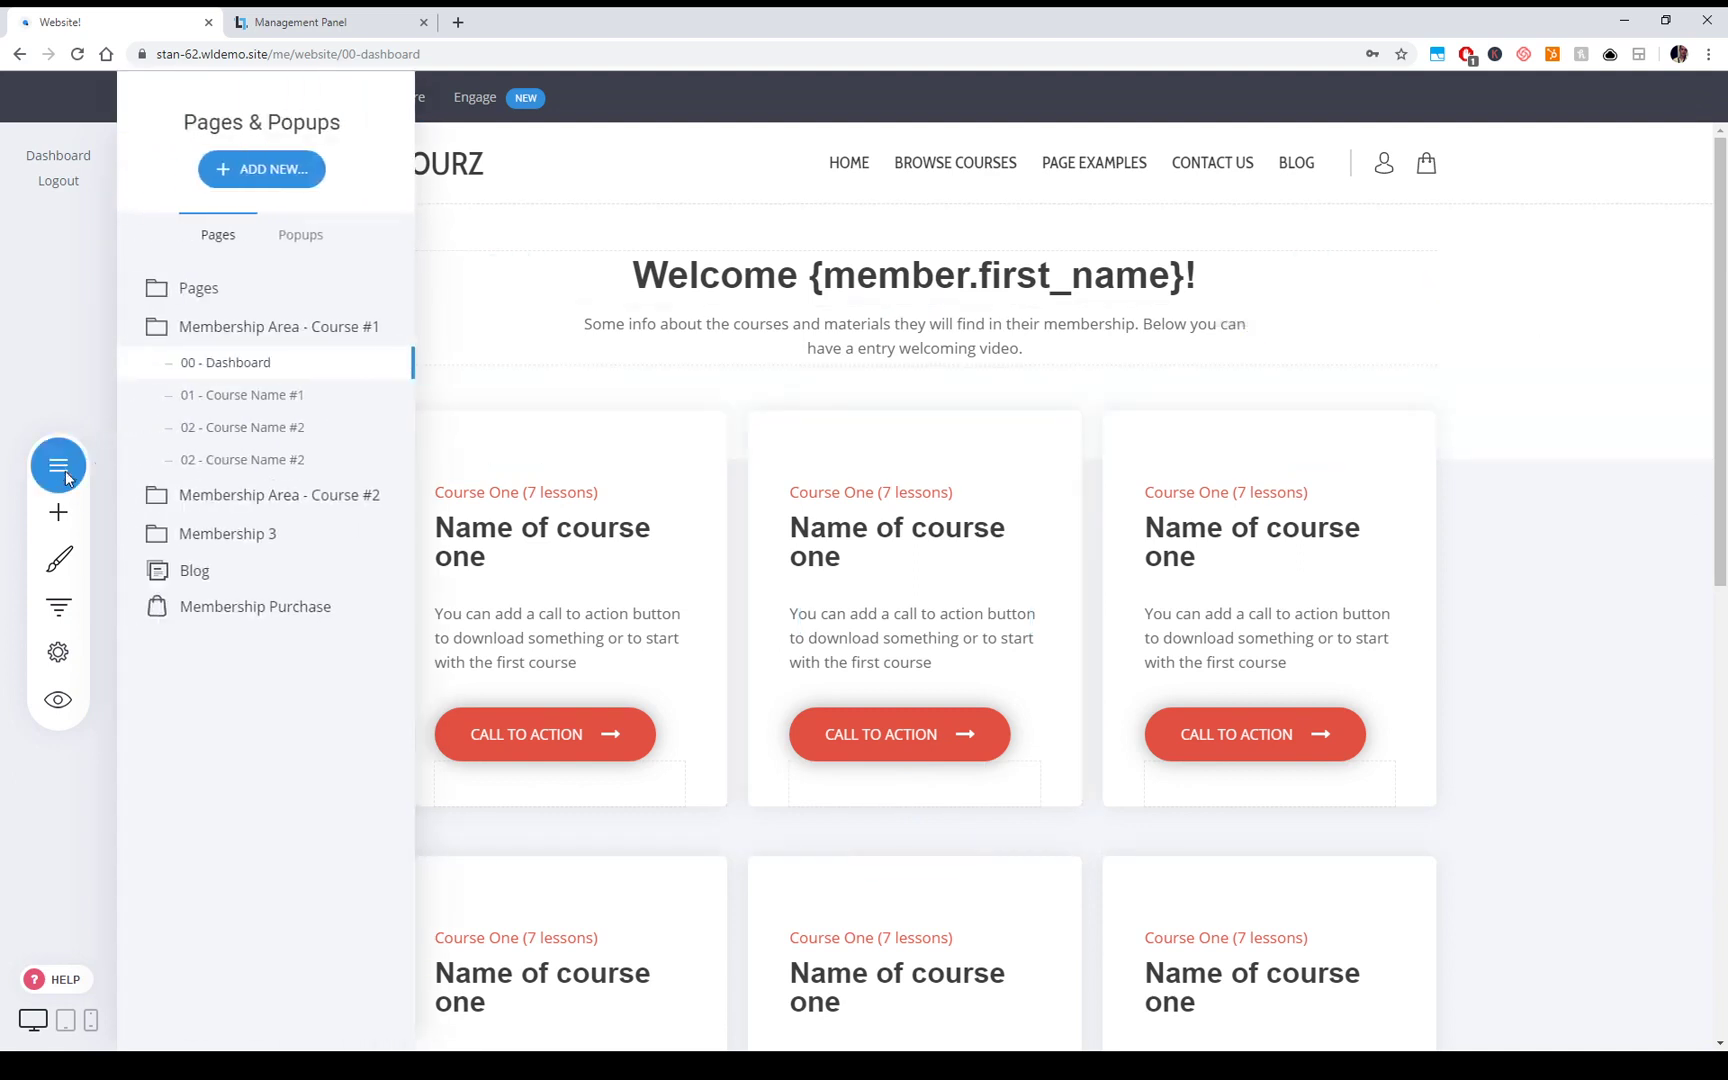
left_click(265, 403)
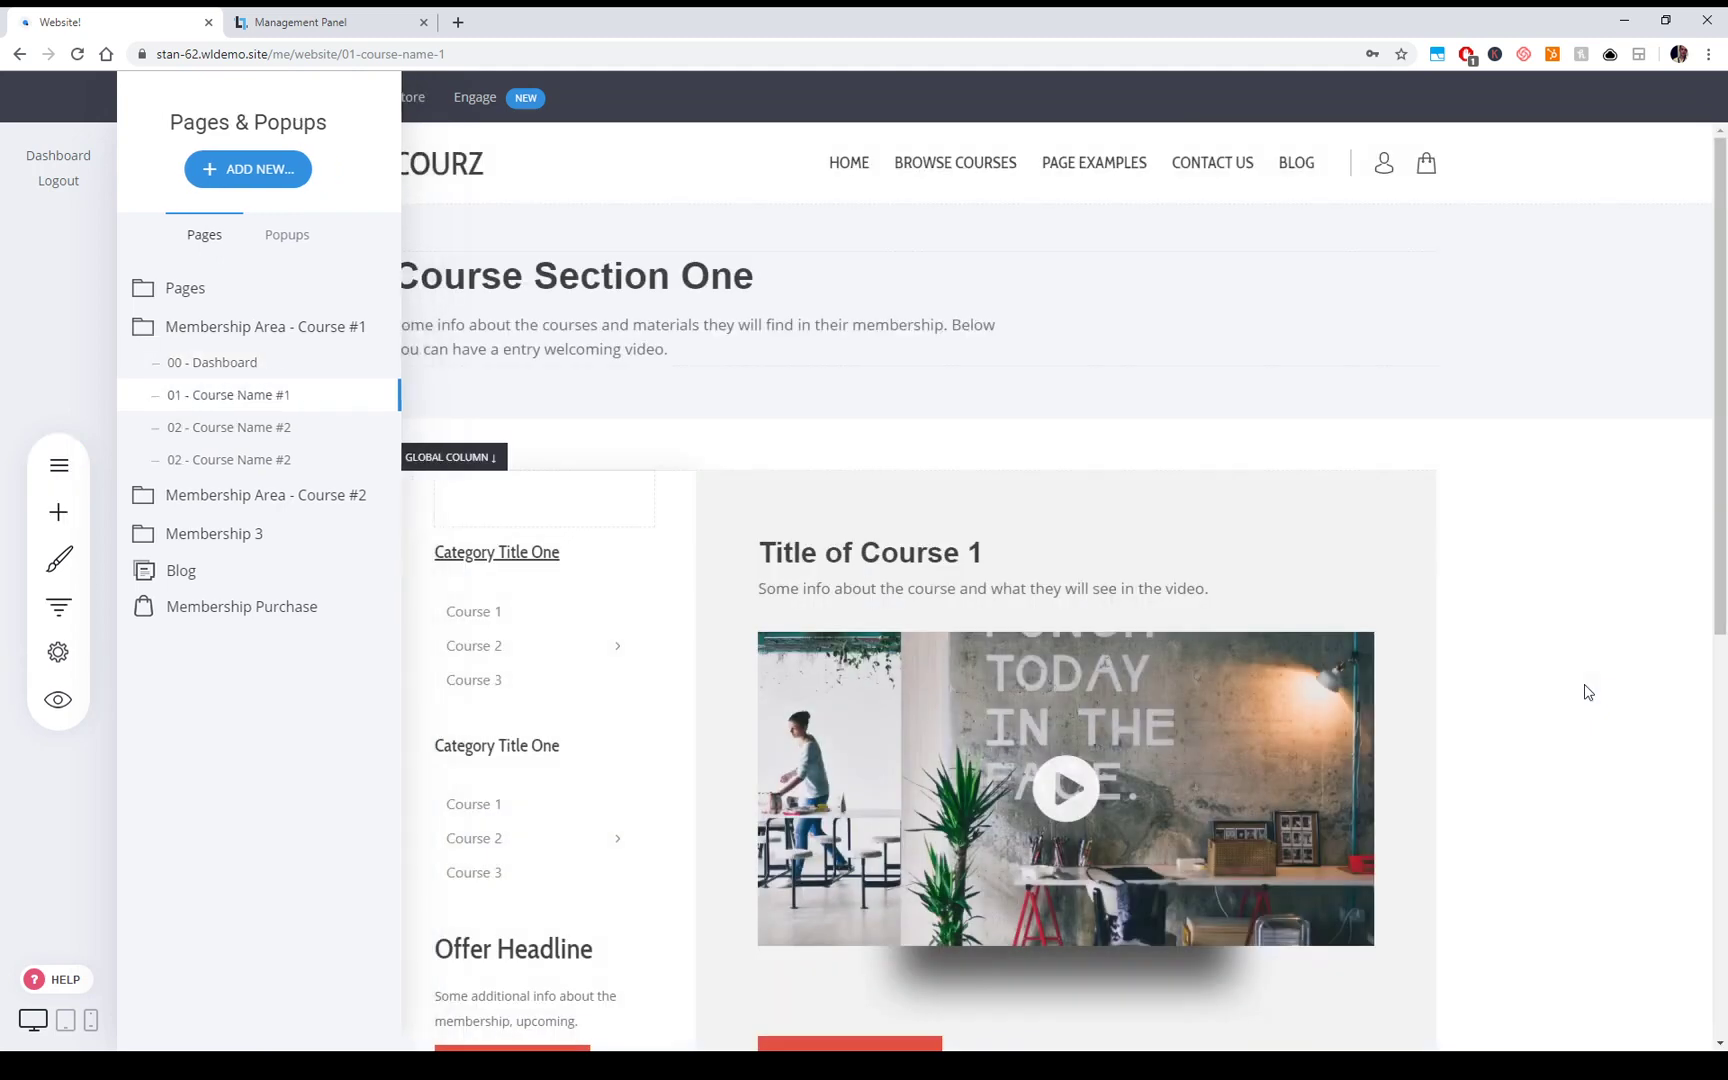
left_click(1585, 686)
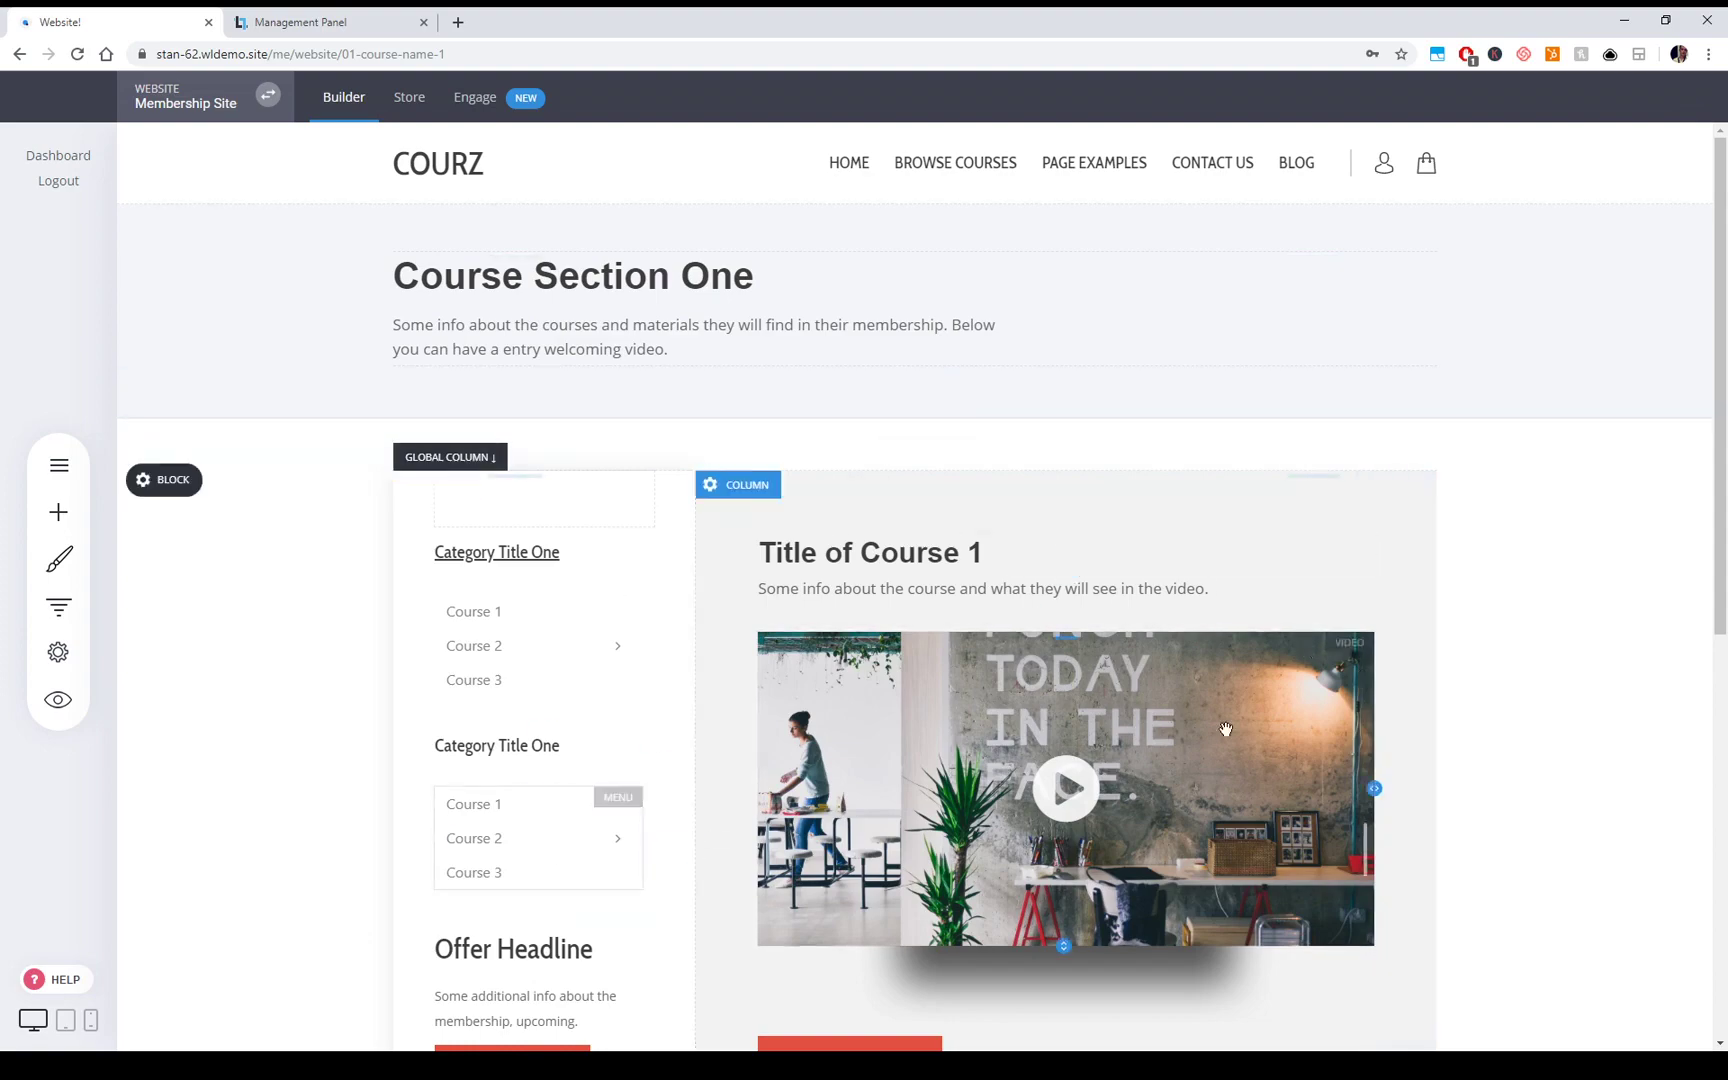
scroll(1056, 443, "down", 5)
scroll(1056, 443, "up", 5)
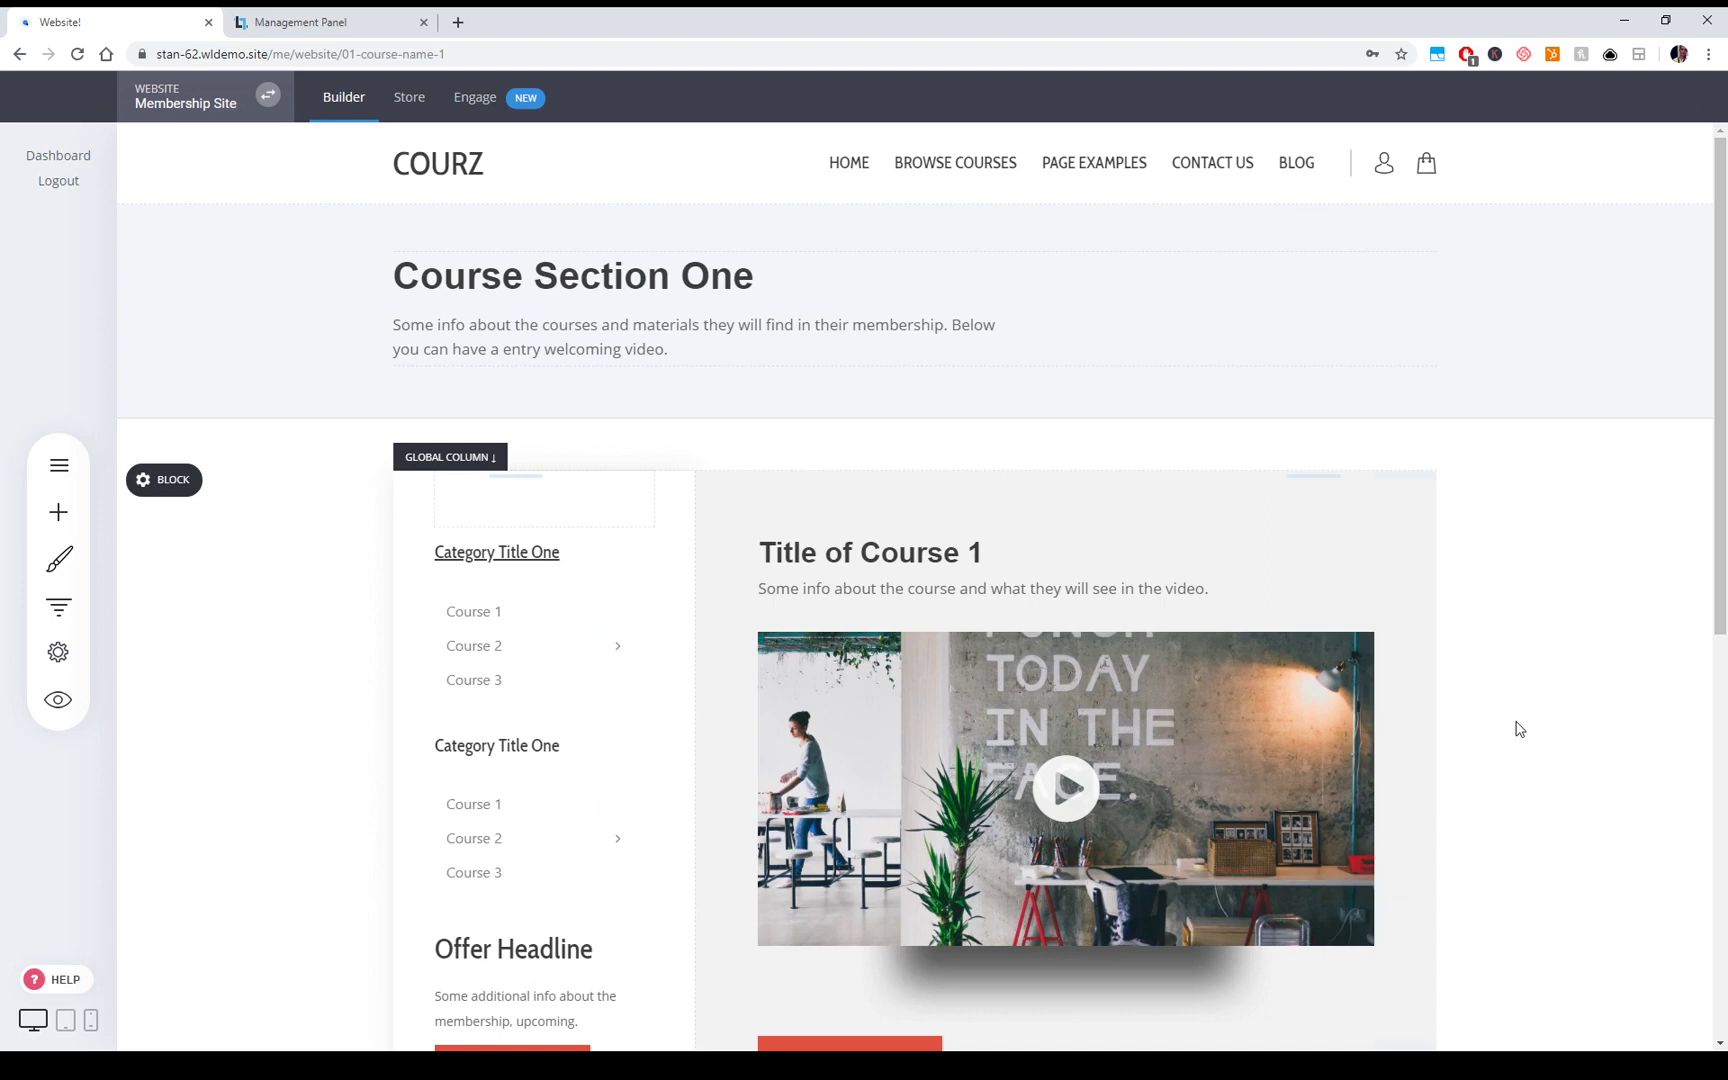
Open the Individual Course Page from the Pages group and look through its content
left_click(58, 465)
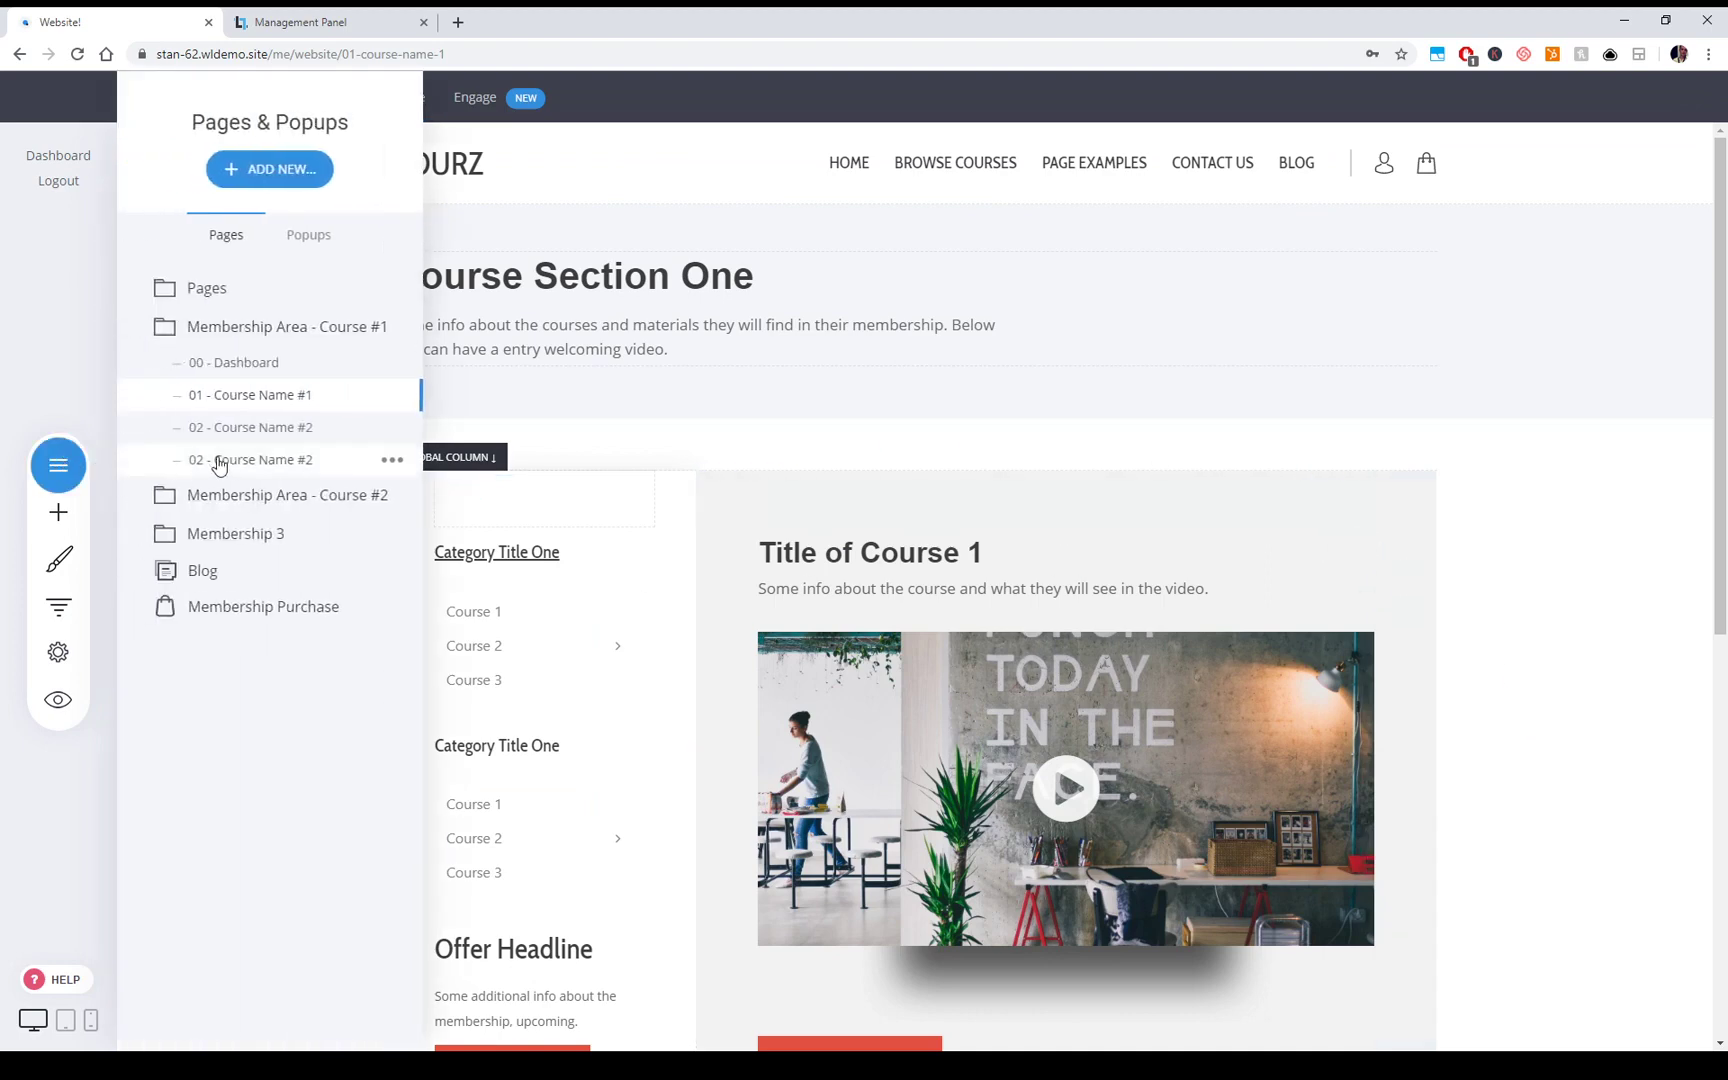
left_click(233, 292)
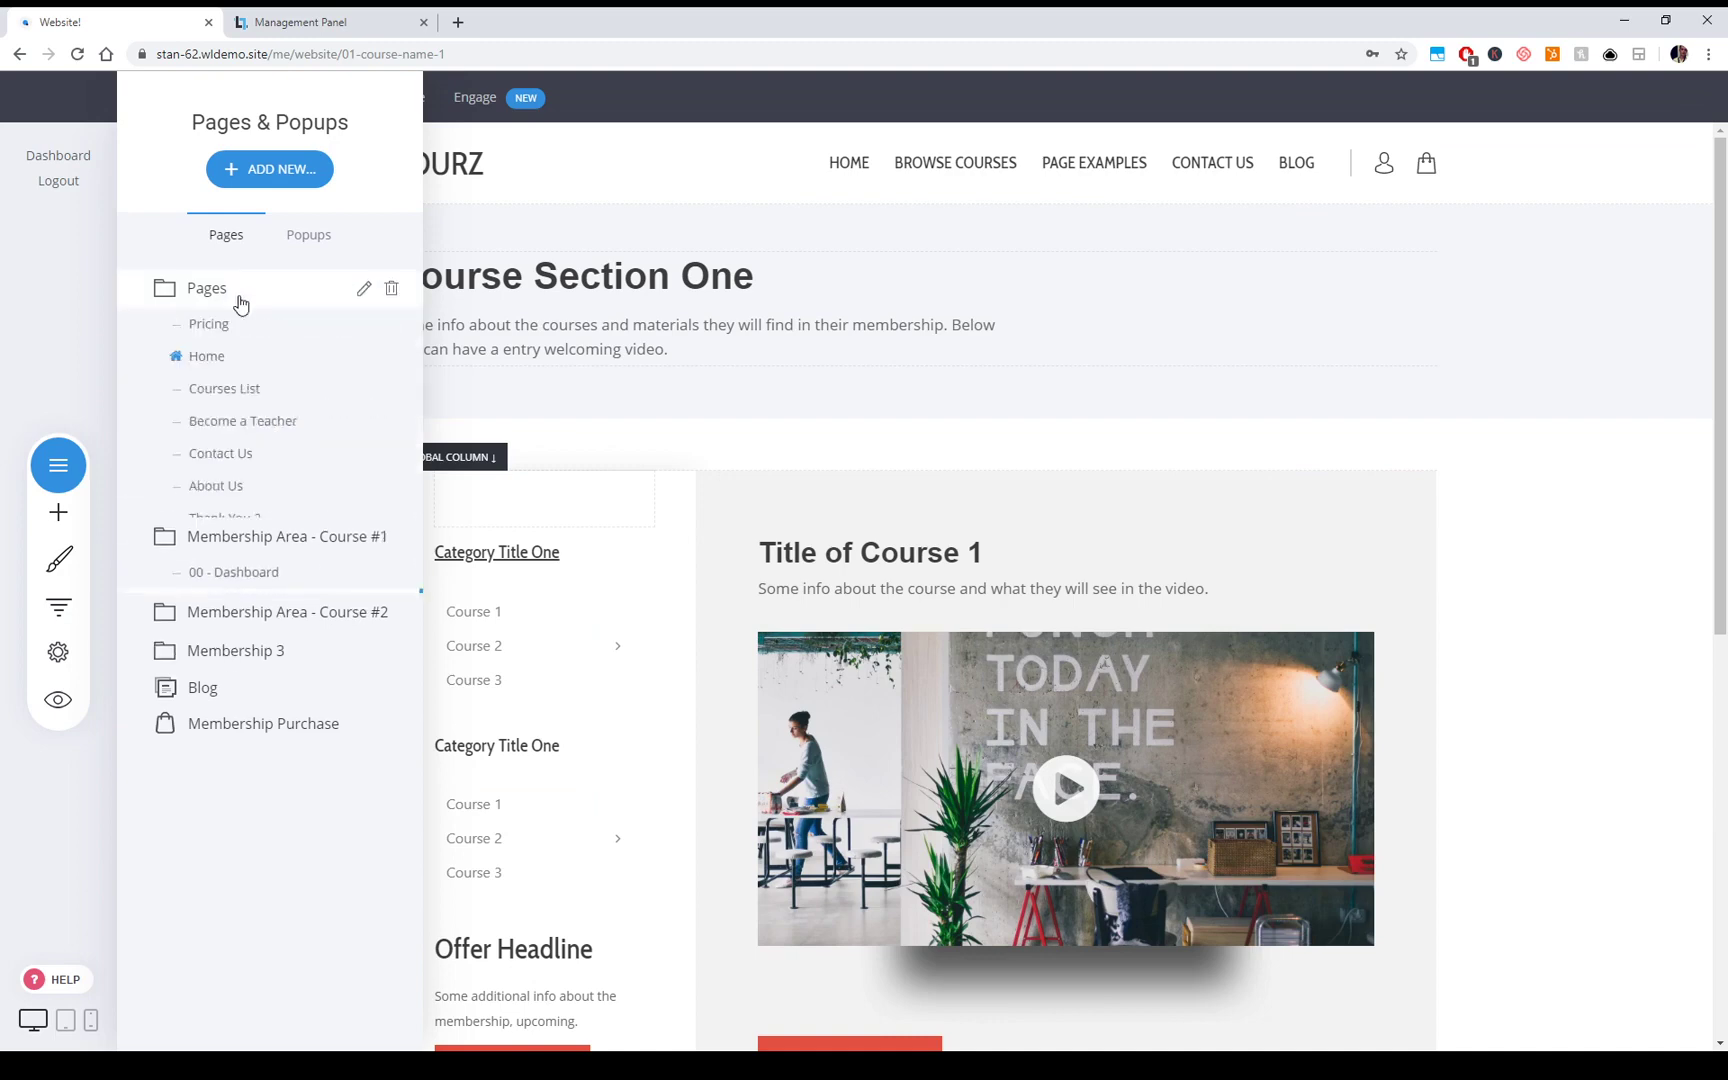
left_click(256, 551)
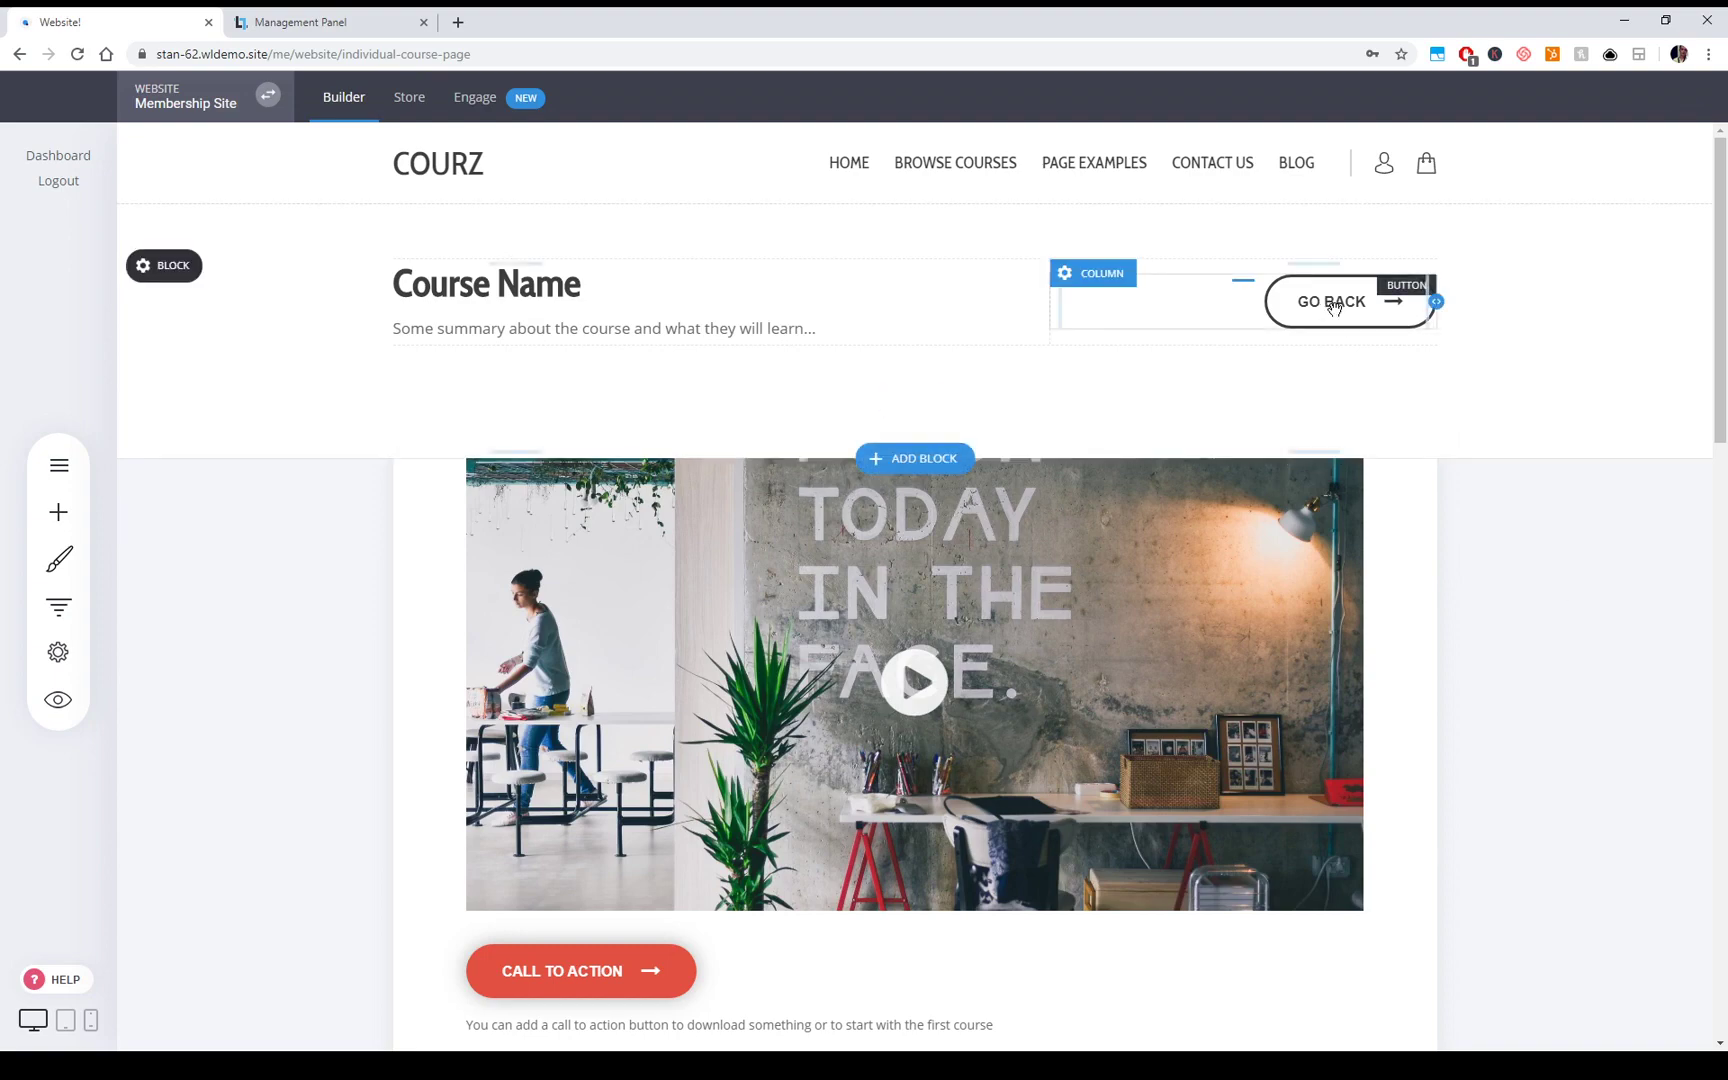
scroll(1397, 621, "down", 5)
scroll(1382, 756, "up", 5)
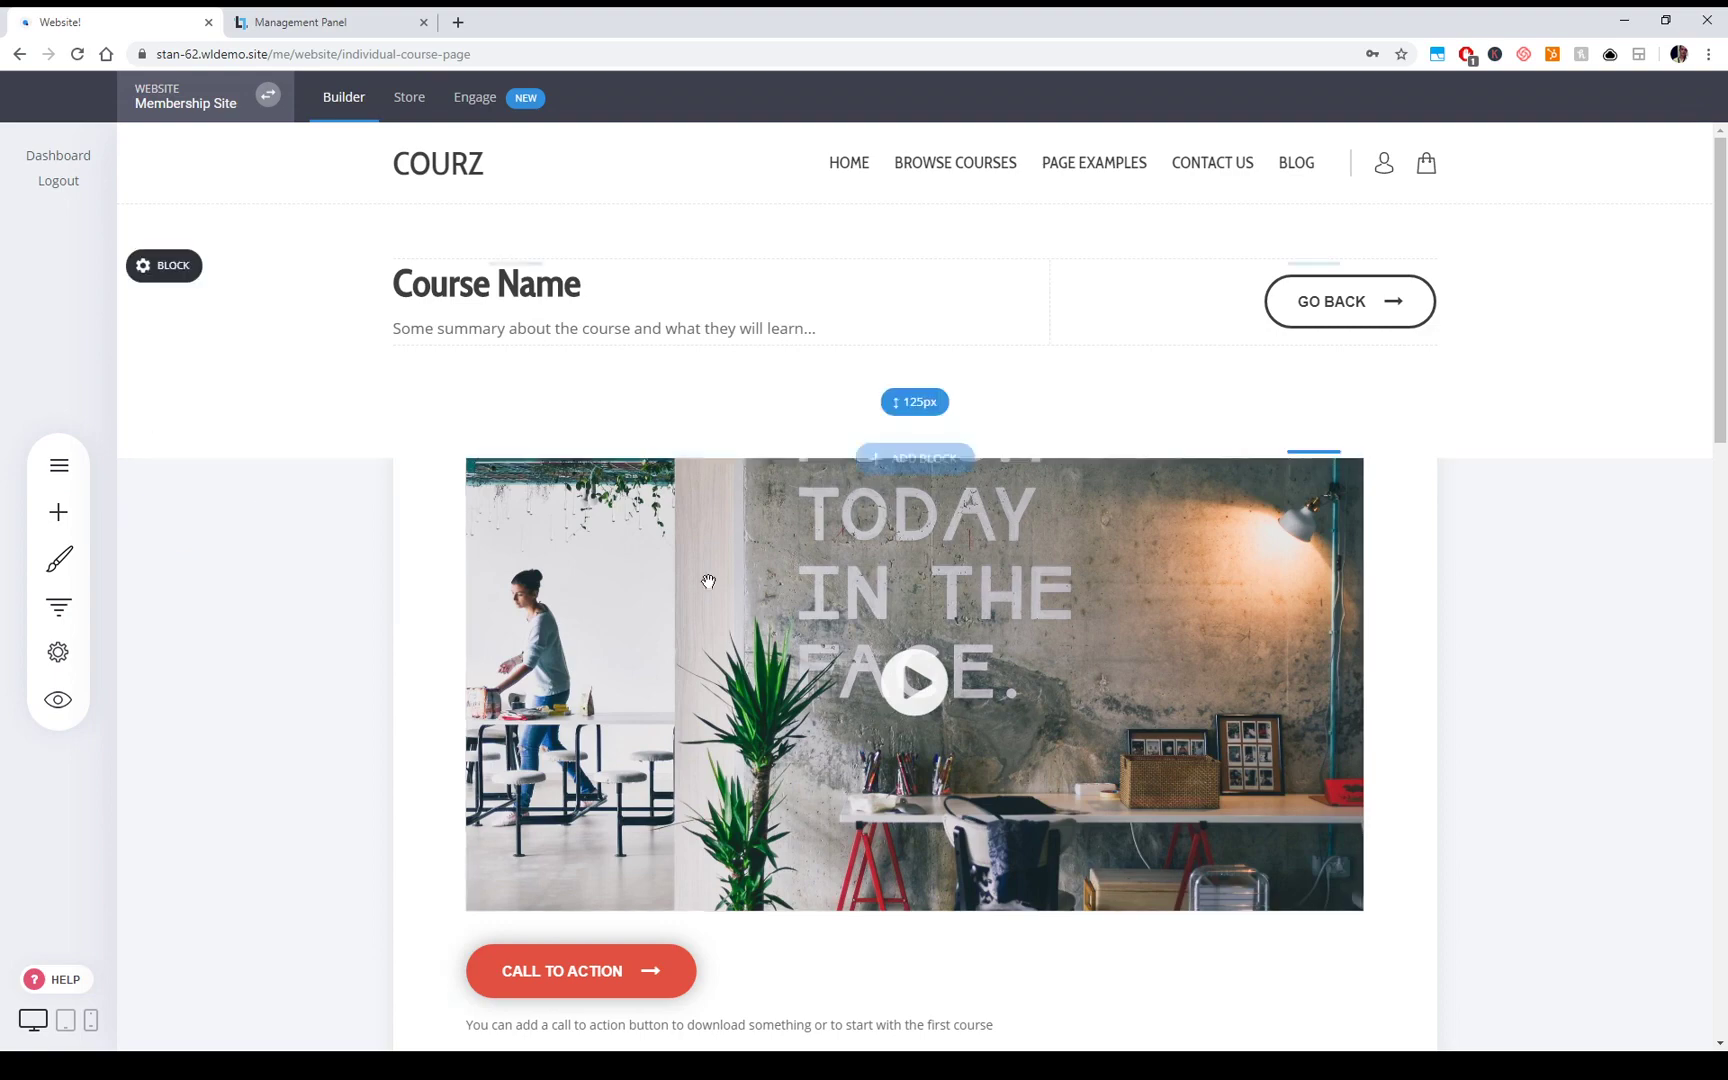
Bring up the options for adding a new page and return to the Individual Course Page without adding anything
left_click(58, 465)
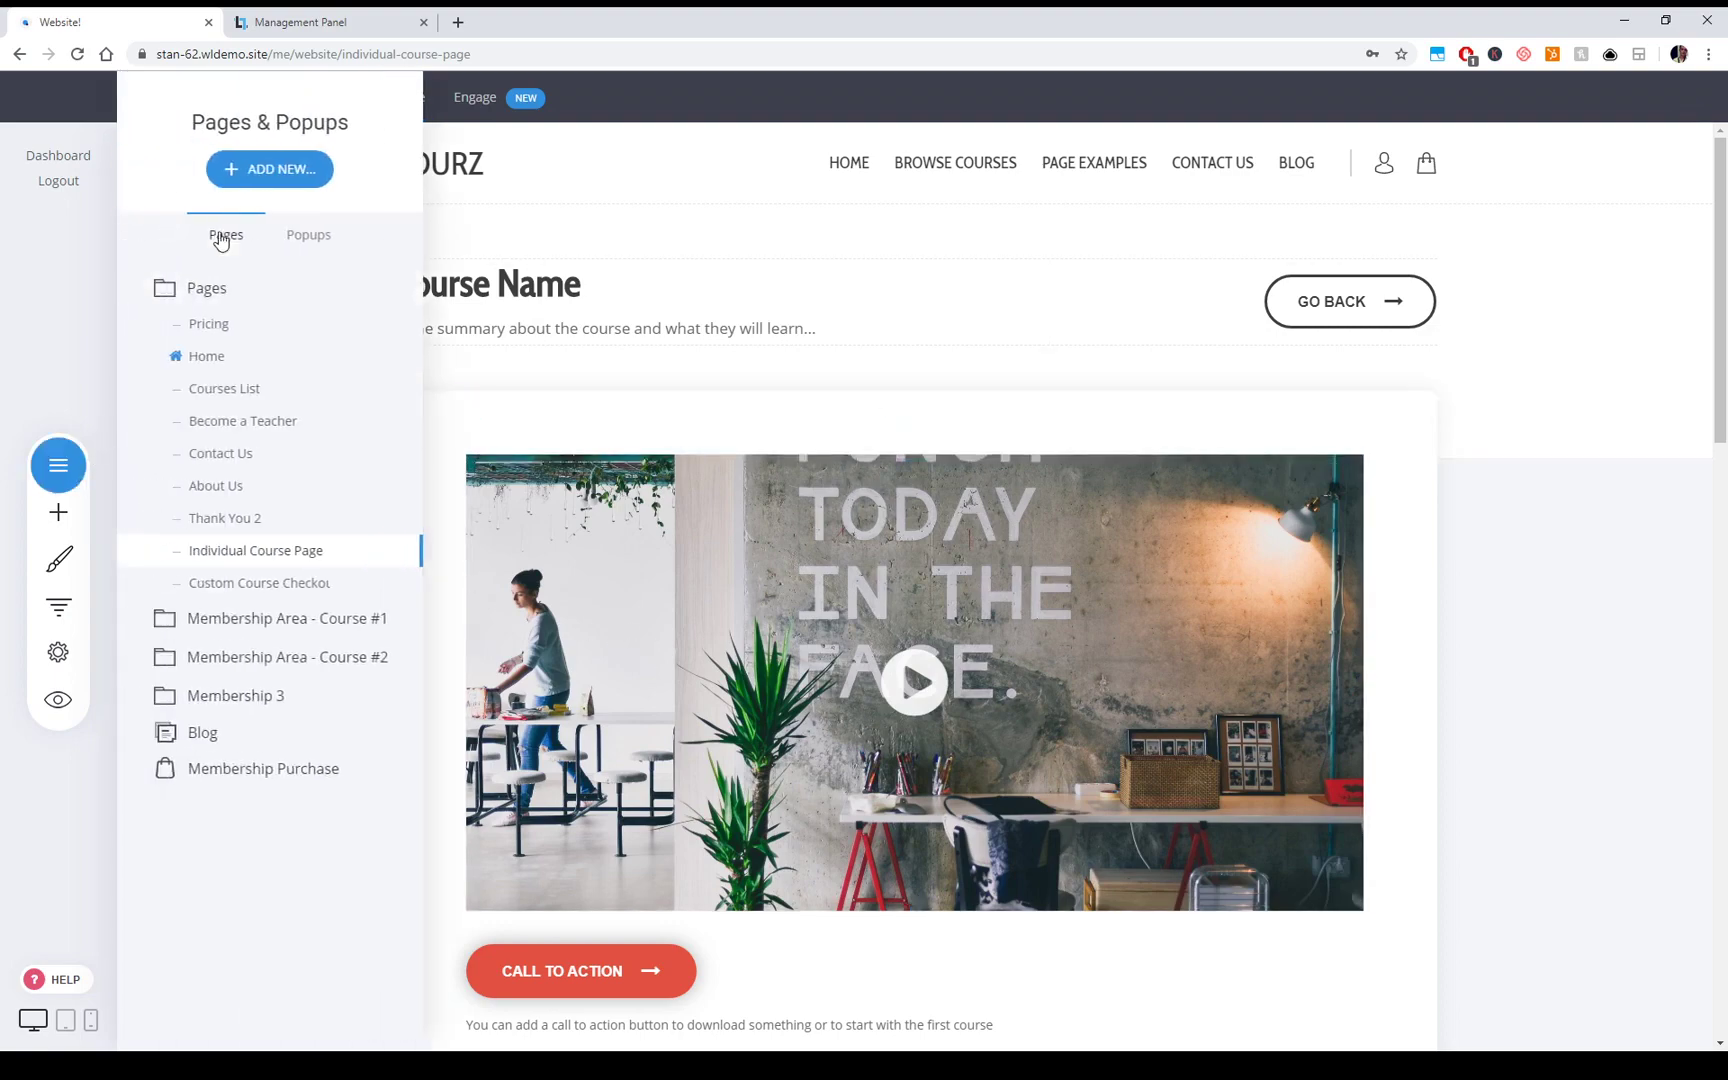
left_click(262, 190)
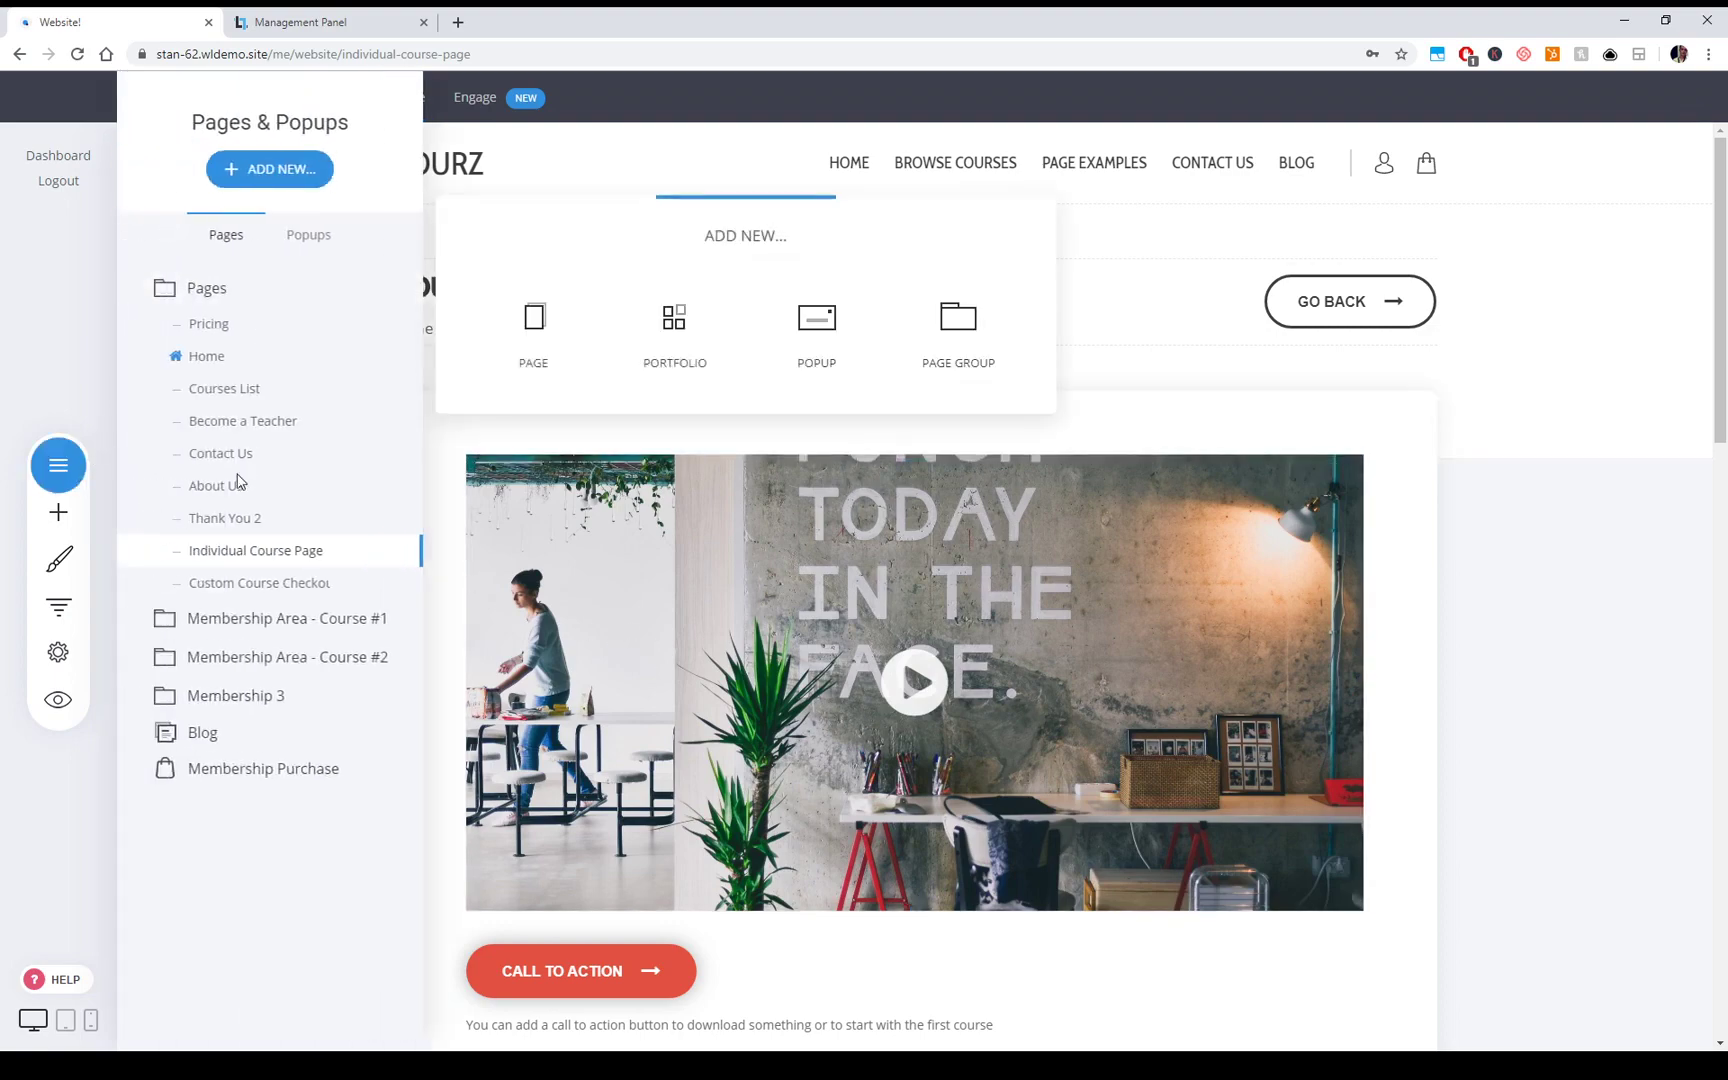
left_click(497, 352)
left_click(12, 335)
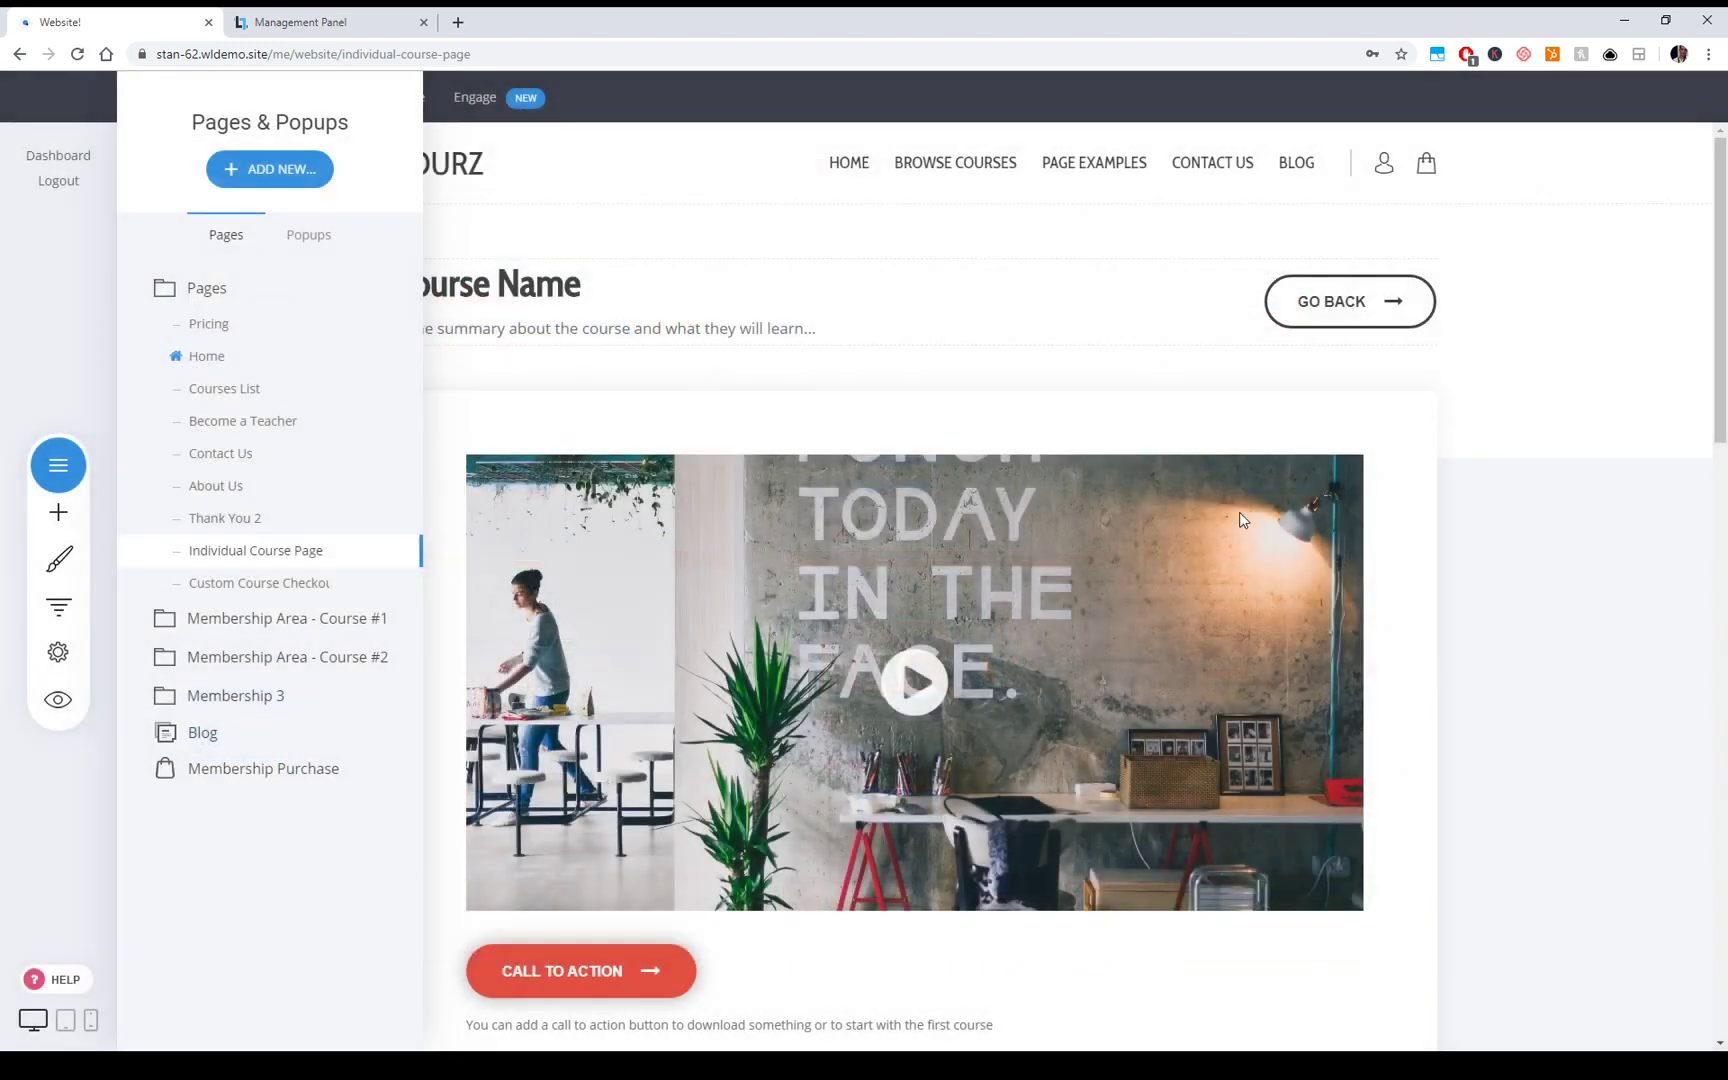
left_click(1595, 593)
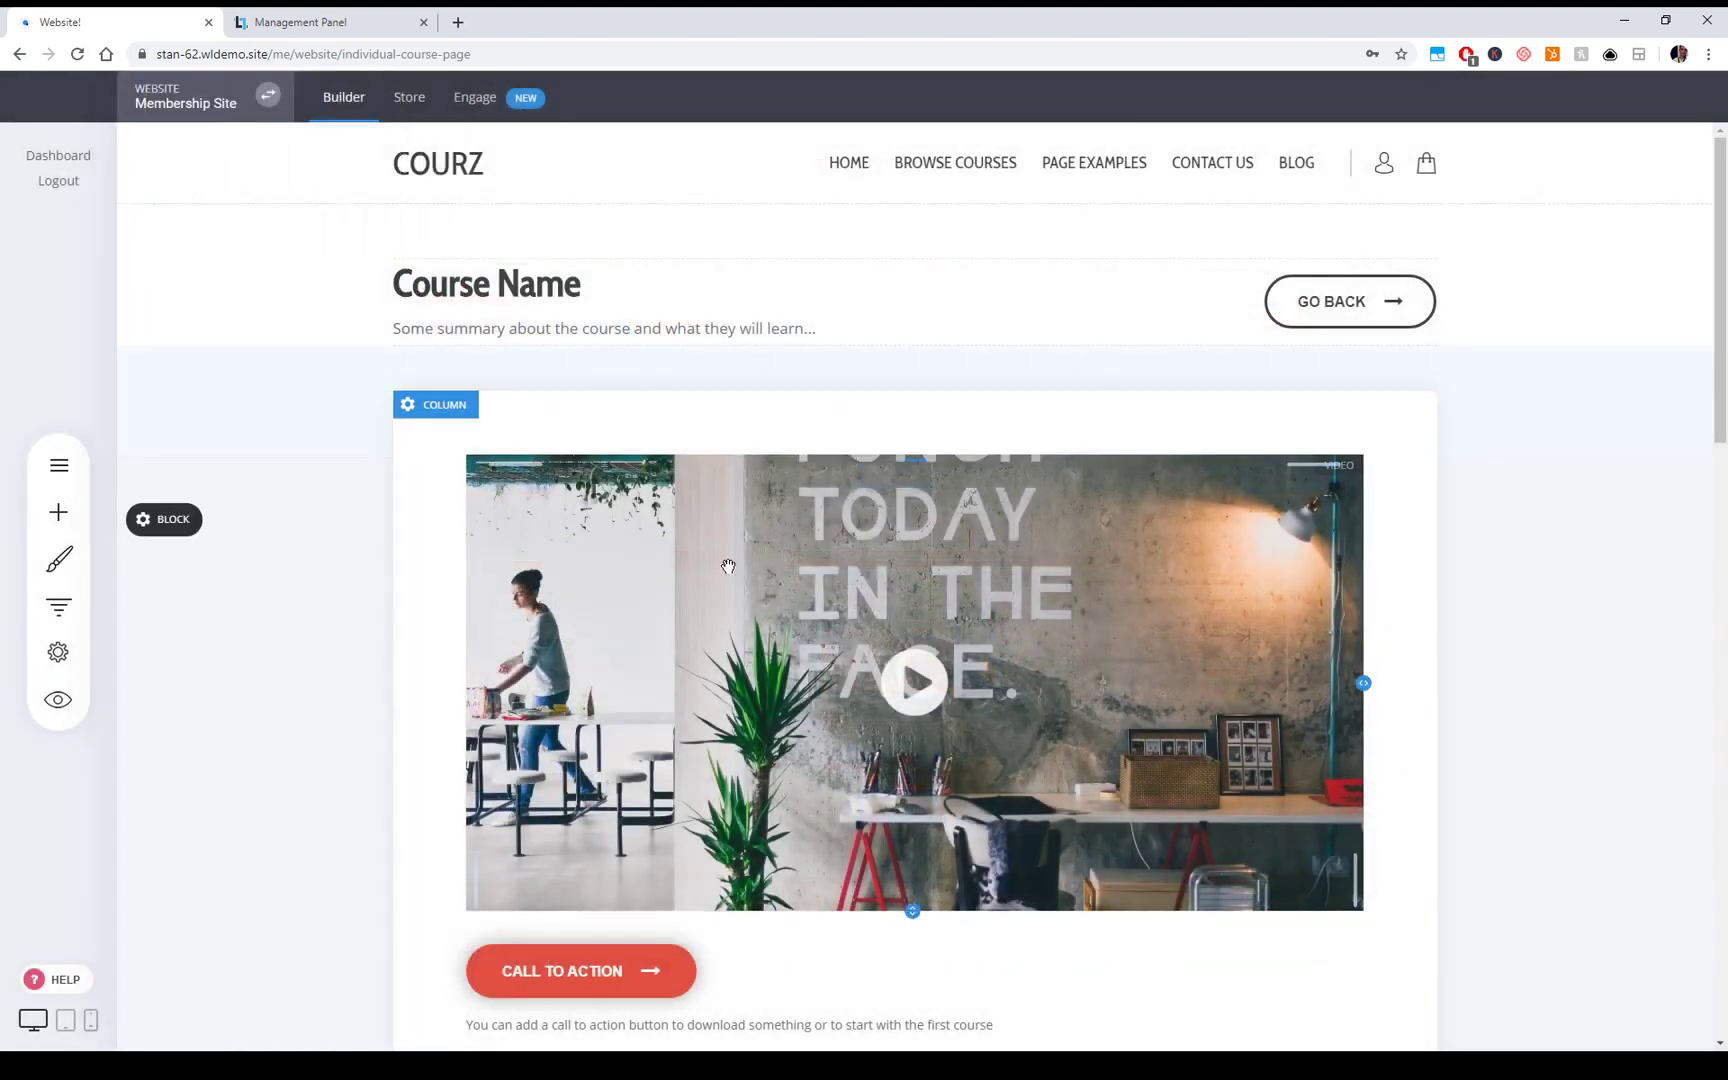
Examine the Individual Course Page's video, call-to-action button and tutorial summary list
left_click(798, 642)
left_click(1531, 717)
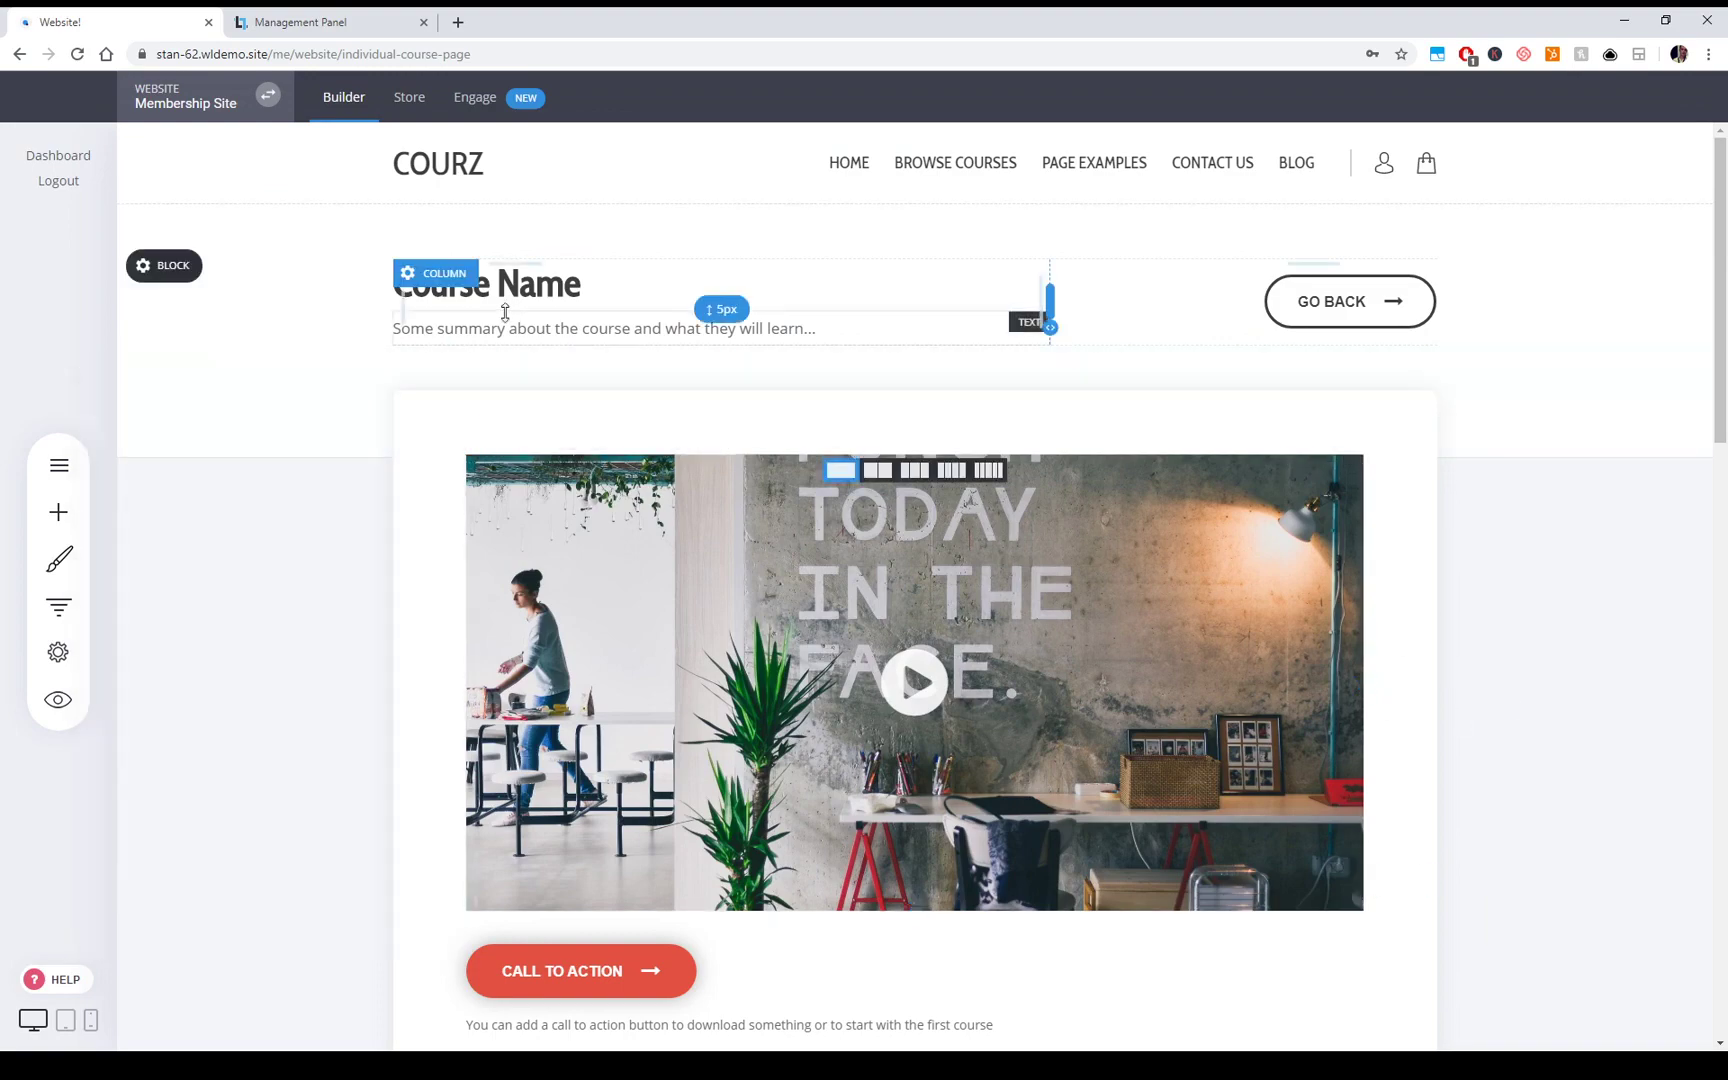
scroll(1500, 630, "down", 2)
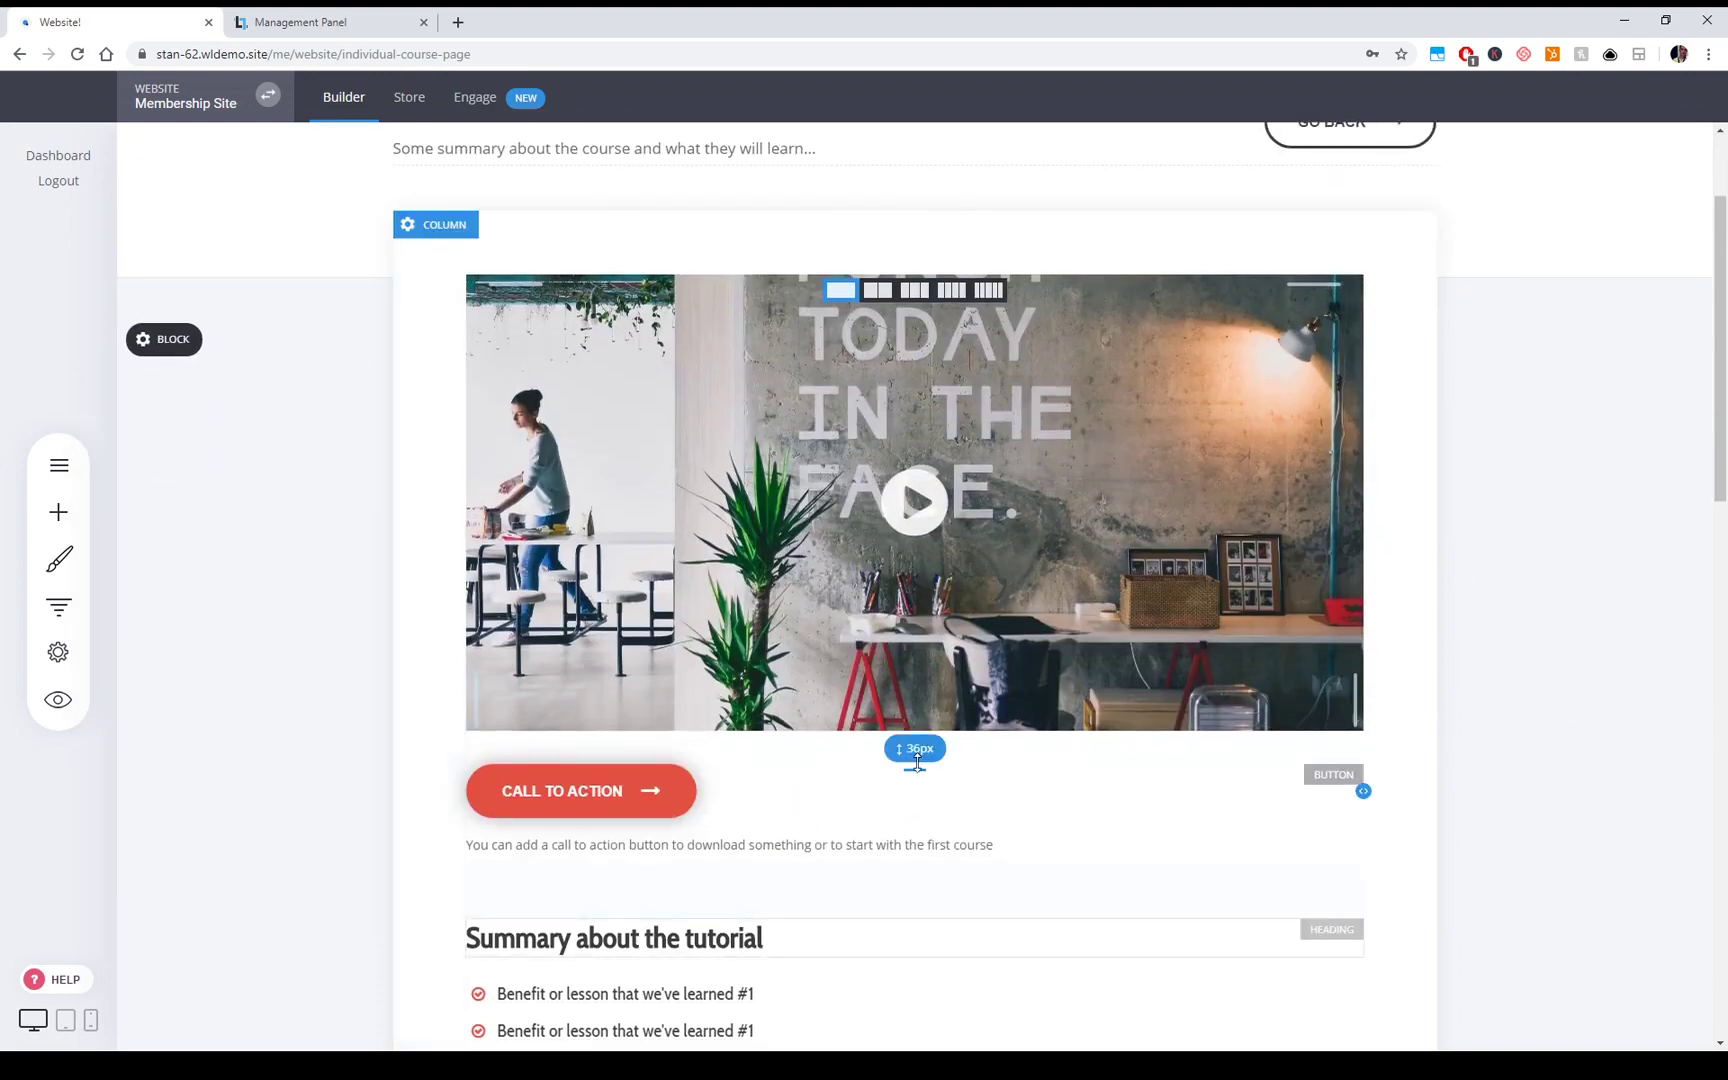
scroll(1157, 860, "down", 2)
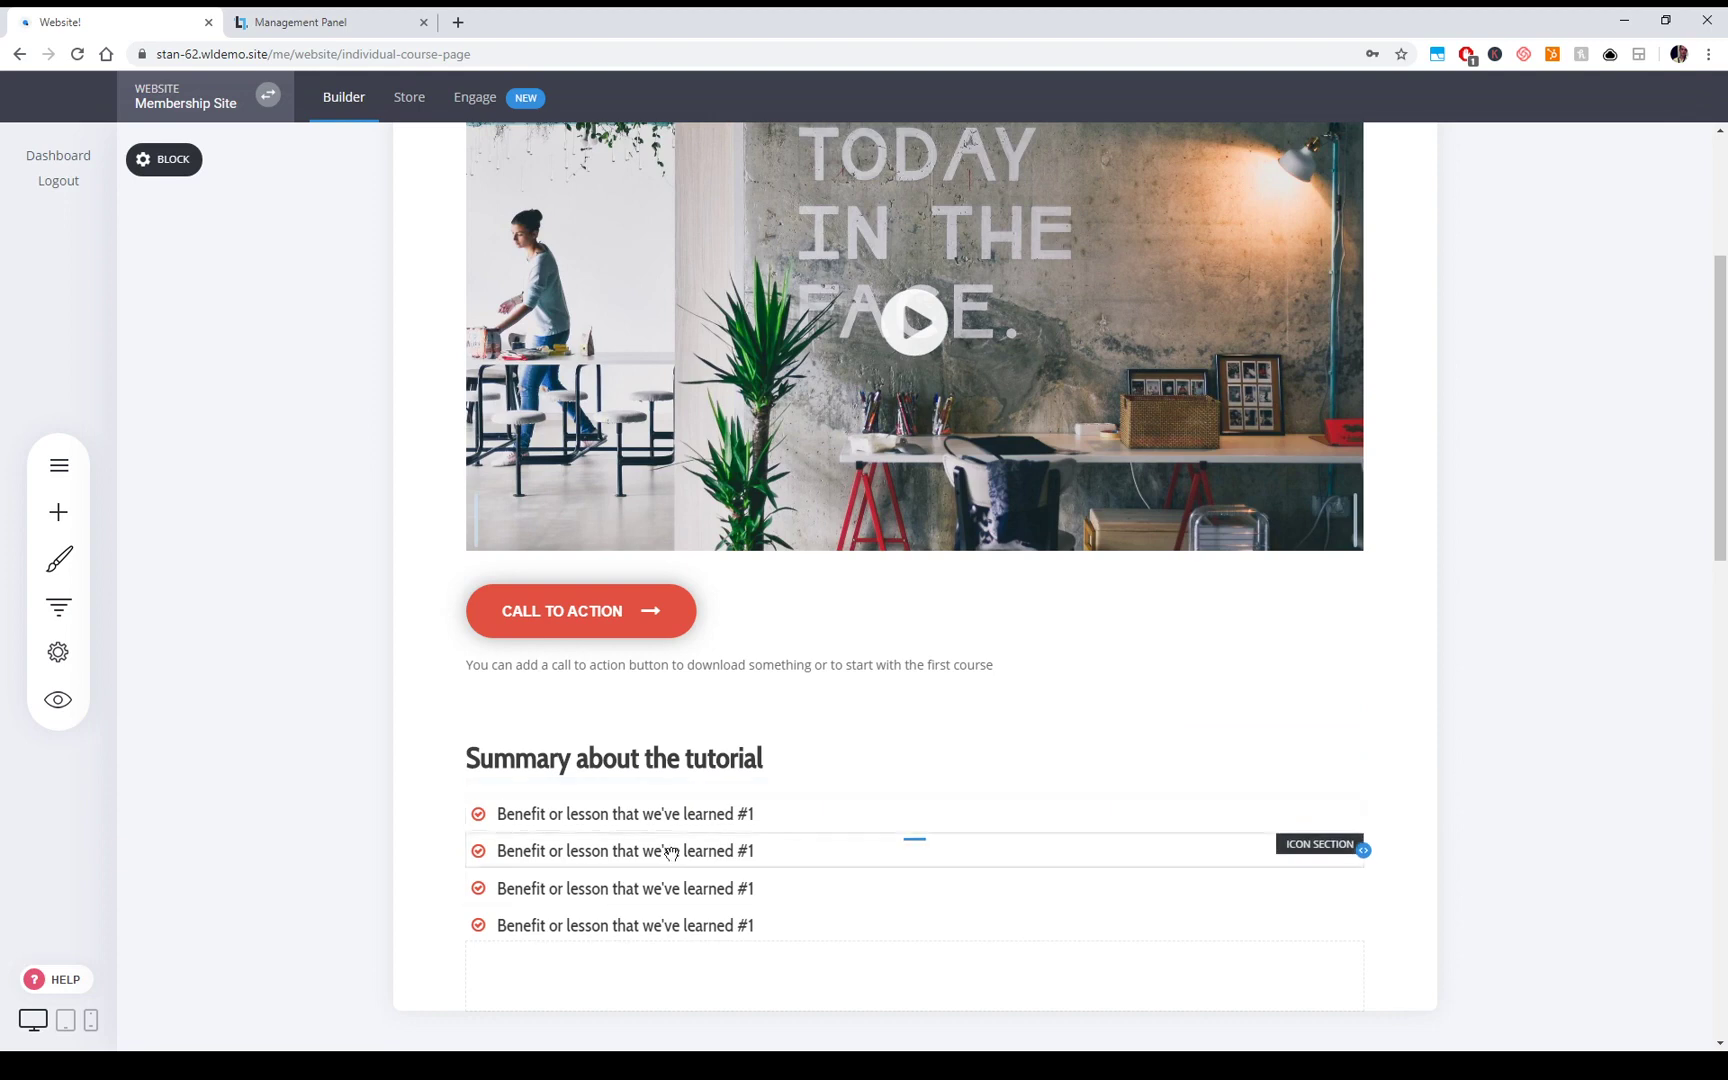
Add an Image widget below the tutorial summary's benefit list and remove it again
left_click(58, 512)
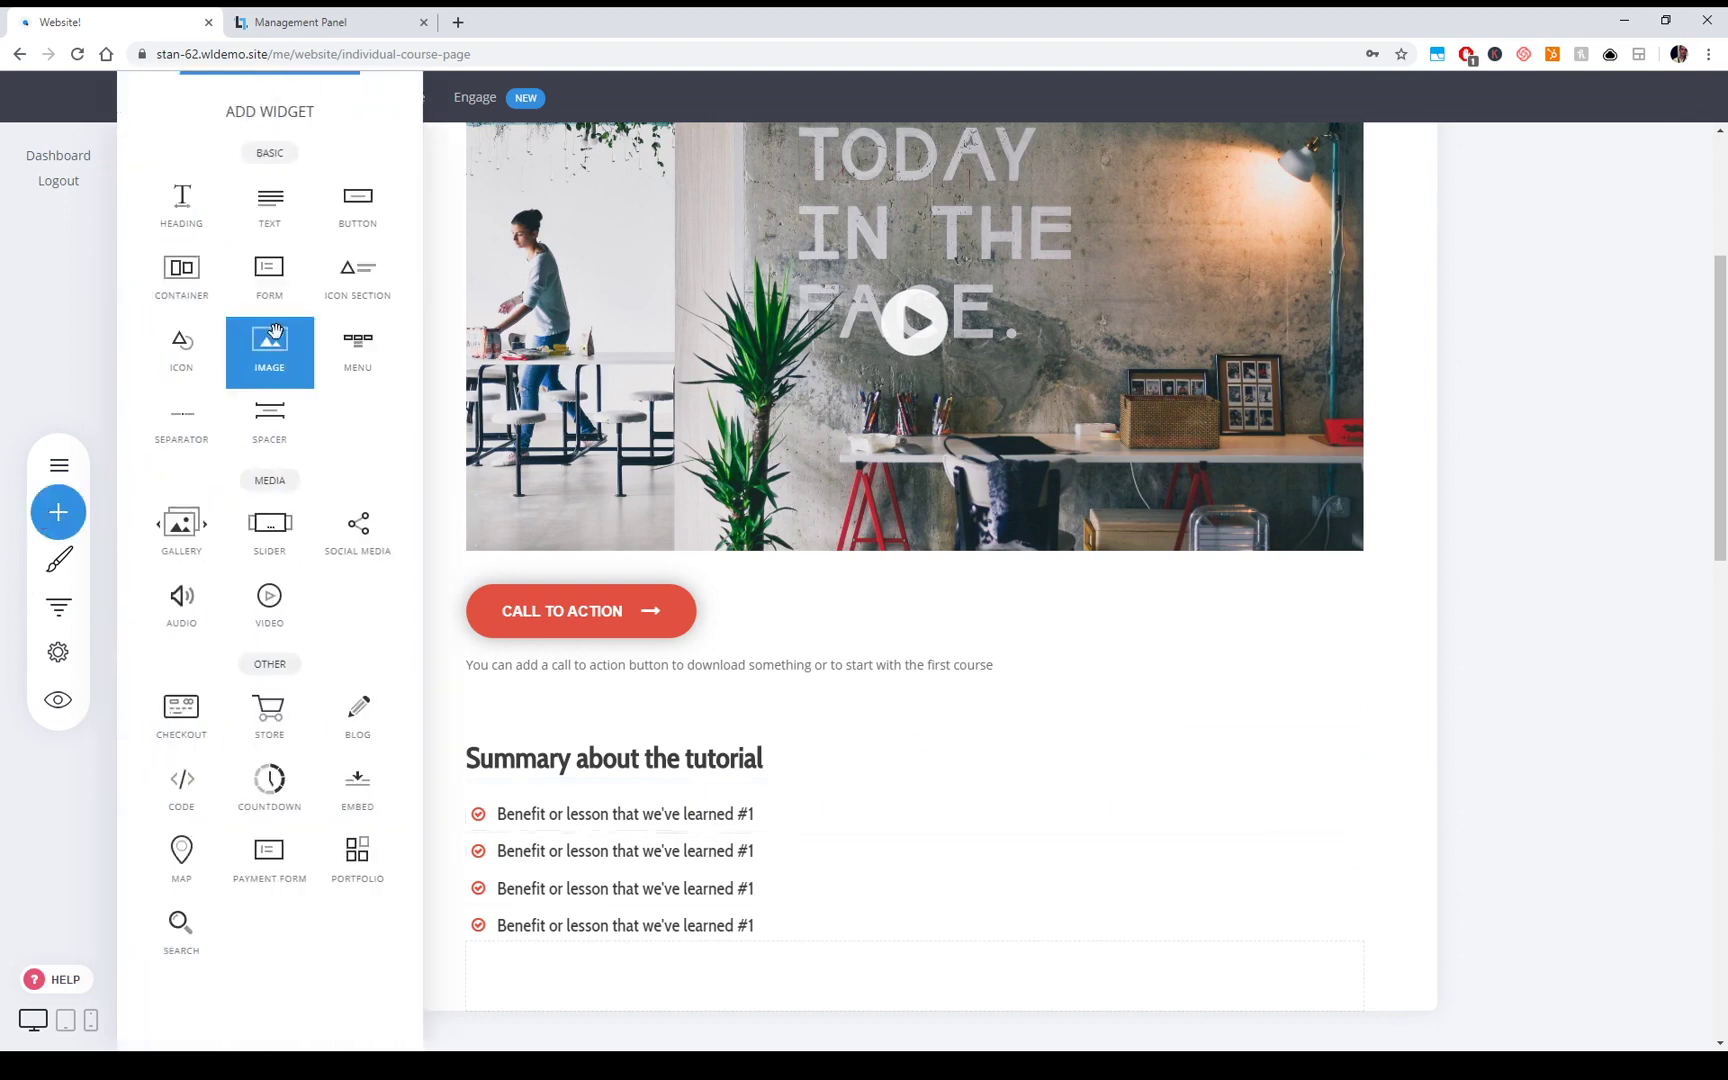
left_click_drag(284, 345, 880, 900)
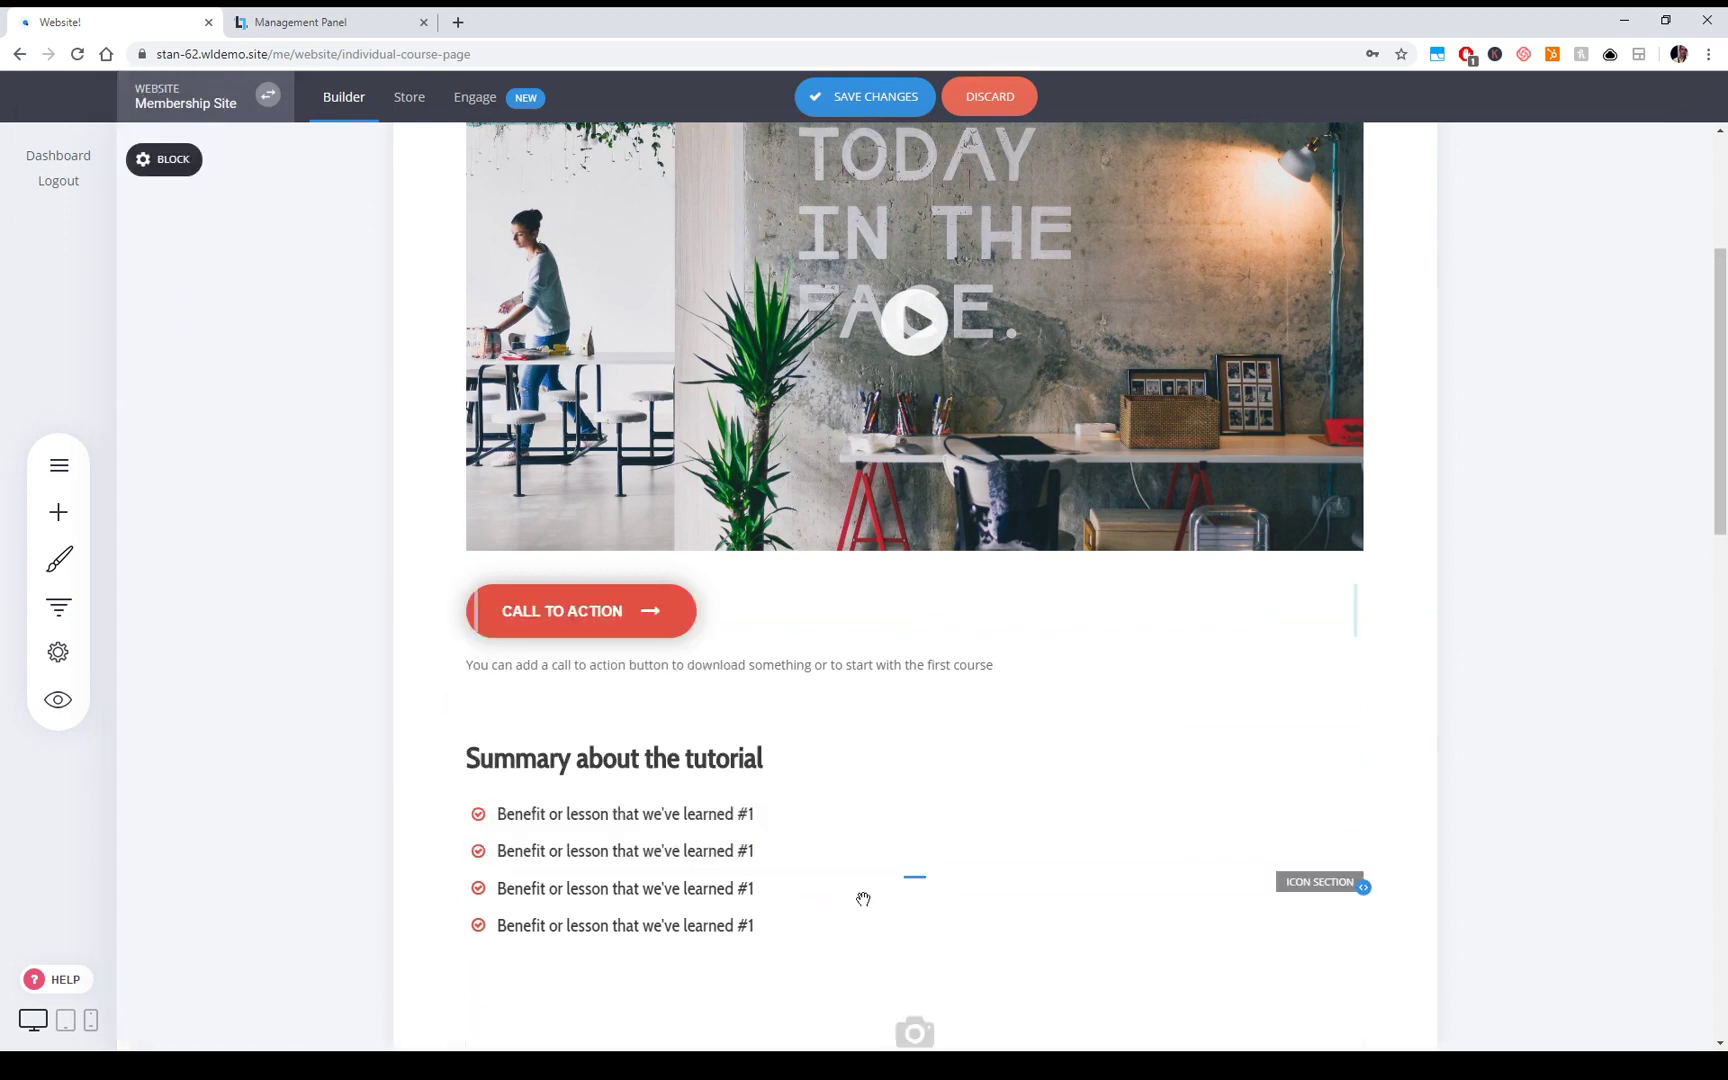
left_click(1247, 748)
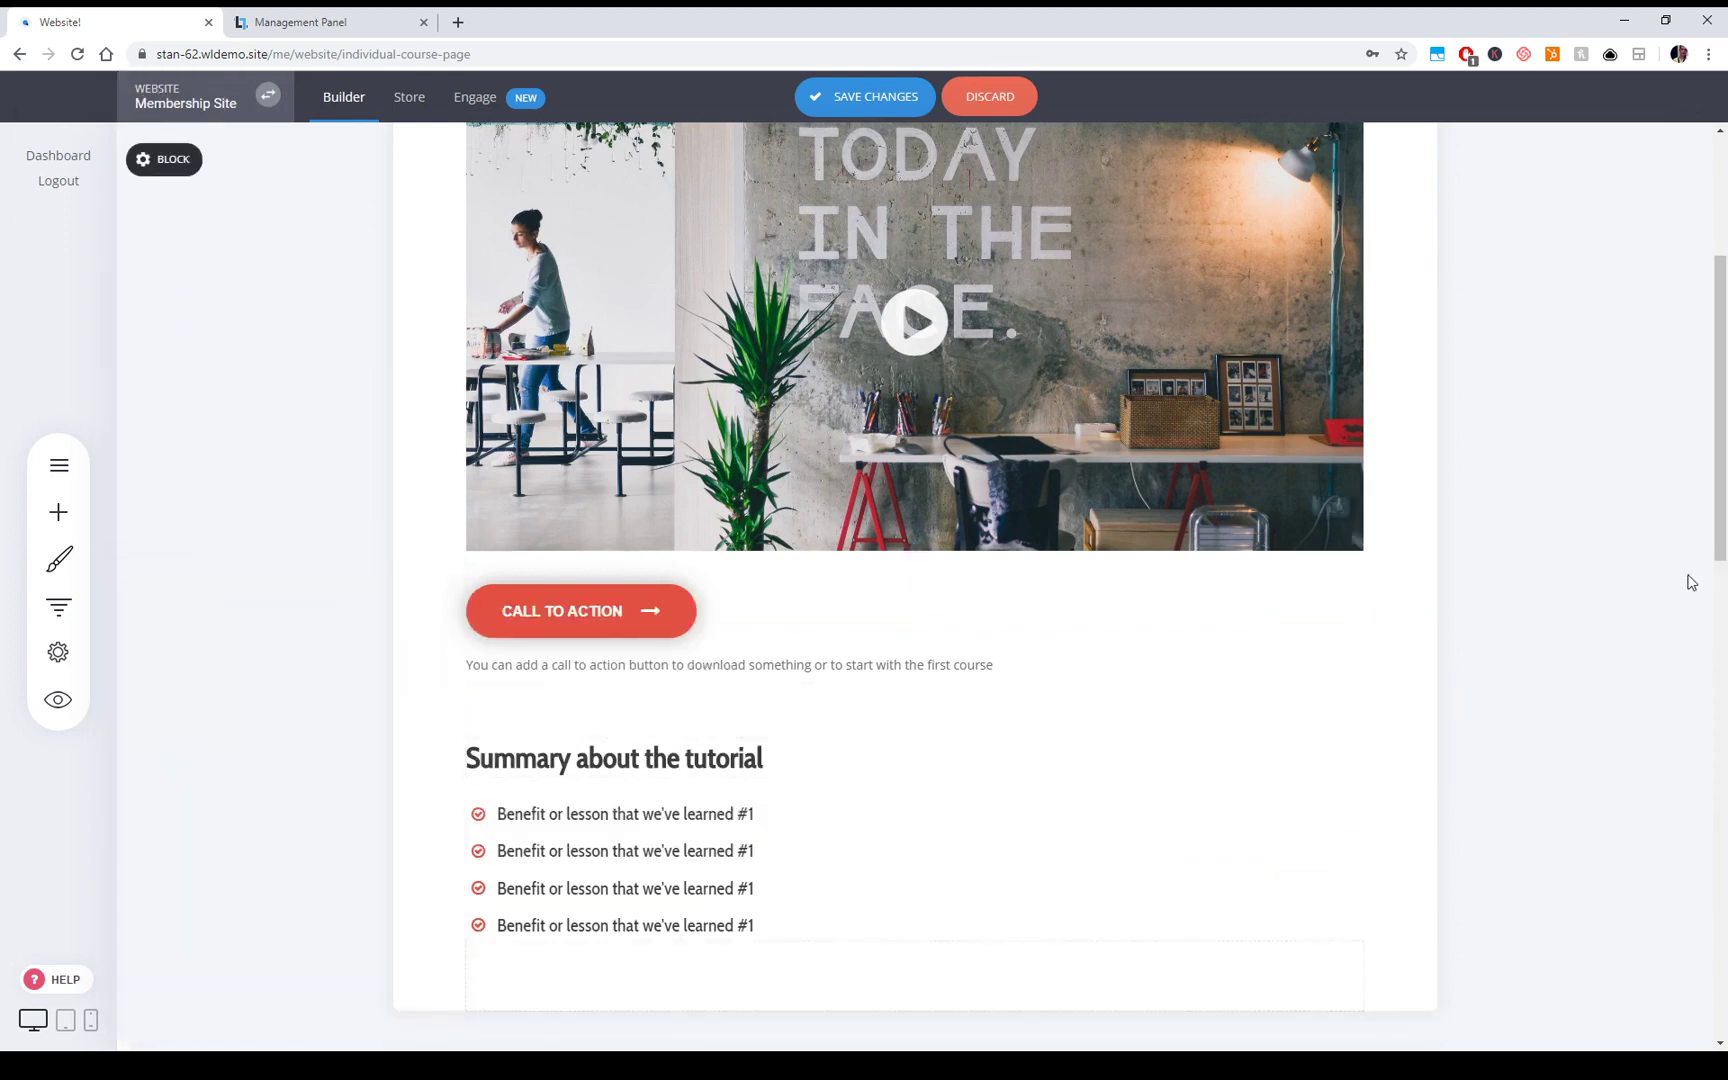
Examine the Individual Course Page from the Course Name heading down to the course cards under "Want to learn more?"
scroll(1643, 656, "up", 5)
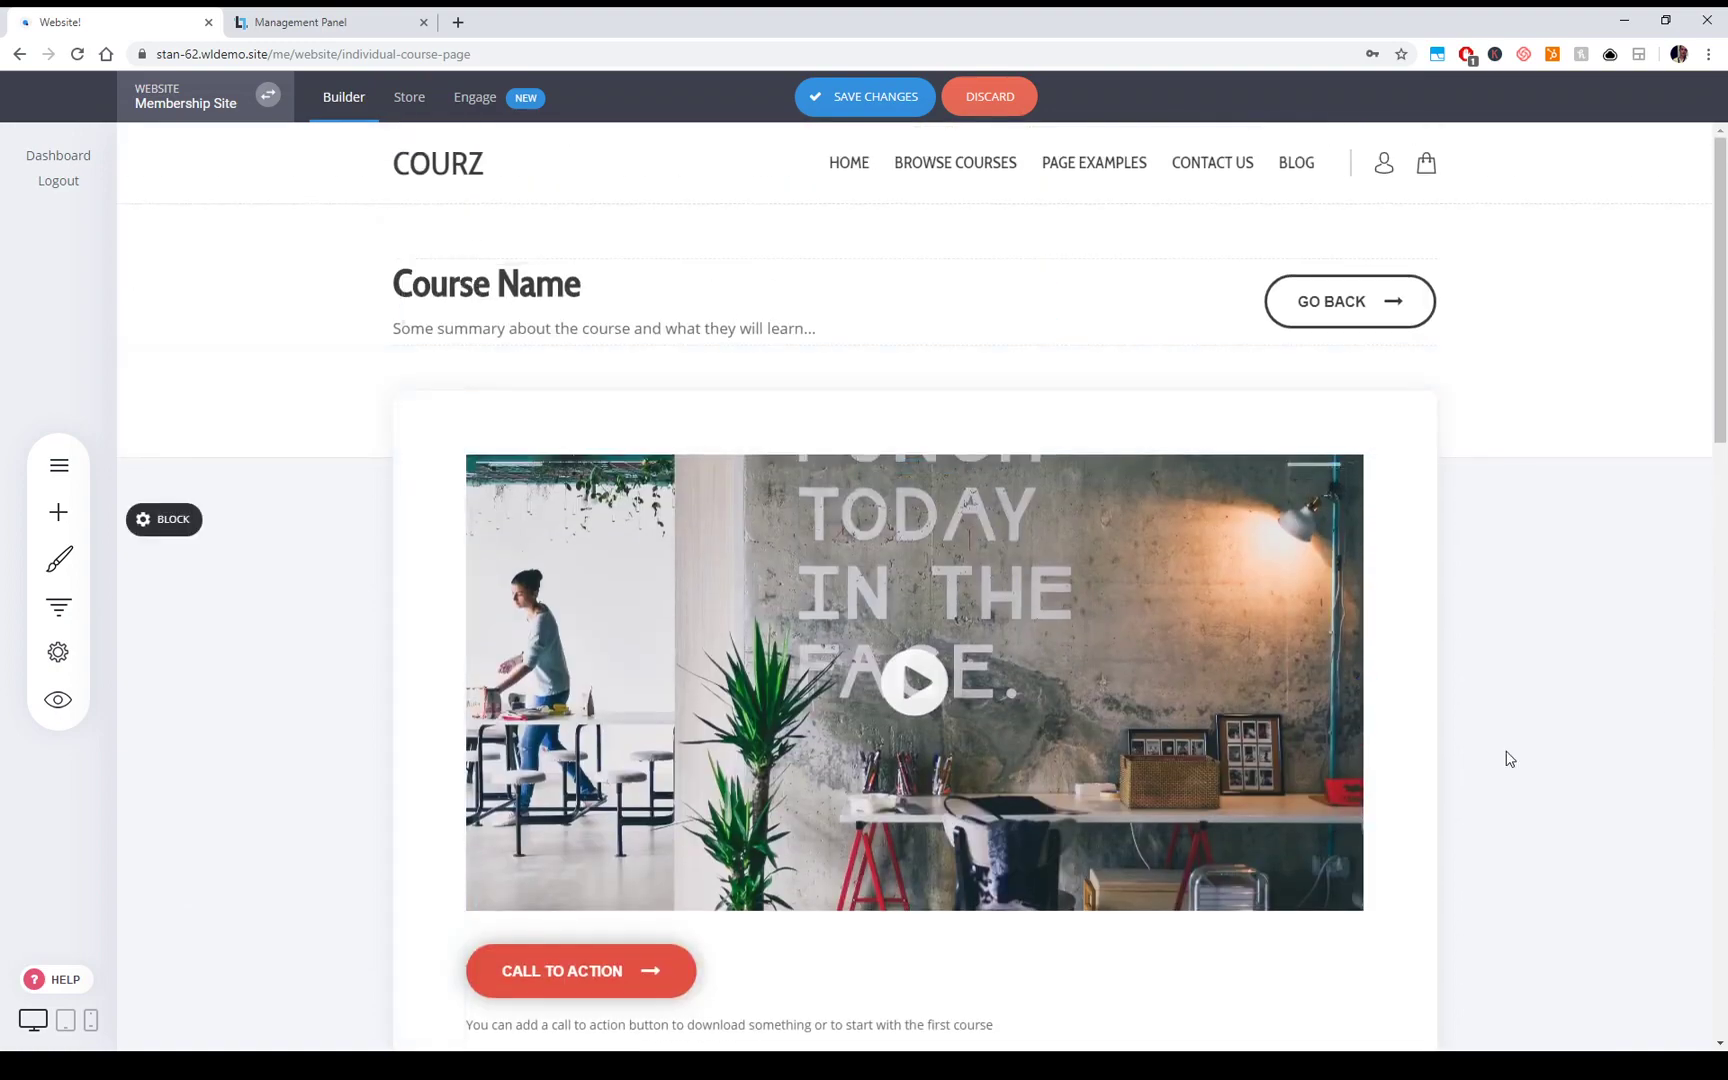
scroll(1527, 762, "down", 10)
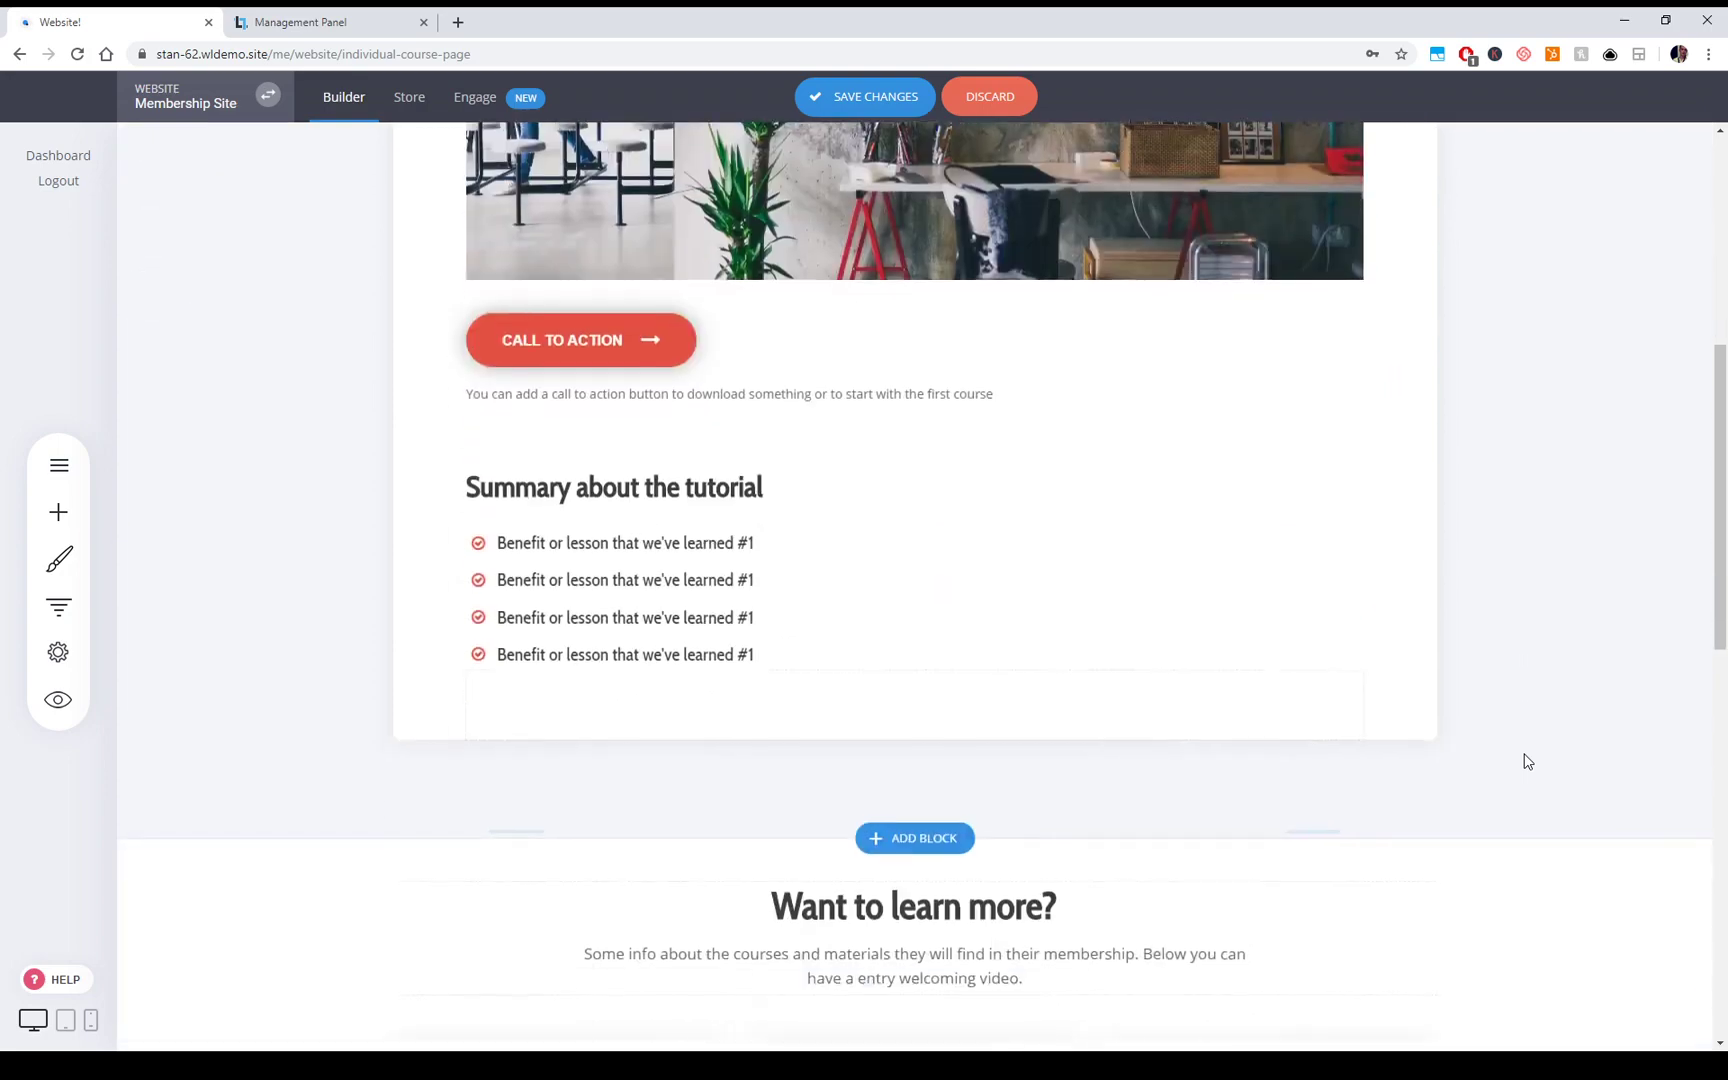
scroll(1381, 783, "down", 2)
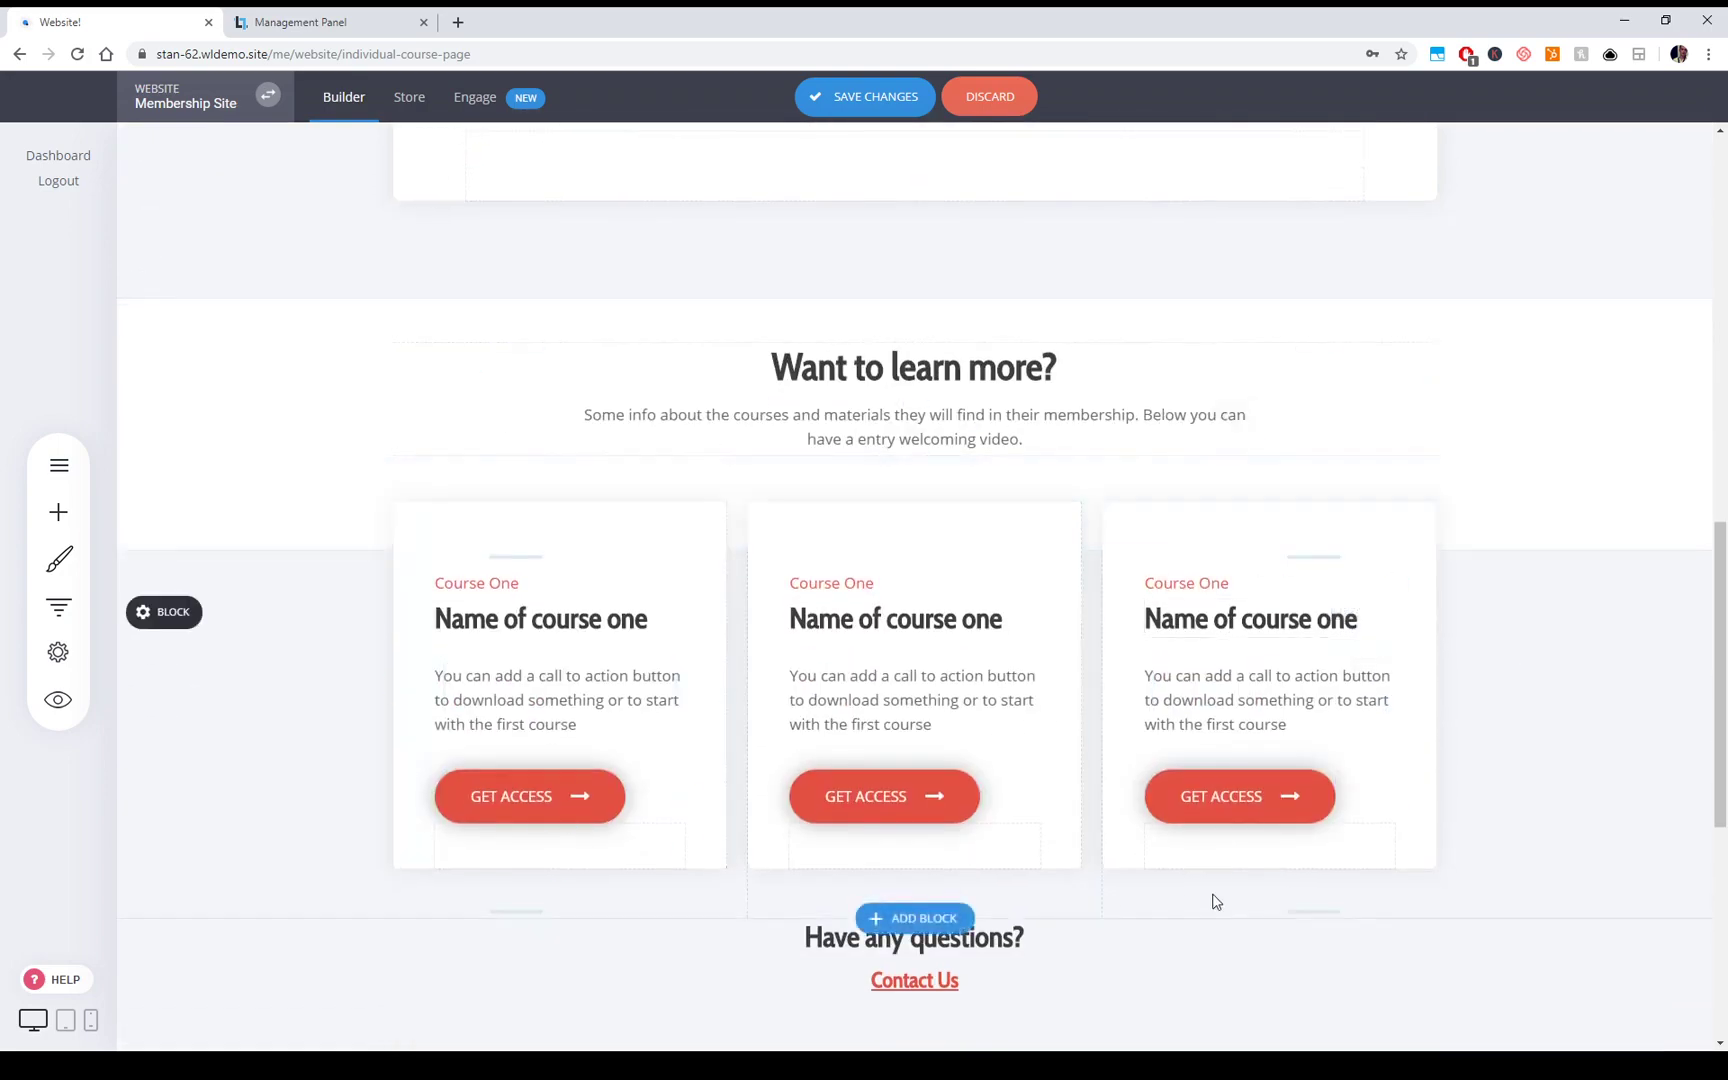
scroll(1500, 815, "up", 5)
scroll(1477, 393, "up", 5)
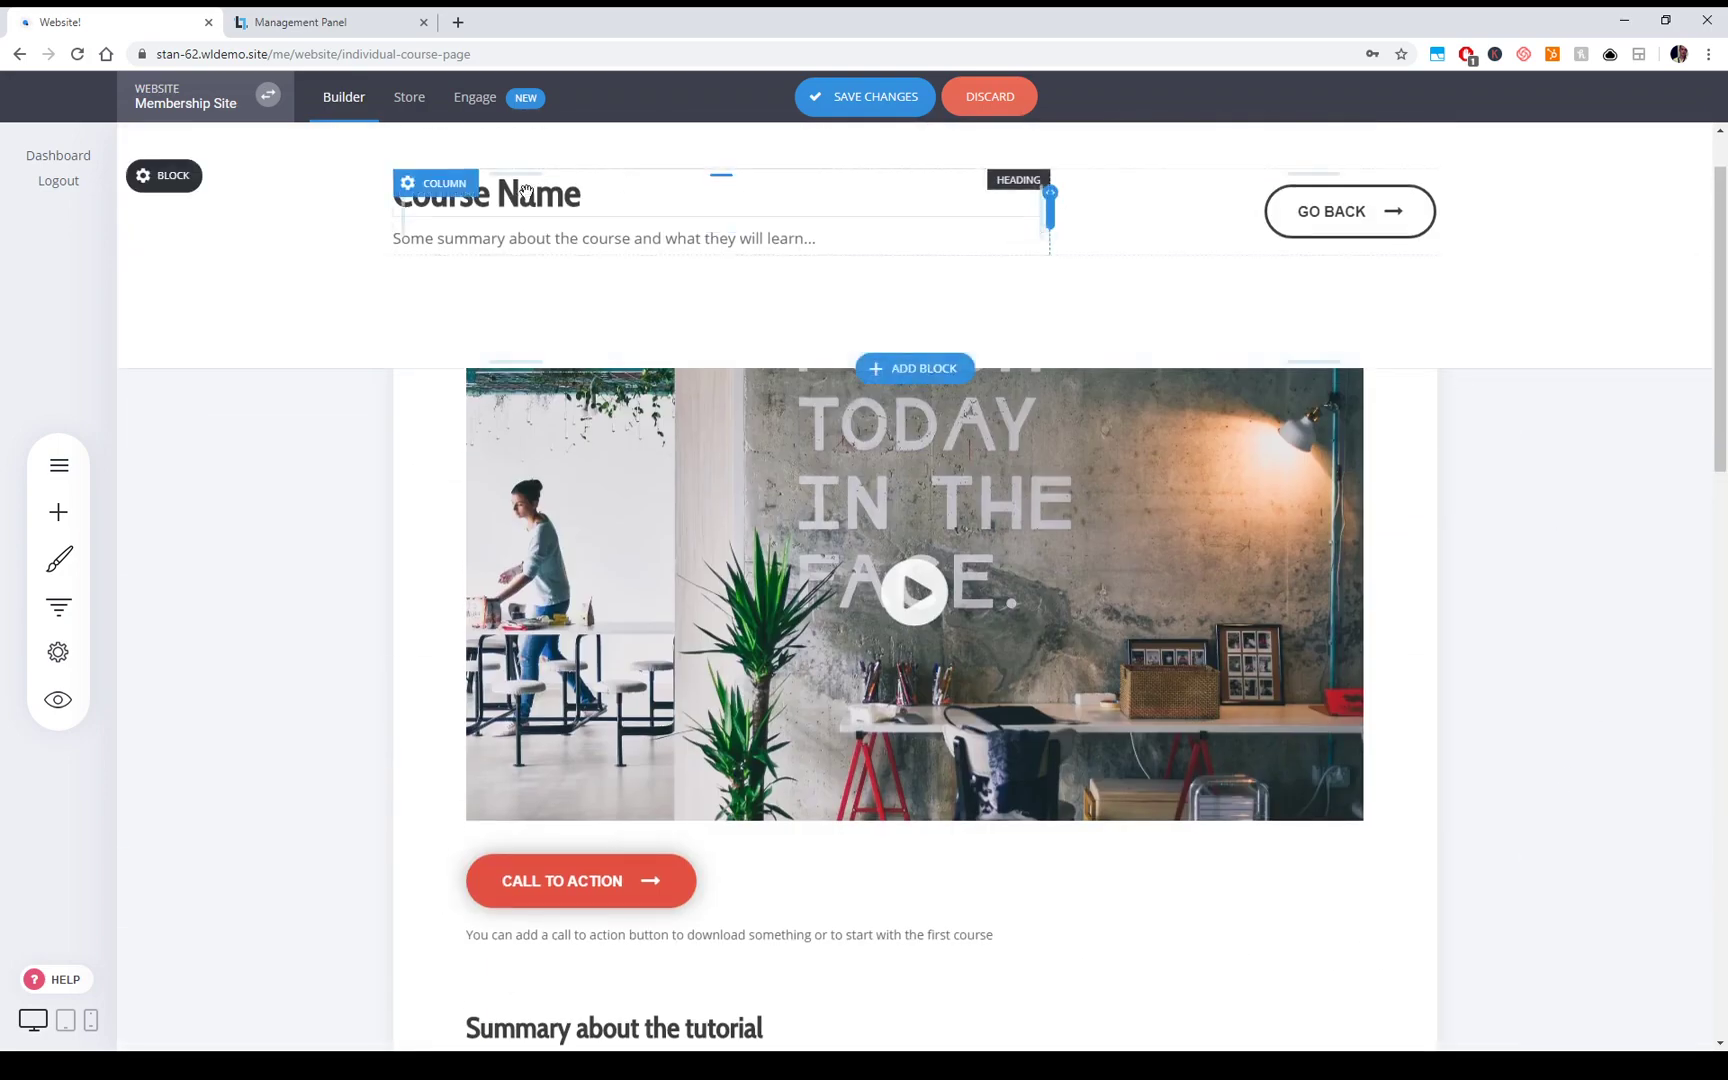
scroll(1397, 736, "down", 5)
scroll(1397, 736, "down", 8)
scroll(1405, 740, "up", 3)
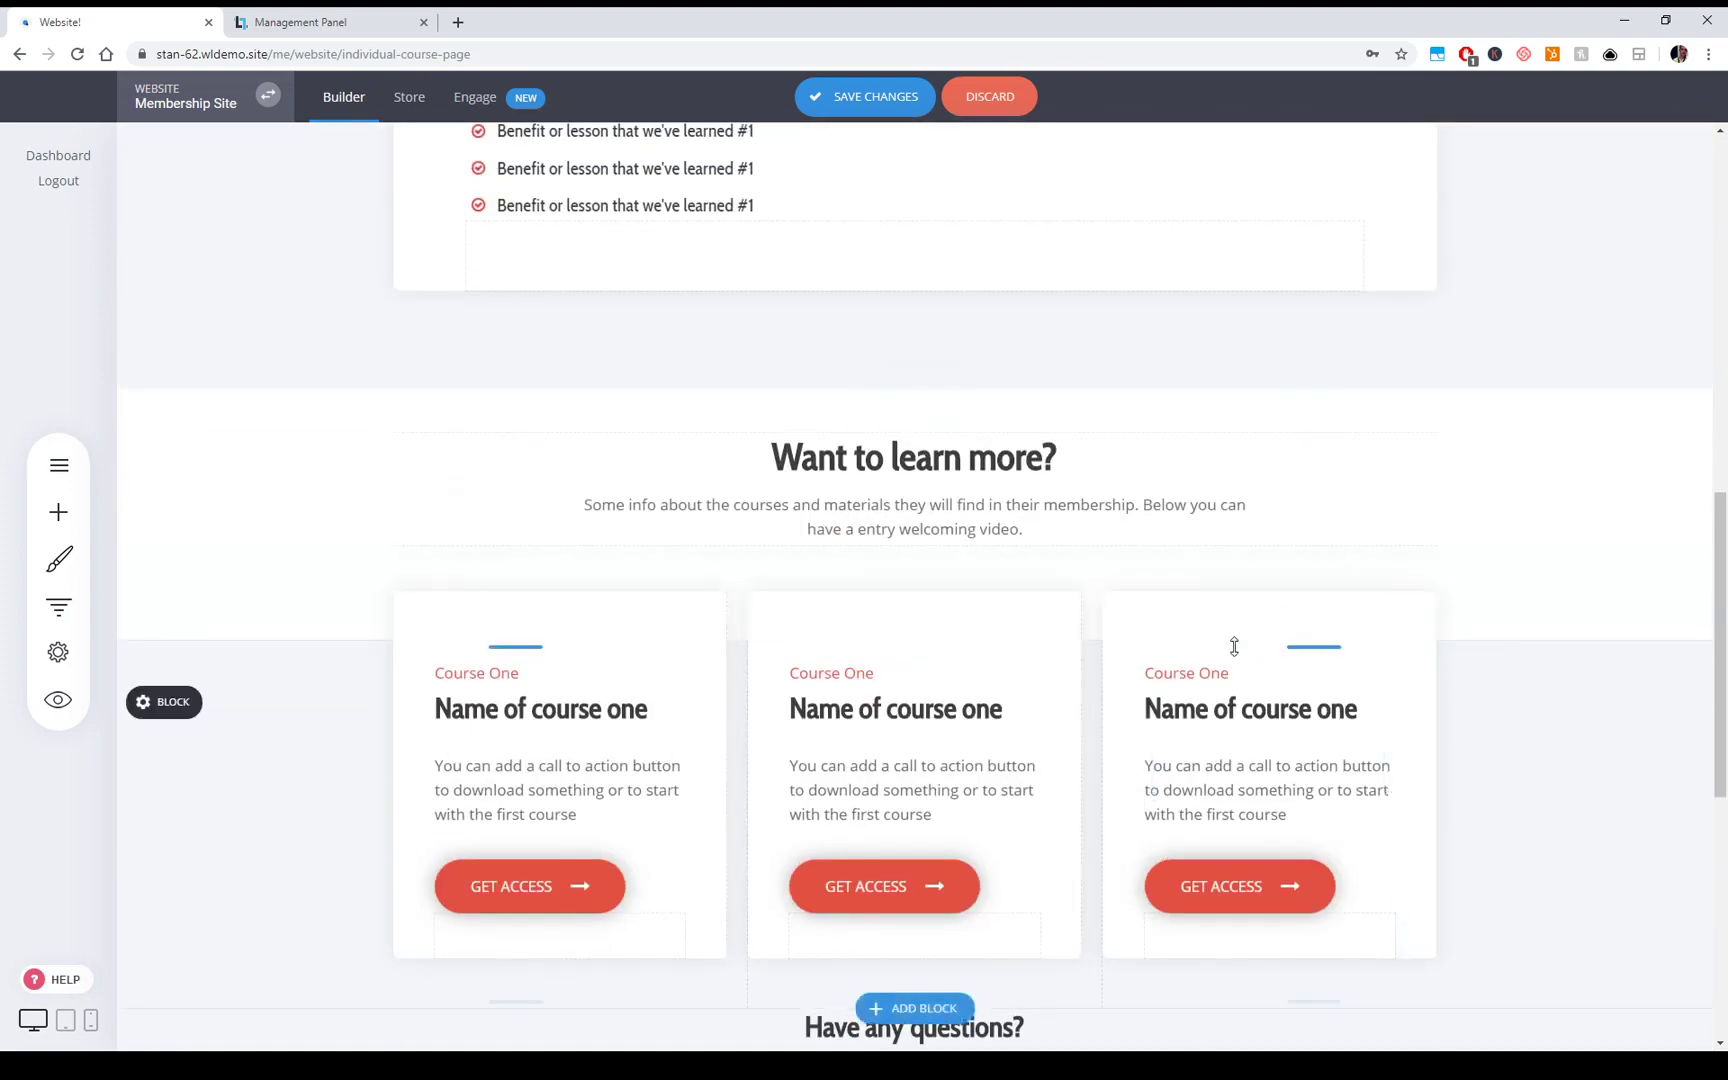
Look over the Individual Course Page once more and save its changes
scroll(1234, 647, "up", 10)
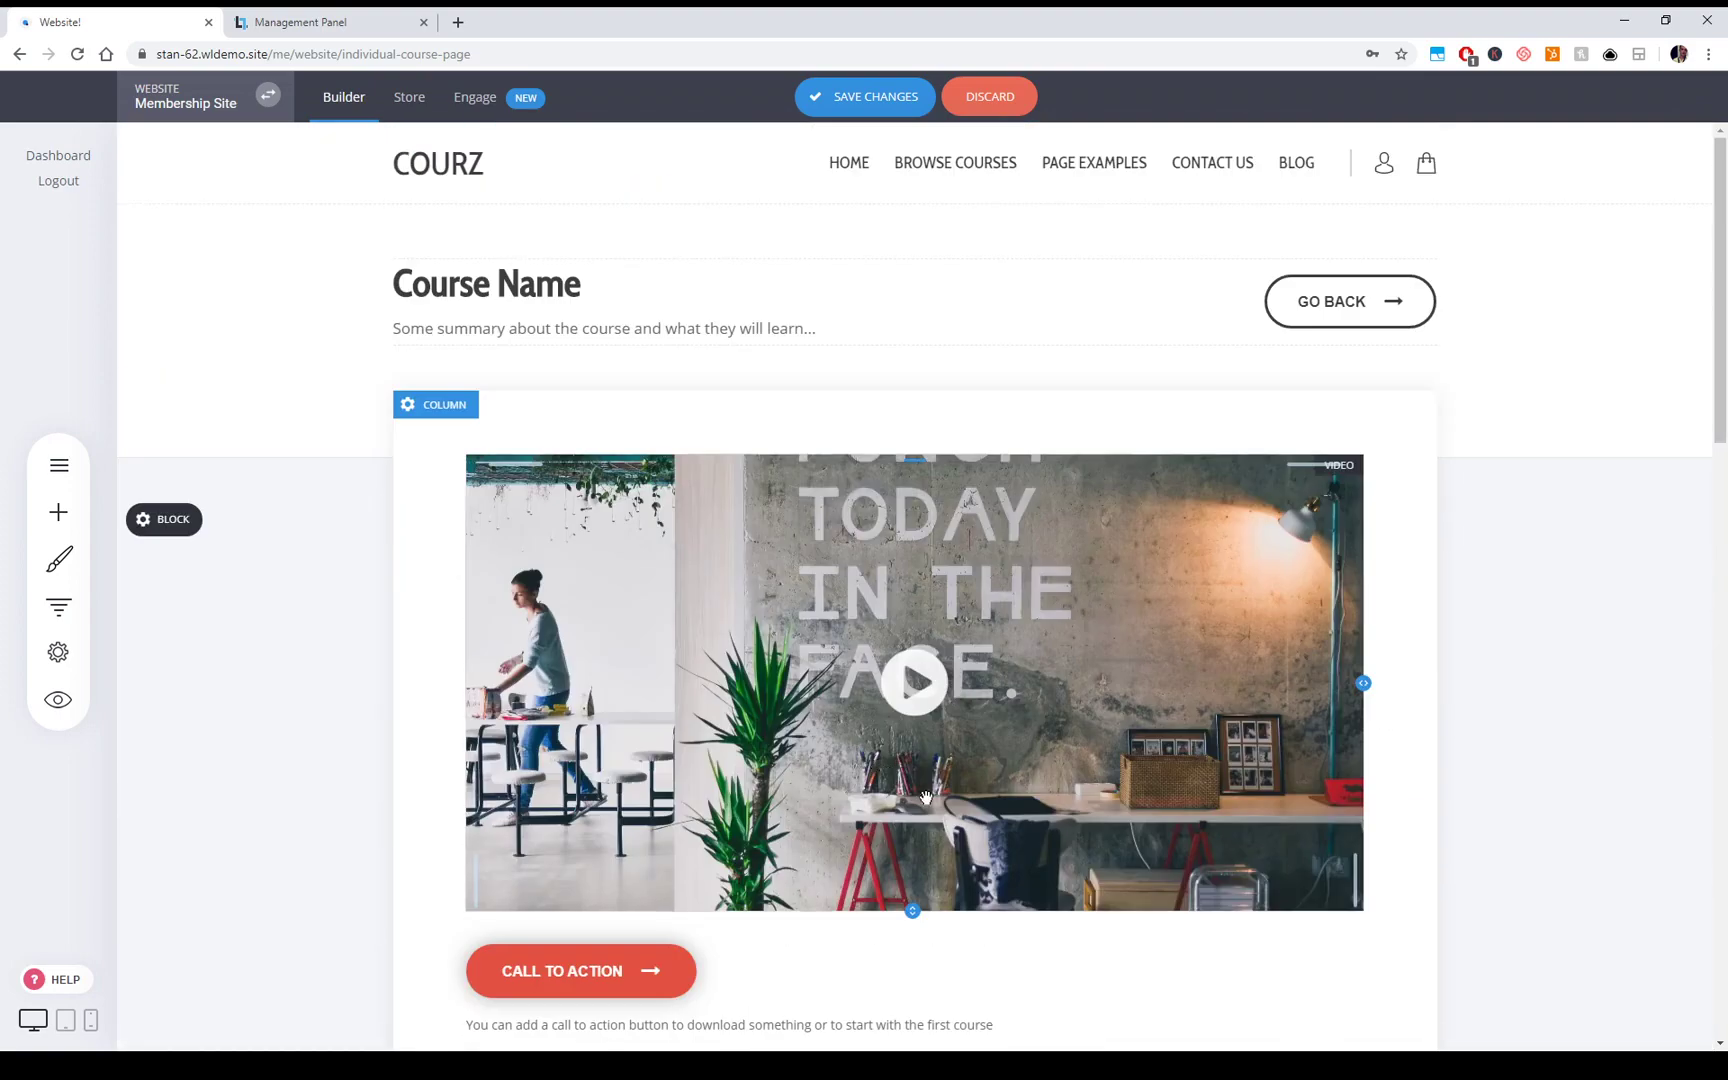
scroll(1680, 515, "down", 5)
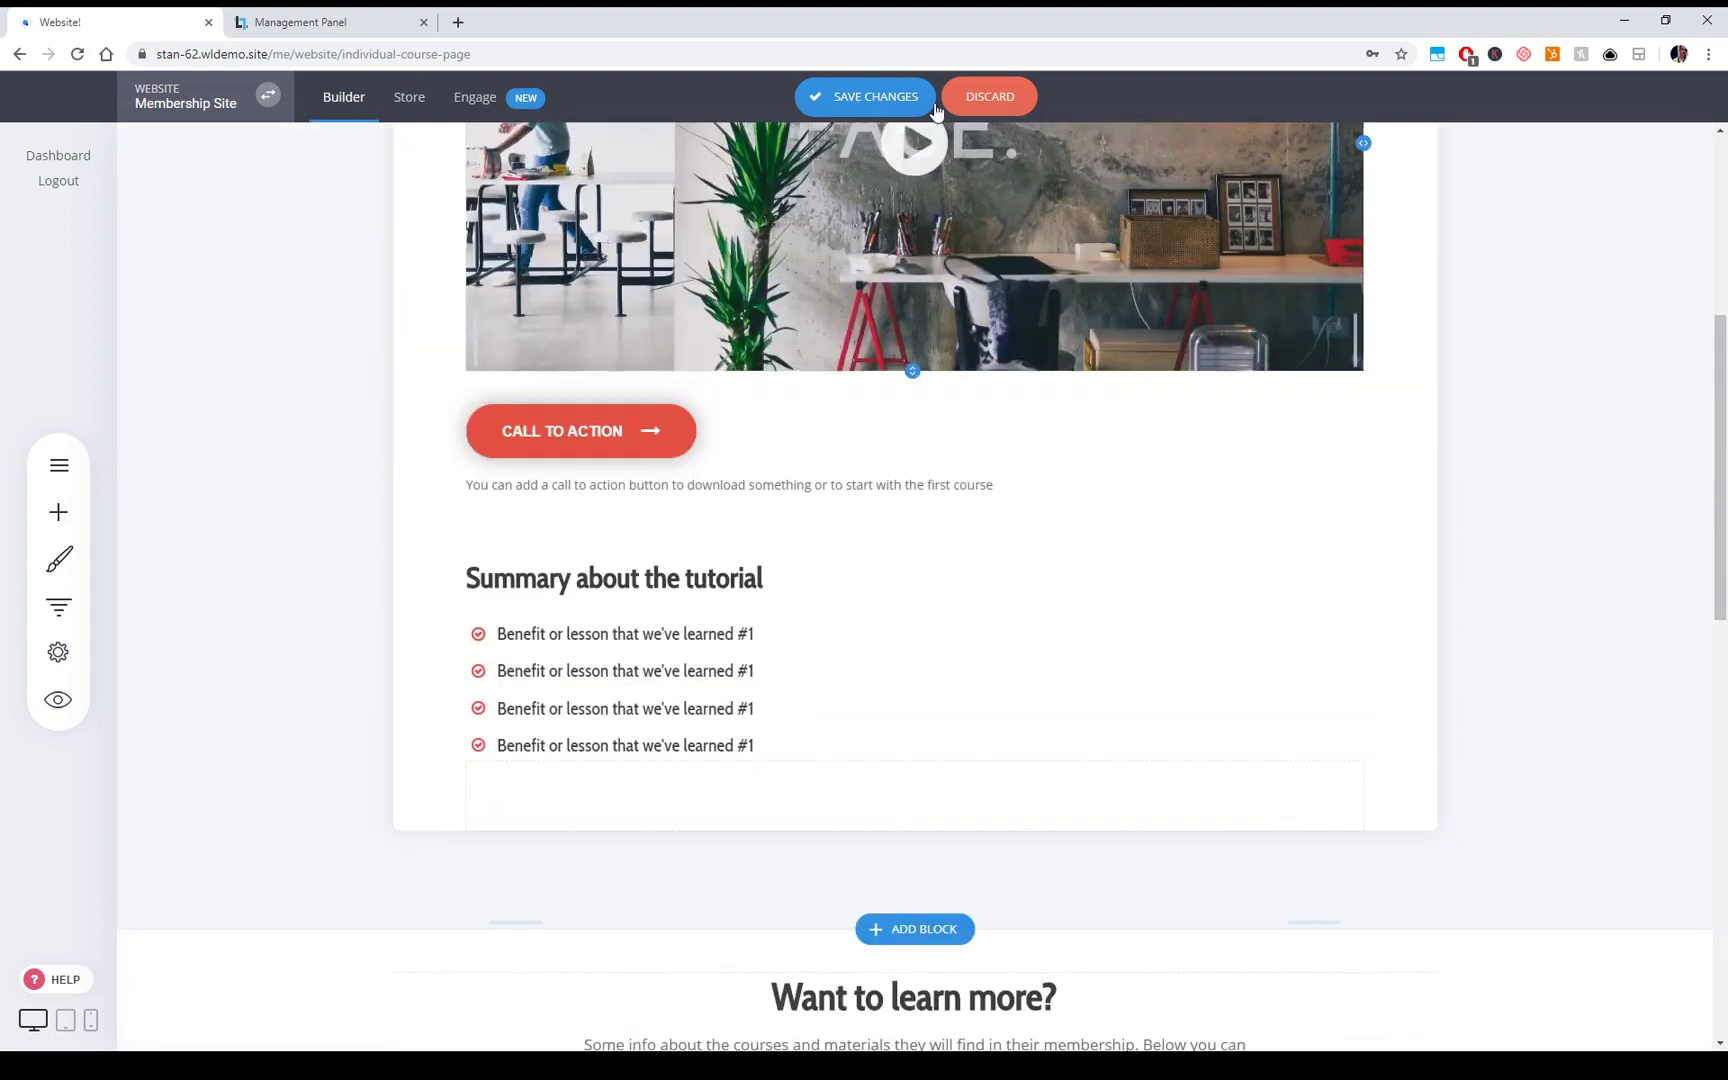
left_click(868, 97)
scroll(208, 628, "up", 4)
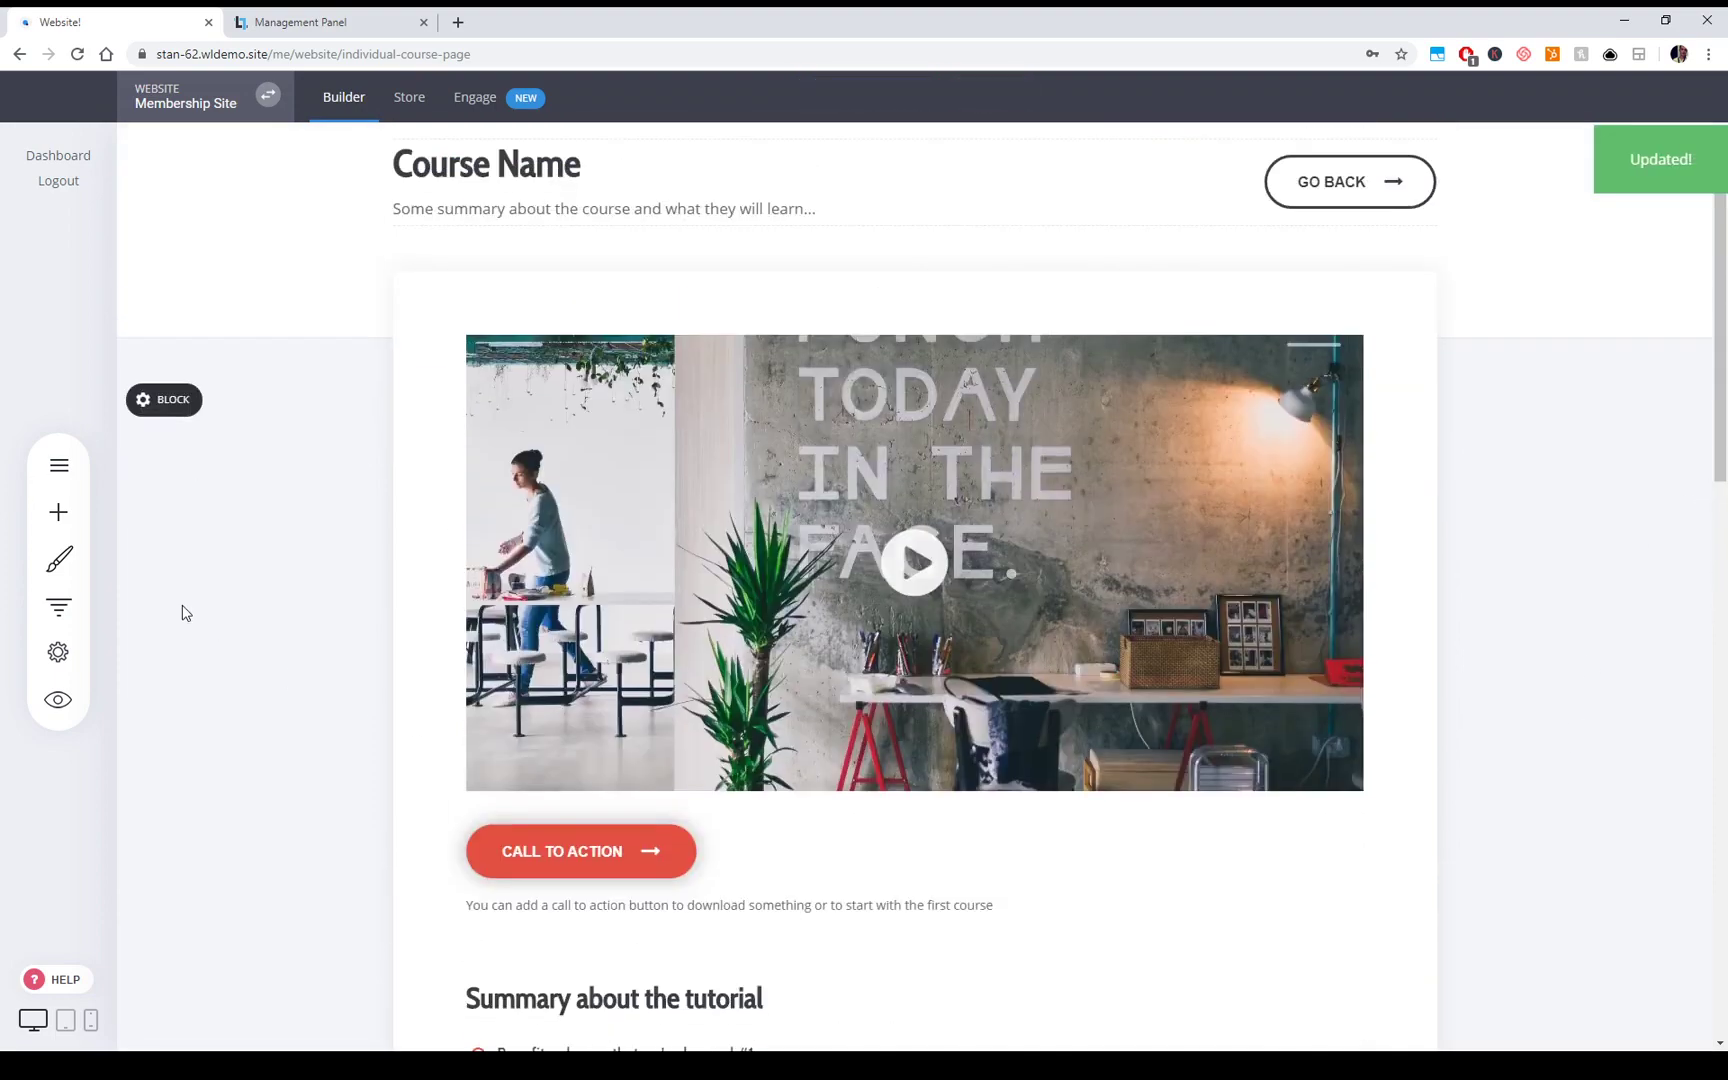
Open the page 01 - Course Name #1 from the Membership Area - Course #1 folder and examine its layout
left_click(58, 465)
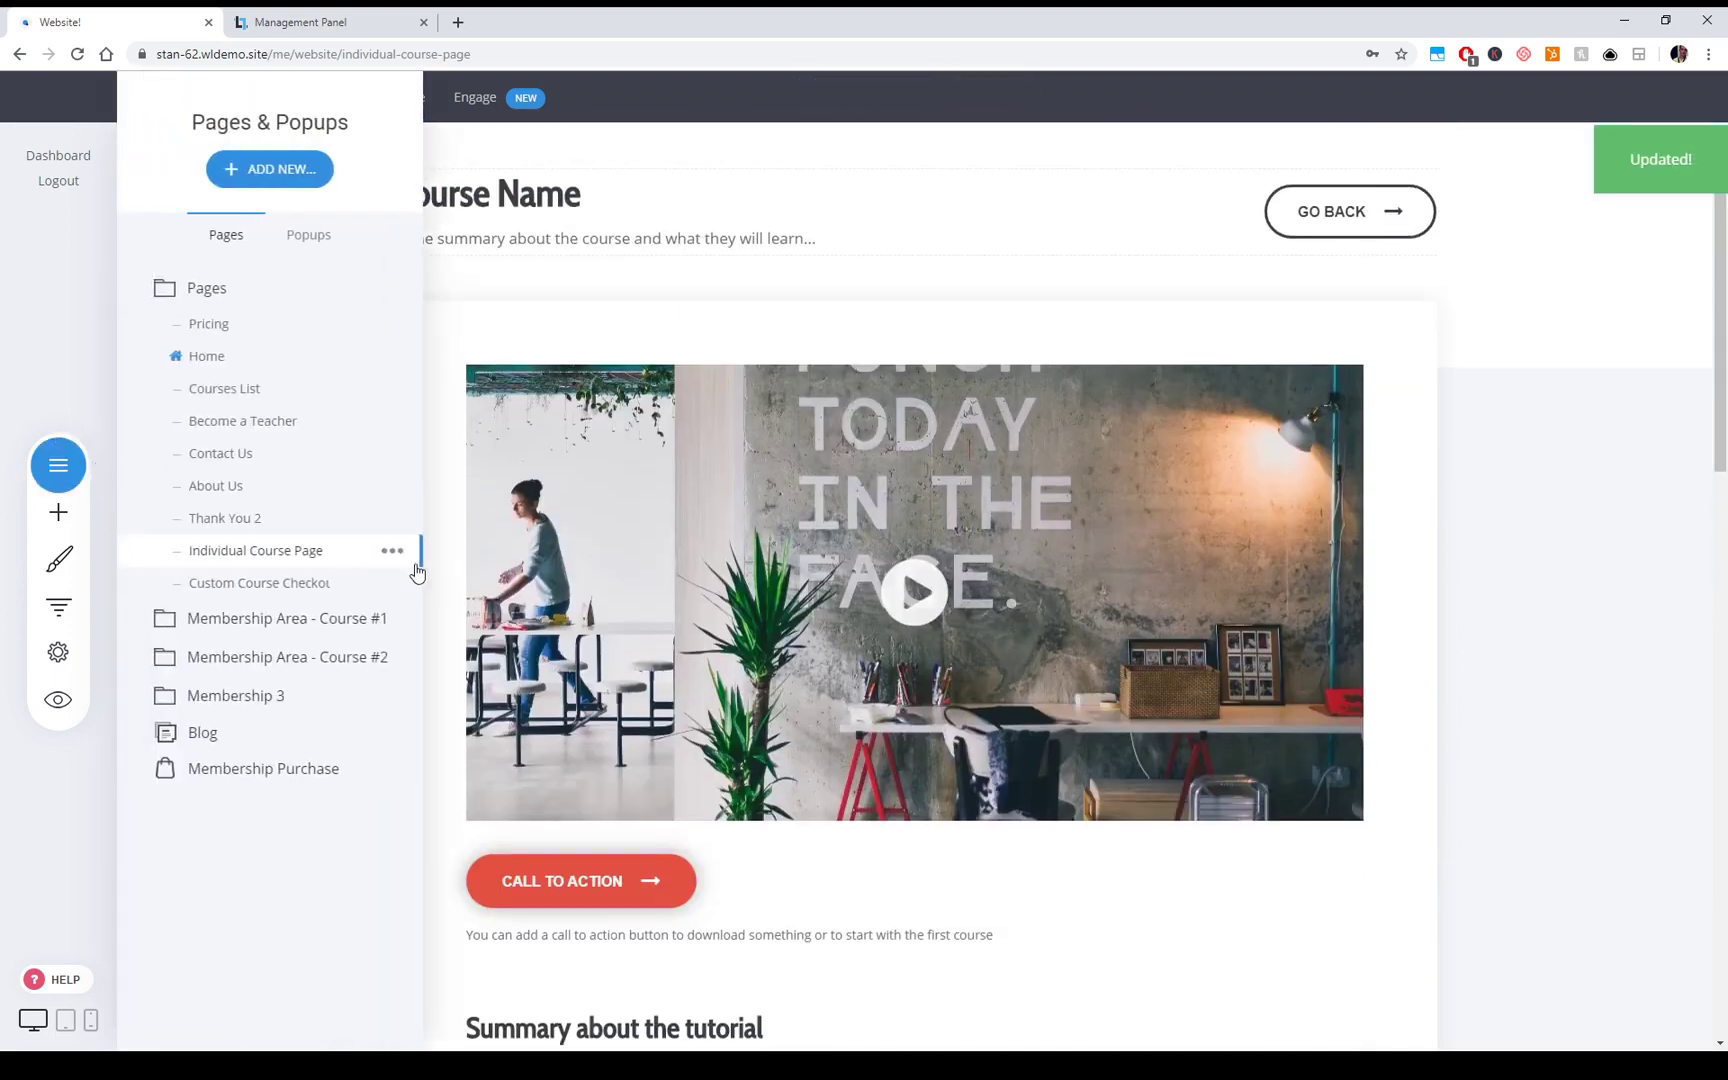
left_click(262, 618)
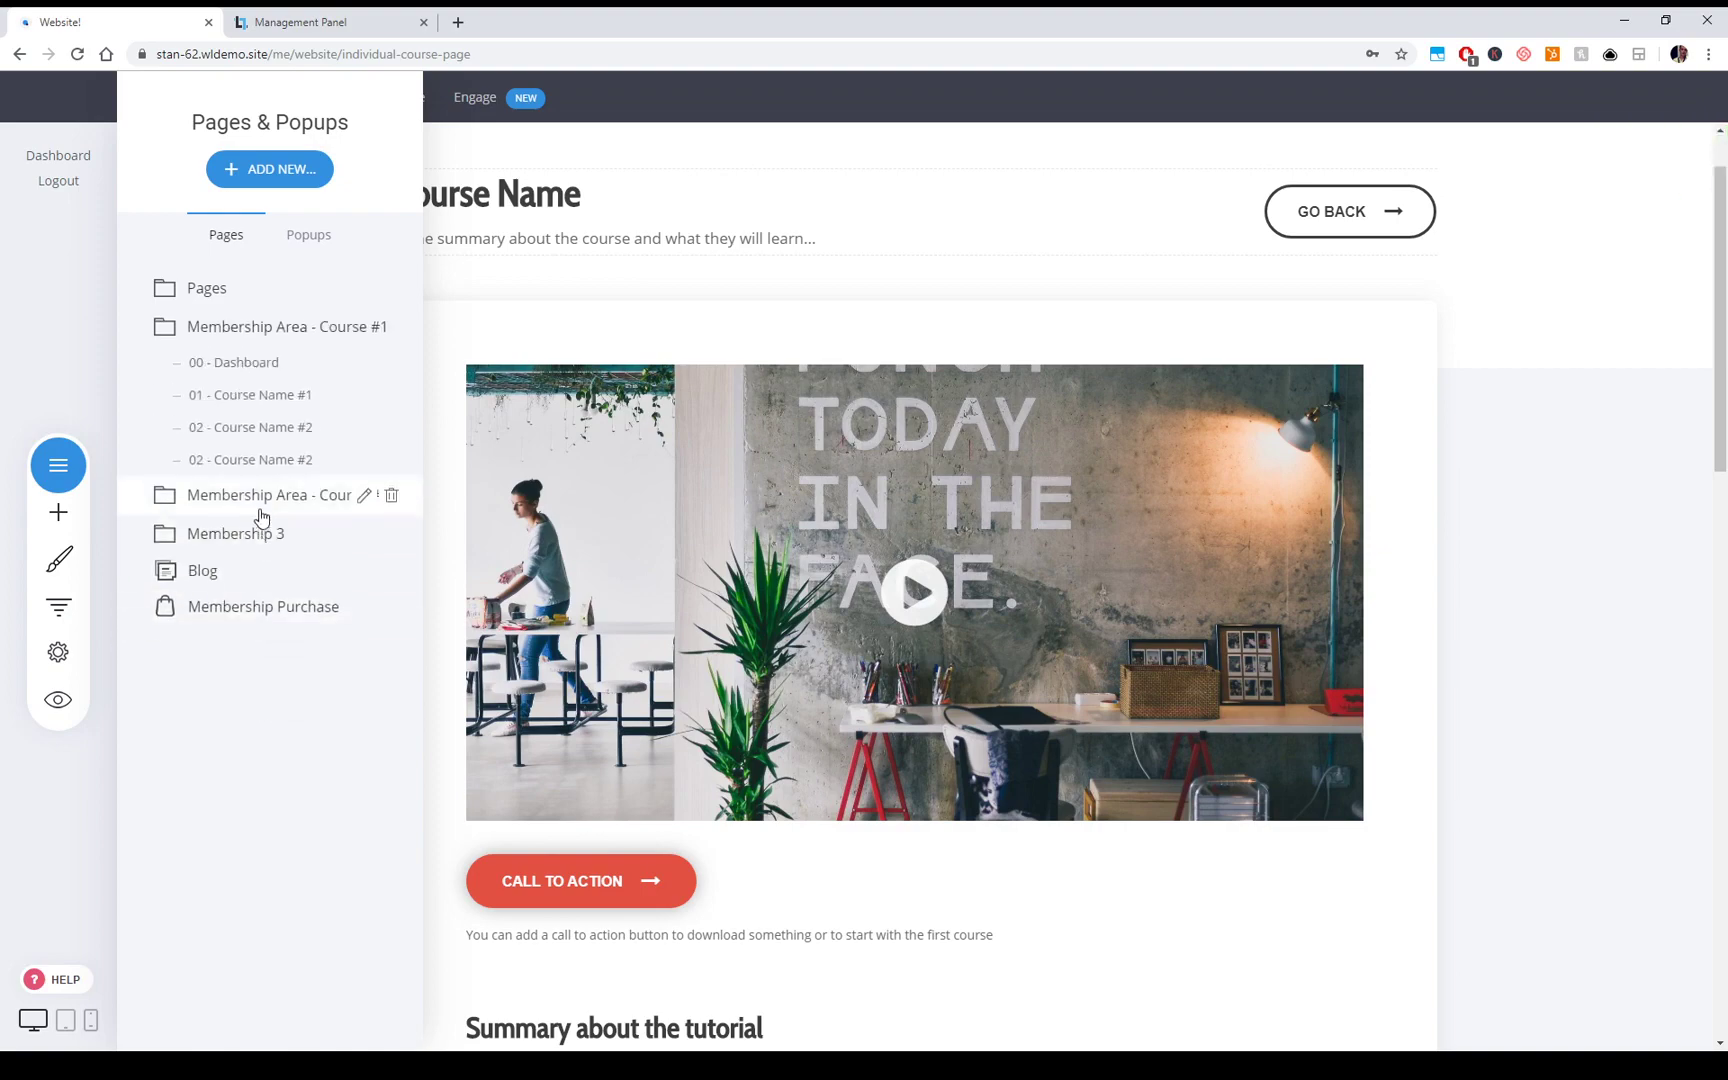
left_click(260, 398)
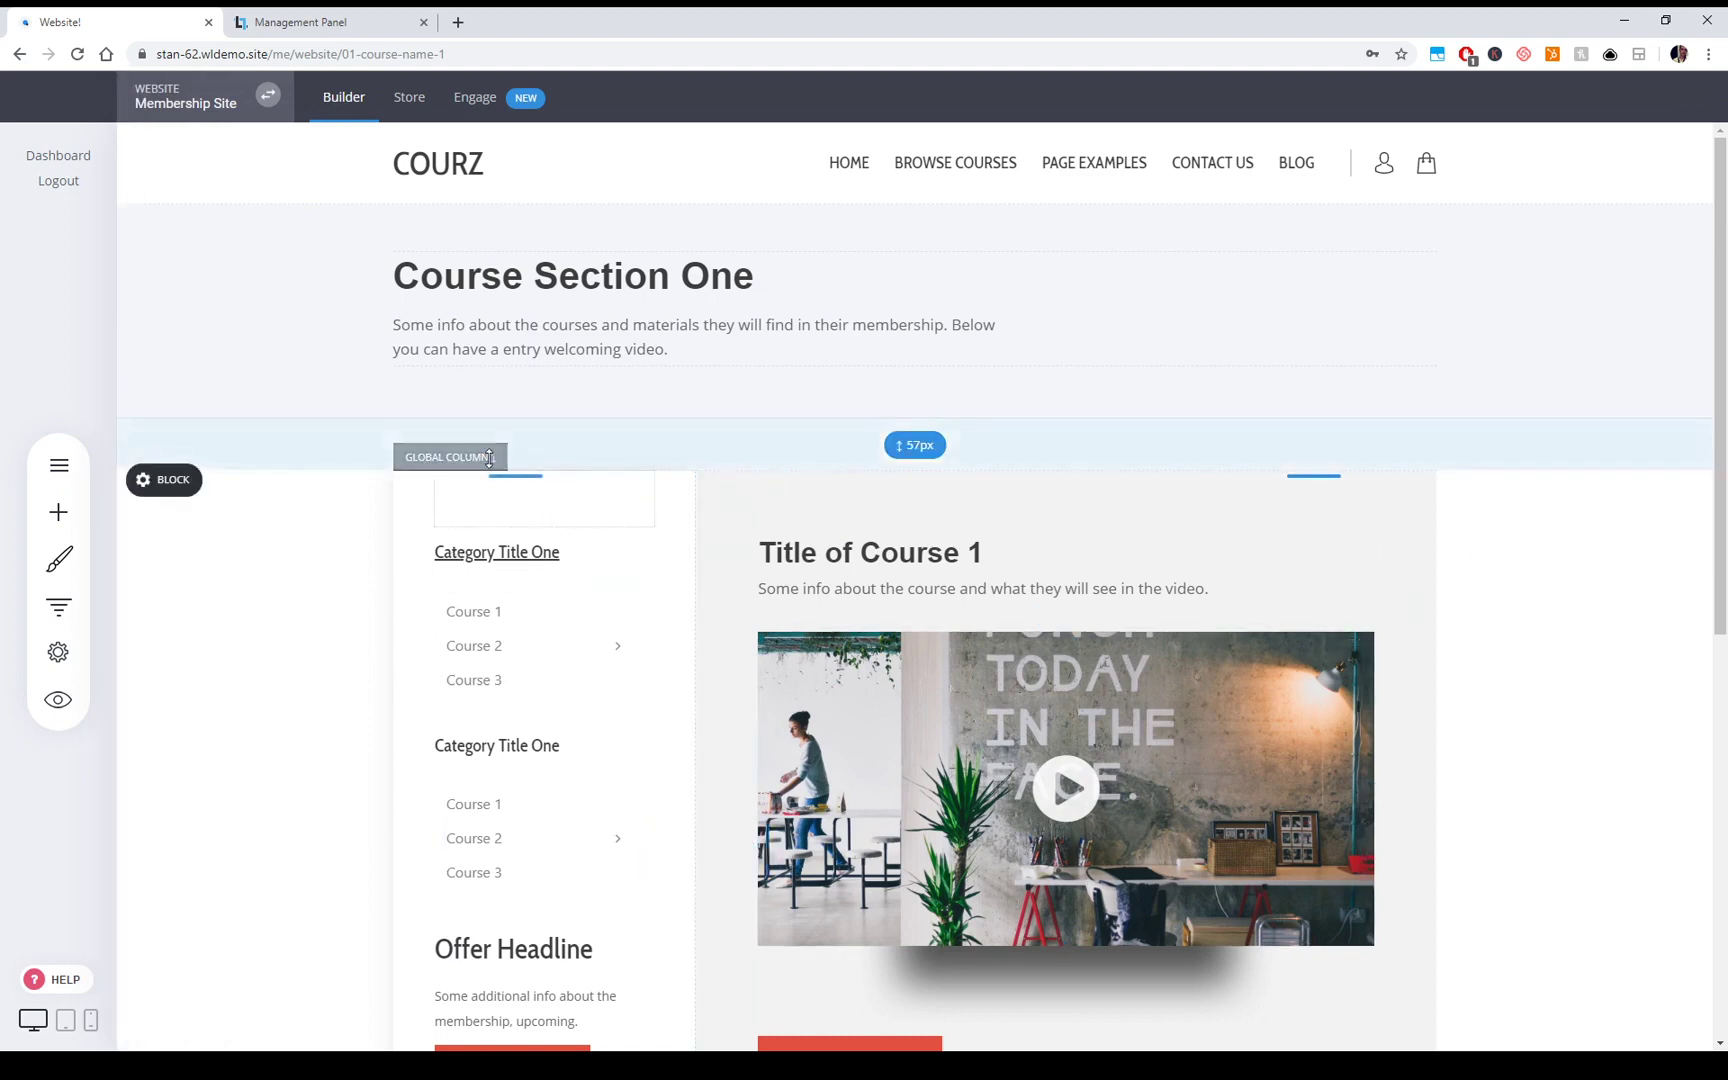
scroll(465, 446, "down", 3)
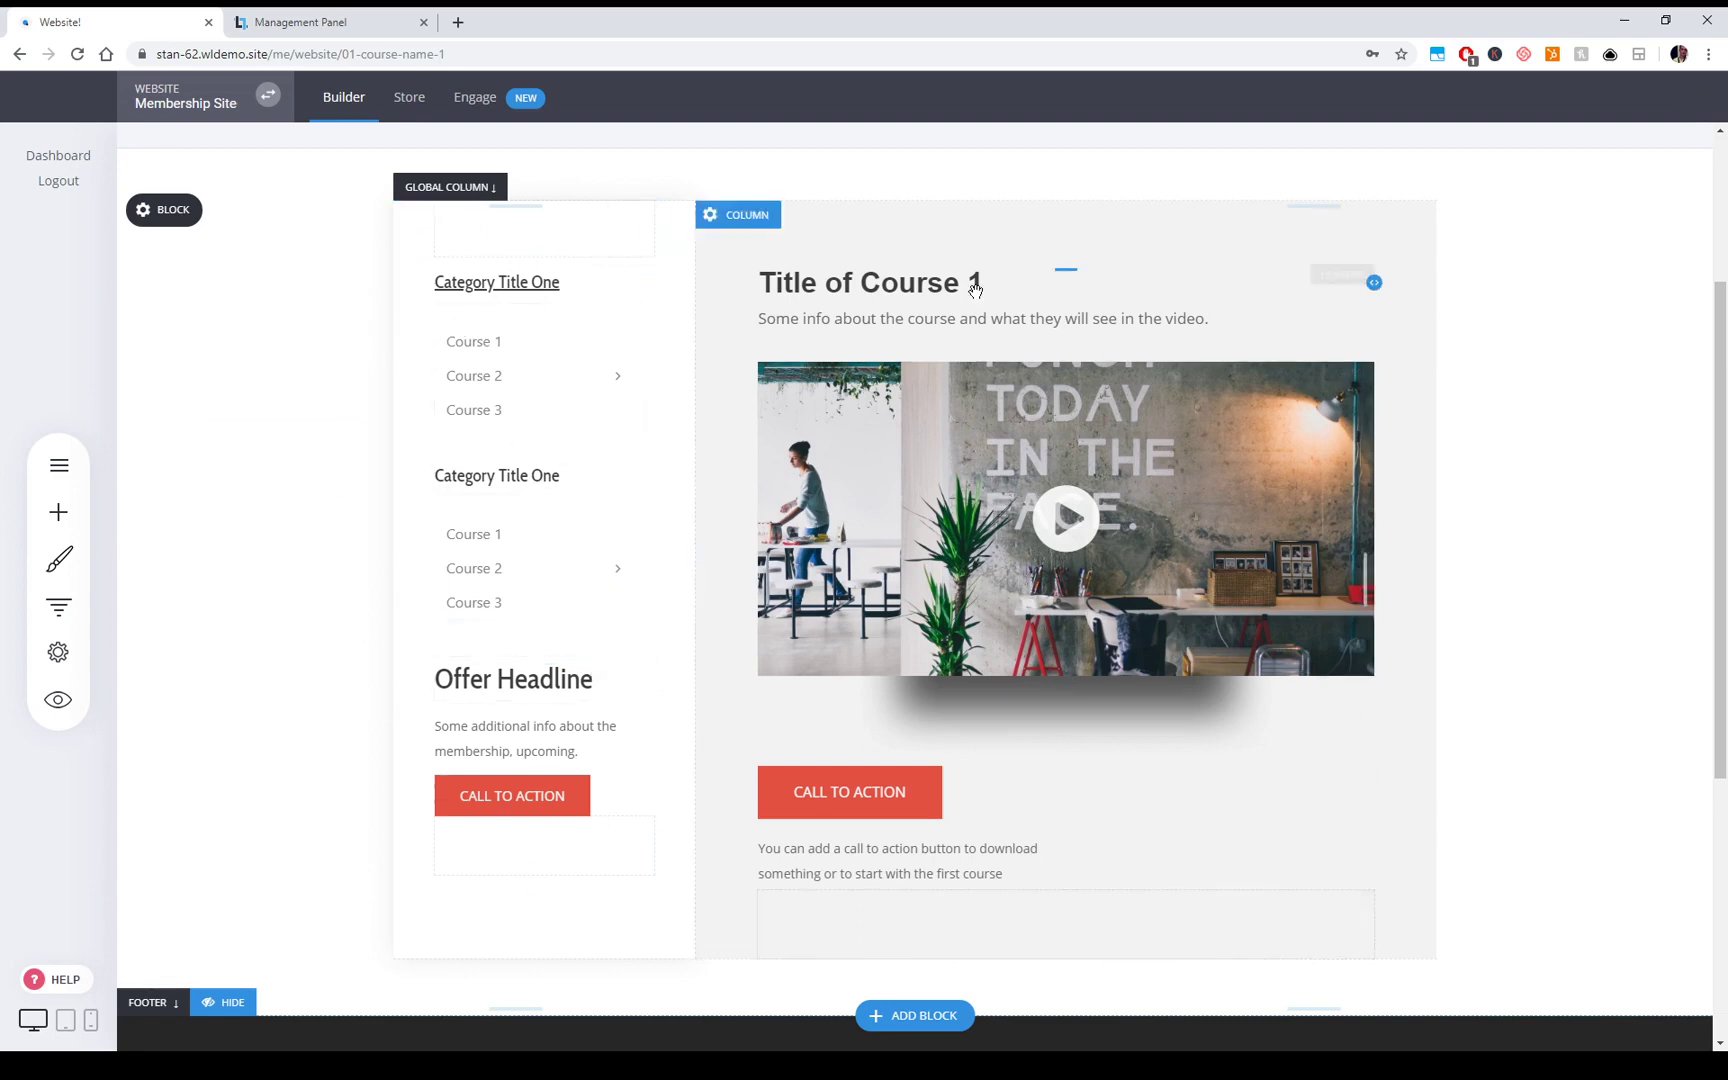
scroll(1520, 606, "down", 1)
scroll(1520, 606, "up", 2)
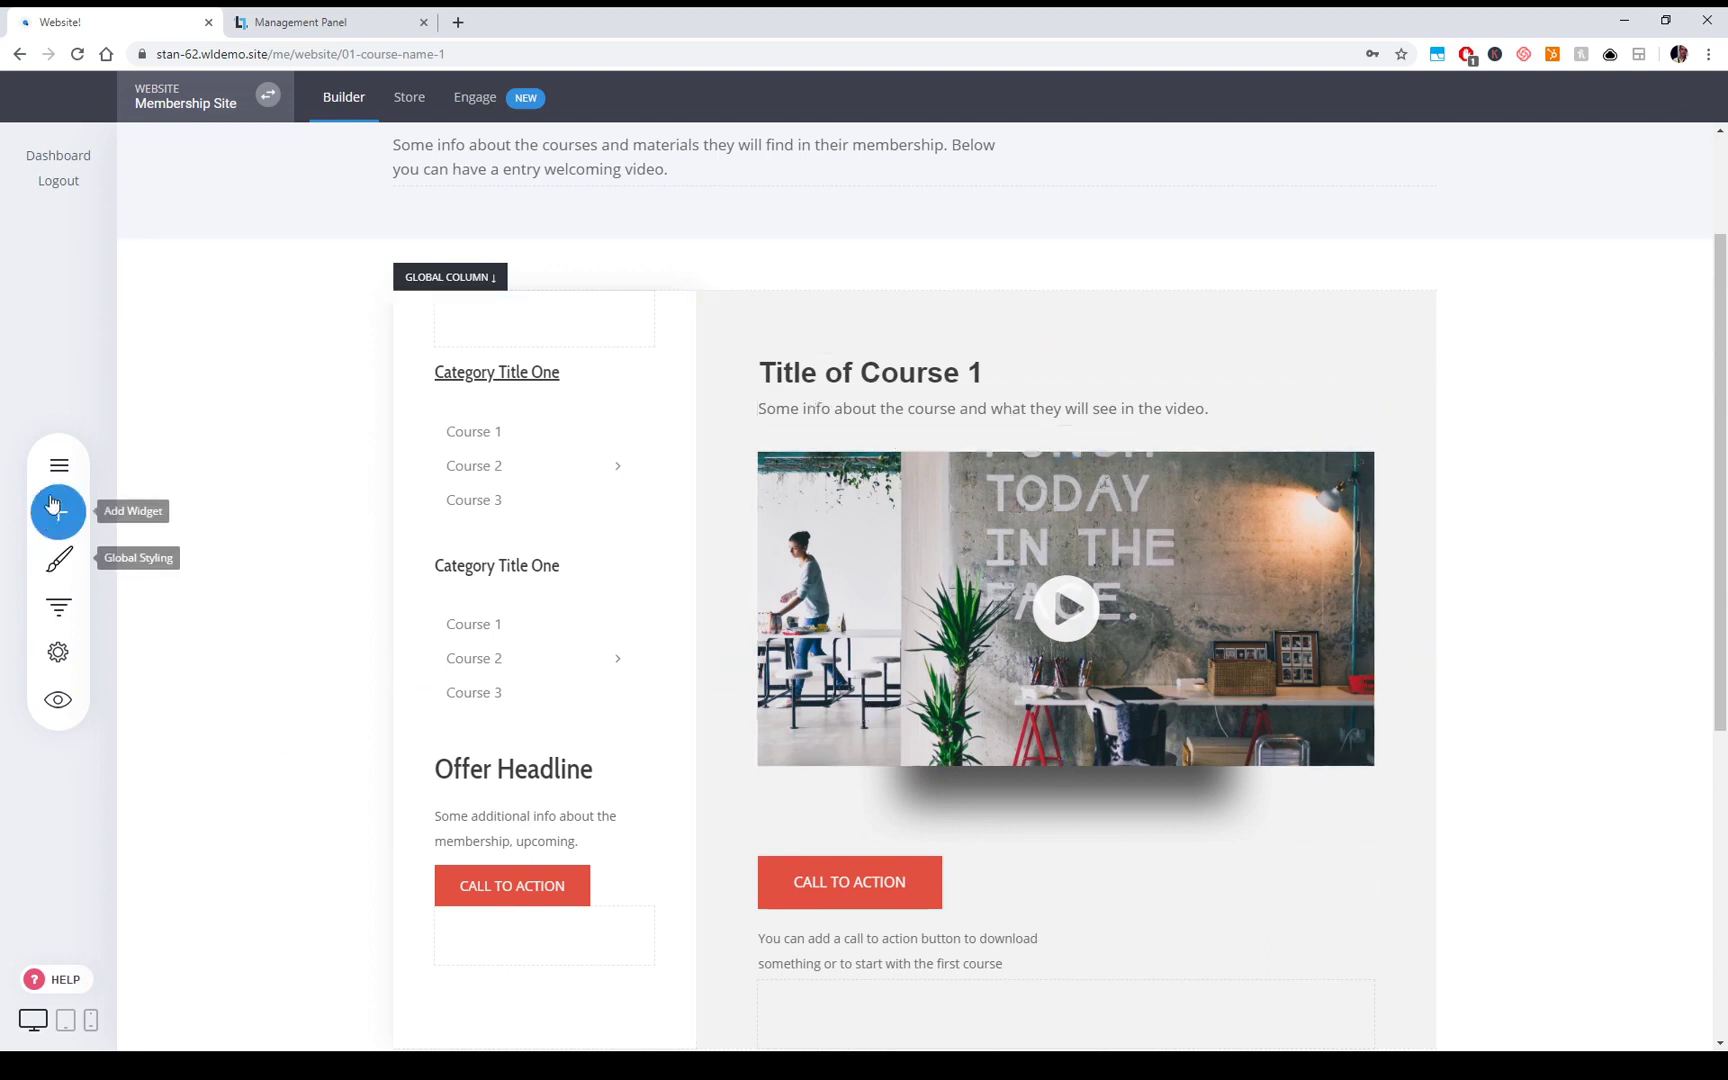
Duplicate the page 01 - Course Name #1 in the Membership Area - Course #1 folder
left_click(58, 465)
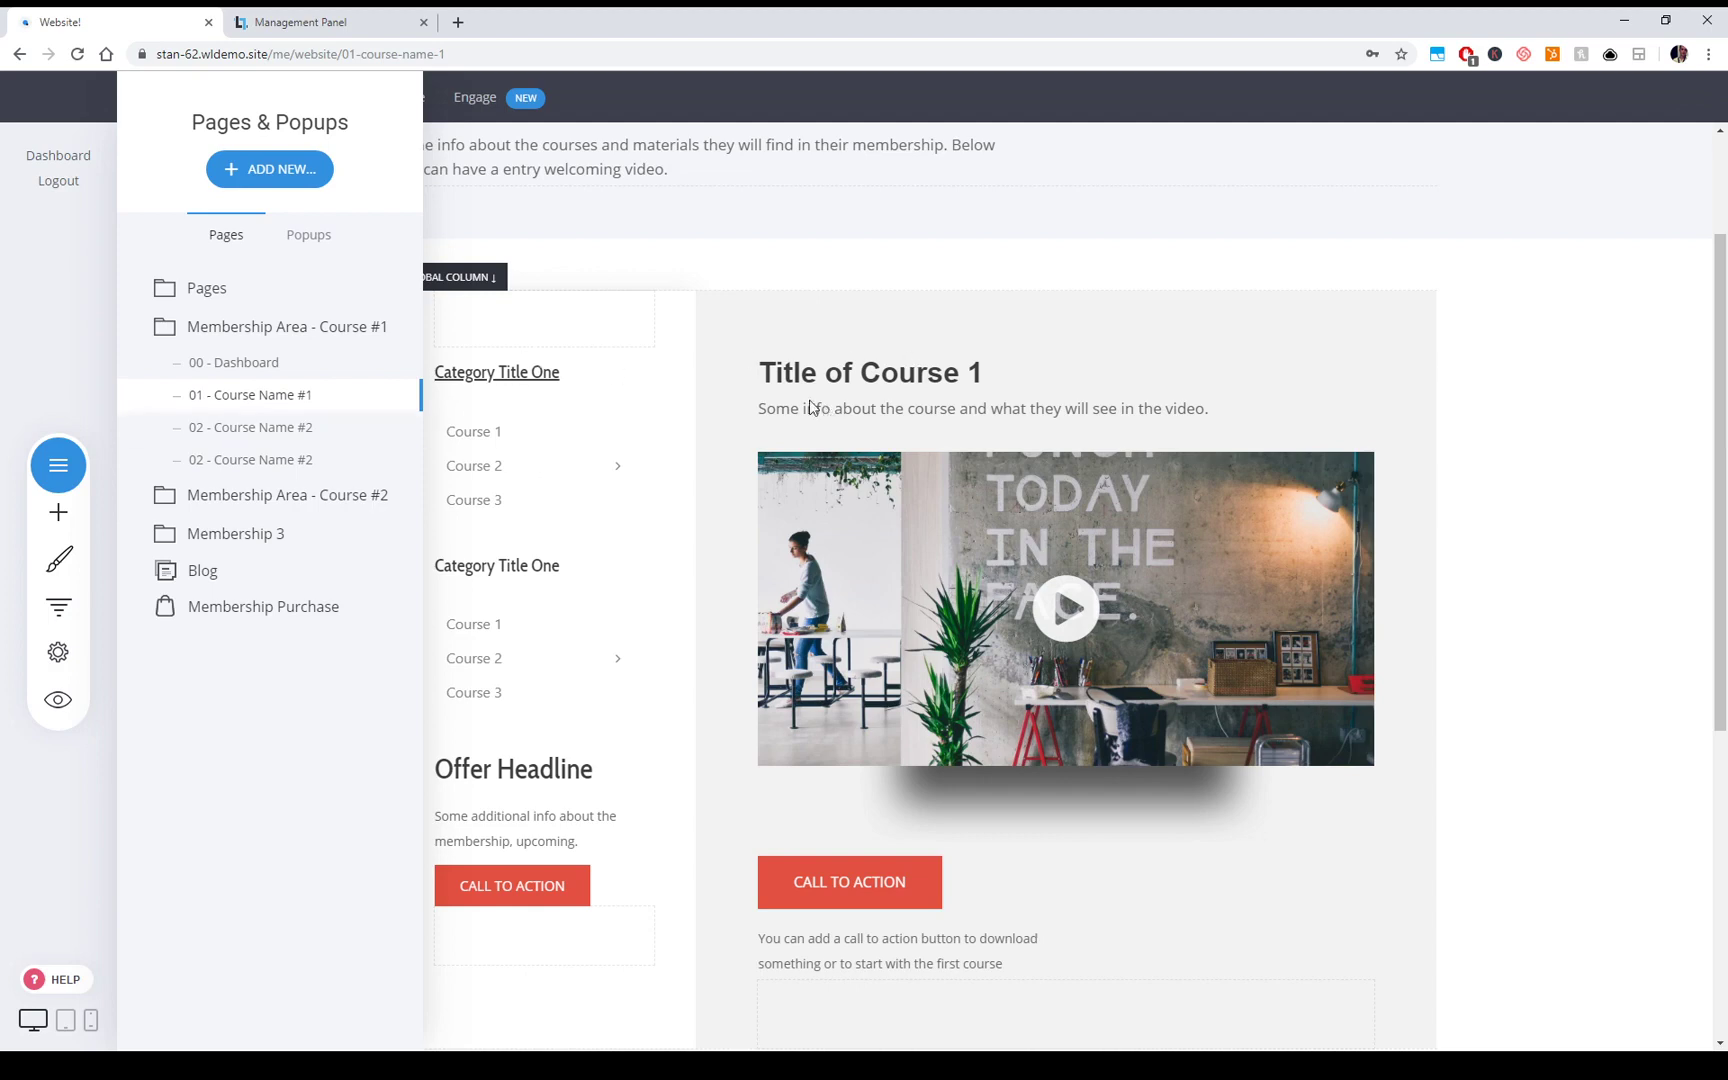
left_click(392, 398)
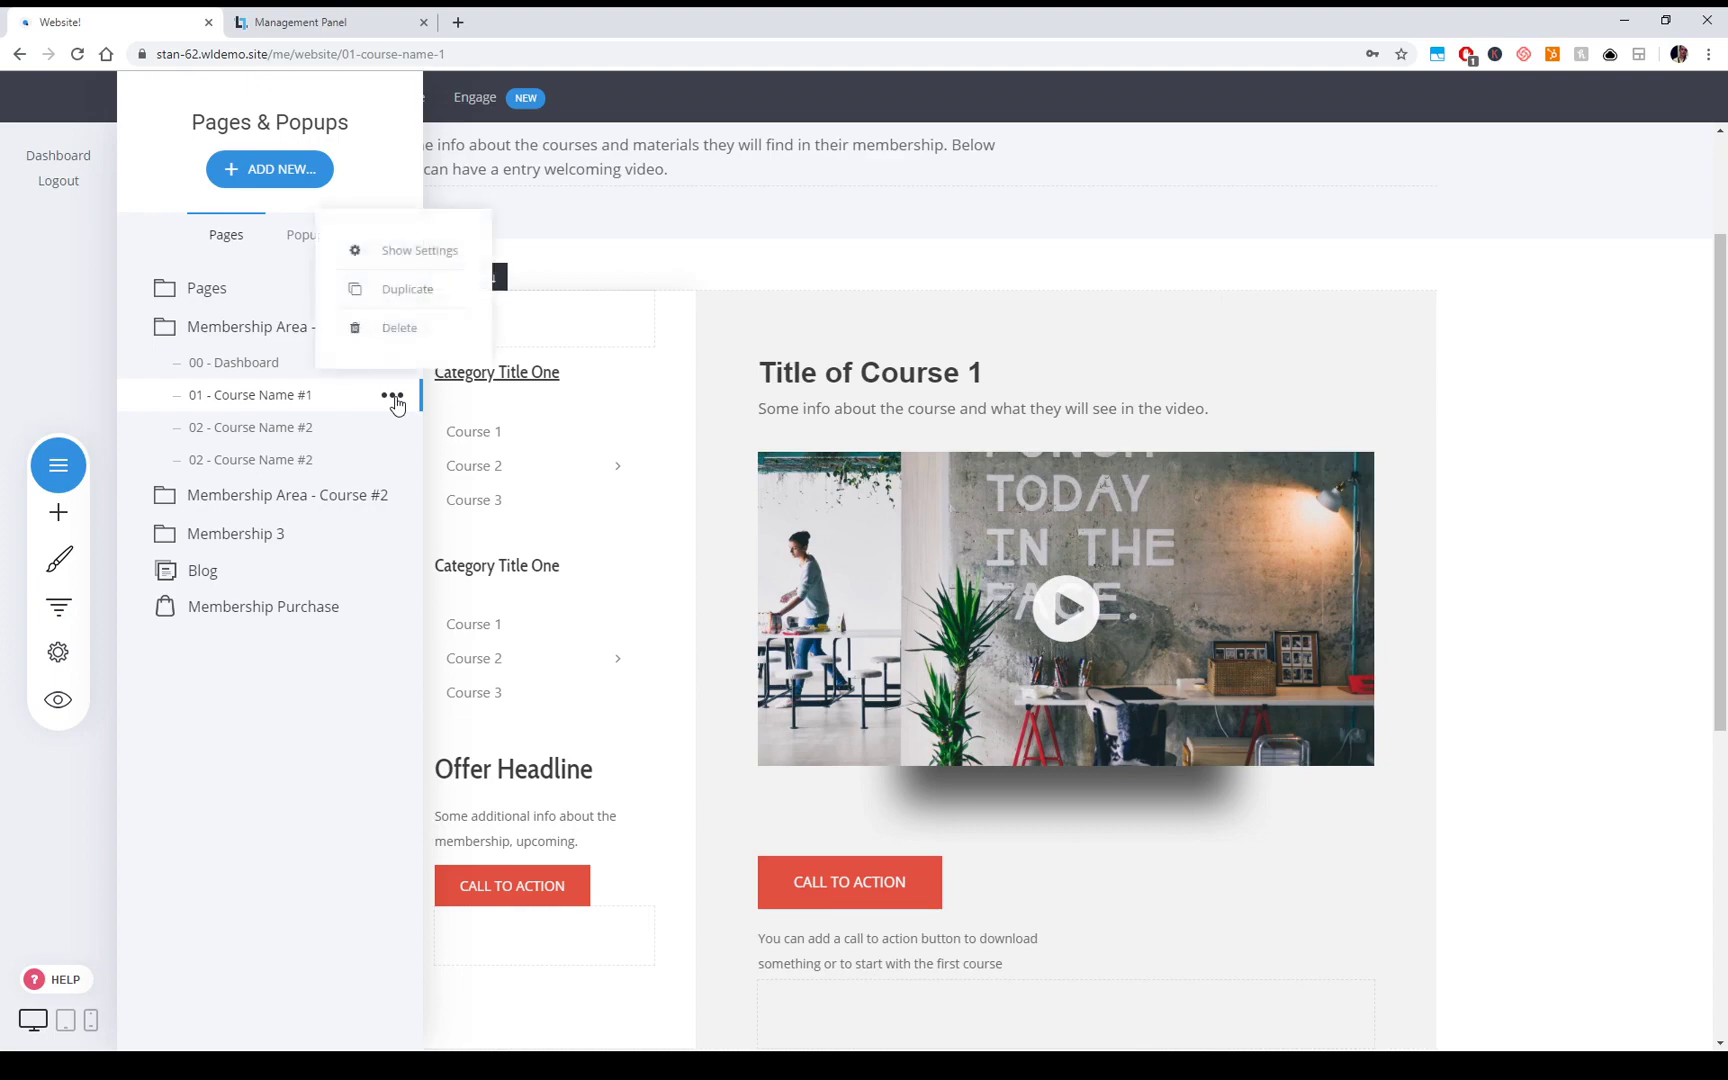
left_click(400, 290)
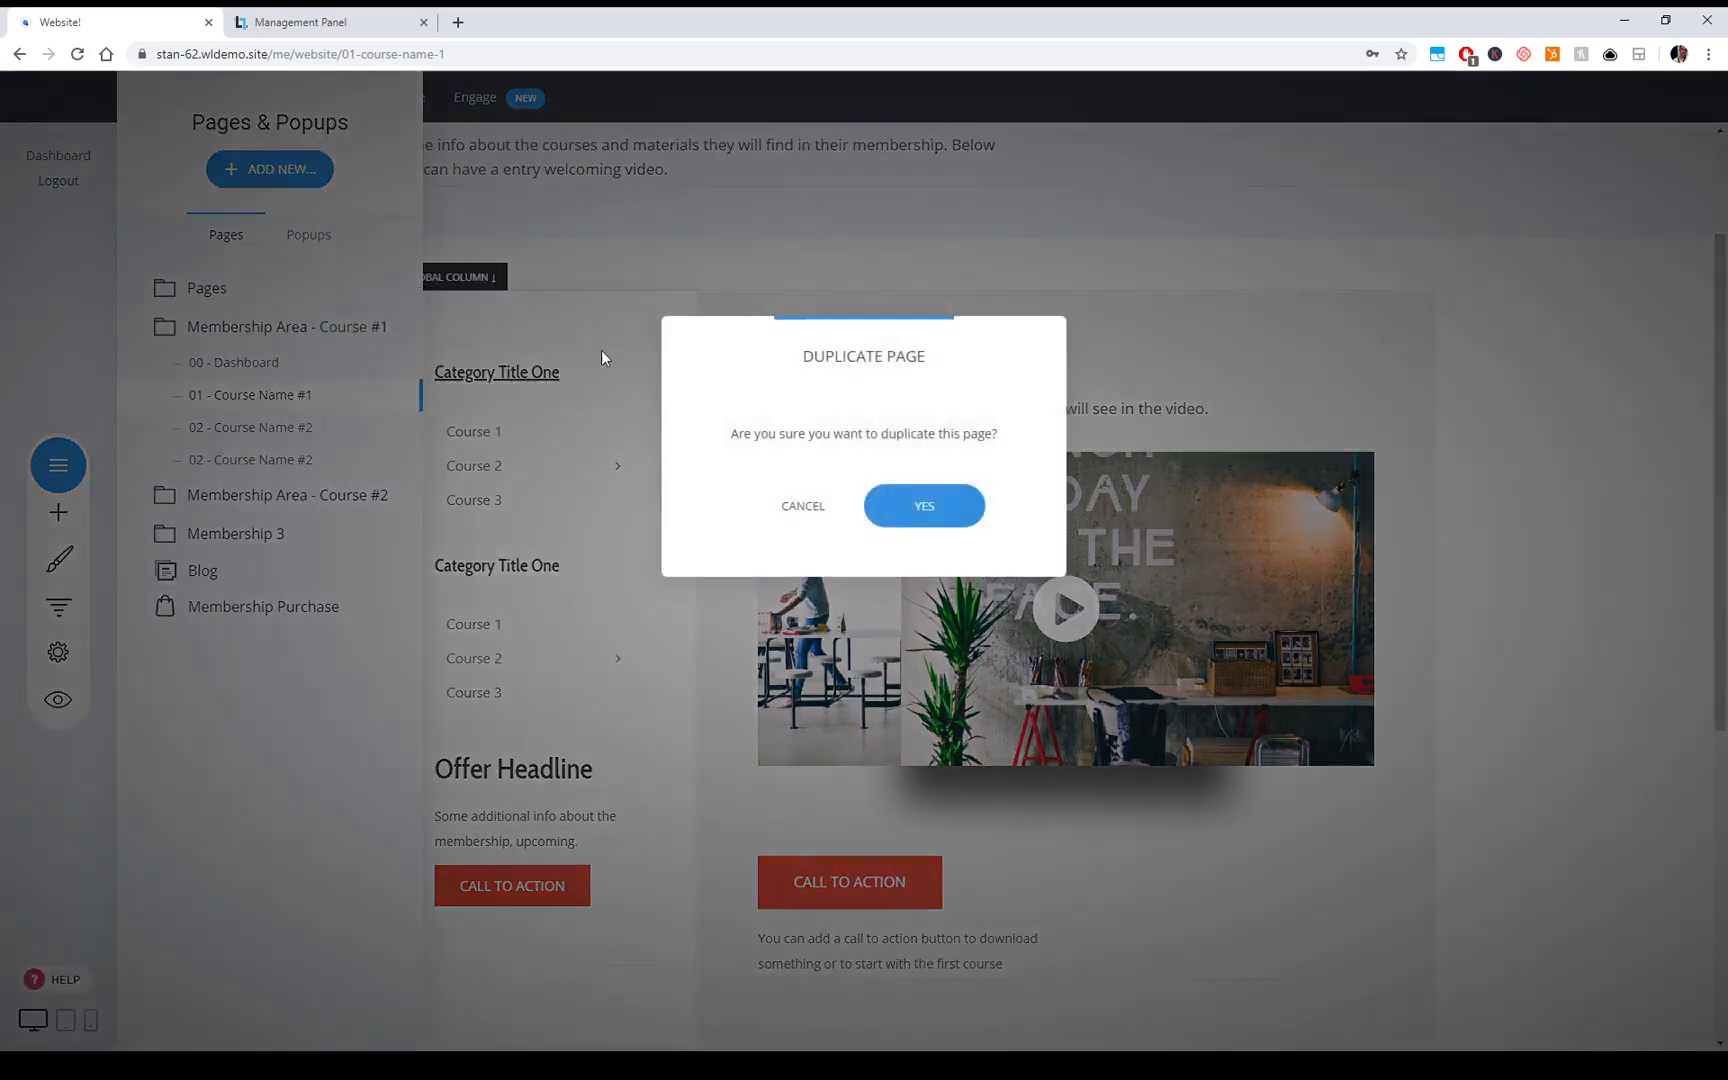
left_click(920, 508)
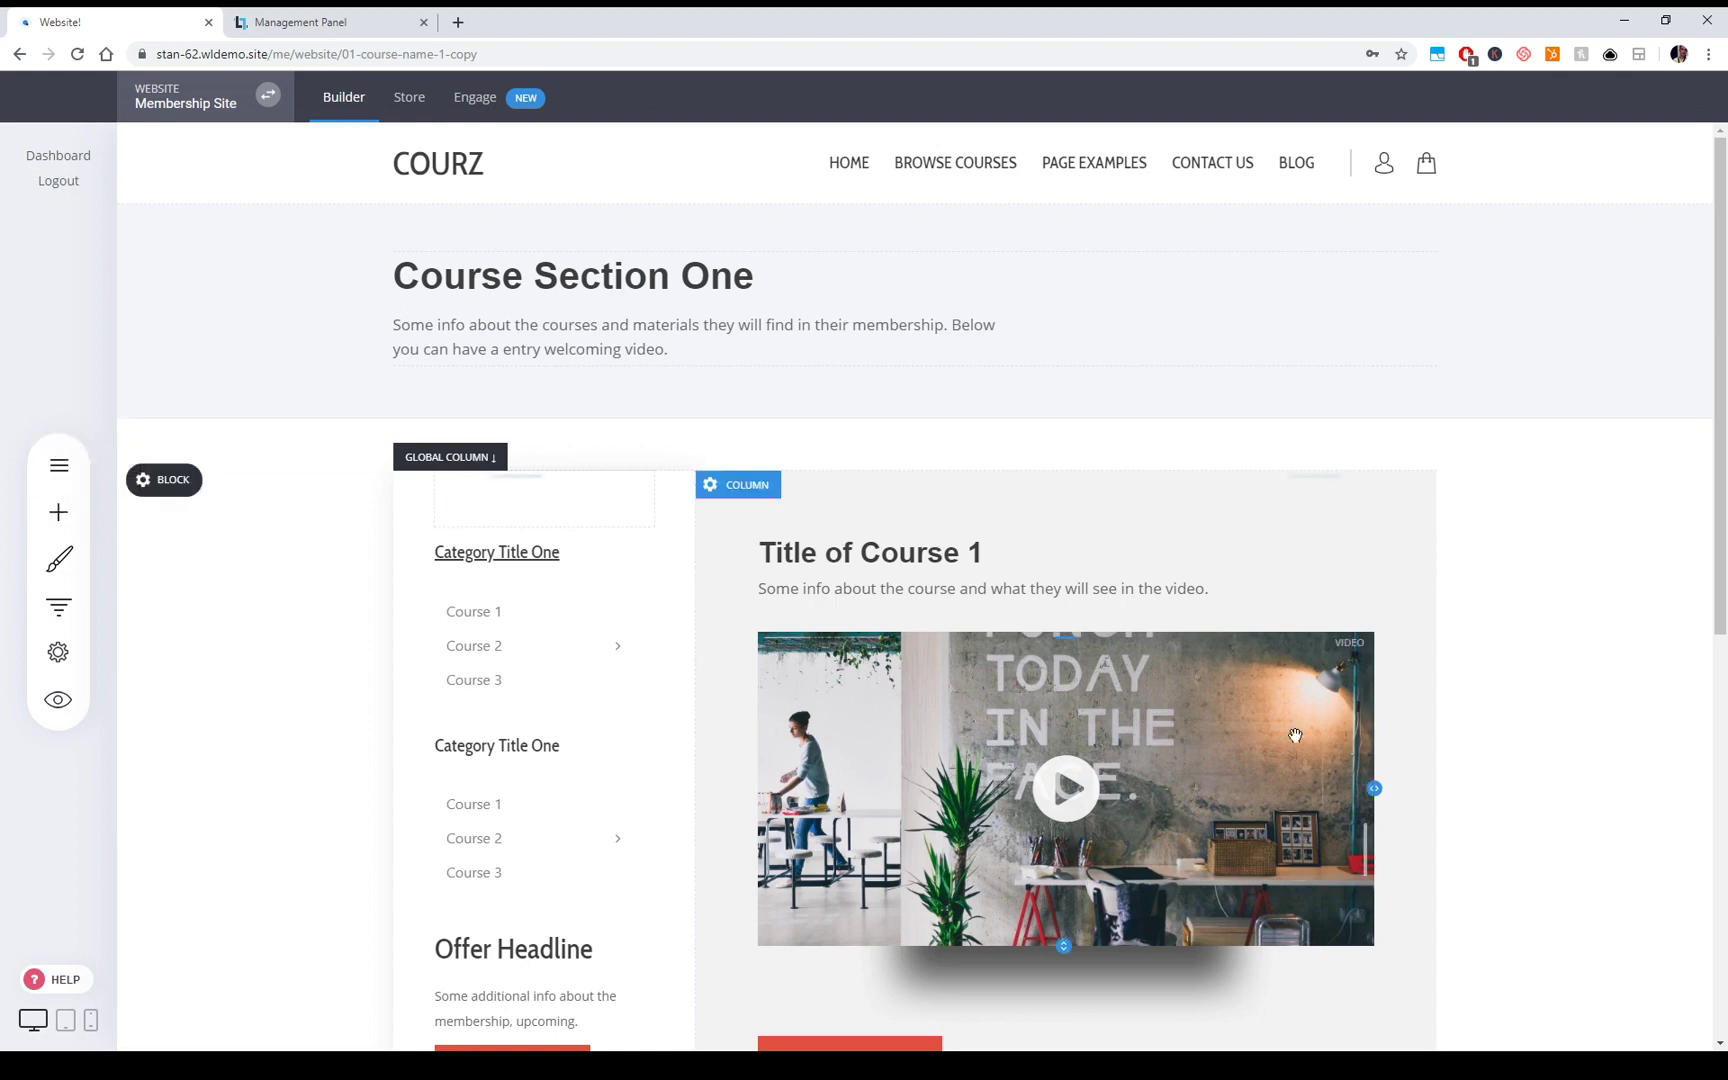
Change the heading above the duplicated page's video to "Title of Course 2"
left_click(998, 554)
double_click(983, 553)
type("3")
double_click(976, 553)
type("2")
left_click(1497, 636)
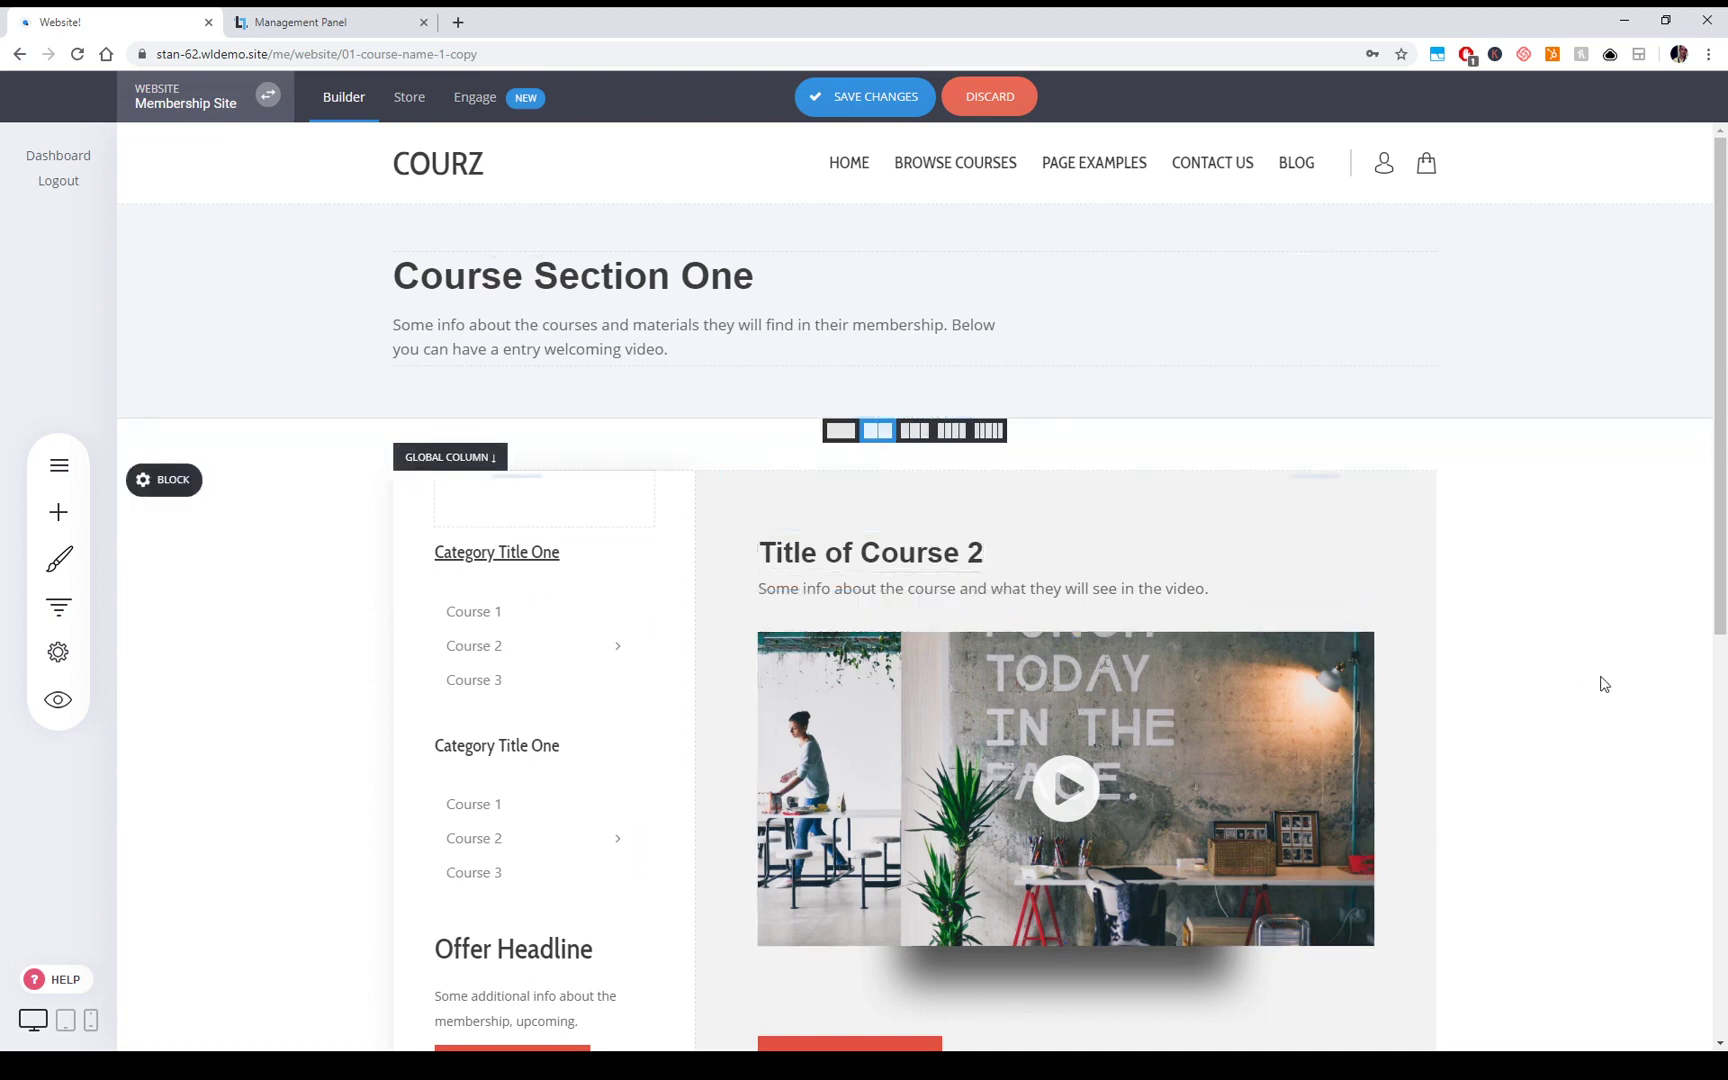
Inspect the course video's source URL in its video settings and close them without changing anything
left_click(808, 608)
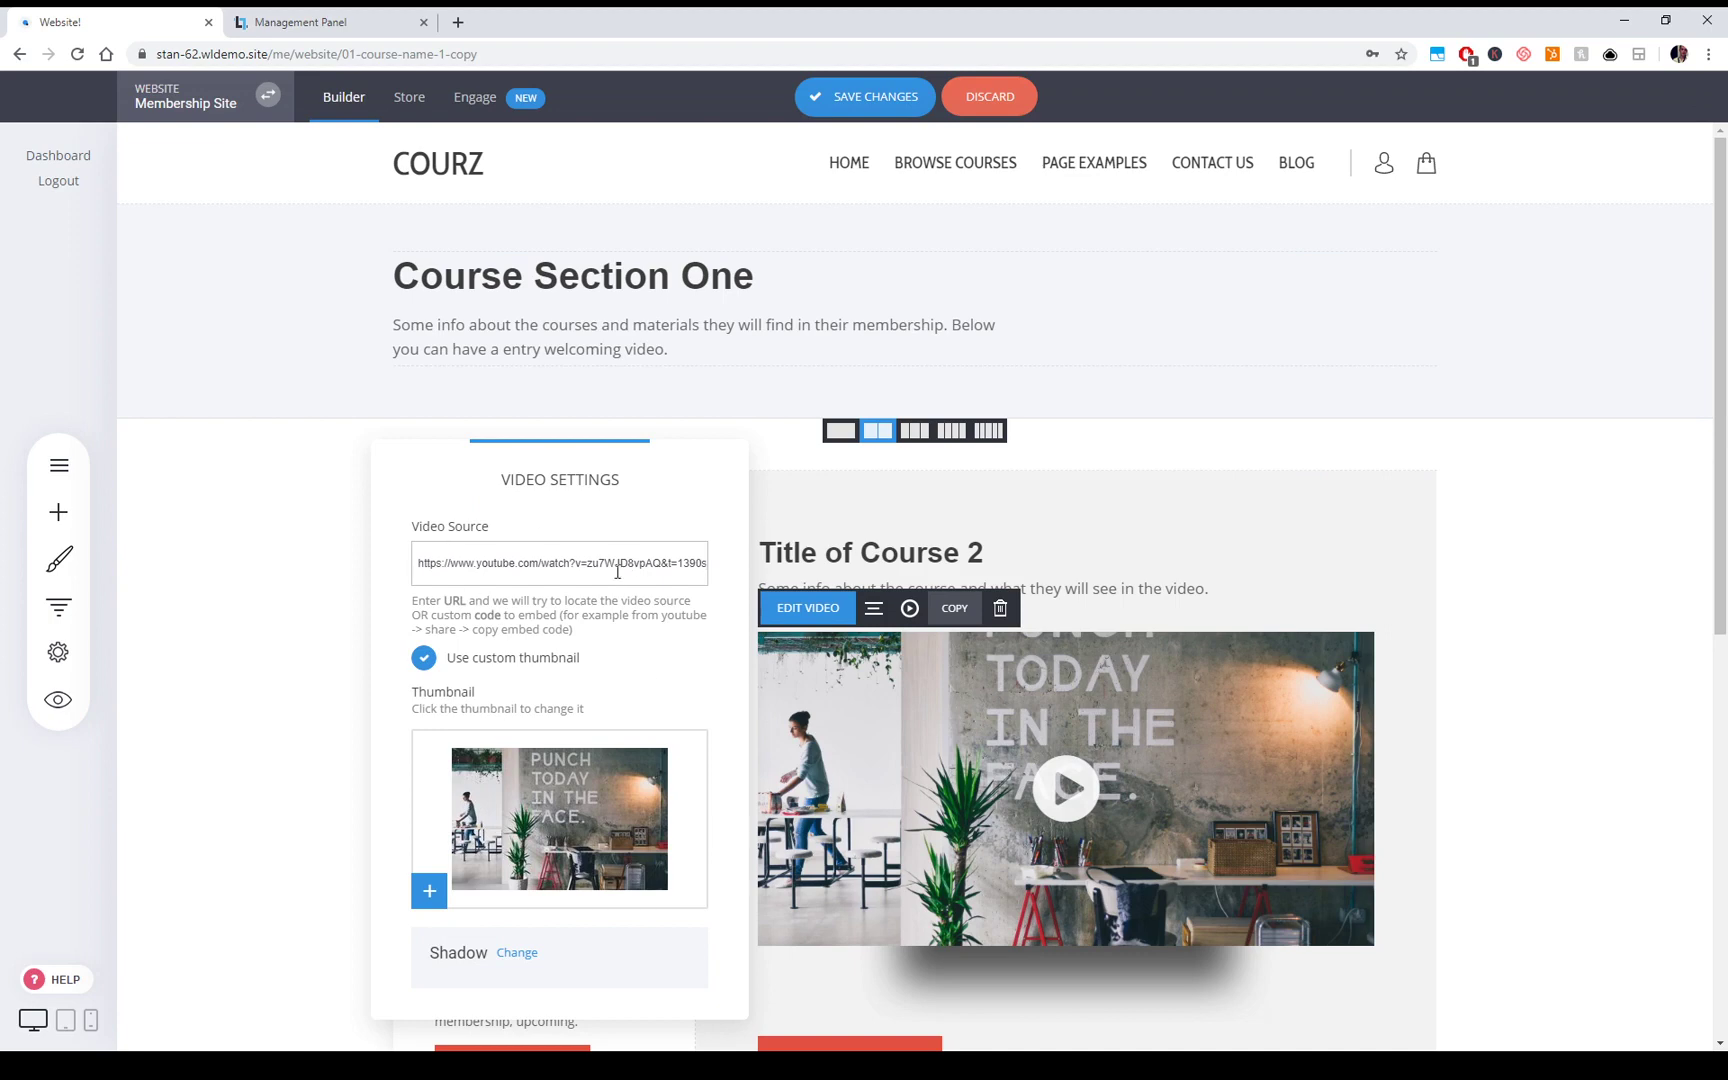
left_click_drag(595, 571, 364, 567)
left_click(560, 578)
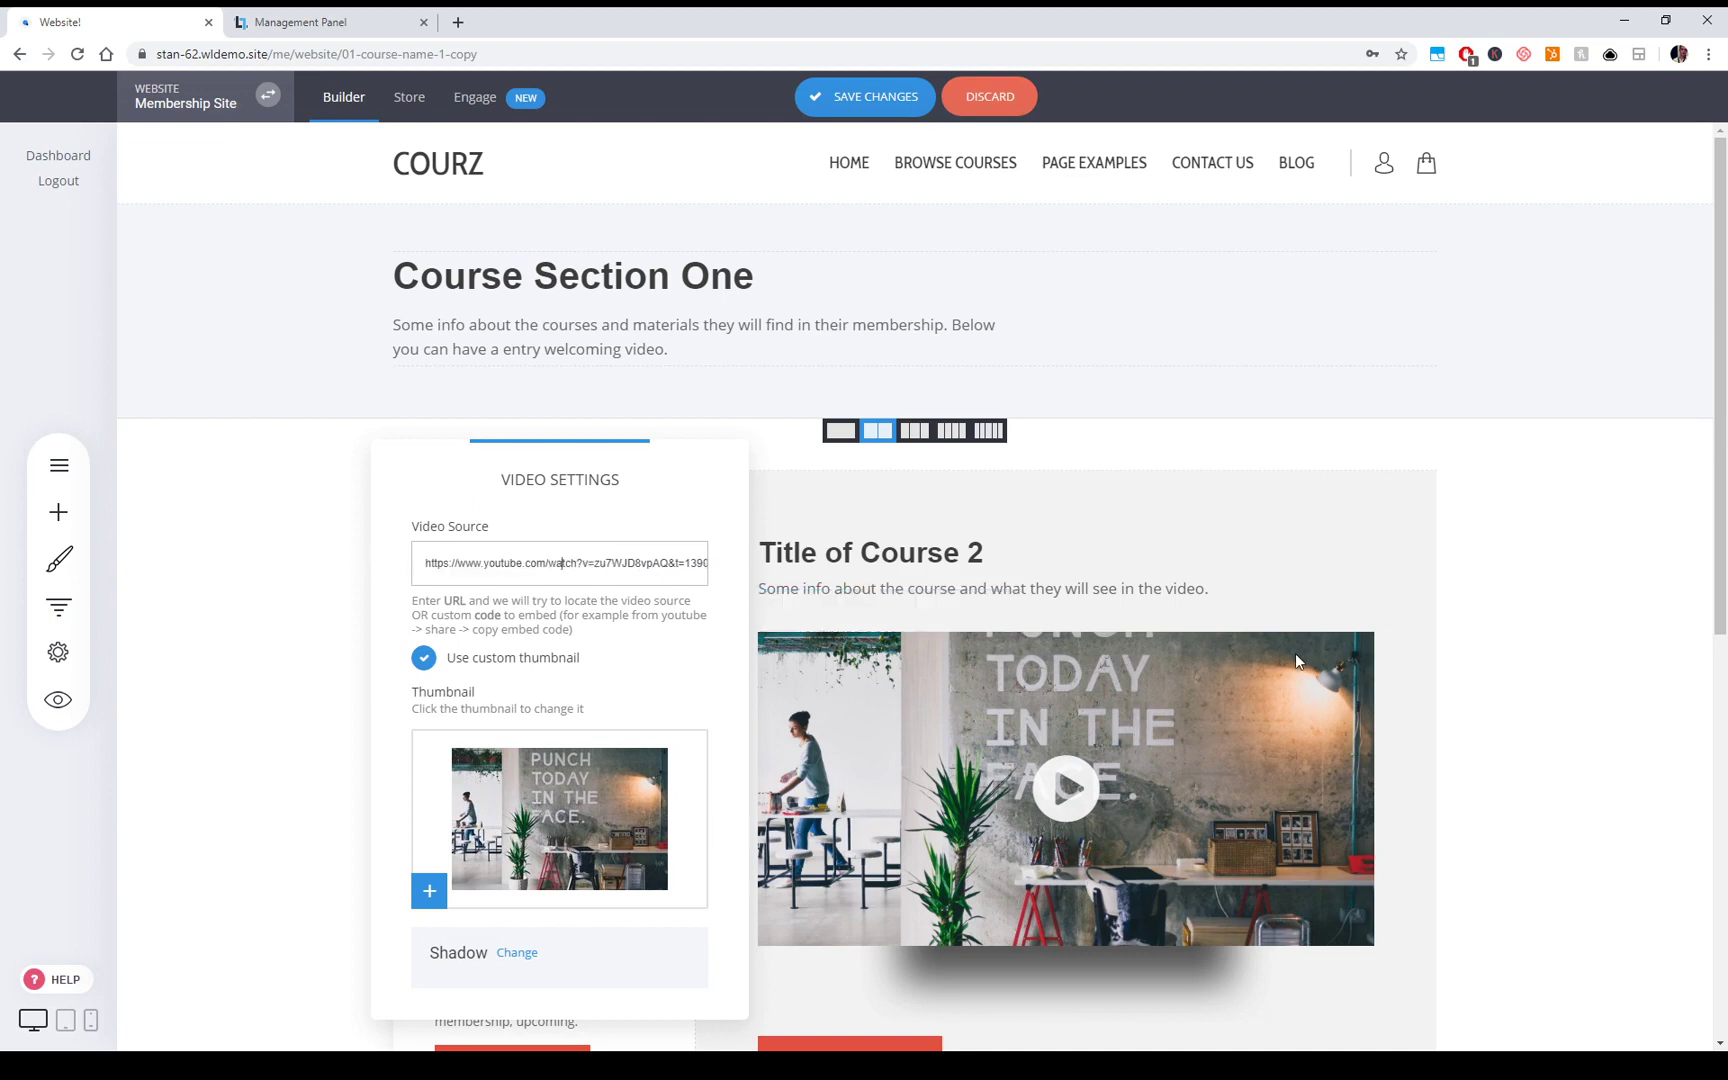
left_click(1493, 690)
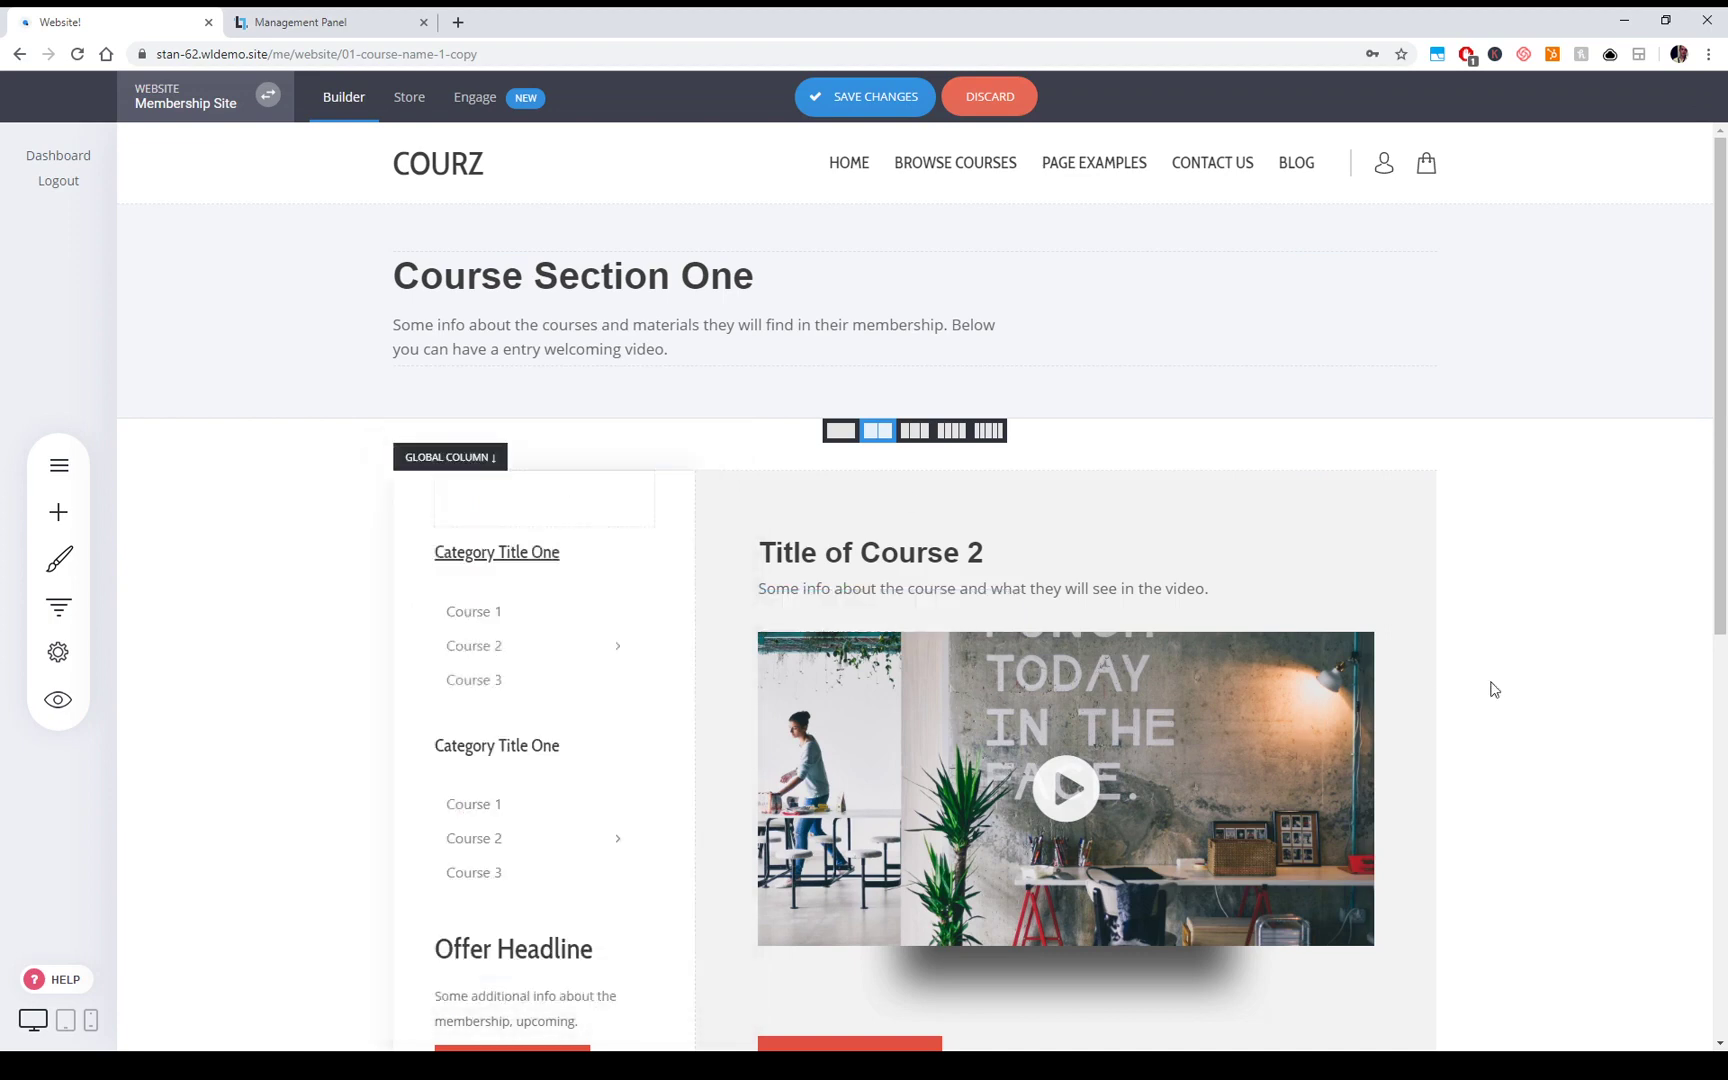
Review the available widgets, then examine the duplicated page's navigation column and content down to the footer
left_click(60, 513)
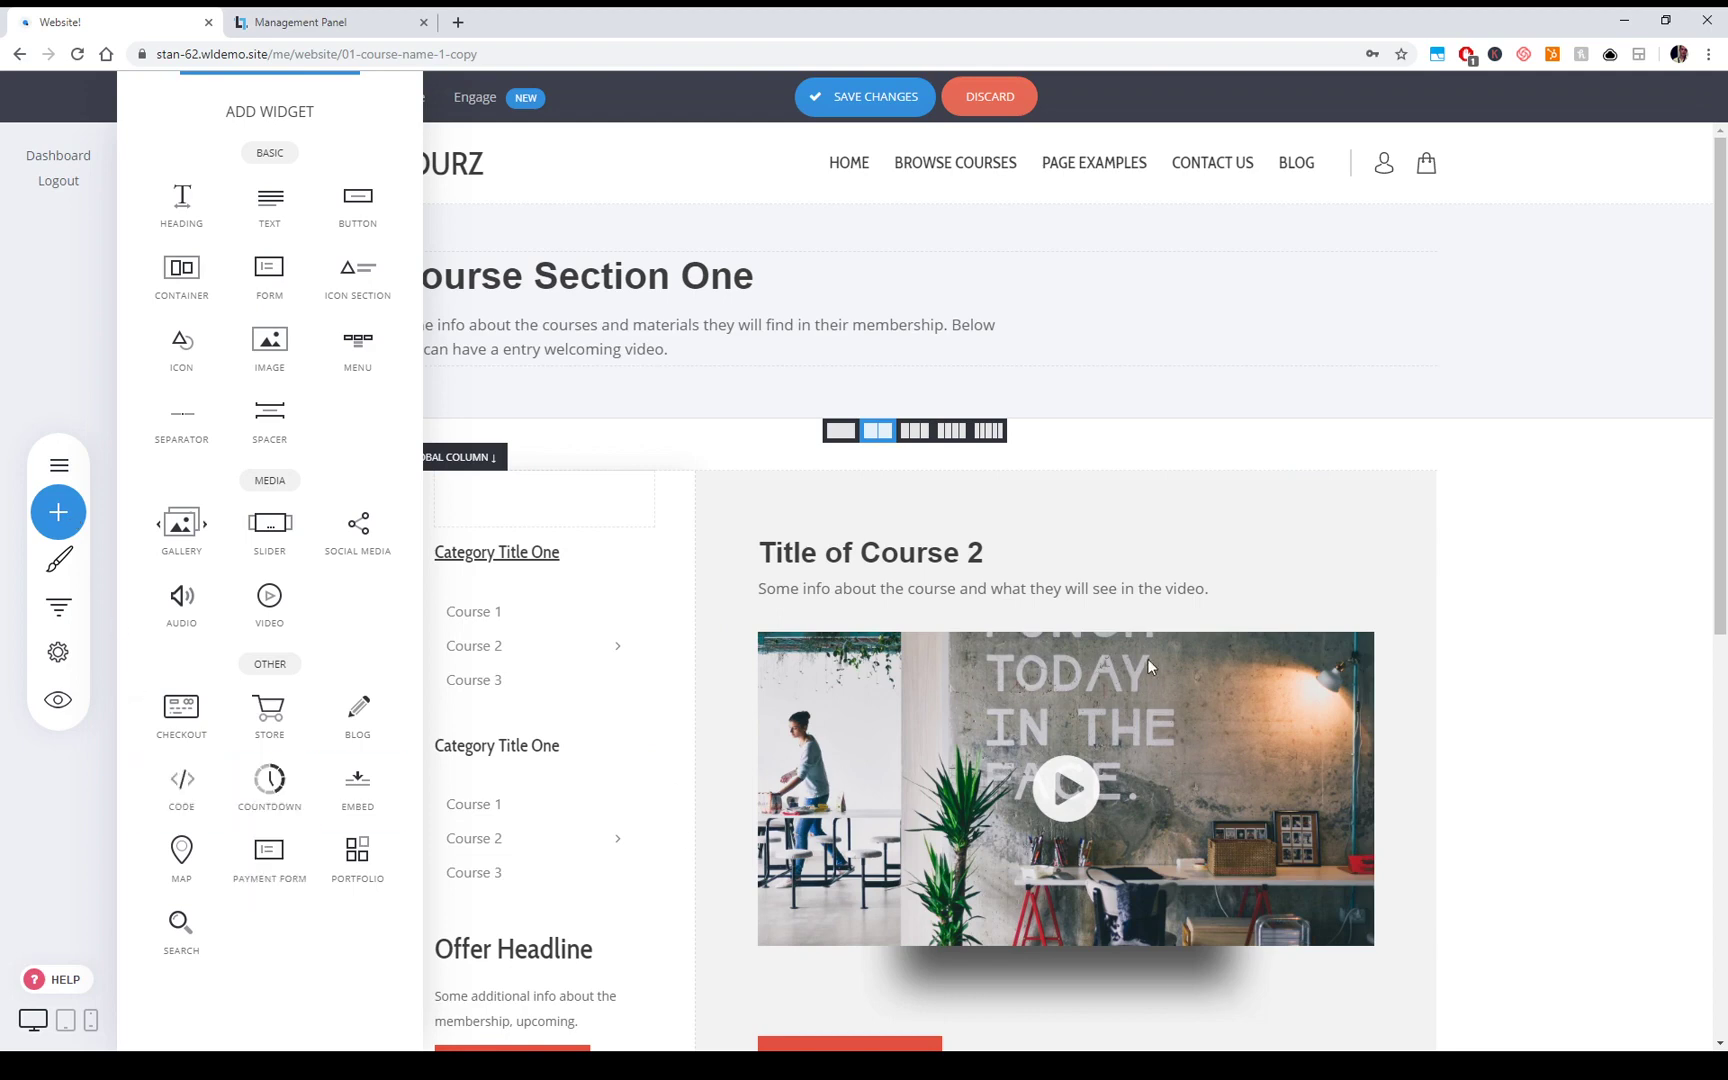
left_click(1598, 634)
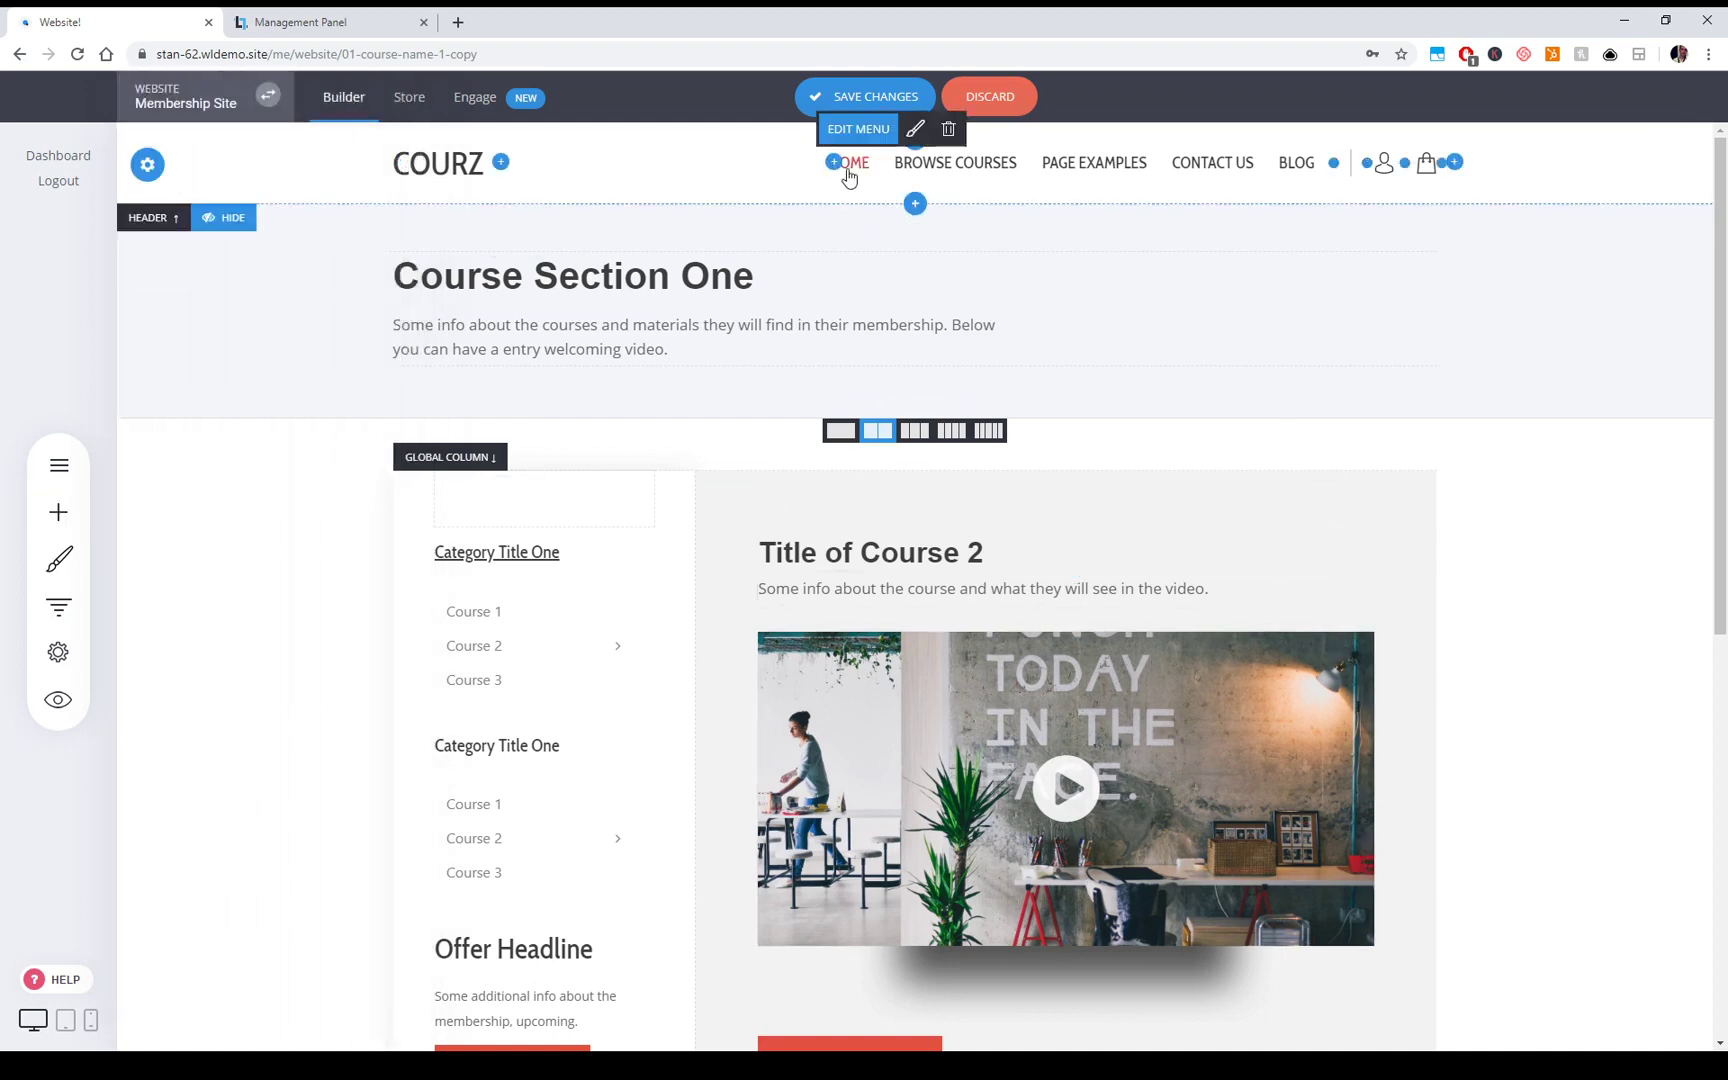
scroll(1523, 567, "down", 4)
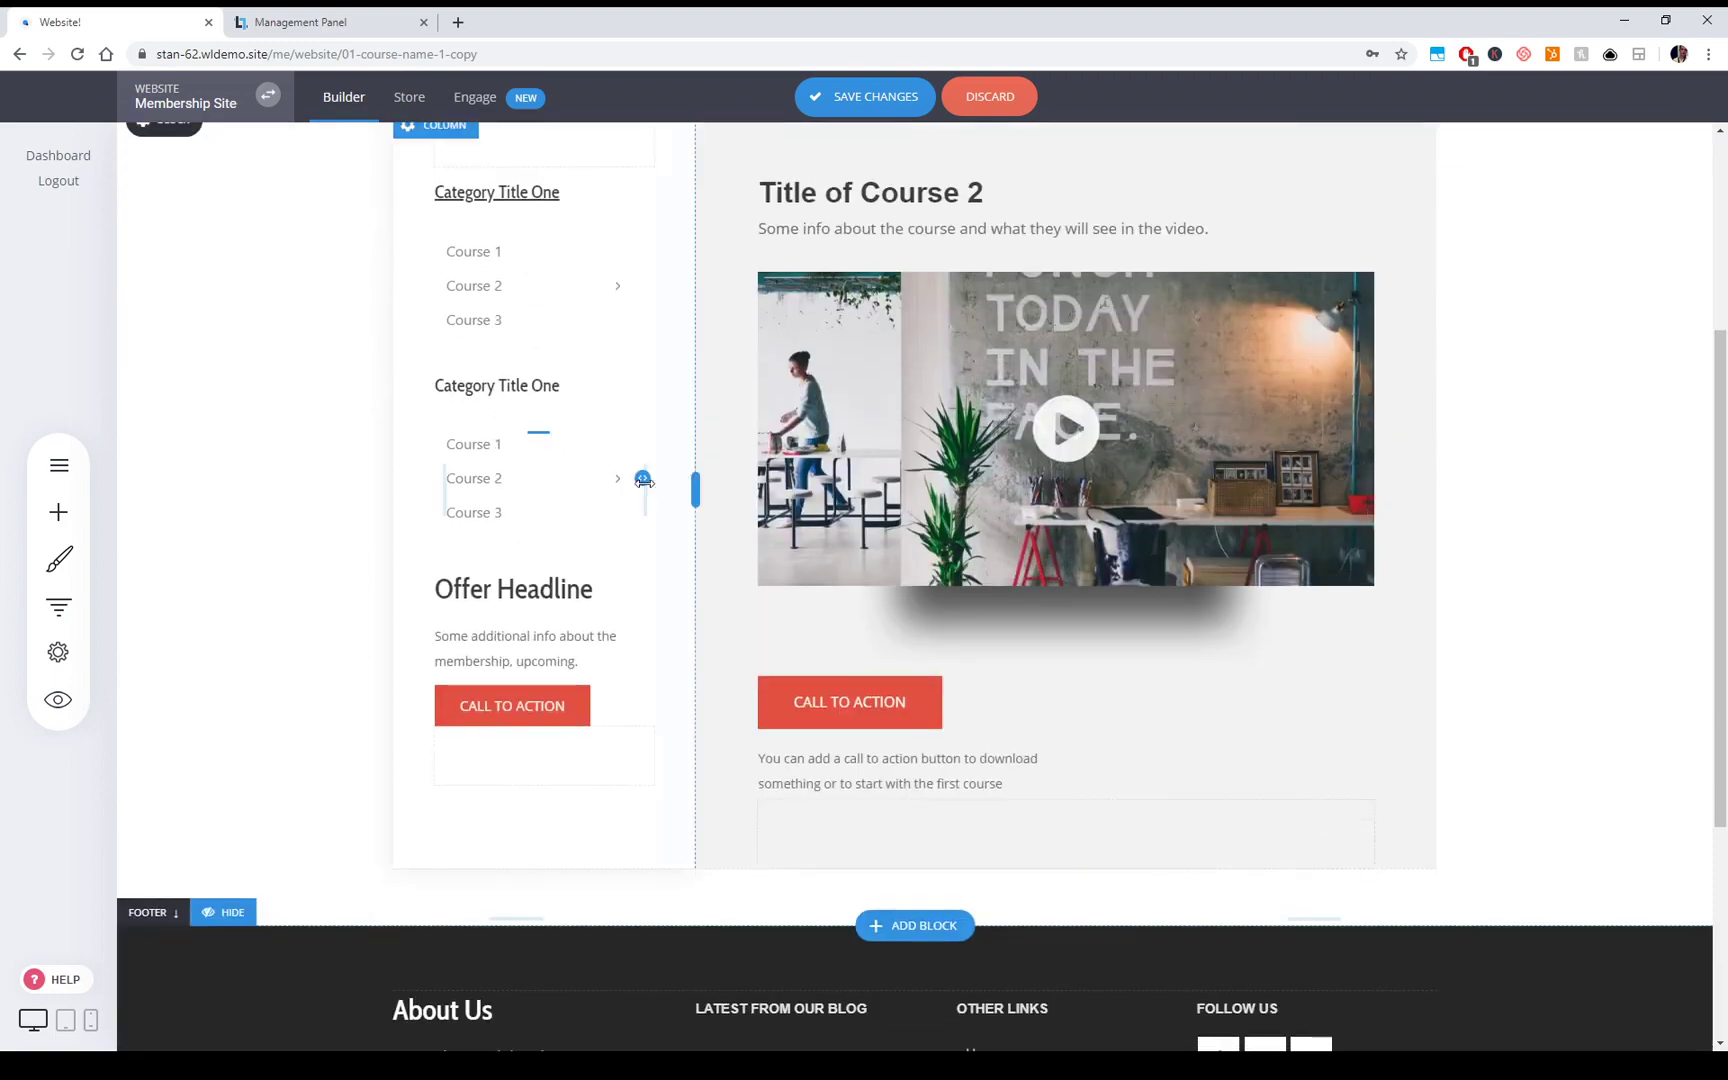
scroll(1268, 519, "up", 4)
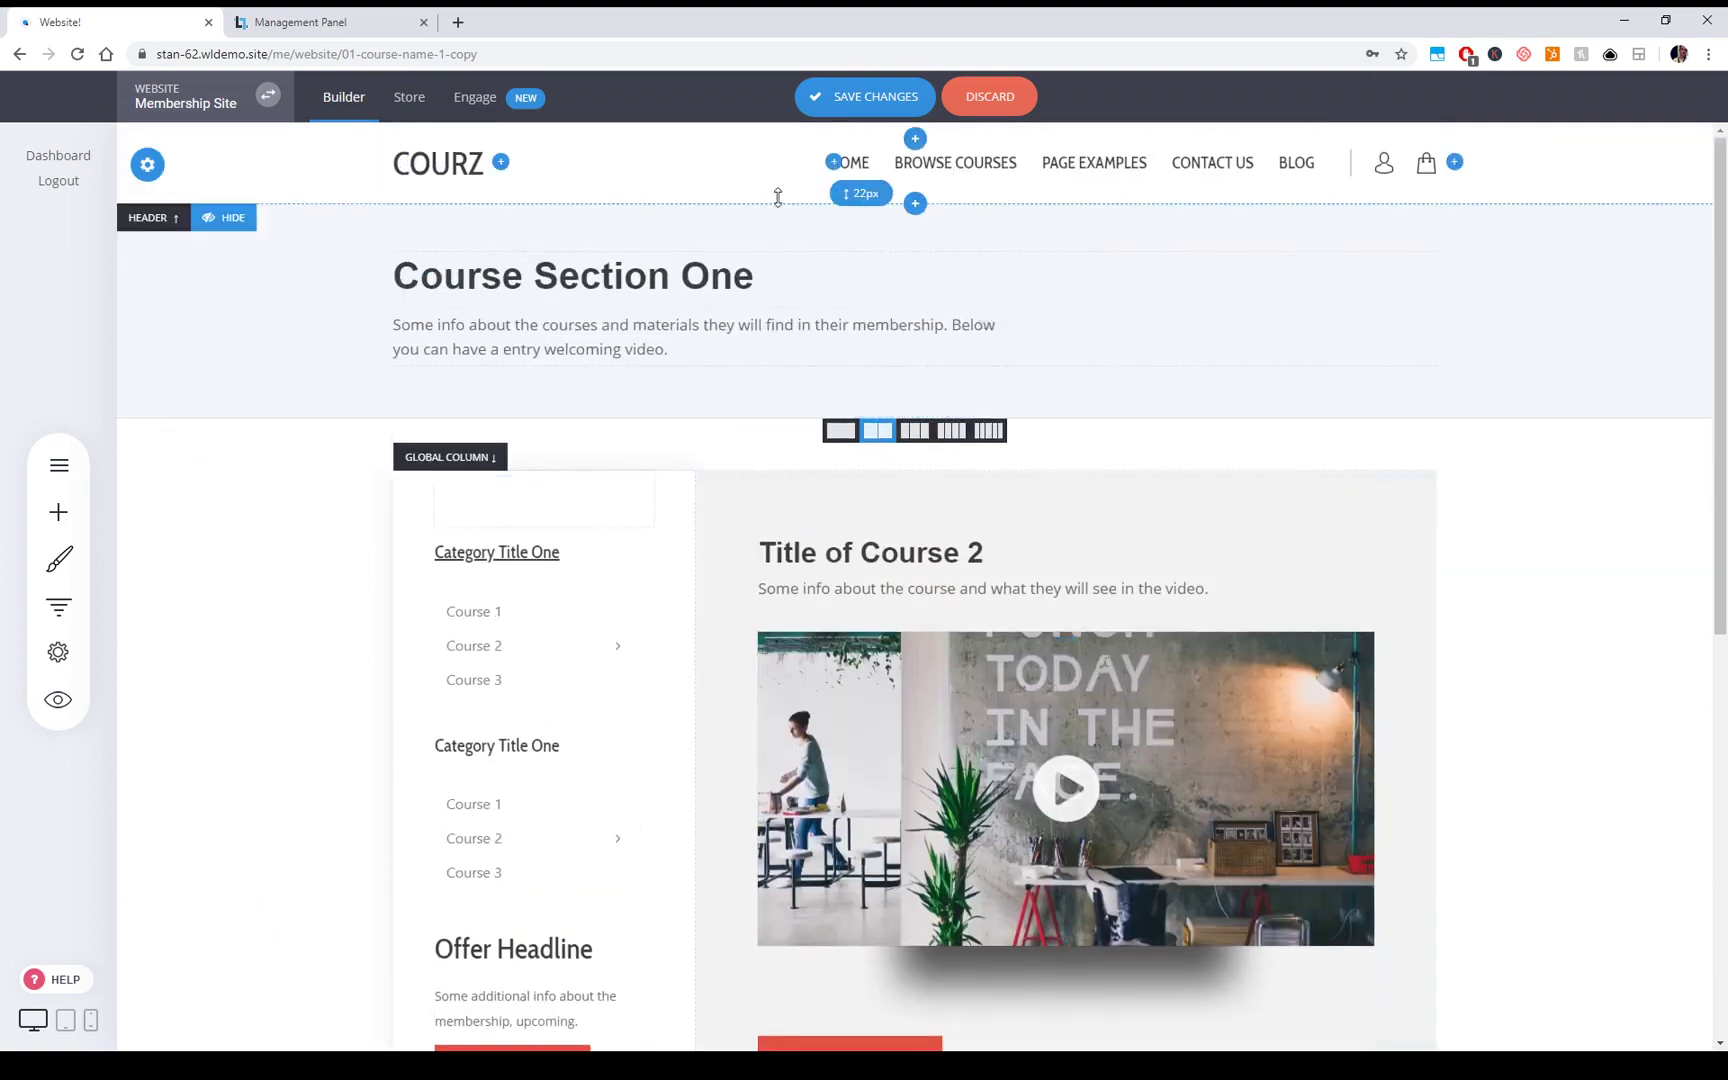
Narrow the global navigation column beside the course video slightly and save the duplicated page
mouse_move(694, 694)
left_mouse_down()
mouse_move(841, 703)
mouse_move(594, 687)
mouse_move(698, 687)
mouse_move(675, 690)
left_mouse_up()
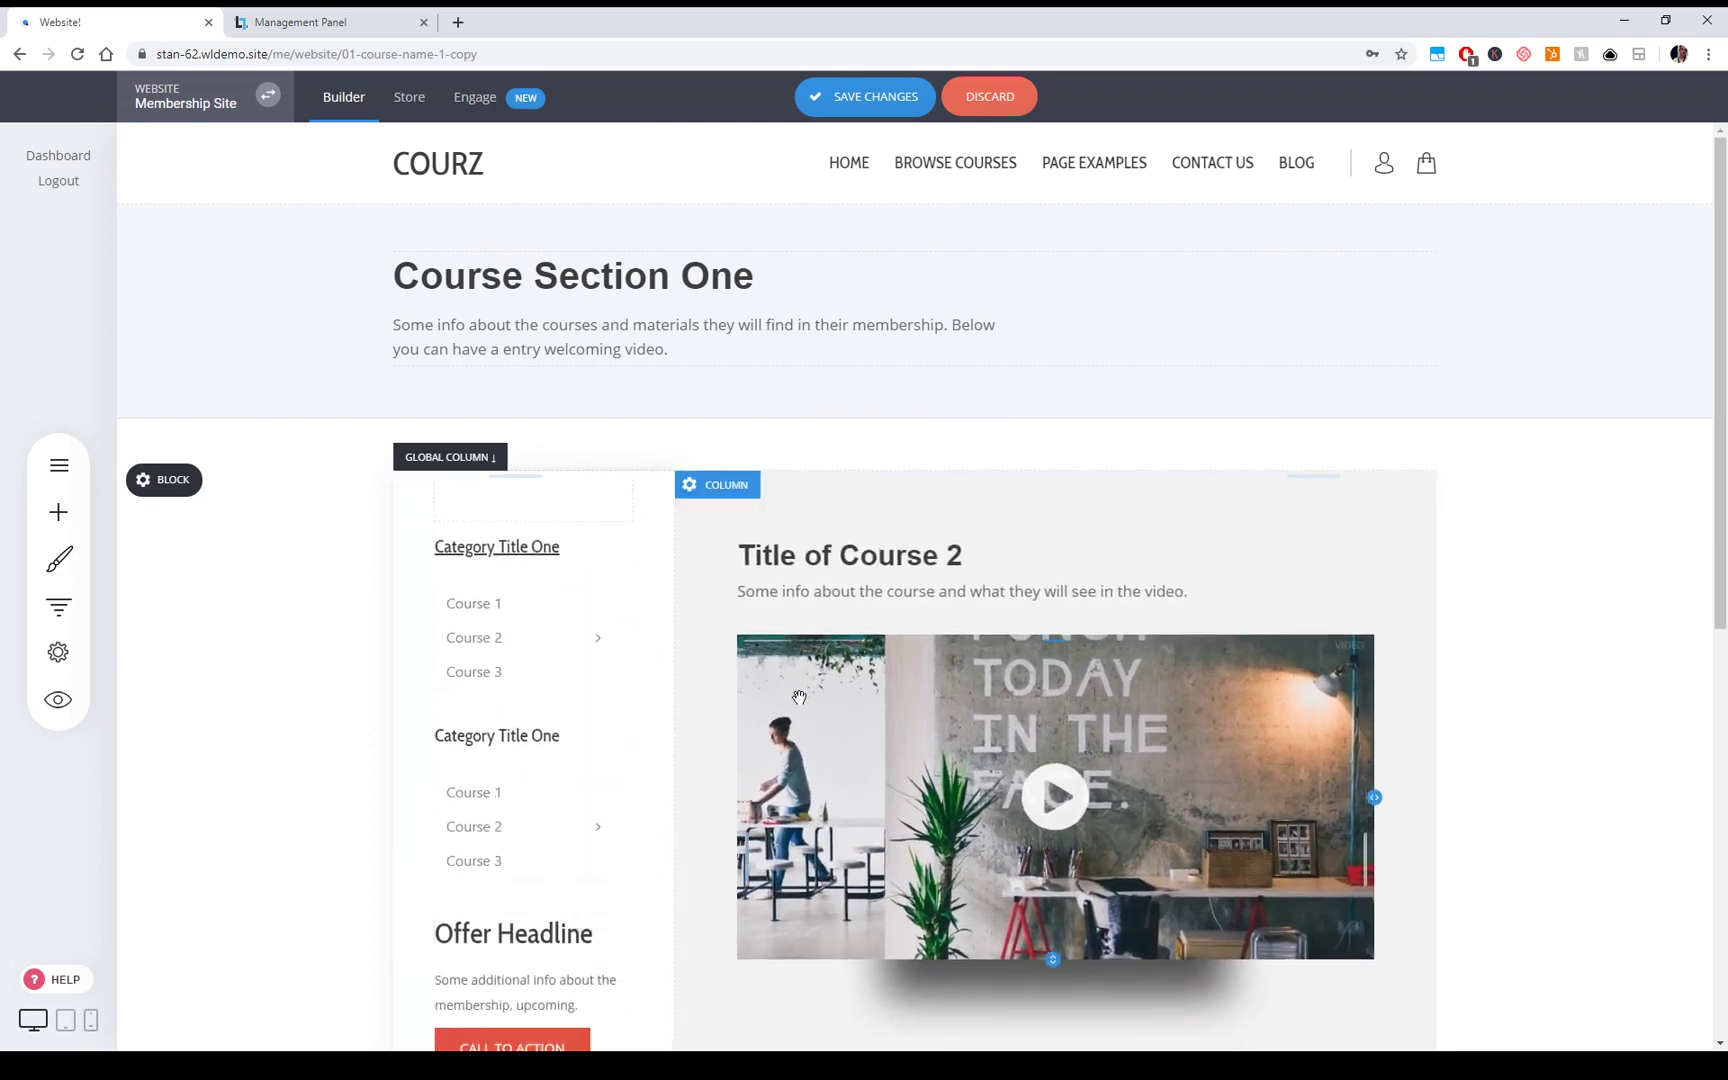
left_click(838, 97)
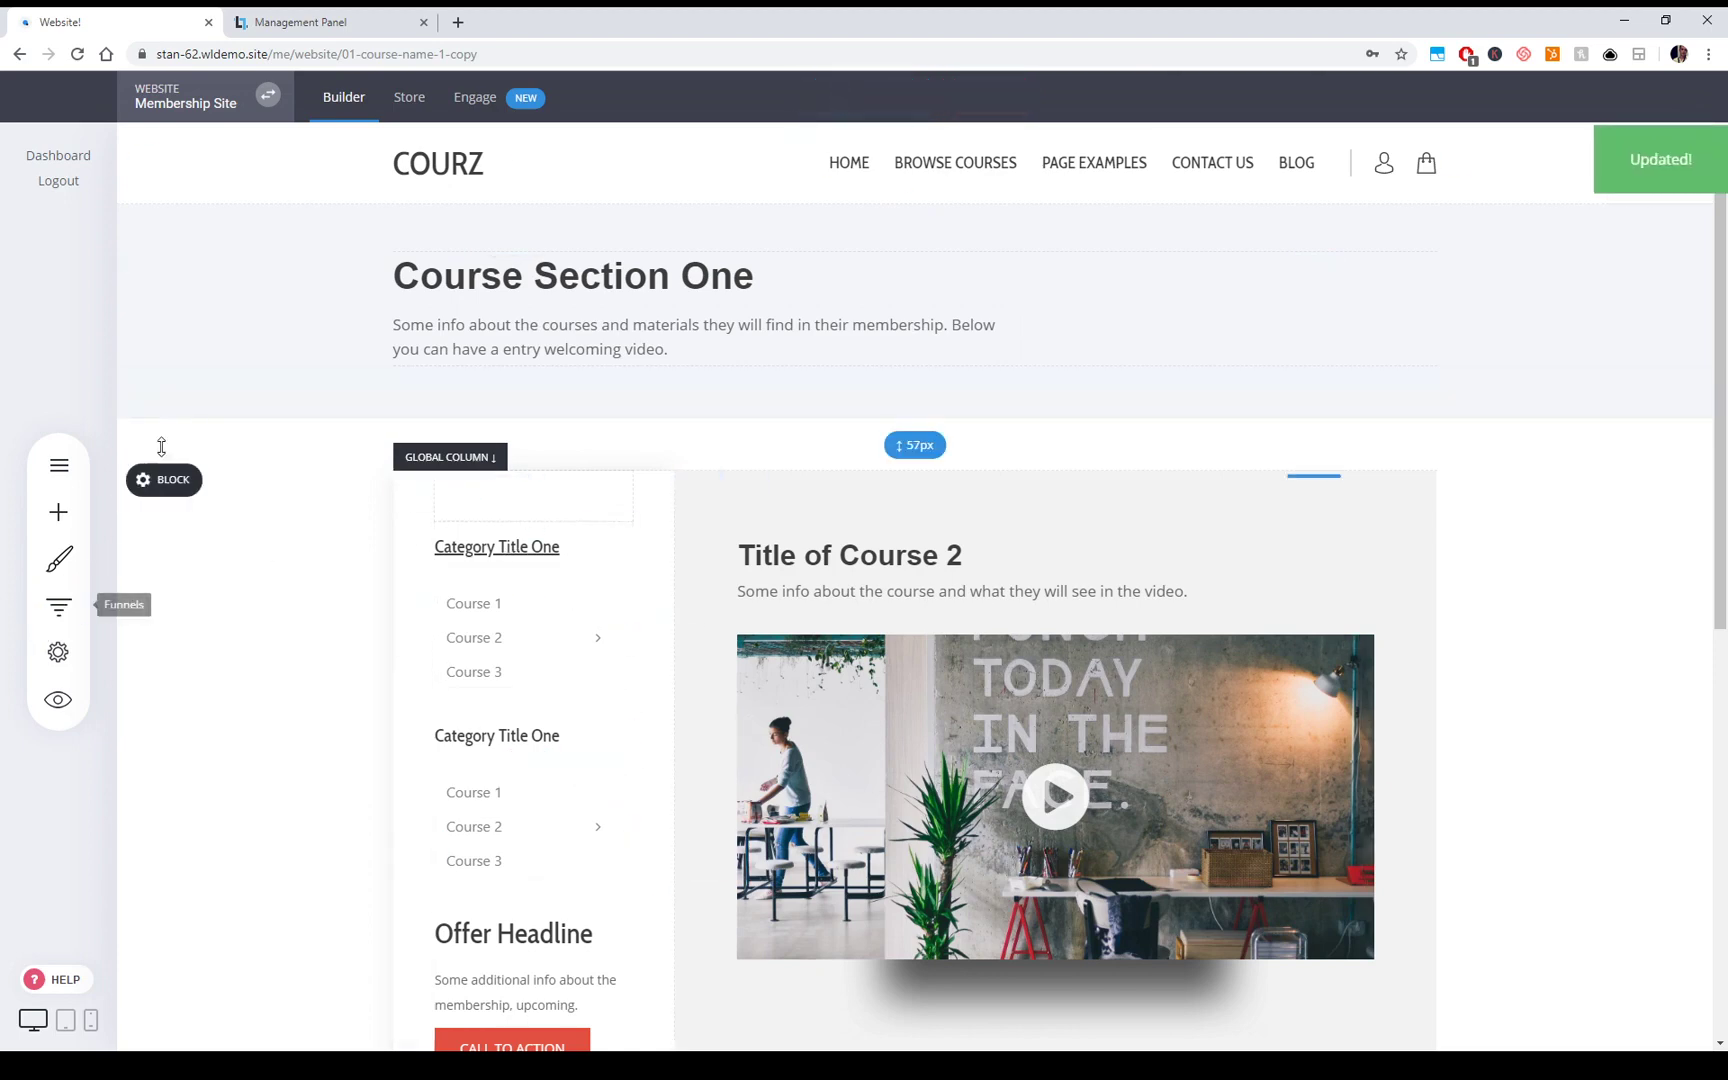
left_click(67, 474)
left_click(688, 626)
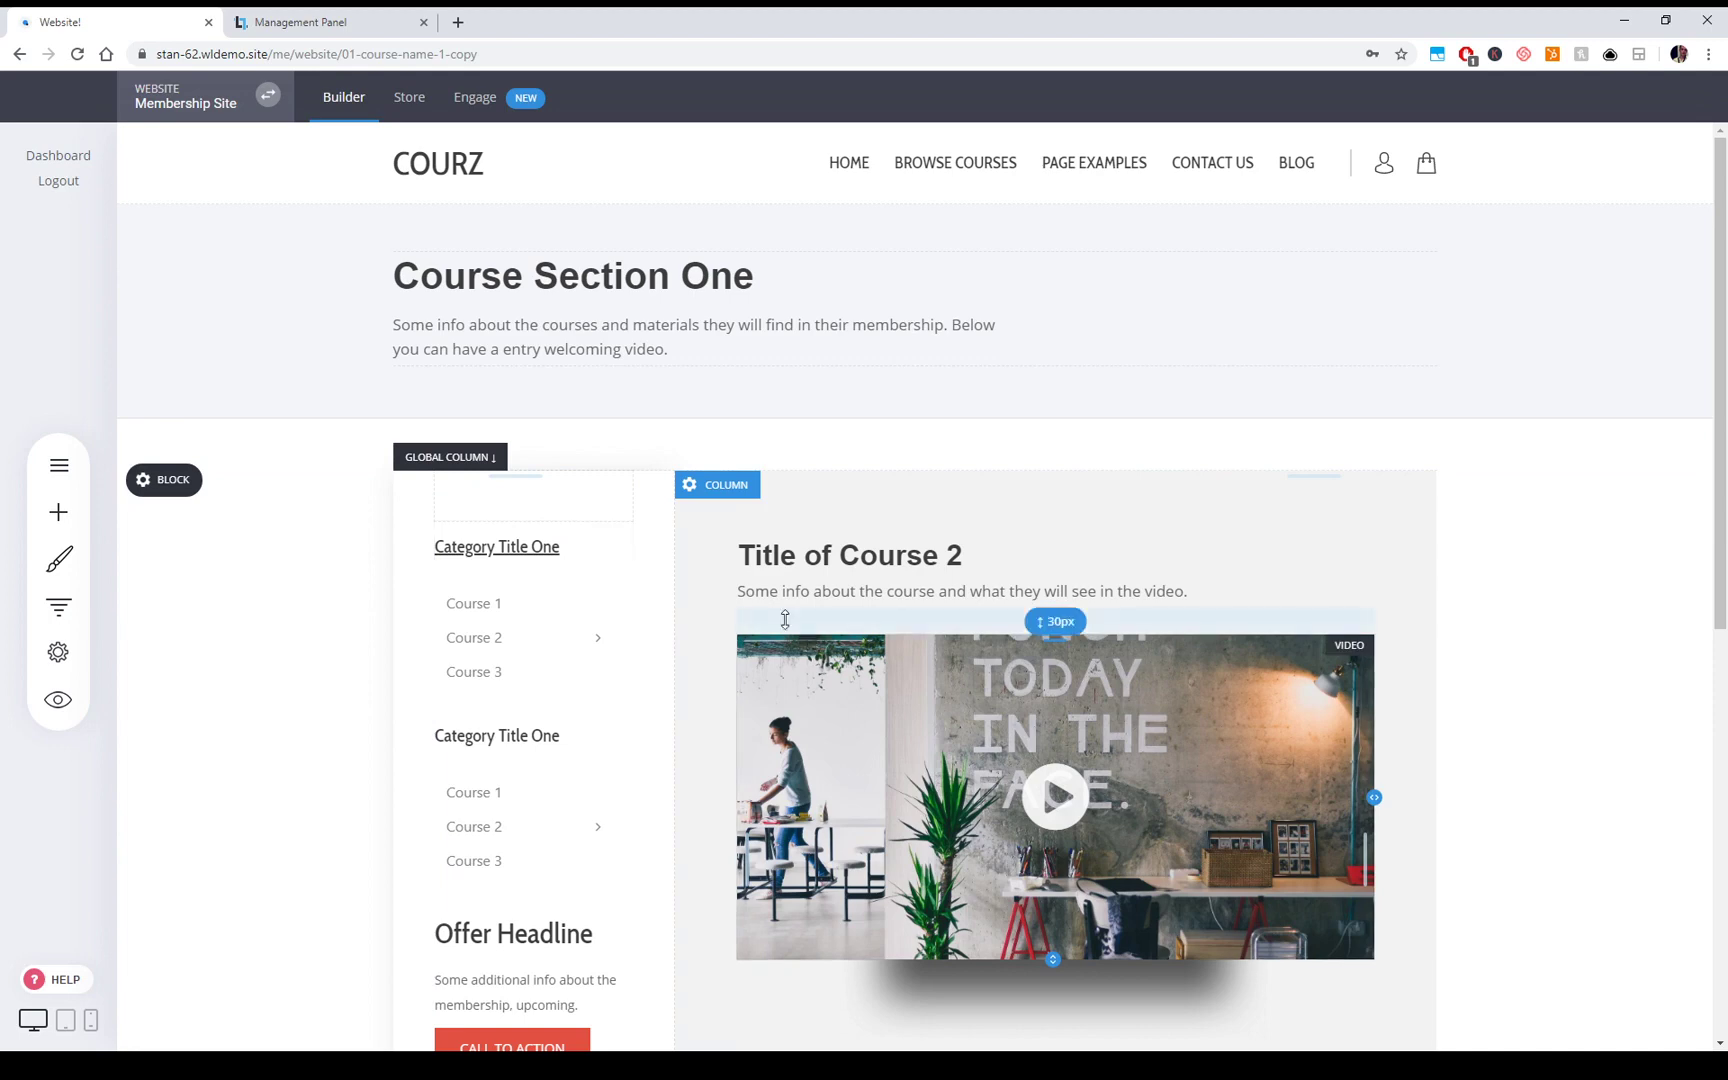
Switch the navigation column's global setting off and on again, with Course 1 Nav as its content
left_click(445, 490)
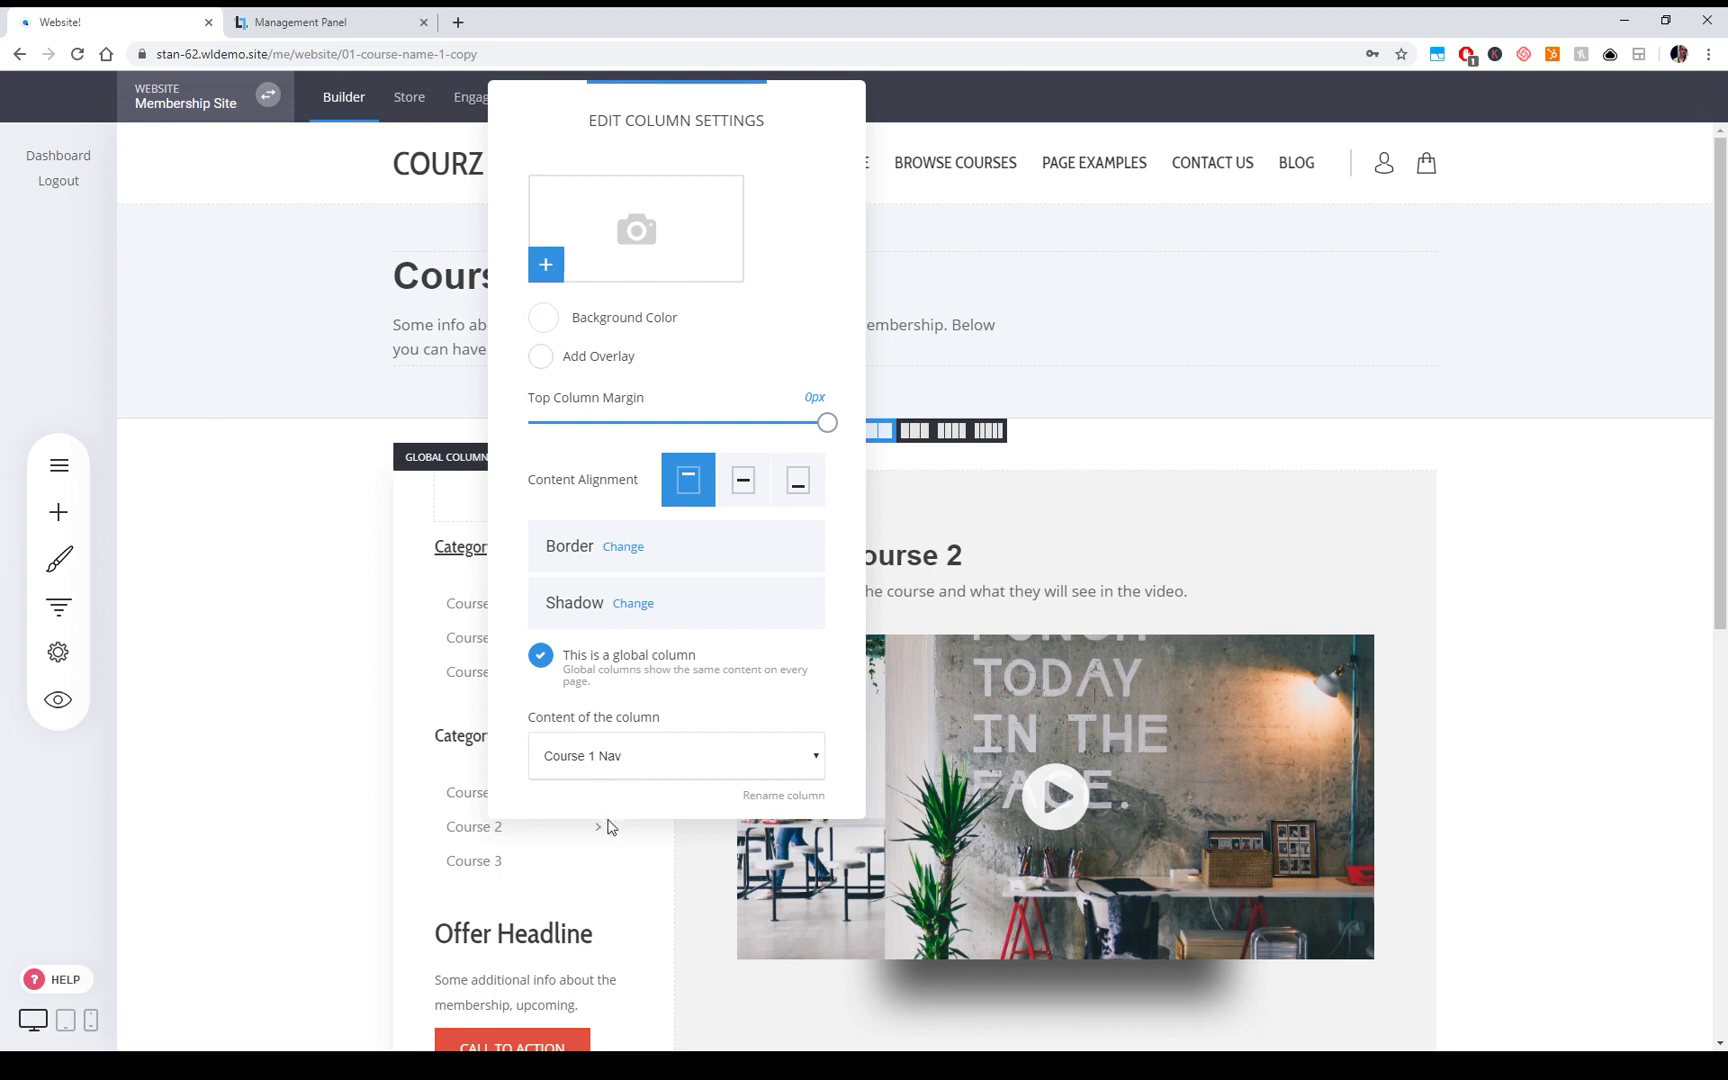
left_click(593, 679)
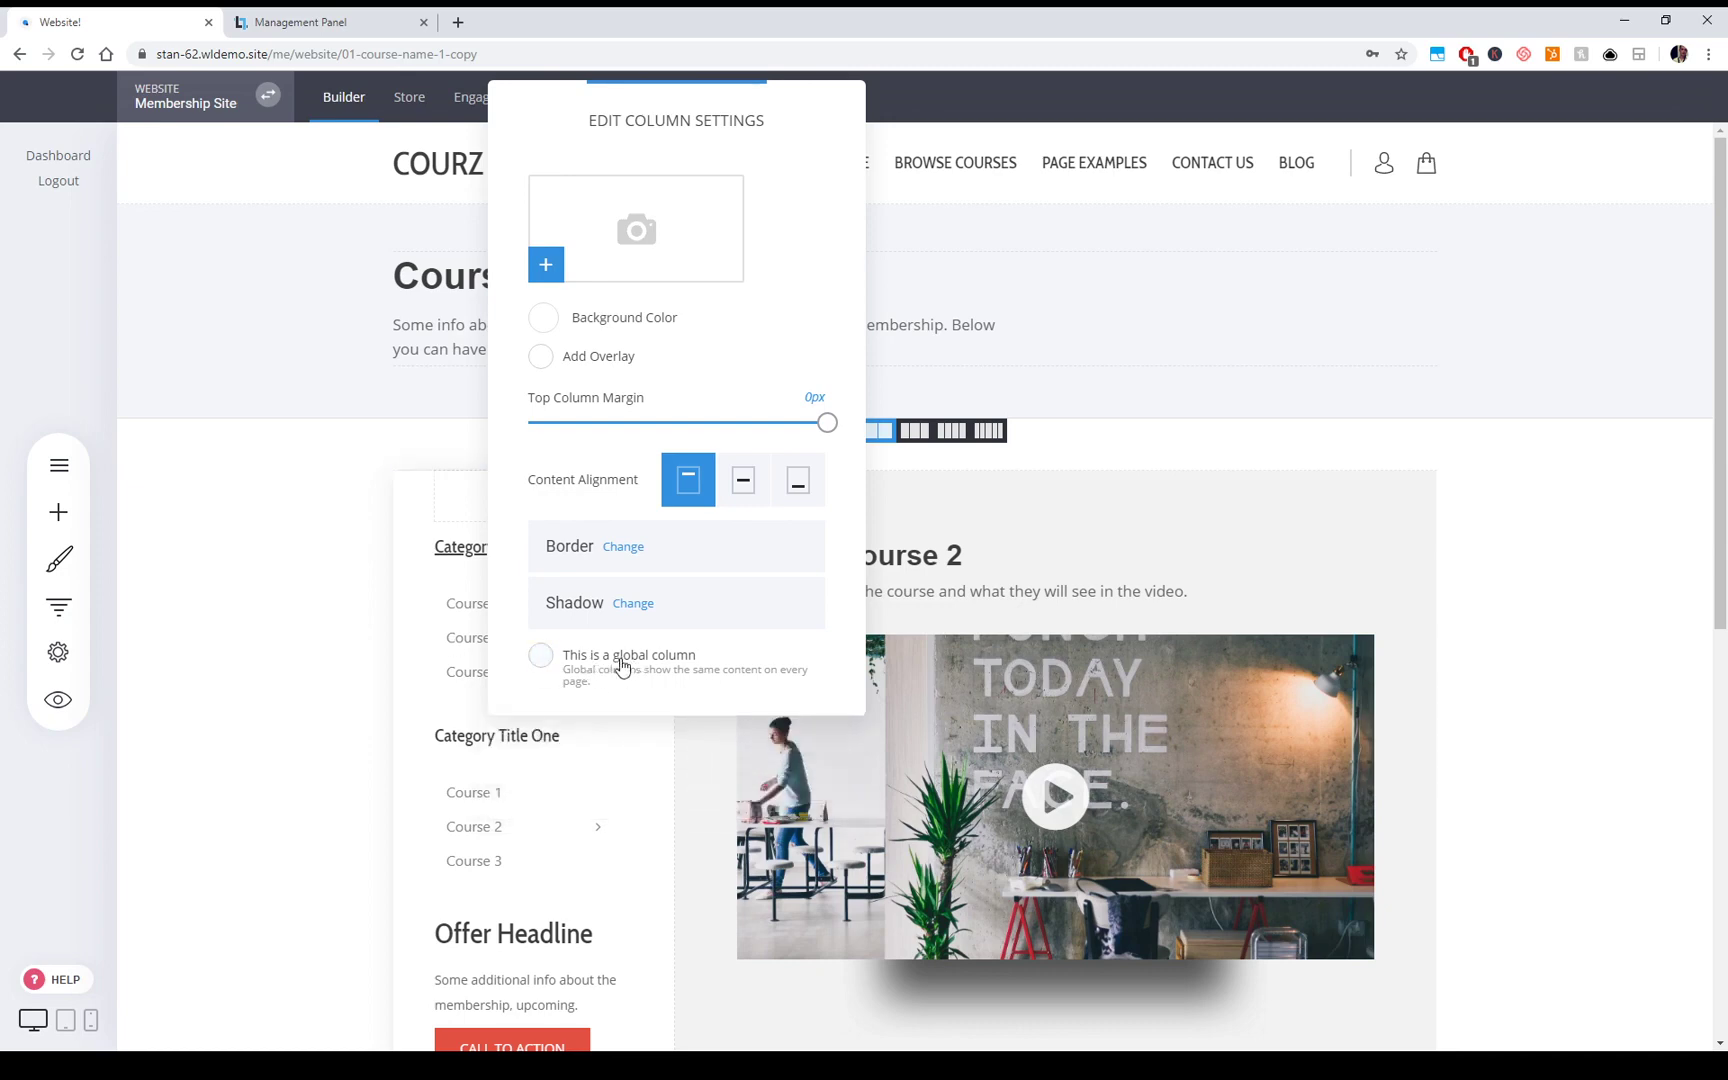
left_click(621, 667)
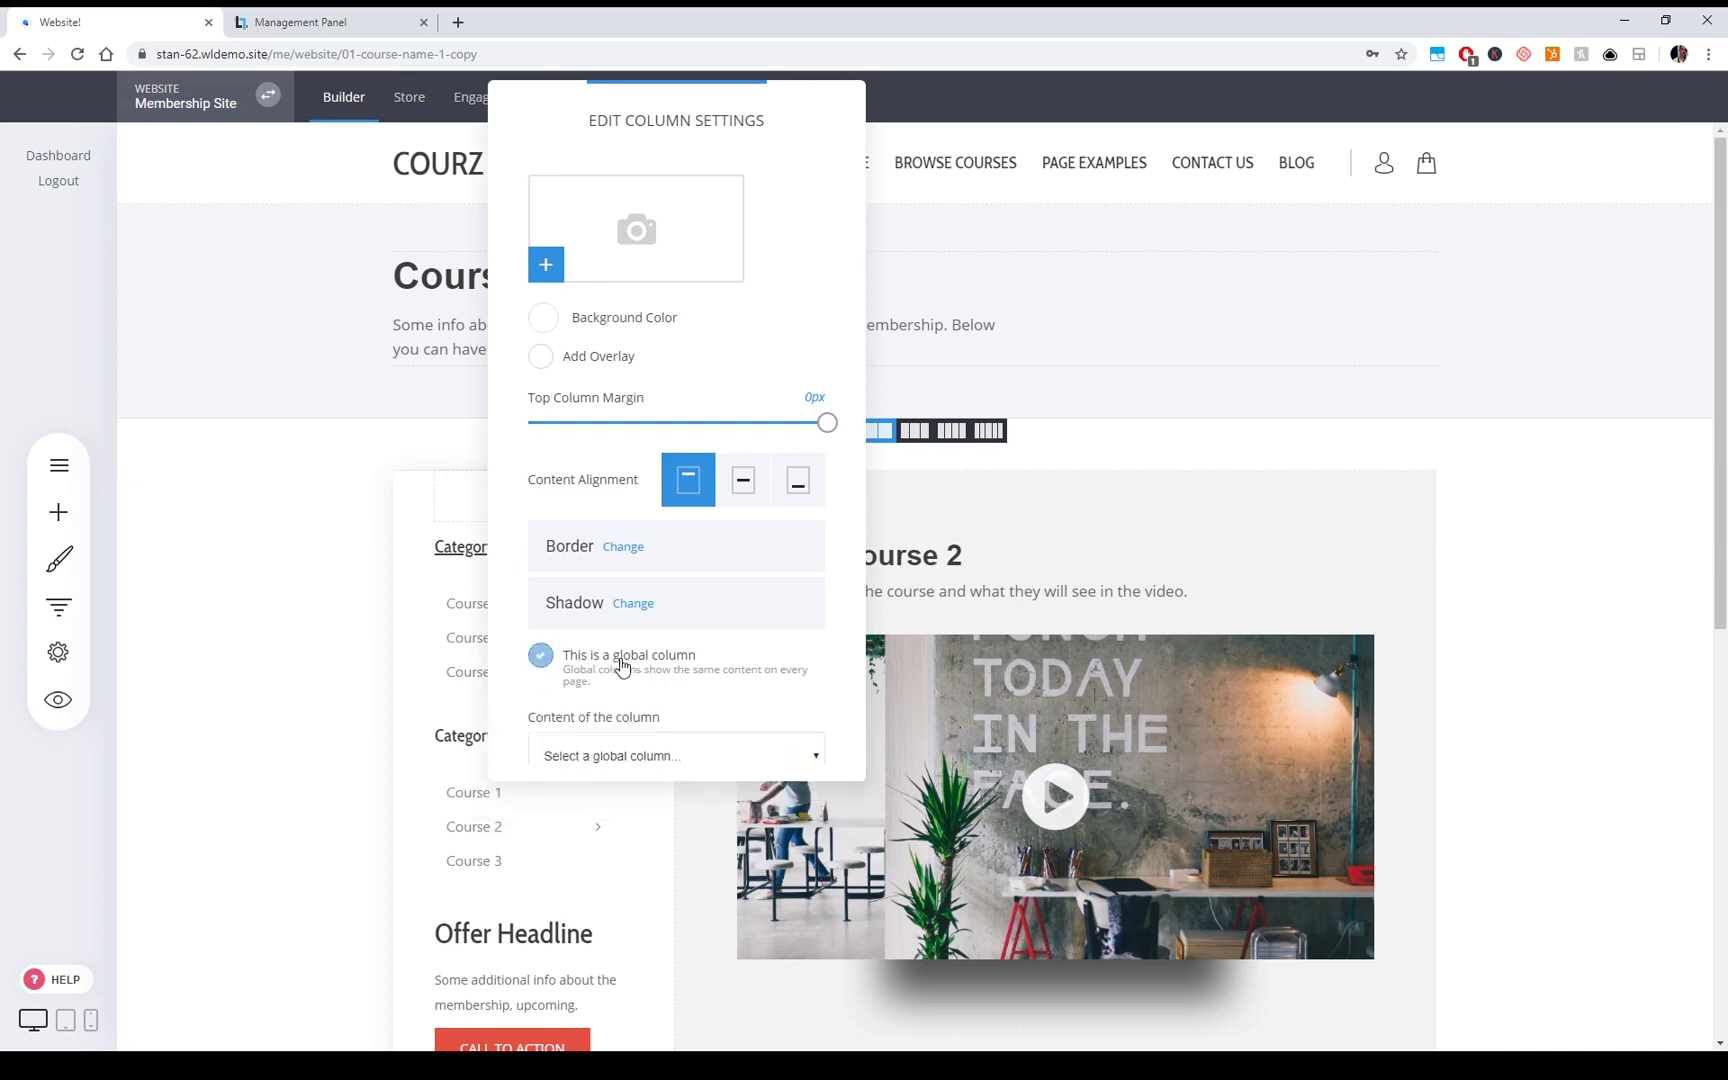
left_click(580, 830)
left_click(924, 545)
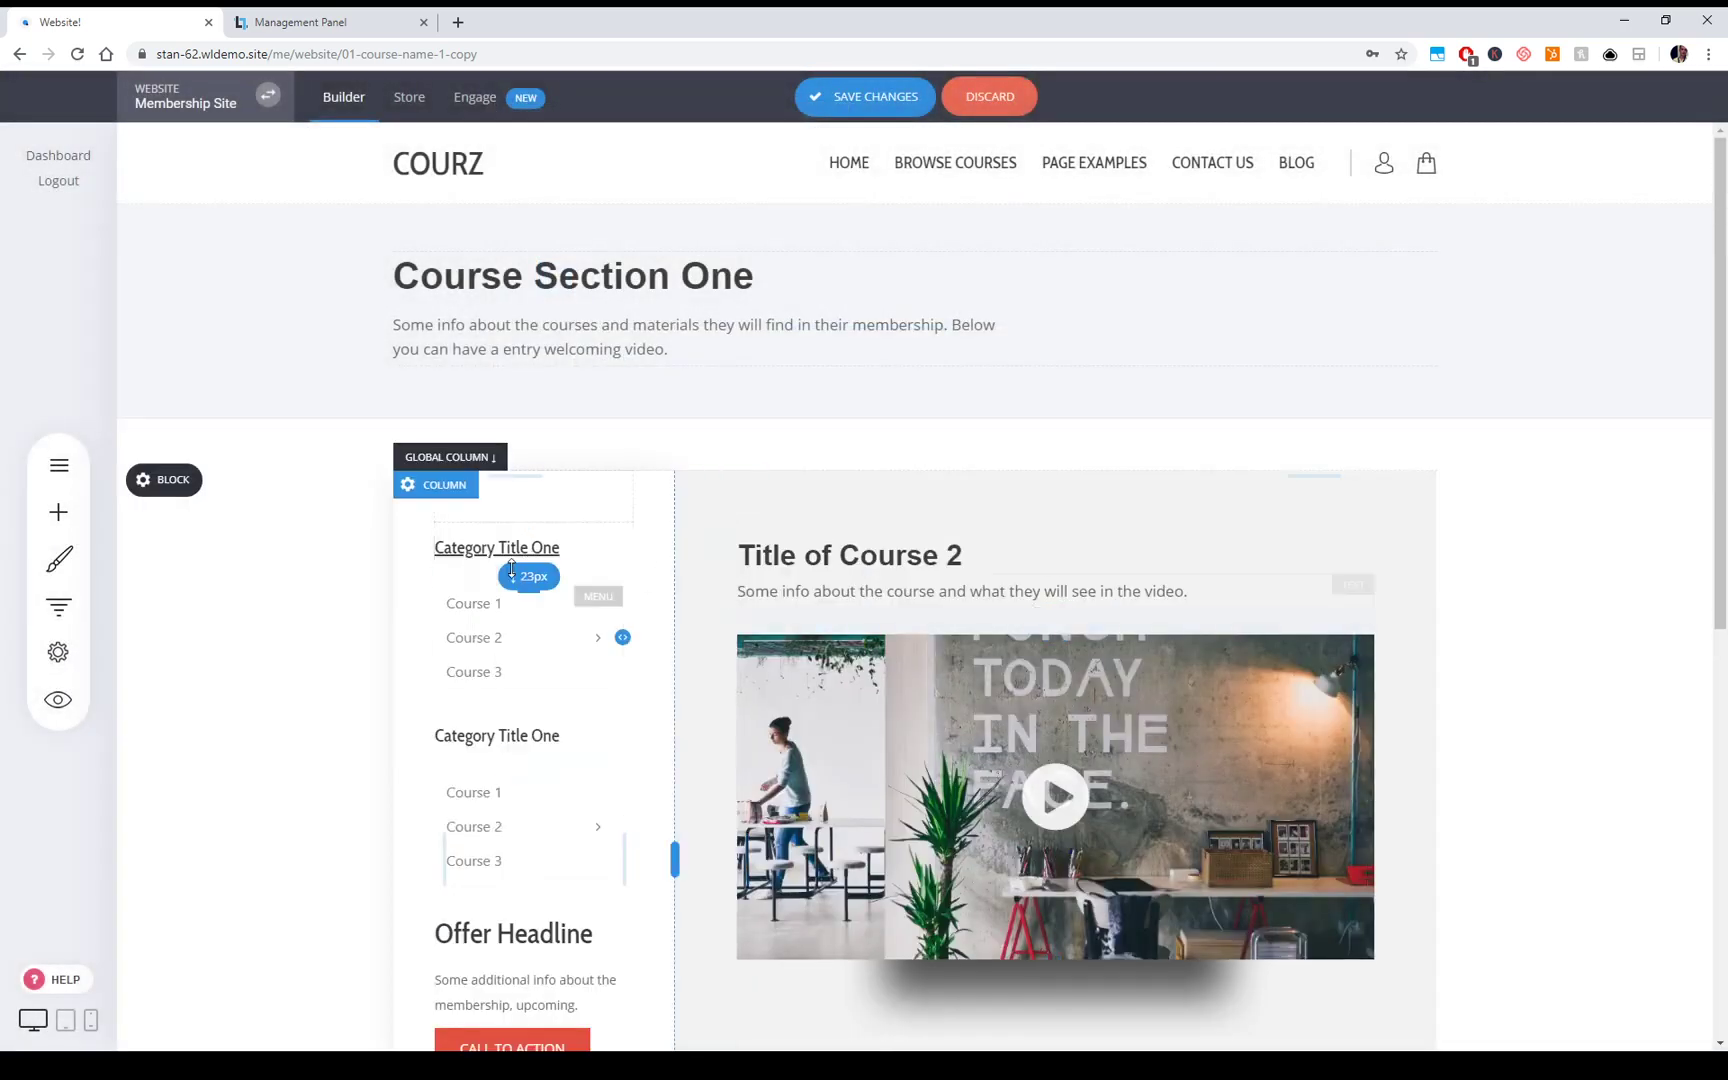
Color the second "Category Title One" heading in the global navigation column red and save the page
left_click(500, 737)
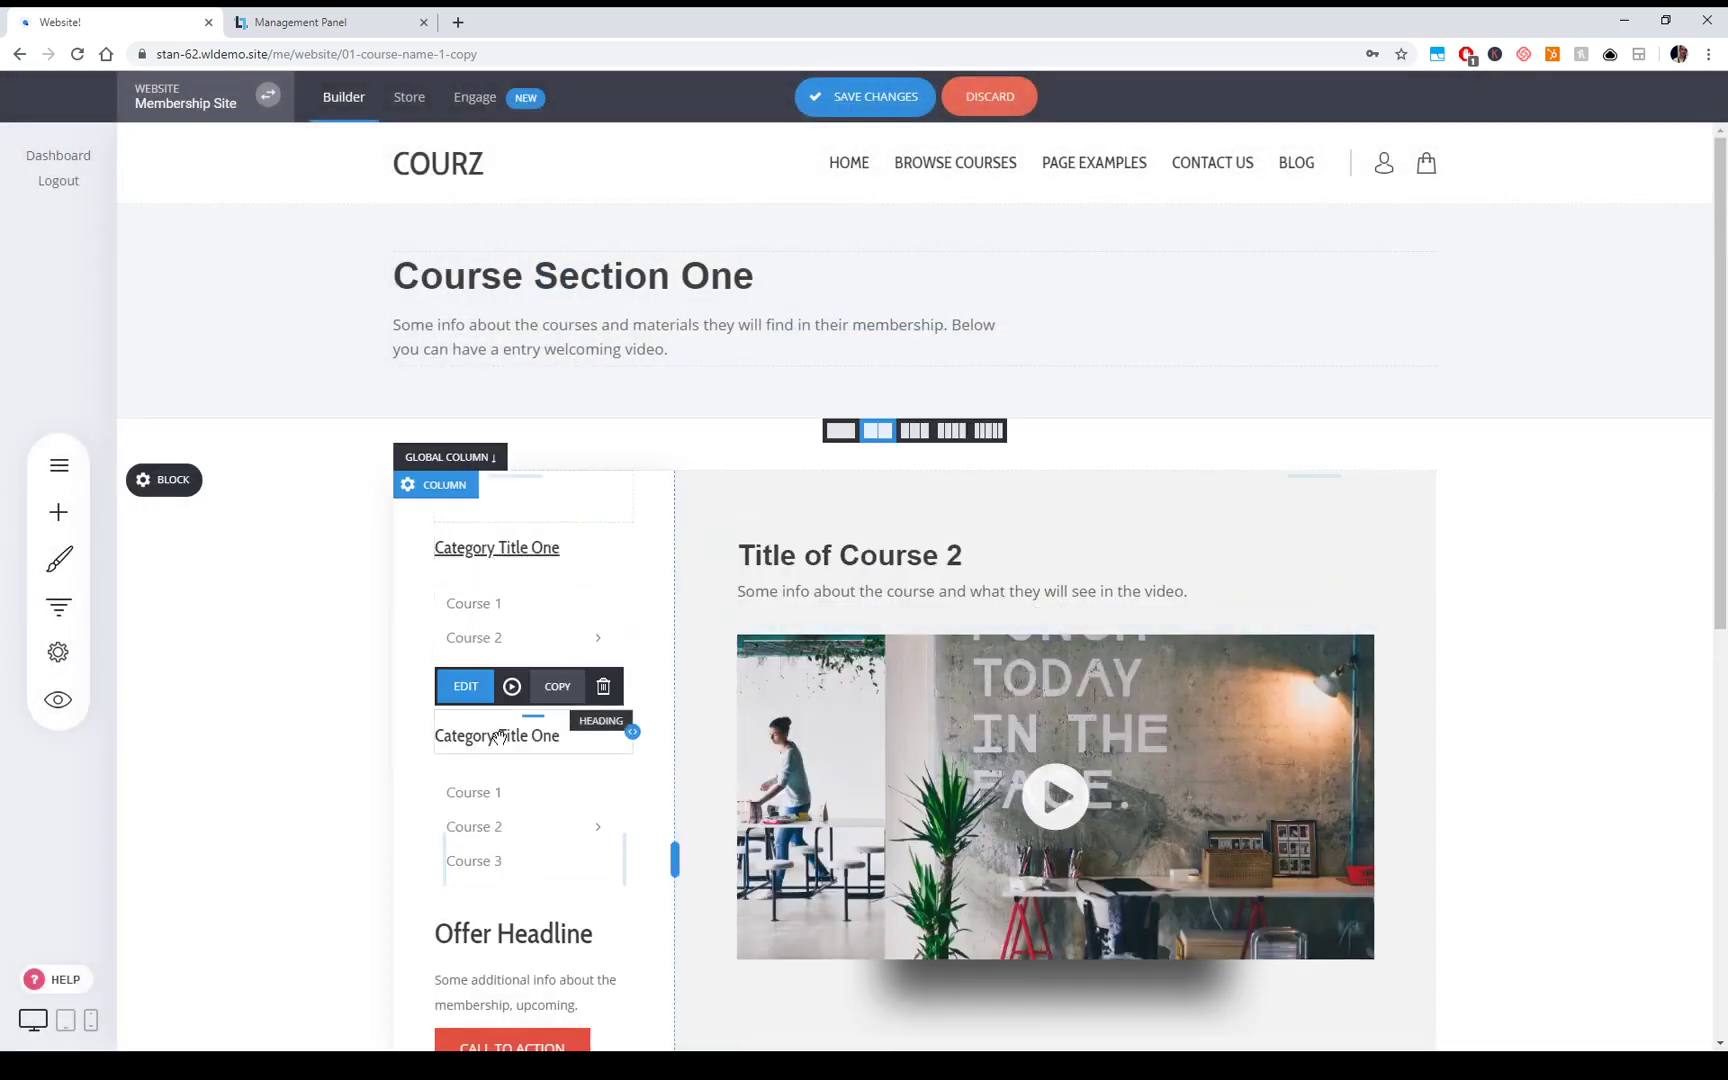
left_click(500, 737)
left_click(721, 688)
left_click(828, 883)
left_click(330, 788)
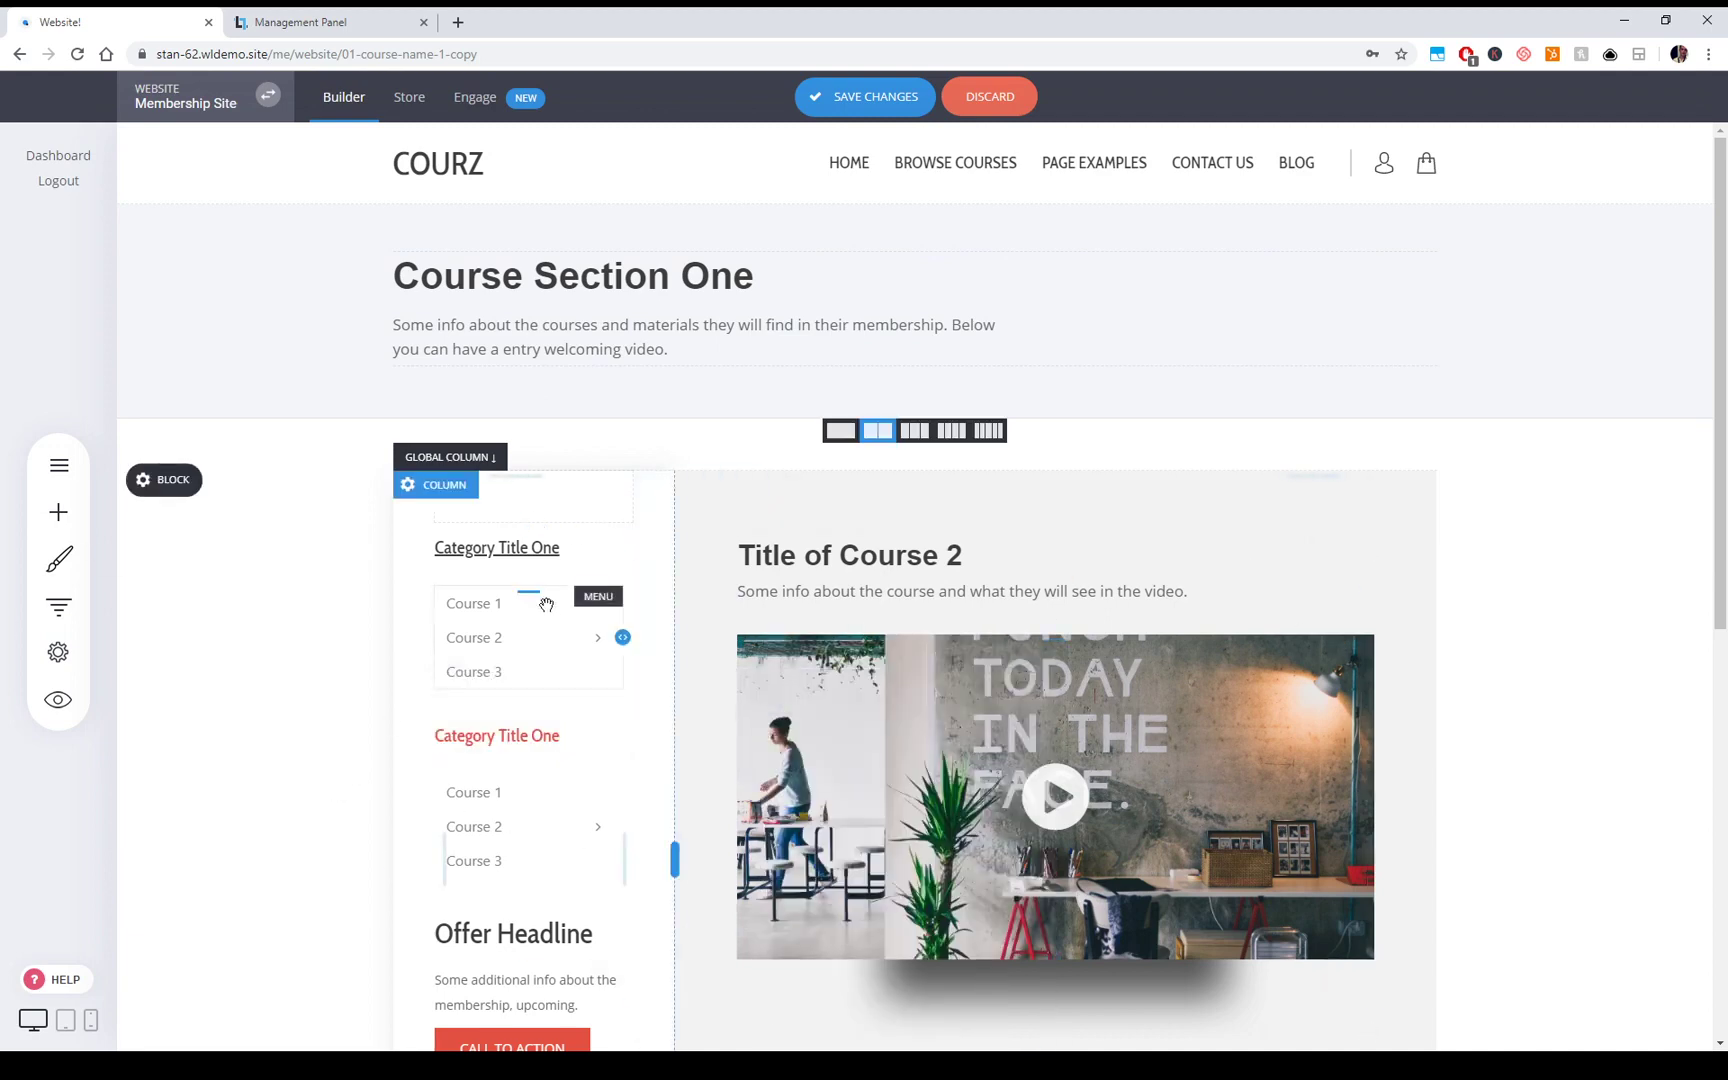
left_click(845, 100)
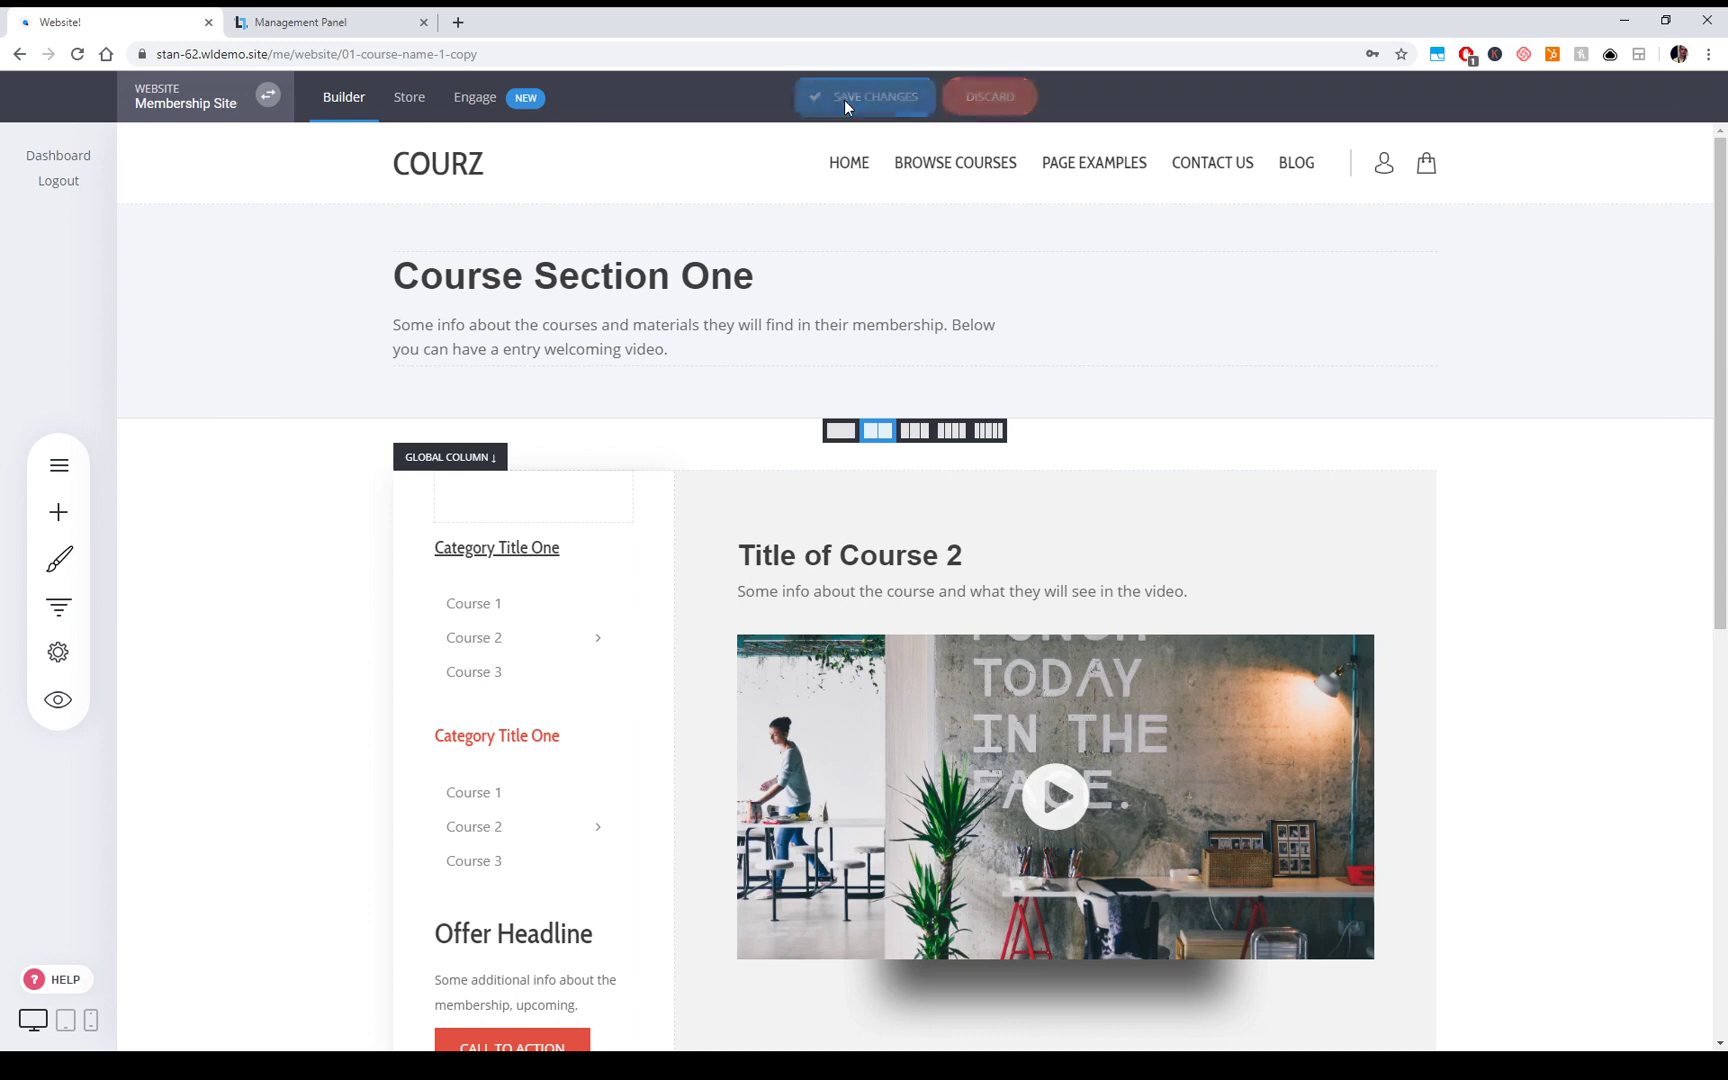
Open the original 01 - Course Name #1 page and inspect the column settings of its navigation and content columns
left_click(58, 465)
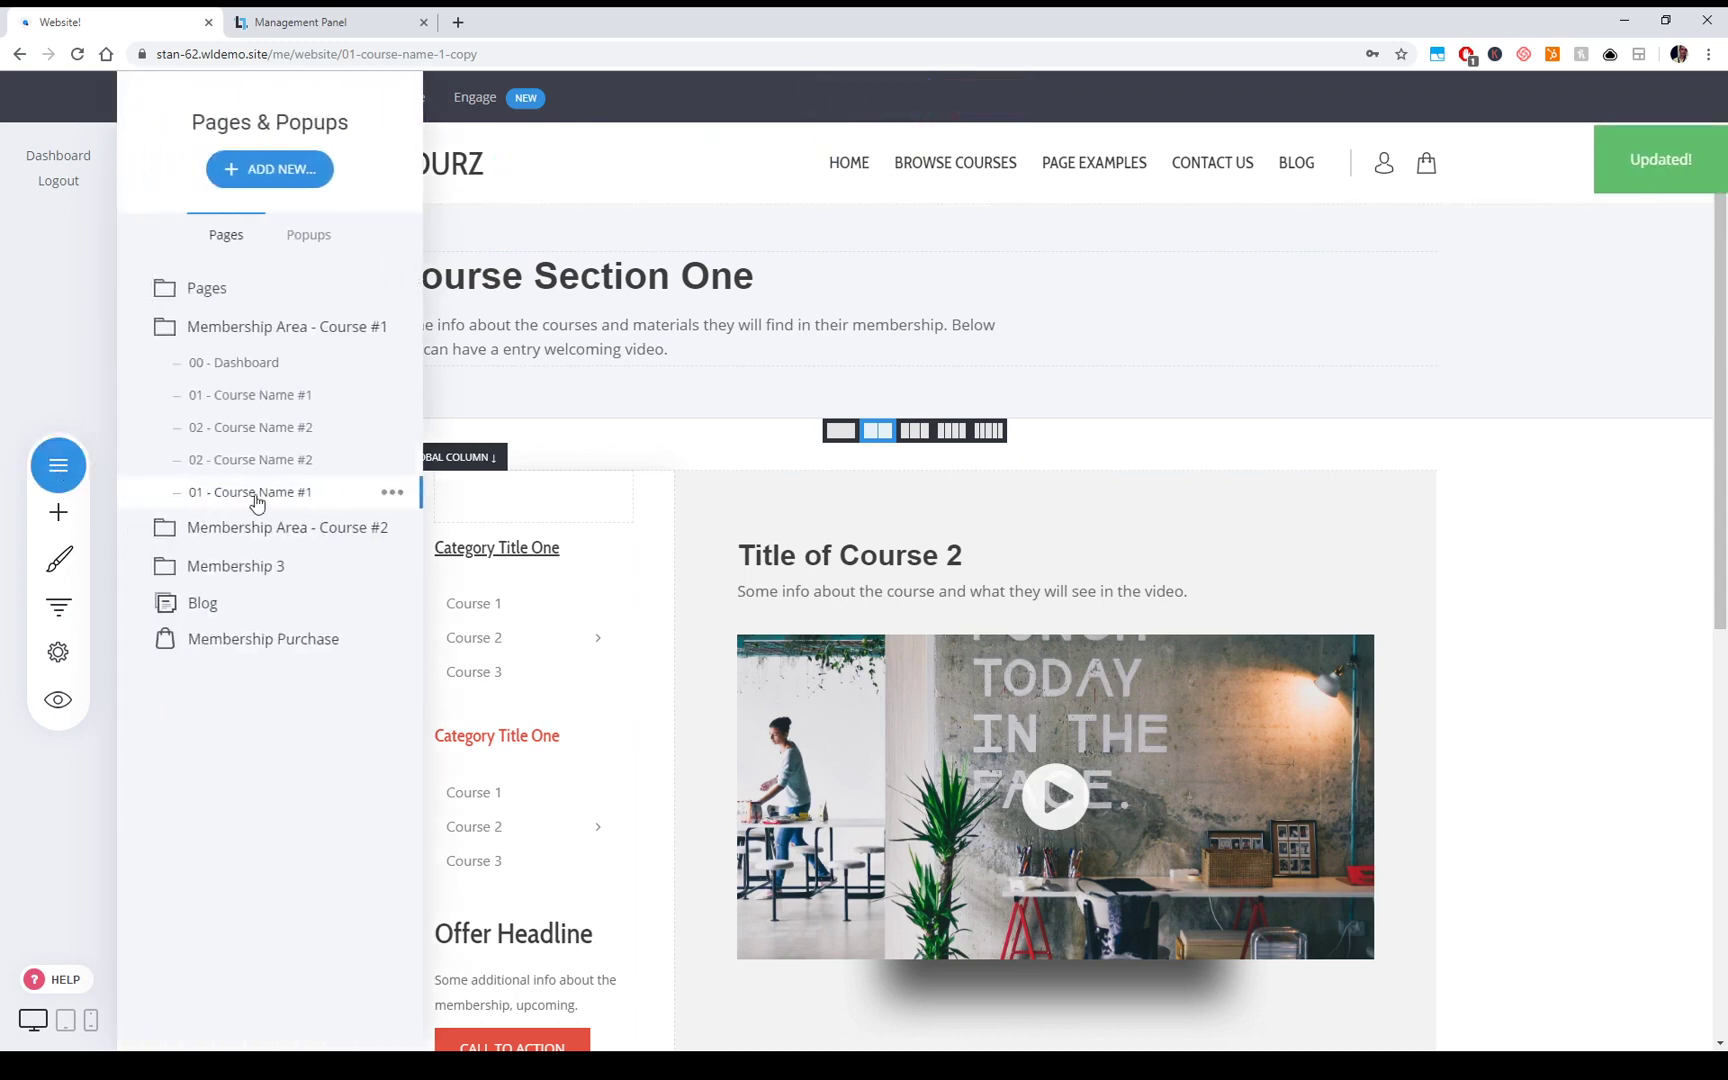
left_click(278, 398)
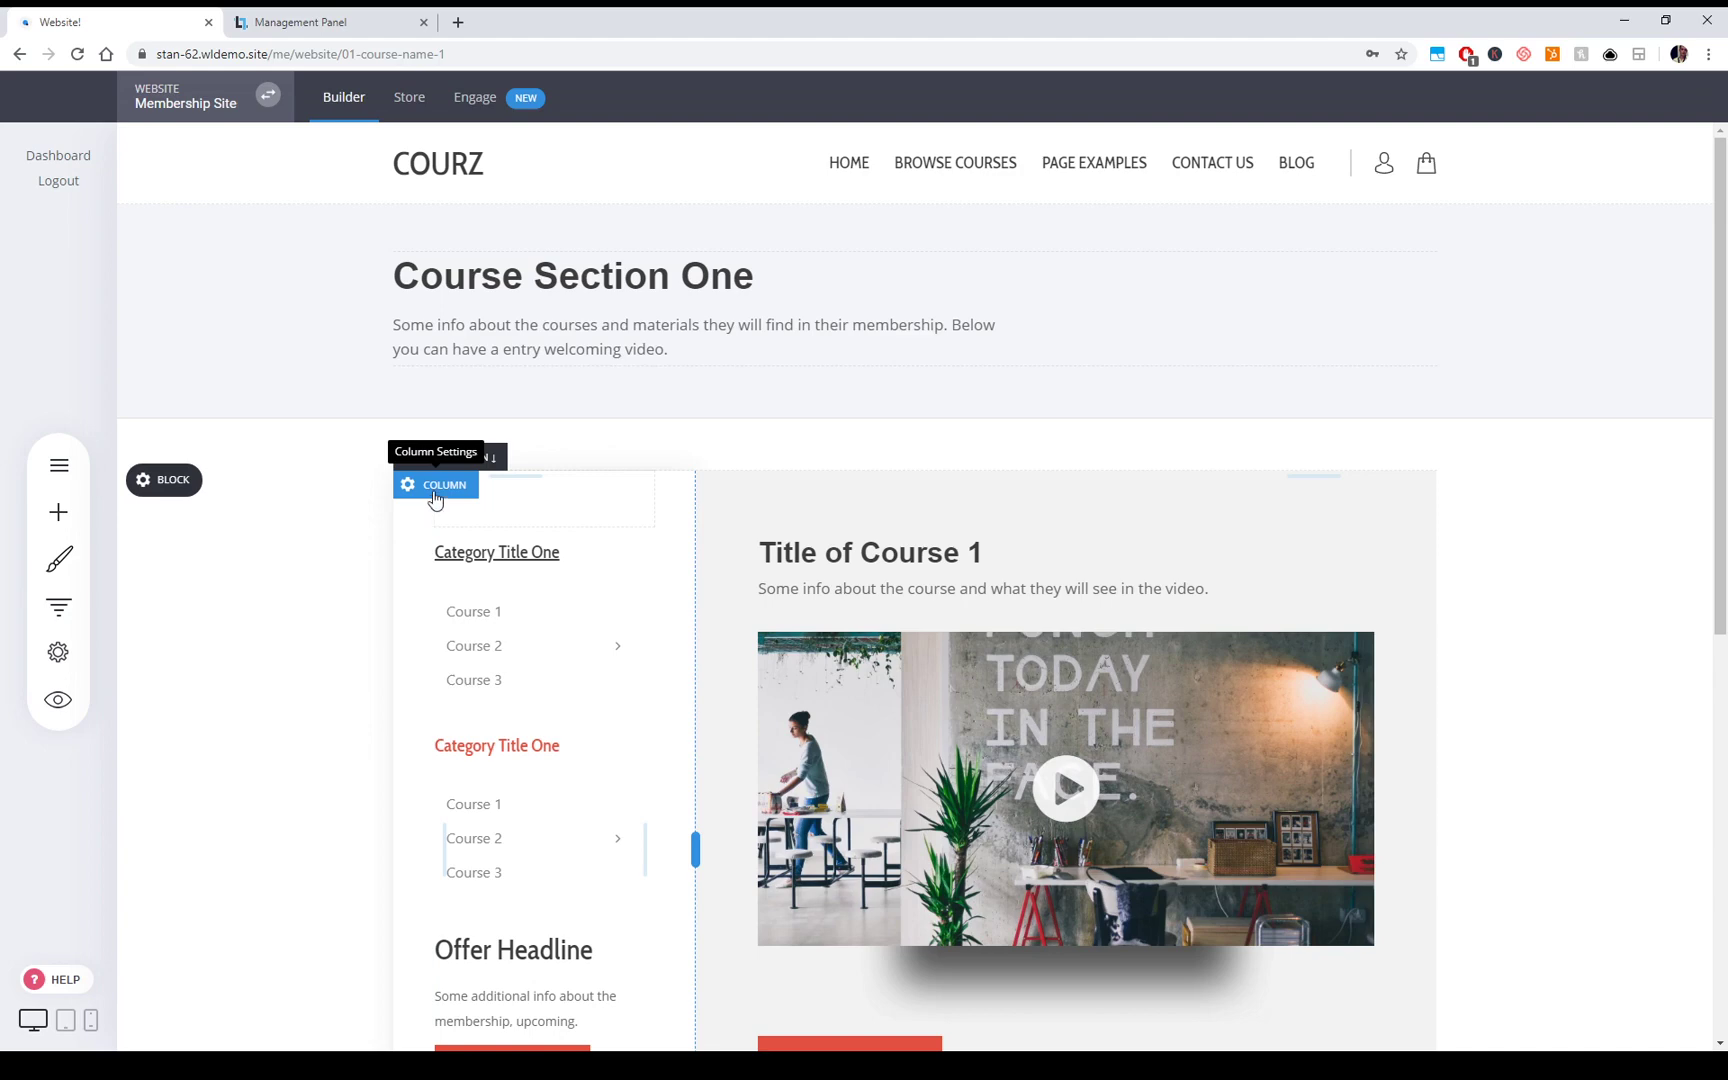
left_click(436, 486)
left_click(1550, 727)
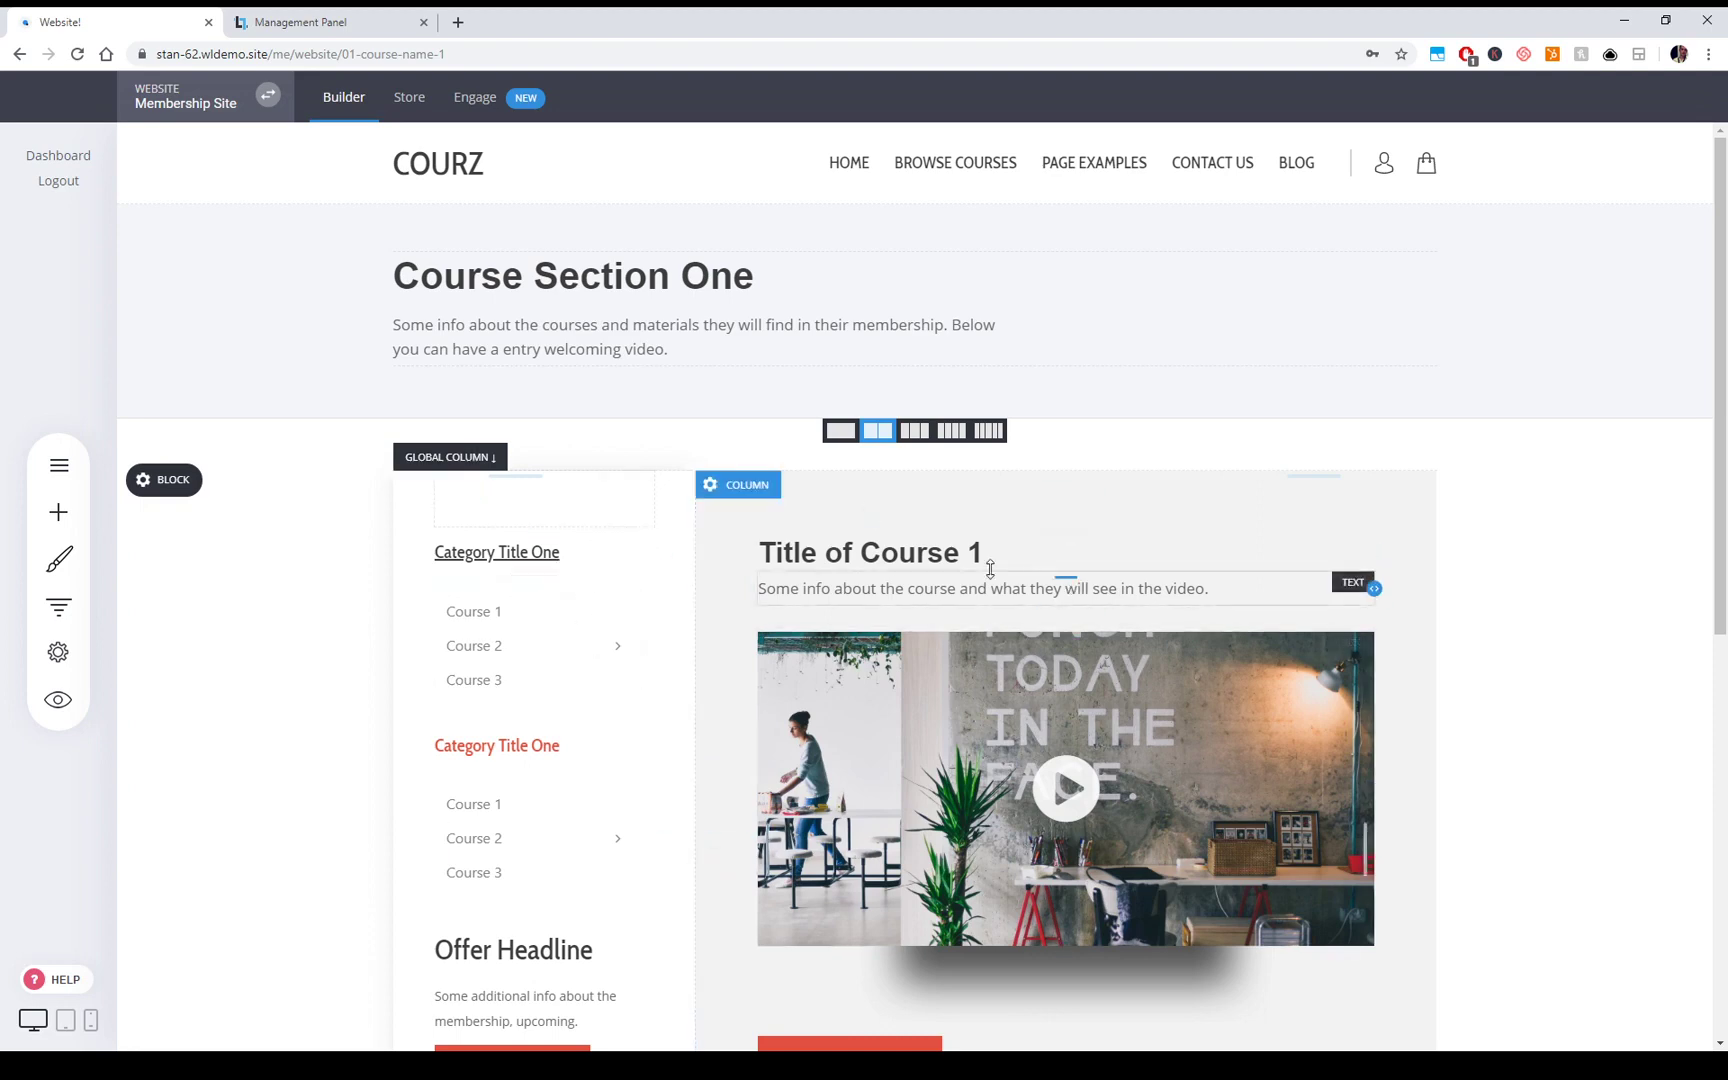
left_click(752, 490)
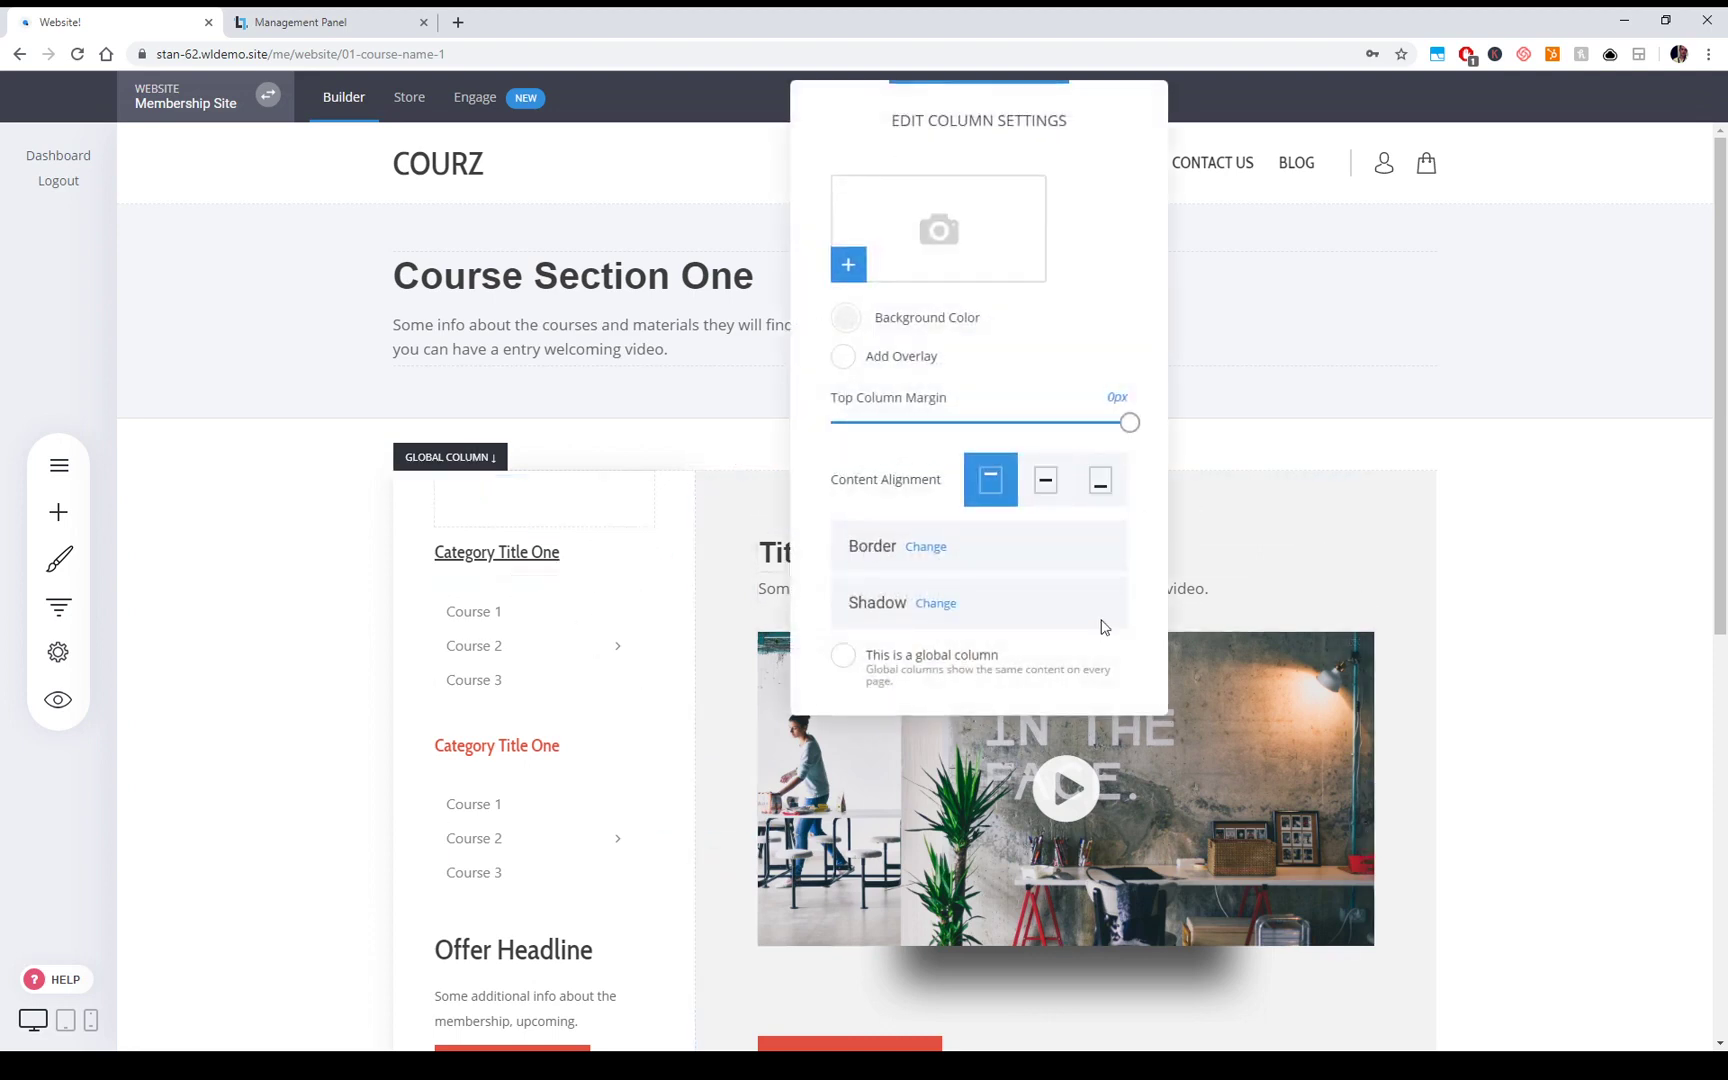
left_click(1656, 580)
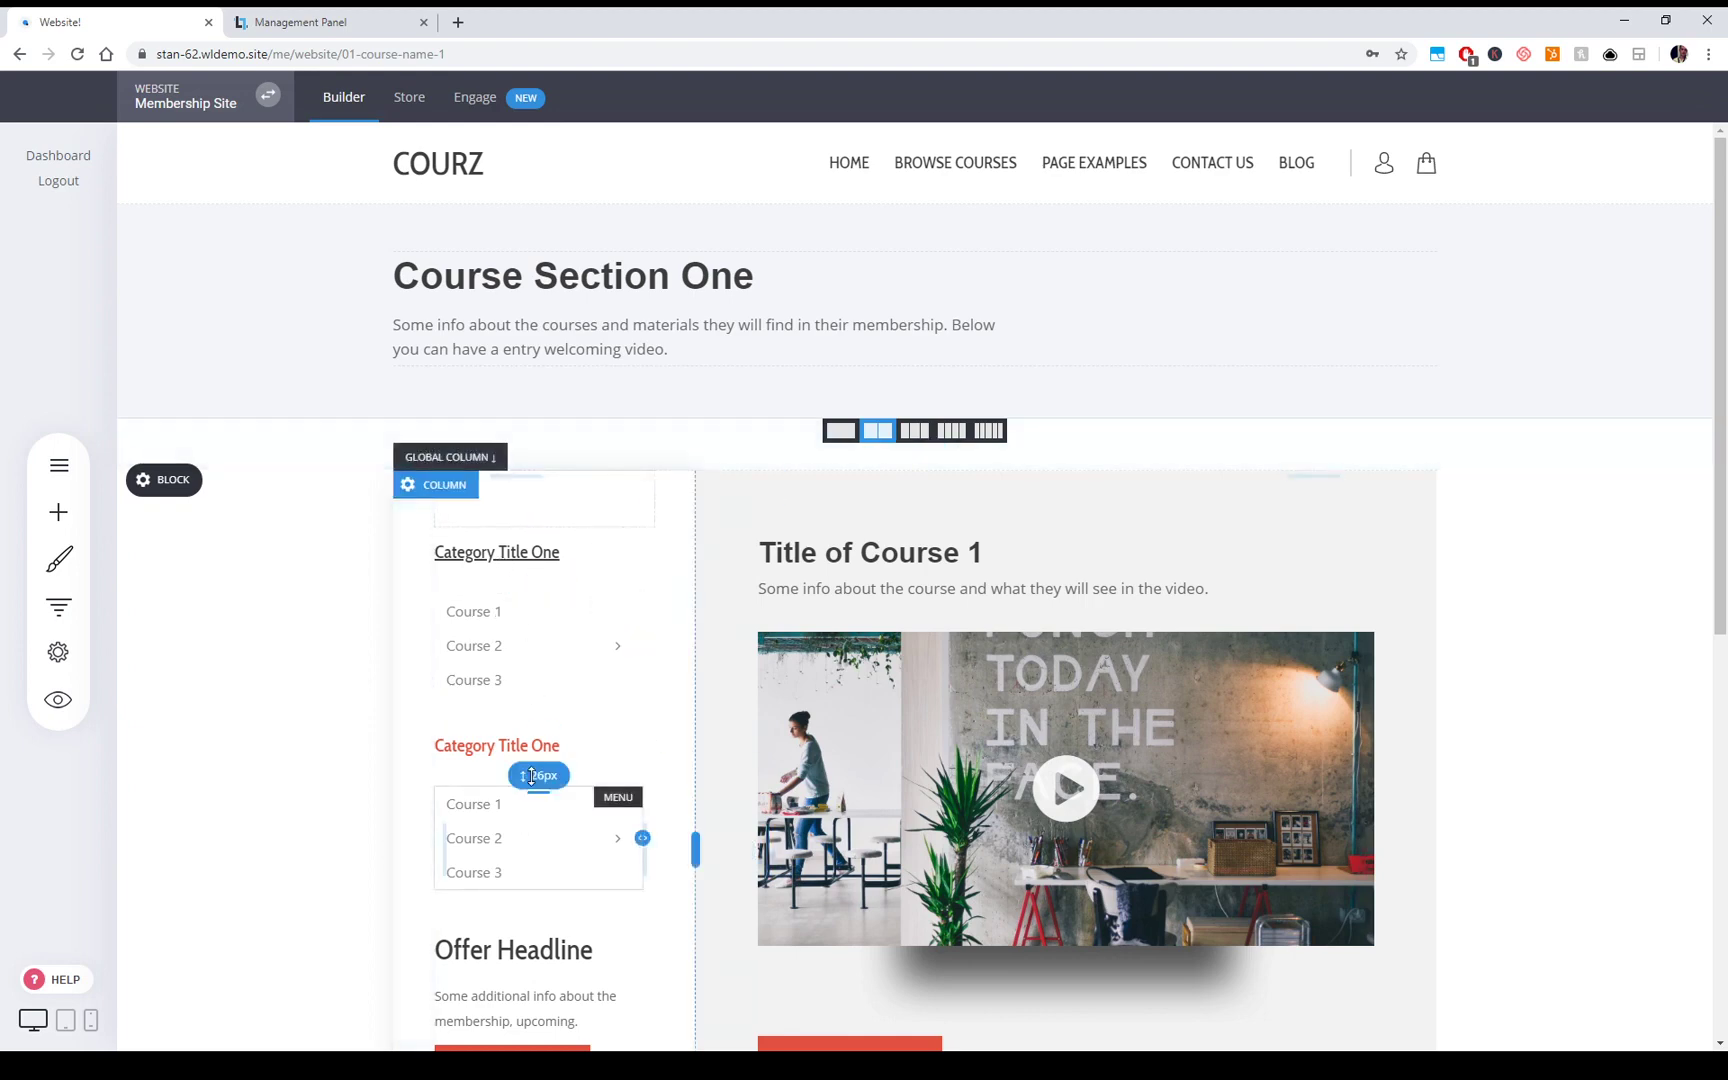
Color the second "Category Title One" heading in the global navigation column black again and save the page
double_click(537, 750)
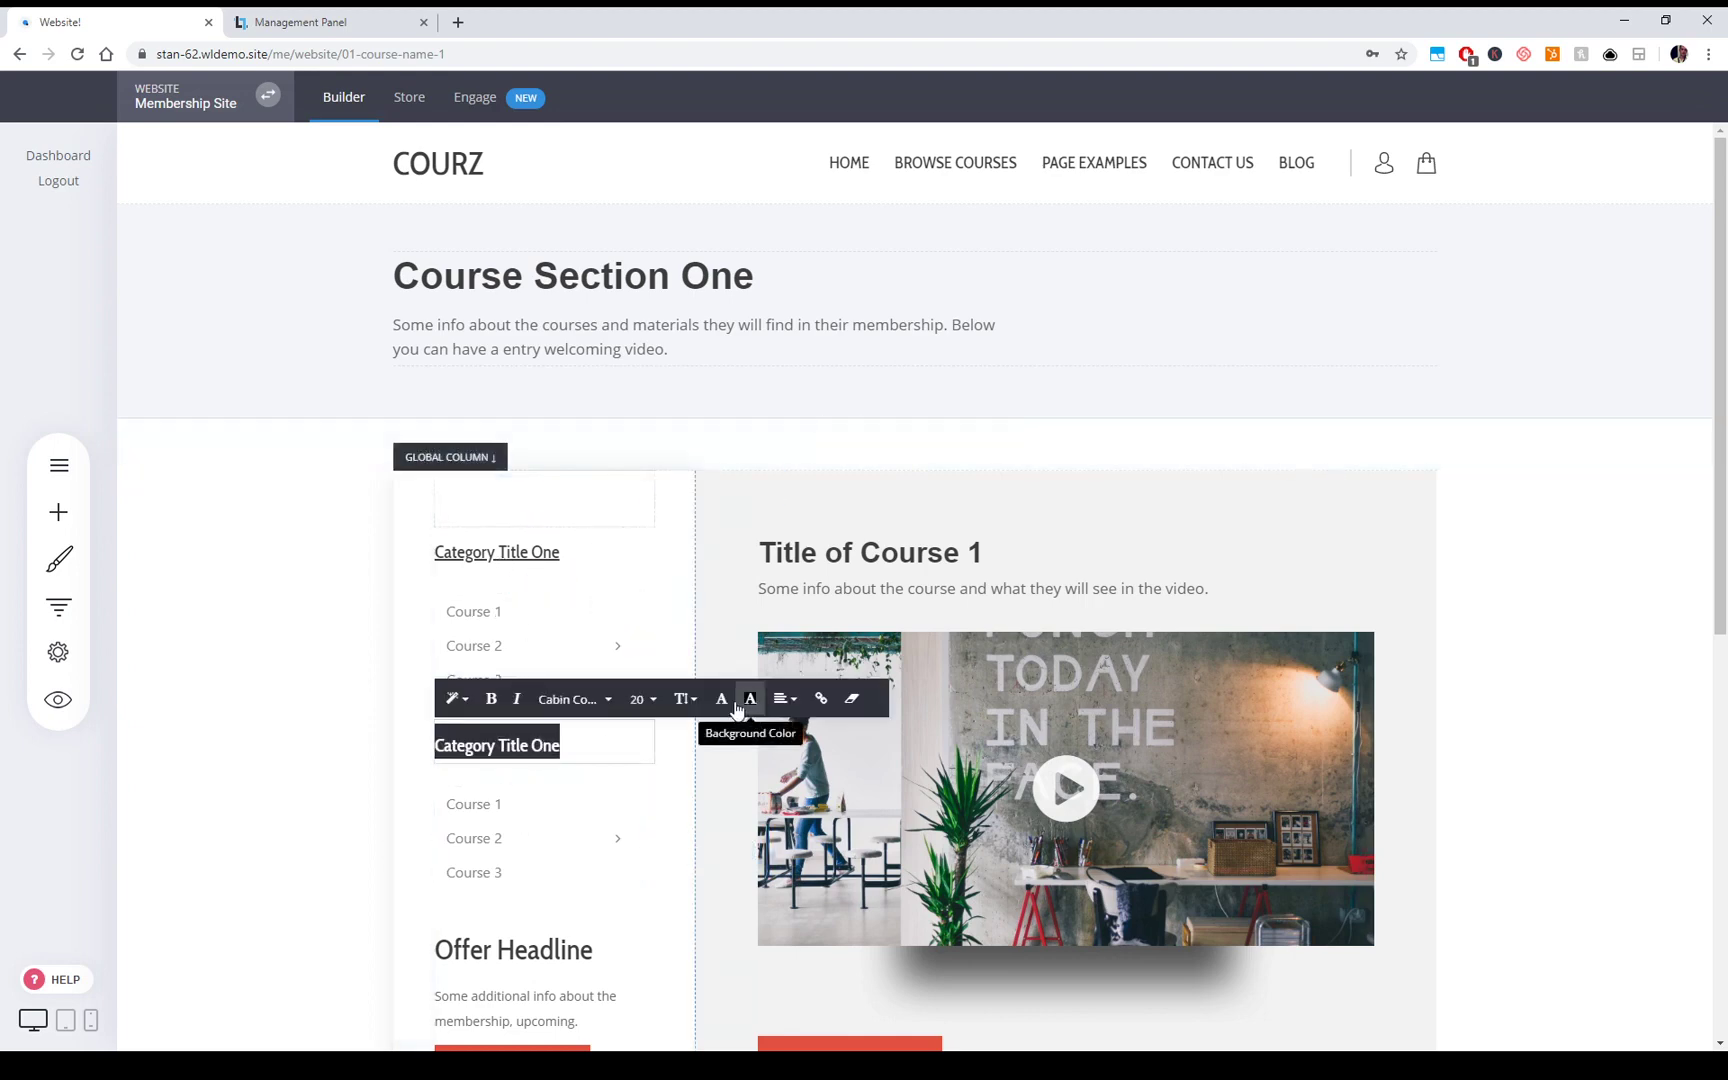
left_click(750, 698)
left_click(850, 930)
left_click(1488, 600)
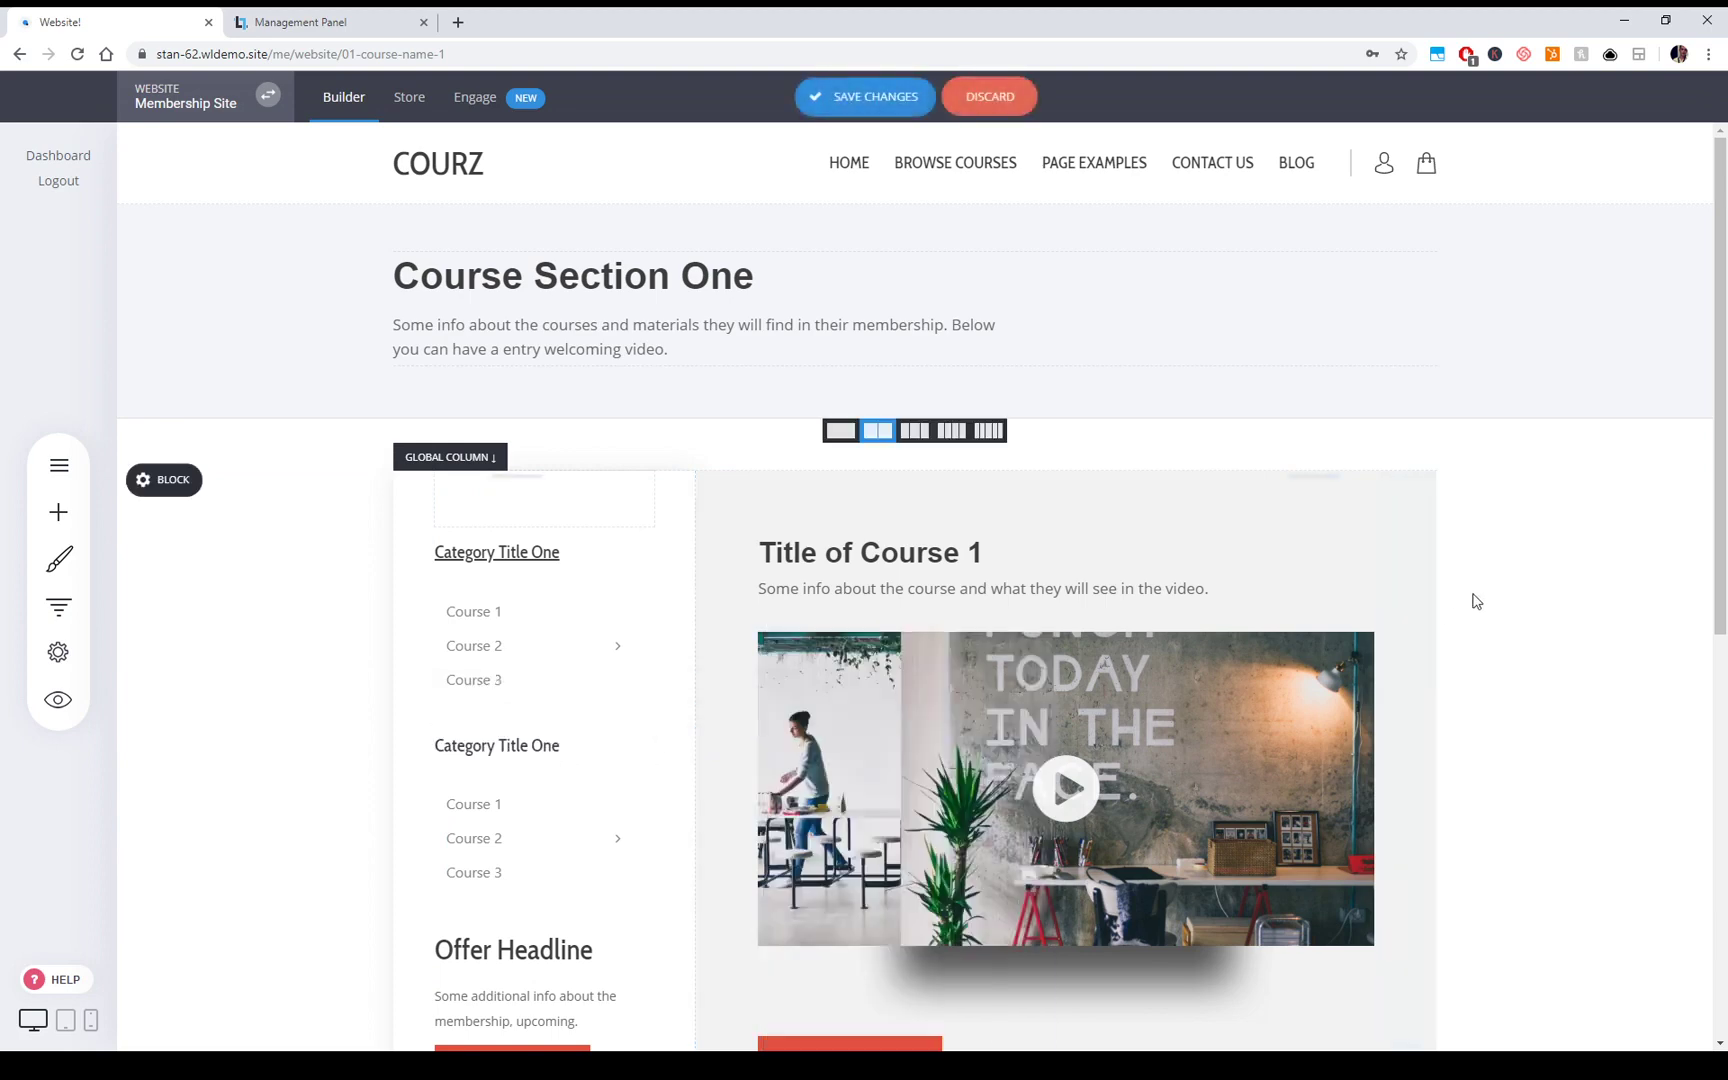
left_click(858, 97)
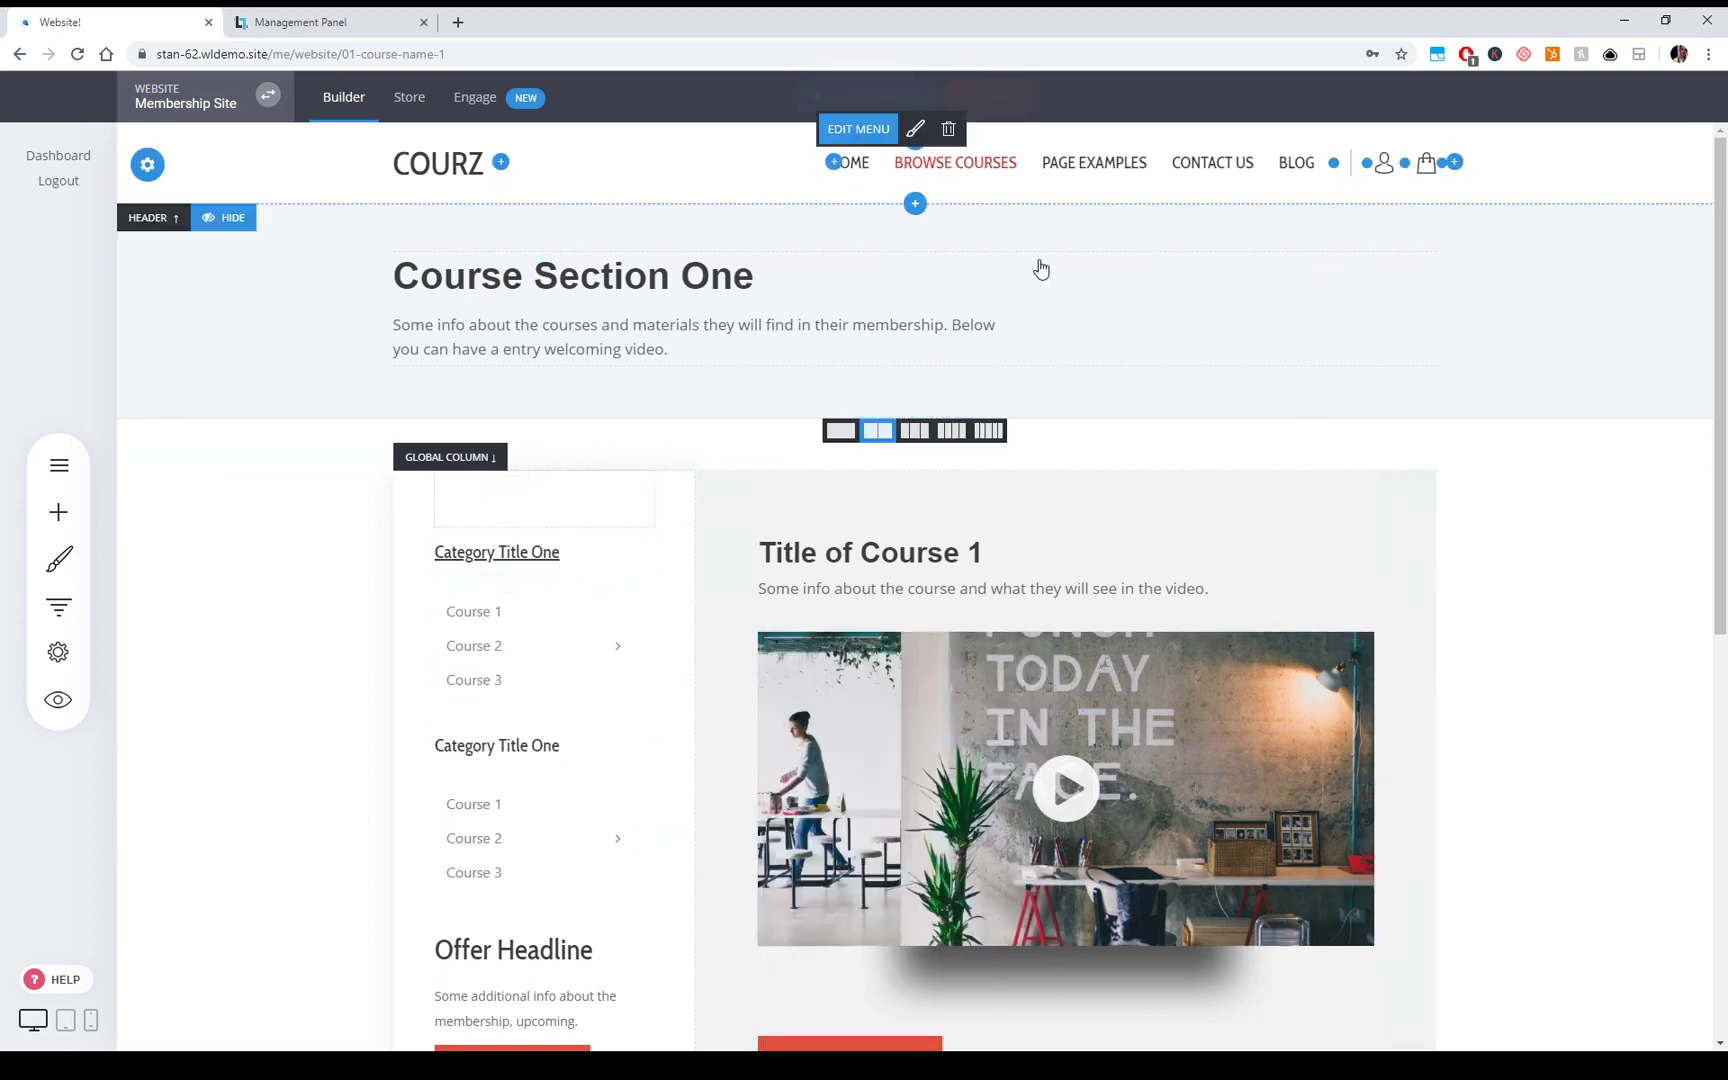
Add a new page group named Course Group to the site
left_click(60, 464)
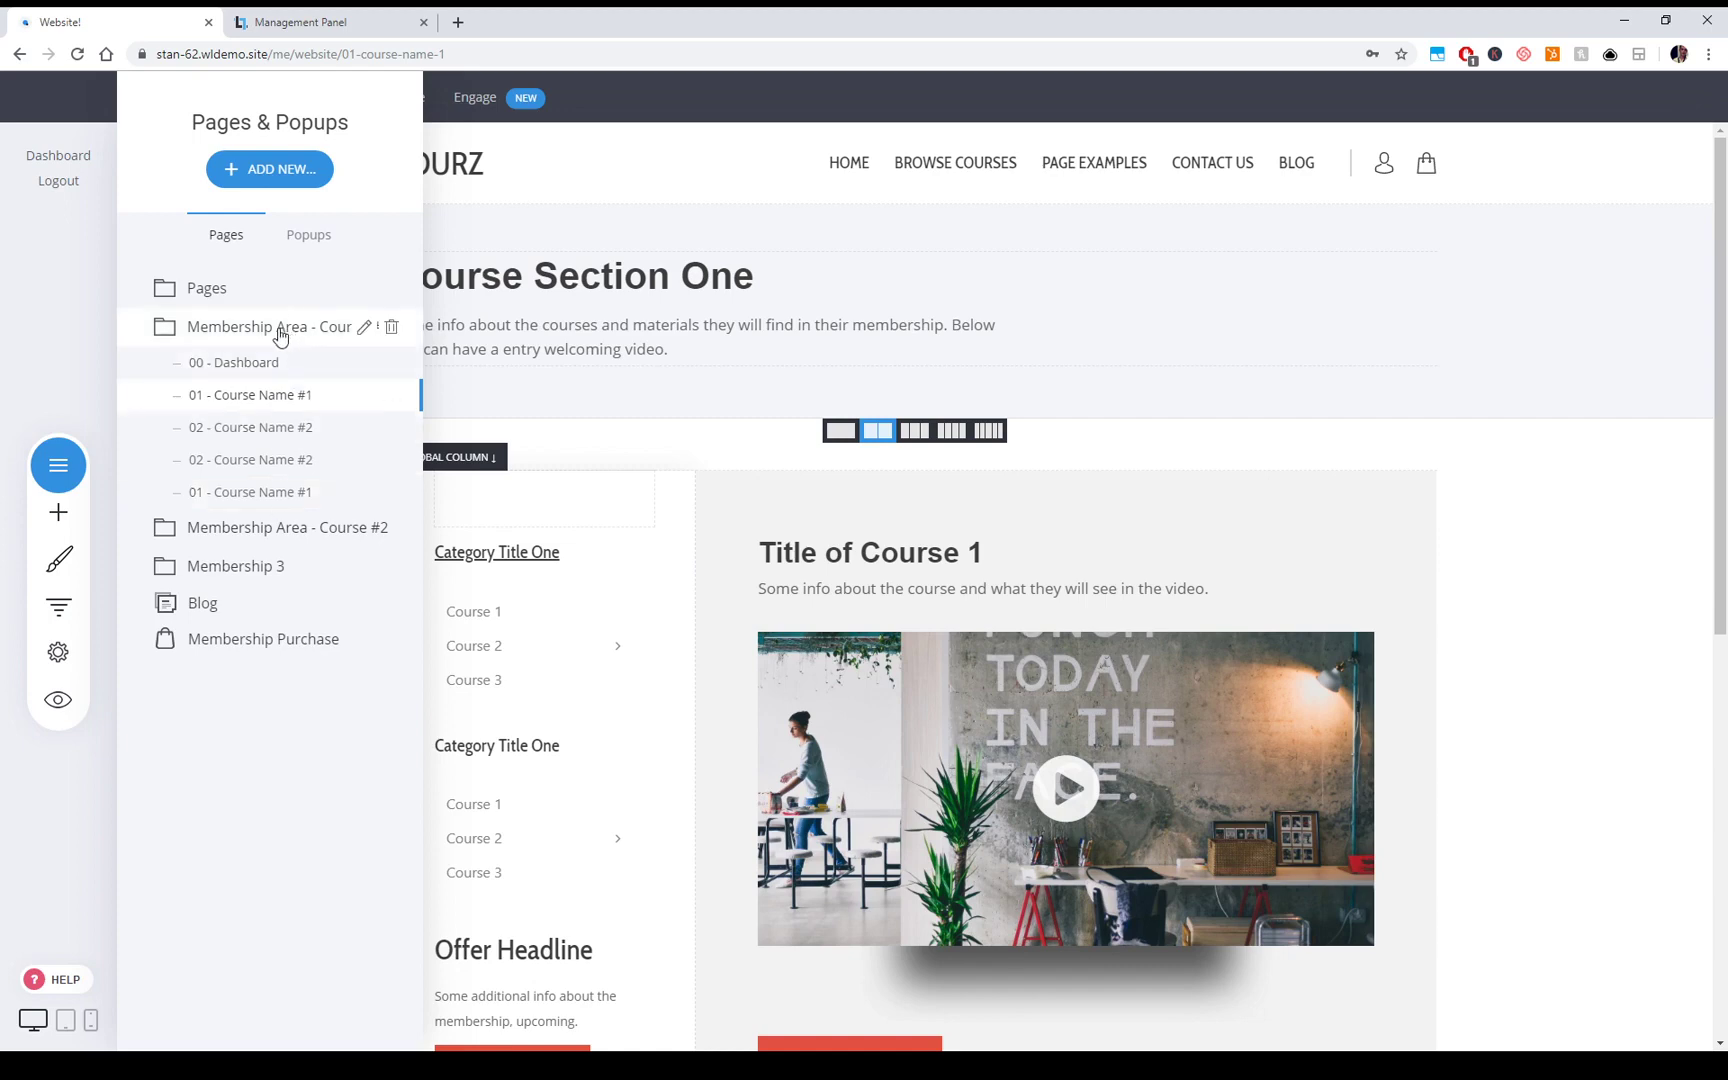
left_click(275, 172)
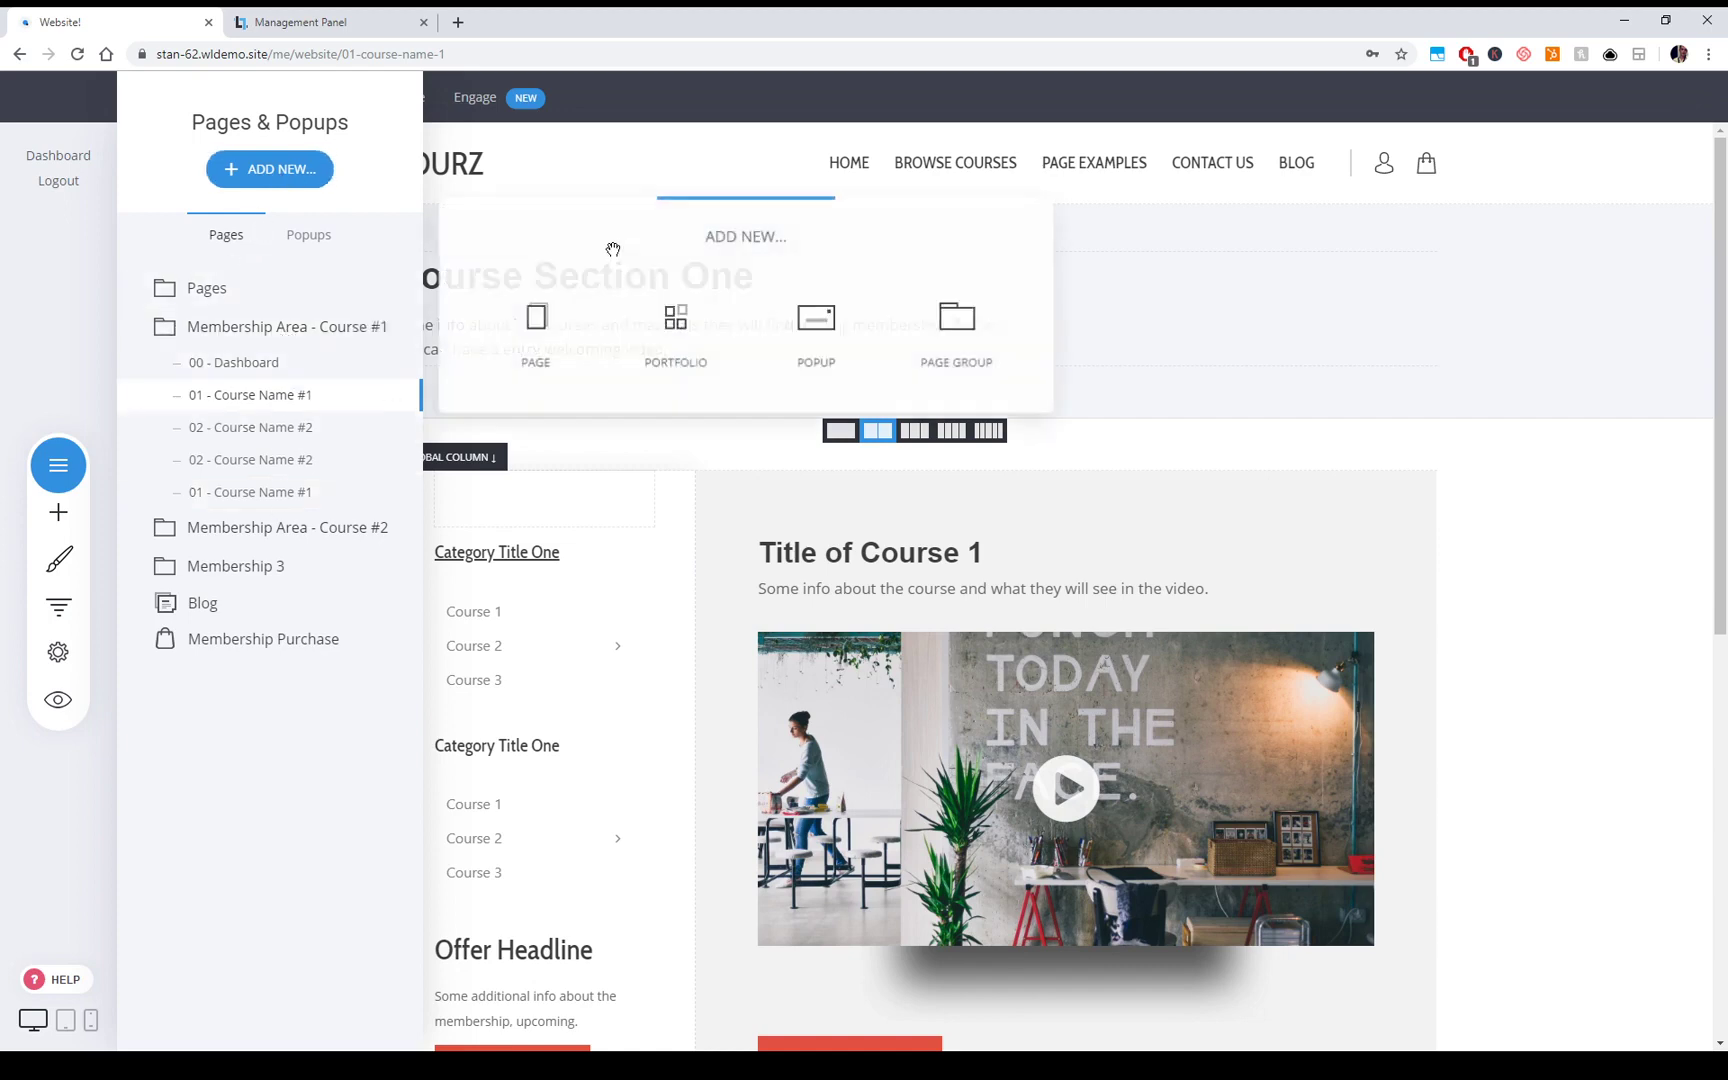
left_click(965, 357)
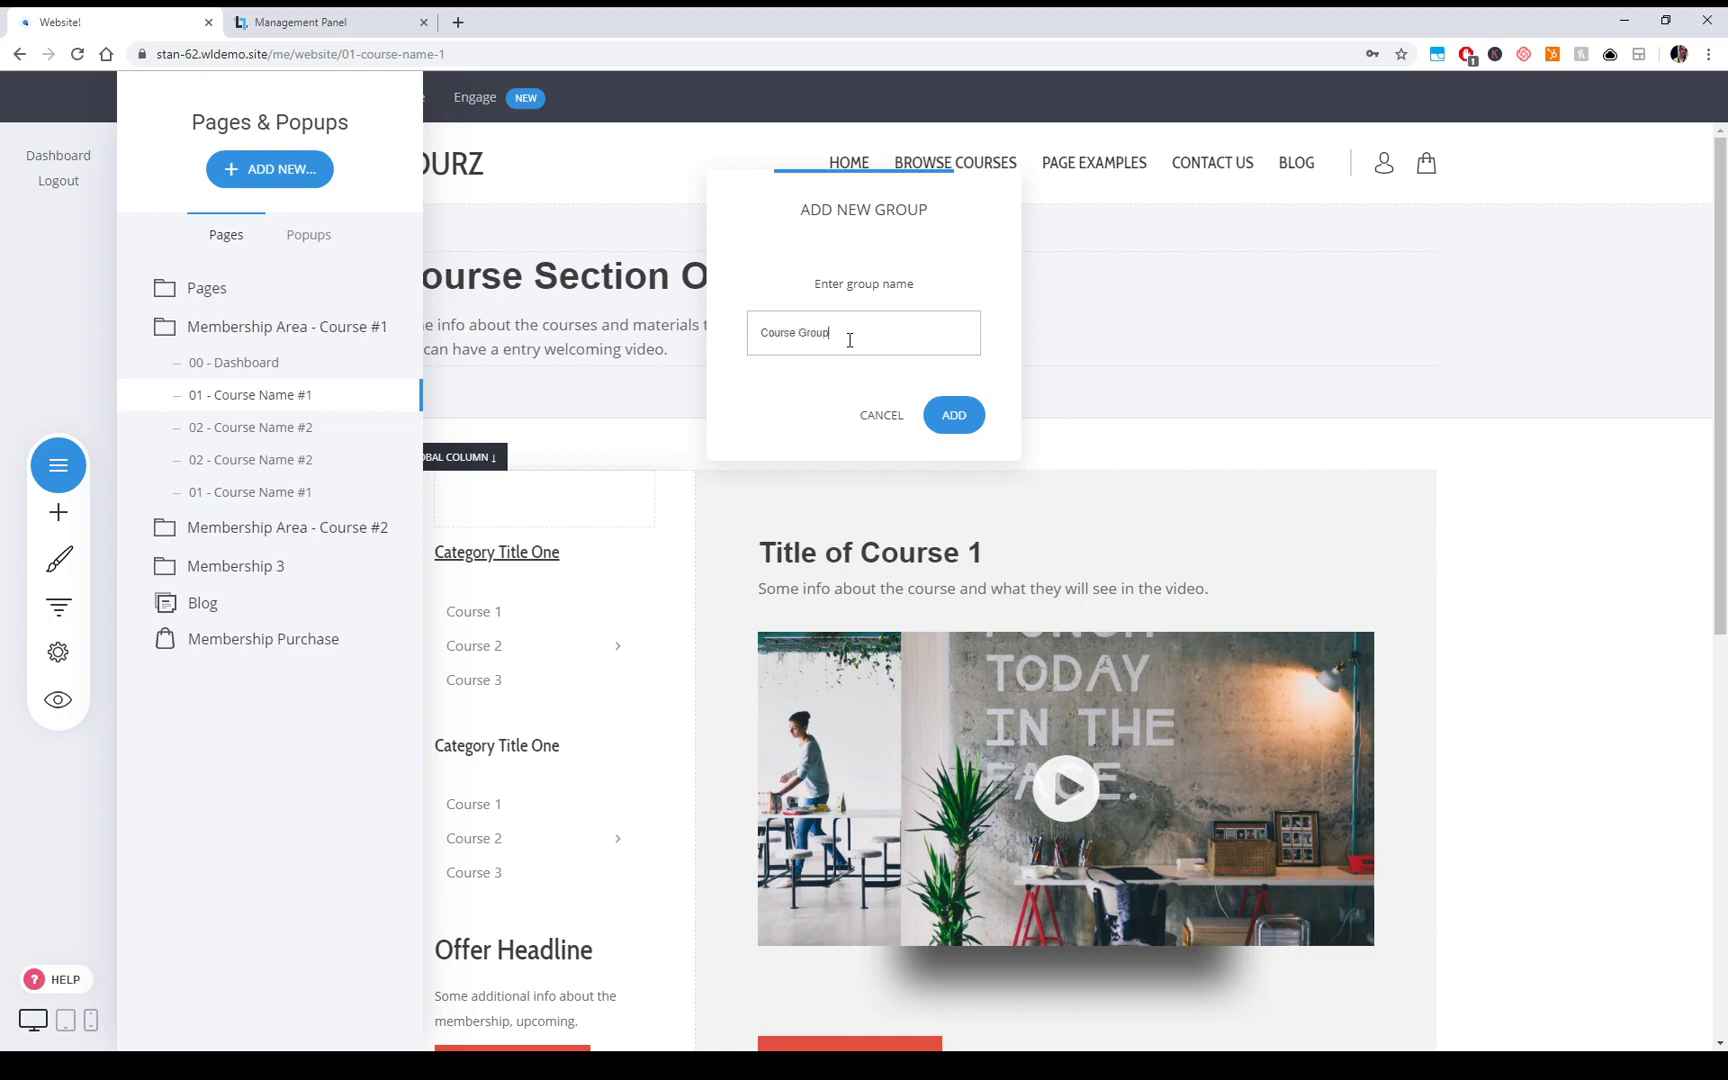
type("Course Group")
left_click(947, 413)
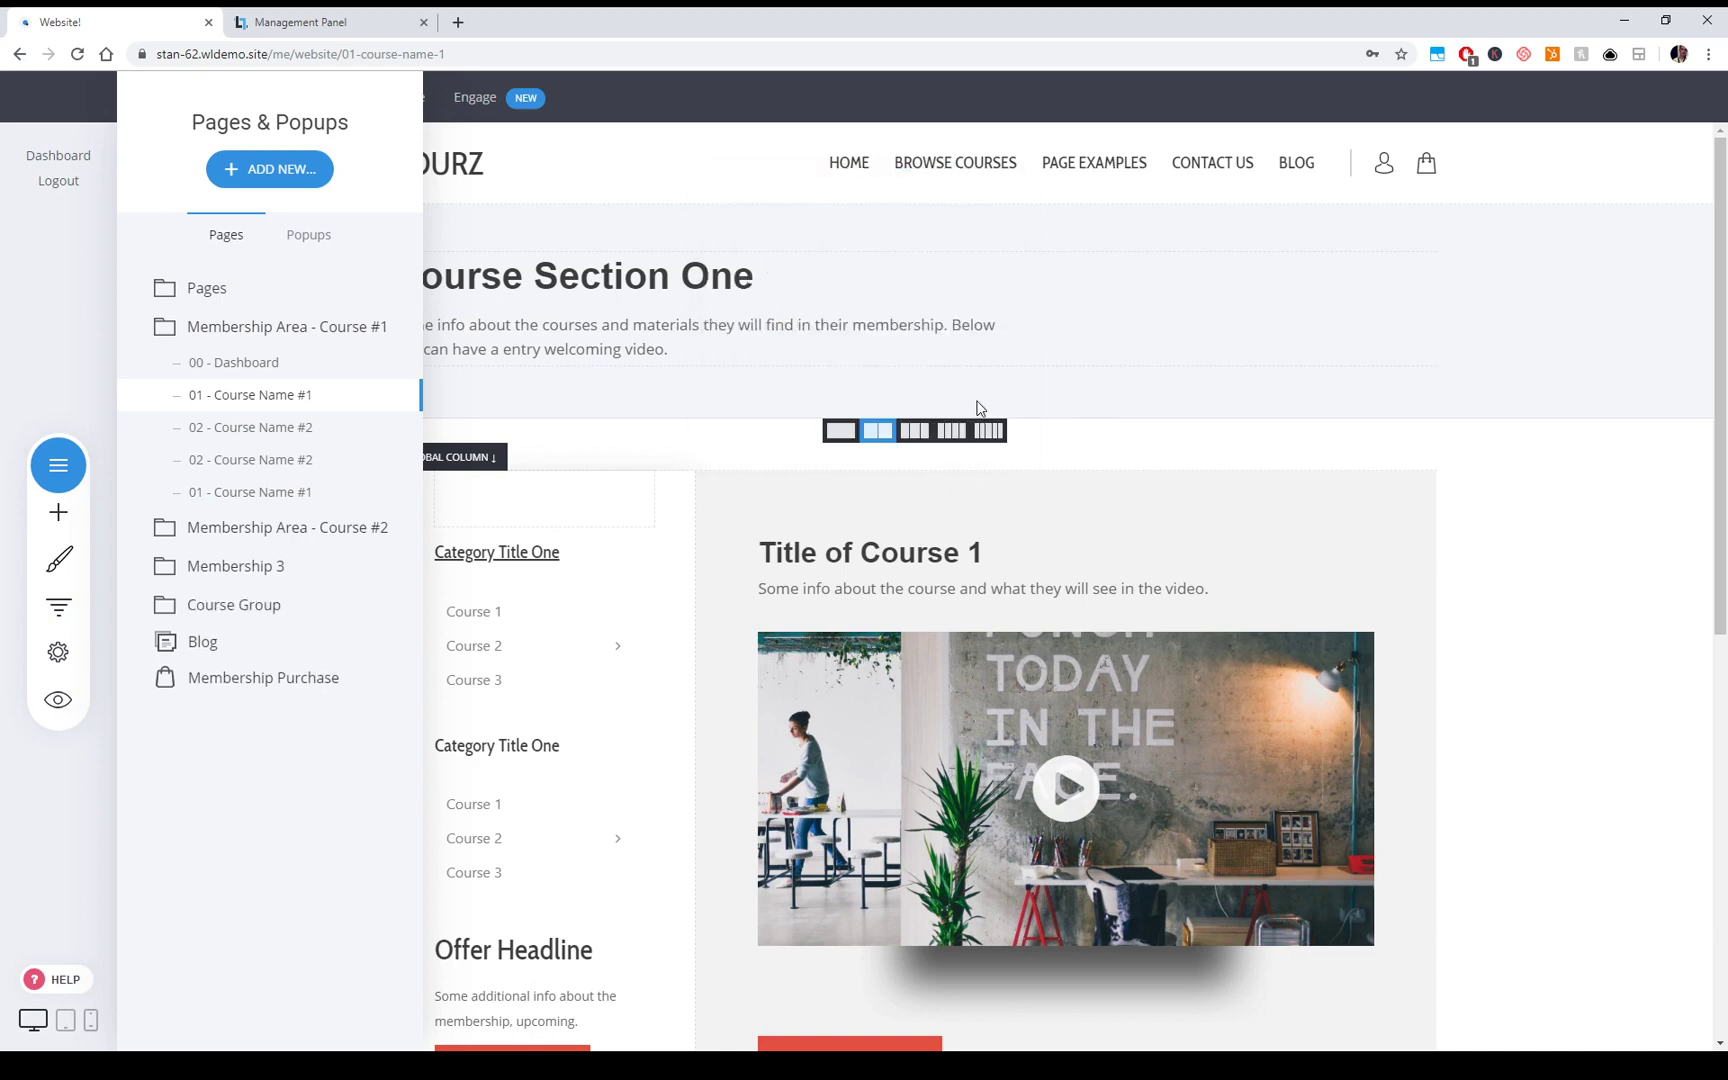
Move the duplicated 01 - Course Name #1 page from Membership Area - Course #1 into Course Group and save its settings
left_click(278, 172)
left_click(328, 330)
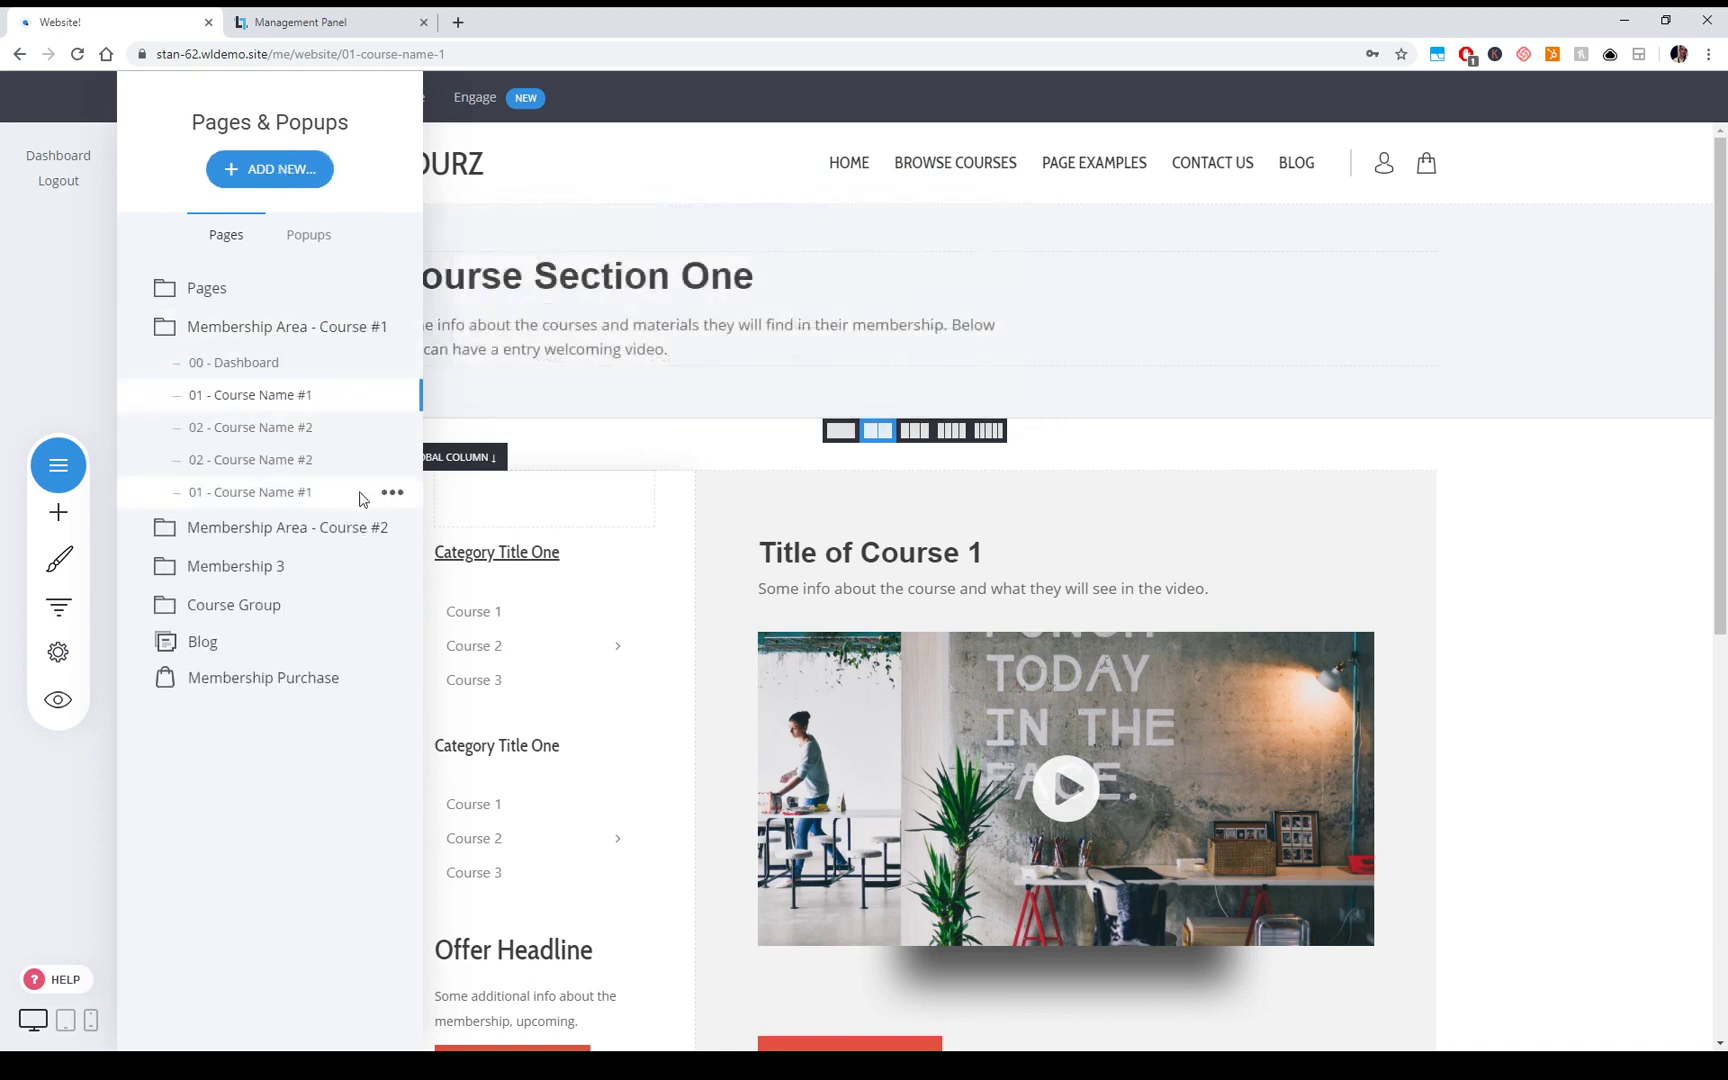
left_click(398, 499)
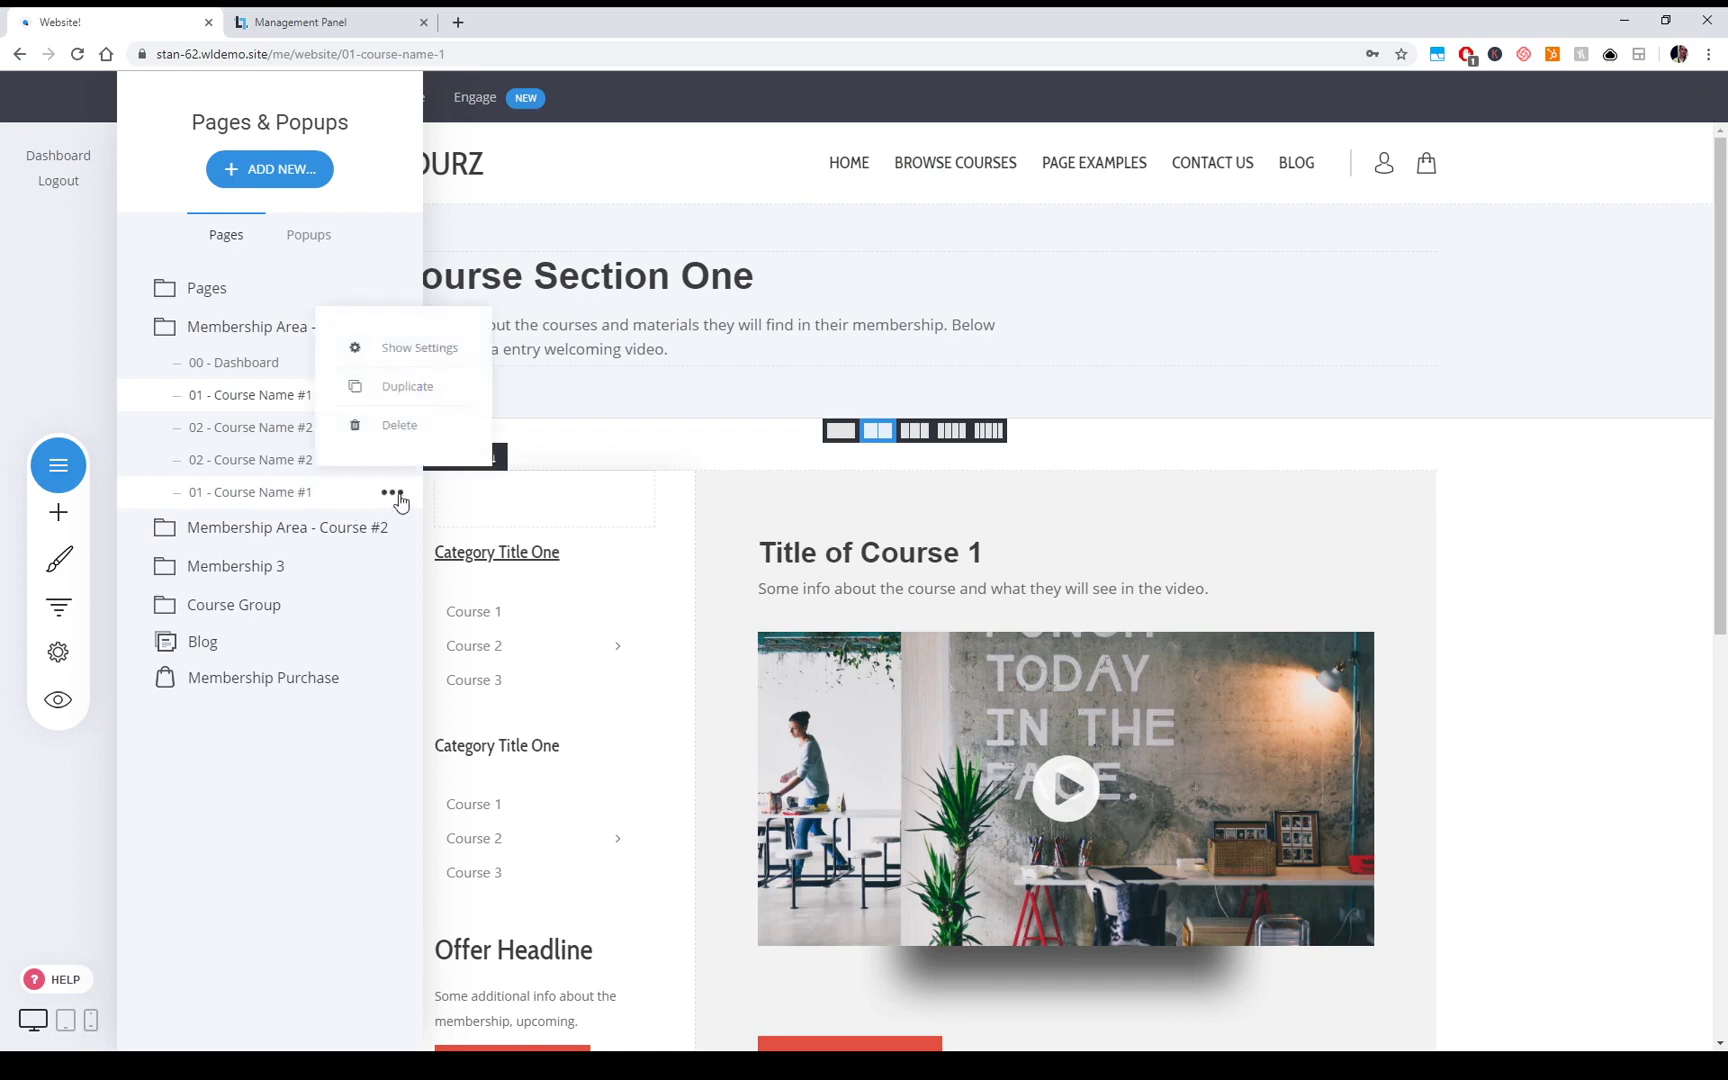
left_click(410, 347)
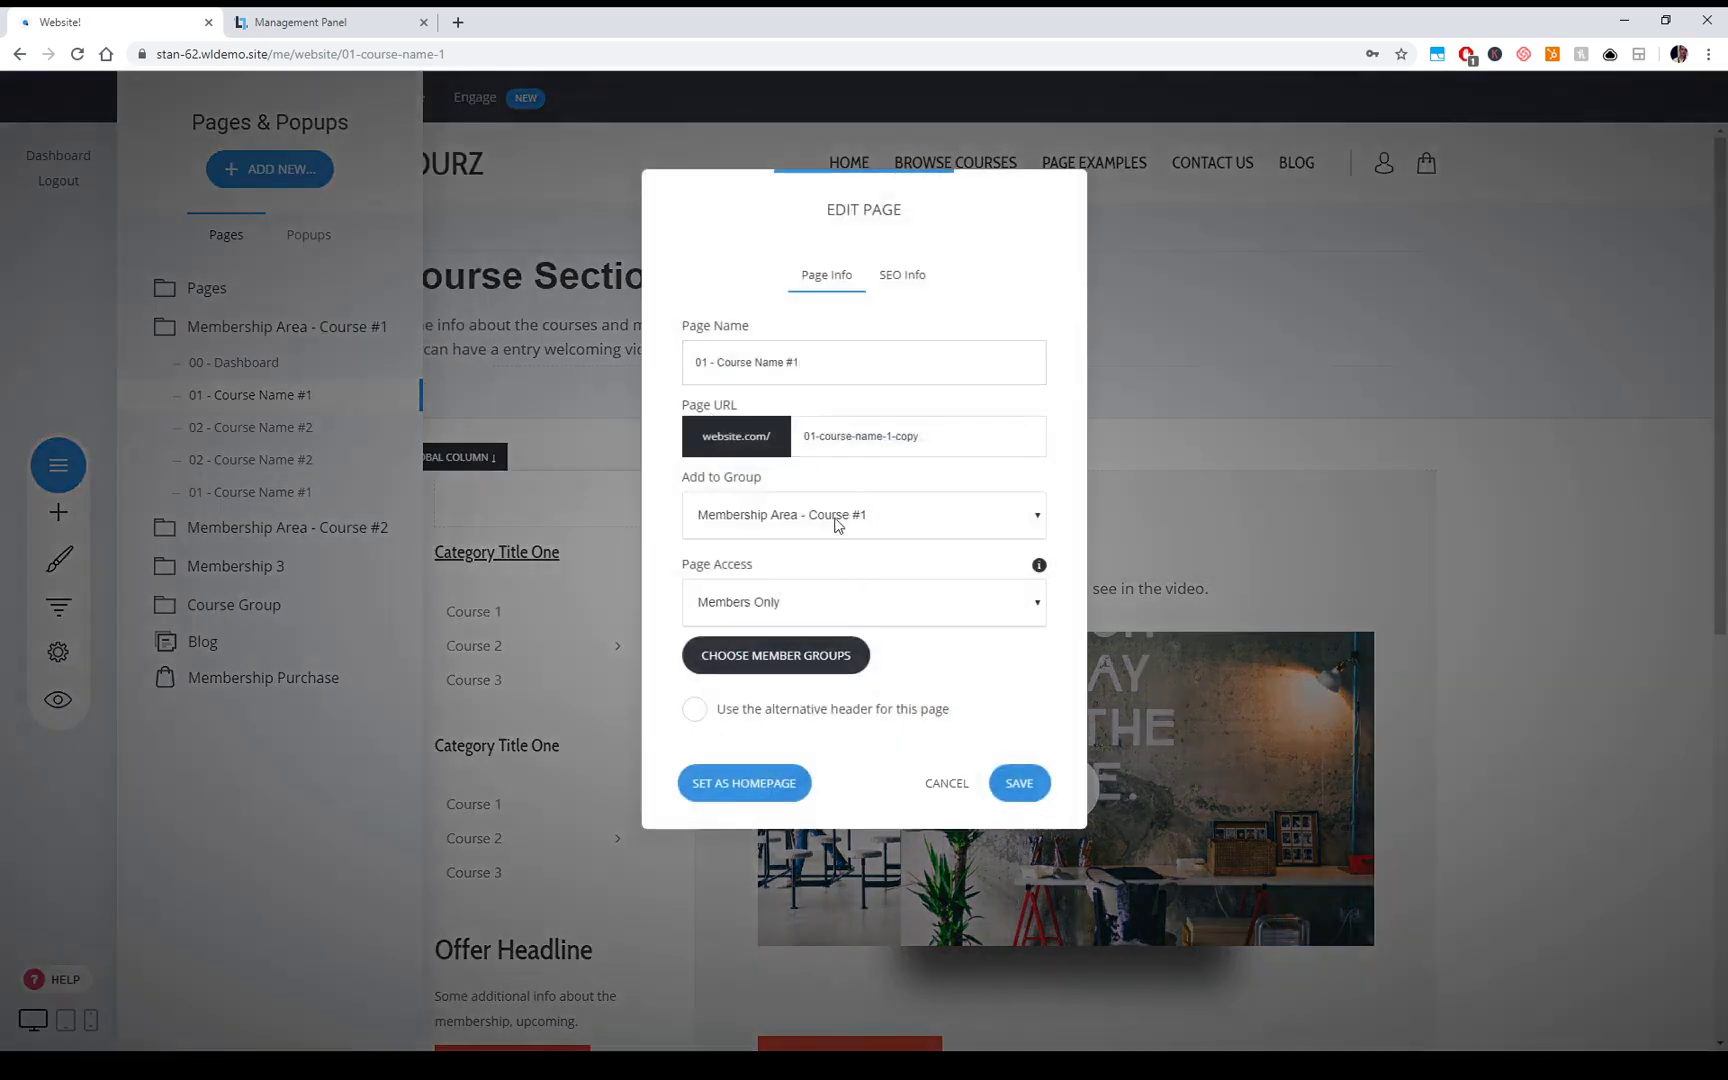
left_click(778, 617)
left_click(1018, 780)
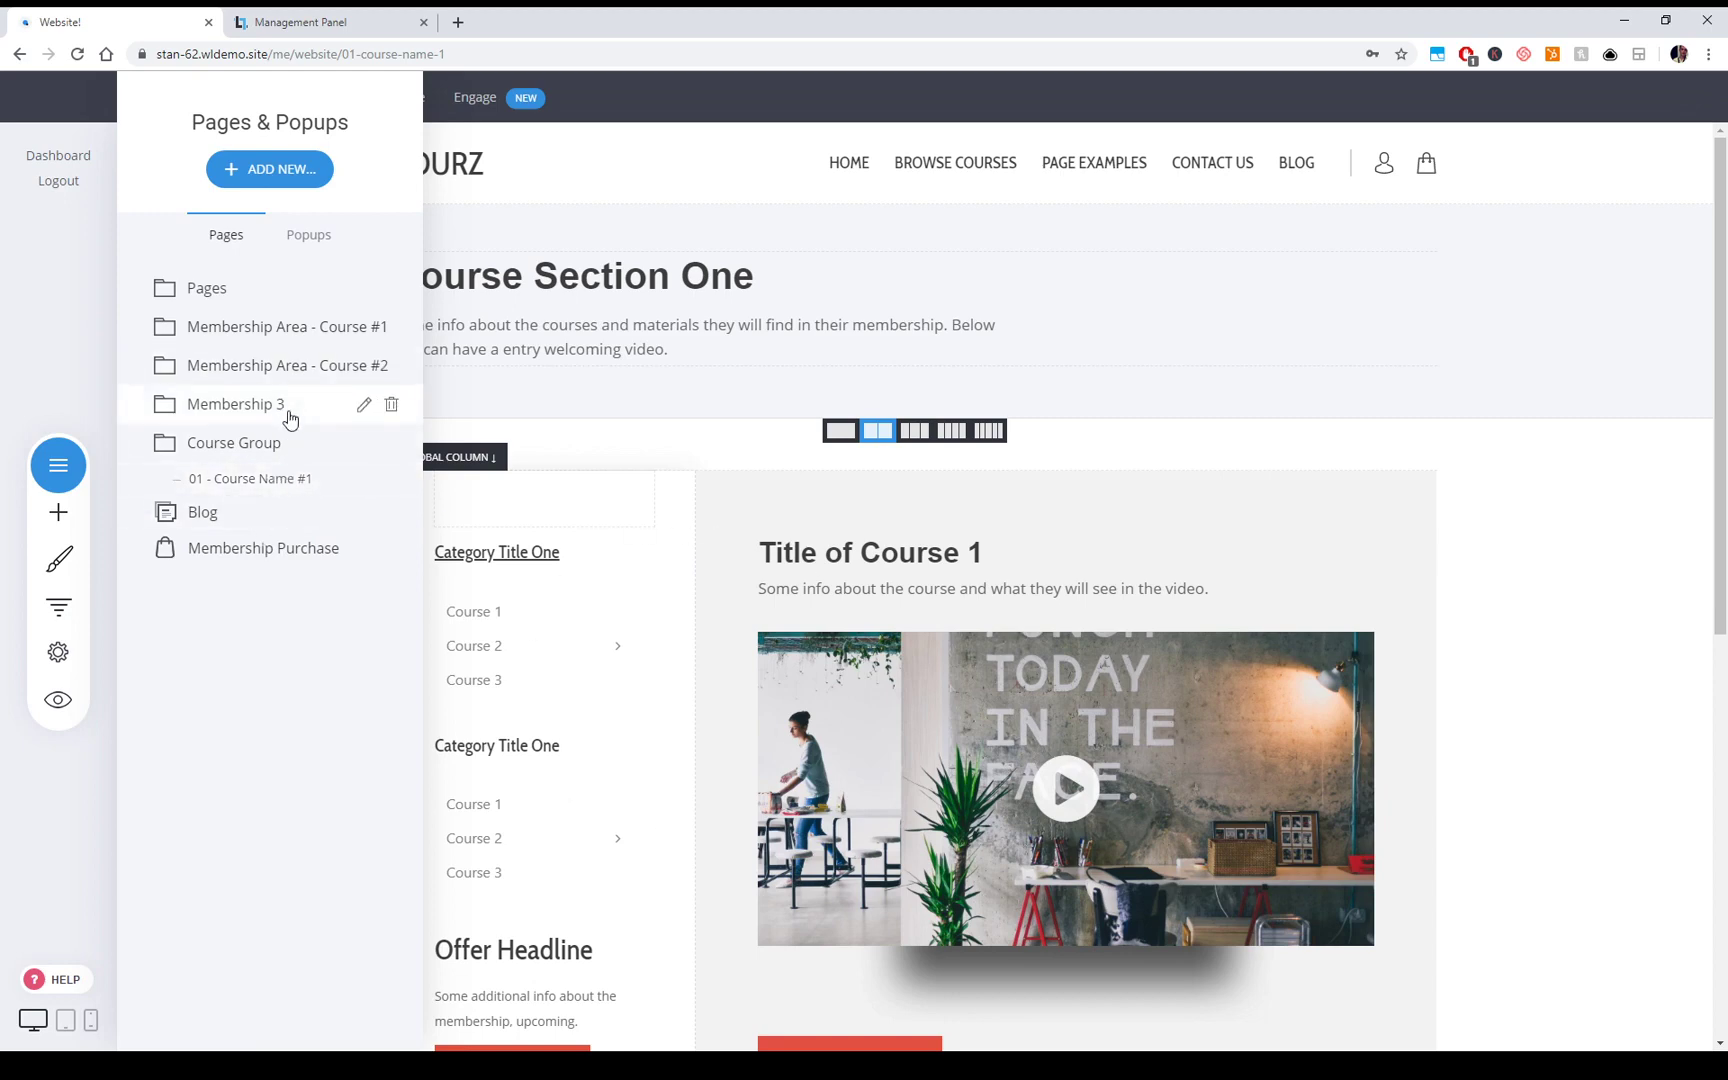
left_click(1152, 515)
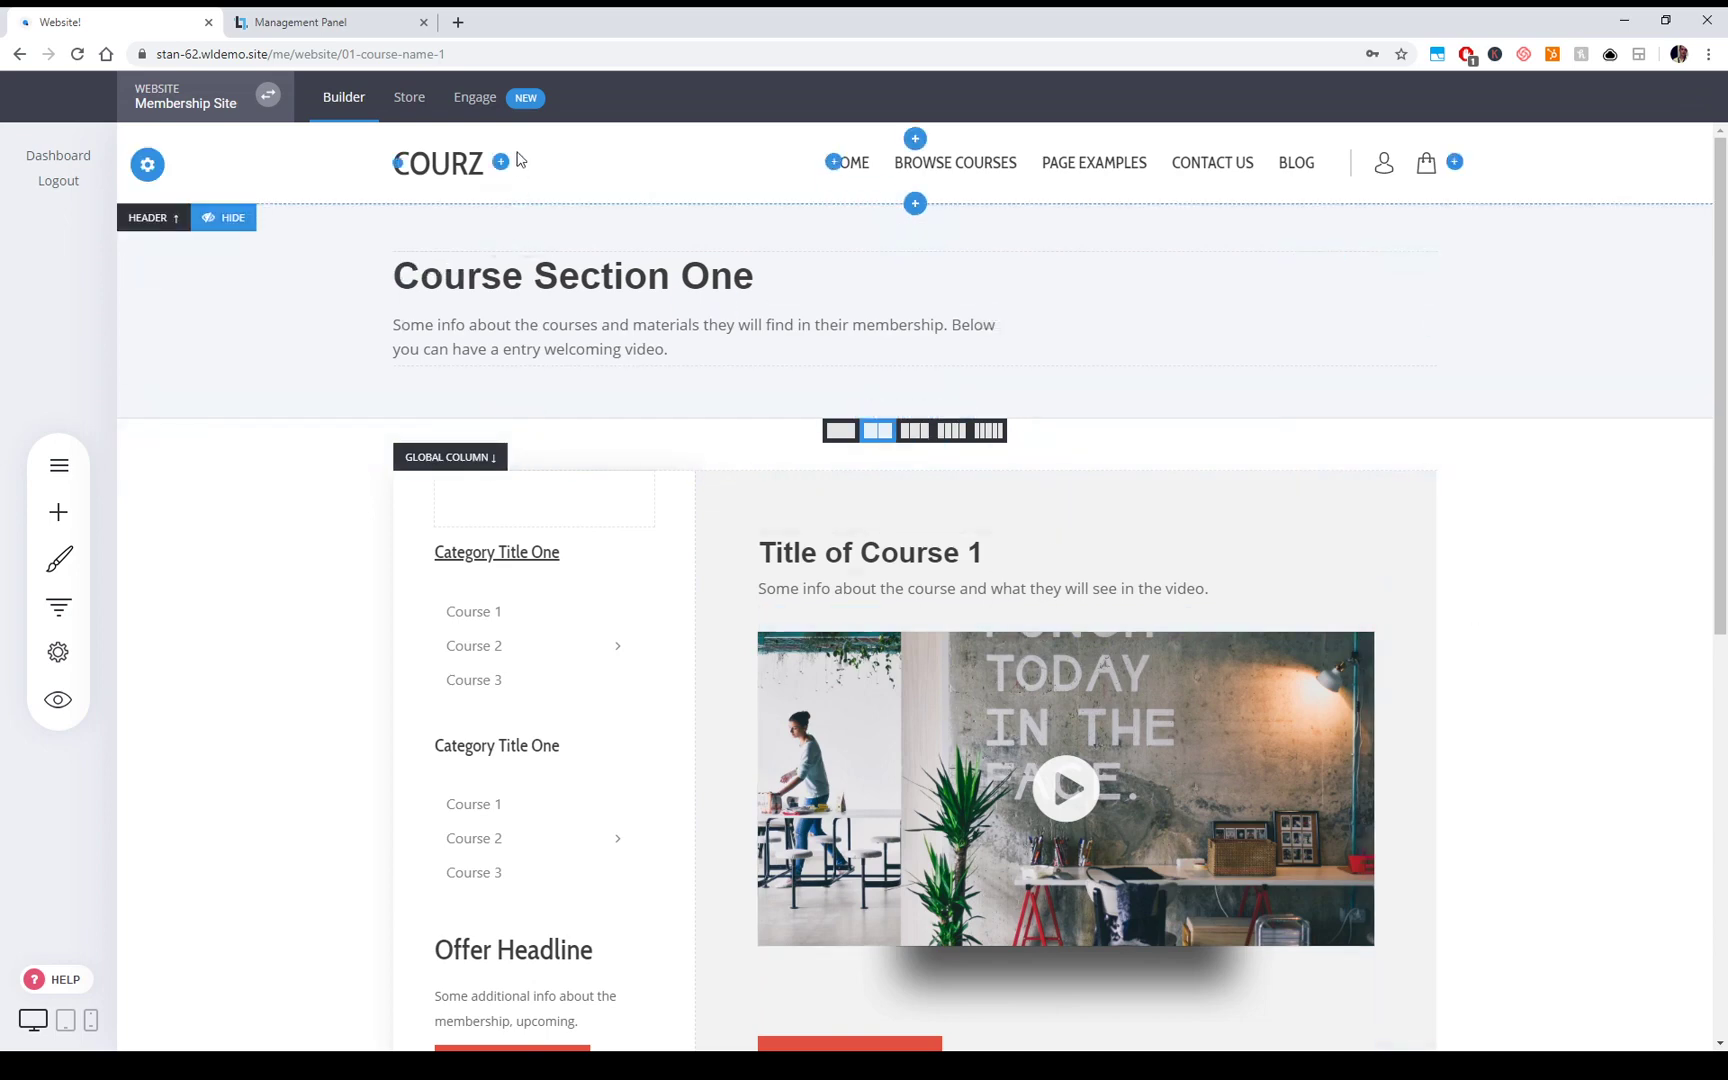
Switch to full screen and add a member group named VIP Members in the Engage contacts area
key("F11")
left_click(497, 48)
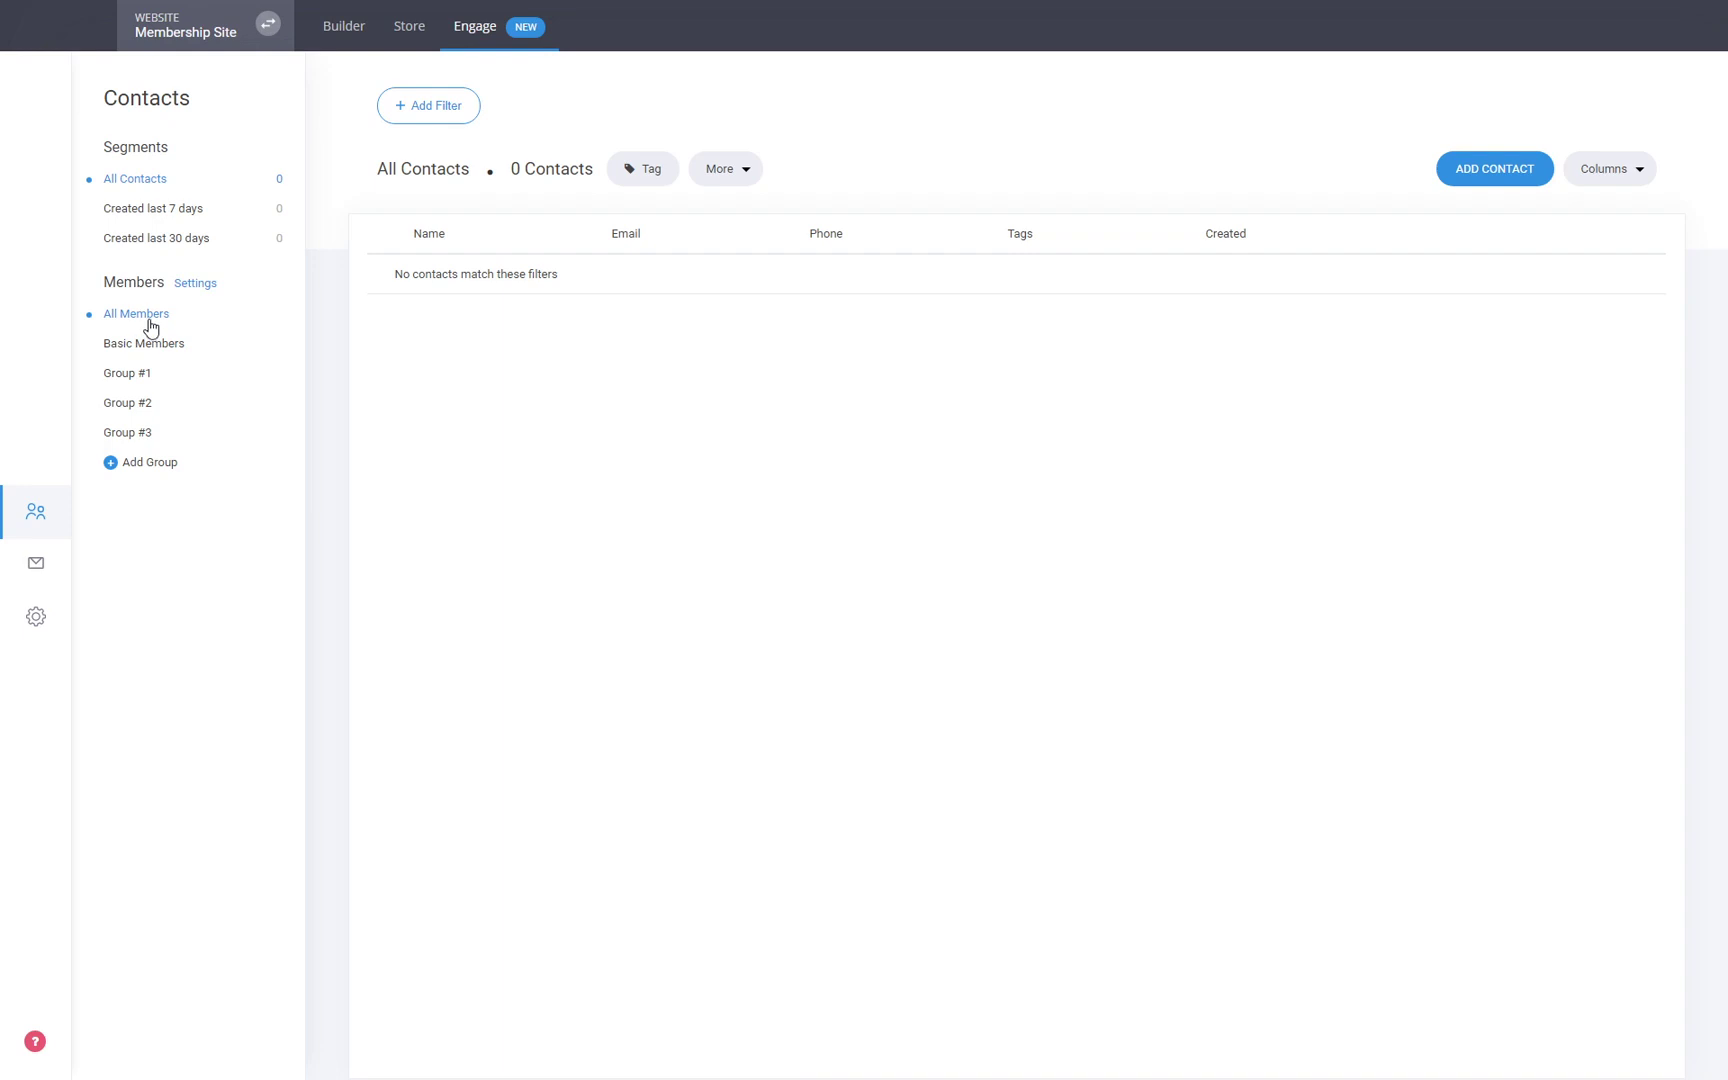
left_click(149, 463)
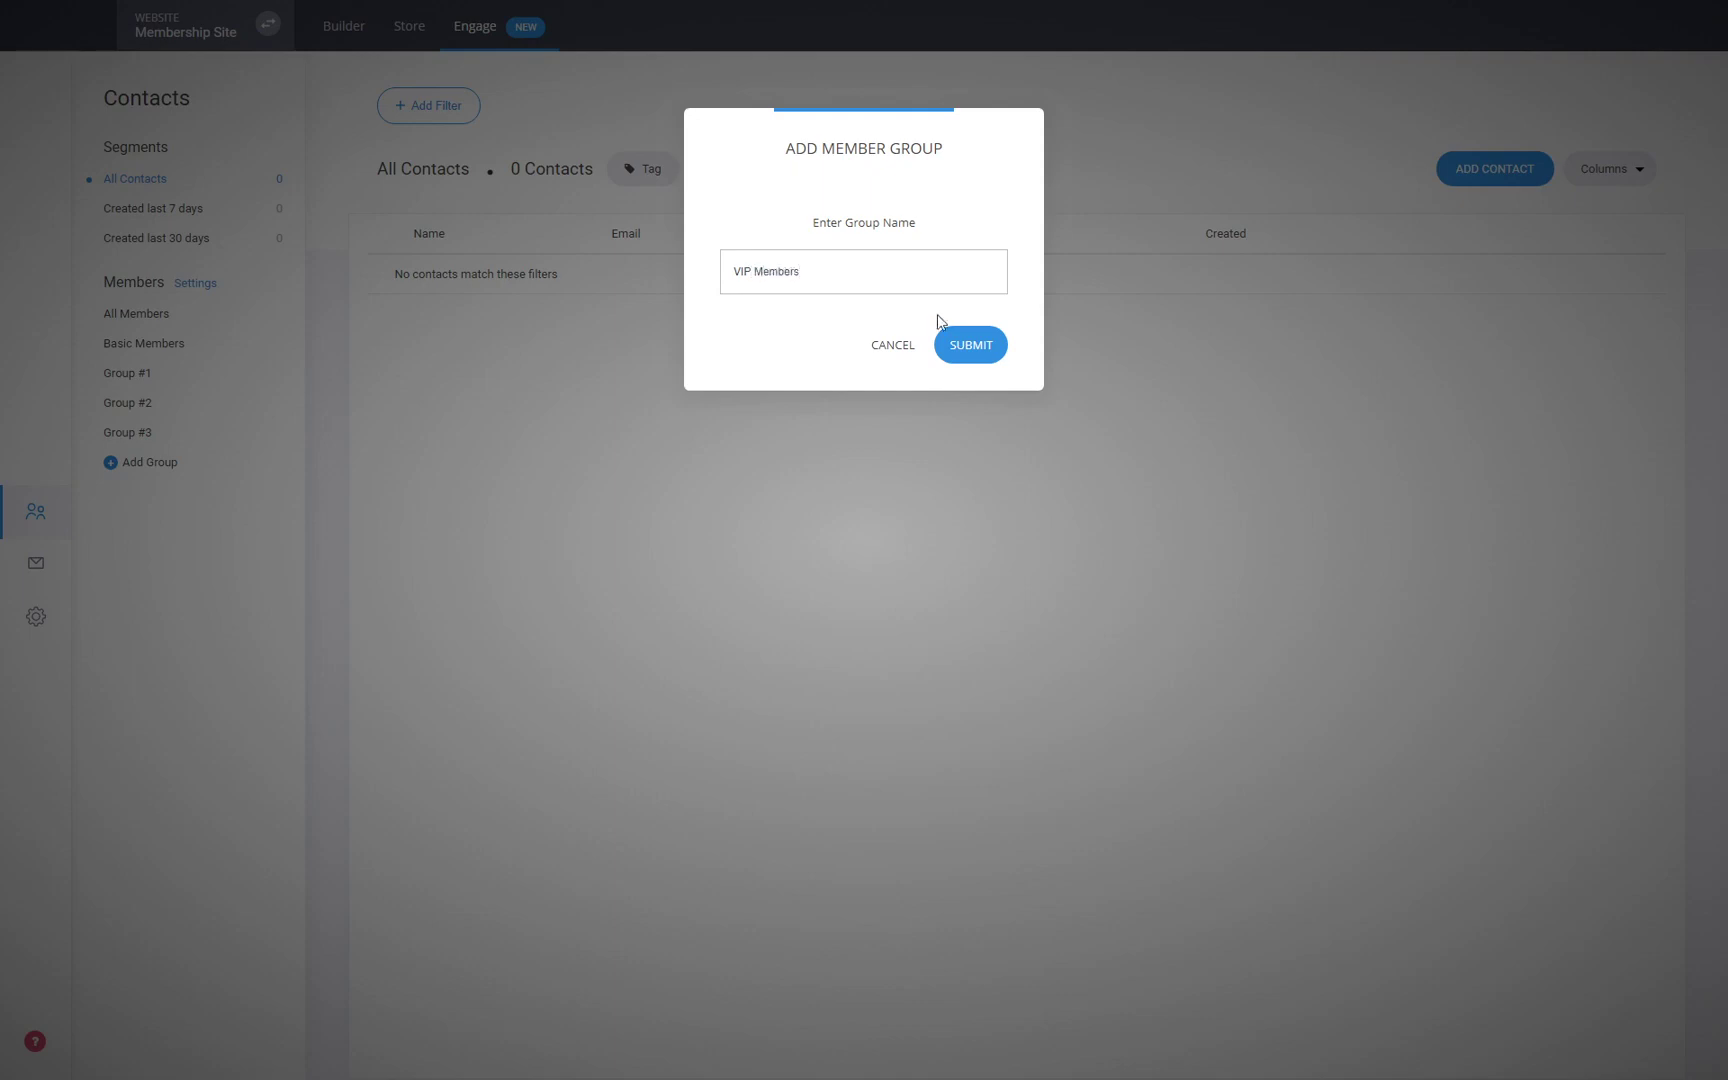
left_click(958, 347)
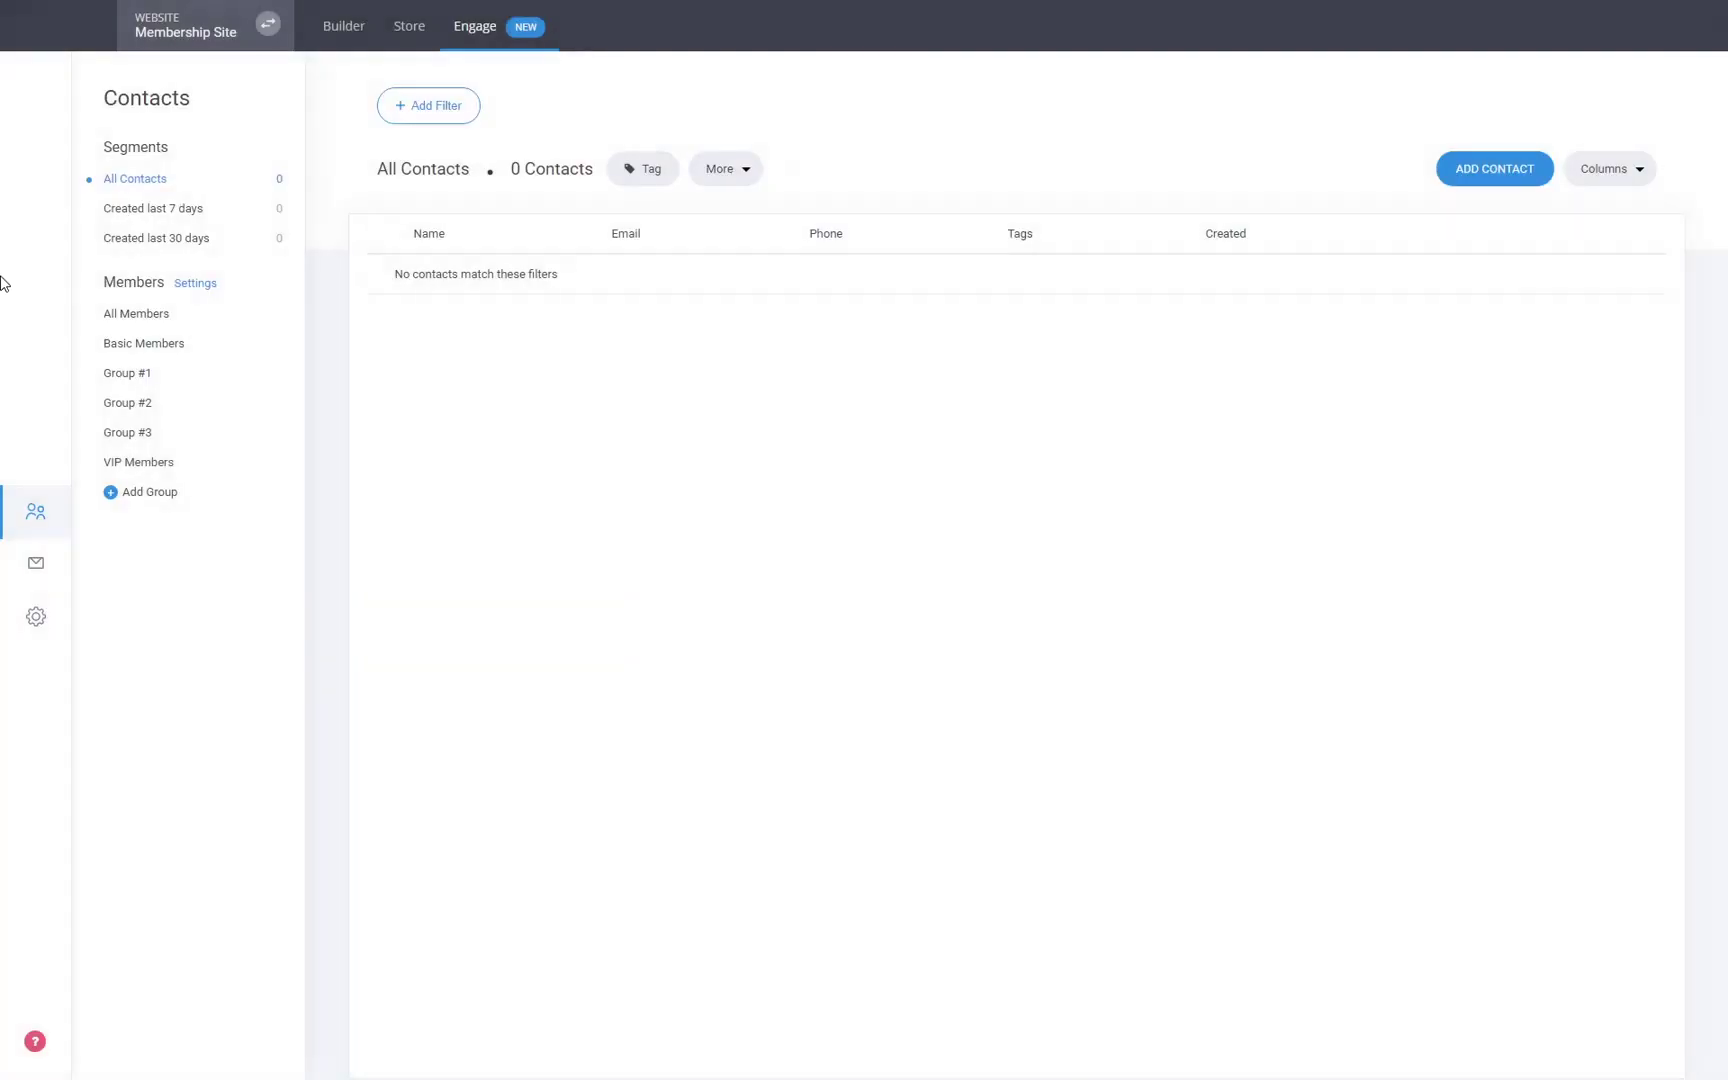
View the VIP Members group, then examine Group #1's settings and the page its members are redirected to after login
left_click(168, 466)
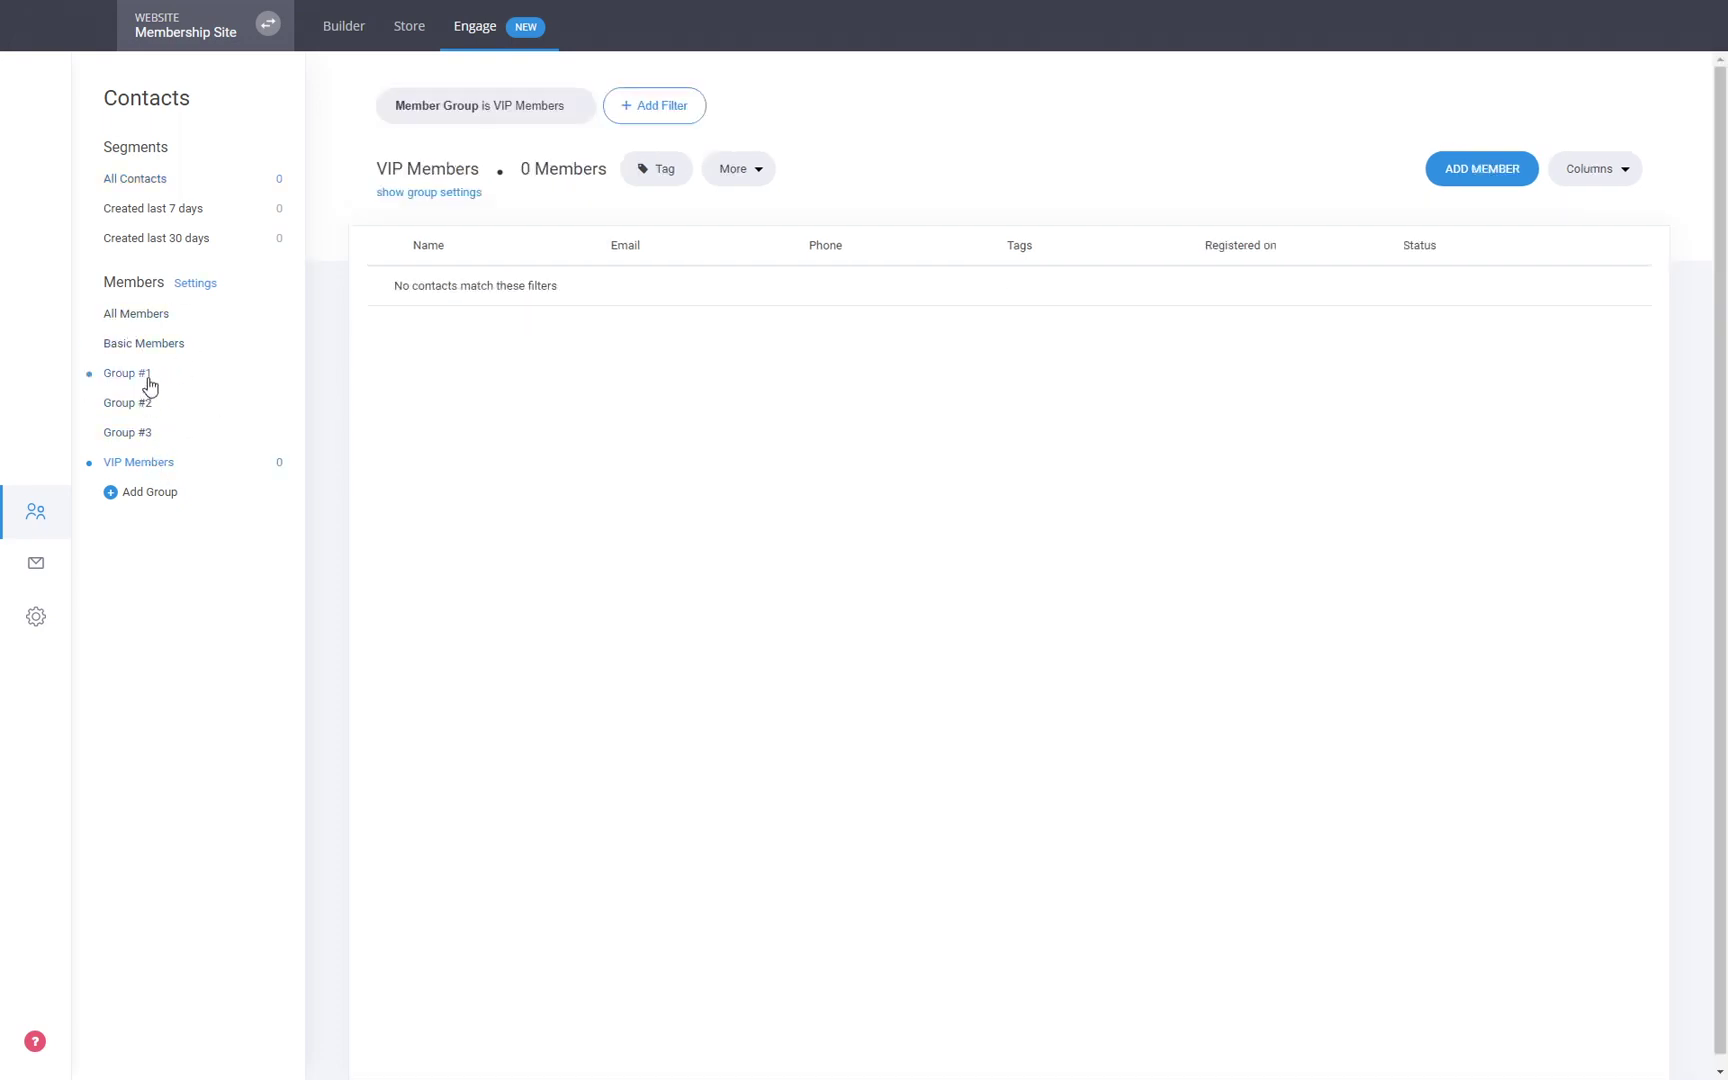
left_click(150, 378)
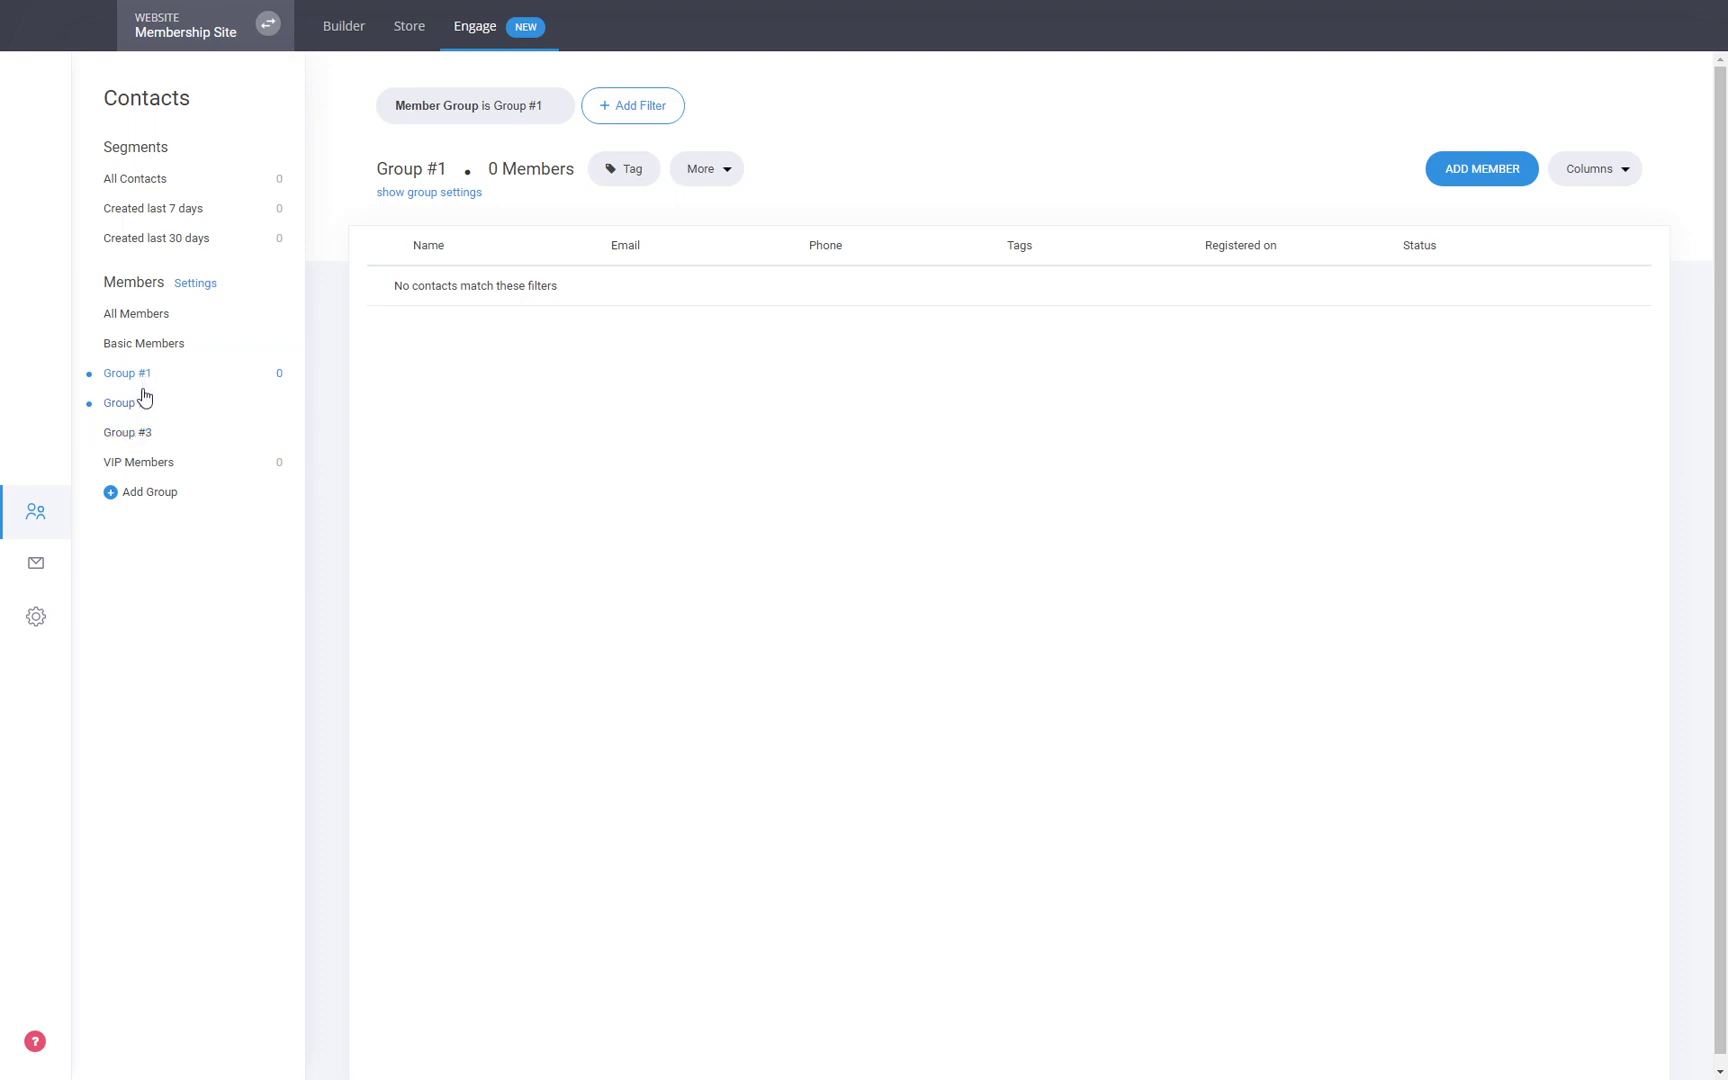
left_click(417, 195)
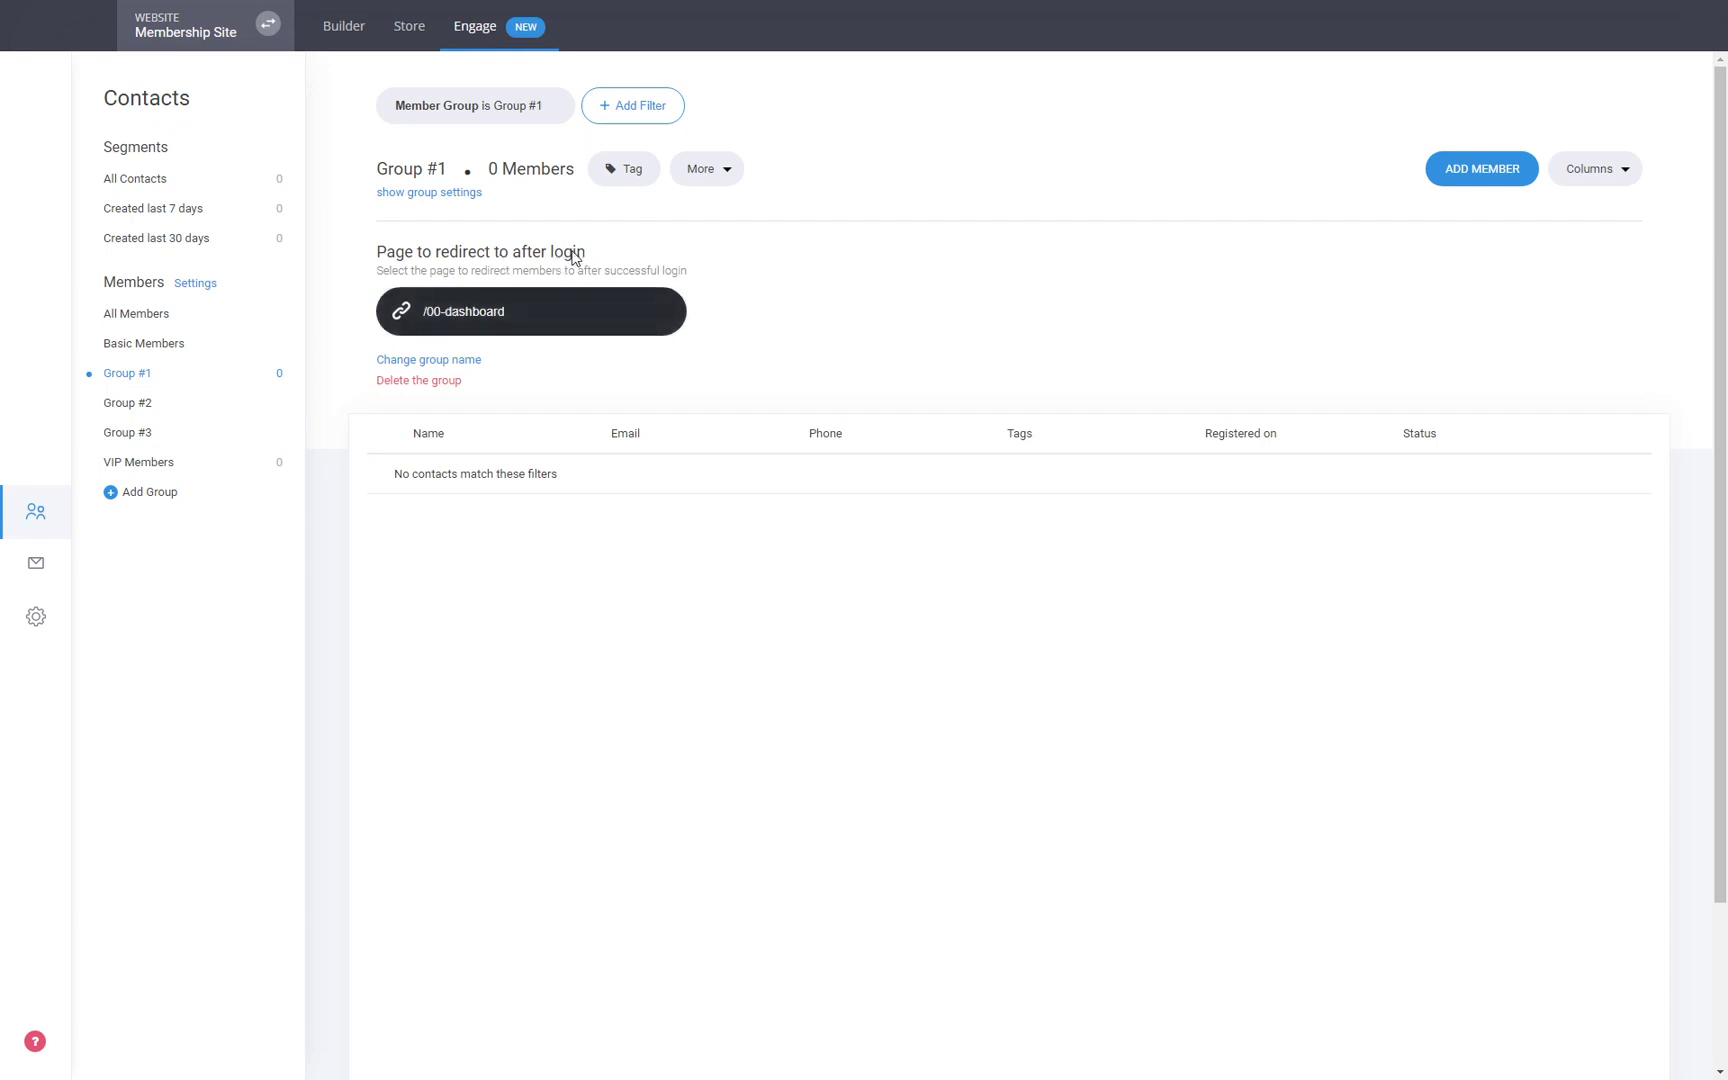
left_click(521, 322)
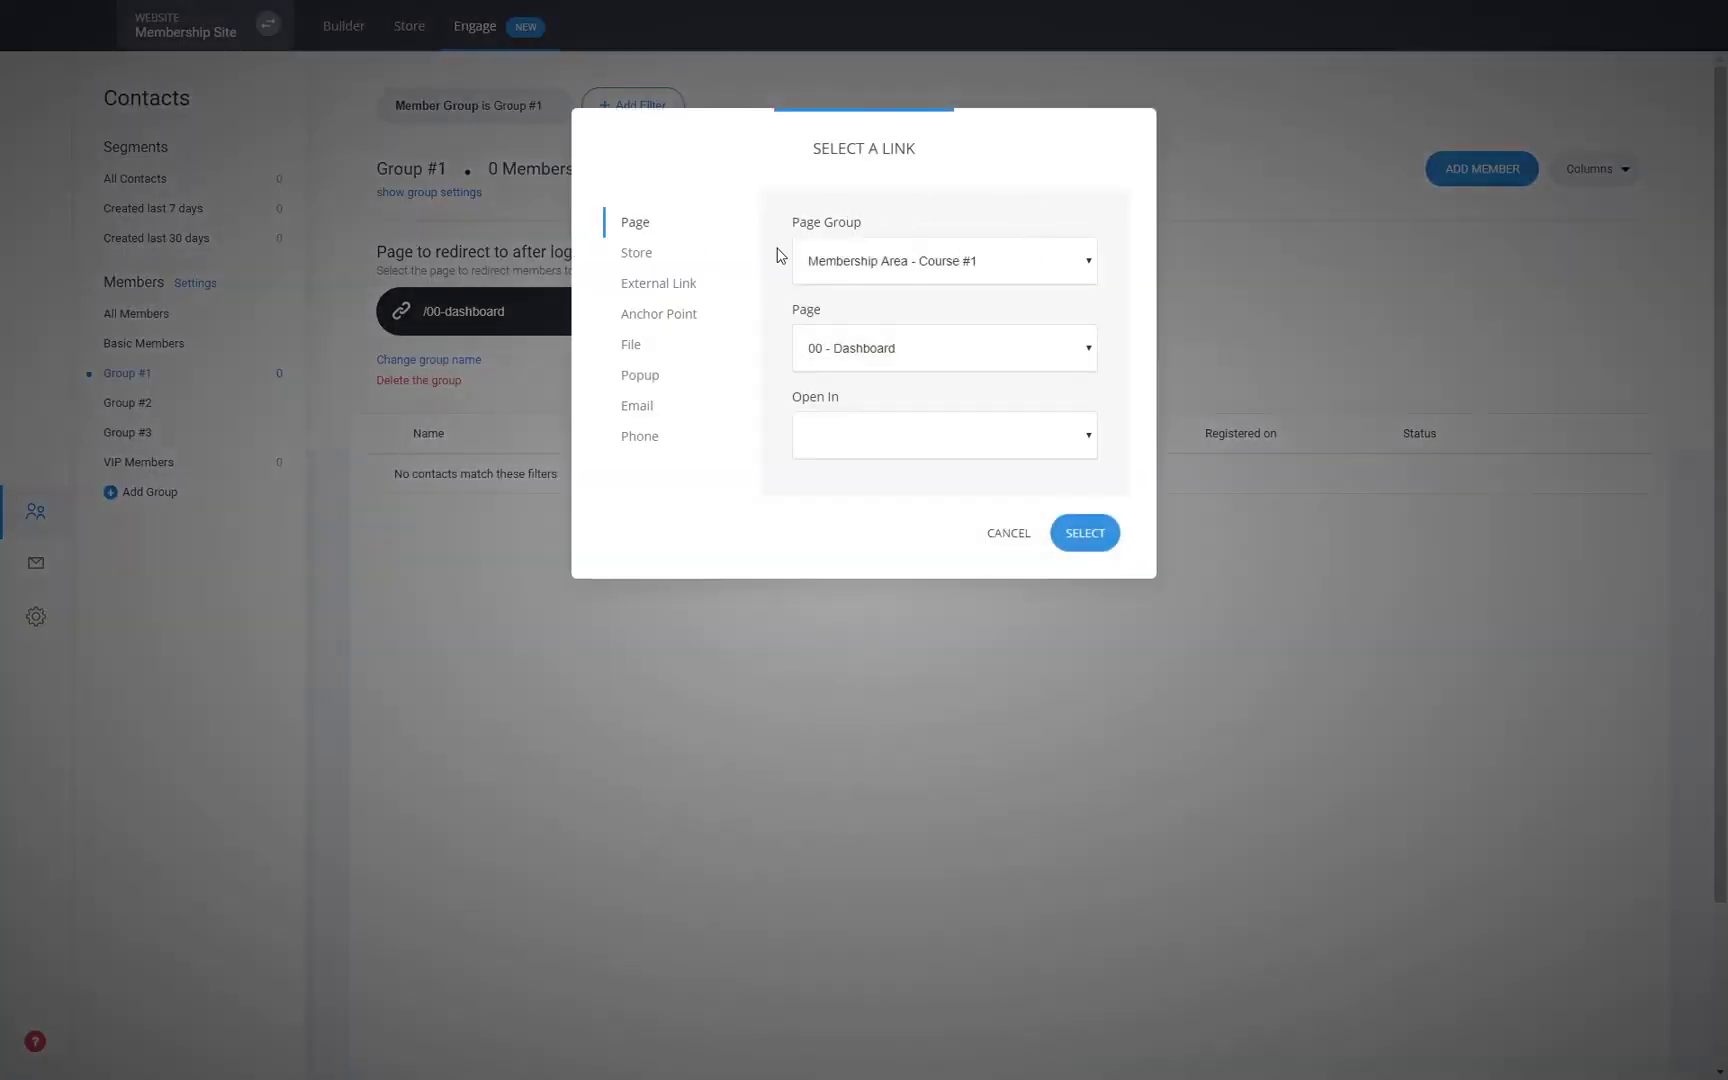
left_click(1006, 533)
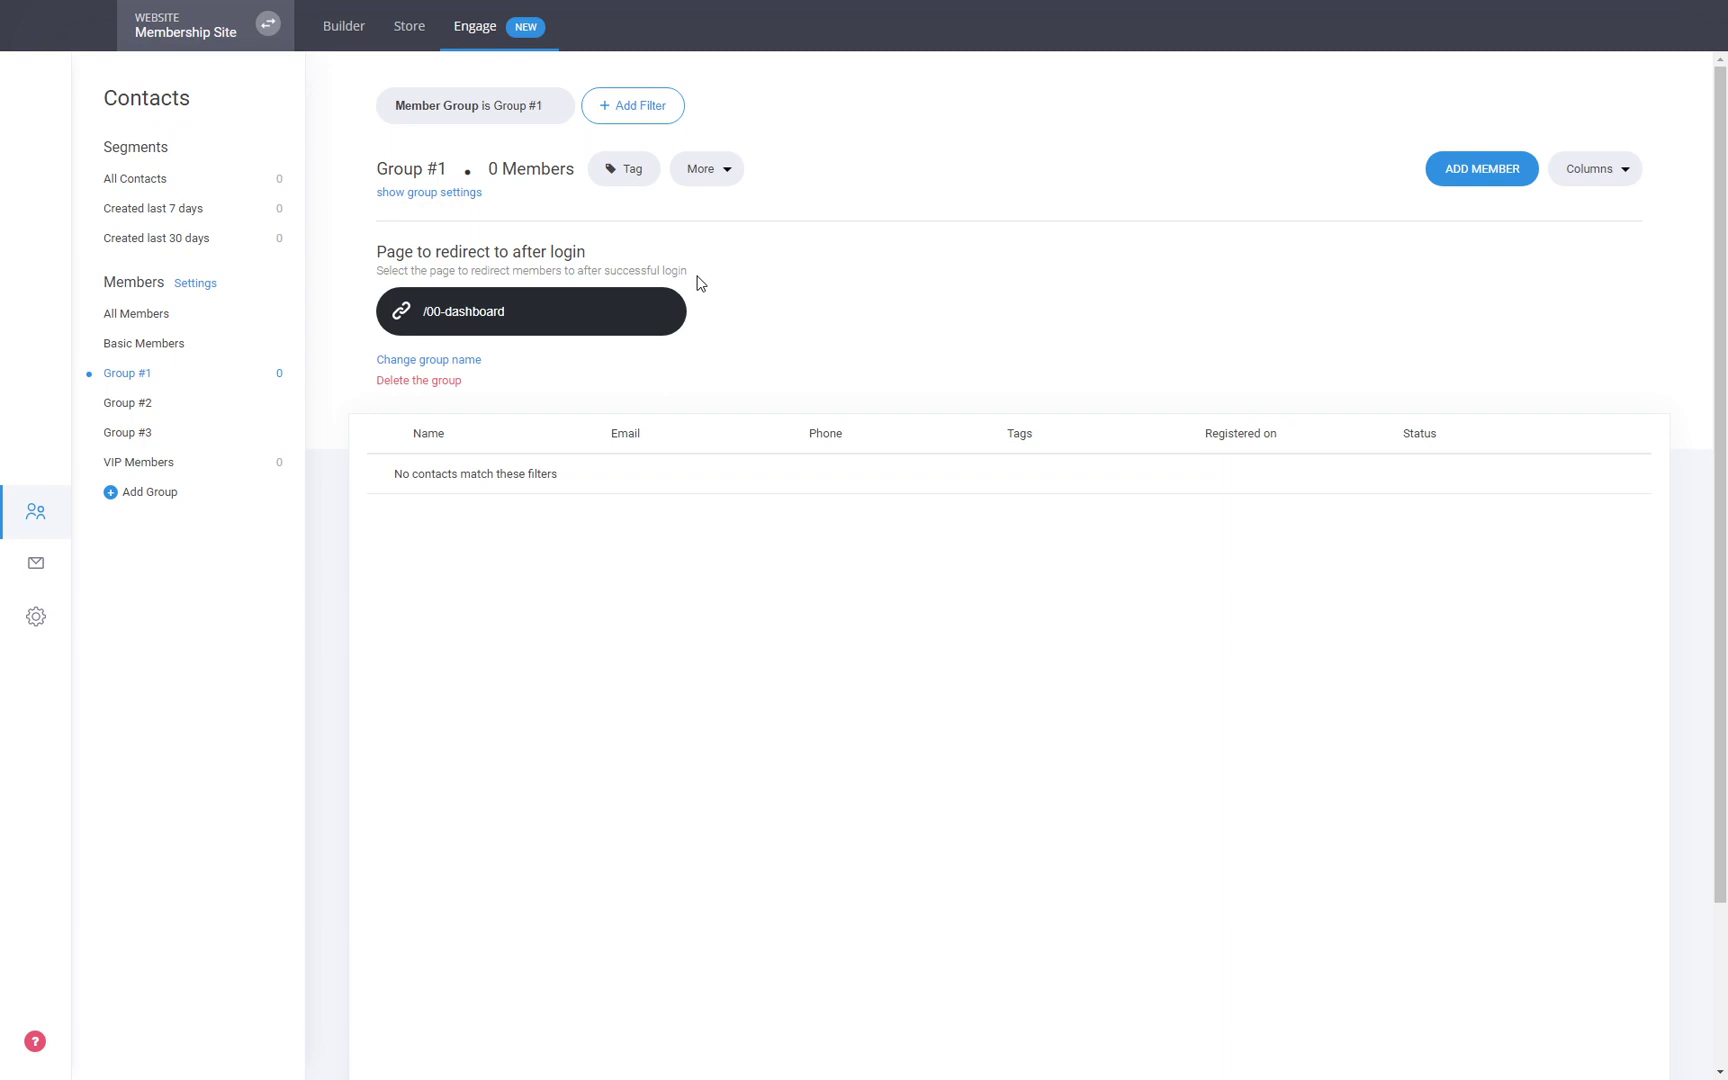
left_click(473, 311)
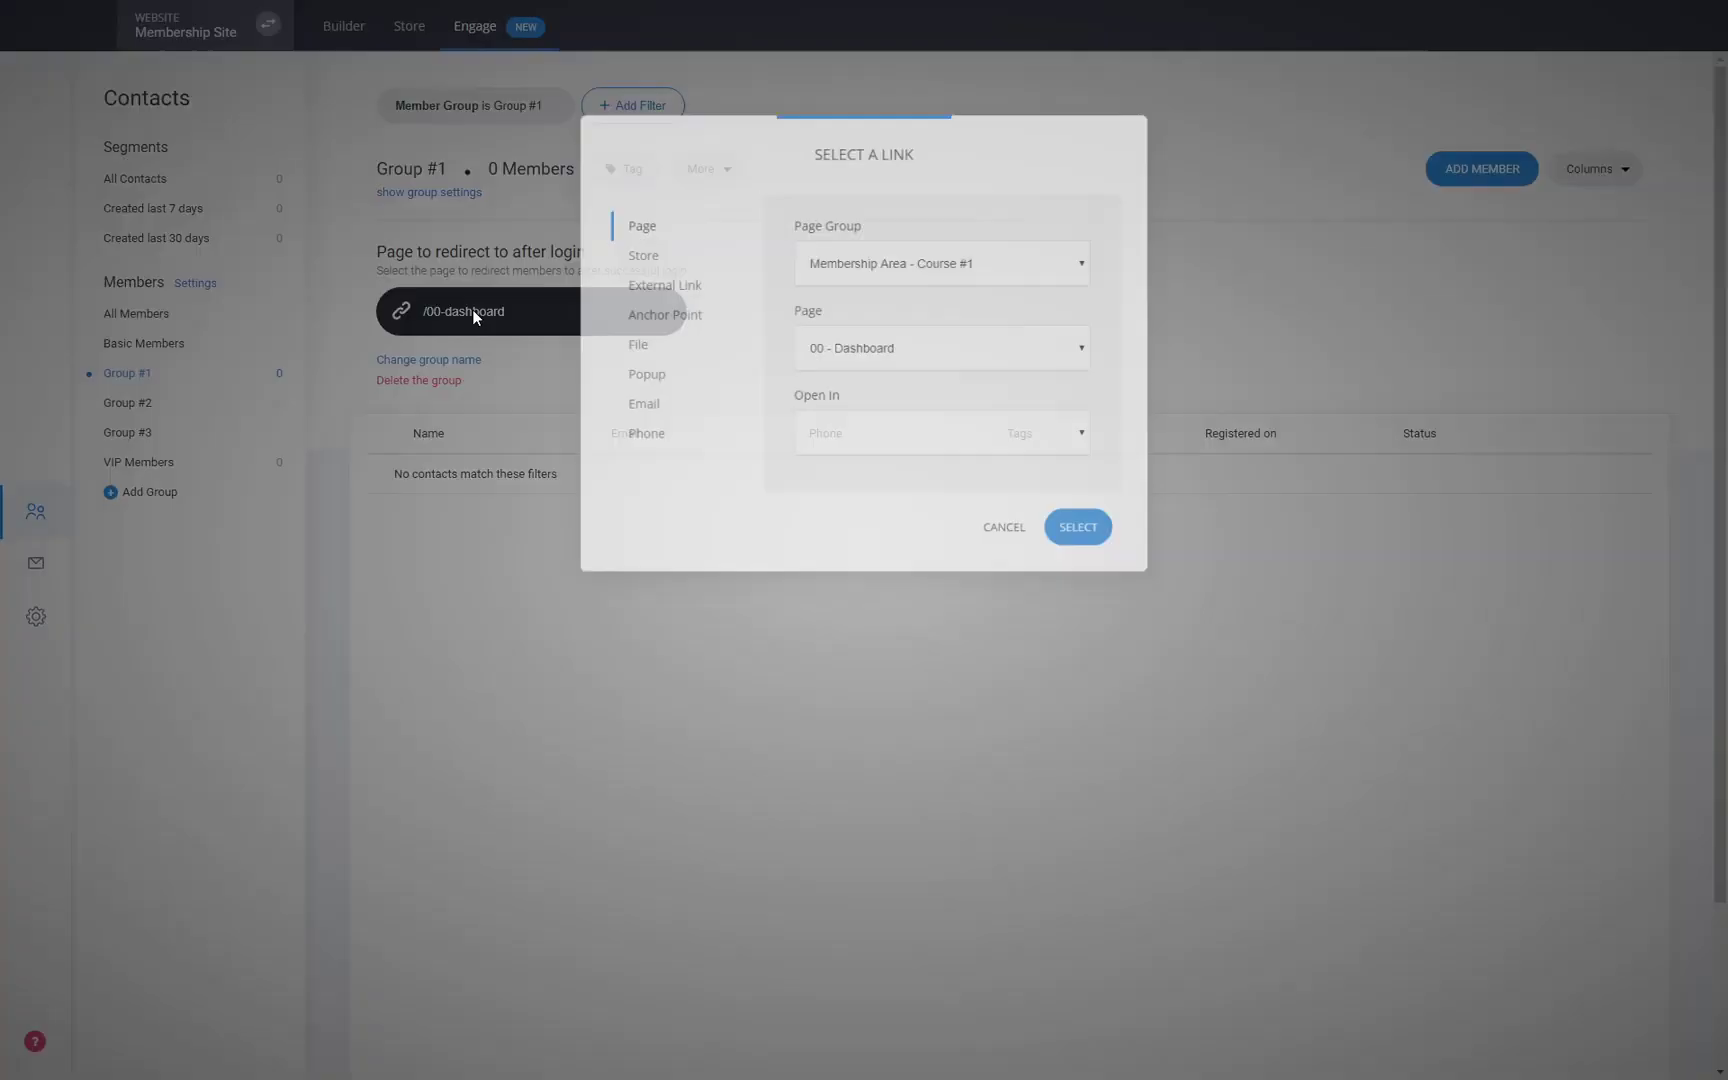
left_click(995, 534)
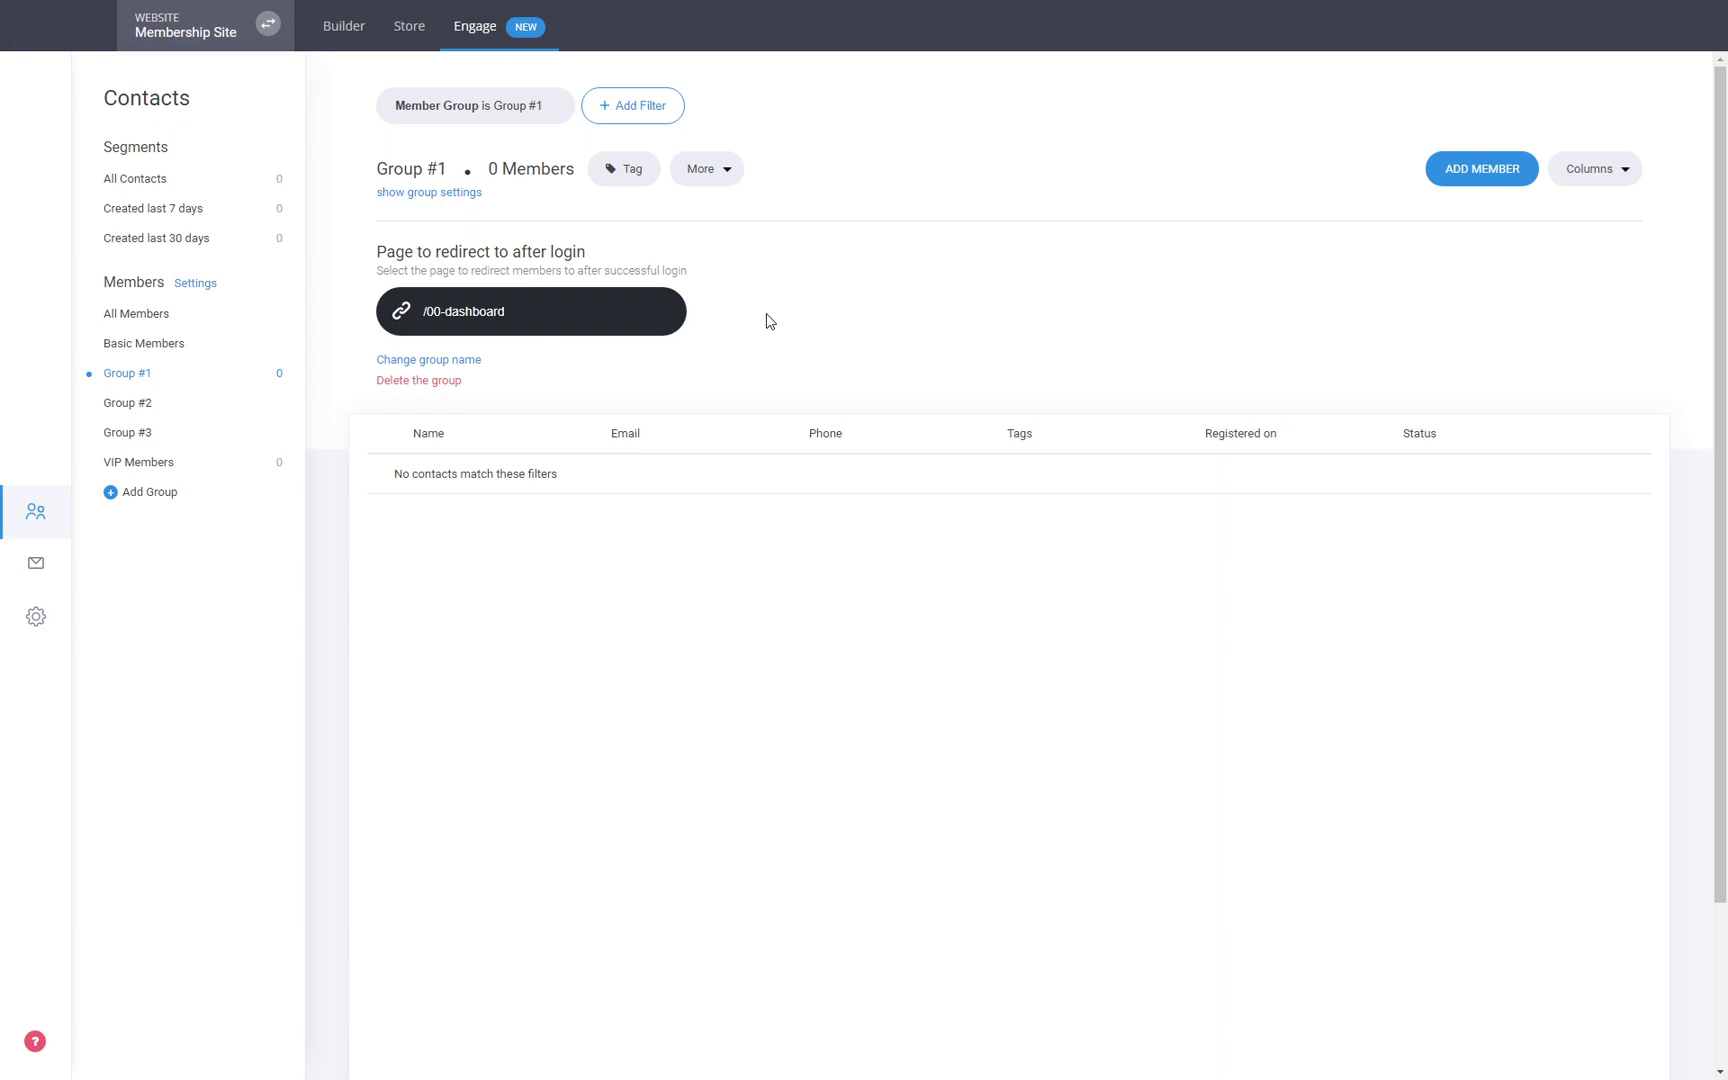
Return to the Builder and view the Individual Course Page in the Pages group
left_click(343, 30)
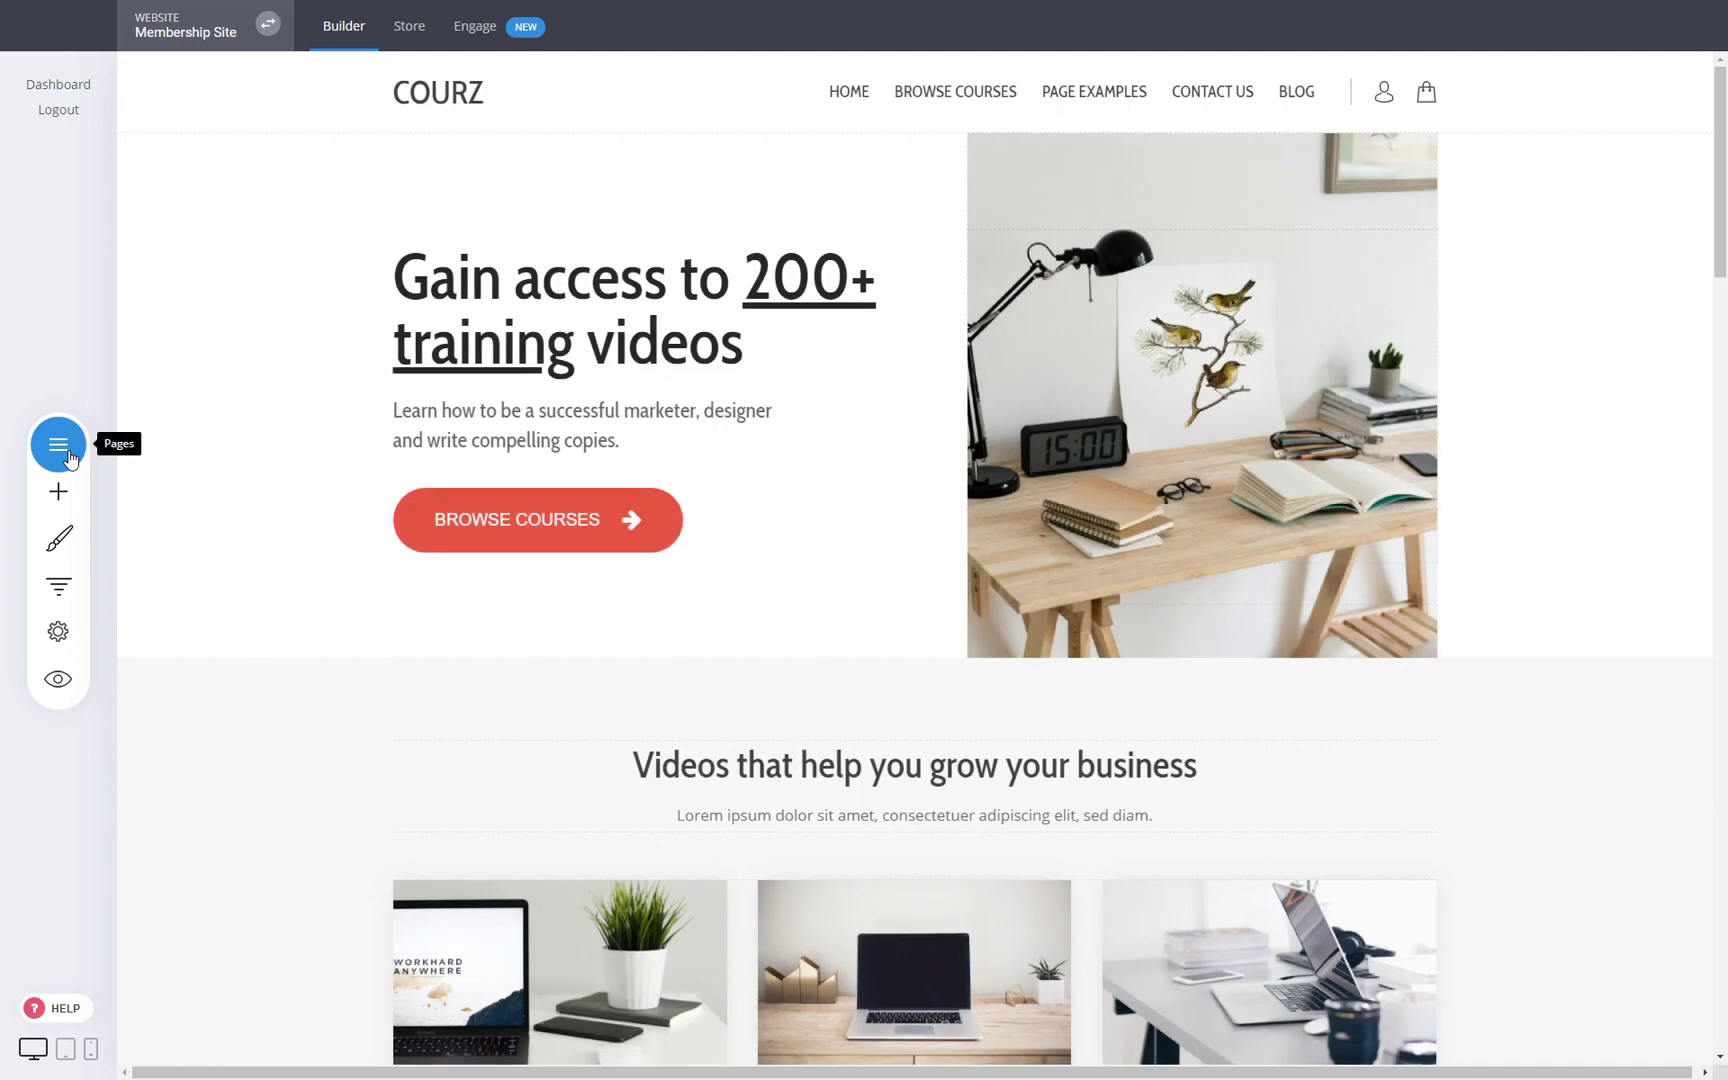
left_click(70, 456)
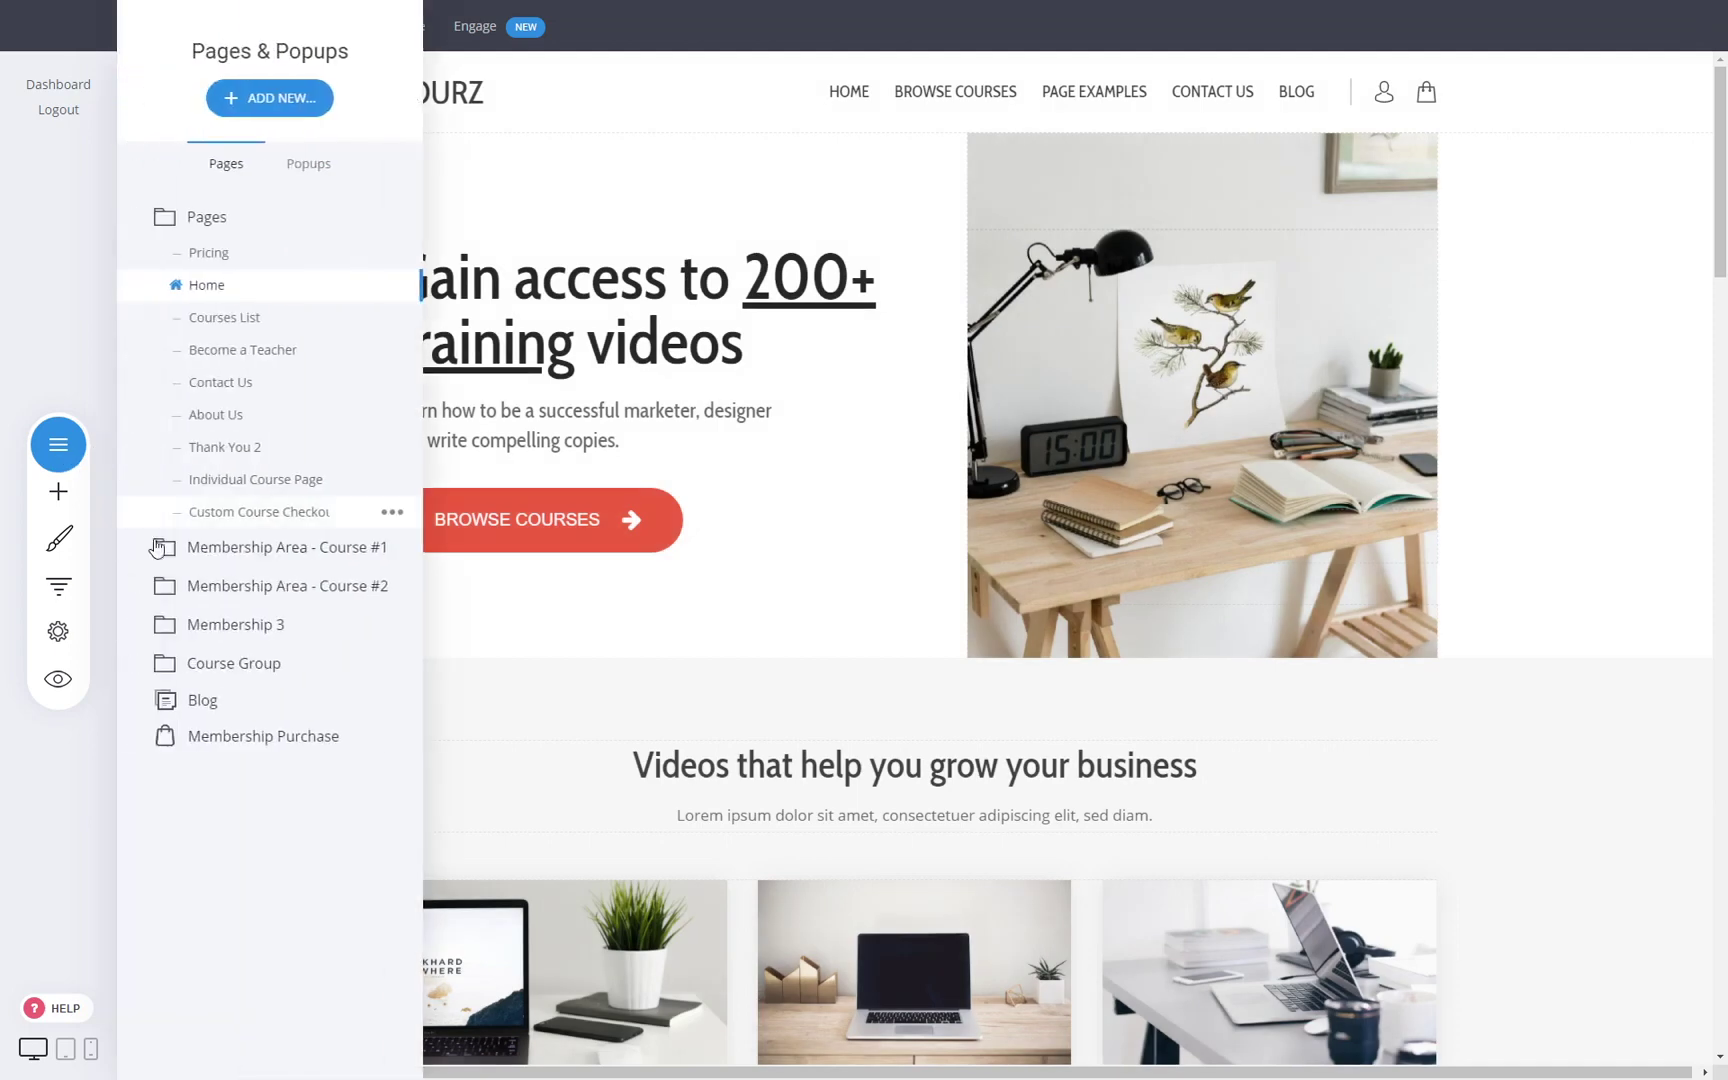
left_click(260, 492)
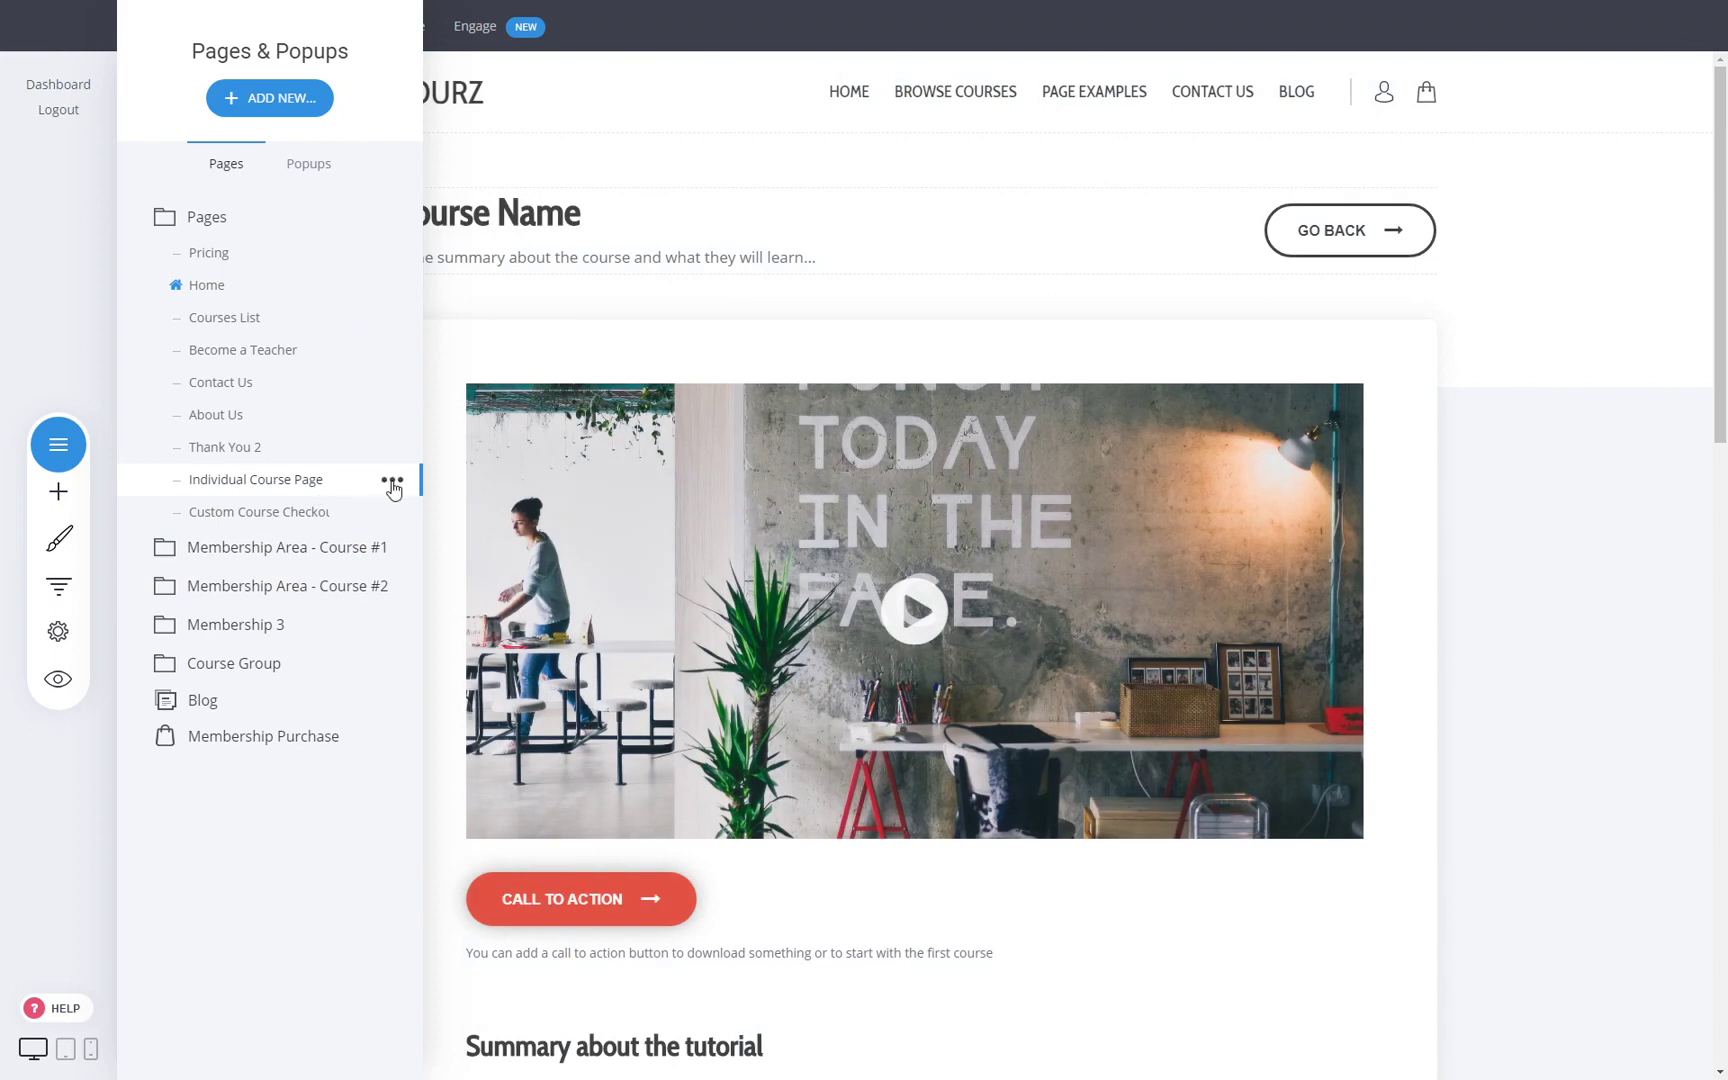
left_click(1500, 470)
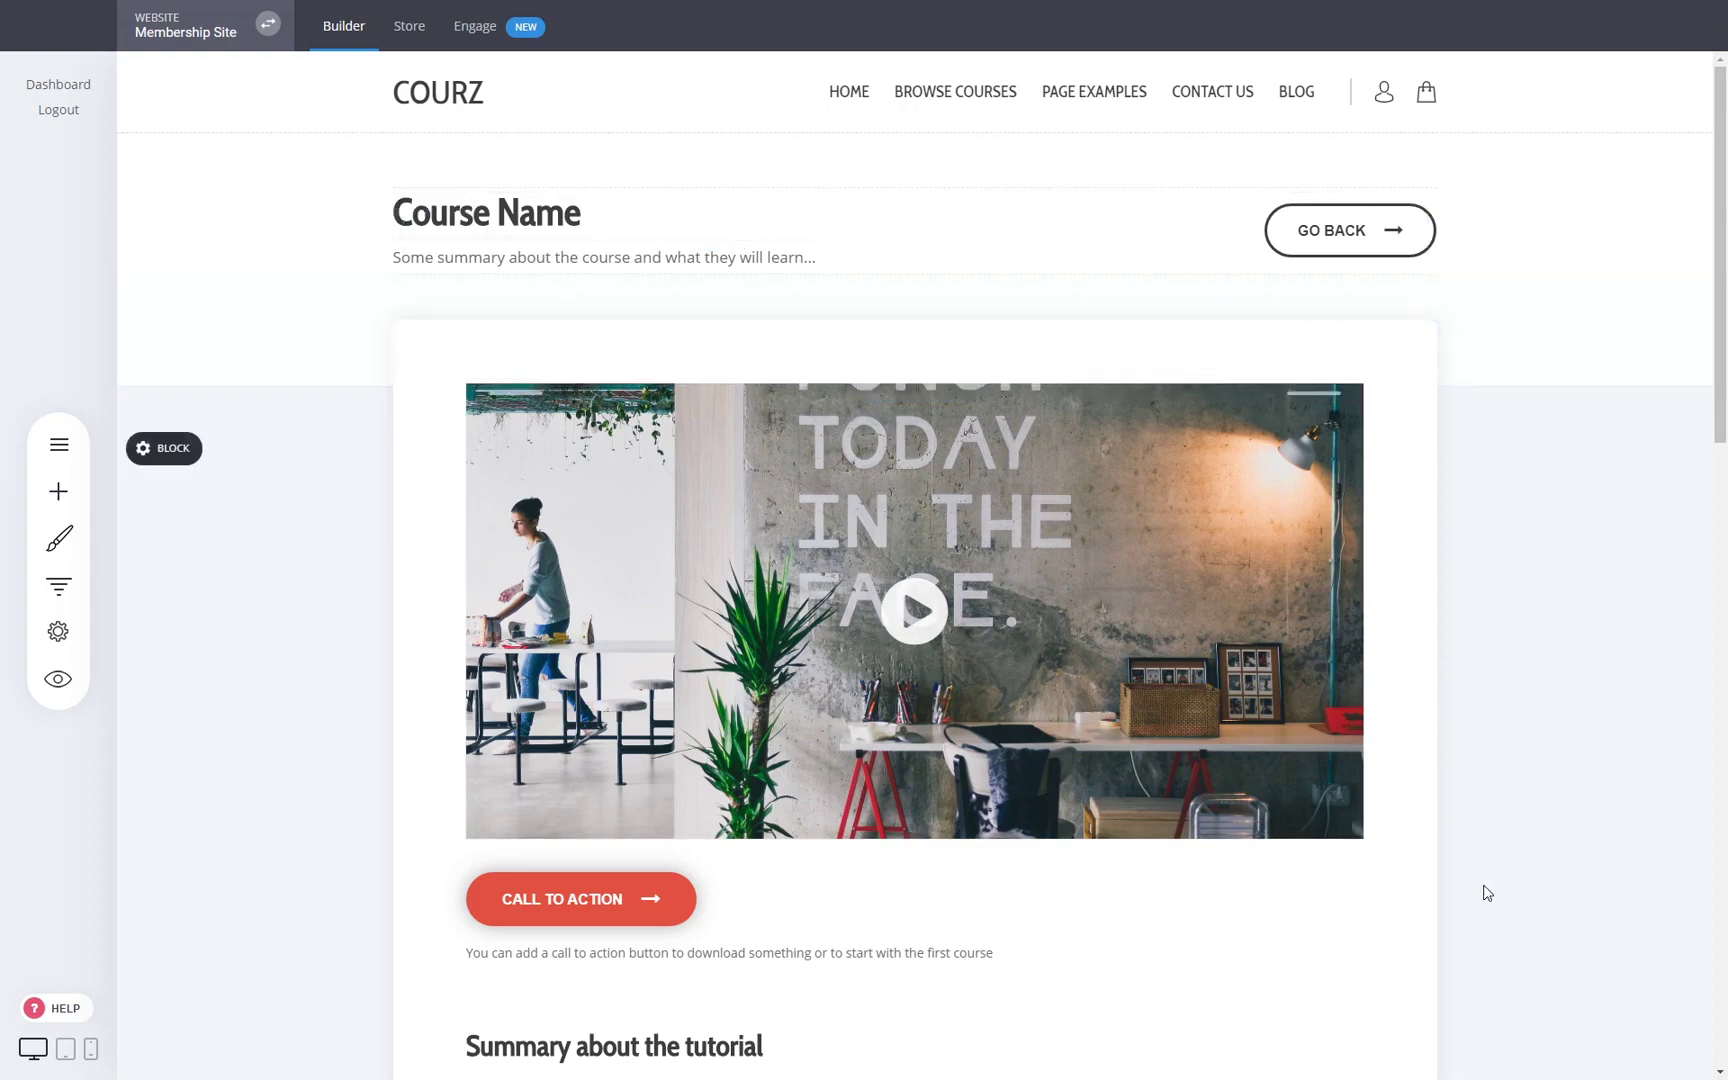
Set Group #2's redirect page after login to Individual Course Page from the Pages group
left_click(480, 27)
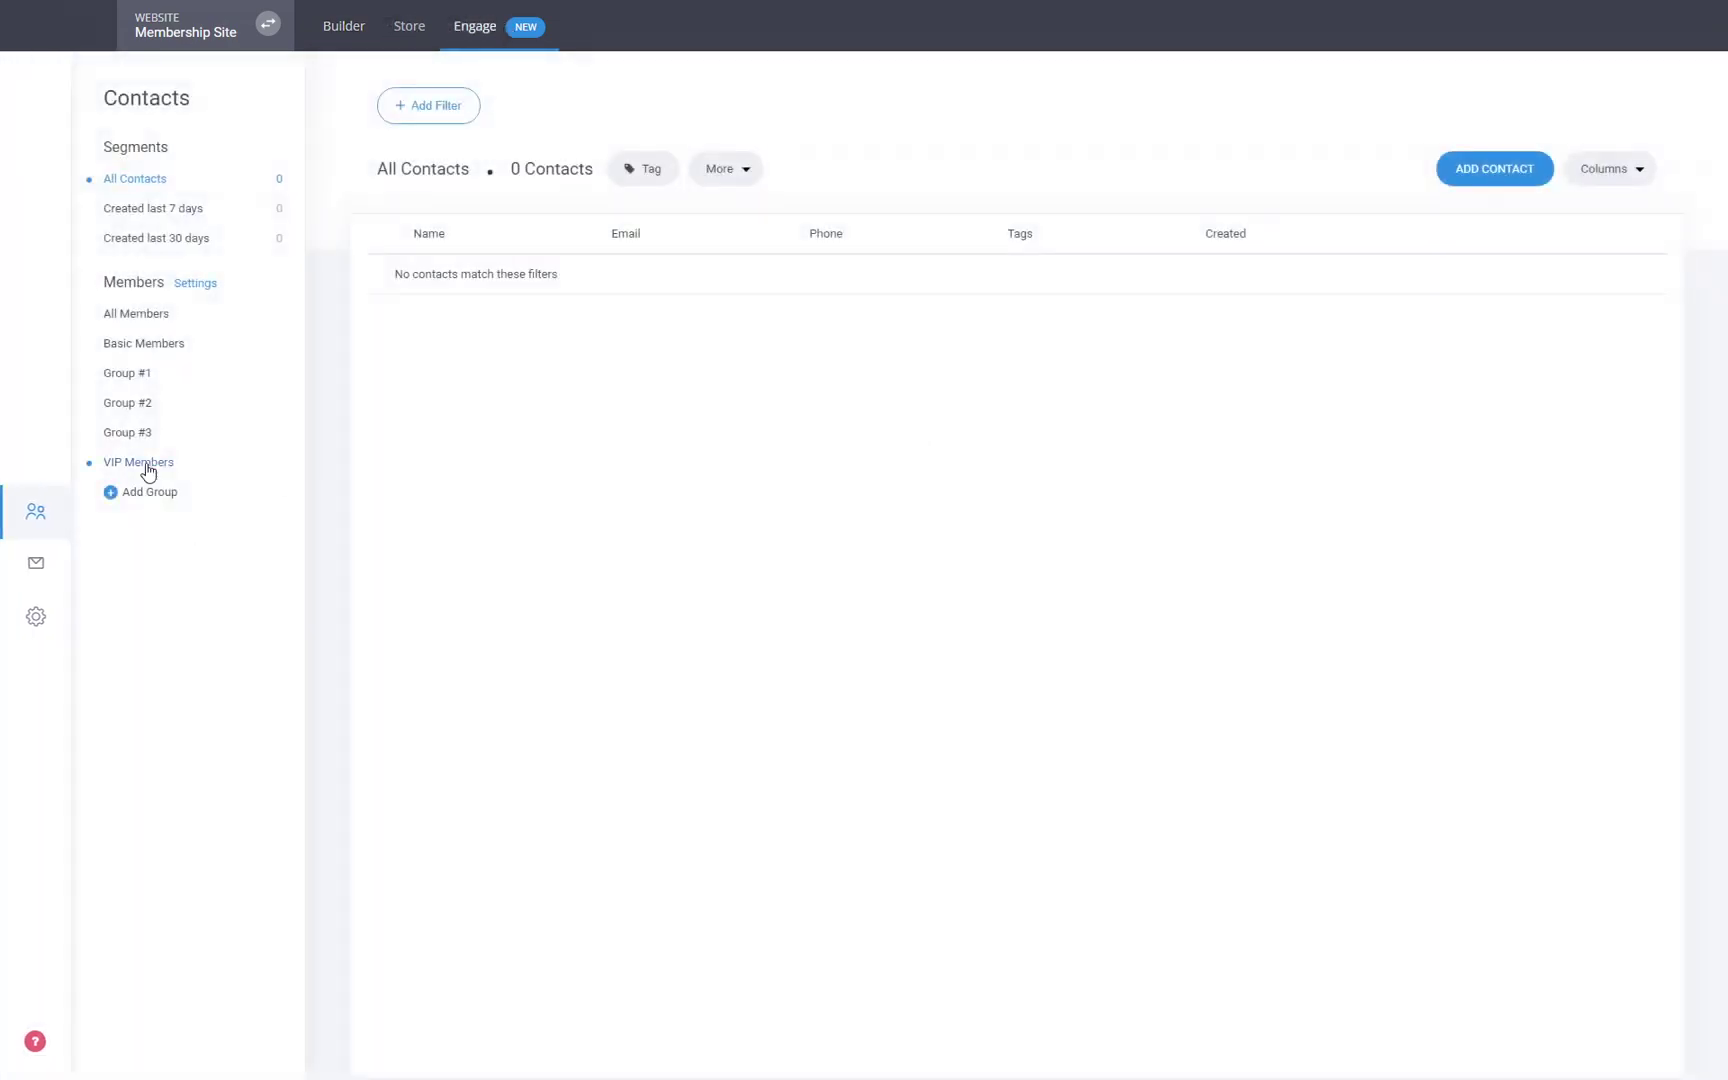
left_click(152, 405)
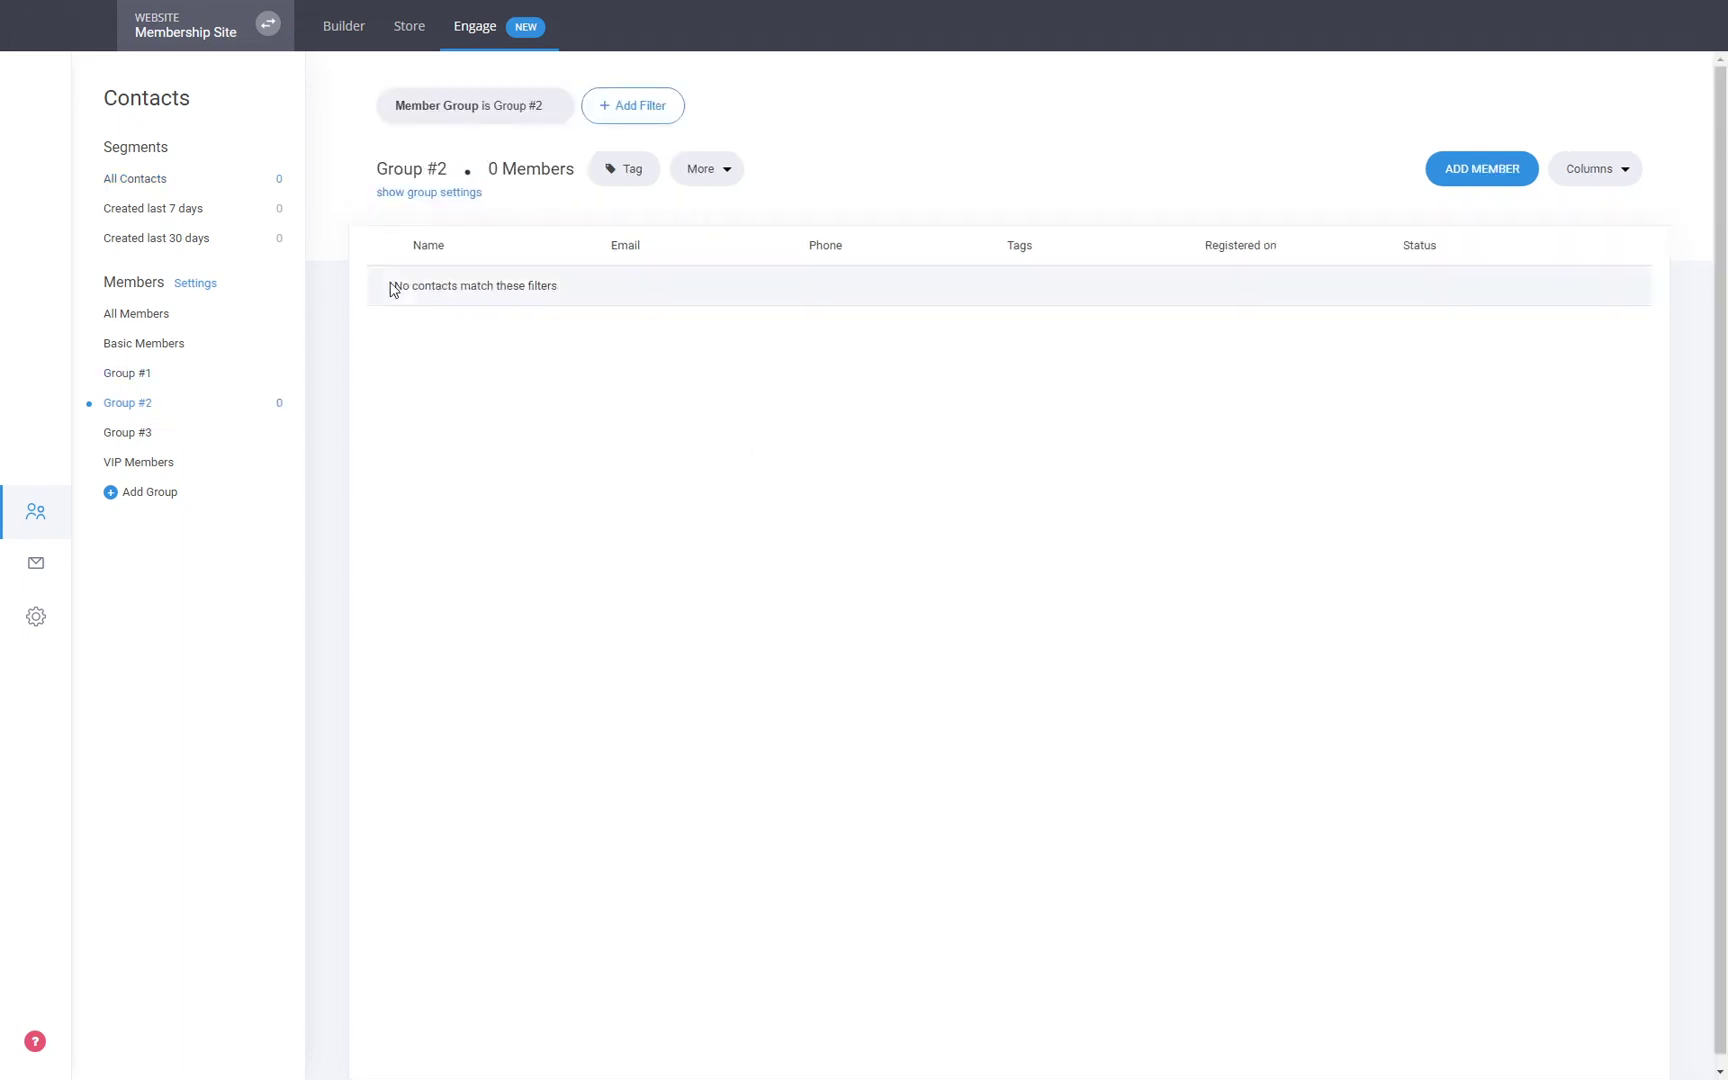
left_click(473, 193)
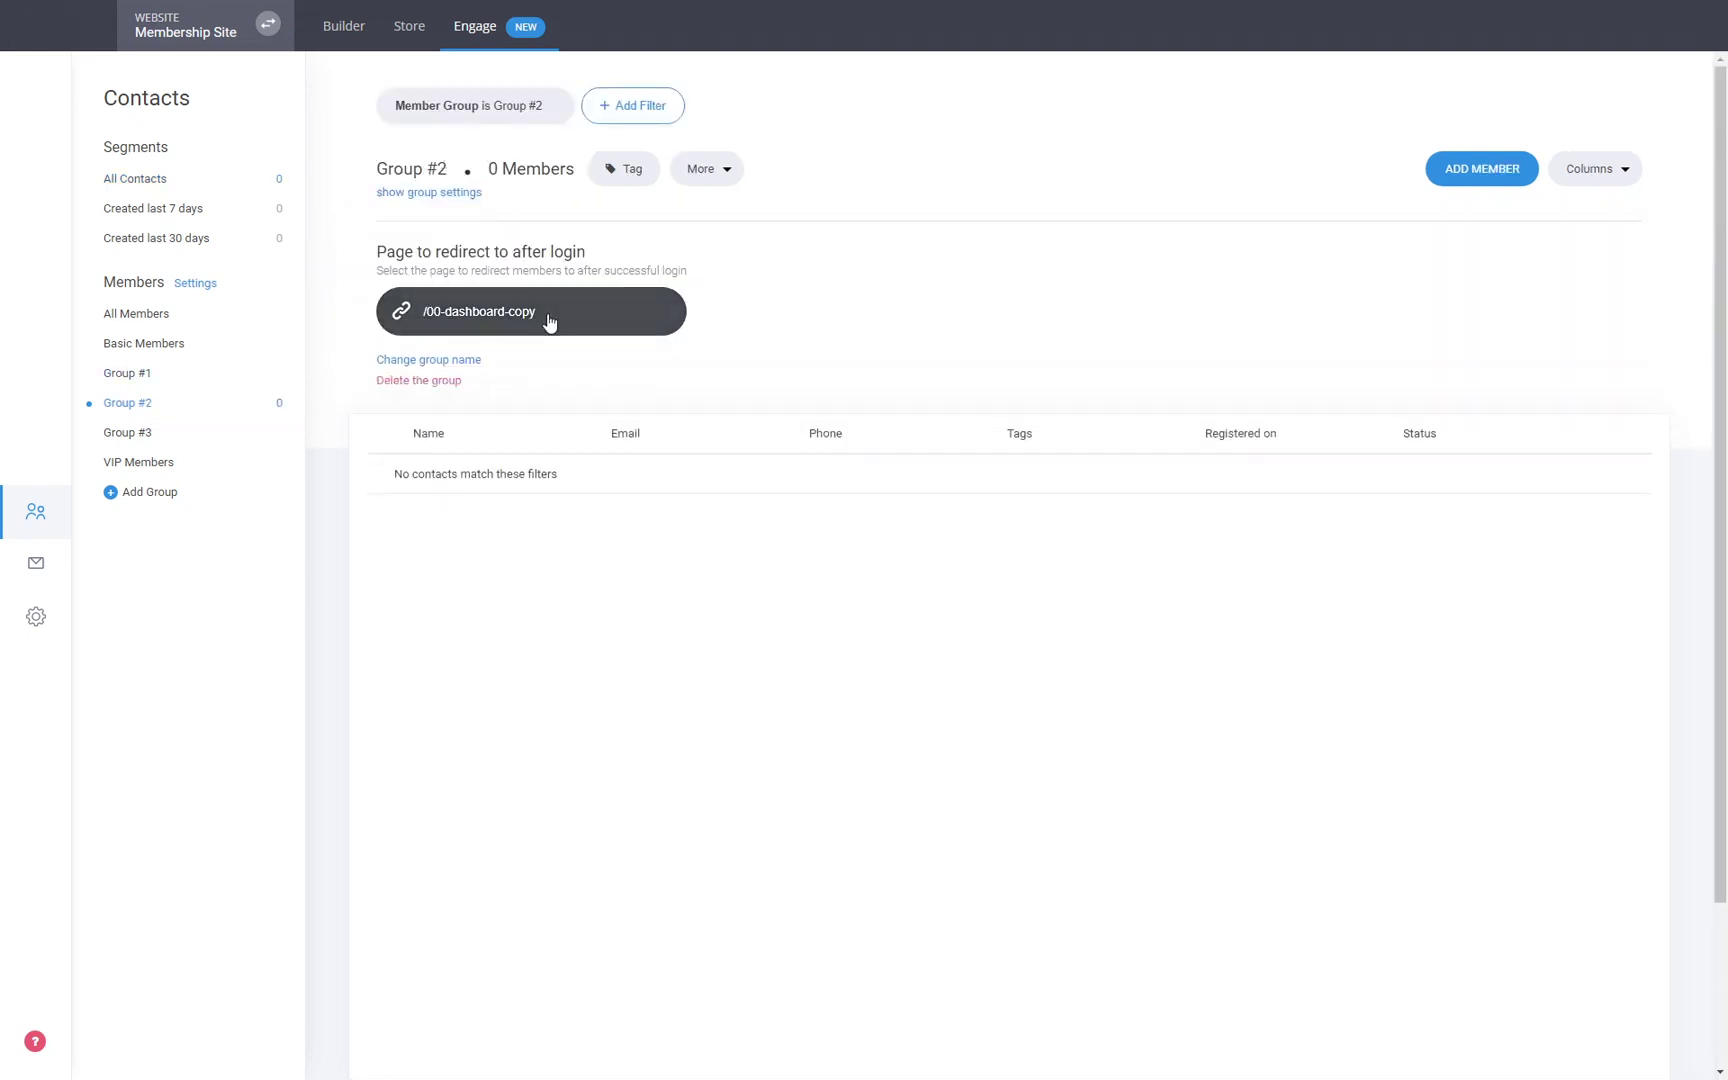
left_click(551, 324)
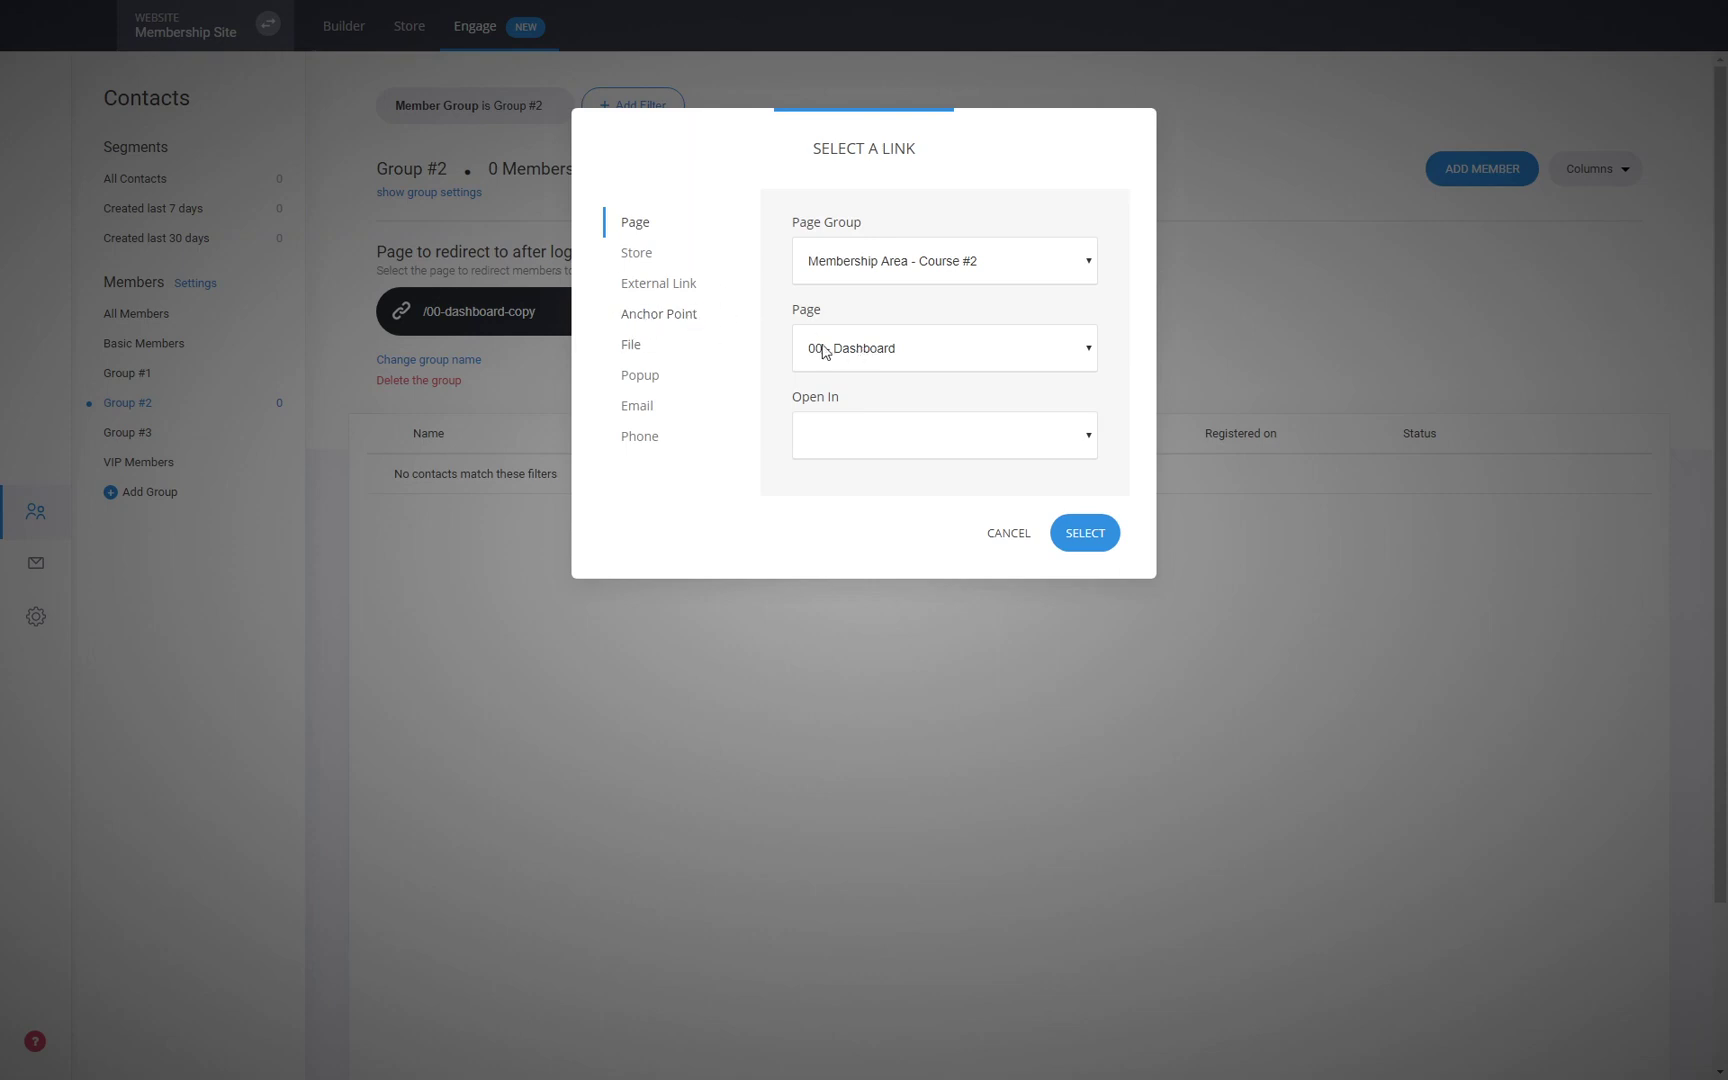
left_click(928, 271)
left_click(858, 299)
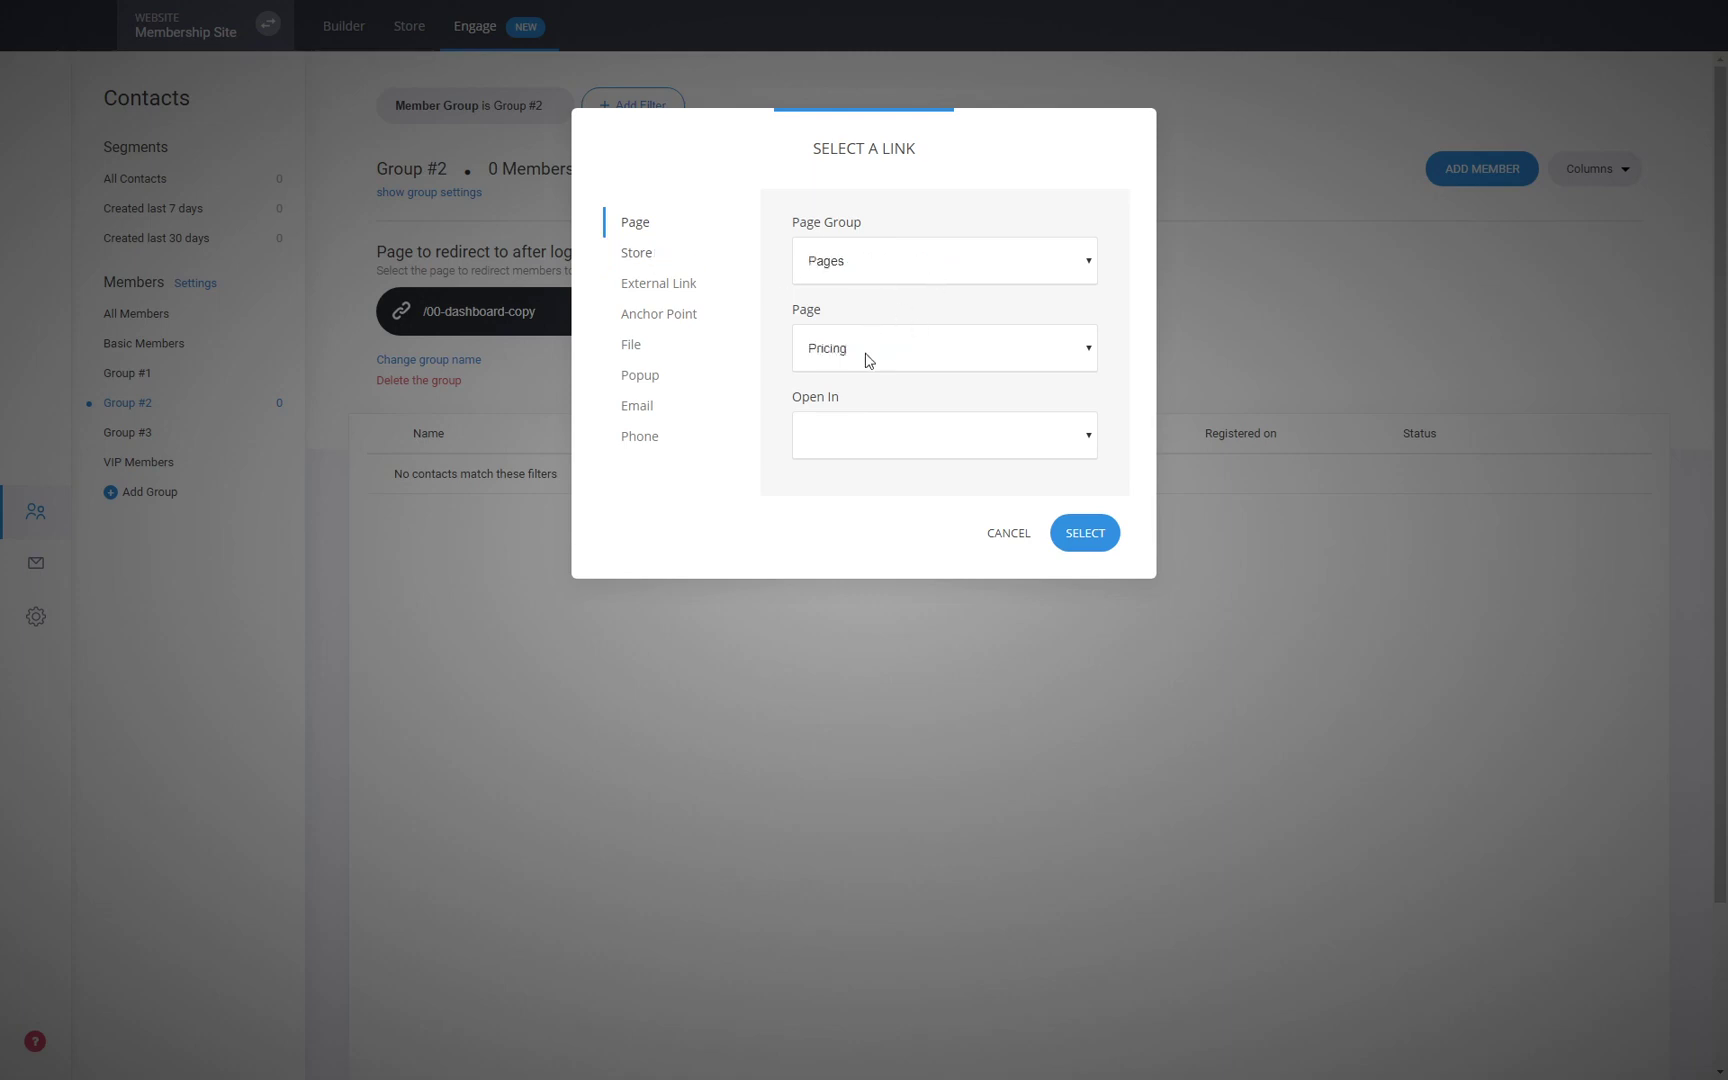
left_click(875, 500)
left_click(1120, 535)
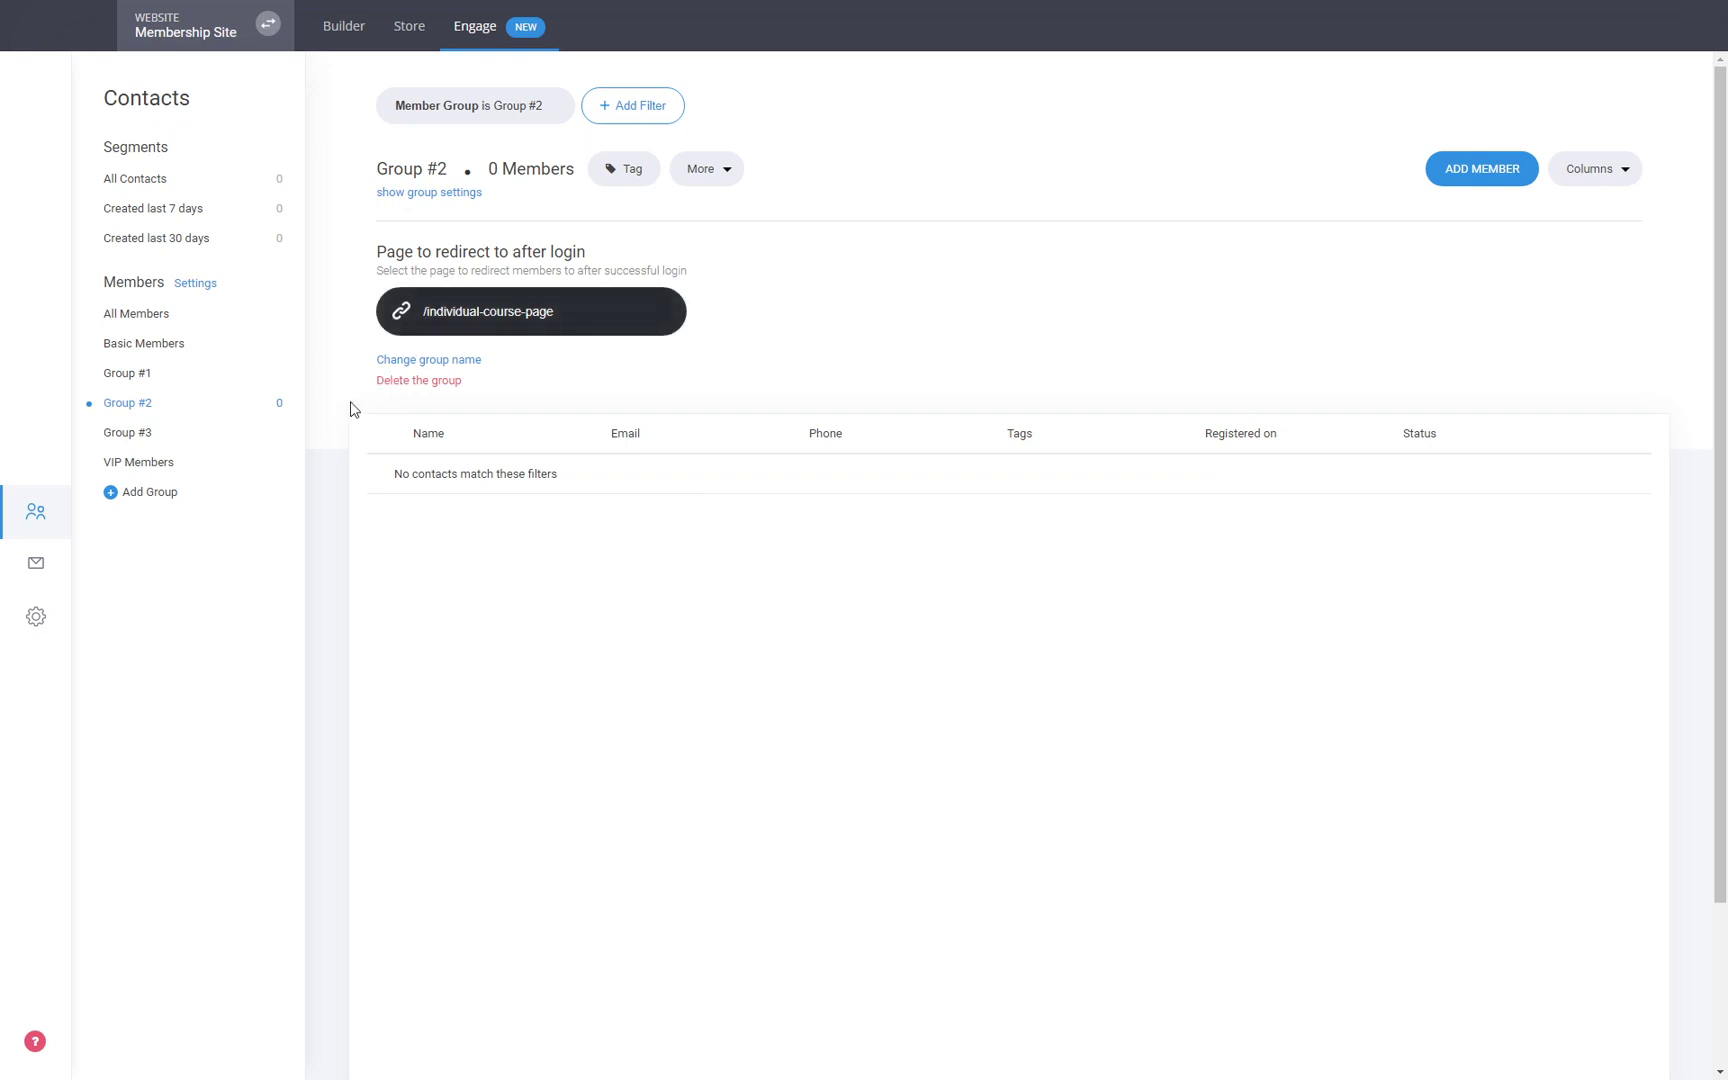
Return to the Builder and view the settings of the Individual Course Page
left_click(368, 50)
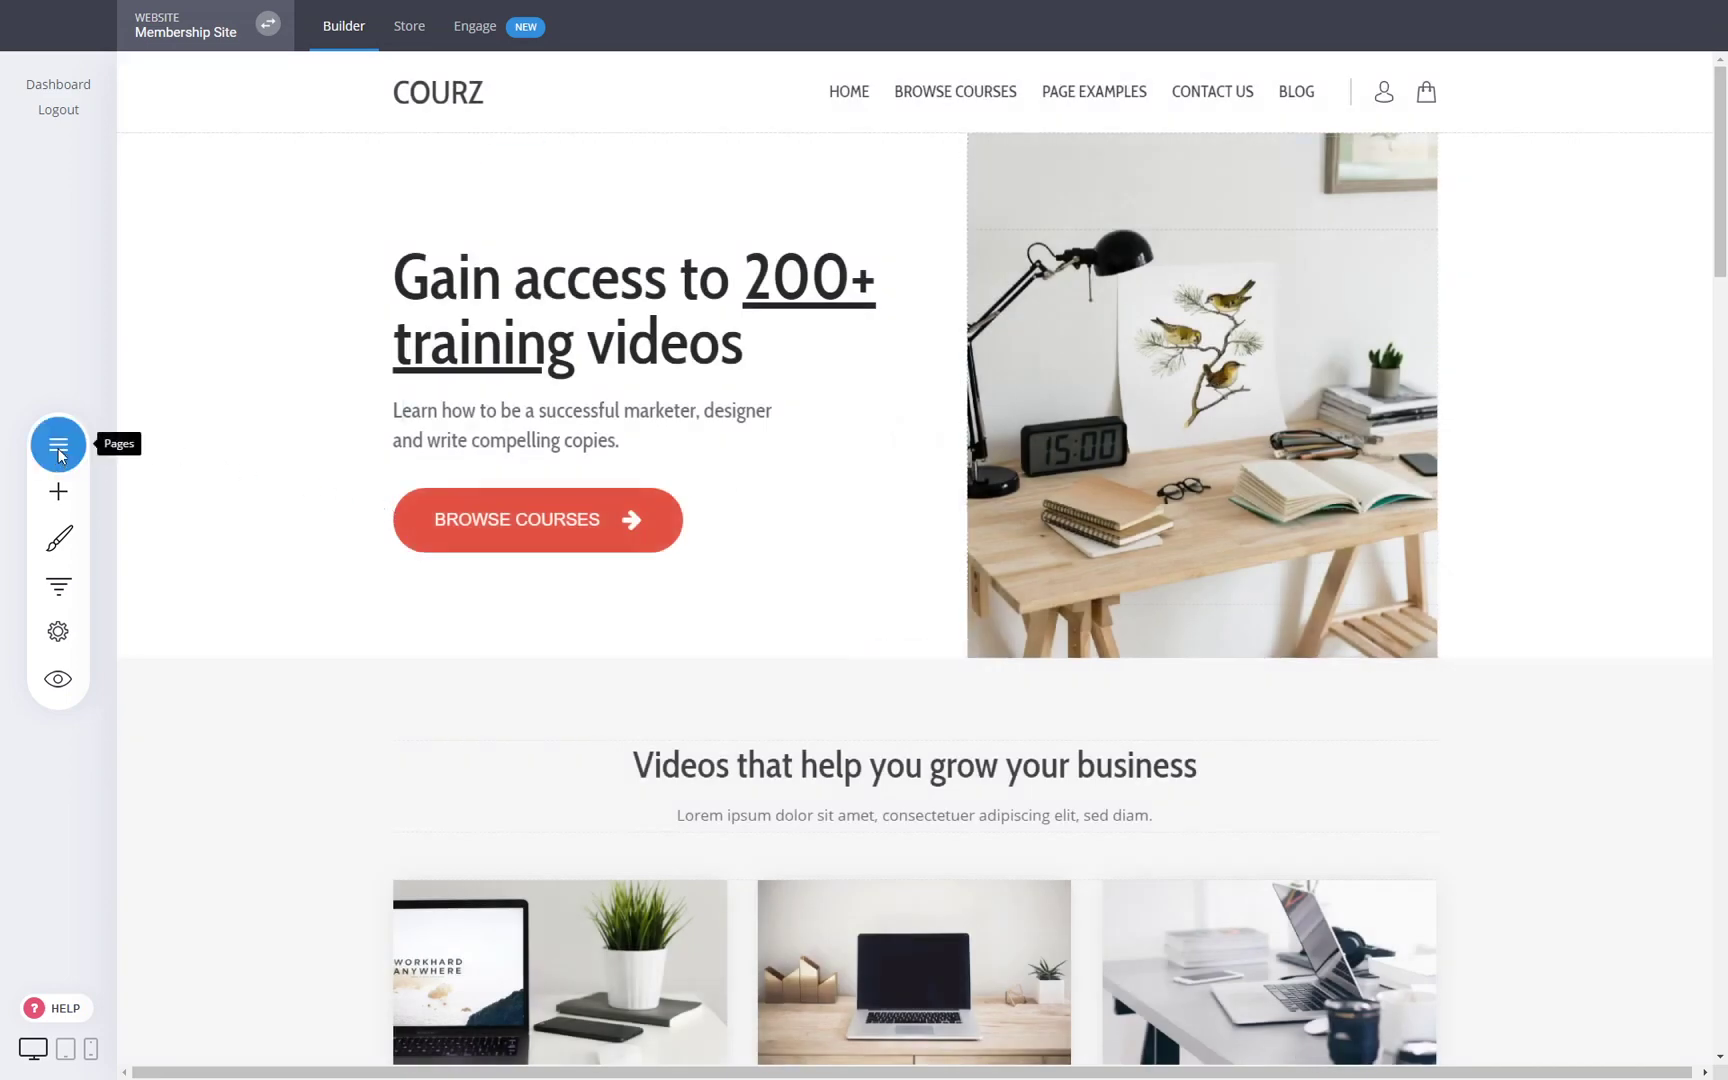
left_click(59, 455)
left_click(393, 486)
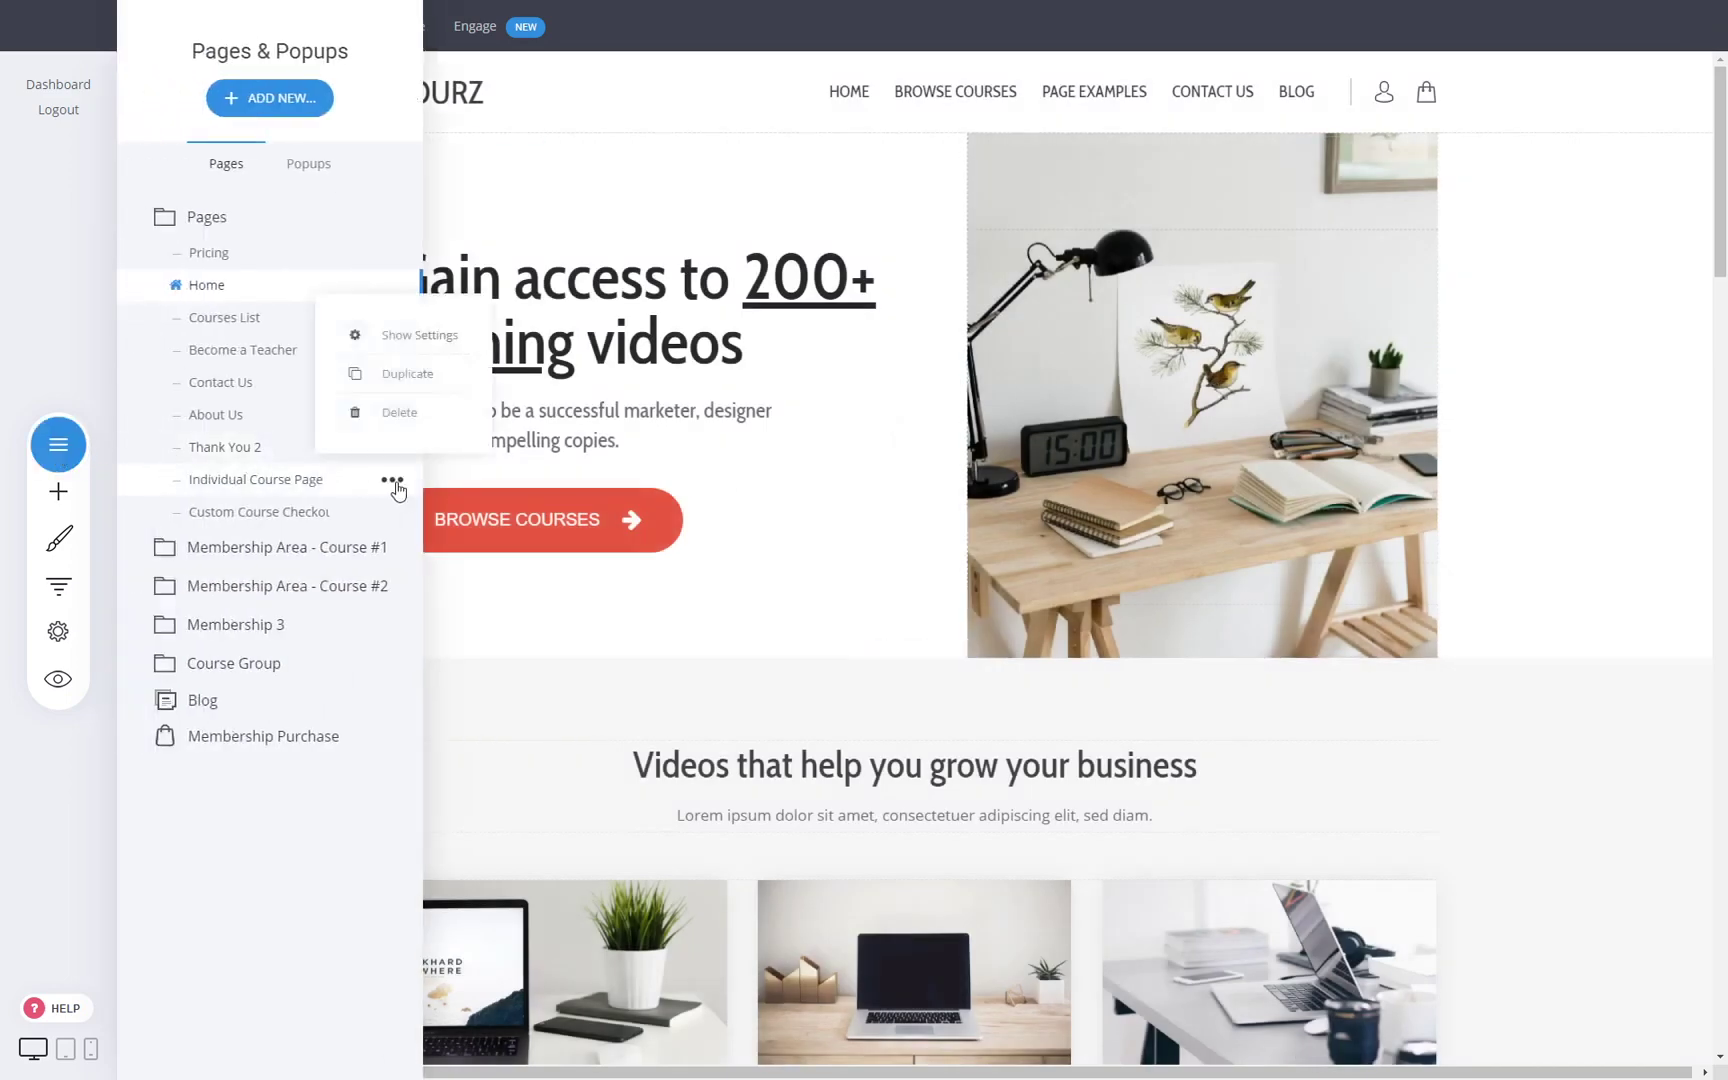
left_click(405, 336)
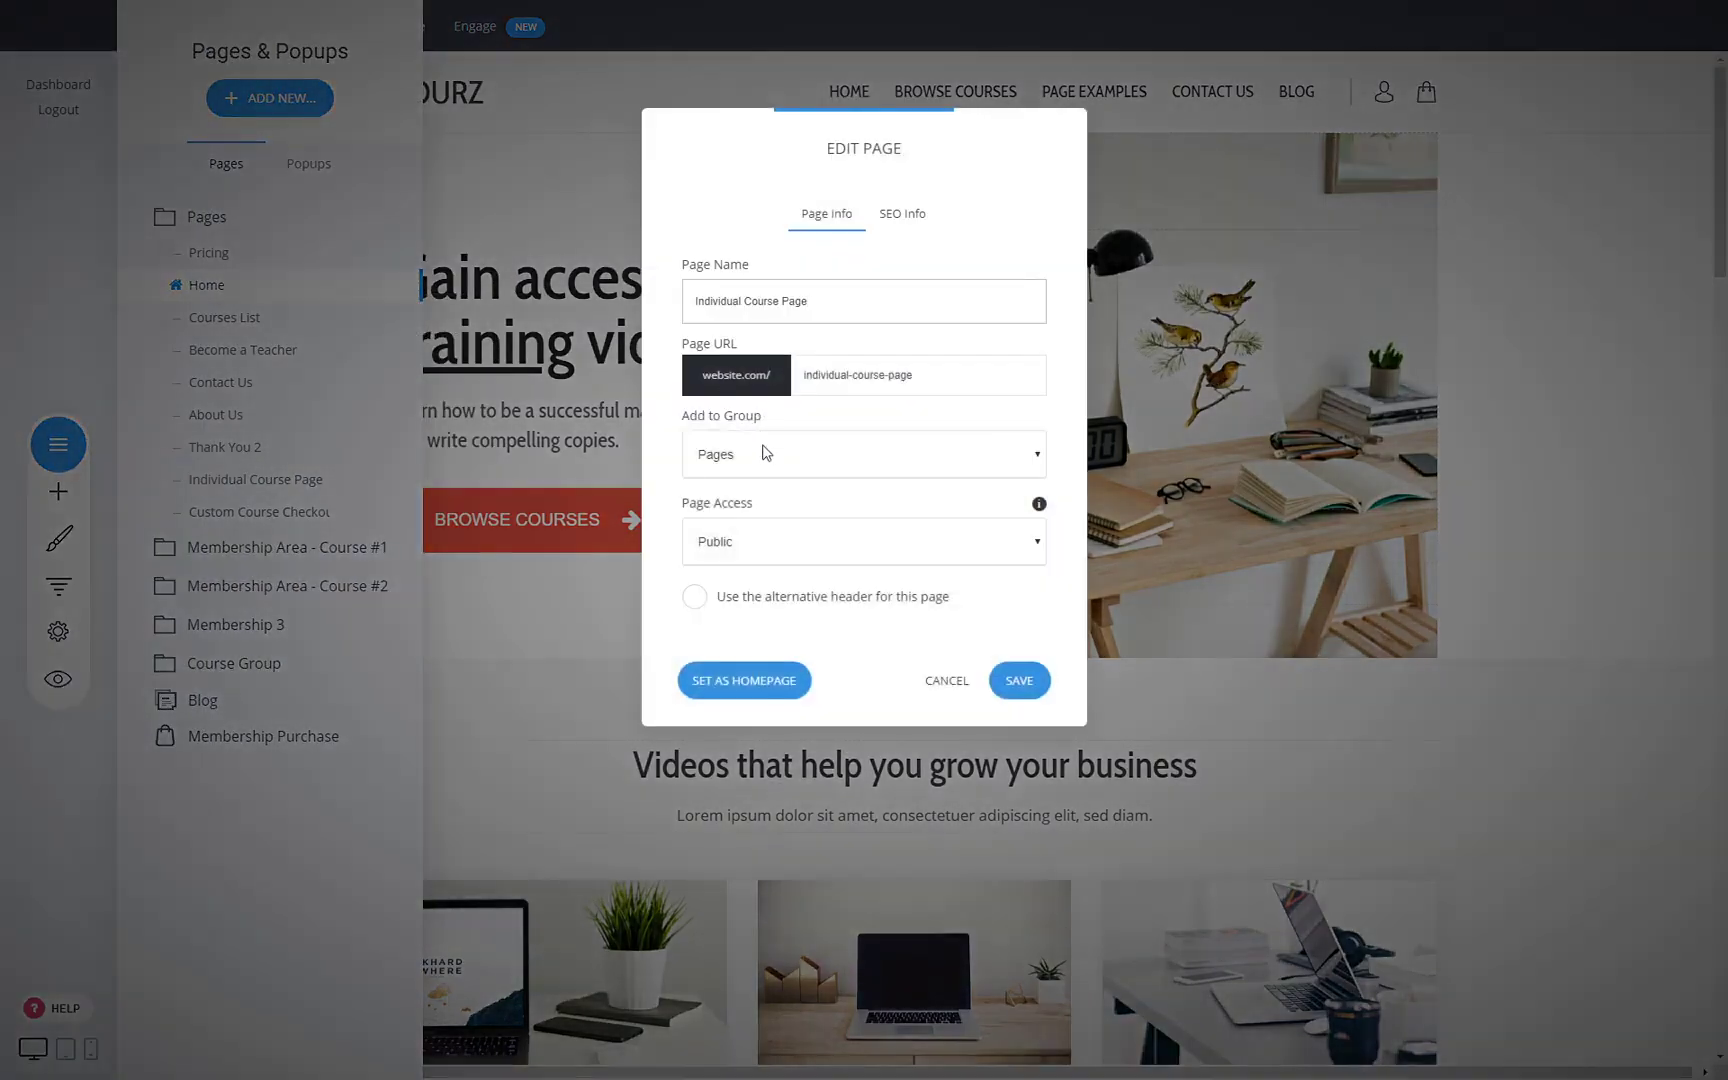
left_click(940, 686)
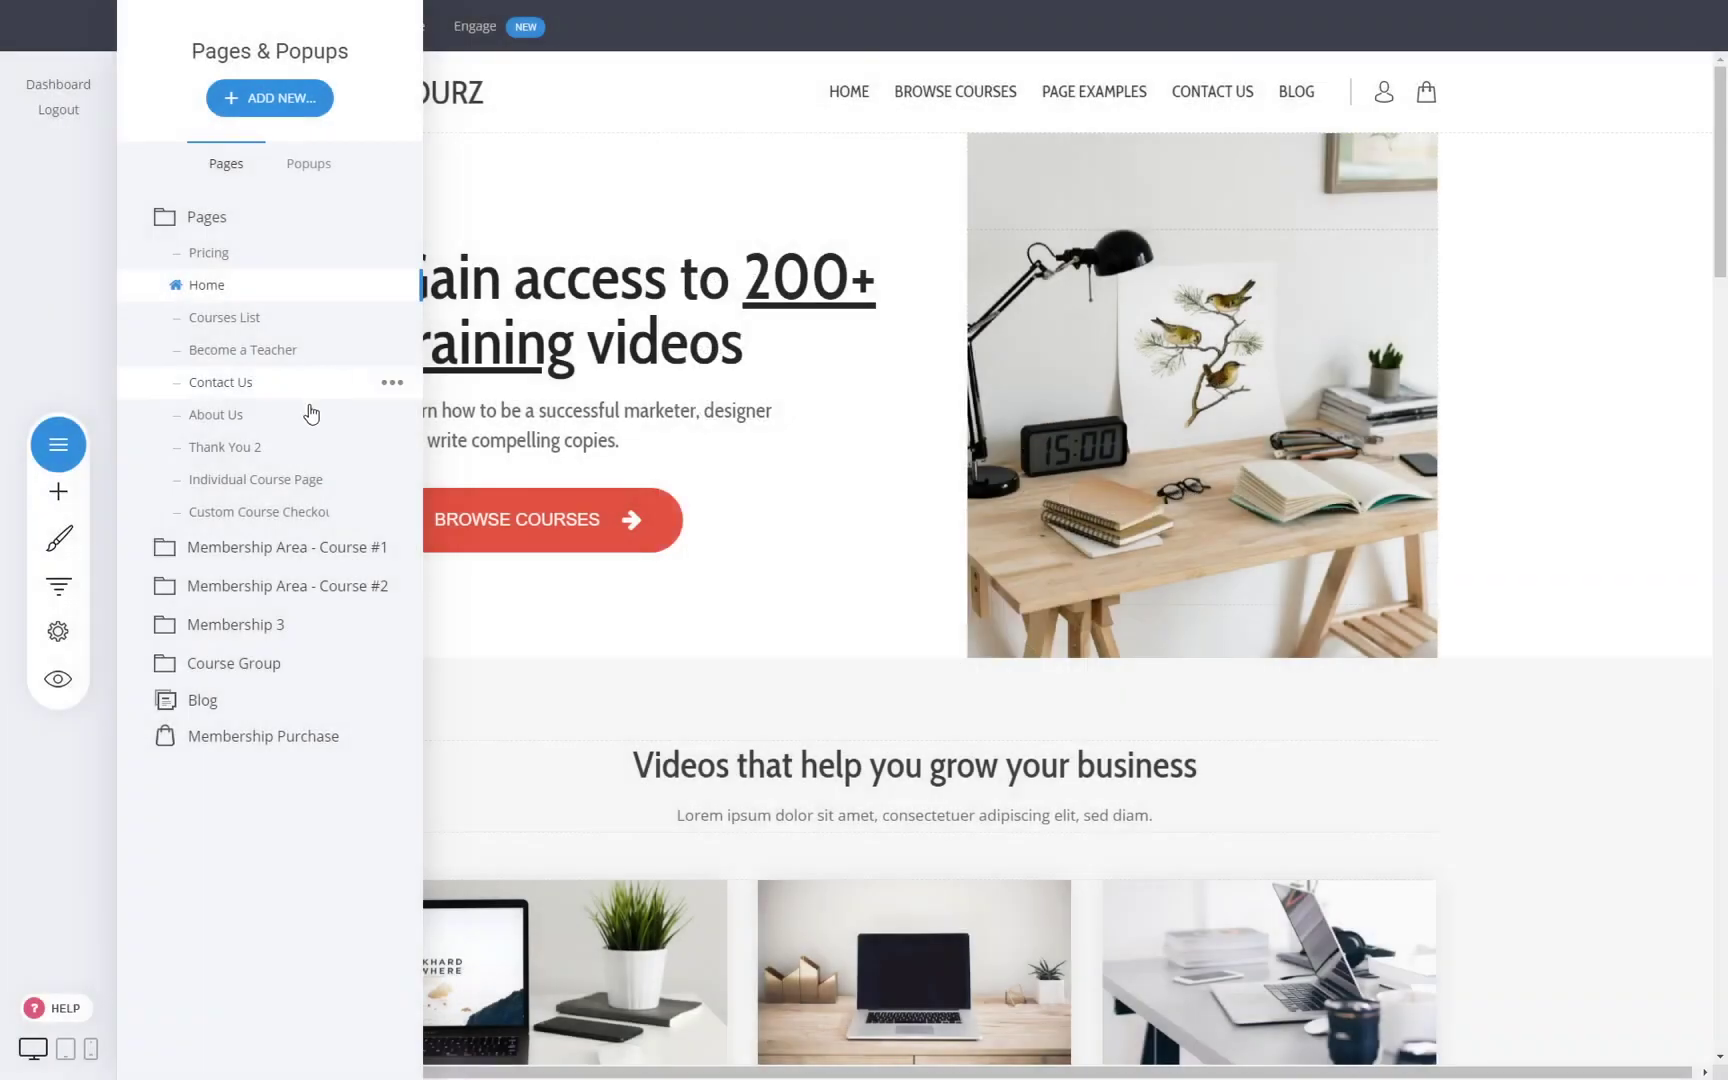
Set the Individual Course Page's access to Members Only for Group #2 and save the page settings
left_click(394, 485)
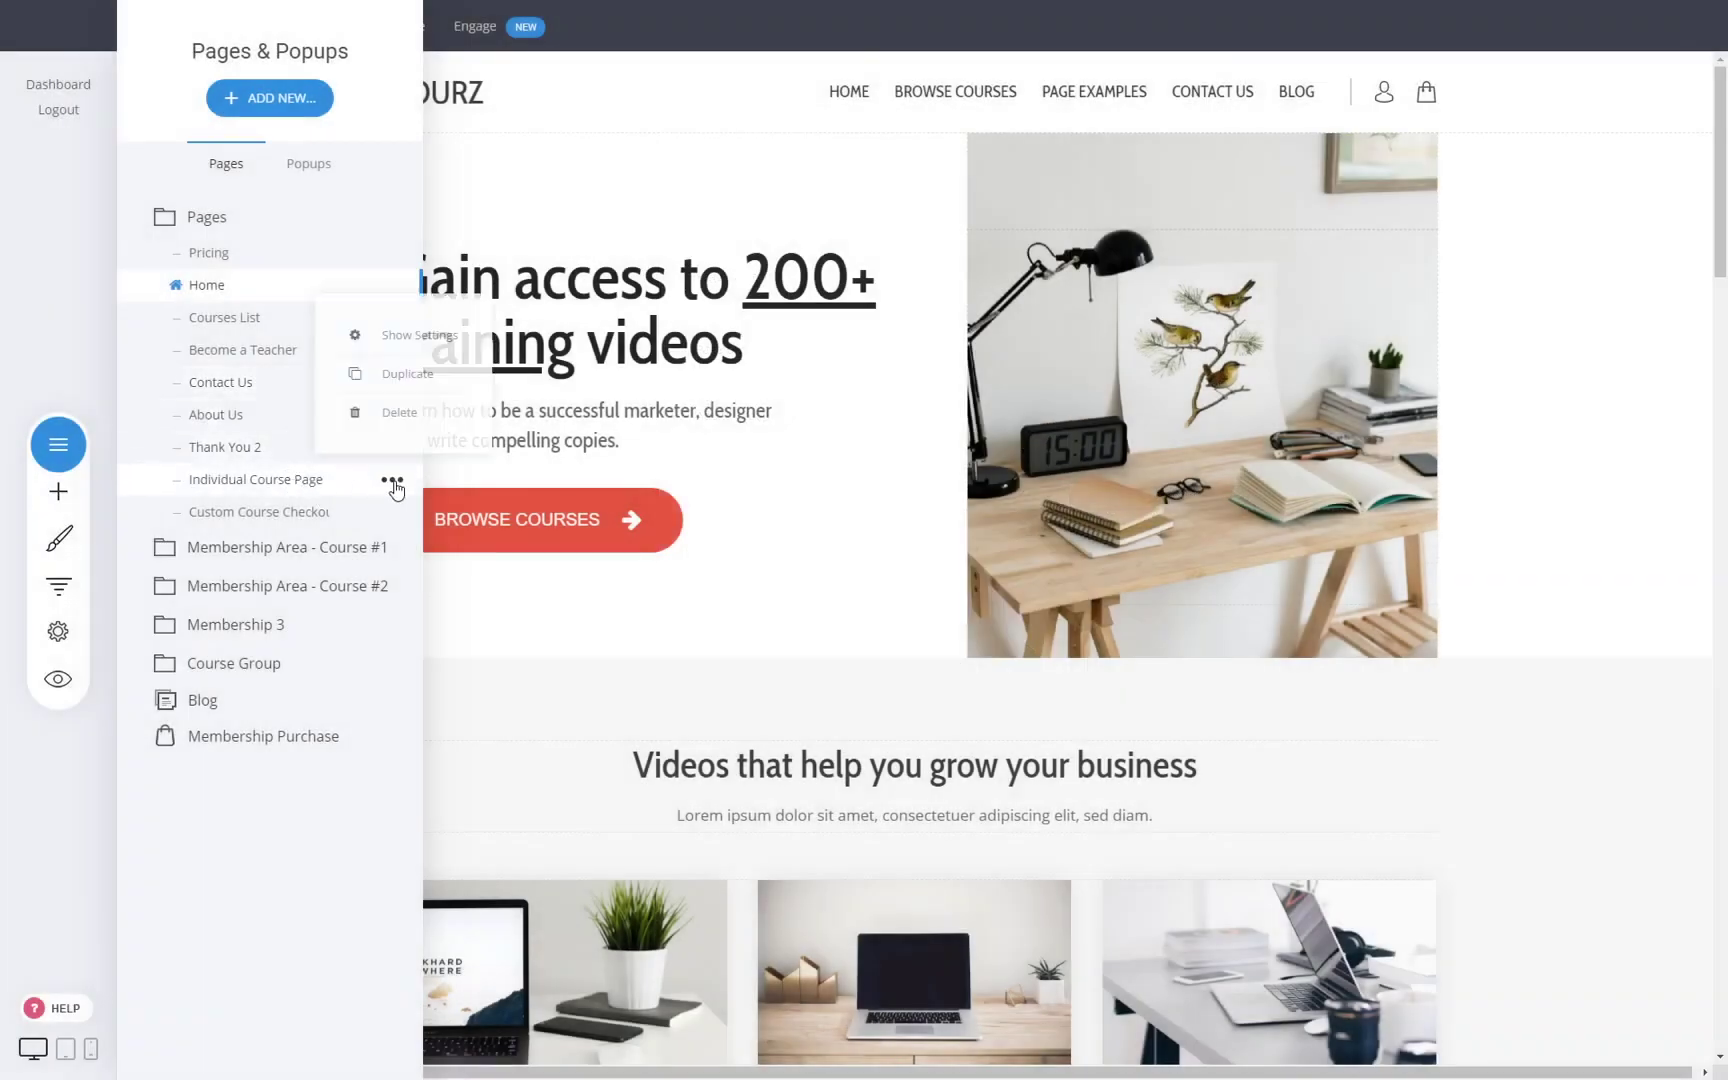
left_click(404, 345)
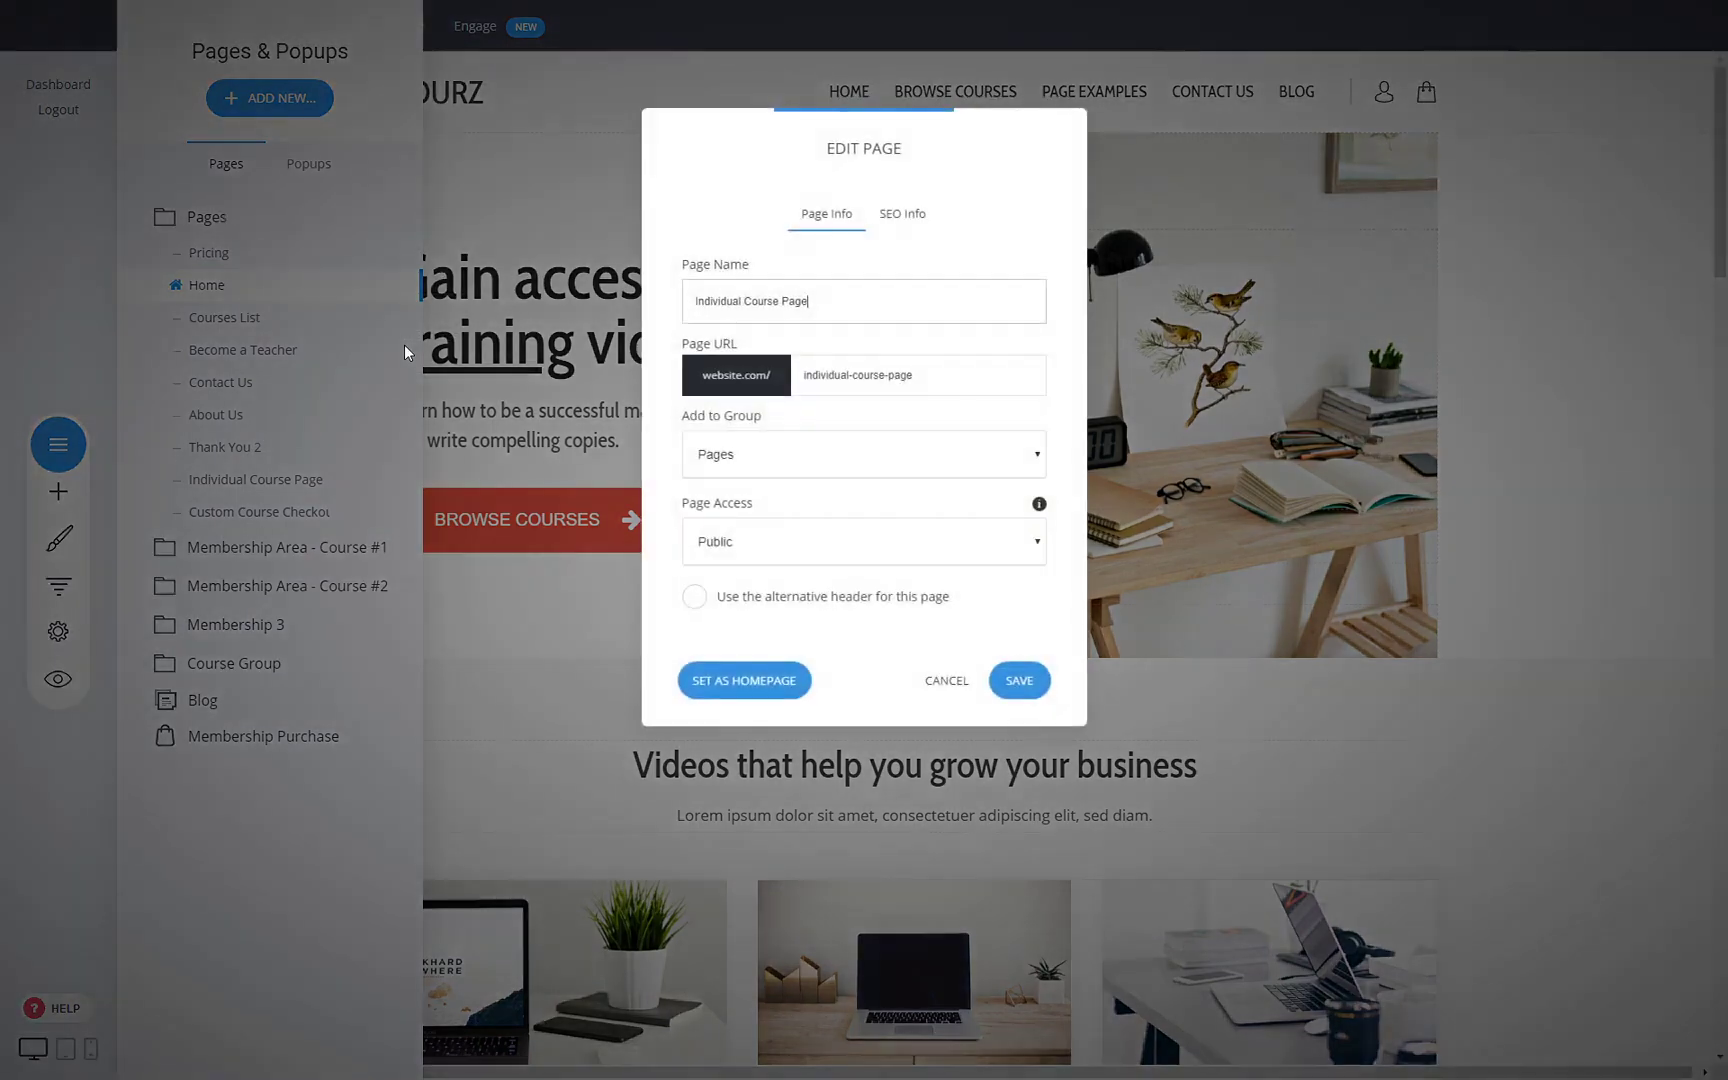
left_click(731, 618)
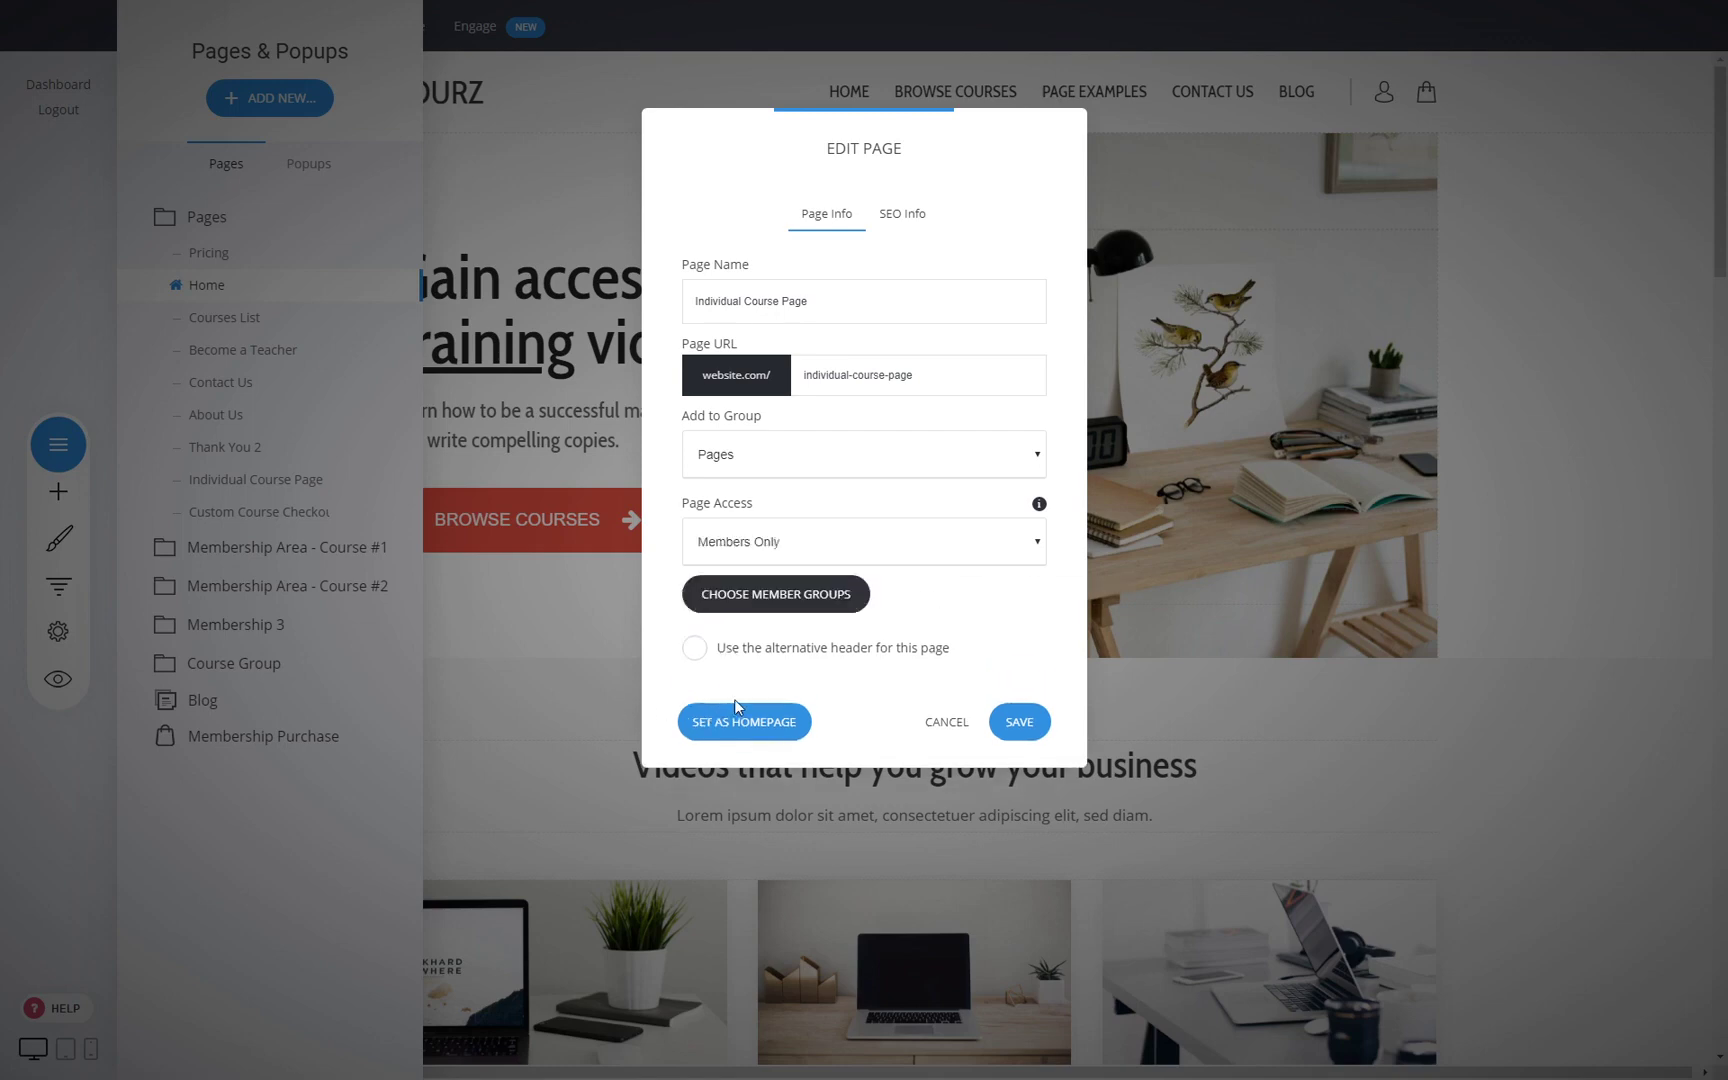
left_click(801, 601)
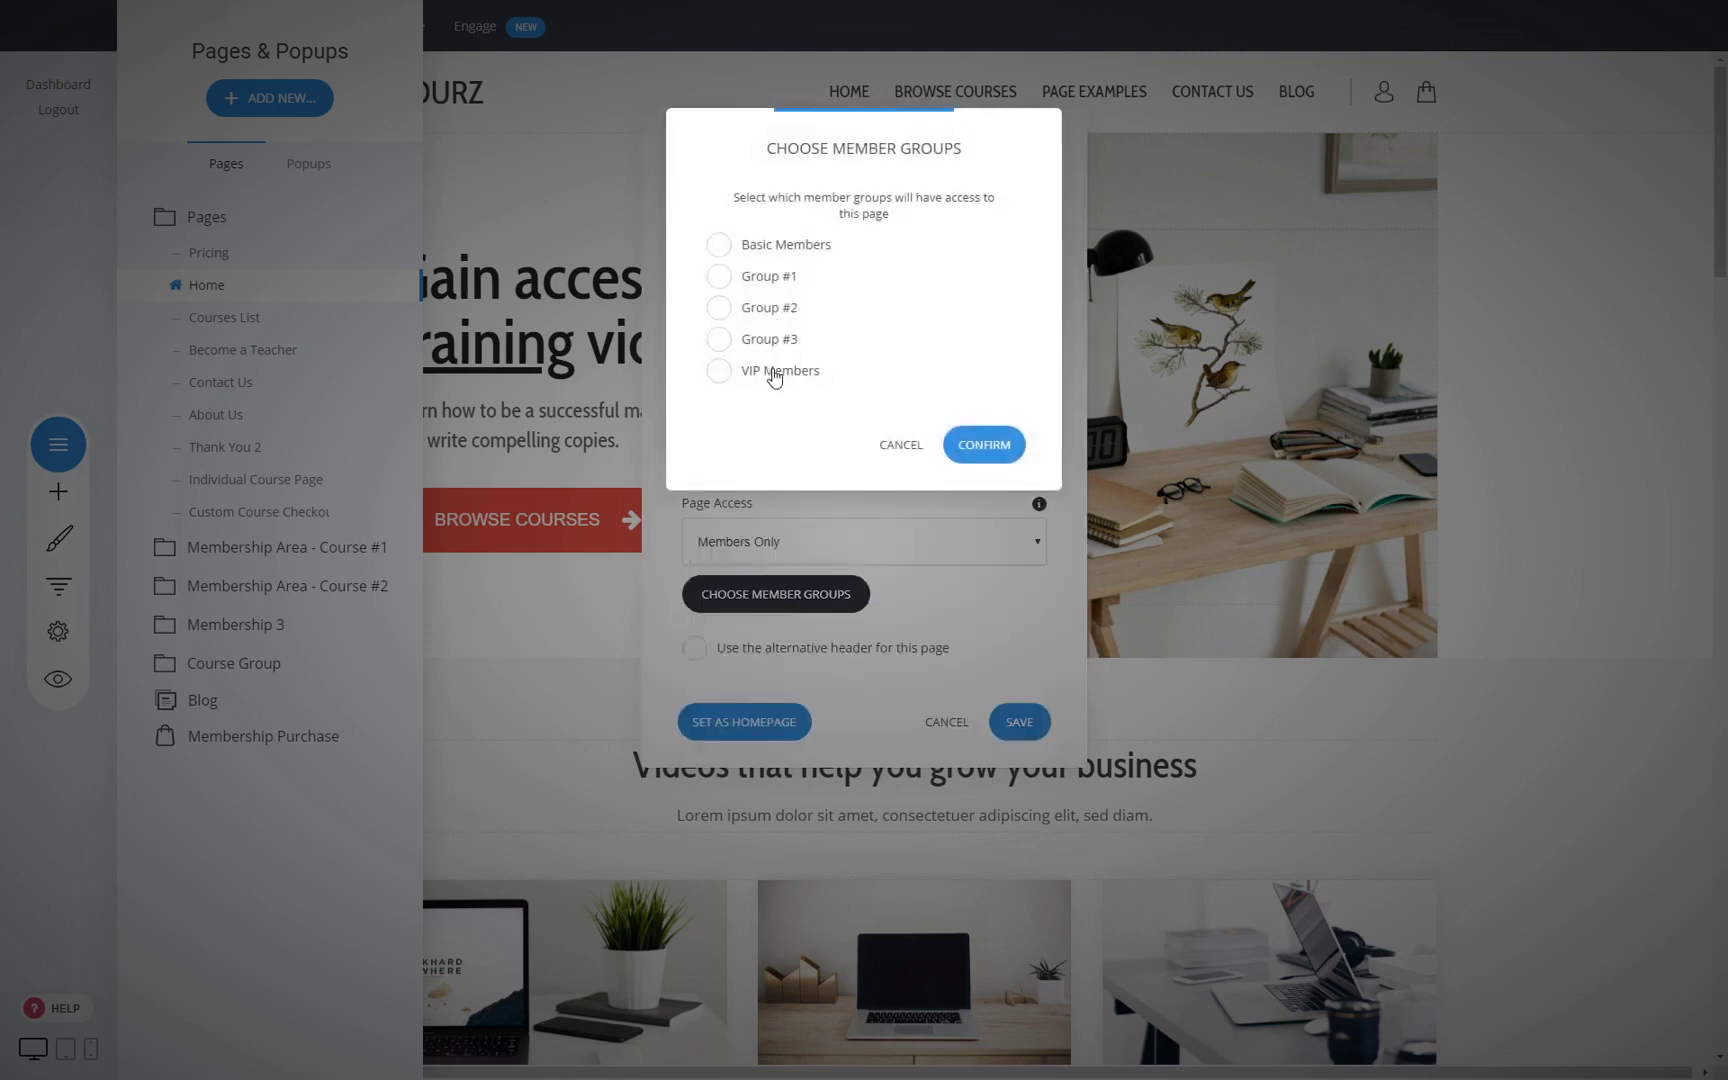
left_click(779, 314)
left_click_drag(838, 162, 1176, 200)
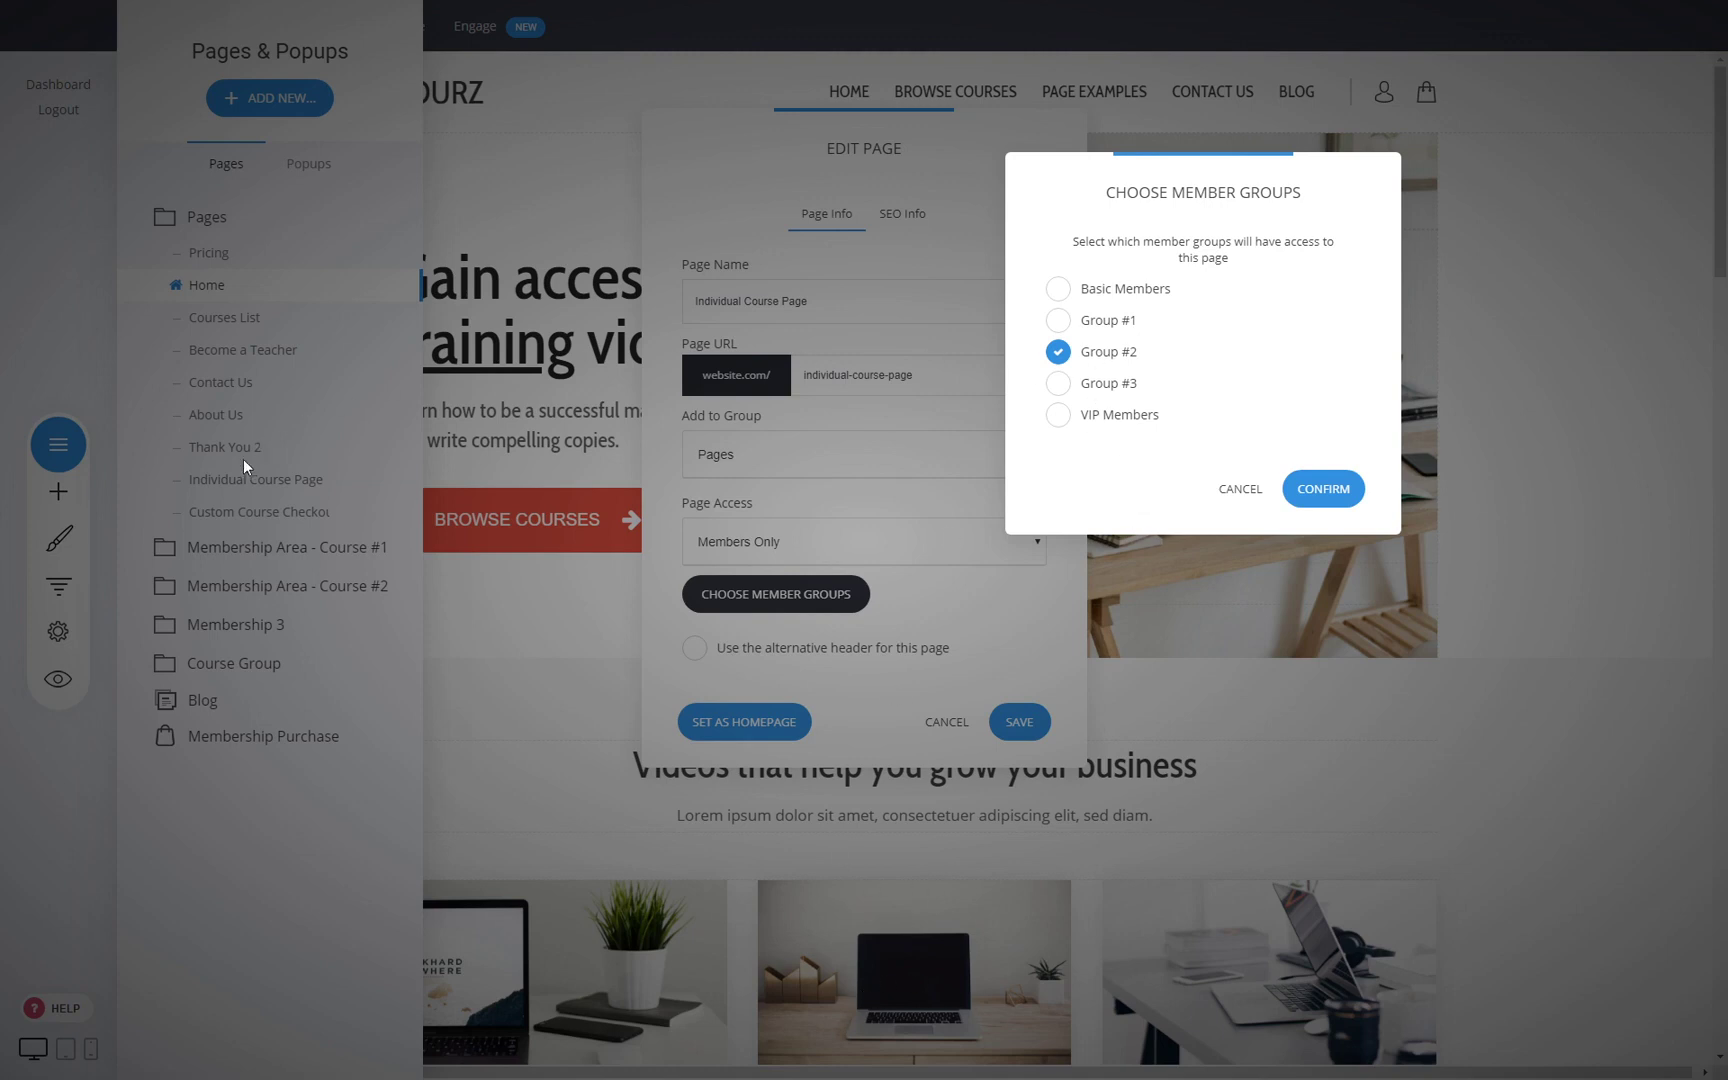
left_click(1323, 489)
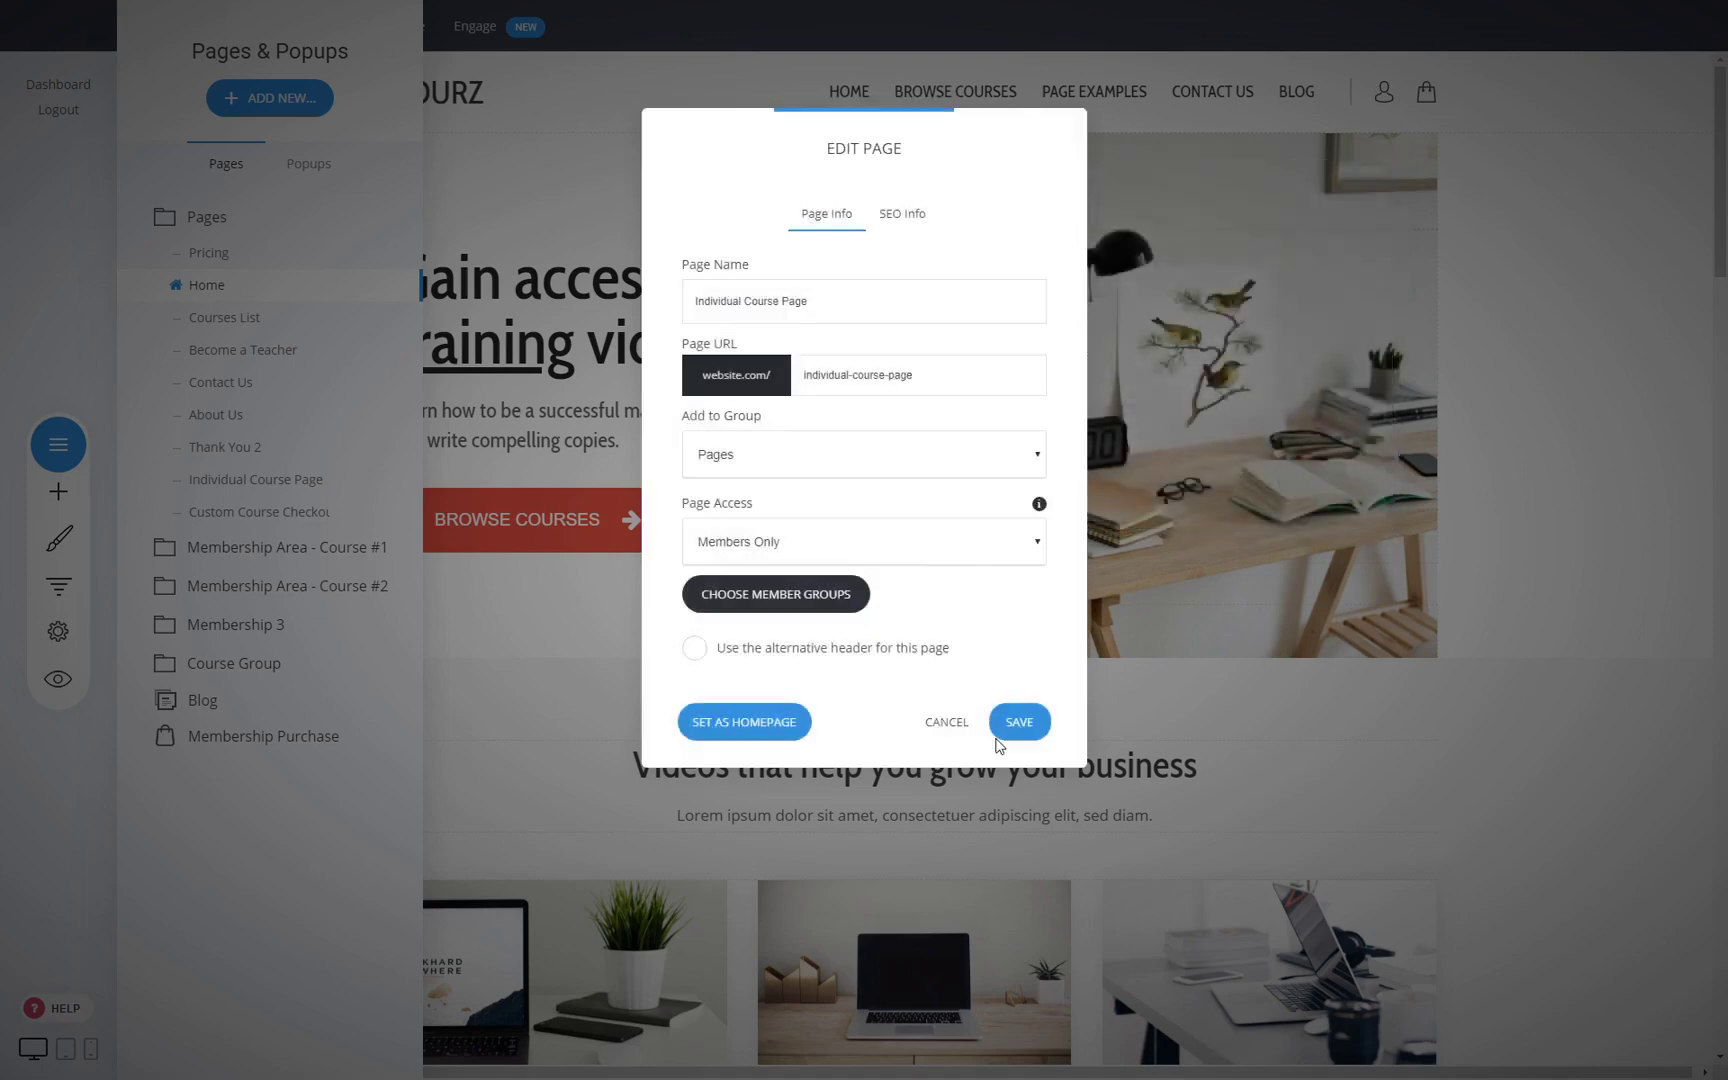
left_click(1019, 722)
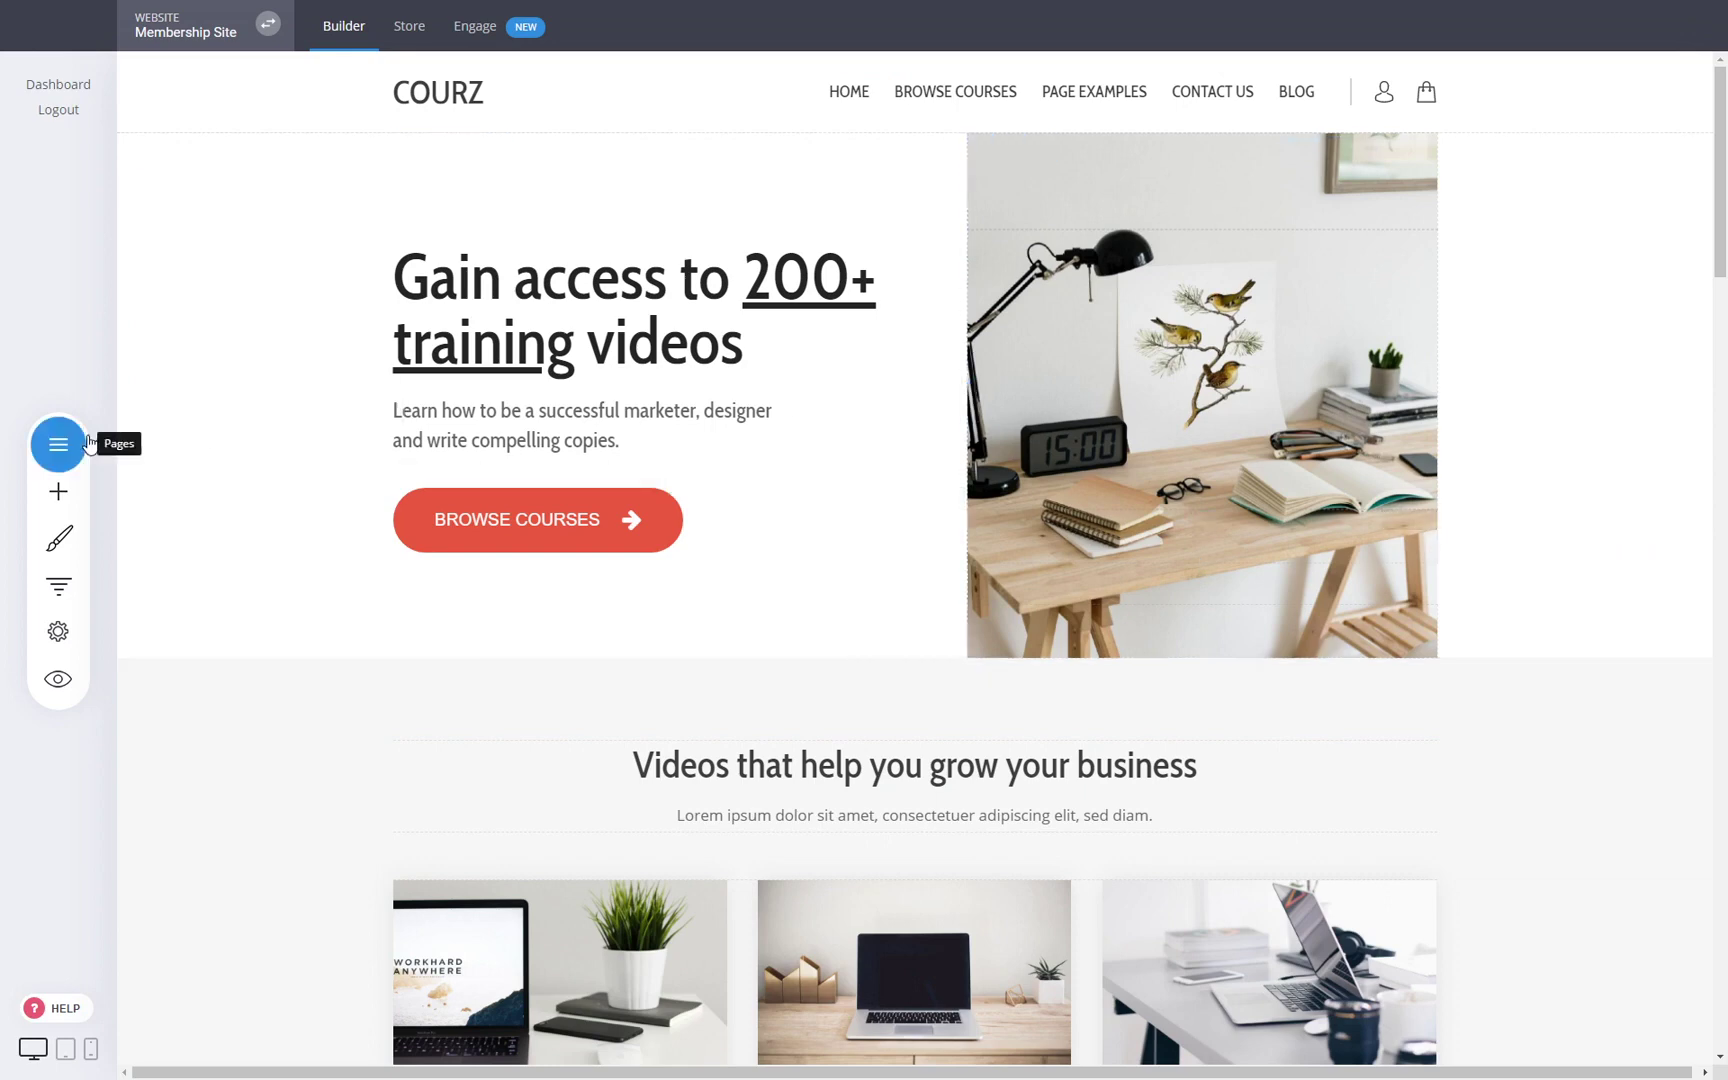
Examine which member groups can access the 00 - Dashboard page in Membership Area - Course #1, and save its settings
left_click(58, 444)
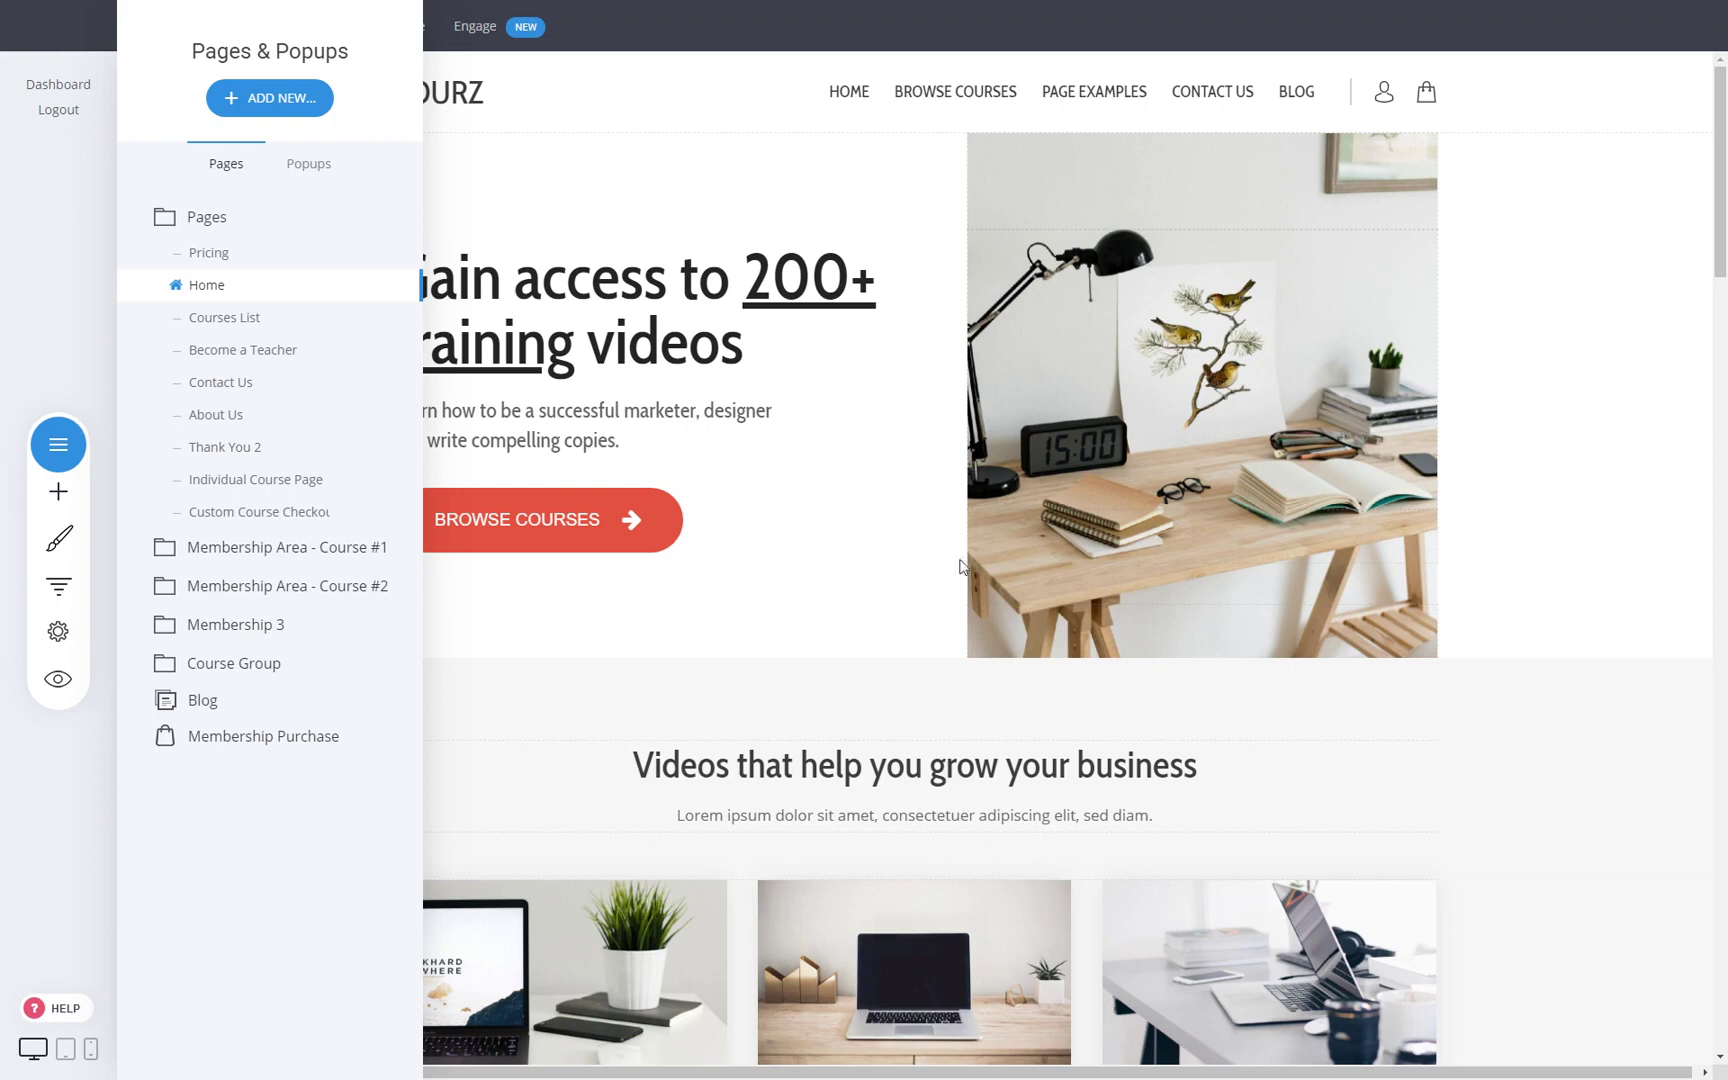
left_click(272, 558)
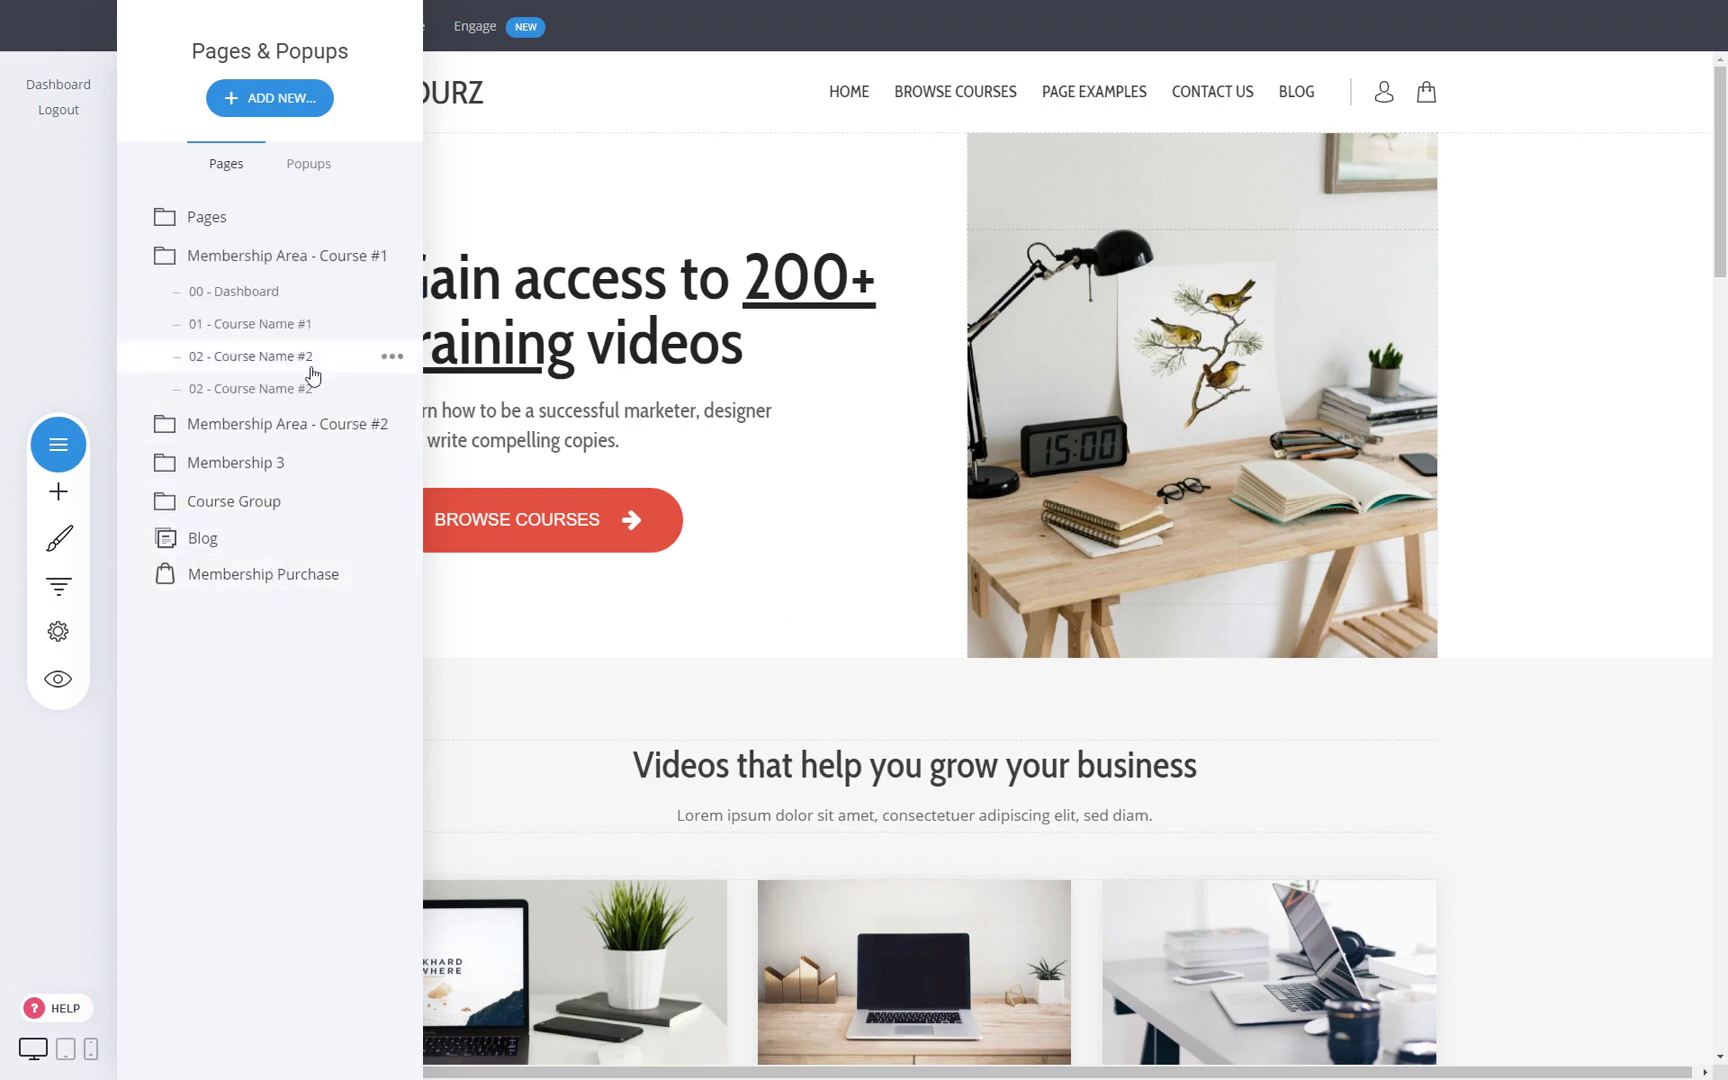
left_click(389, 293)
left_click(379, 161)
left_click(759, 592)
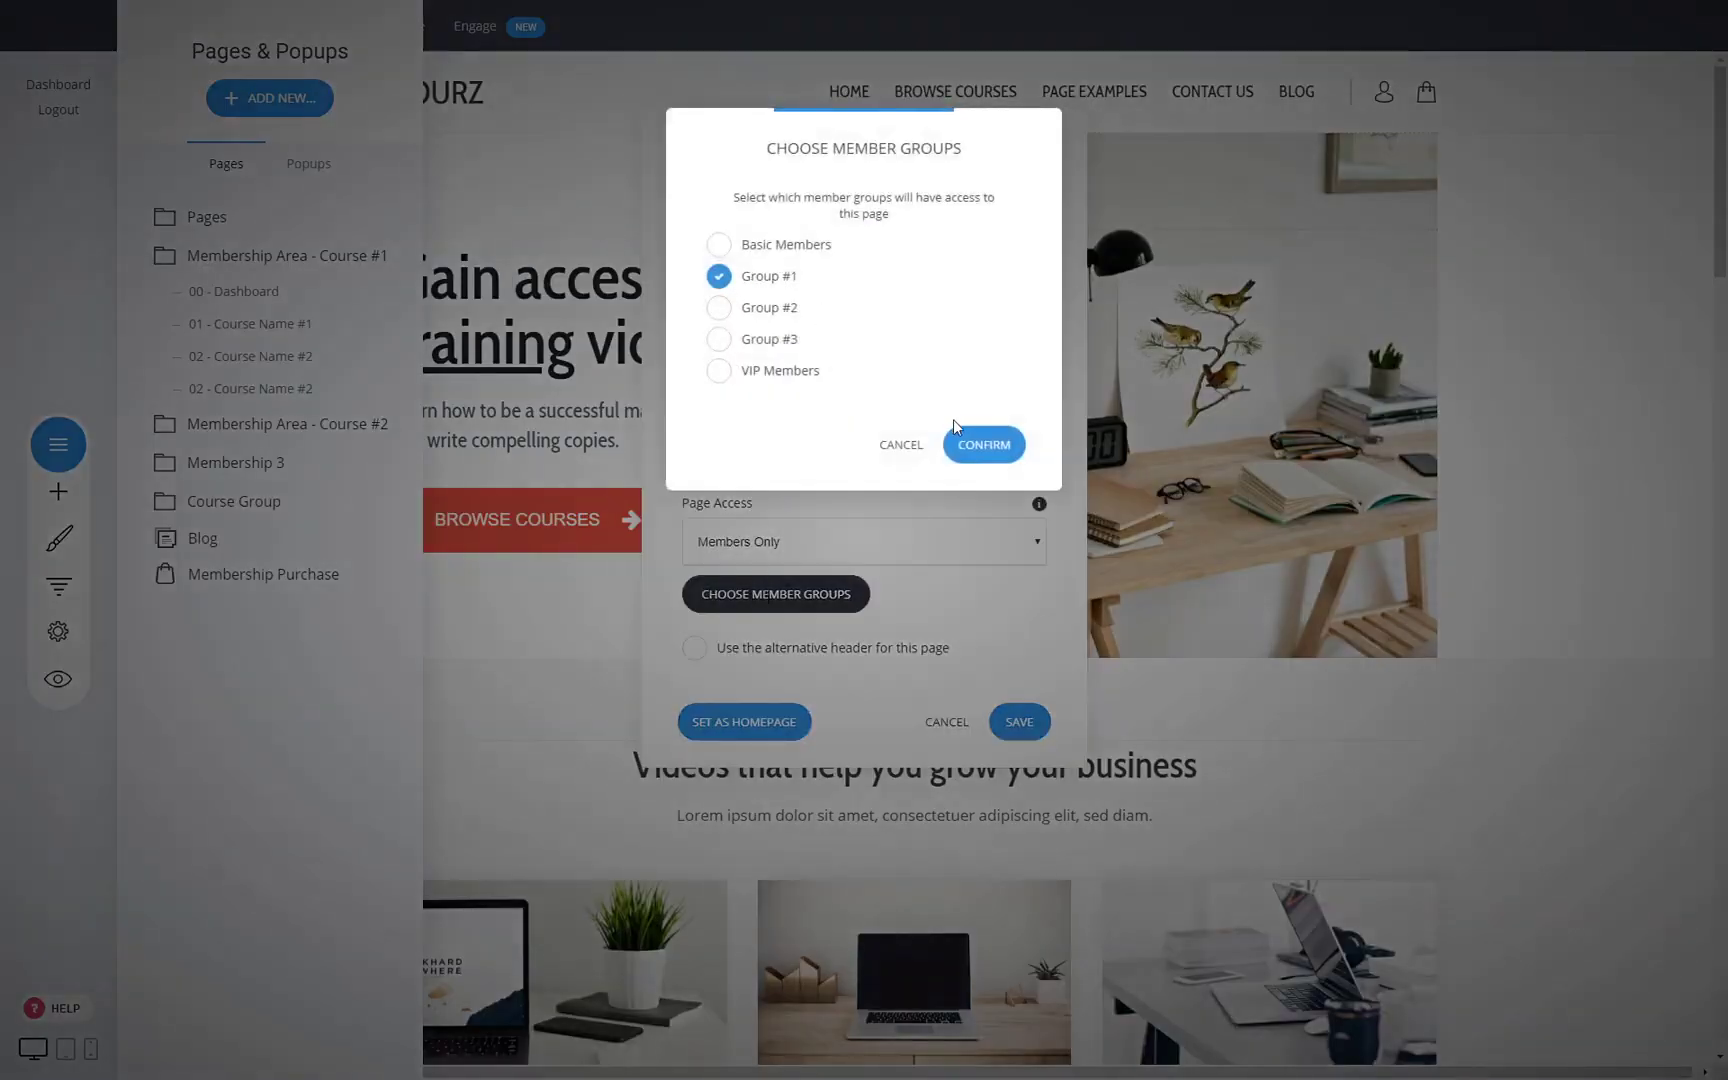
left_click(978, 446)
left_click(1019, 721)
left_click(1619, 758)
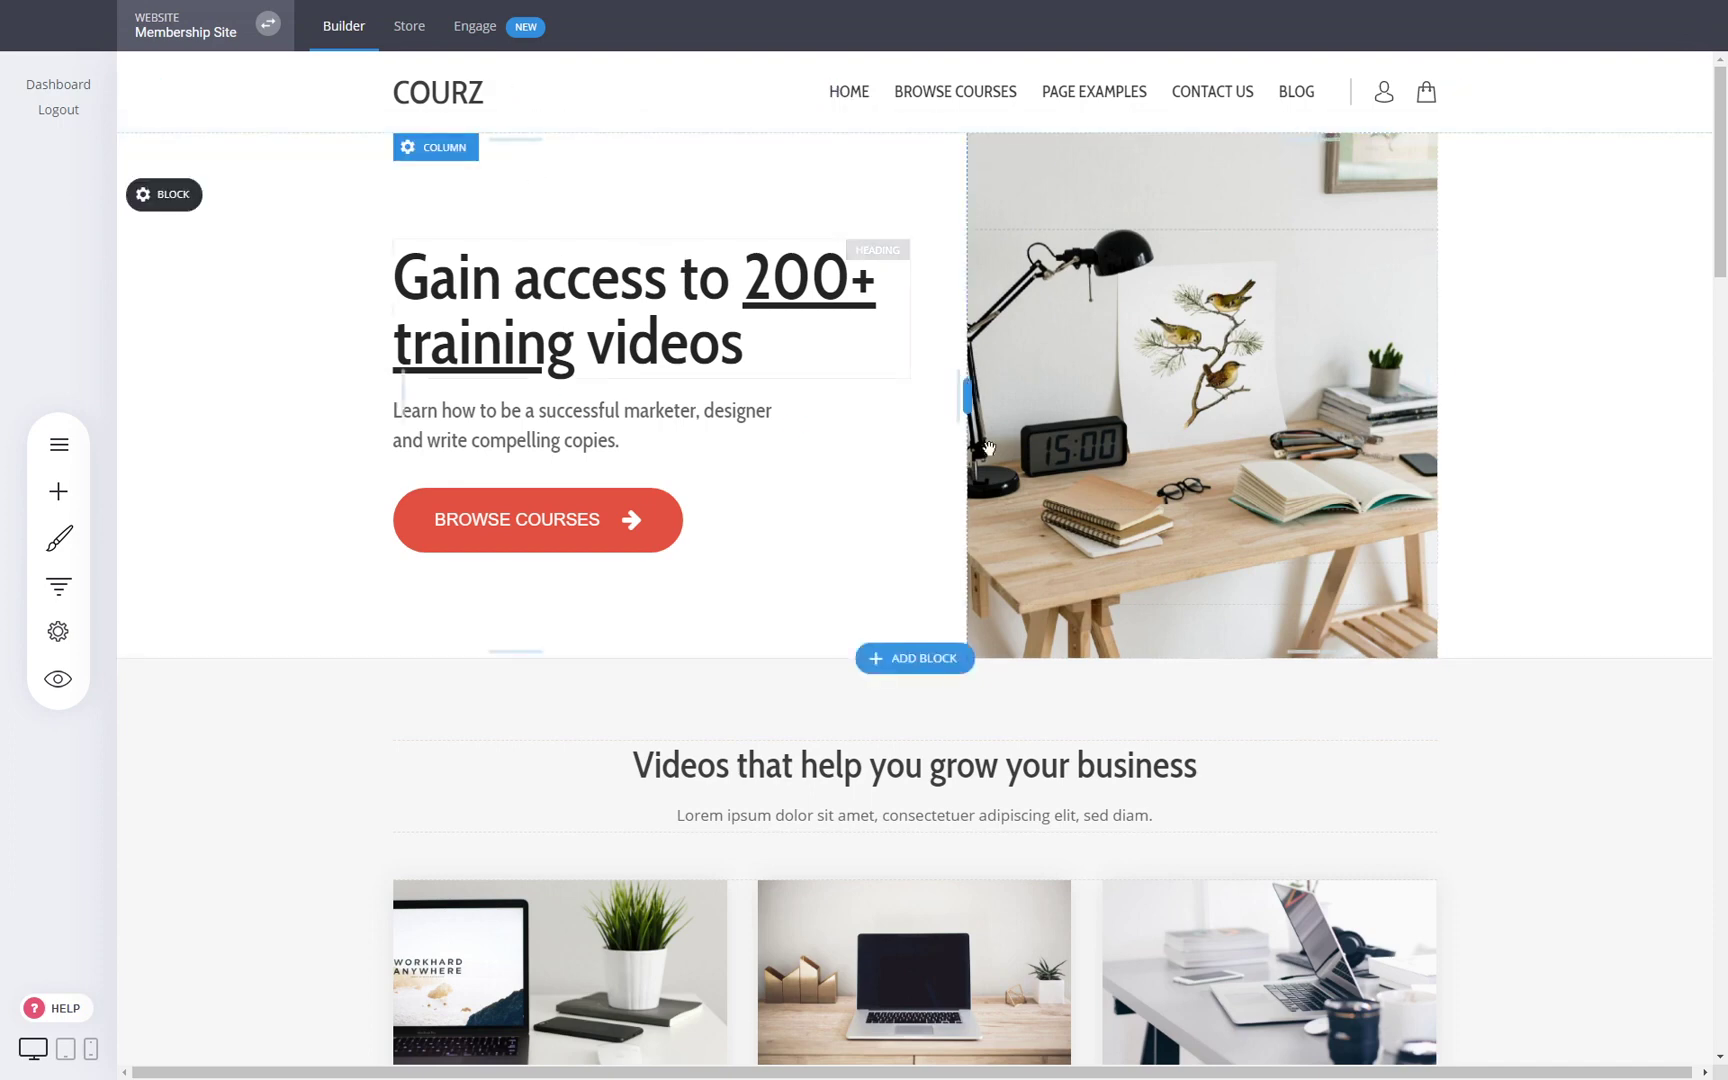
Open the Store's product list and start a new Membership product
left_click(409, 42)
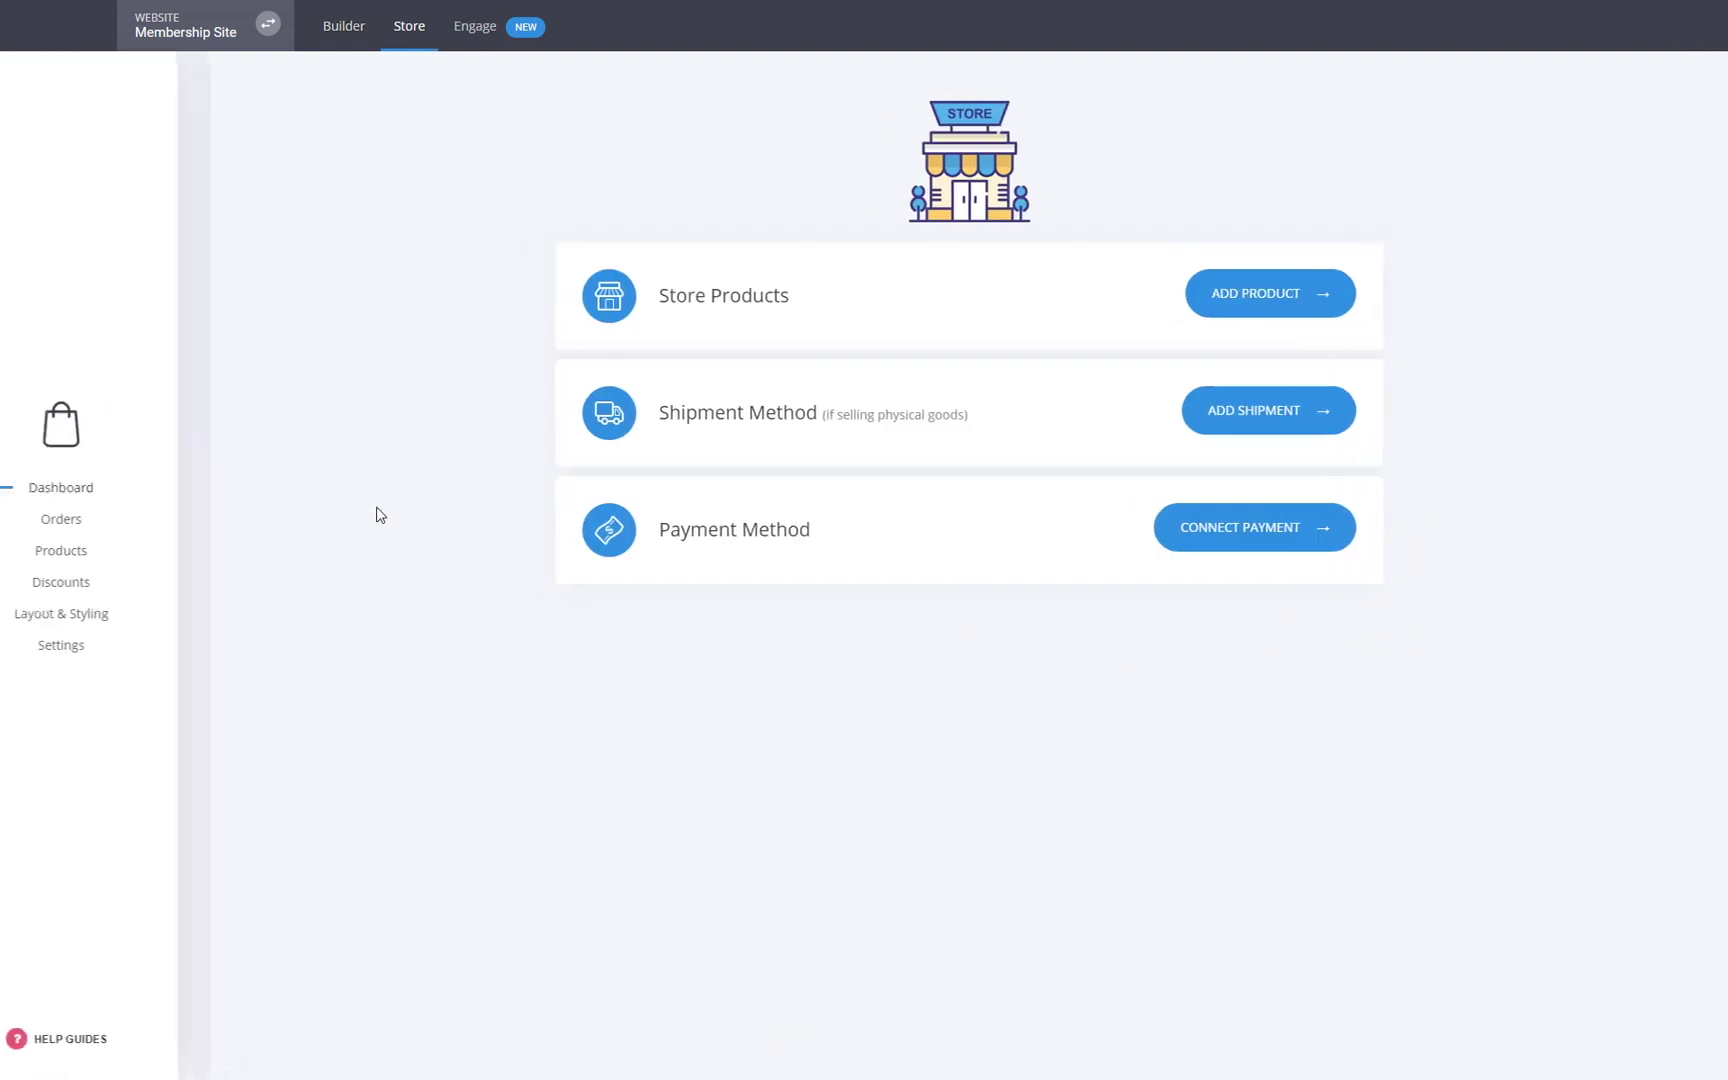
left_click(116, 551)
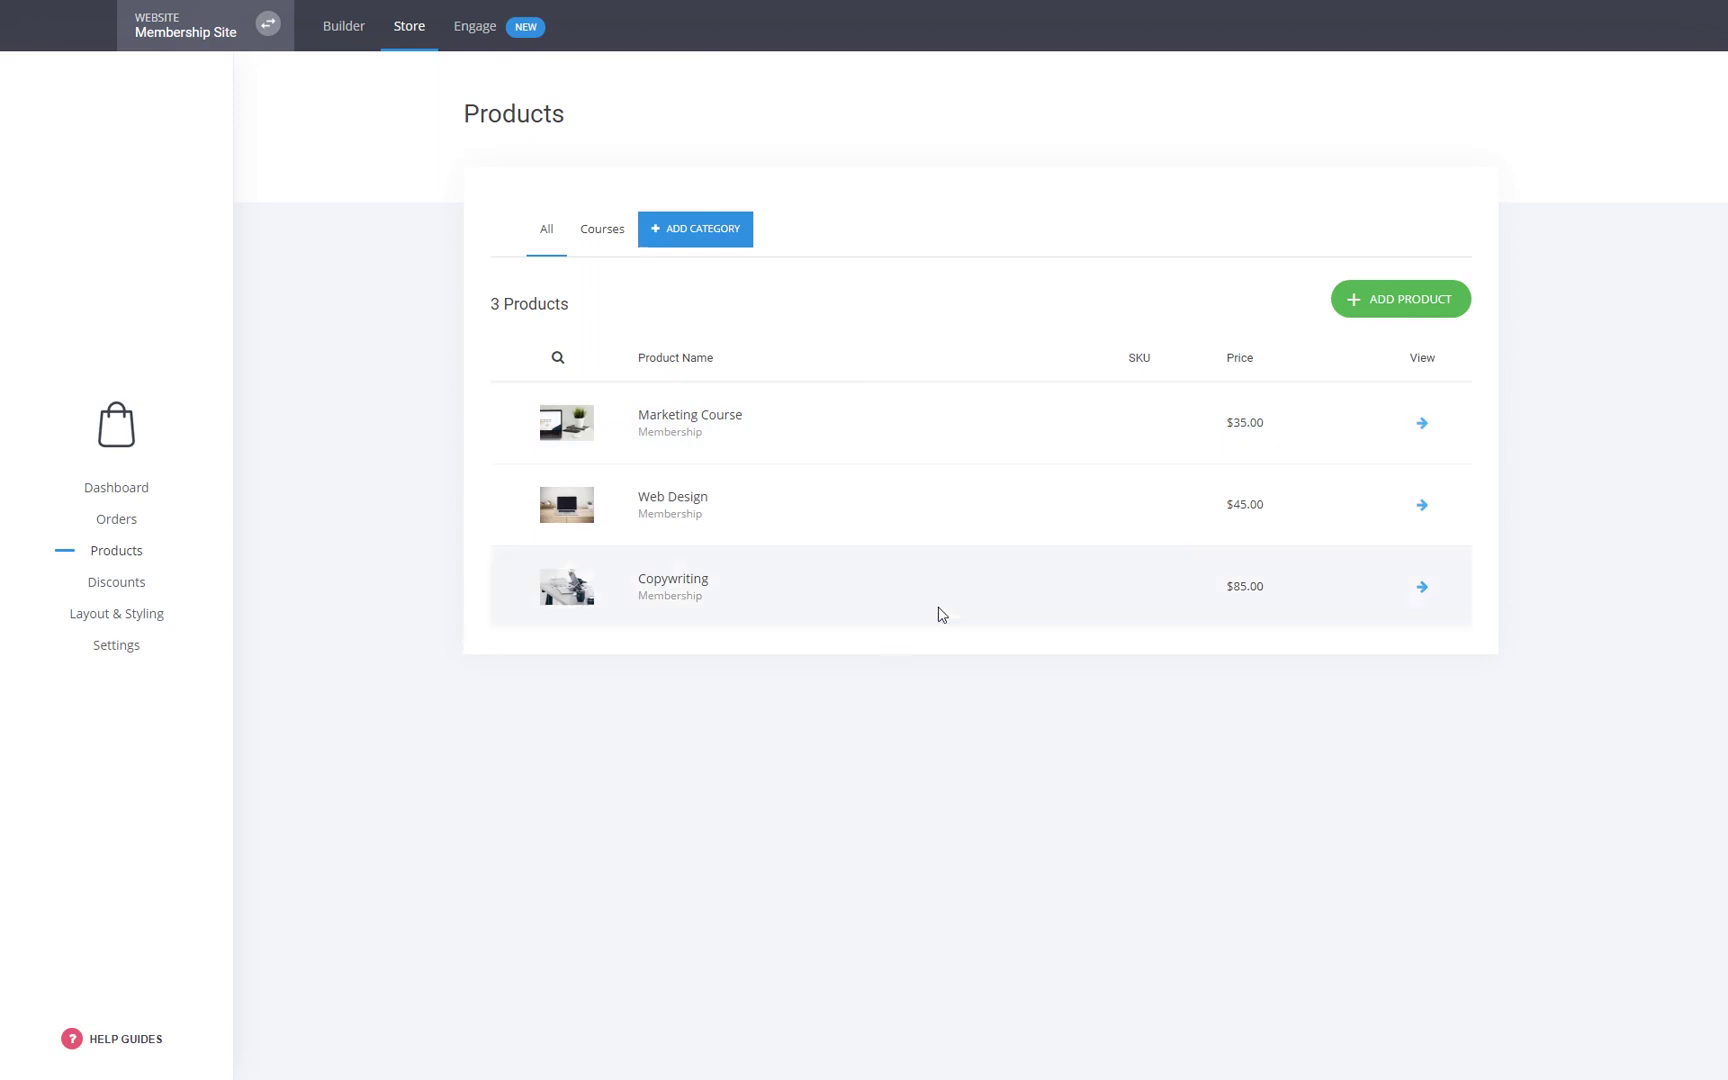
left_click(1388, 310)
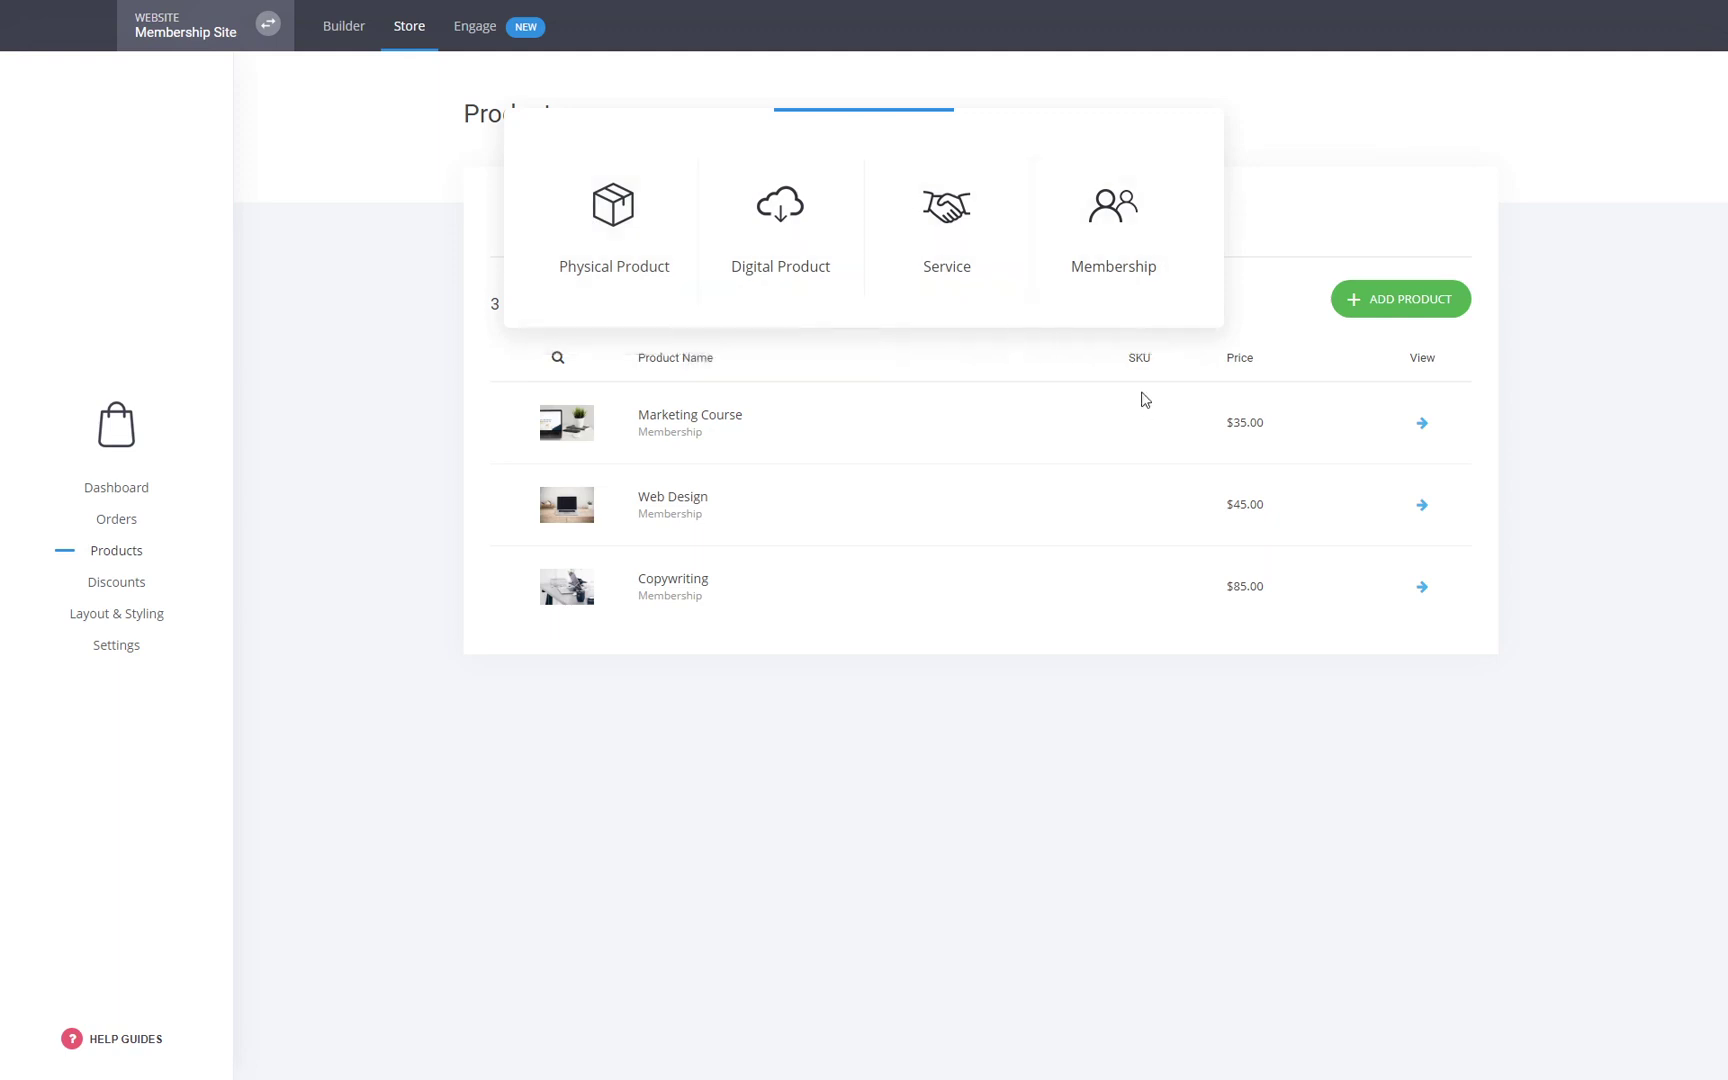
left_click(1104, 257)
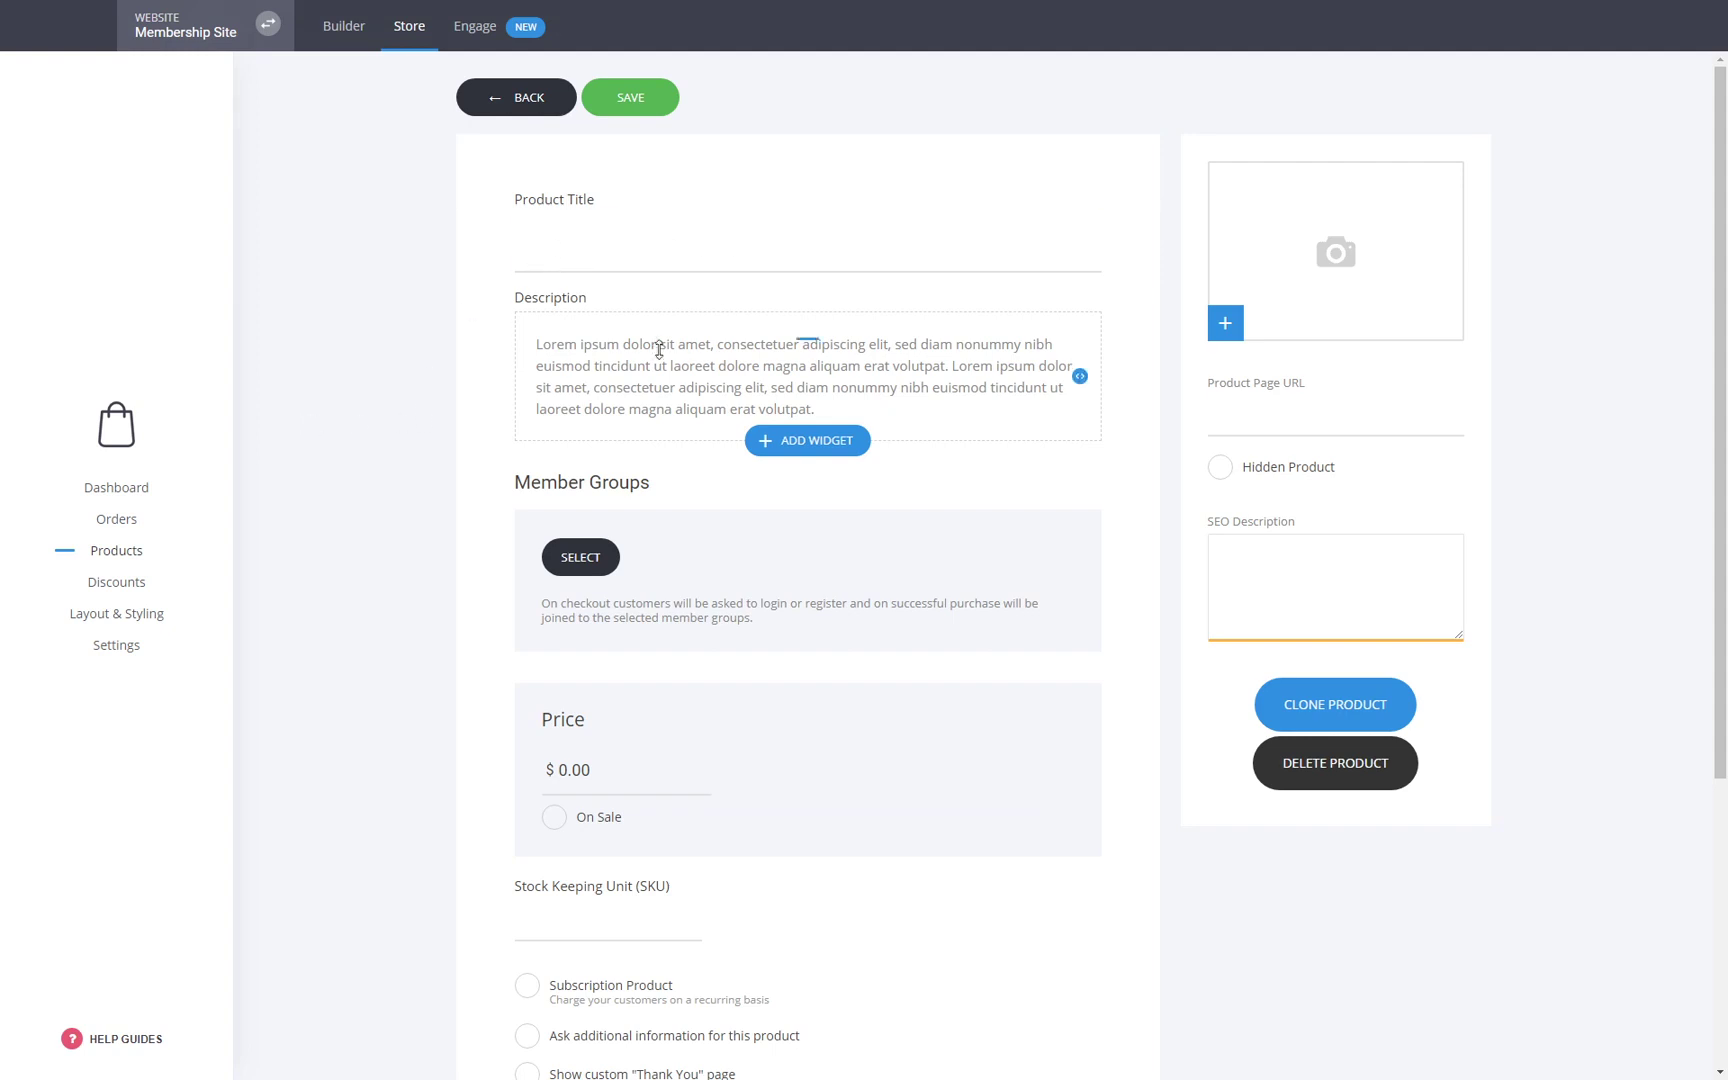
Assign the new membership product to Group #1 and set its price to $30
left_click(583, 574)
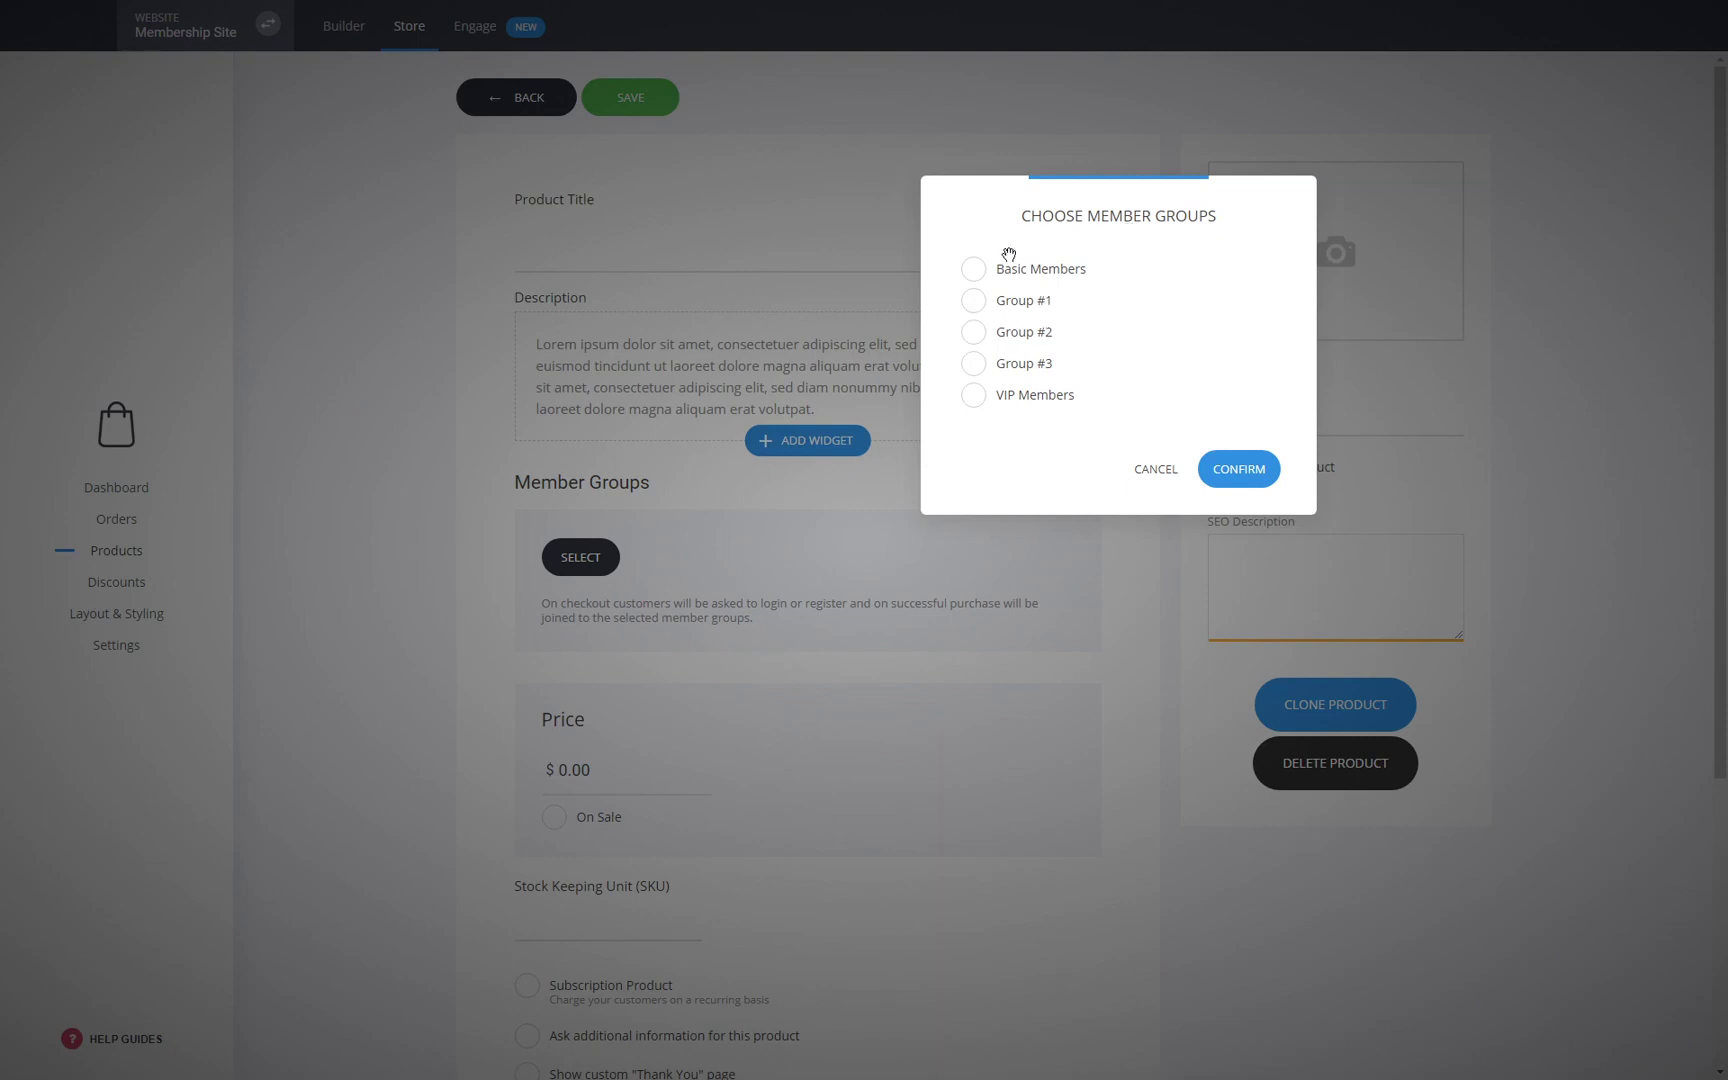
left_click(1020, 306)
left_click(1236, 478)
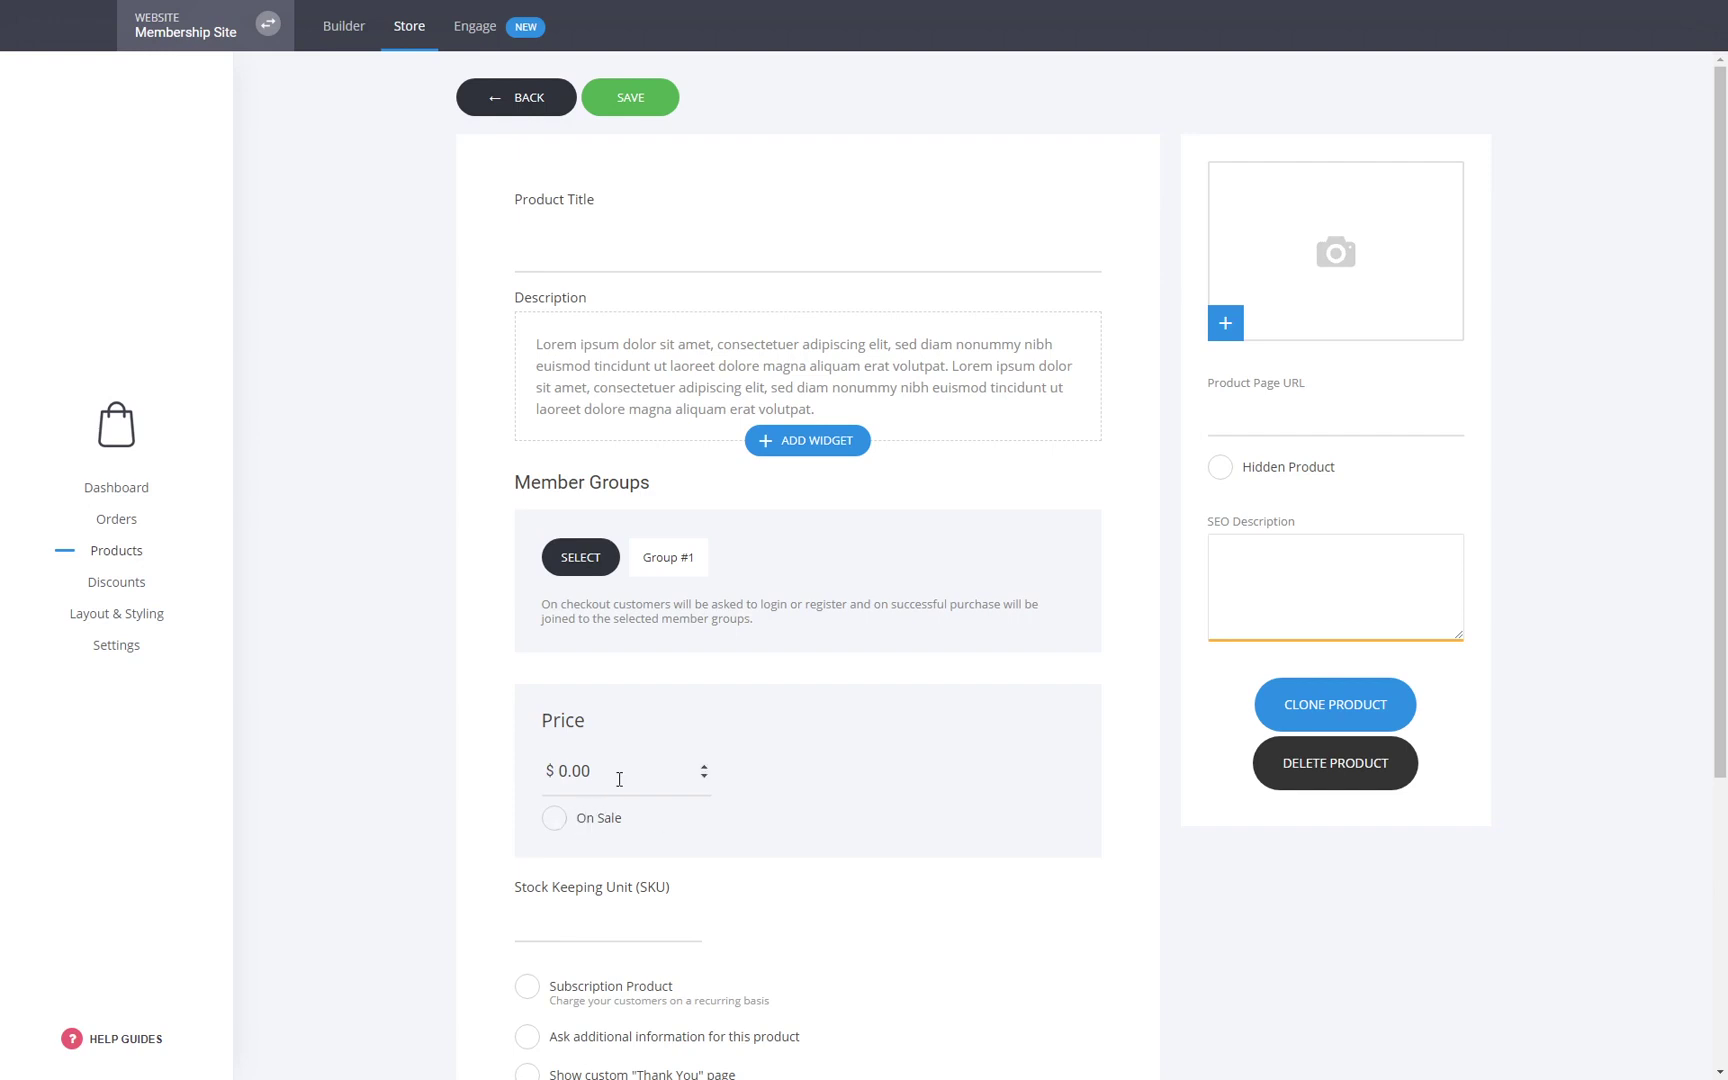
left_click_drag(592, 779, 562, 780)
type("30")
scroll(820, 885, "down", 2)
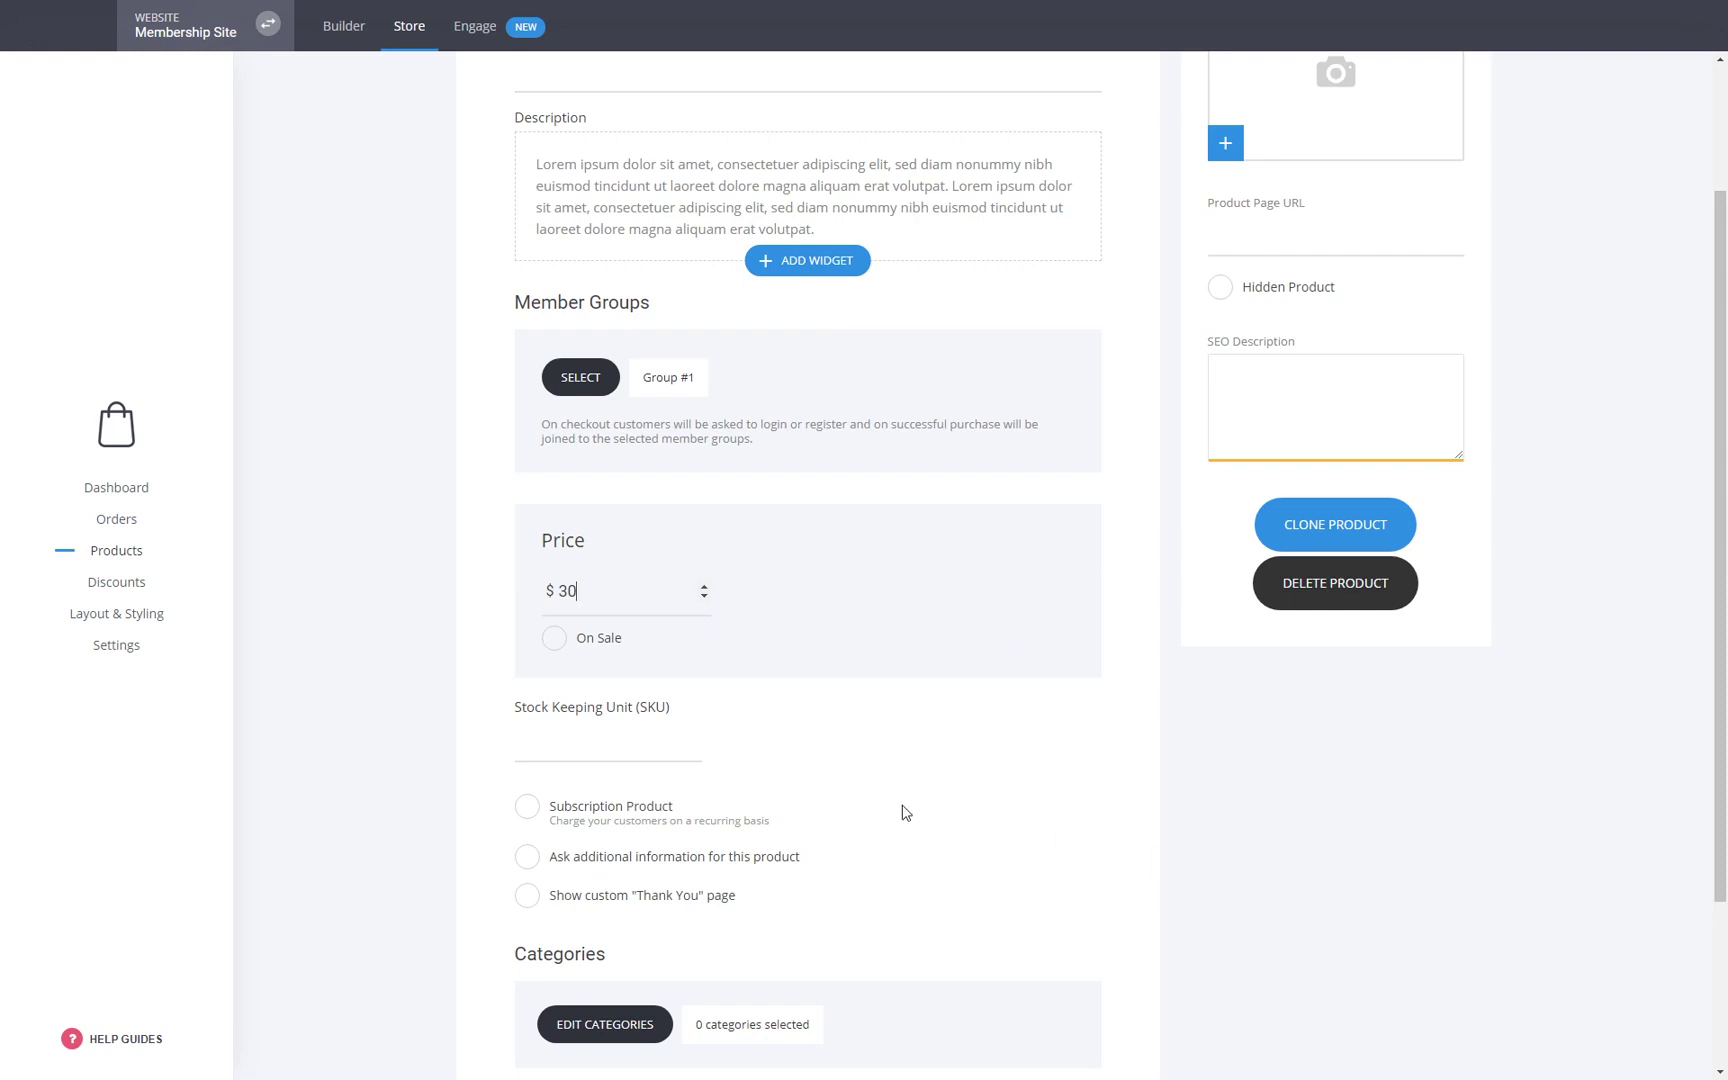
double_click(562, 595)
left_click(1190, 783)
View the new product's subscription options for billing cycles and charge interval without submitting them
left_click(619, 821)
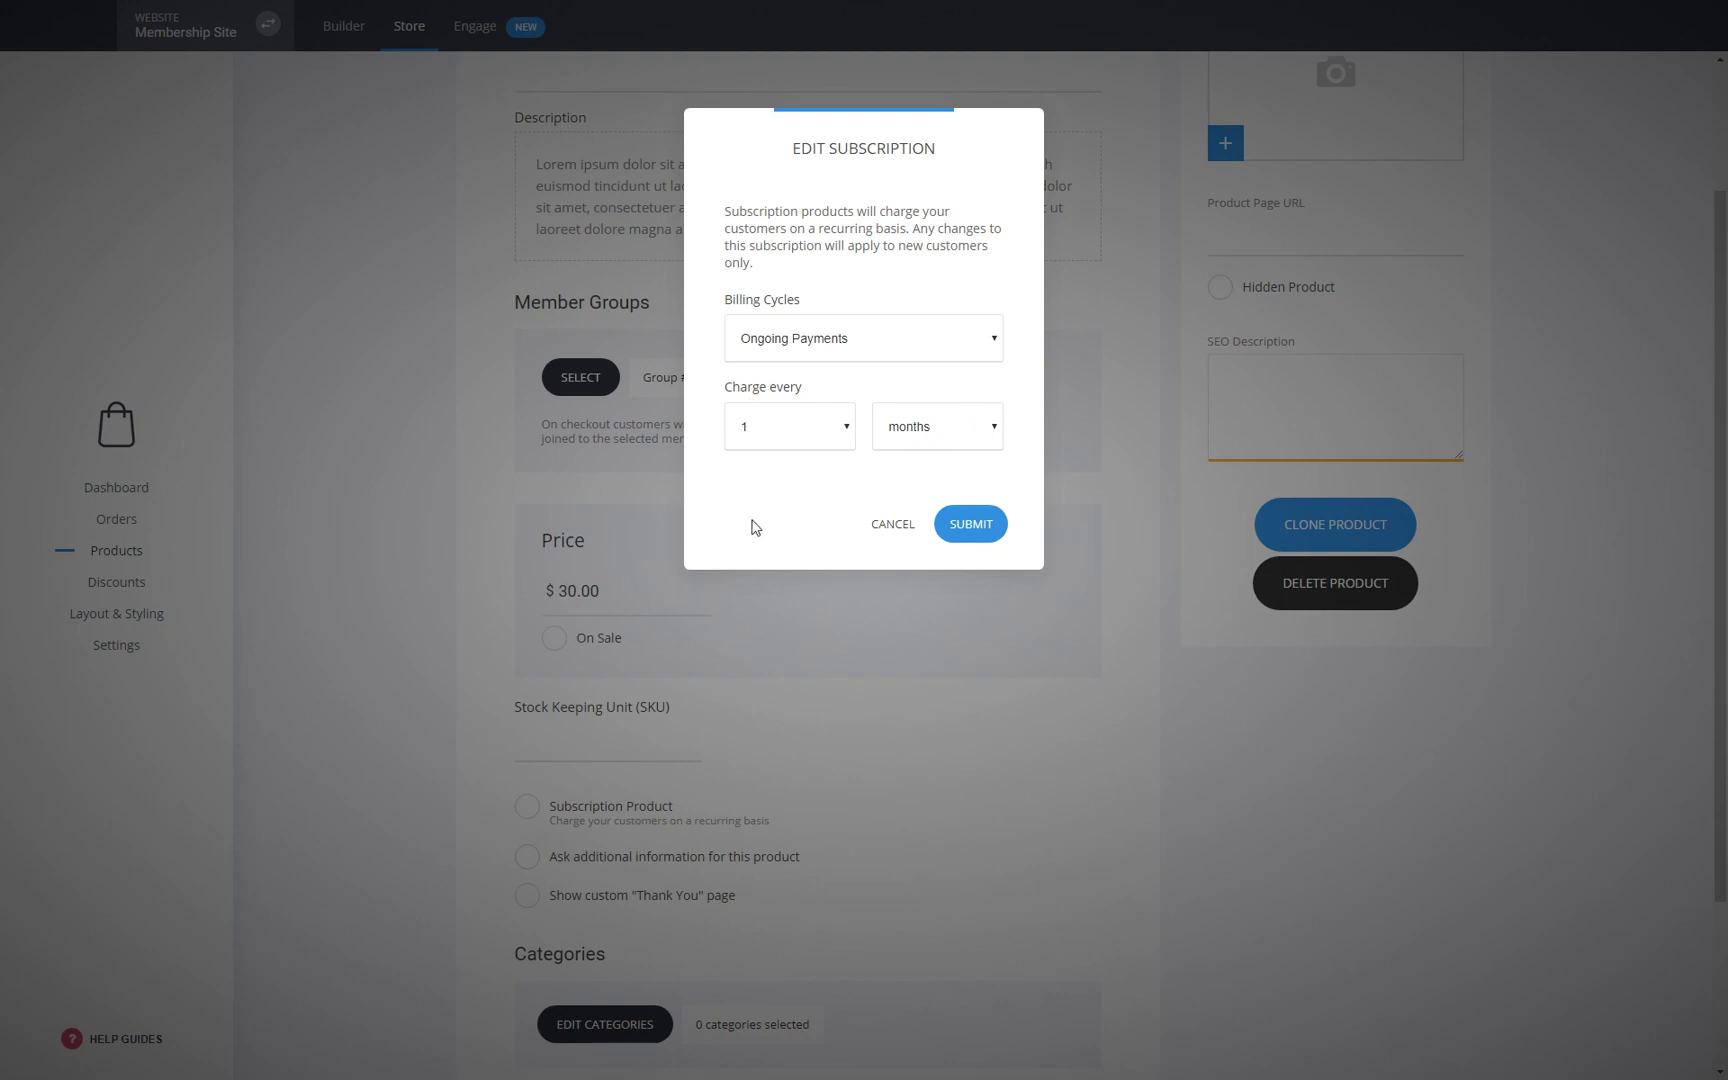
left_click(778, 631)
left_click(892, 526)
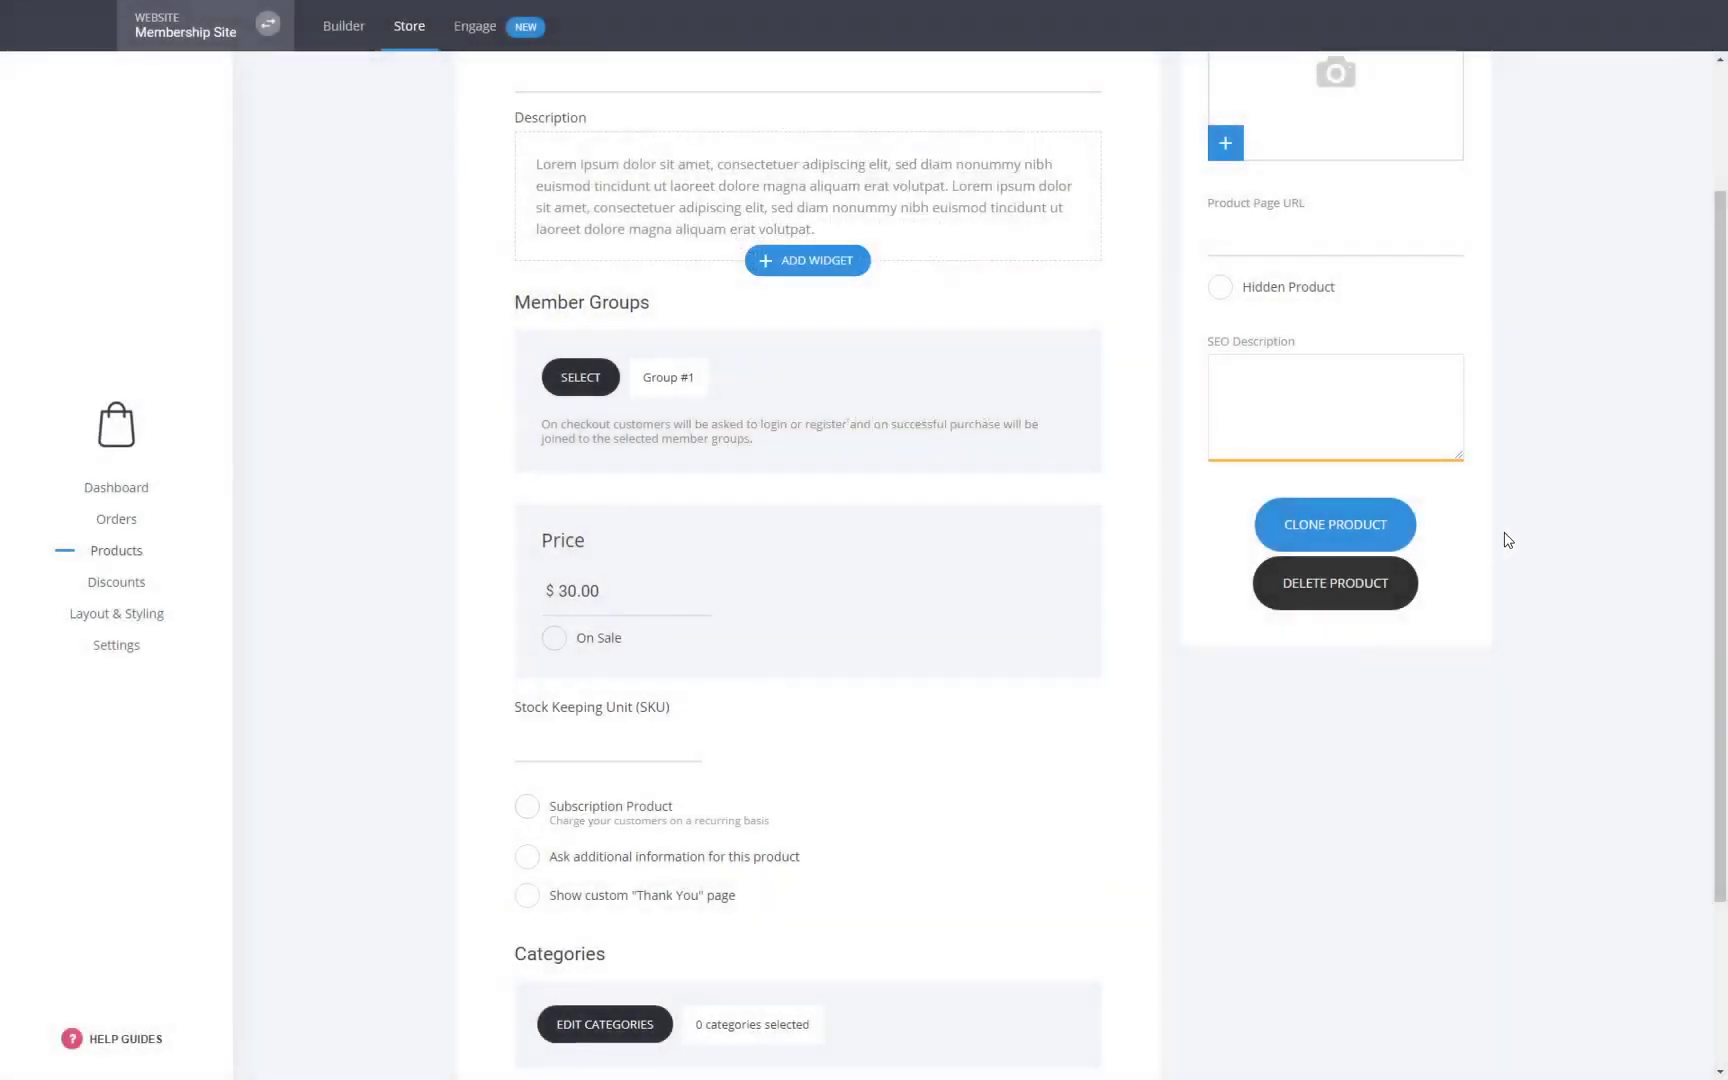
Try the Courses category in the new product's category selection and cancel it
scroll(1300, 600, "down", 2)
left_click(600, 858)
left_click(750, 236)
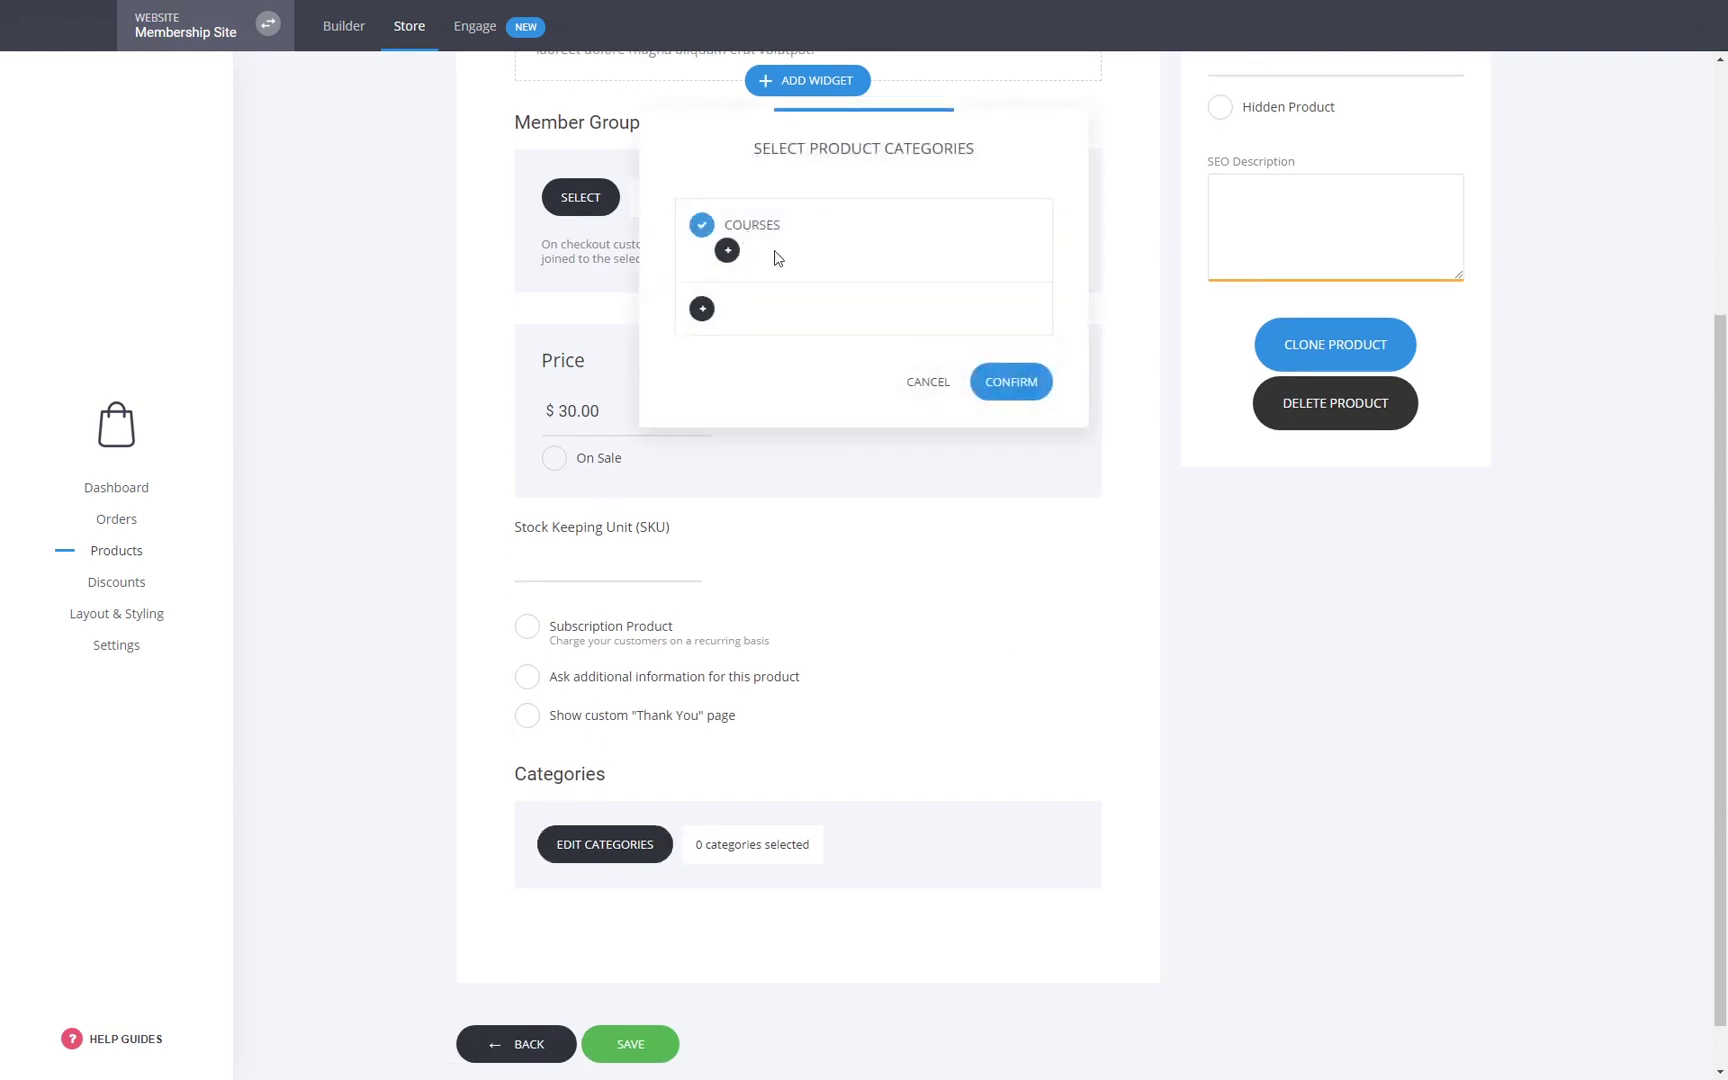
left_click(924, 382)
left_click(585, 858)
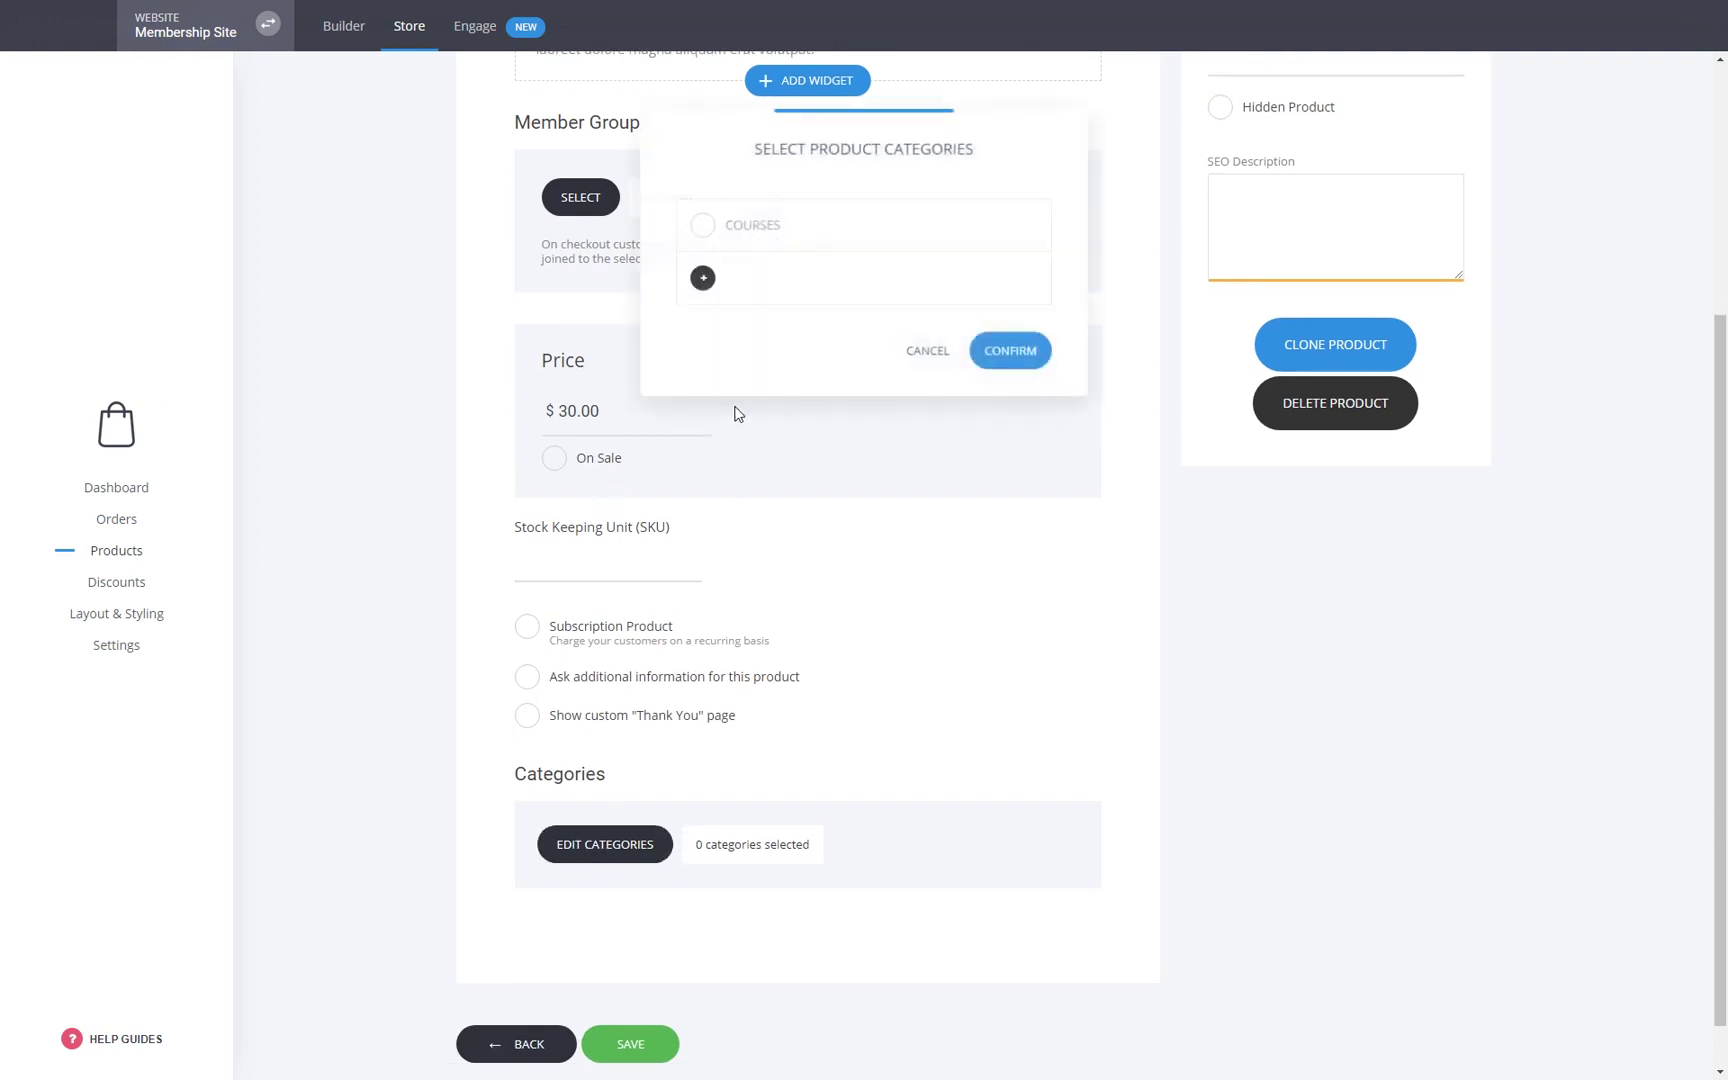
left_click(915, 352)
Leave the new product unsaved and review the existing Marketing Course product's settings, including member group and custom Thank You page
scroll(1192, 490, "up", 3)
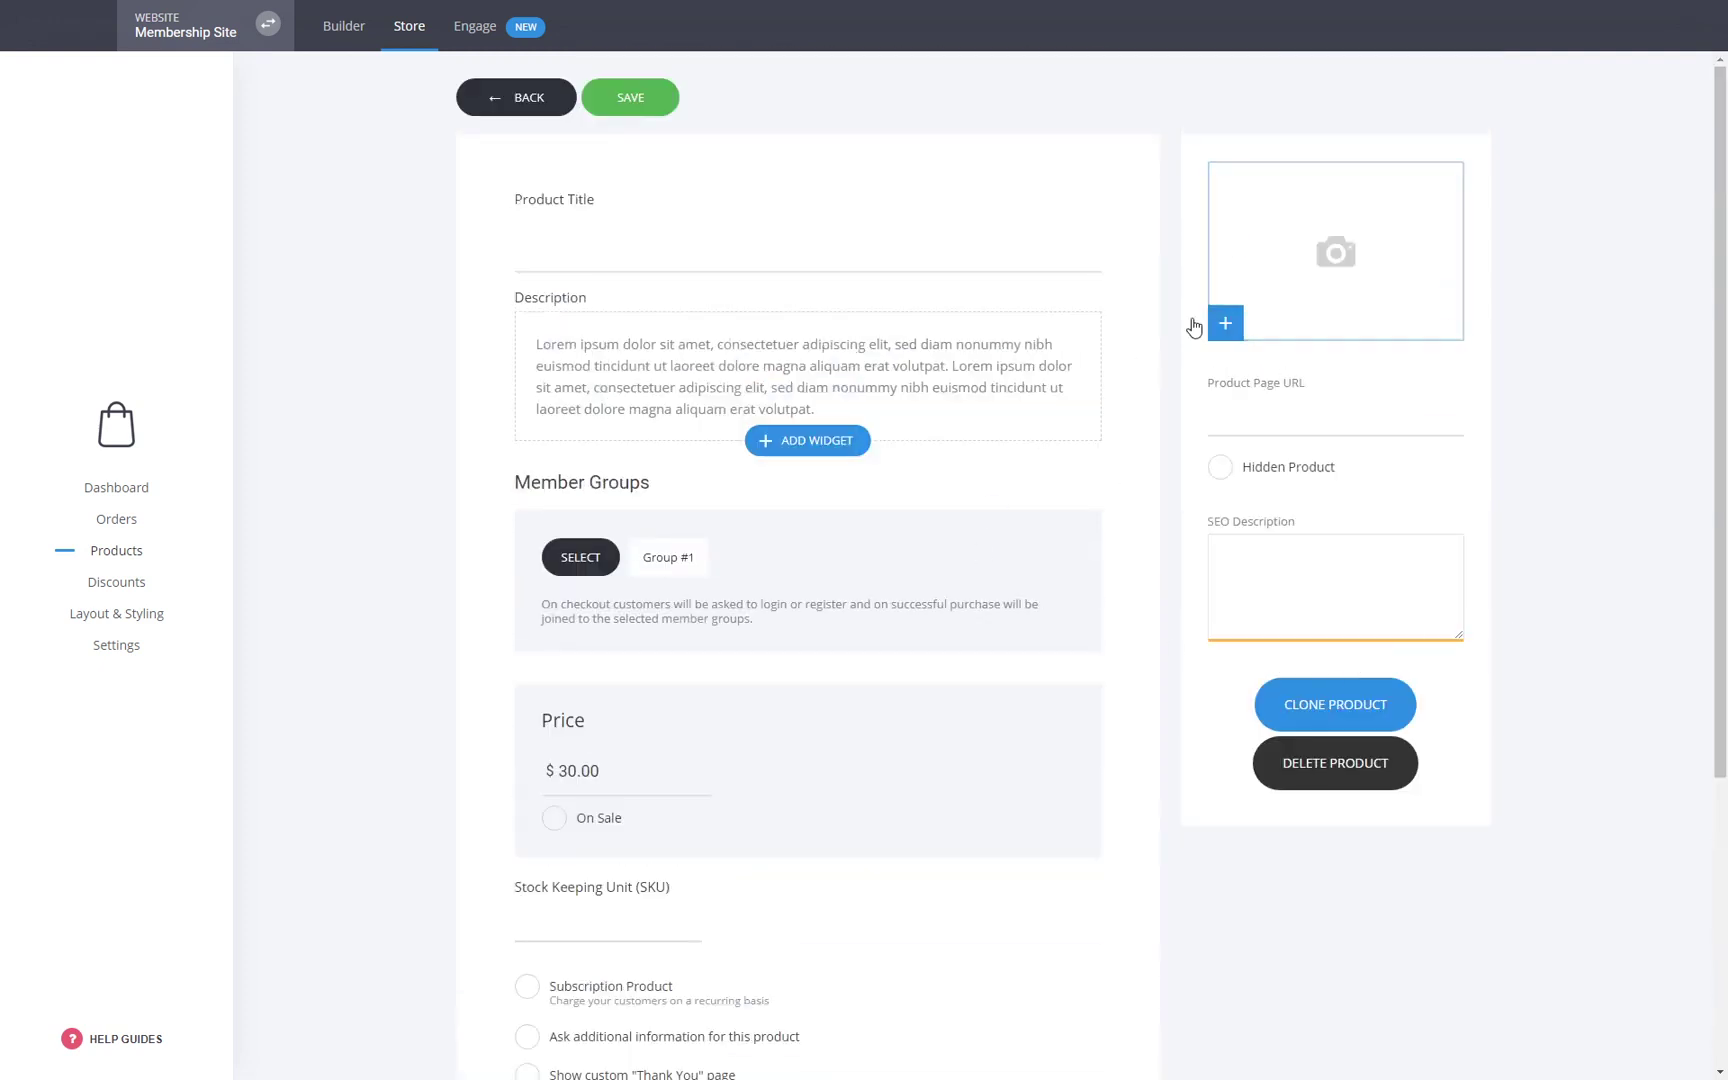
left_click(554, 110)
left_click(805, 463)
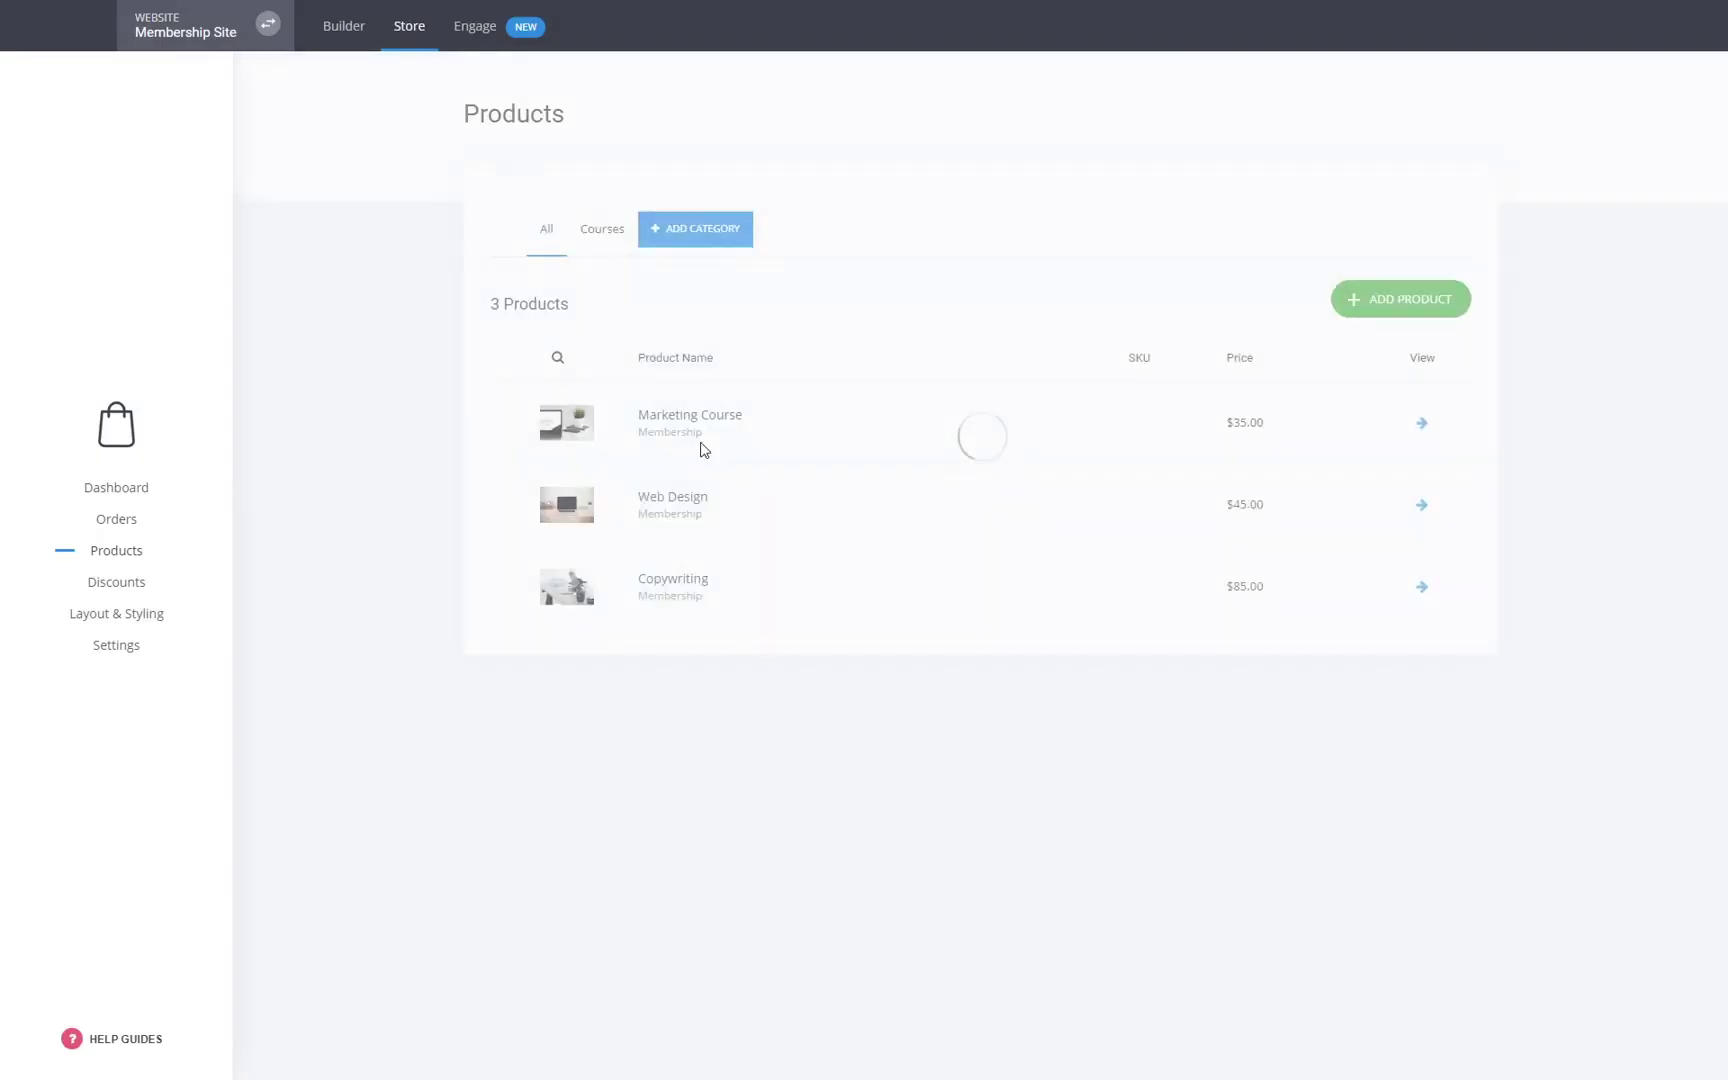
left_click(690, 414)
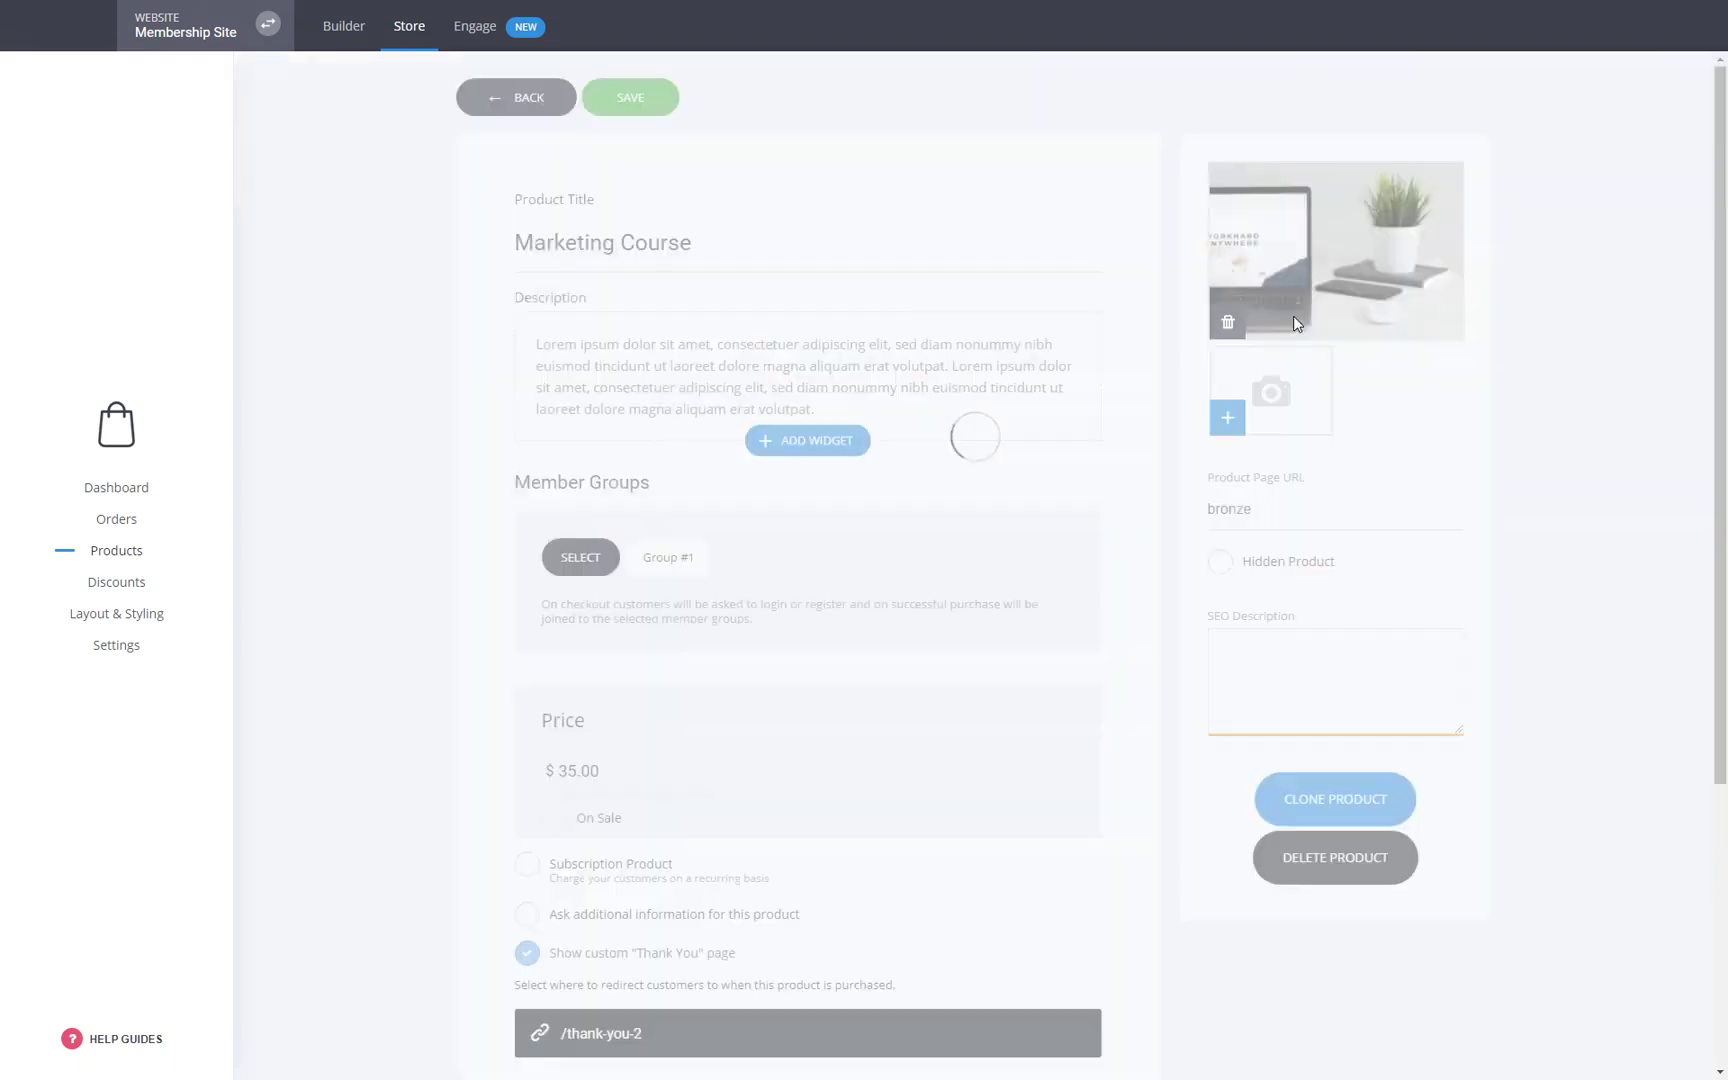
scroll(655, 585, "down", 5)
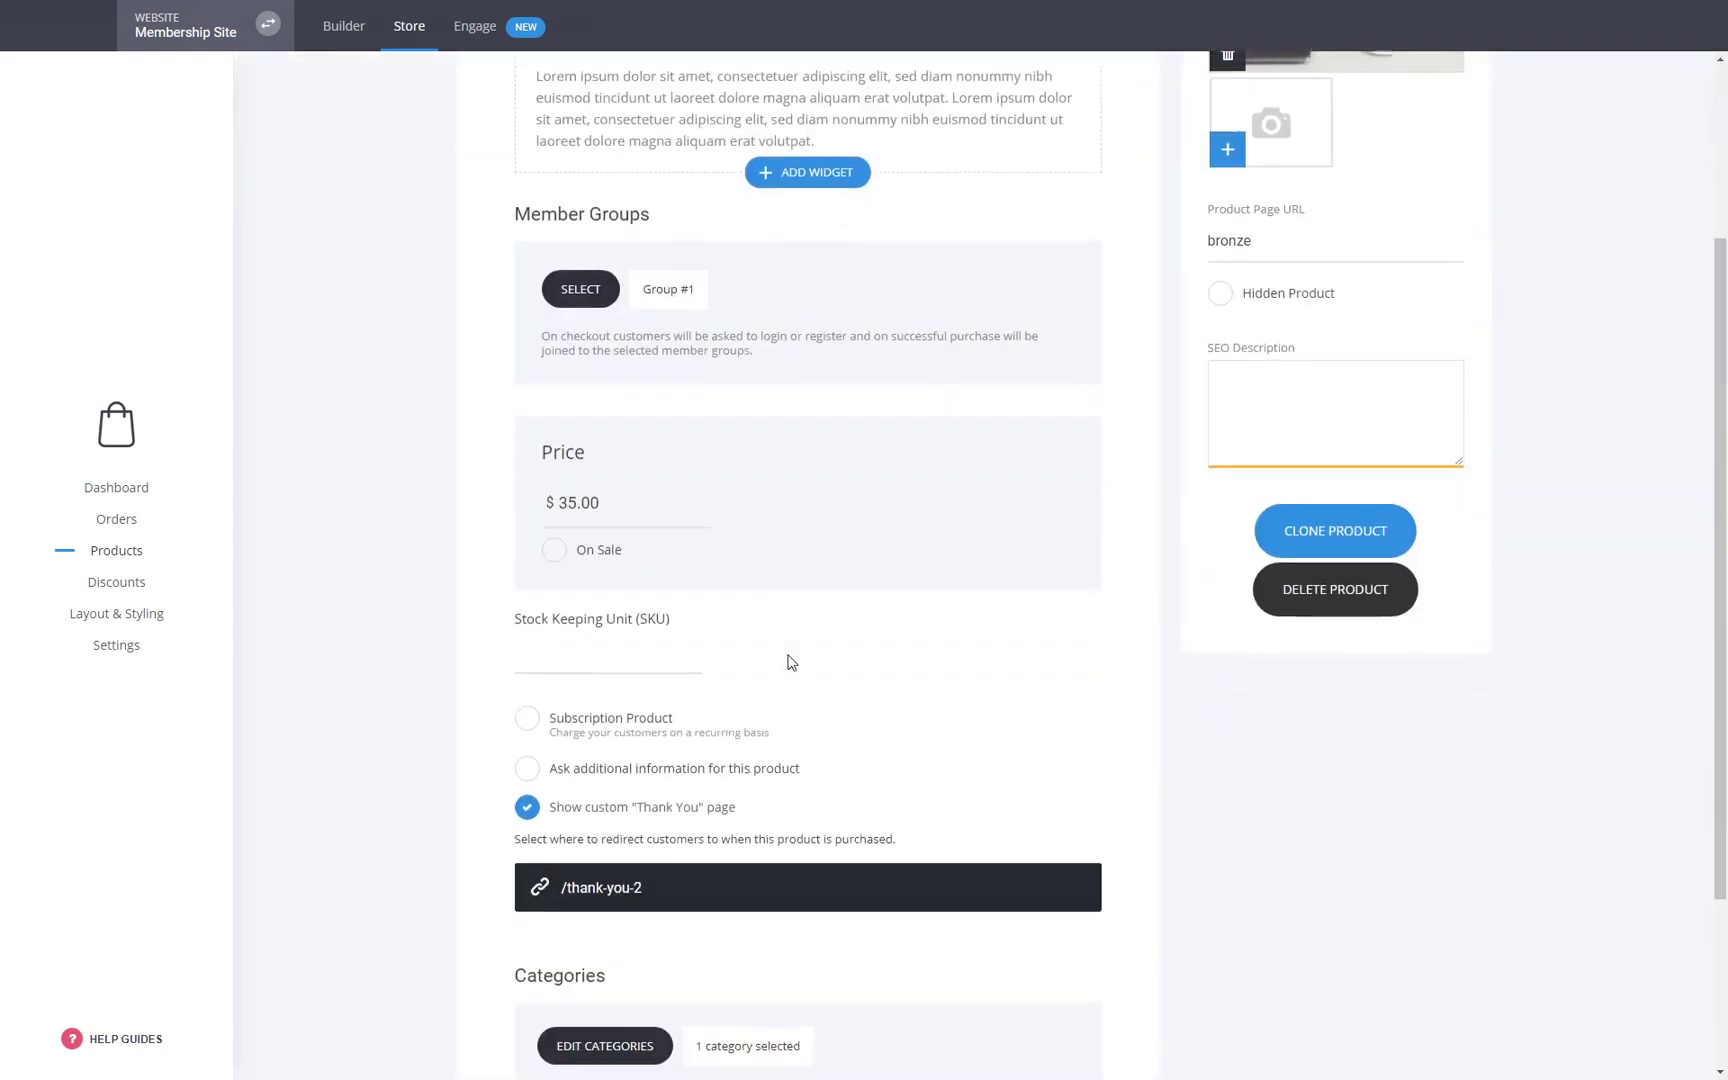
scroll(818, 806, "up", 5)
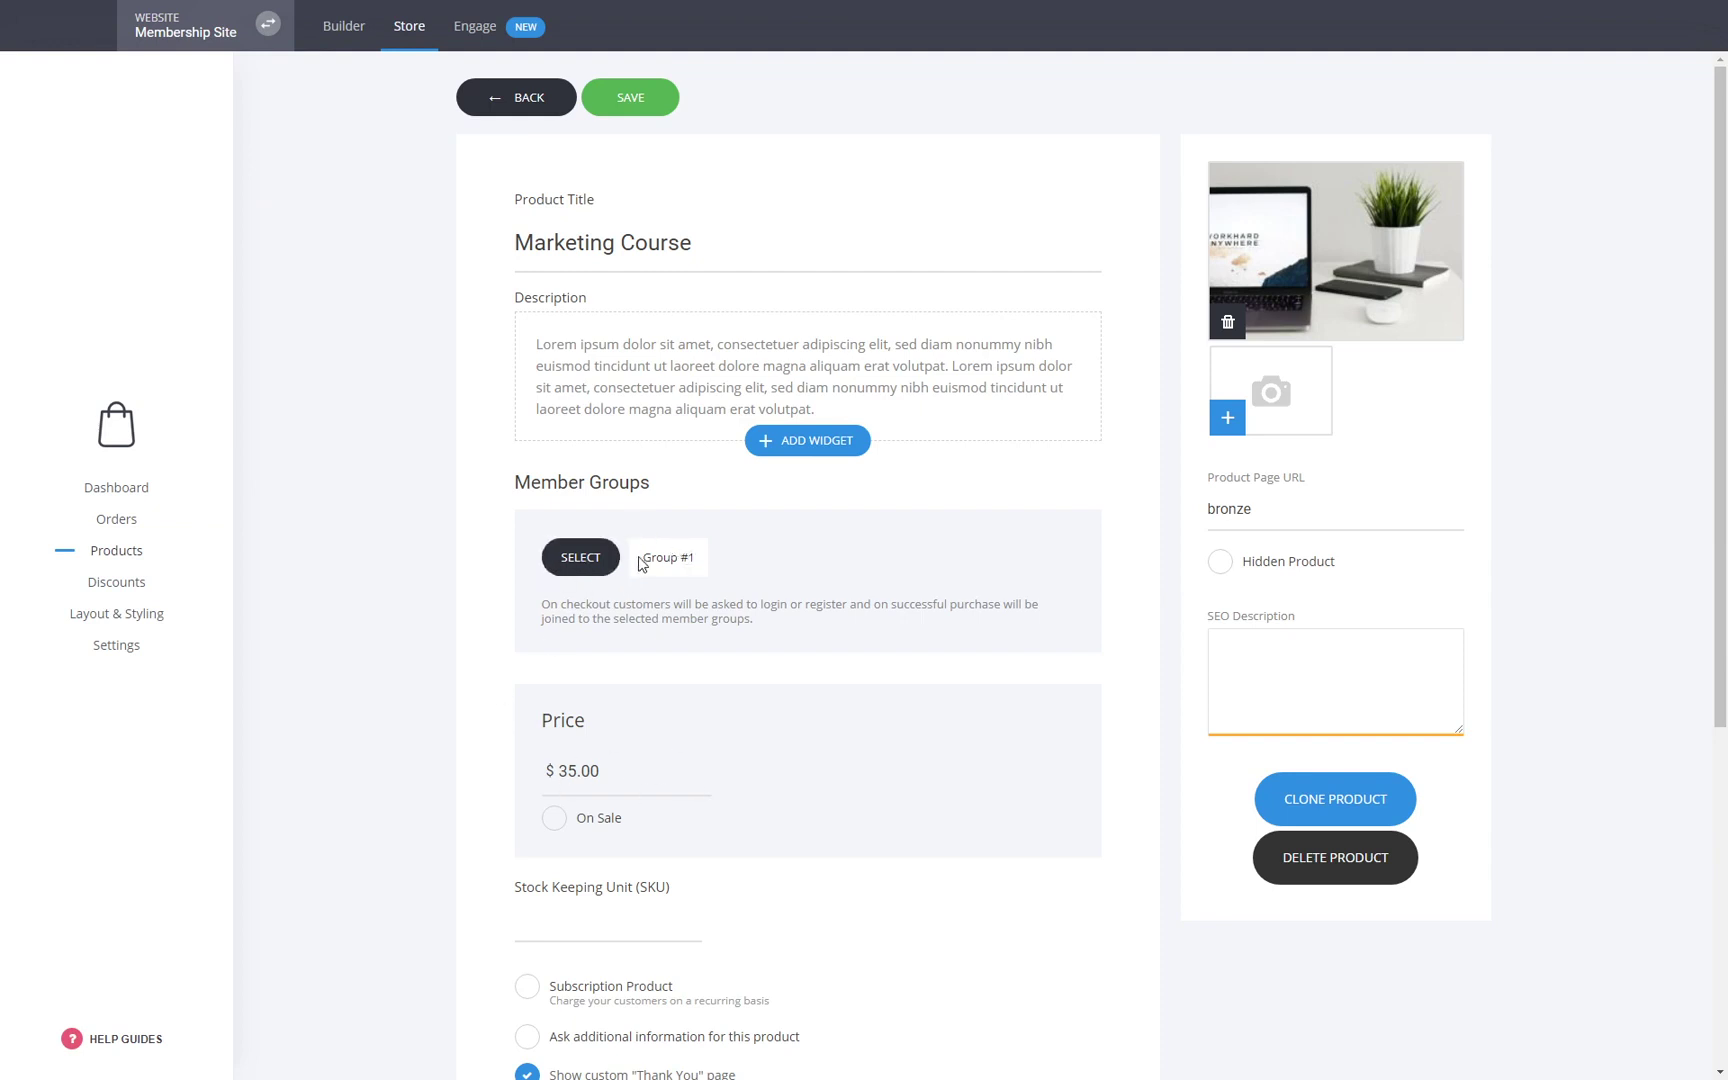
left_click(527, 97)
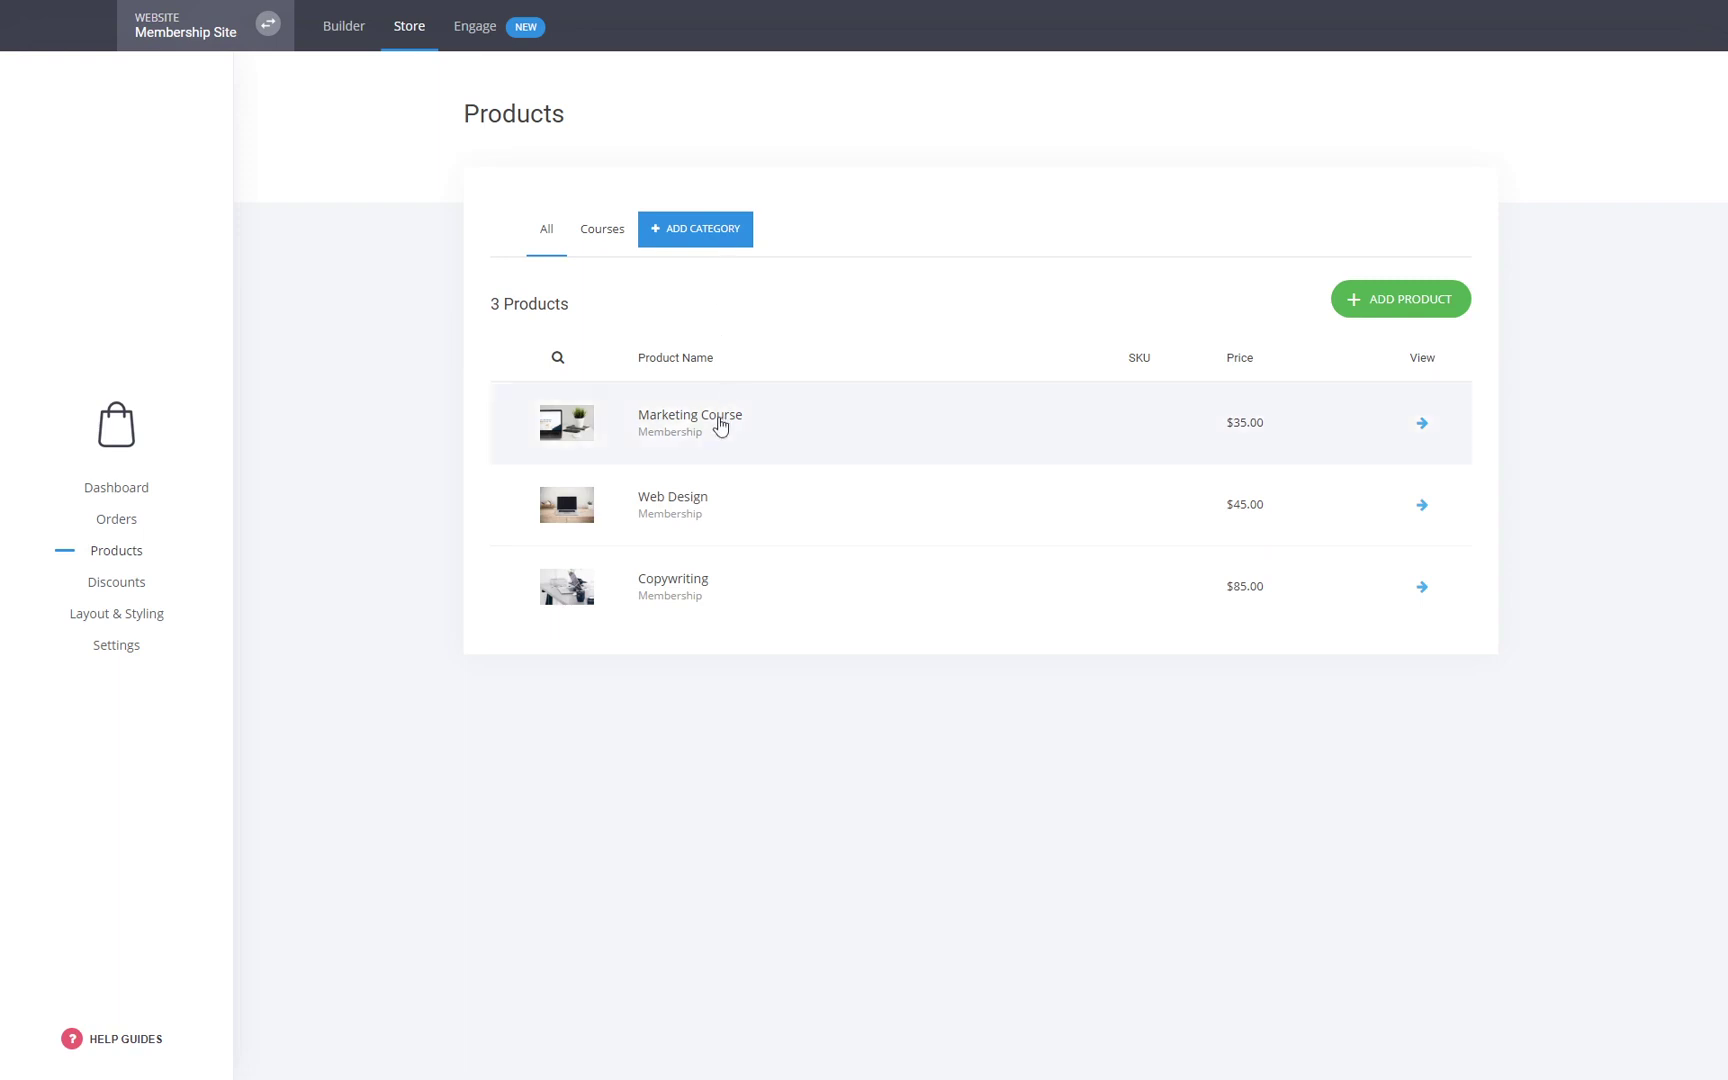
Return from the store to the site builder and open the Custom Course Checkout page
left_click(383, 32)
left_click(364, 28)
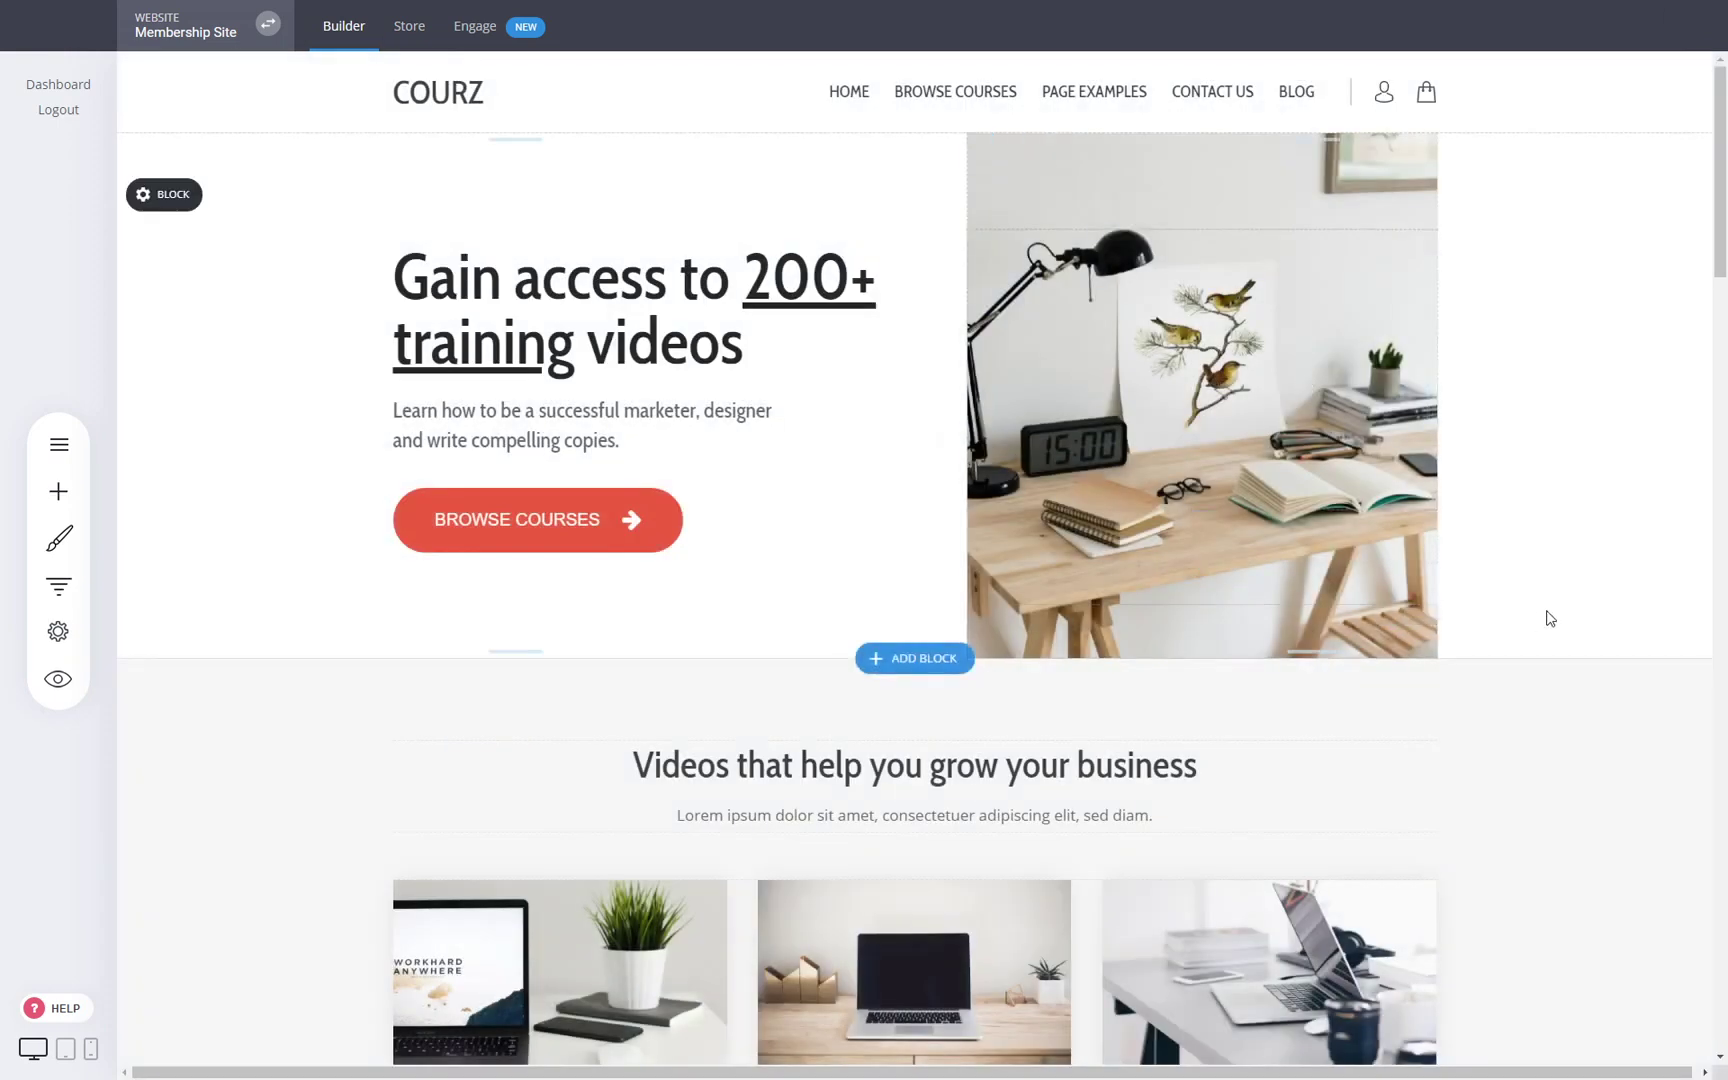
scroll(1549, 616, "down", 5)
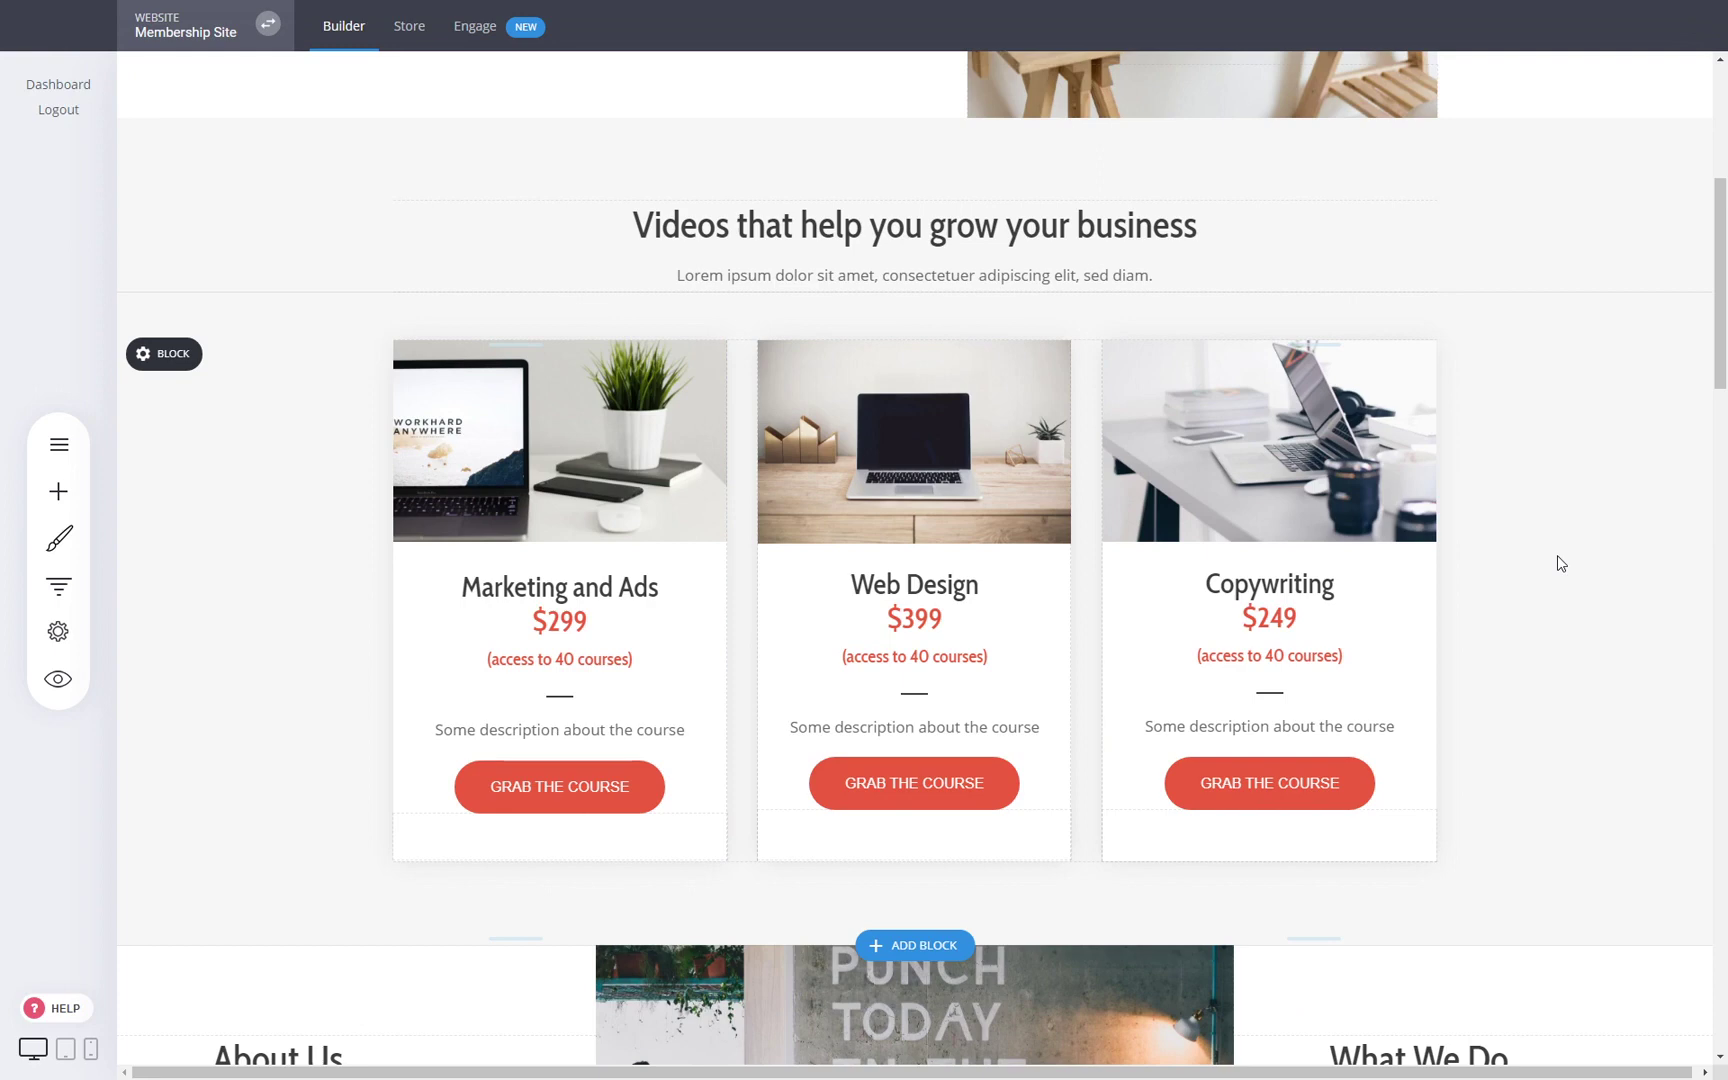
left_click(70, 446)
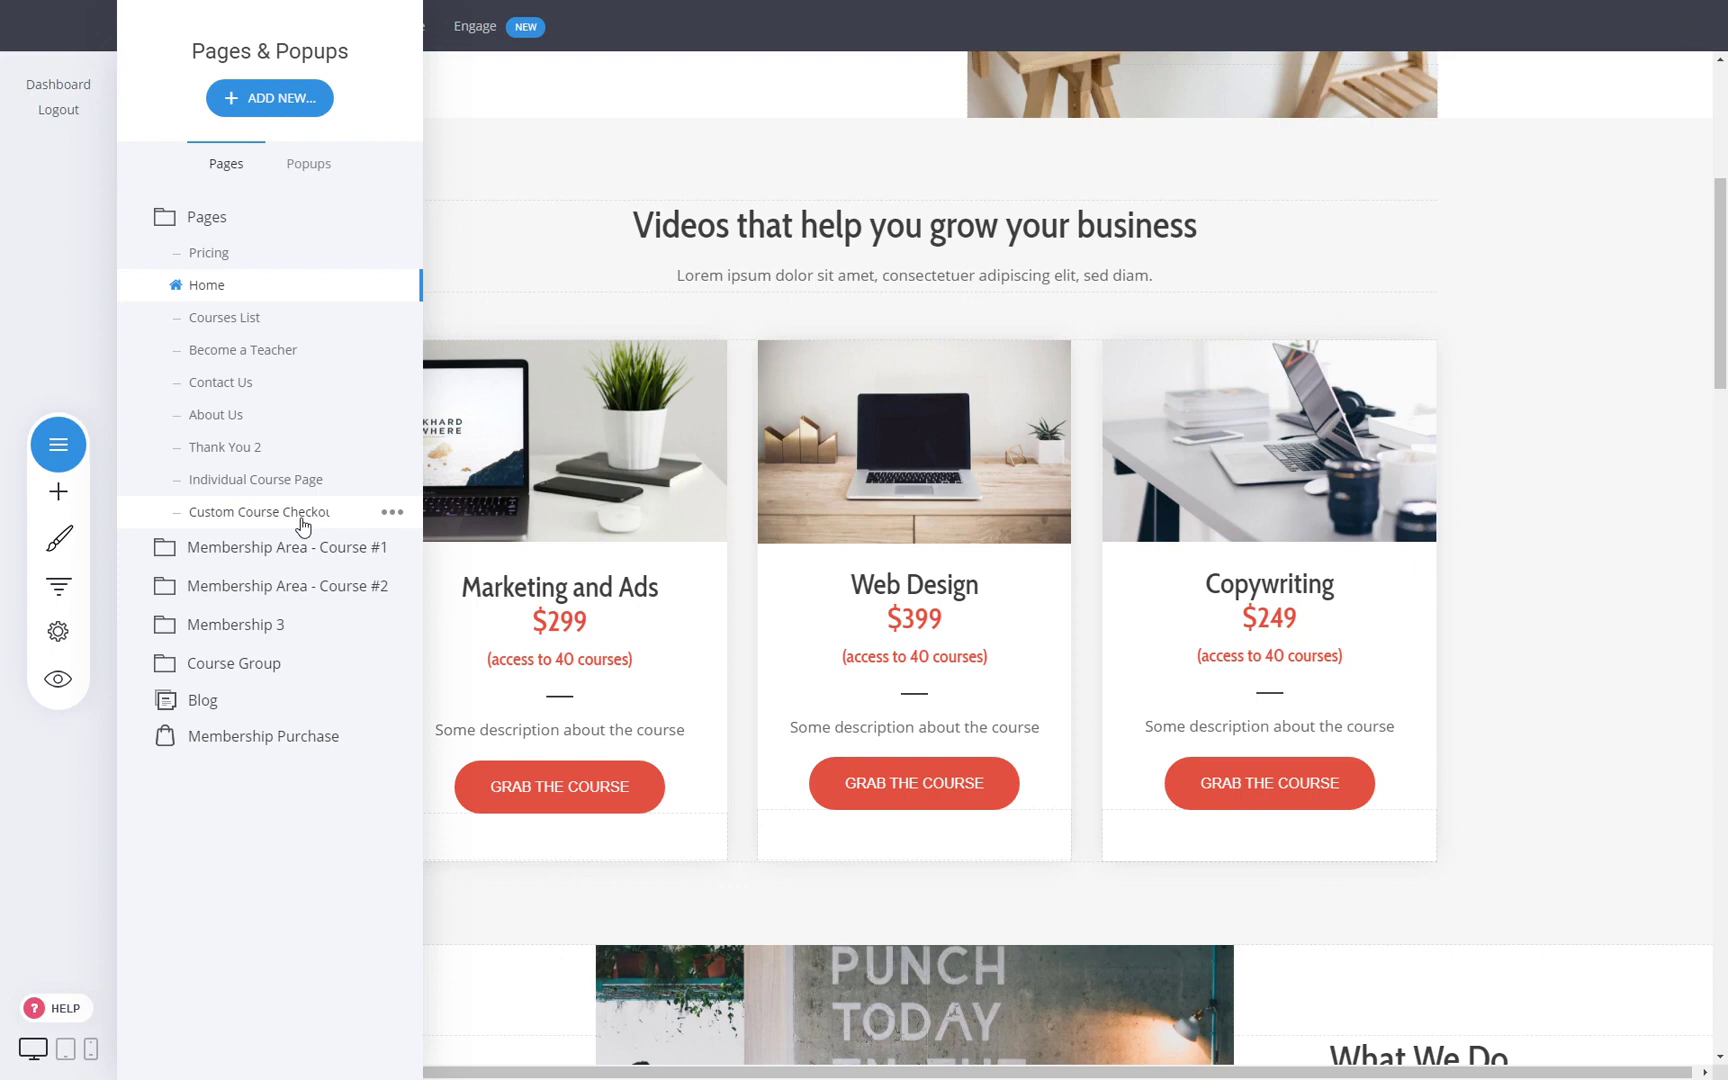
left_click(1459, 636)
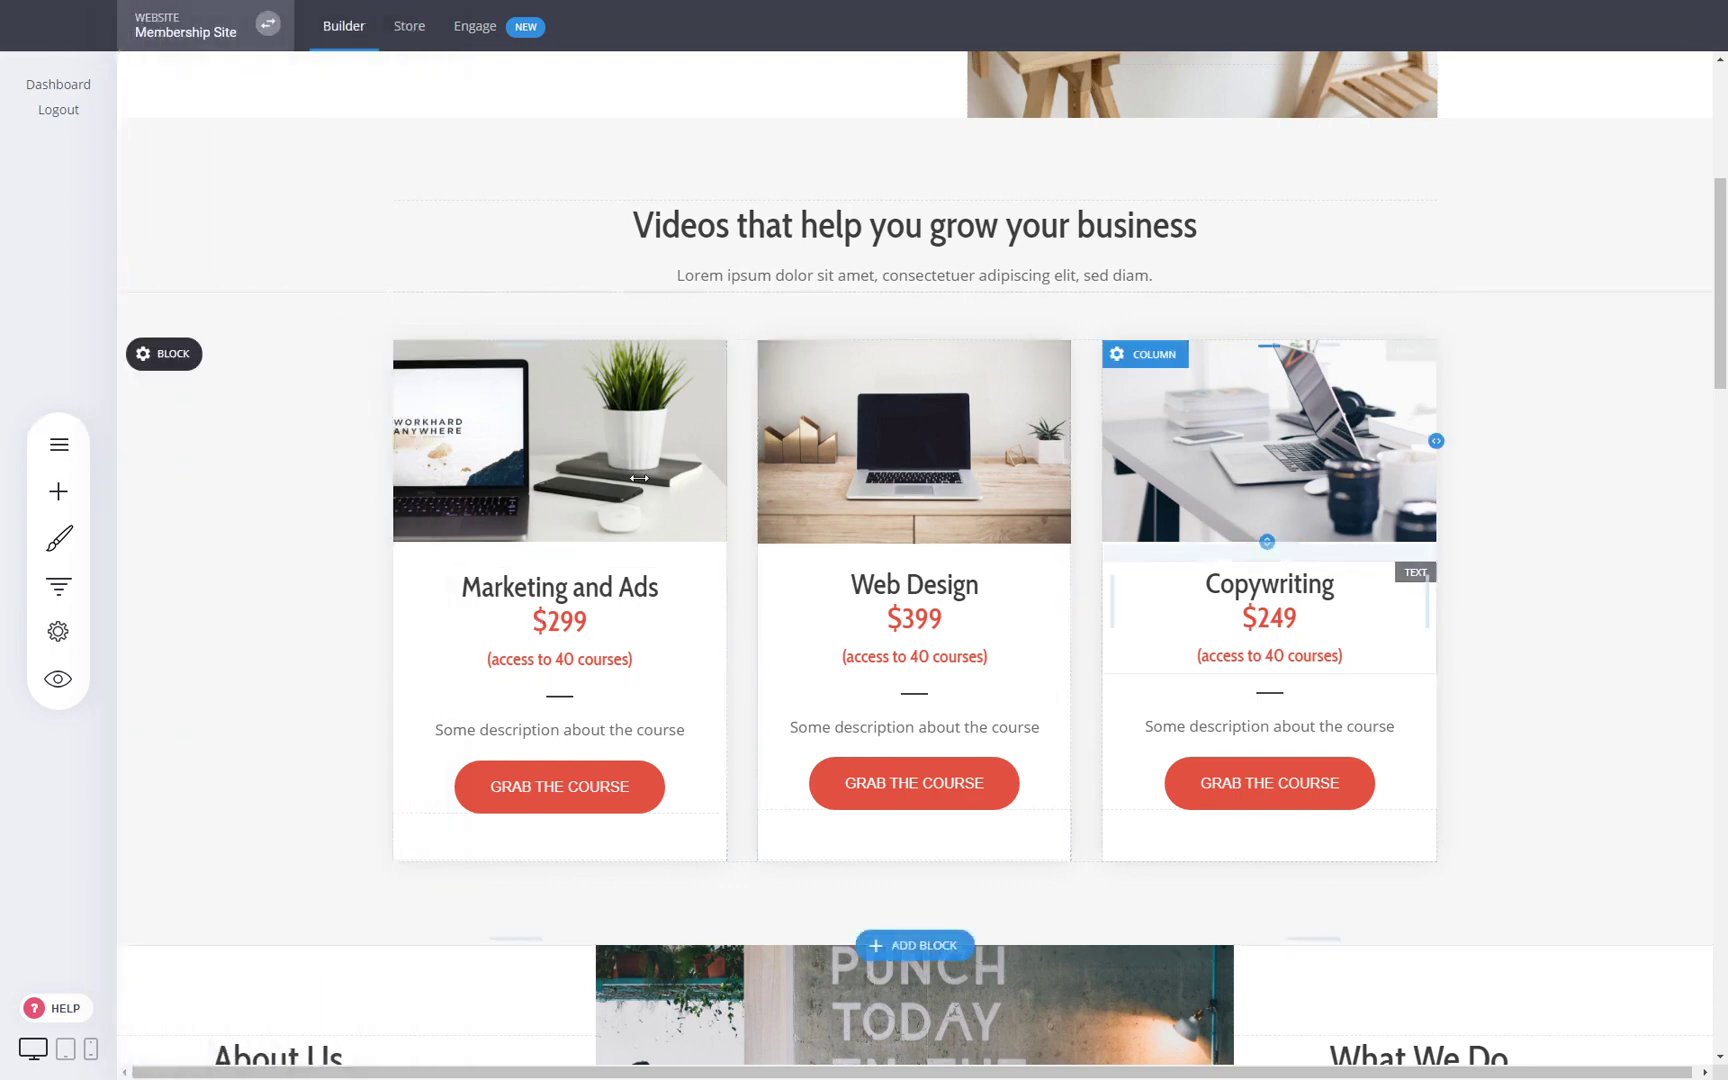
left_click(58, 444)
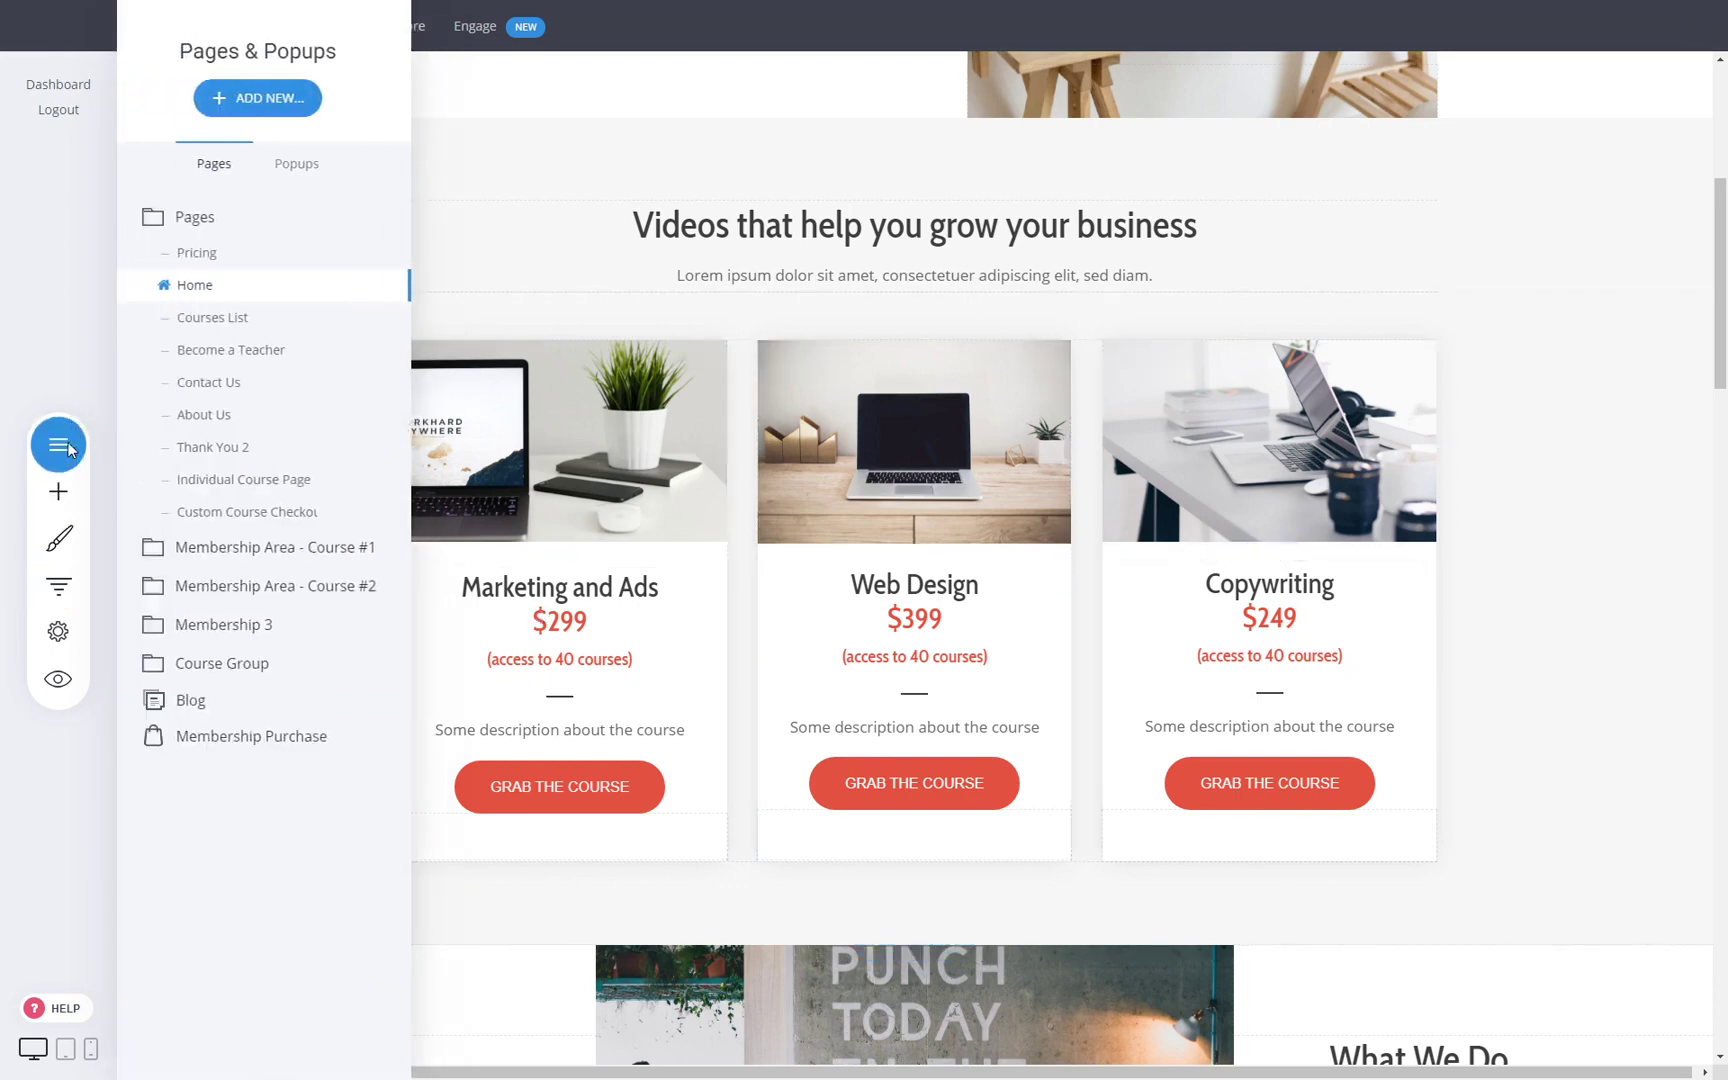
left_click(272, 512)
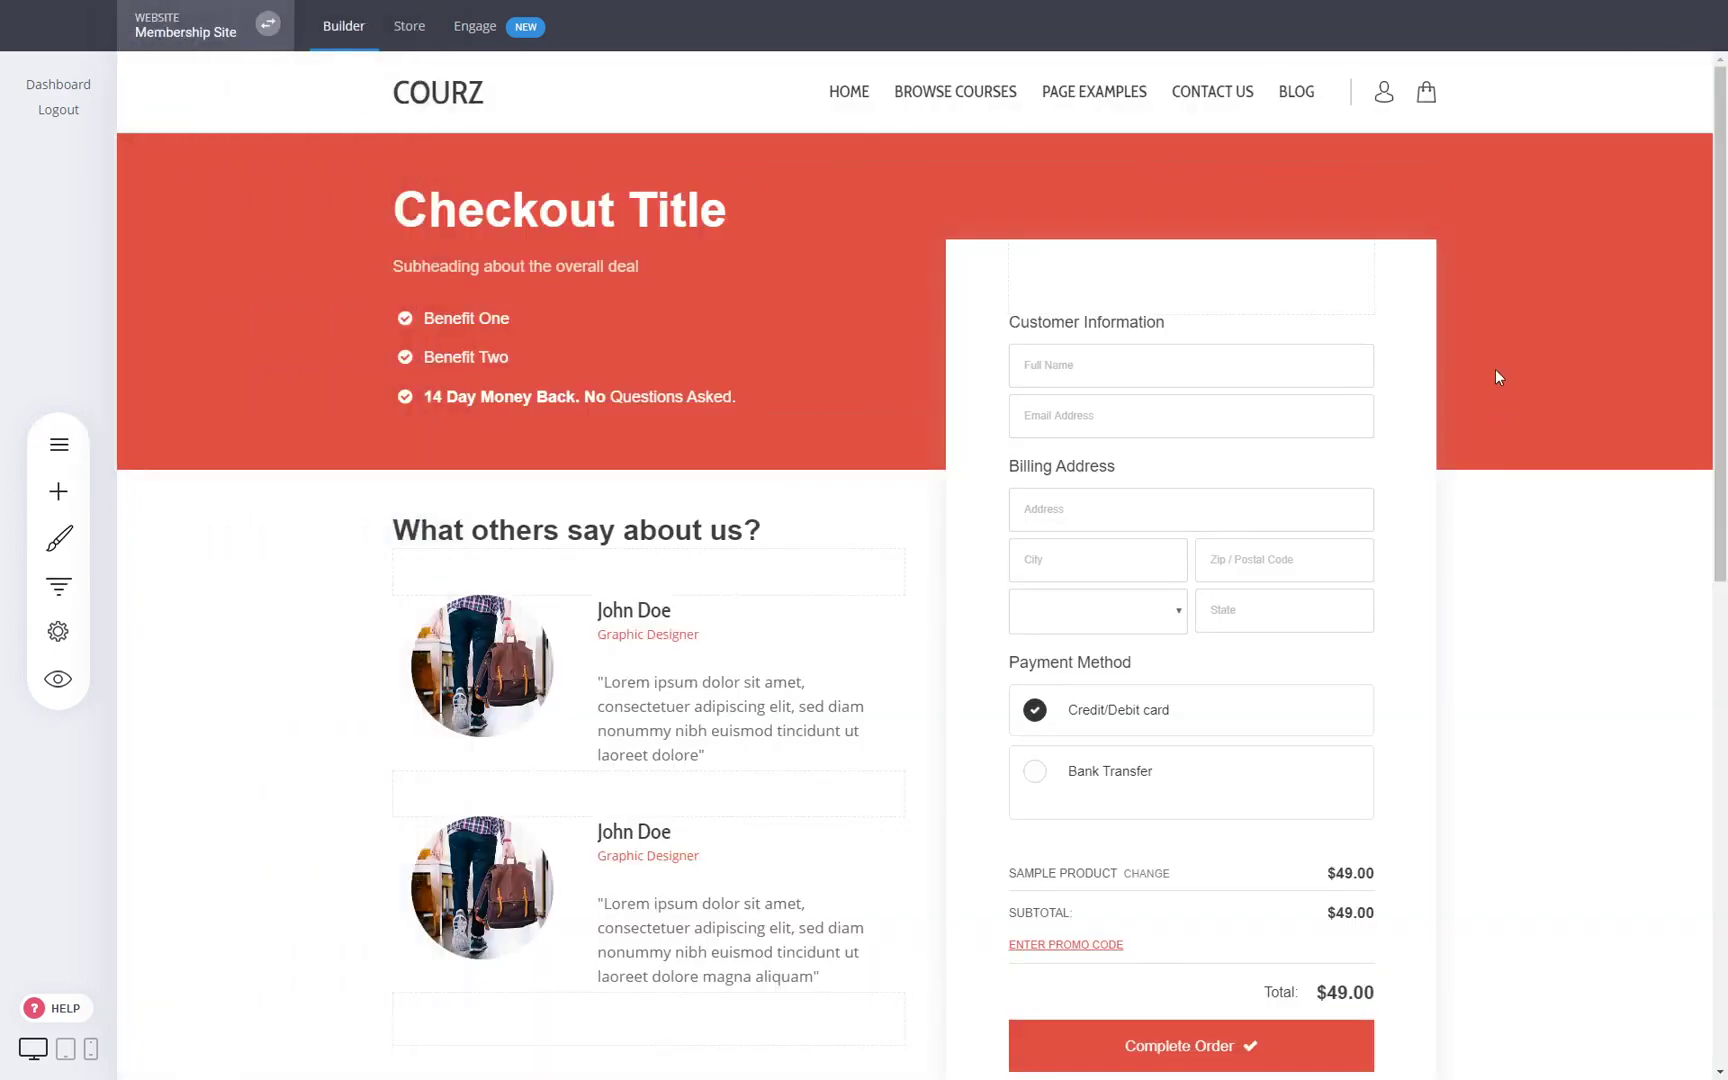
Replace the checkout page's main heading with "Course About Digital Marketing" and tighten its line spacing
double_click(616, 216)
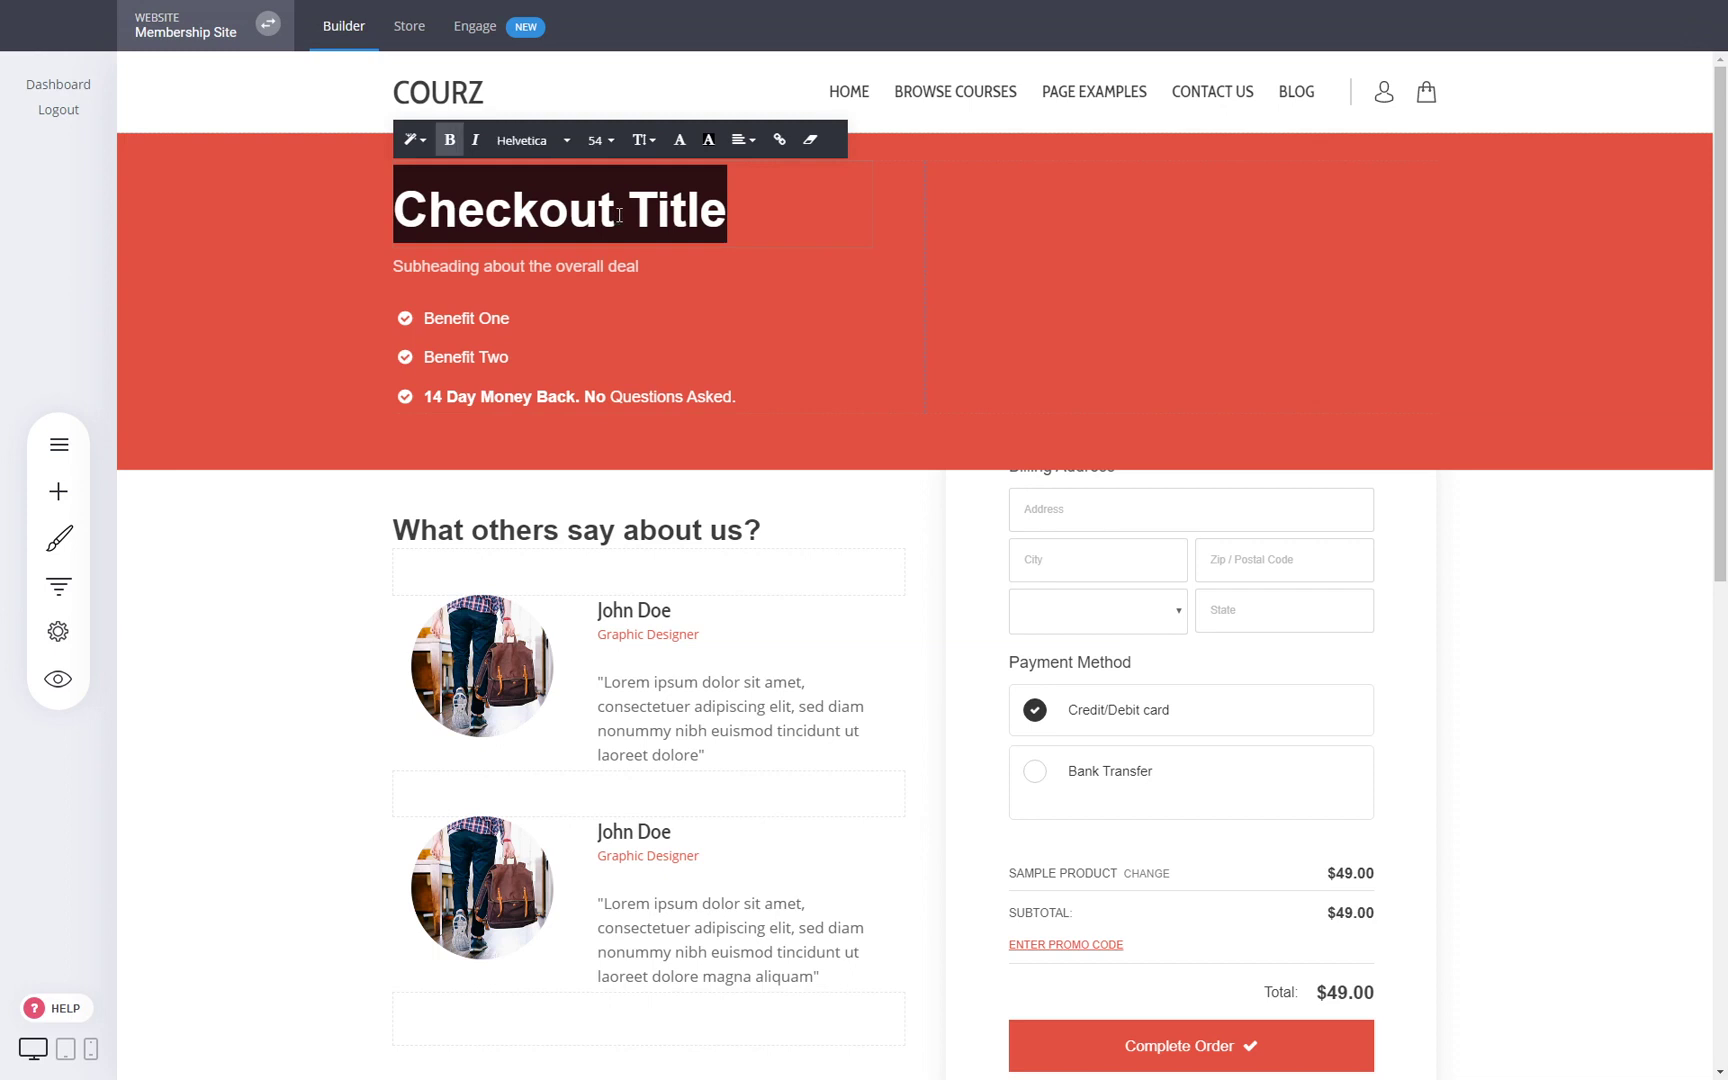
type("Course")
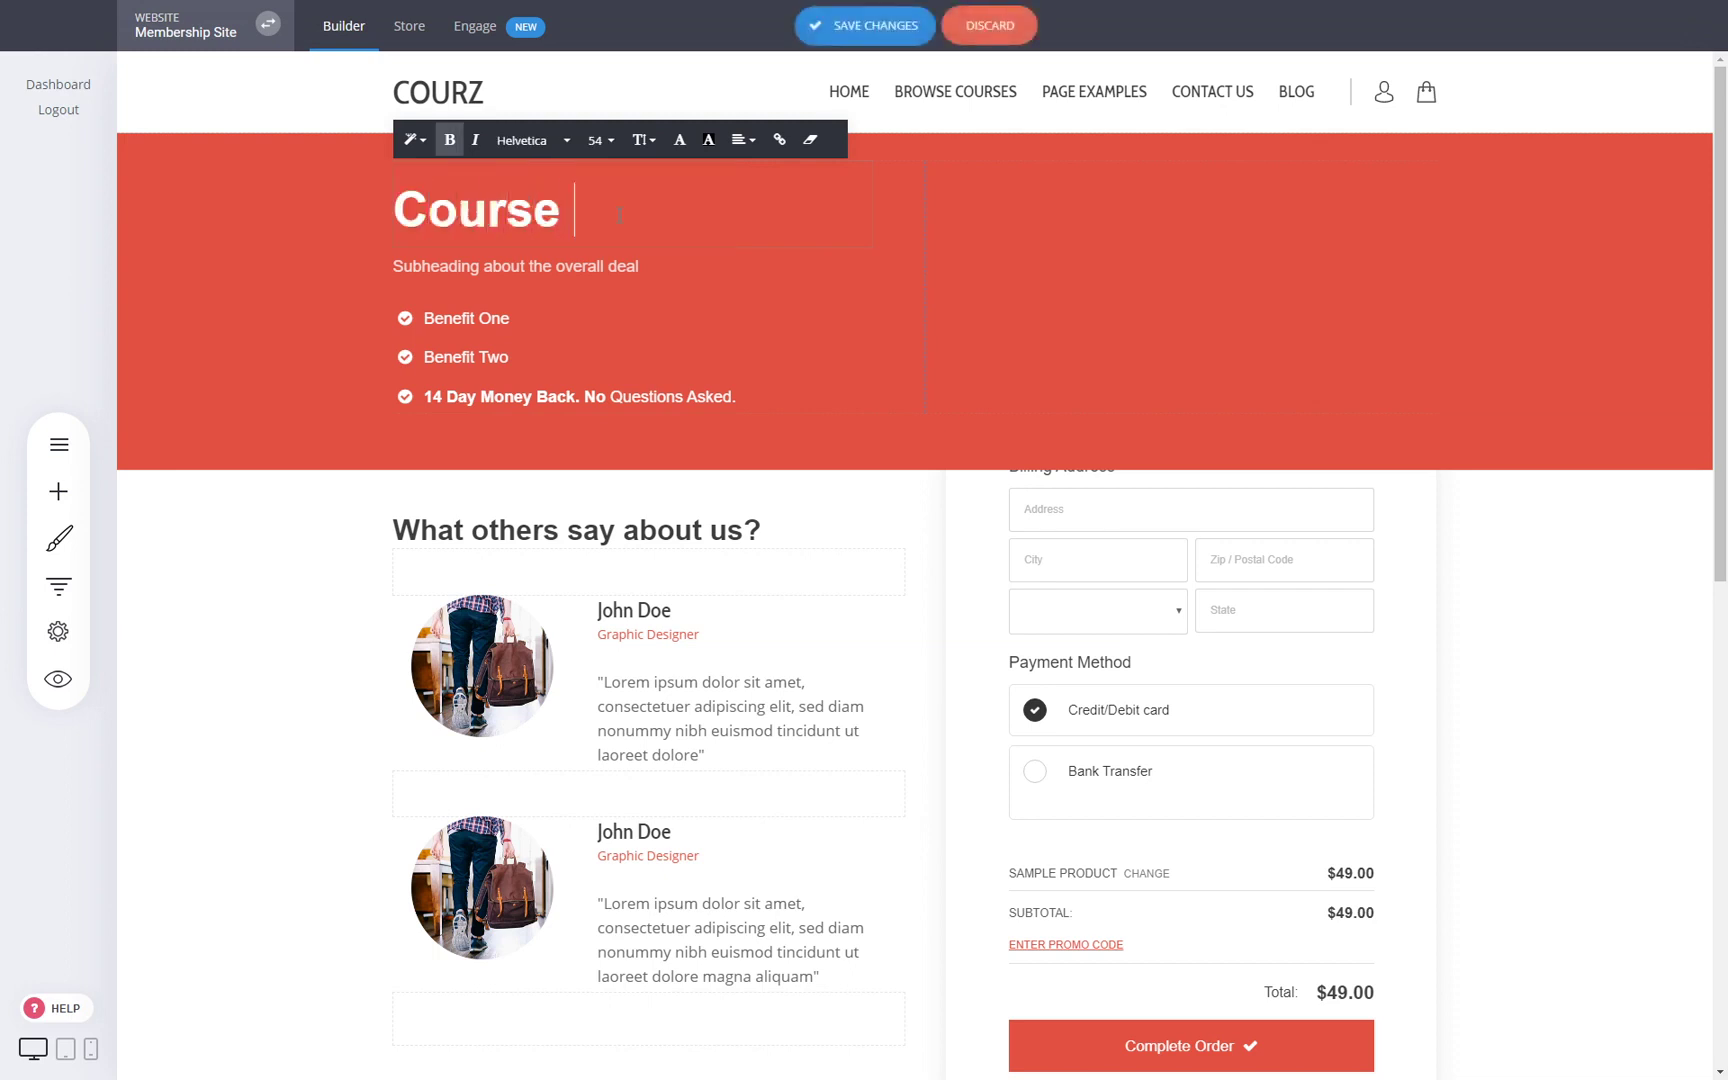
type(" About Digital Marketing")
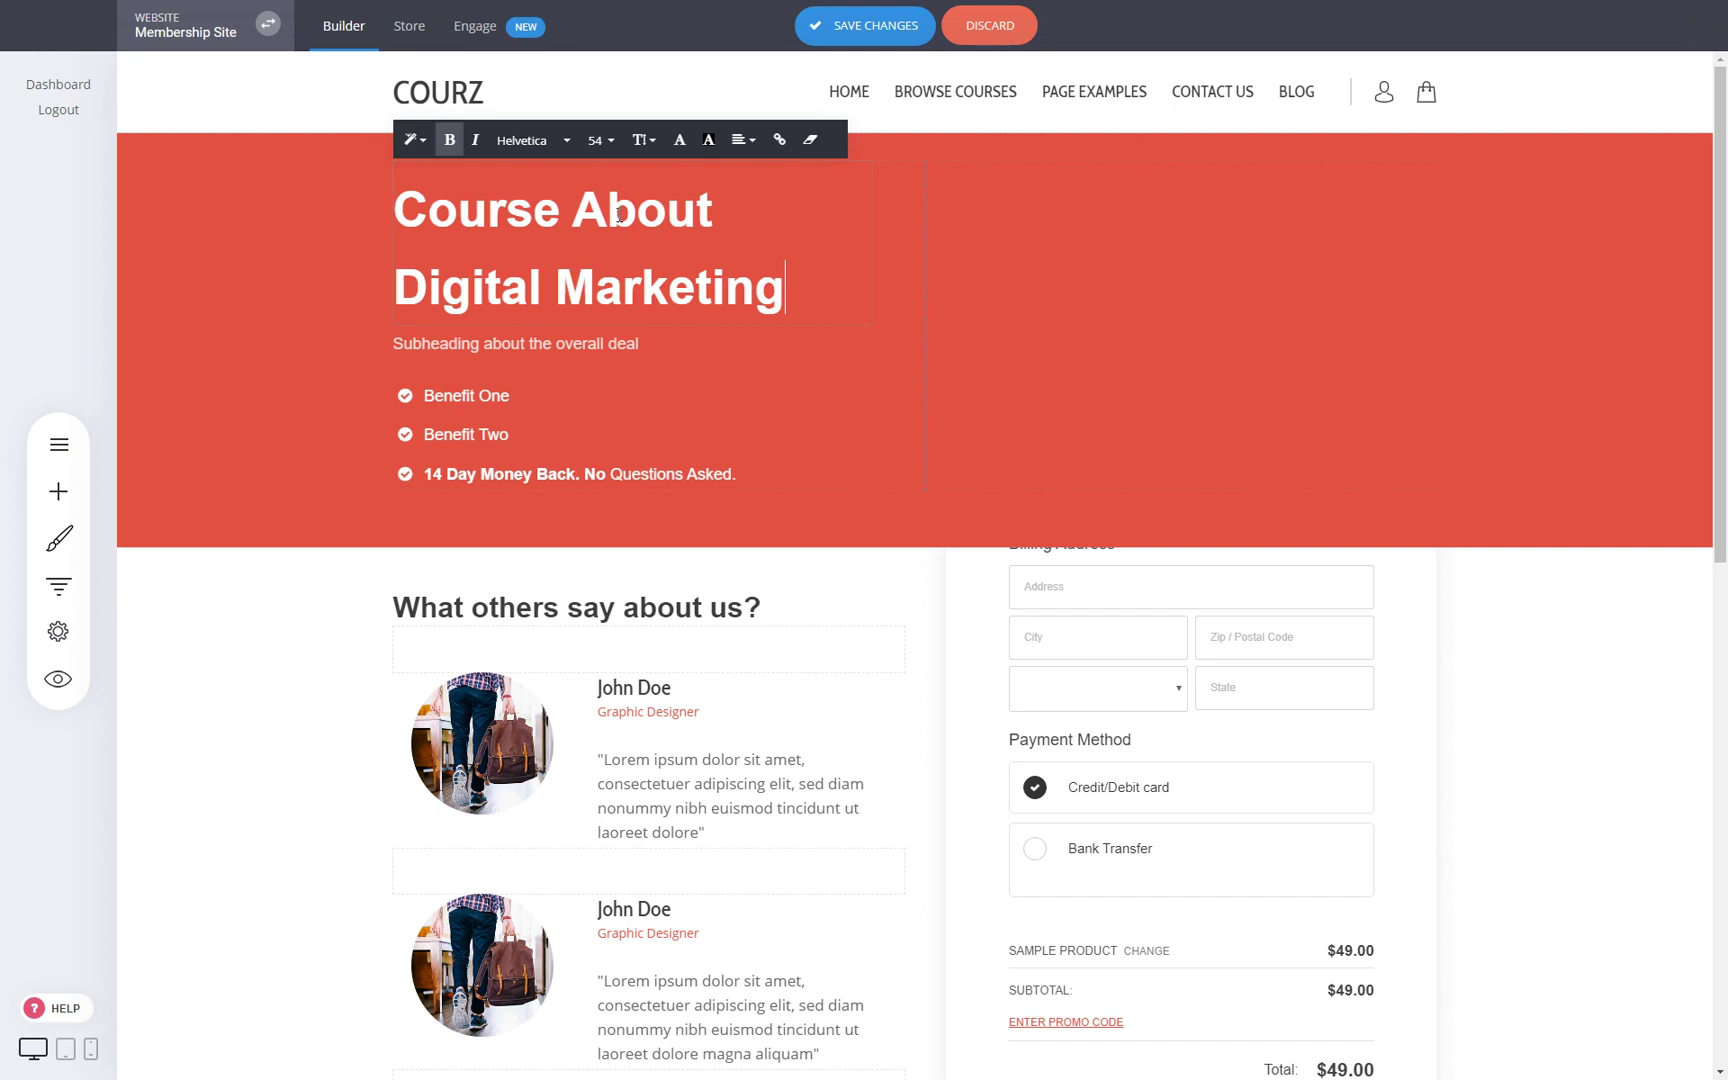
key("ctrl+a")
left_click(641, 140)
left_click(660, 228)
left_click(1578, 684)
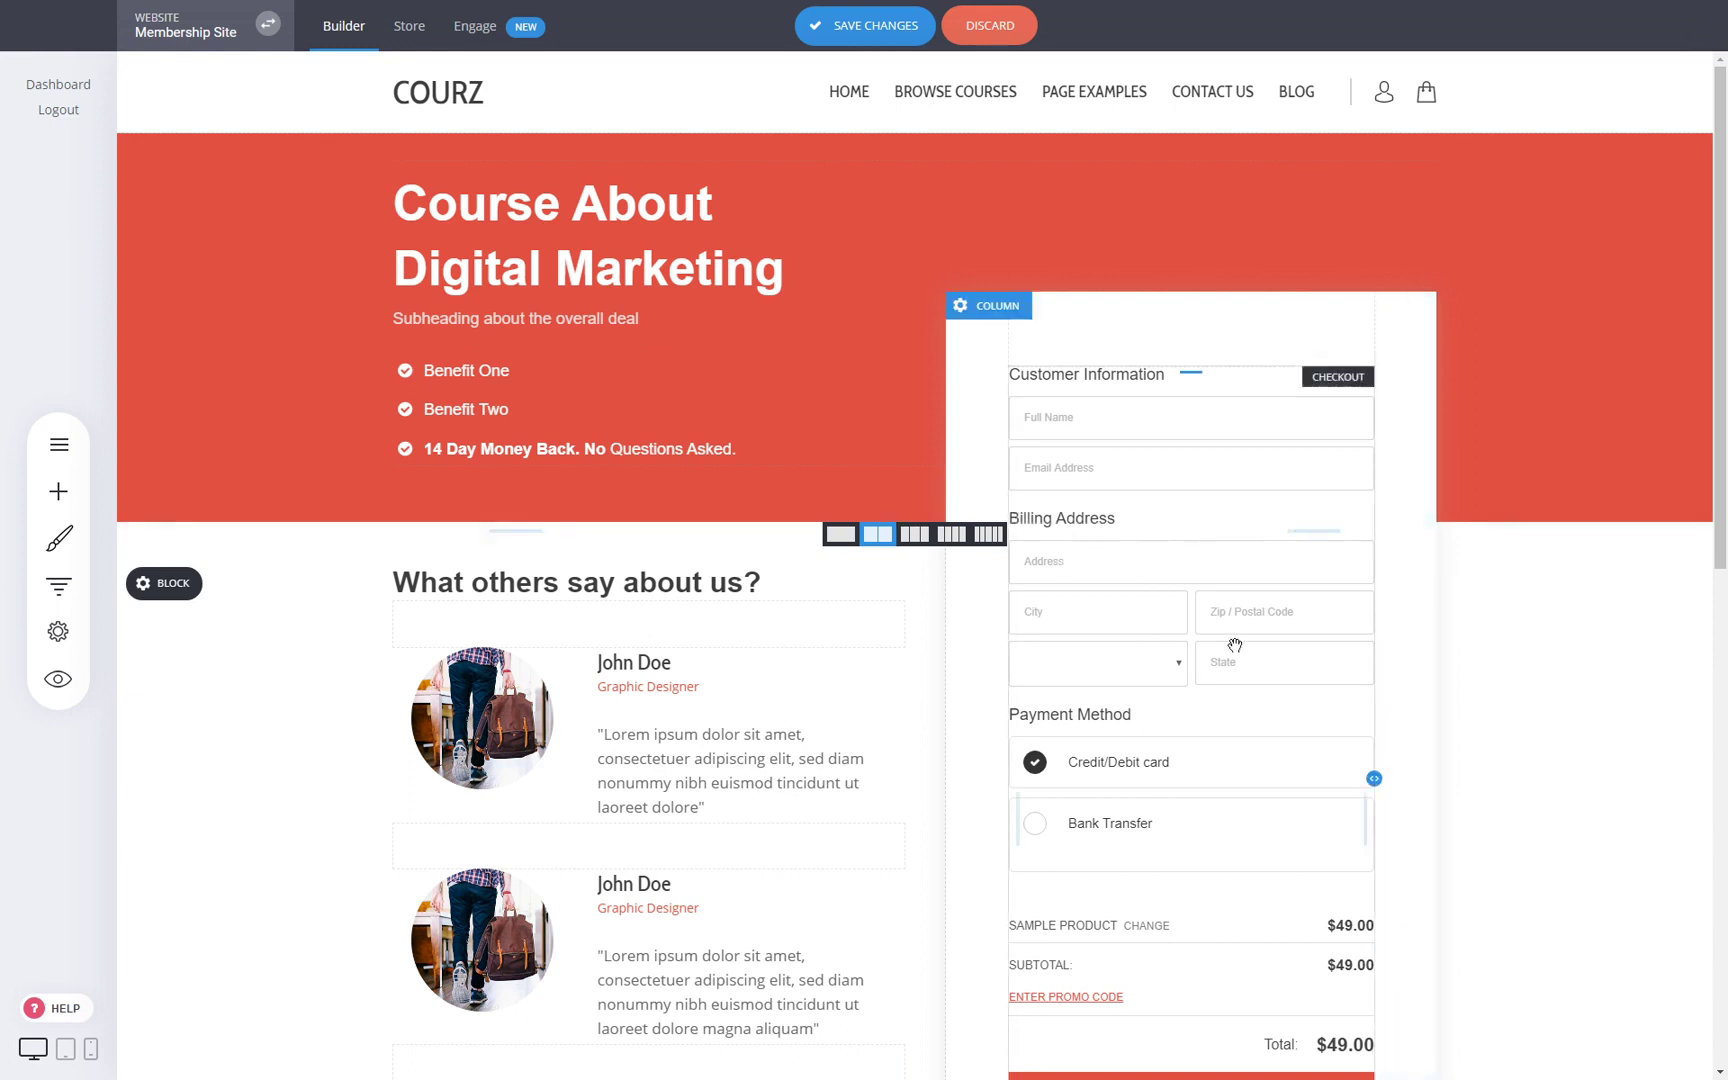
Set the checkout form not to ask for an address when selling digital goods, services or memberships
left_click(1179, 707)
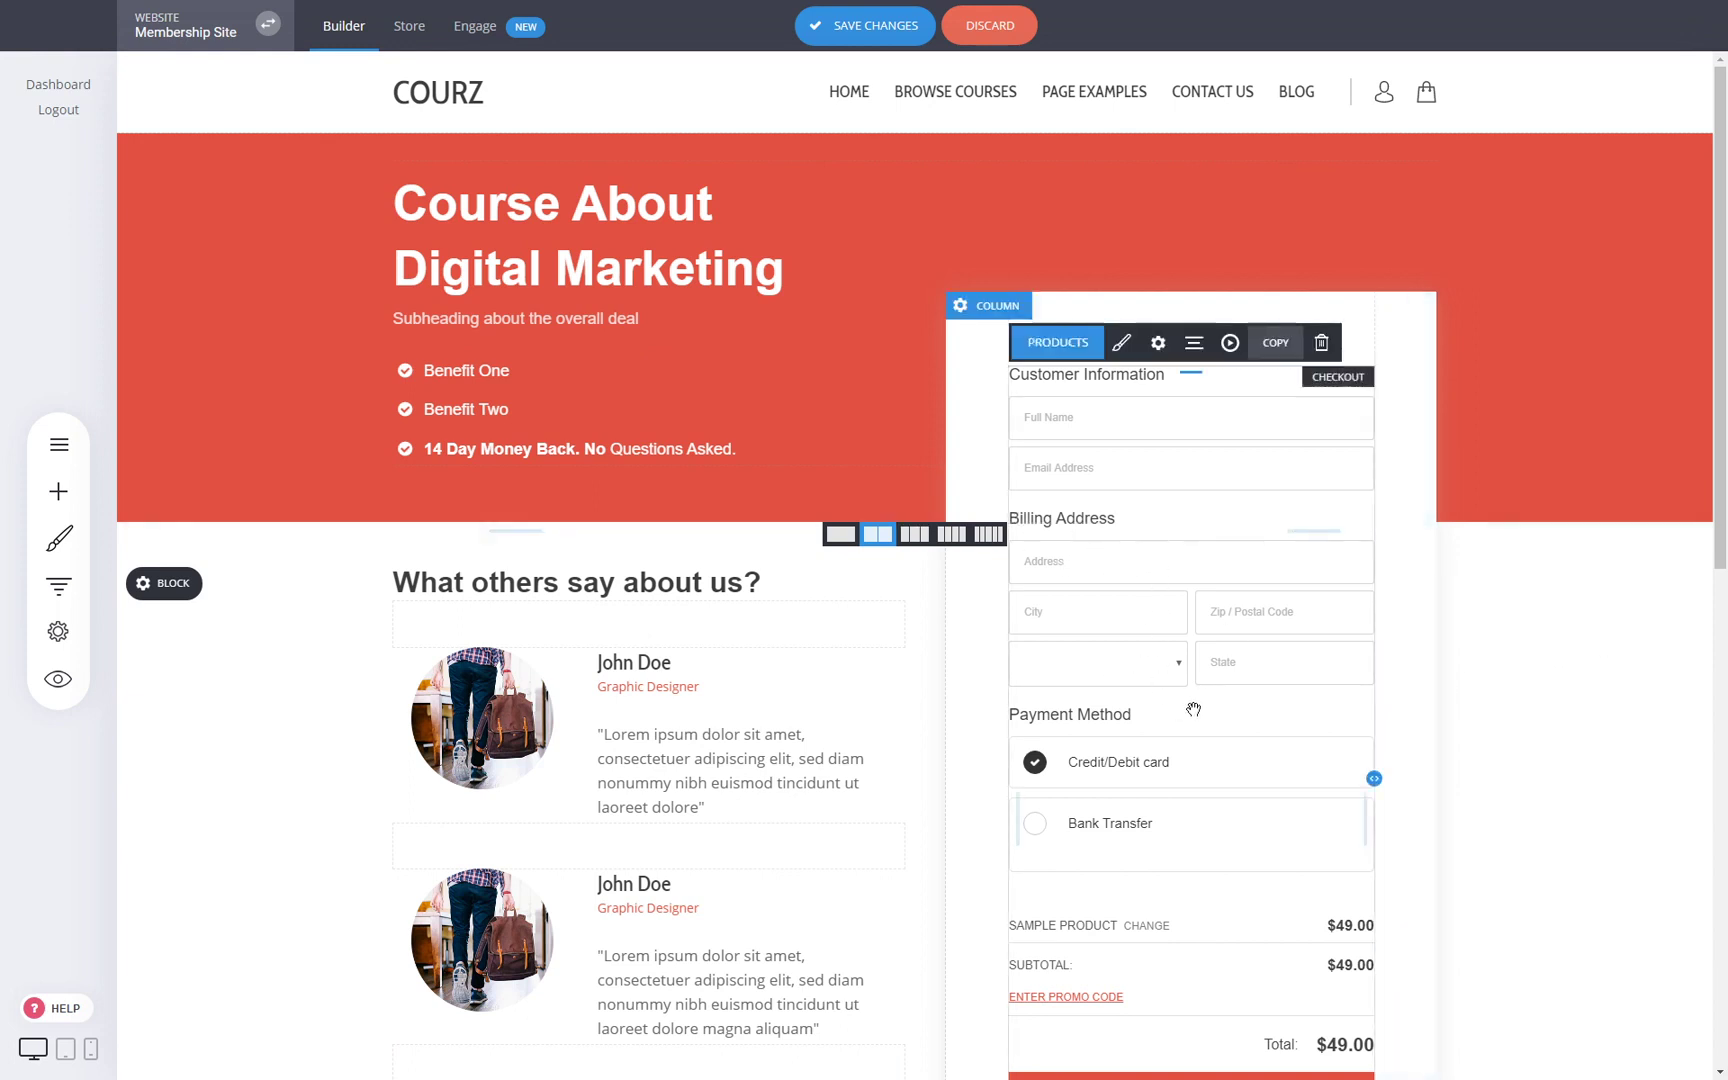
left_click(1157, 343)
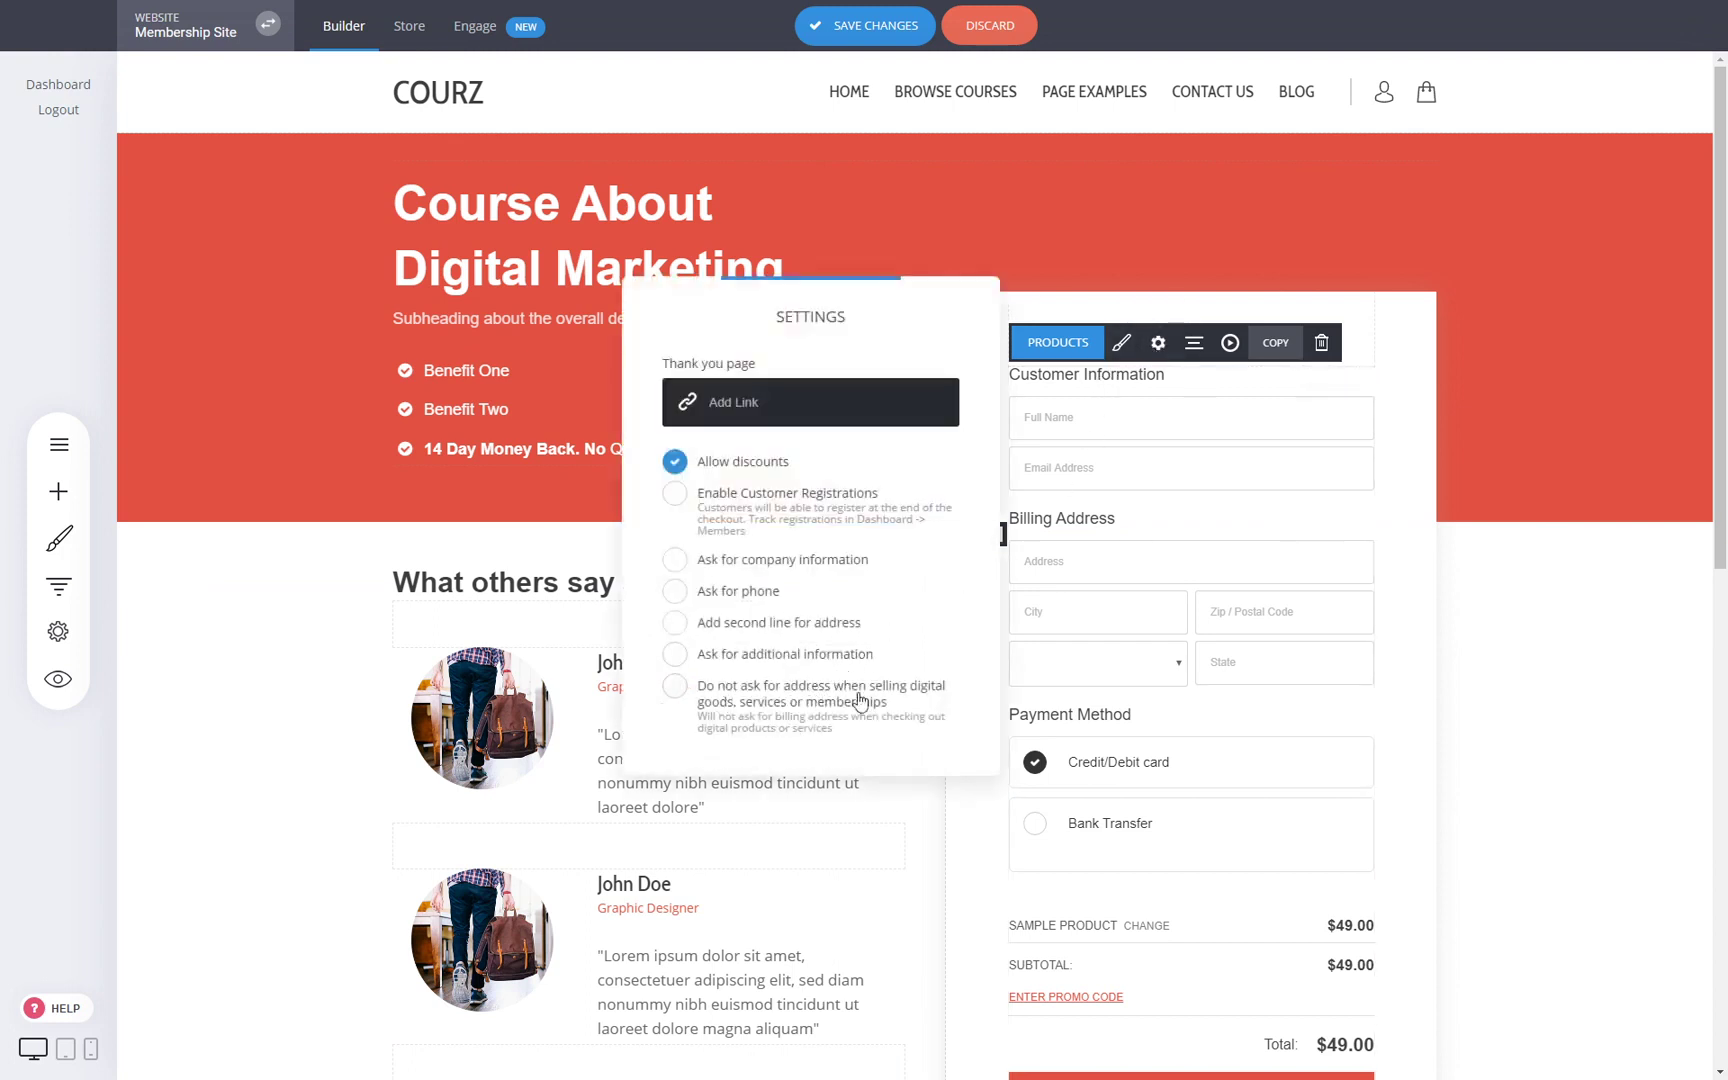
left_click(1152, 471)
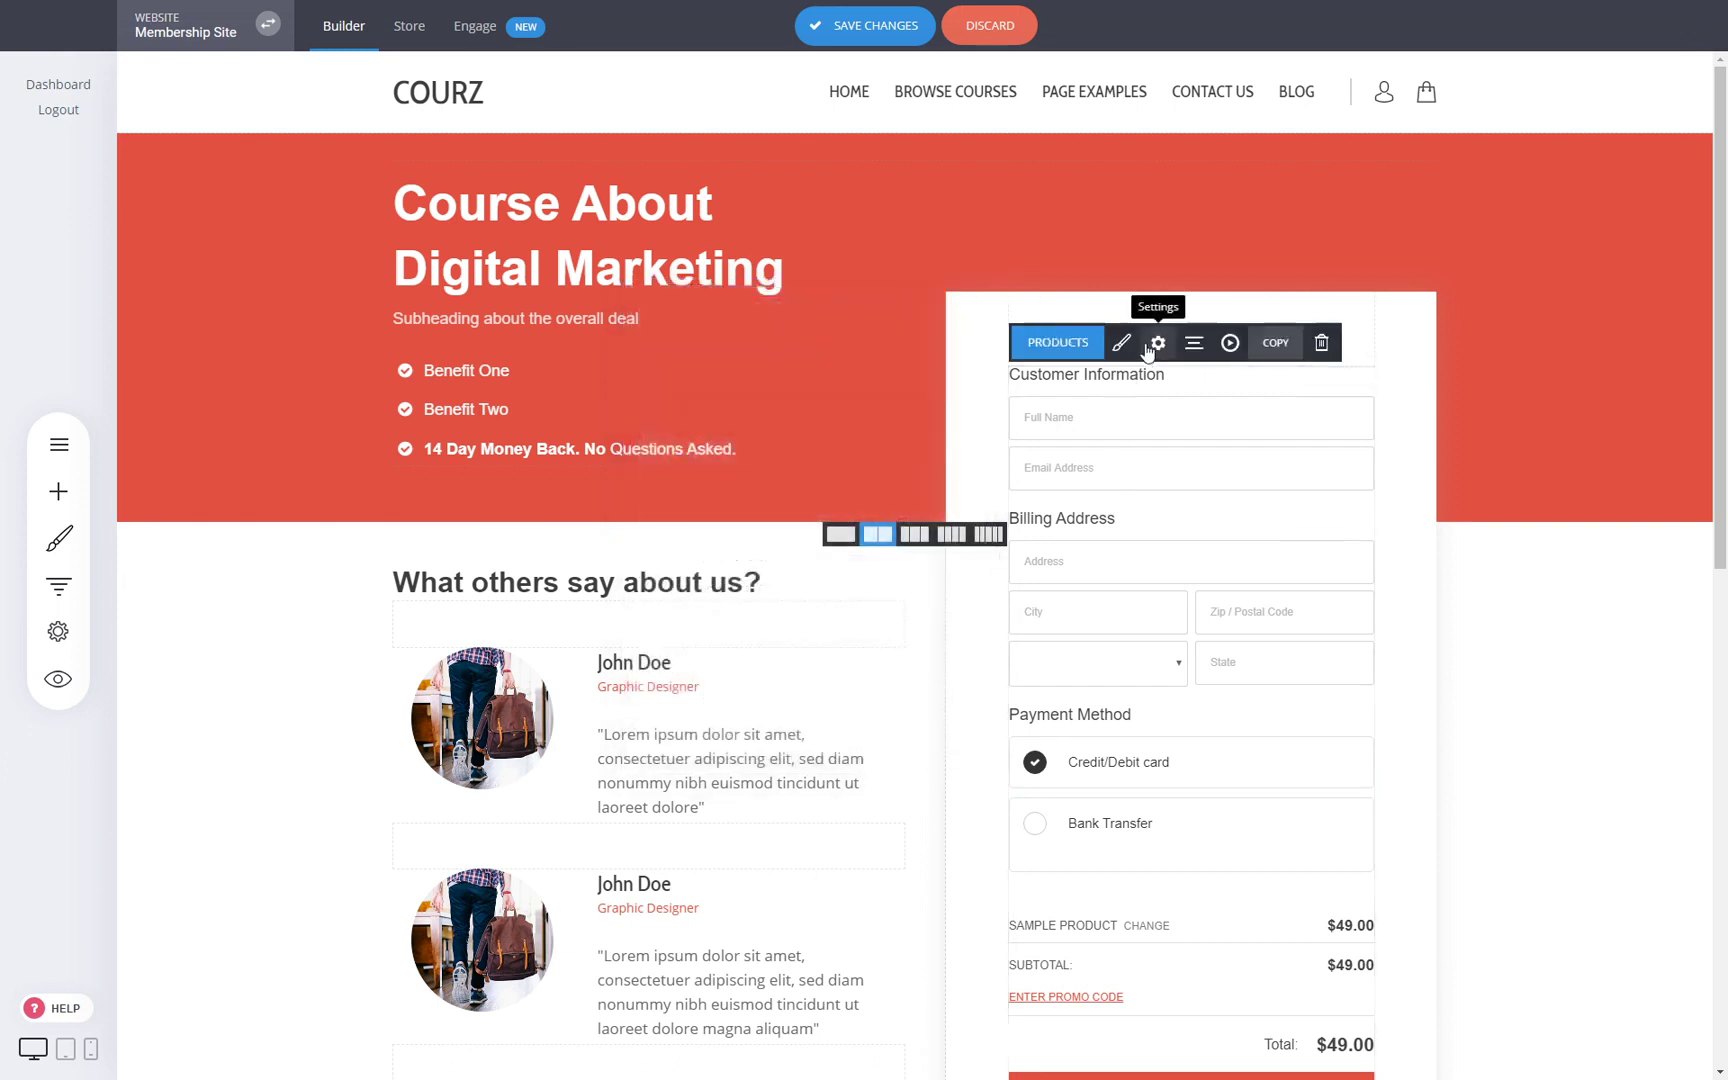
left_click(1149, 347)
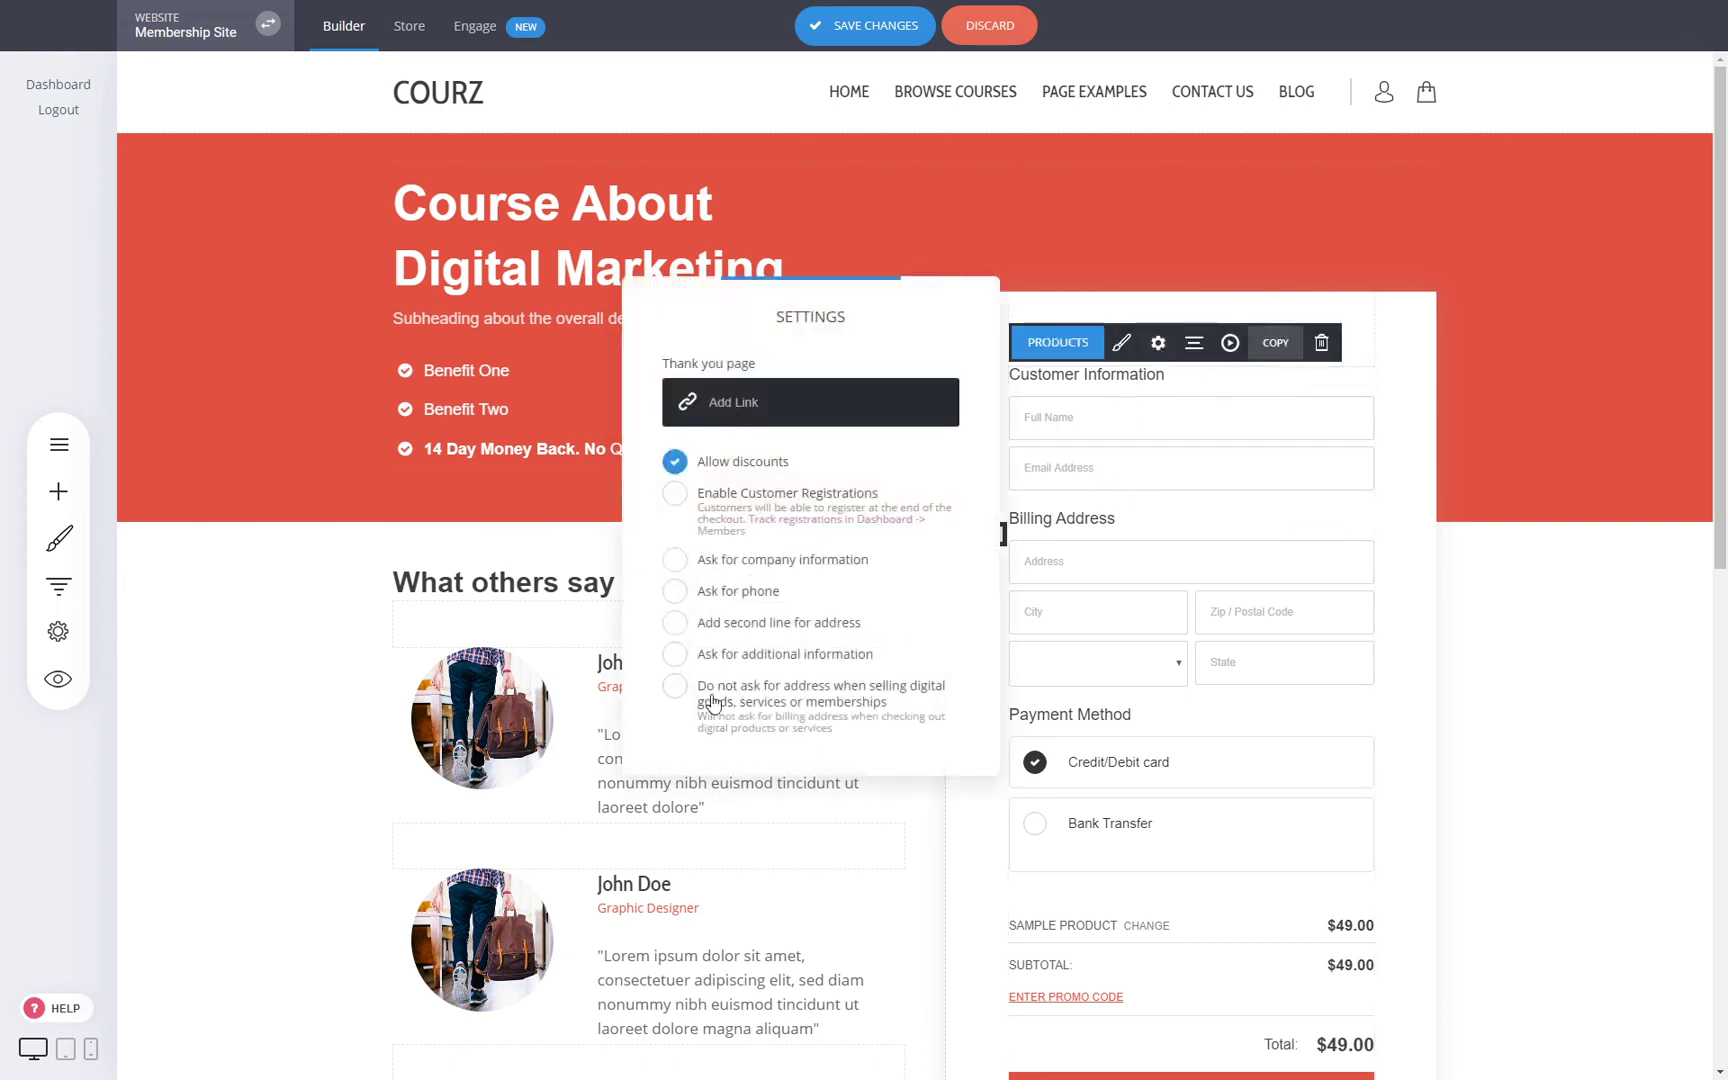
left_click(757, 705)
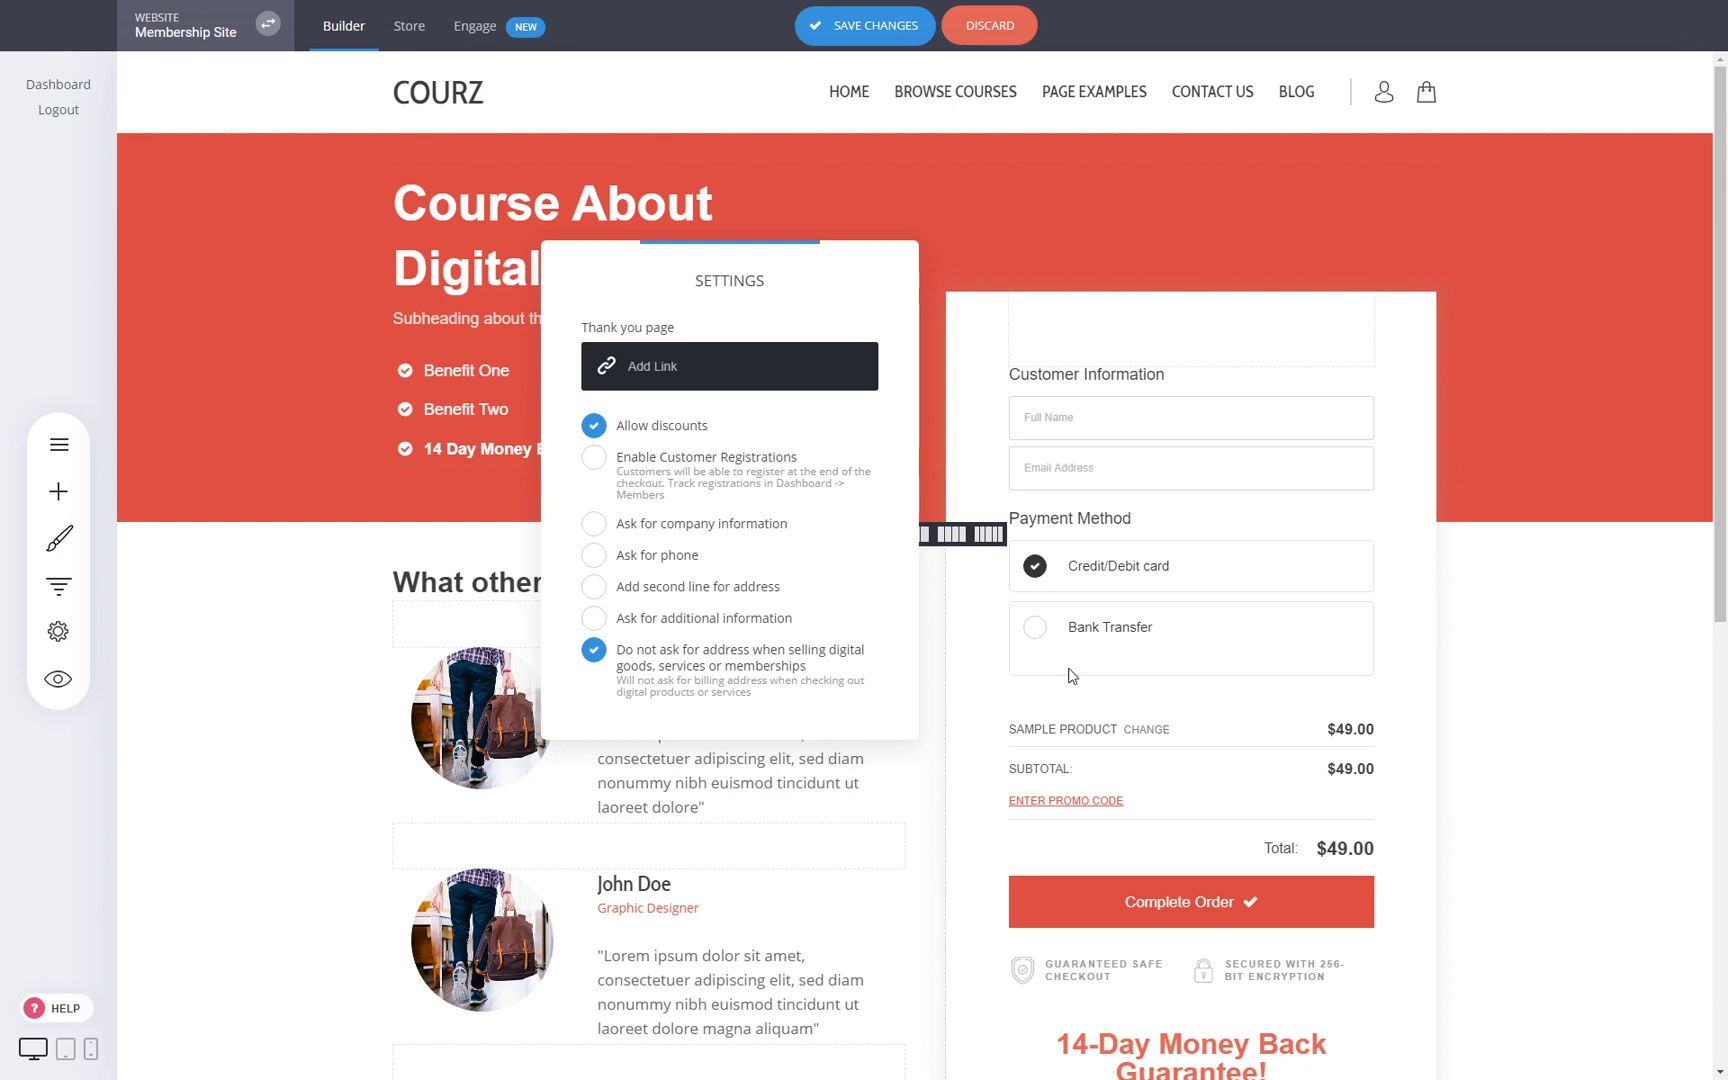
Toggle the checkout form's no-address option off and on, try asking for phone and turn that off, and save the page
left_click(812, 660)
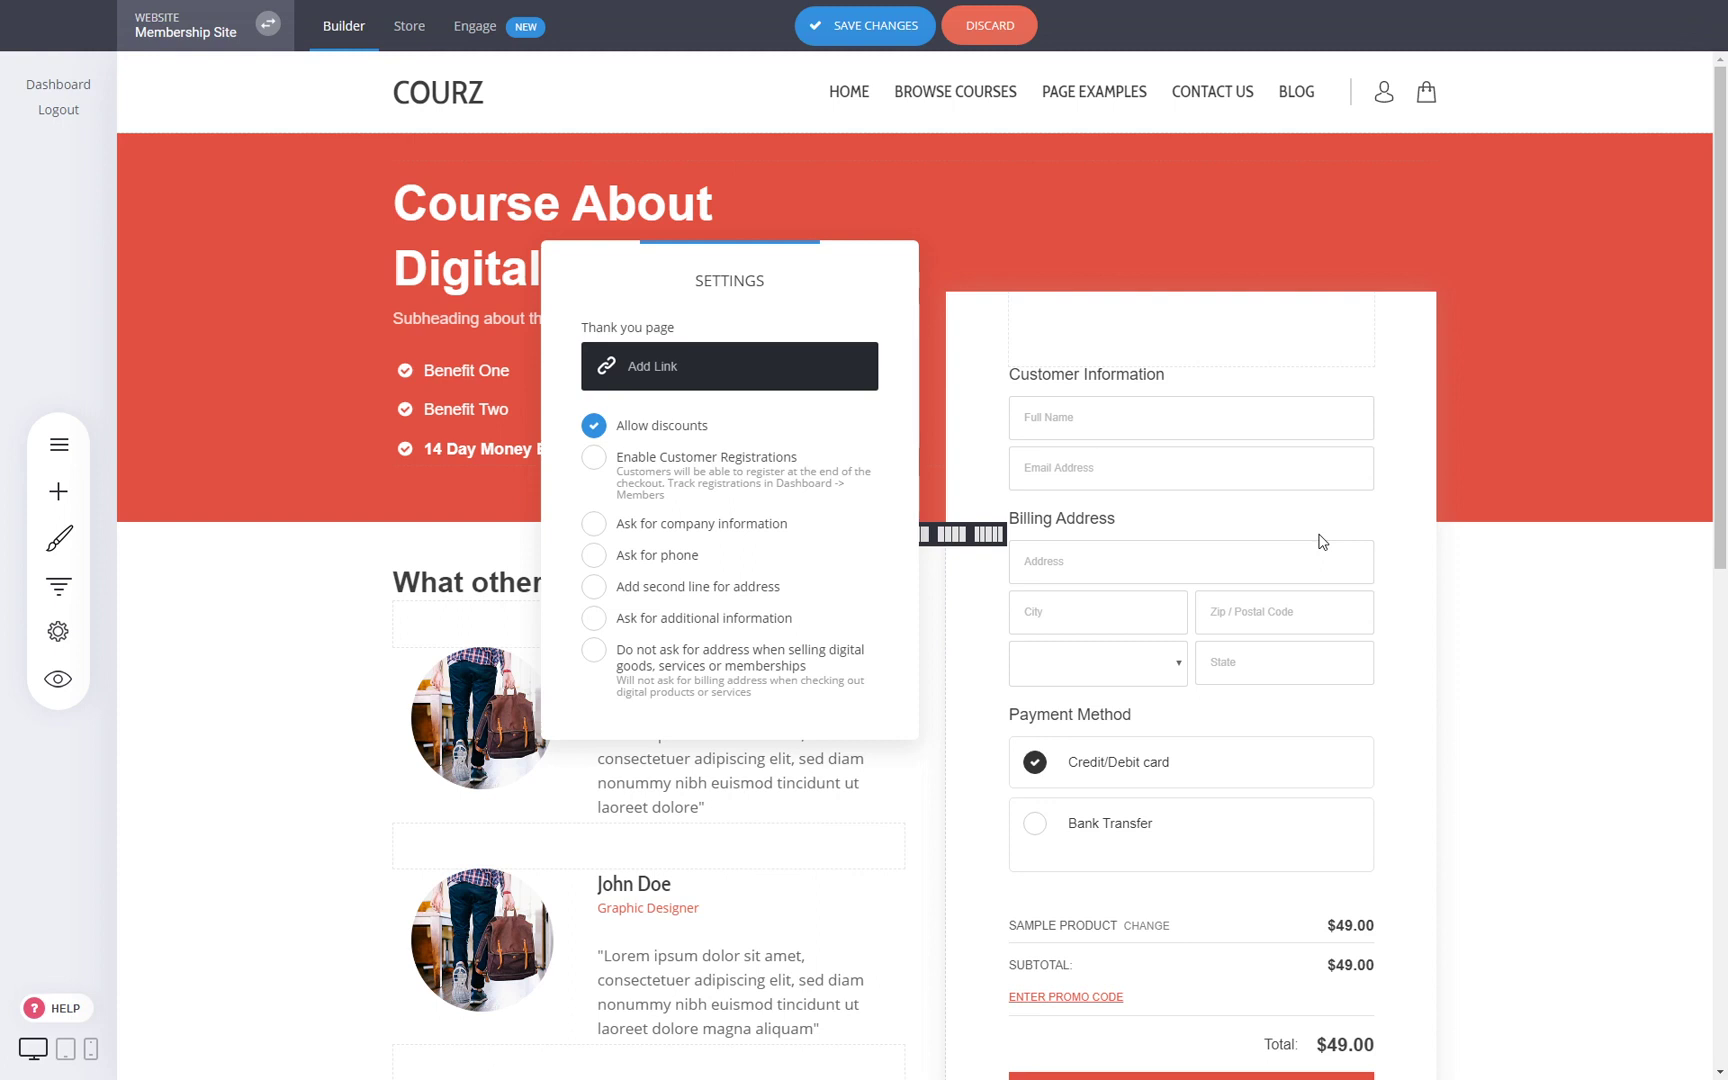
left_click(679, 565)
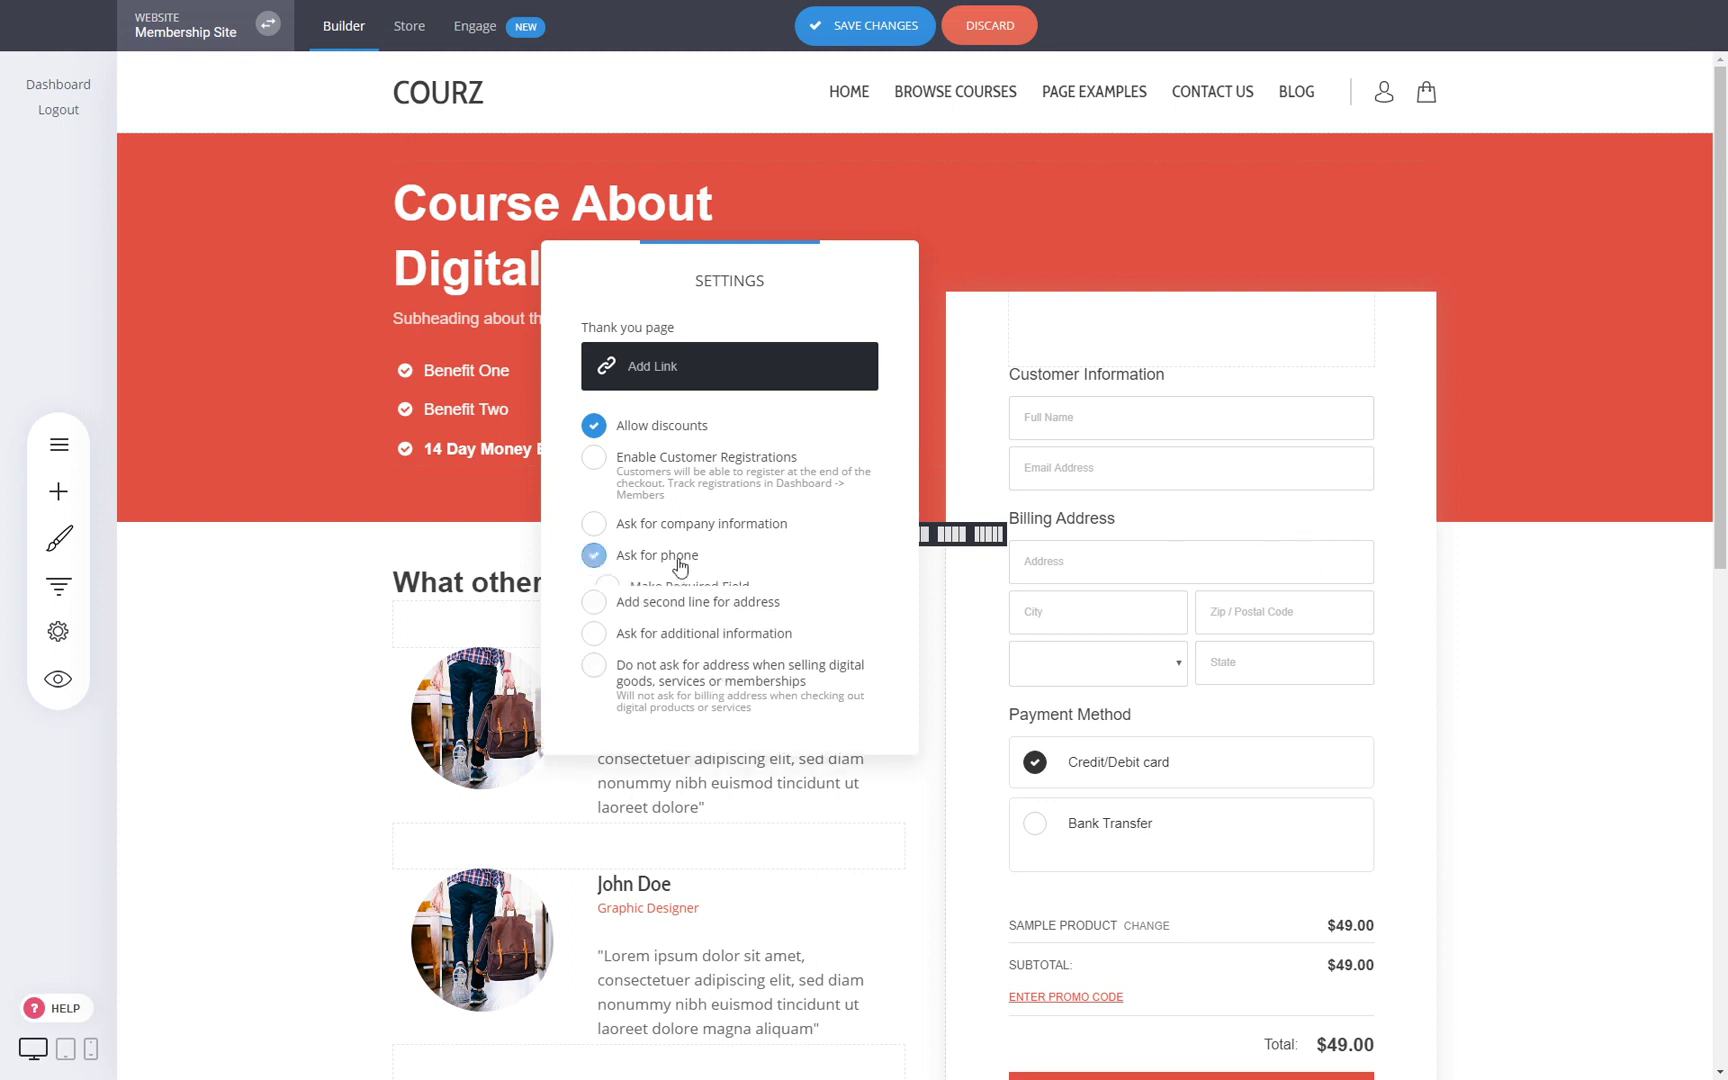
left_click(677, 685)
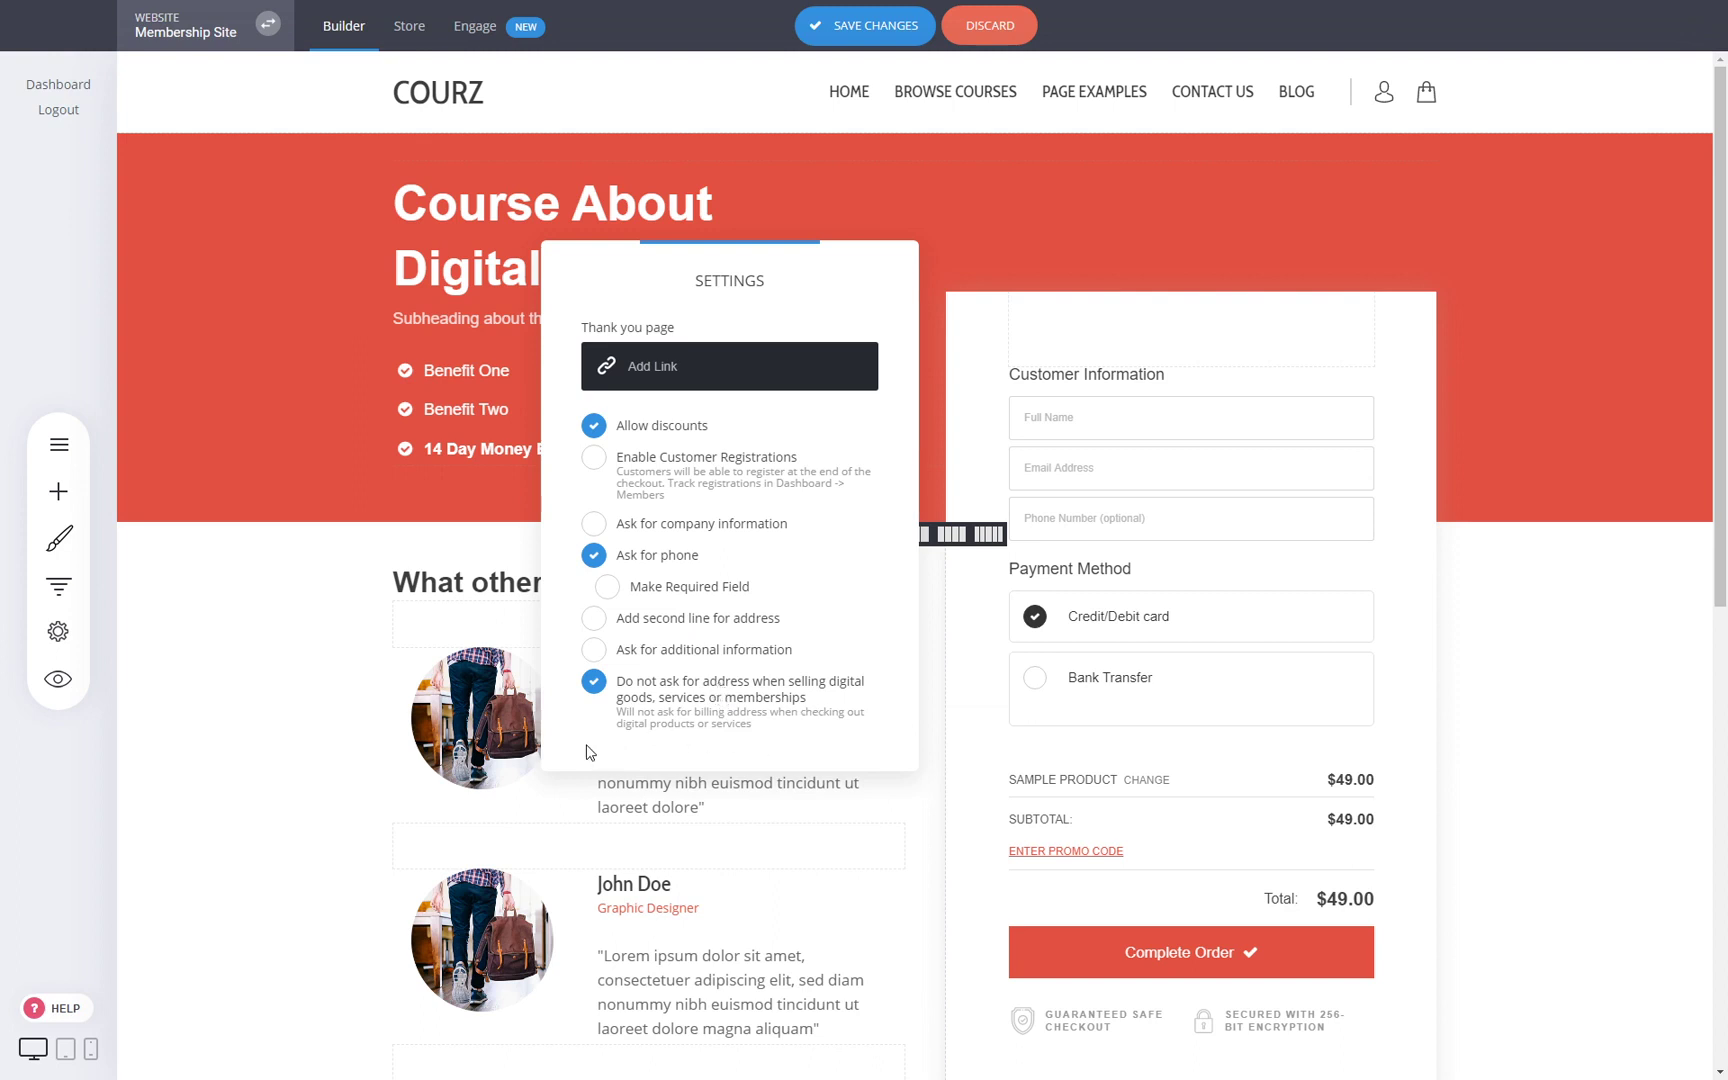
left_click(593, 554)
left_click(1419, 582)
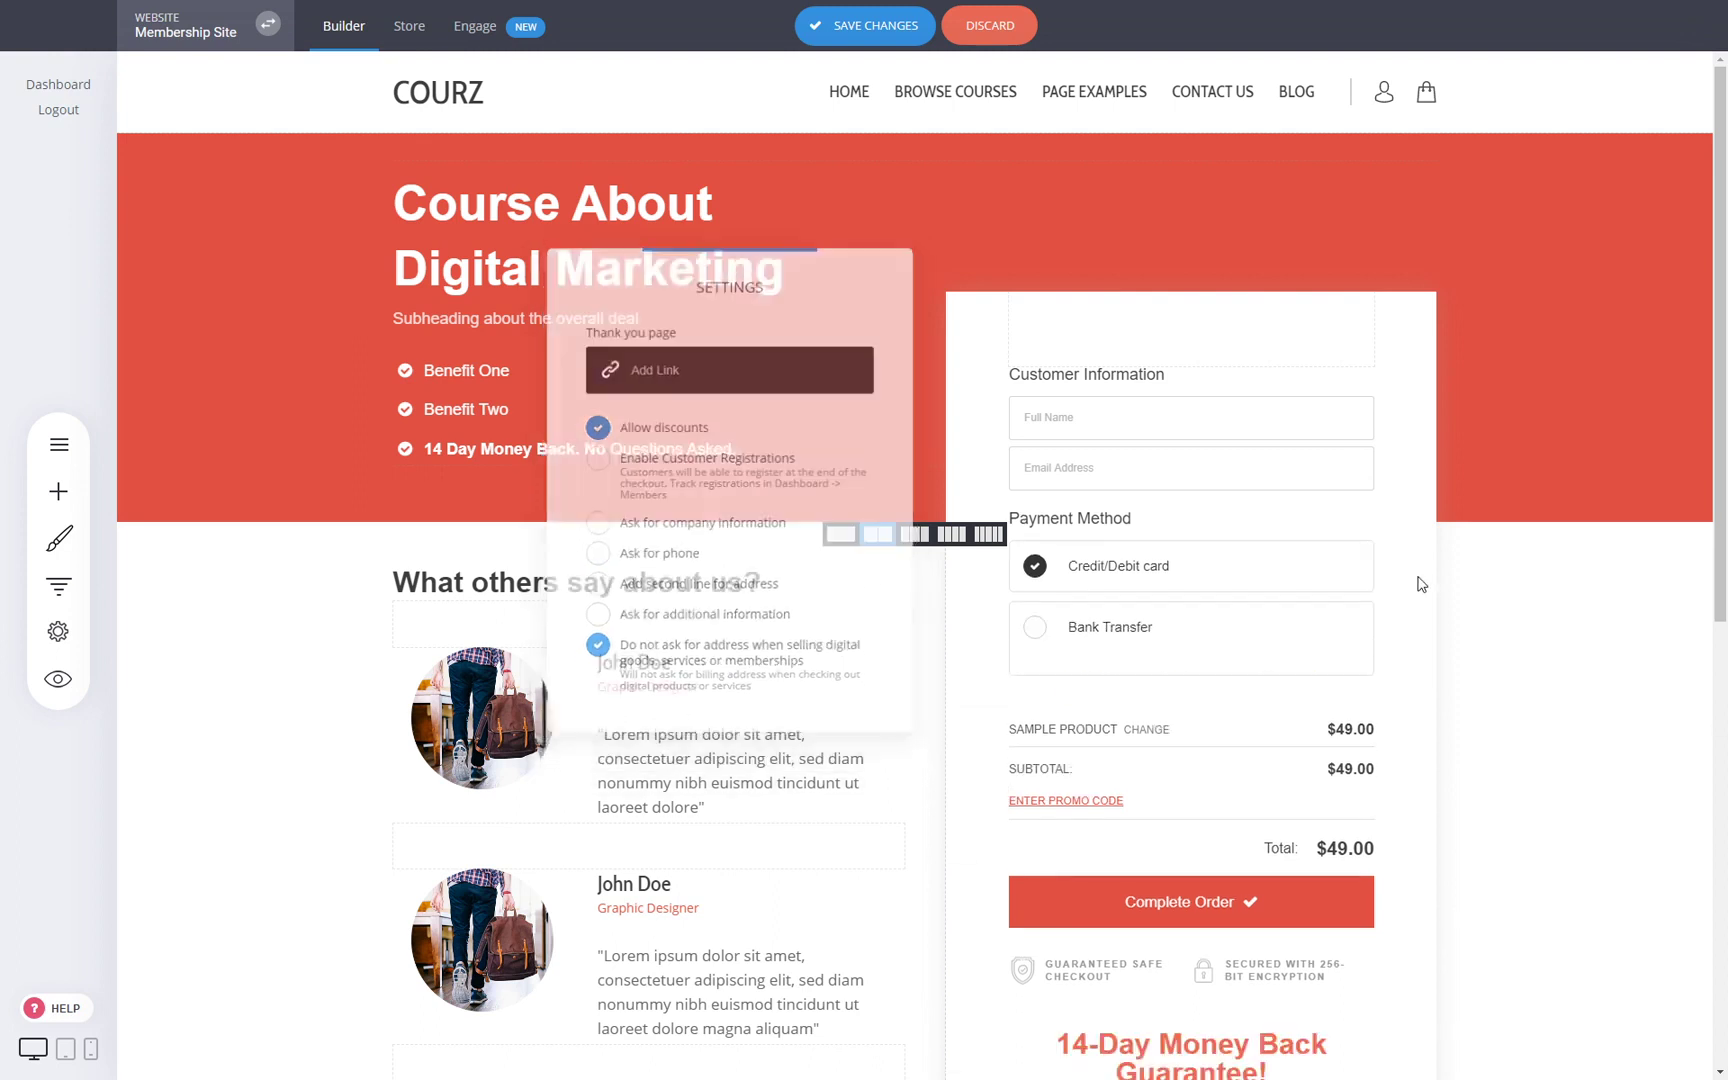
left_click(889, 25)
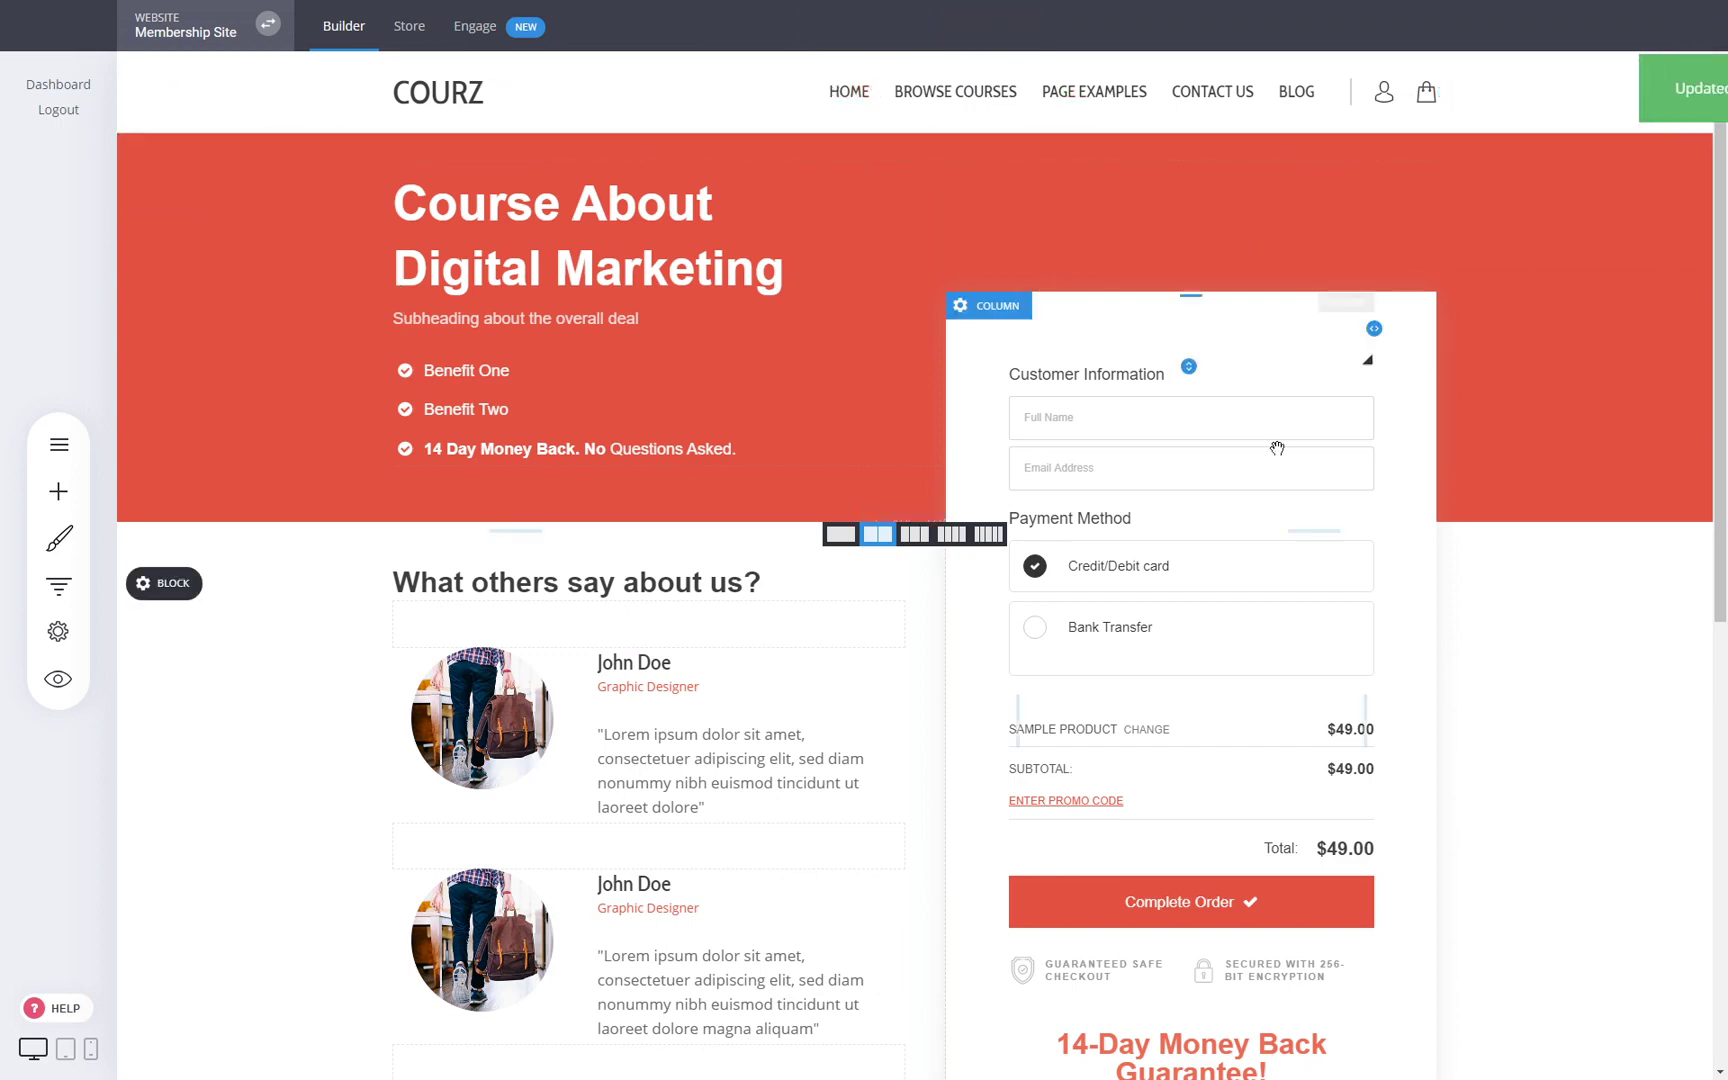
Review the saved checkout page from its form and testimonials down to the footer
scroll(1150, 350, "down", 5)
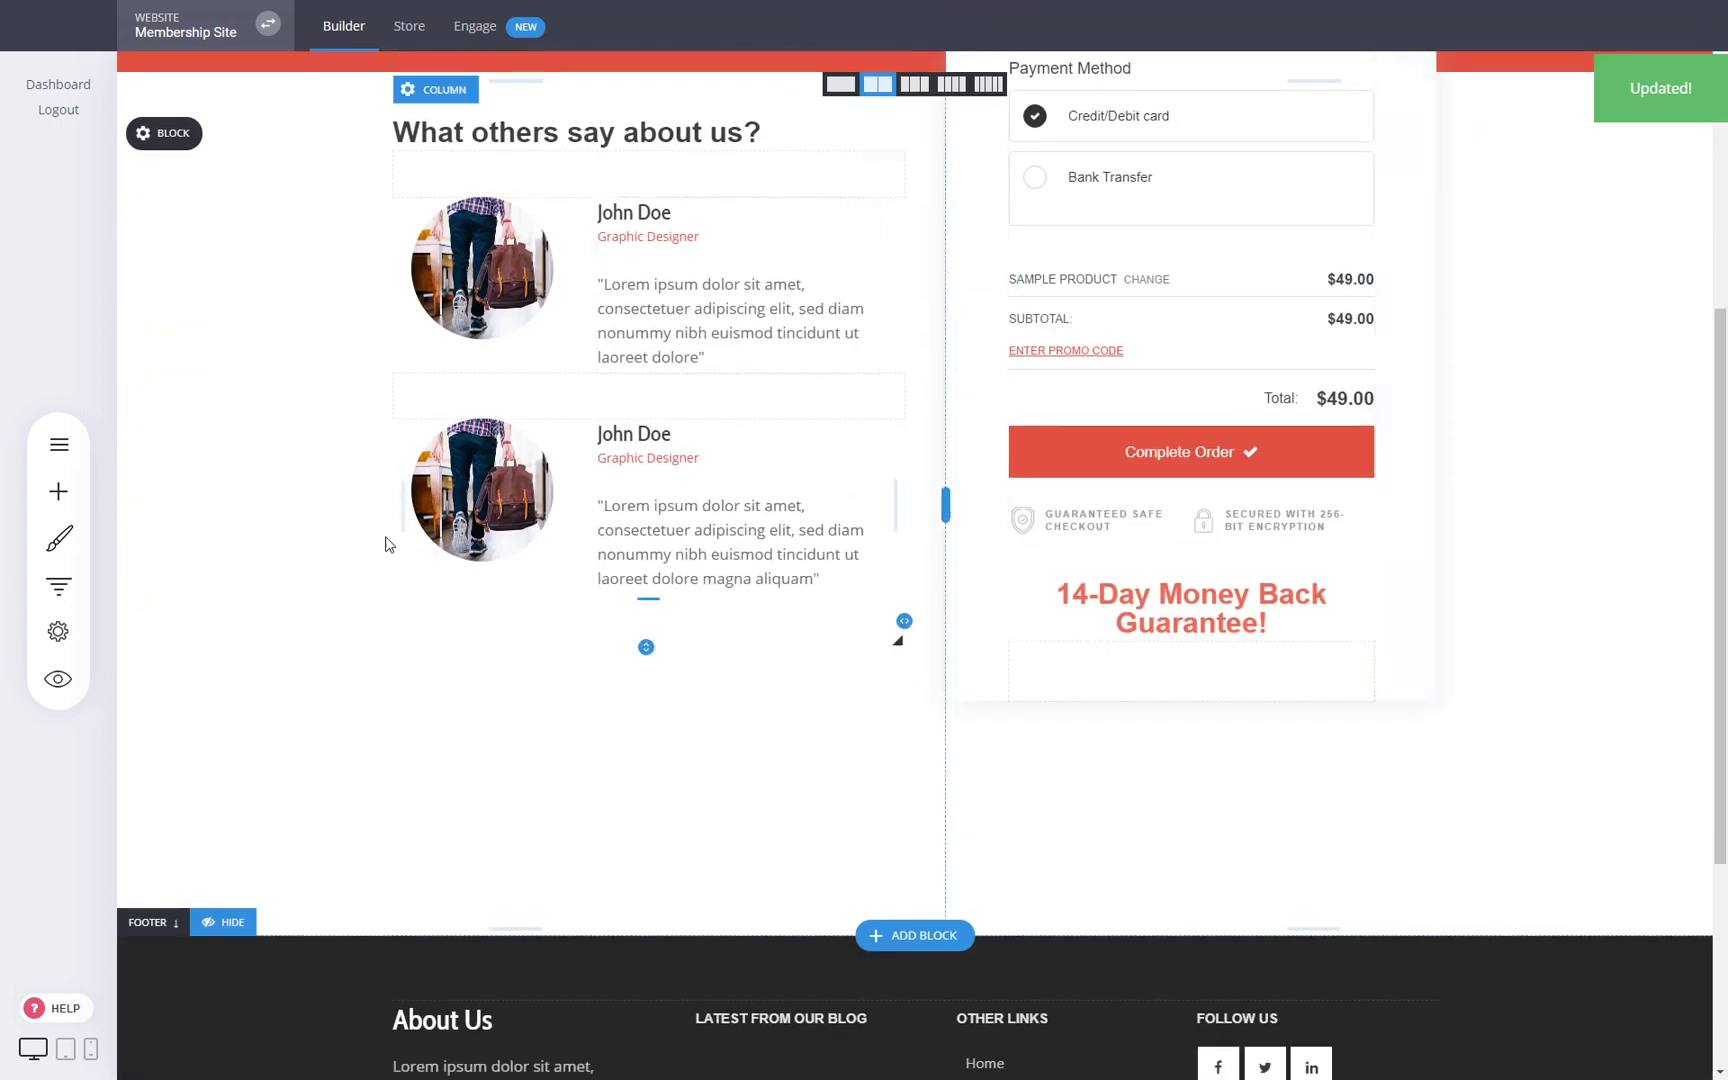
scroll(1030, 605, "up", 3)
scroll(1219, 702, "down", 4)
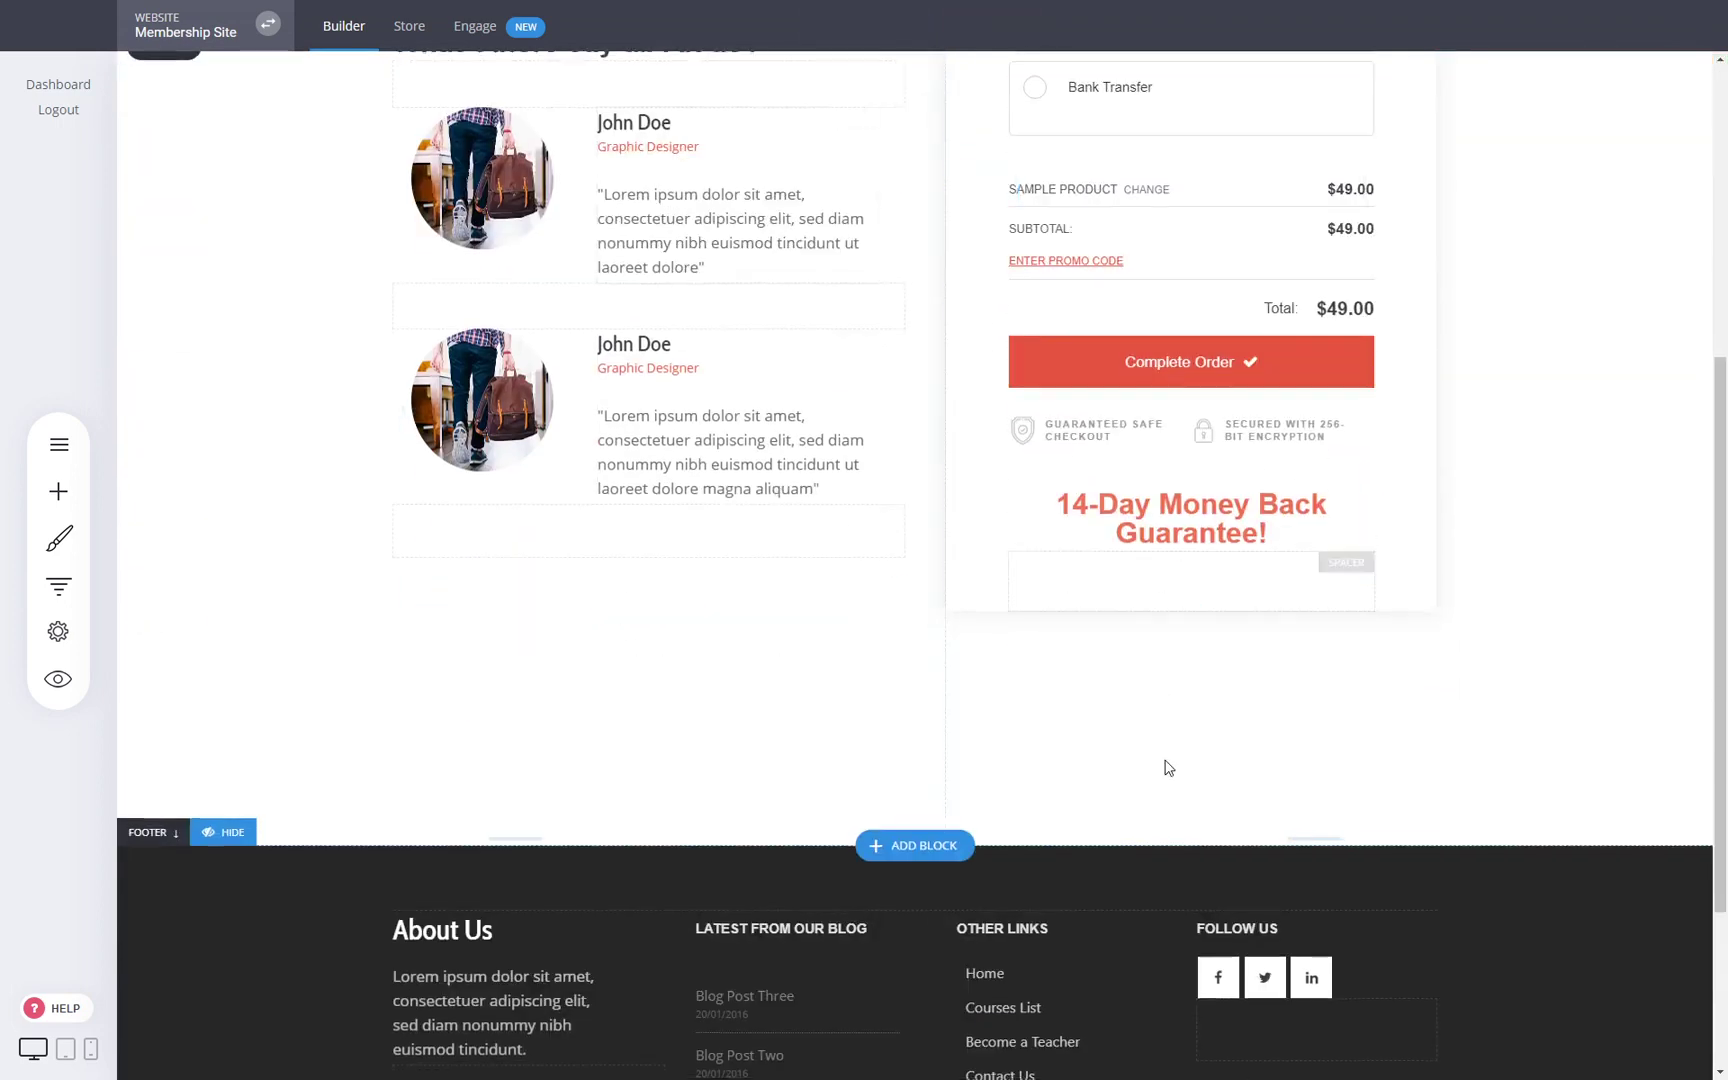
scroll(884, 515, "up", 5)
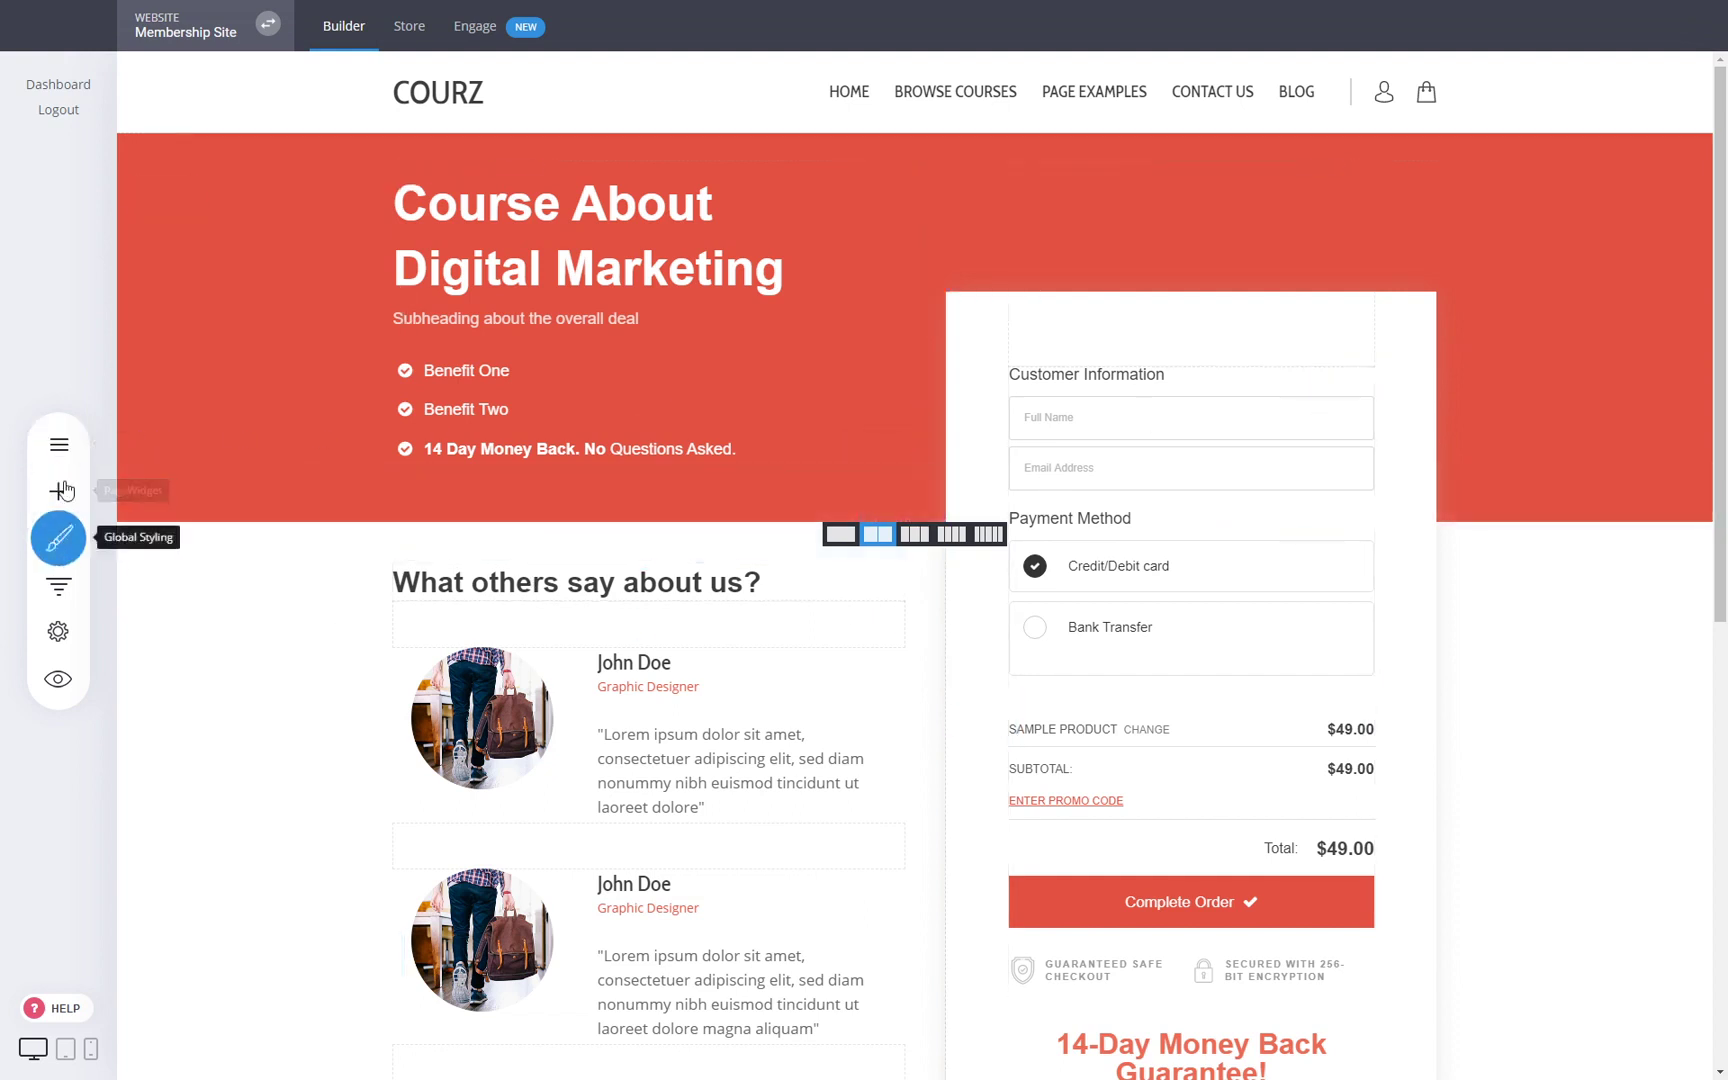
Start adding a new page and browse the Membership / Course page templates
left_click(58, 450)
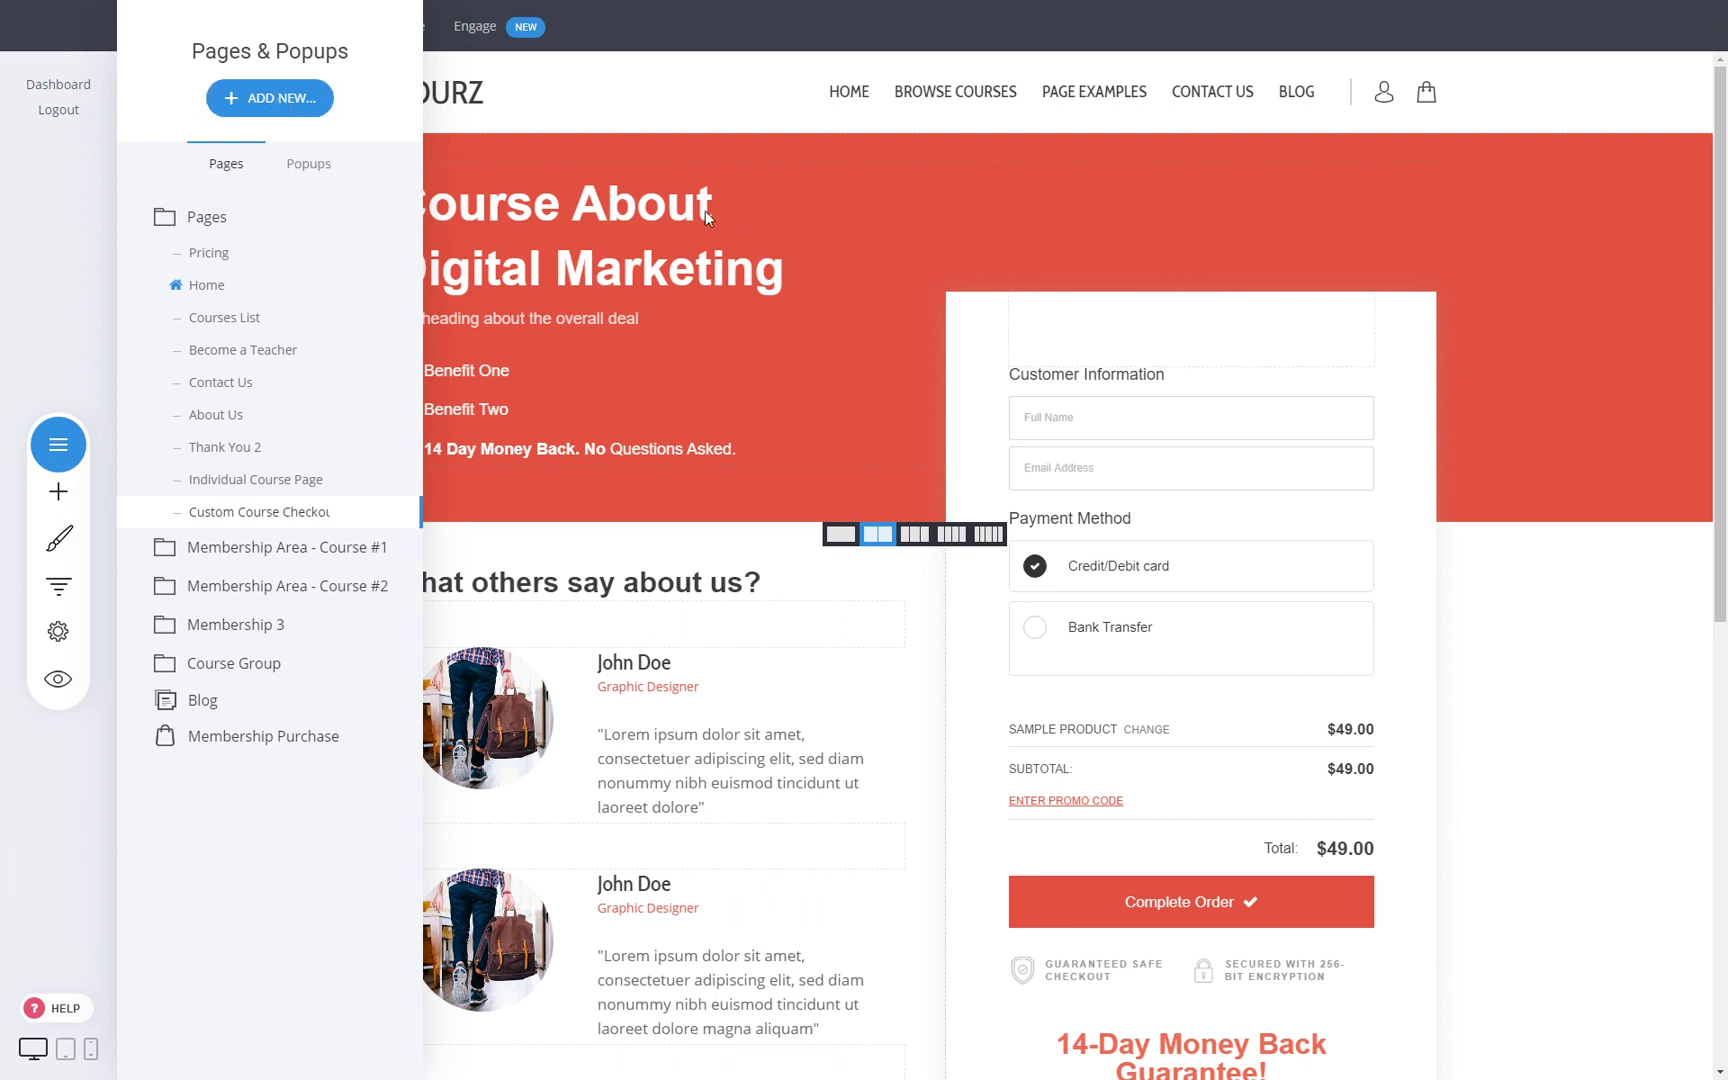
left_click(262, 112)
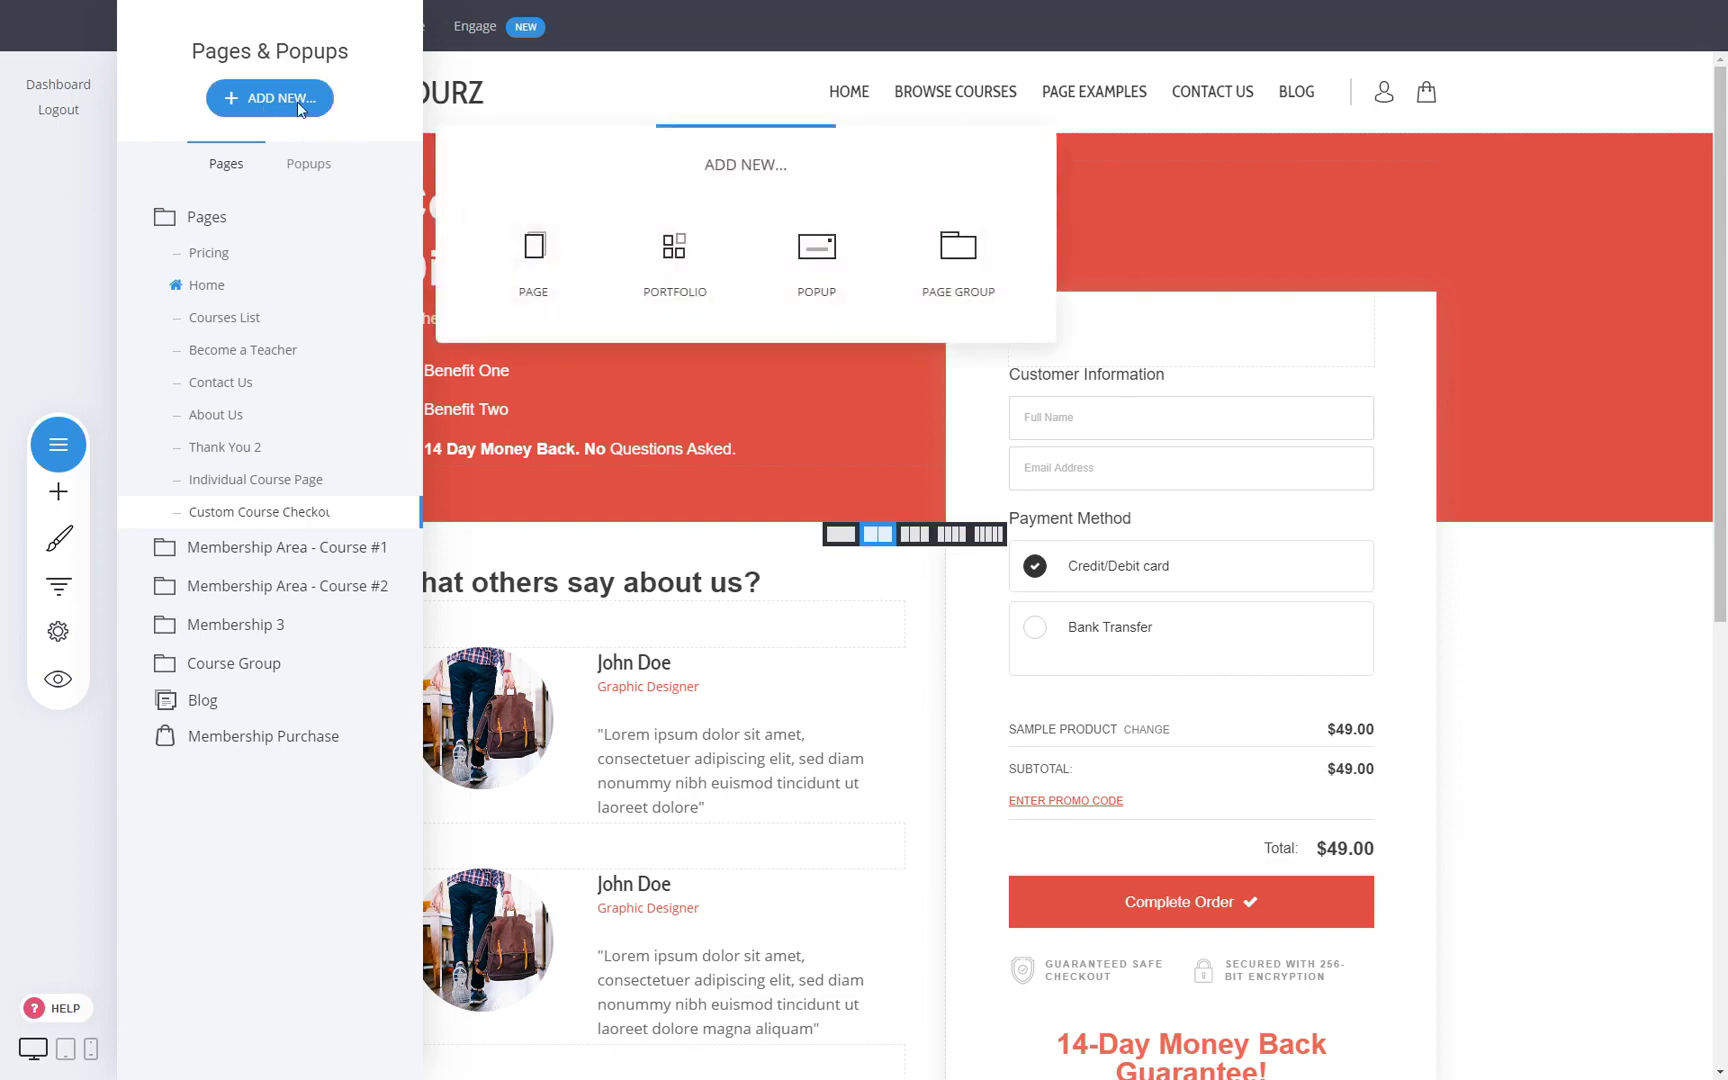
left_click(533, 278)
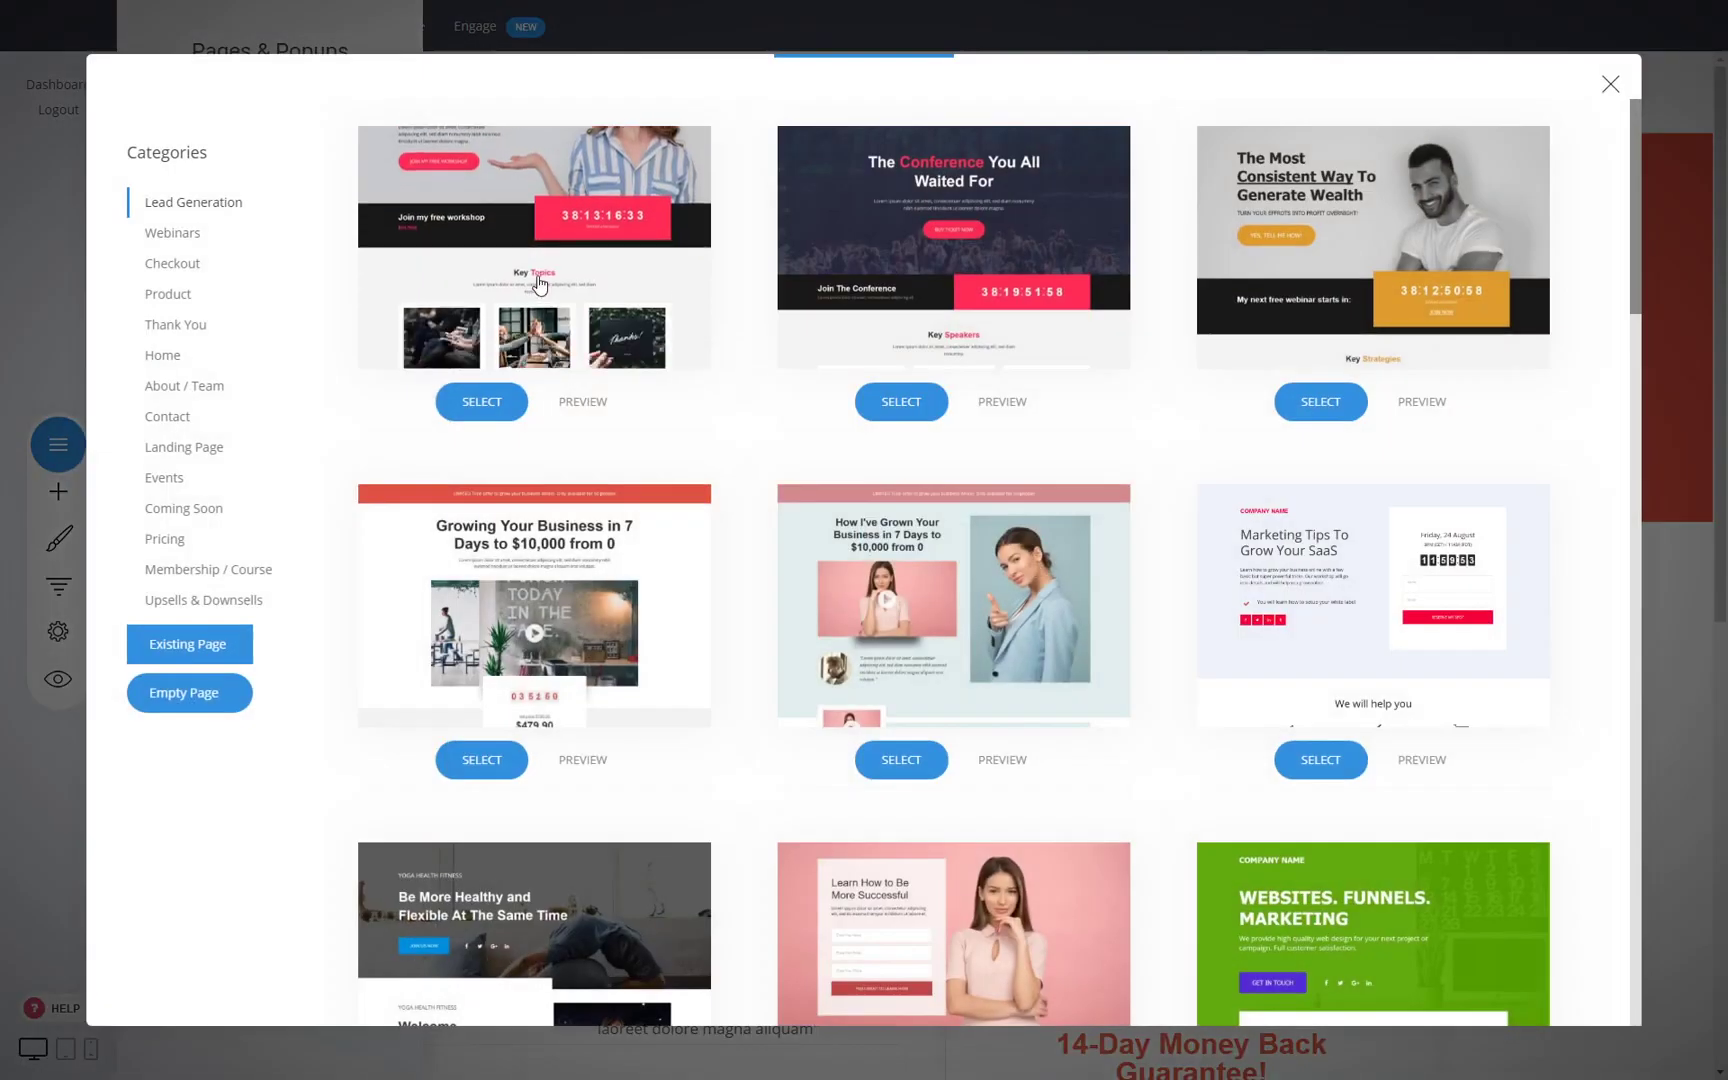
left_click(228, 578)
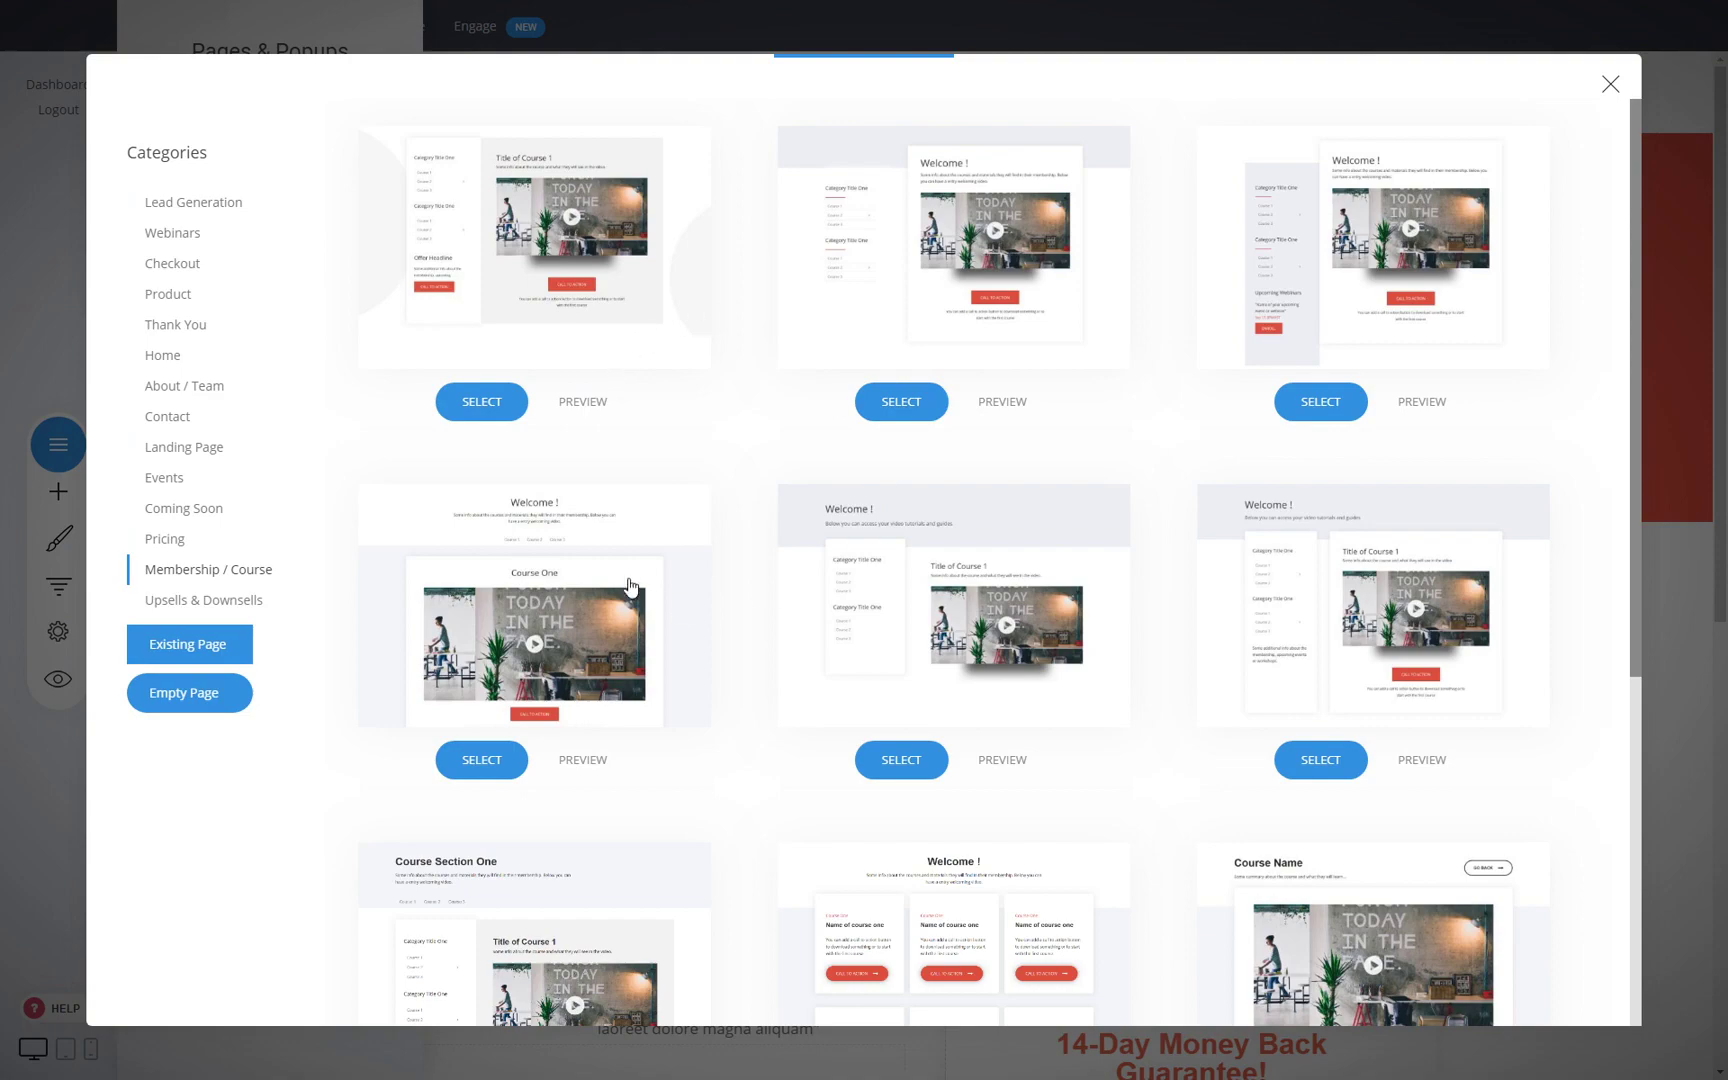
scroll(783, 436, "down", 5)
scroll(876, 580, "up", 4)
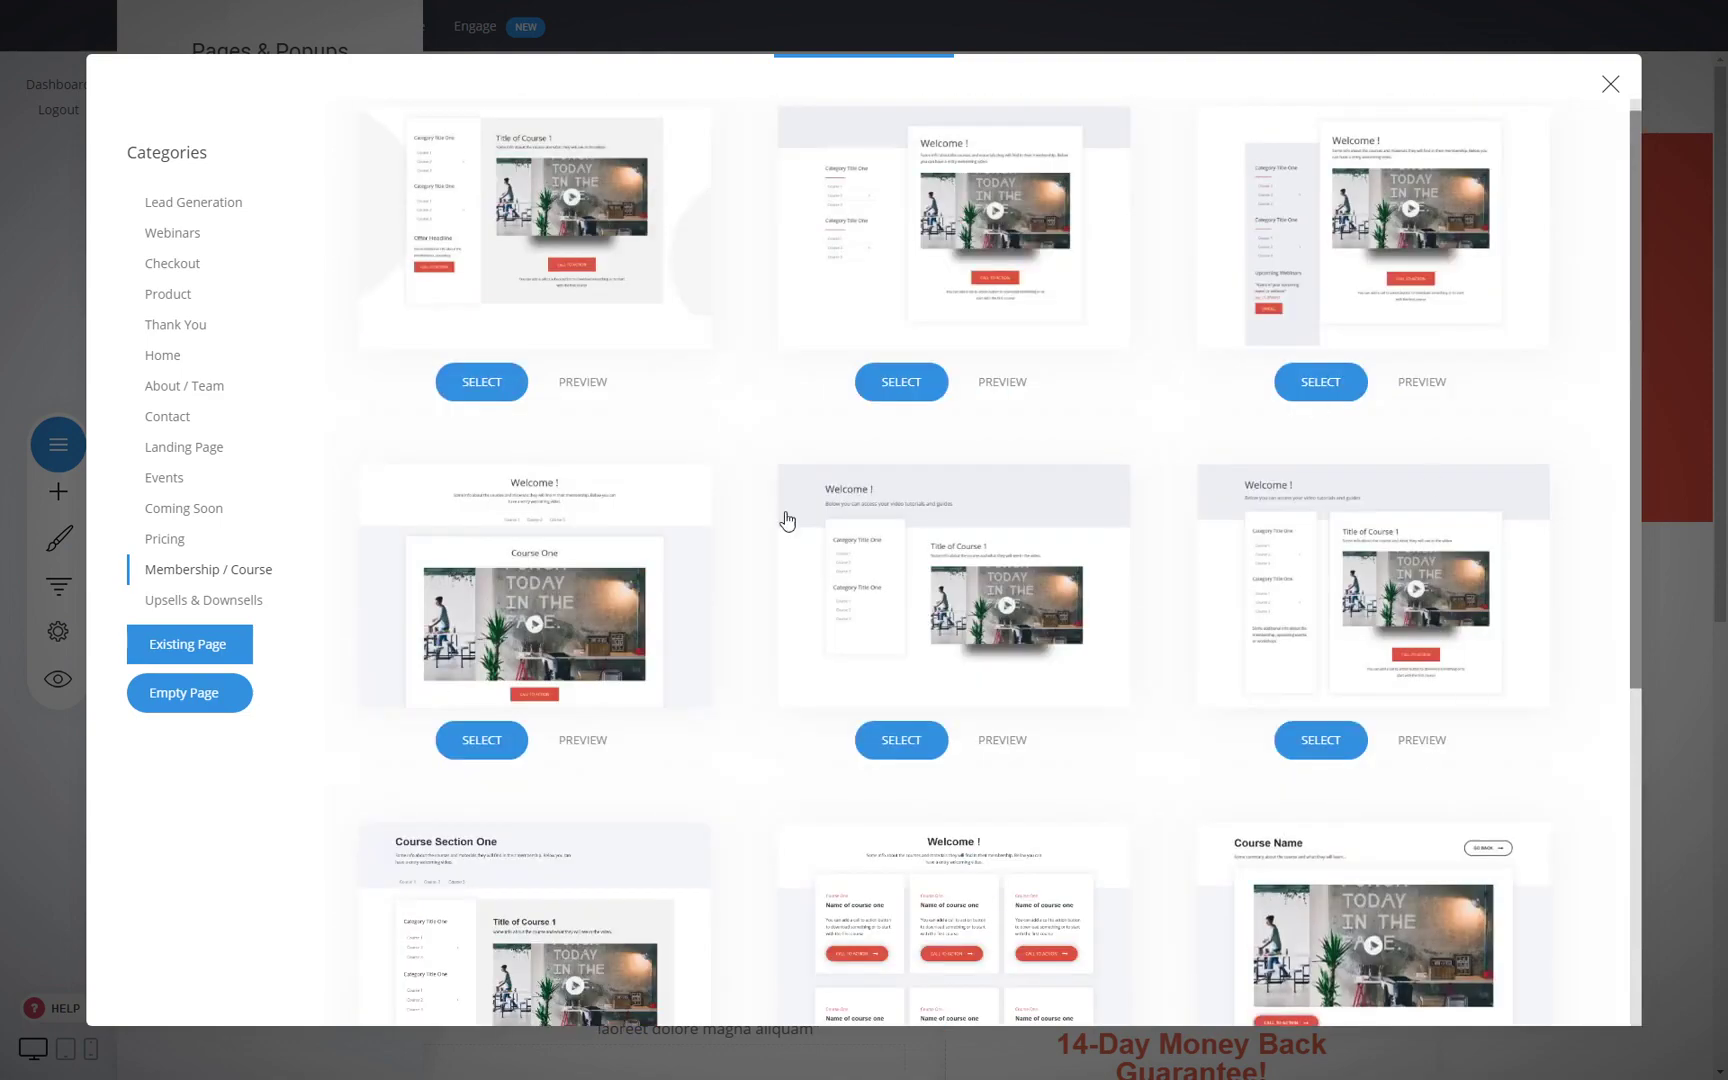
scroll(663, 586, "down", 3)
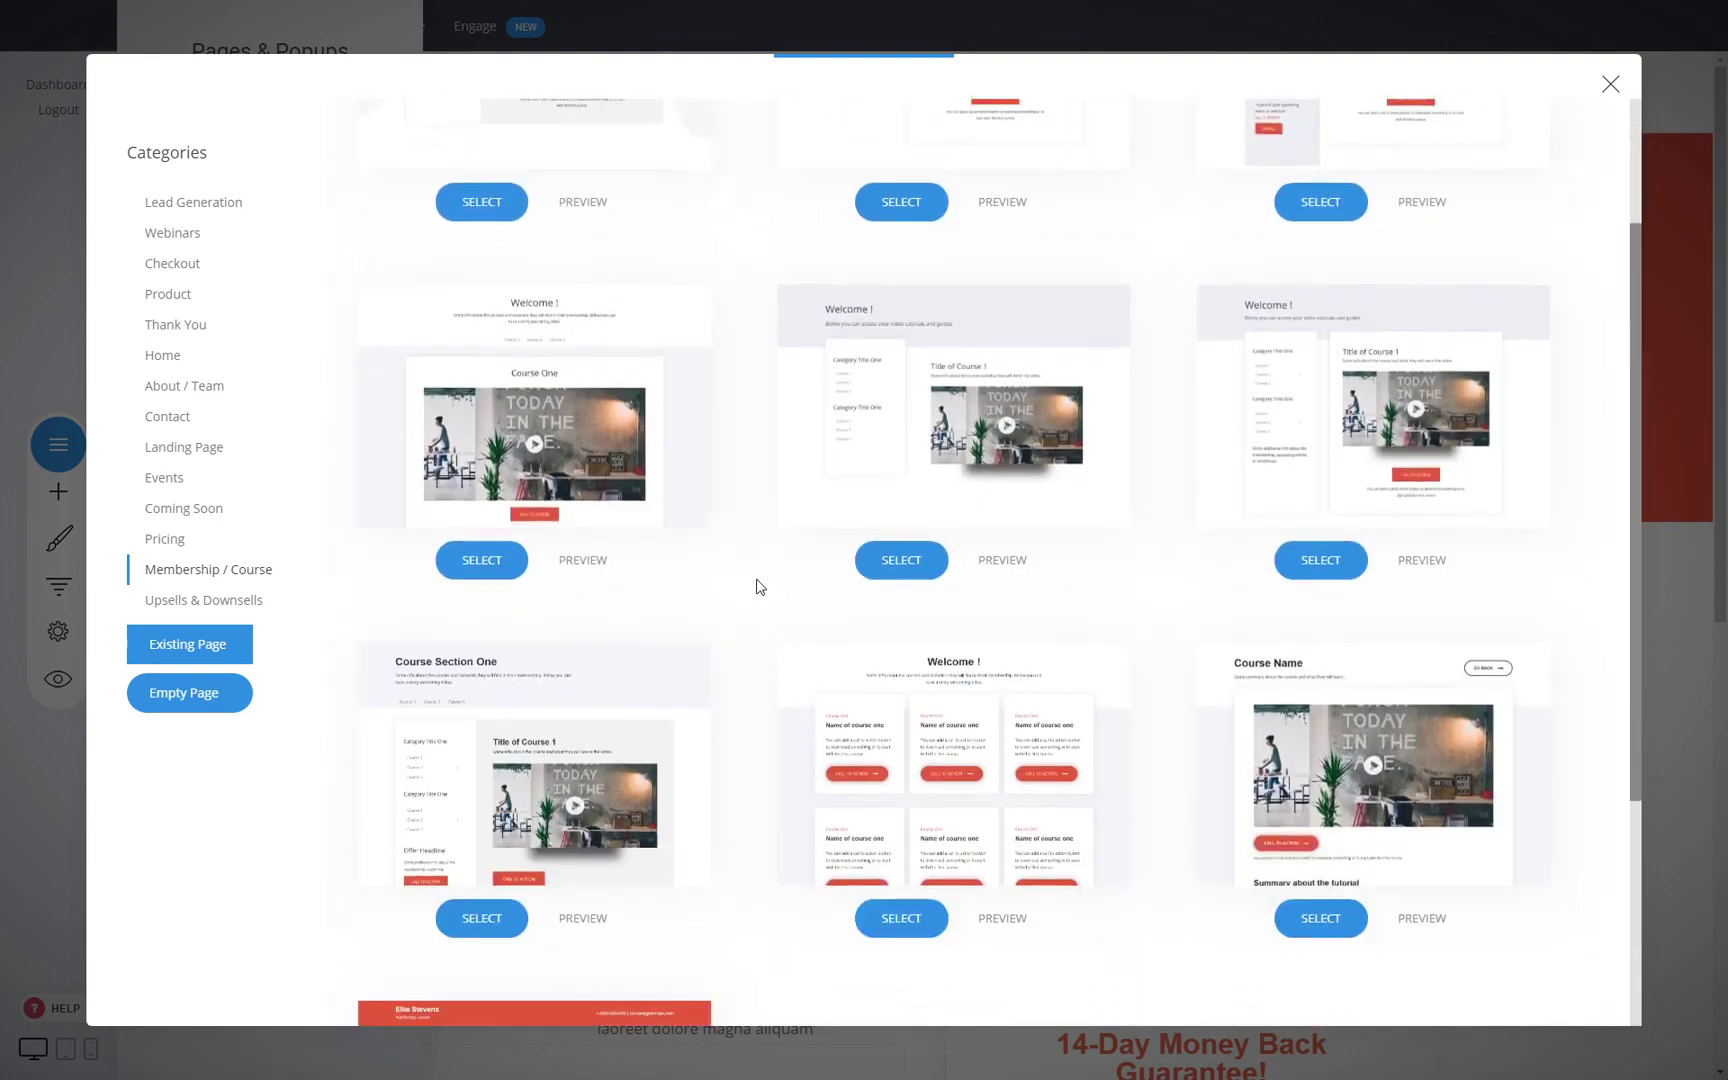
scroll(760, 587, "down", 3)
Browse the Checkout page templates for the new page
left_click(198, 268)
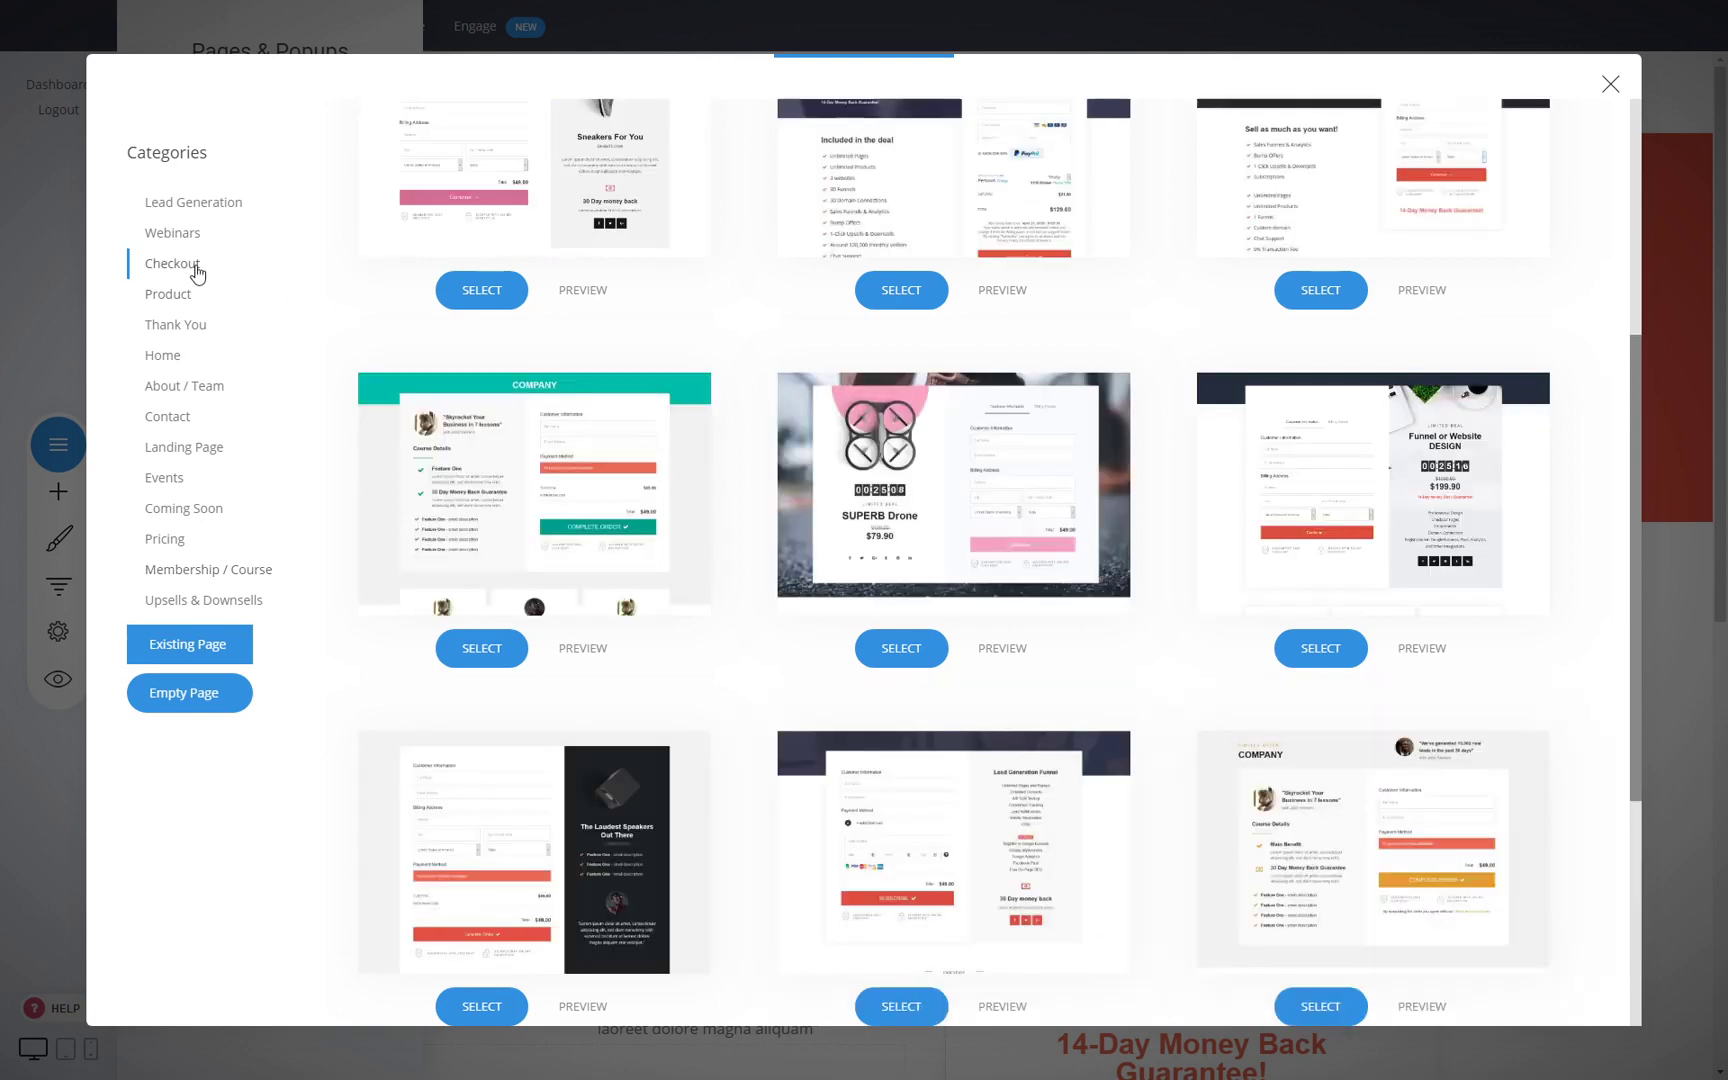
scroll(729, 388, "up", 1)
scroll(729, 388, "up", 4)
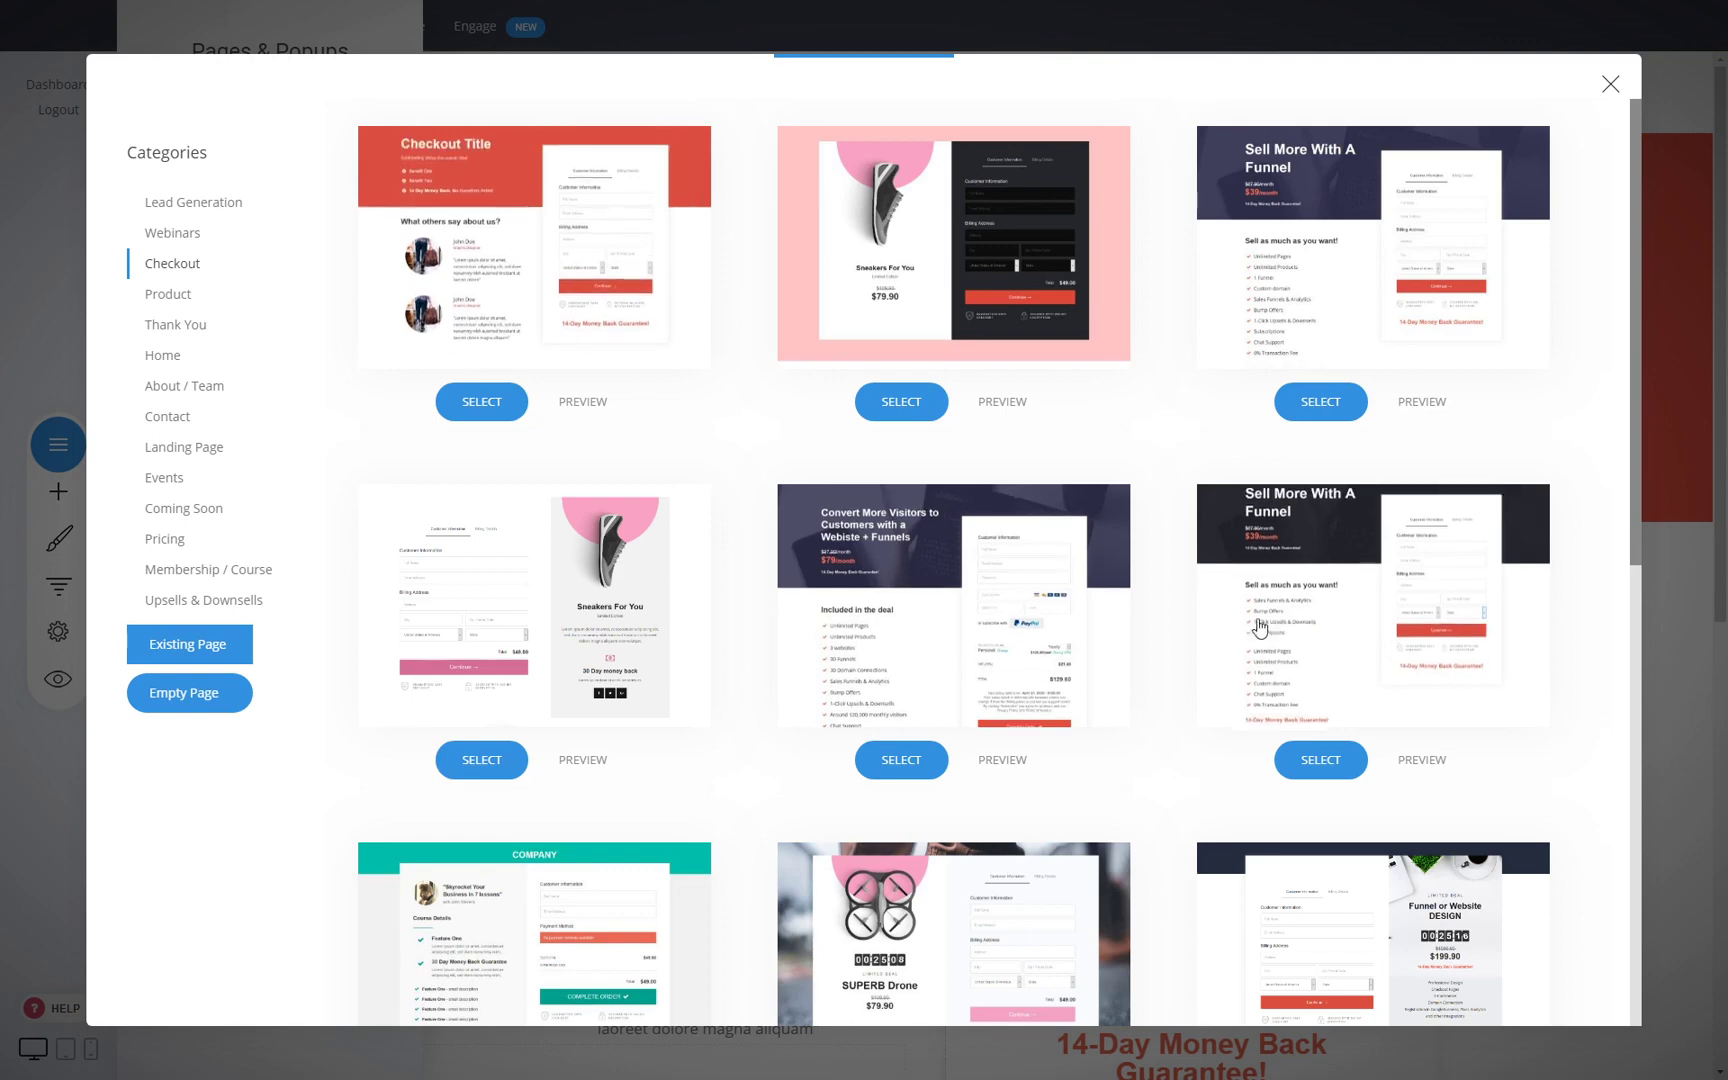
scroll(701, 615, "down", 5)
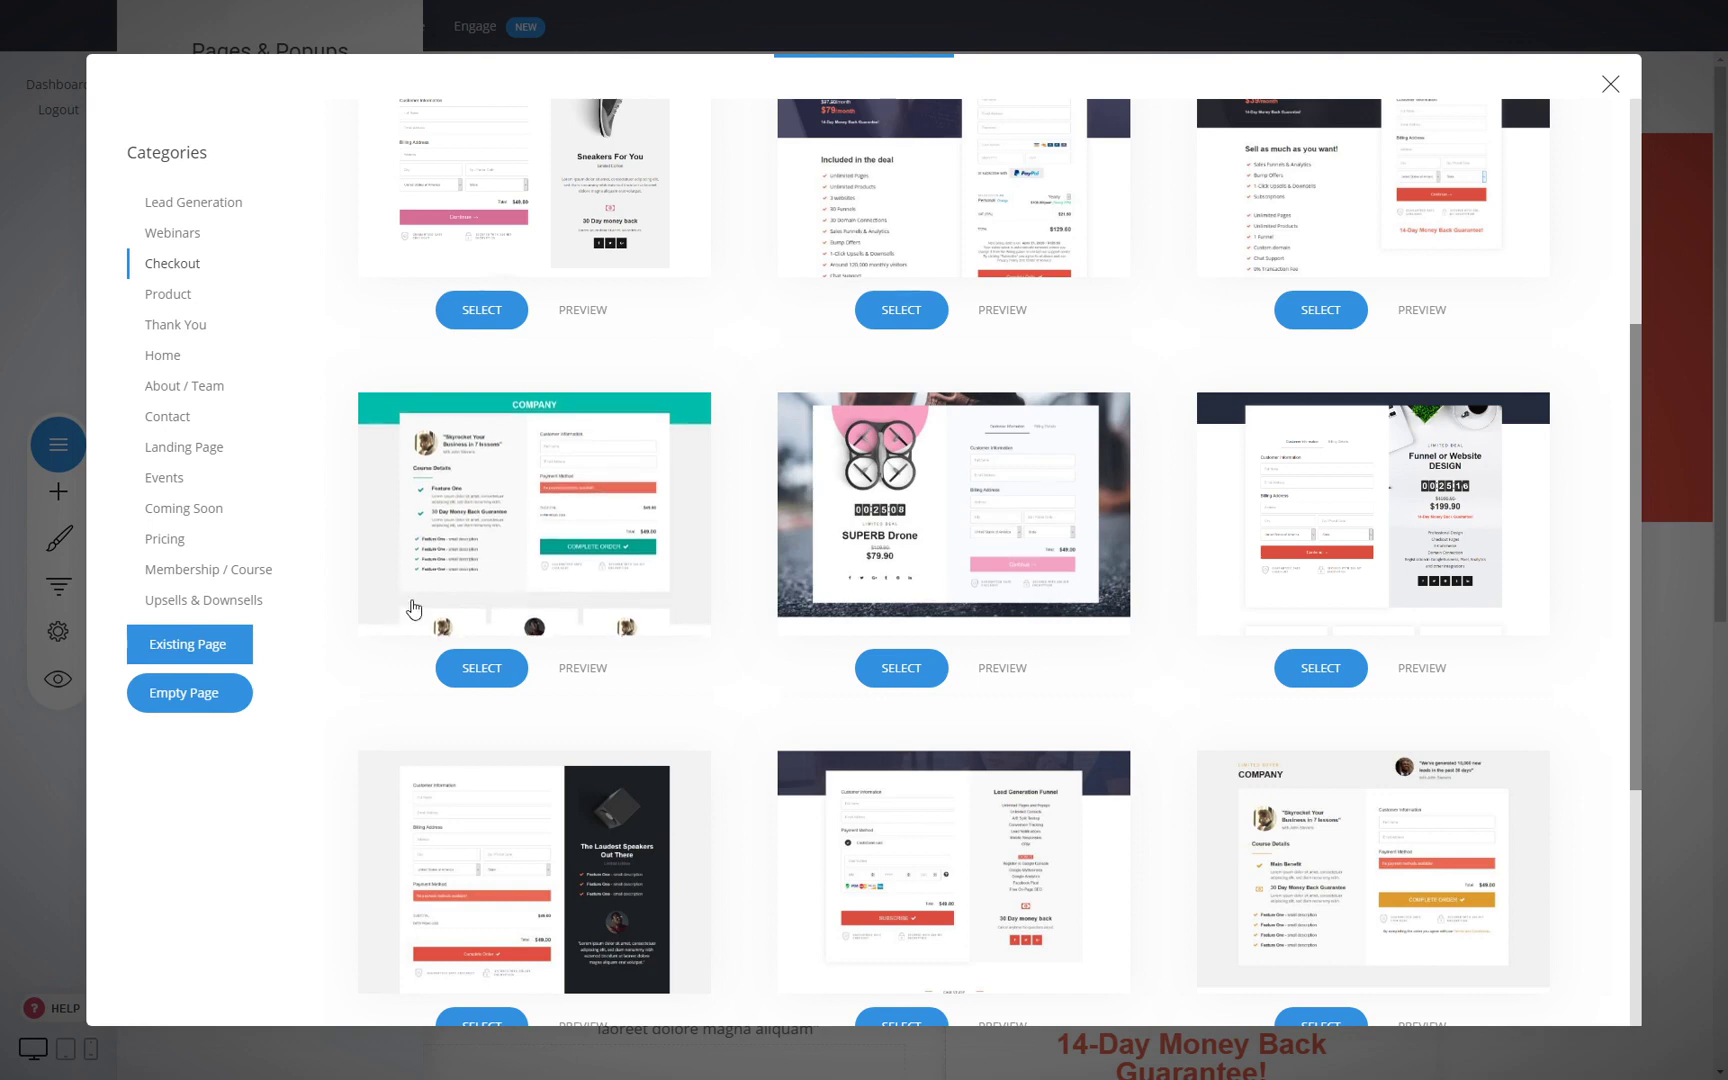
Go back to the Membership / Course templates and inspect the red Product Title template
left_click(201, 572)
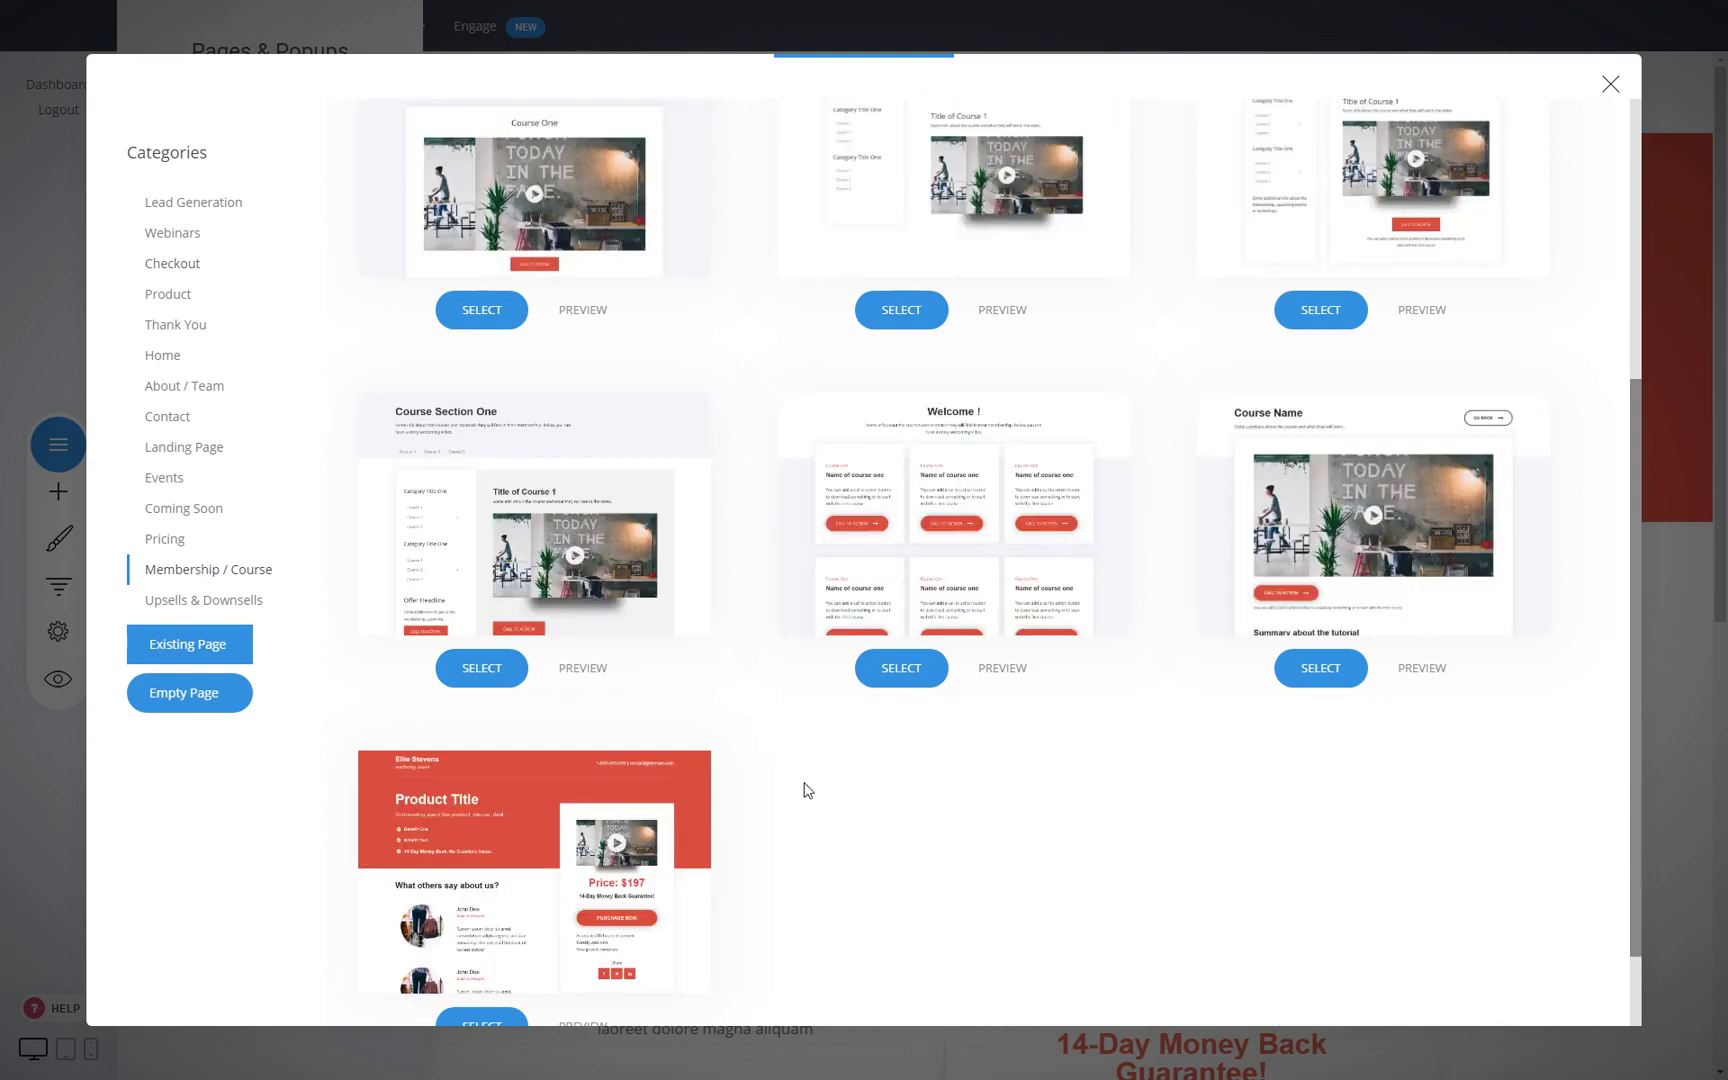
scroll(900, 791, "down", 2)
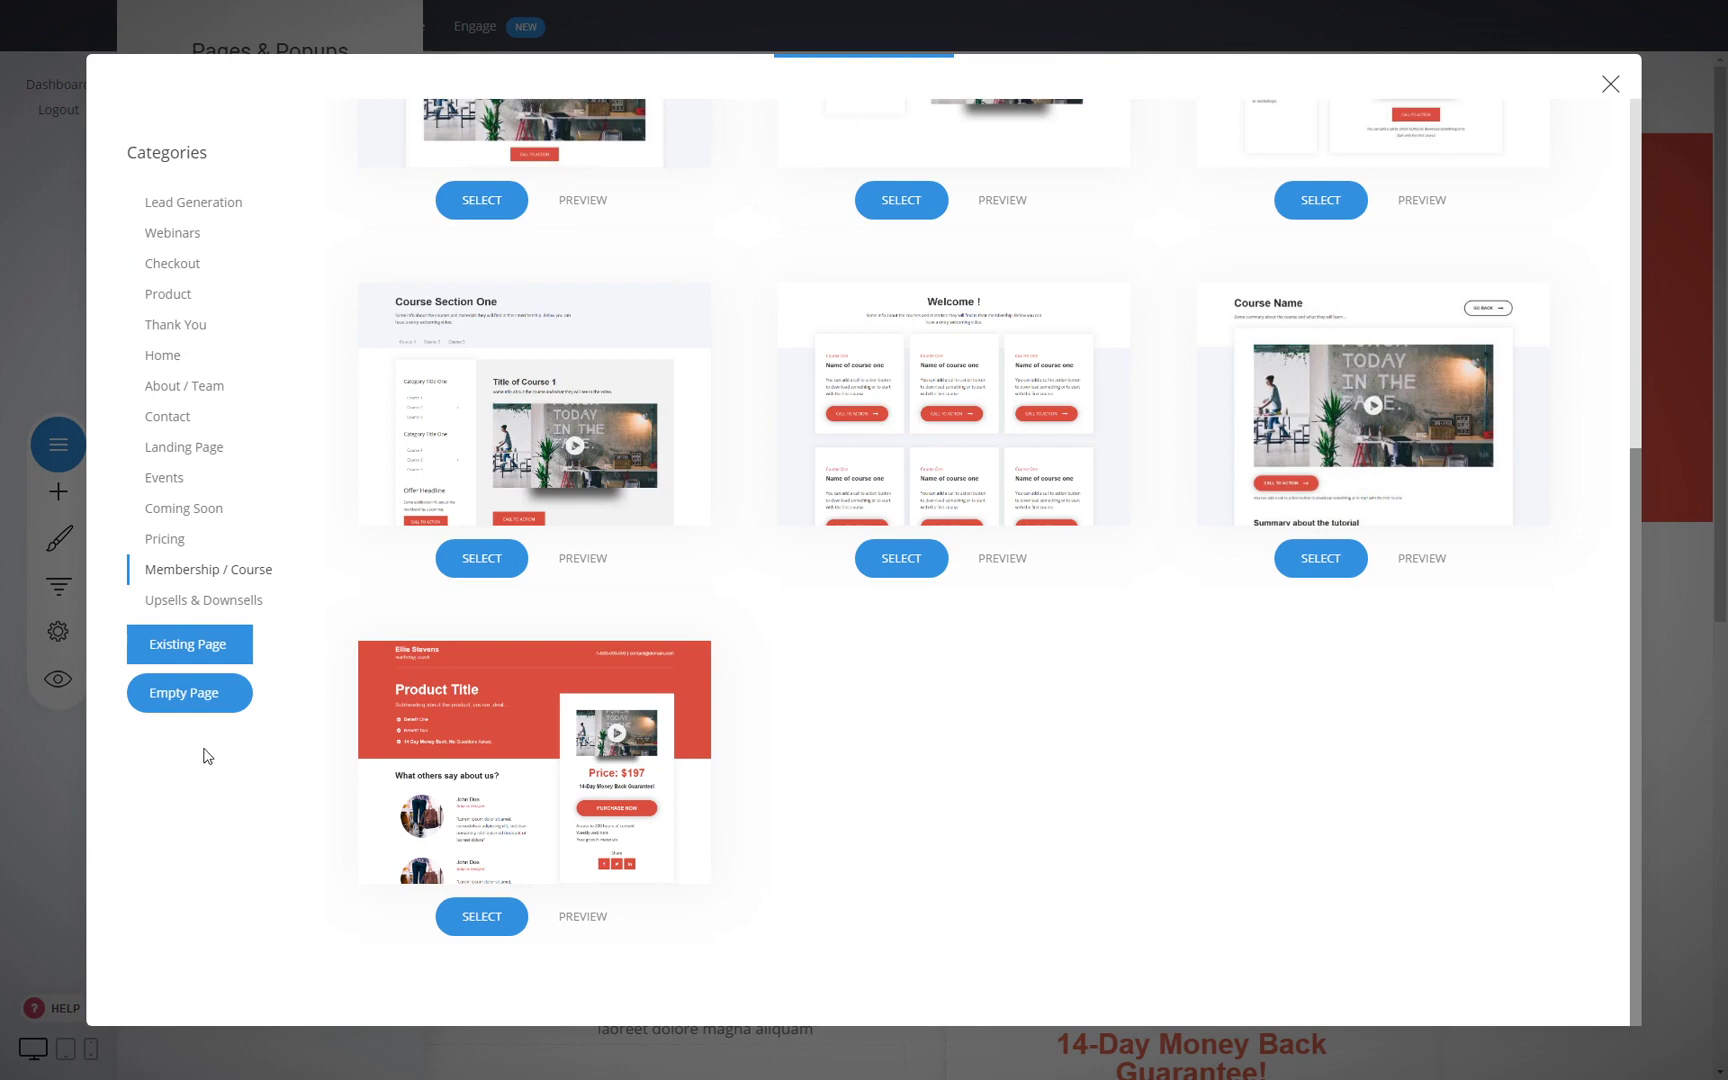
scroll(1057, 879, "up", 5)
scroll(1057, 879, "down", 5)
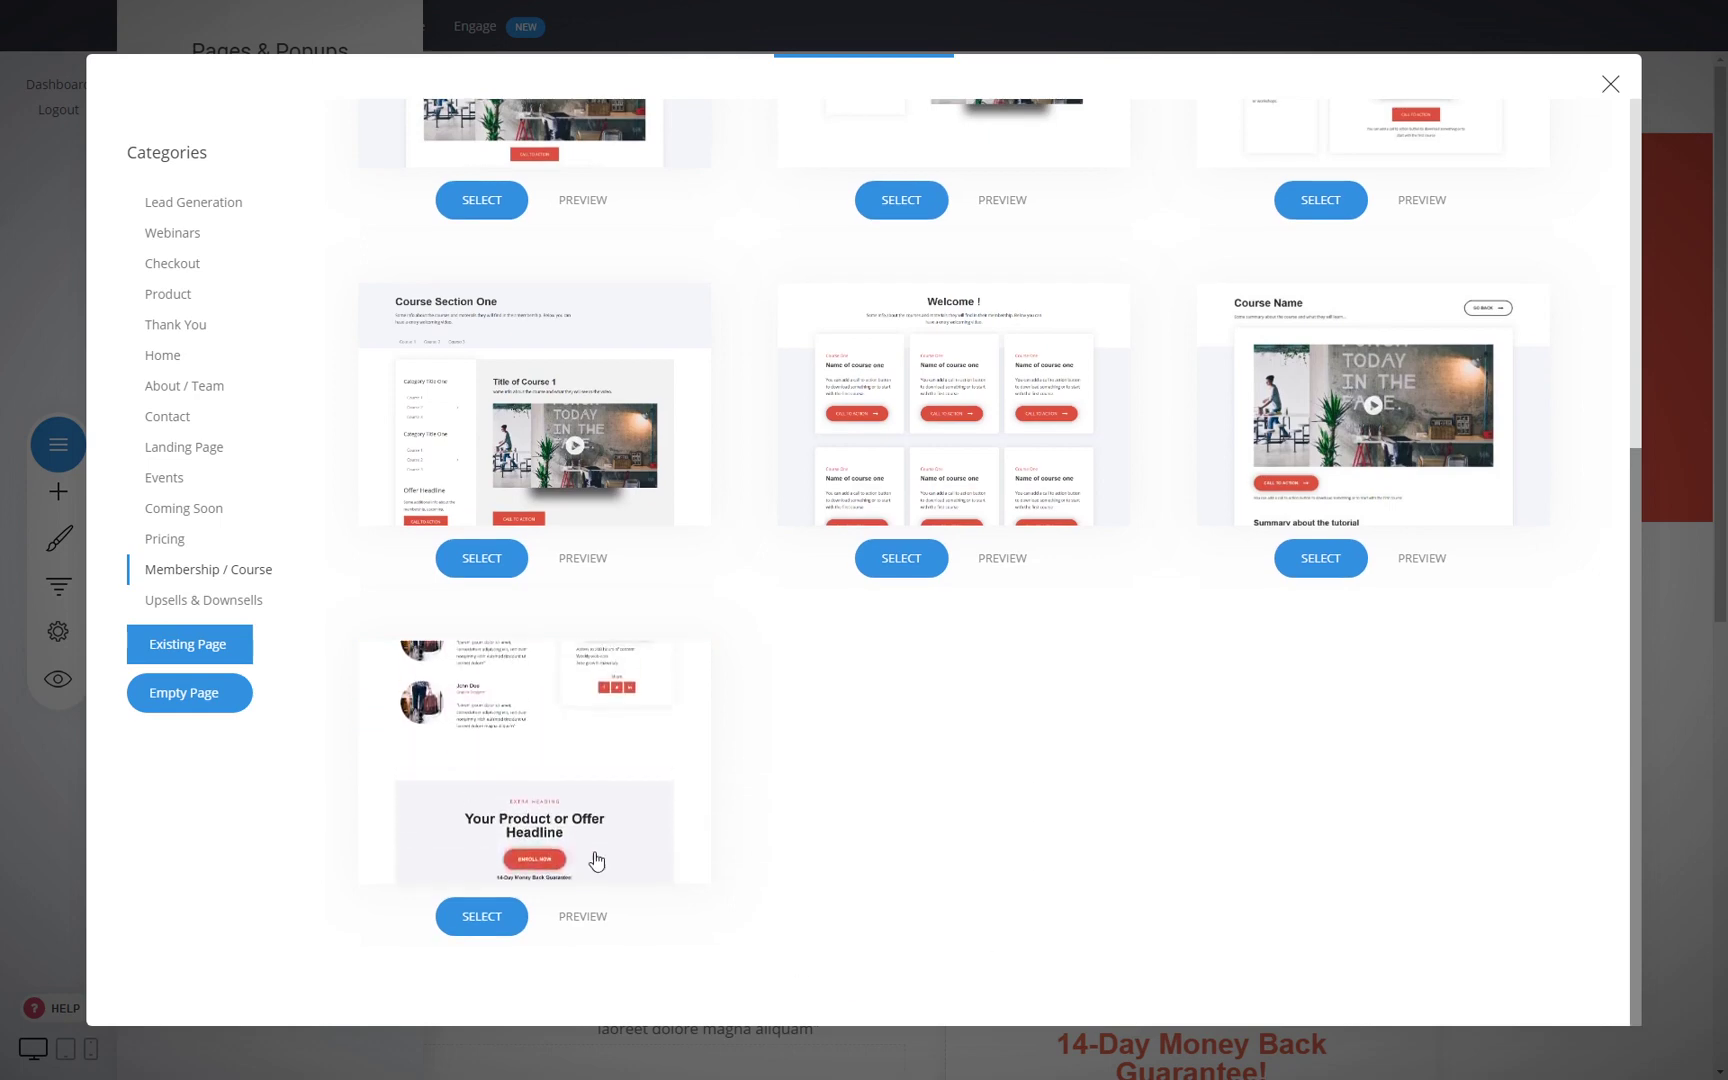
Preview the red Product Title template in full and look through its testimonials, price box and offer section
left_click(590, 920)
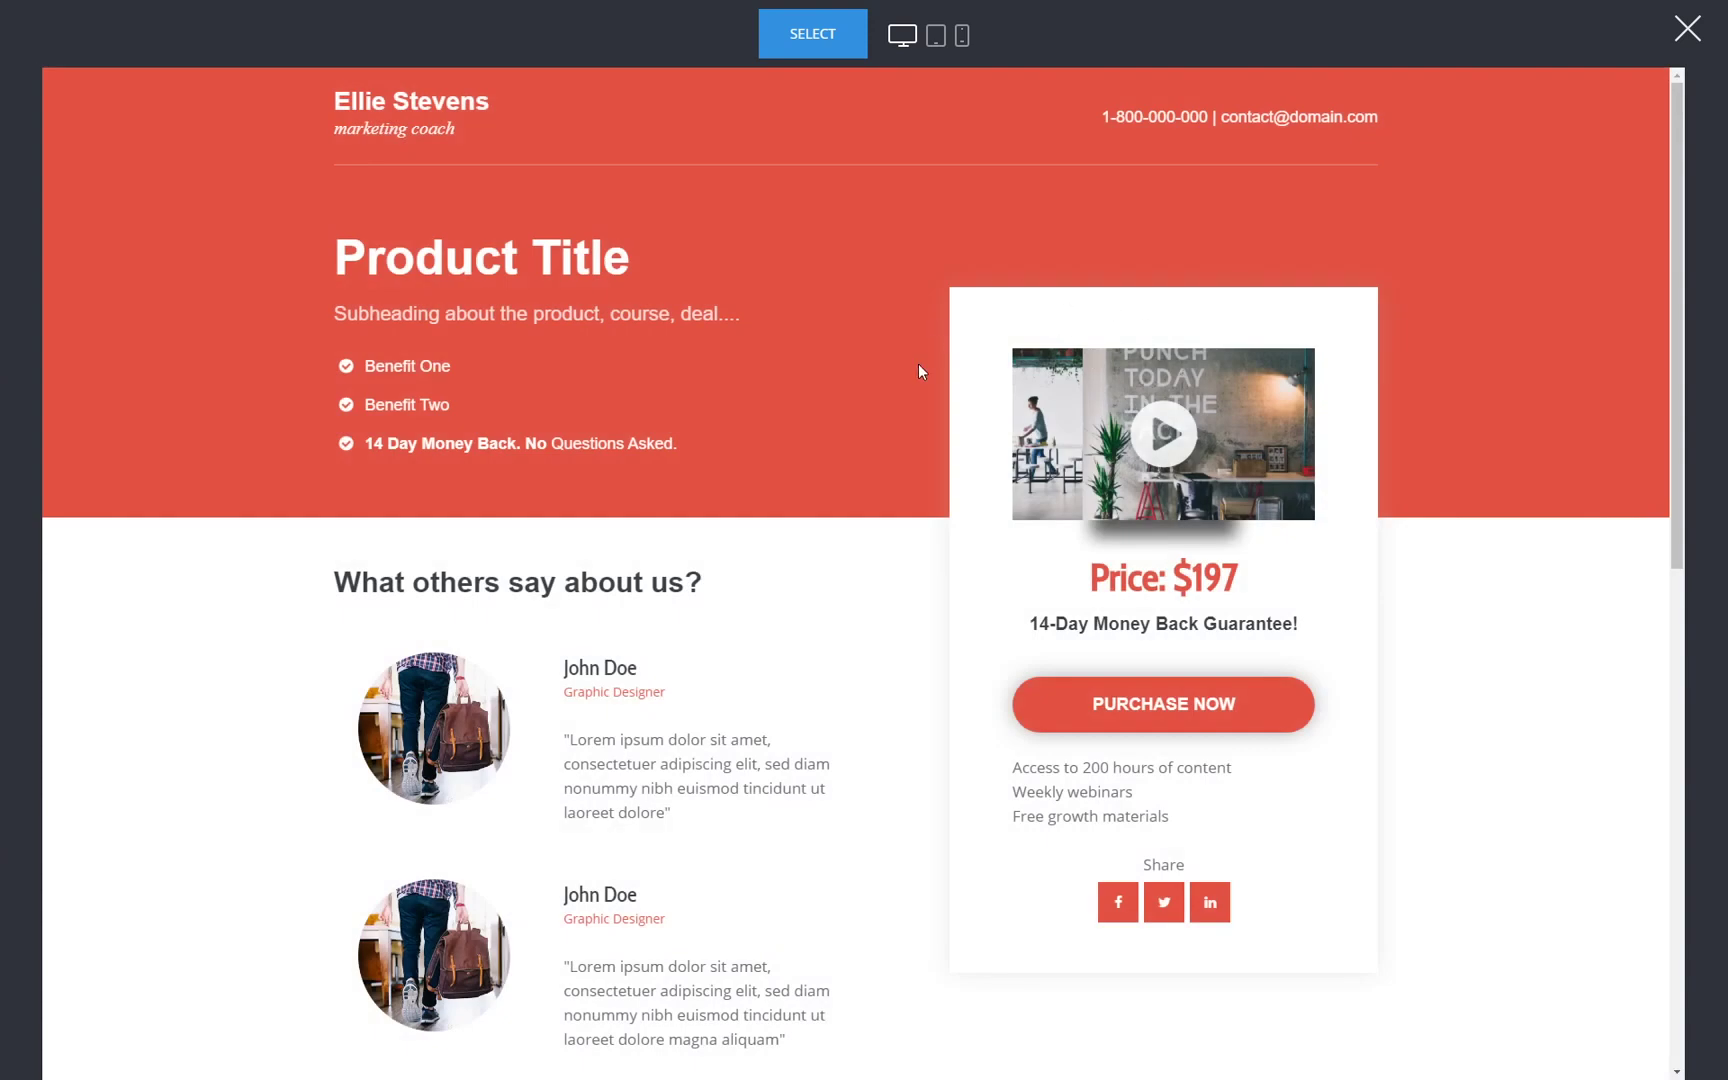
scroll(700, 530, "down", 5)
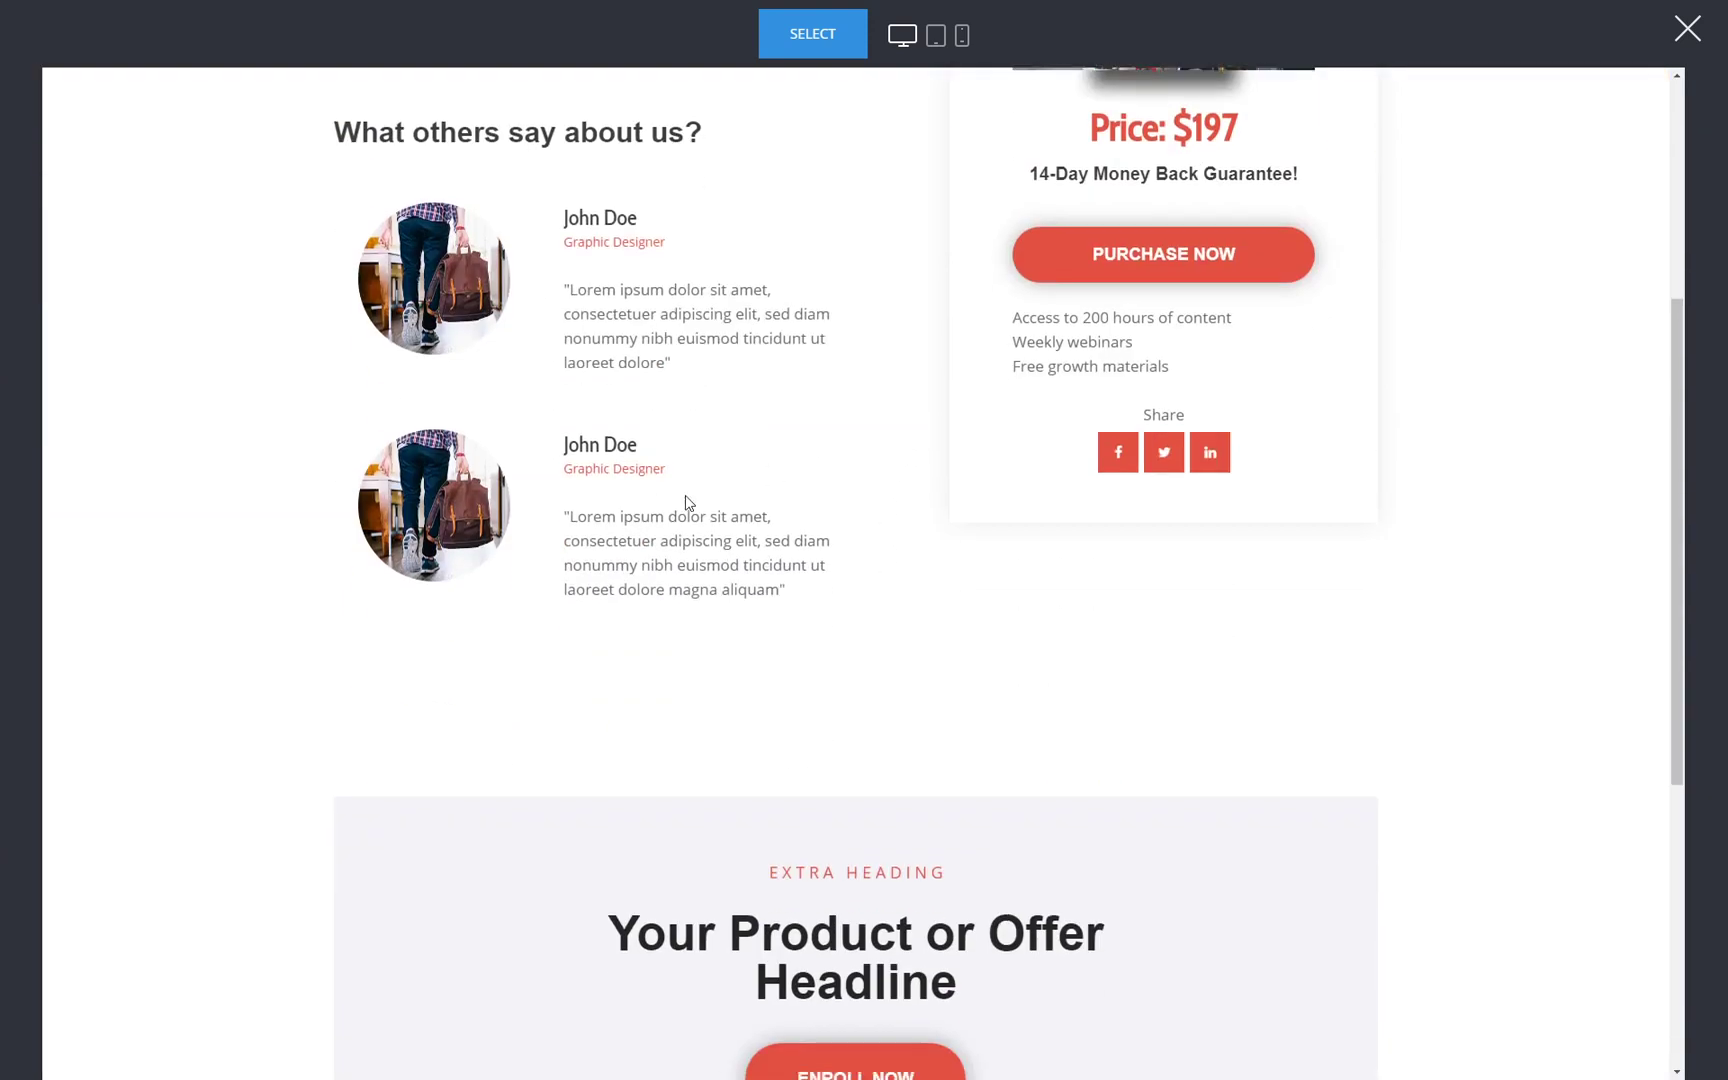
scroll(1389, 818, "up", 5)
scroll(783, 849, "down", 3)
scroll(1273, 455, "up", 3)
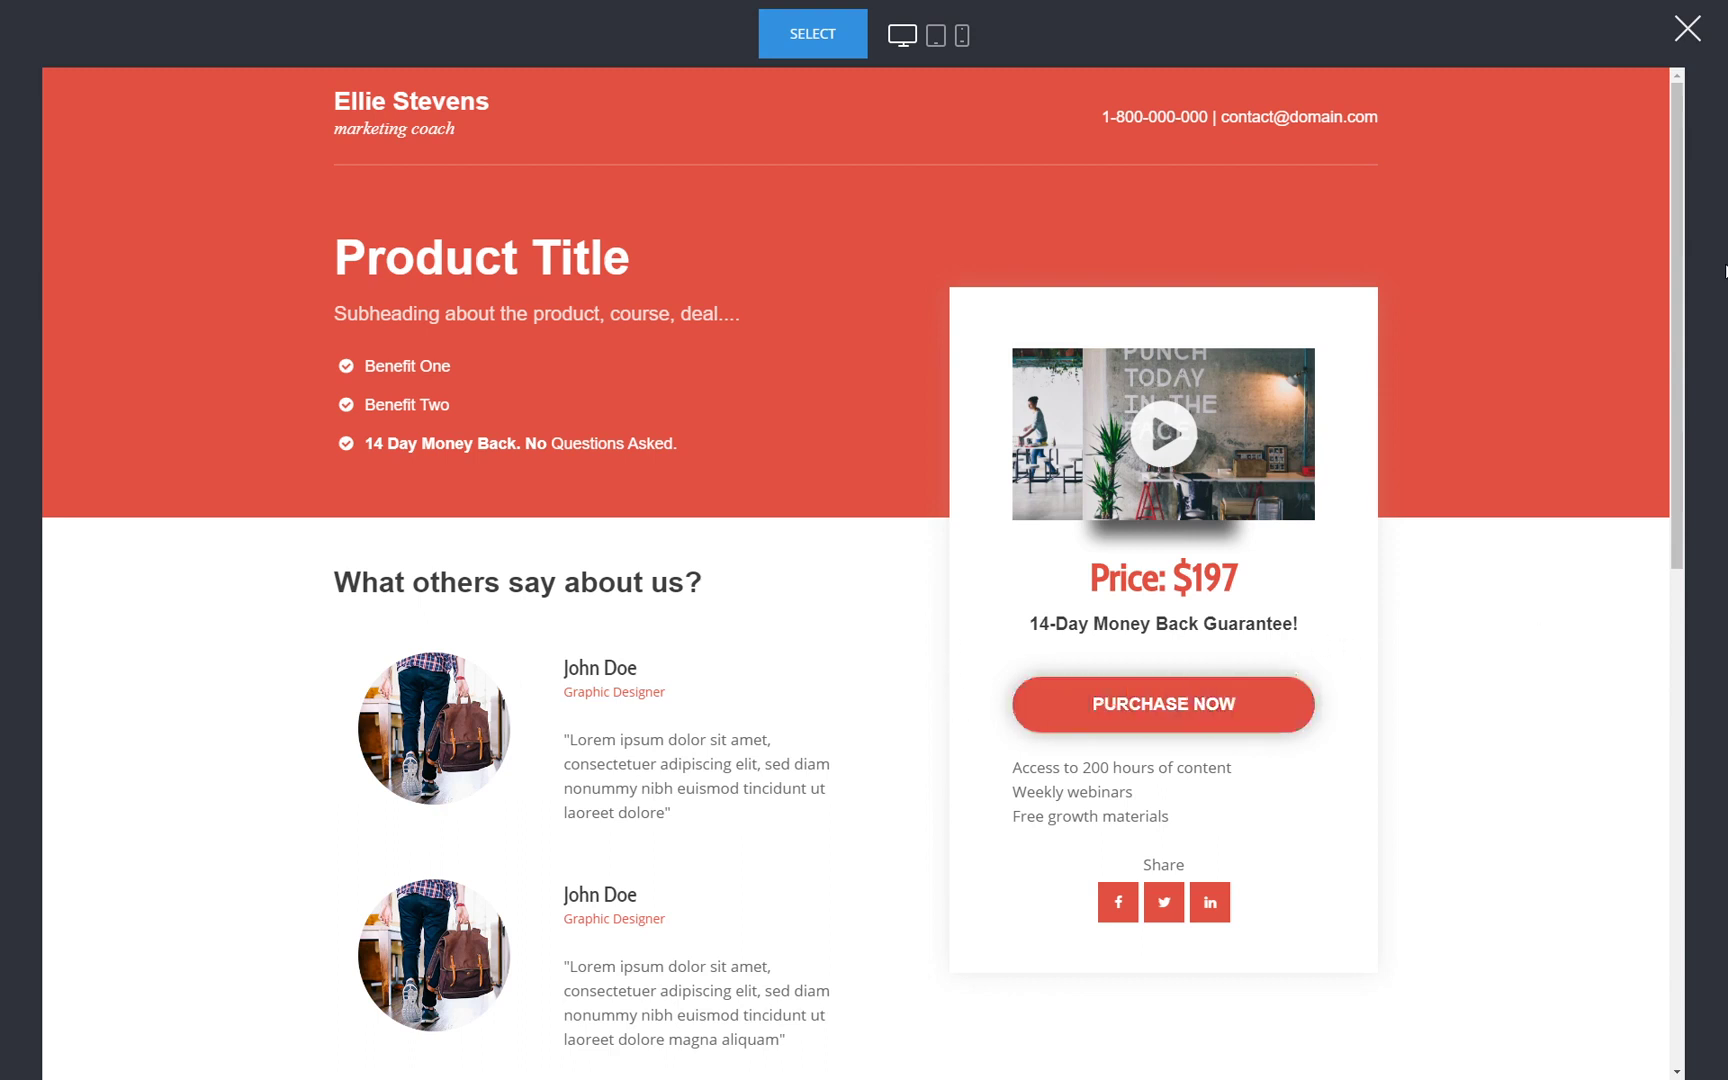
left_click(1687, 29)
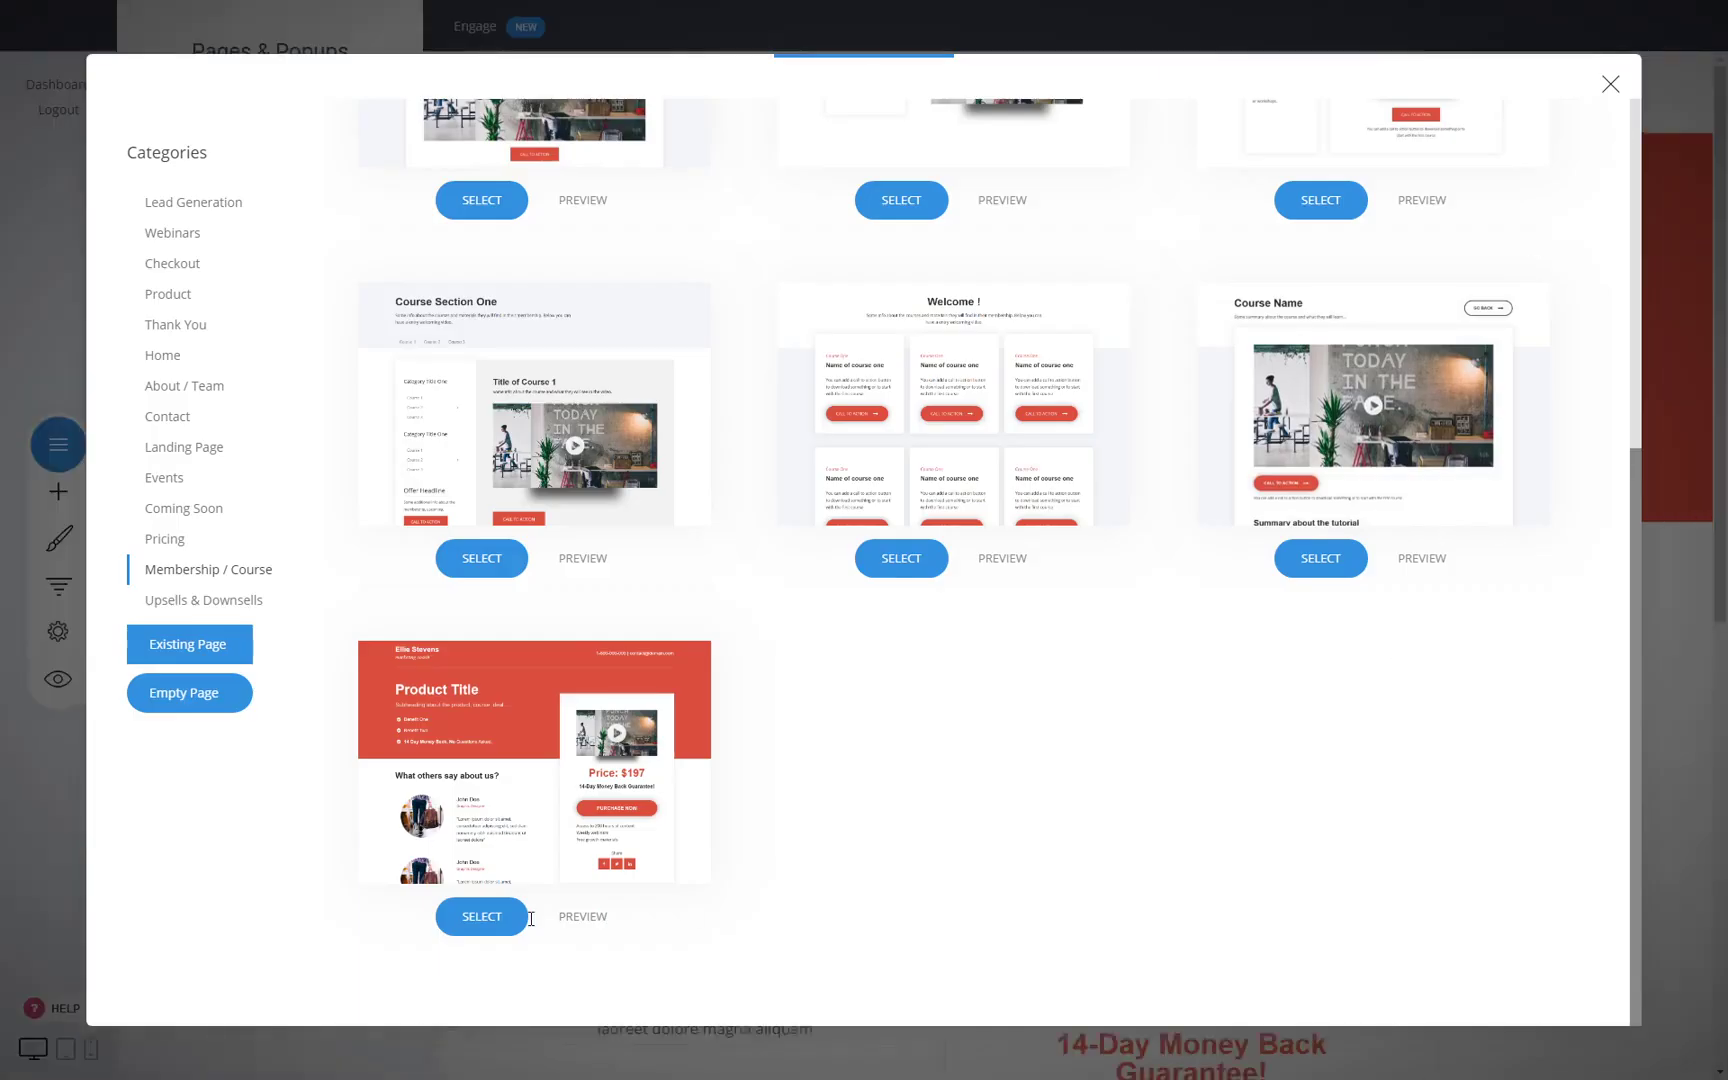
Add a public page named "Dedicated Course Page" to the Pages group from the red Product Title template
left_click(482, 916)
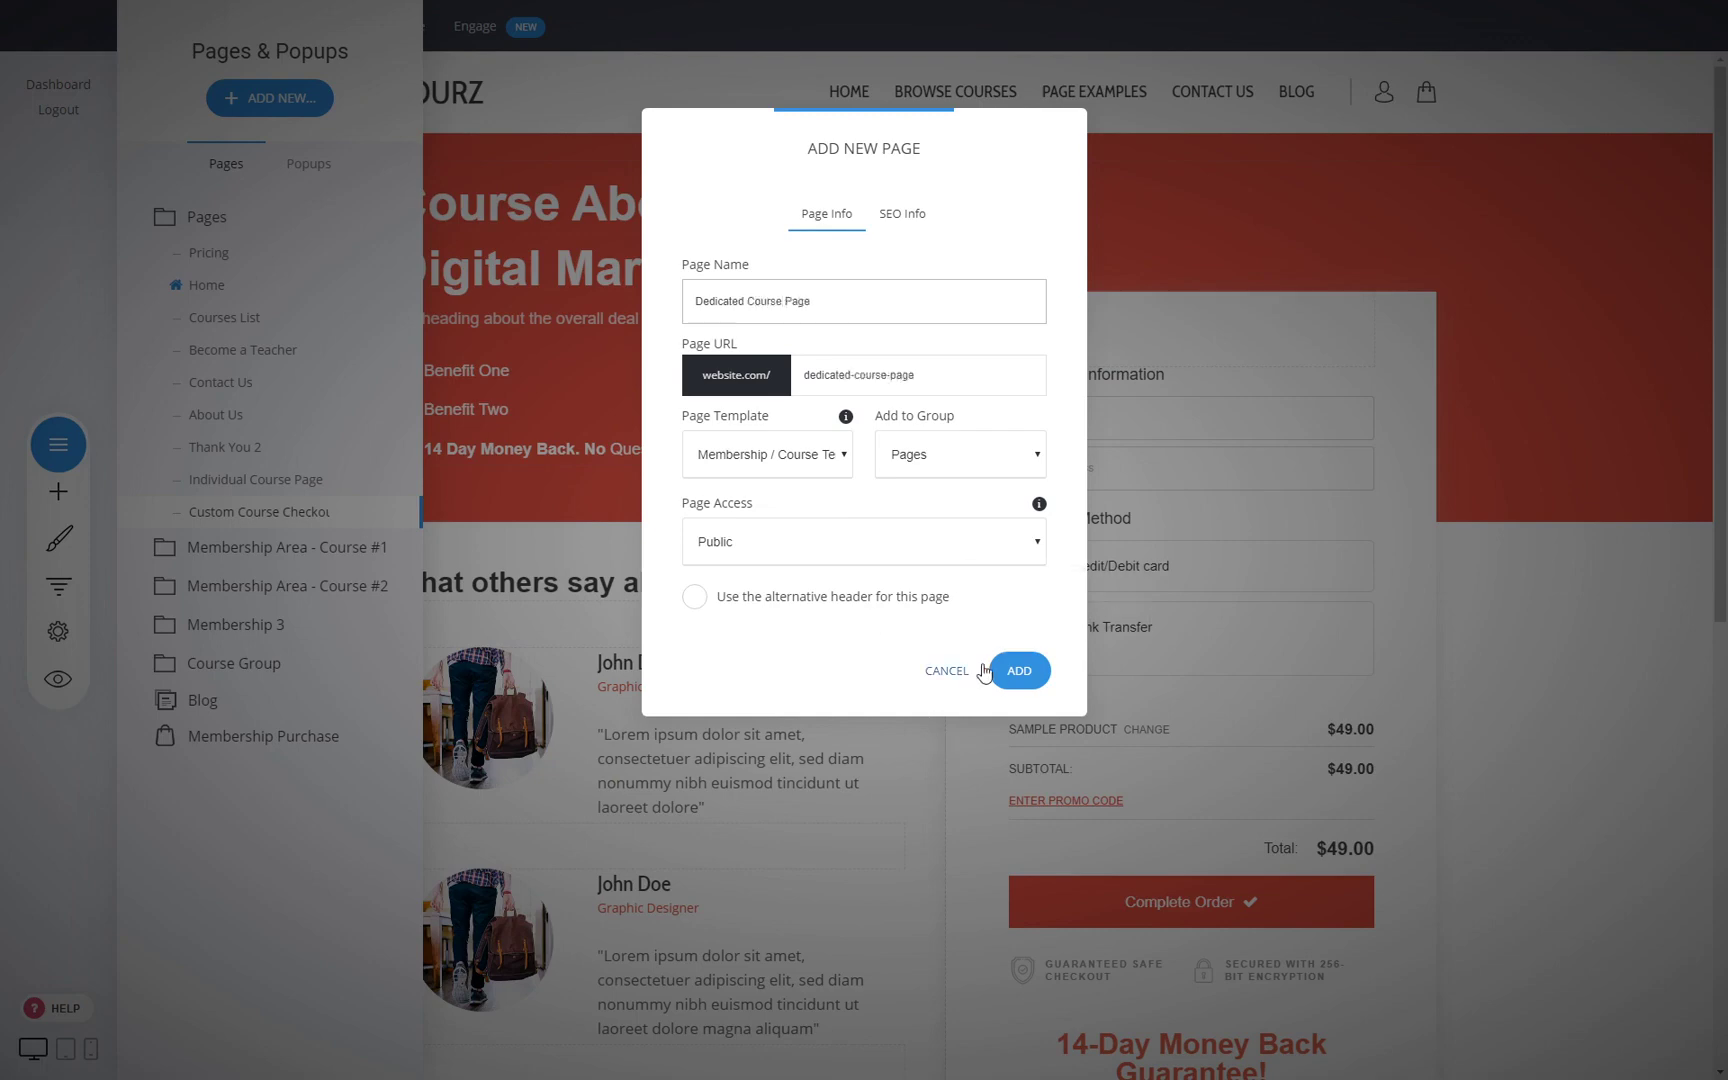
left_click(1021, 672)
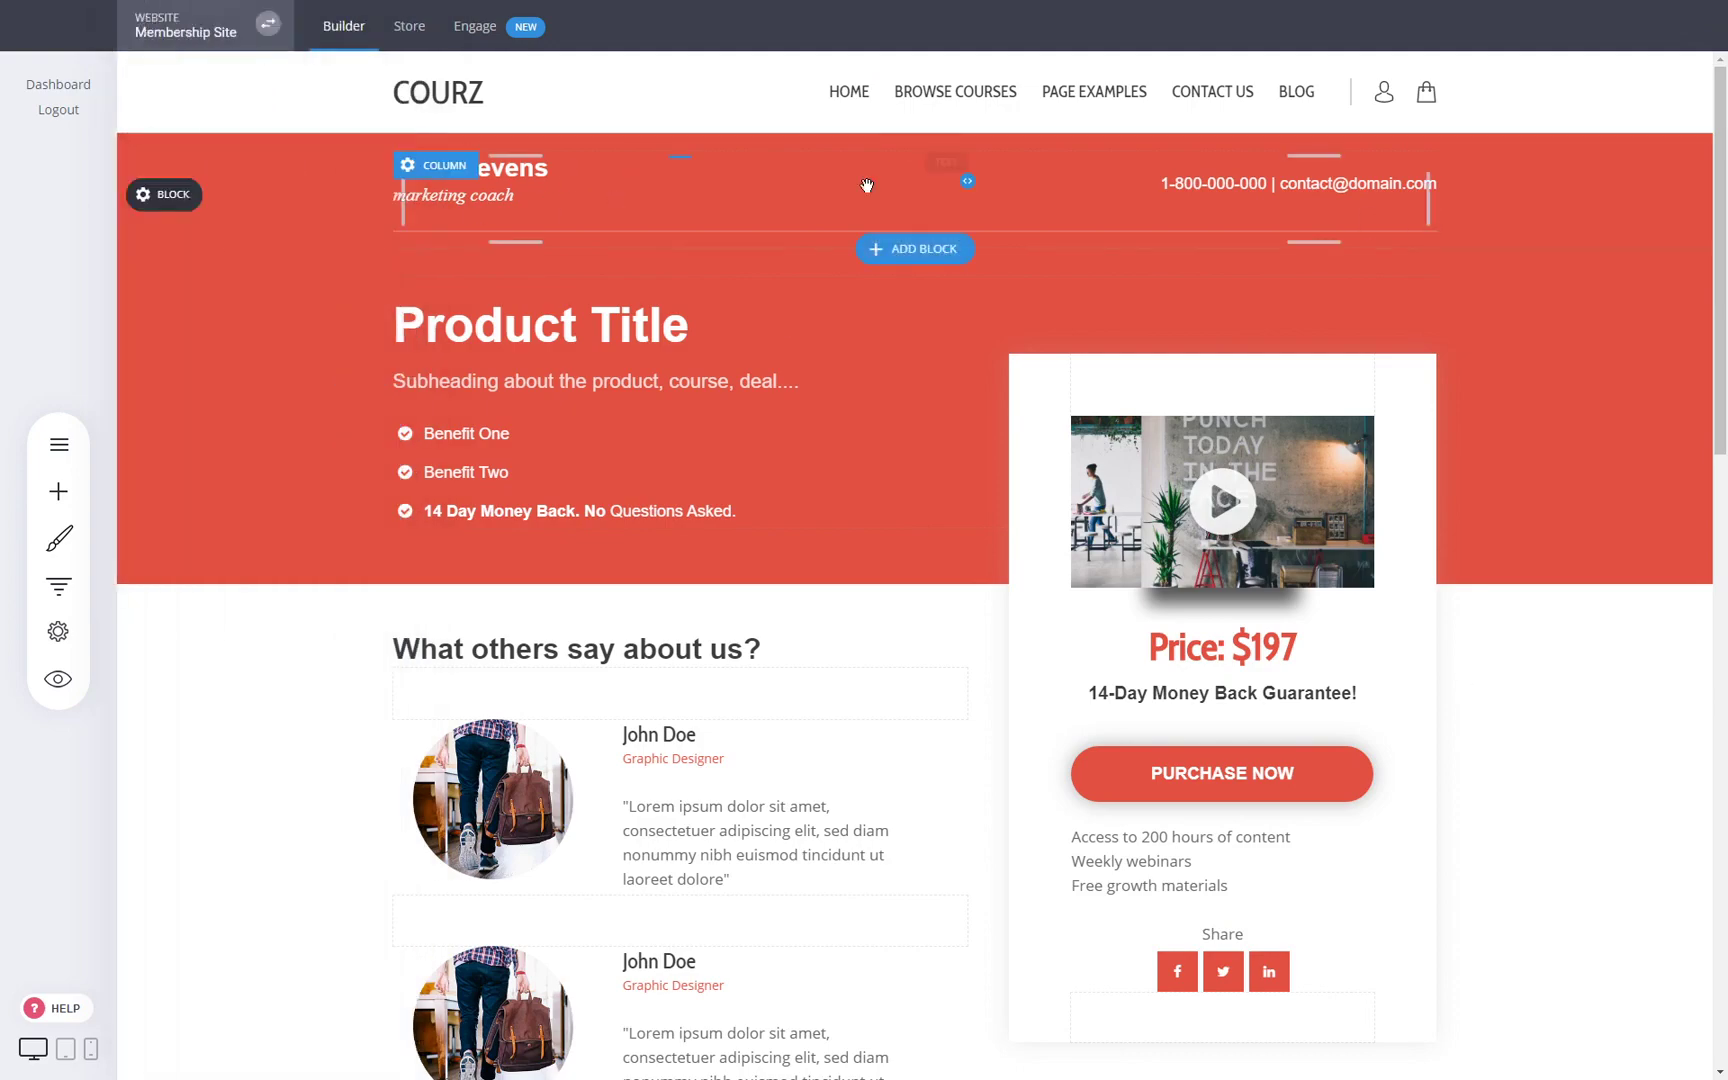
Delete the template's own contact header block above Product Title and its social footer block below the offer section
mouse_move(280, 195)
left_click(372, 197)
left_click(970, 465)
scroll(1458, 469, "down", 6)
scroll(1458, 469, "down", 5)
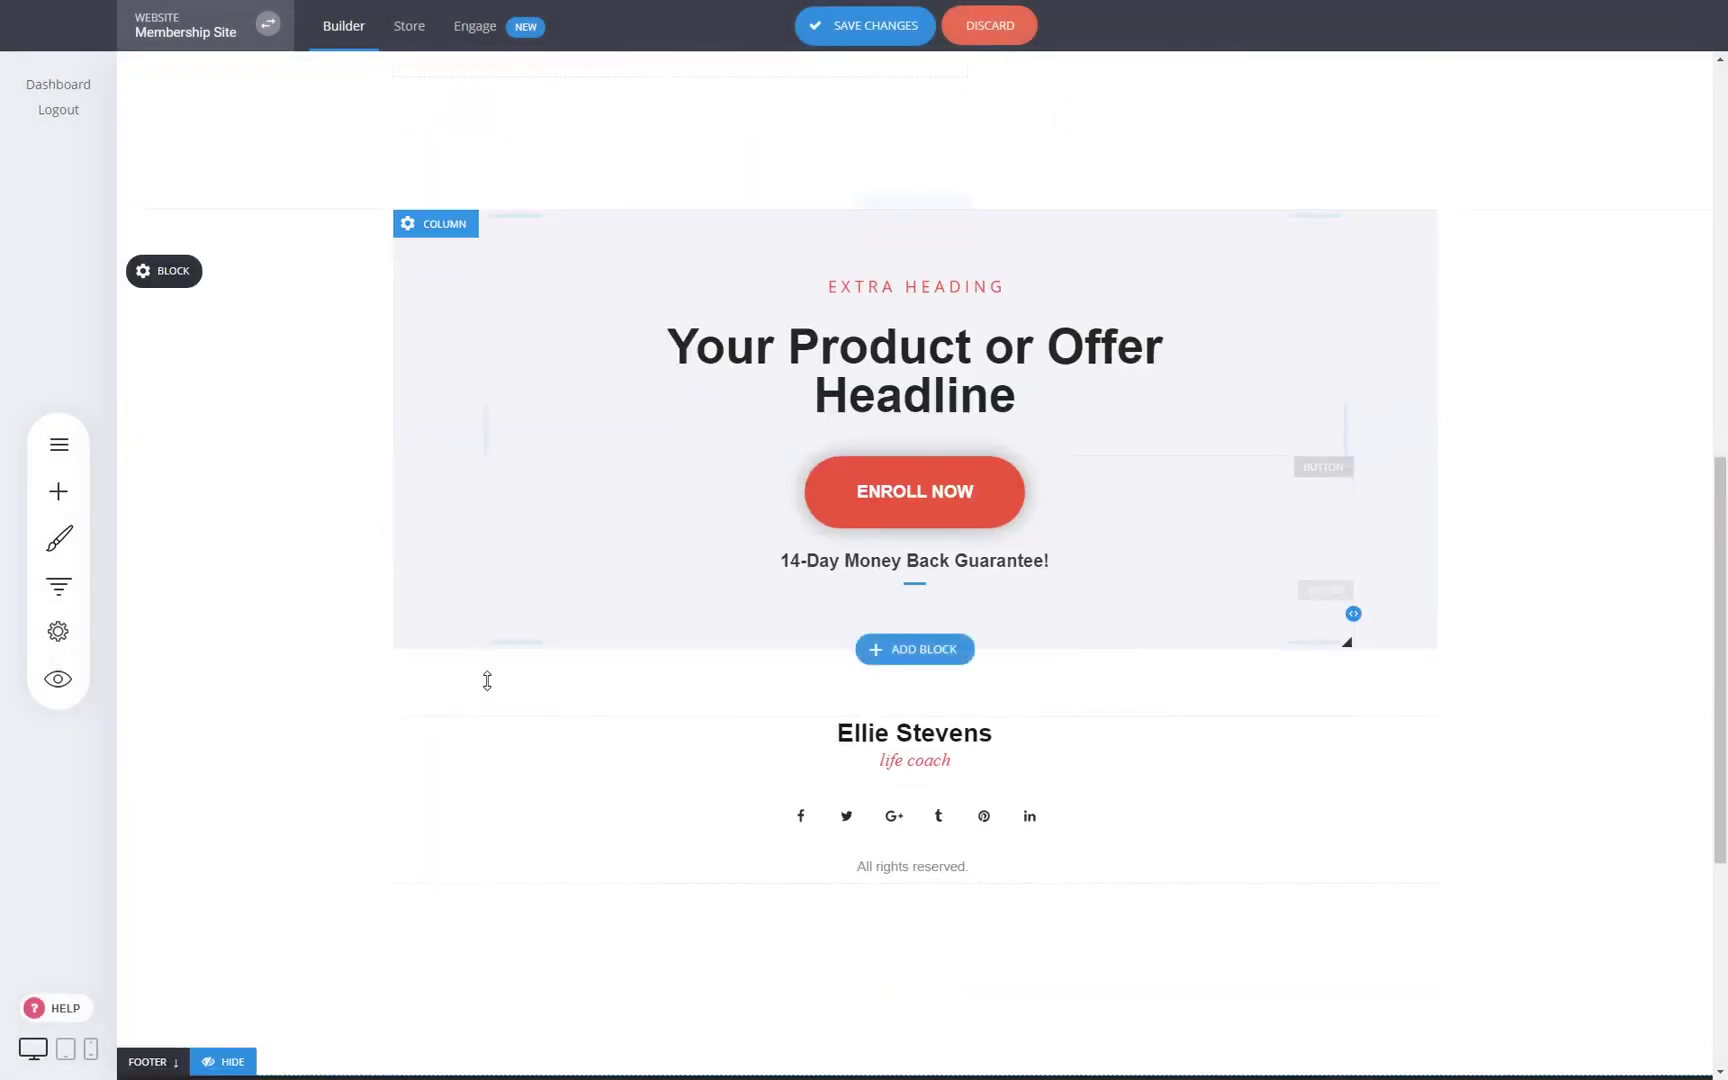
left_click(375, 708)
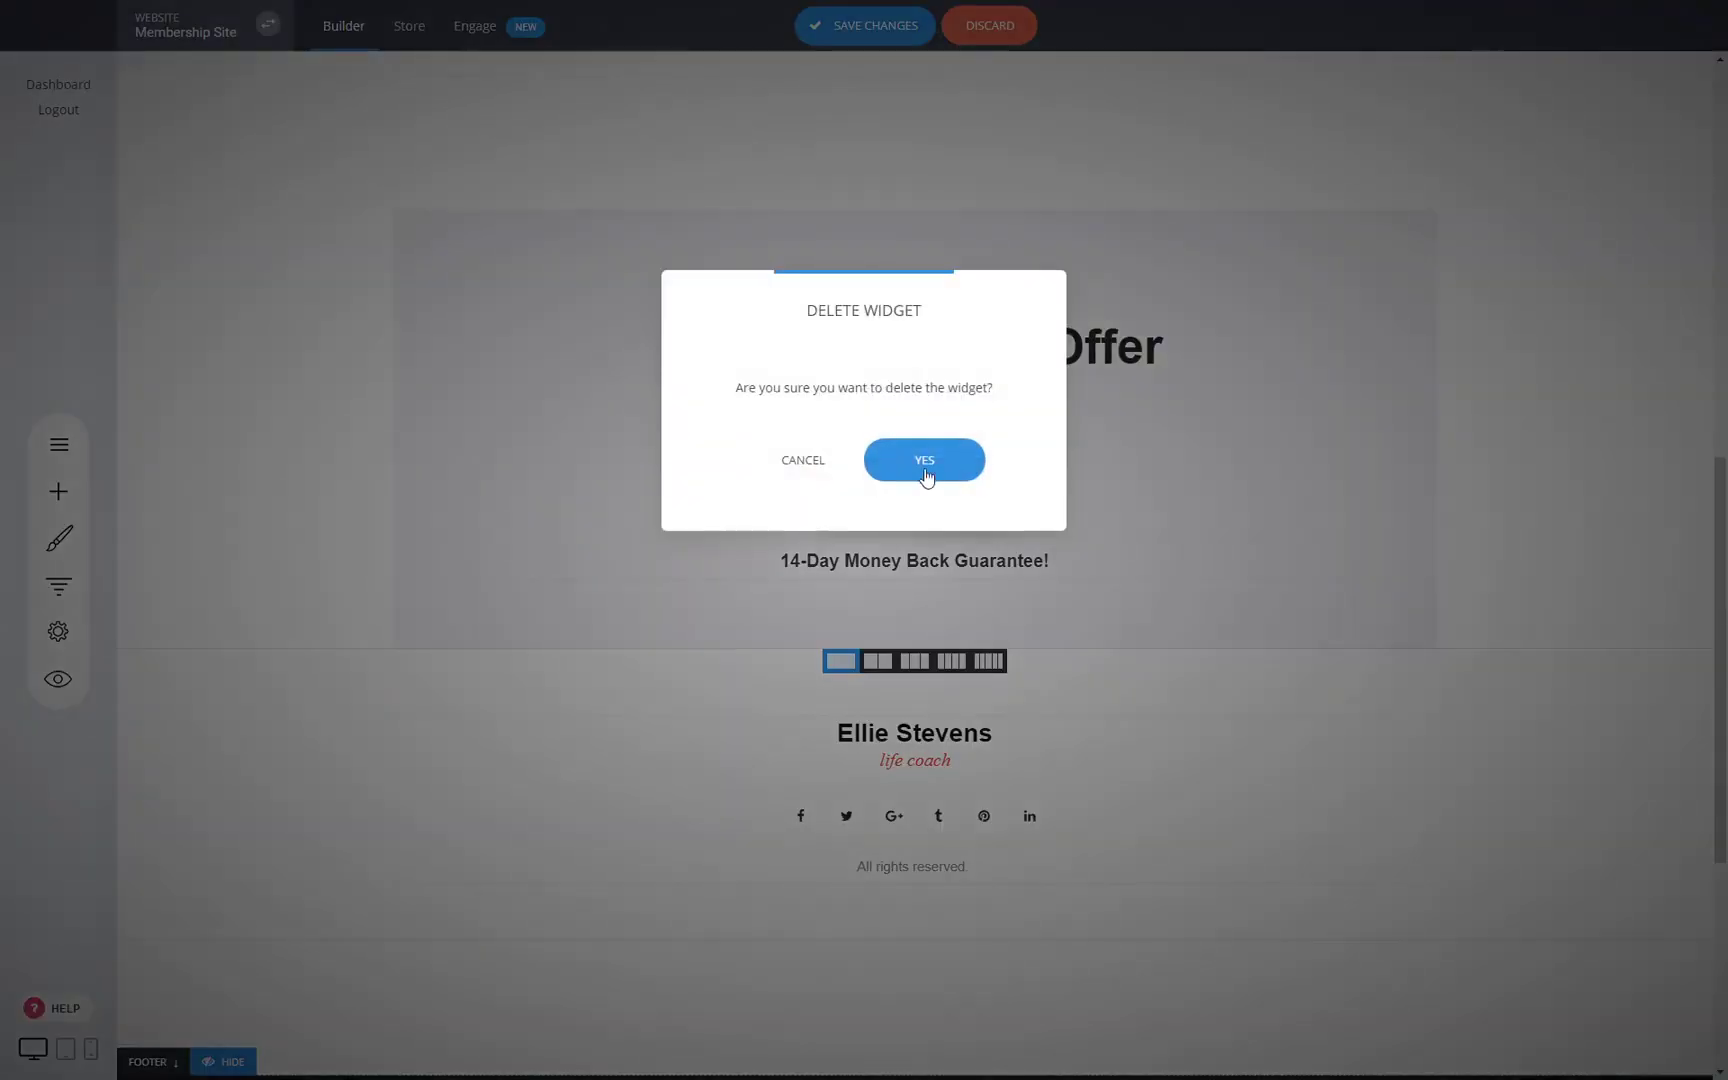
left_click(925, 462)
Review the settings of the price box's video and PURCHASE NOW button, and save the page changes
scroll(1060, 738, "up", 3)
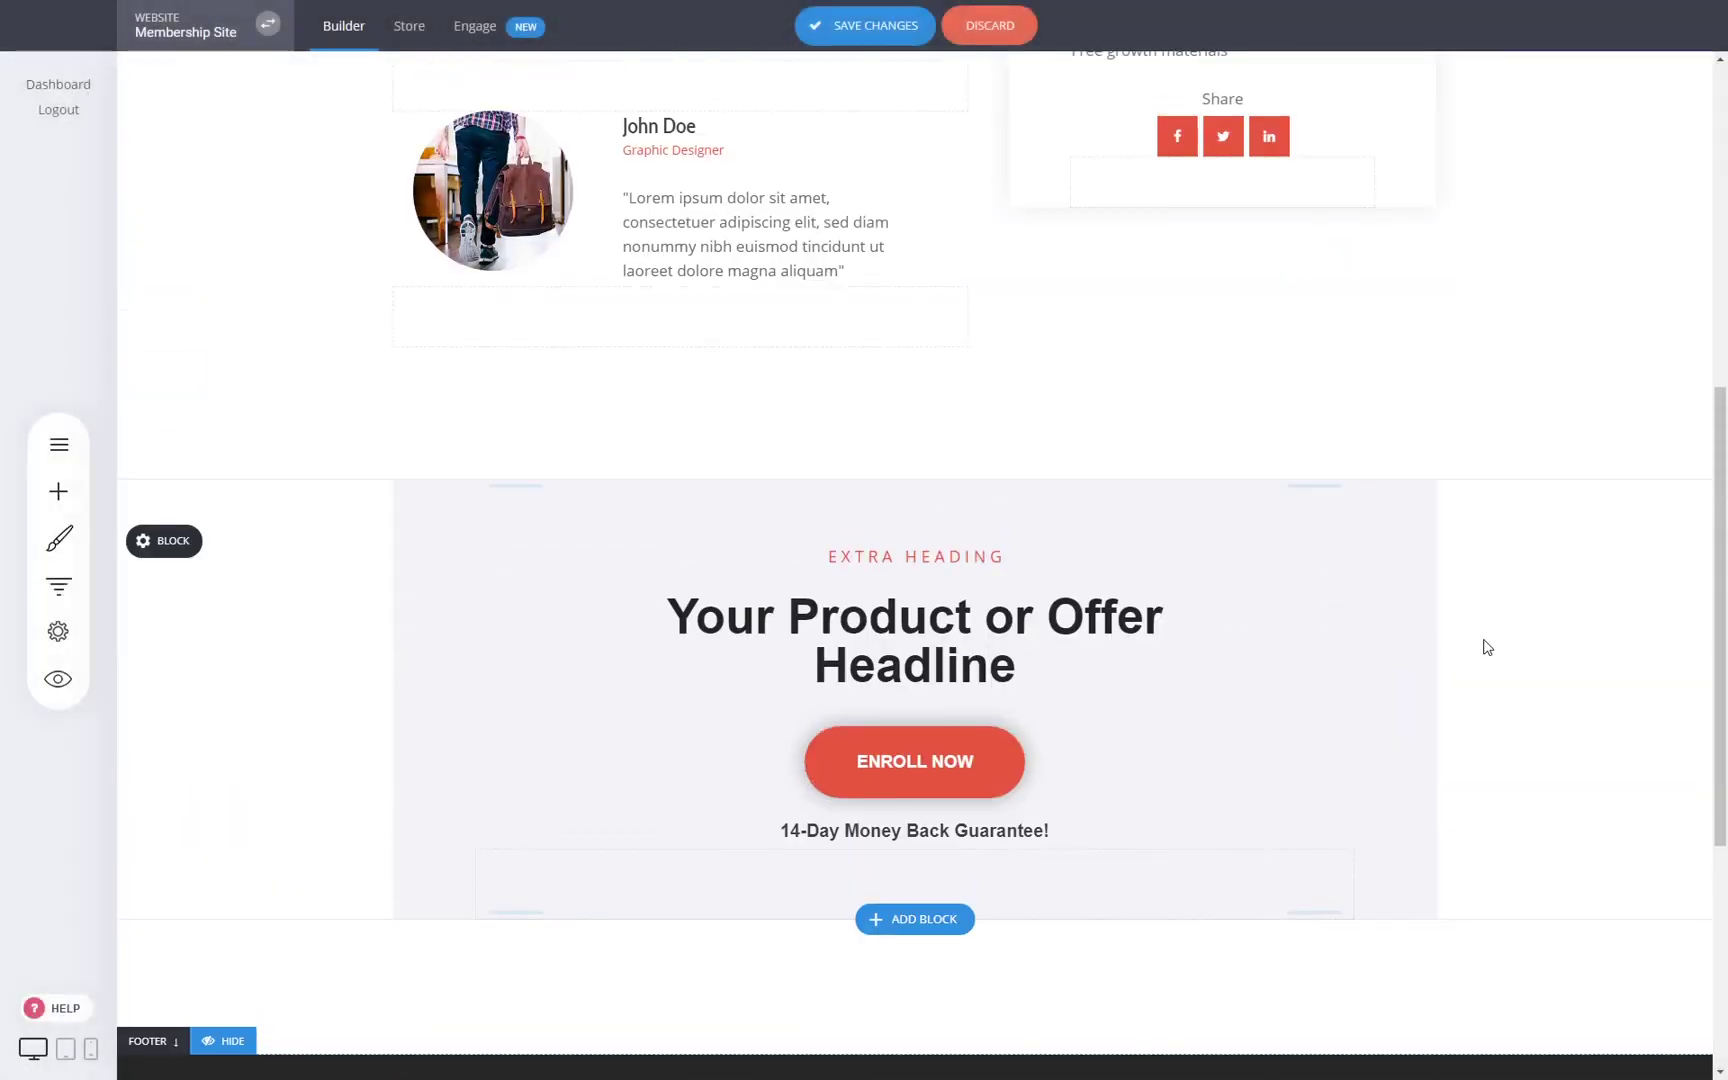
scroll(1285, 762, "up", 8)
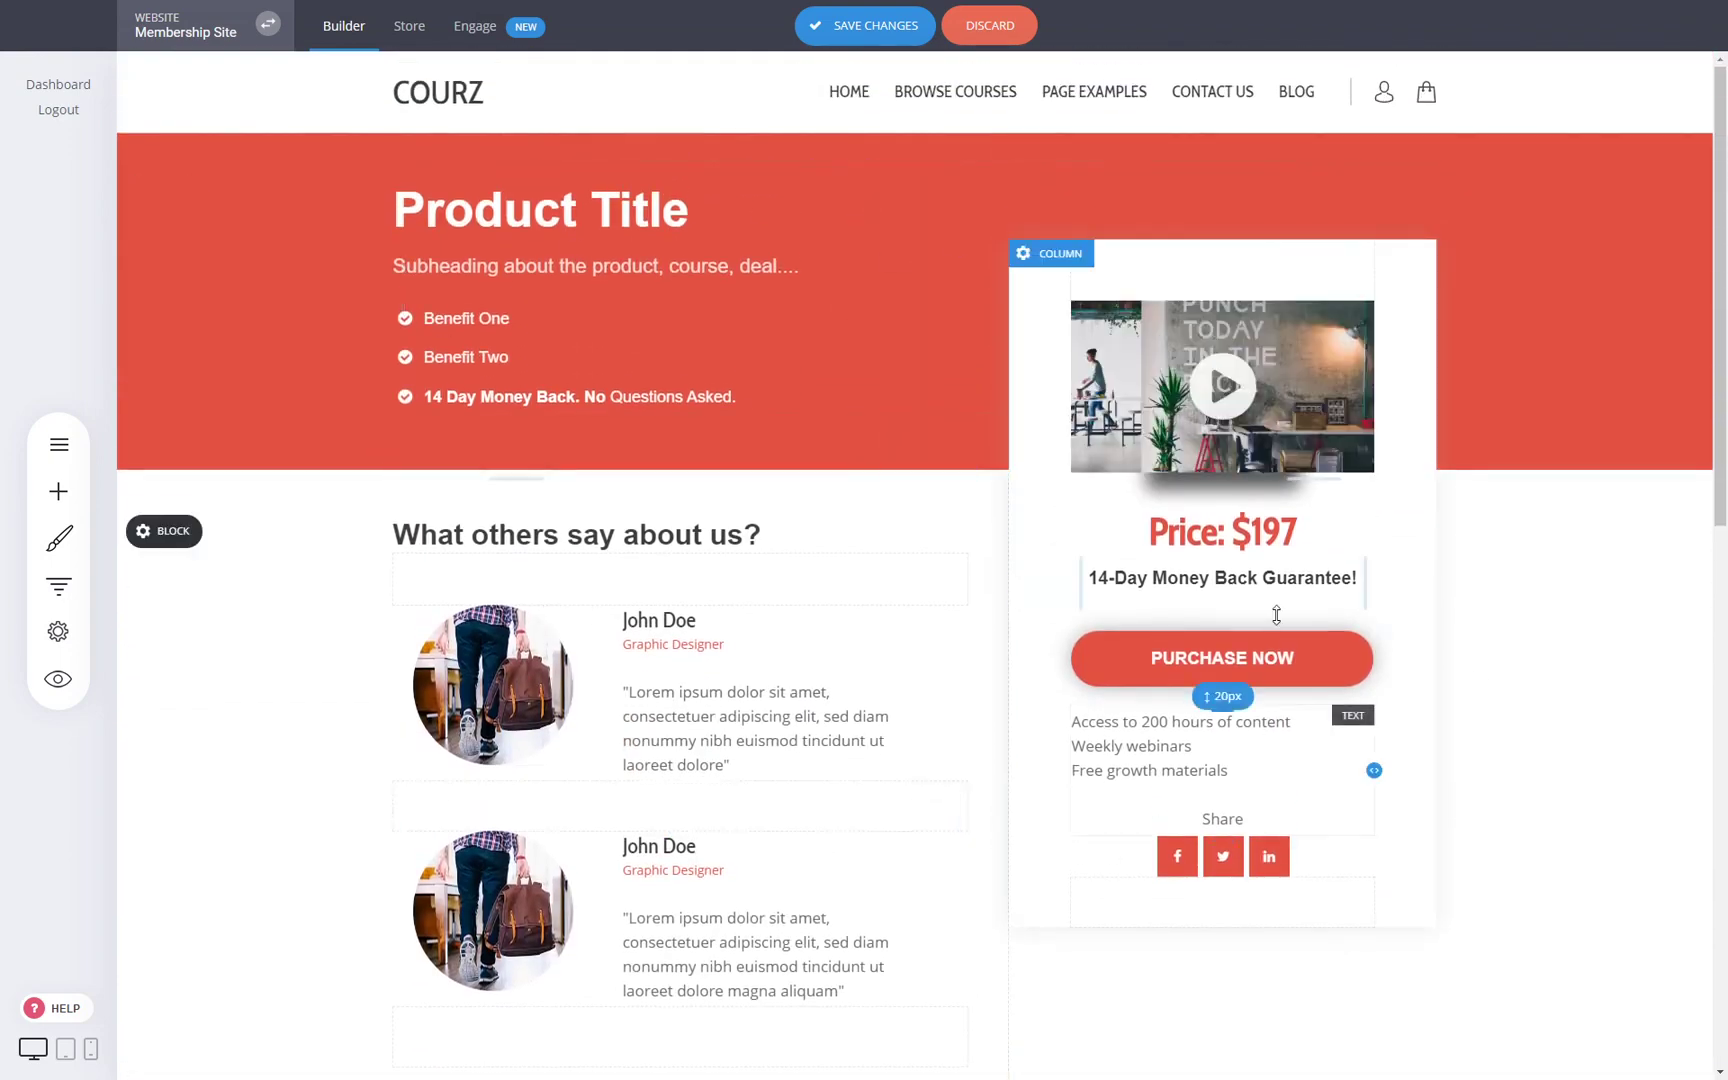
left_click(1283, 401)
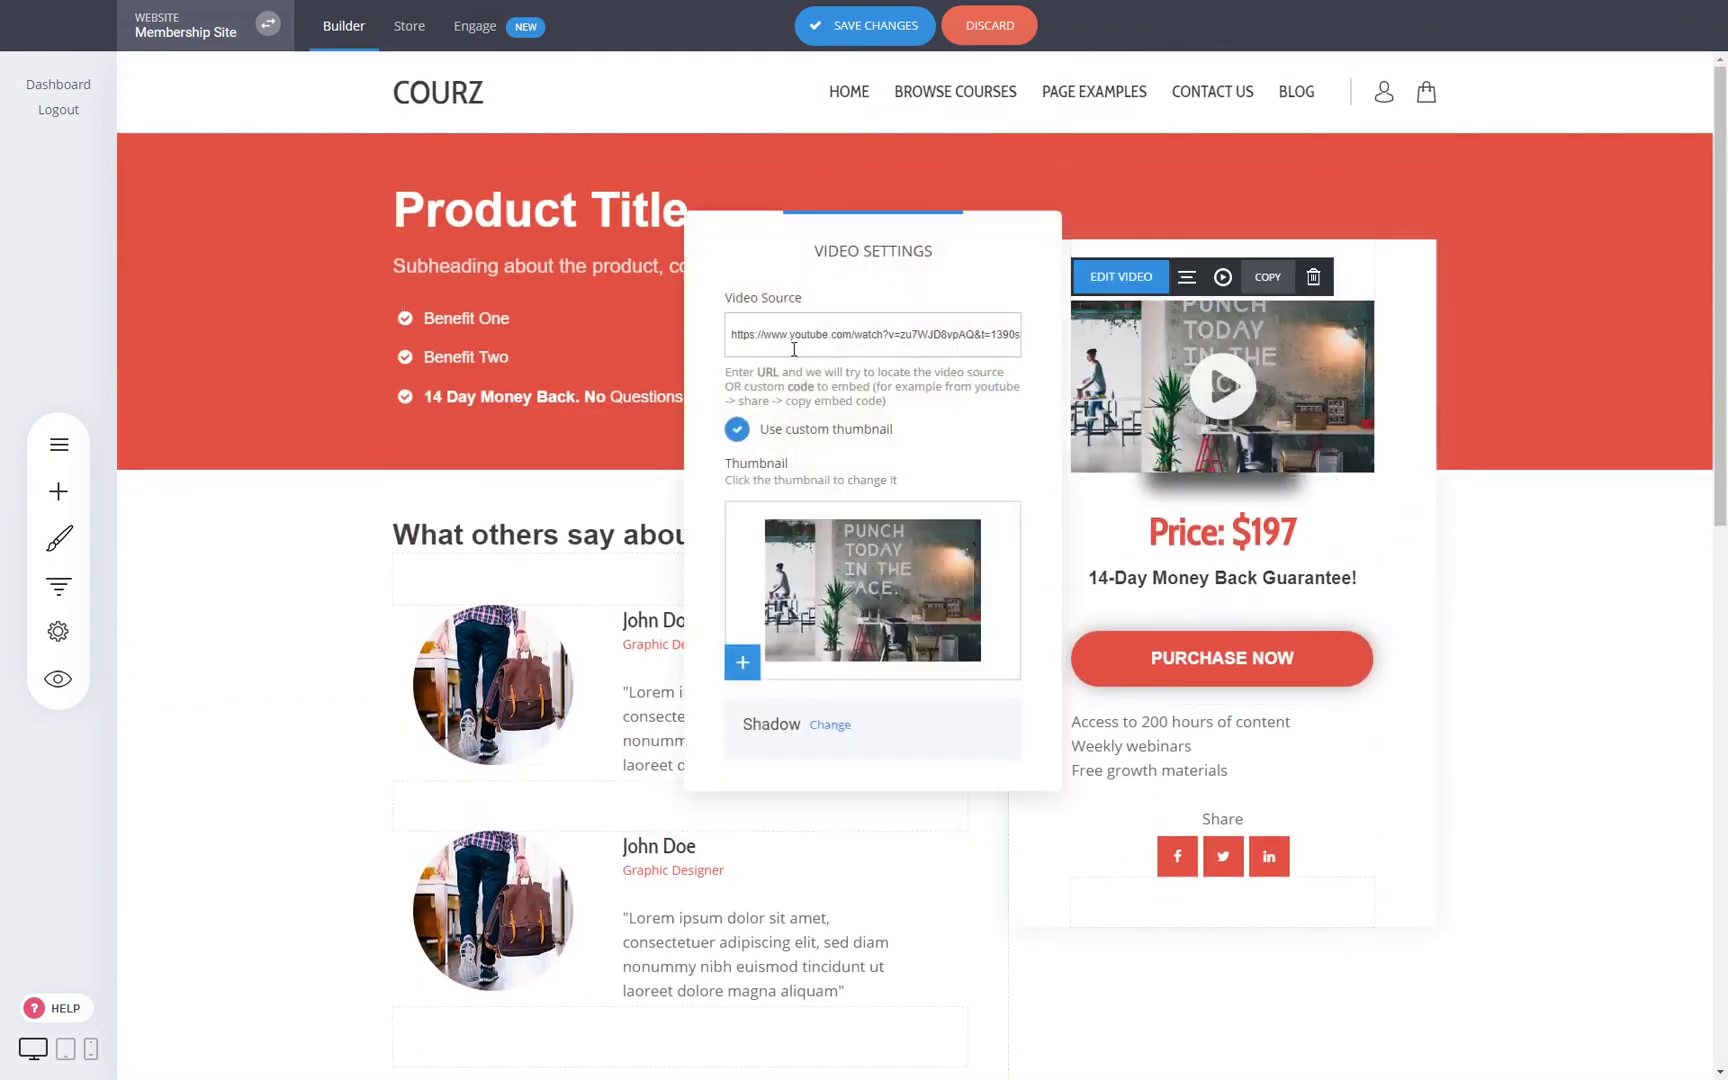
left_click(1487, 536)
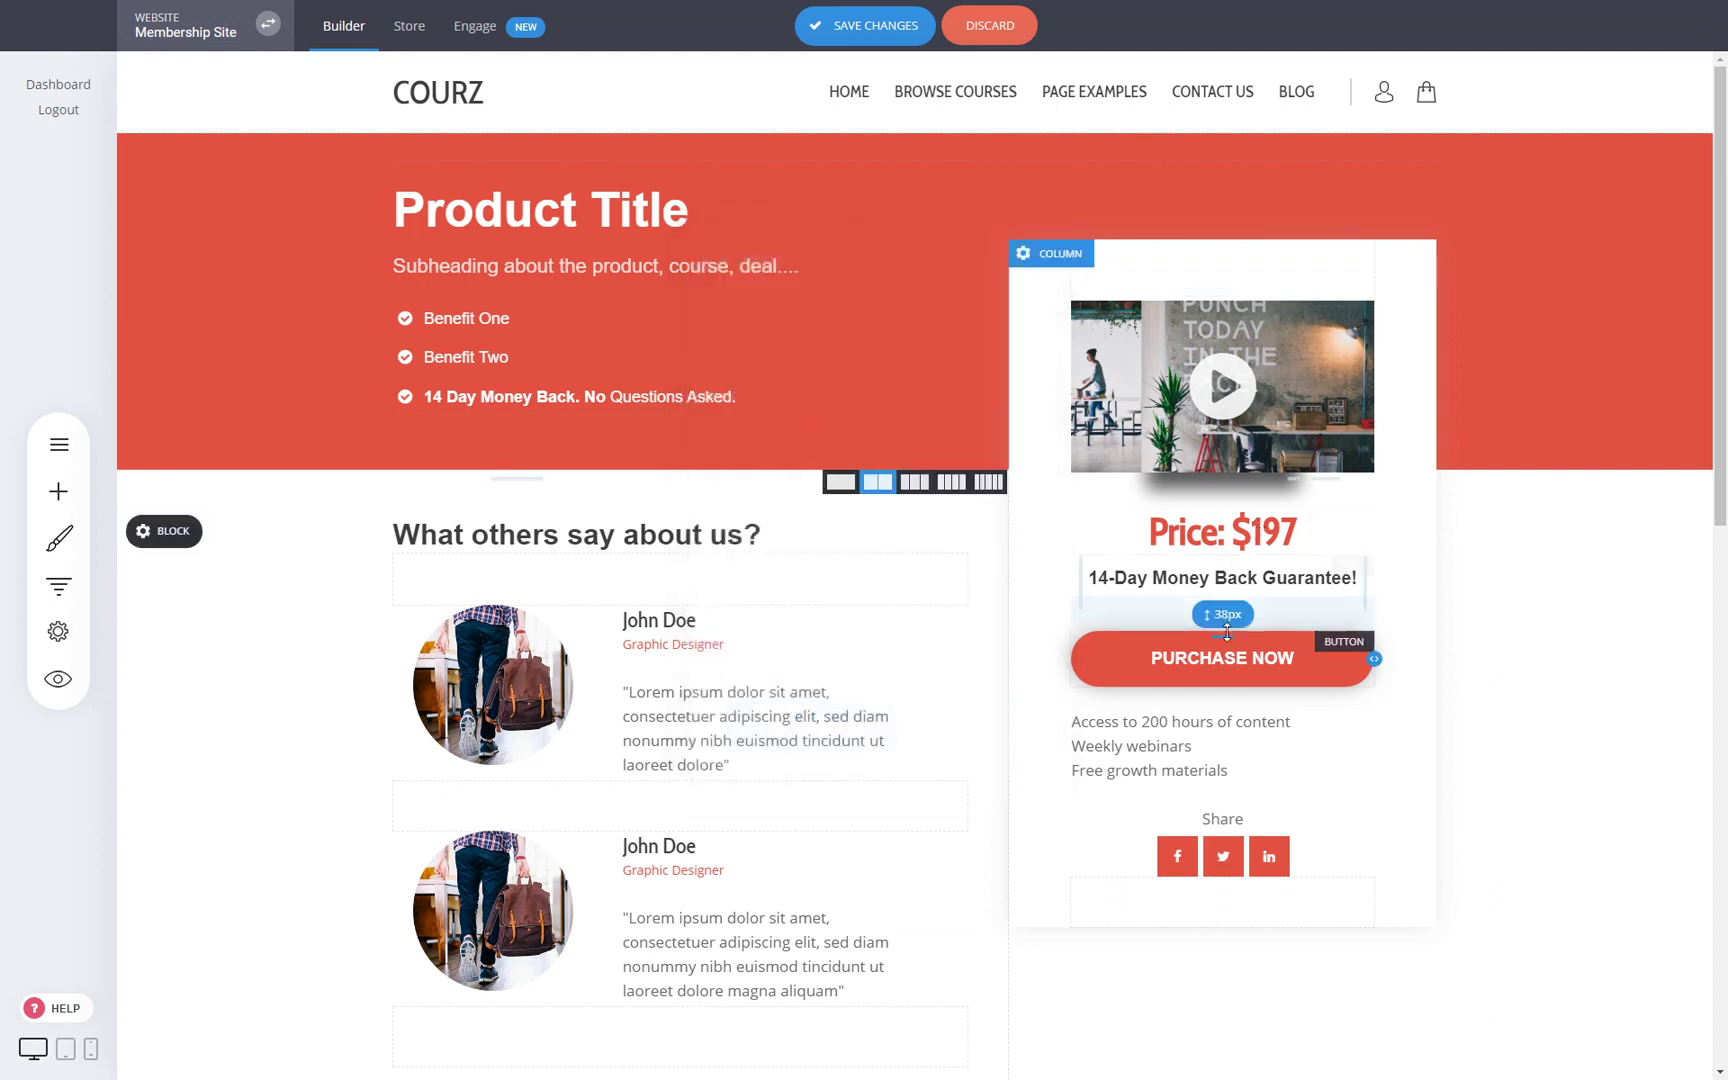
left_click(1204, 664)
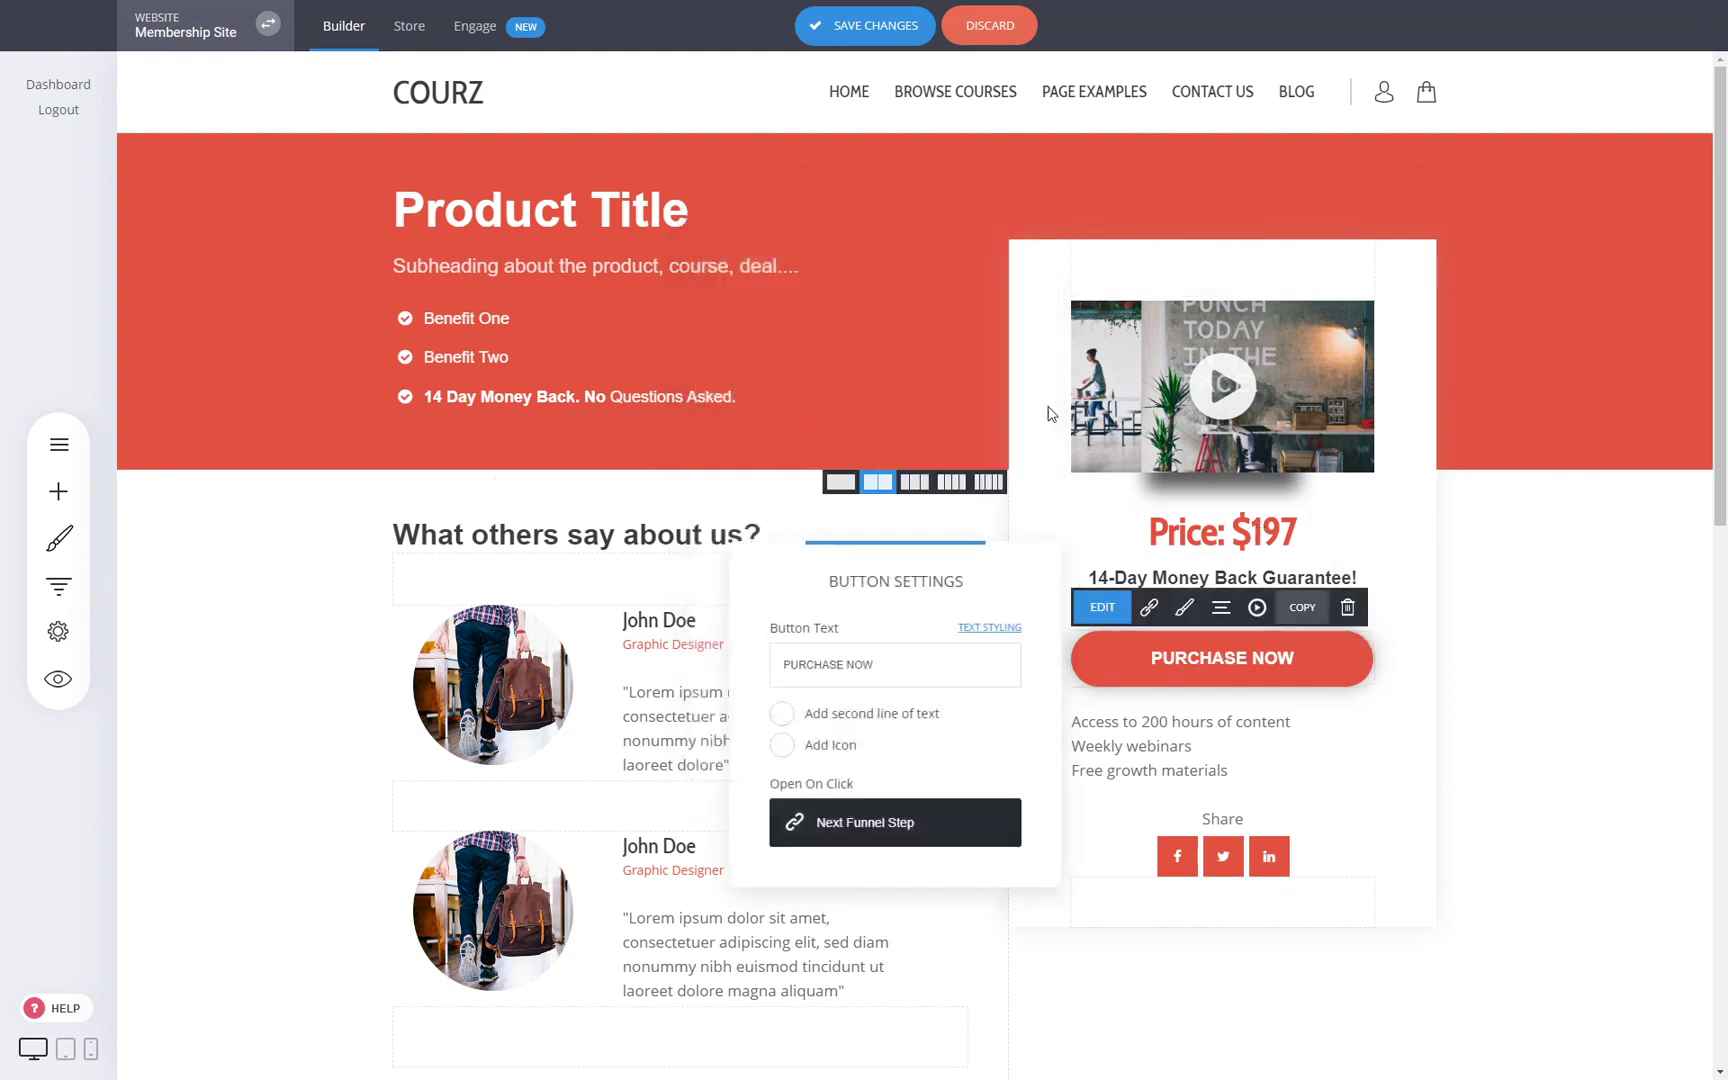
left_click(1544, 572)
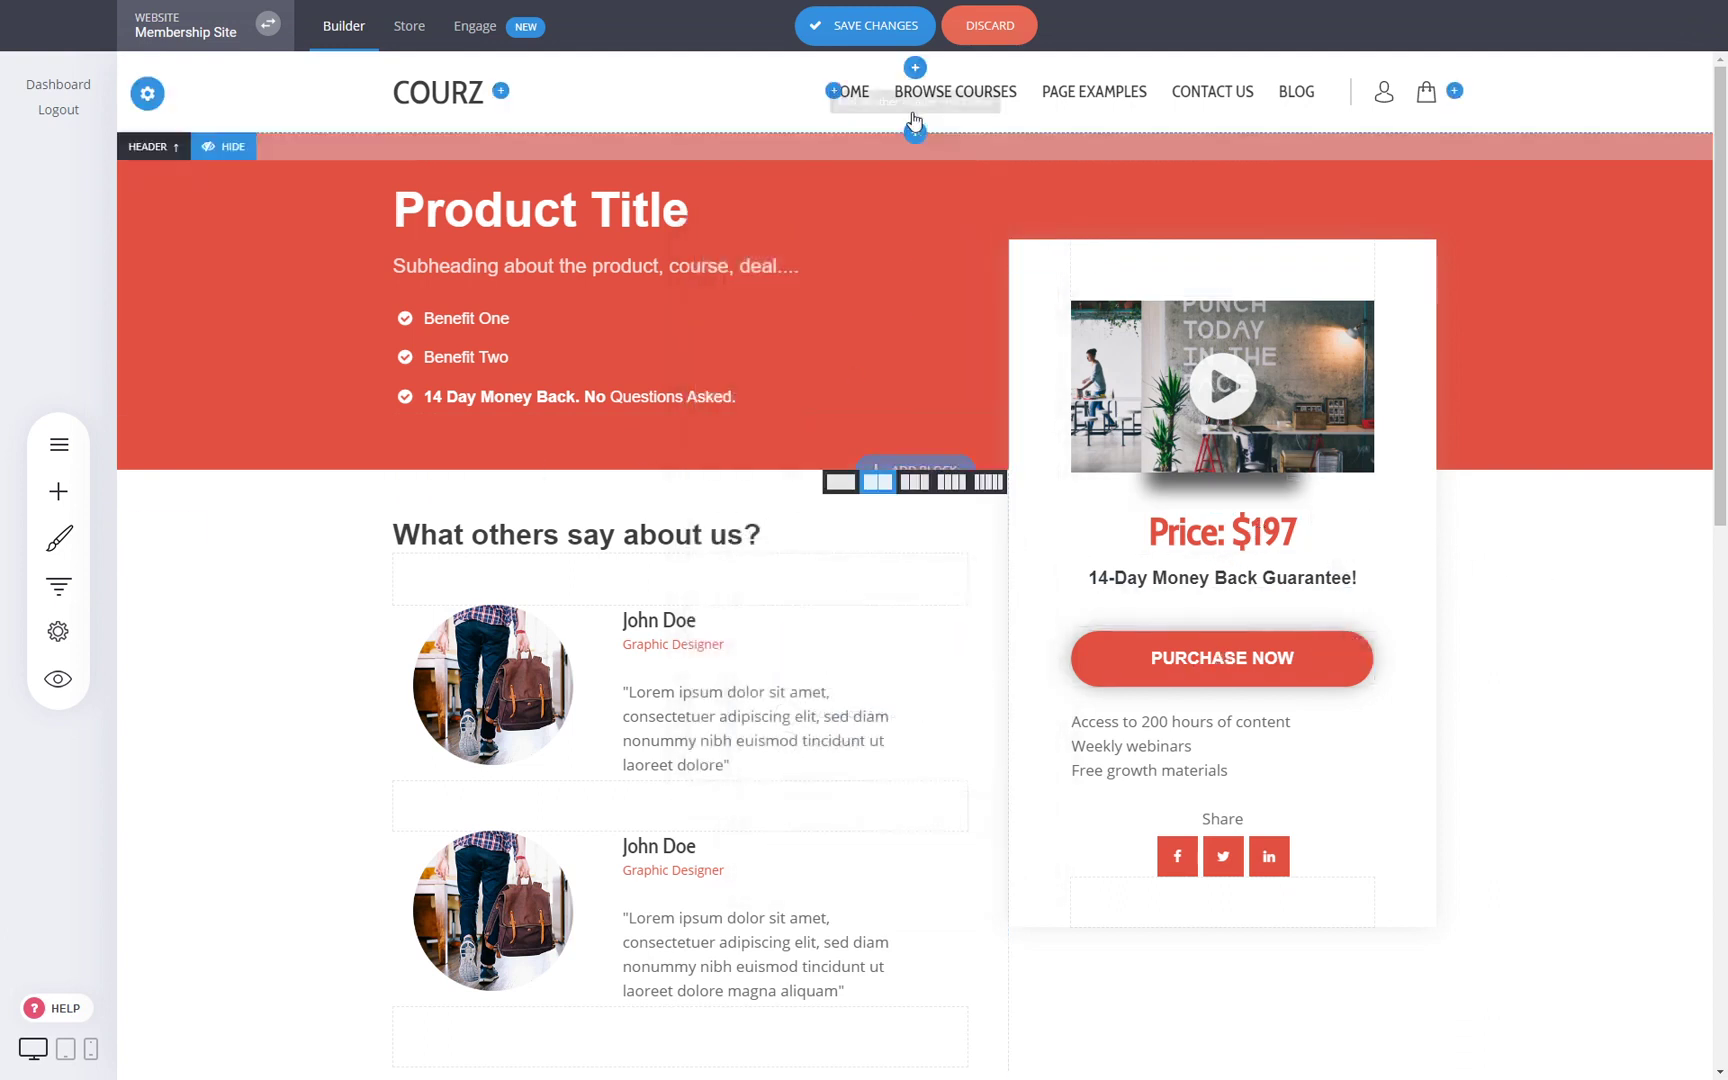
left_click(885, 25)
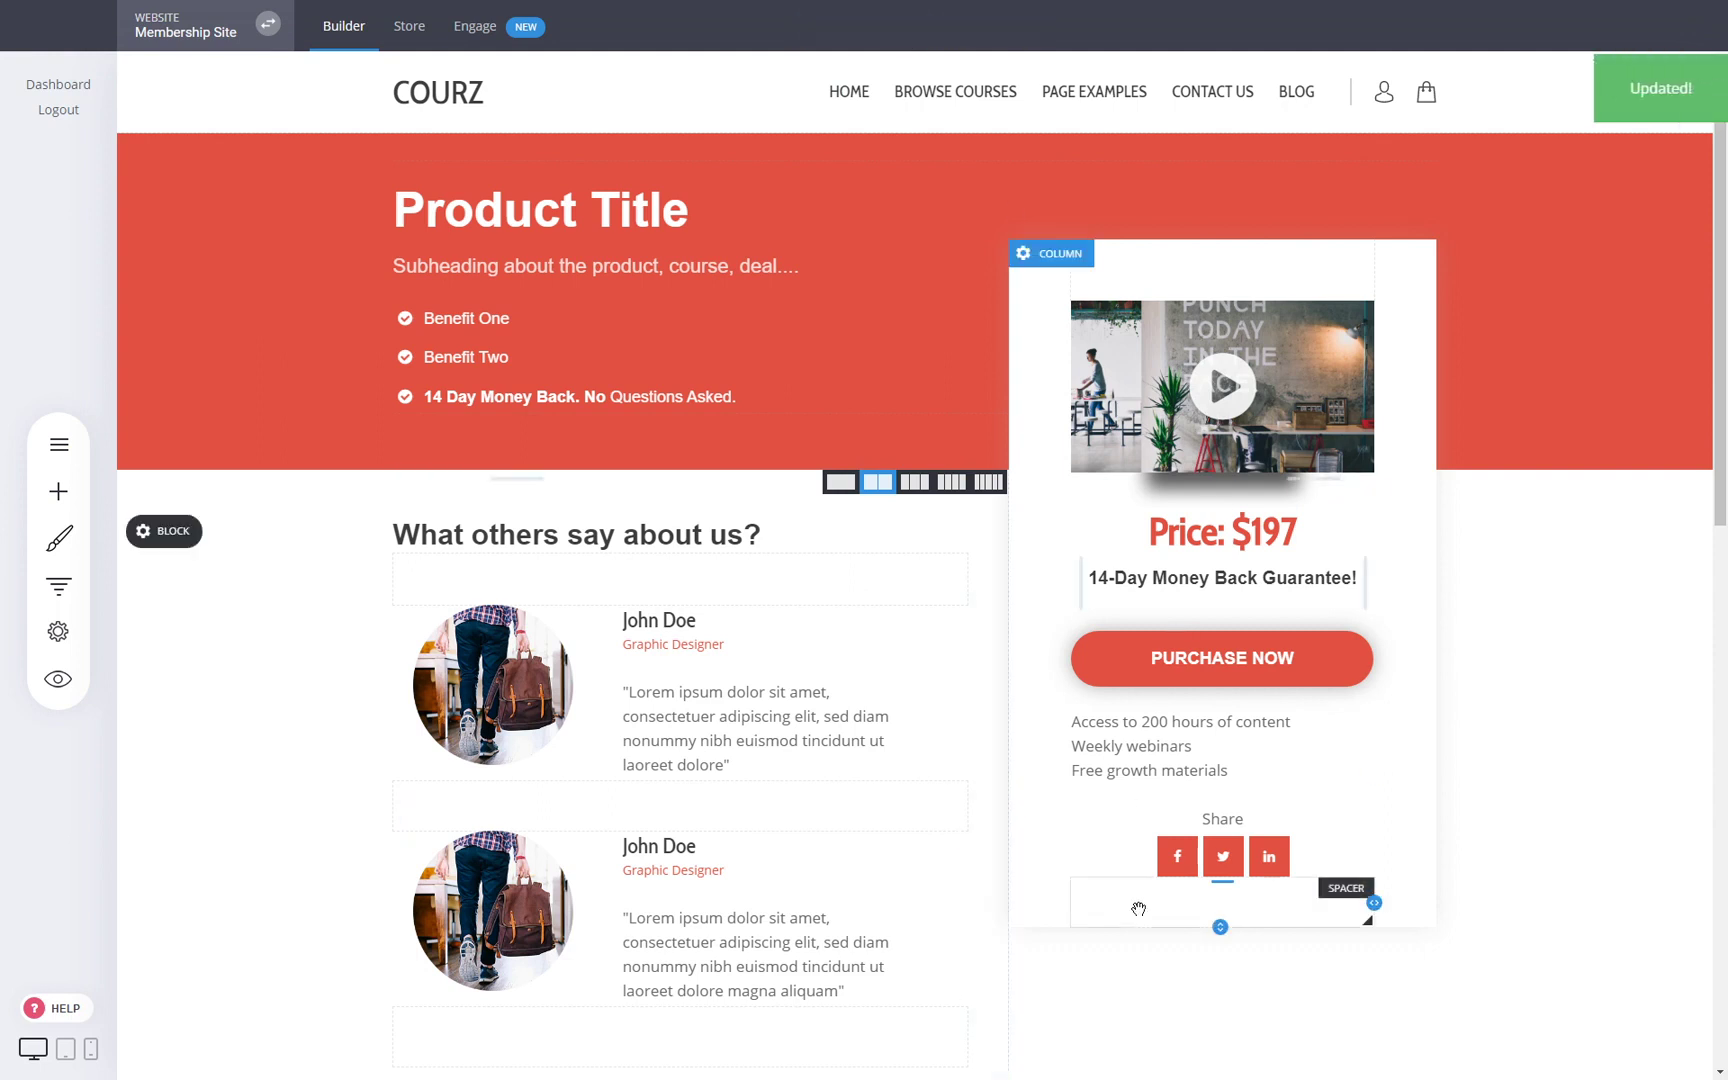
Link the PURCHASE NOW button to the Web Design store product with the action "Buy Now (add to cart and go to checkout)" and save
left_click(1232, 662)
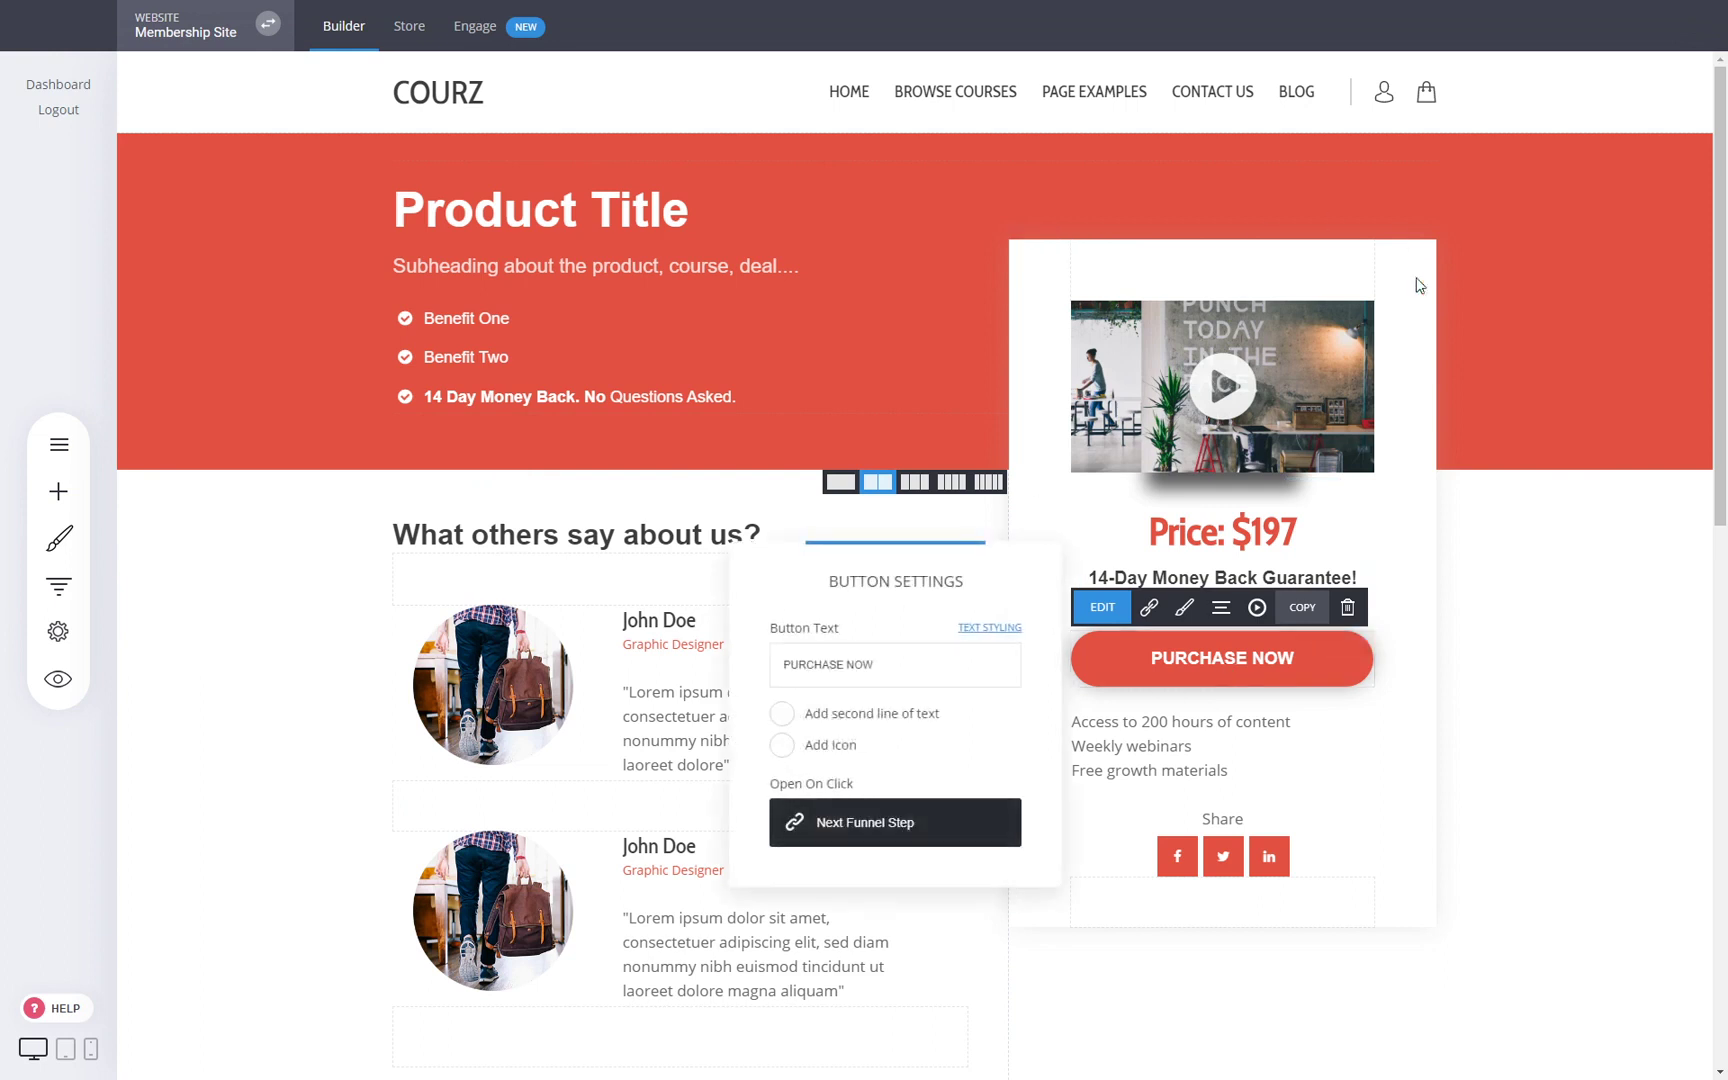
left_click(857, 826)
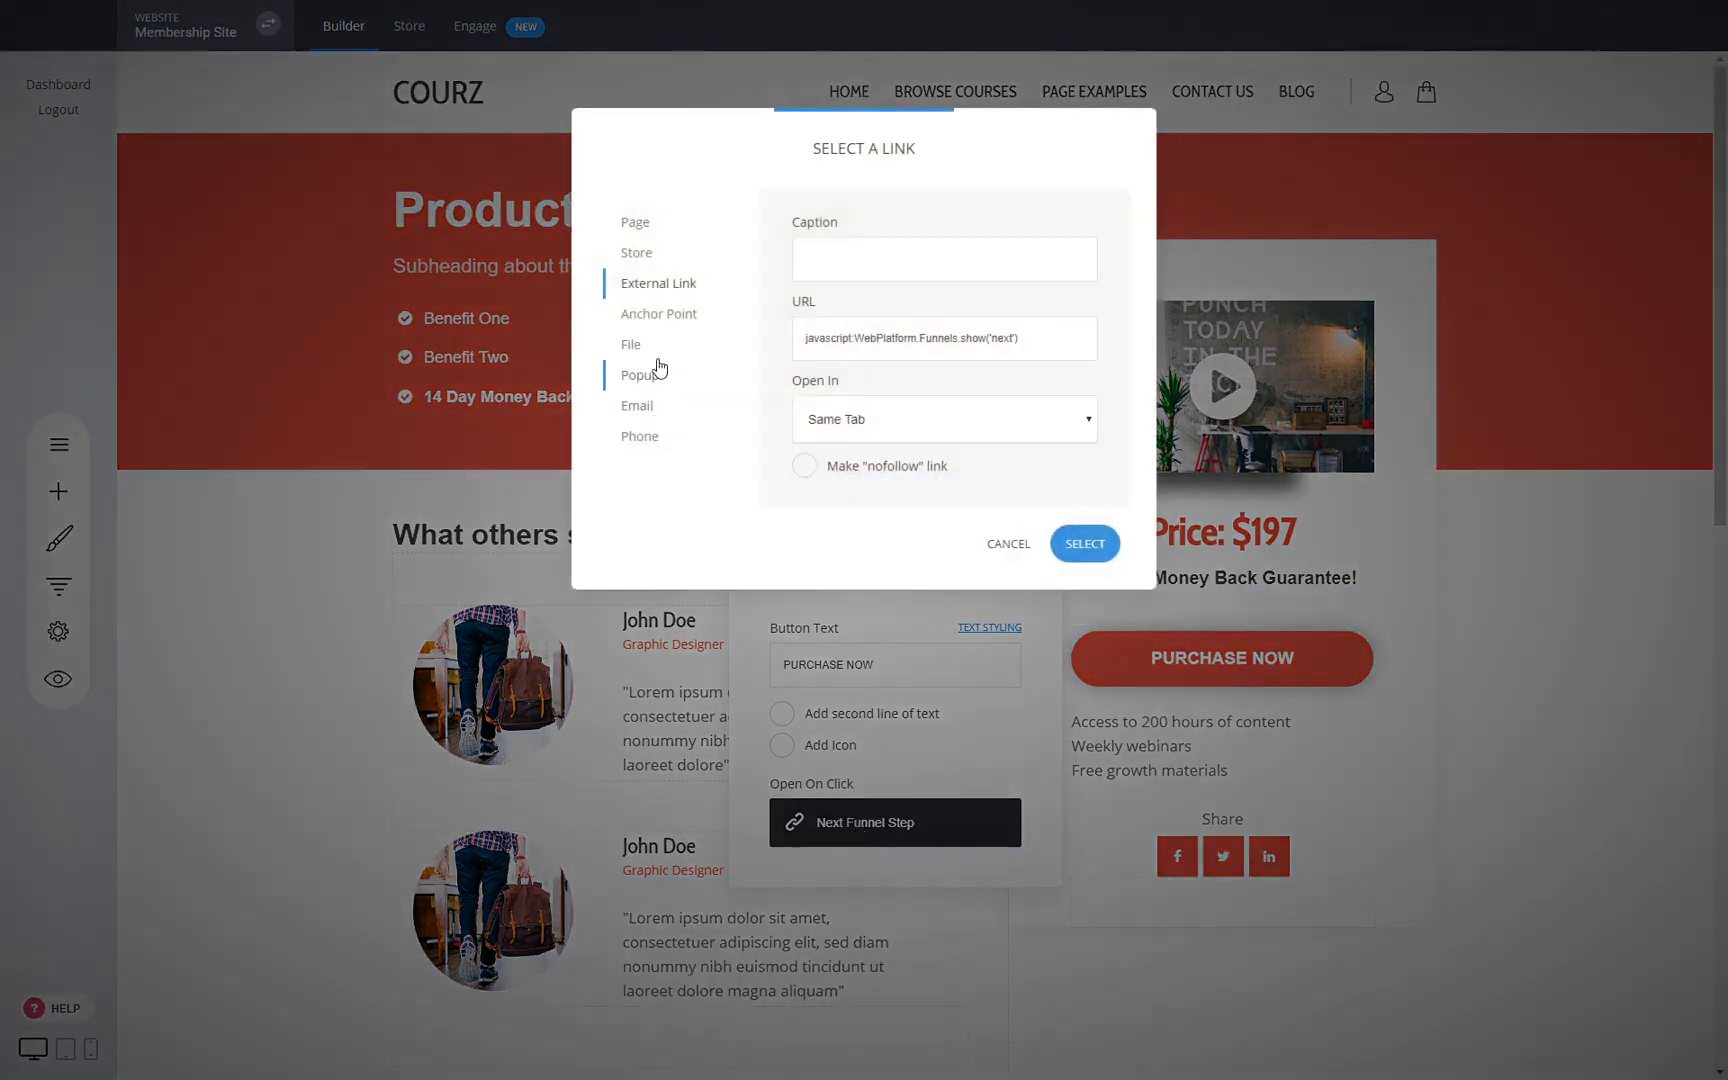
left_click(648, 259)
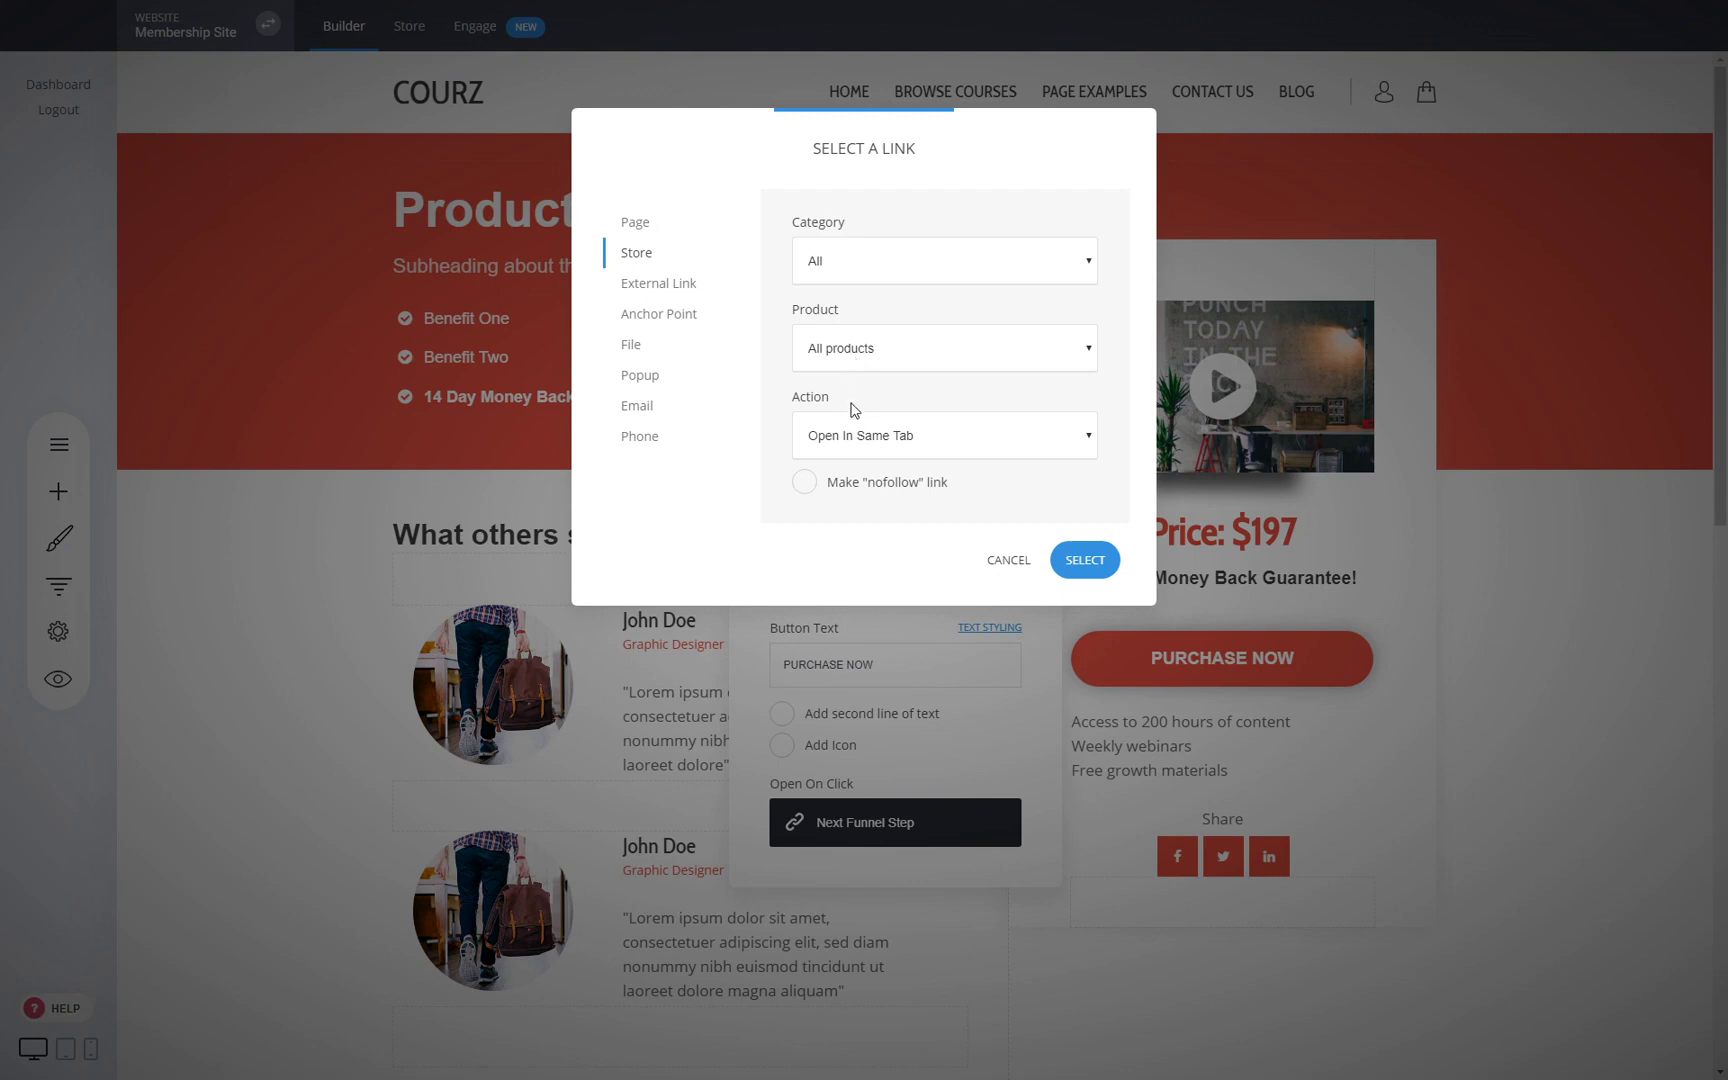
left_click(851, 401)
left_click(857, 518)
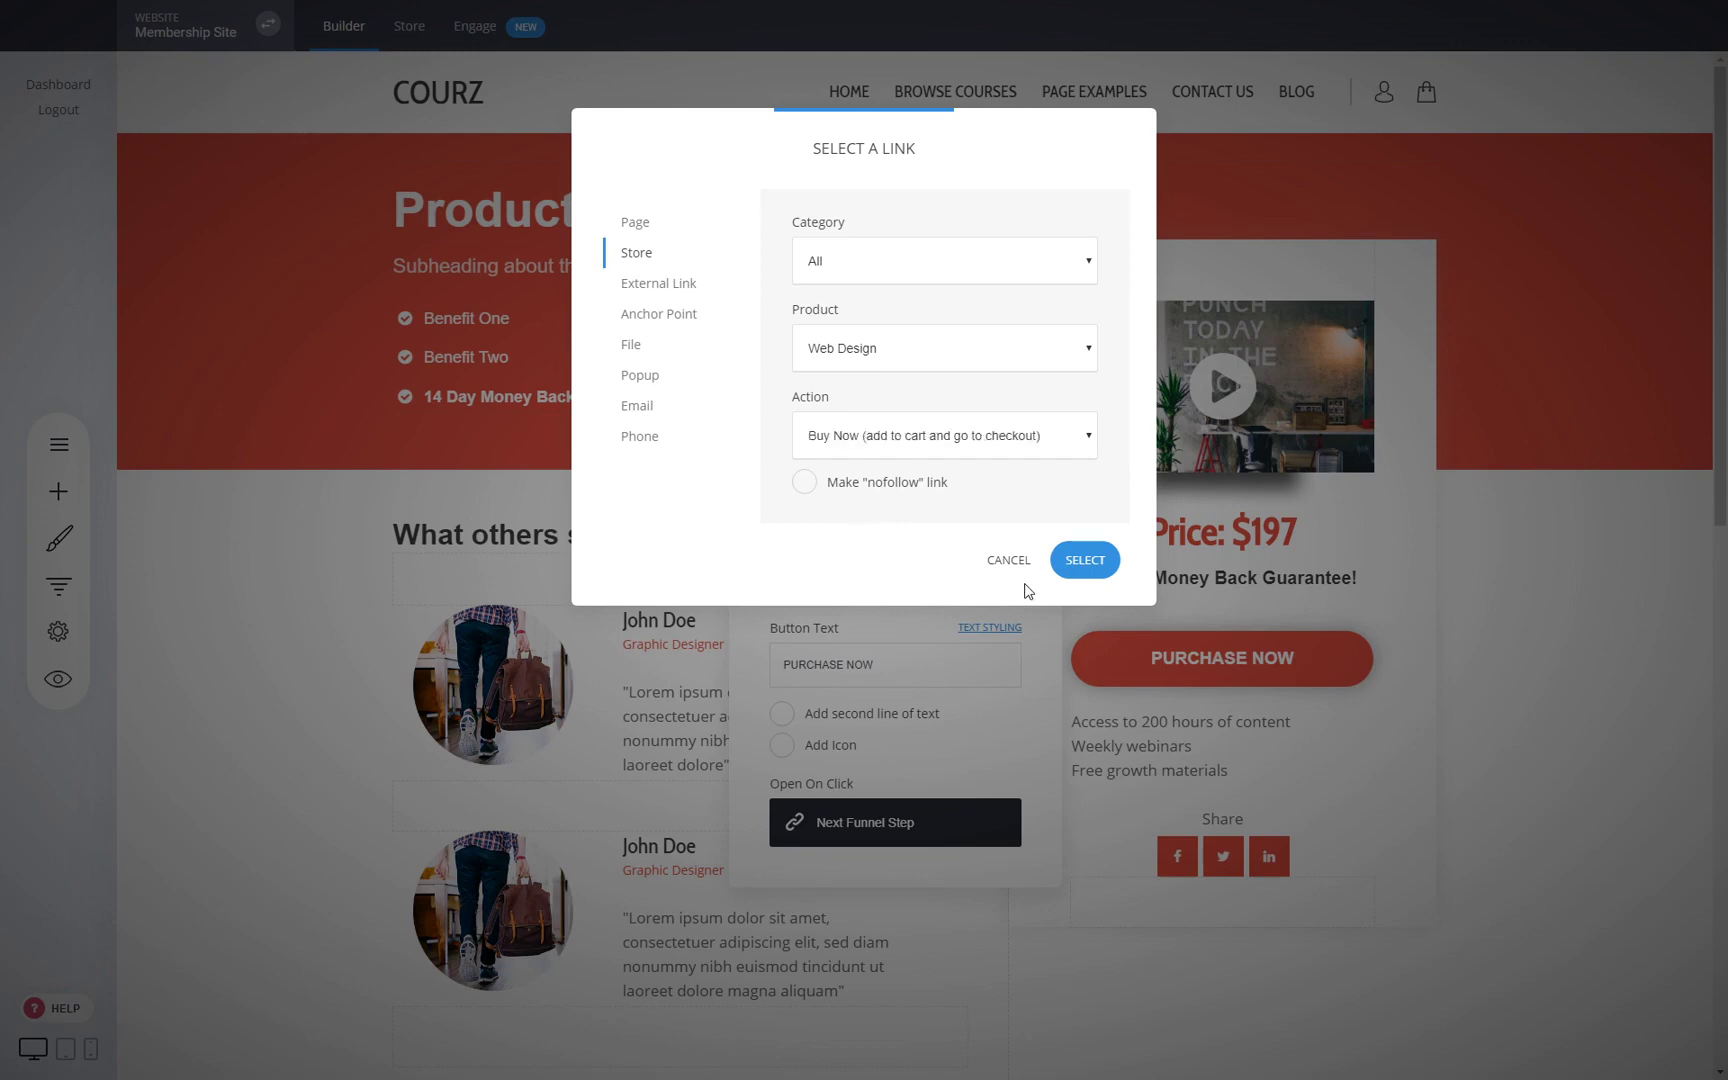
left_click(1084, 563)
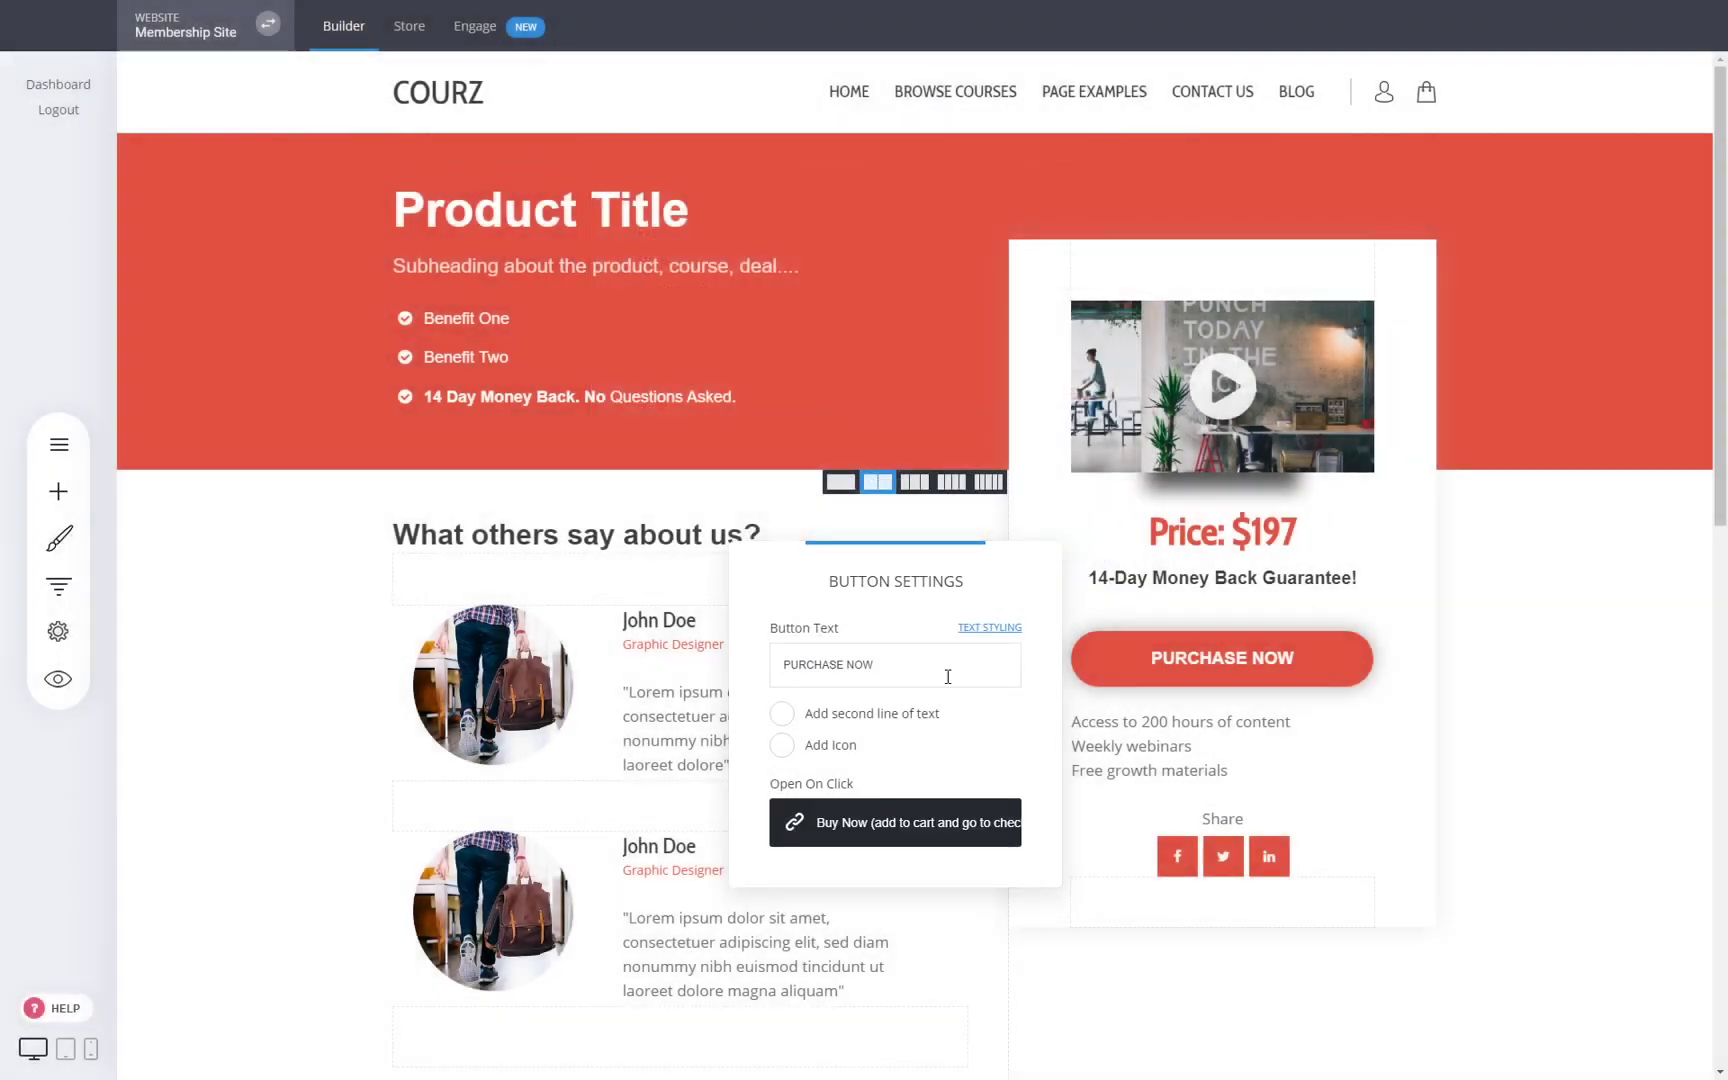
left_click(1578, 757)
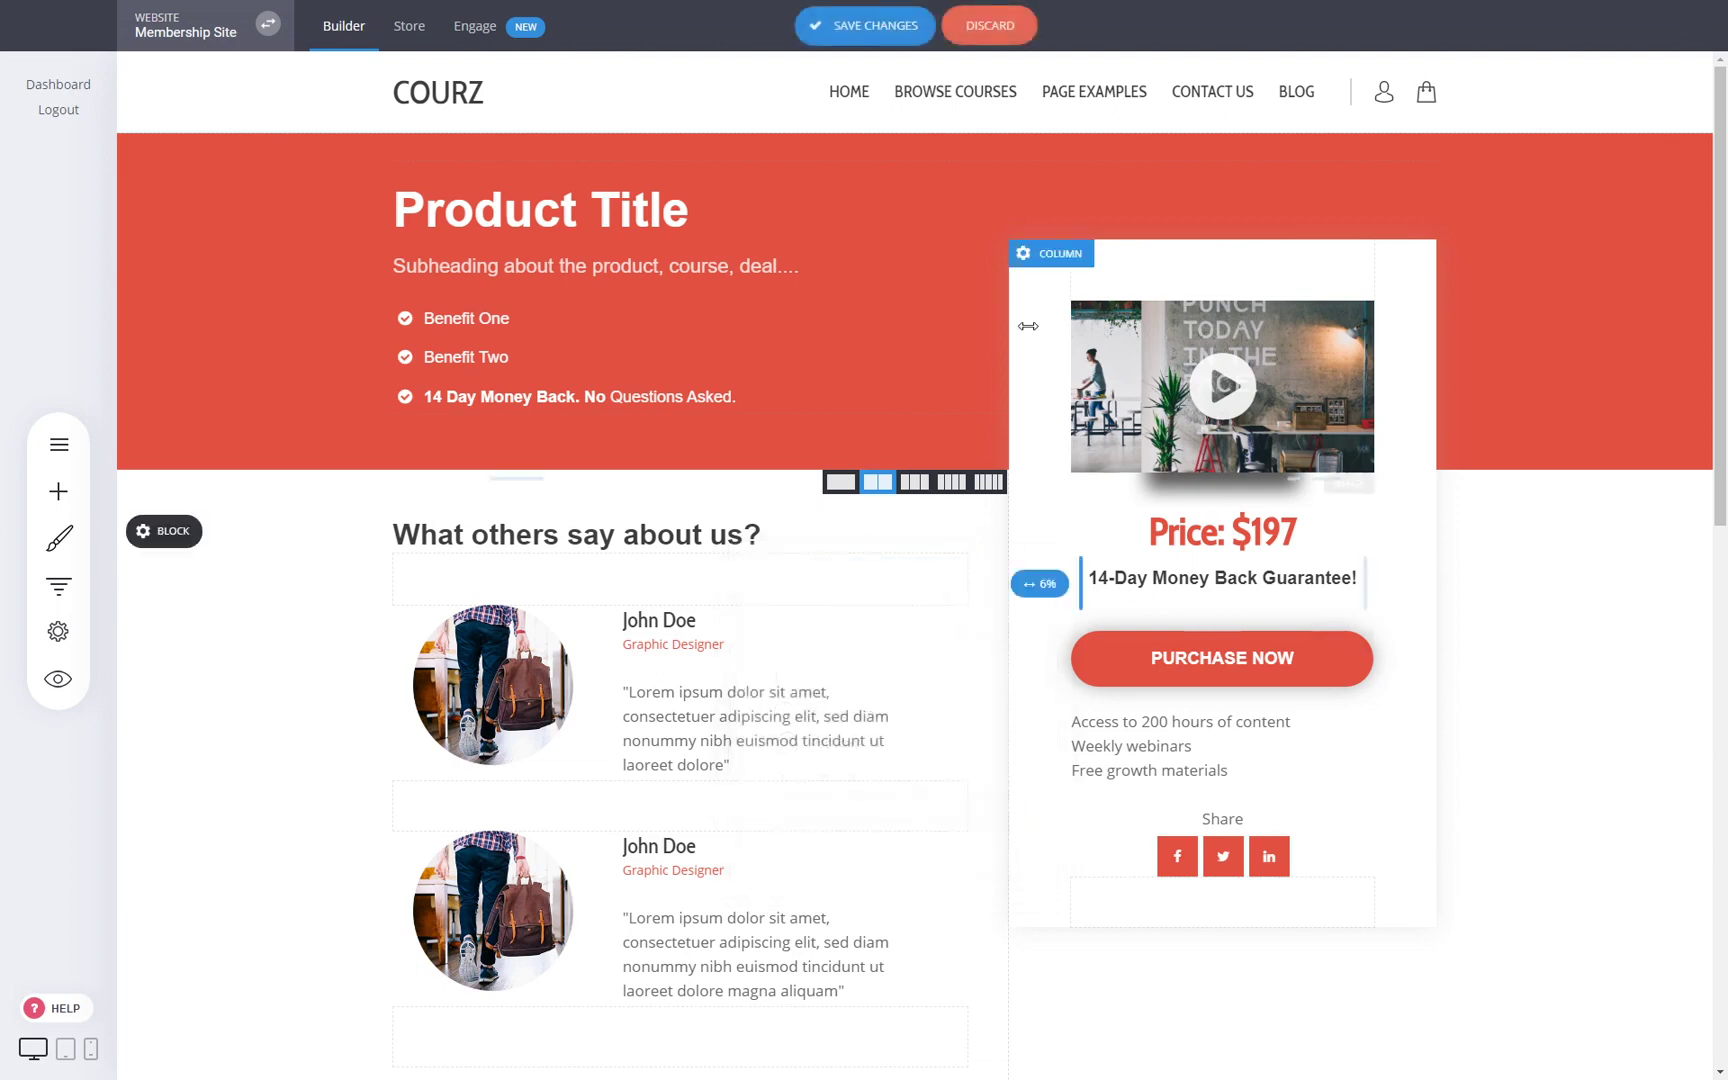
left_click(901, 30)
Preview the dedicated course page, test its PURCHASE NOW button through to checkout, and inspect the shopping cart from the home page
scroll(1153, 760, "down", 3)
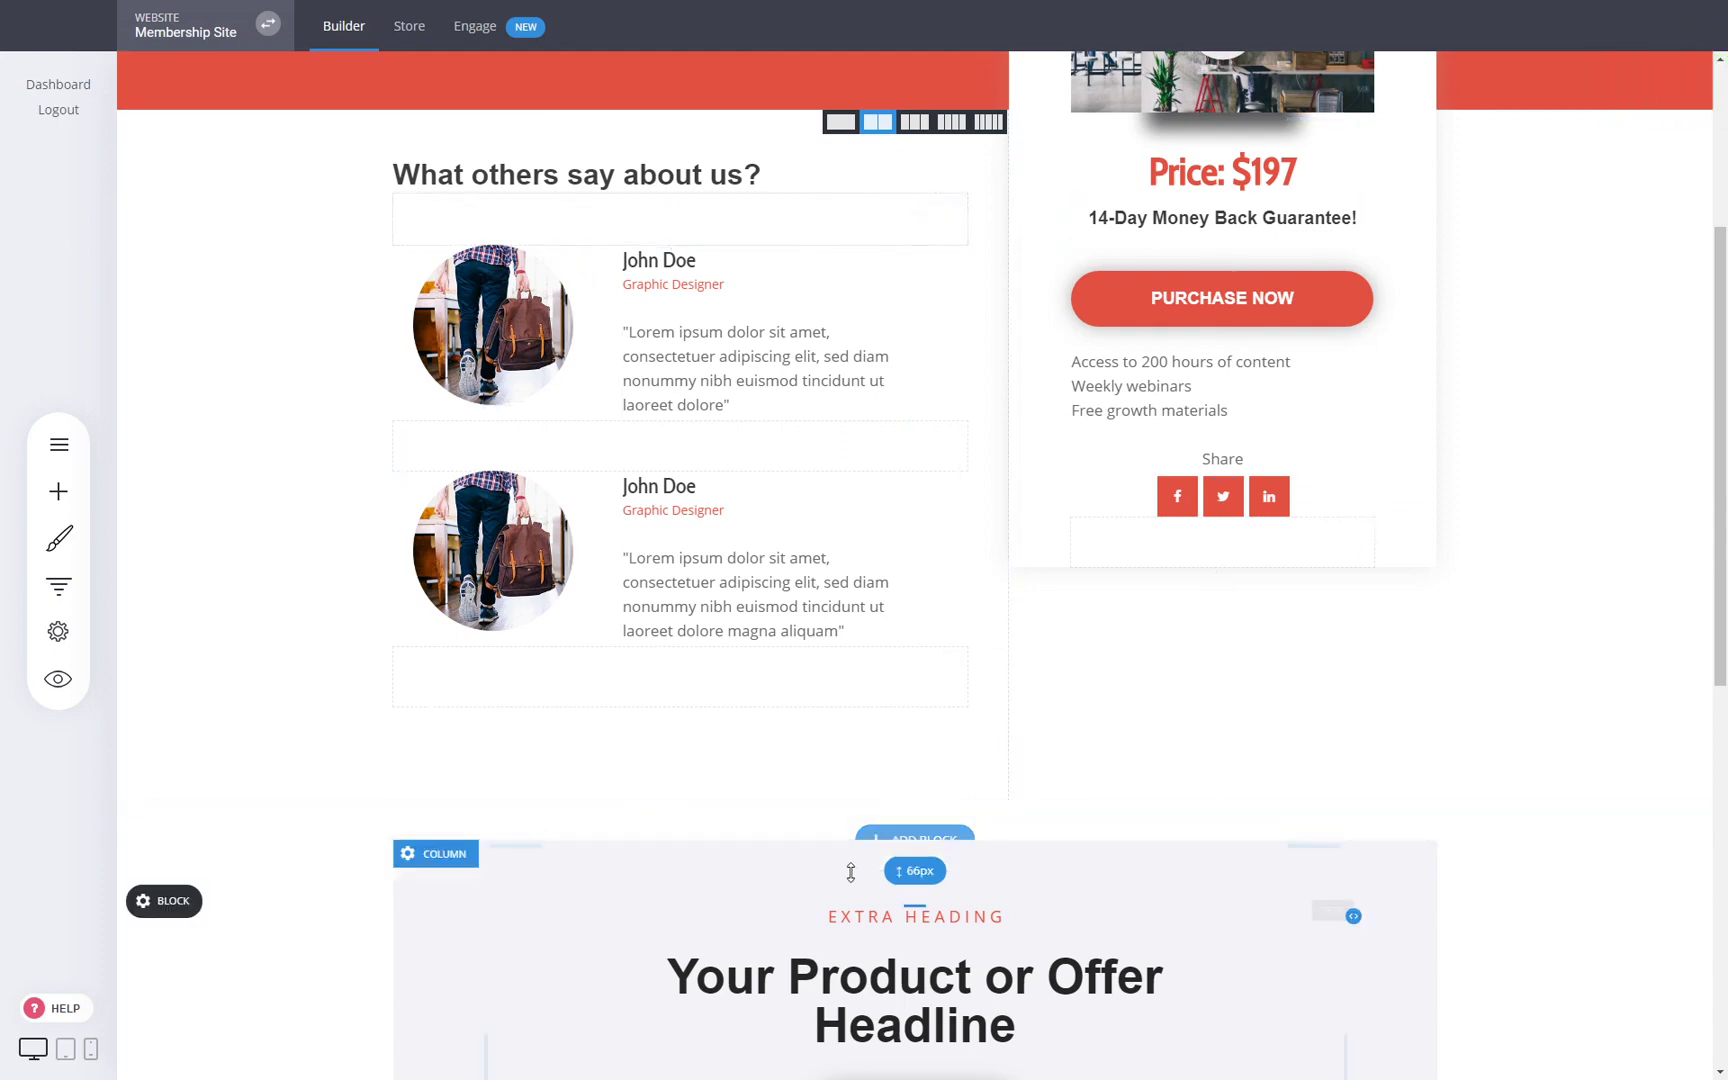
scroll(1512, 458, "up", 3)
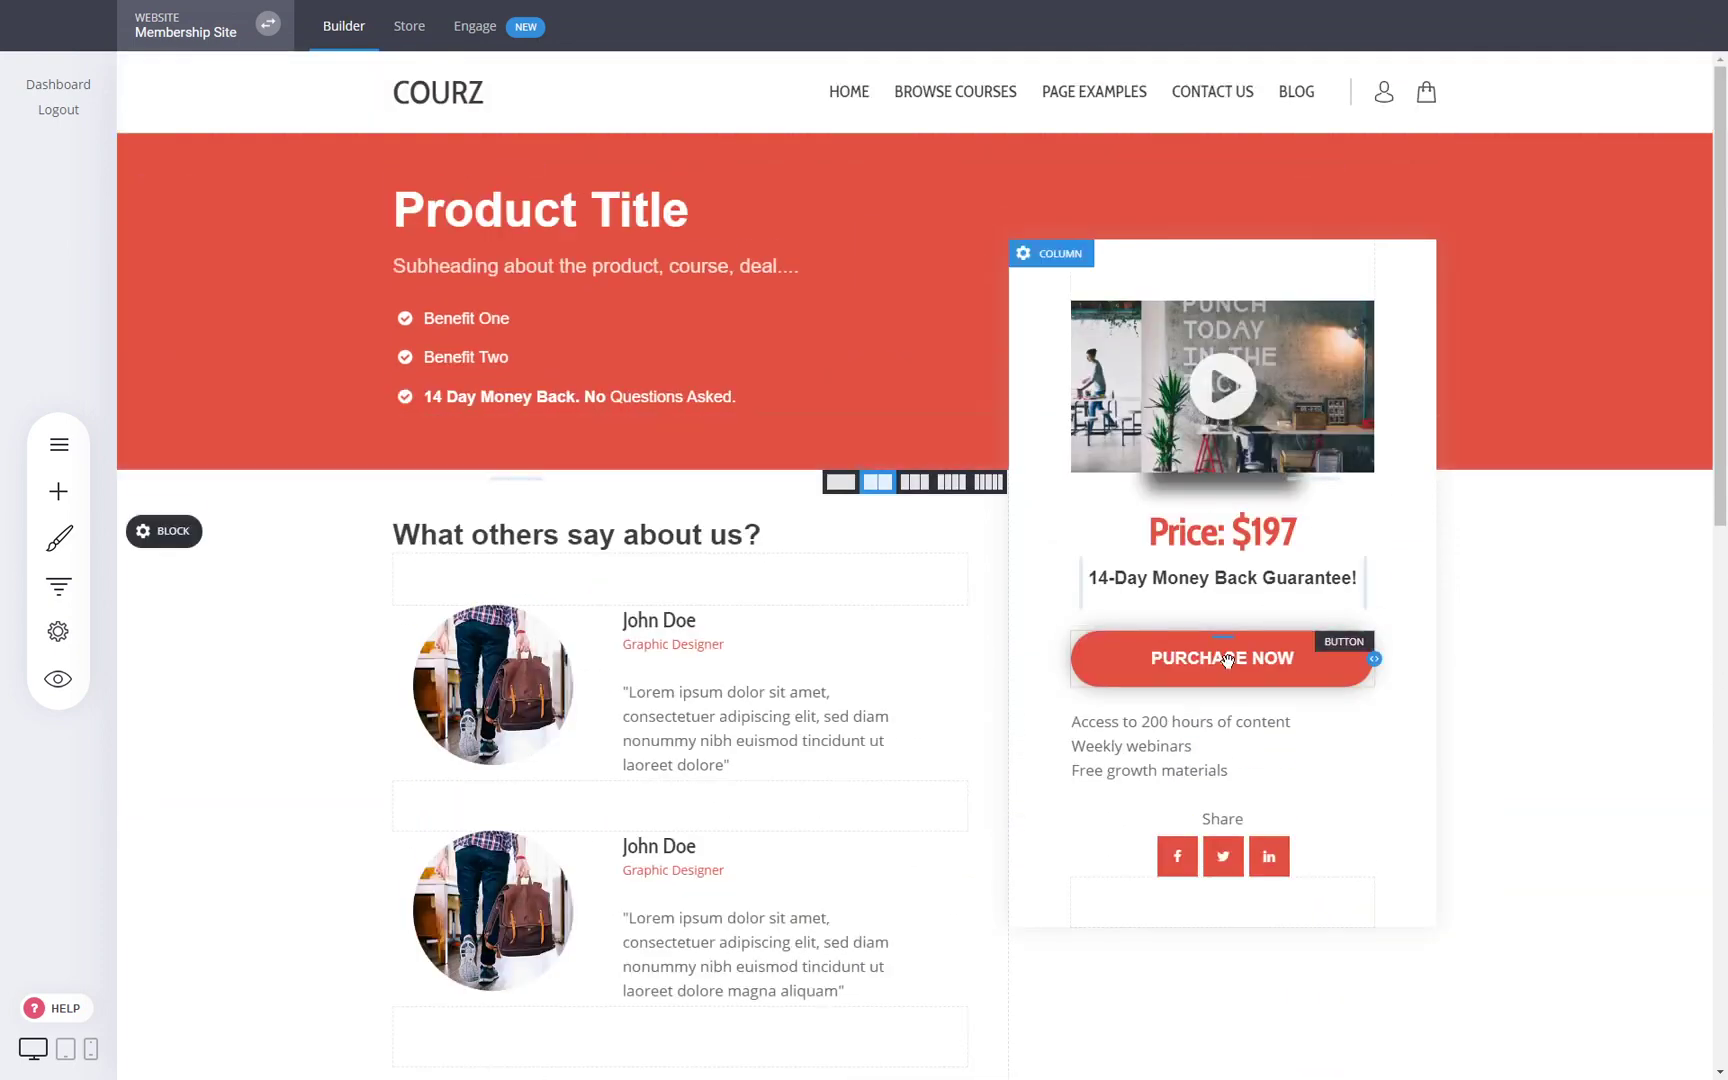
scroll(1227, 660, "down", 5)
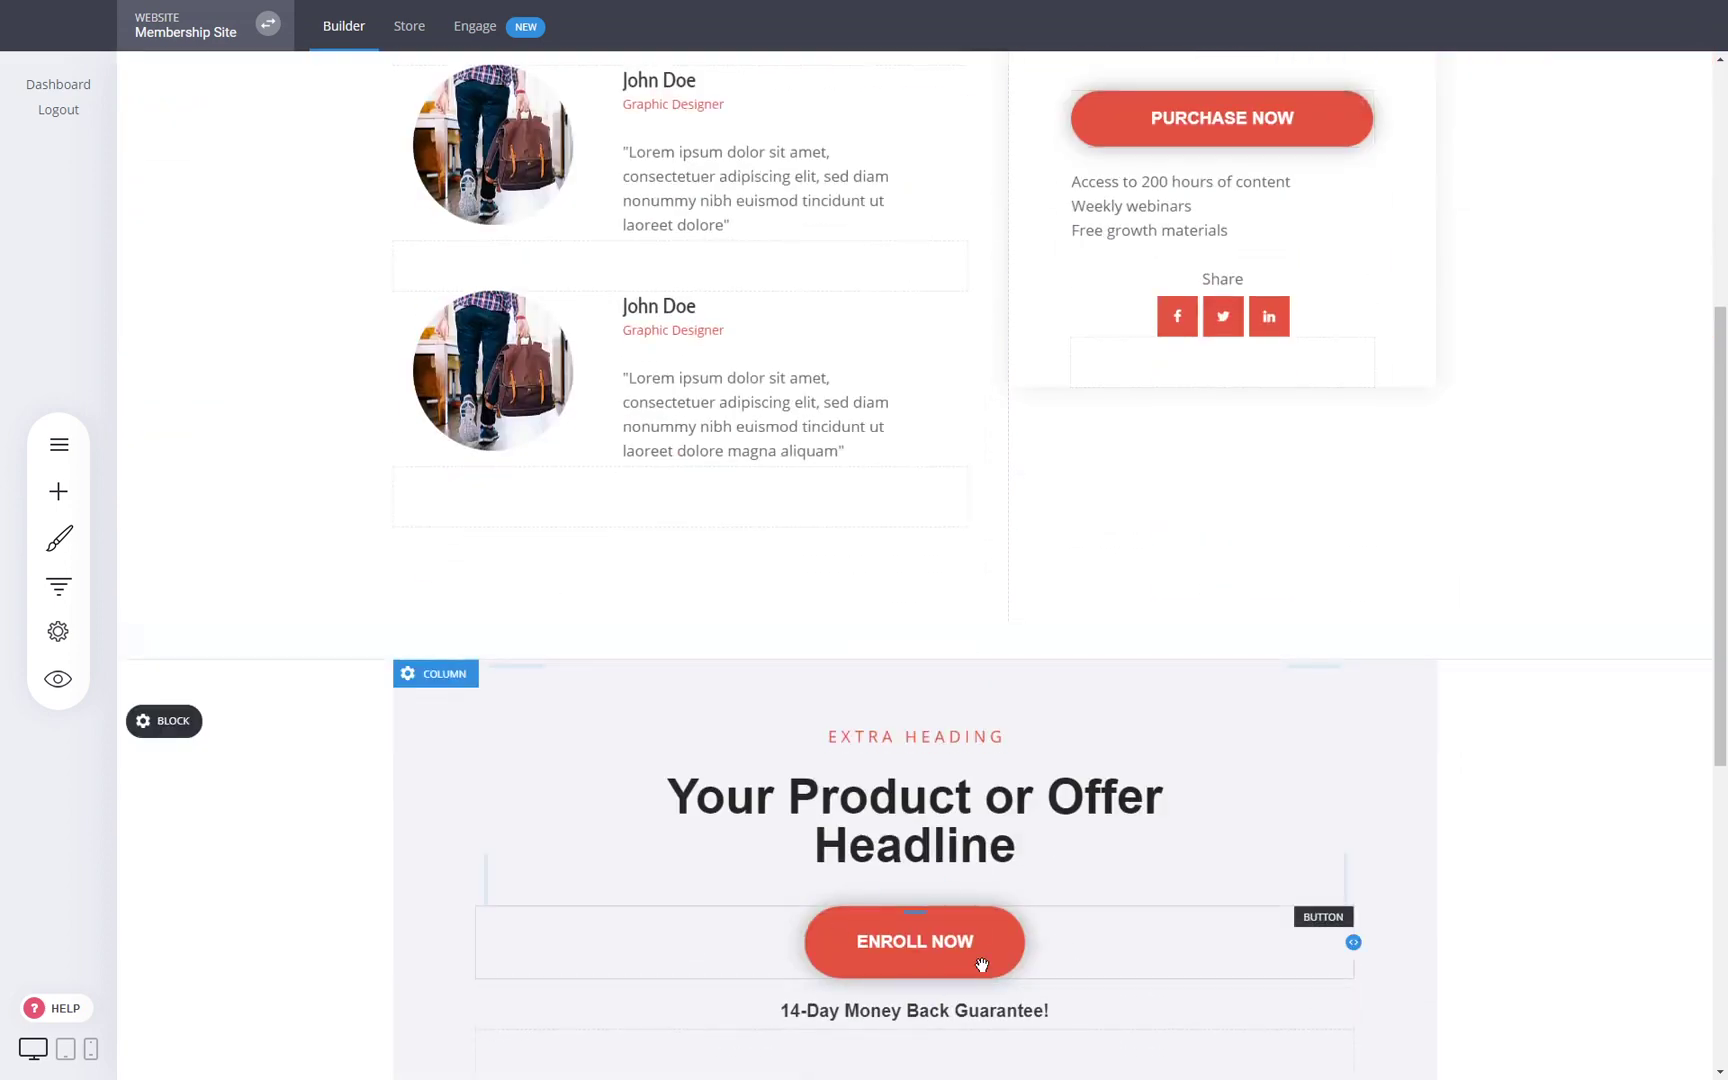
scroll(1300, 760, "up", 5)
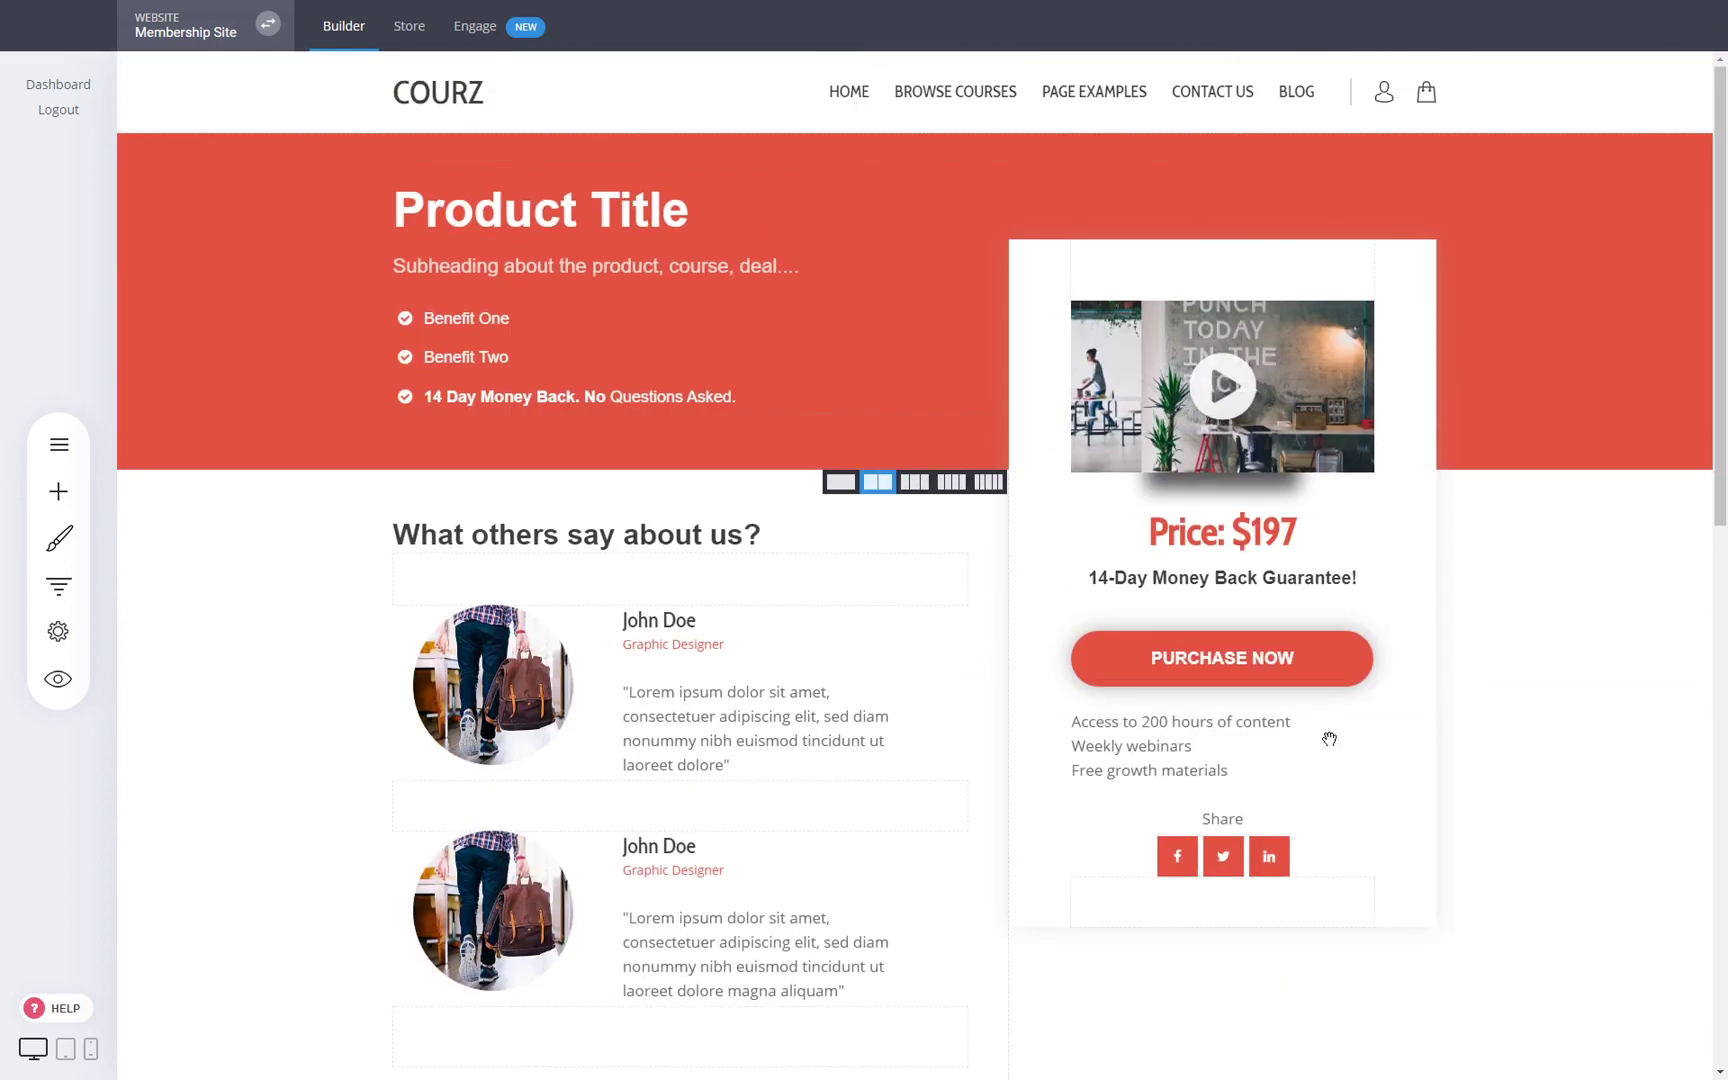
left_click(57, 698)
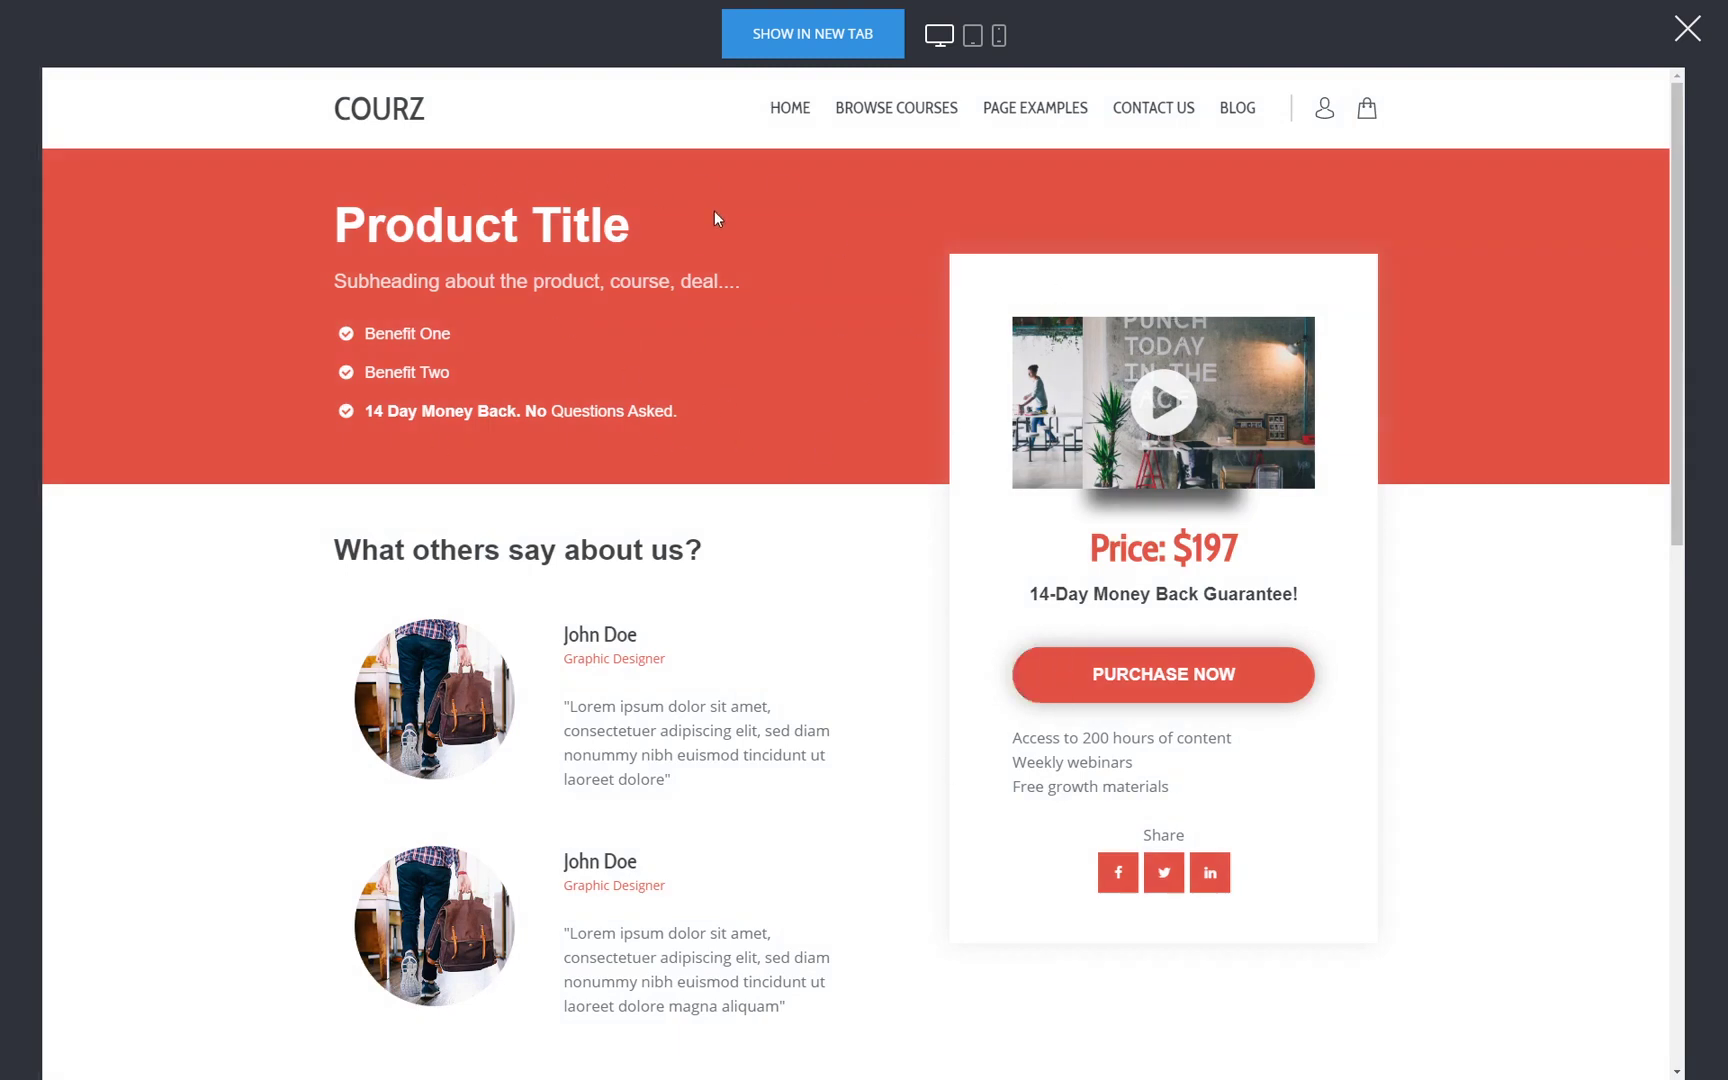
left_click(1179, 684)
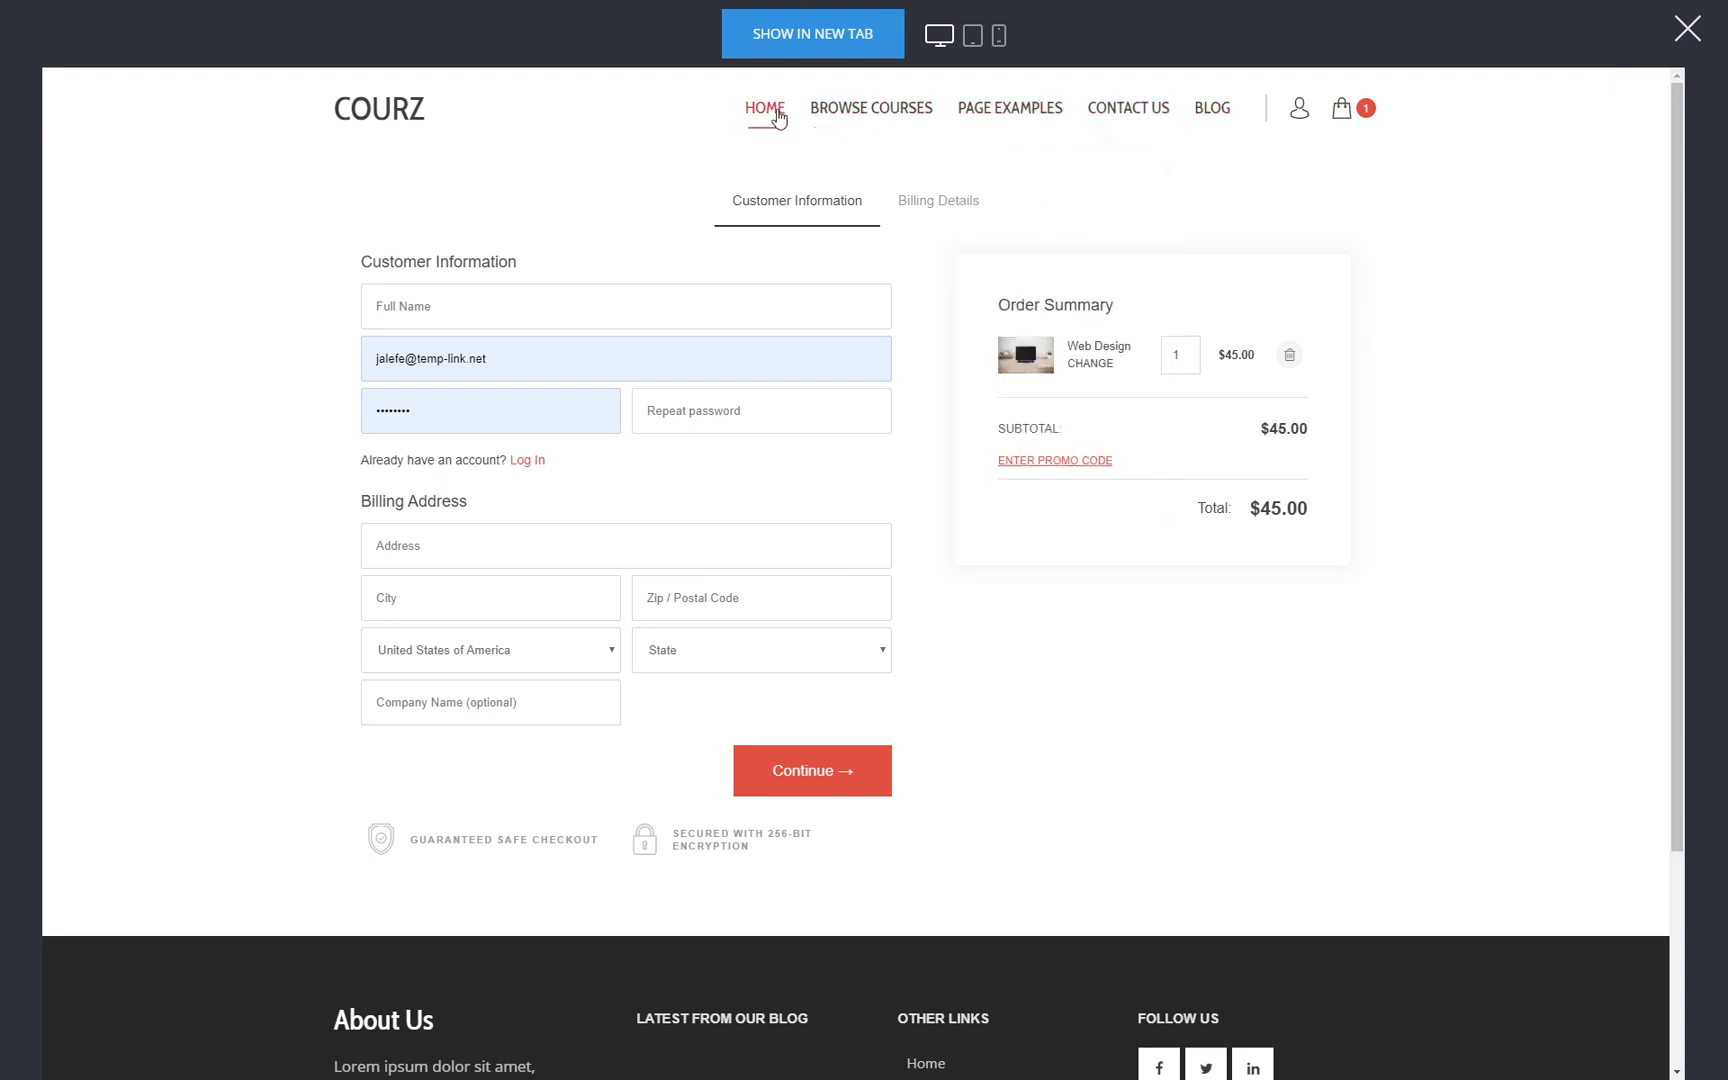
left_click(940, 124)
left_click(1342, 110)
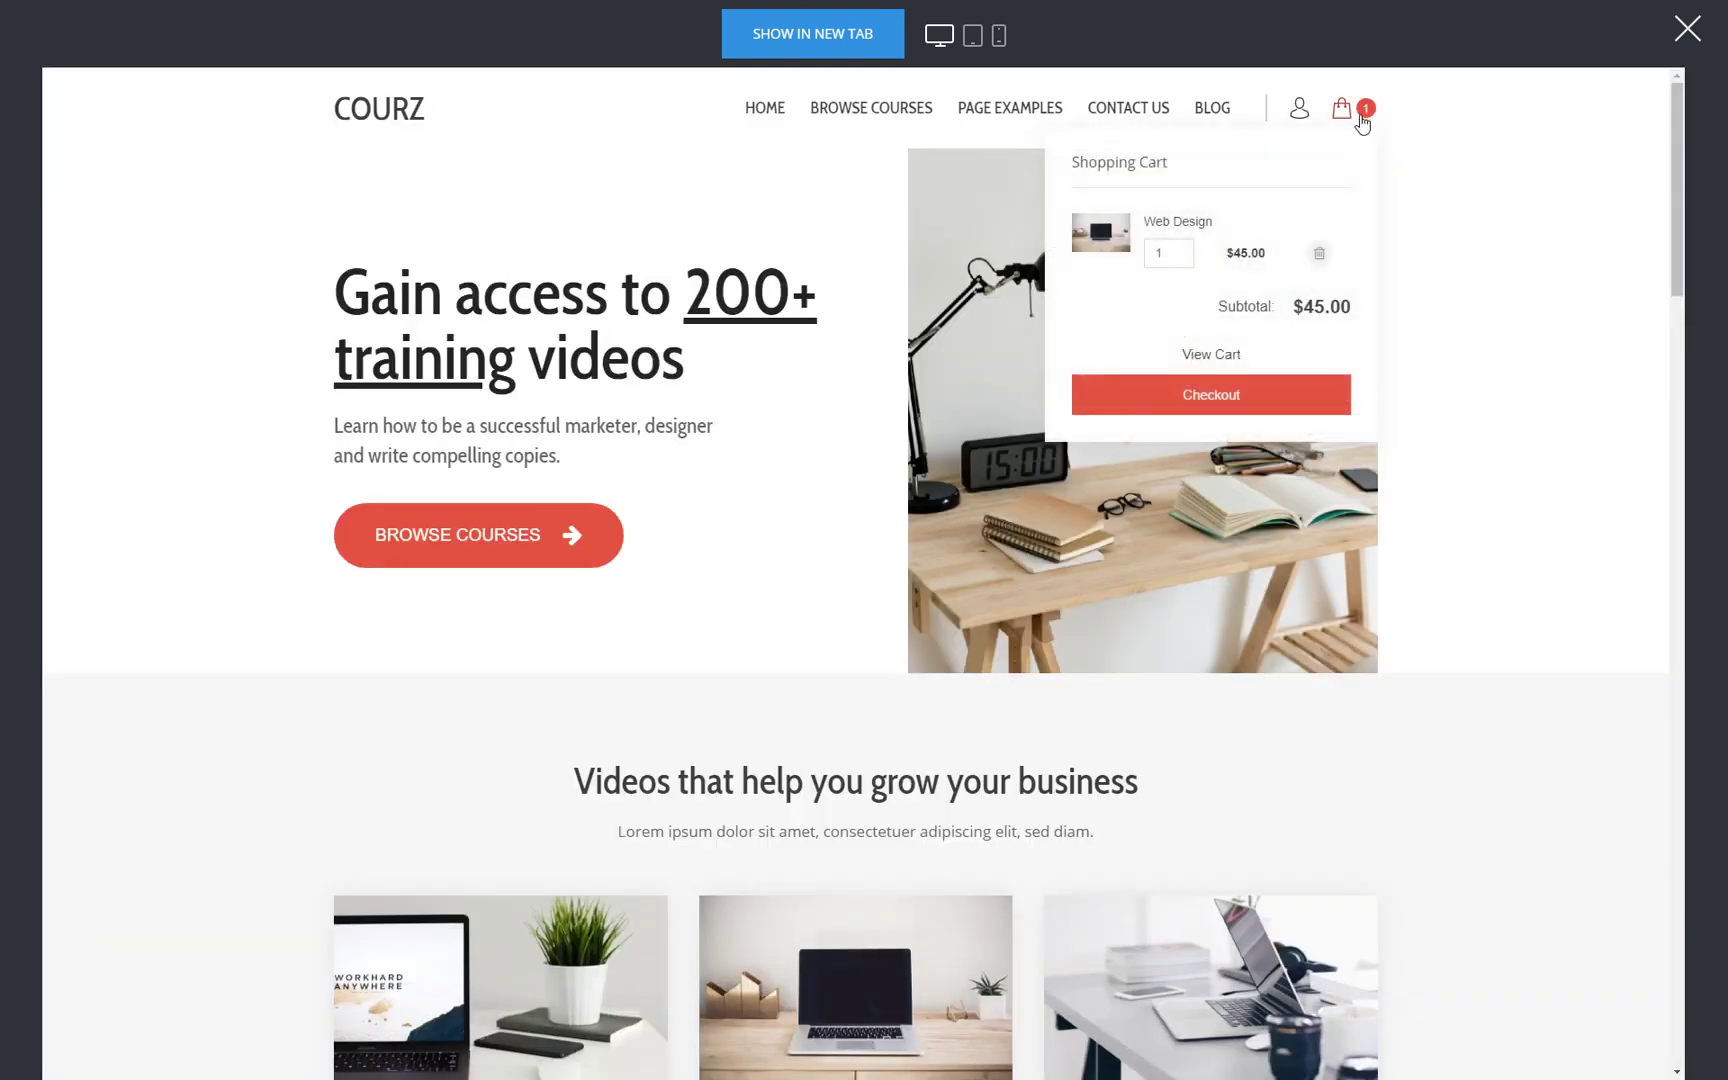
left_click(1686, 30)
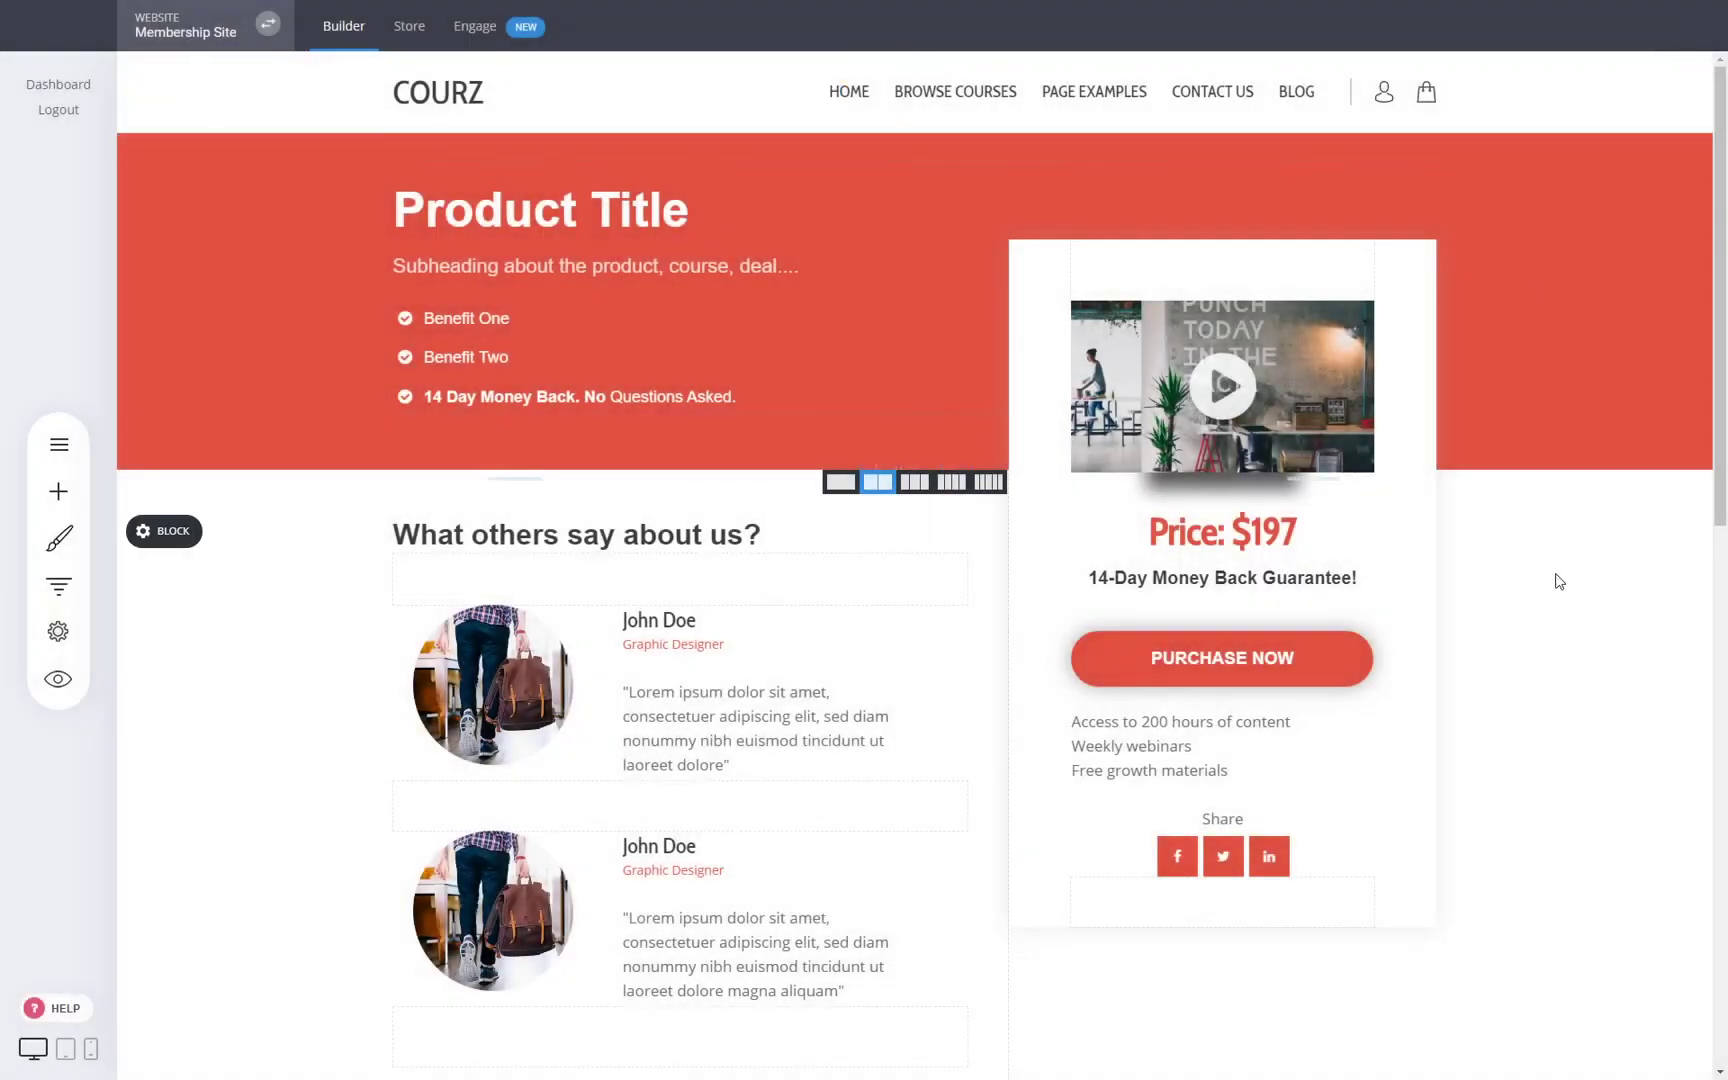
Switch to the custom course checkout page and preview its embedded checkout form
left_click(80, 464)
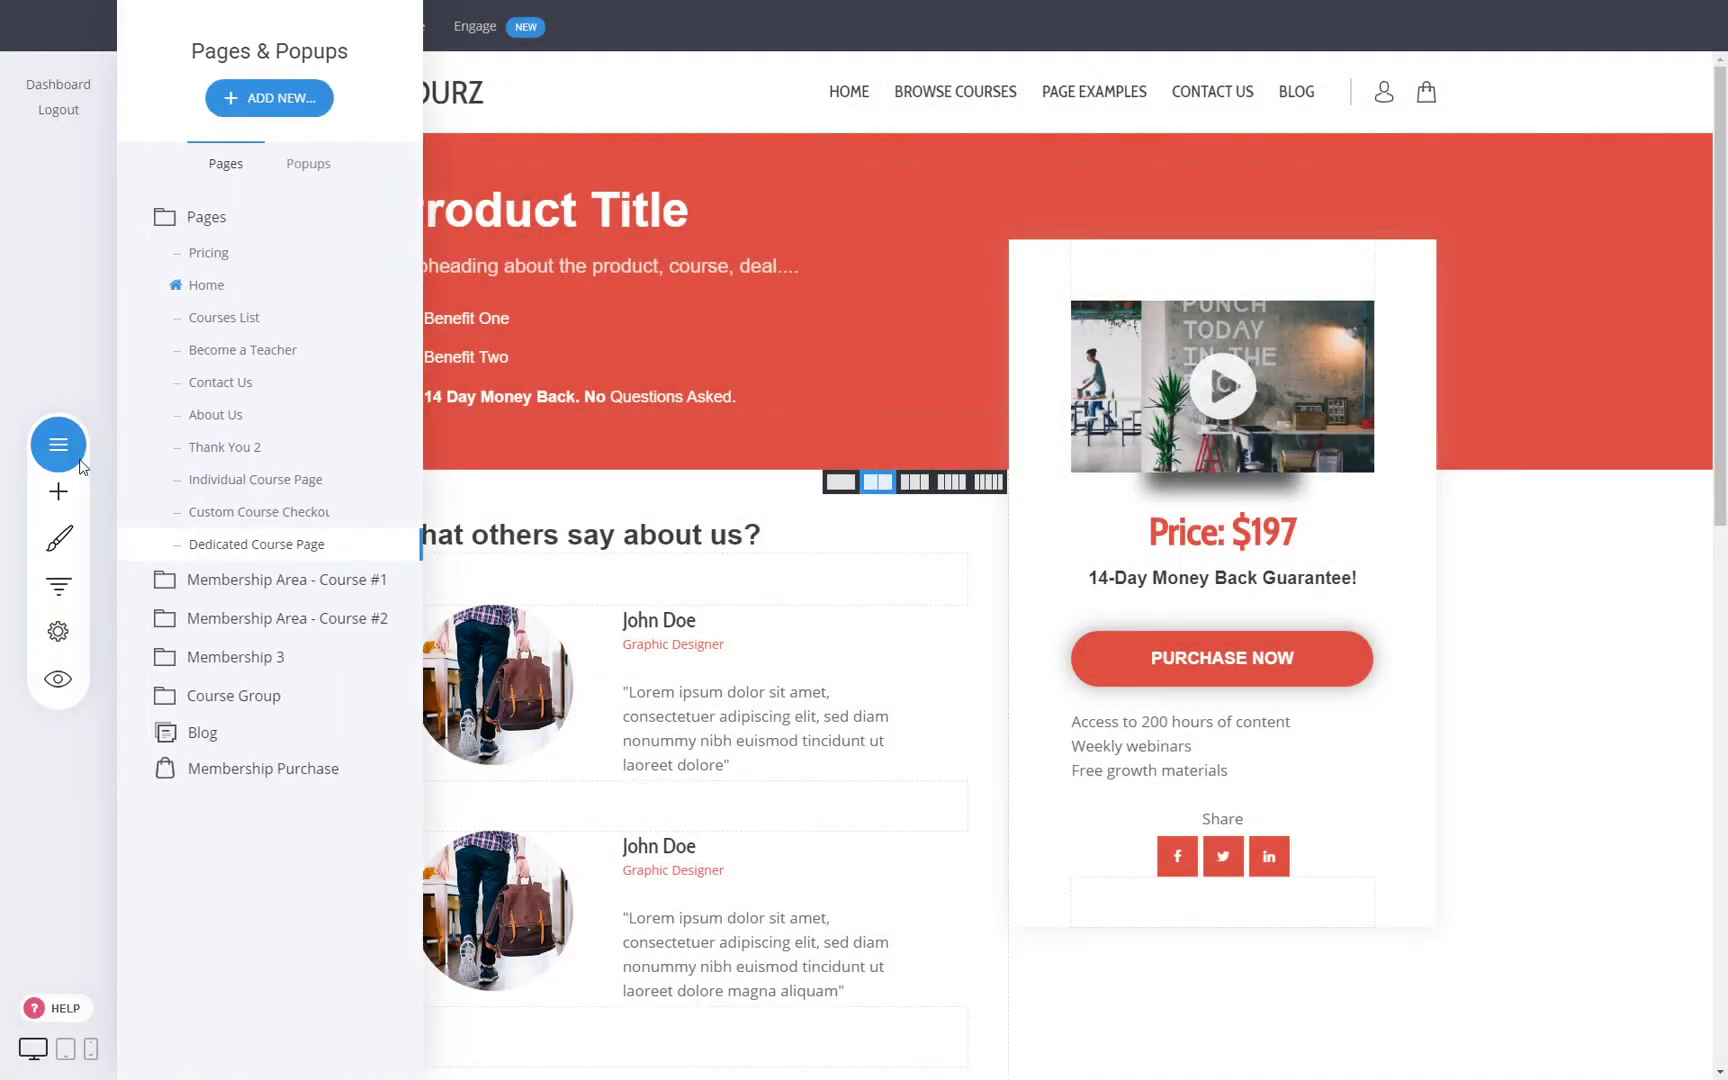
left_click(304, 522)
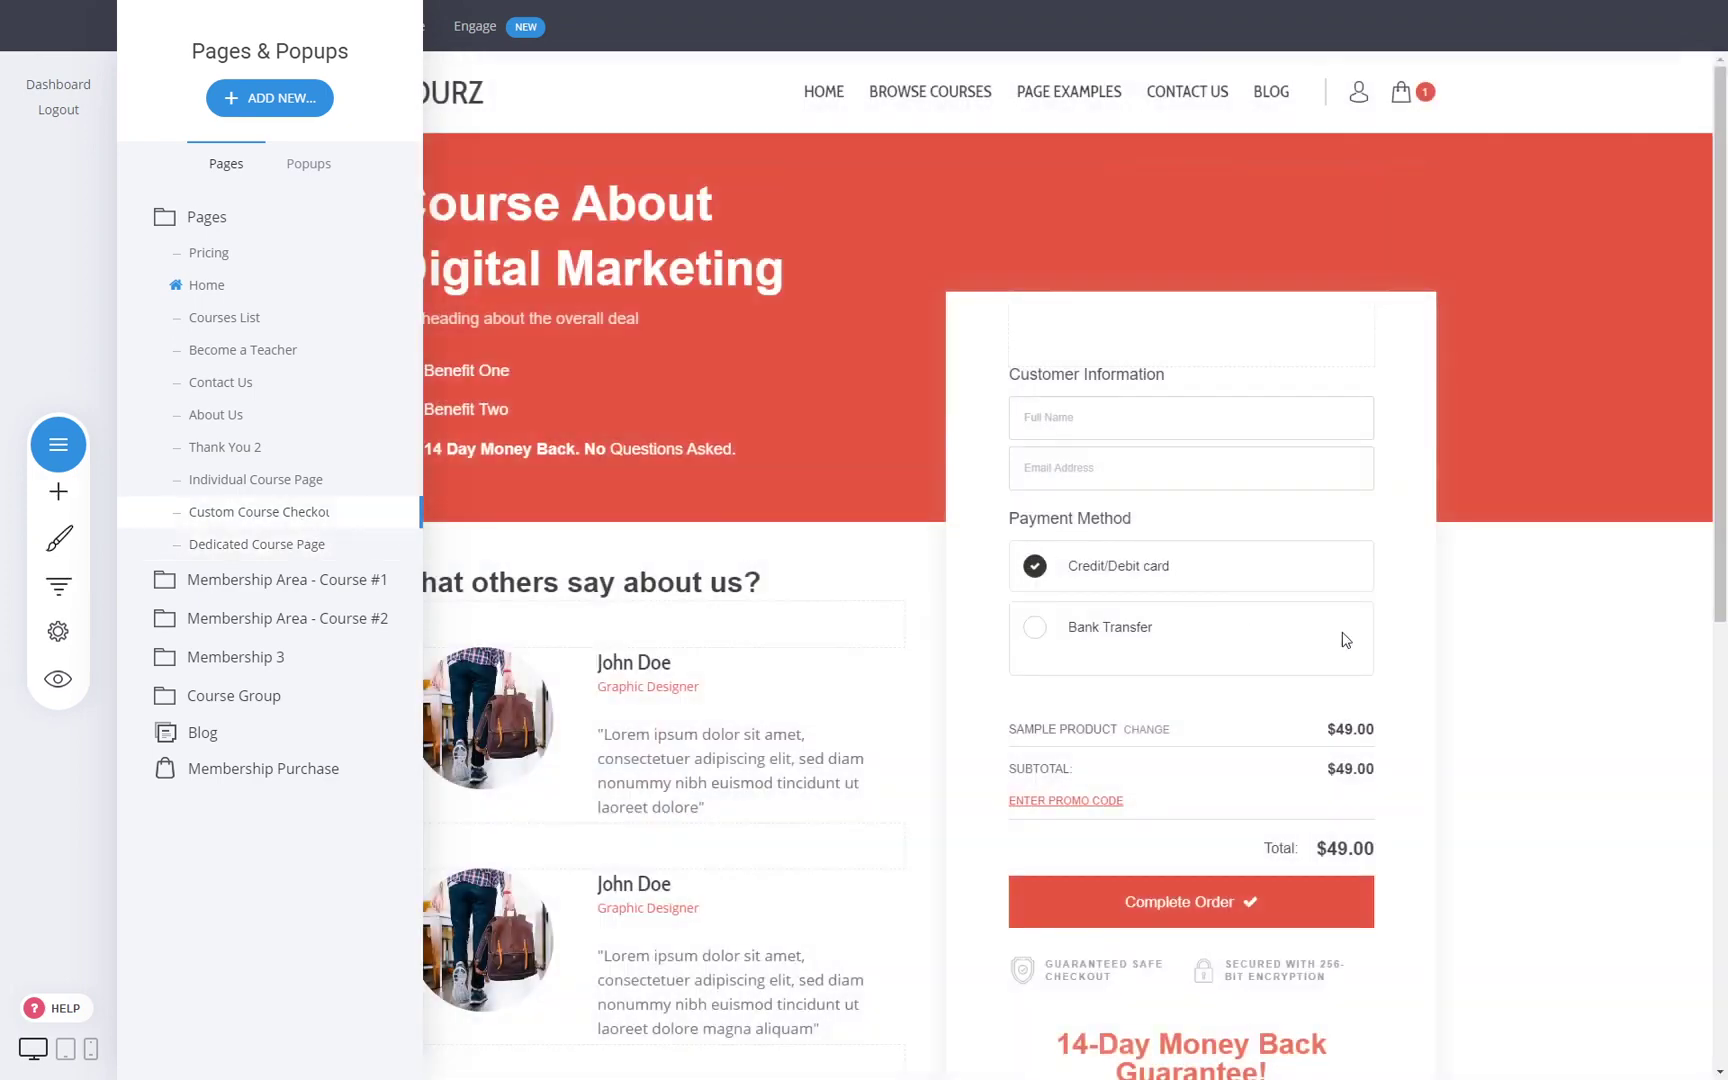
left_click(1483, 662)
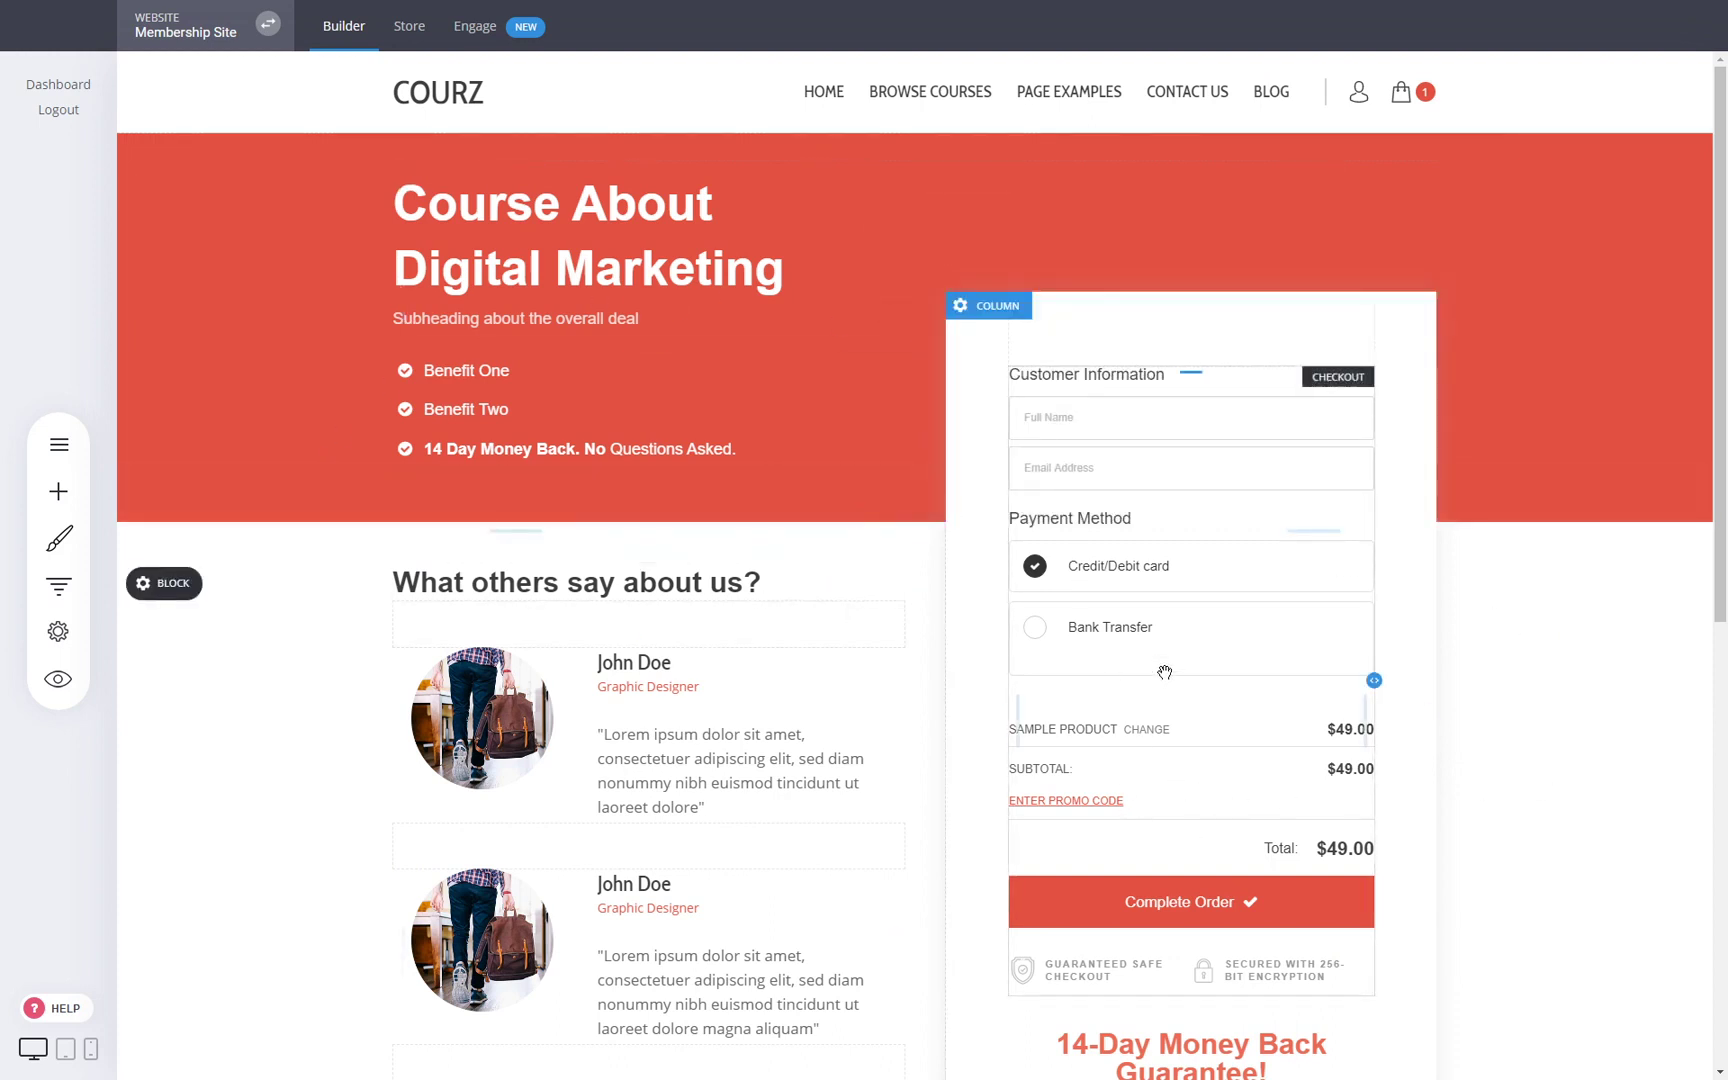
left_click(58, 679)
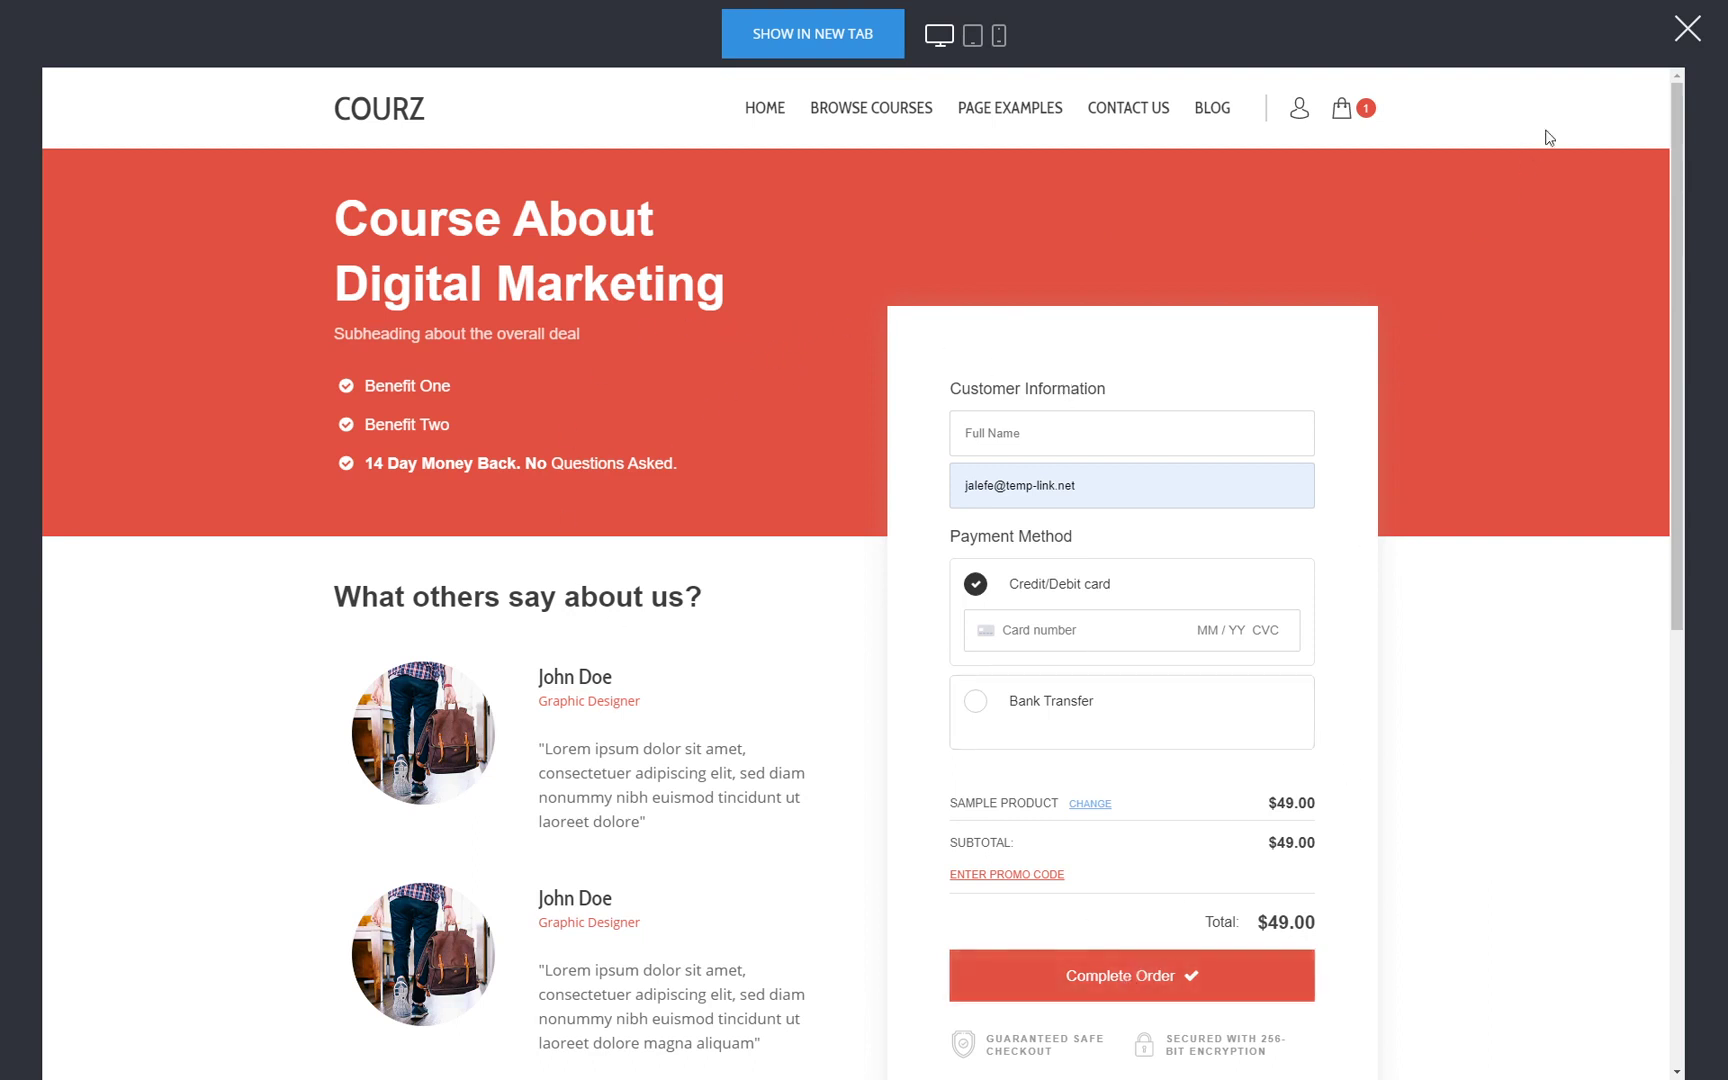
left_click(1686, 32)
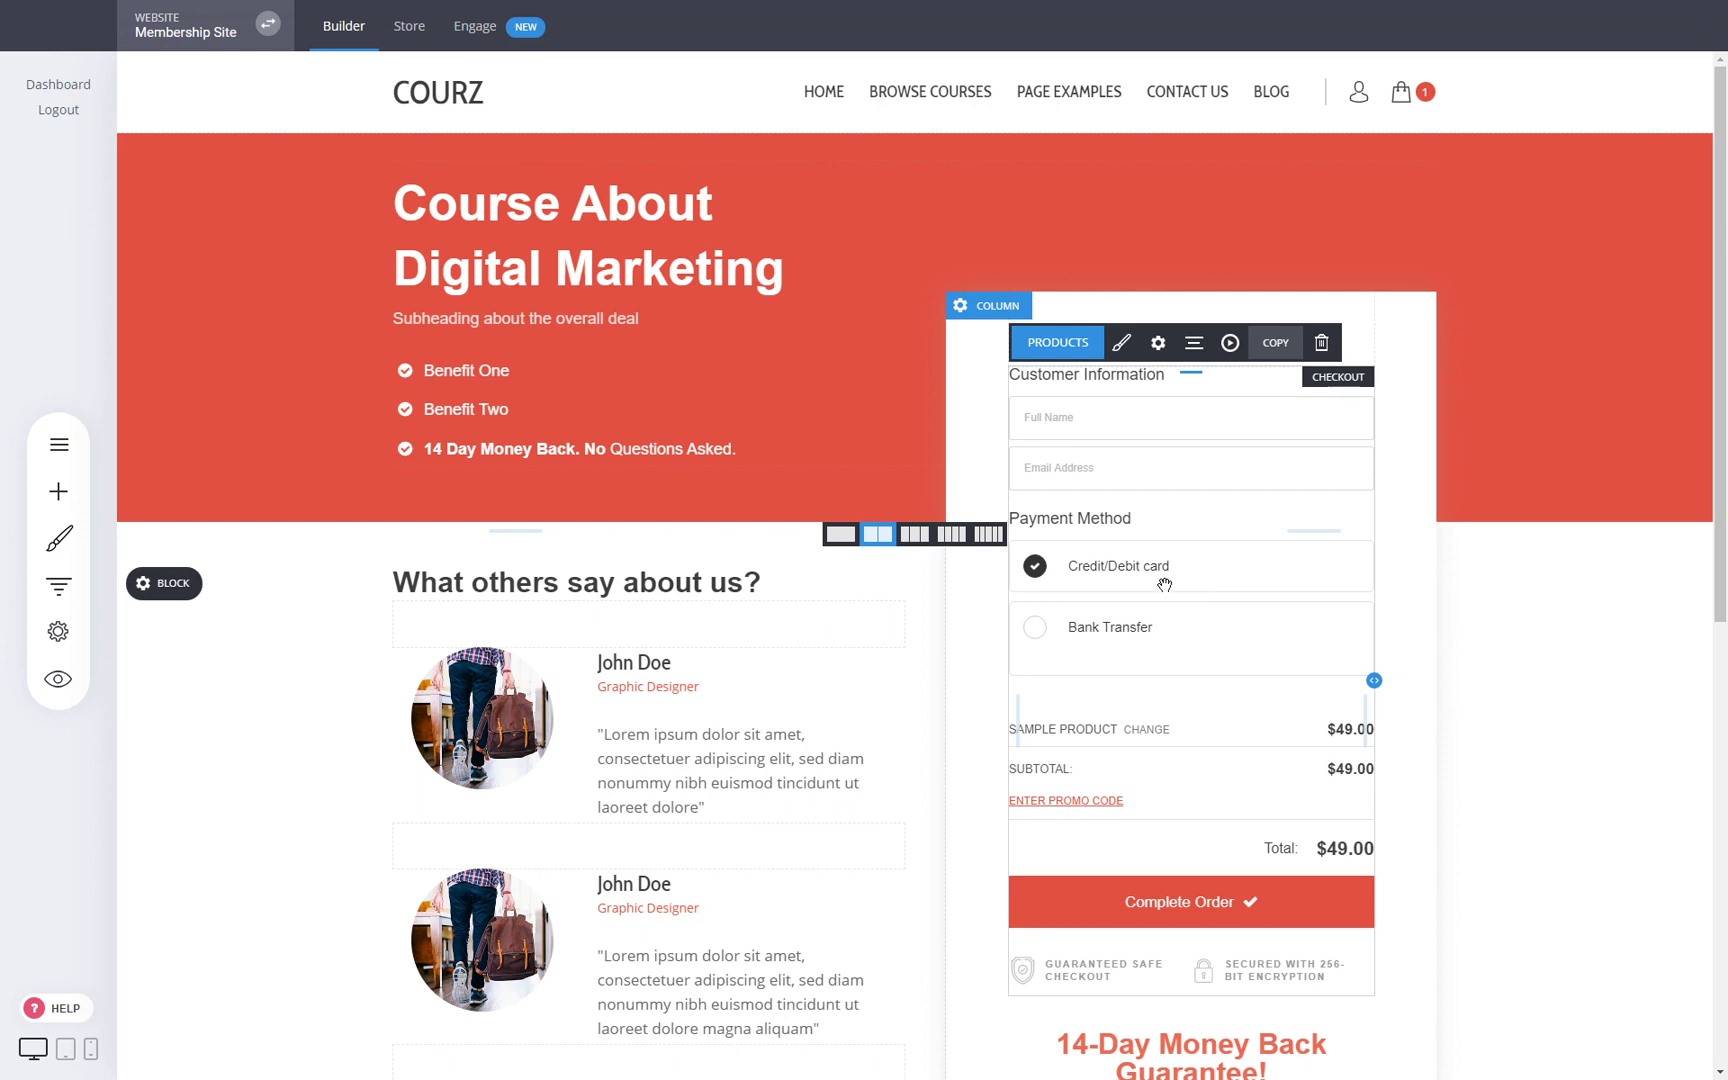
Select Web Design as the main product sold by the checkout form
left_click(1080, 345)
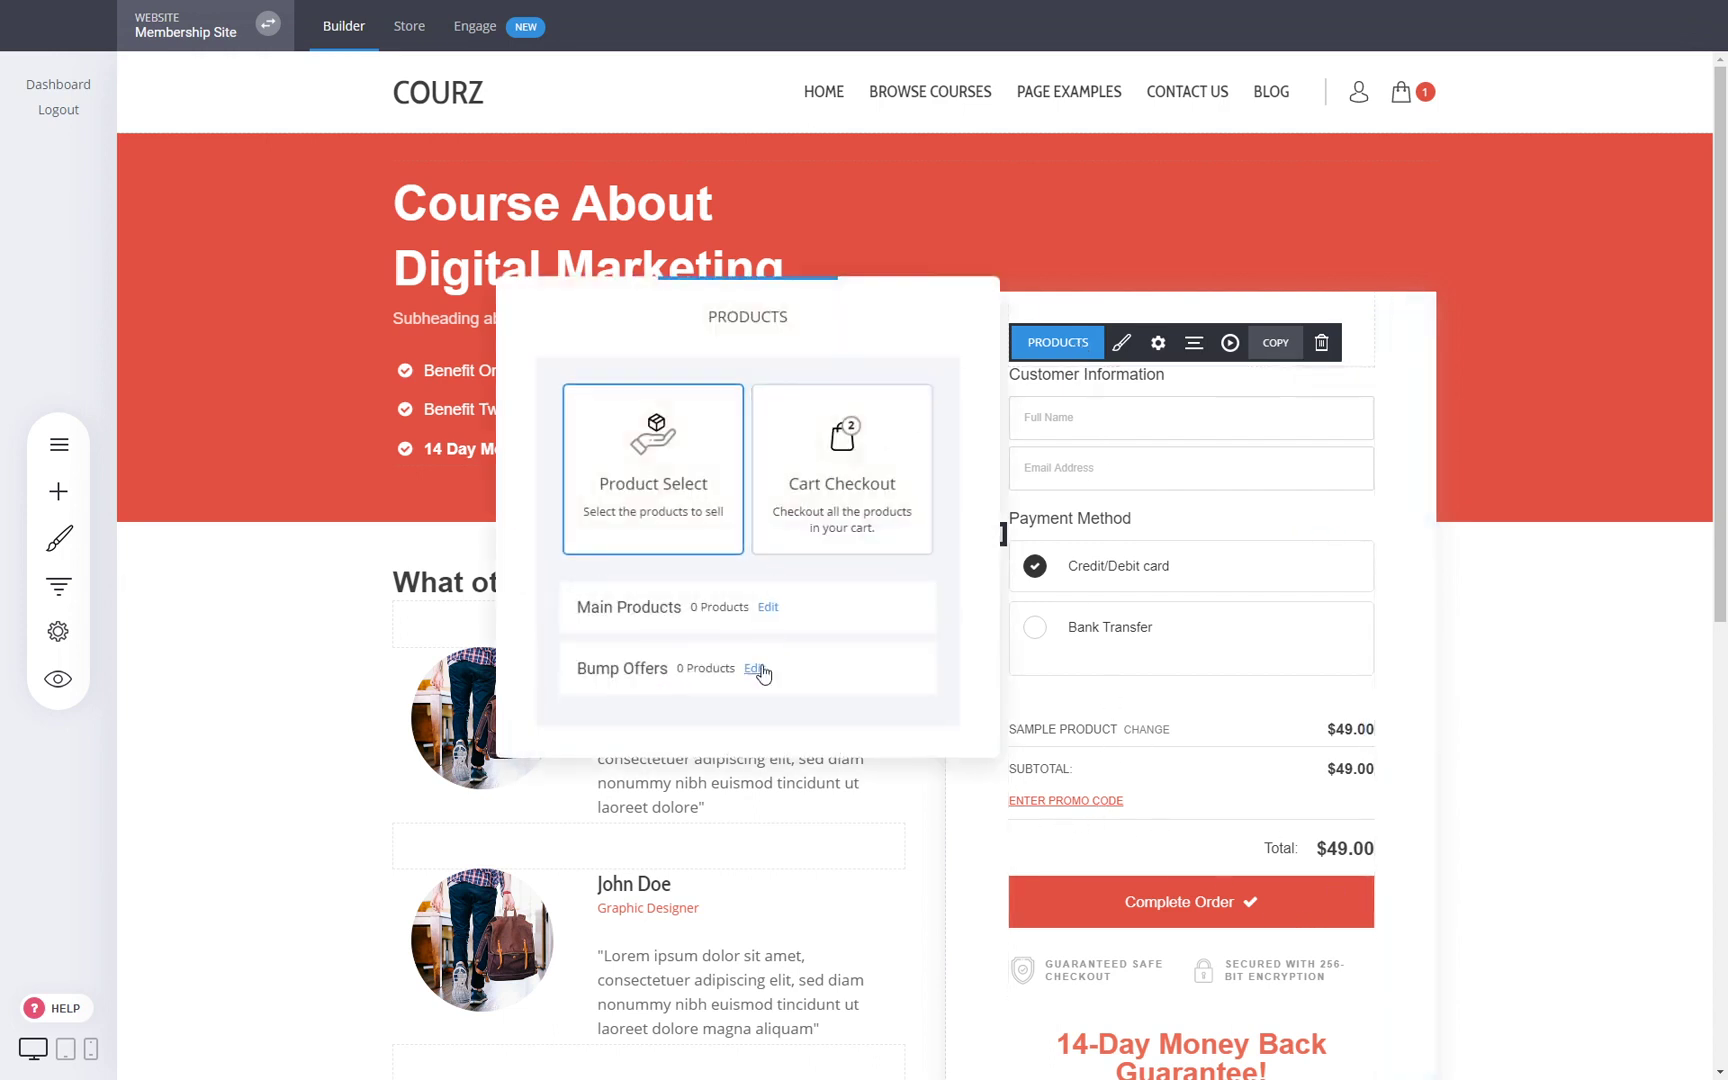
left_click(768, 608)
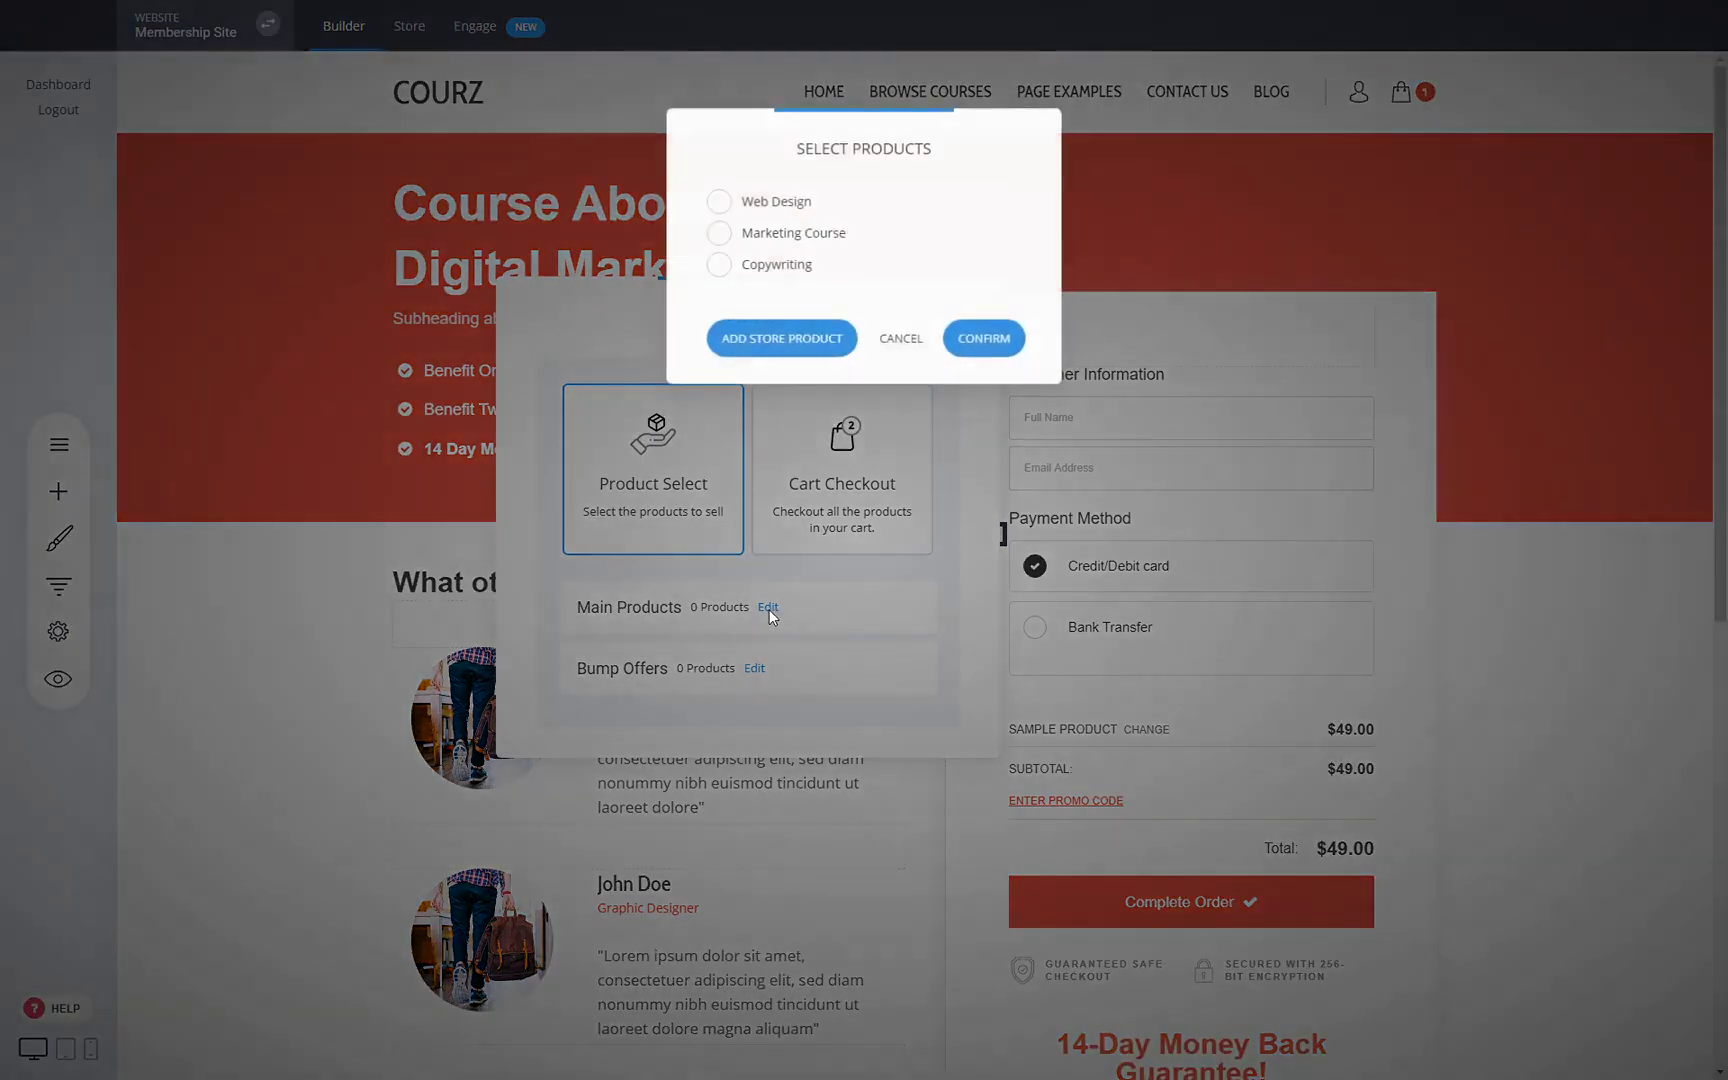
left_click(901, 340)
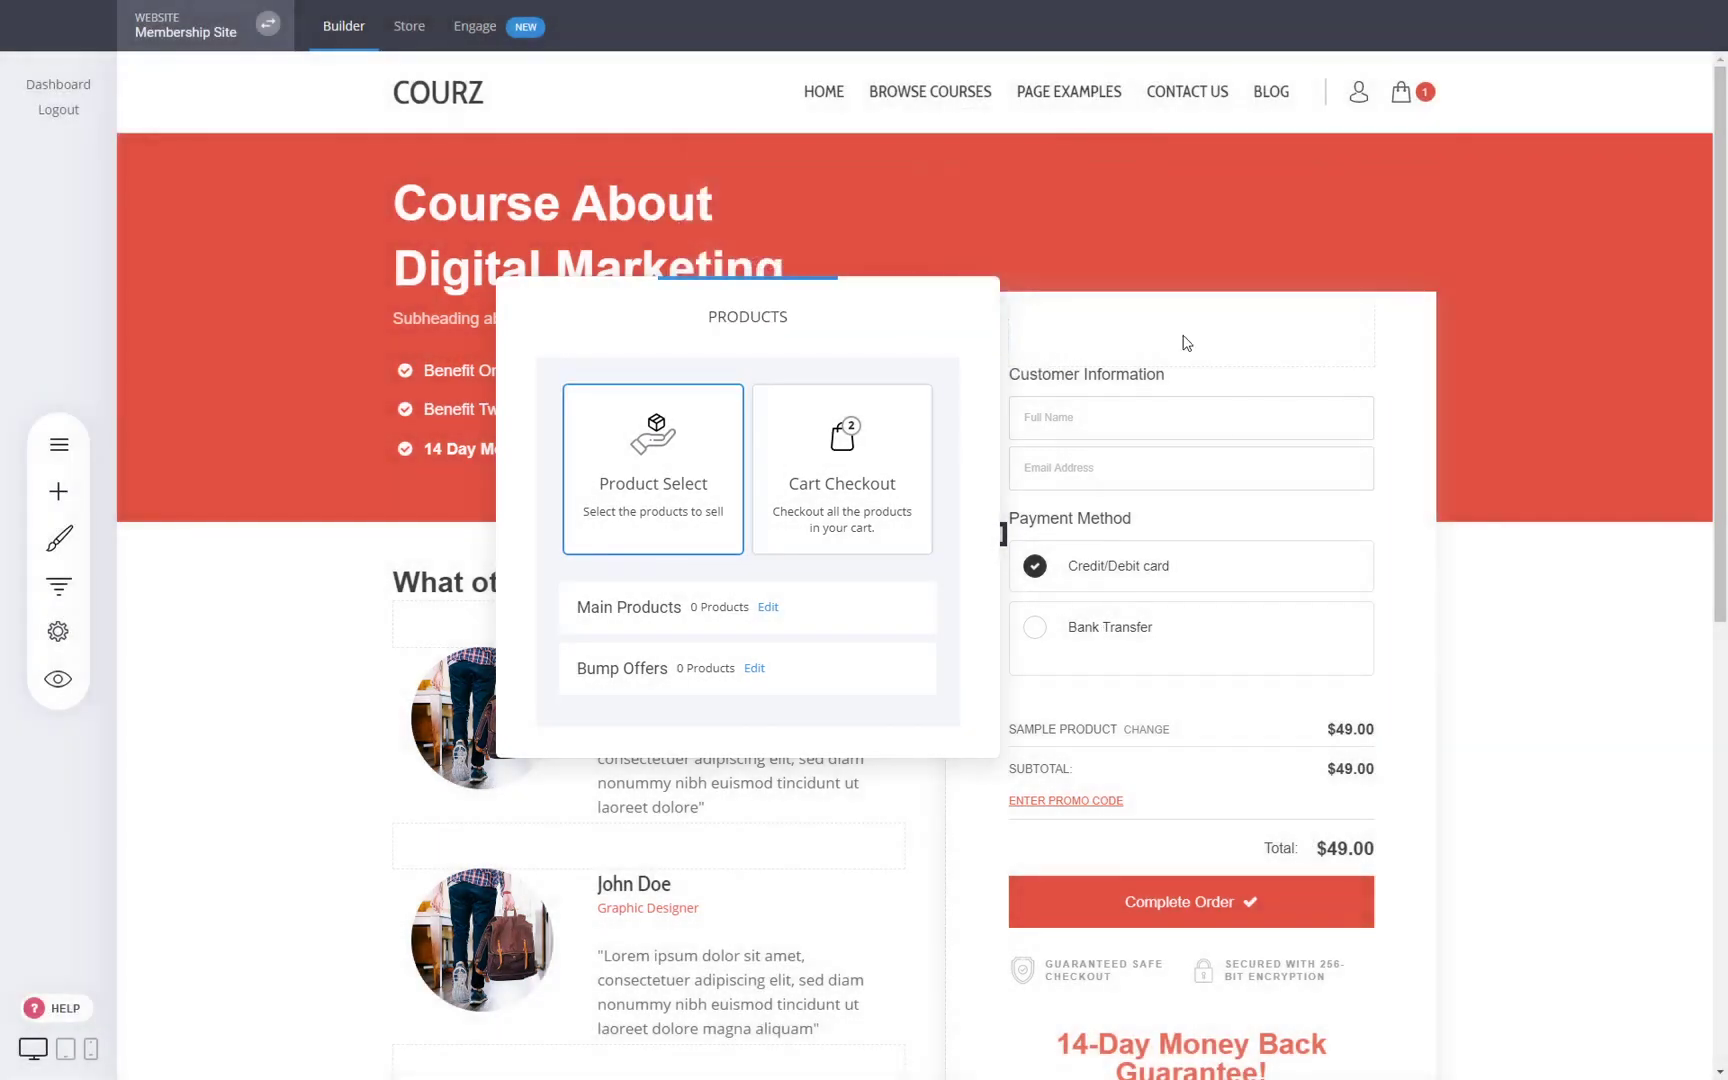
left_click(768, 608)
left_click(791, 212)
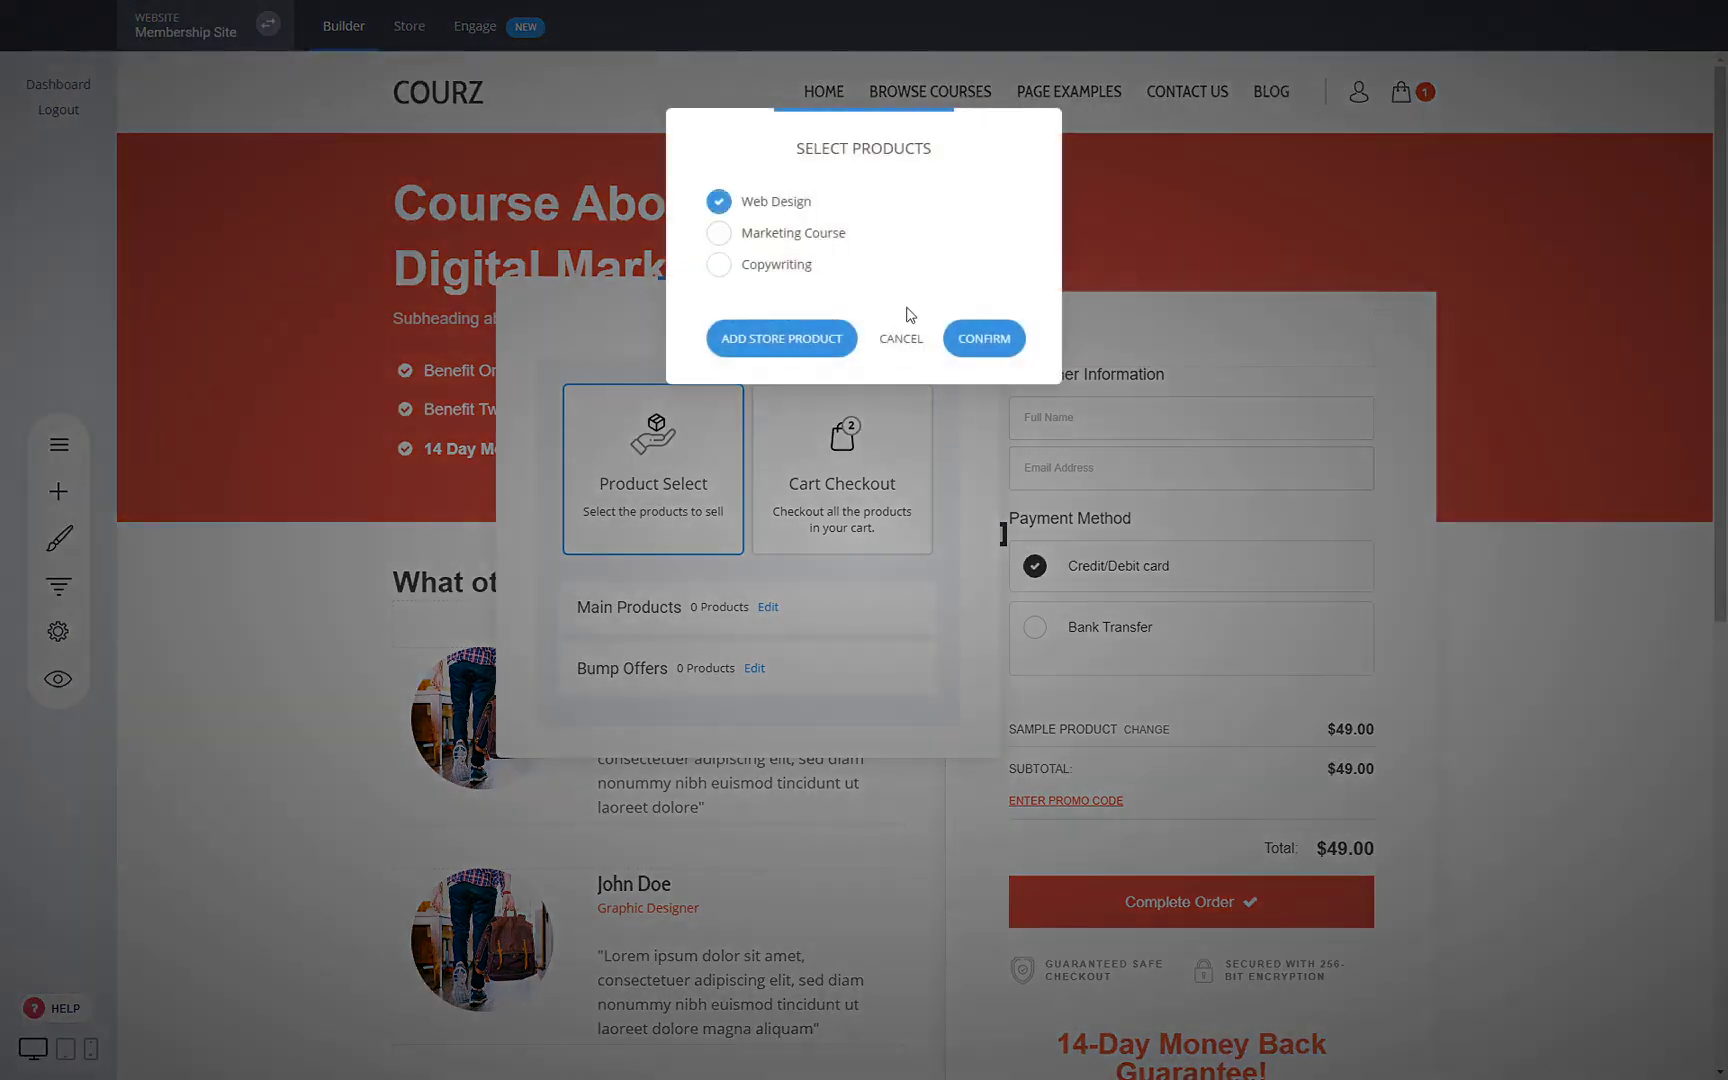
left_click(983, 339)
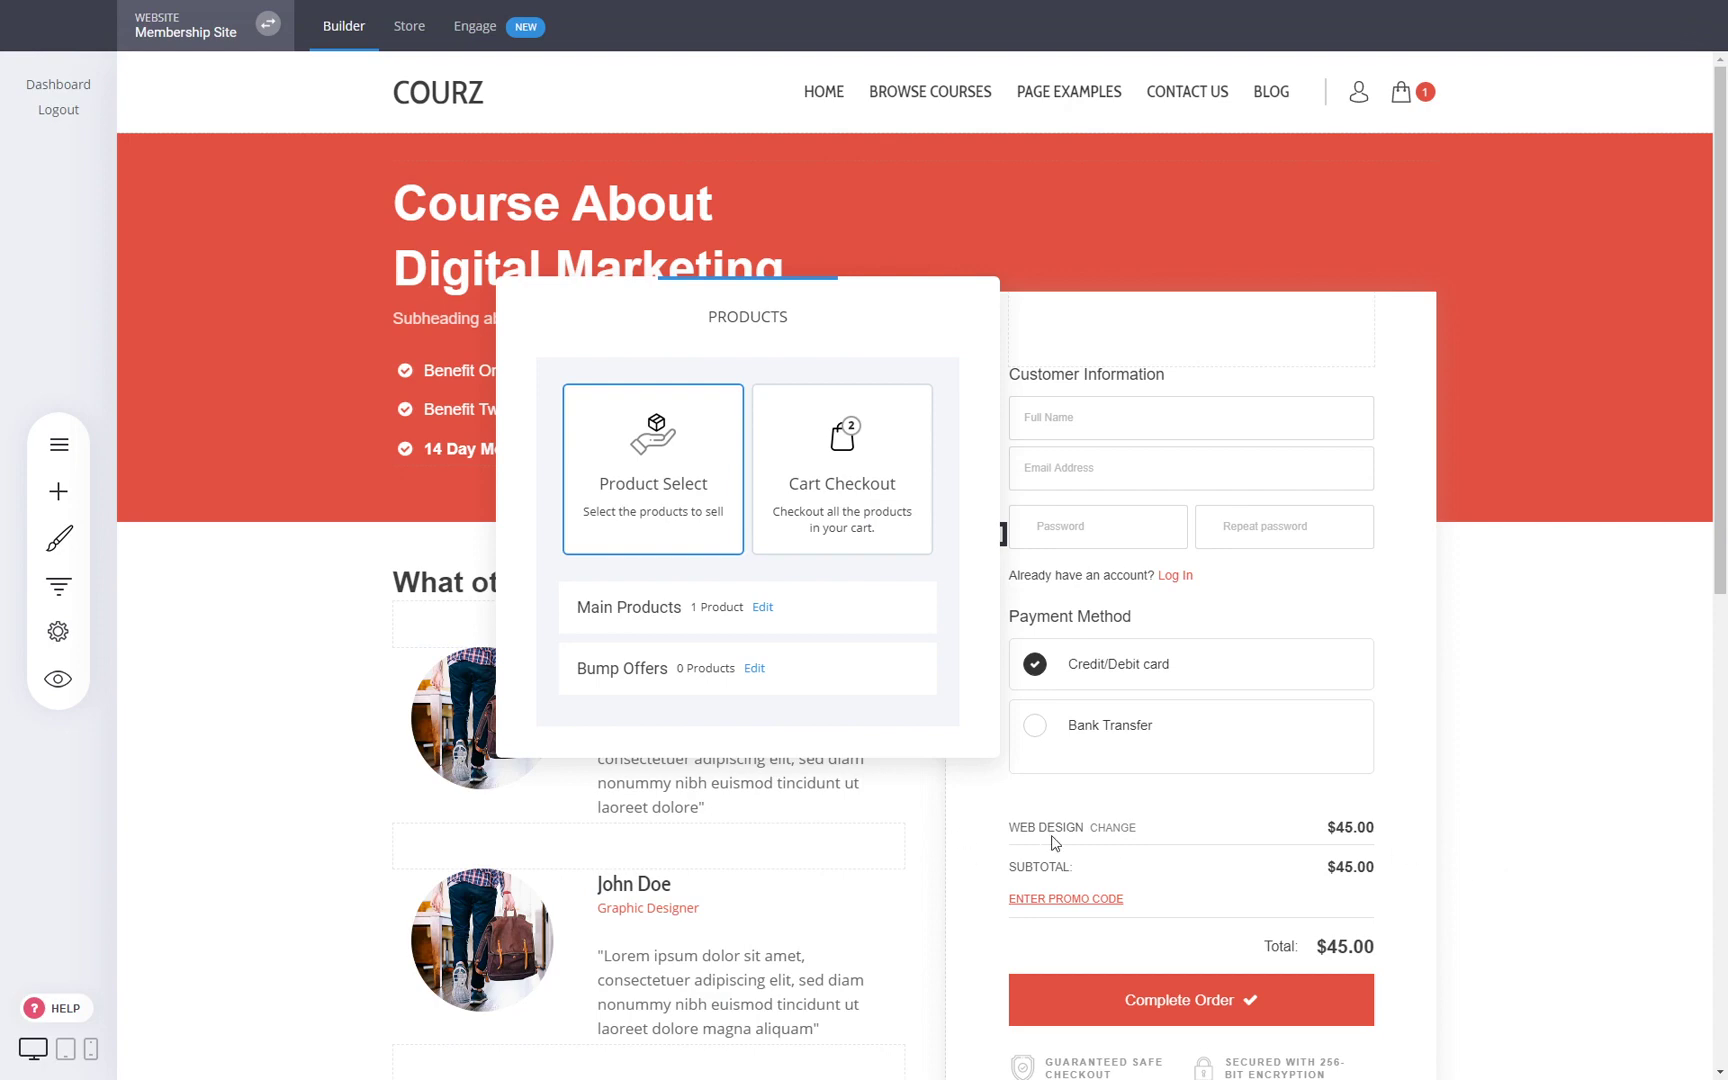
Add a bump offer for the Copywriting product with headline "Yes, I want to write compelling texts" and title "Copyrwriting Course"
left_click(755, 669)
left_click(862, 292)
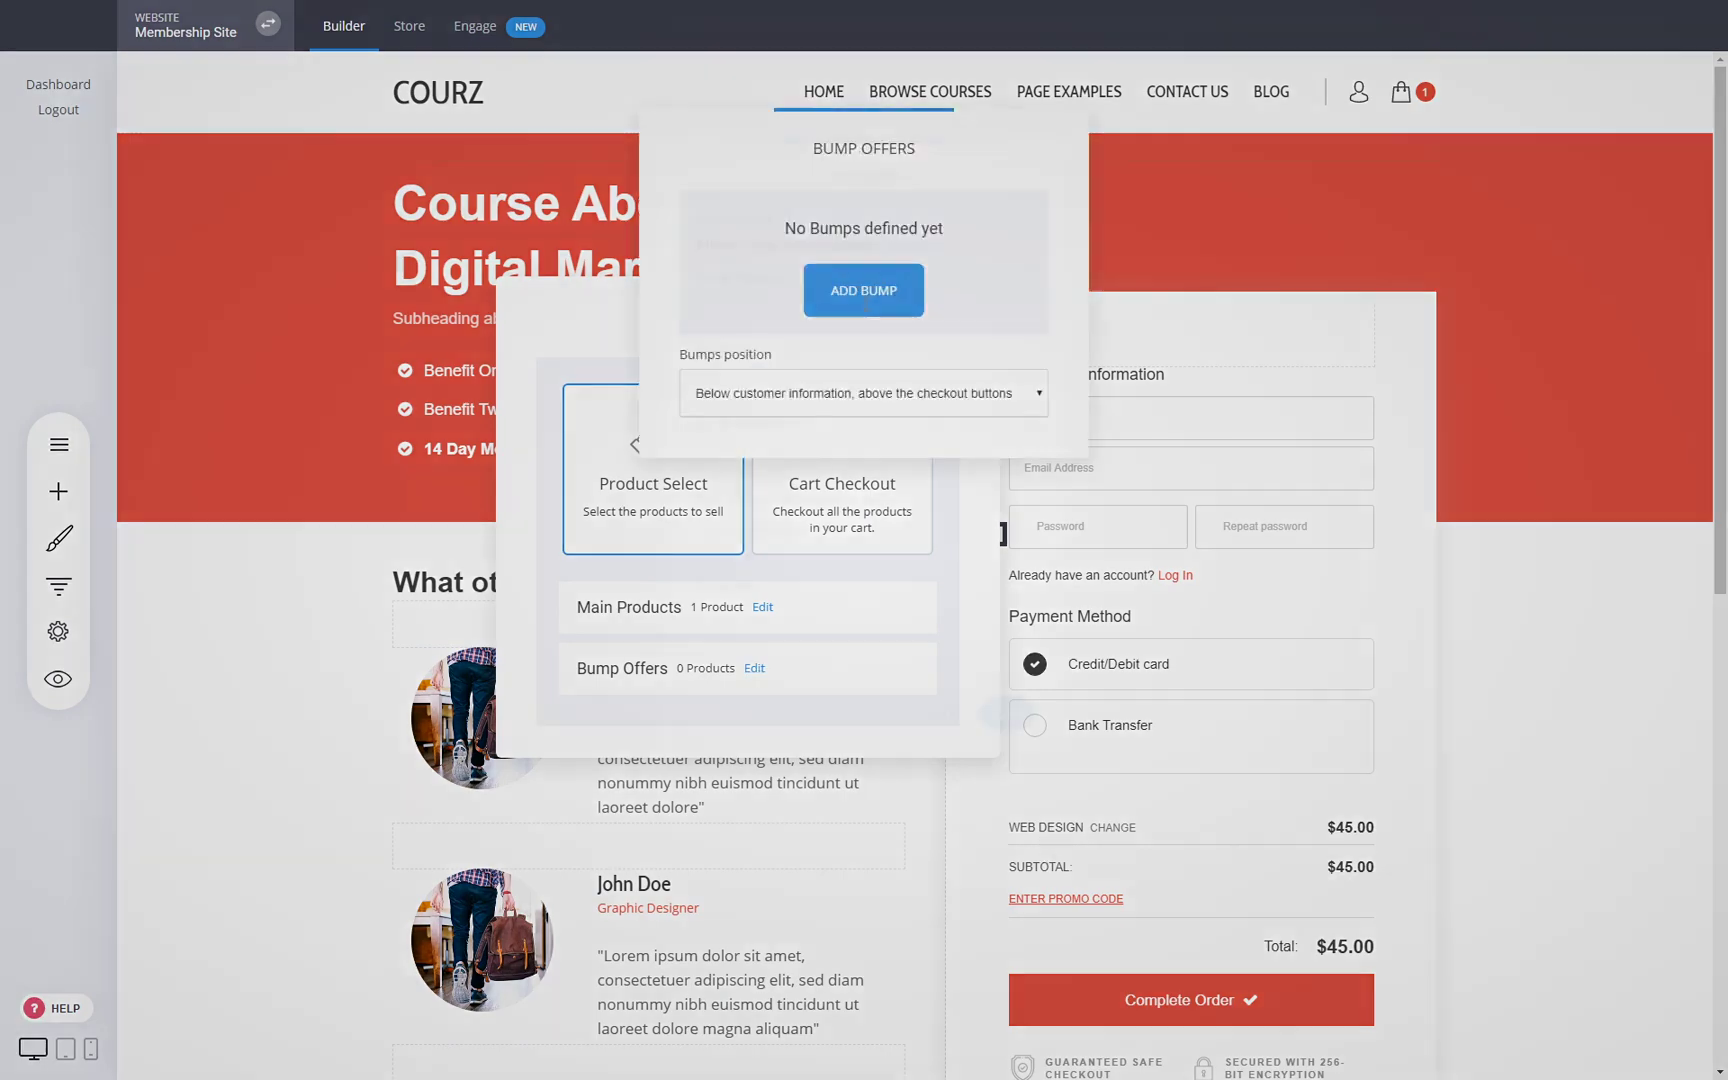
left_click(897, 223)
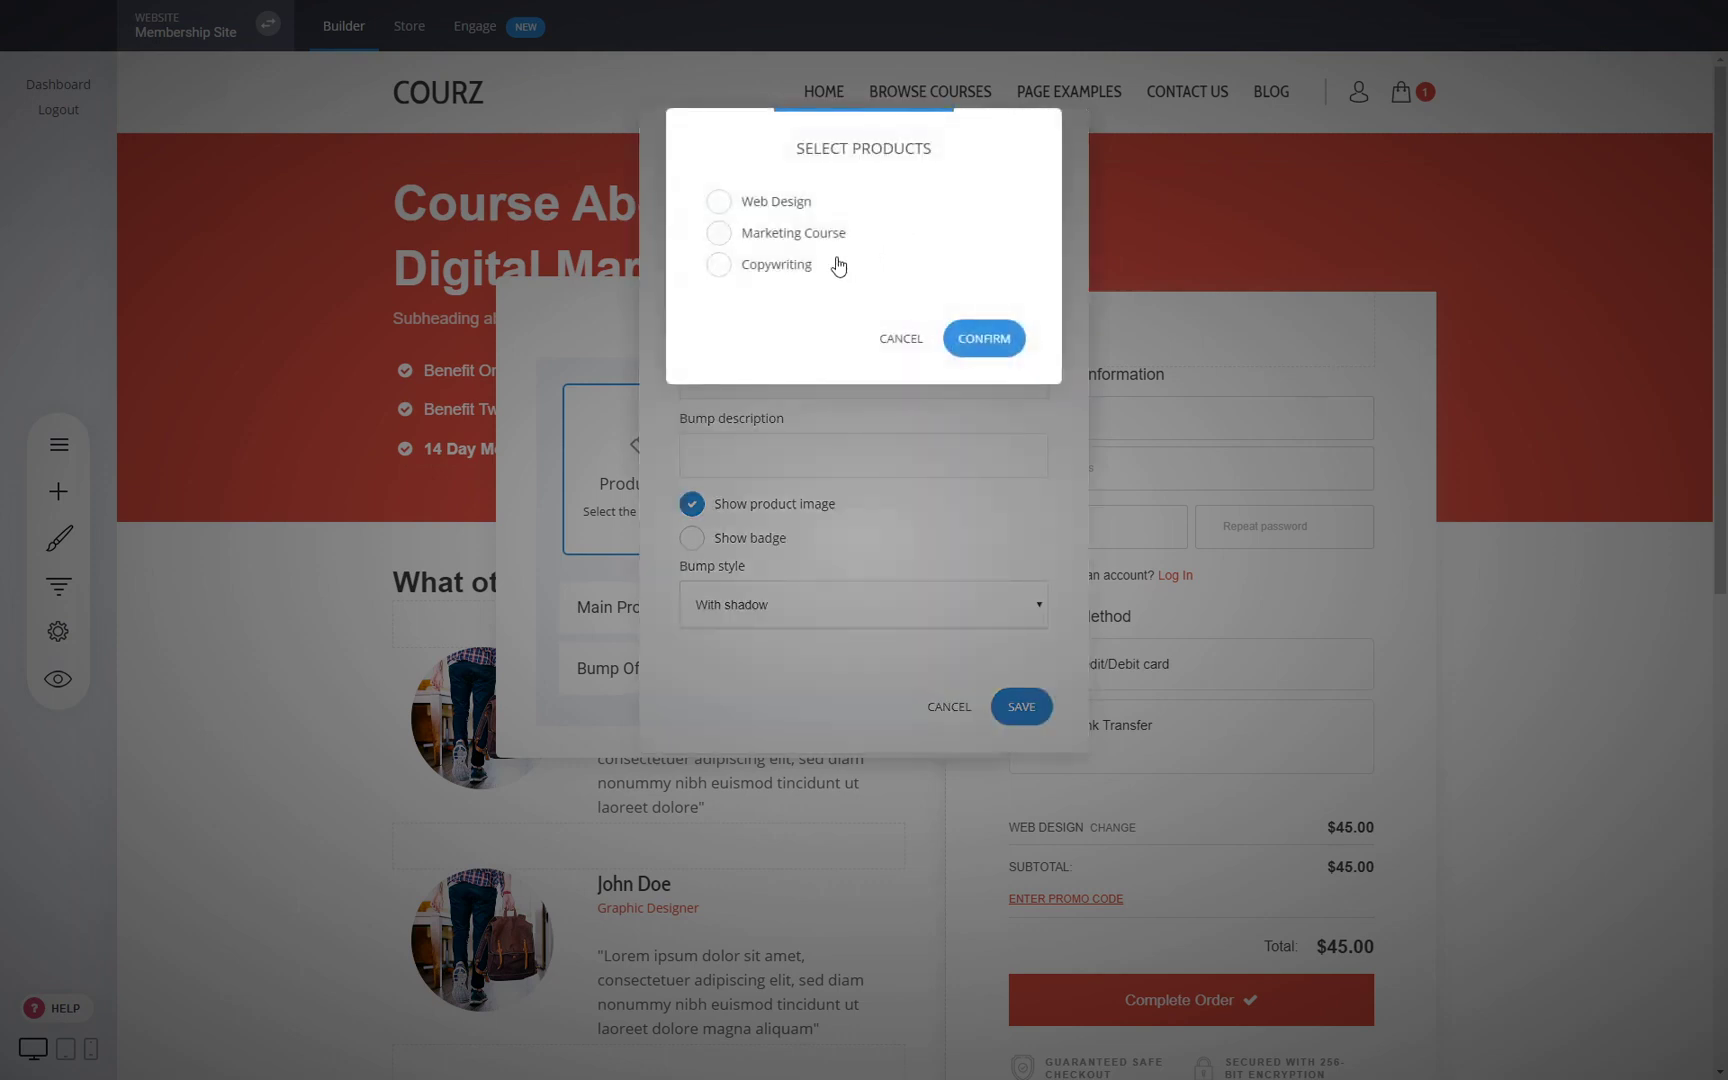
left_click(764, 272)
left_click(996, 339)
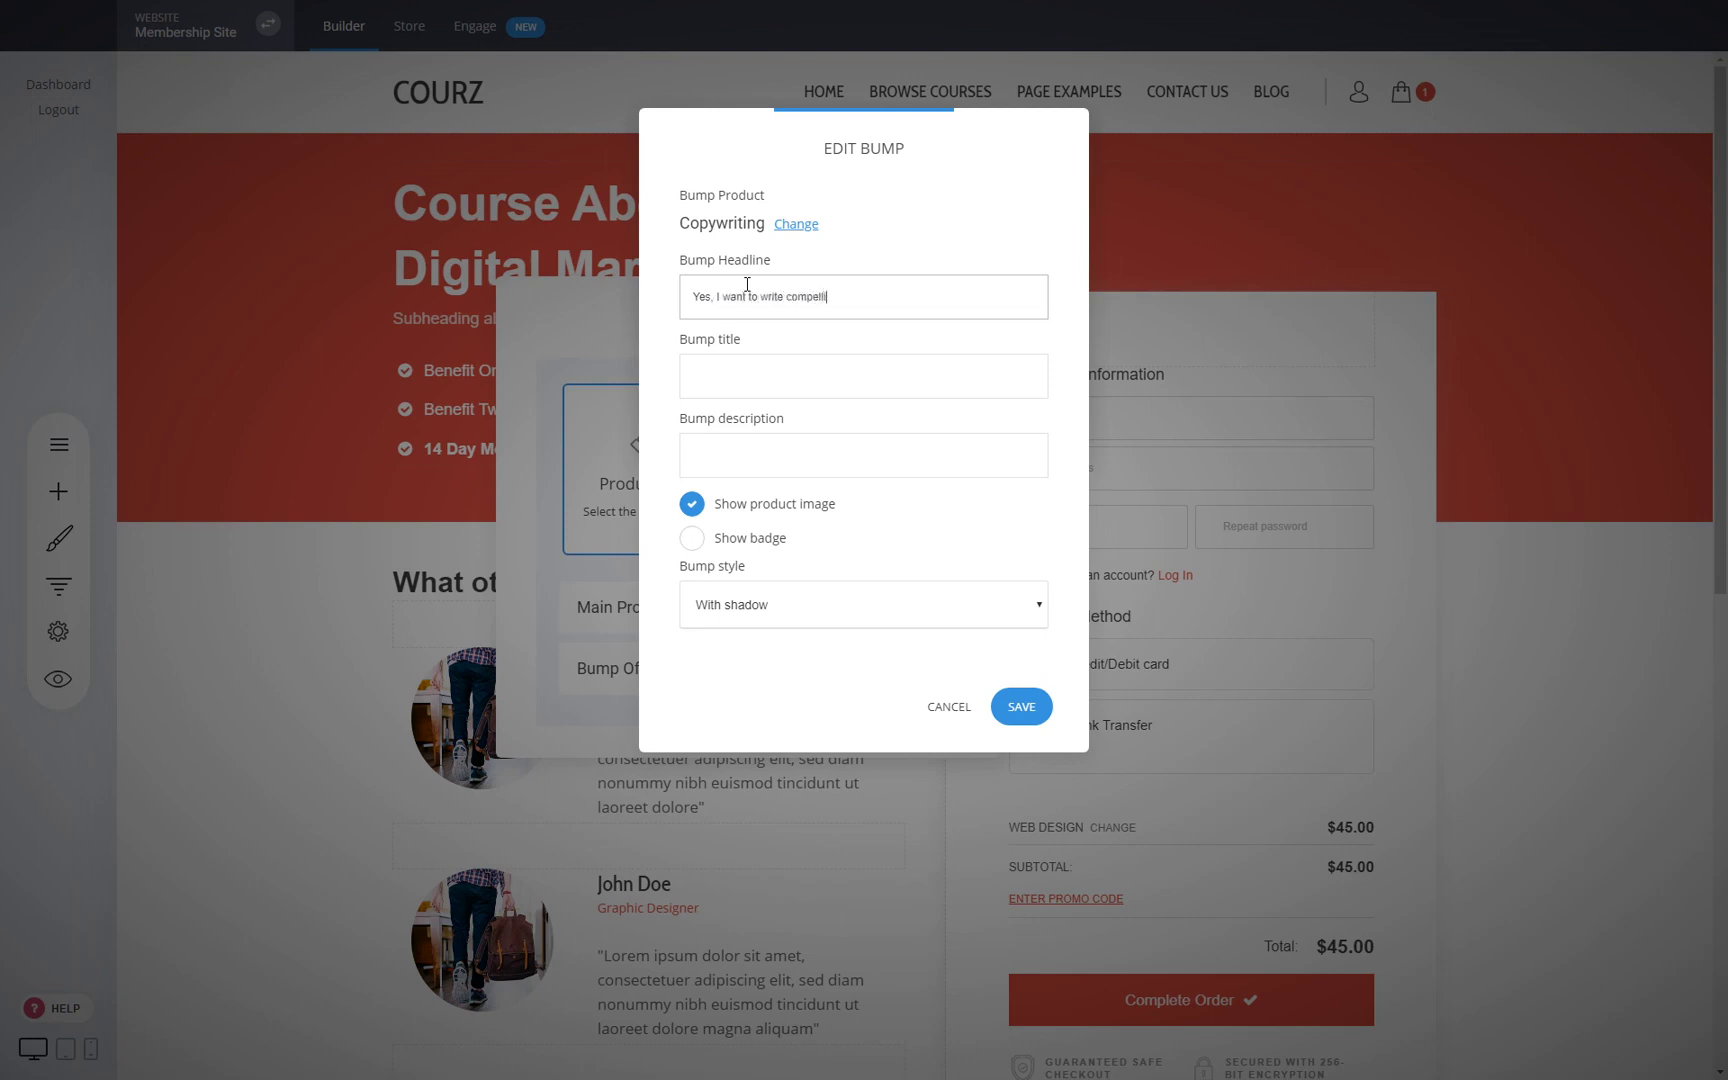
left_click(735, 370)
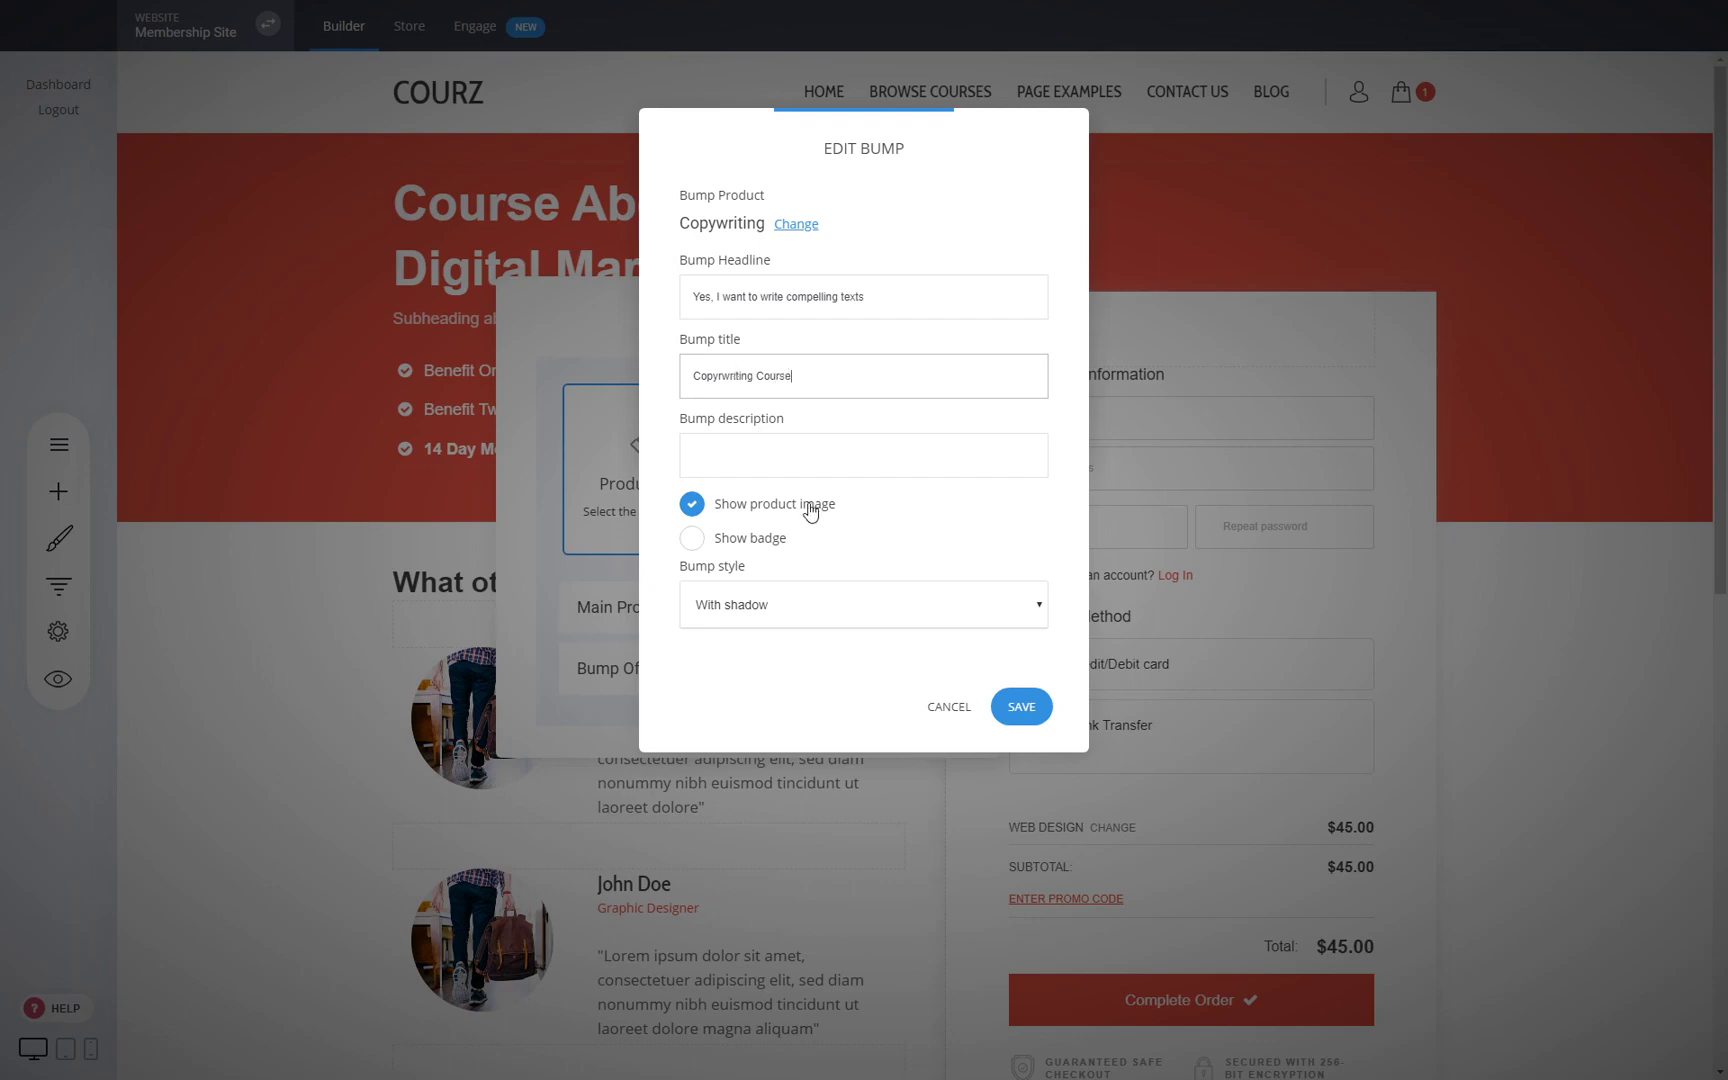
left_click(1038, 712)
left_click(967, 584)
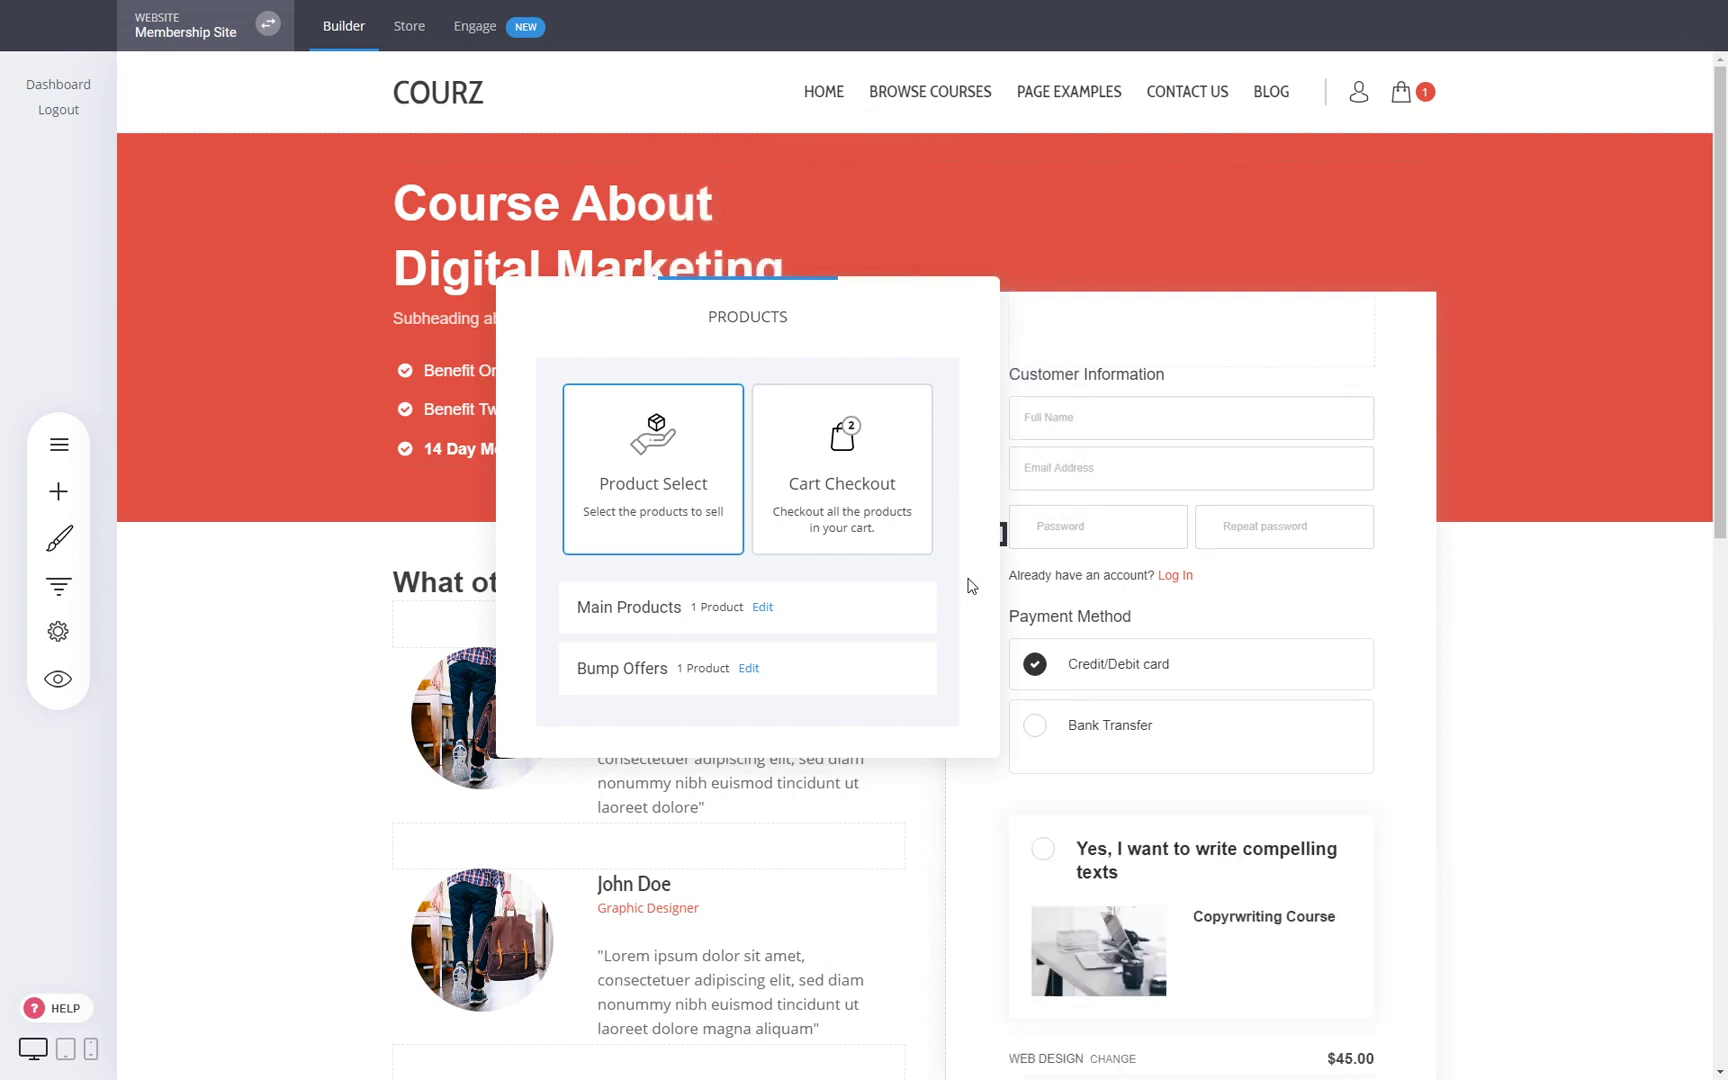
Close the product settings, look over the bump offer within the checkout form, and save the page changes
left_click(1435, 689)
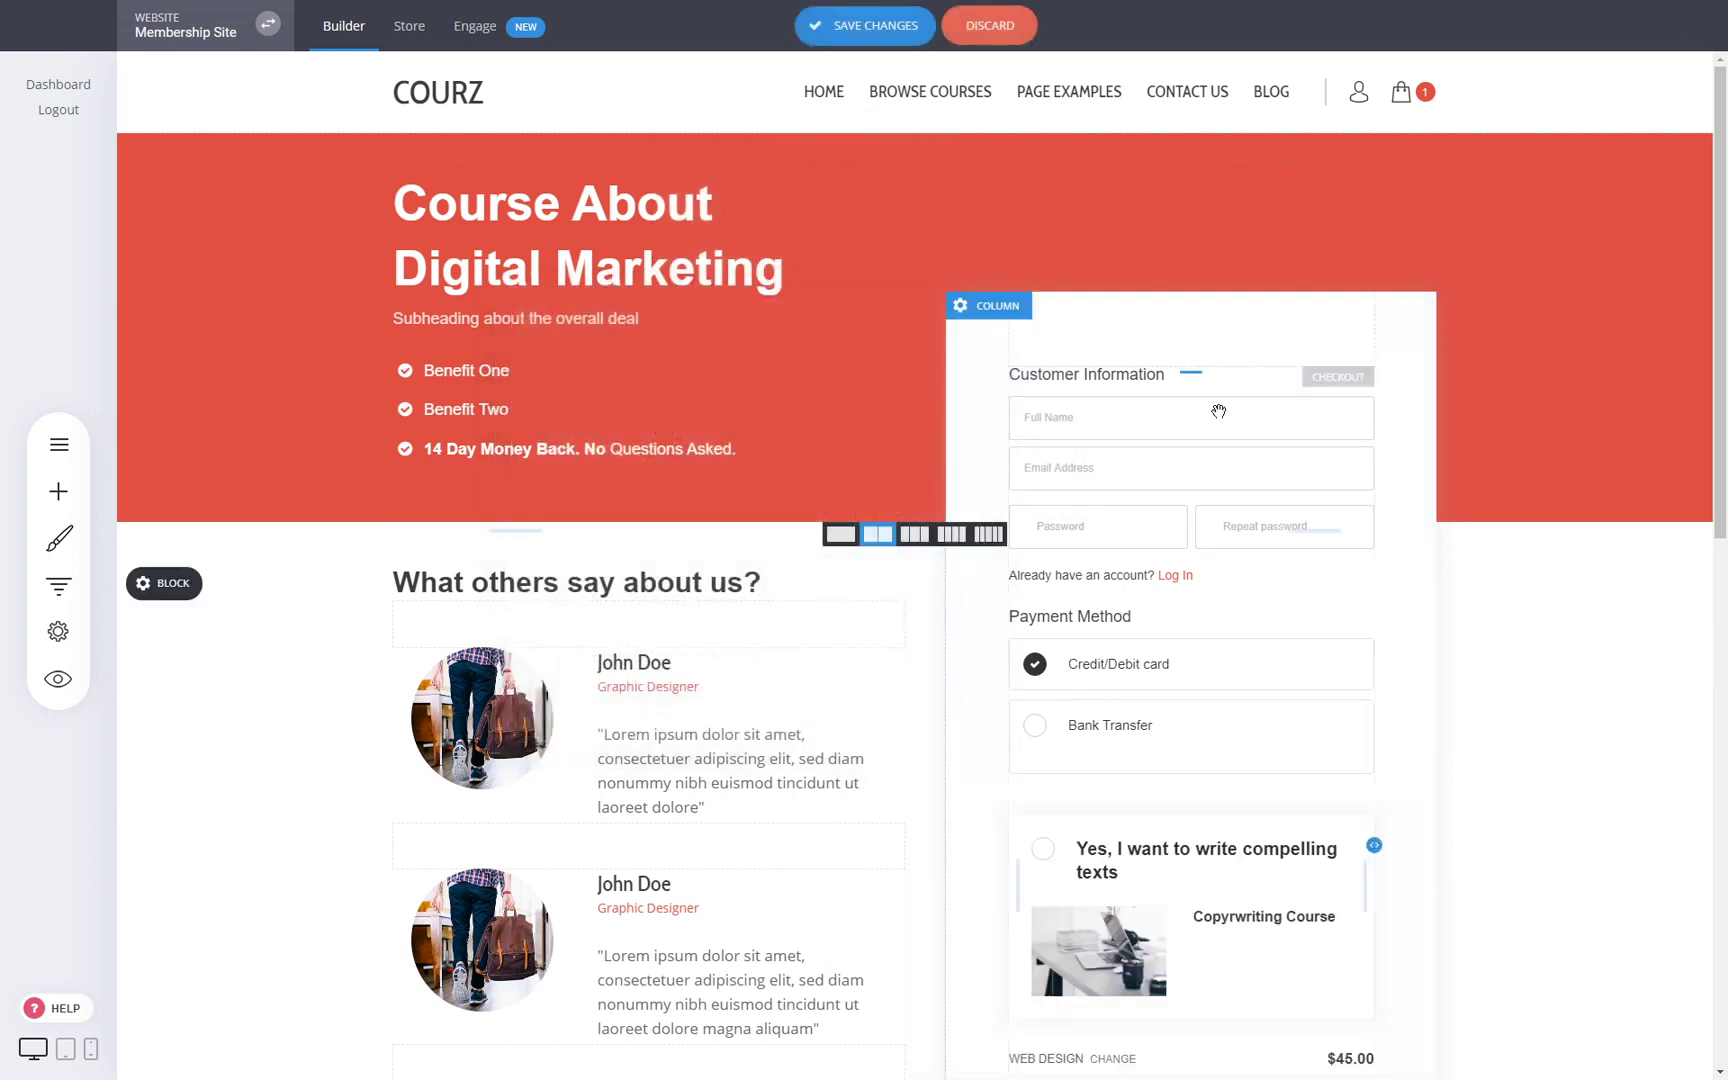
scroll(1275, 490, "down", 3)
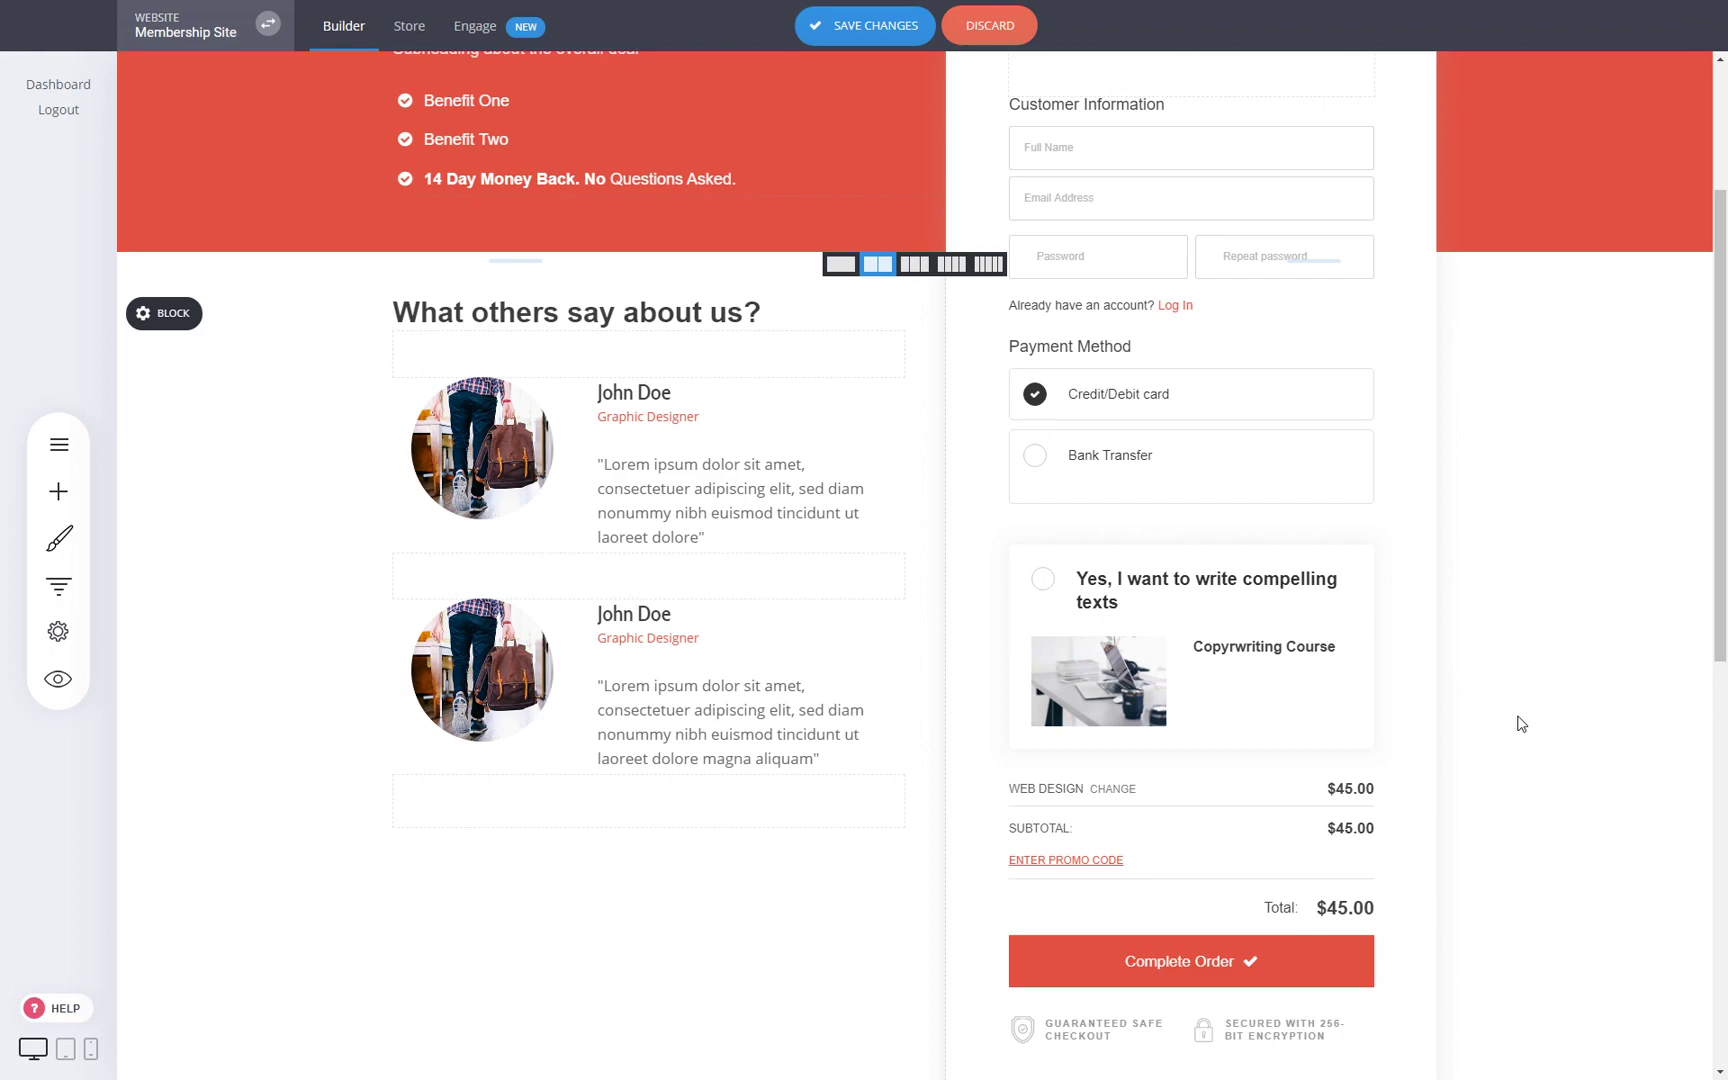
left_click(857, 38)
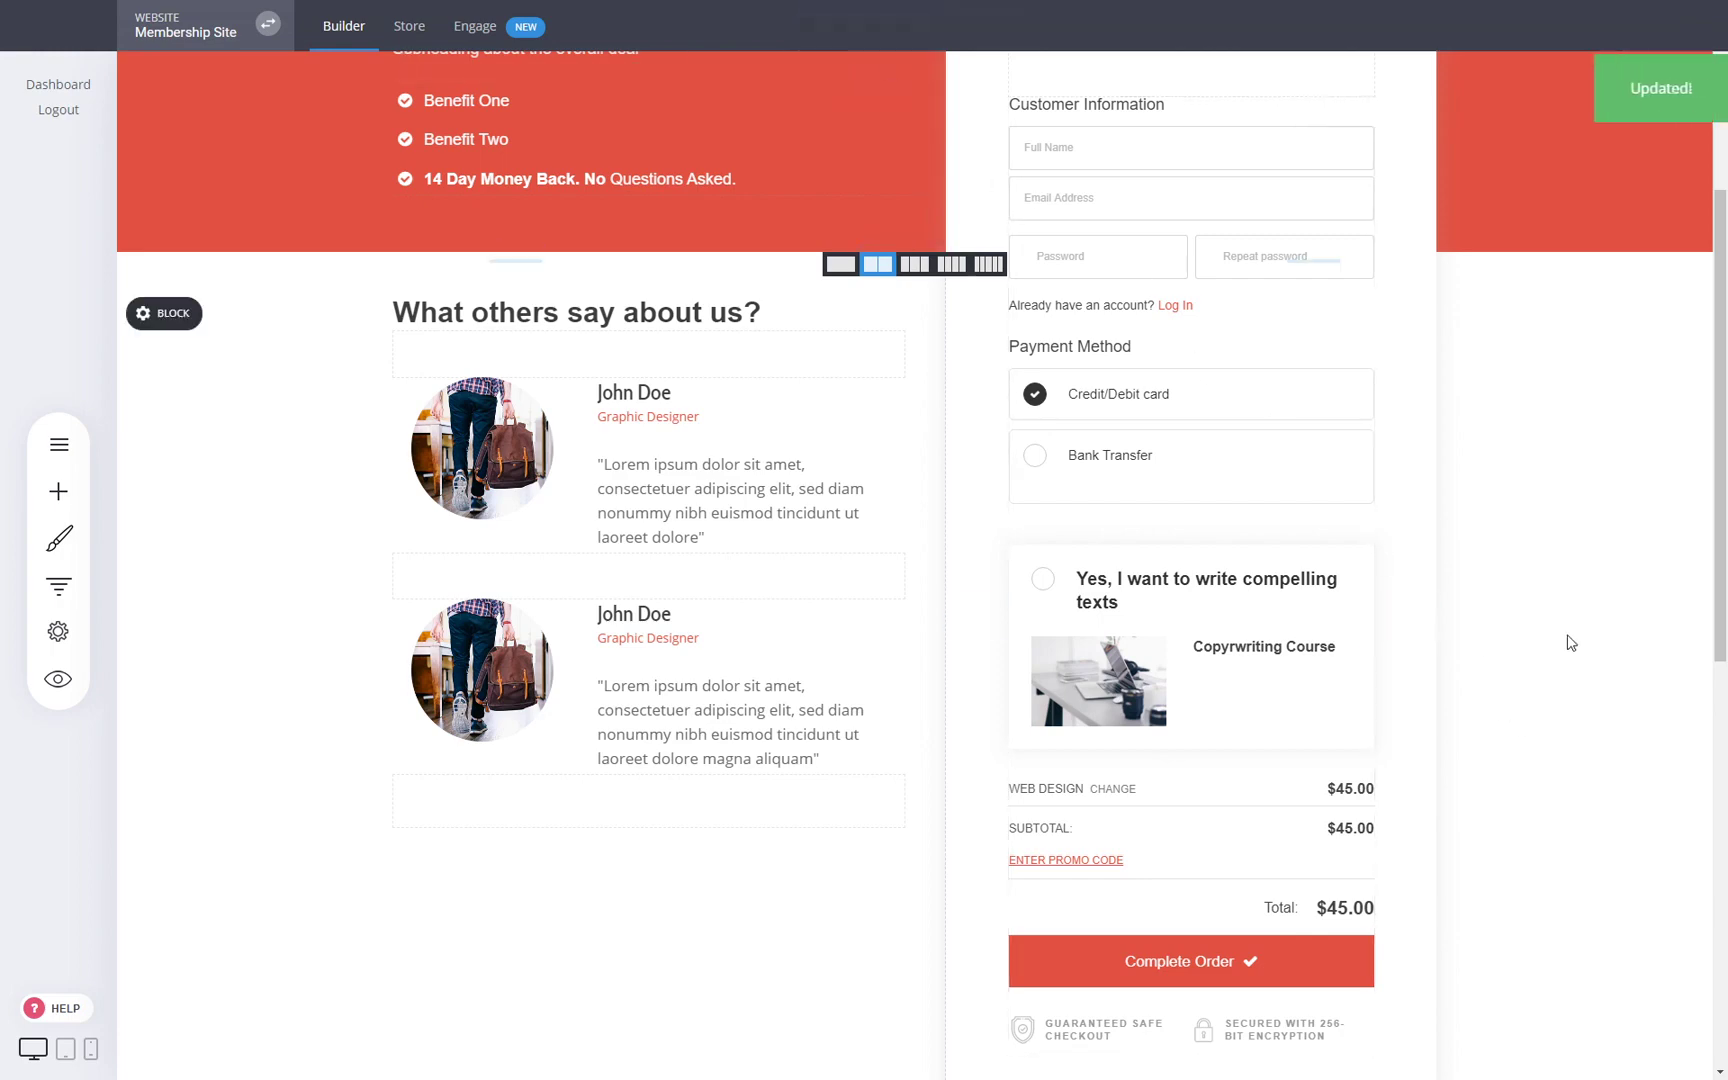
scroll(1562, 645, "up", 3)
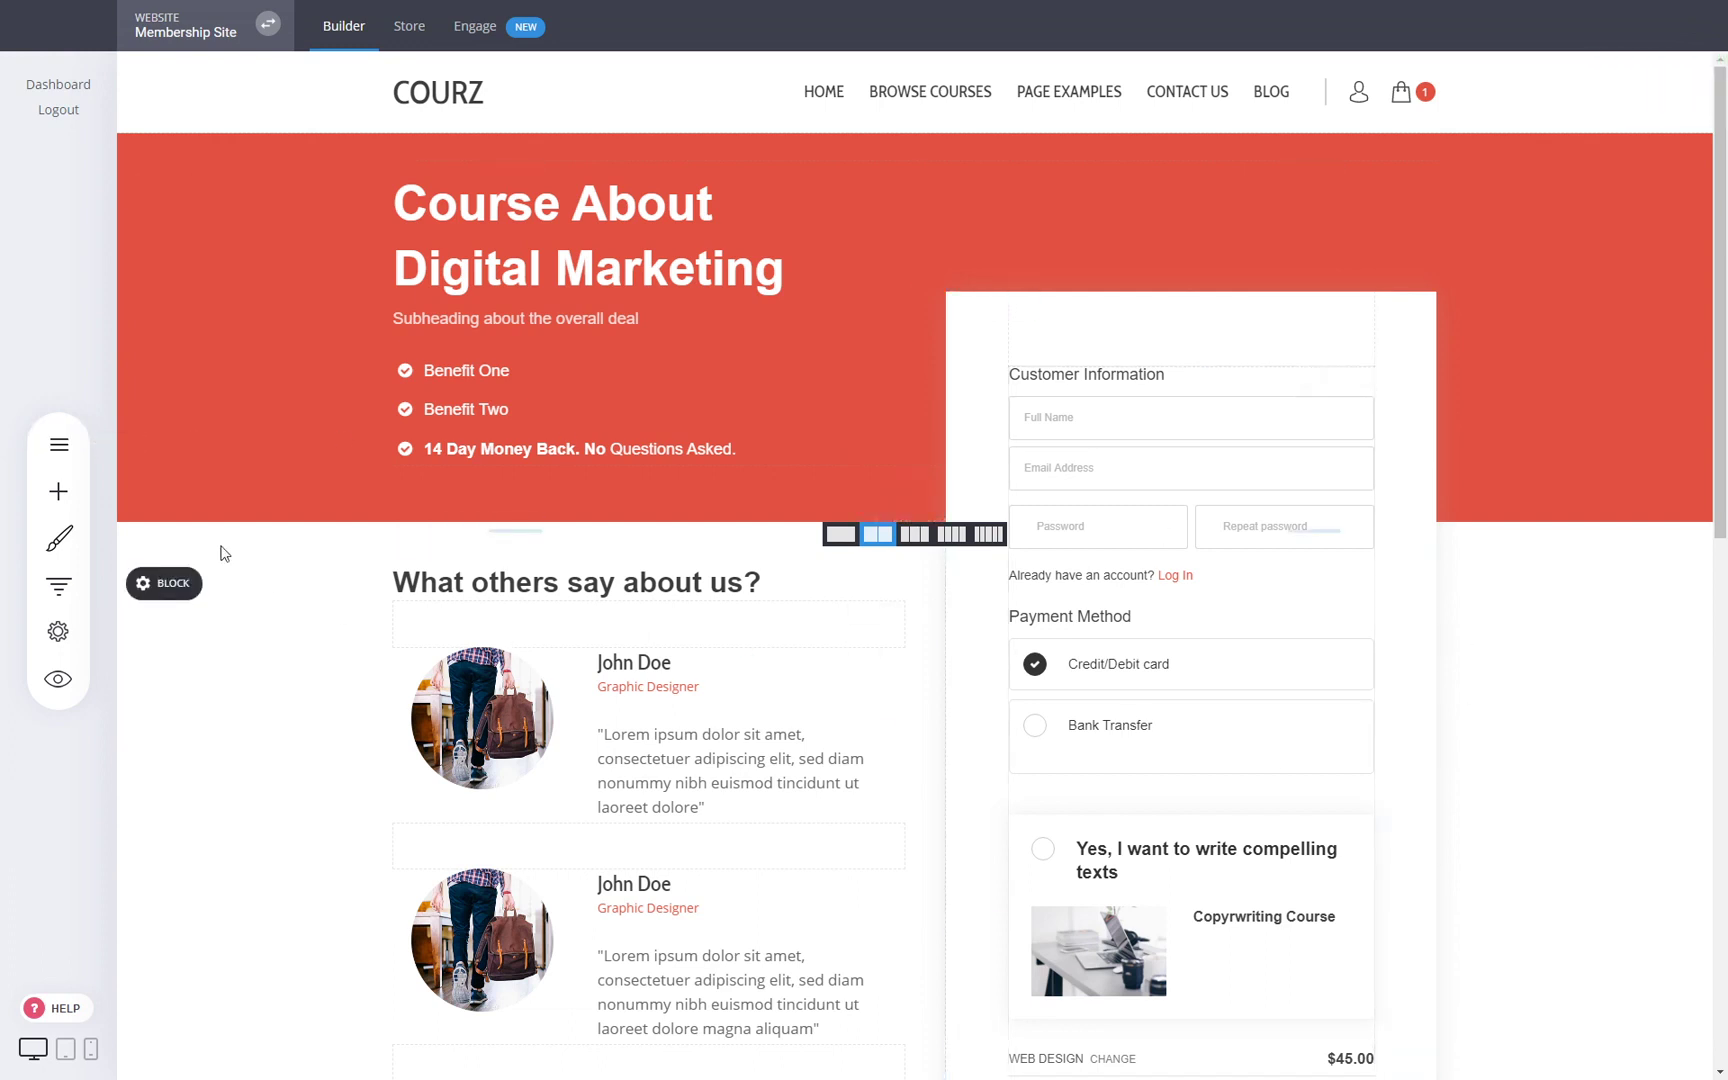
left_click(50, 447)
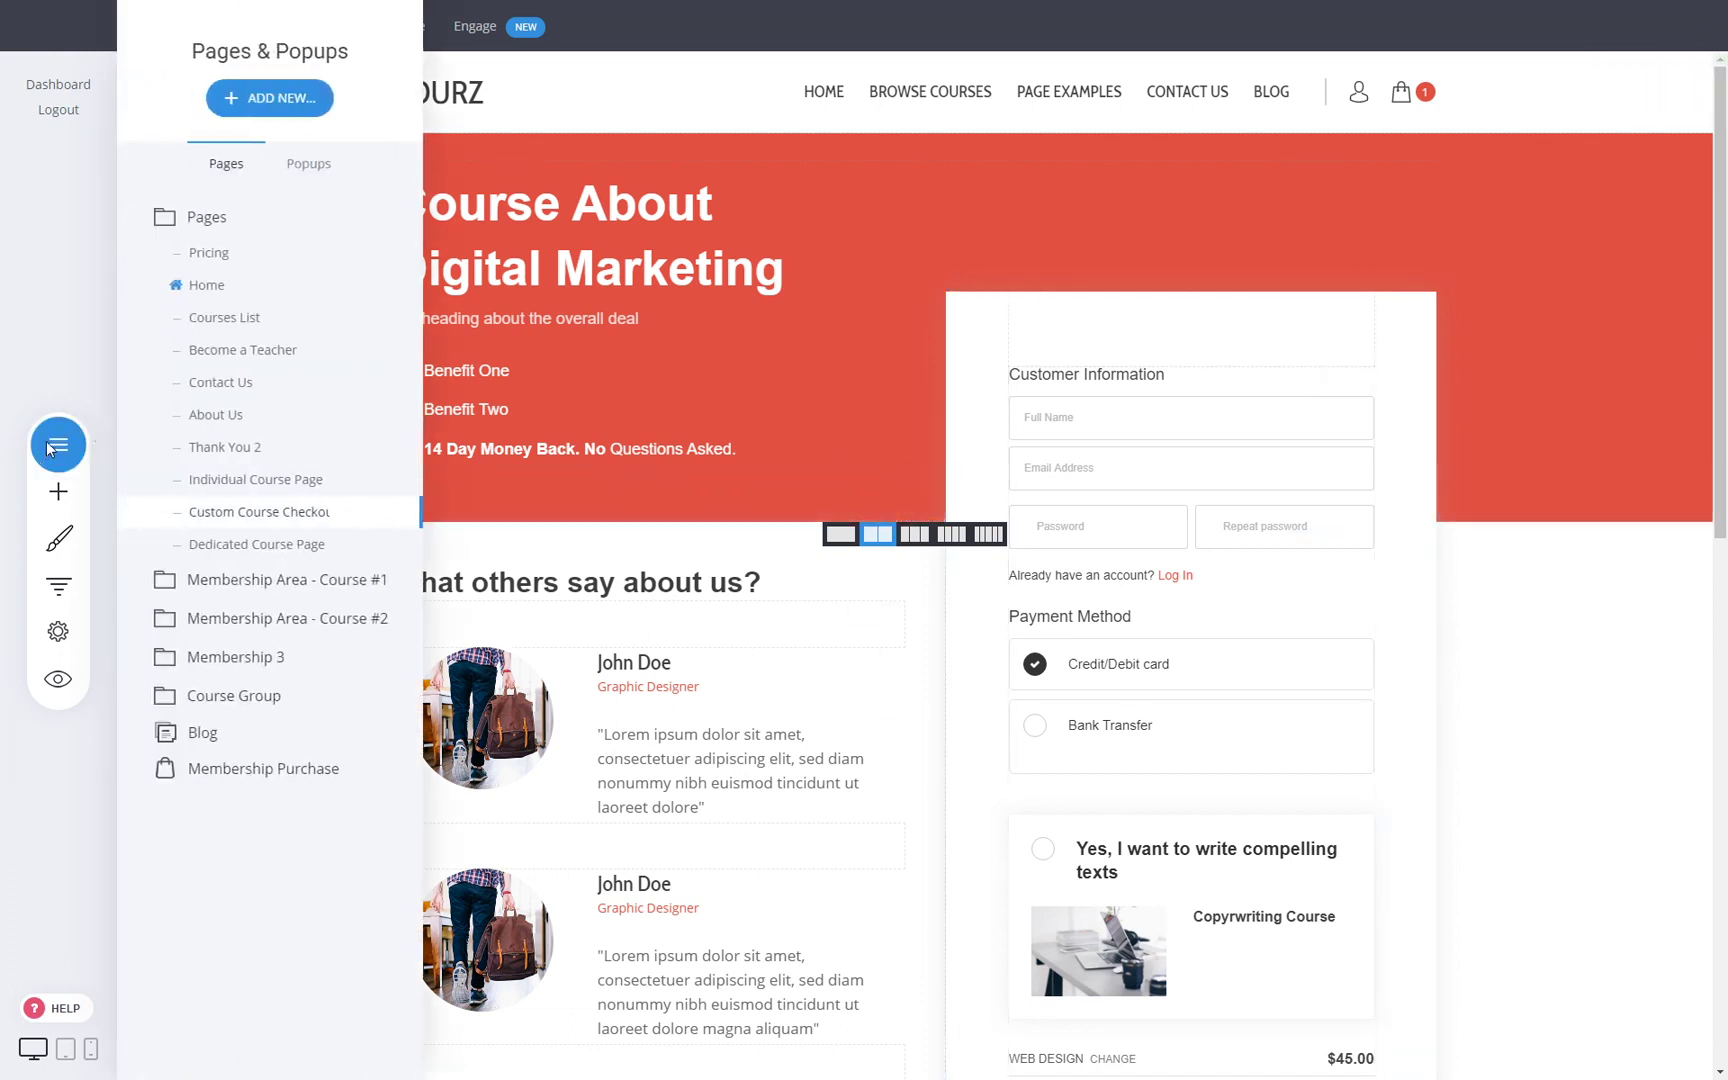
left_click(1131, 701)
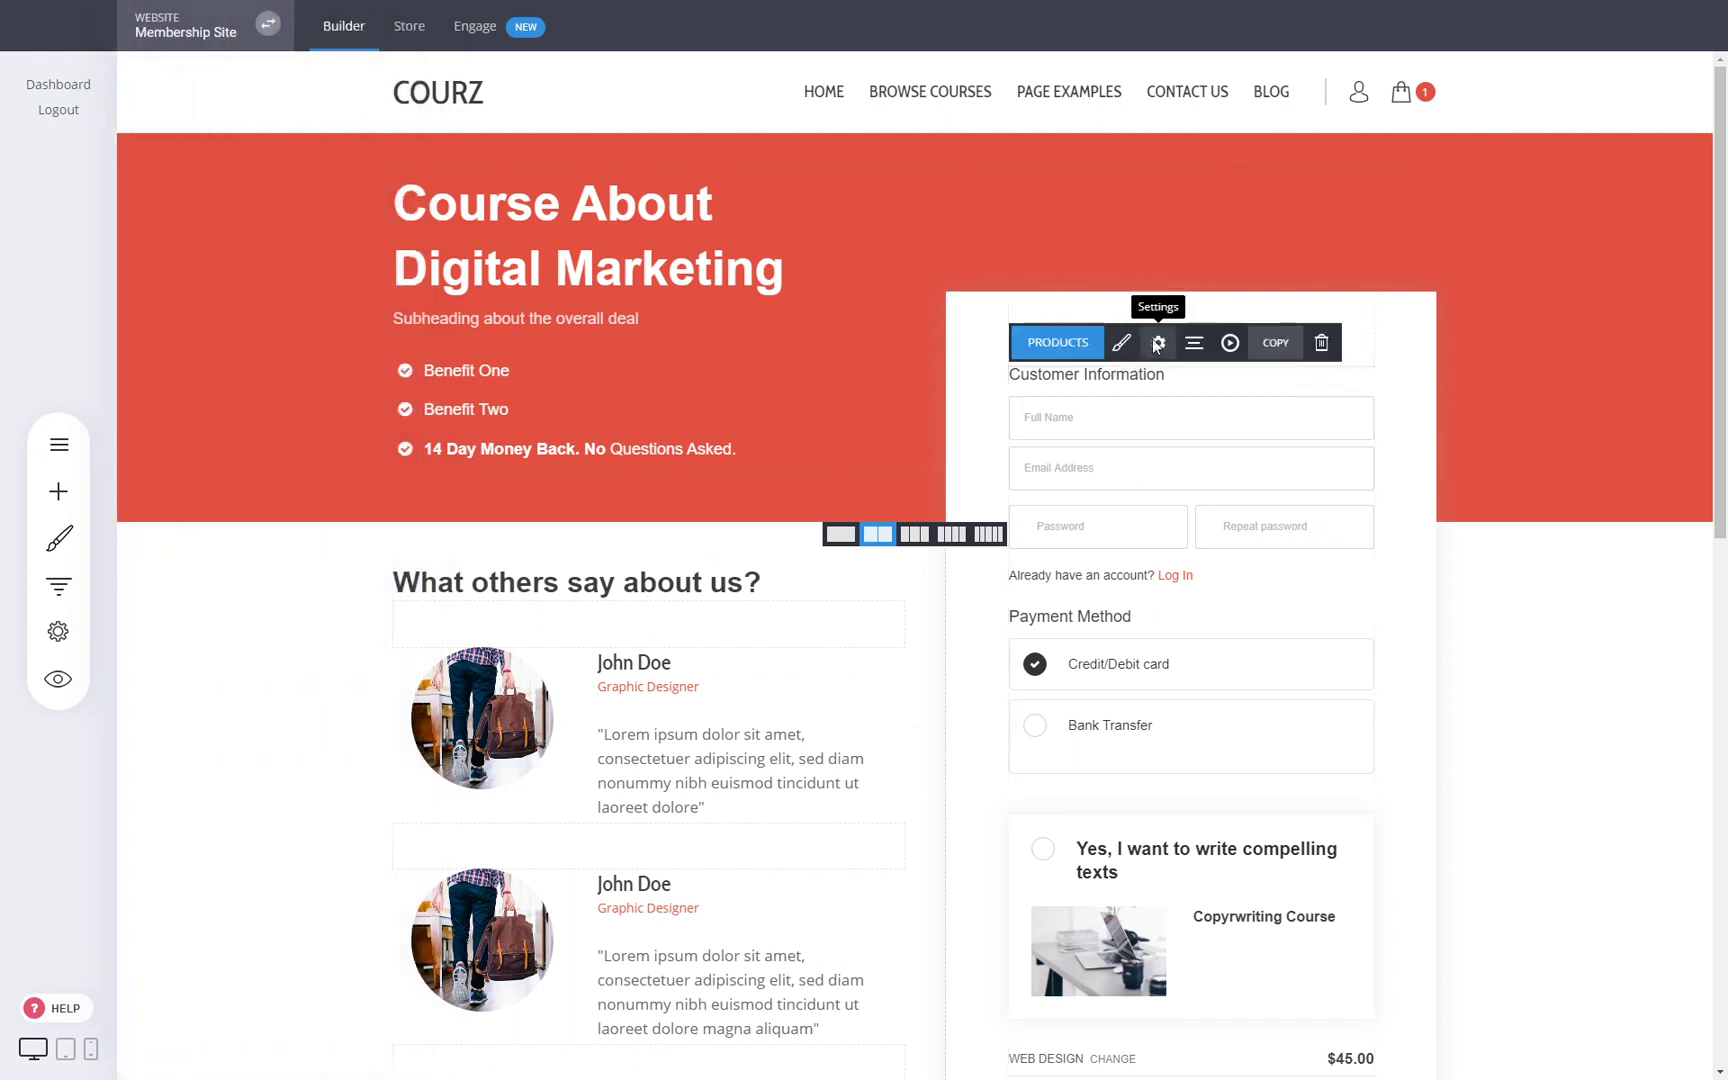
left_click(1157, 343)
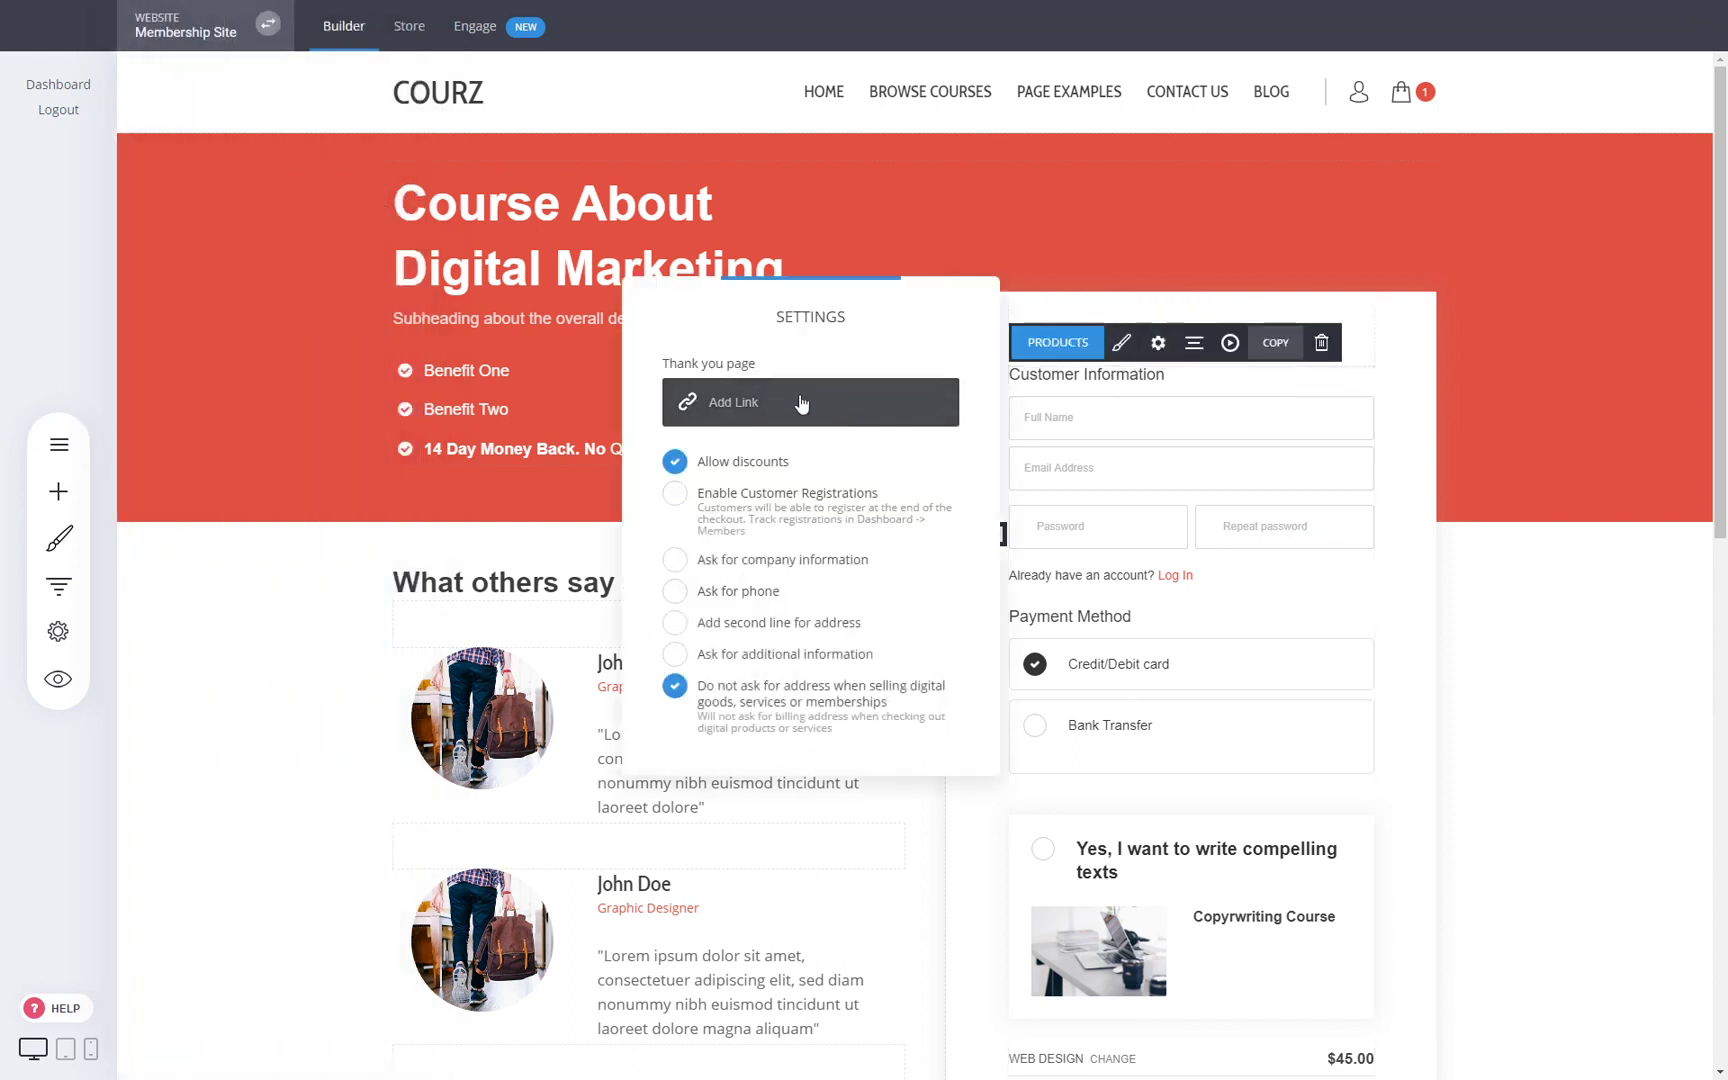
left_click(712, 402)
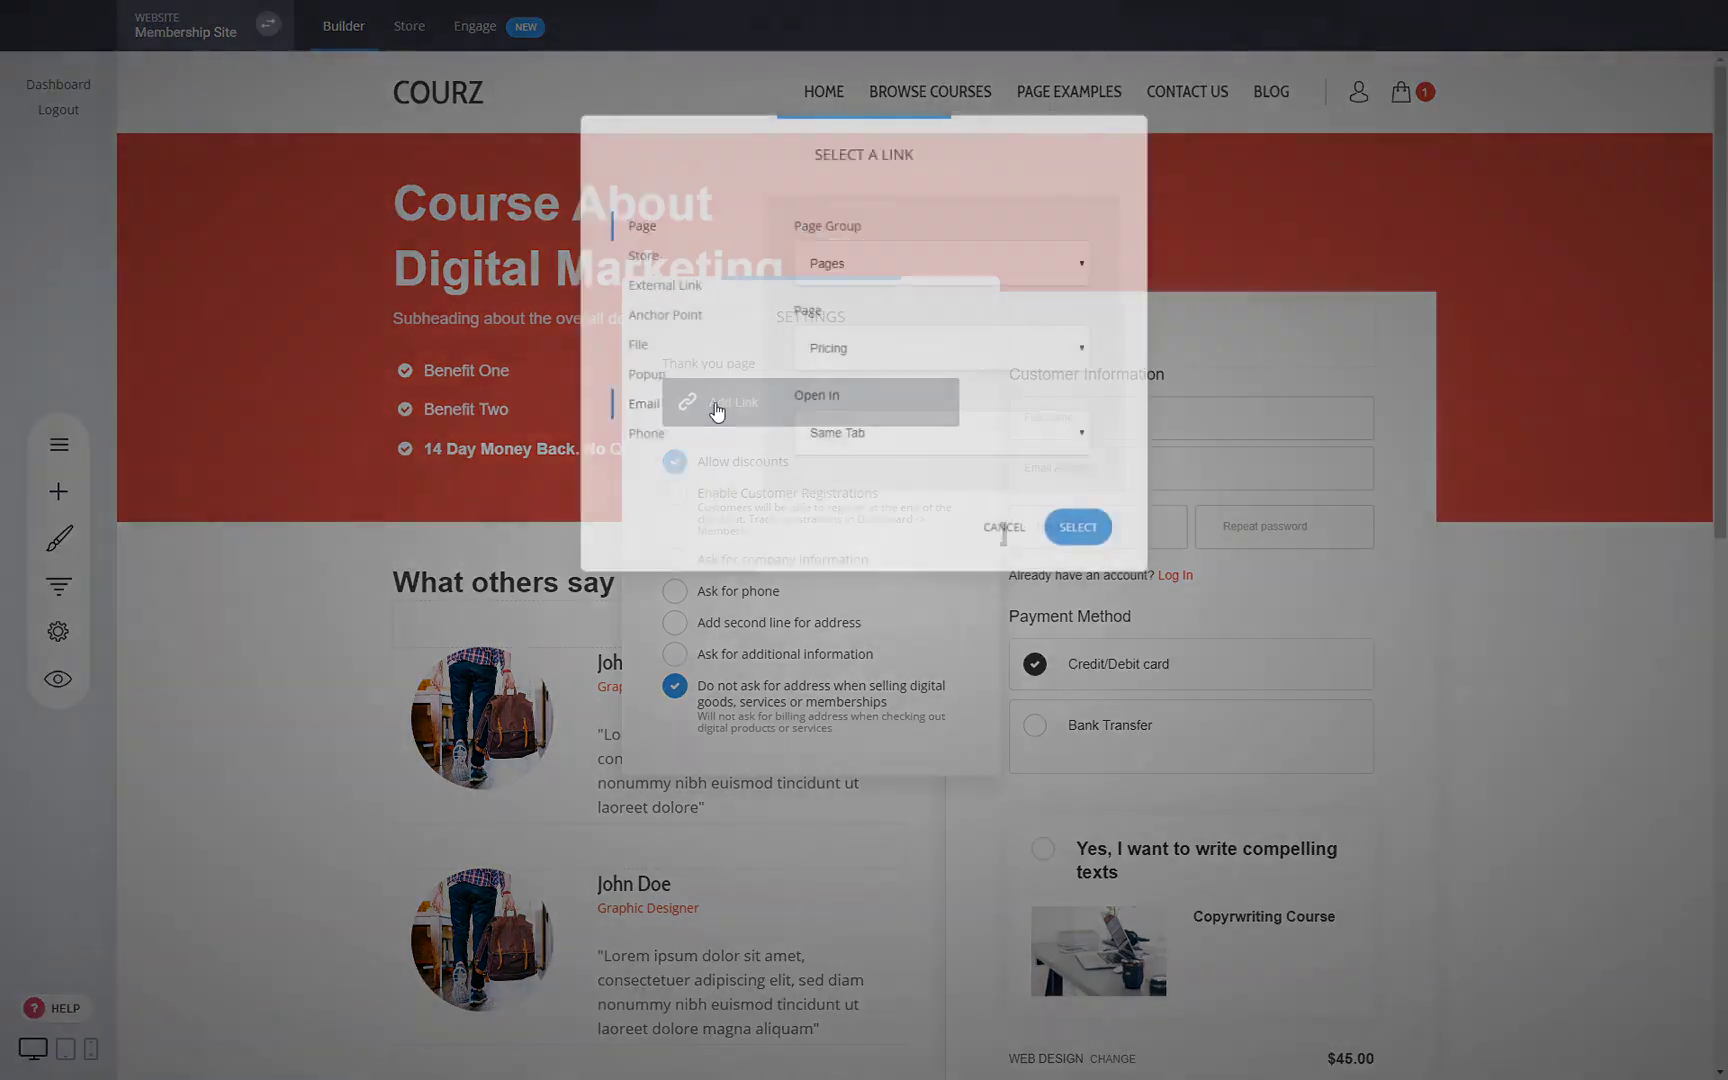
left_click(1015, 535)
left_click(1027, 579)
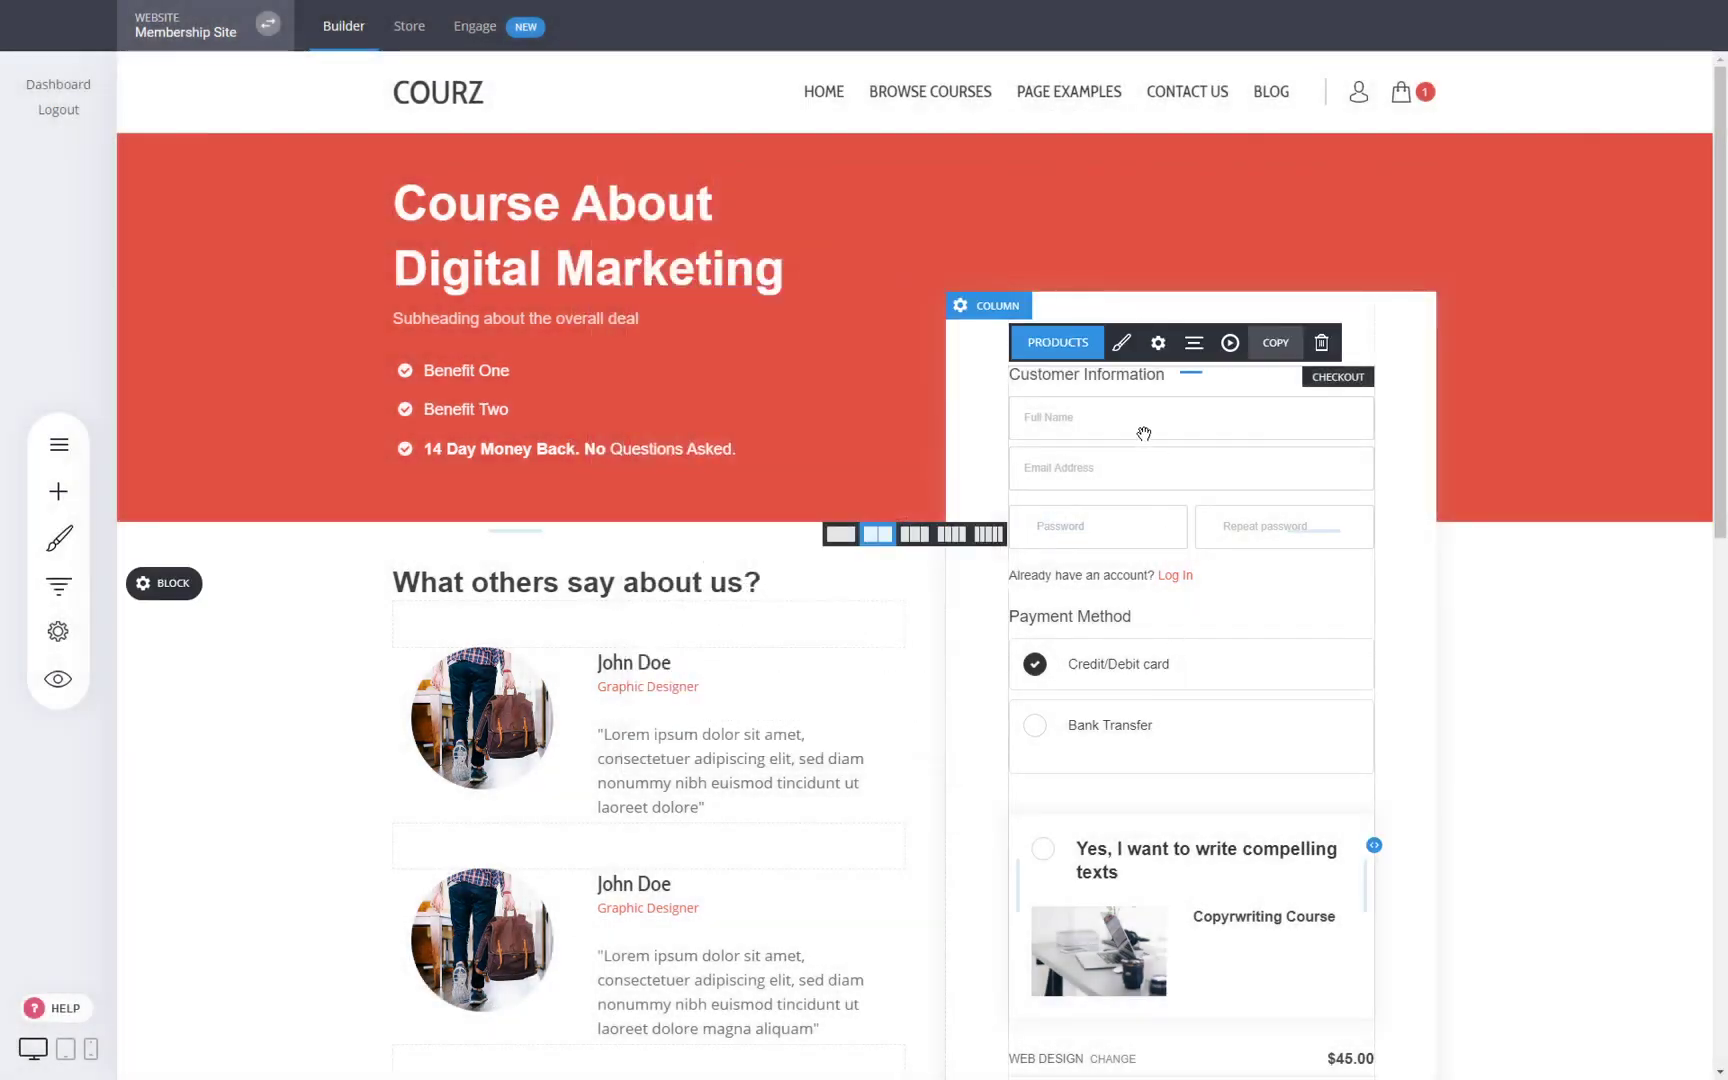
Link the checkout form's thank-you page setting to the thank-you page in the Pages group, opening in the same tab, and save
left_click(1159, 344)
left_click(883, 398)
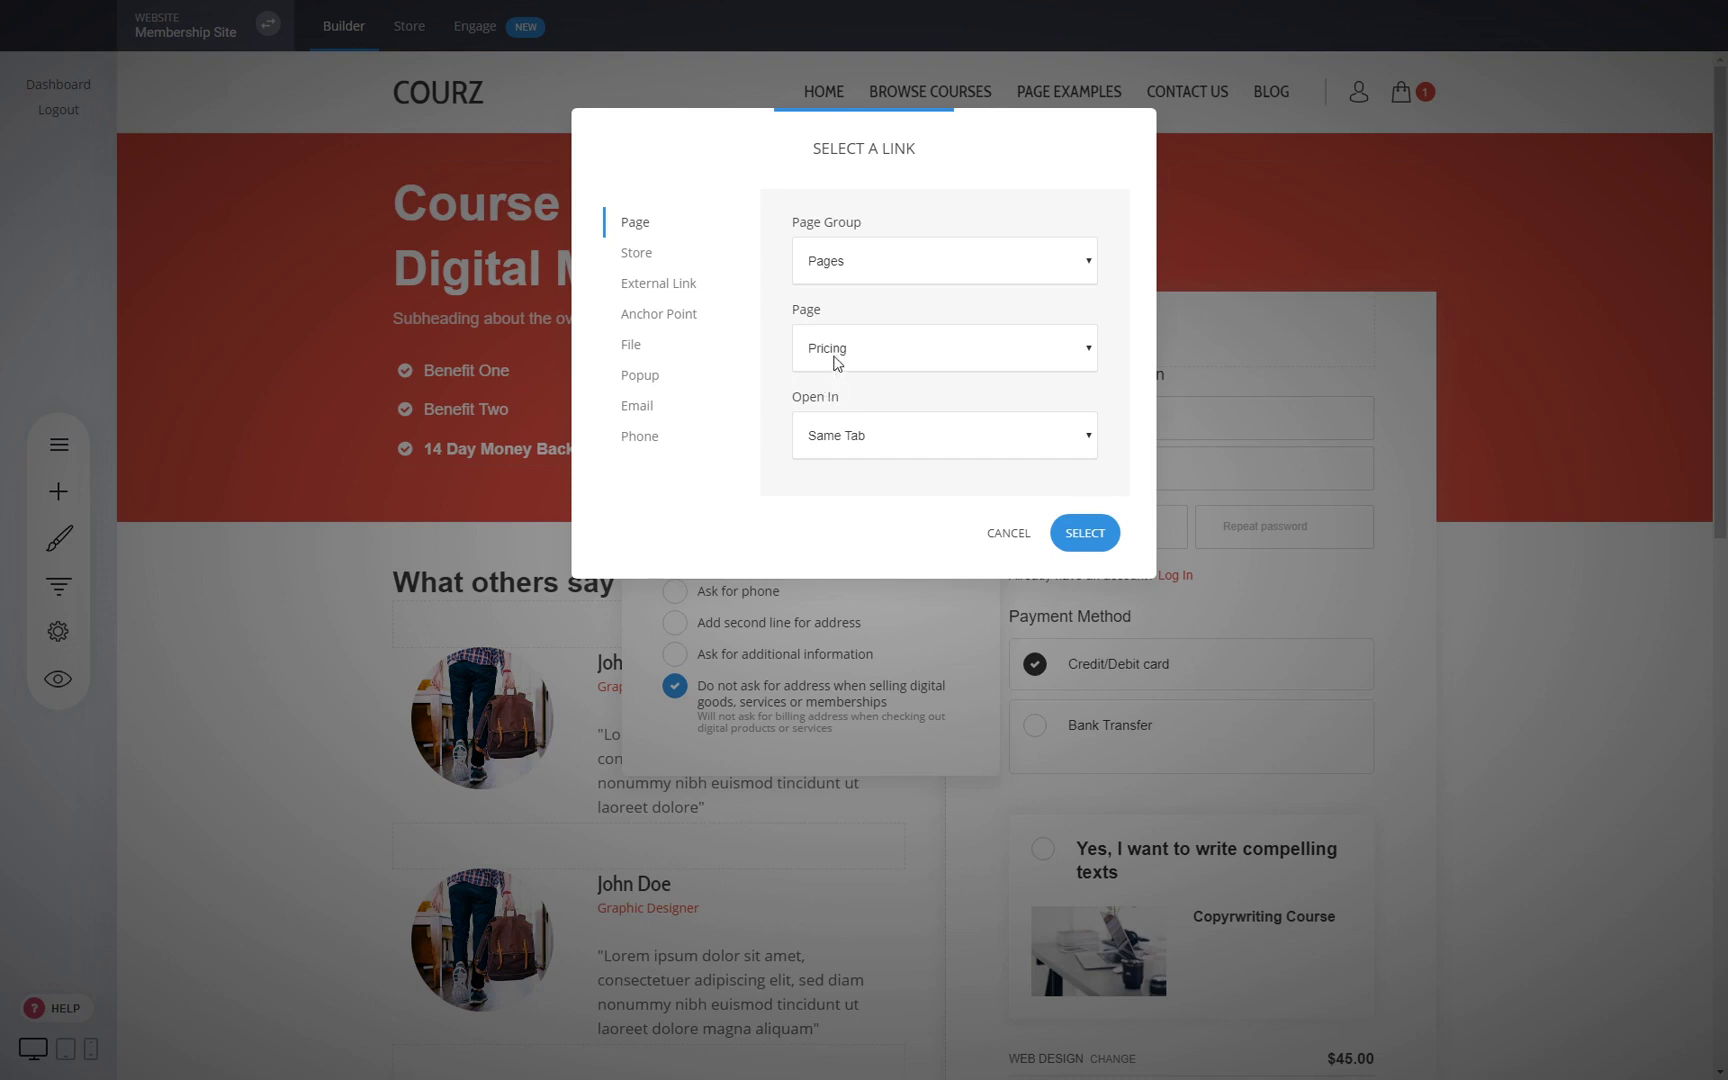
left_click(854, 309)
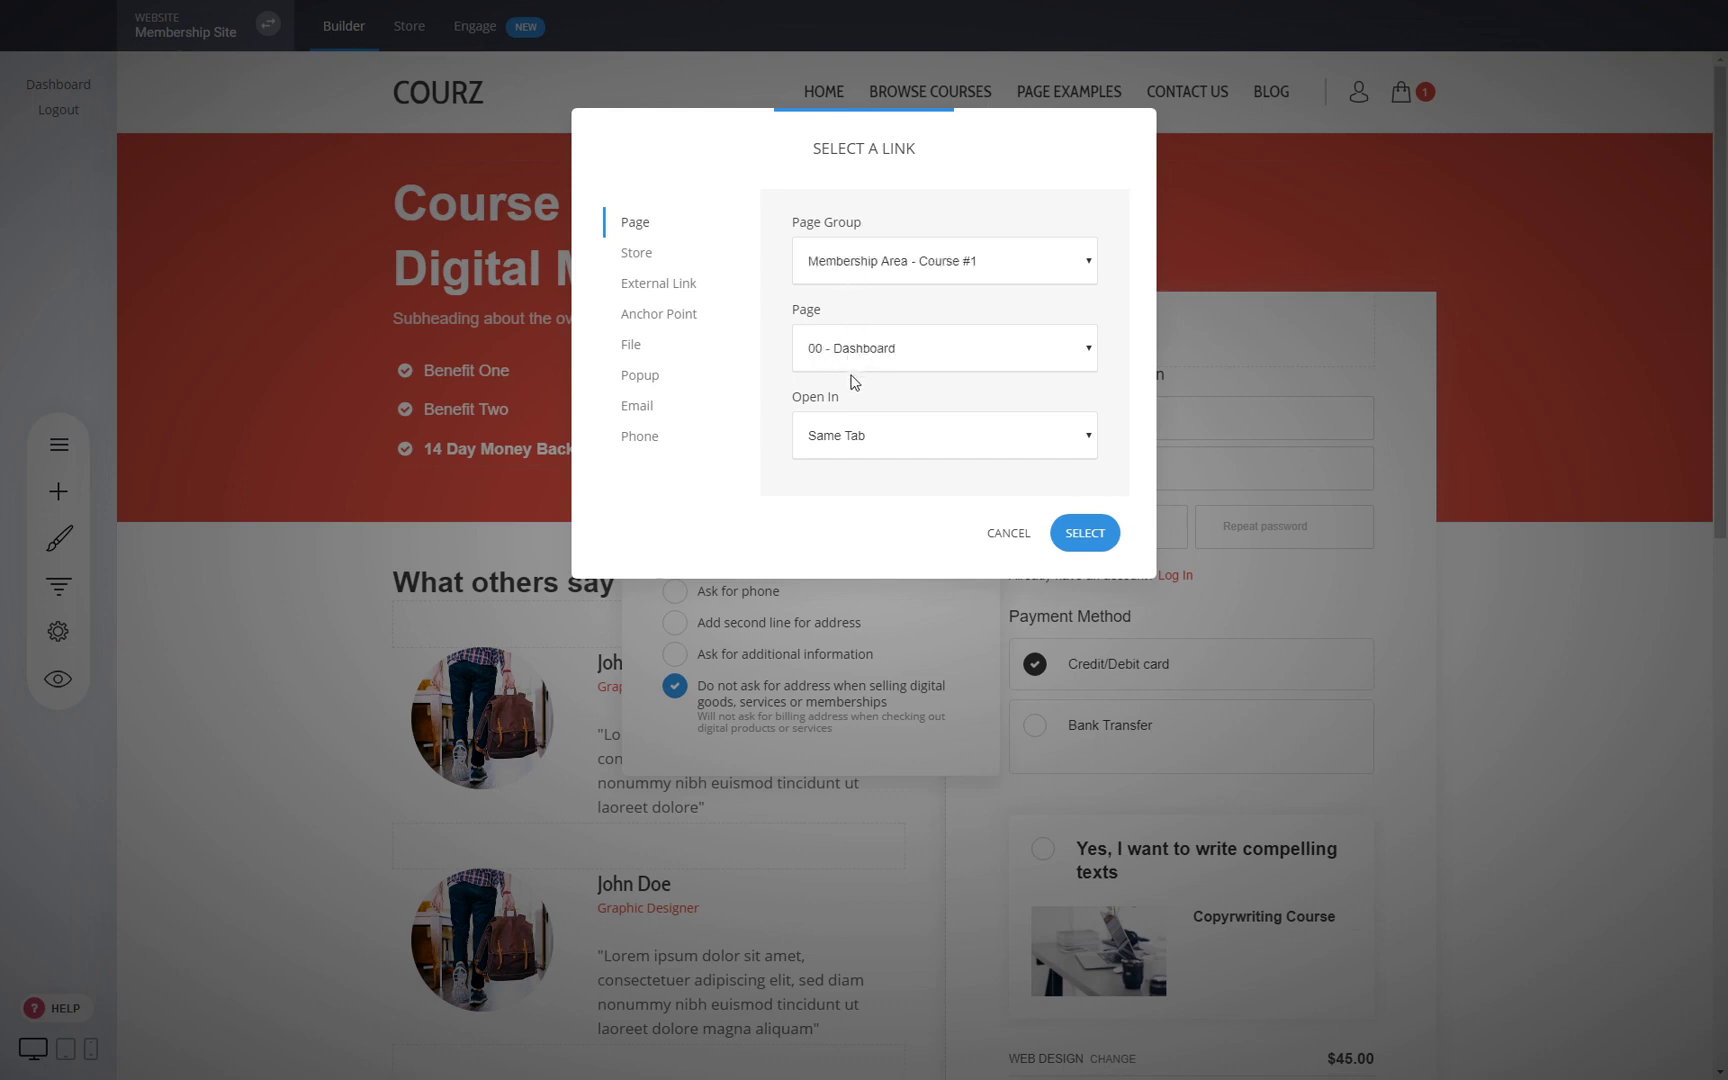
left_click(858, 300)
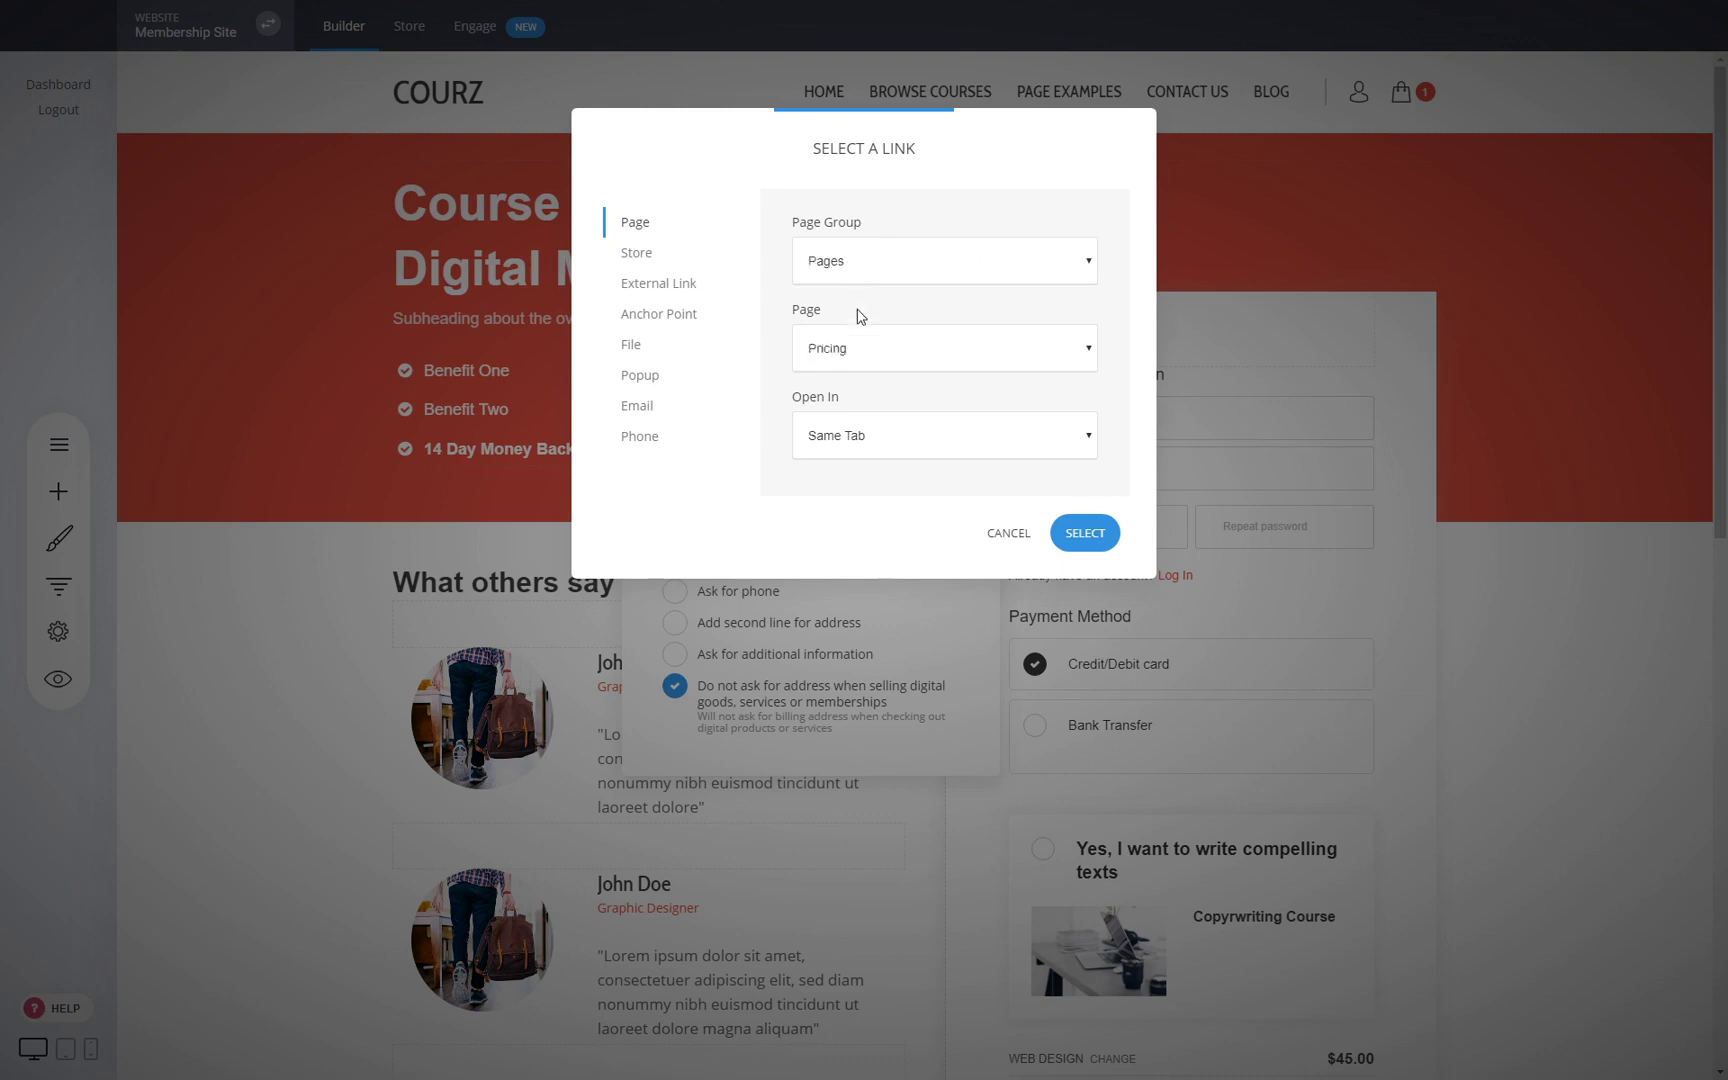
left_click(855, 479)
left_click(1085, 536)
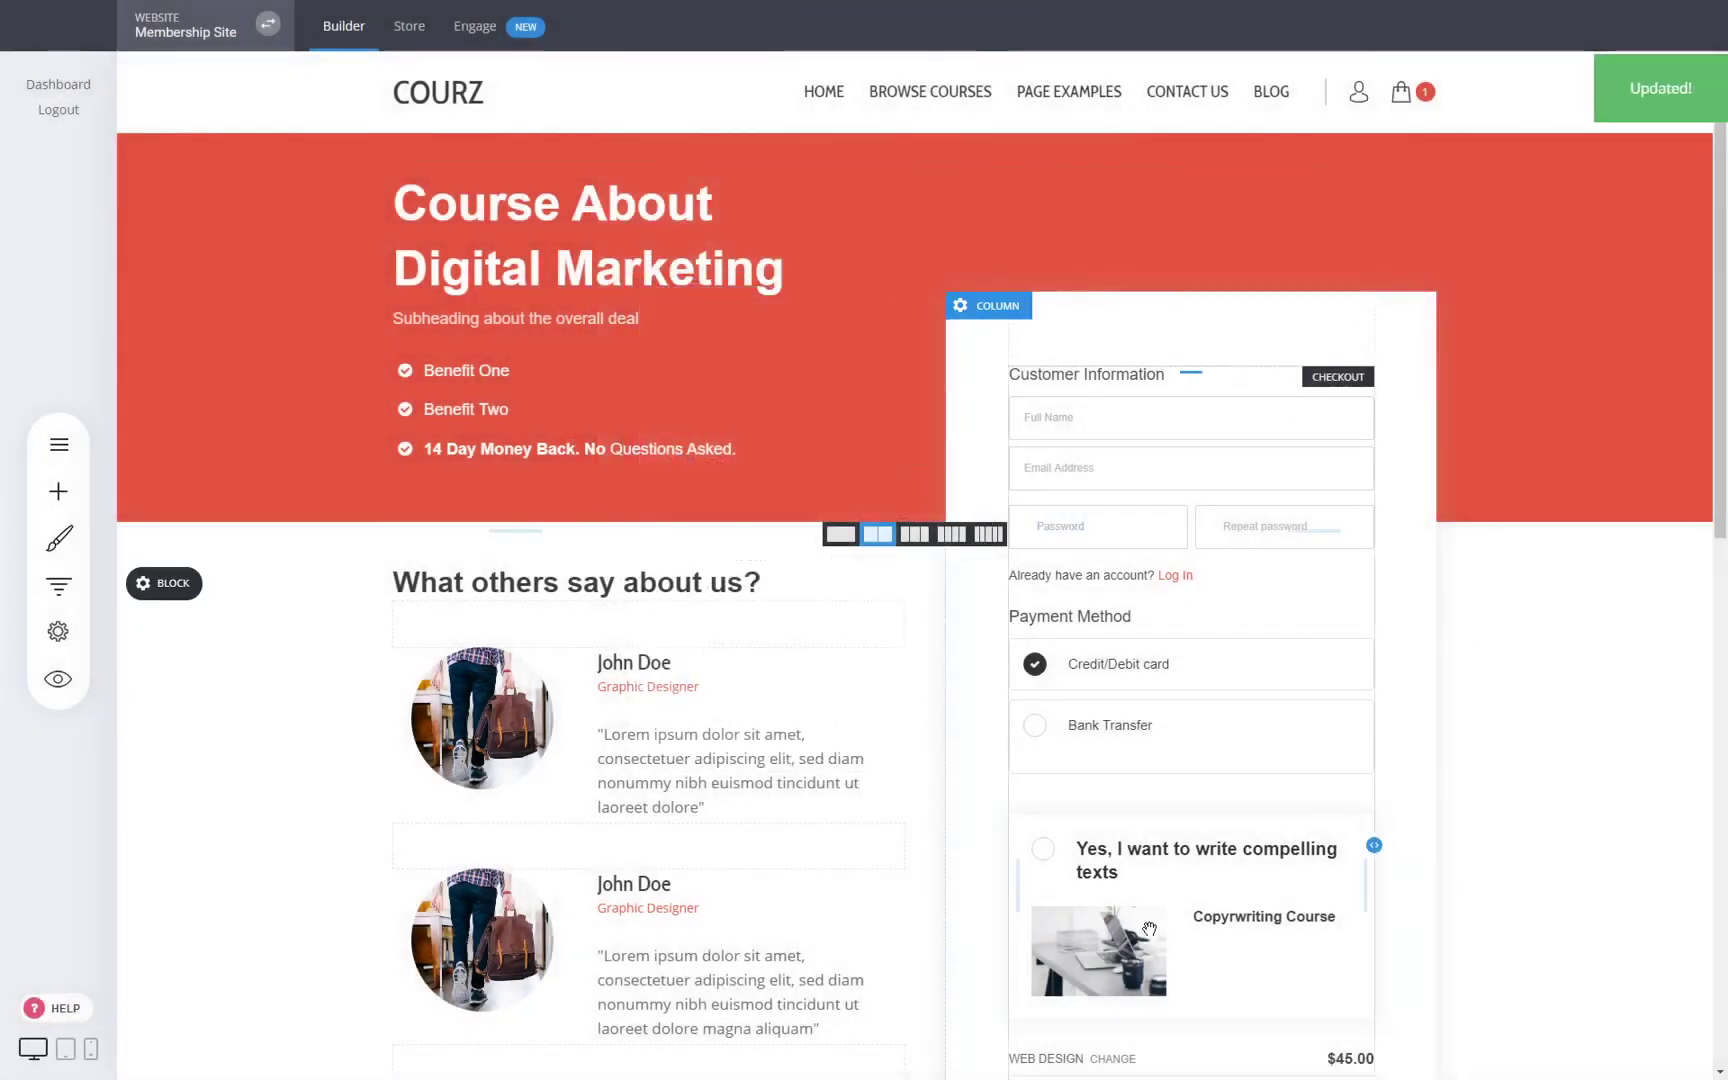
Browse the Thank You templates available for a new page, and close the template gallery without choosing one
left_click(51, 466)
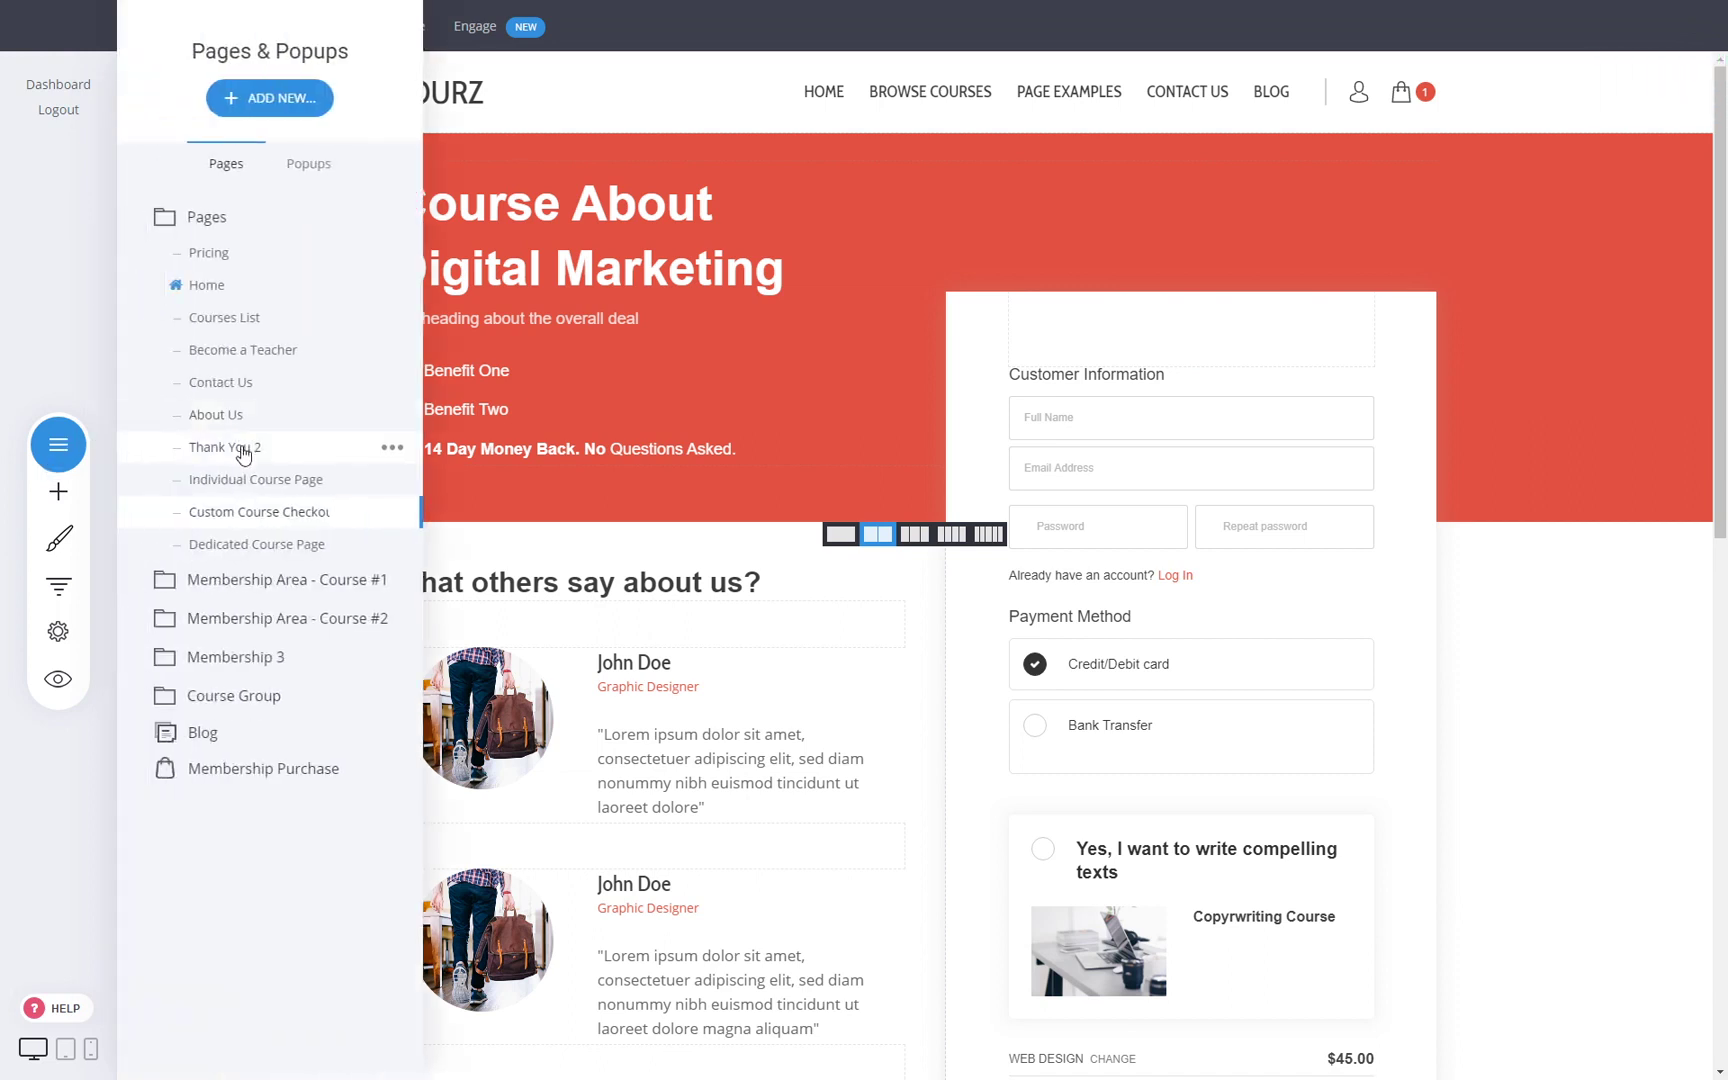
left_click(250, 97)
left_click(540, 250)
left_click(175, 324)
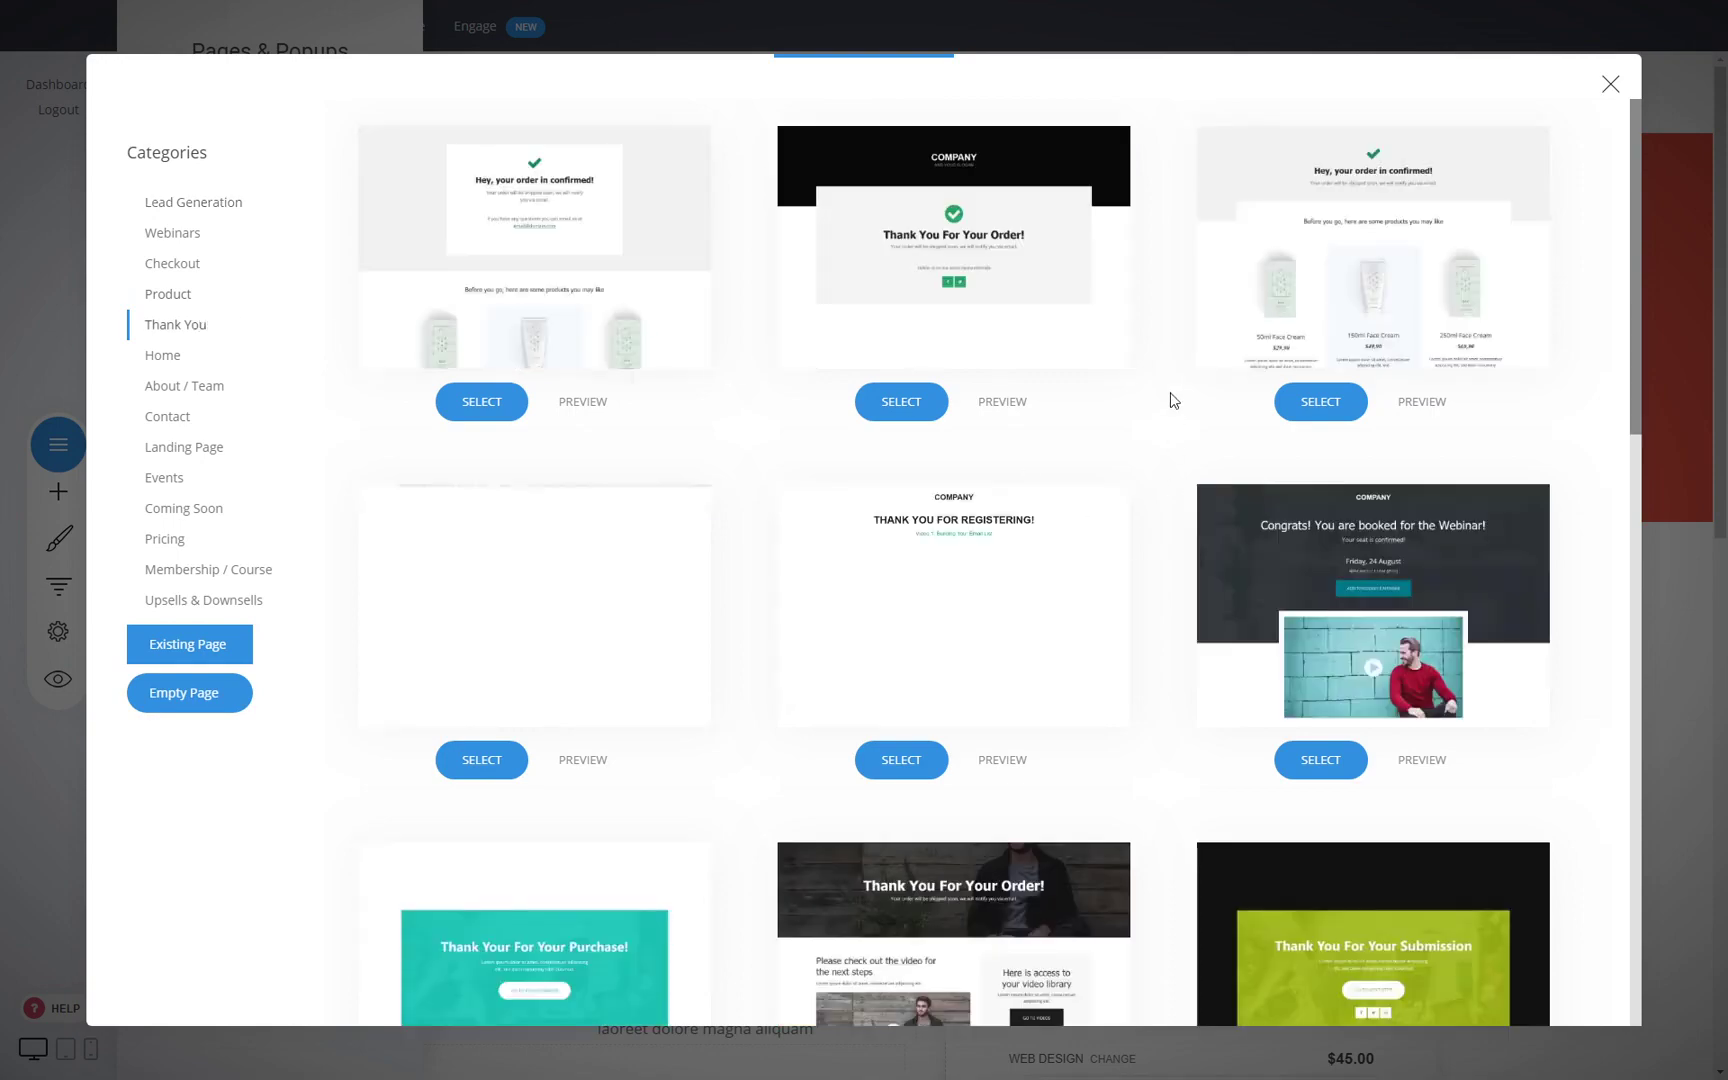
scroll(1173, 400, "down", 5)
scroll(1172, 455, "down", 4)
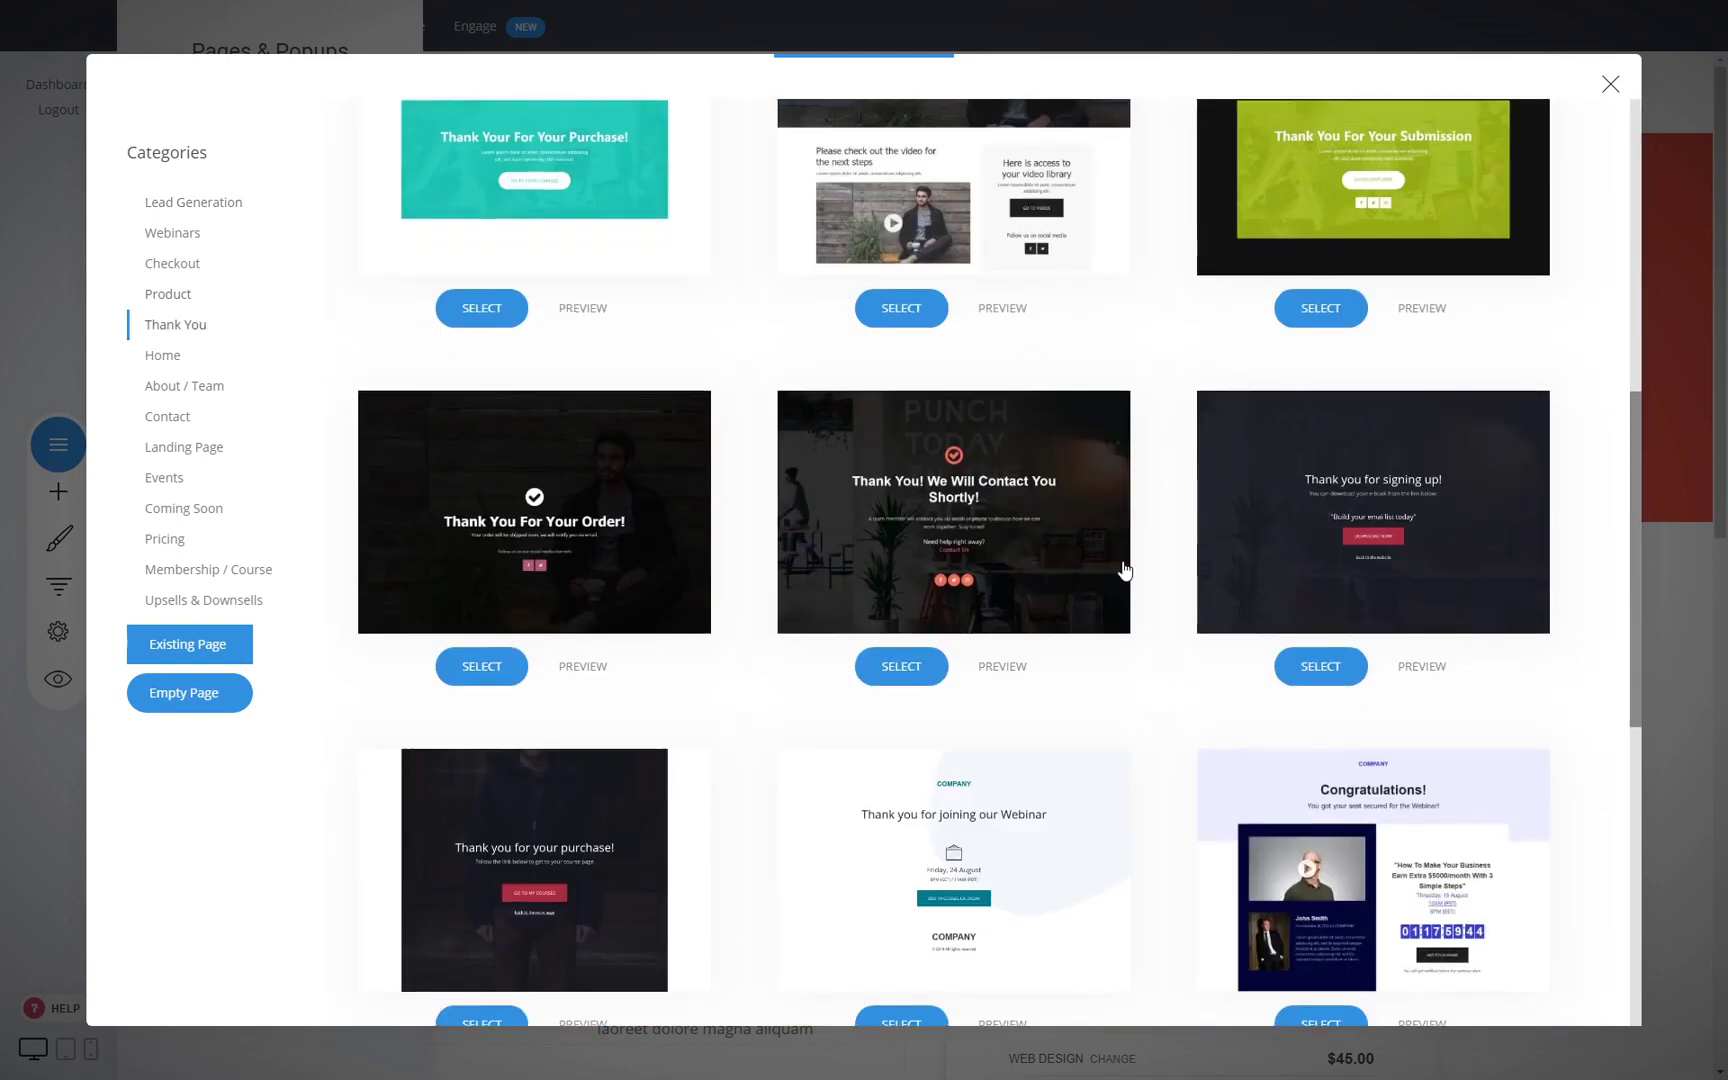
scroll(1050, 680, "up", 5)
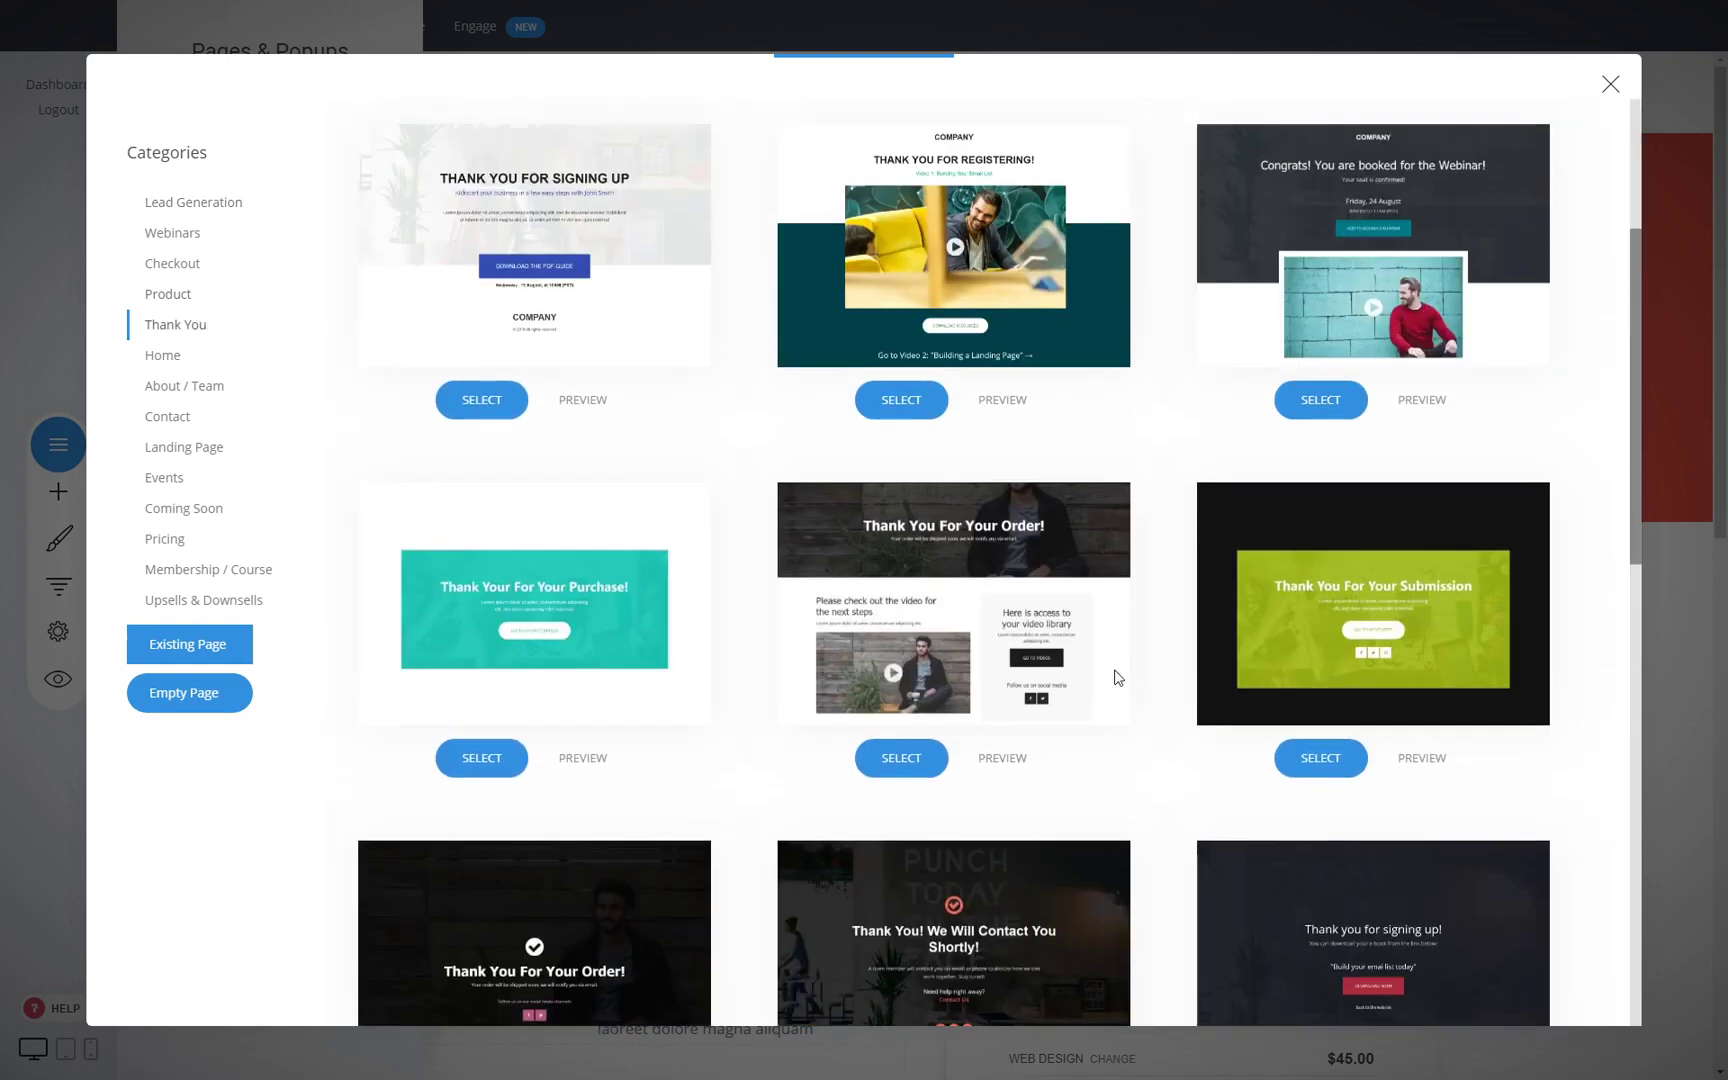
left_click(1604, 92)
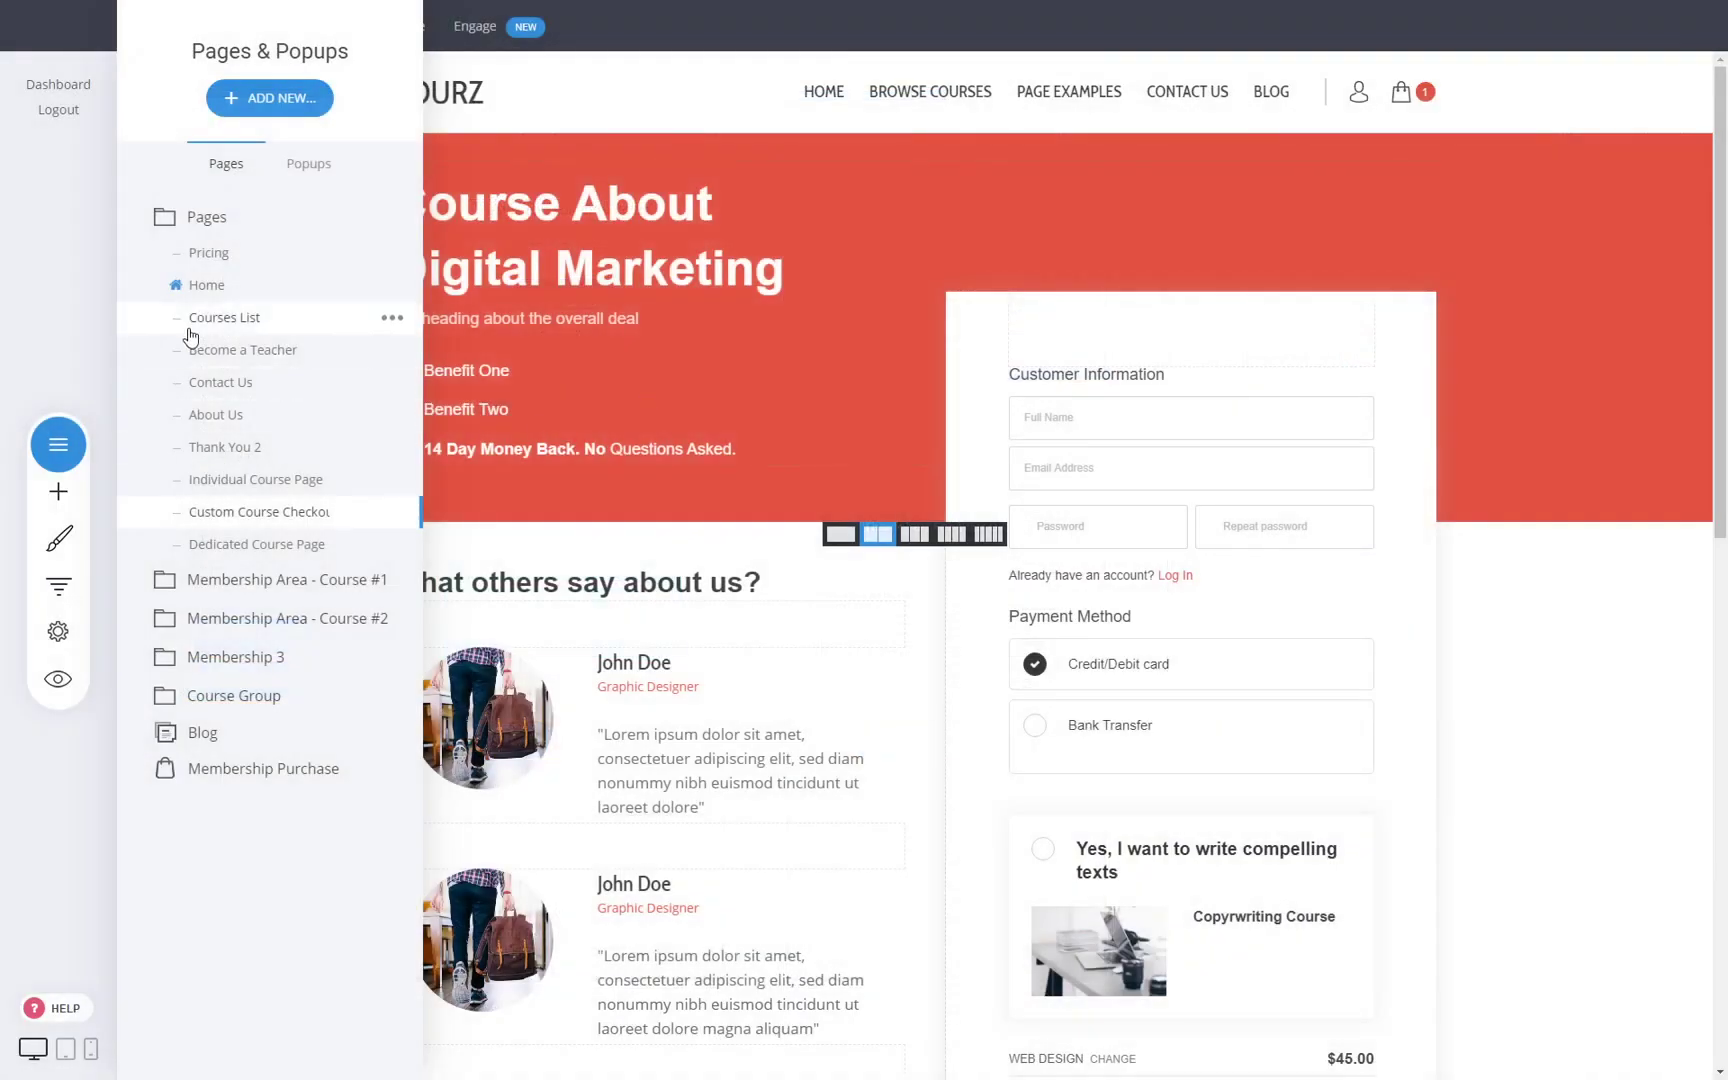
On the Thank You 2 page, confirm the GO TO YOUR COURSES button's link to "00 - Dashboard" in Membership Area - Course #1 and save
left_click(271, 514)
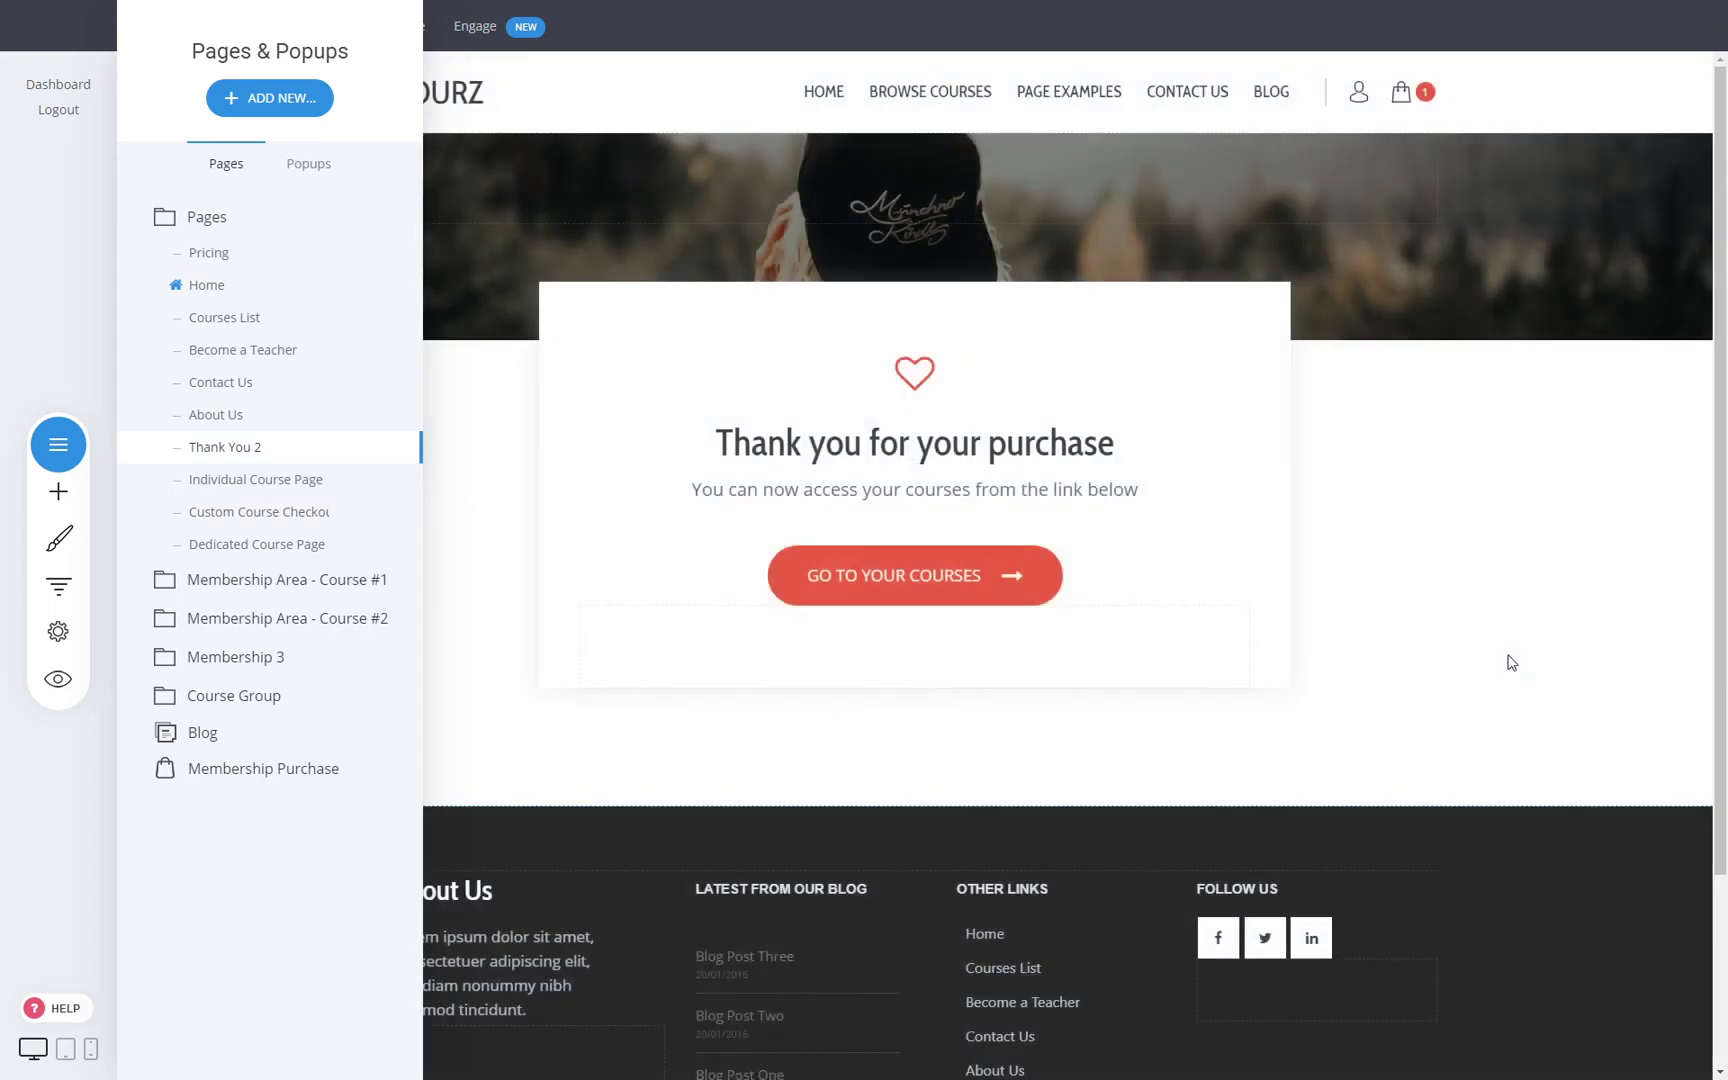
left_click(1014, 585)
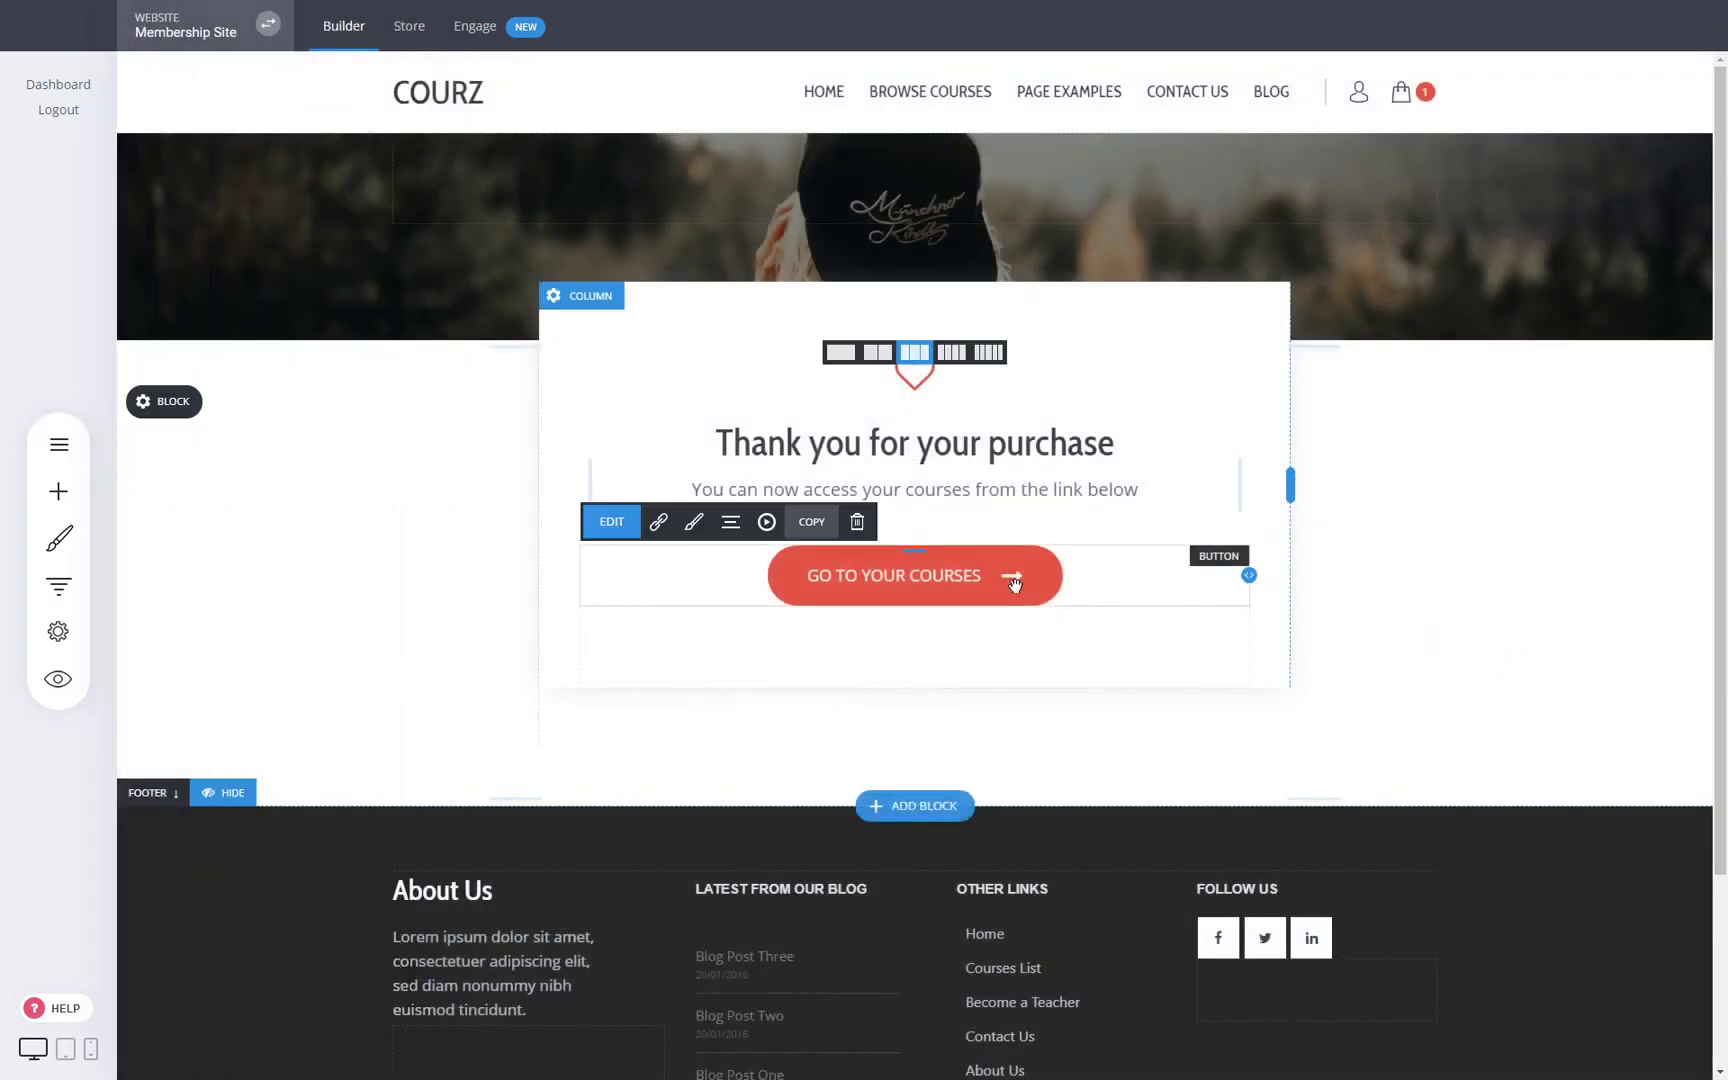
left_click(656, 533)
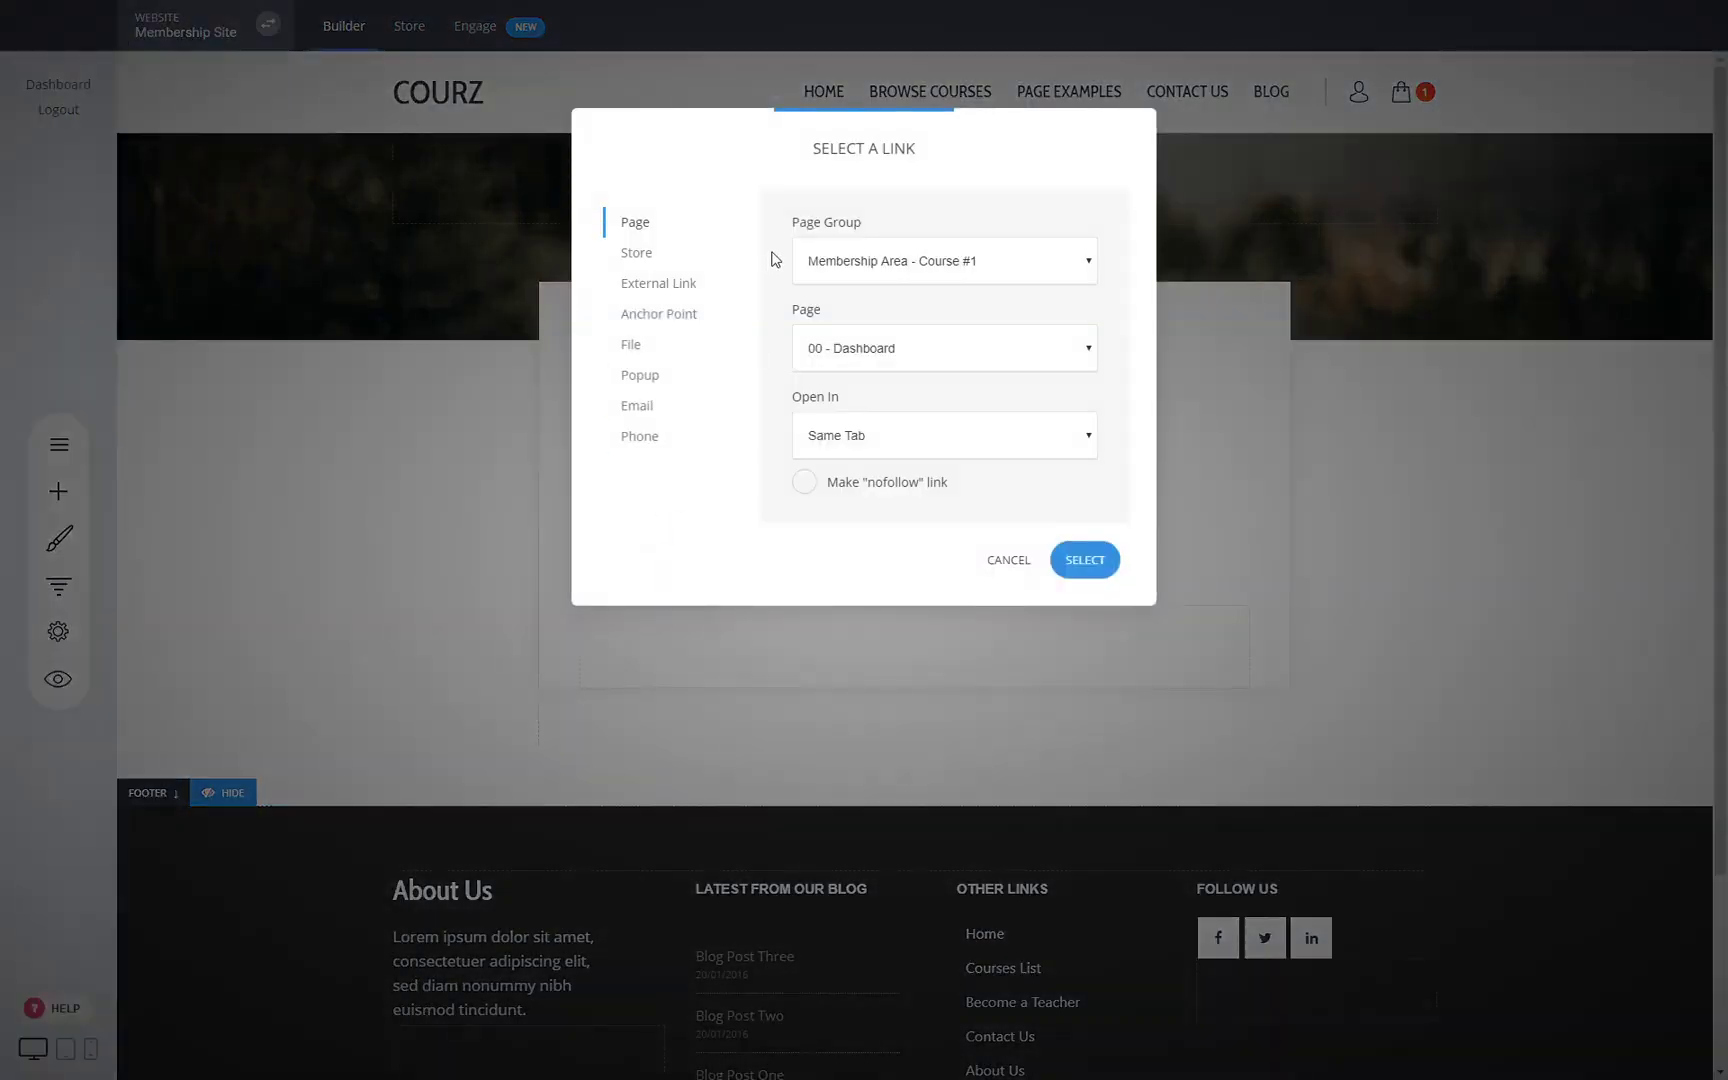
left_click_drag(845, 153, 1335, 224)
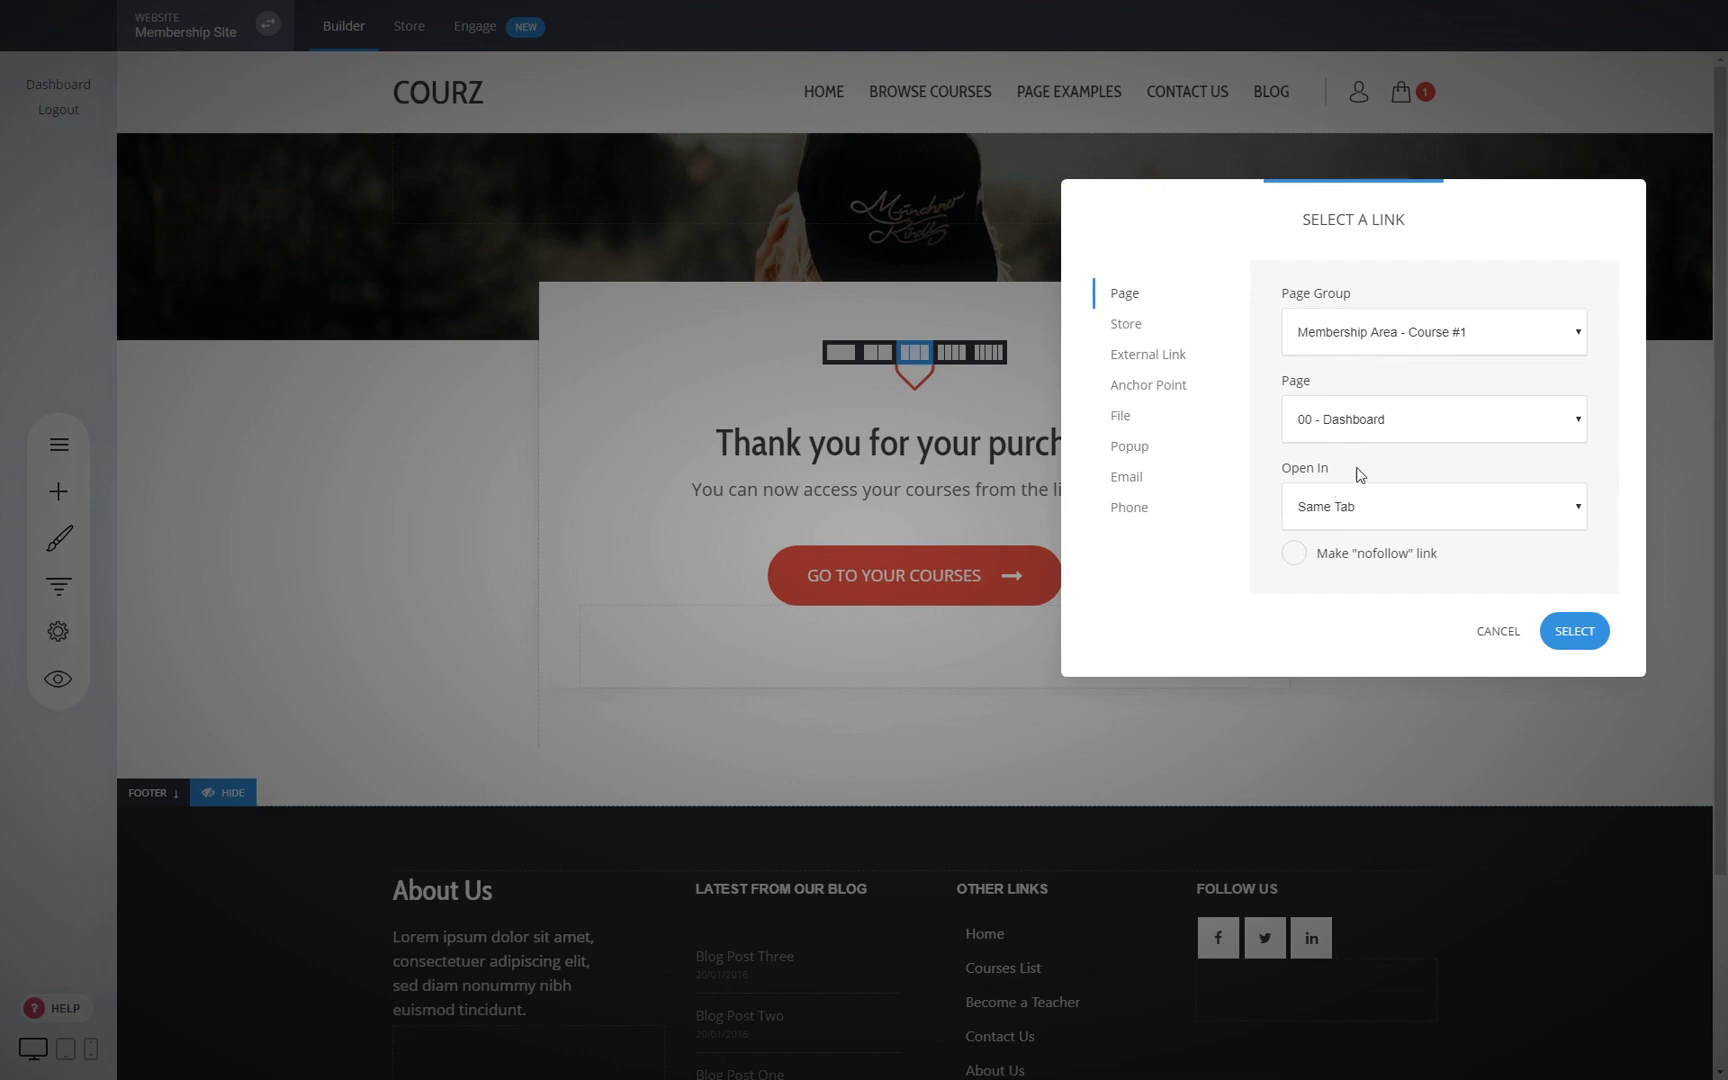
left_click(1573, 633)
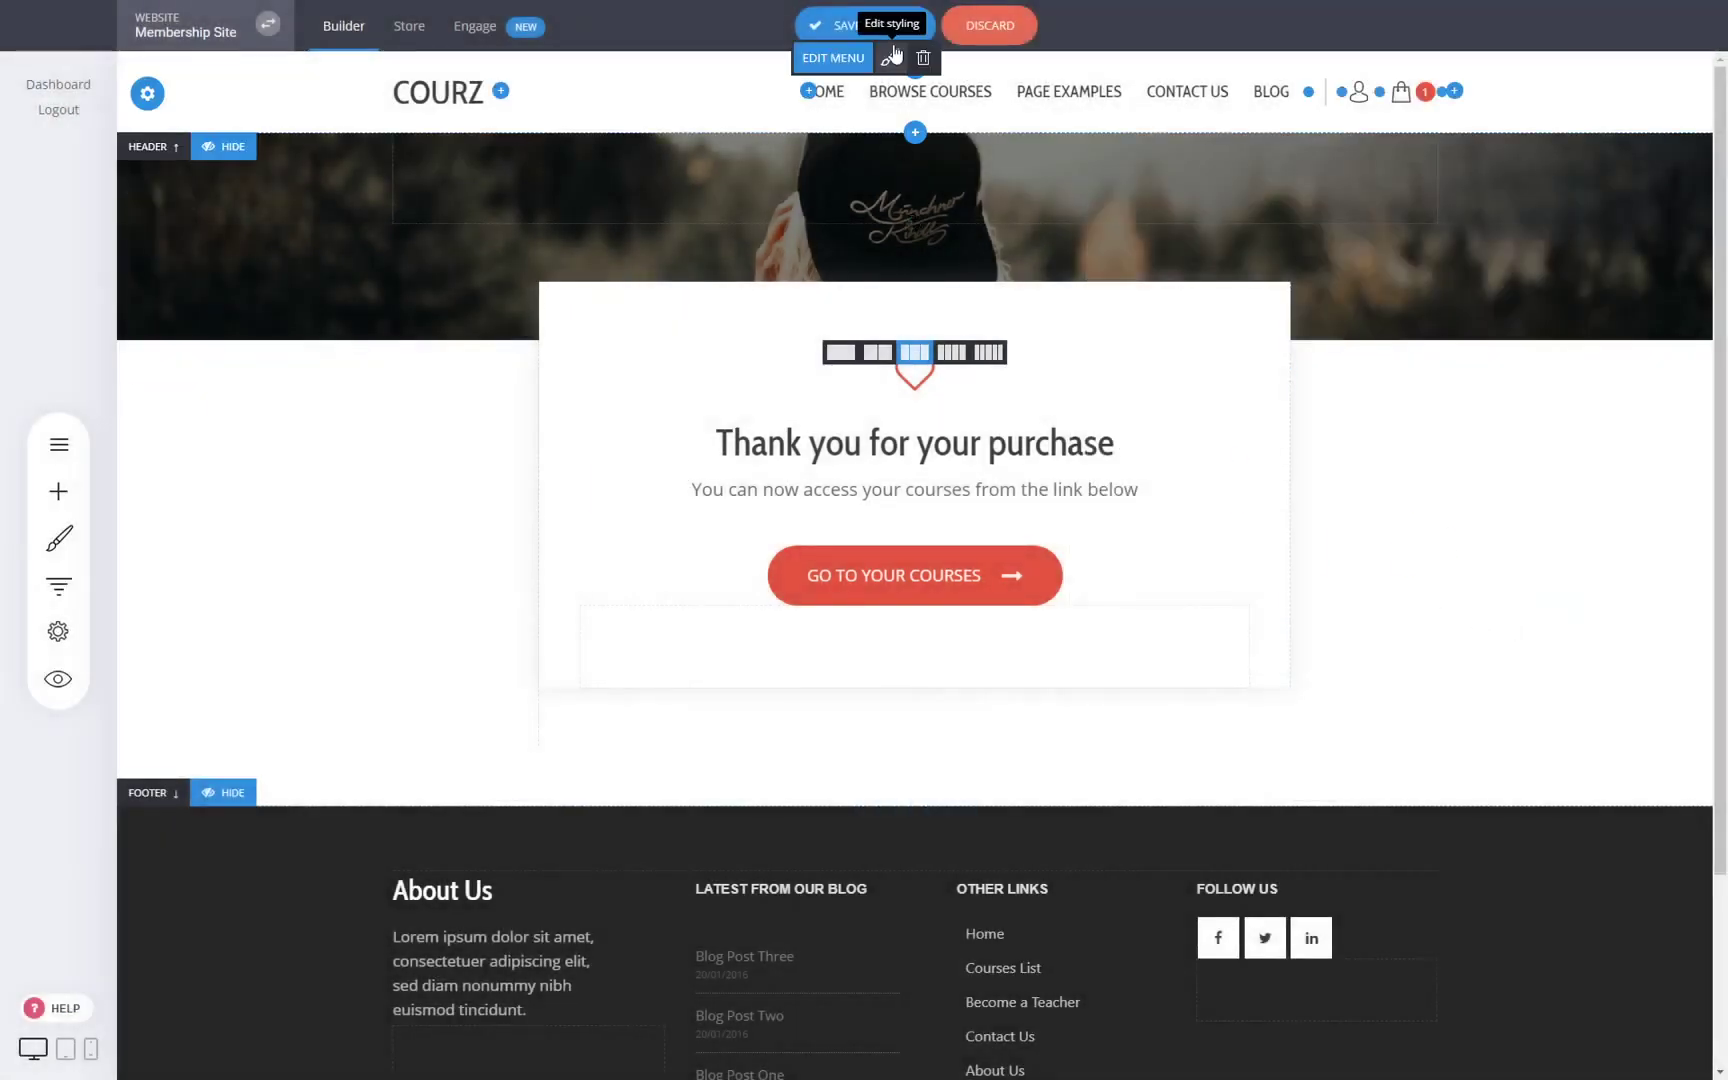
left_click(896, 28)
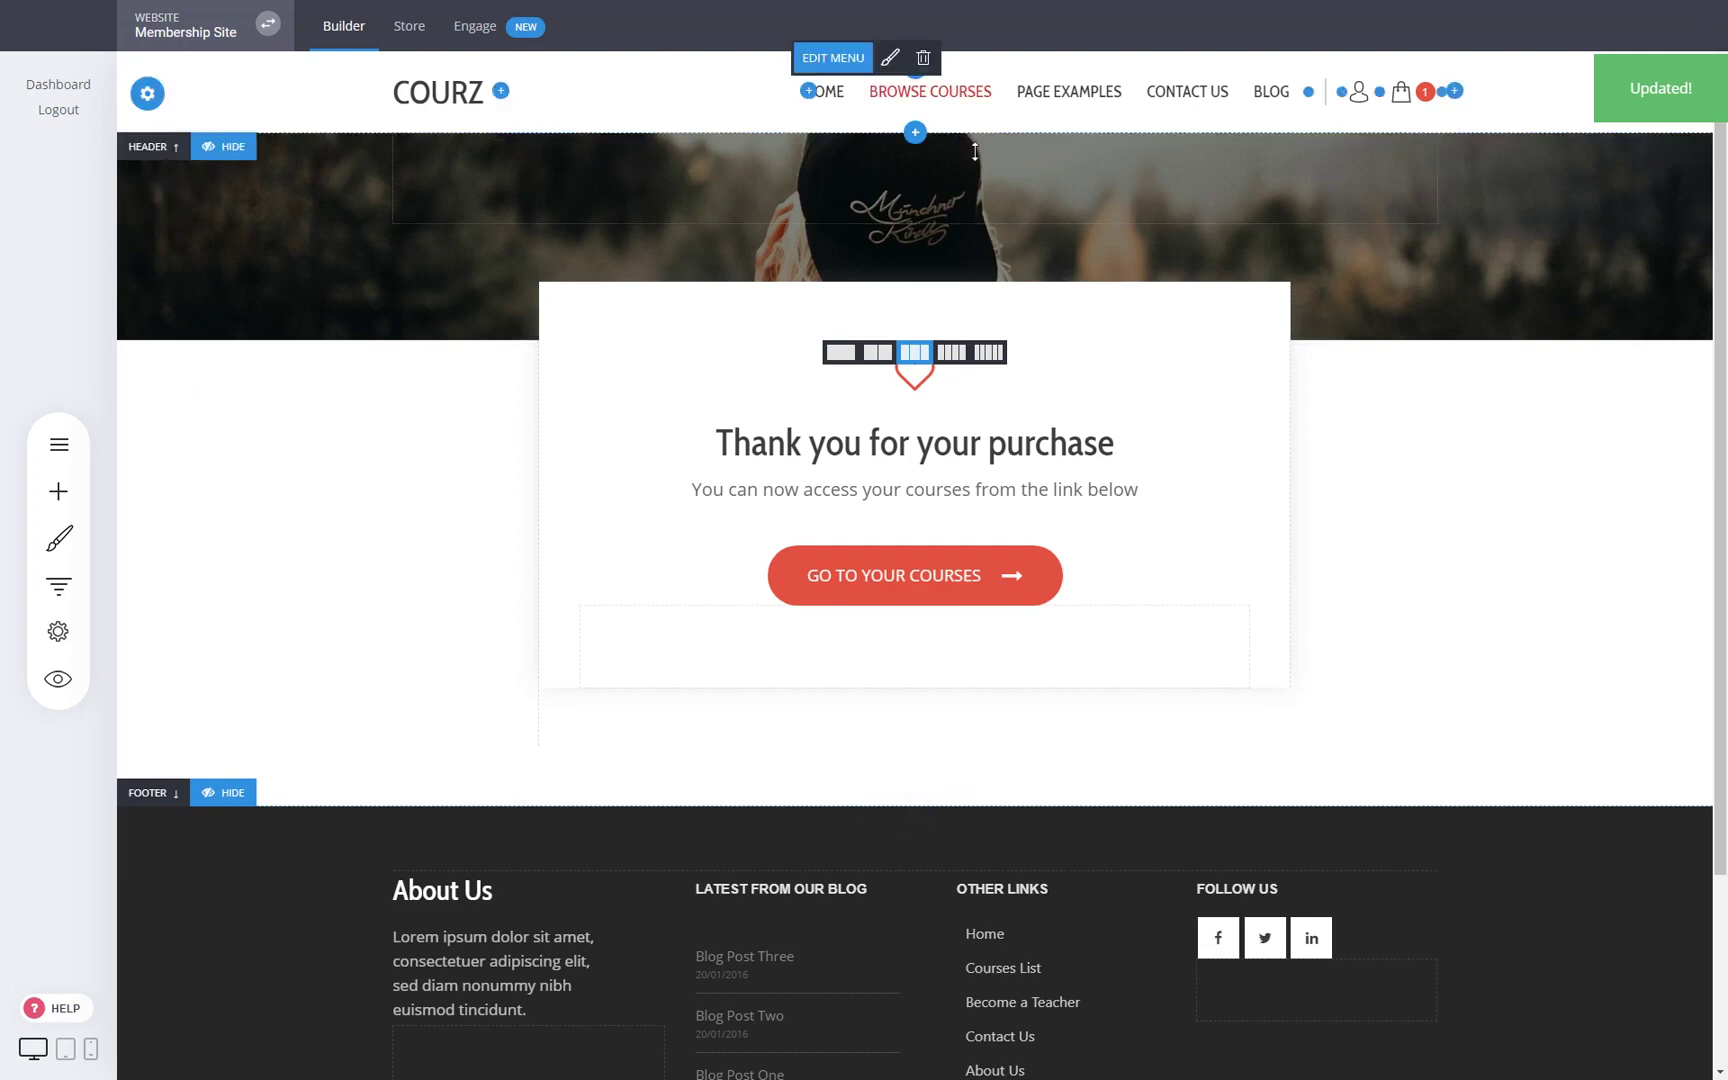
Preview the site from the home page and open the checkout page for the Web Design course
left_click(836, 97)
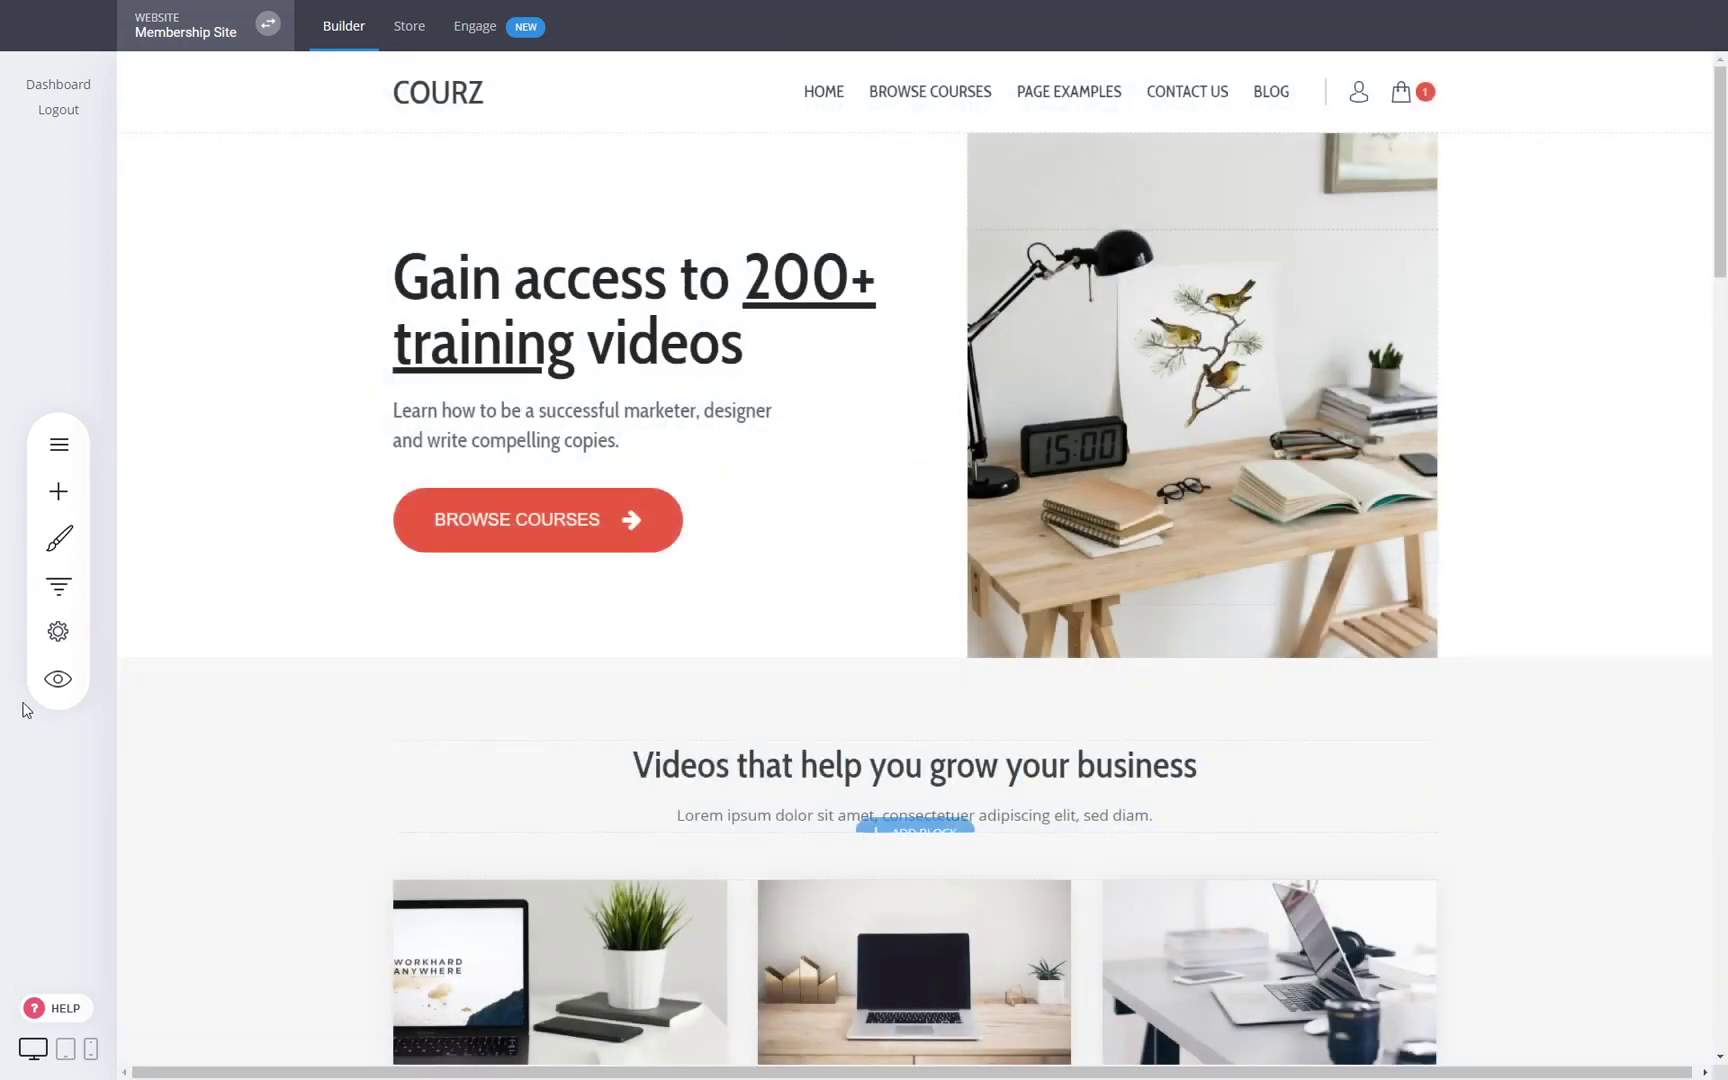
scroll(594, 660, "down", 5)
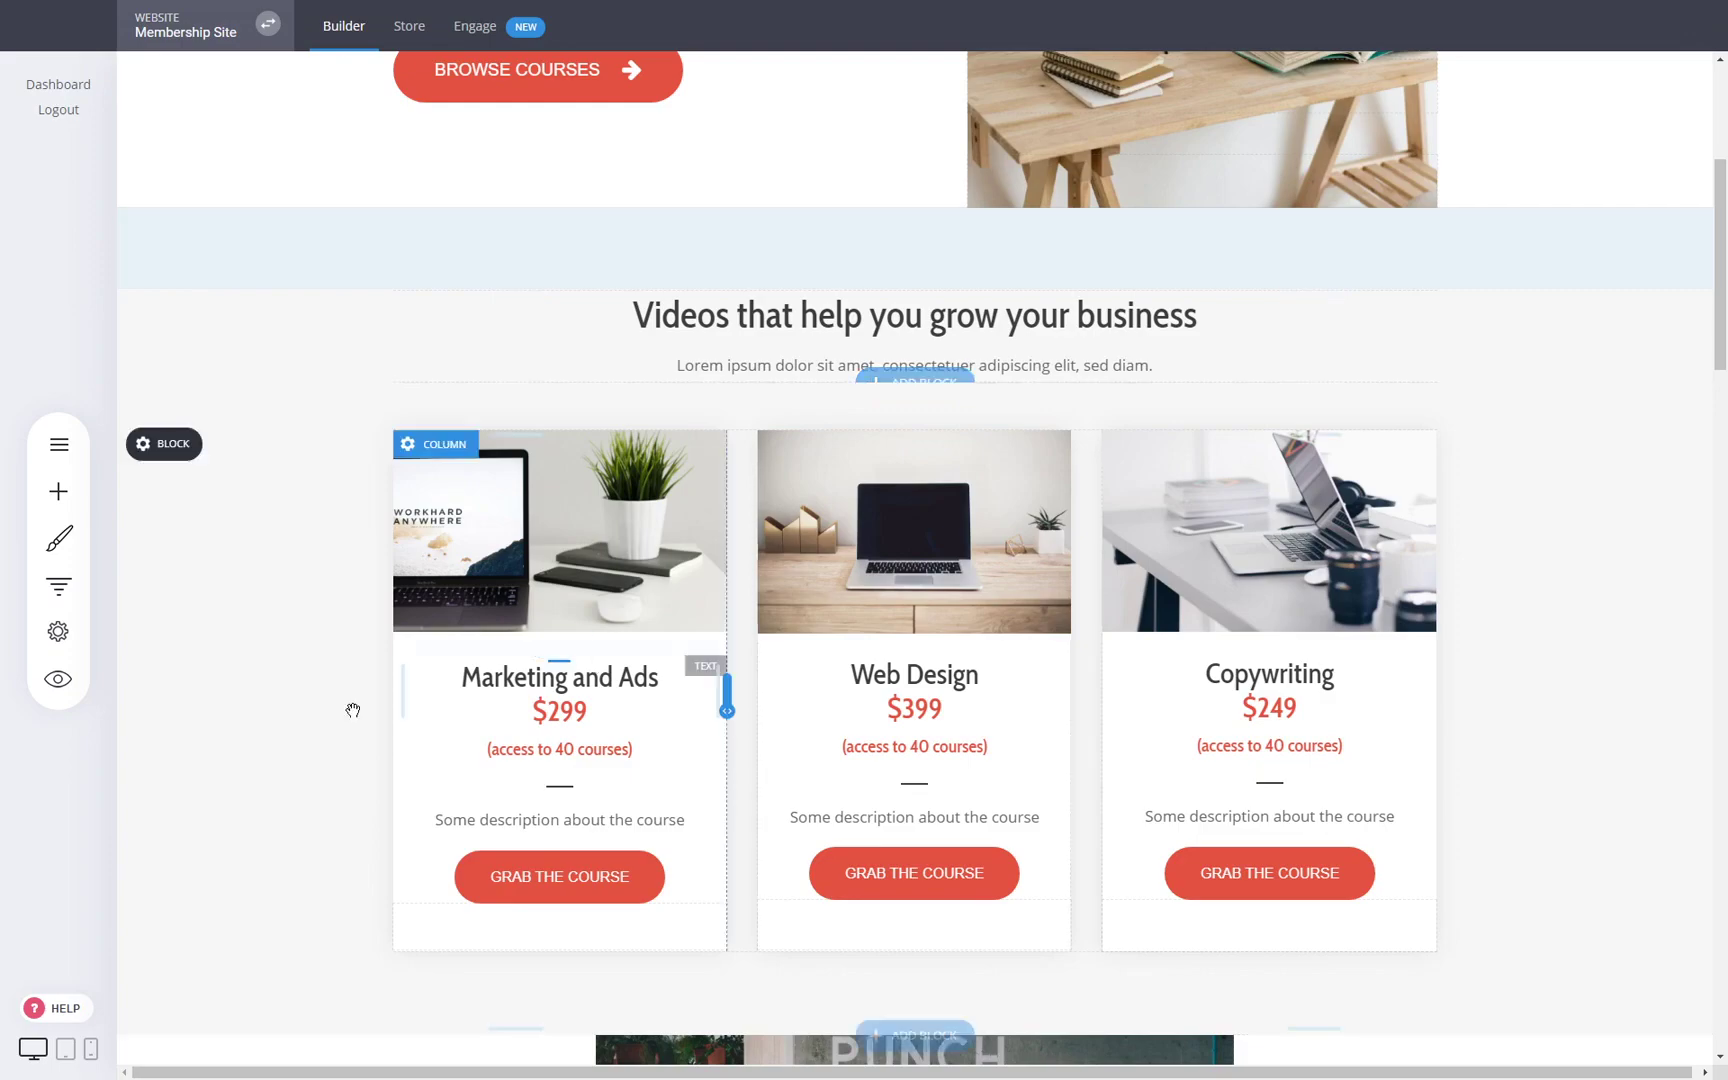
left_click(58, 679)
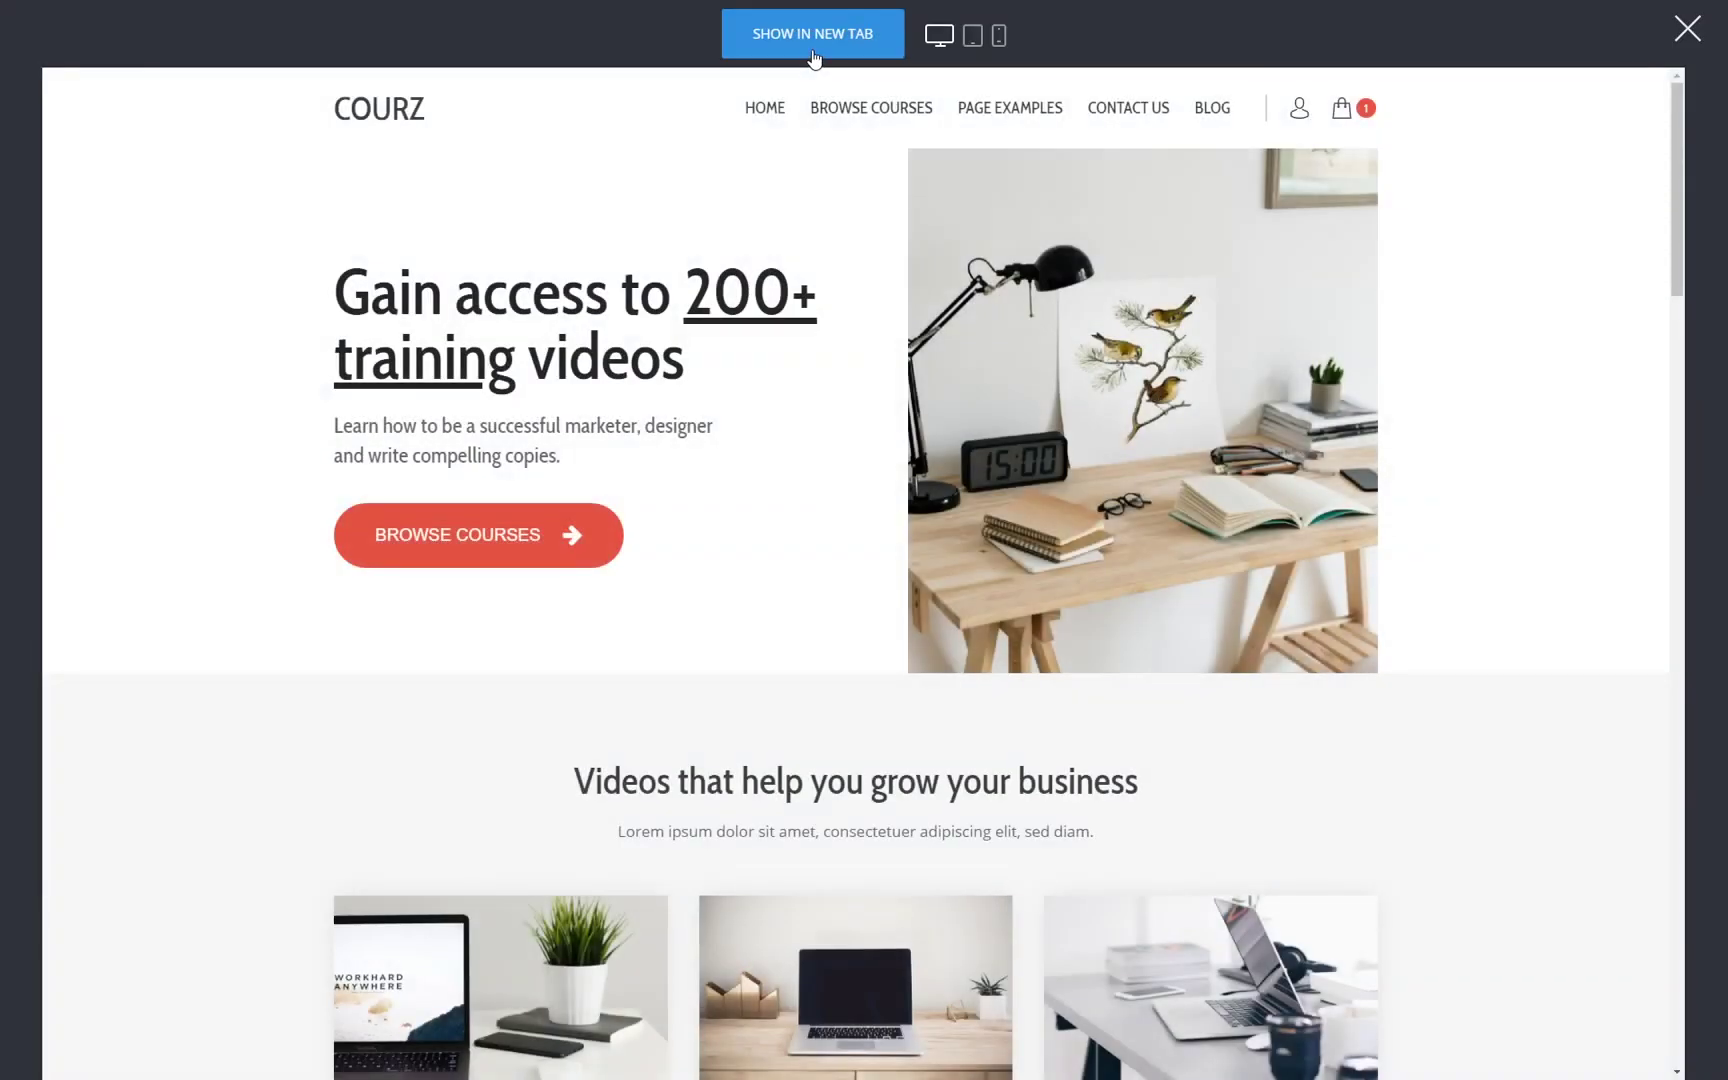
scroll(683, 382, "down", 3)
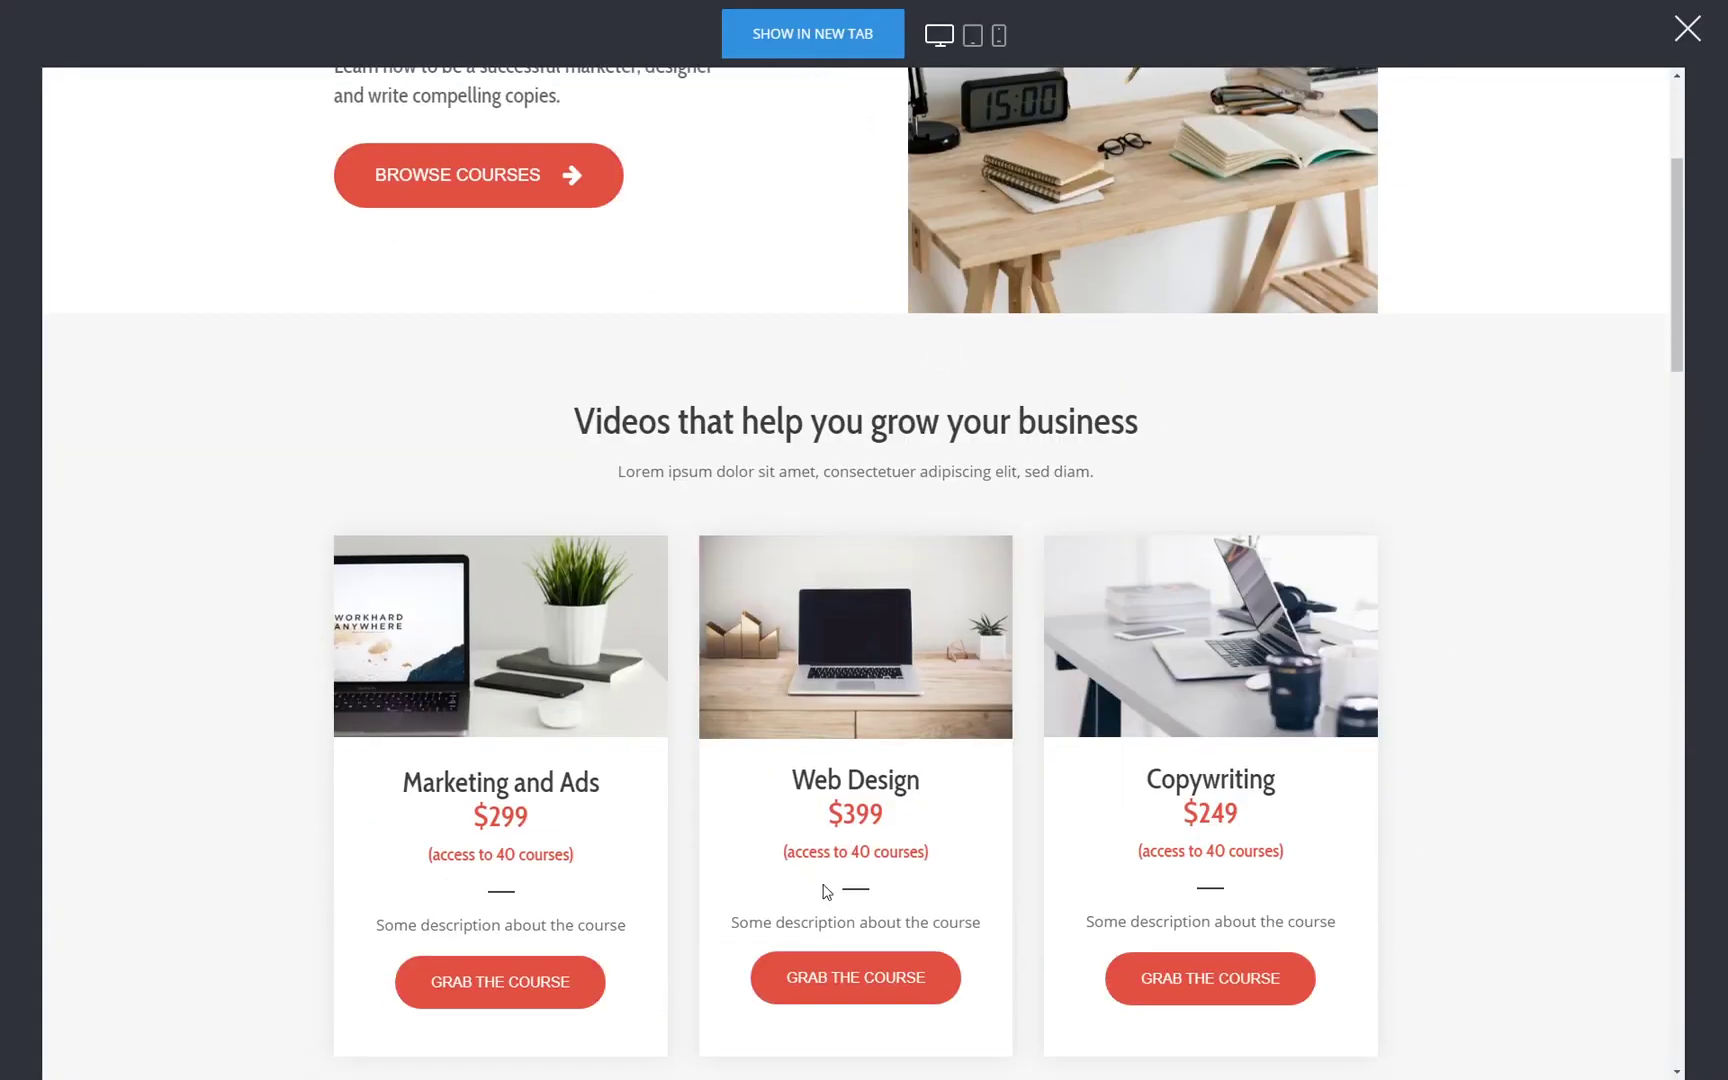
left_click(842, 980)
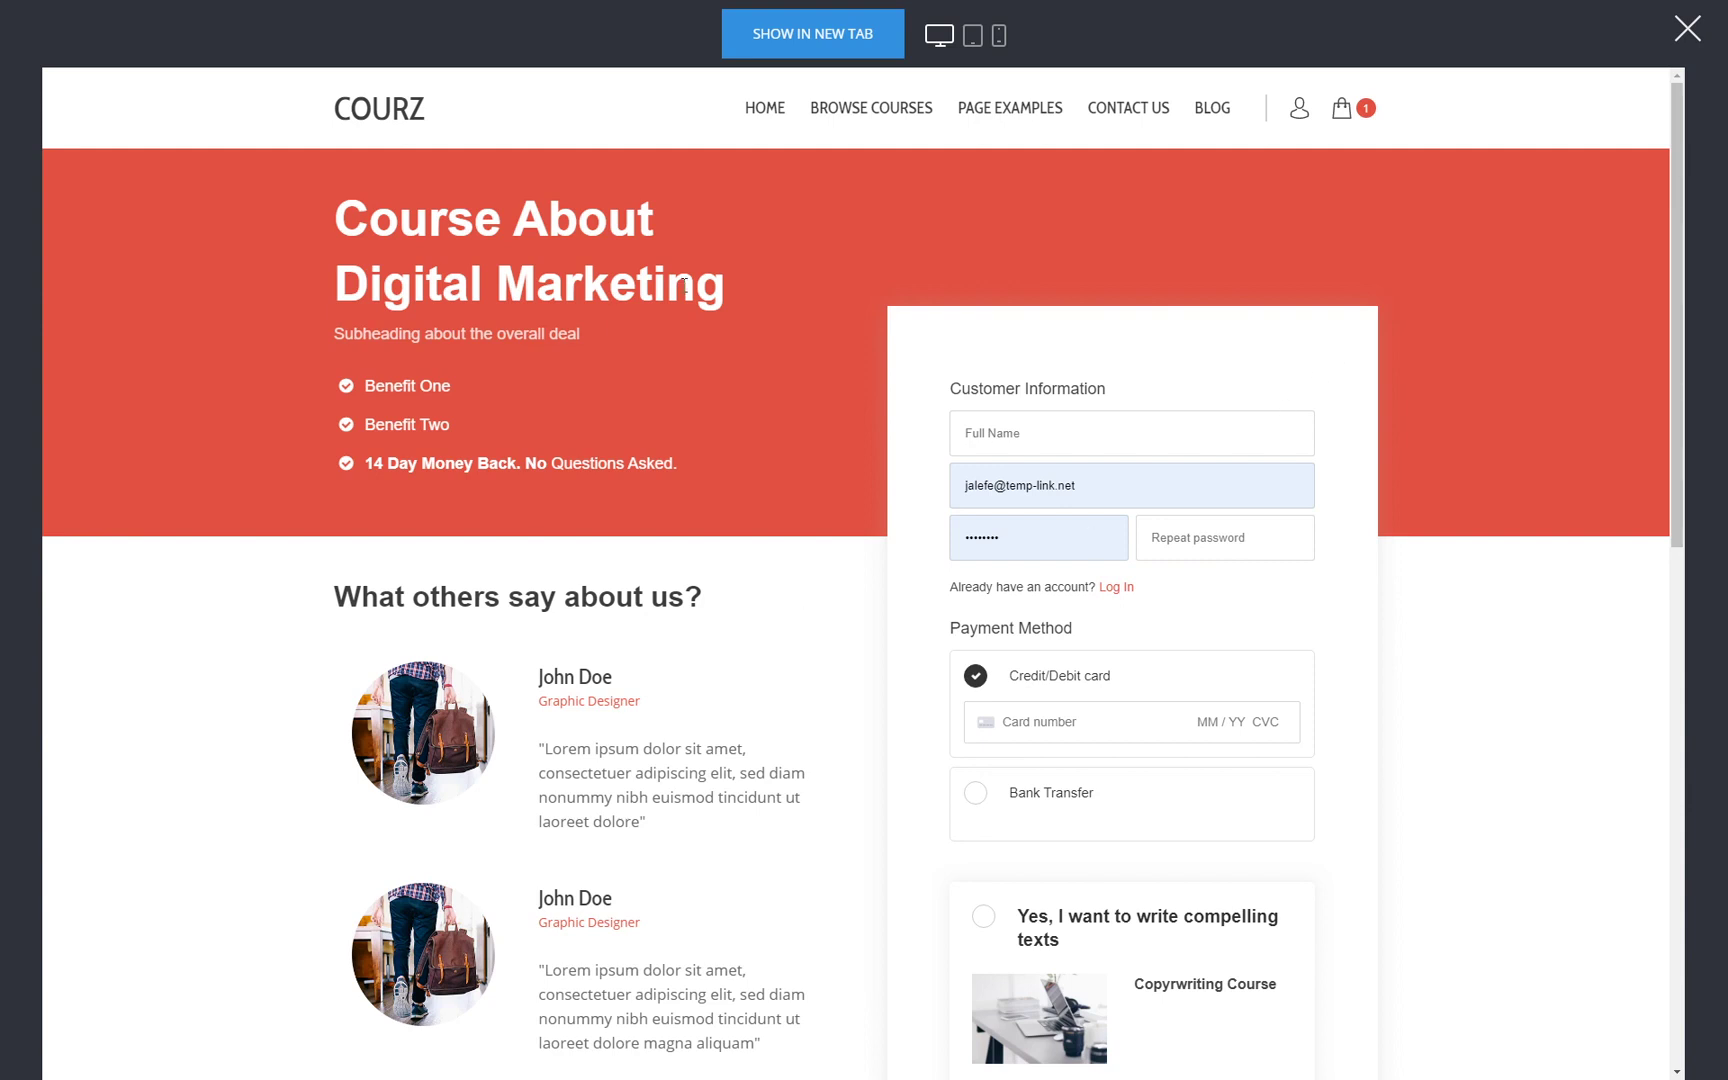
Fill in the checkout form with the customer's full name, the account password and its repetition, and the credit card details
left_click(1055, 416)
type("dasdasda")
left_click_drag(1020, 547, 788, 547)
type("••••••")
left_click(1169, 529)
type("••••••")
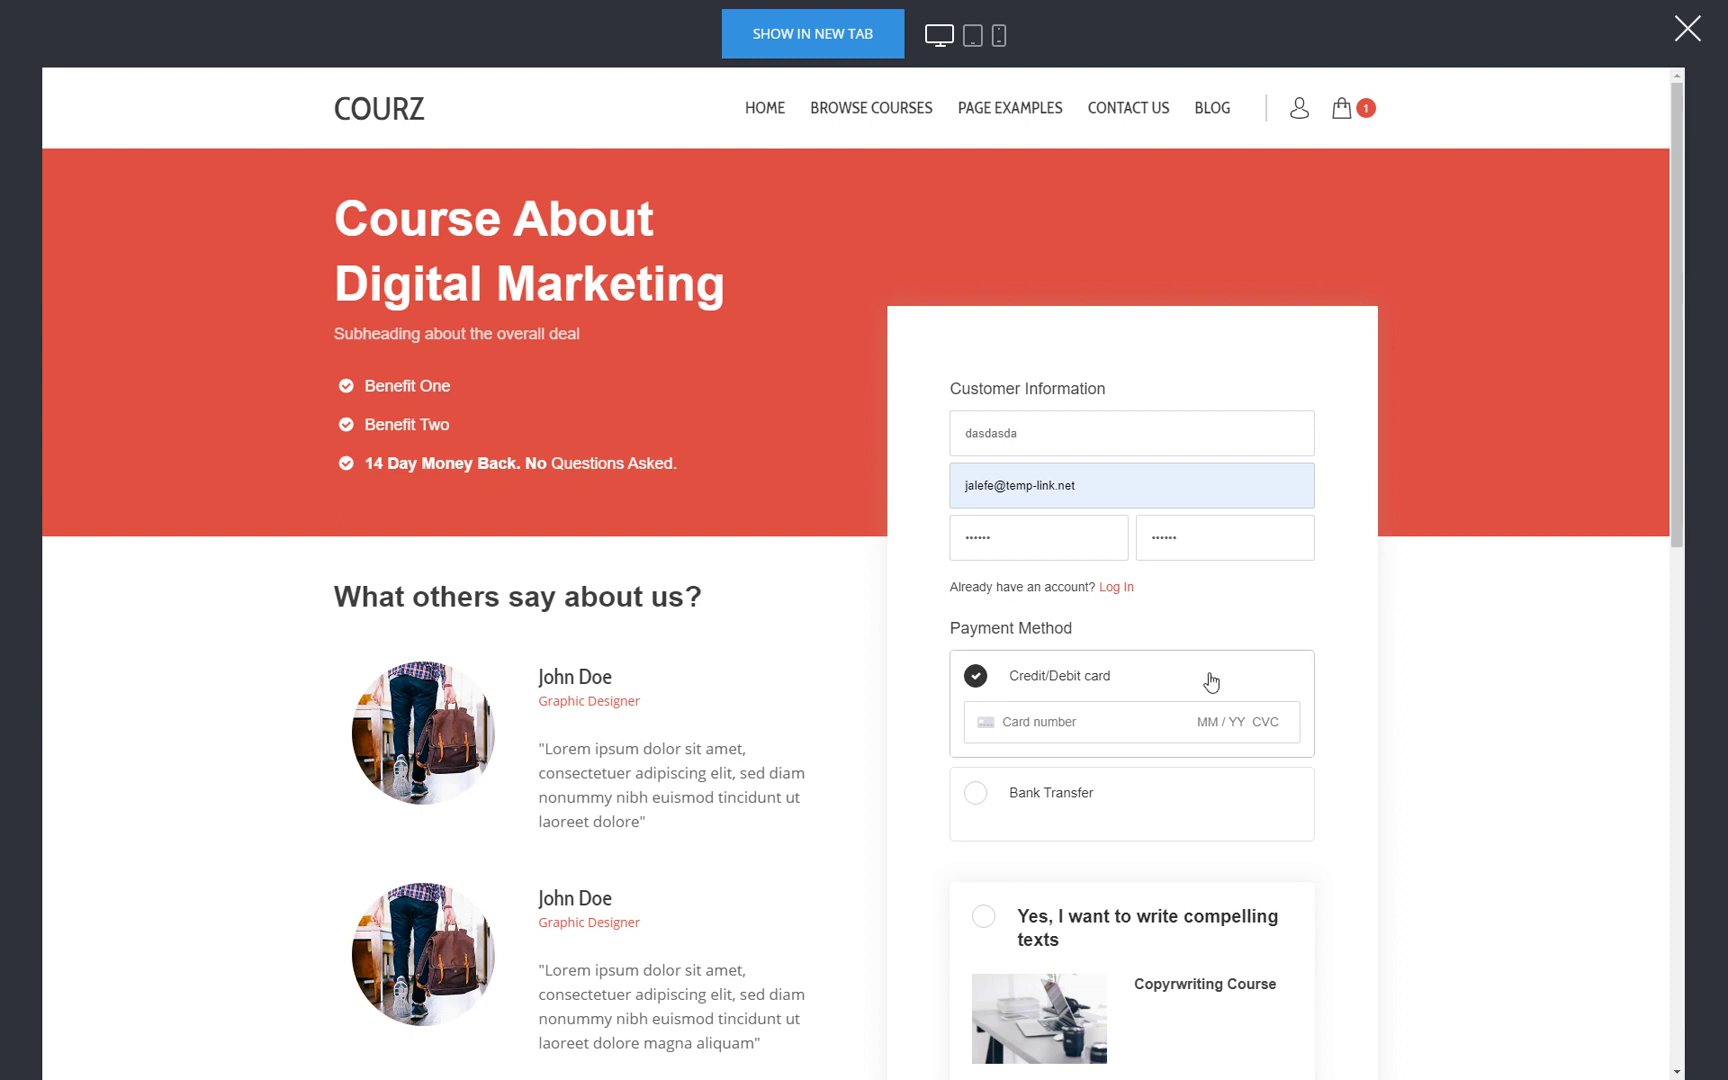
left_click(1092, 722)
type("42424242424242420424242")
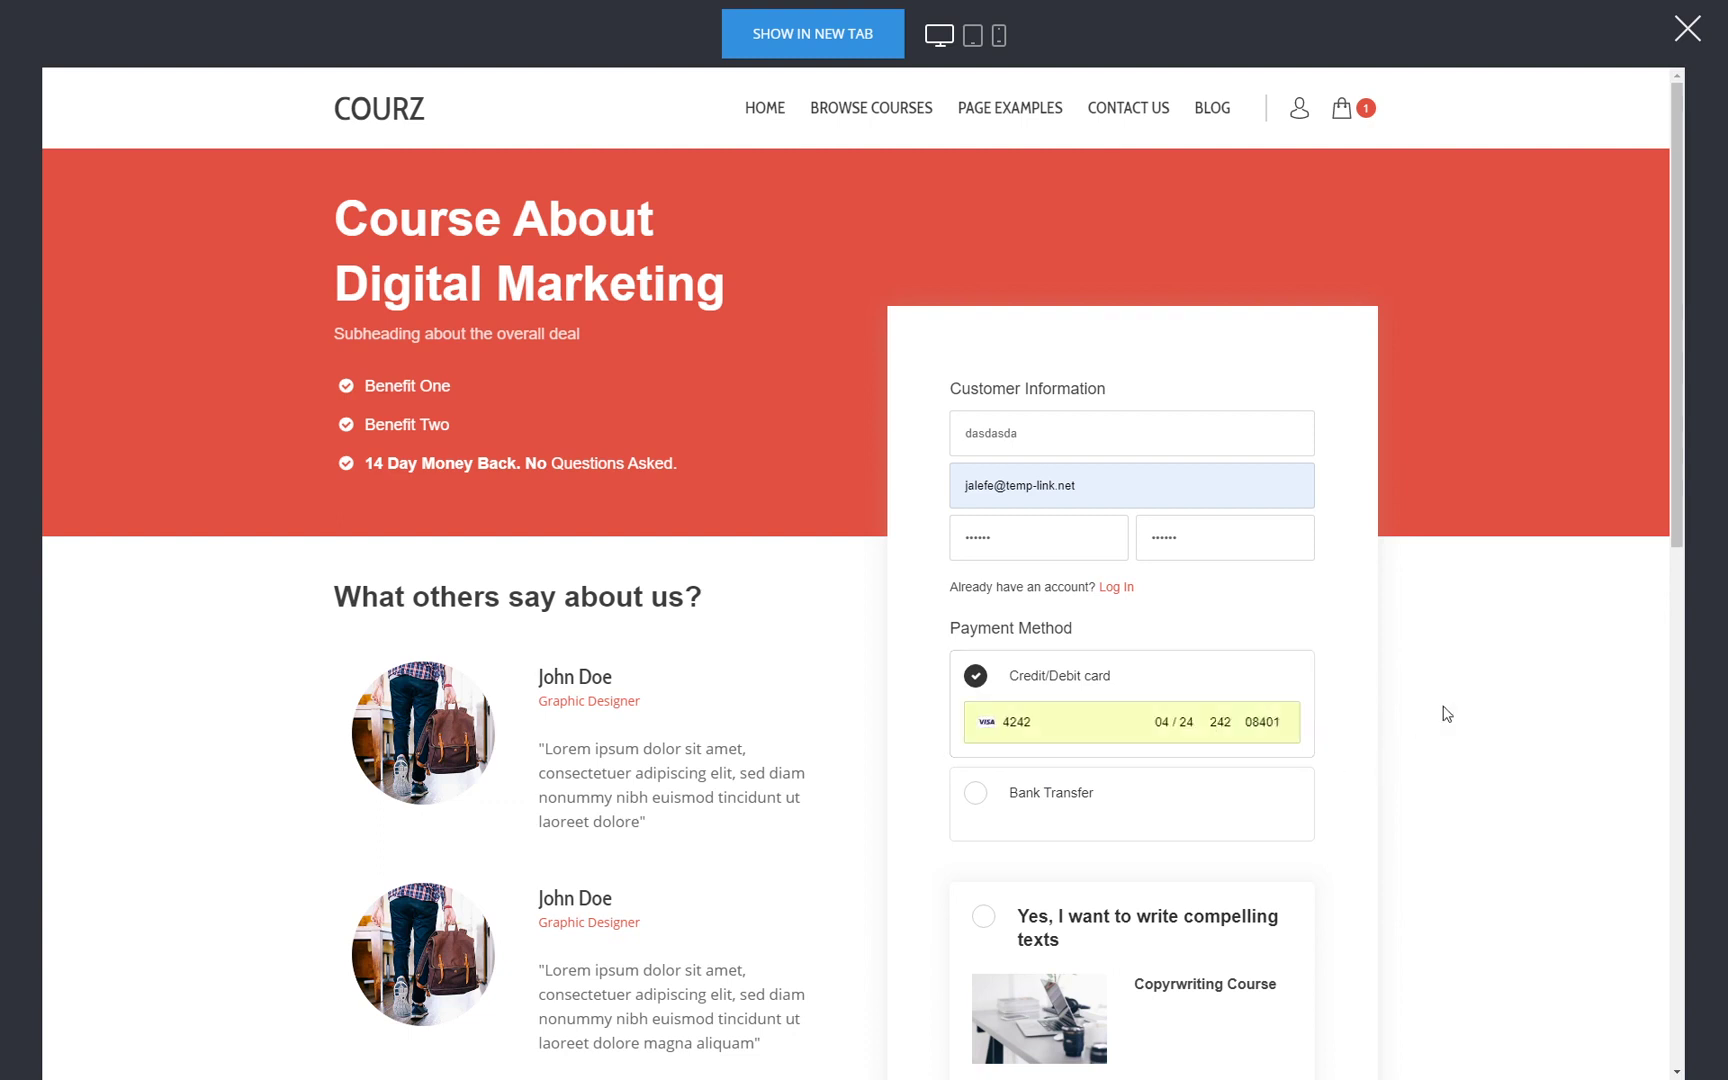
Add the Copywriting course bump offer to the Web Design order and complete the order
scroll(1490, 667, "down", 3)
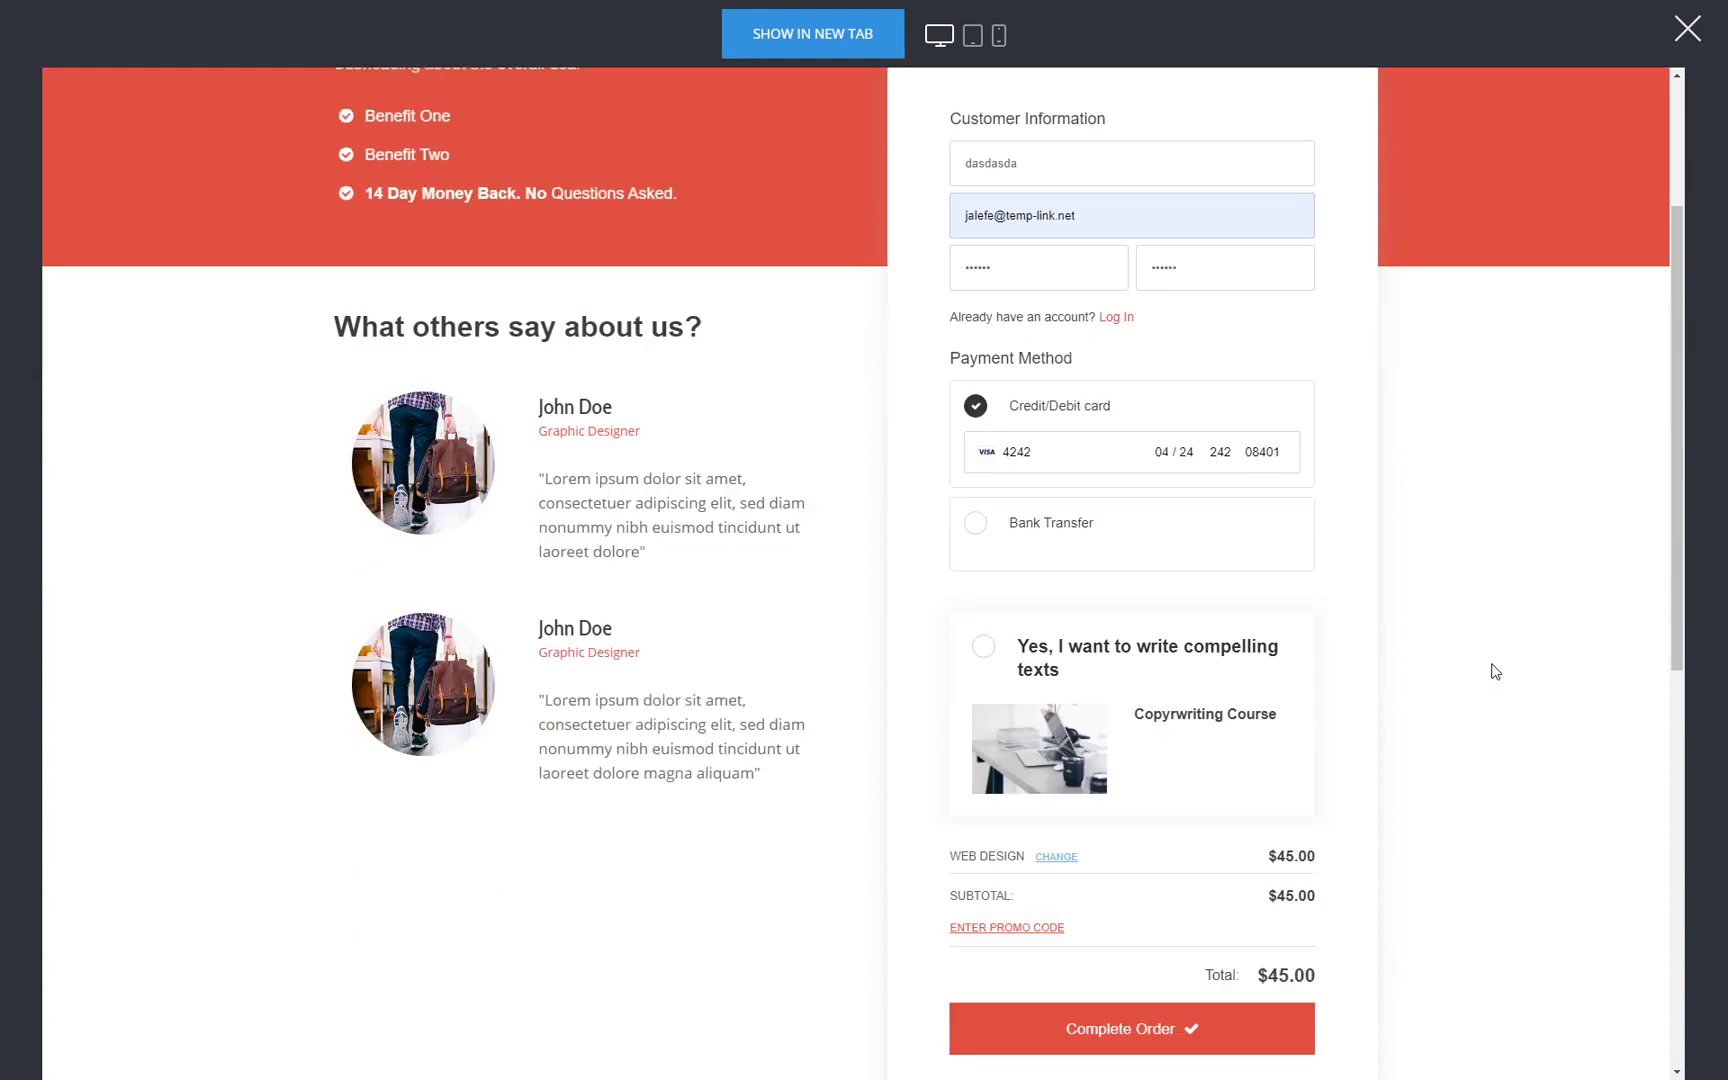
left_click(1068, 658)
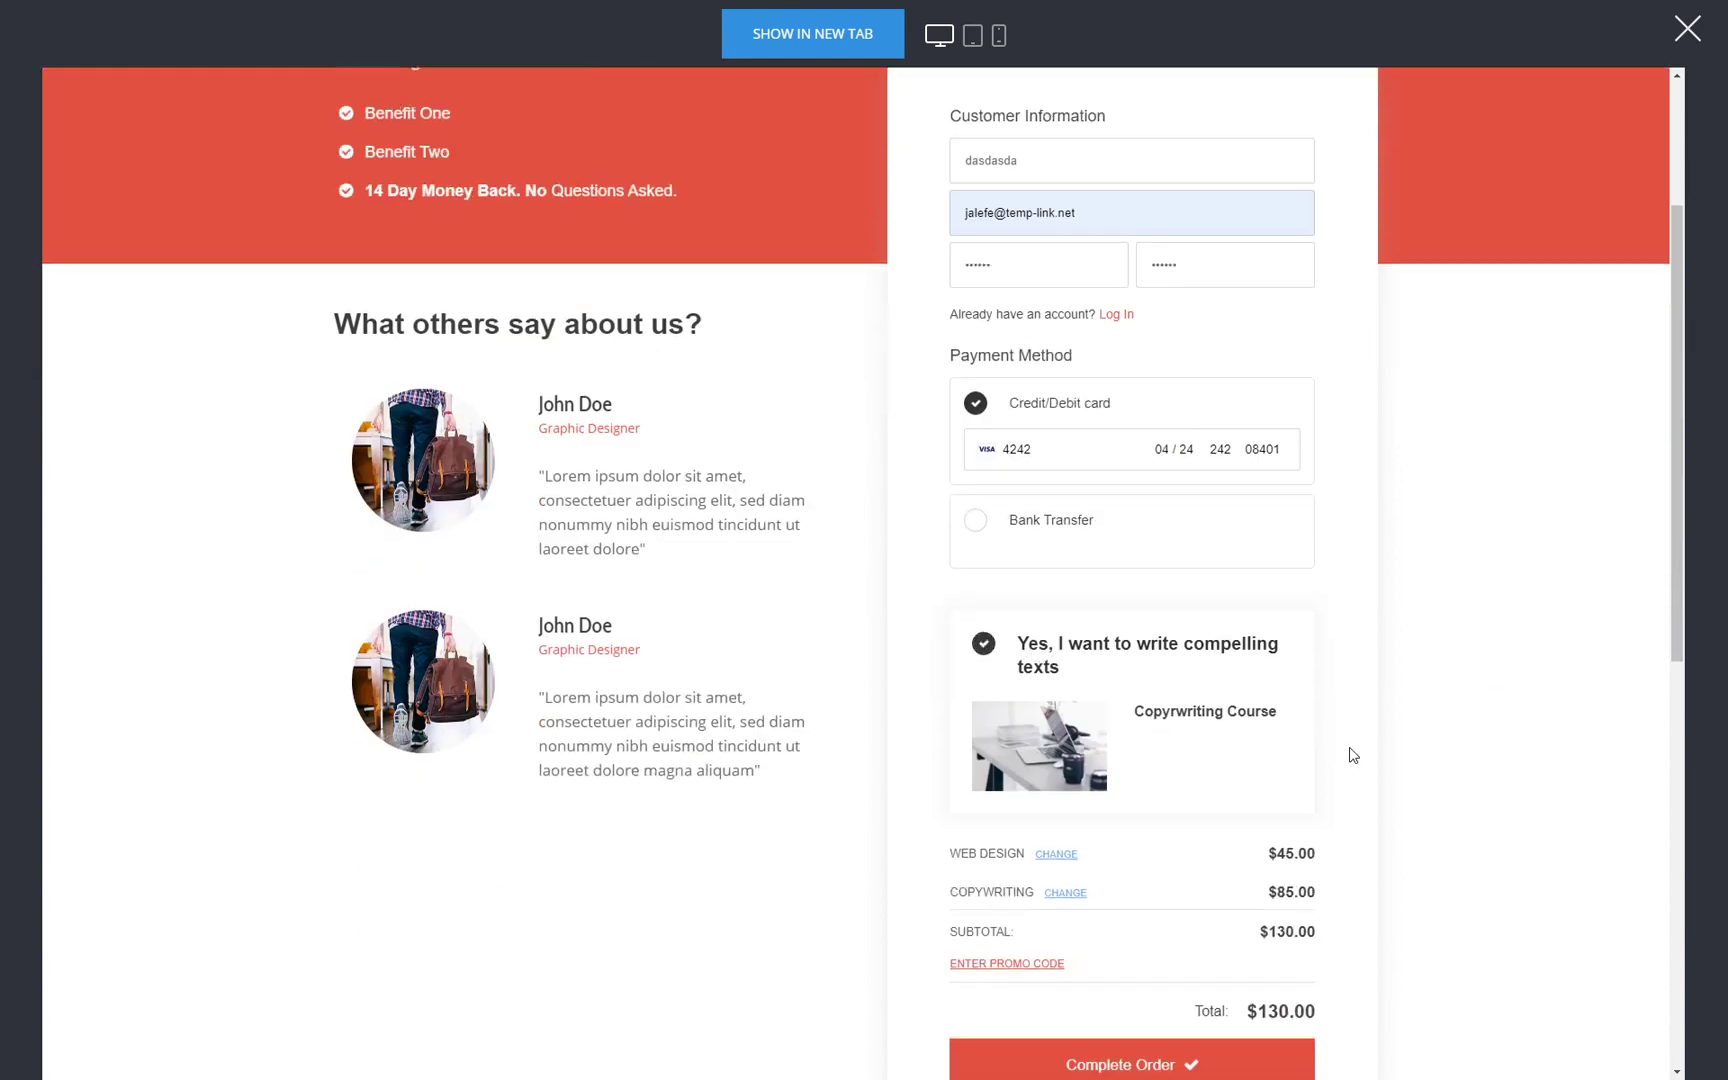
scroll(1353, 753, "down", 3)
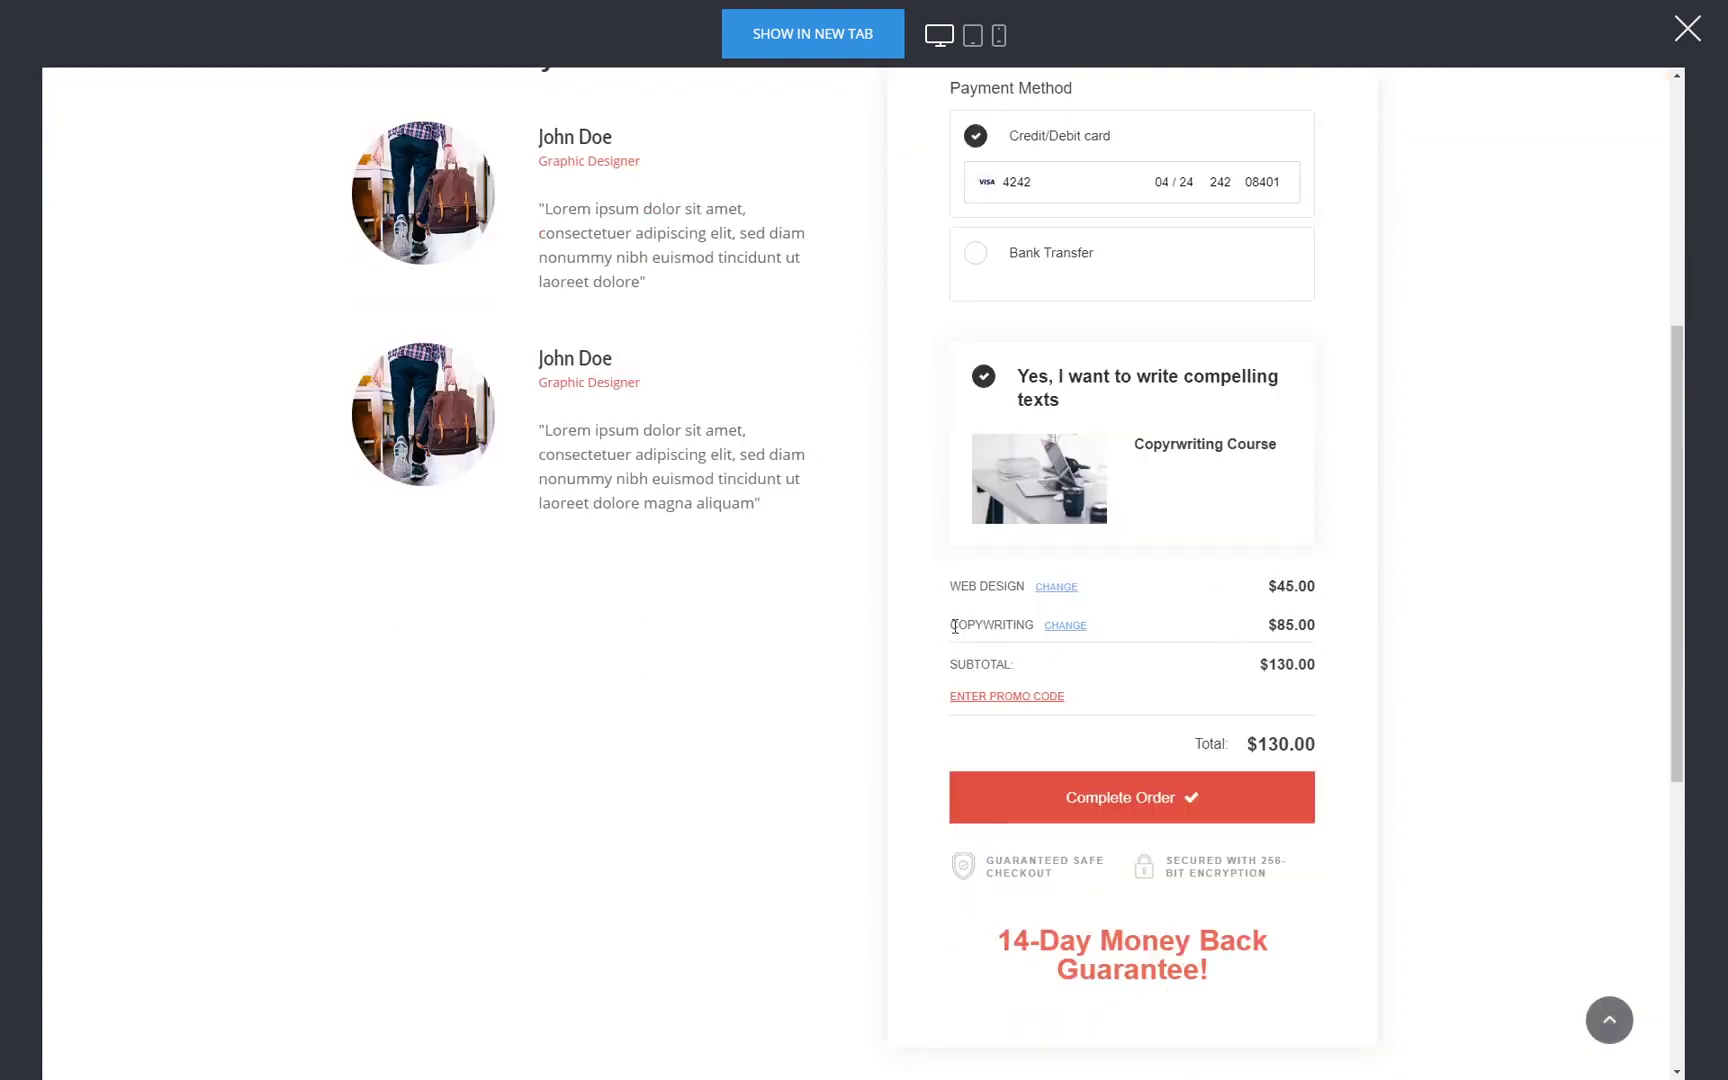
left_click(1162, 810)
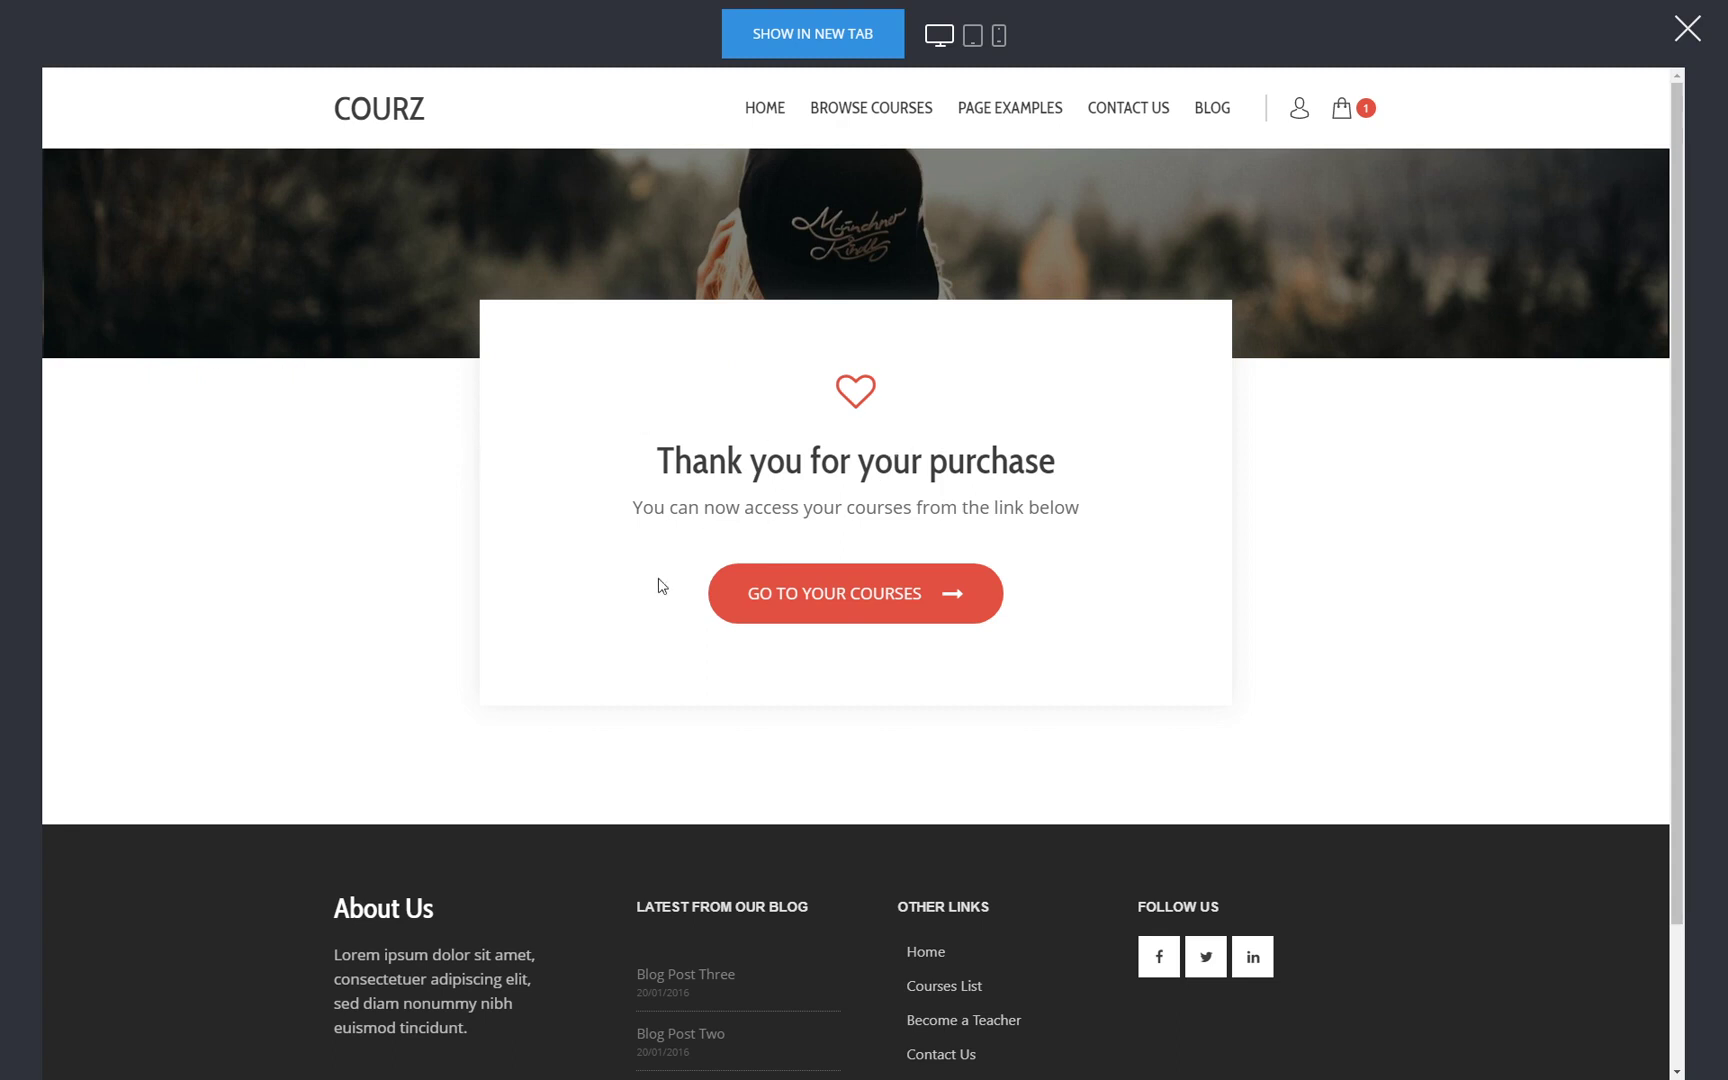
Go from the thank-you page to the member dashboard, look over its course cards, and open the first course
left_click(863, 606)
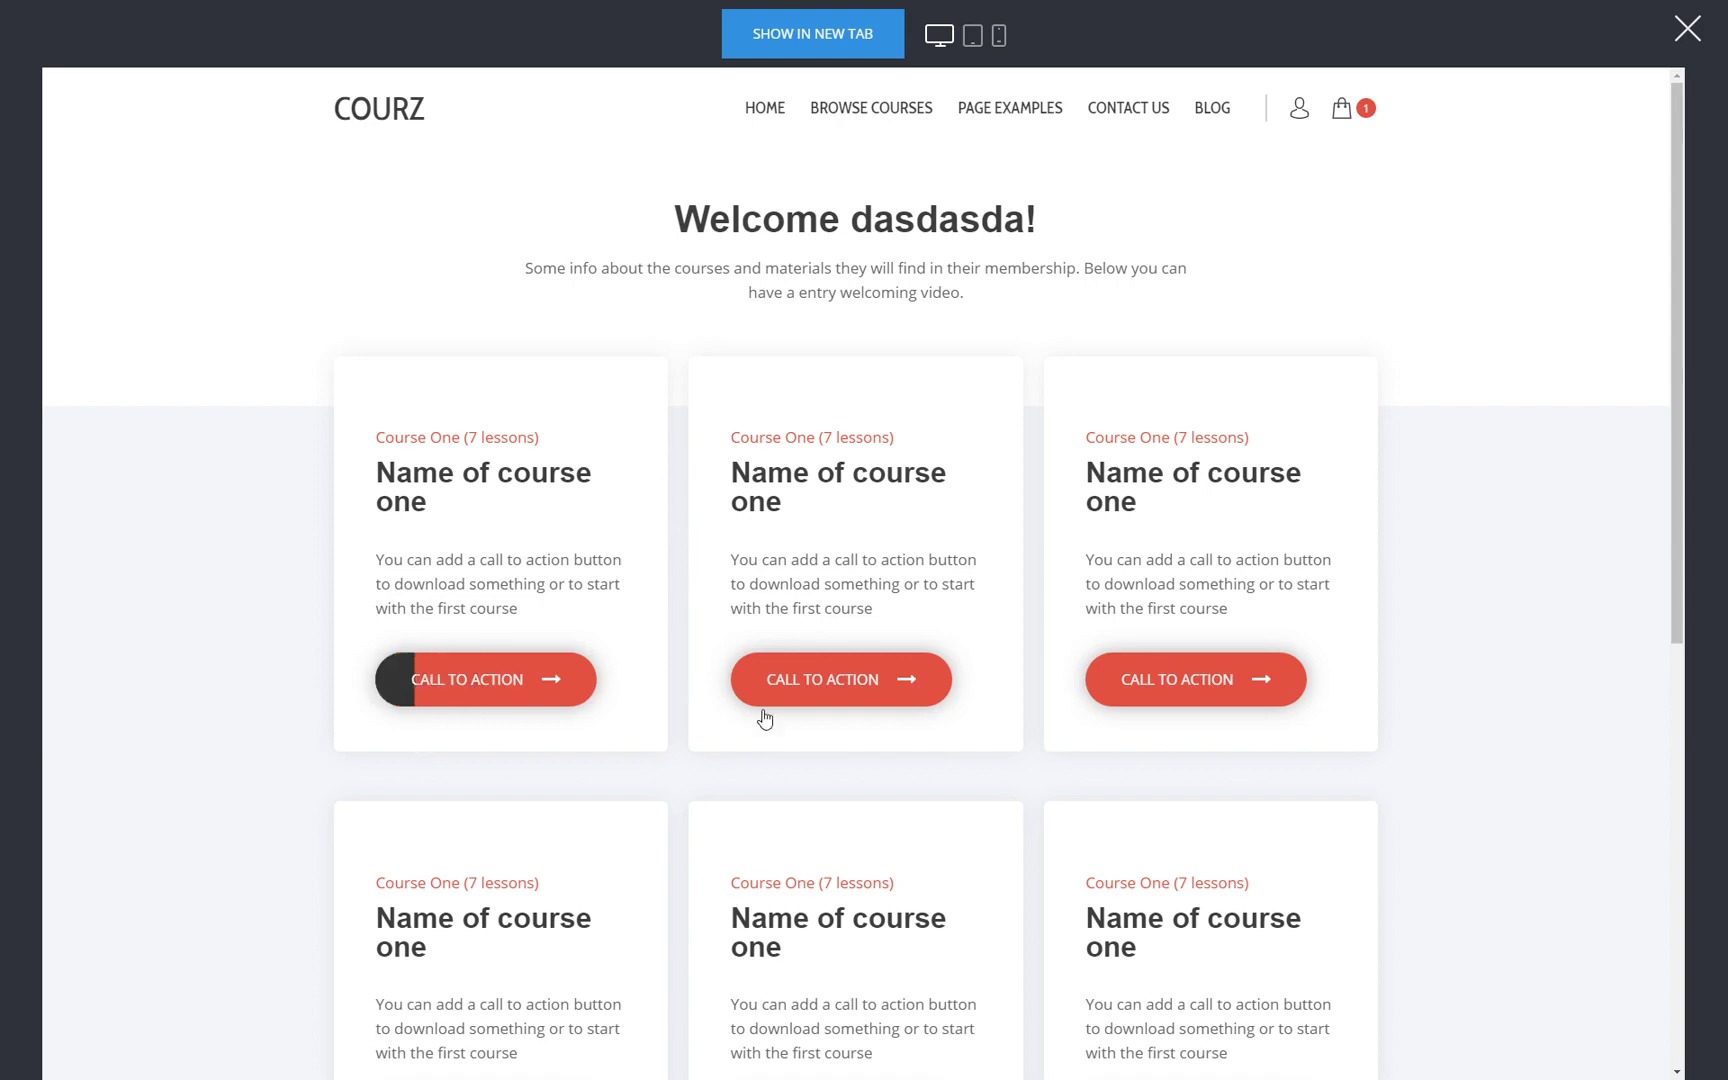
scroll(1053, 675, "down", 5)
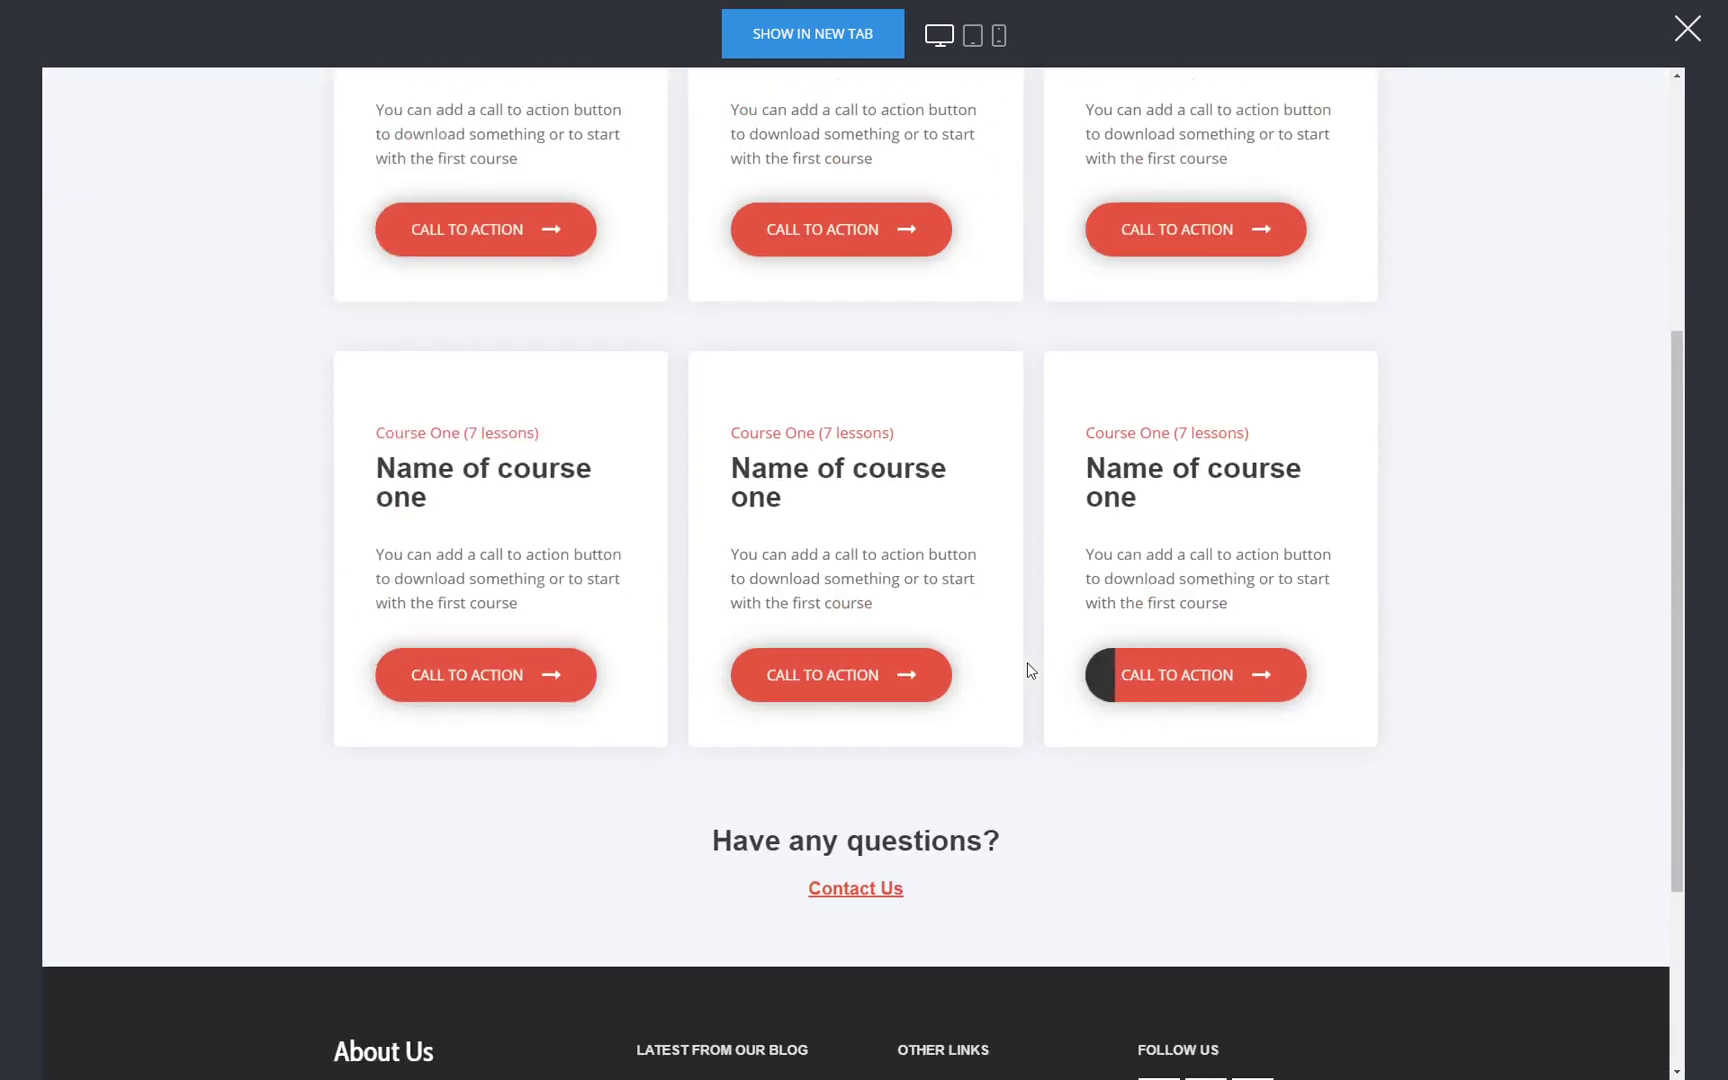
scroll(552, 656, "up", 4)
left_click(510, 598)
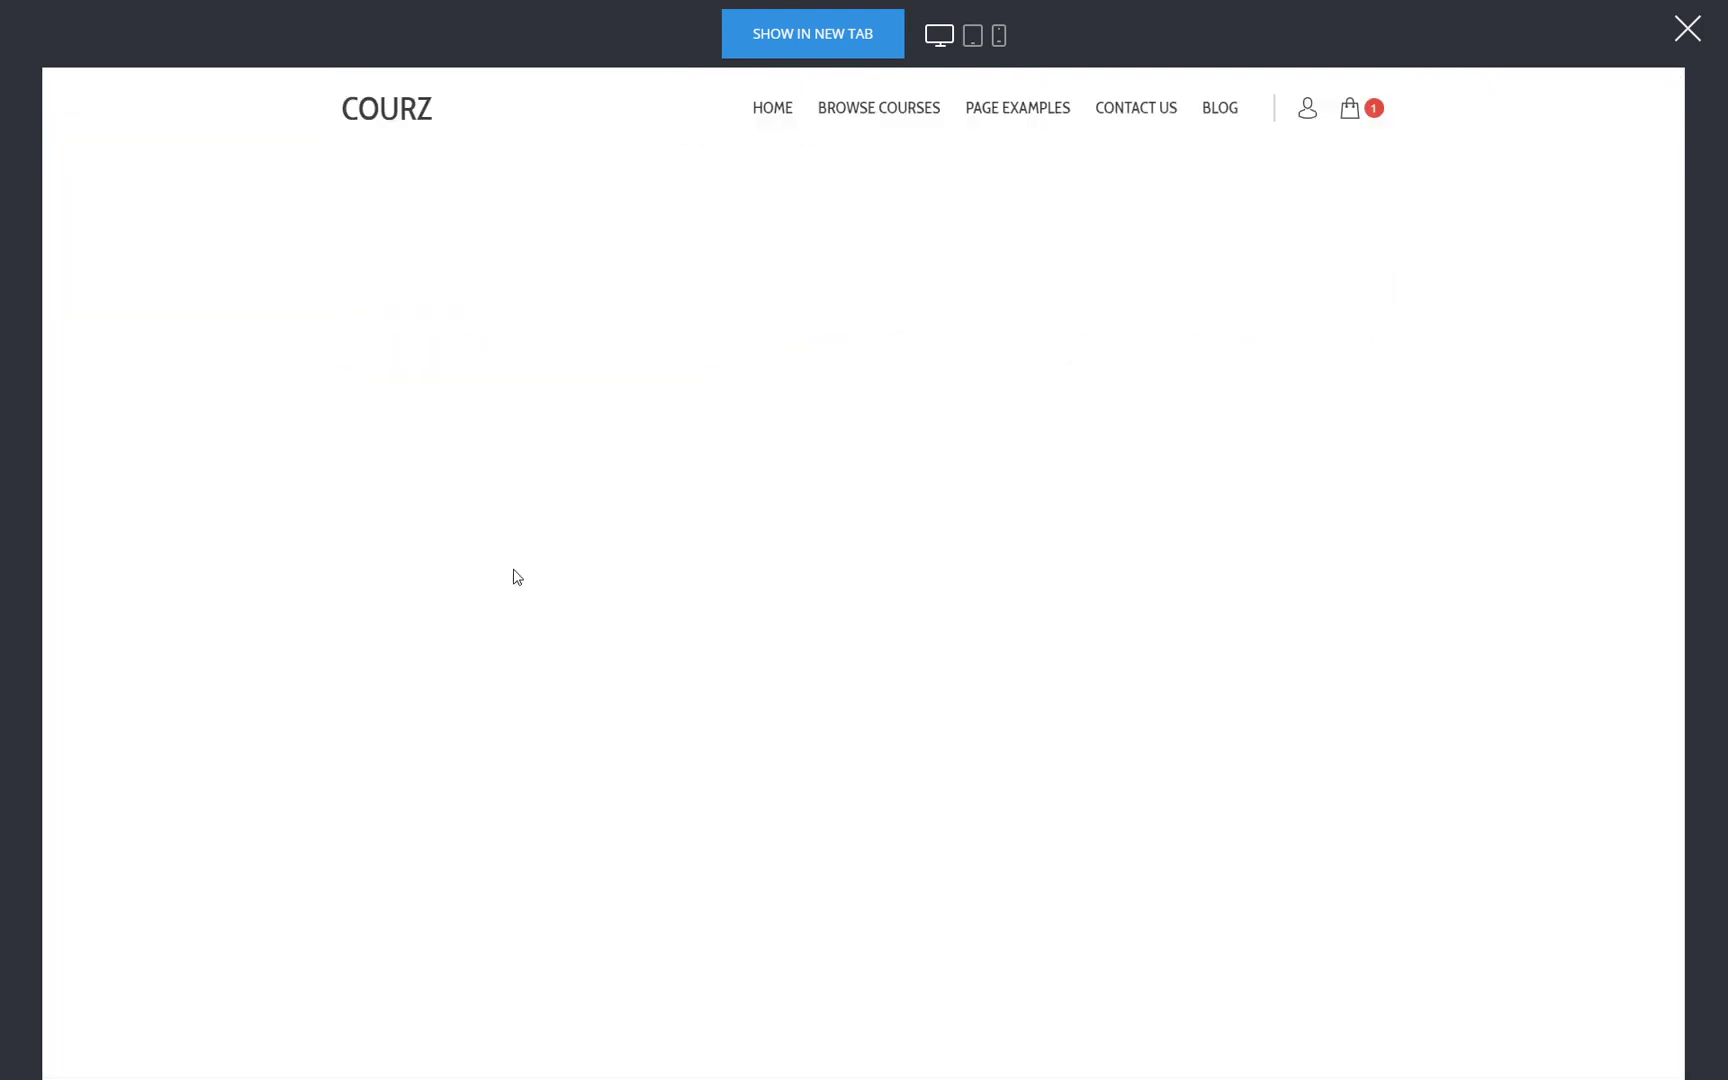
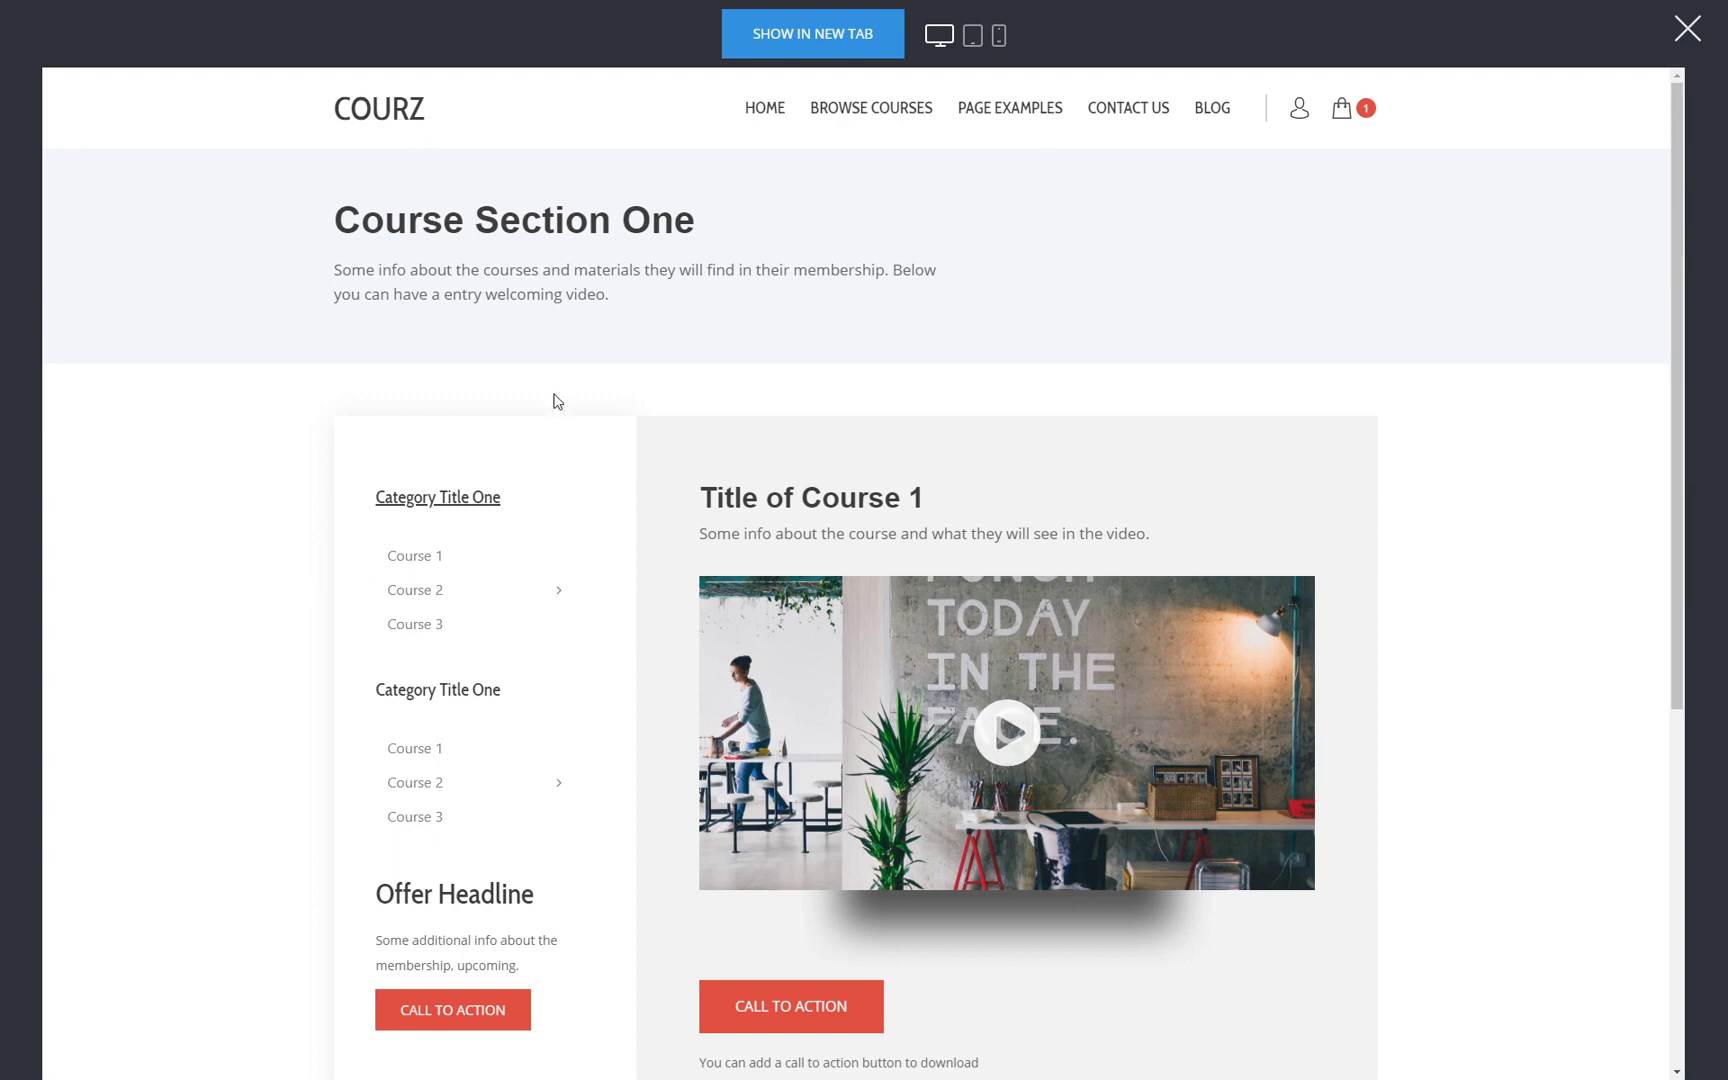
View the order history in the member's account and expand the completed order's product, billing and payment details
left_click(1301, 110)
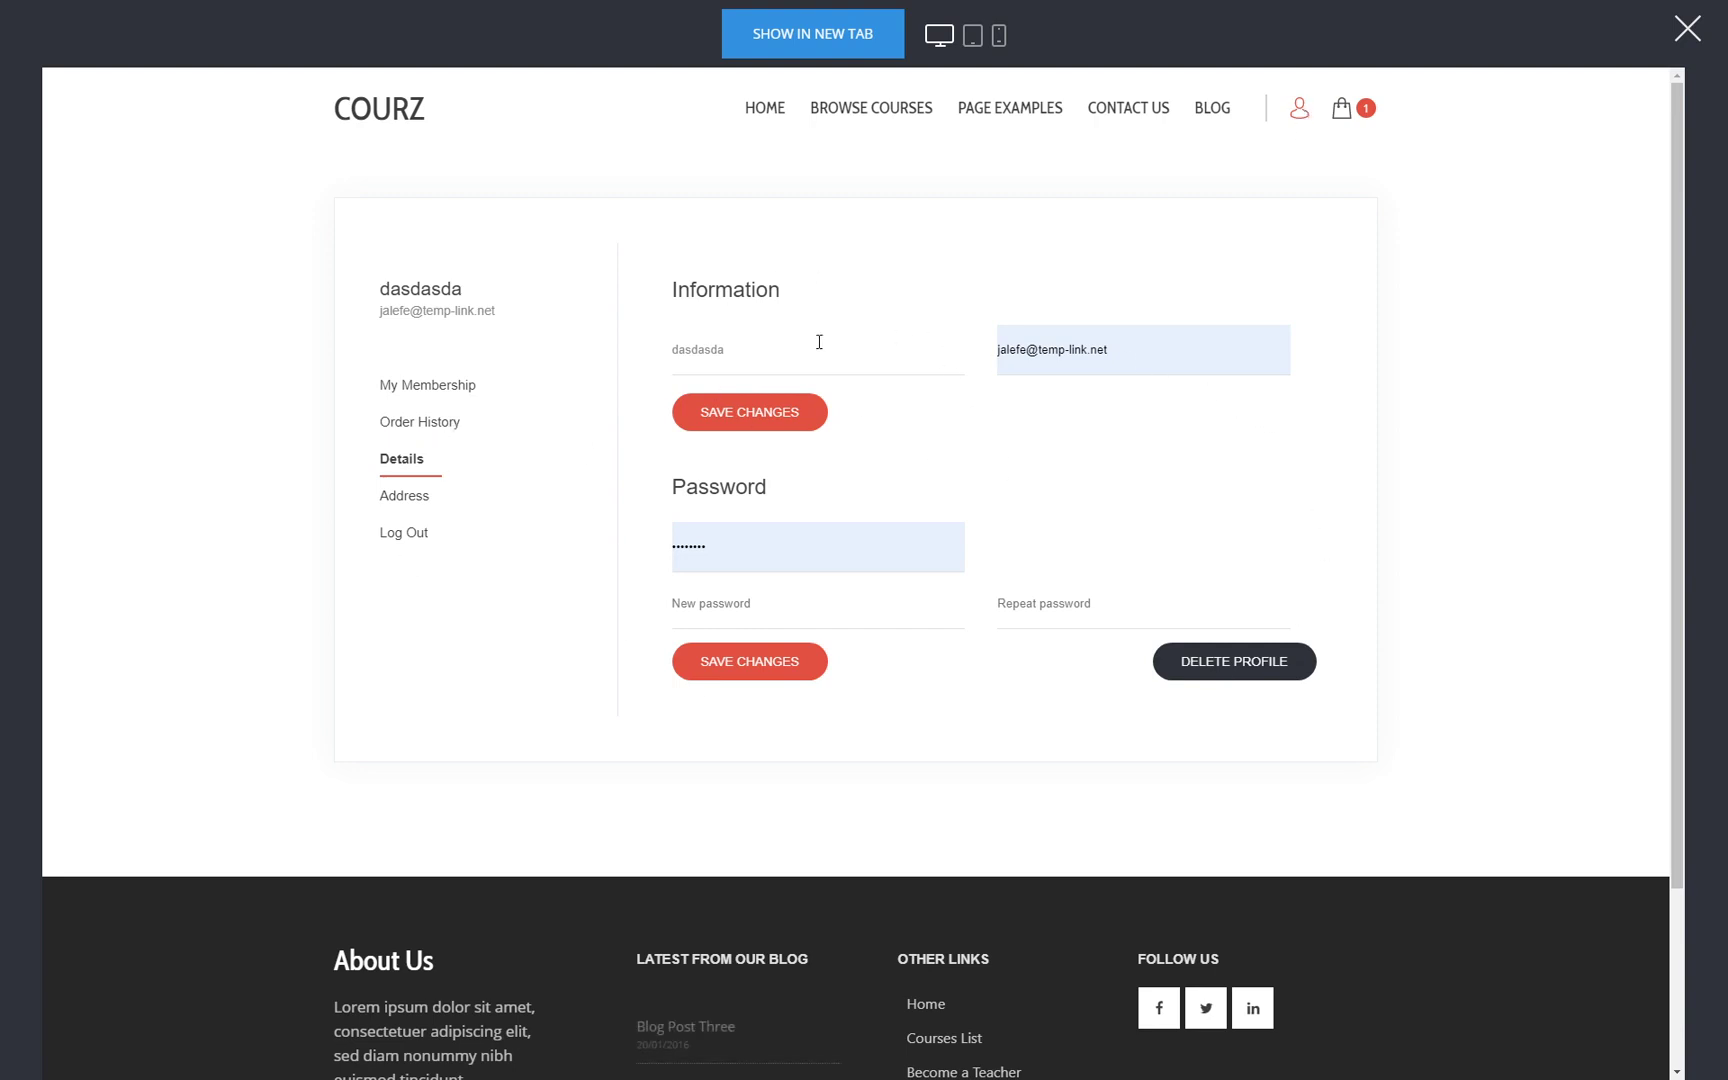
left_click(428, 441)
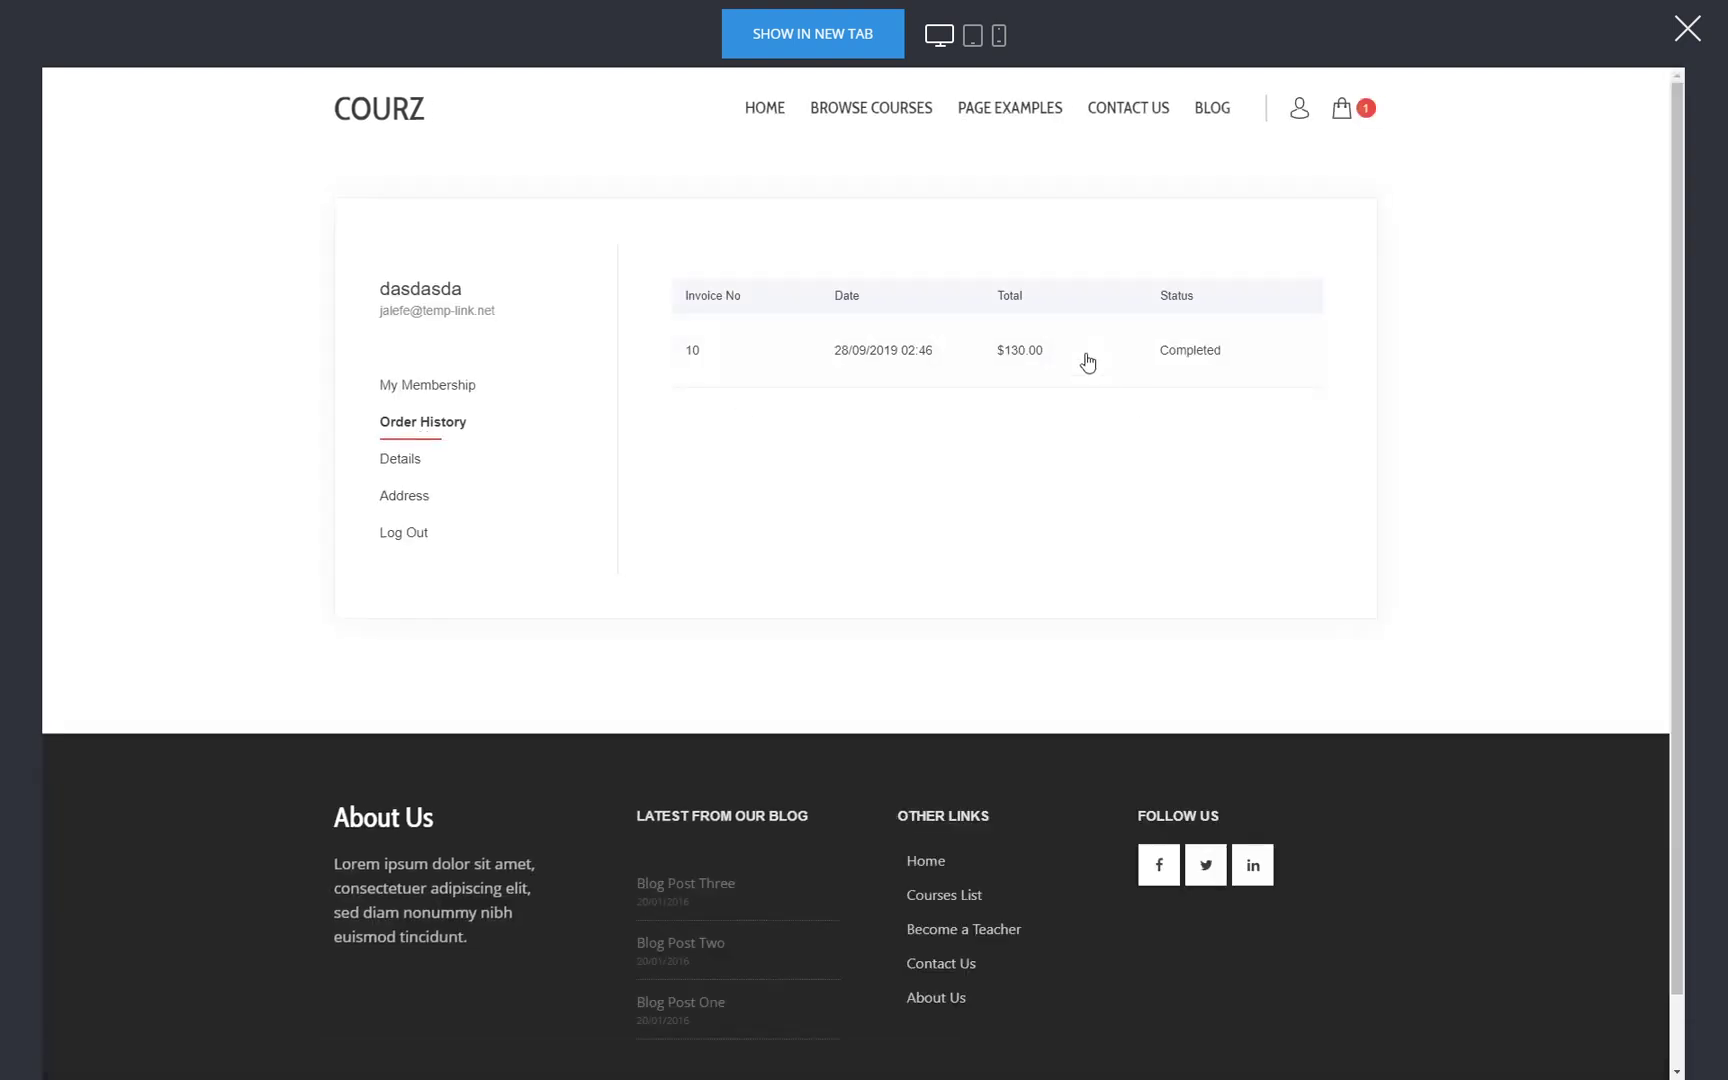
left_click(1000, 354)
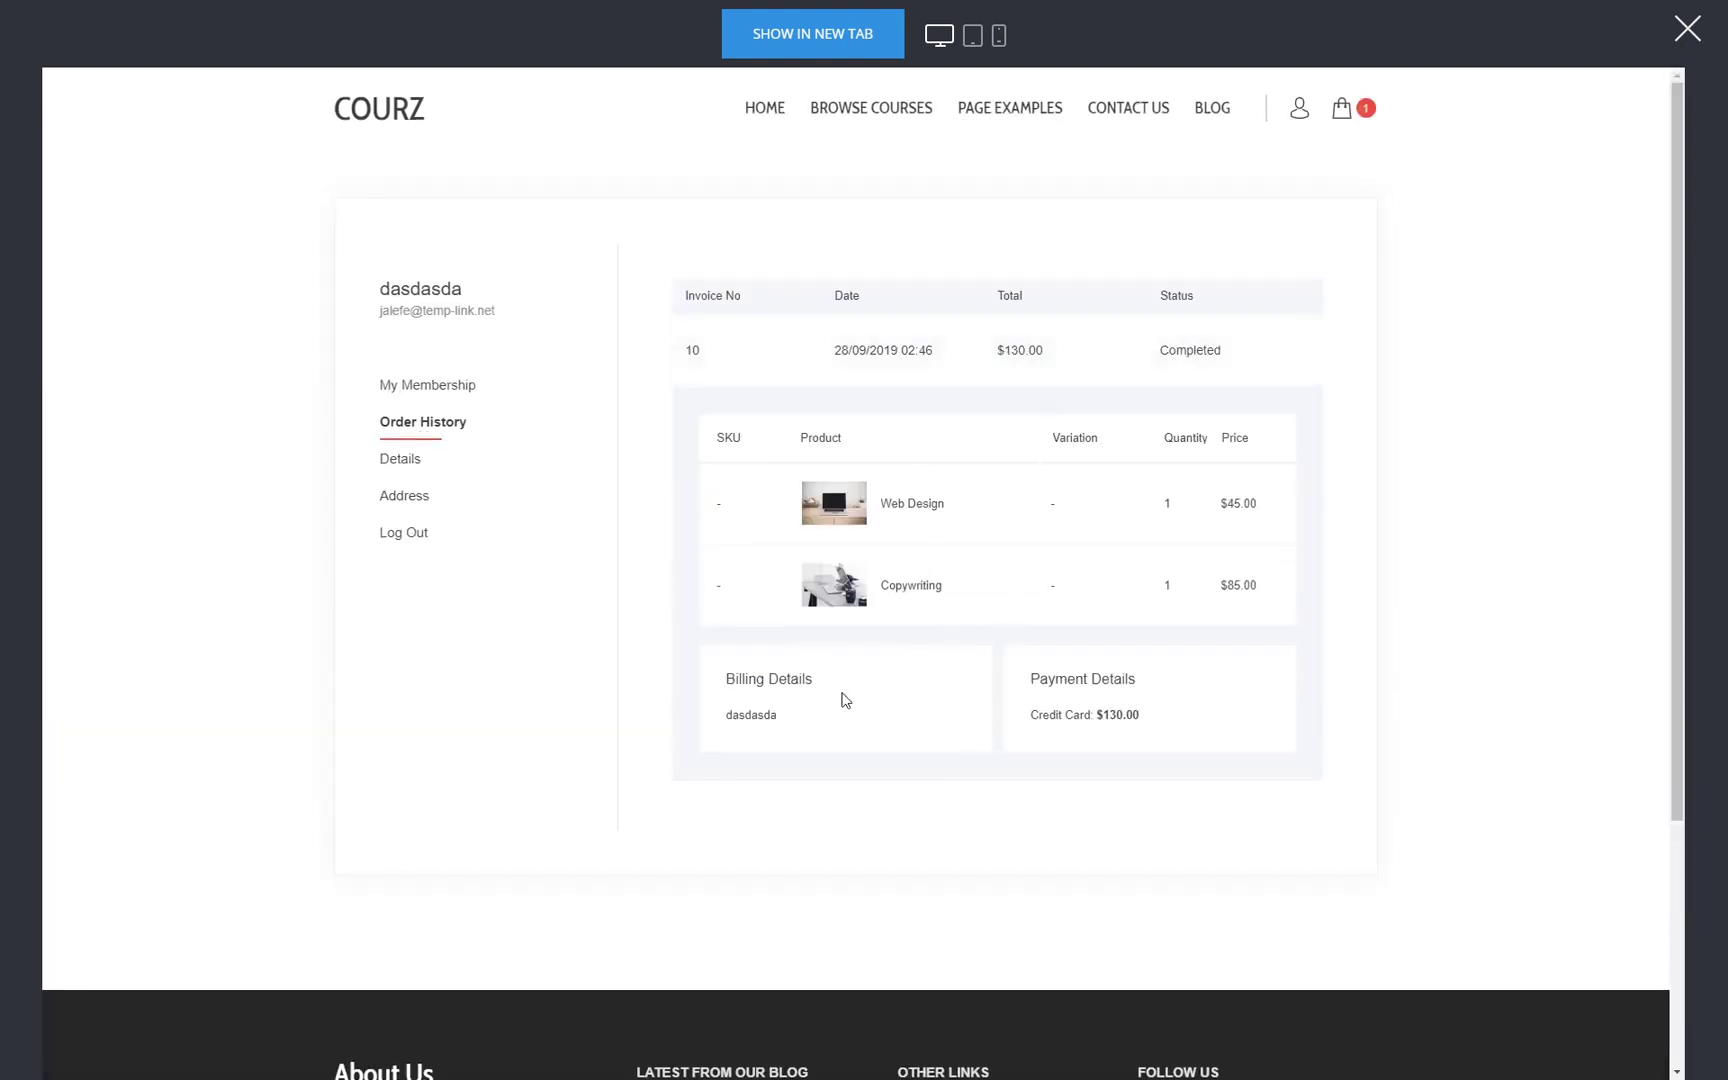
Open the Group #1 and Group #2 course pages from My Membership in the site preview
left_click(462, 400)
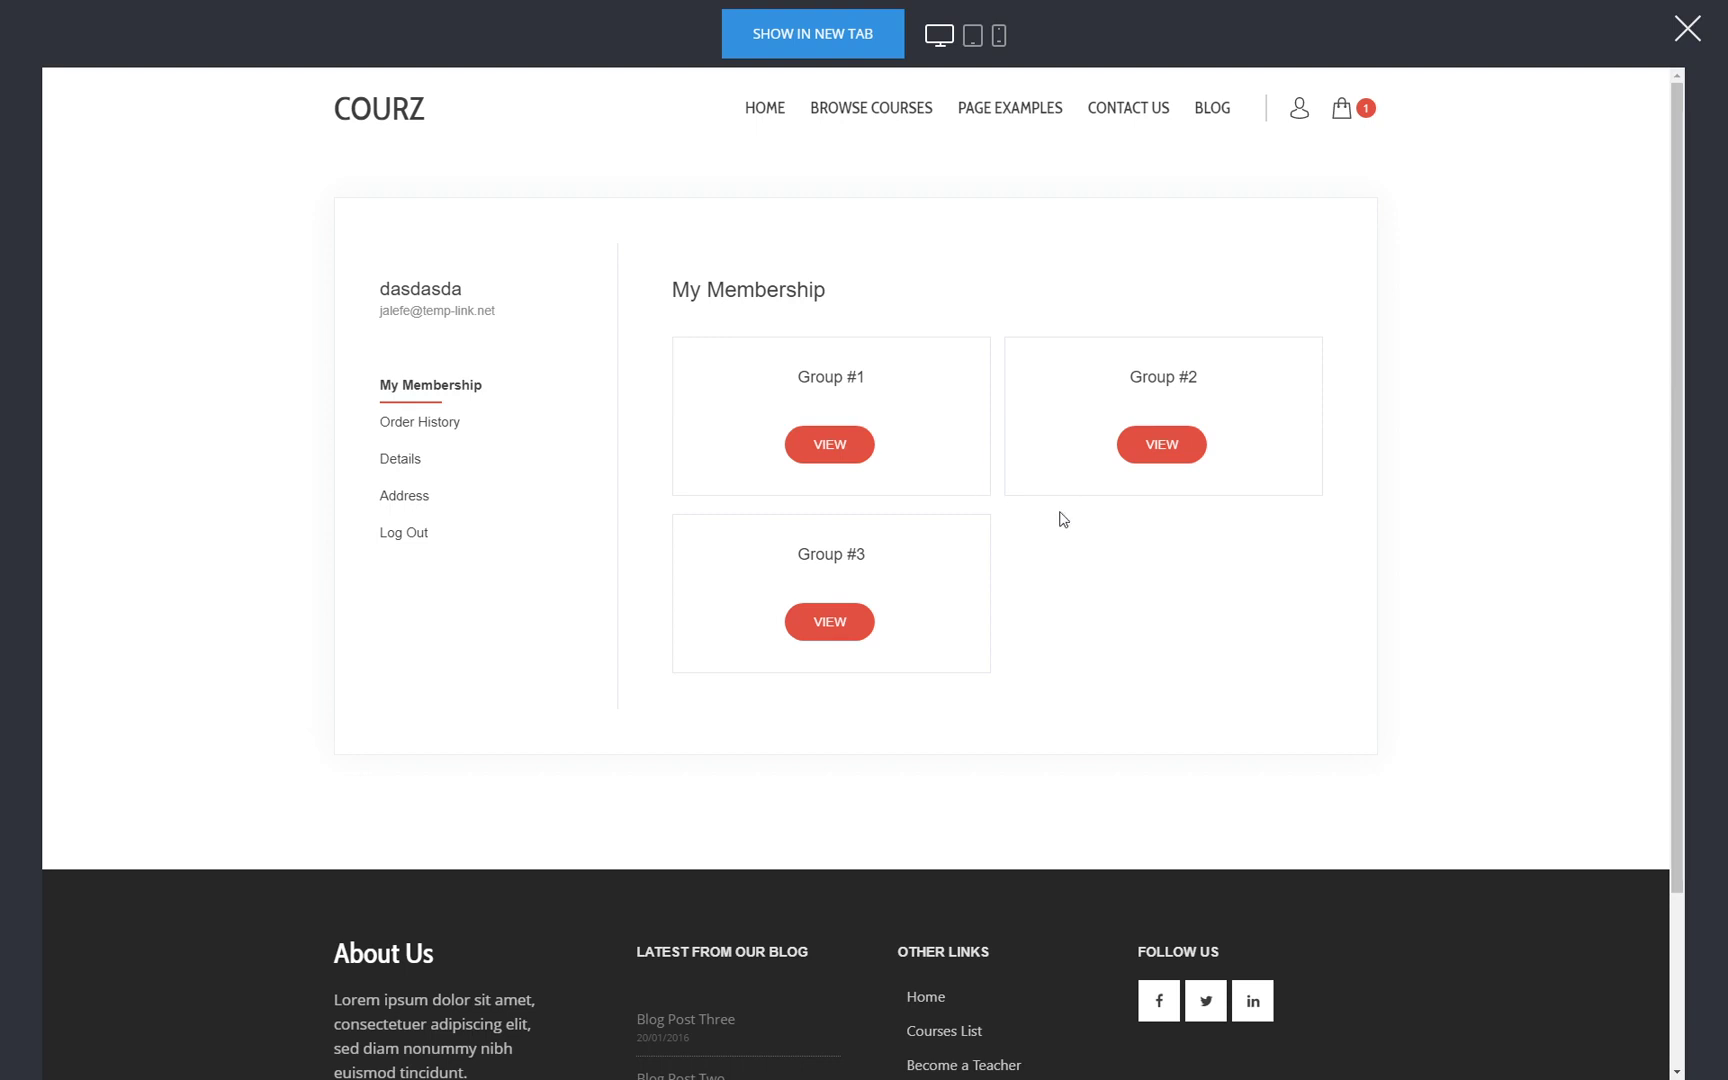
left_click(853, 455)
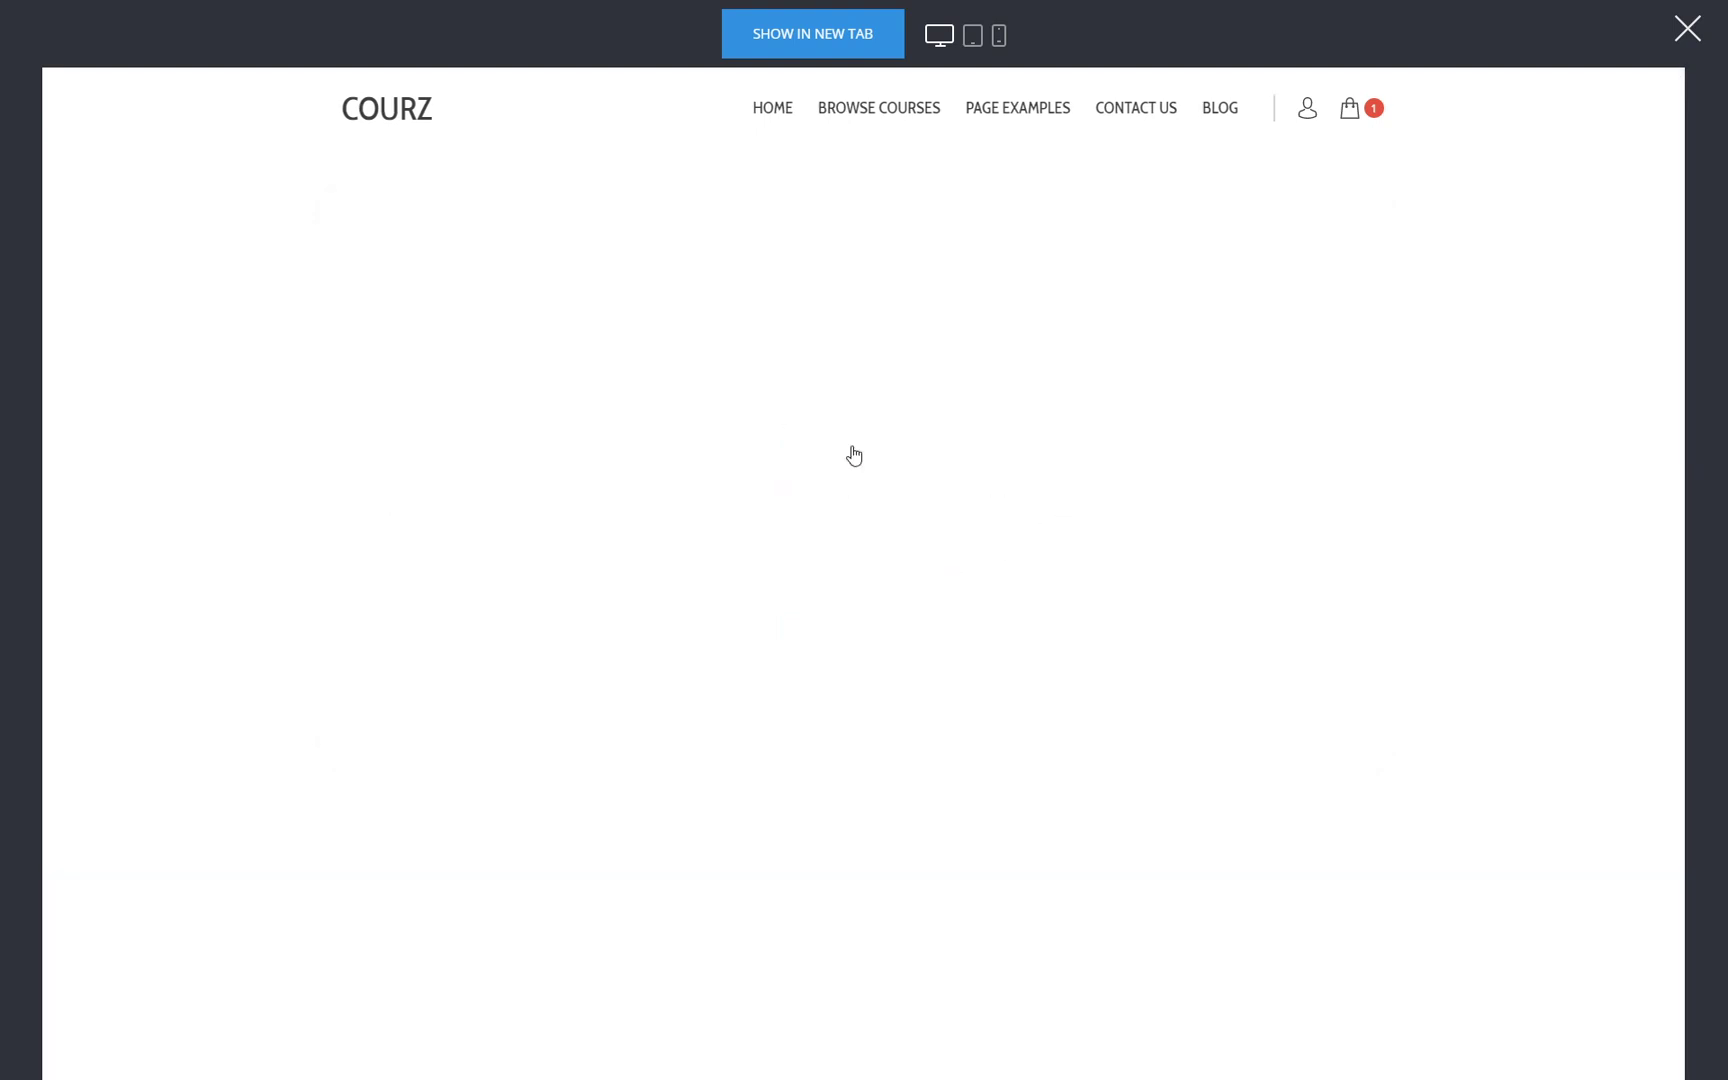
left_click(1299, 108)
left_click(449, 385)
left_click(1151, 458)
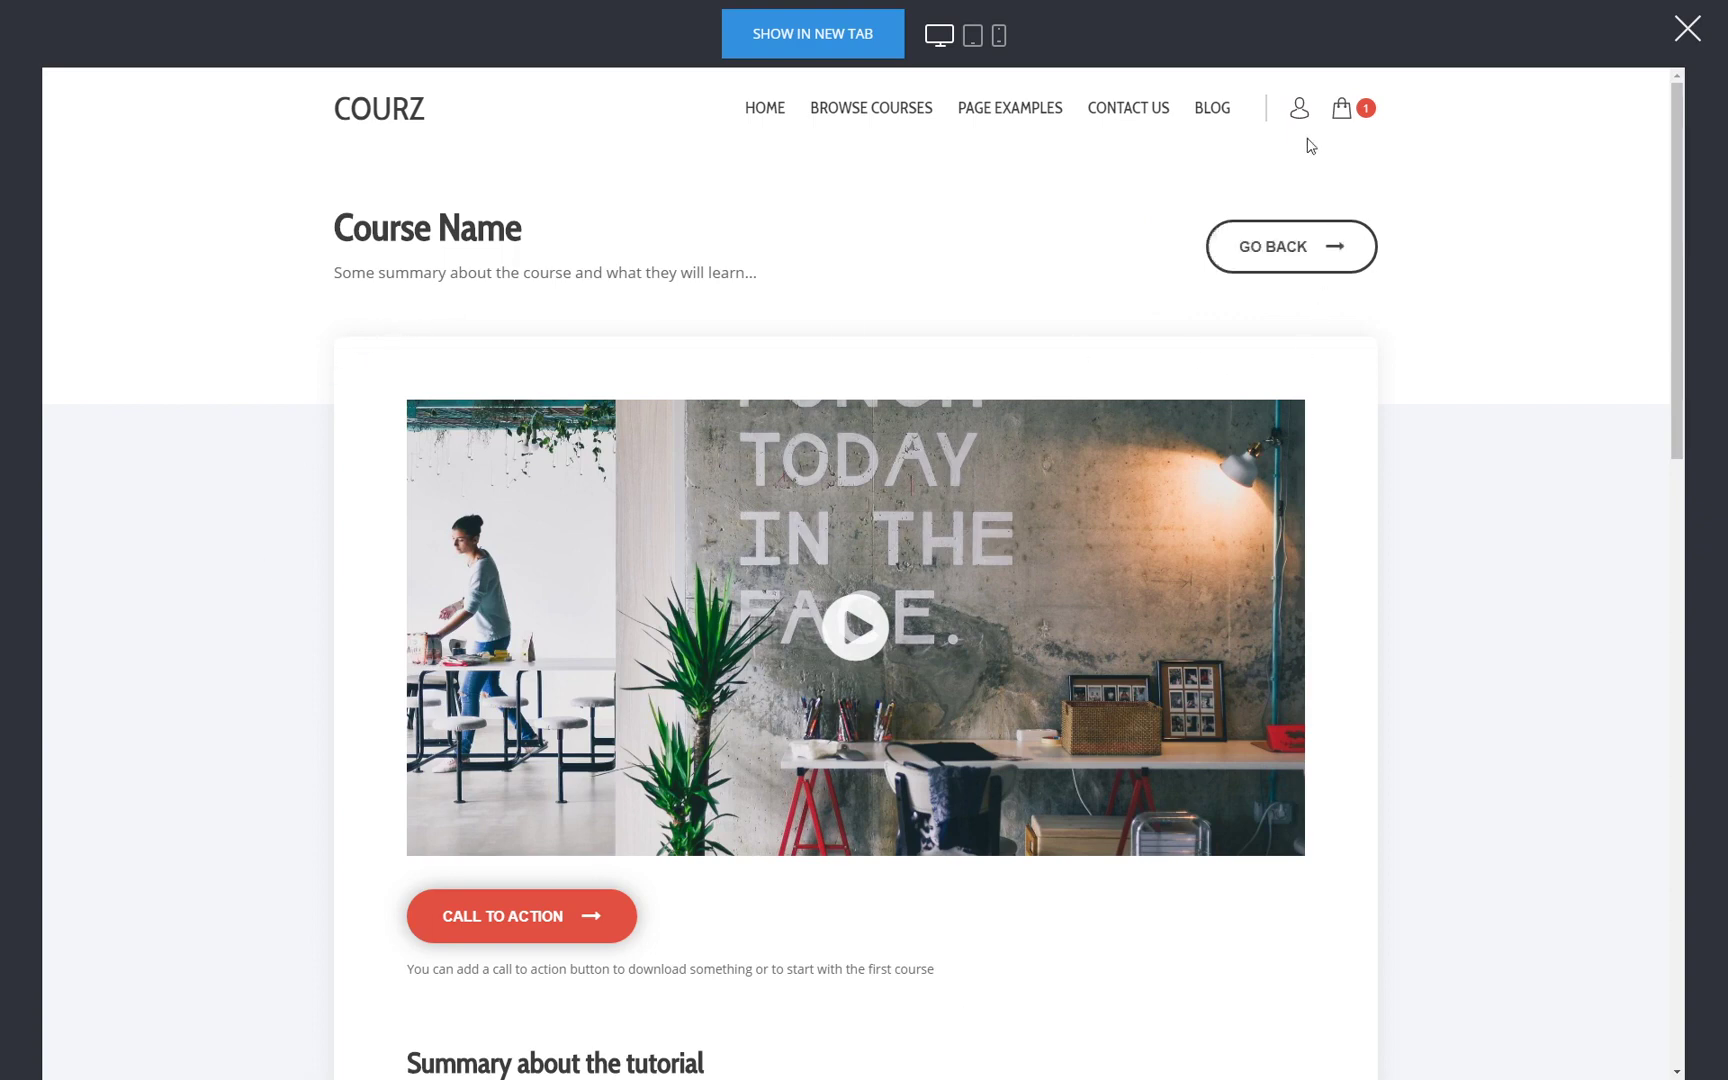
Return to My Membership, review the Group #3 course page, and close the site preview
left_click(1341, 112)
scroll(1195, 430, "down", 3)
scroll(1309, 754, "up", 2)
scroll(1309, 754, "up", 2)
left_click(1301, 112)
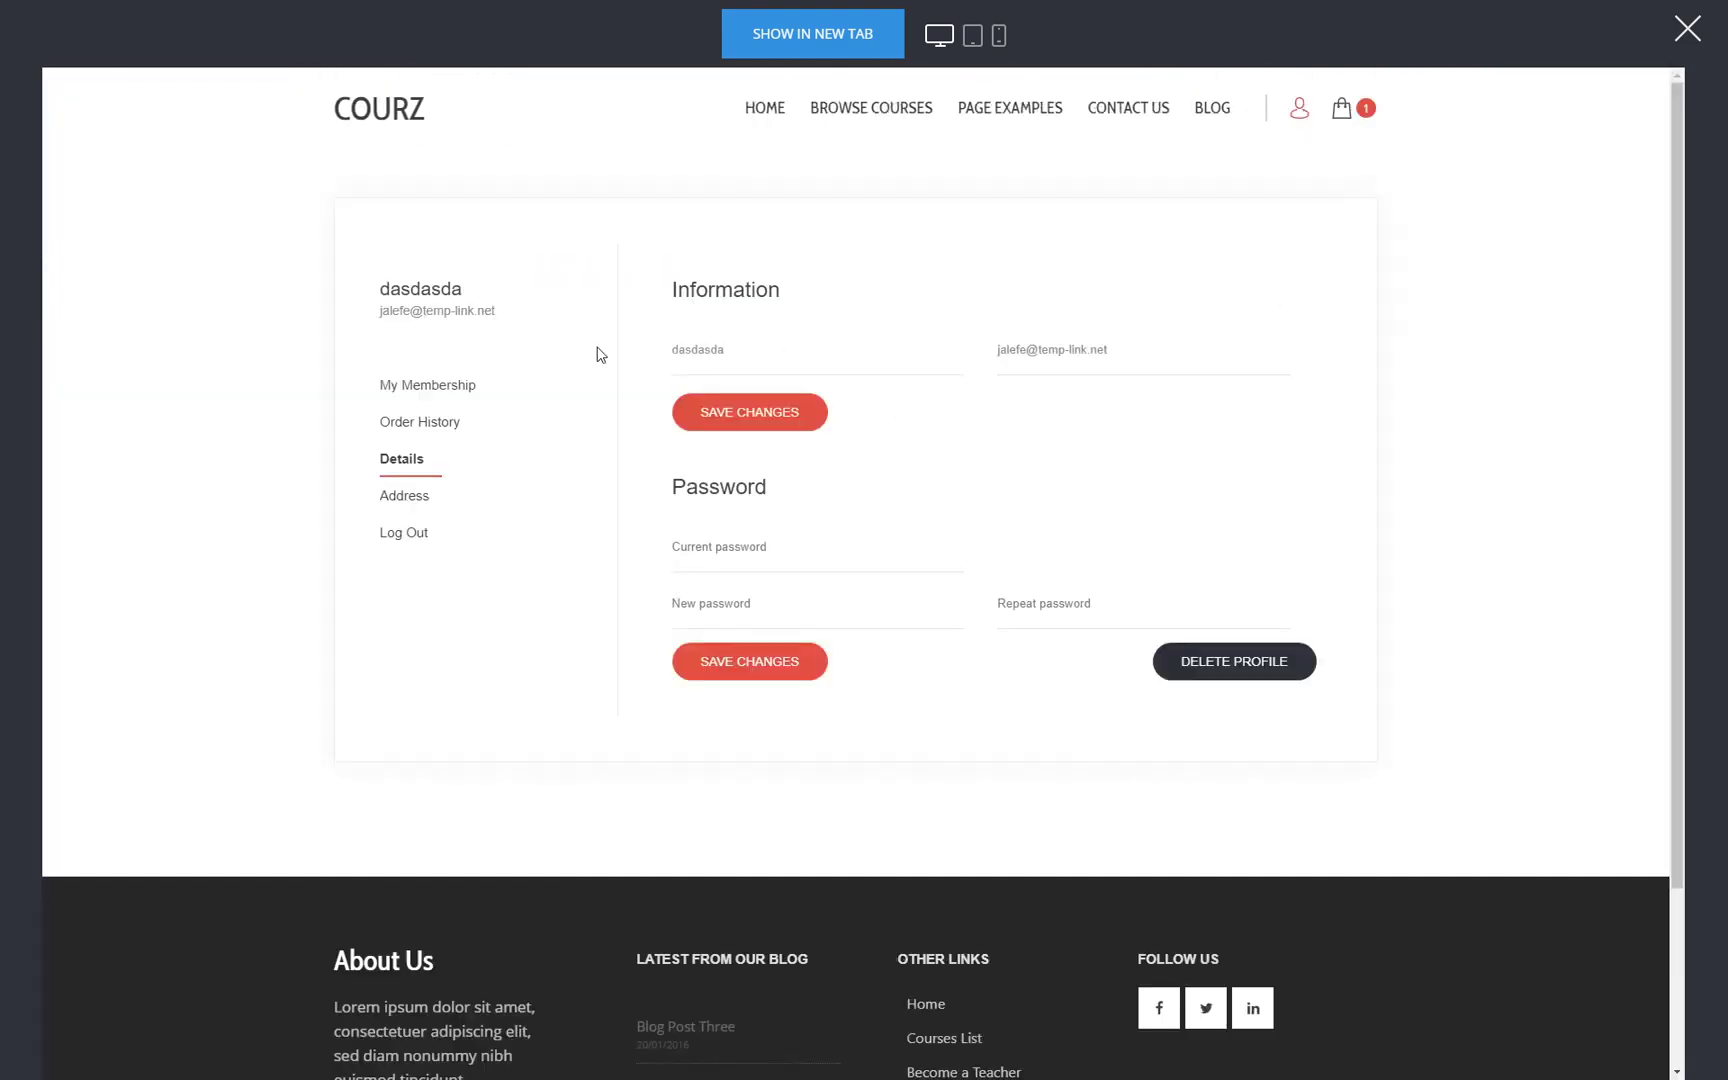
left_click(441, 388)
left_click(831, 625)
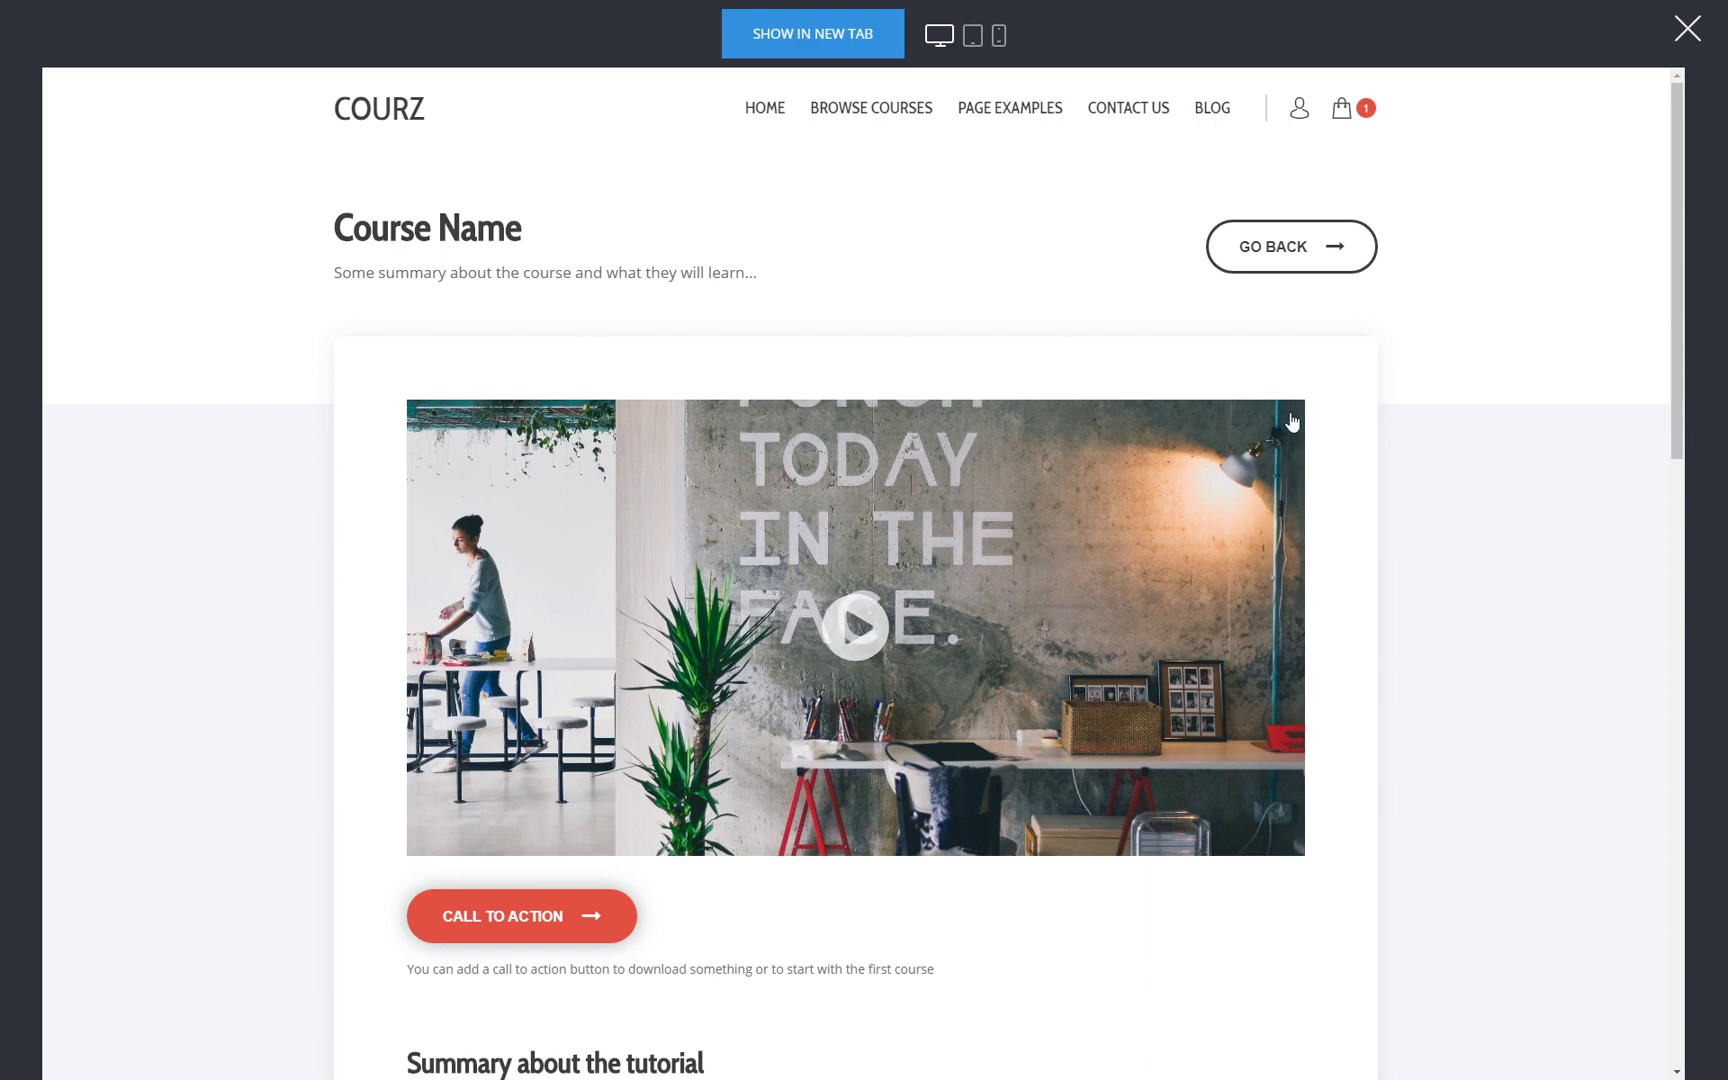
scroll(1273, 461, "down", 3)
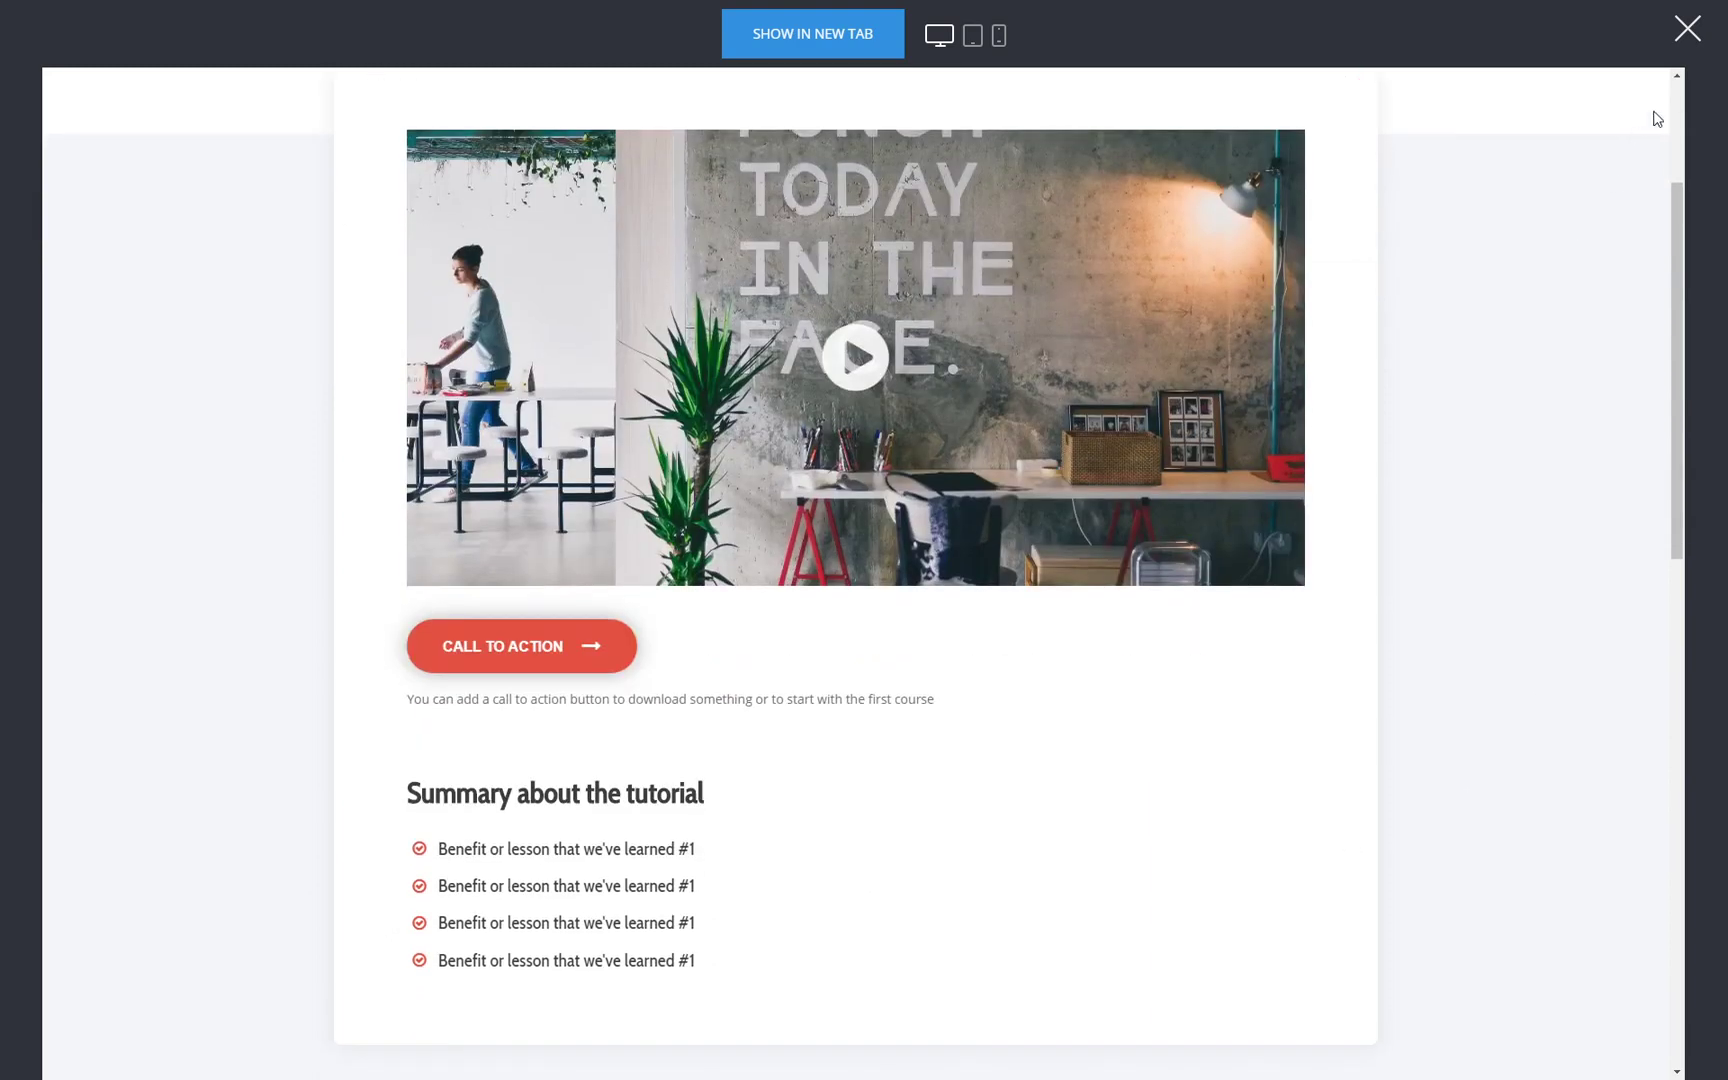
left_click(1687, 29)
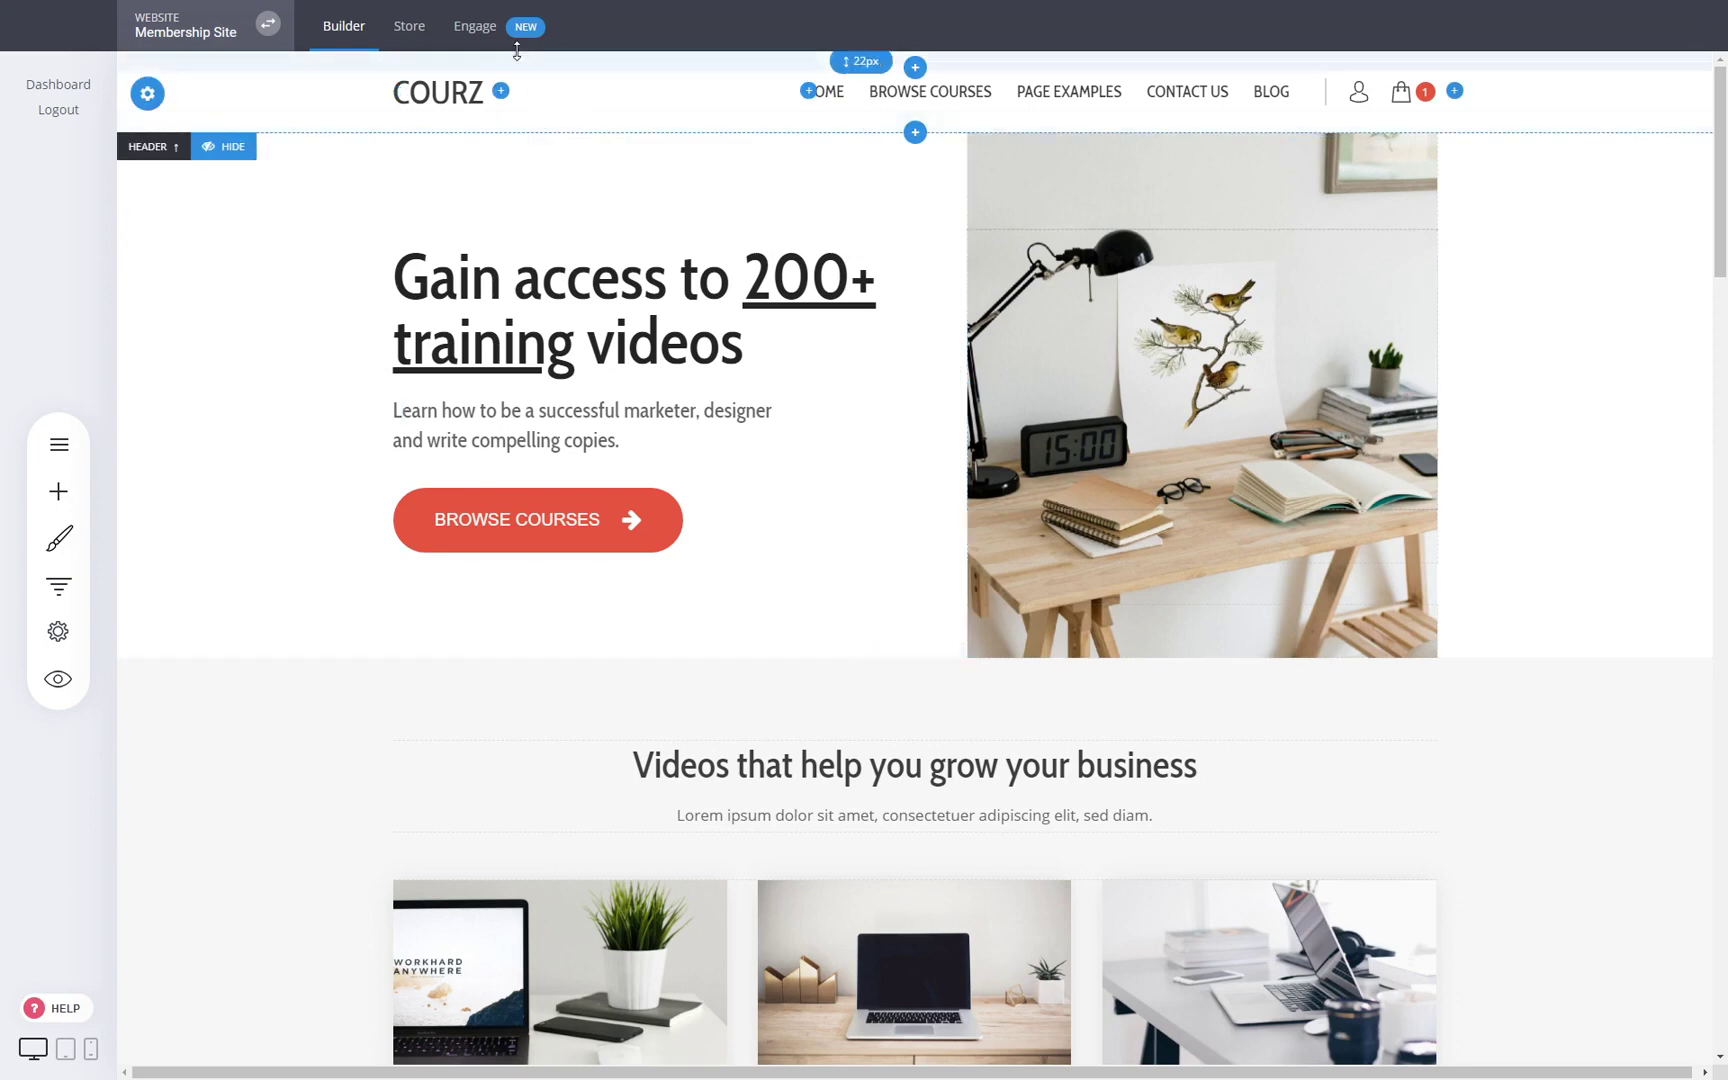
Show the settings of member Group #1 in Engage to check its page to redirect to after login
left_click(514, 48)
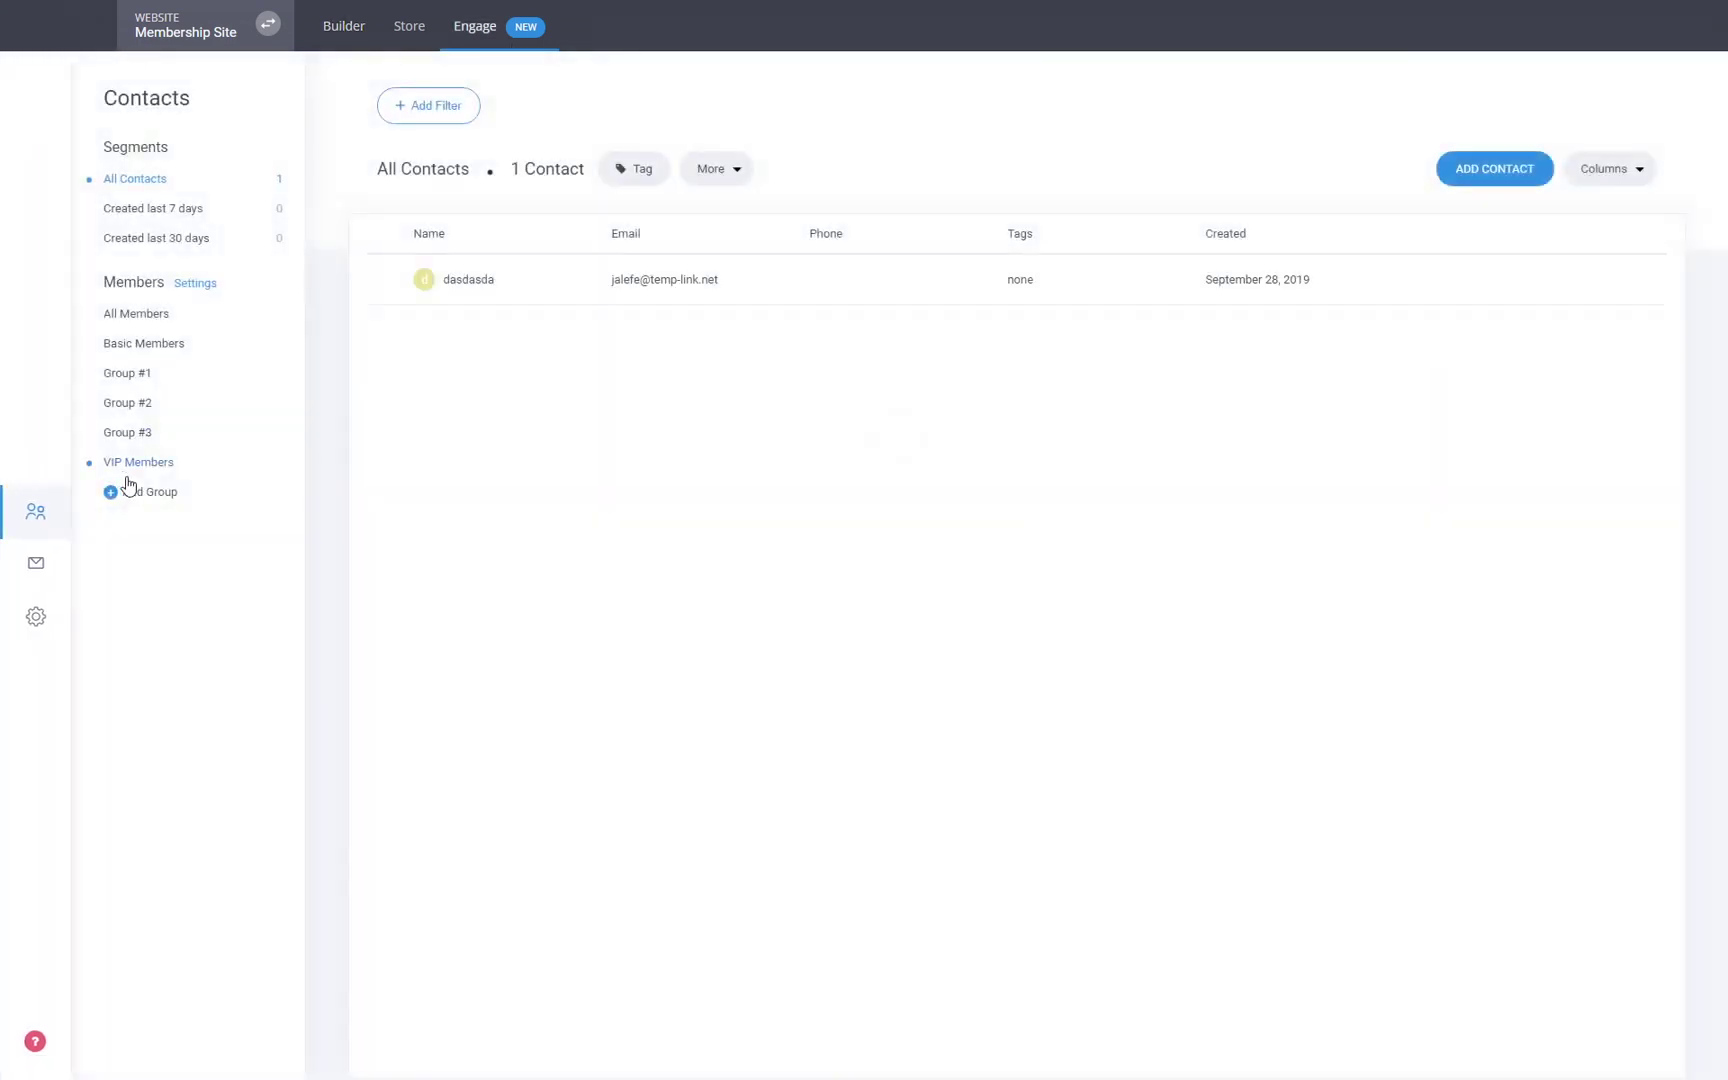
left_click(139, 378)
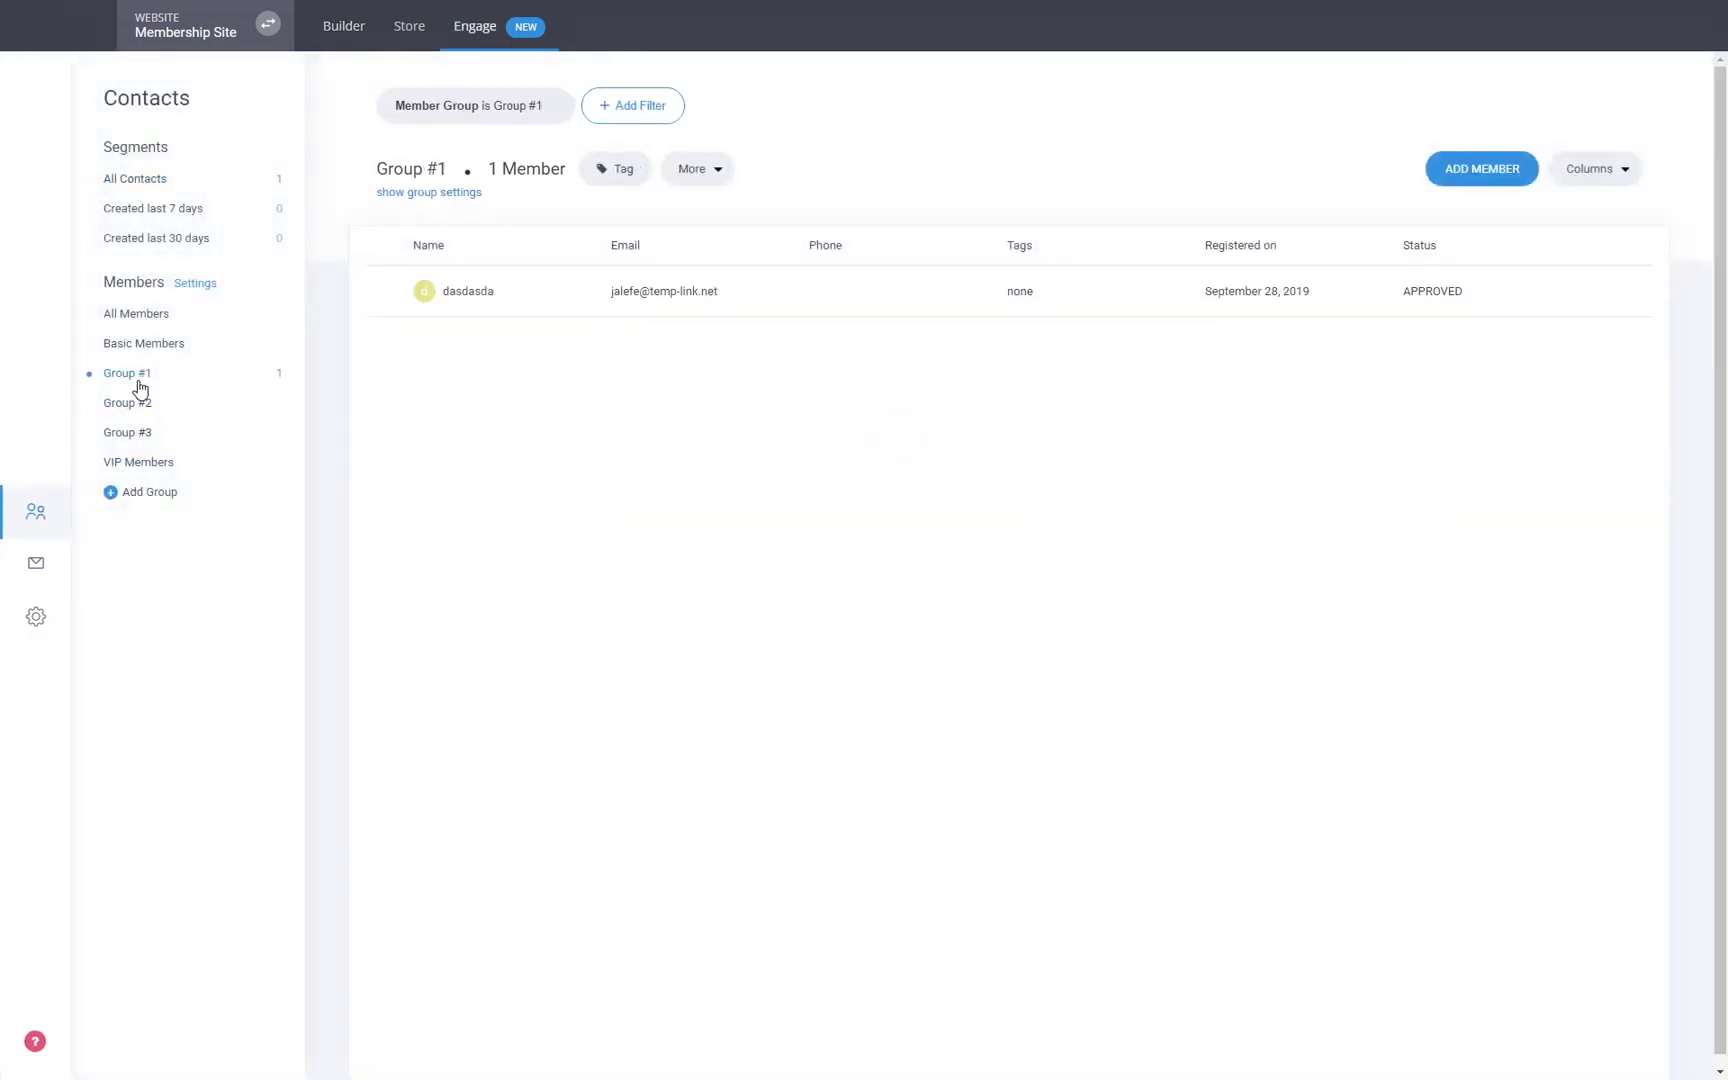
left_click(440, 194)
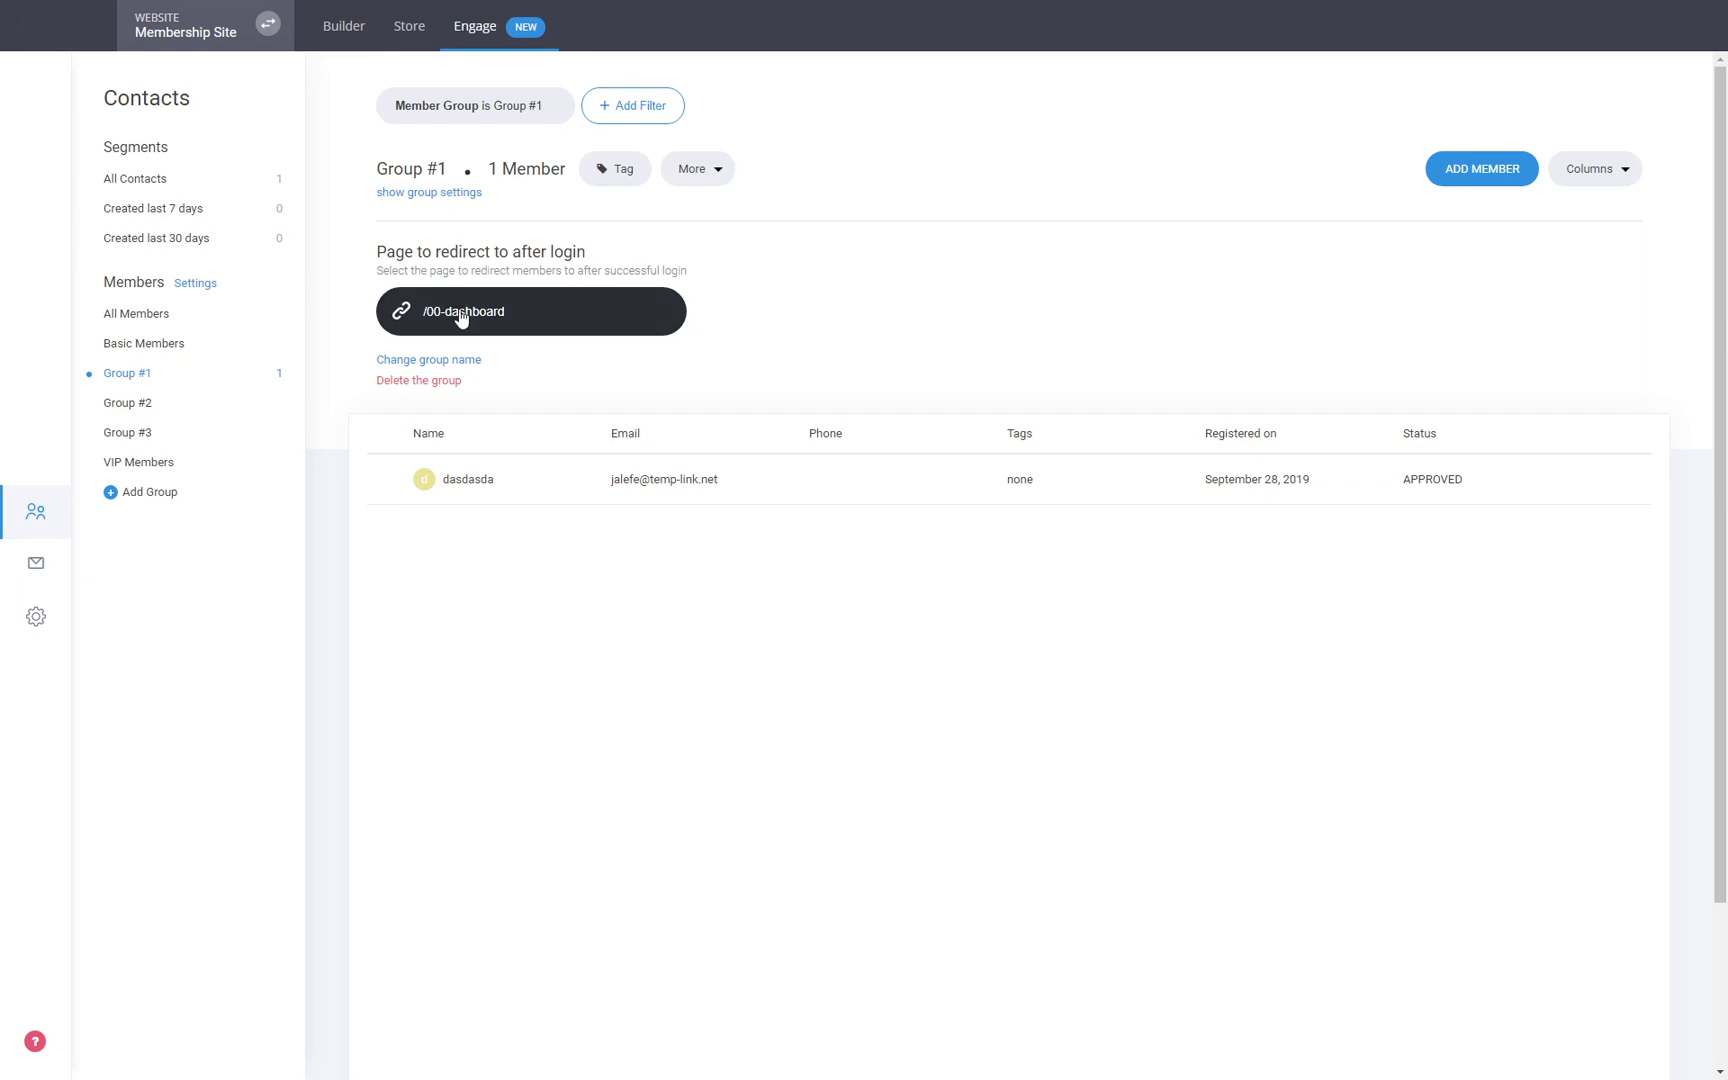
Check the post-login redirect pages of Group #2 and Group #3, including Group #3's link options, without changing the link
left_click(141, 405)
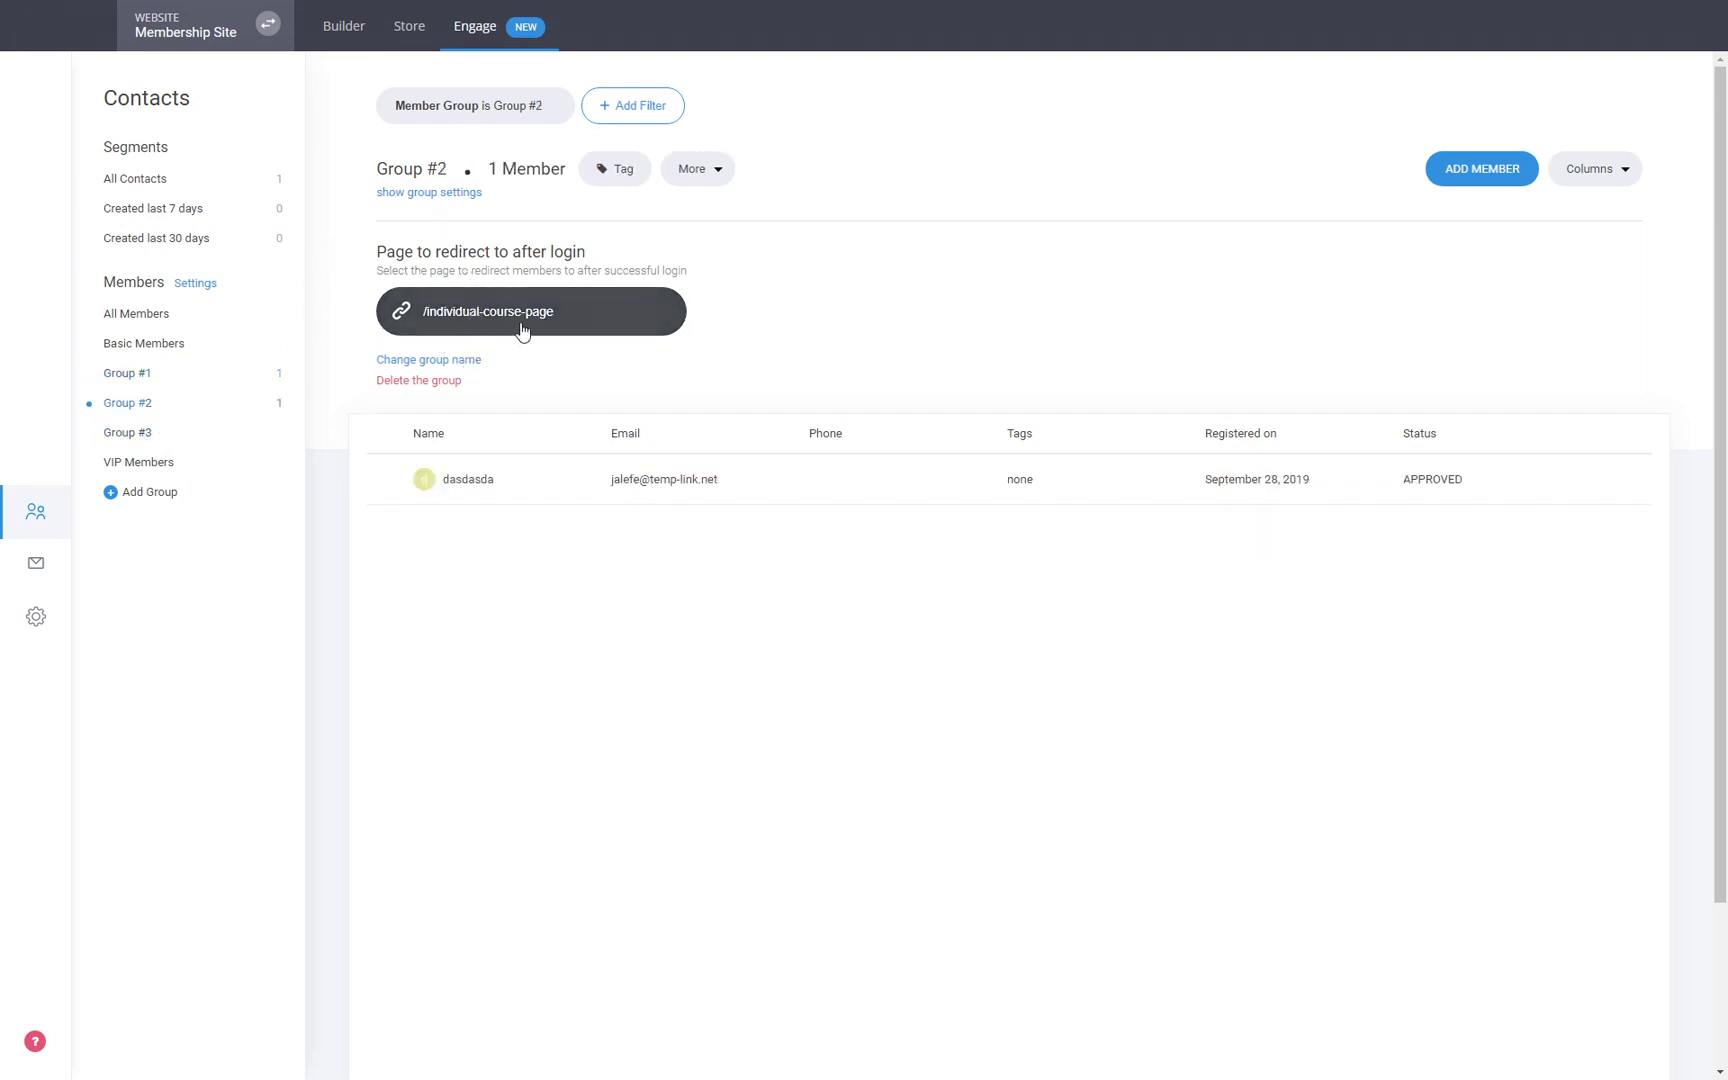
left_click(150, 436)
left_click(527, 293)
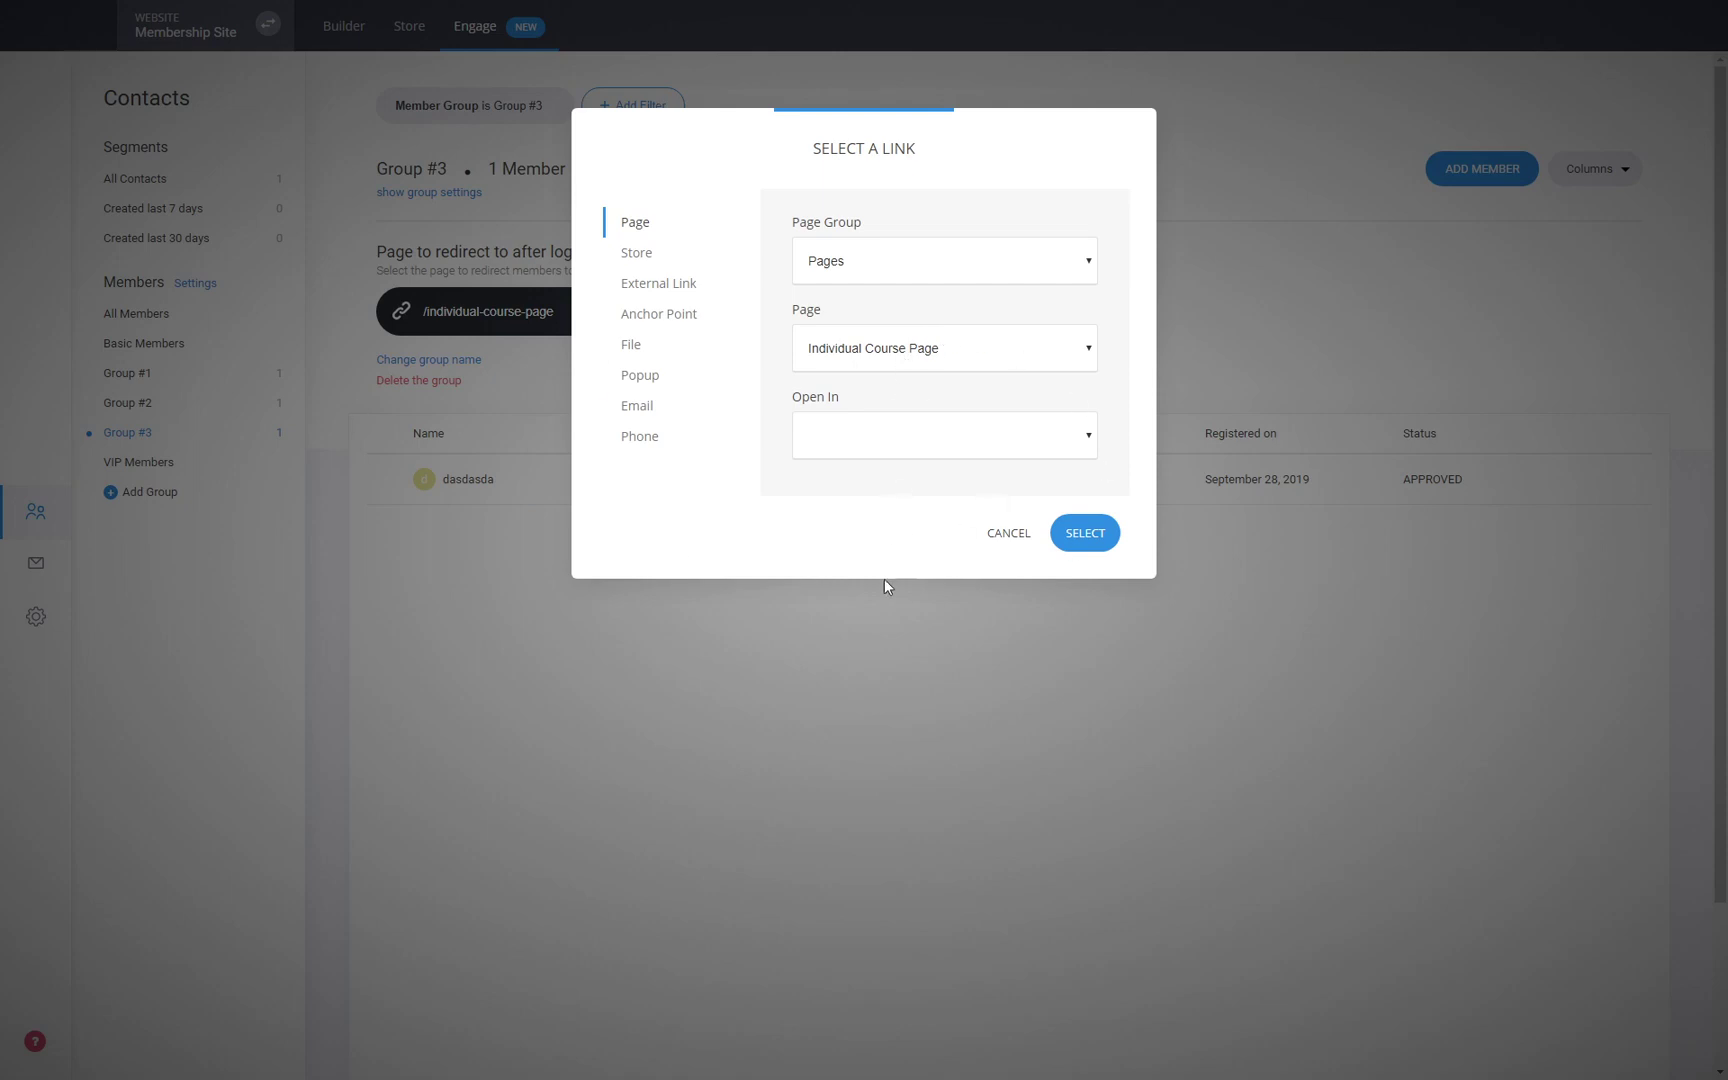
left_click(1010, 535)
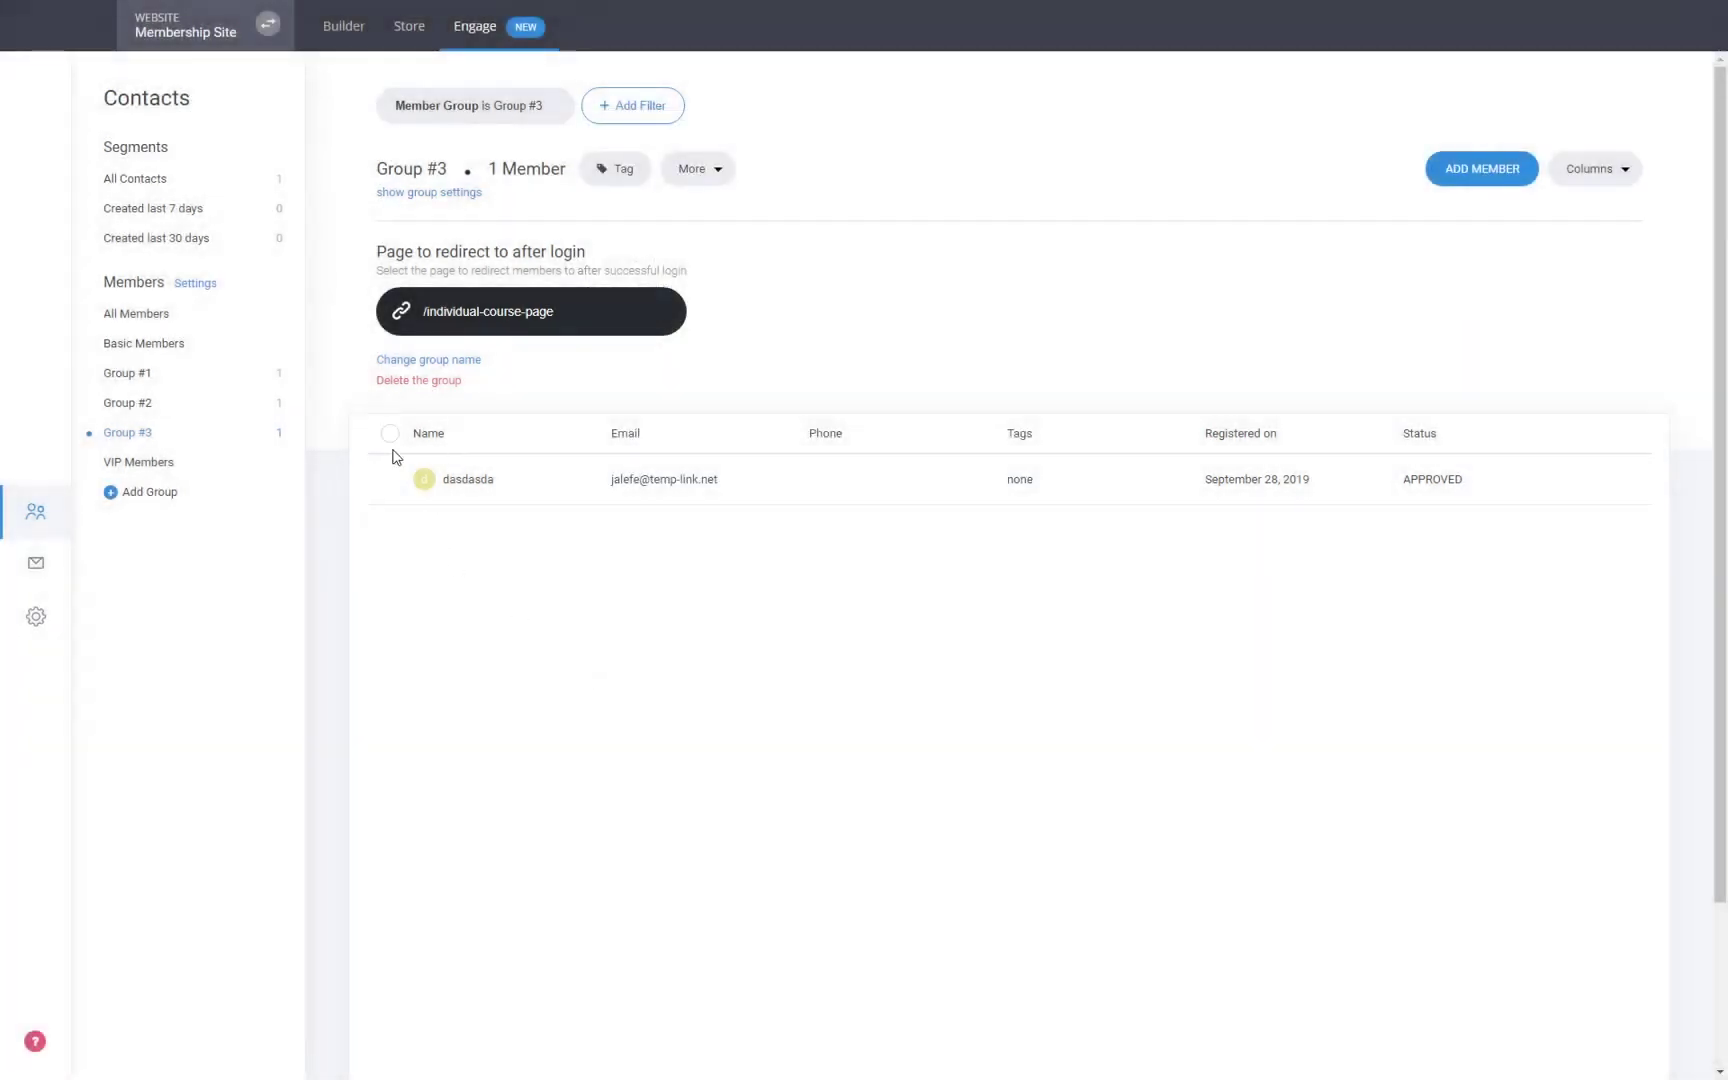
Hide Group #1's settings, review its member's profile and assigned groups, and return to the contacts list
left_click(160, 376)
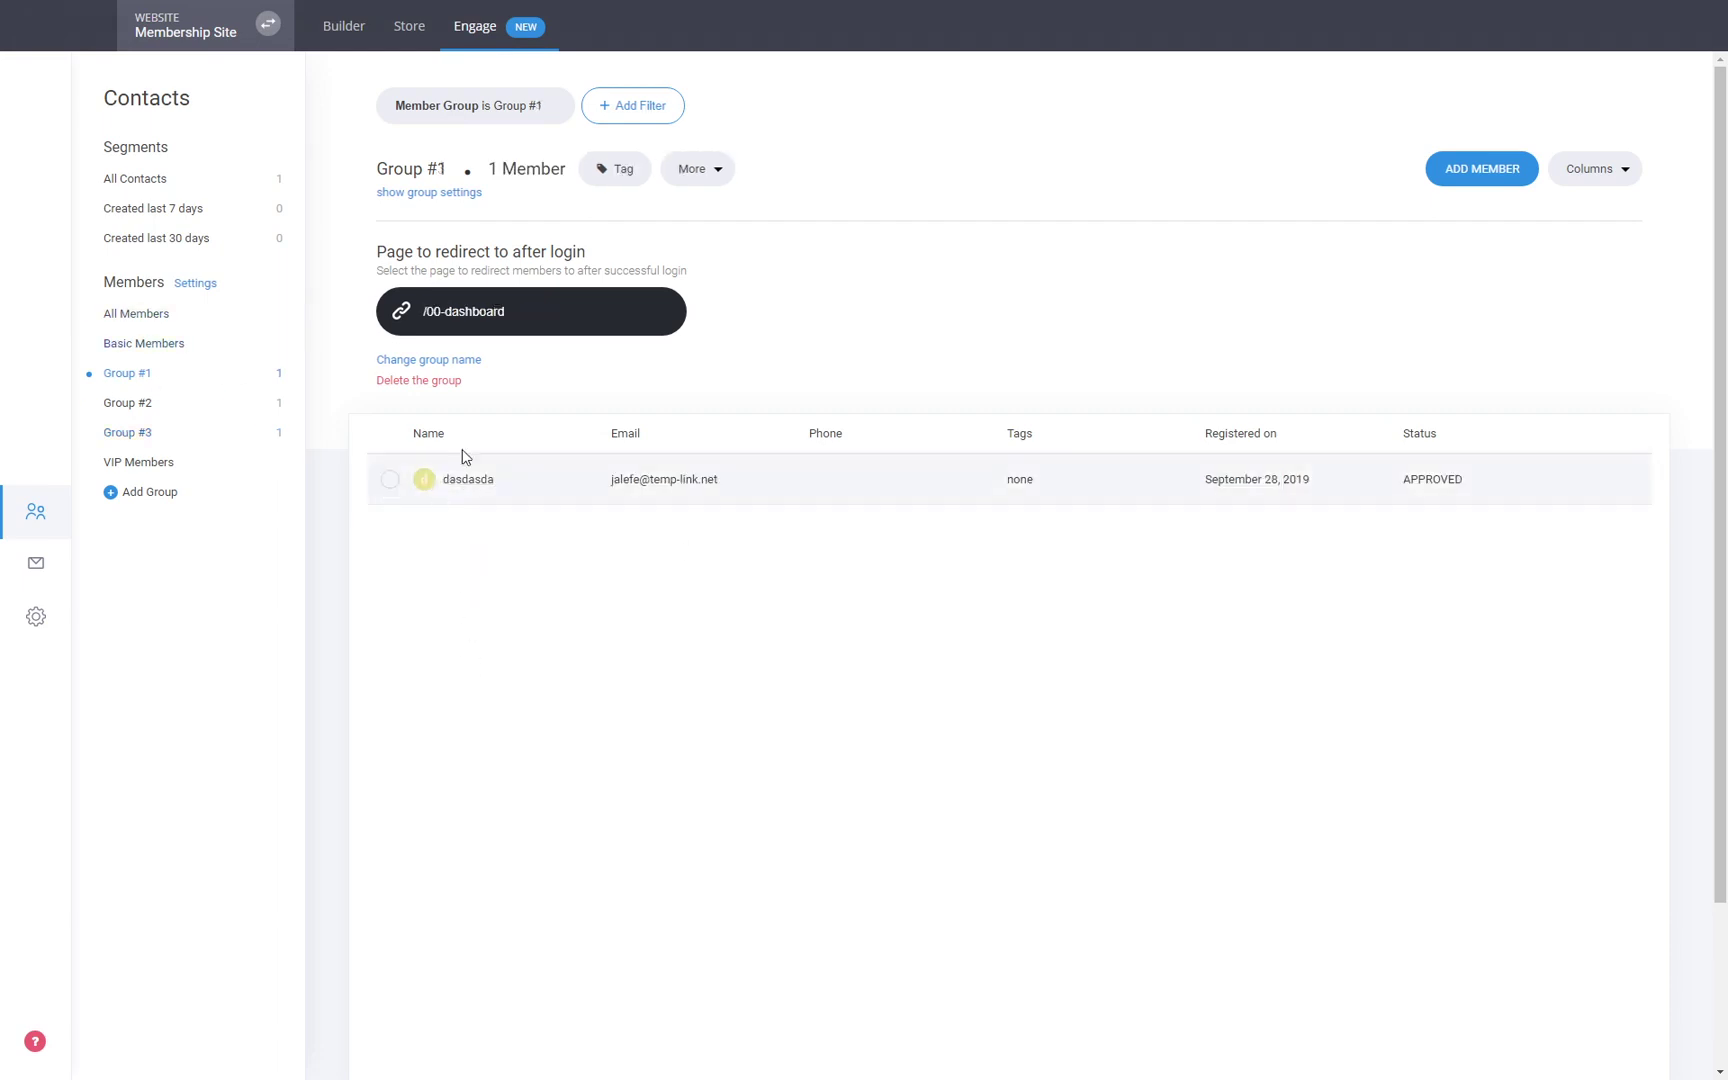
left_click(445, 194)
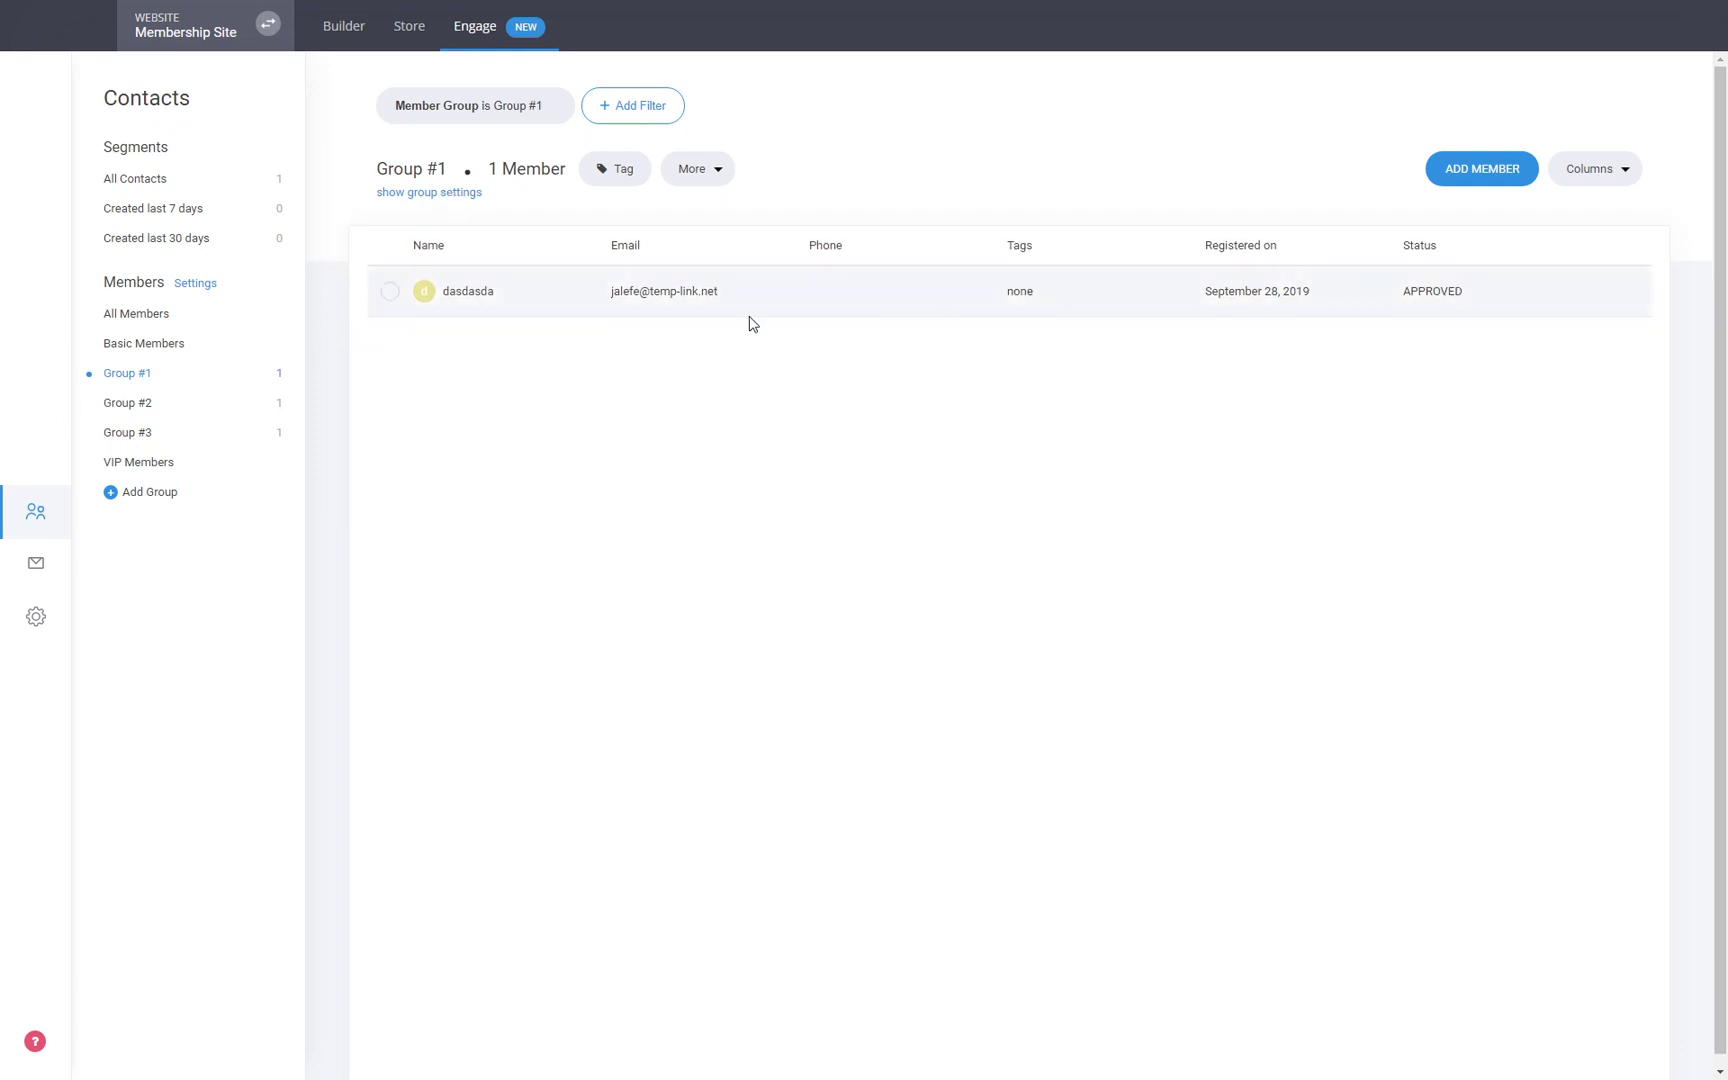
left_click(467, 293)
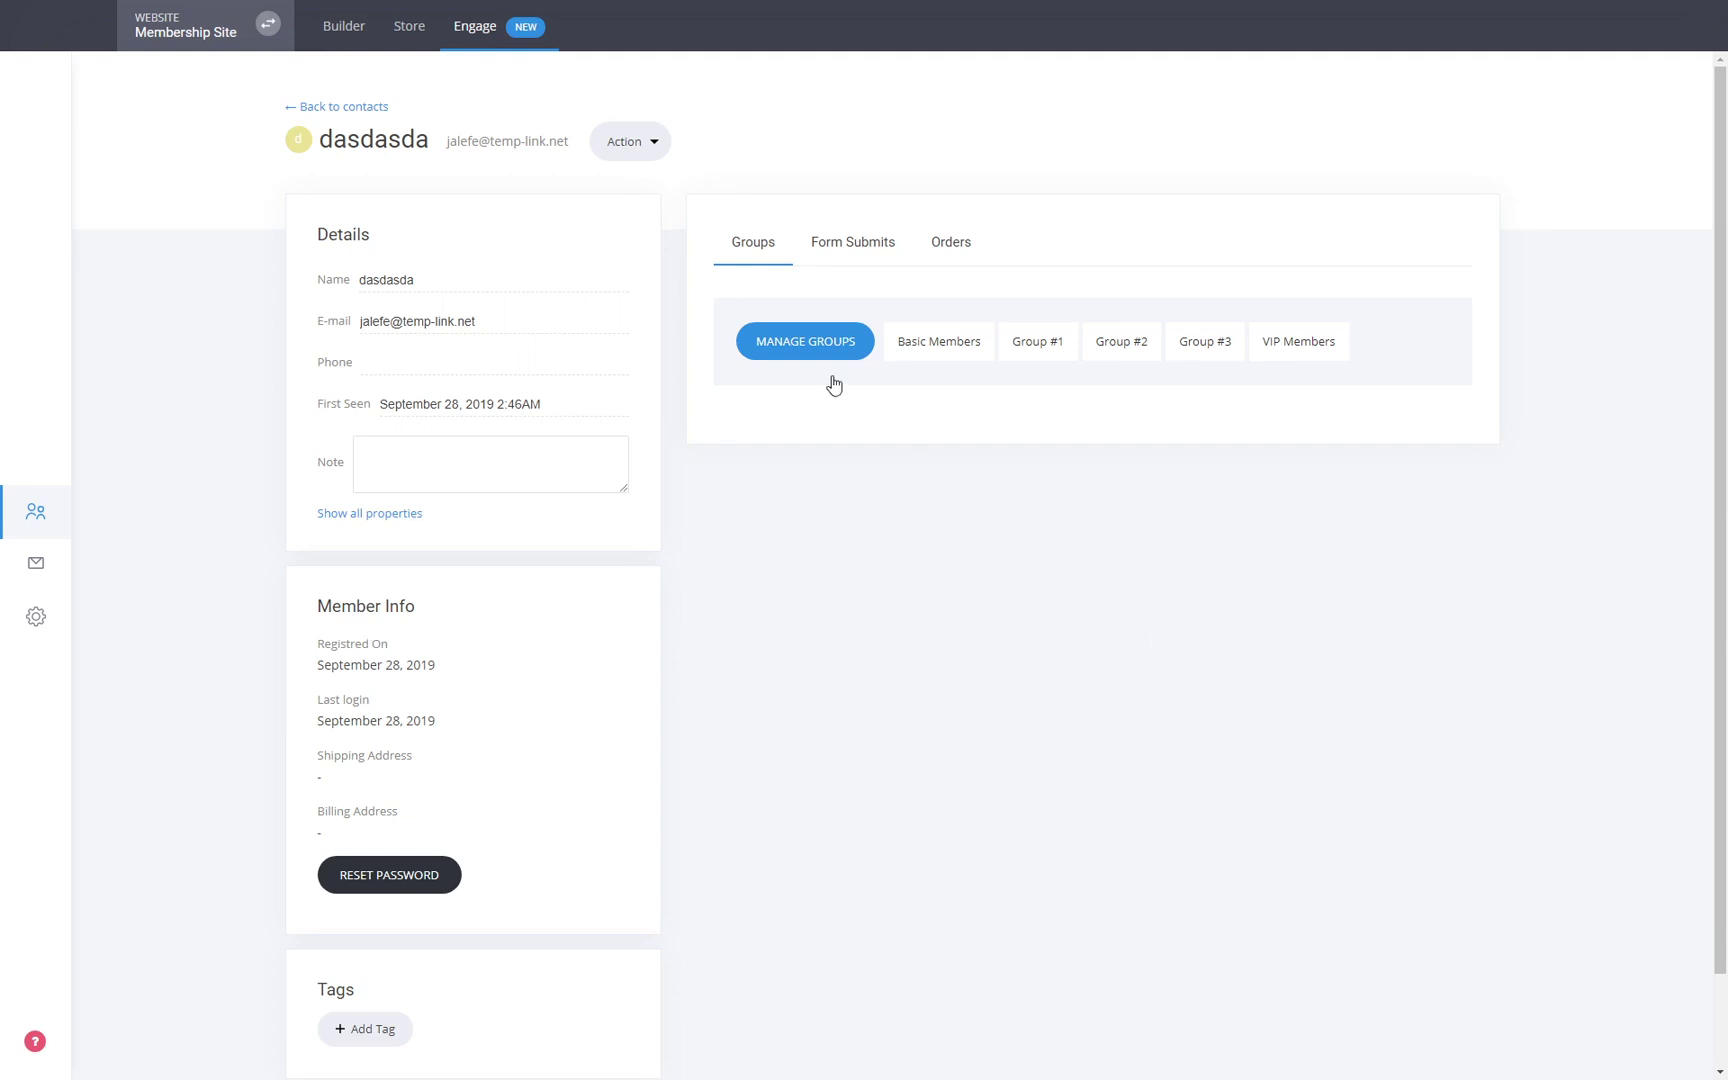
scroll(482, 880, "down", 2)
scroll(1138, 887, "up", 2)
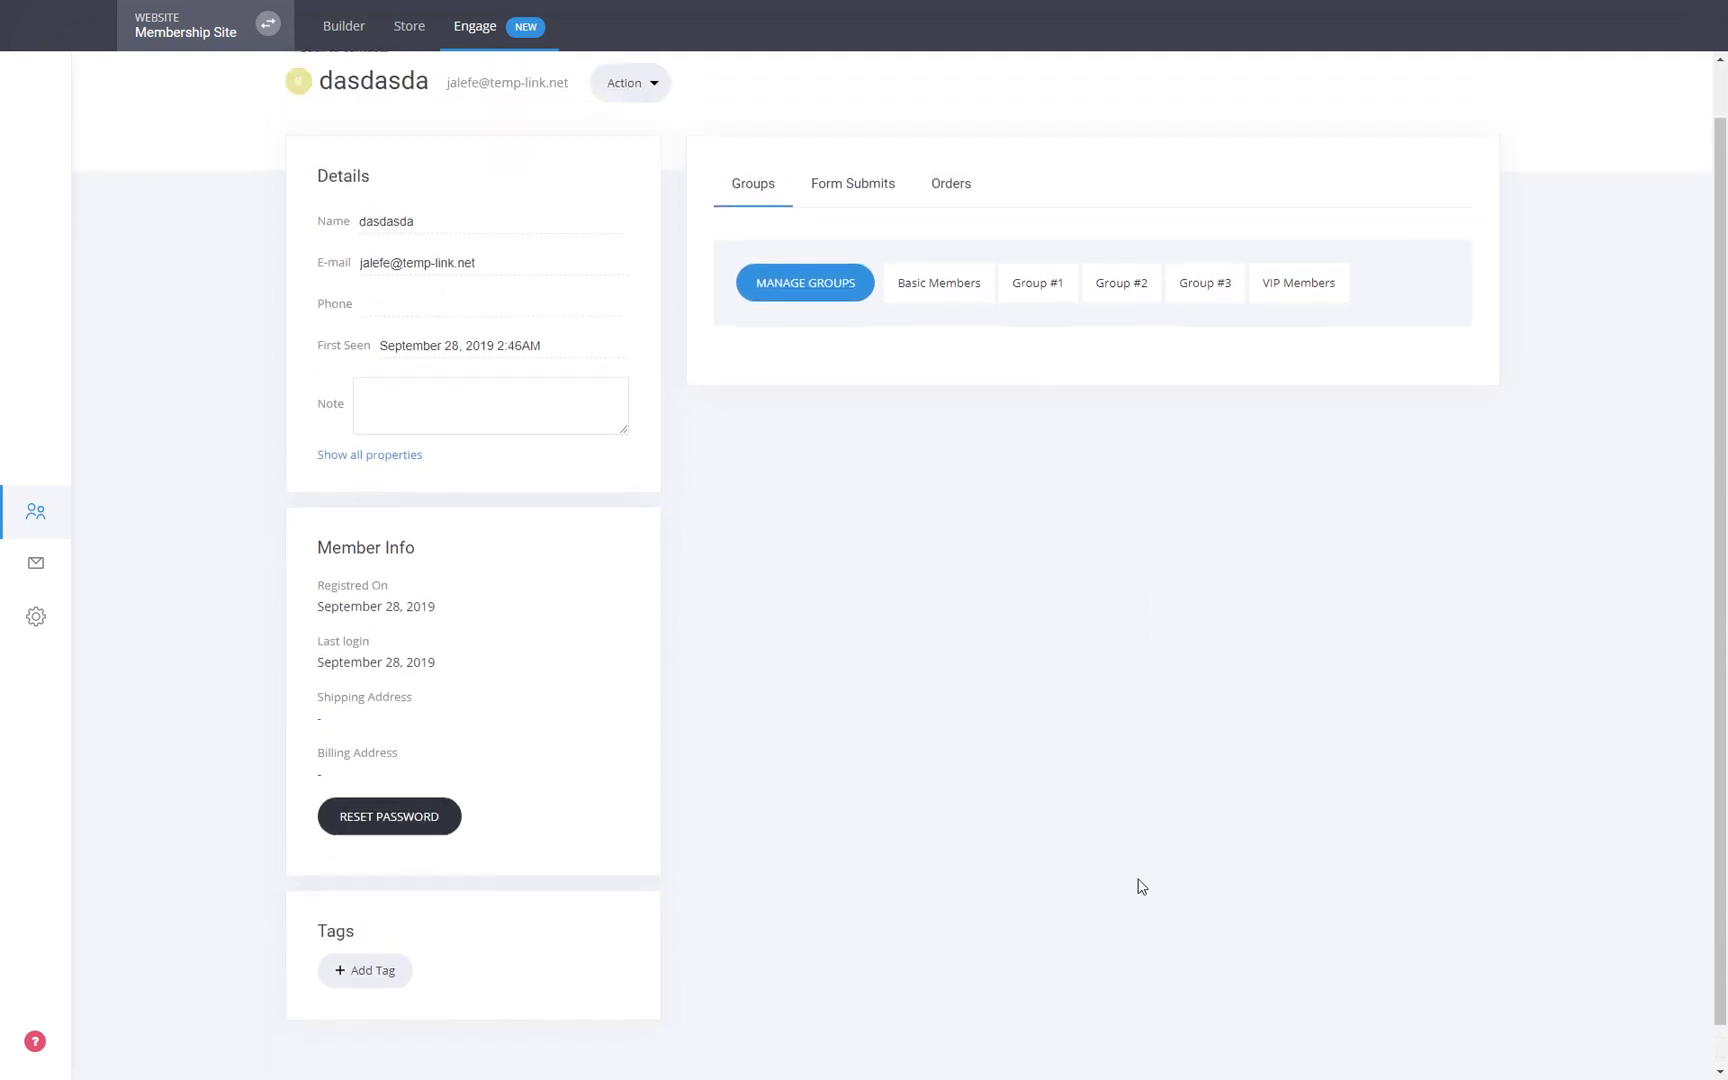
left_click(357, 107)
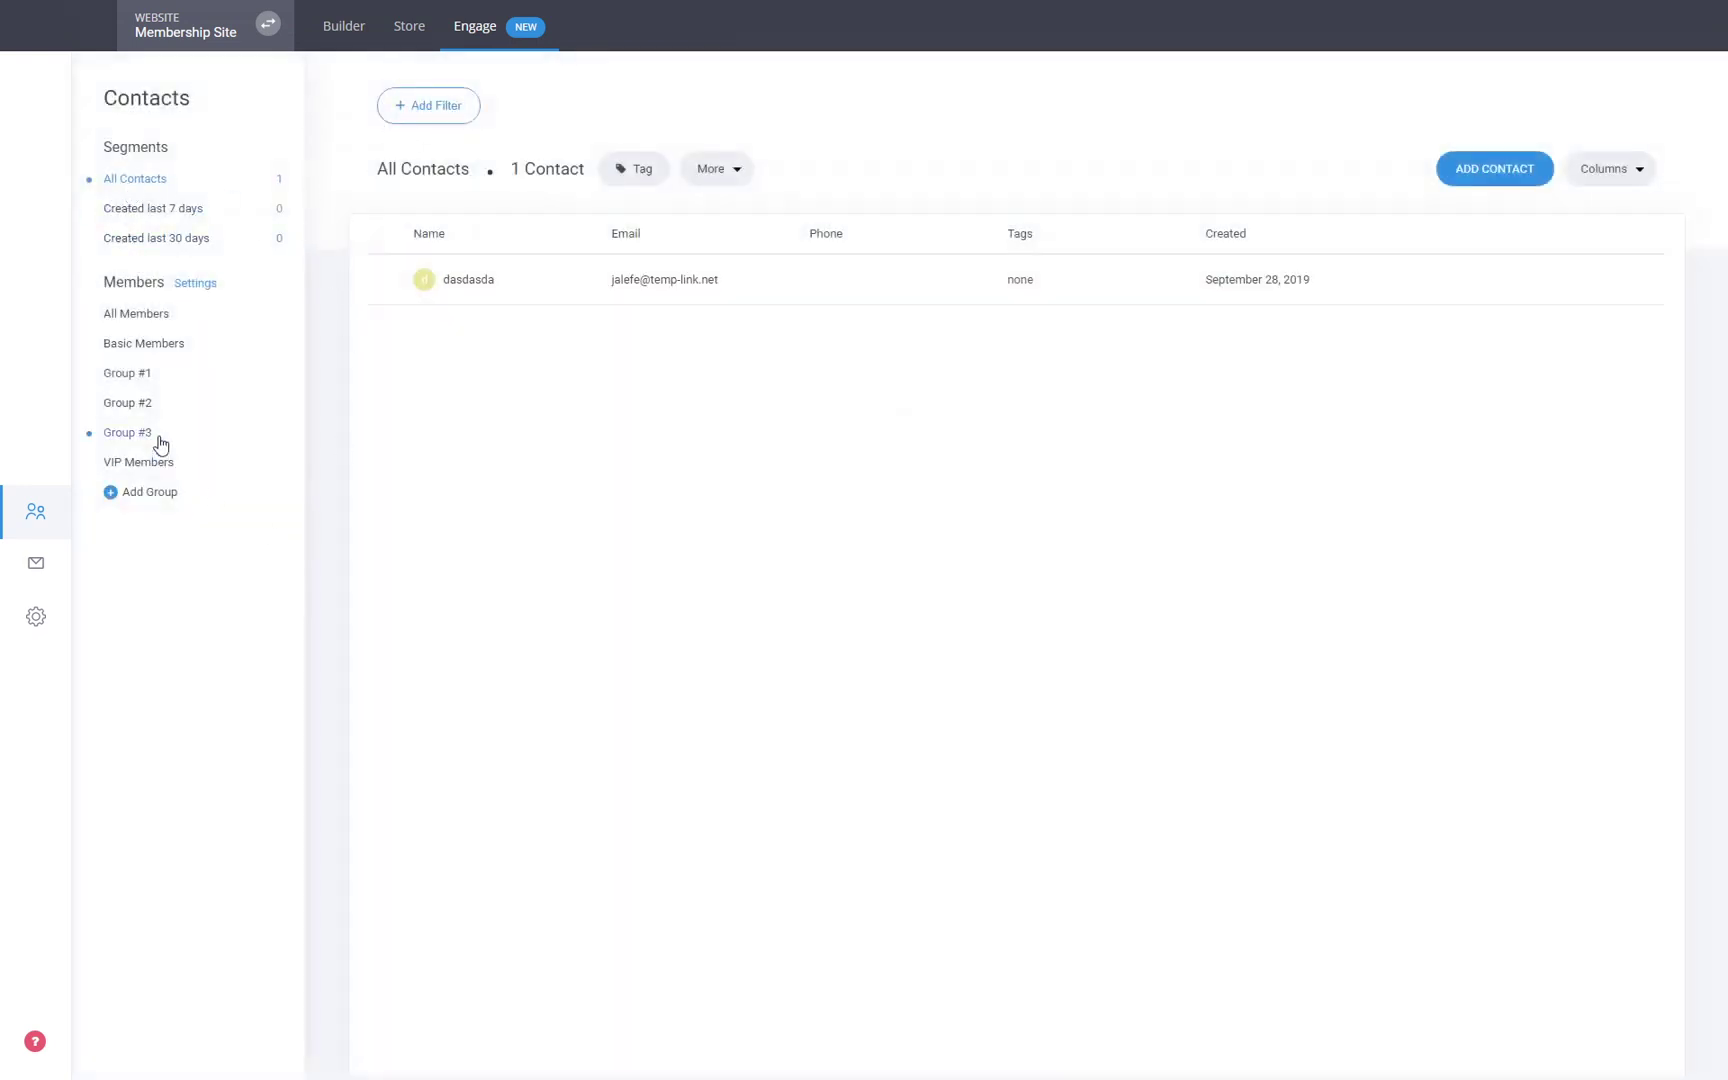
Check the members of Group #1 and Group #2, view the Group #2 member's profile, and go back to contacts
left_click(127, 376)
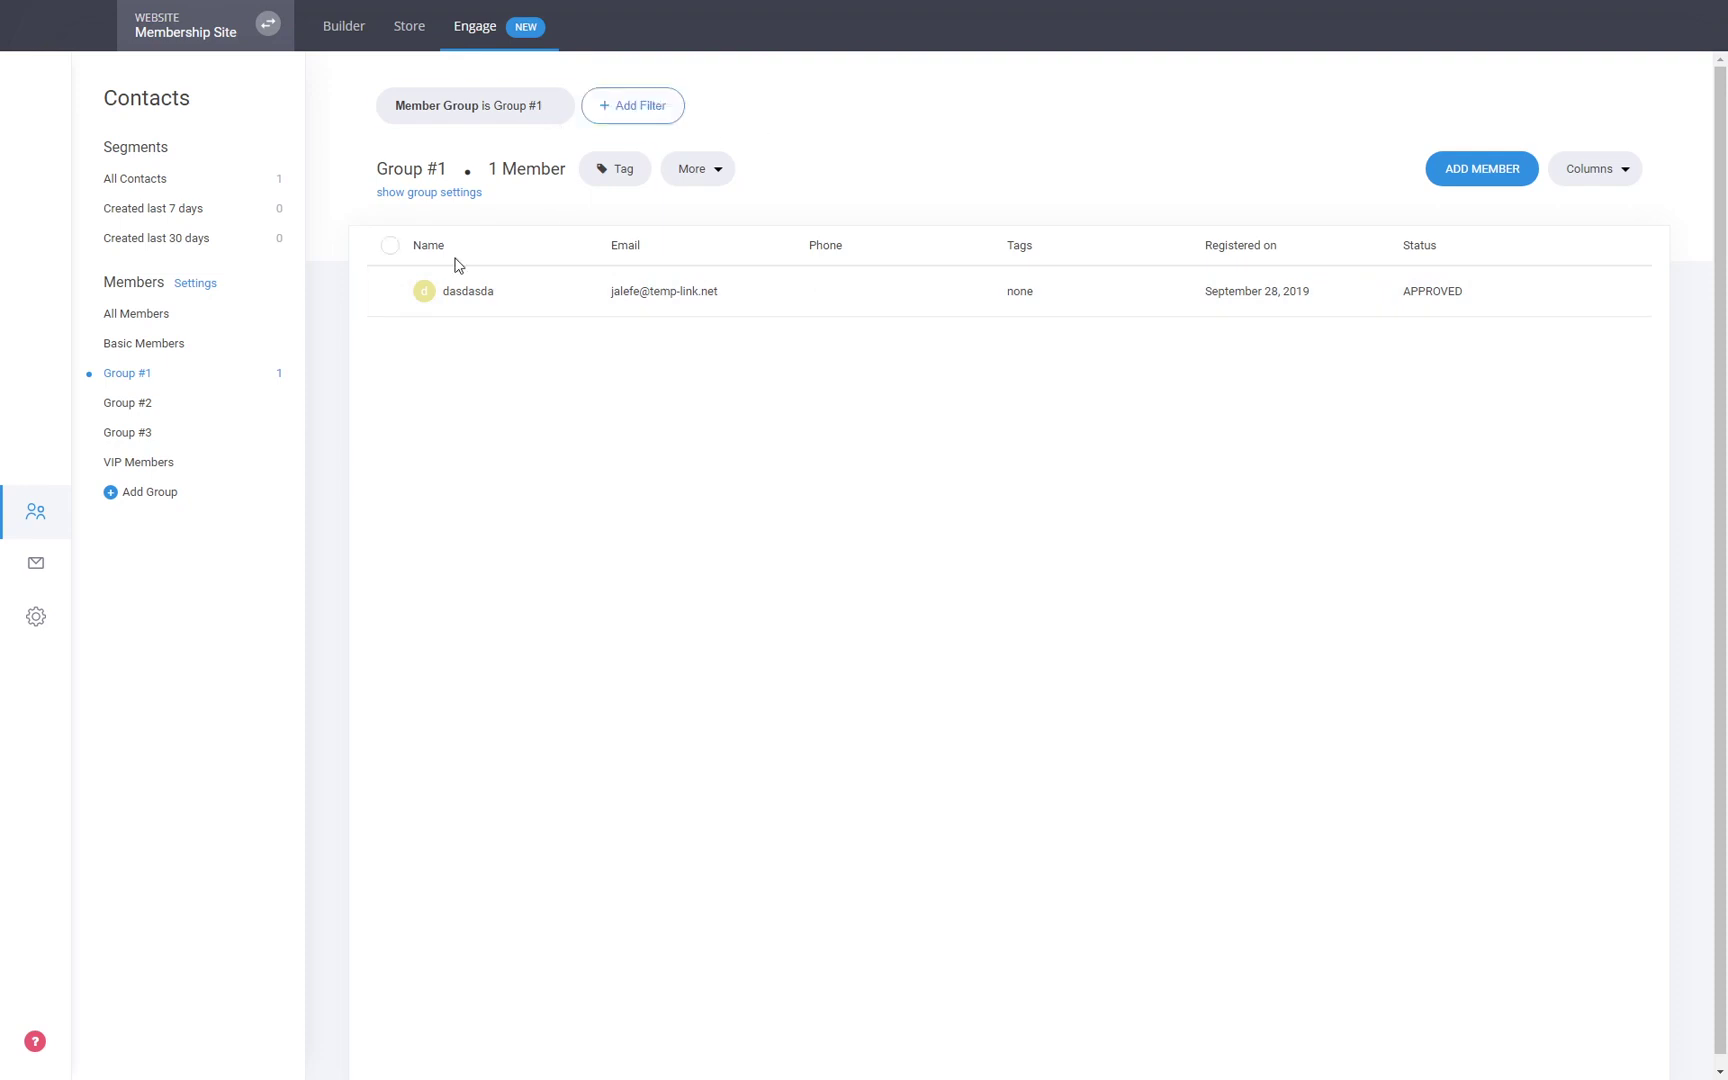
left_click(138, 406)
left_click(482, 300)
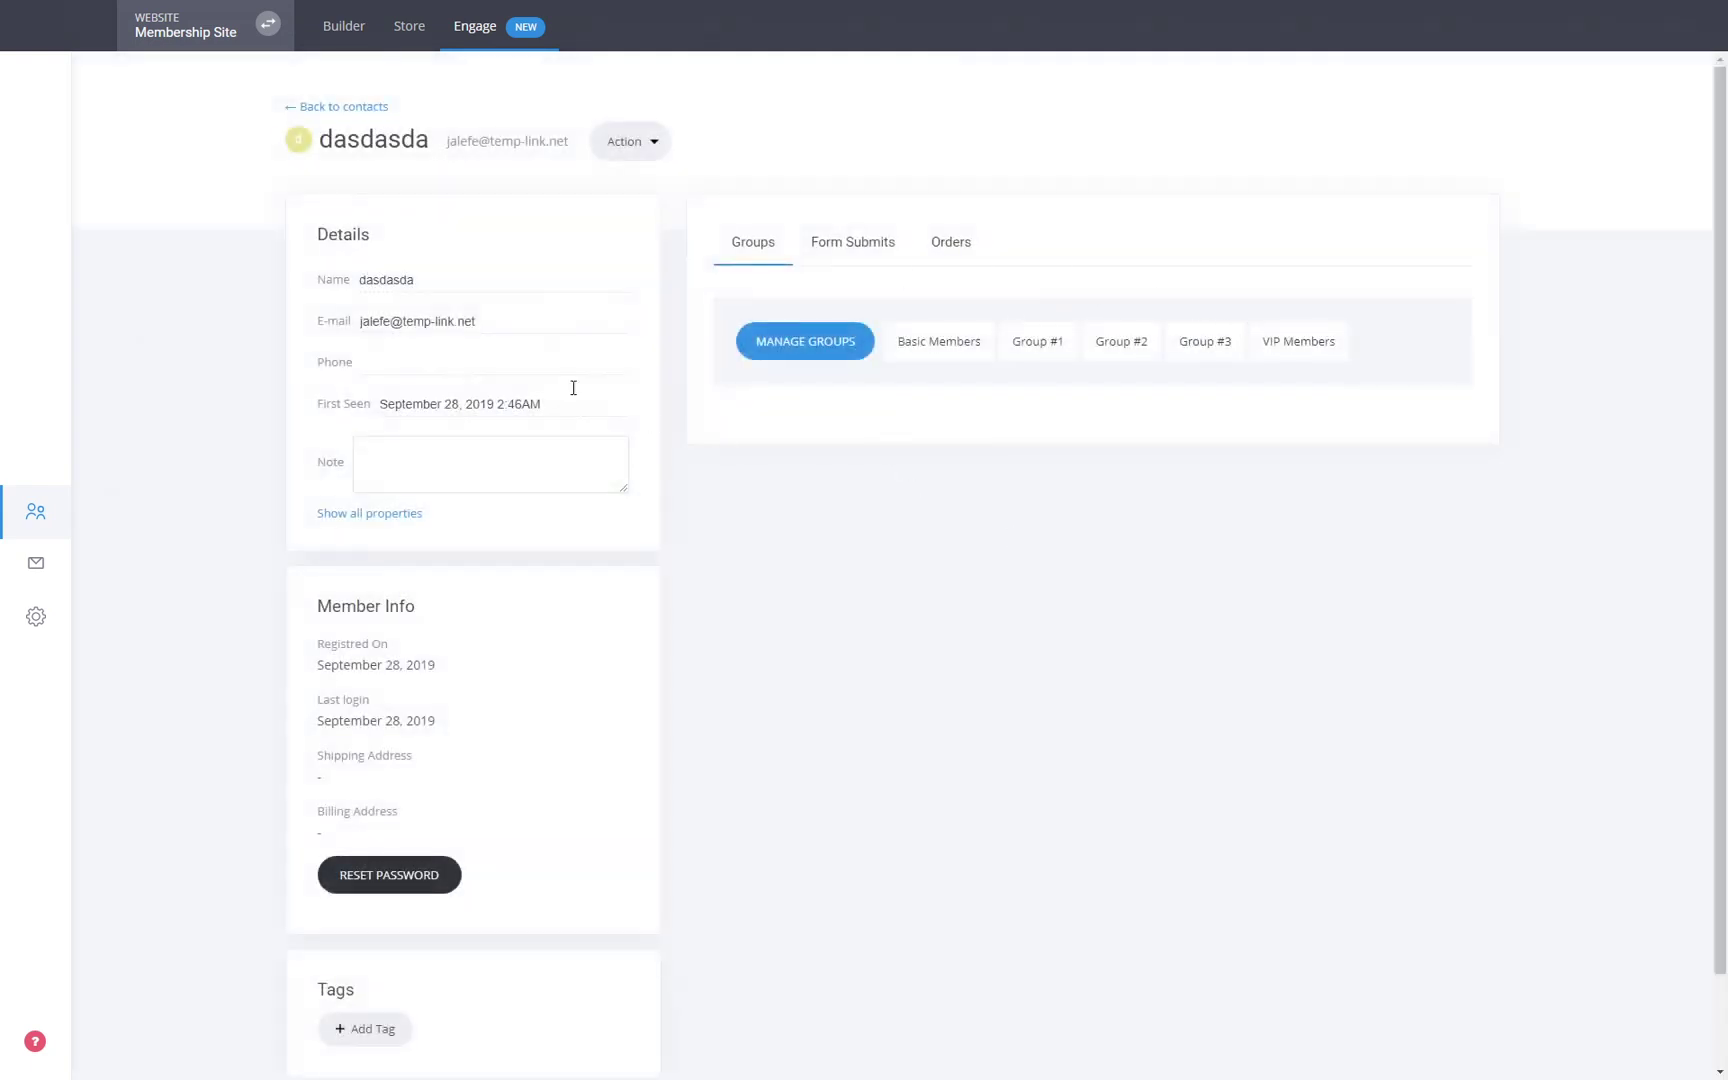
left_click(336, 107)
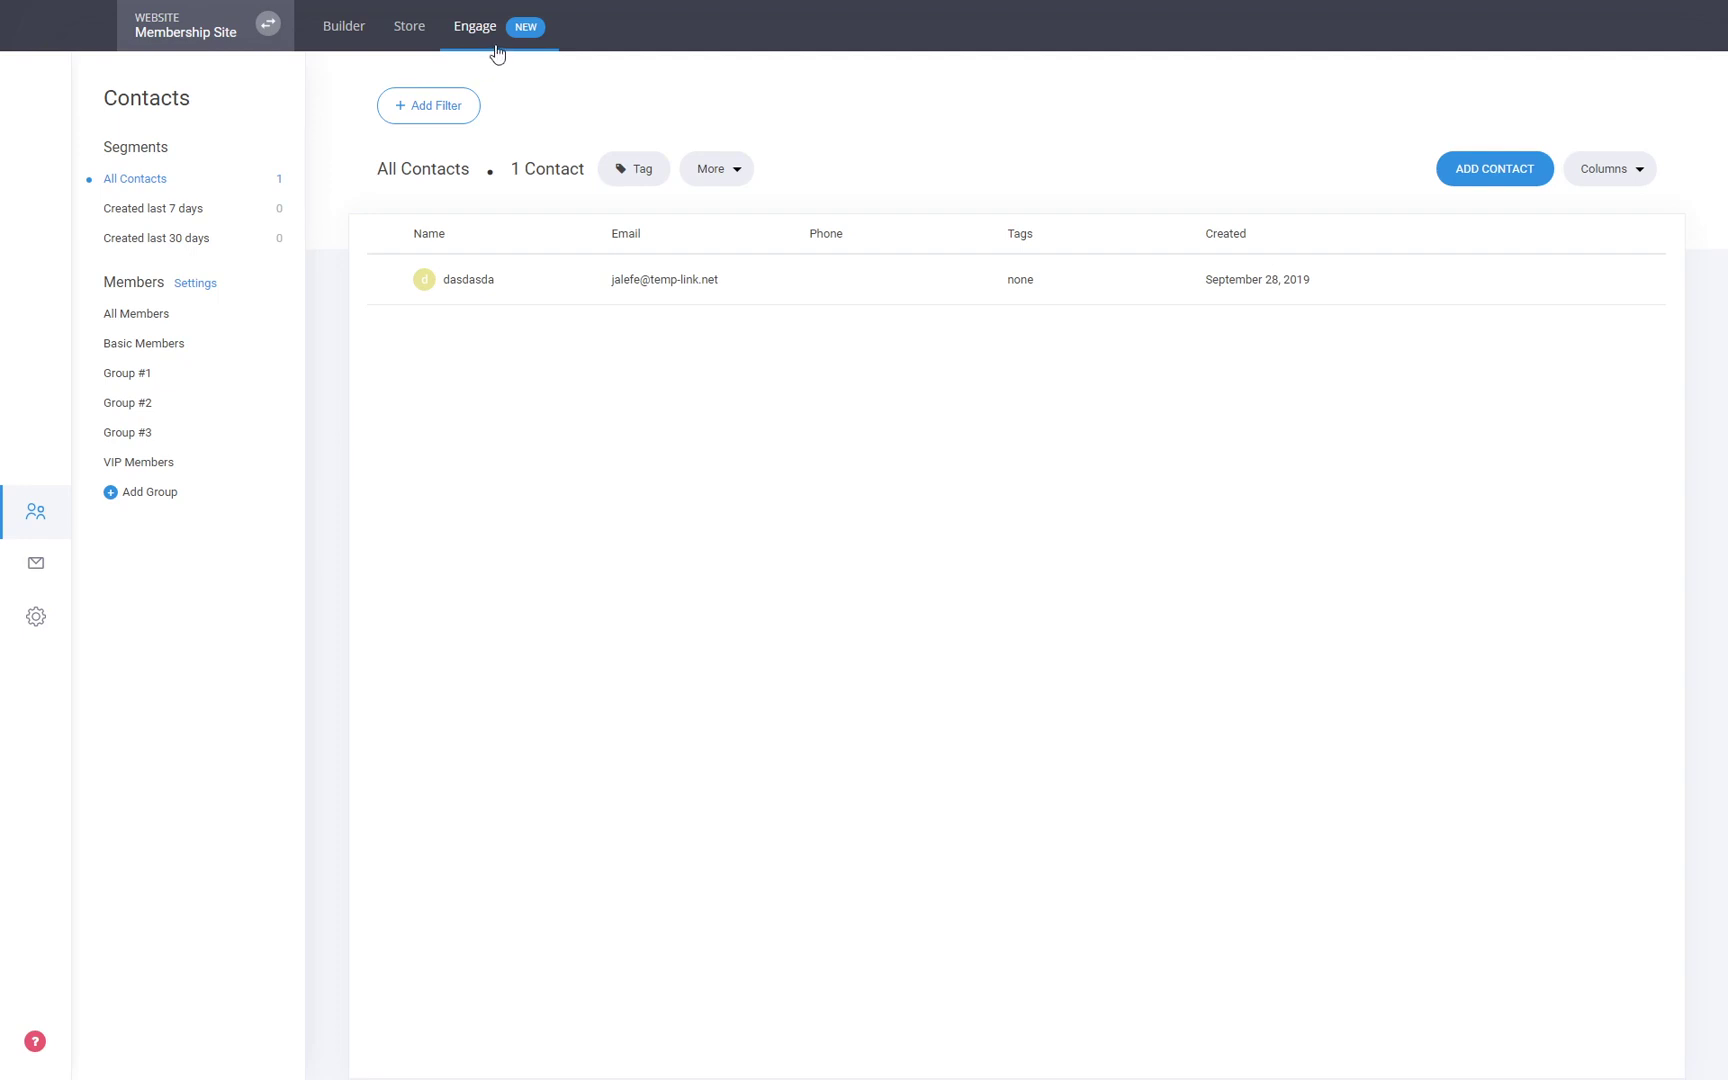
Examine the website's page list and the course offers on the Home page in the Builder
left_click(359, 46)
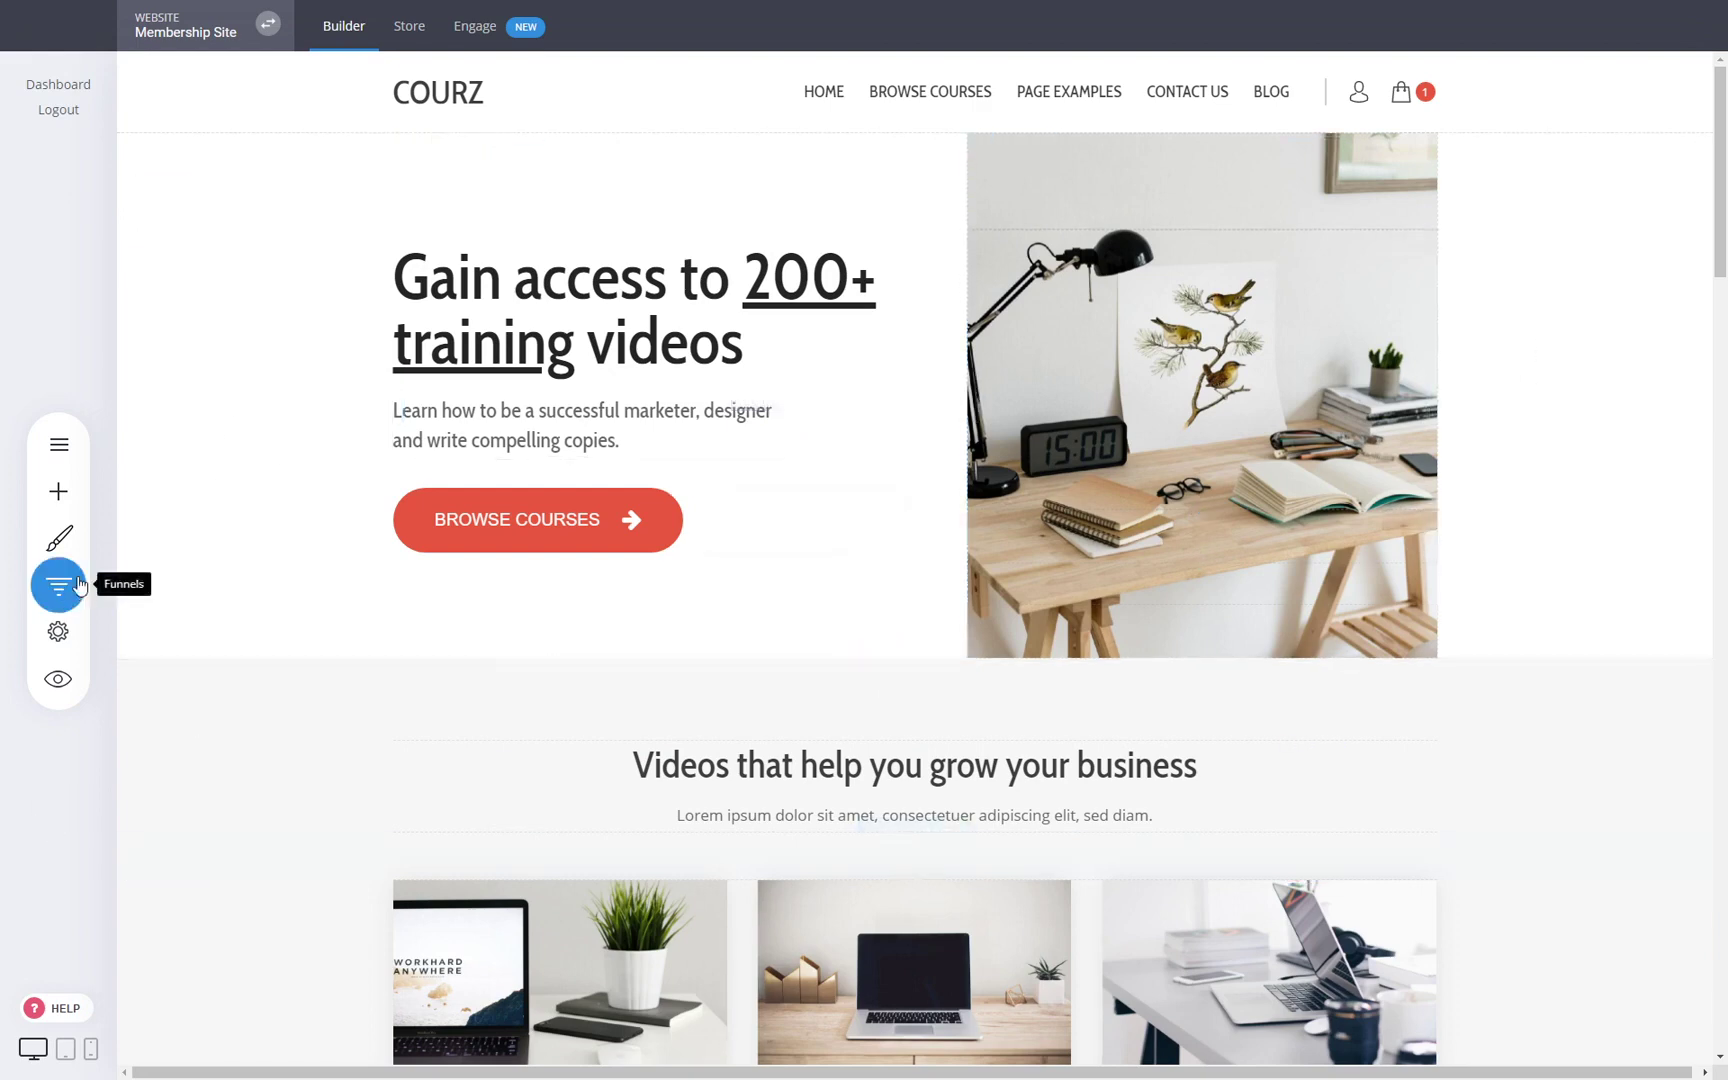
left_click(58, 444)
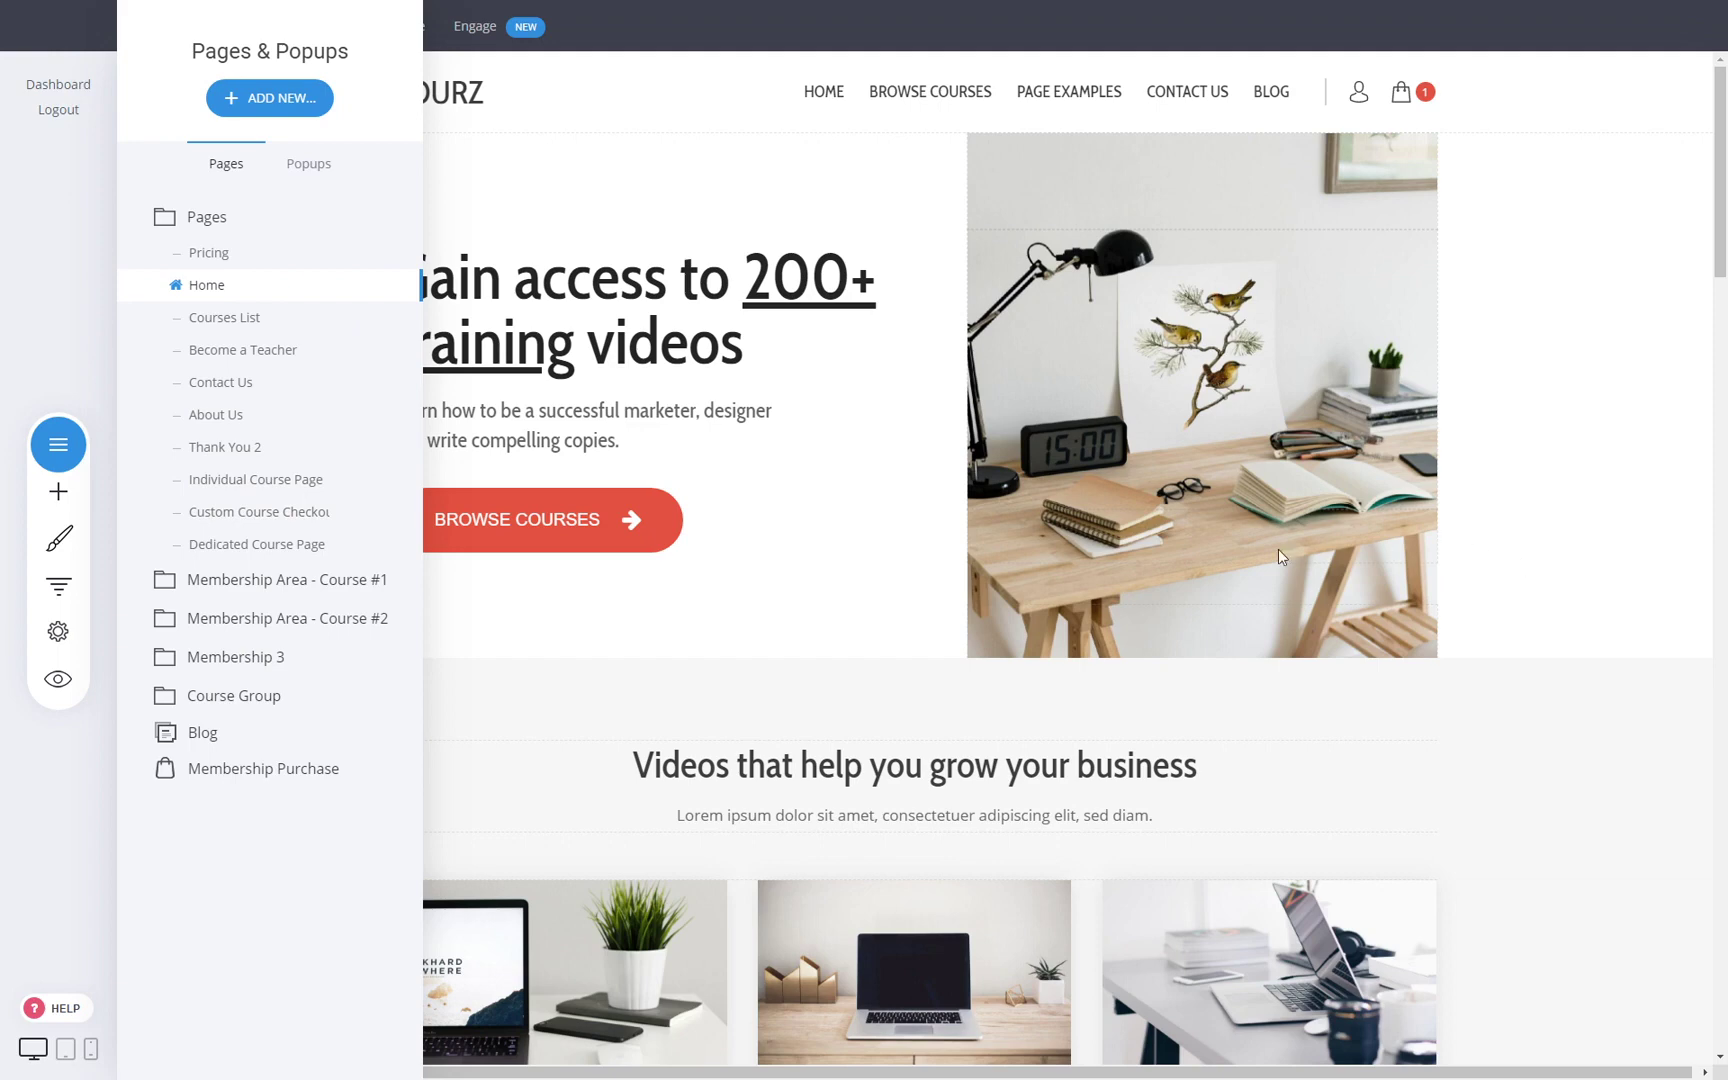
left_click(1580, 533)
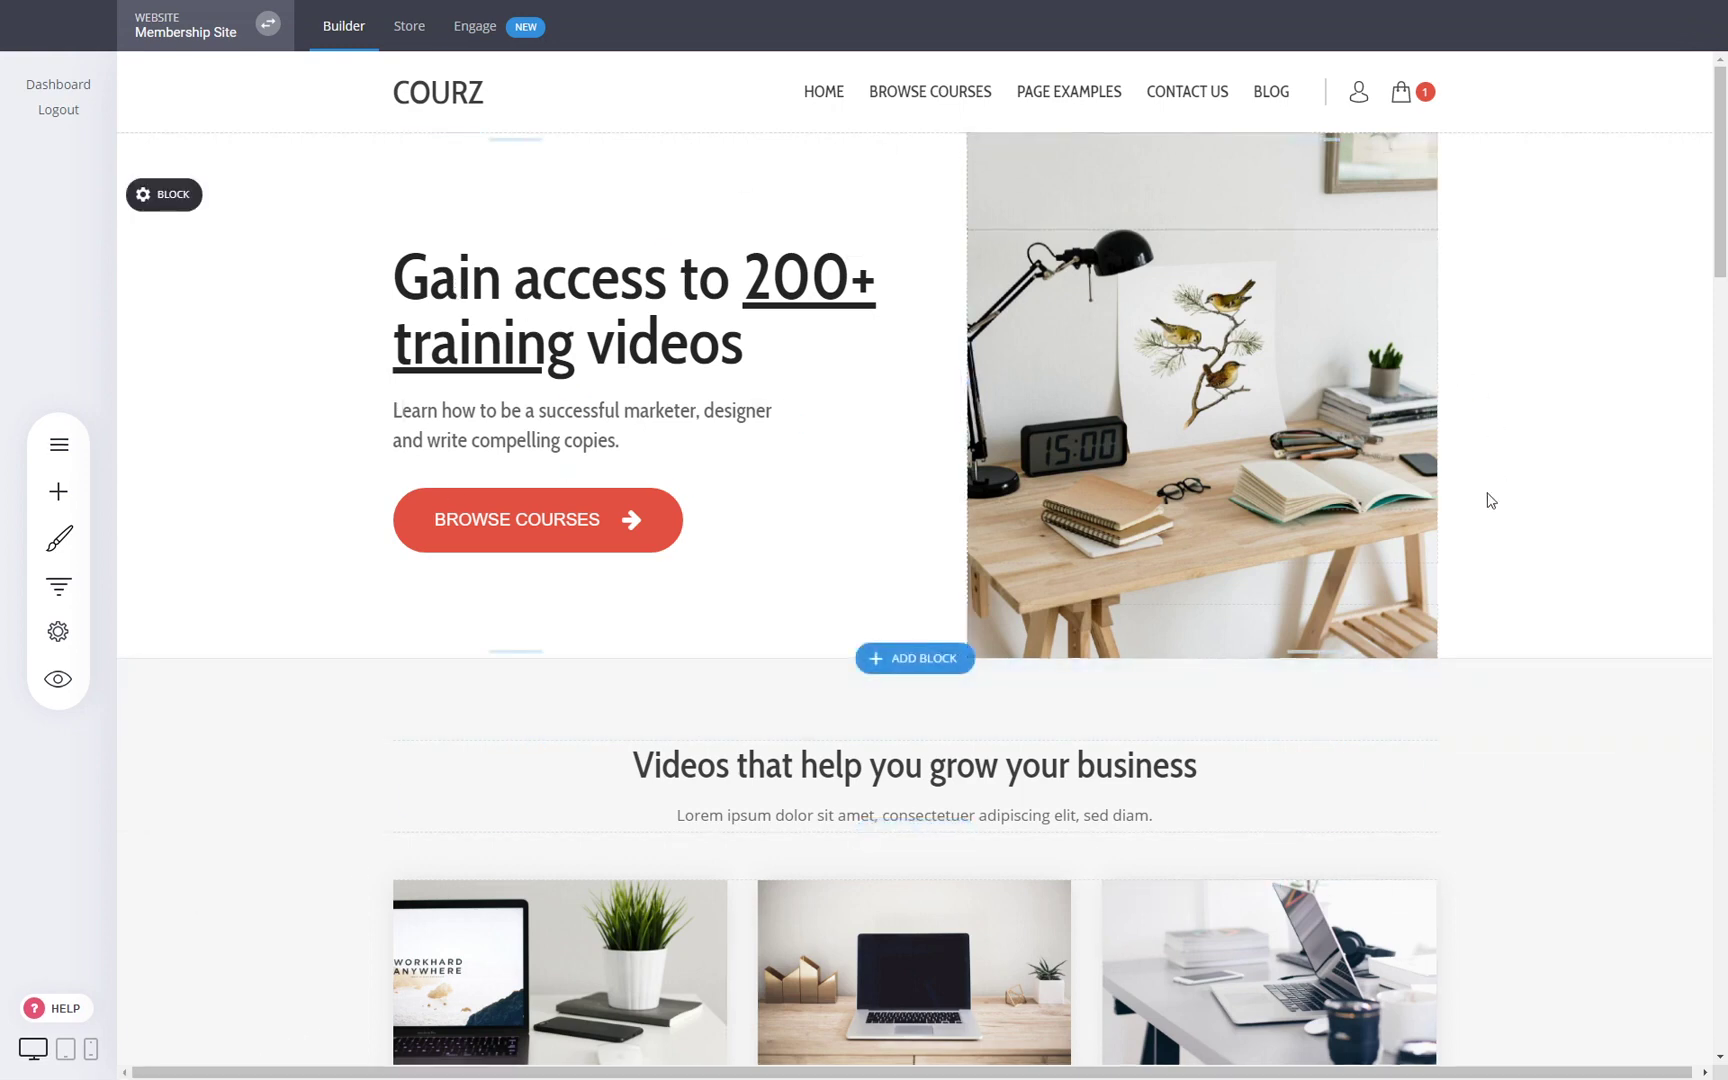
scroll(1500, 482, "down", 5)
scroll(1506, 481, "down", 2)
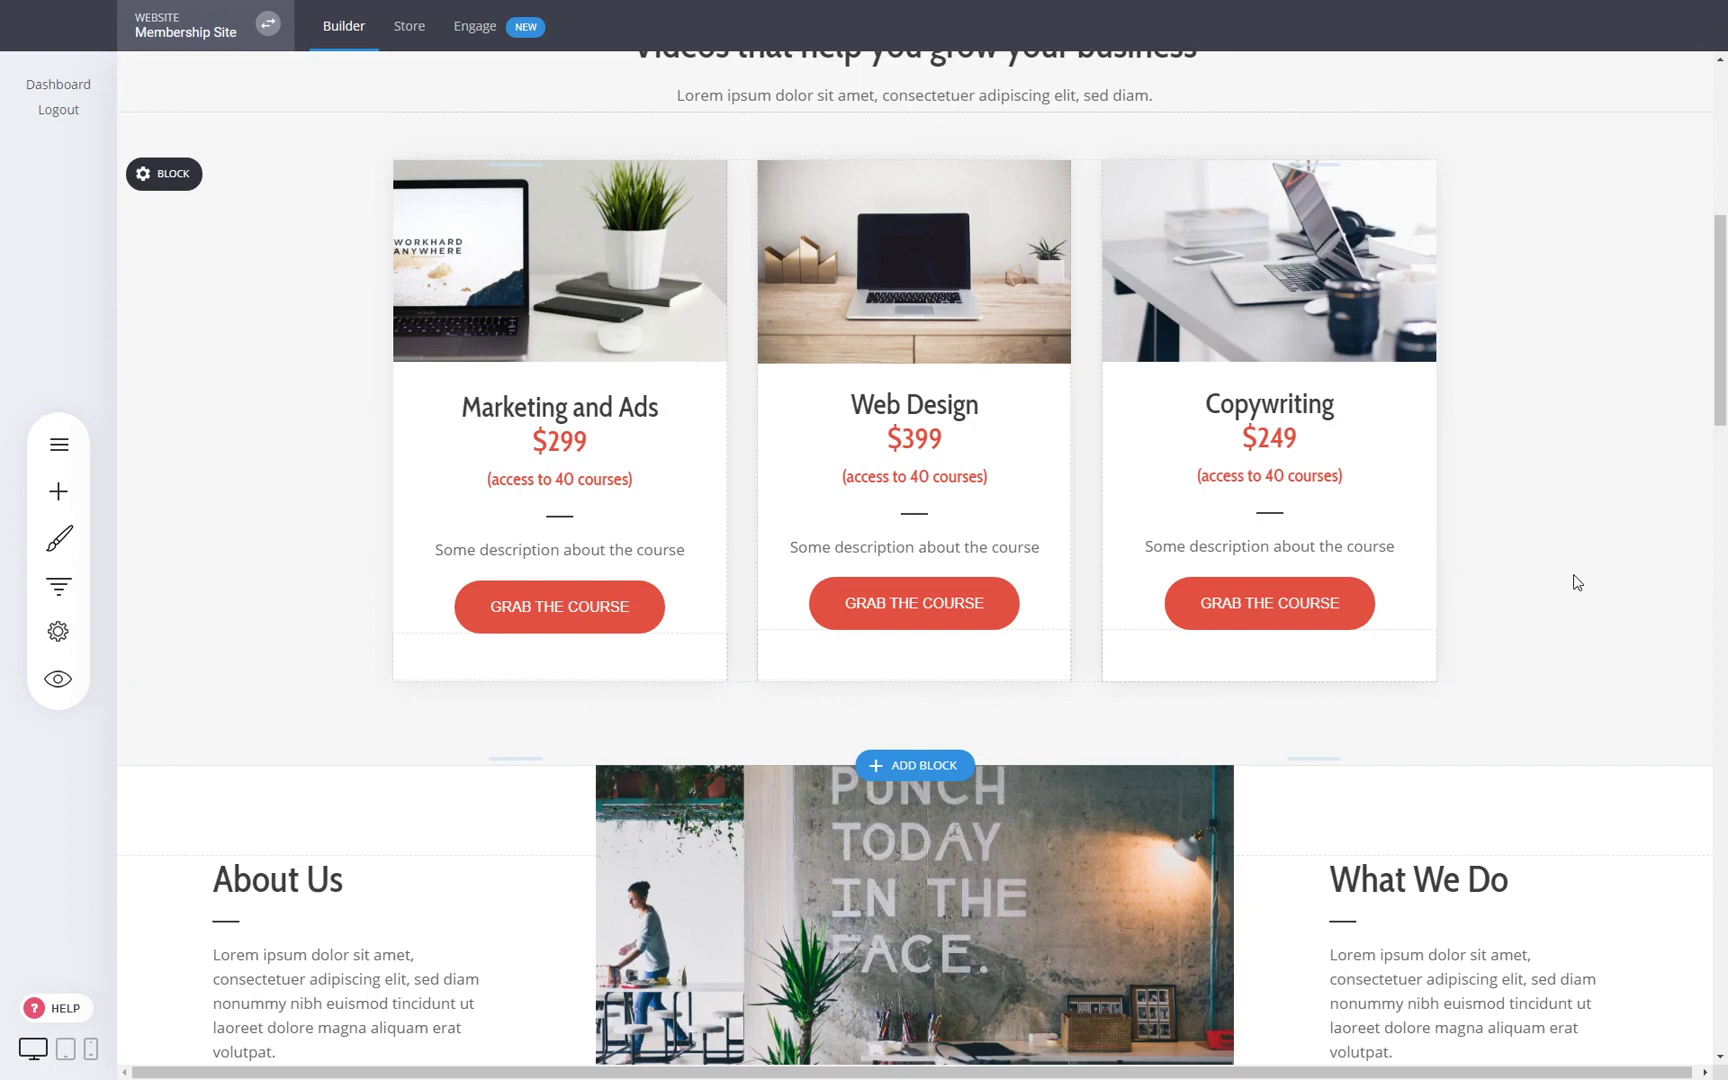
scroll(1686, 478, "up", 7)
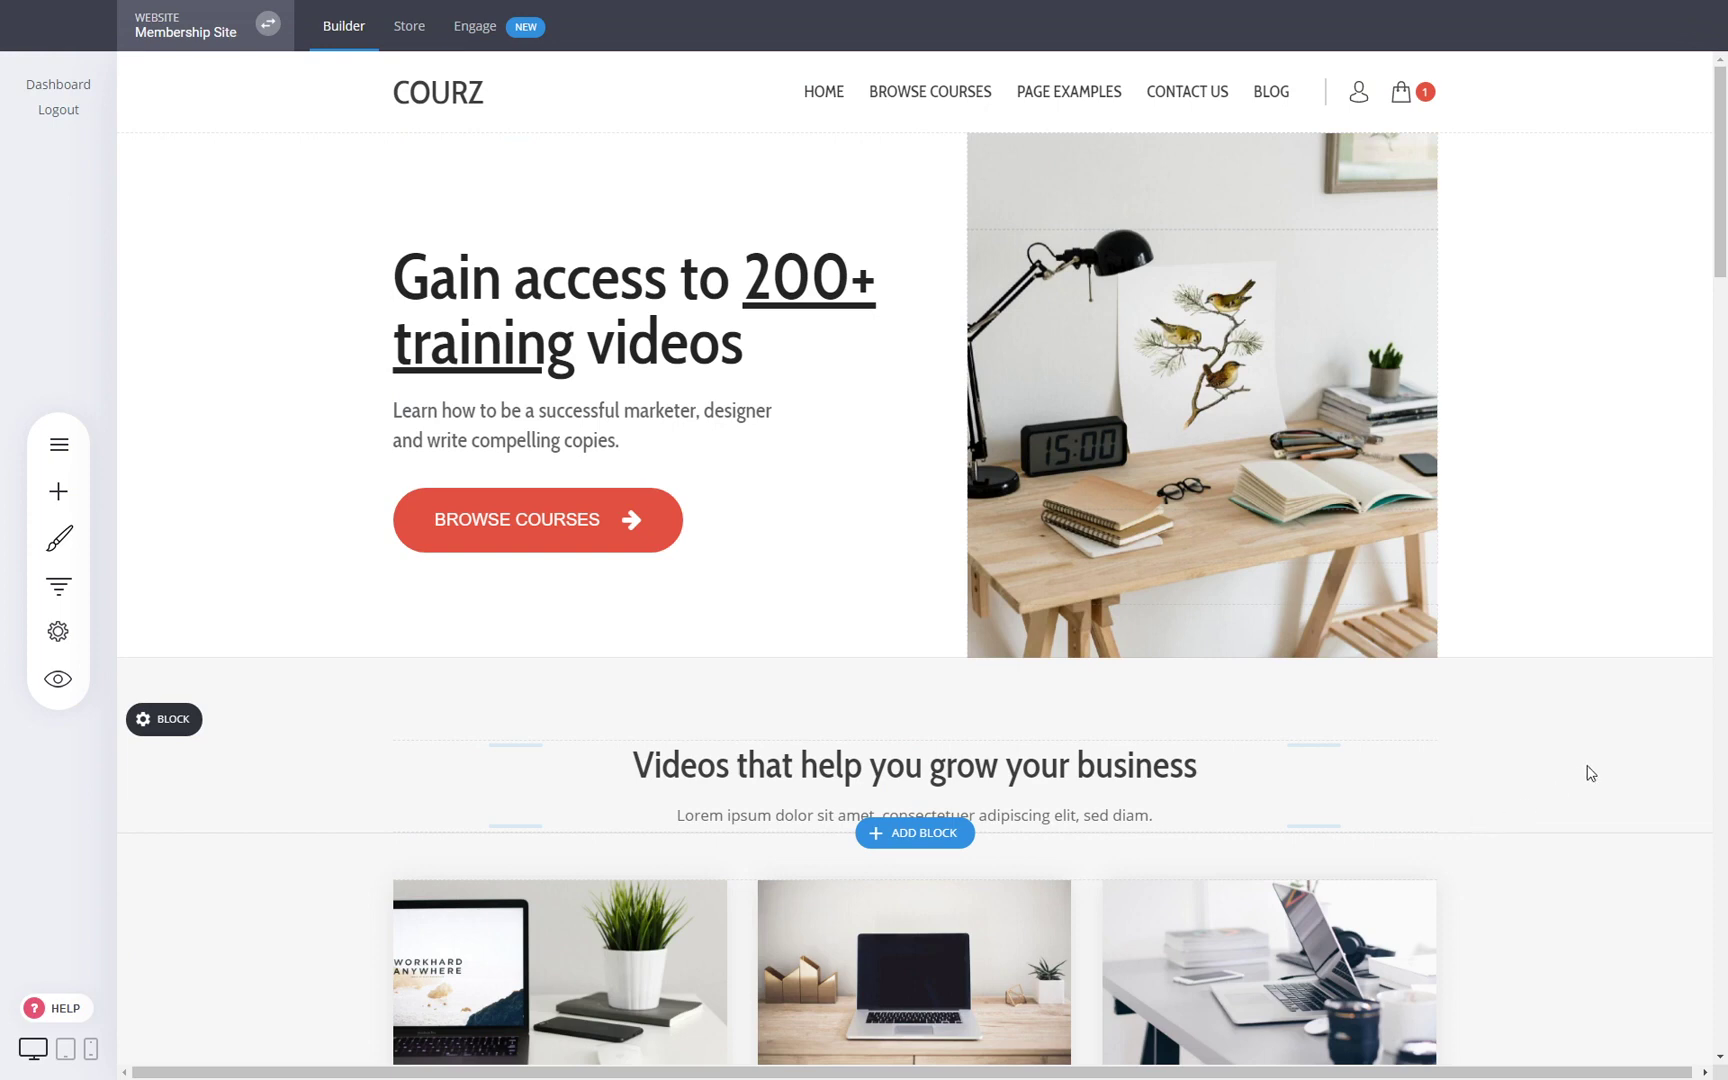
left_click(58, 444)
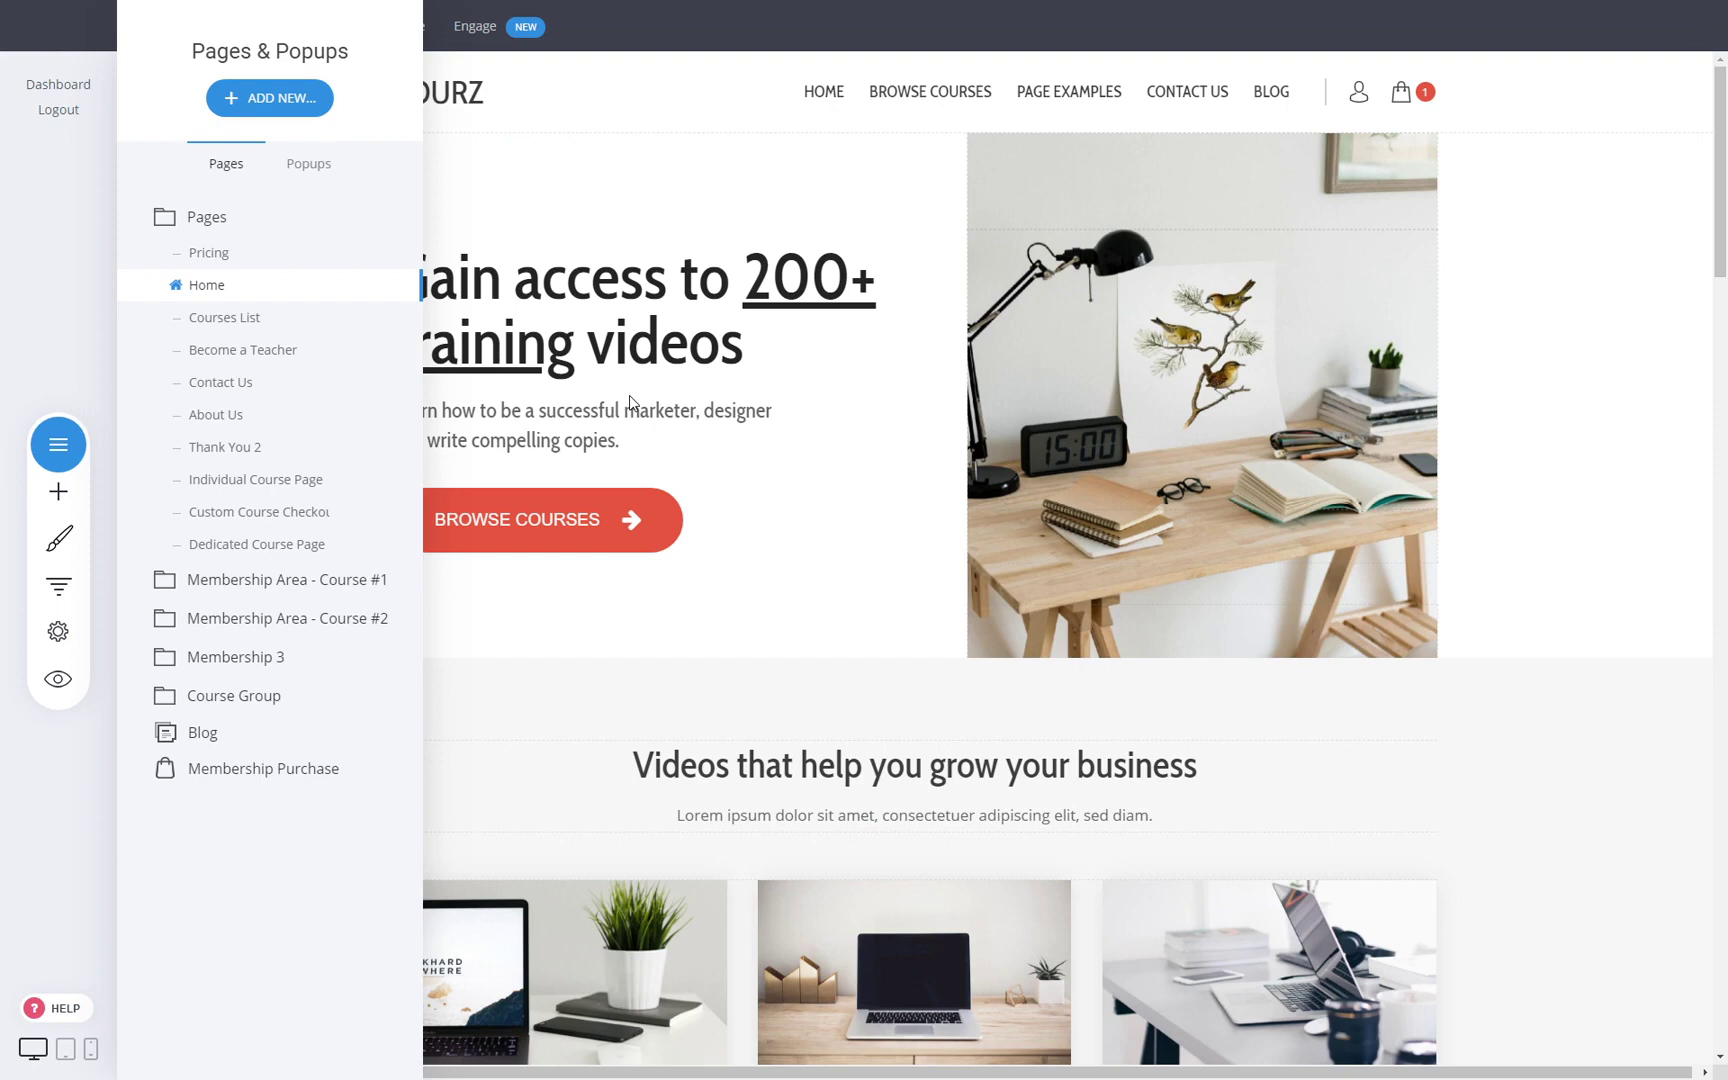
left_click(808, 316)
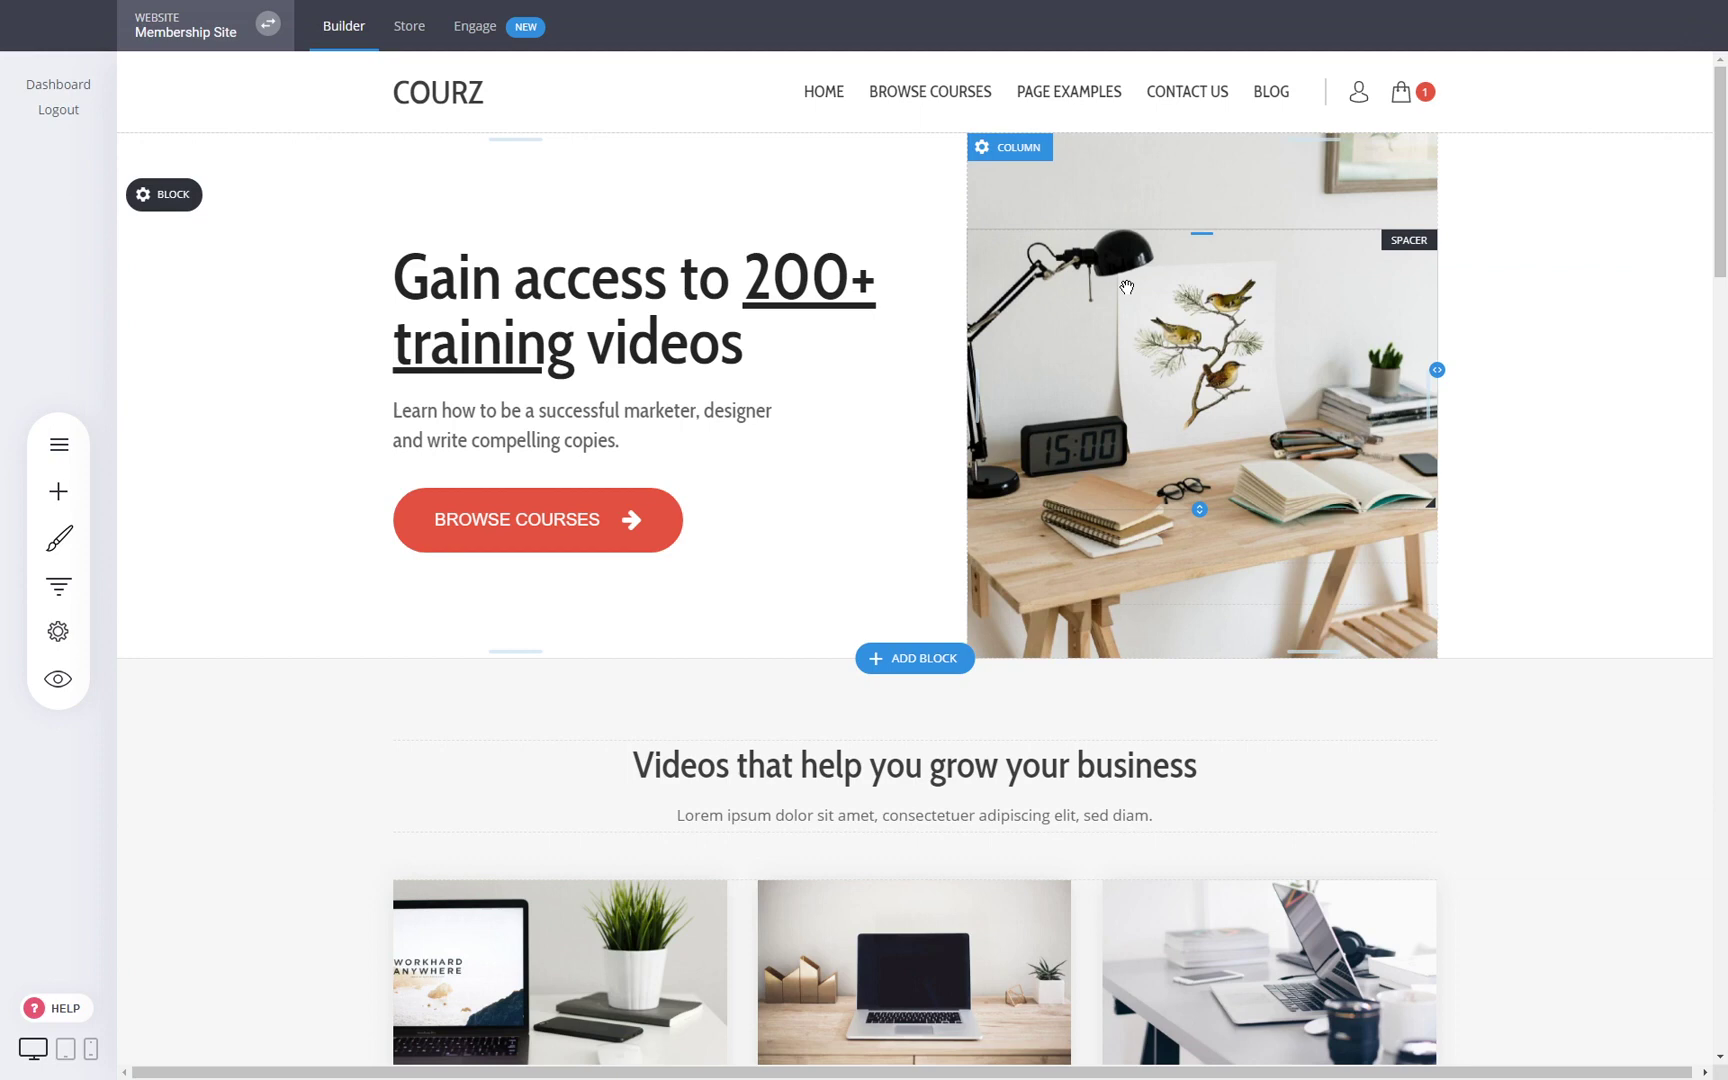
Make the Marketing Course store product a subscription with ongoing payments charged every 1 month
left_click(409, 30)
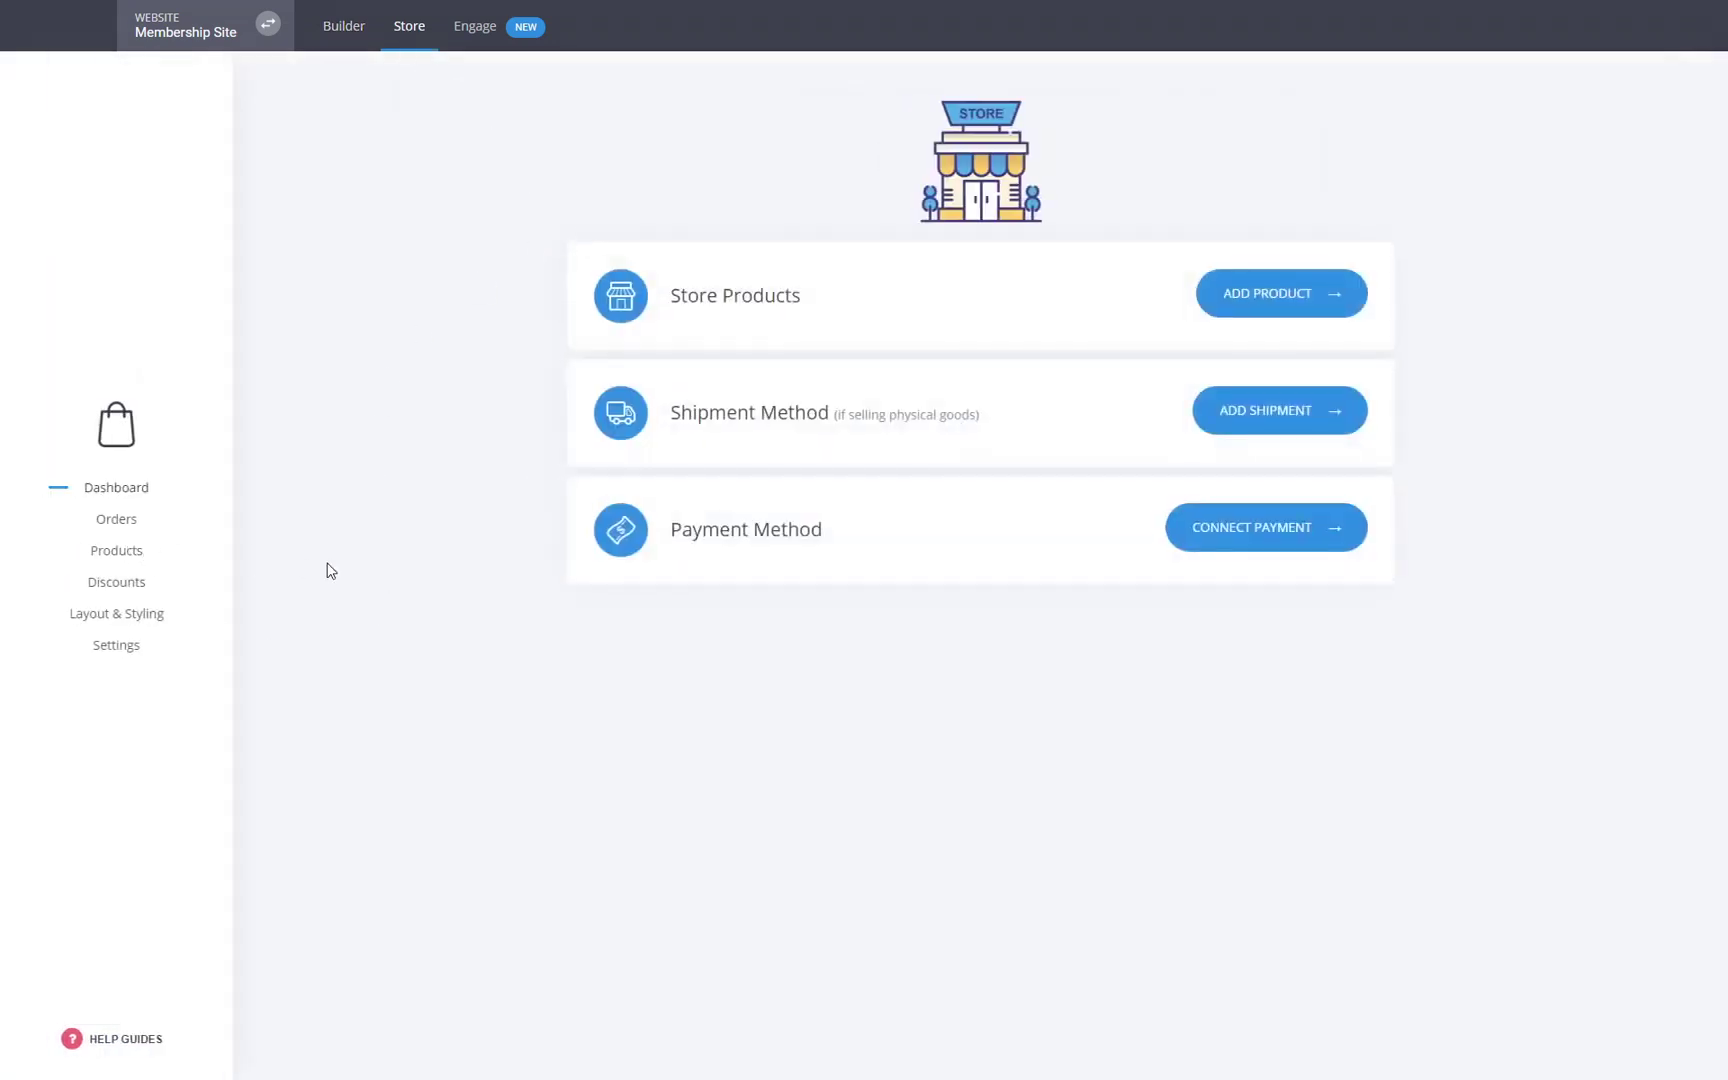
left_click(118, 553)
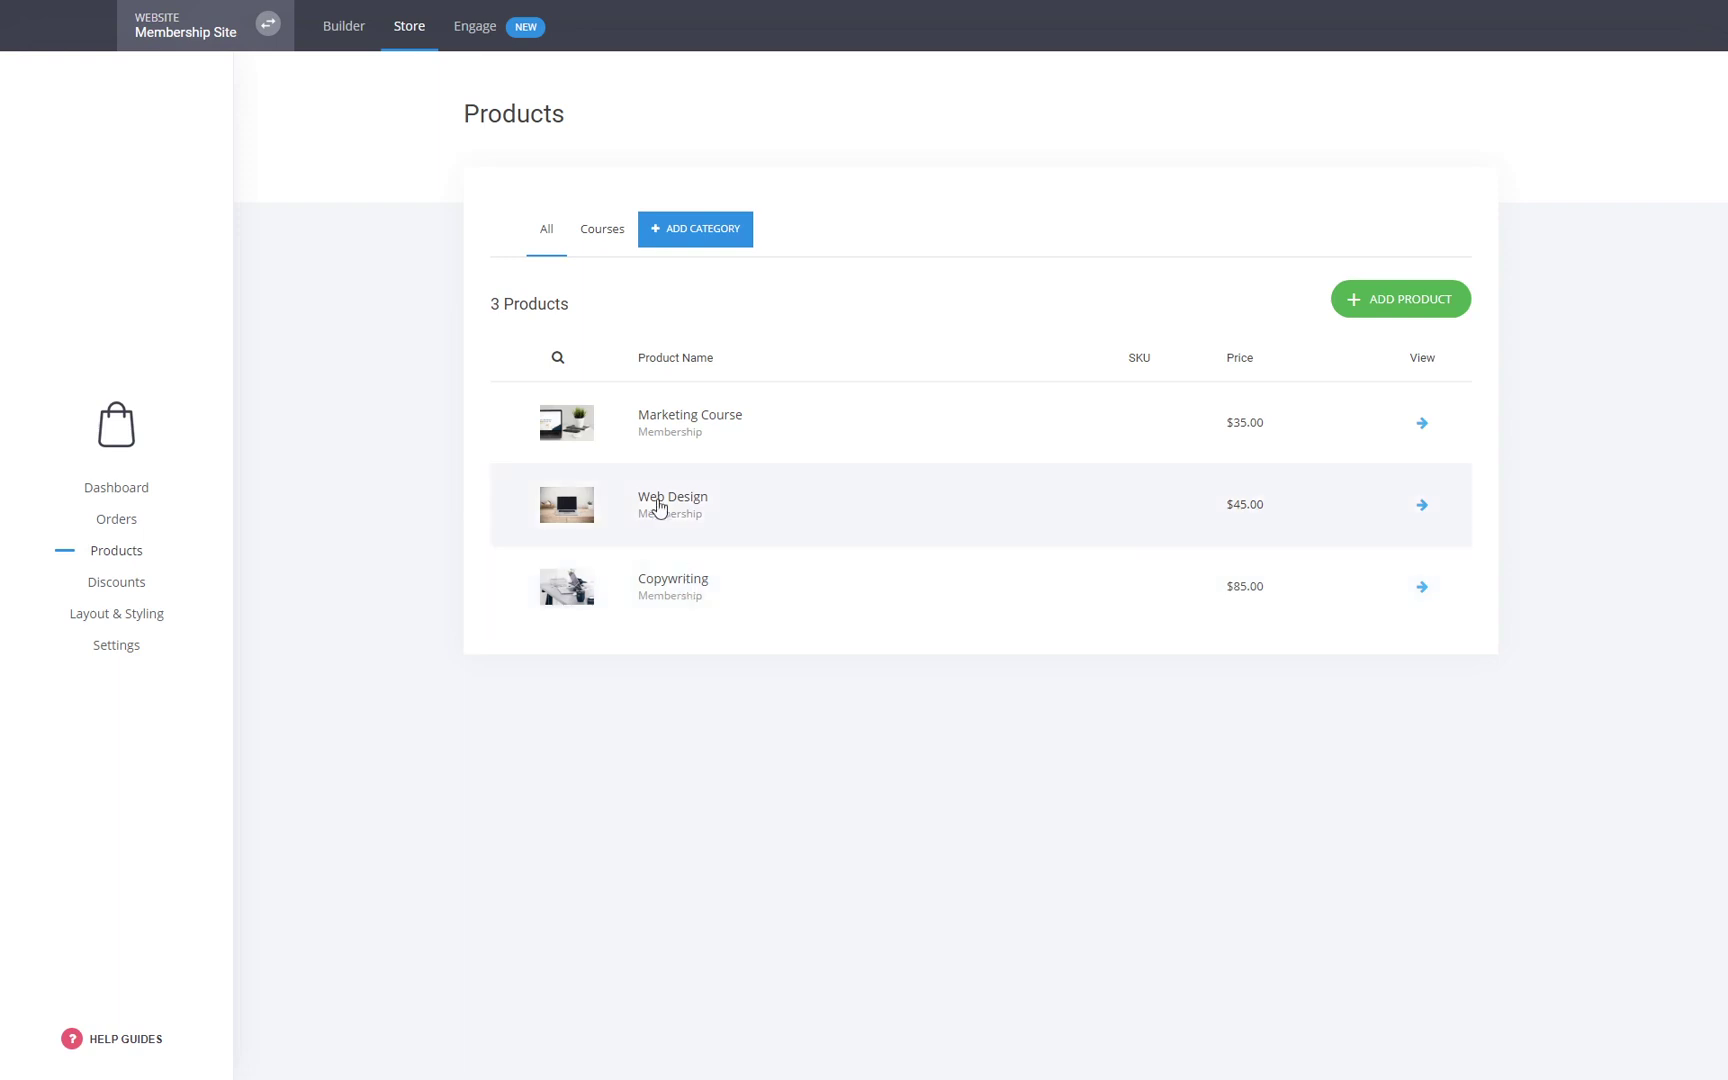
left_click(688, 418)
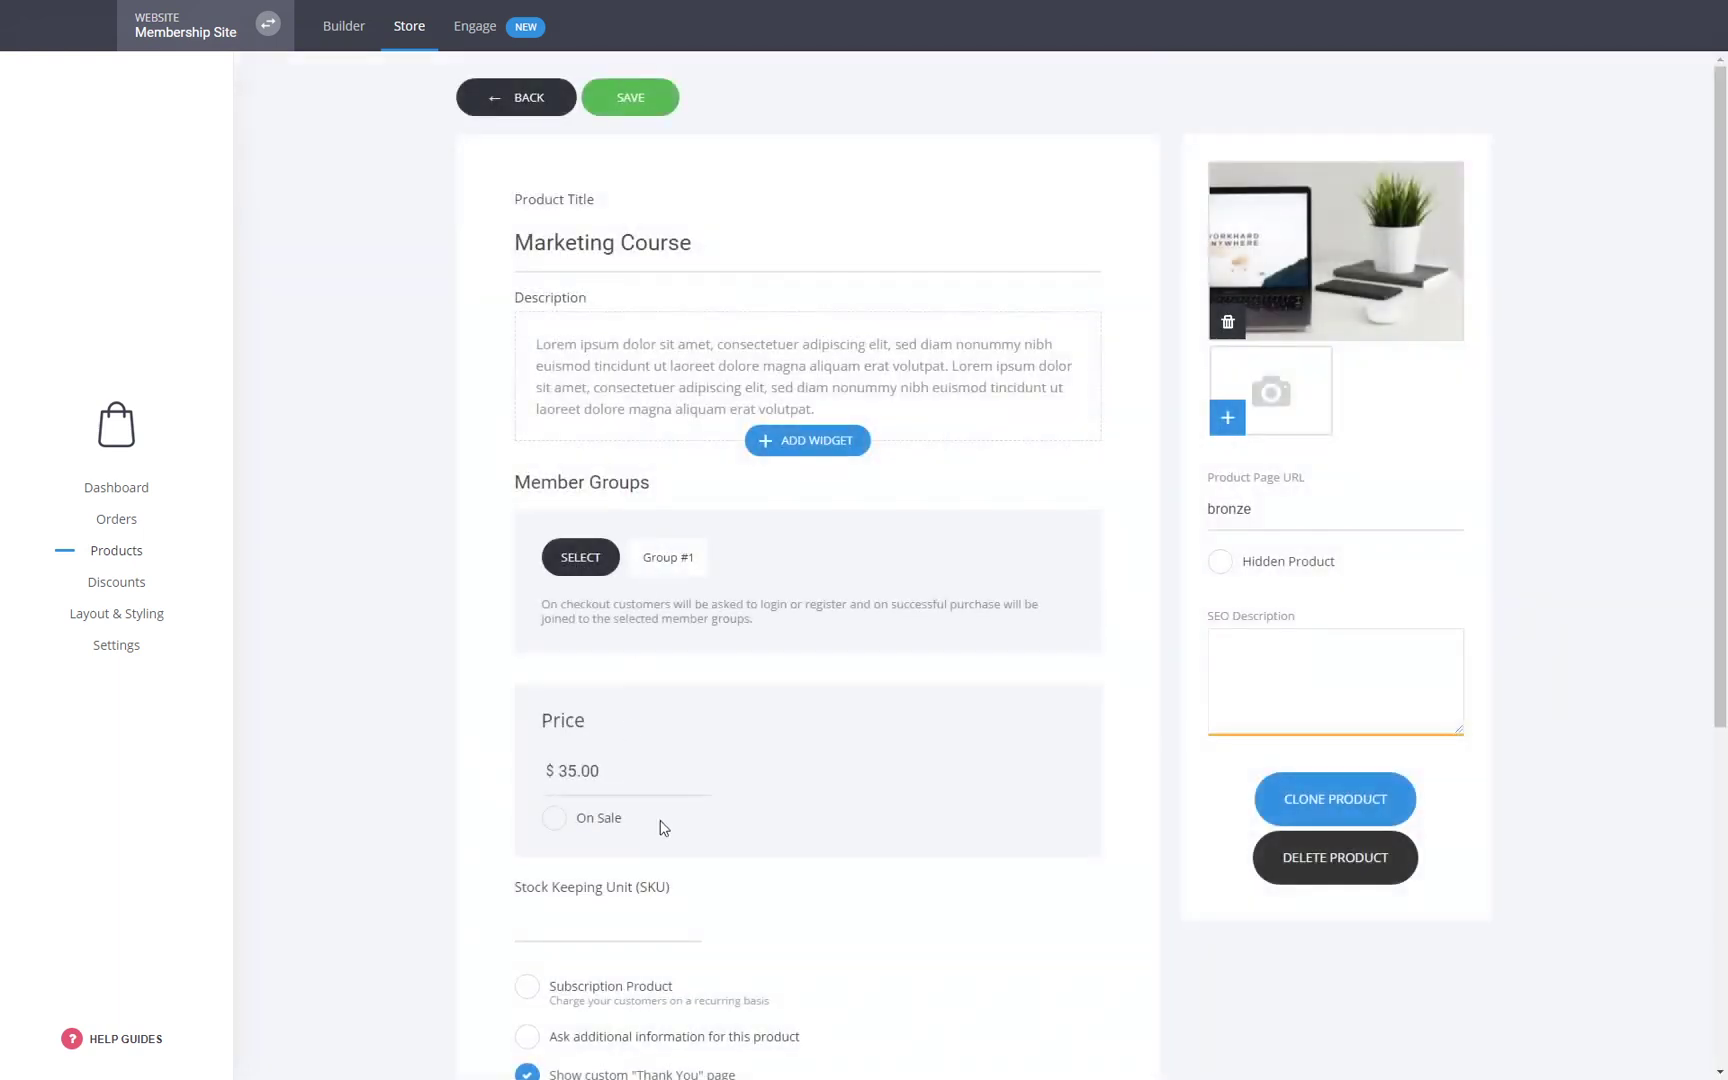
scroll(795, 802, "down", 3)
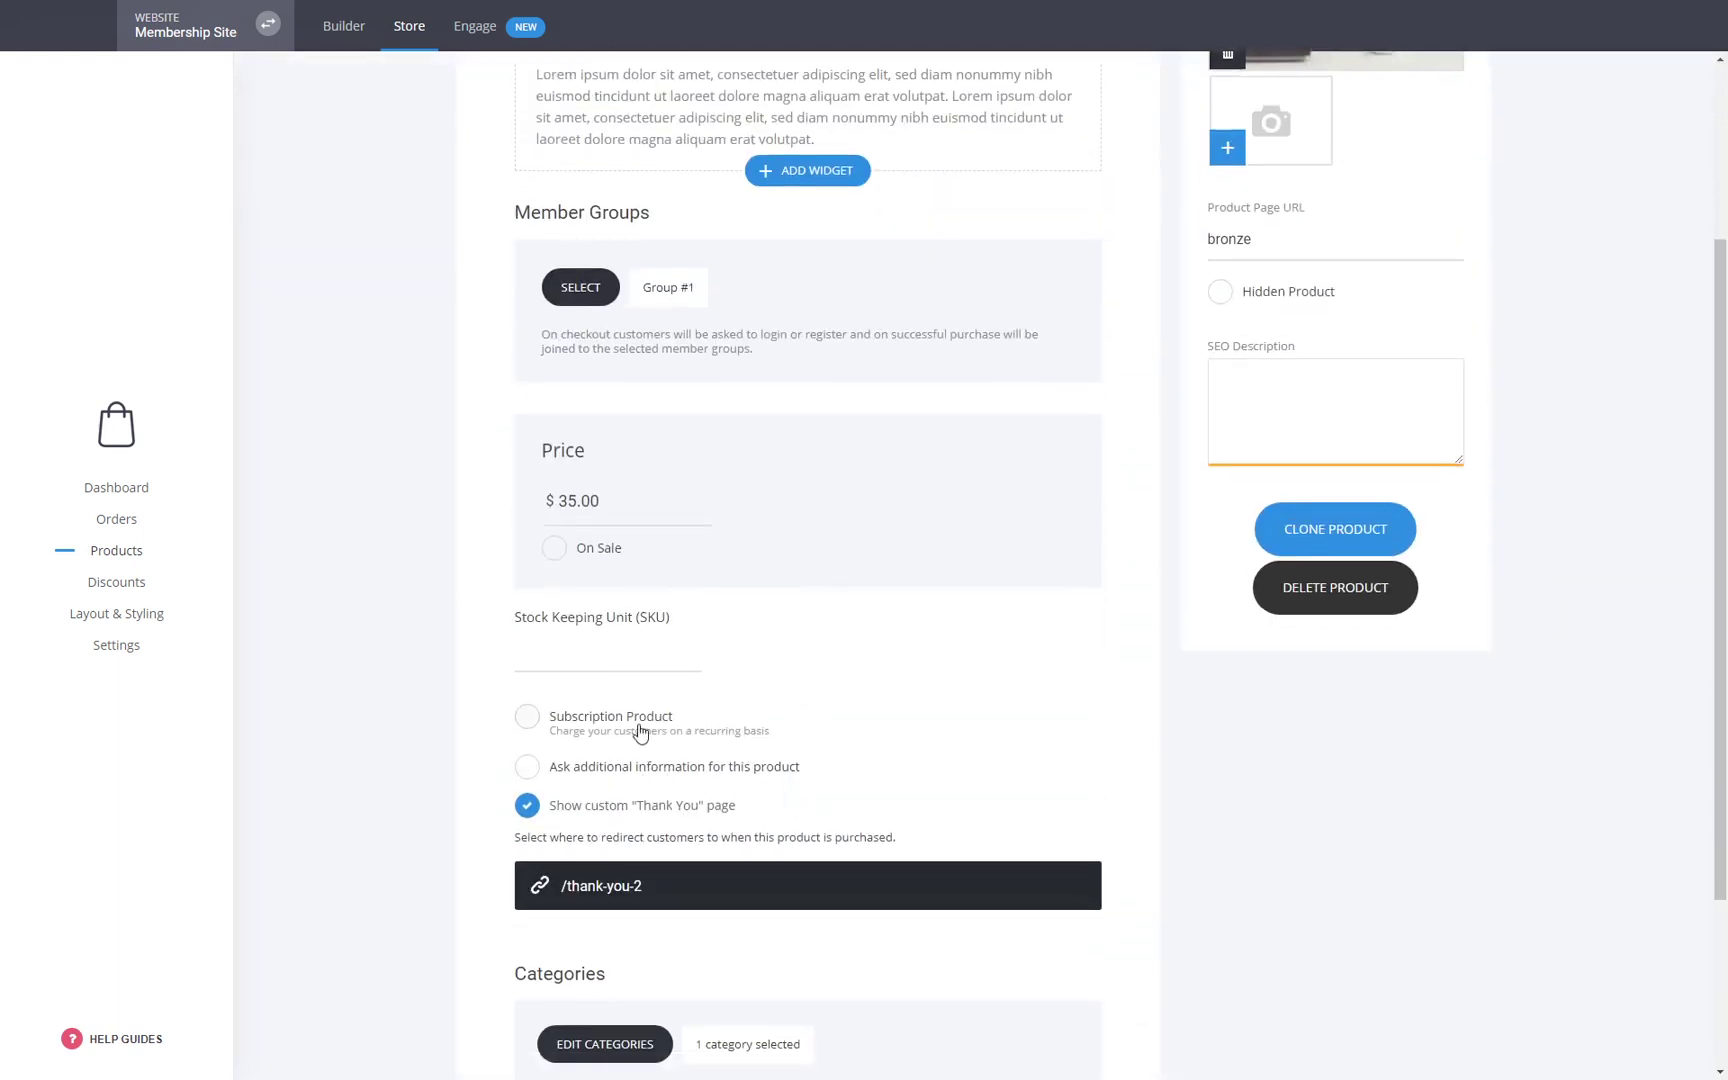
left_click(640, 730)
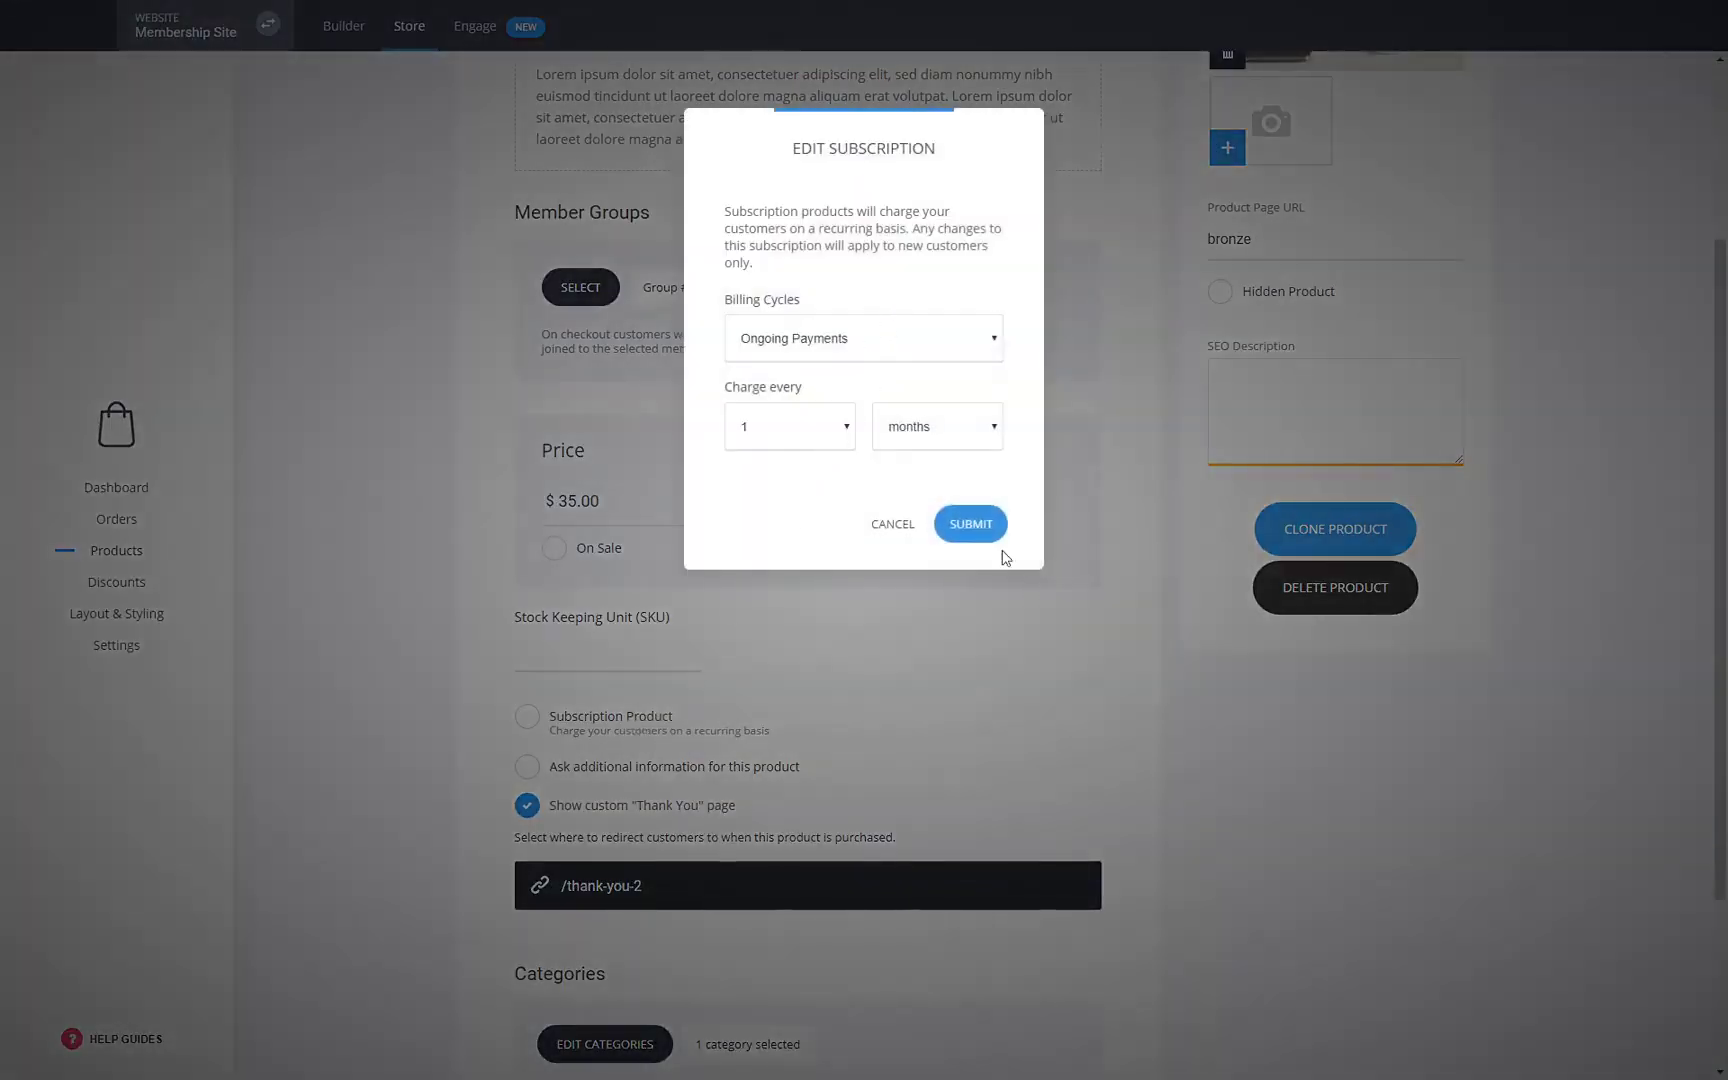
left_click(977, 528)
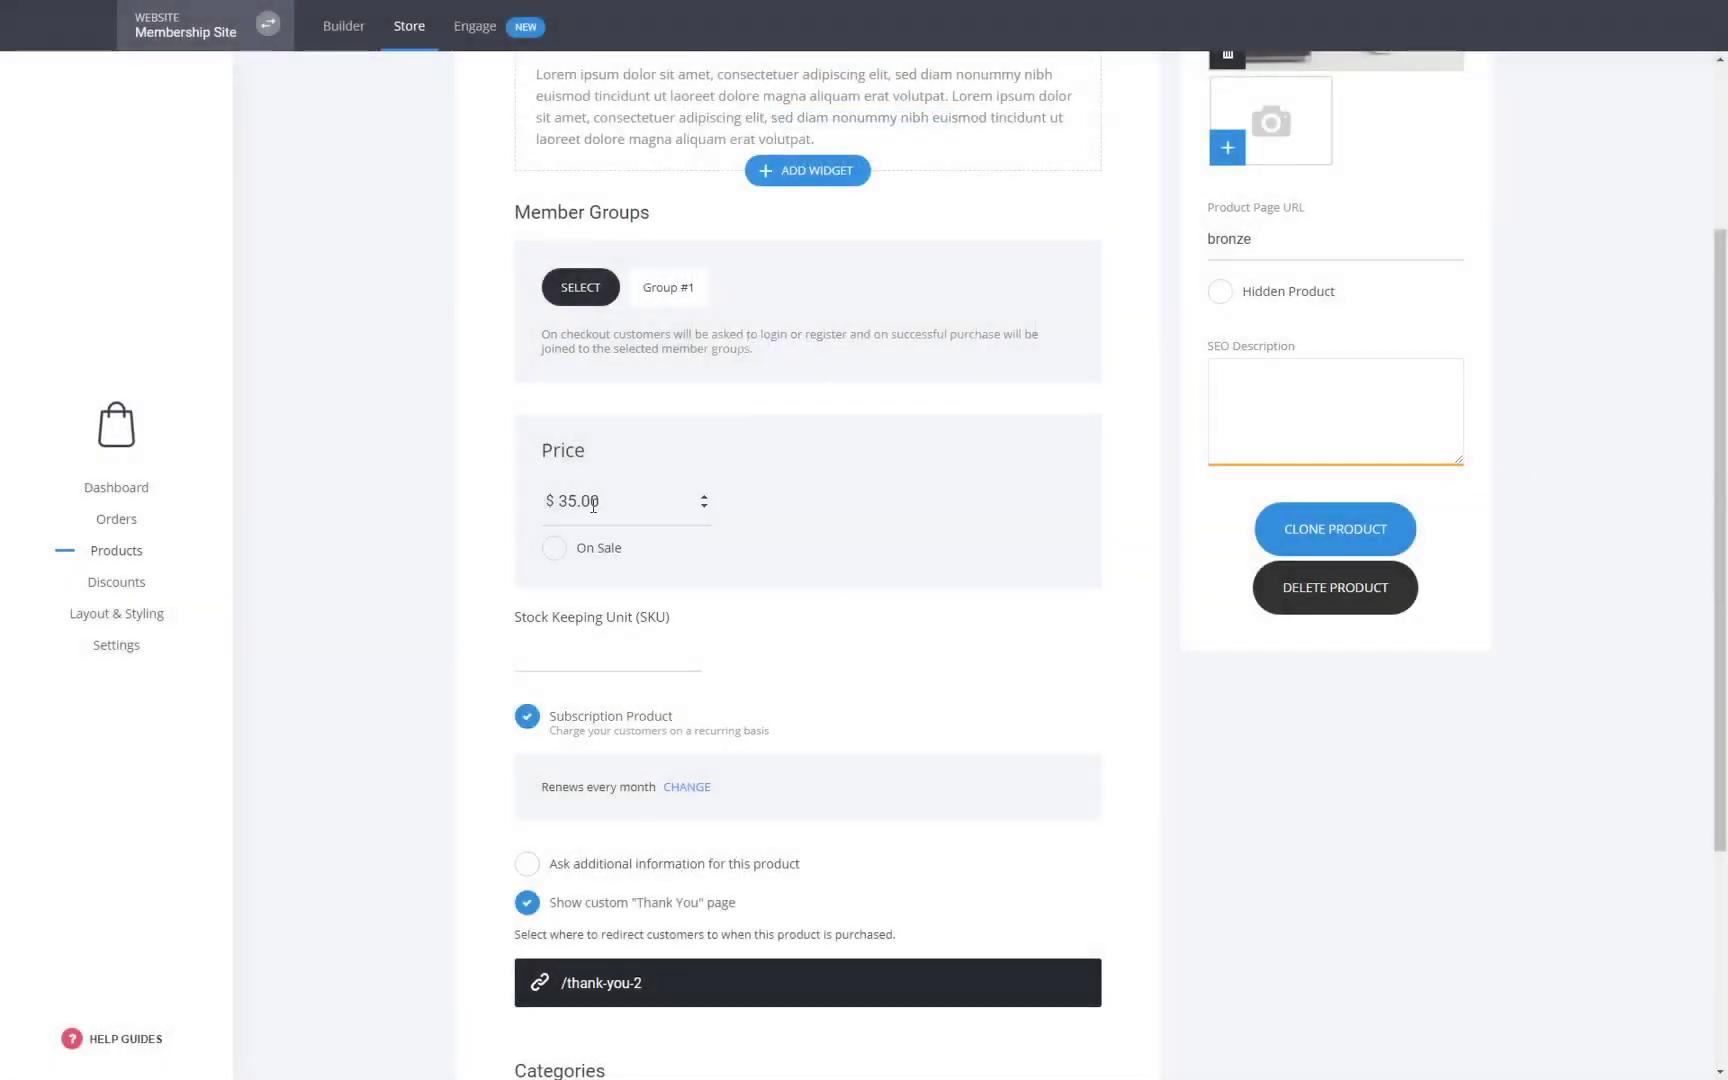
scroll(799, 666, "up", 3)
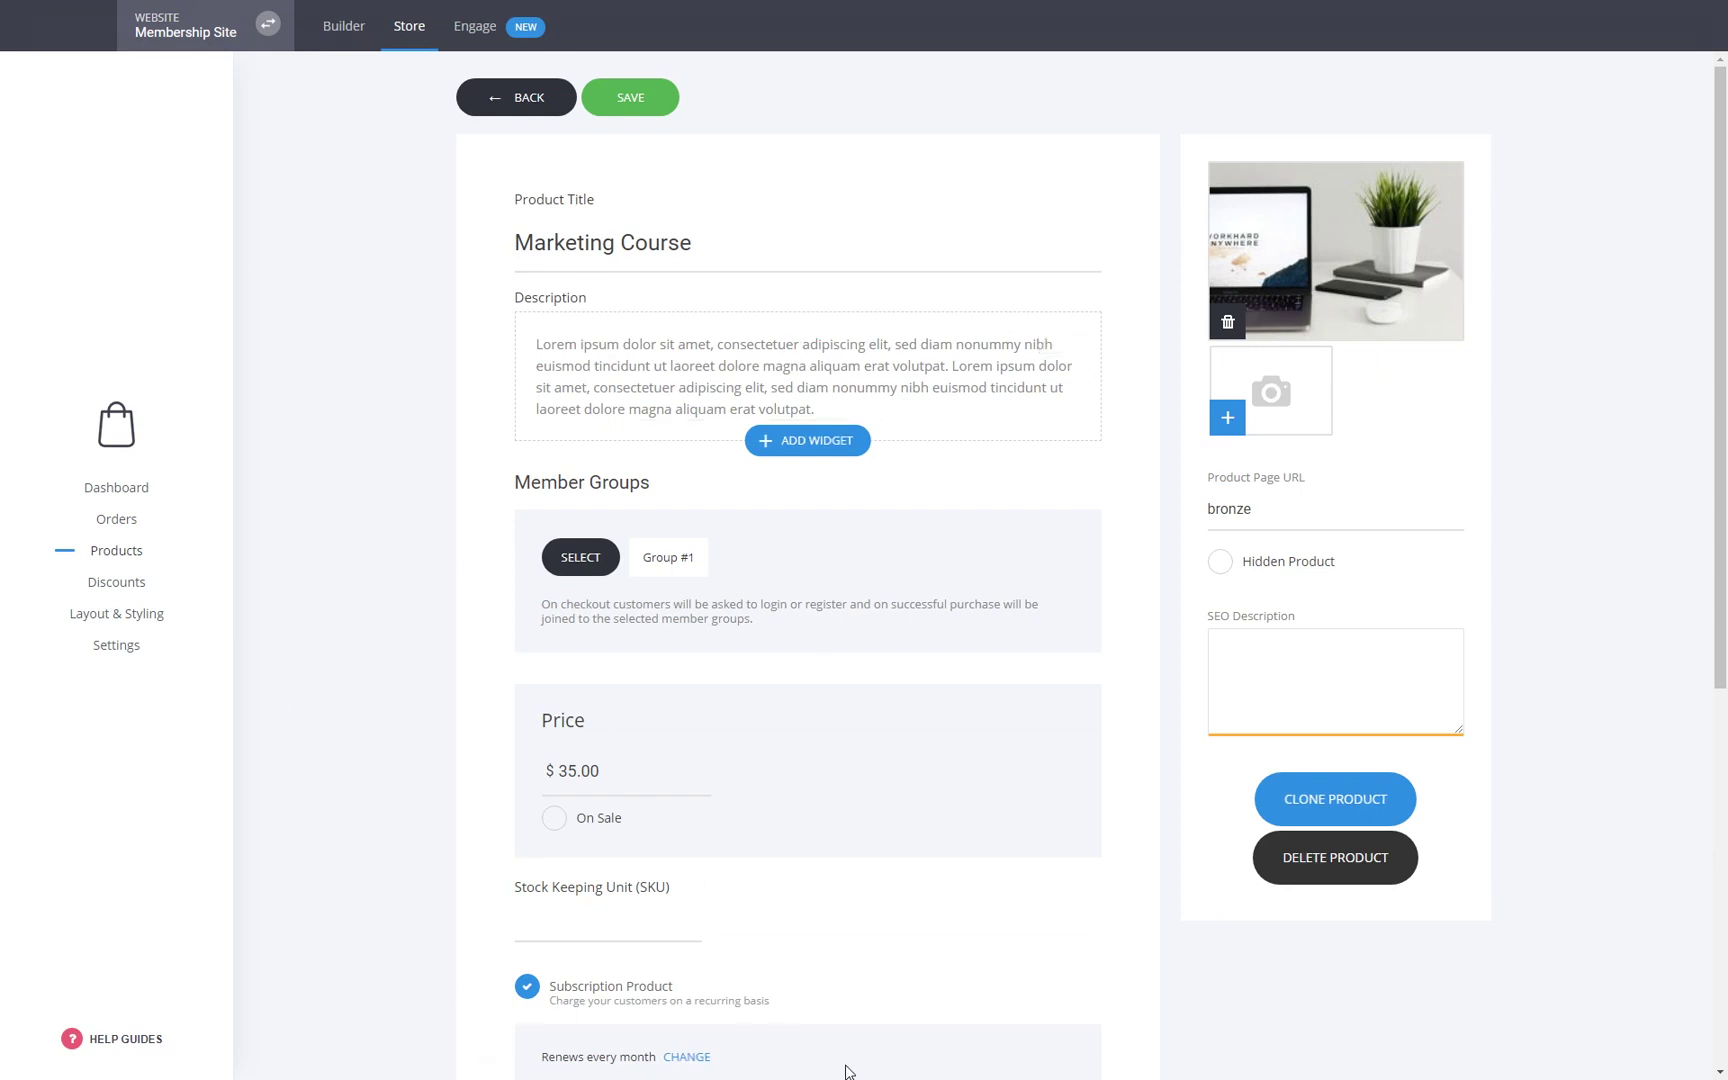
Save the Marketing Course product and open the Custom Course Checkout page in the Builder
left_click(657, 101)
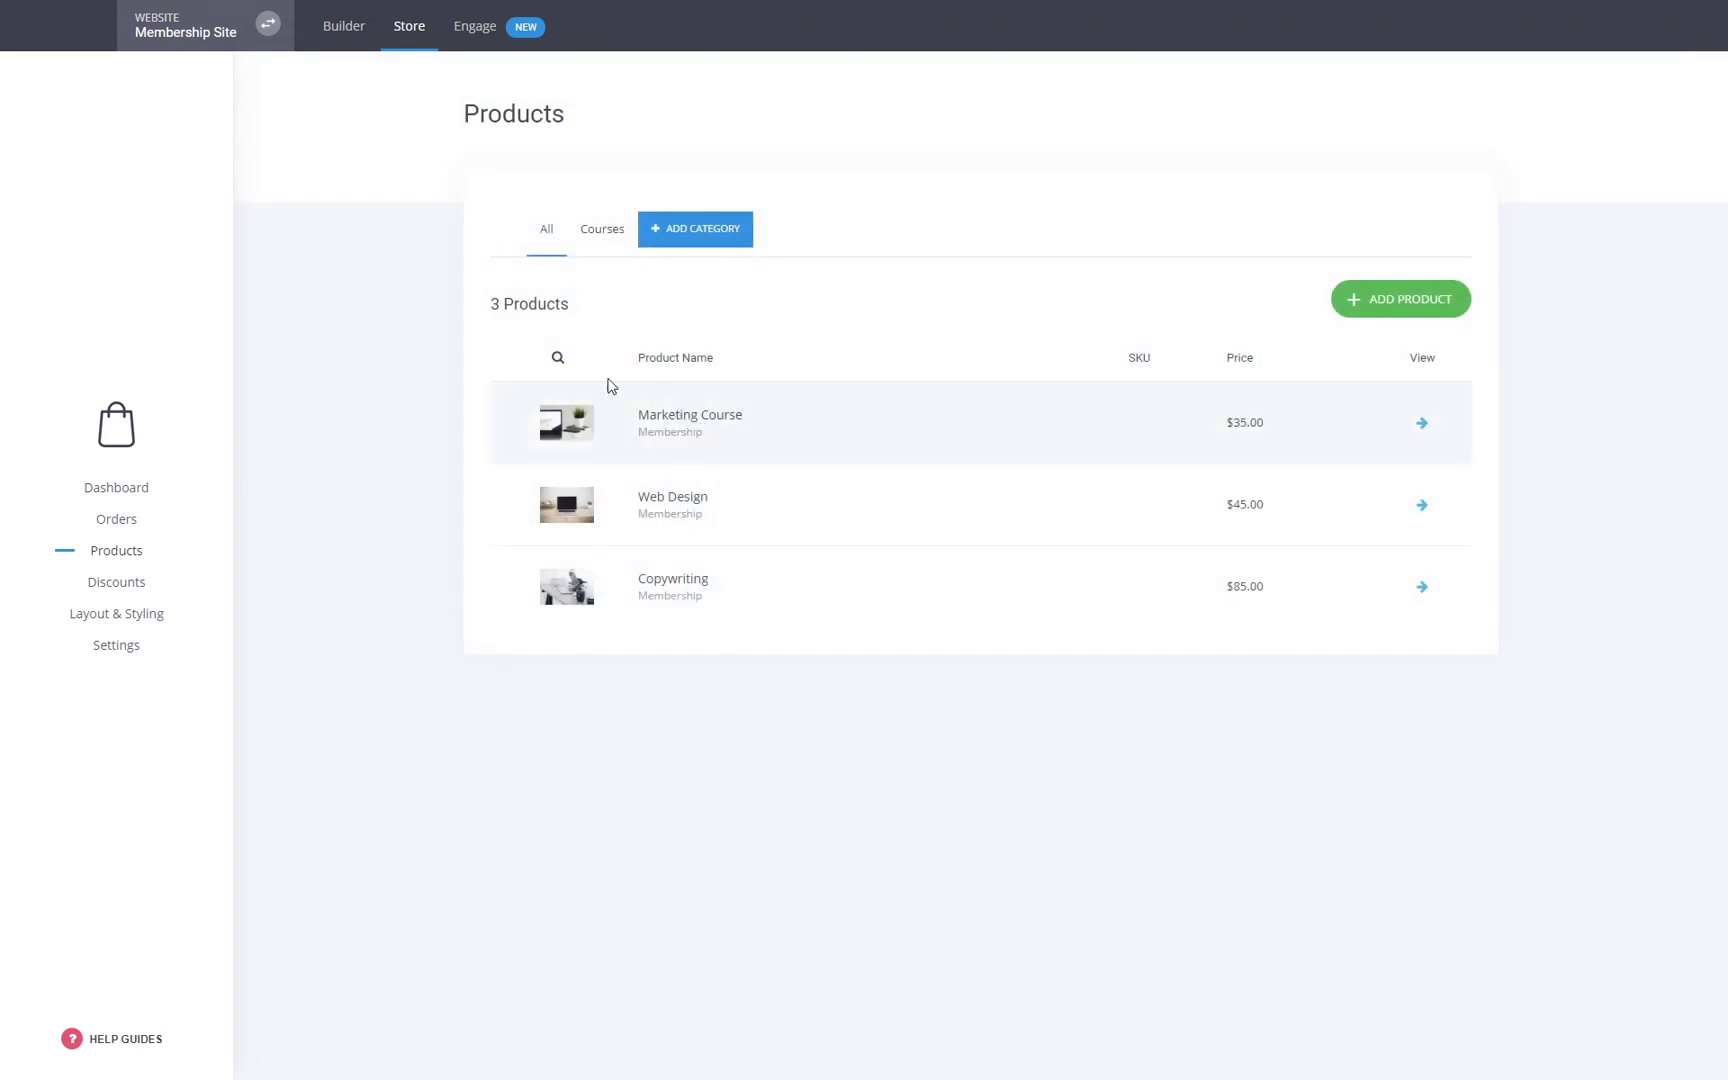
left_click(358, 44)
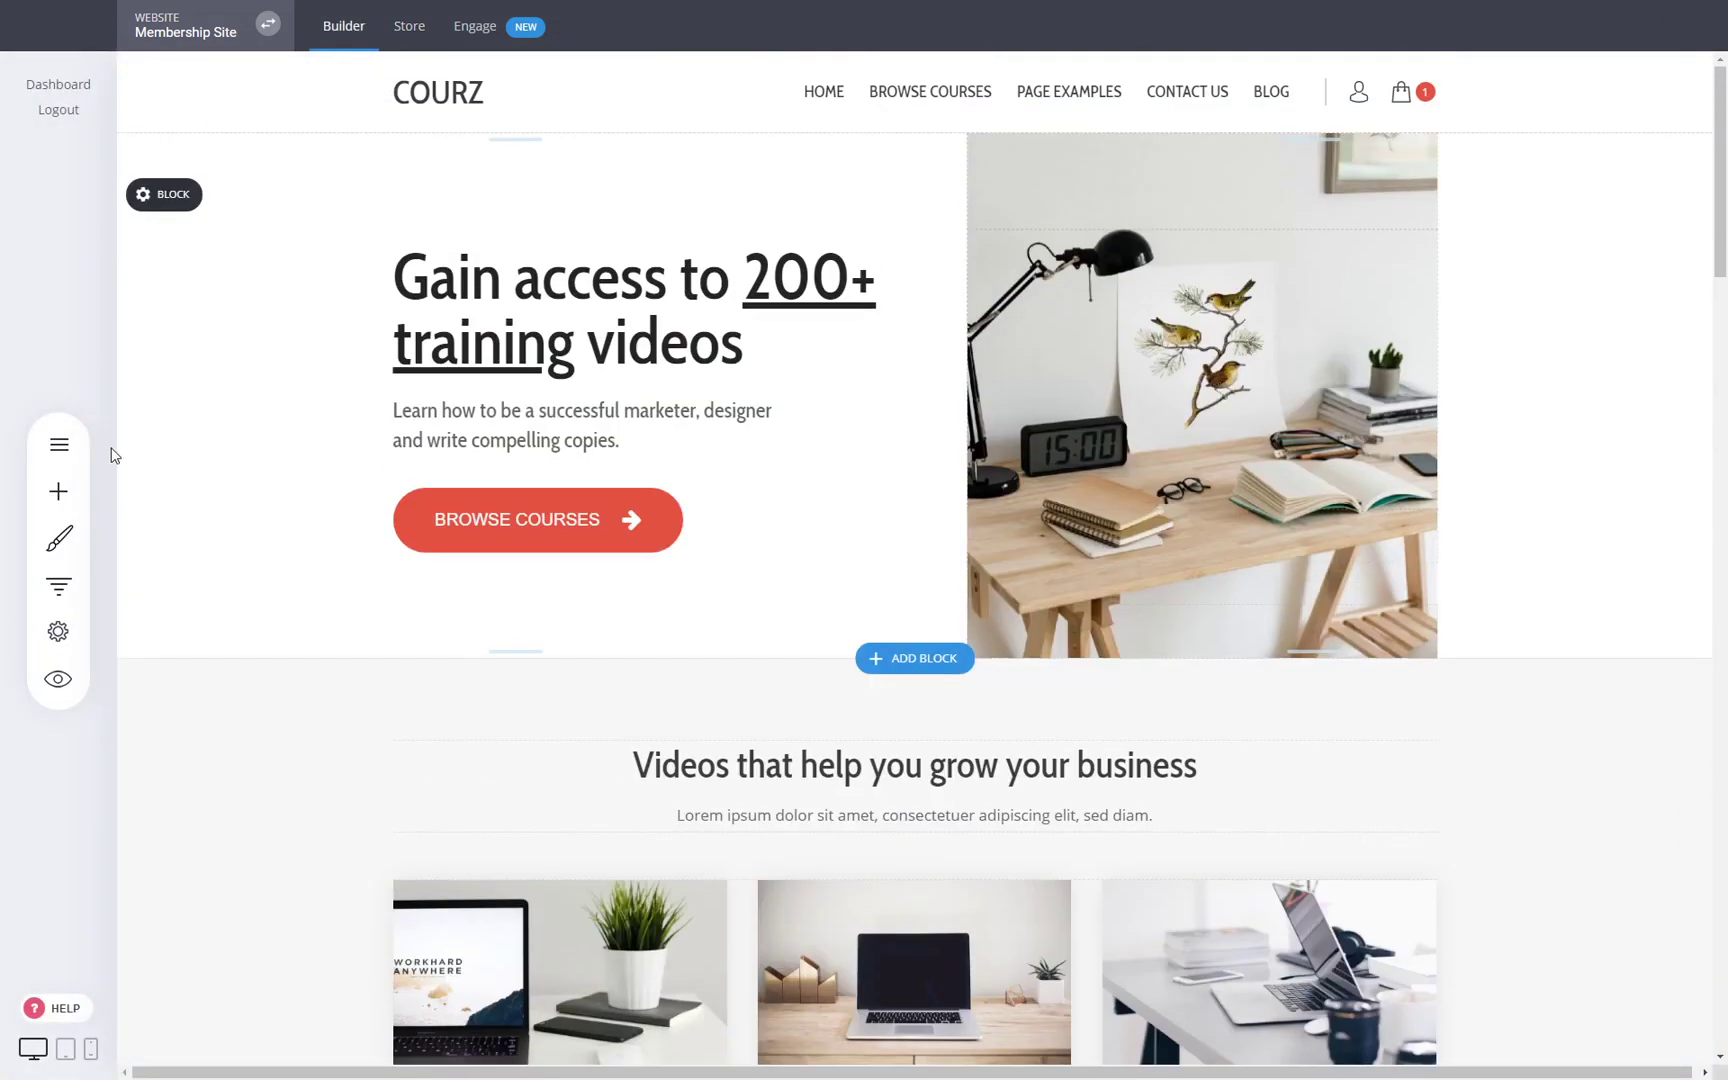
left_click(58, 444)
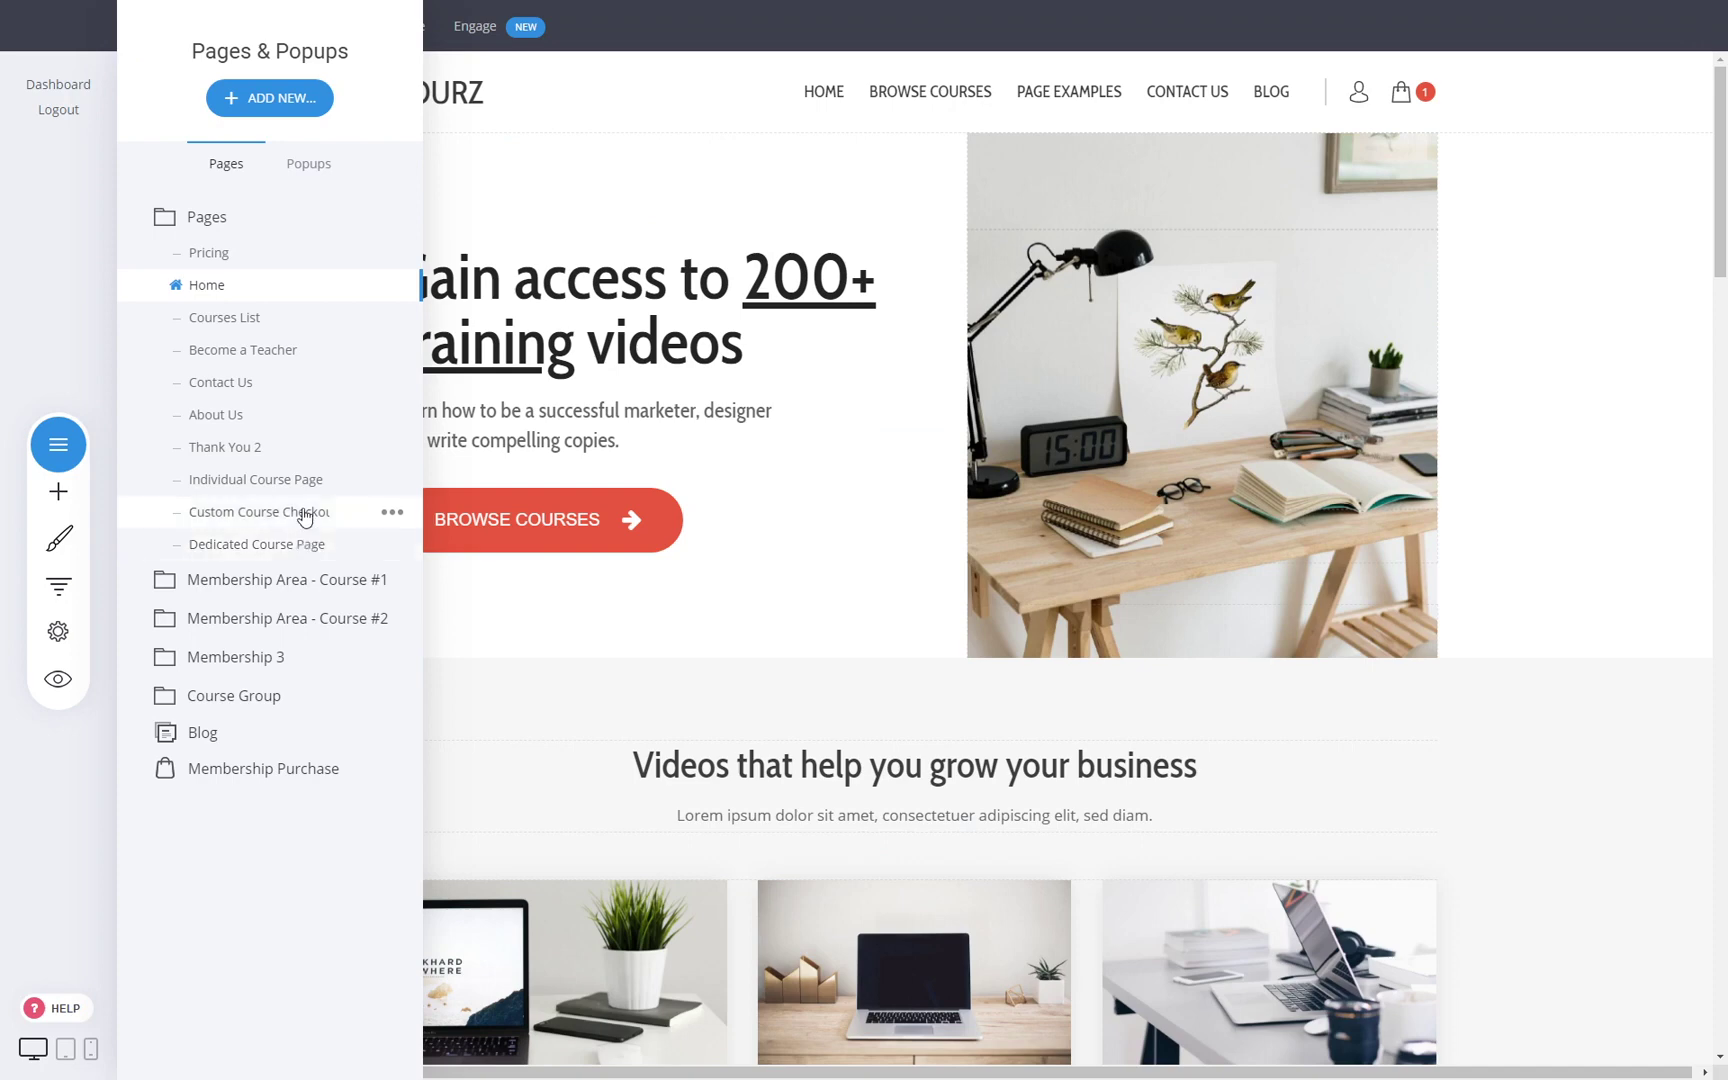
left_click(301, 522)
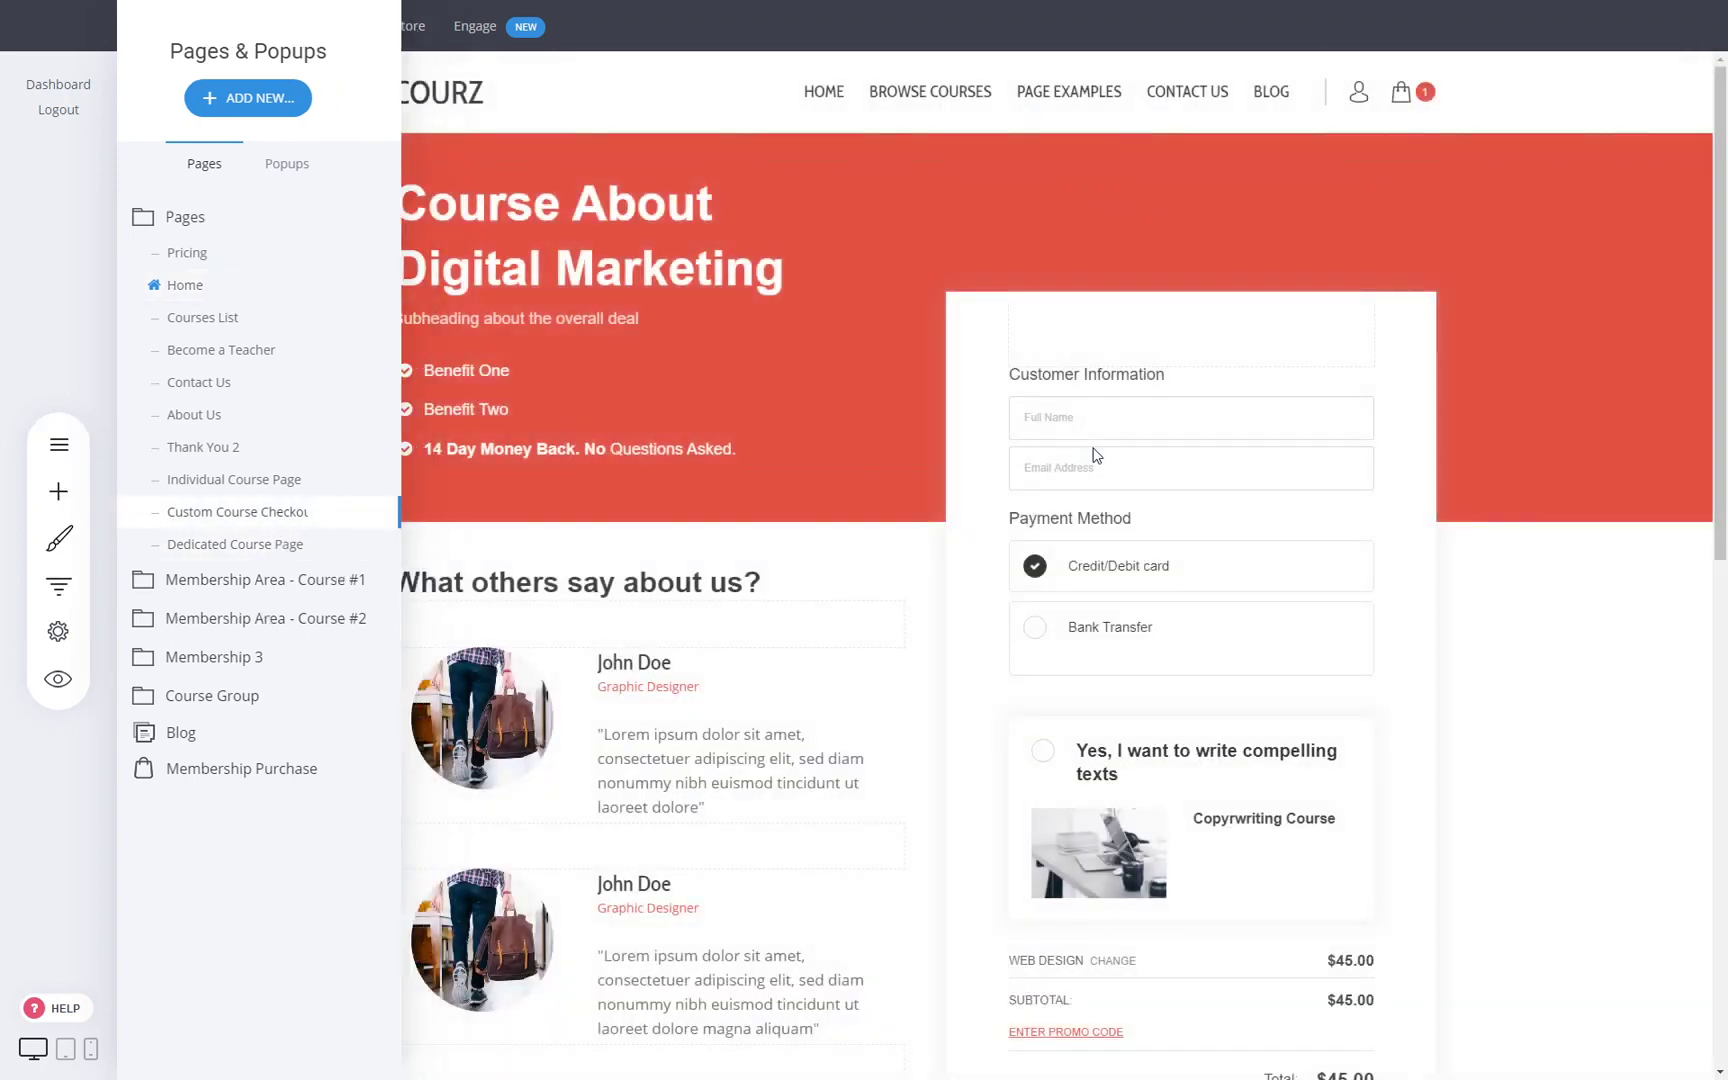
Replace Web Design with Marketing Course as the checkout's main product, save the changes and preview the page
left_click(1057, 342)
left_click(762, 607)
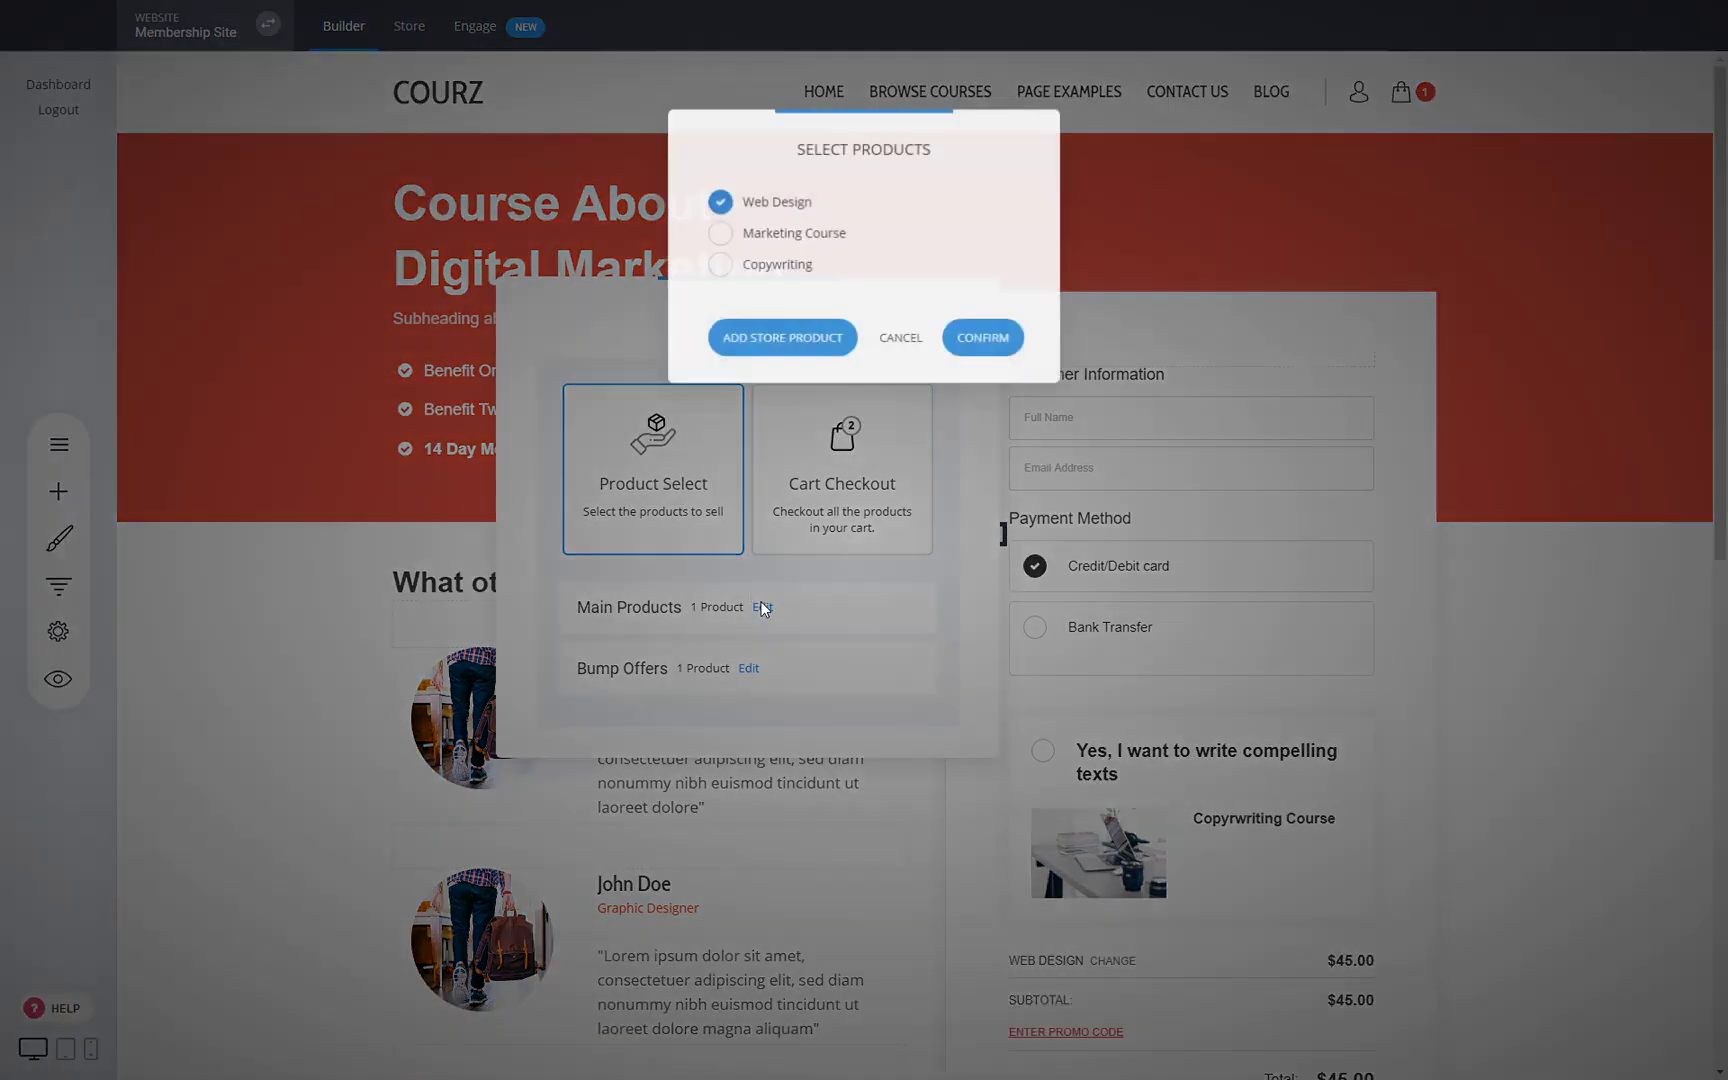
left_click(794, 238)
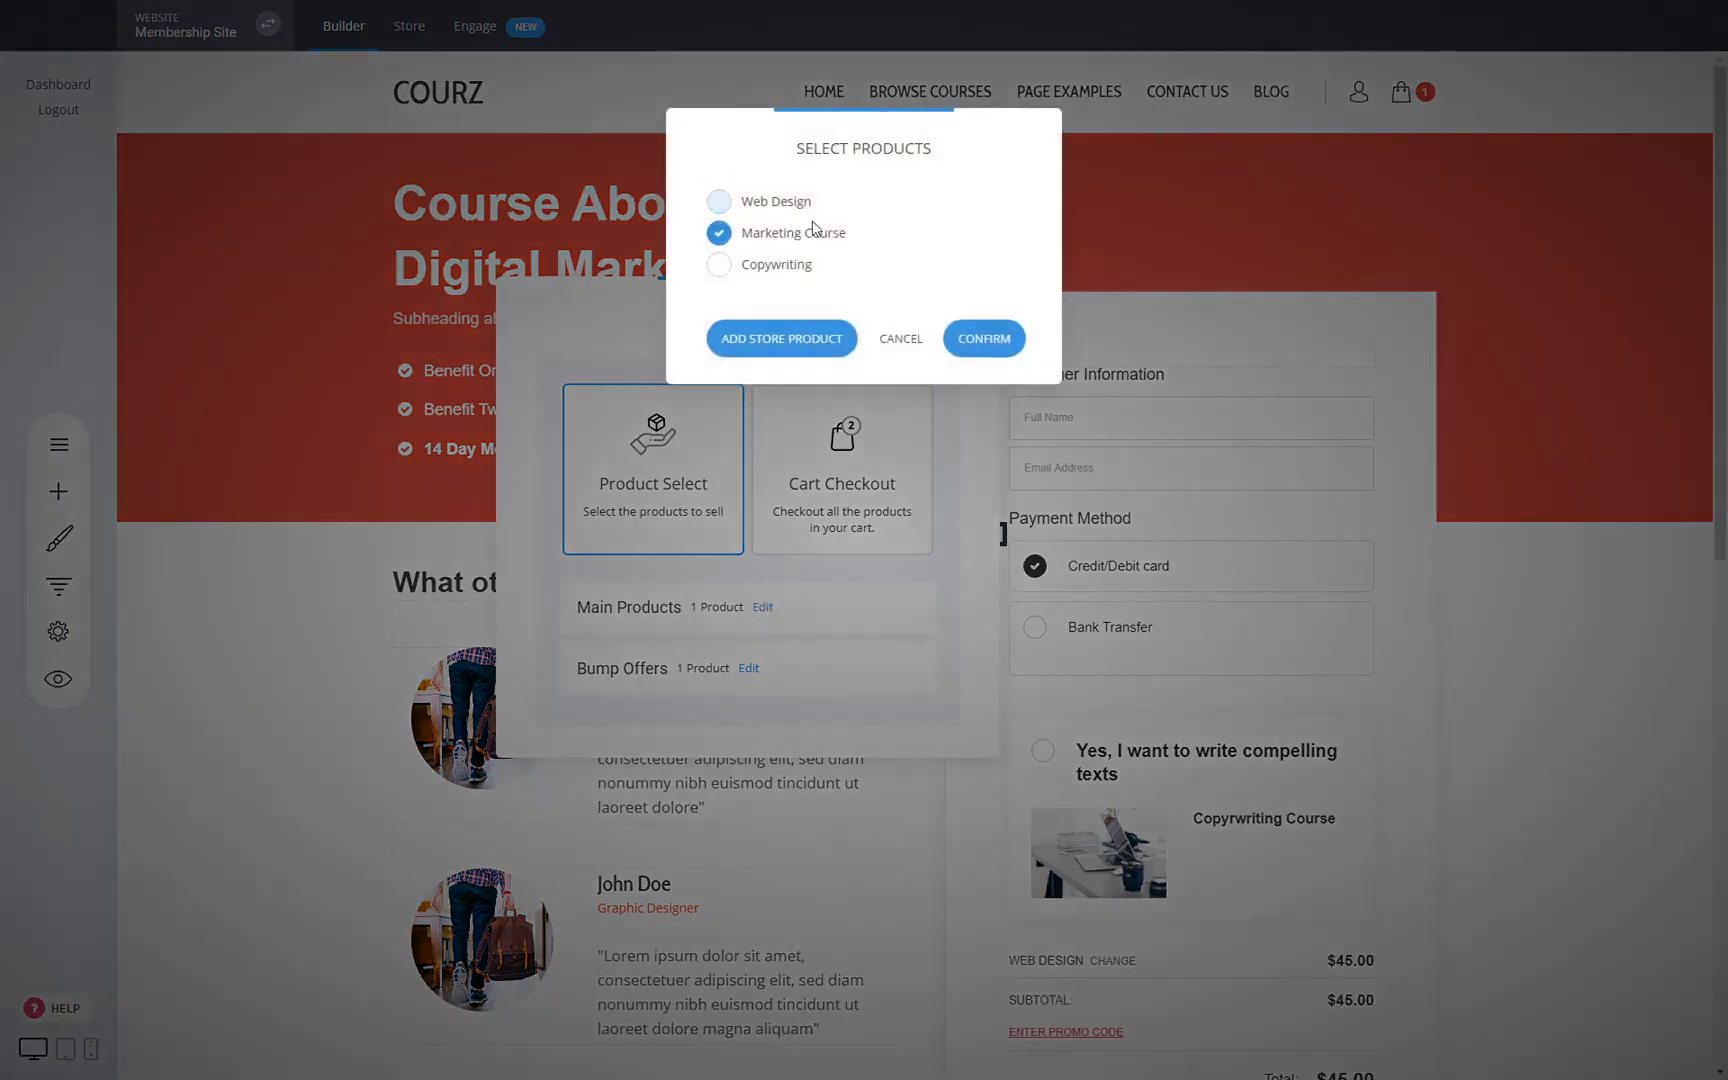
left_click(985, 338)
left_click(1505, 679)
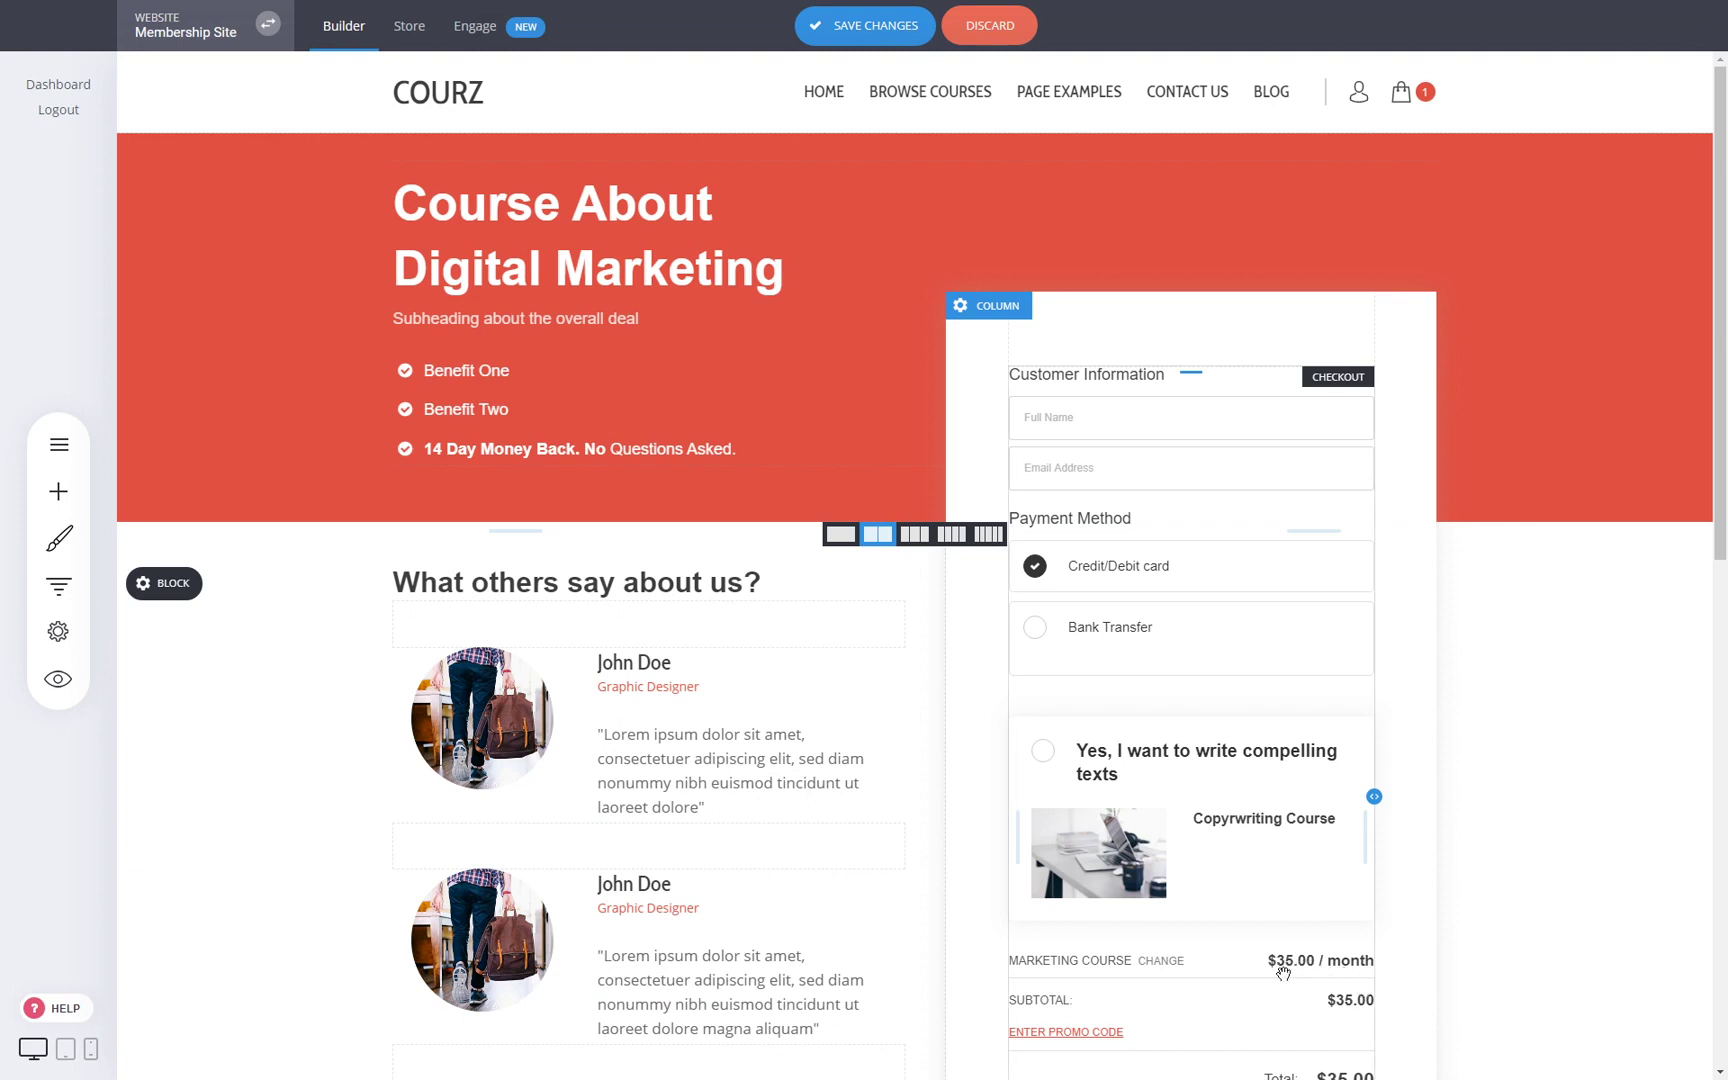
left_click(865, 25)
left_click(60, 690)
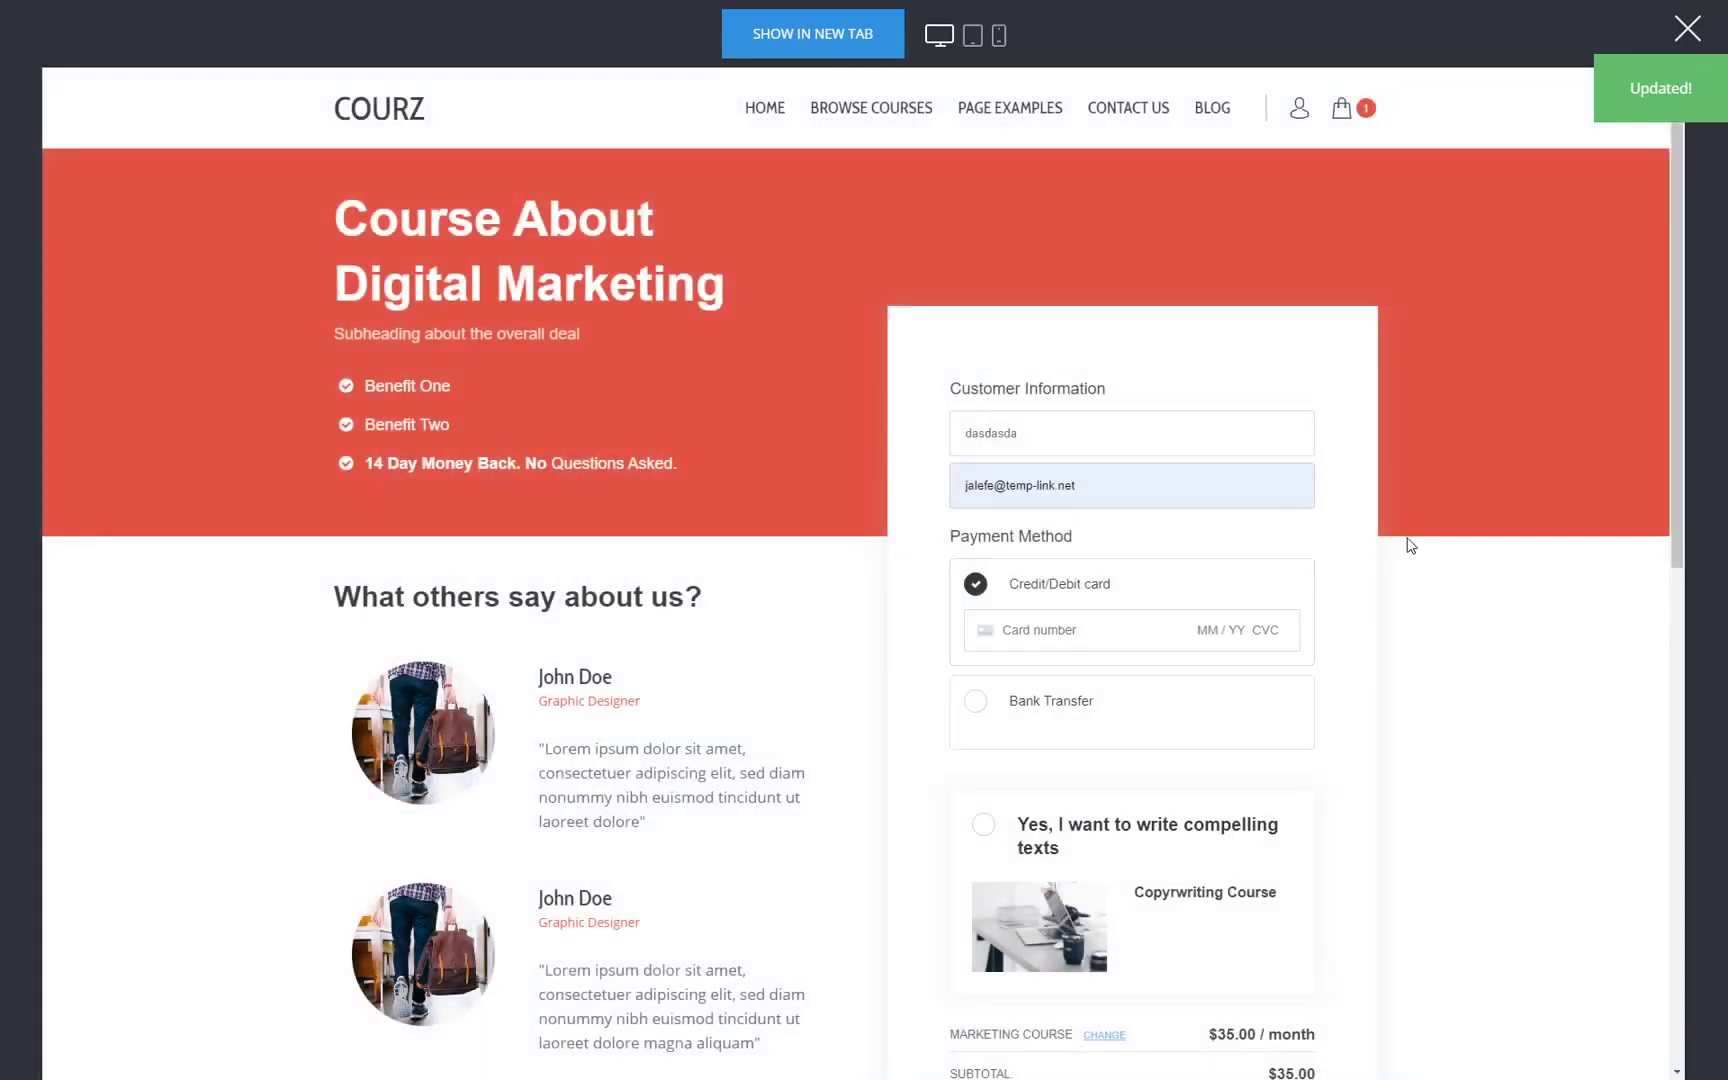
Fill in the card number, expiry date and security code for the credit/debit card payment
left_click(1184, 642)
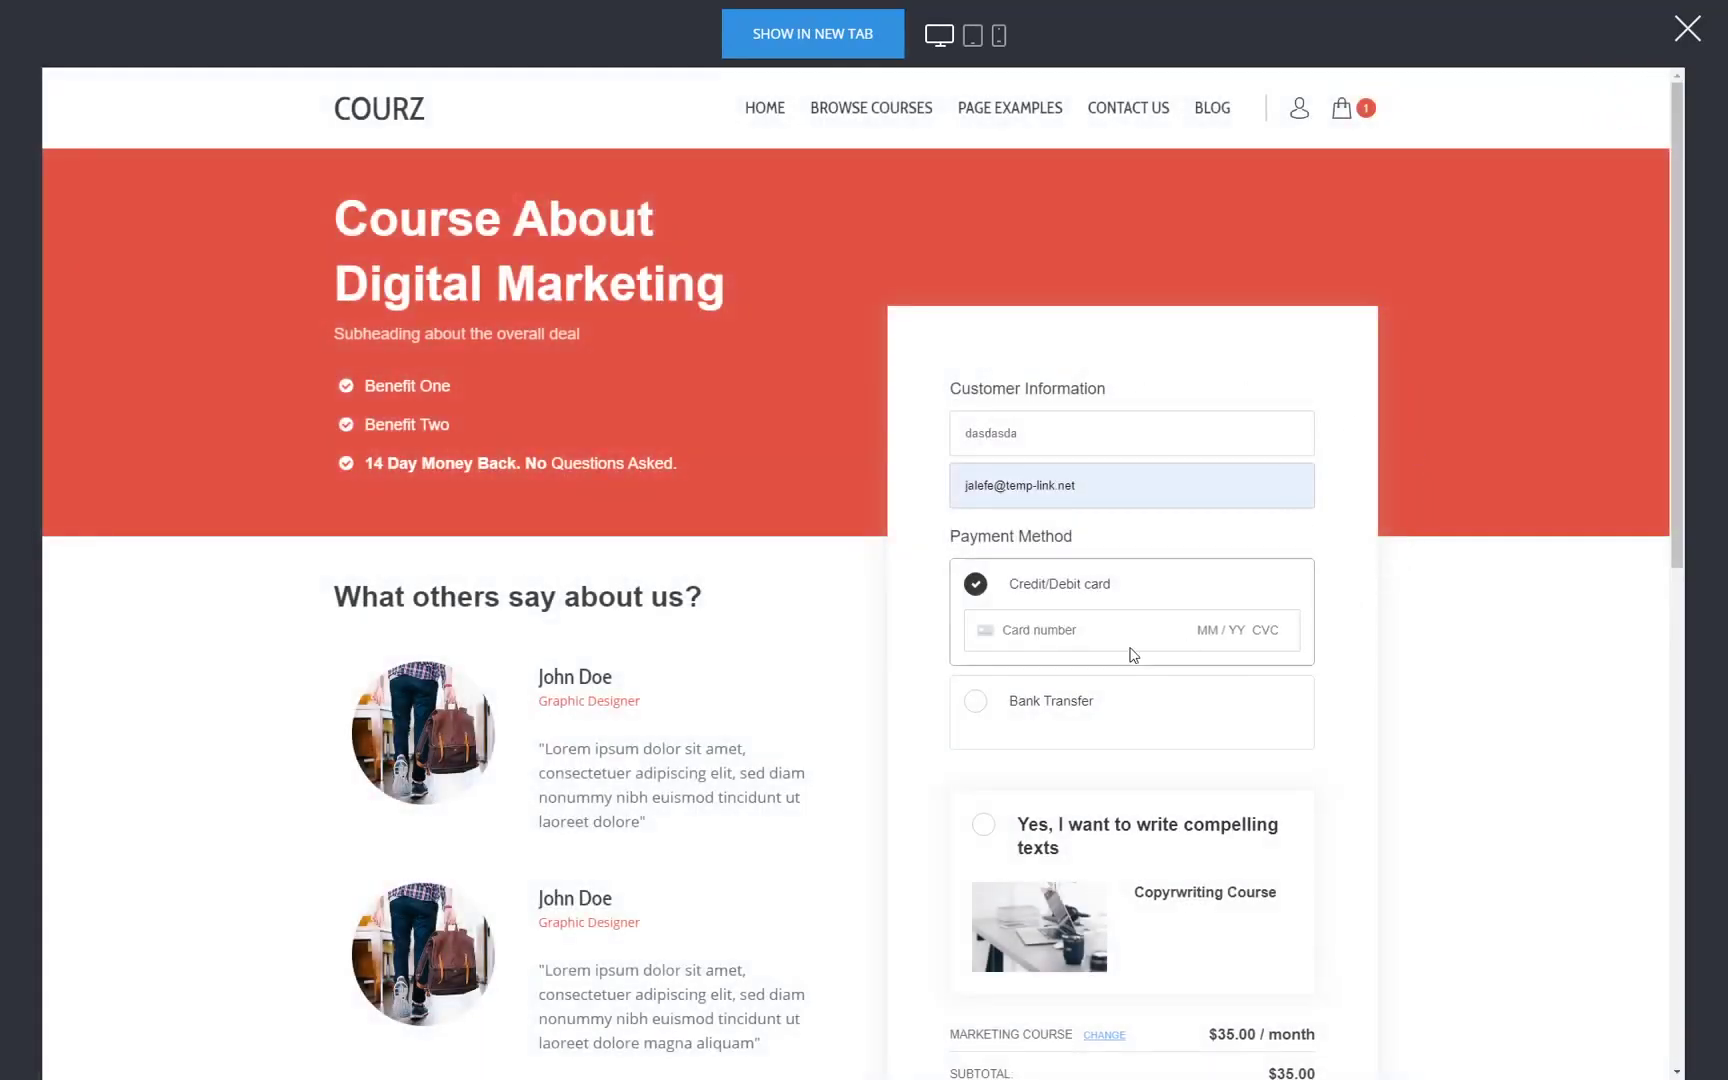
type("4242 42")
key("ctrl+a")
type("424242424242424204242")
left_click(1532, 685)
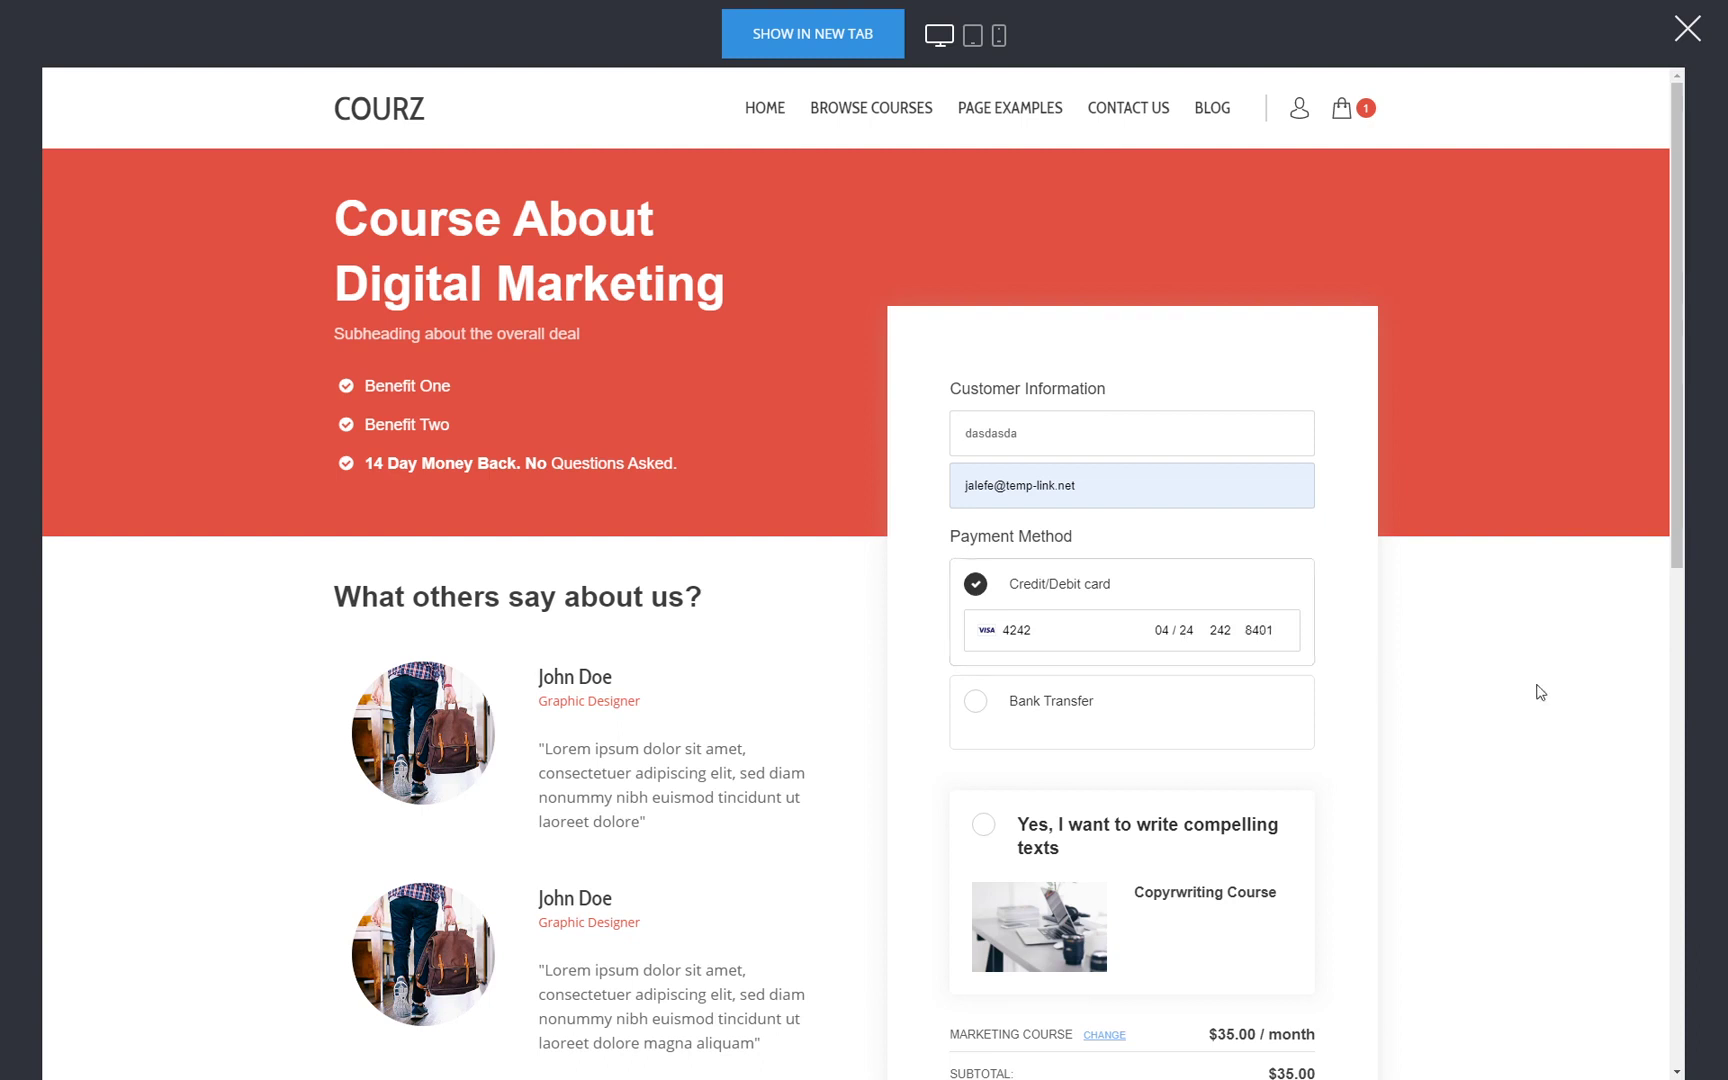
Look over the order summary and try to correct the card details in the payment form
scroll(1534, 686, "down", 3)
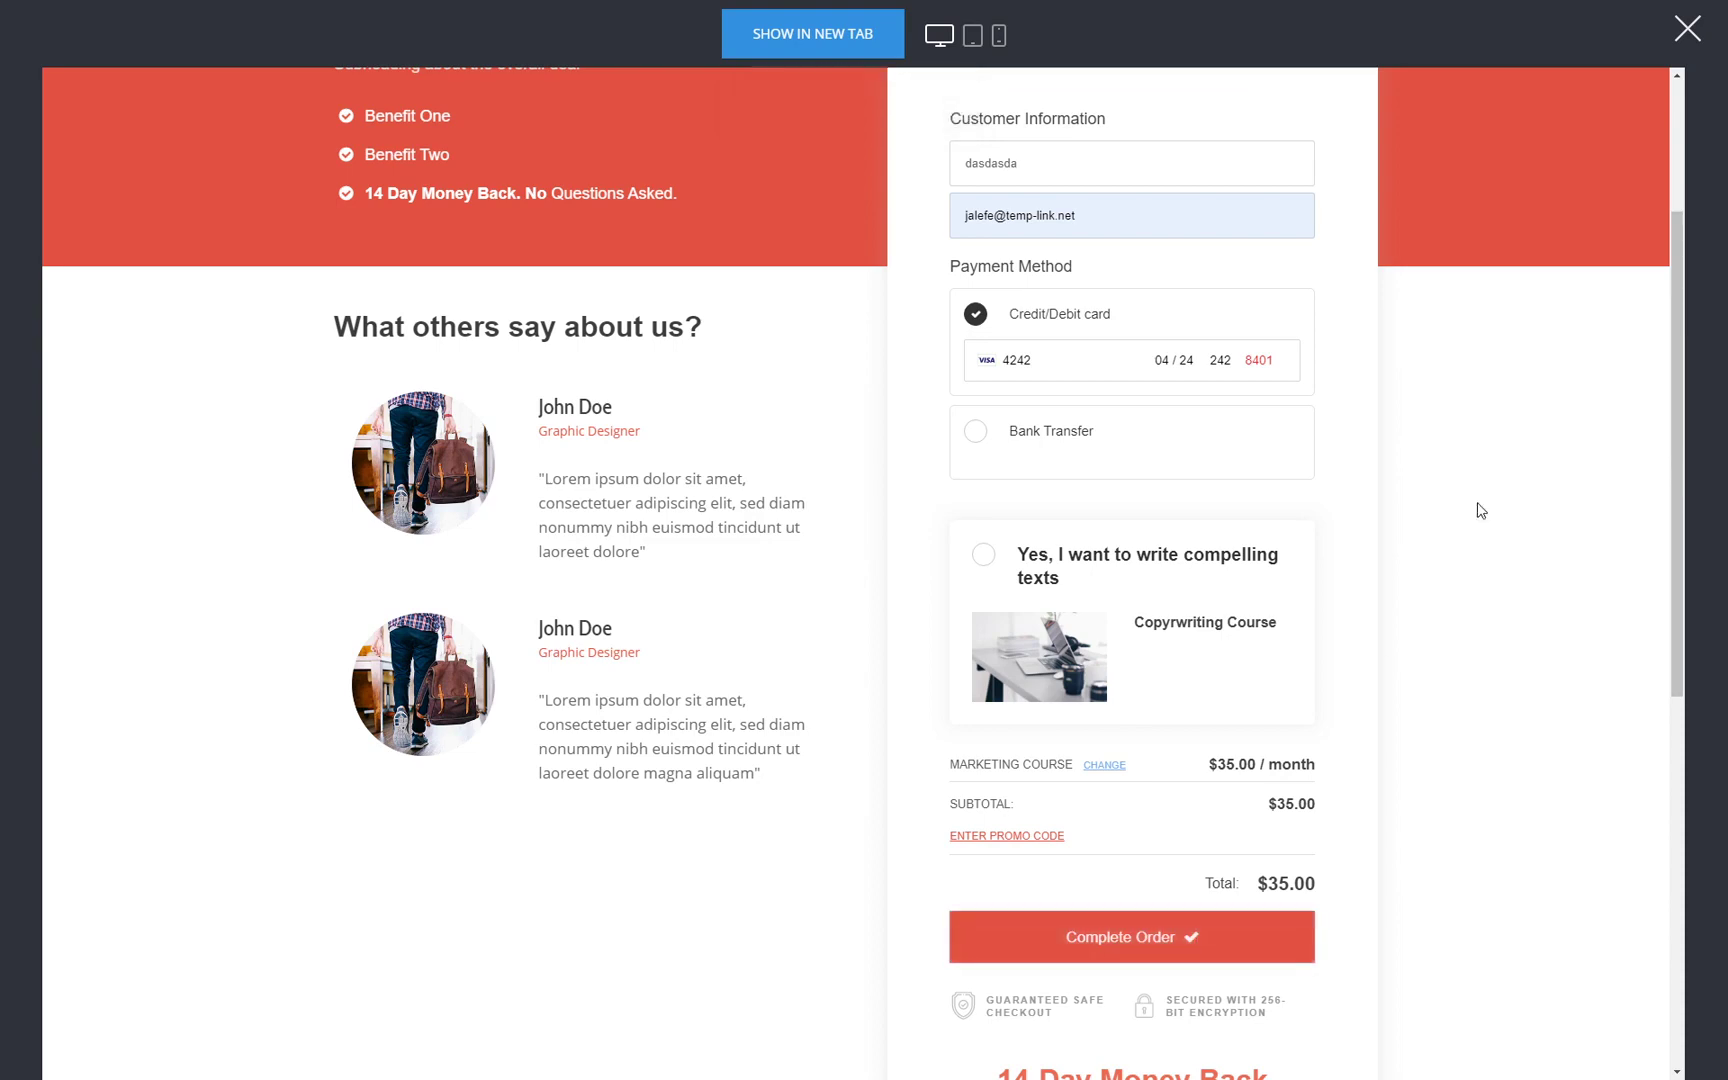
scroll(1455, 545, "up", 3)
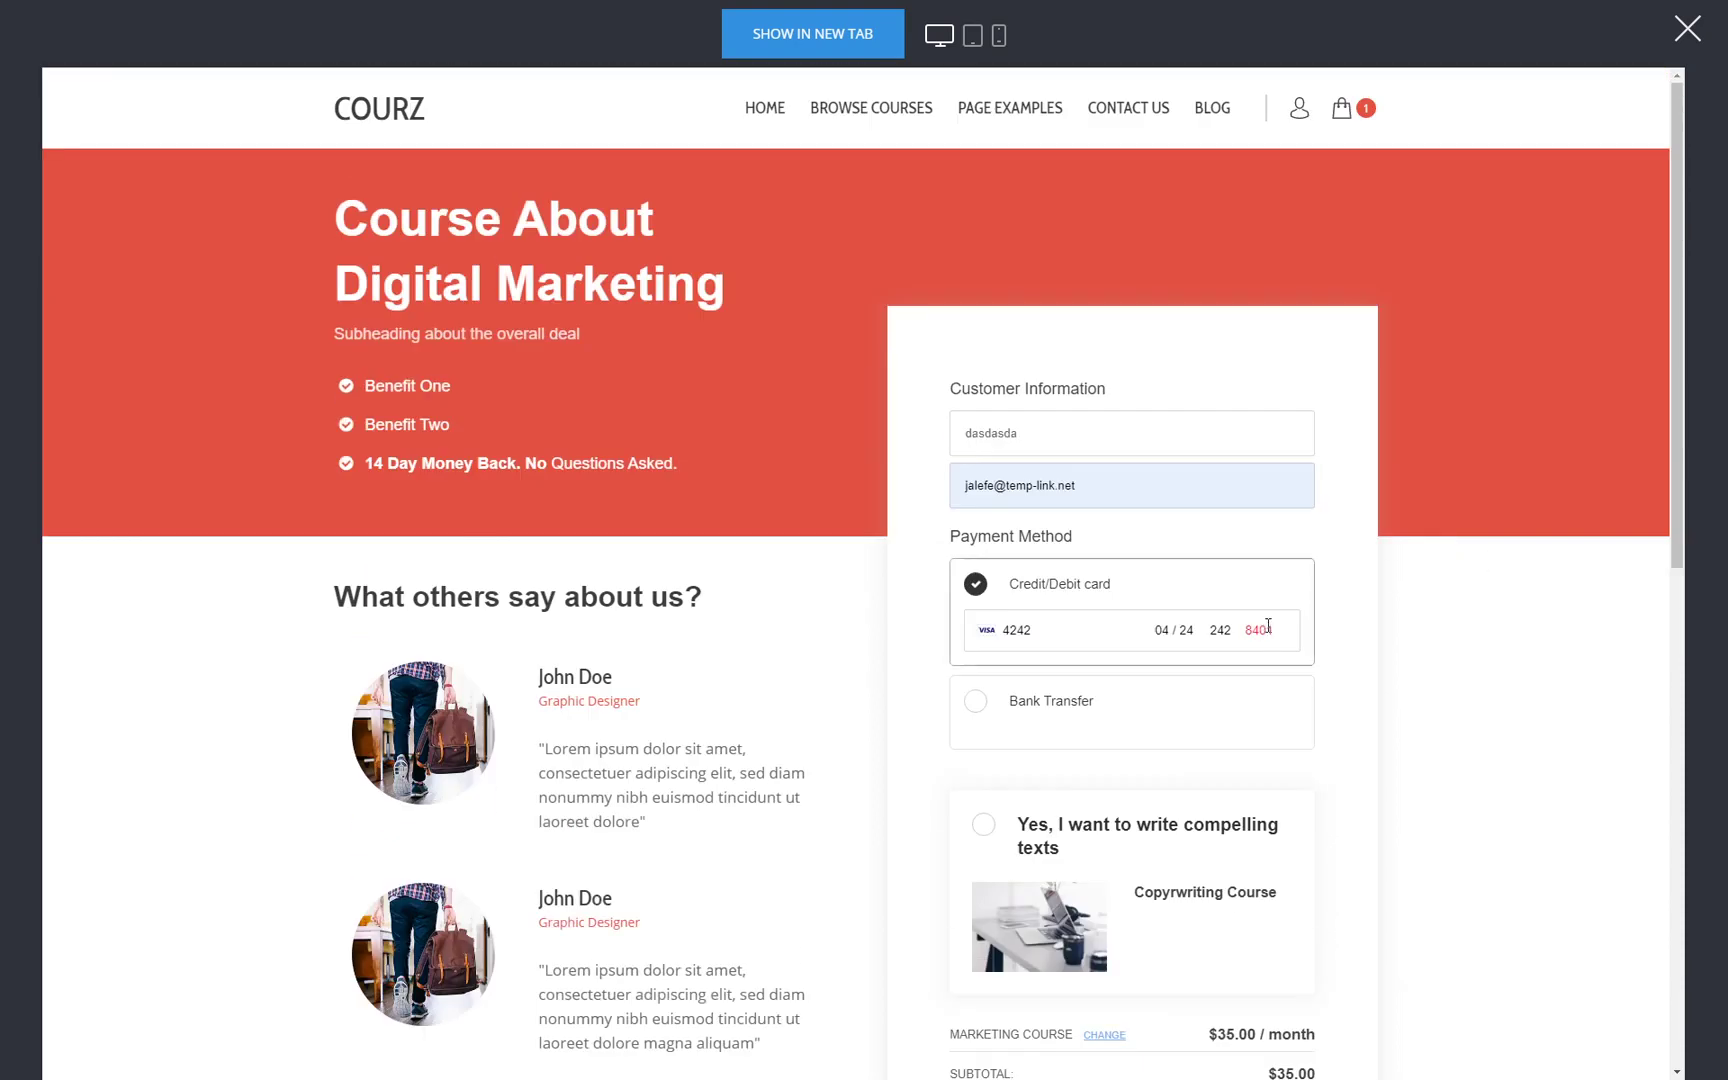
left_click(1080, 645)
left_click(1266, 636)
scroll(1248, 636, "down", 5)
left_click(1165, 680)
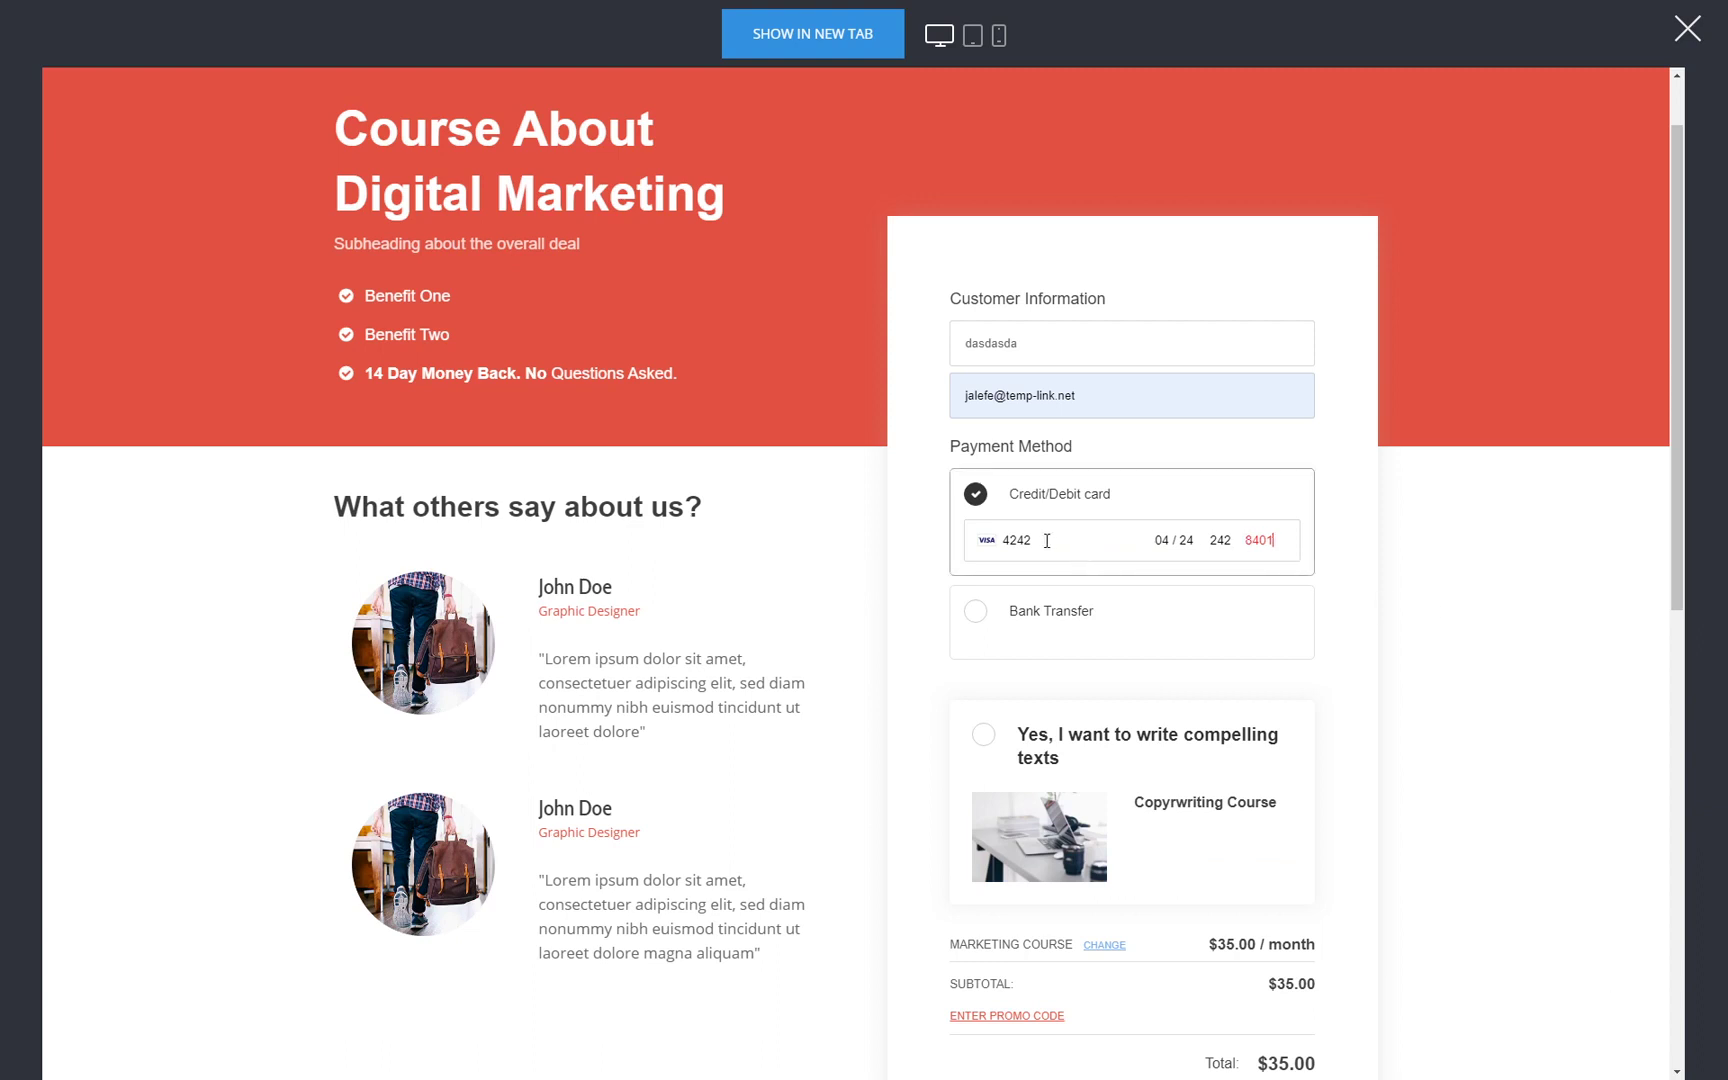
left_click_drag(1047, 540, 868, 536)
left_click(1138, 537)
Switch the payment method to Bank Transfer and complete the Marketing Course order
left_click(990, 634)
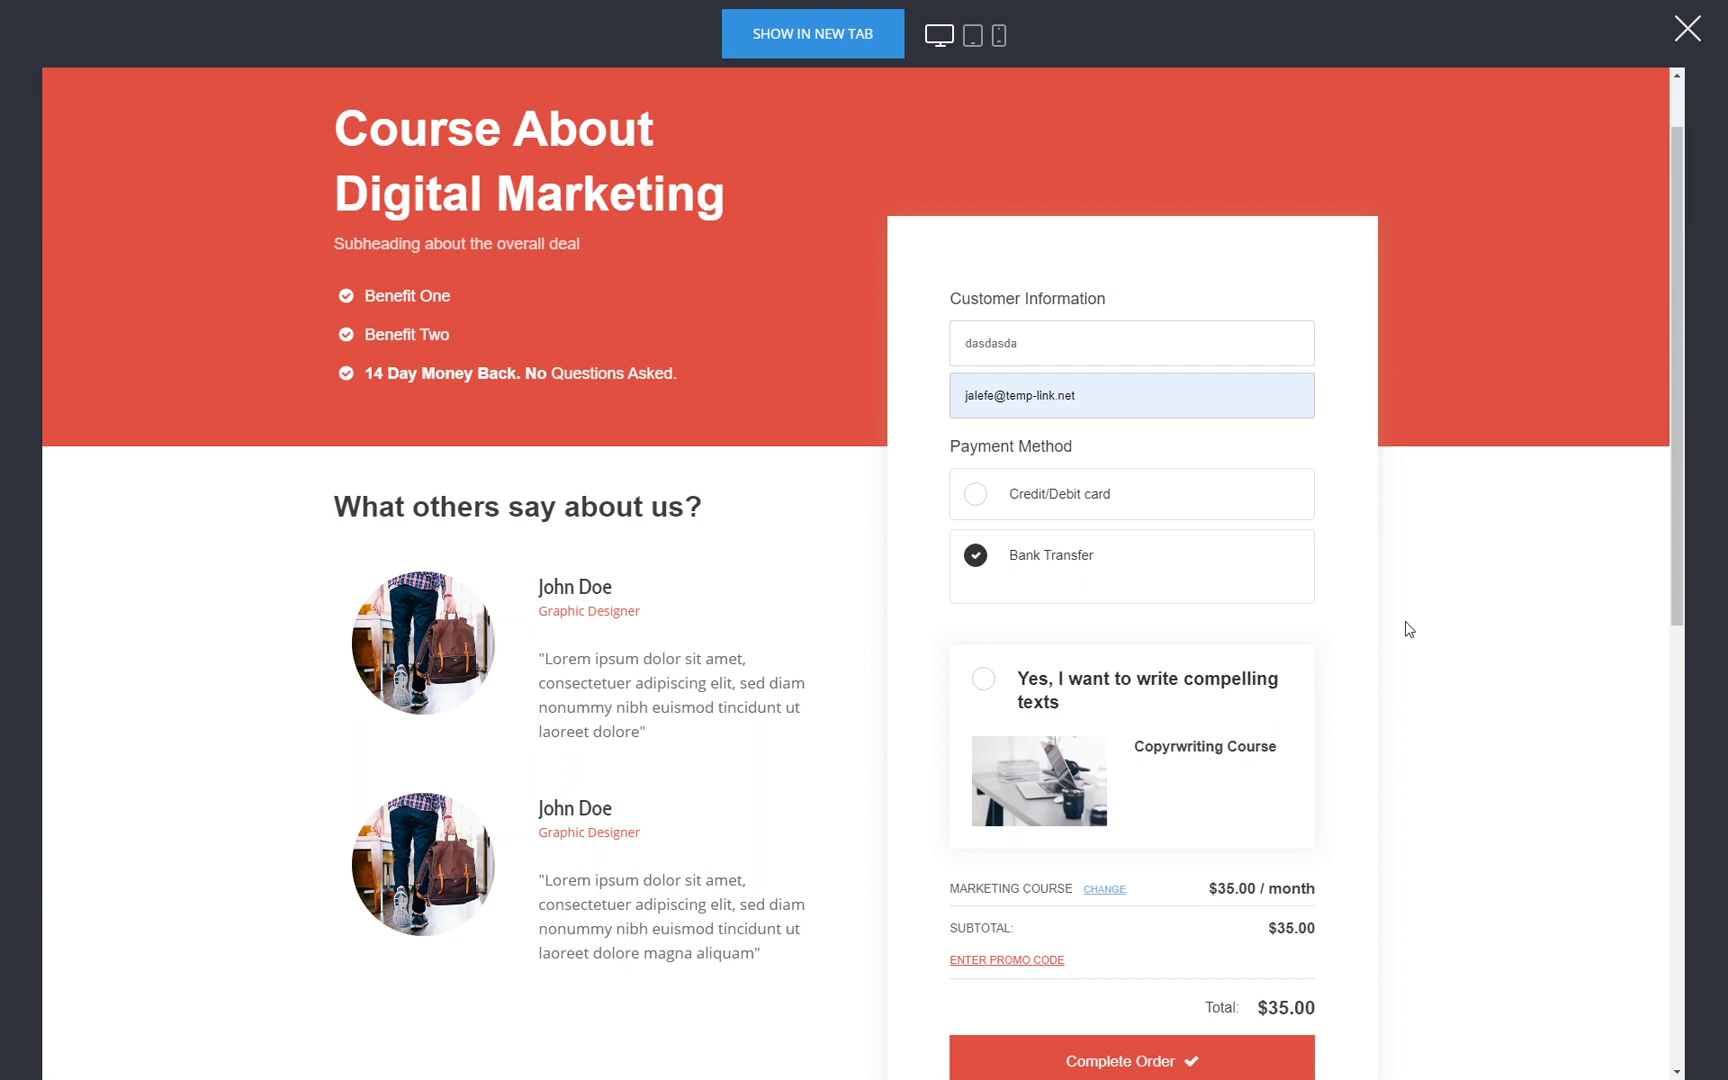
left_click(1097, 505)
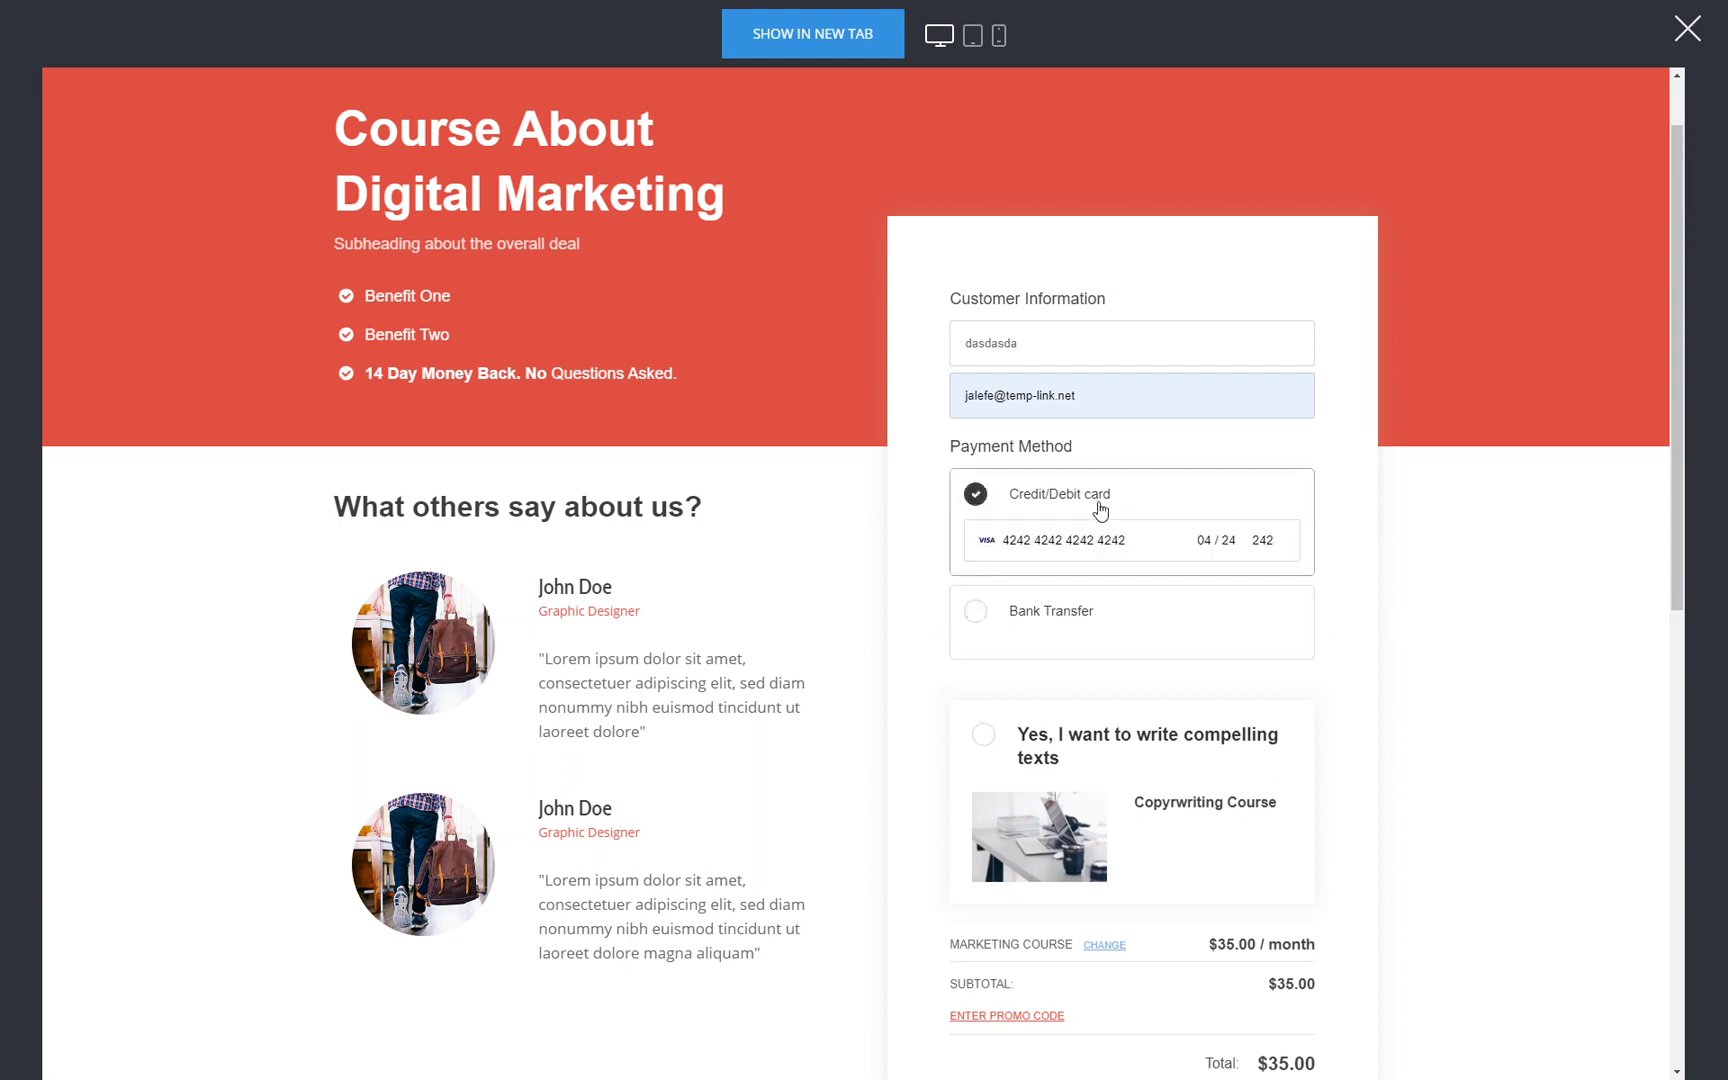
left_click(1155, 601)
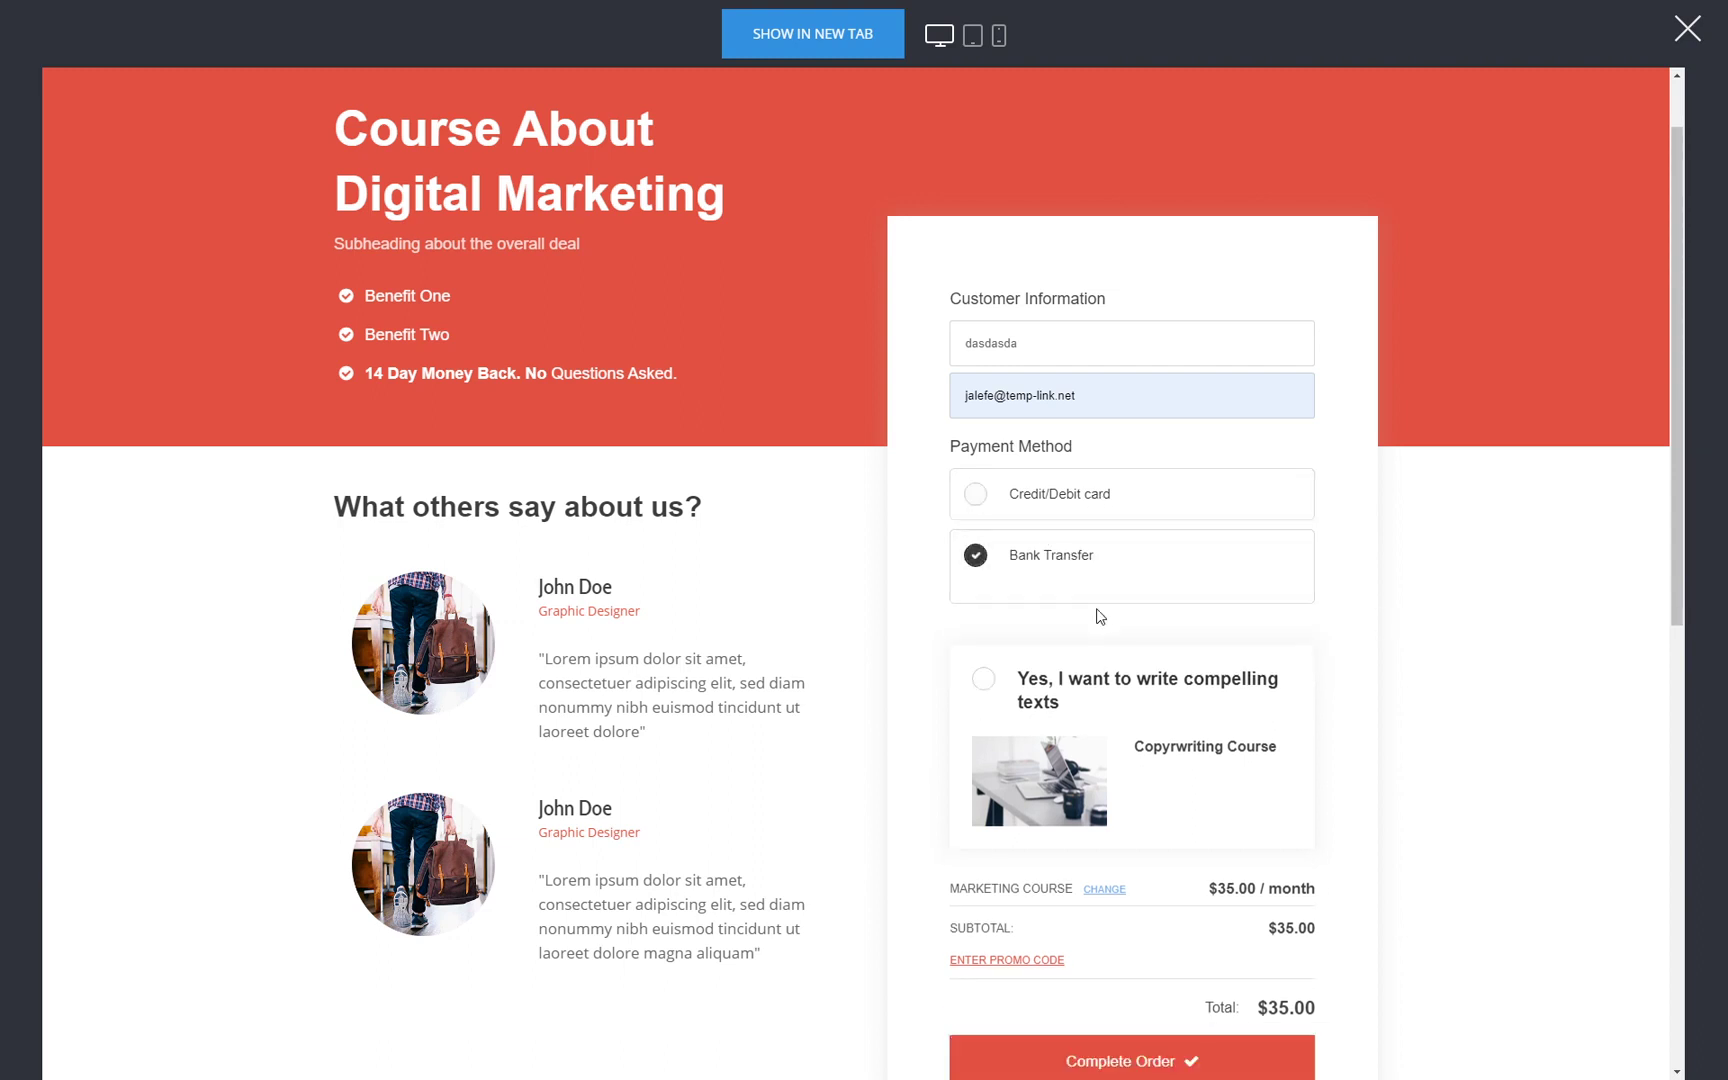
scroll(1445, 583, "down", 1)
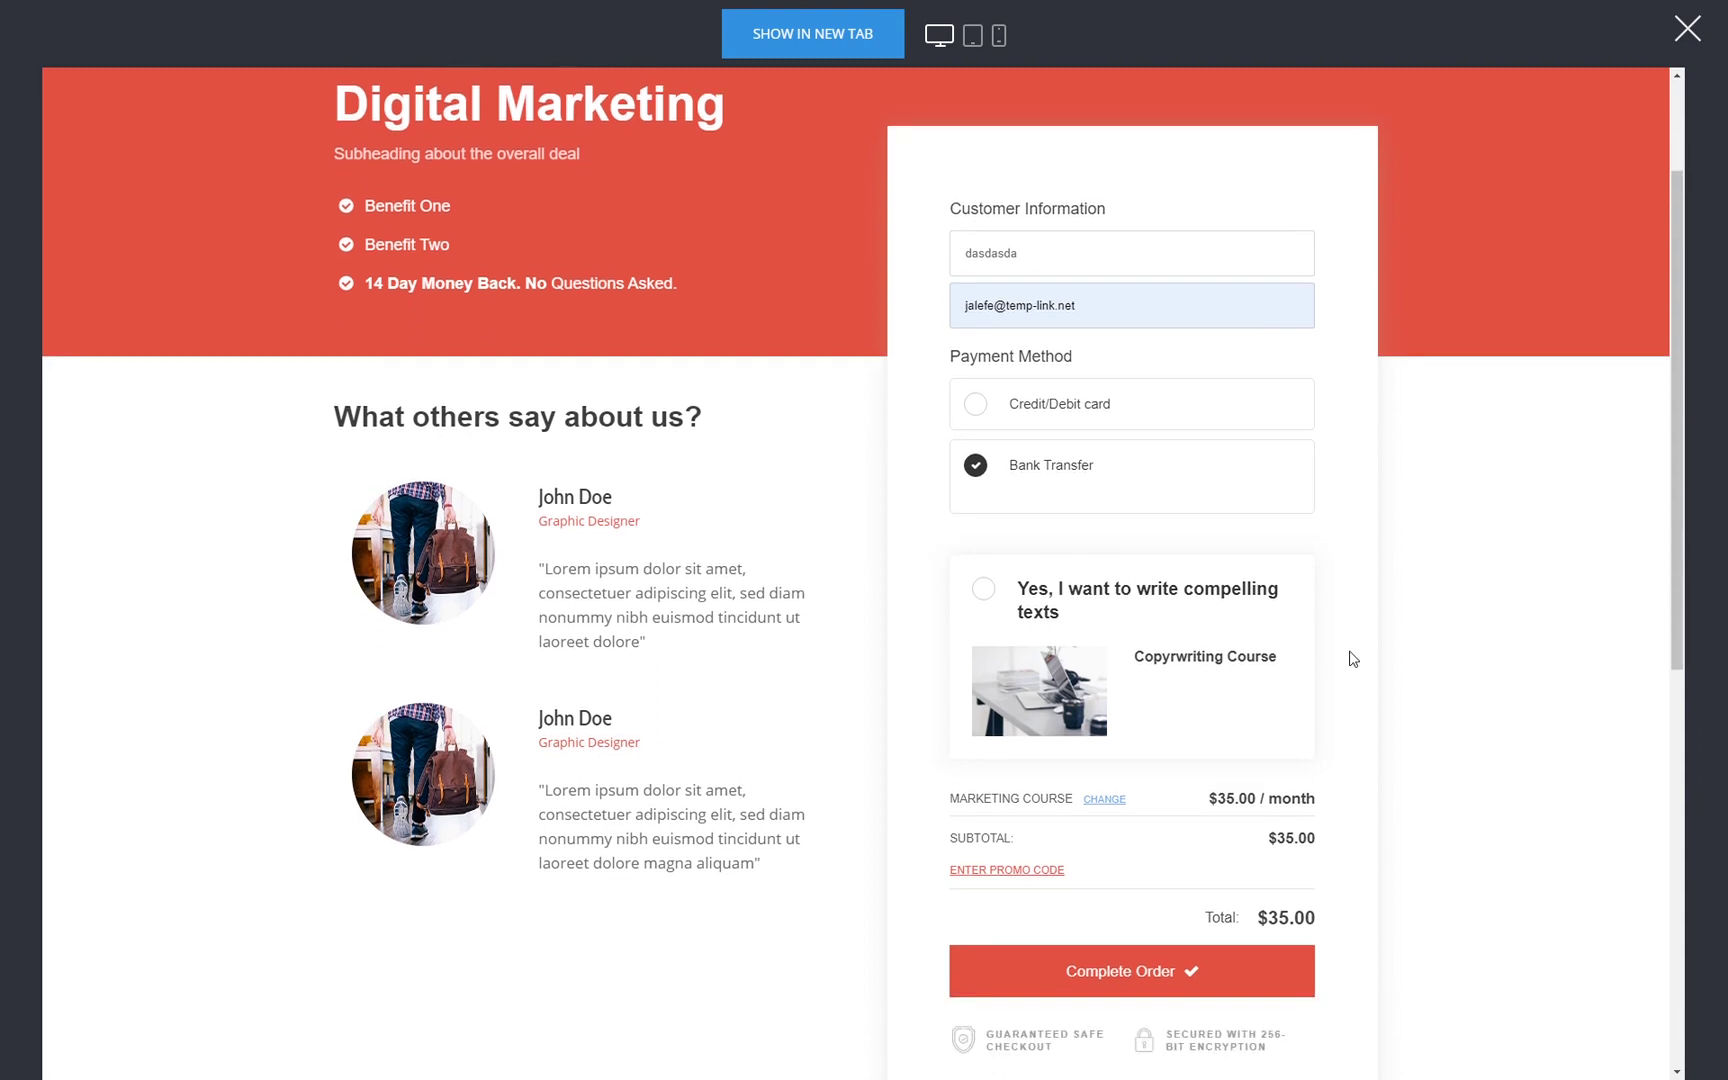
left_click(1195, 968)
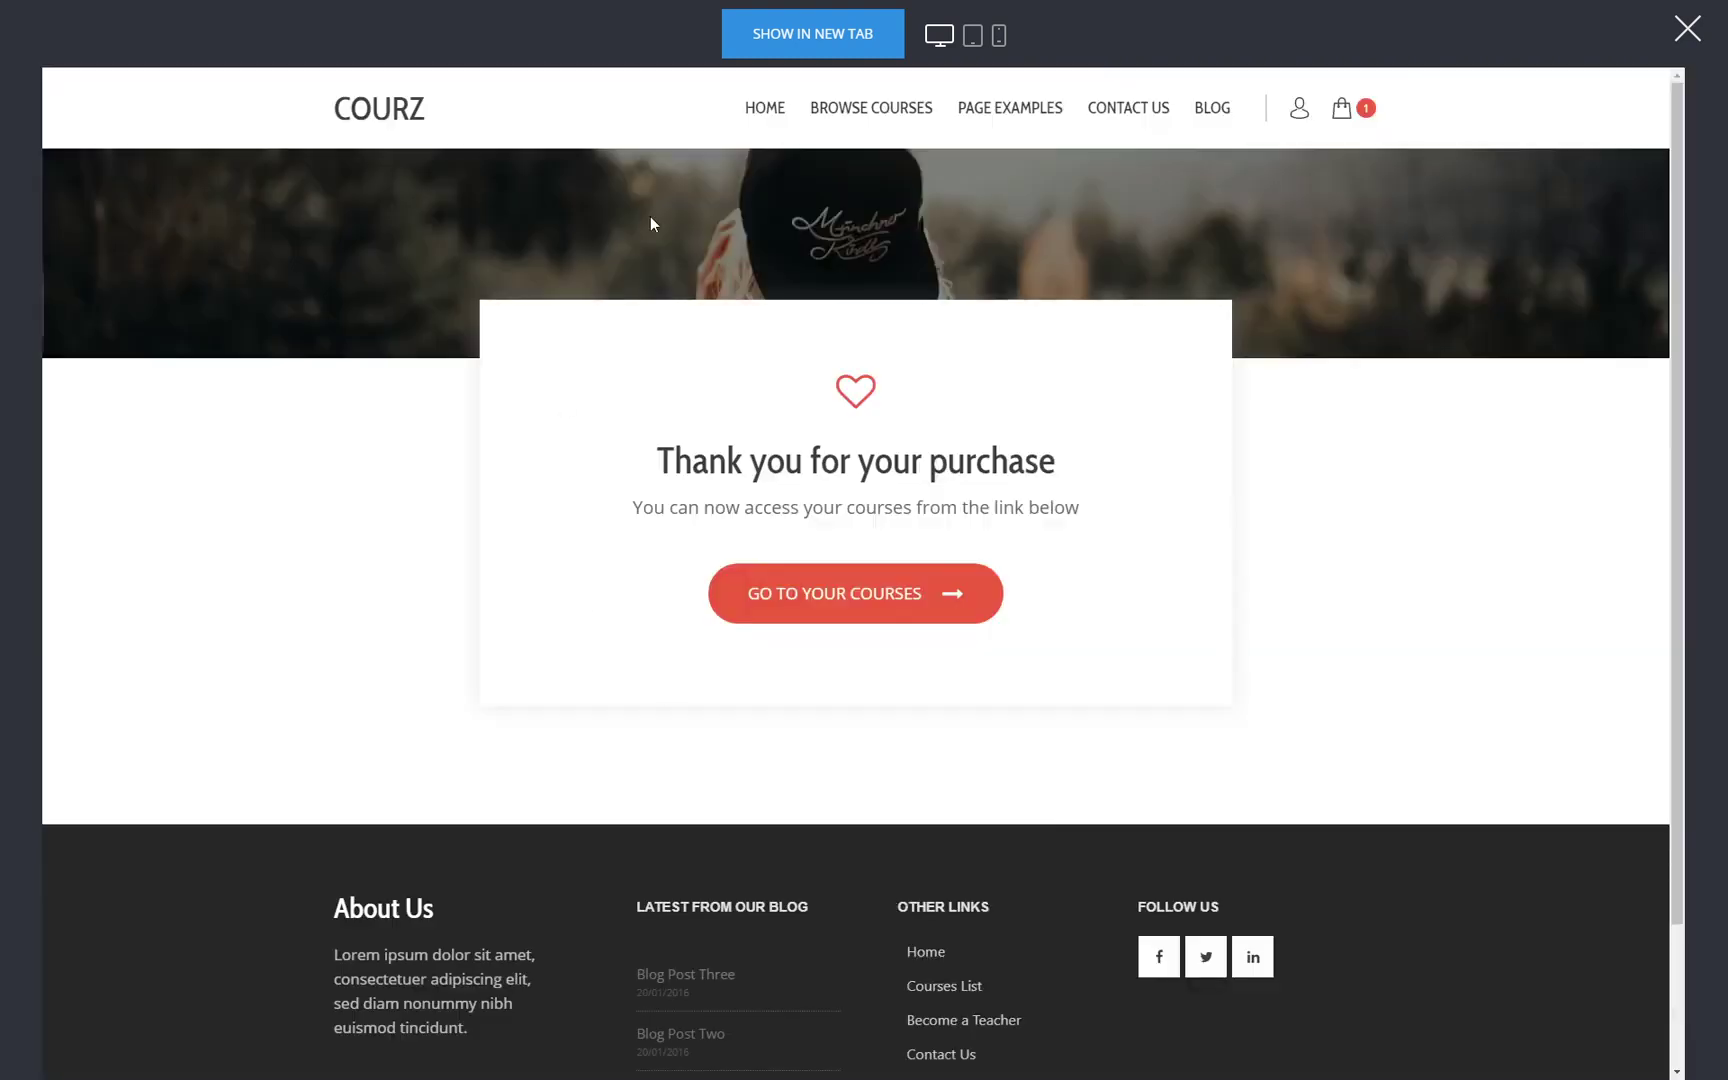
View the purchased courses, check the member's subscription and membership groups in the account, and close the preview
left_click(866, 598)
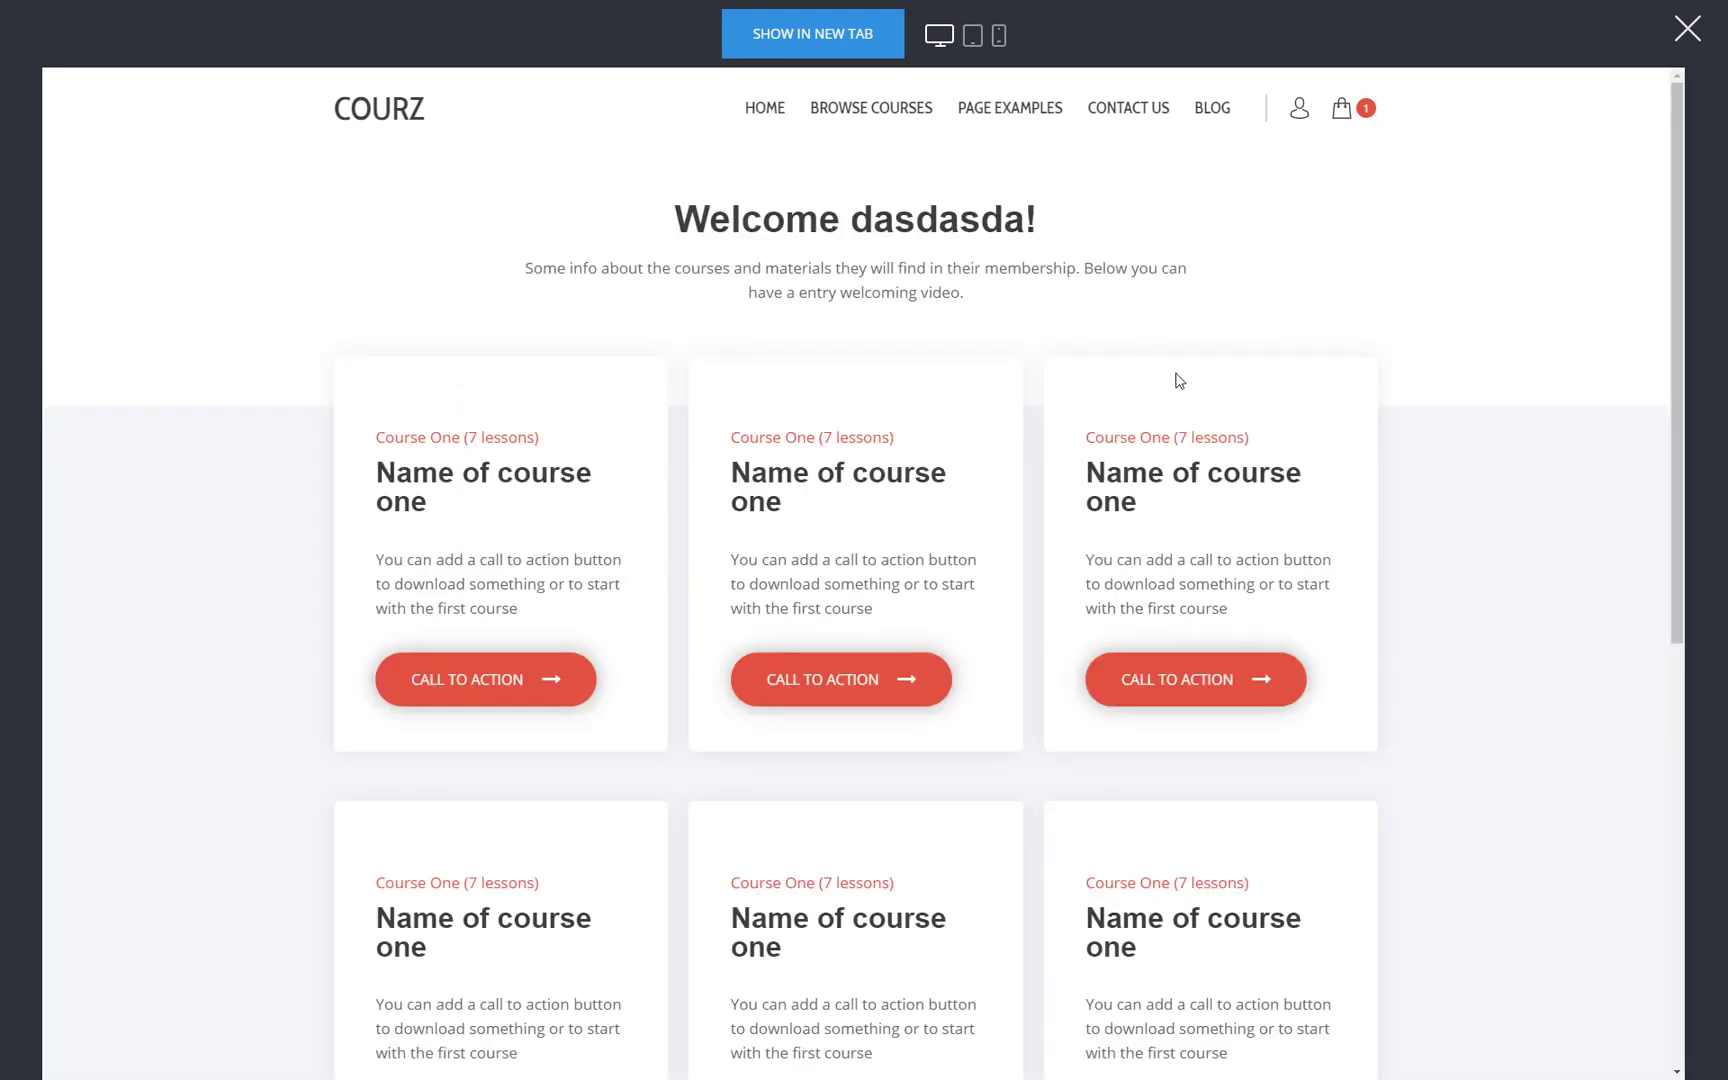
left_click(1299, 112)
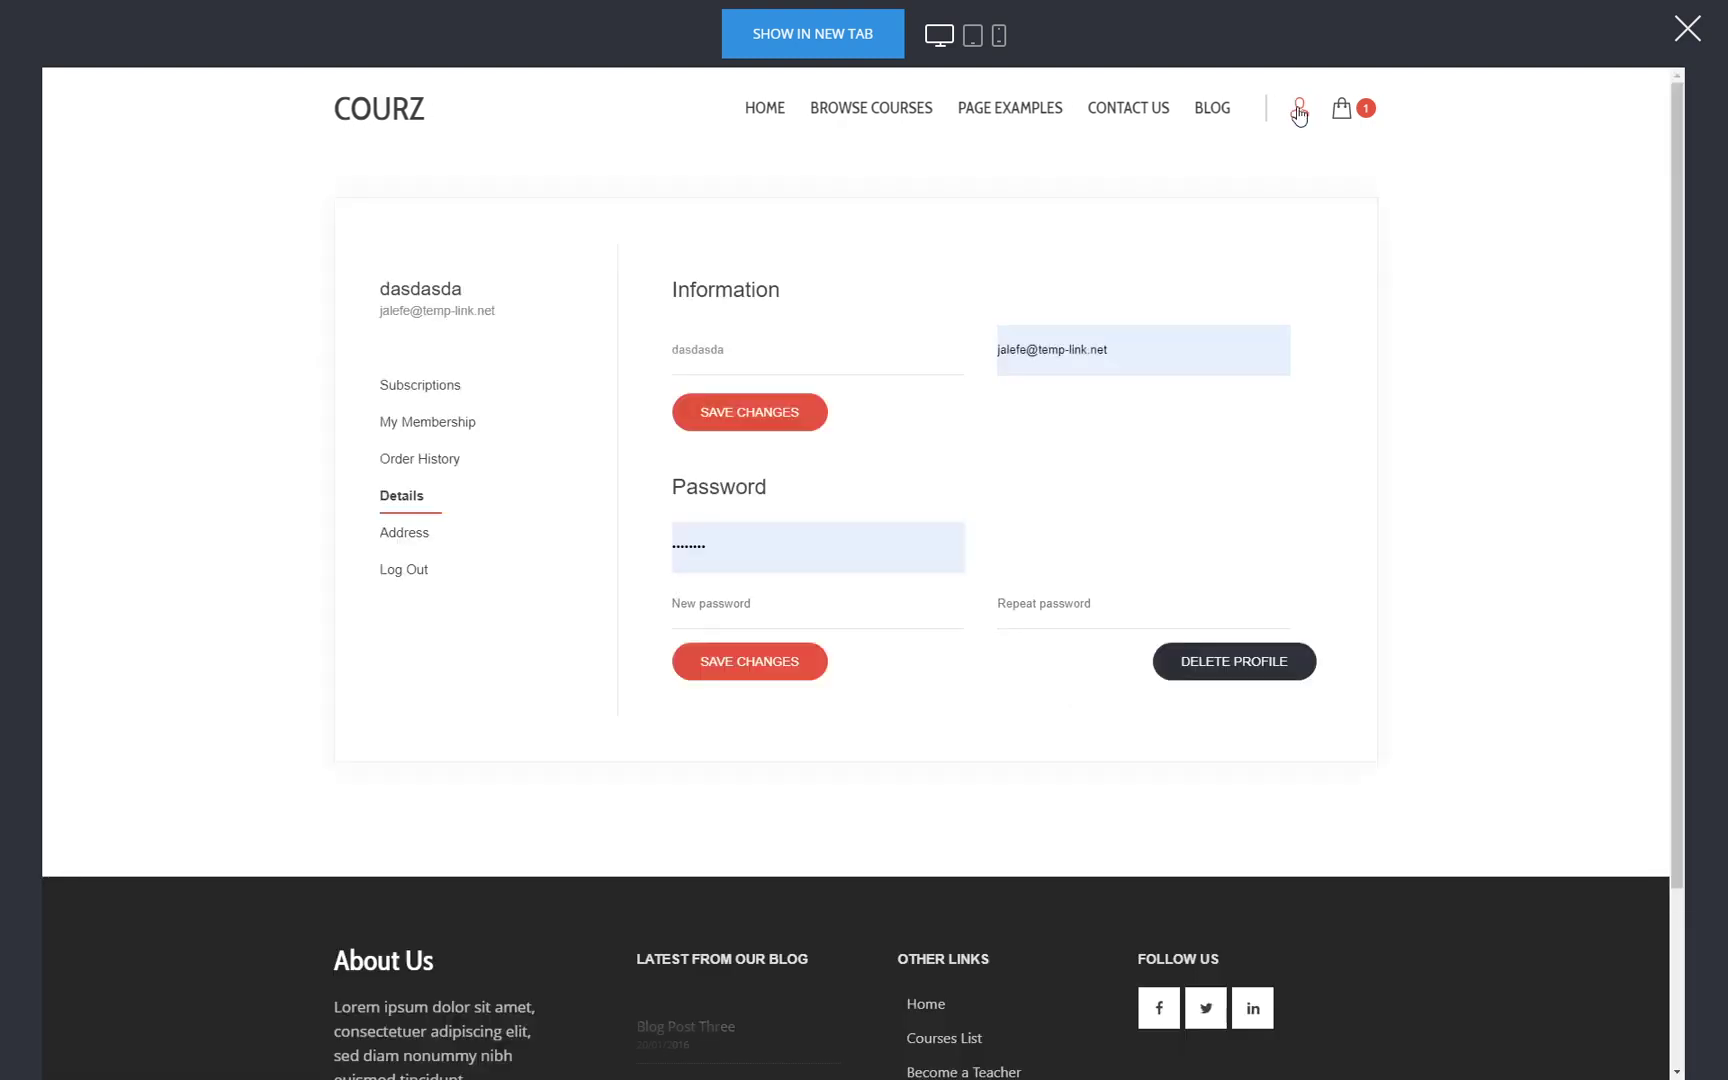
left_click(466, 395)
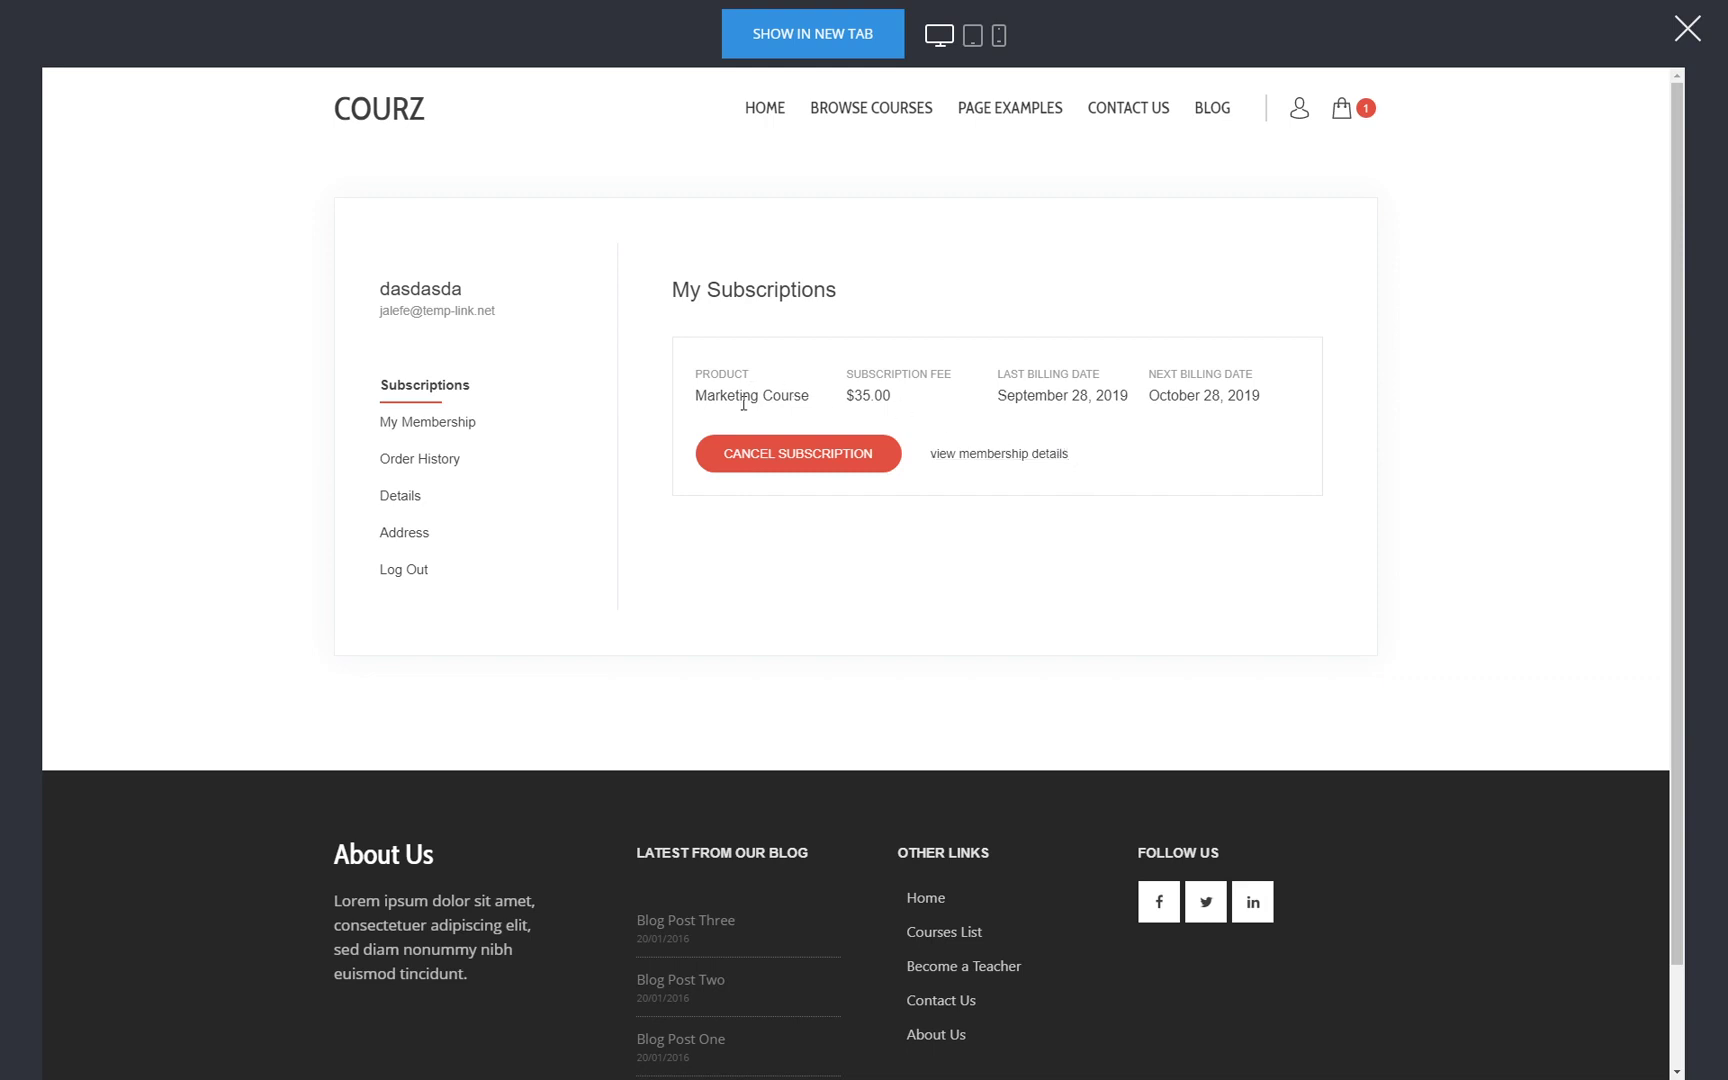
left_click_drag(803, 397, 698, 398)
left_click_drag(851, 397, 912, 398)
left_click(856, 397)
left_click(1031, 467)
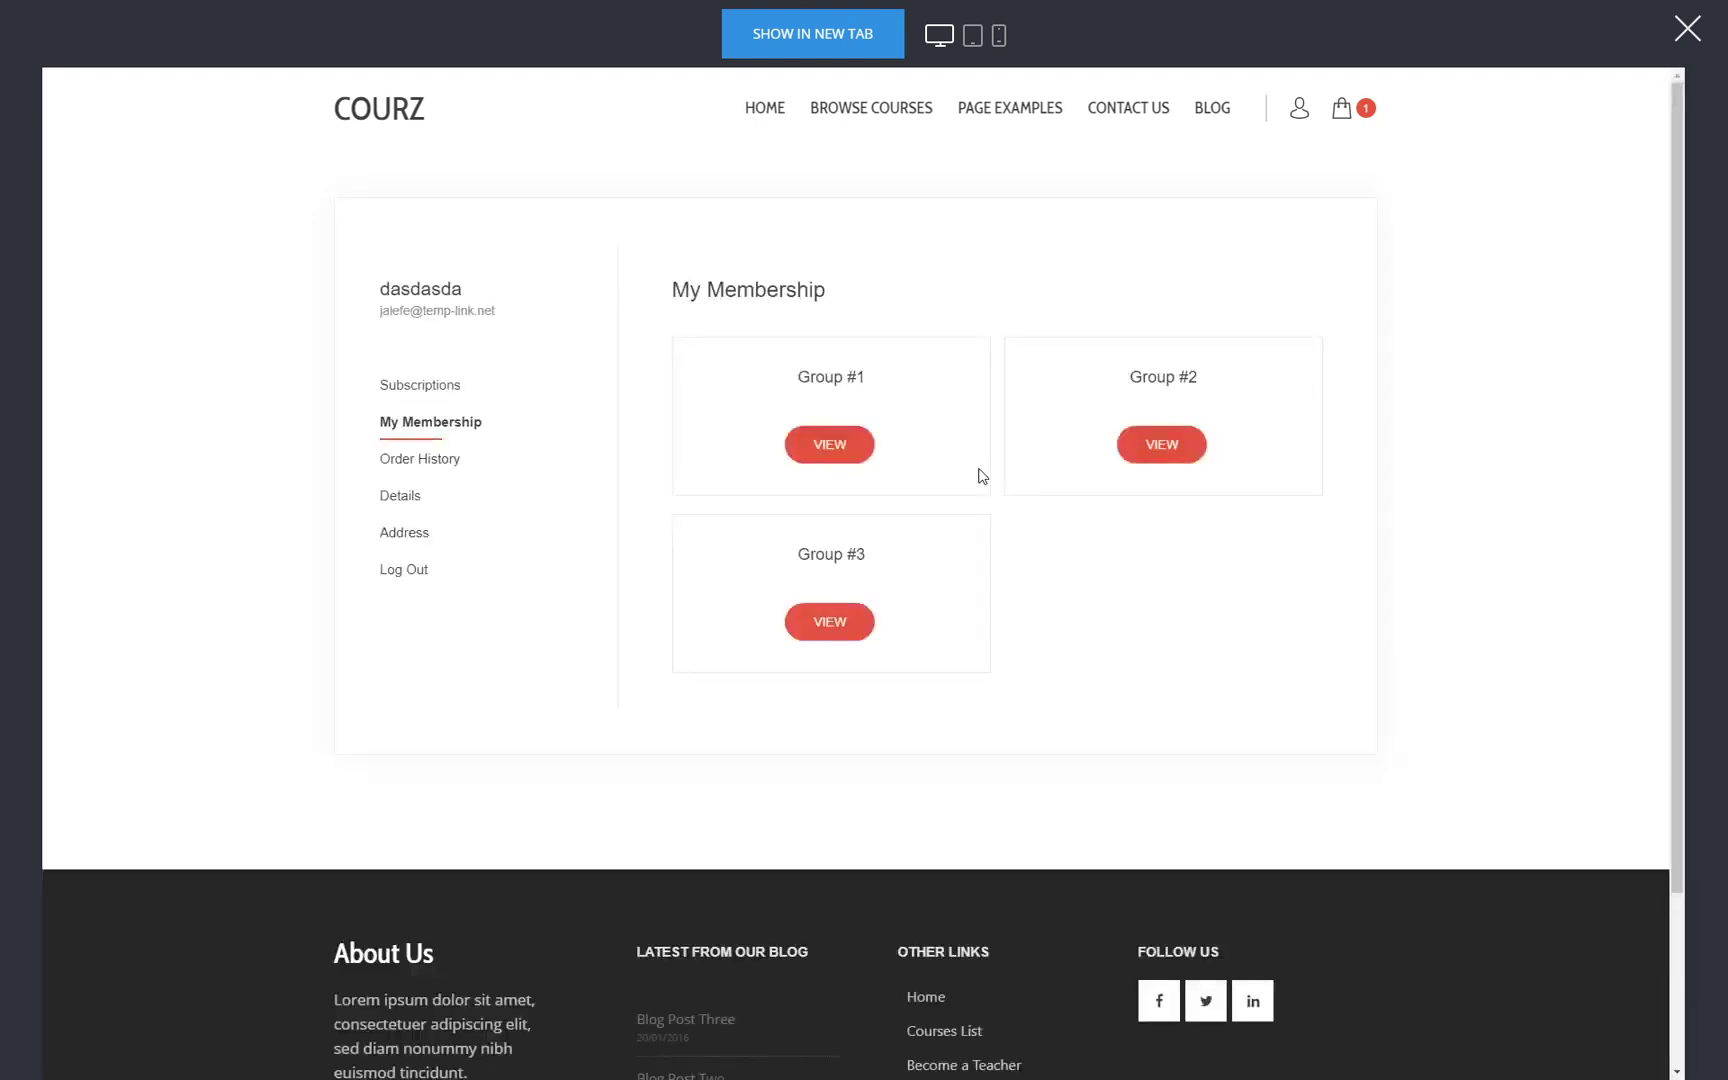
left_click(1674, 44)
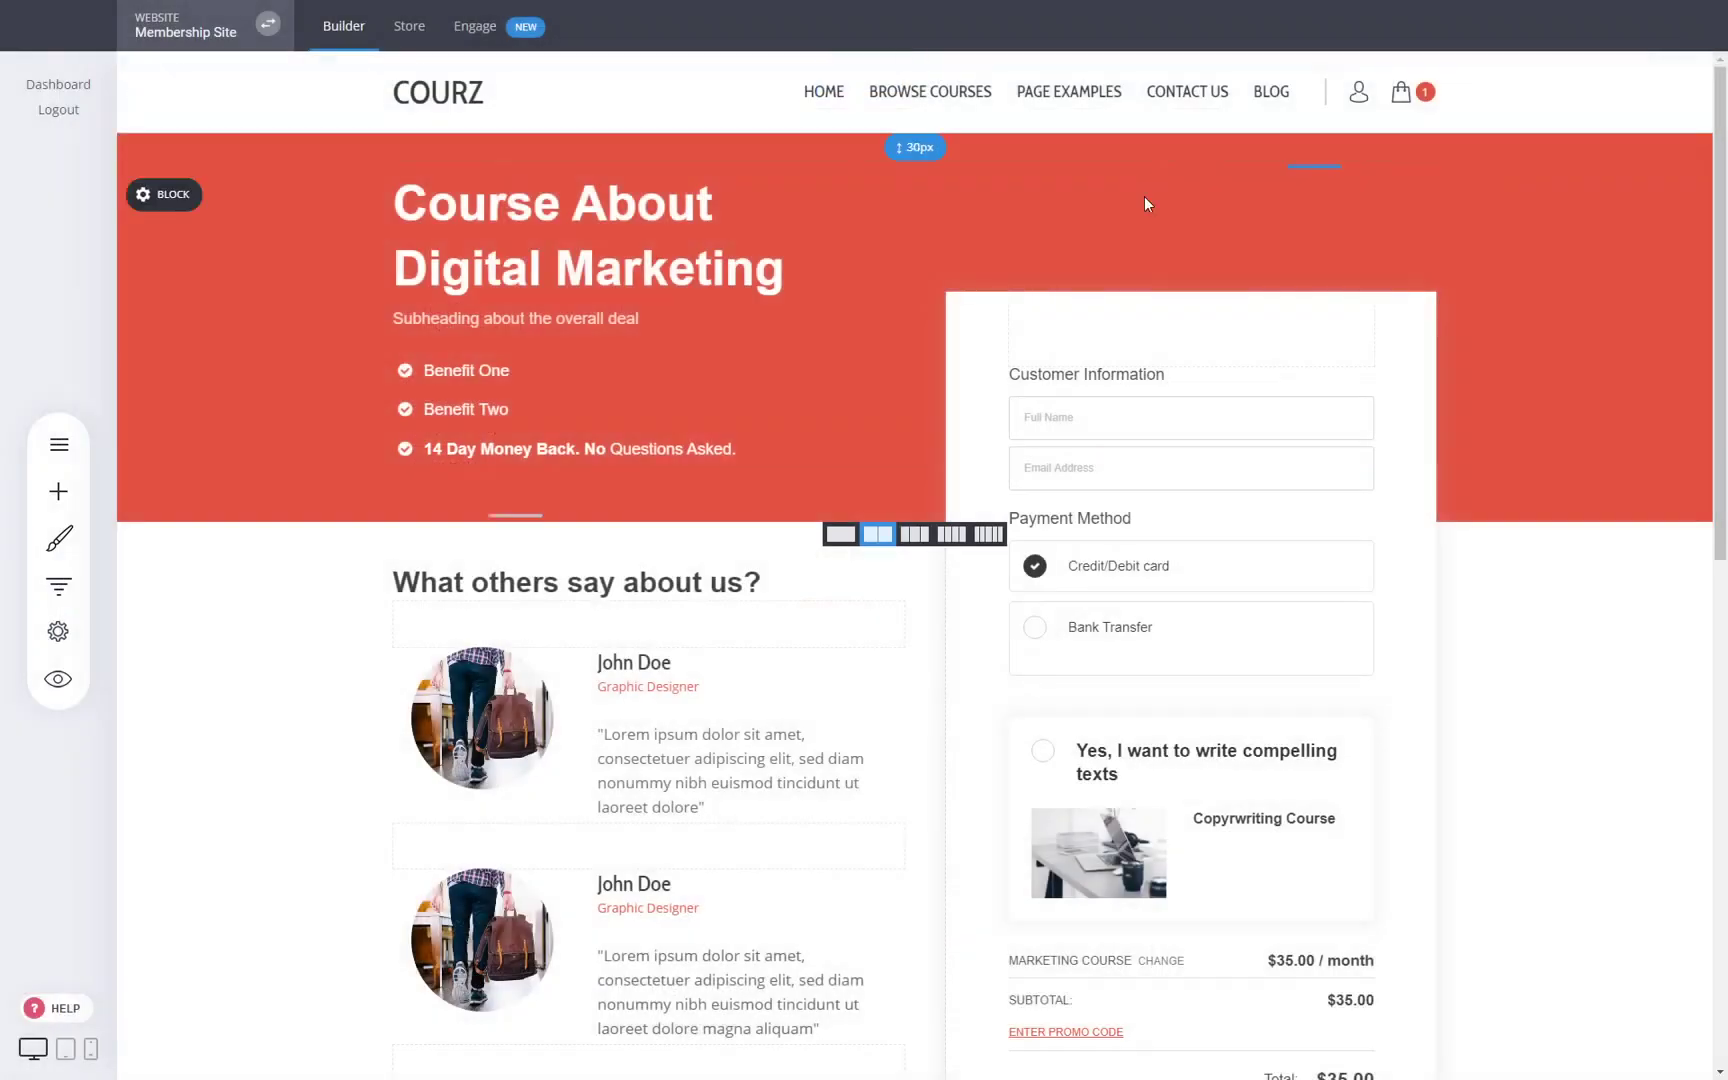
Check which product types the Store offers for a new product, without adding one
left_click(424, 44)
left_click(131, 558)
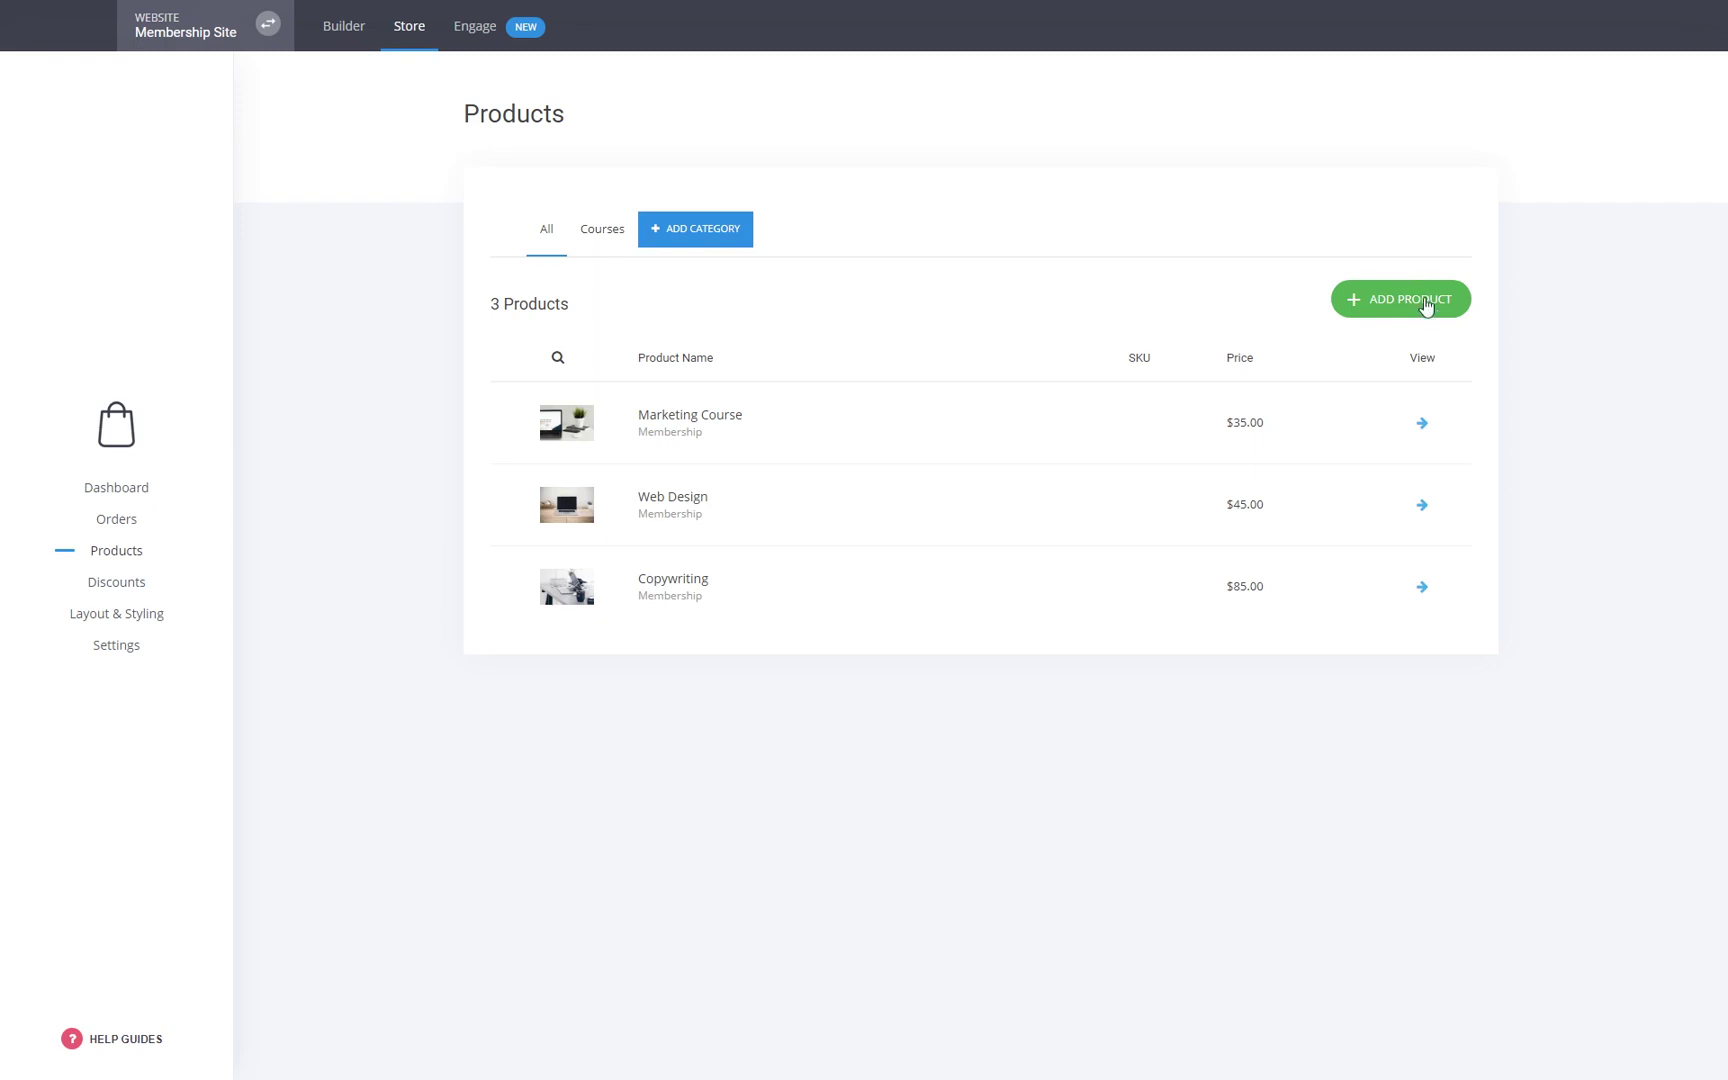
left_click(1425, 300)
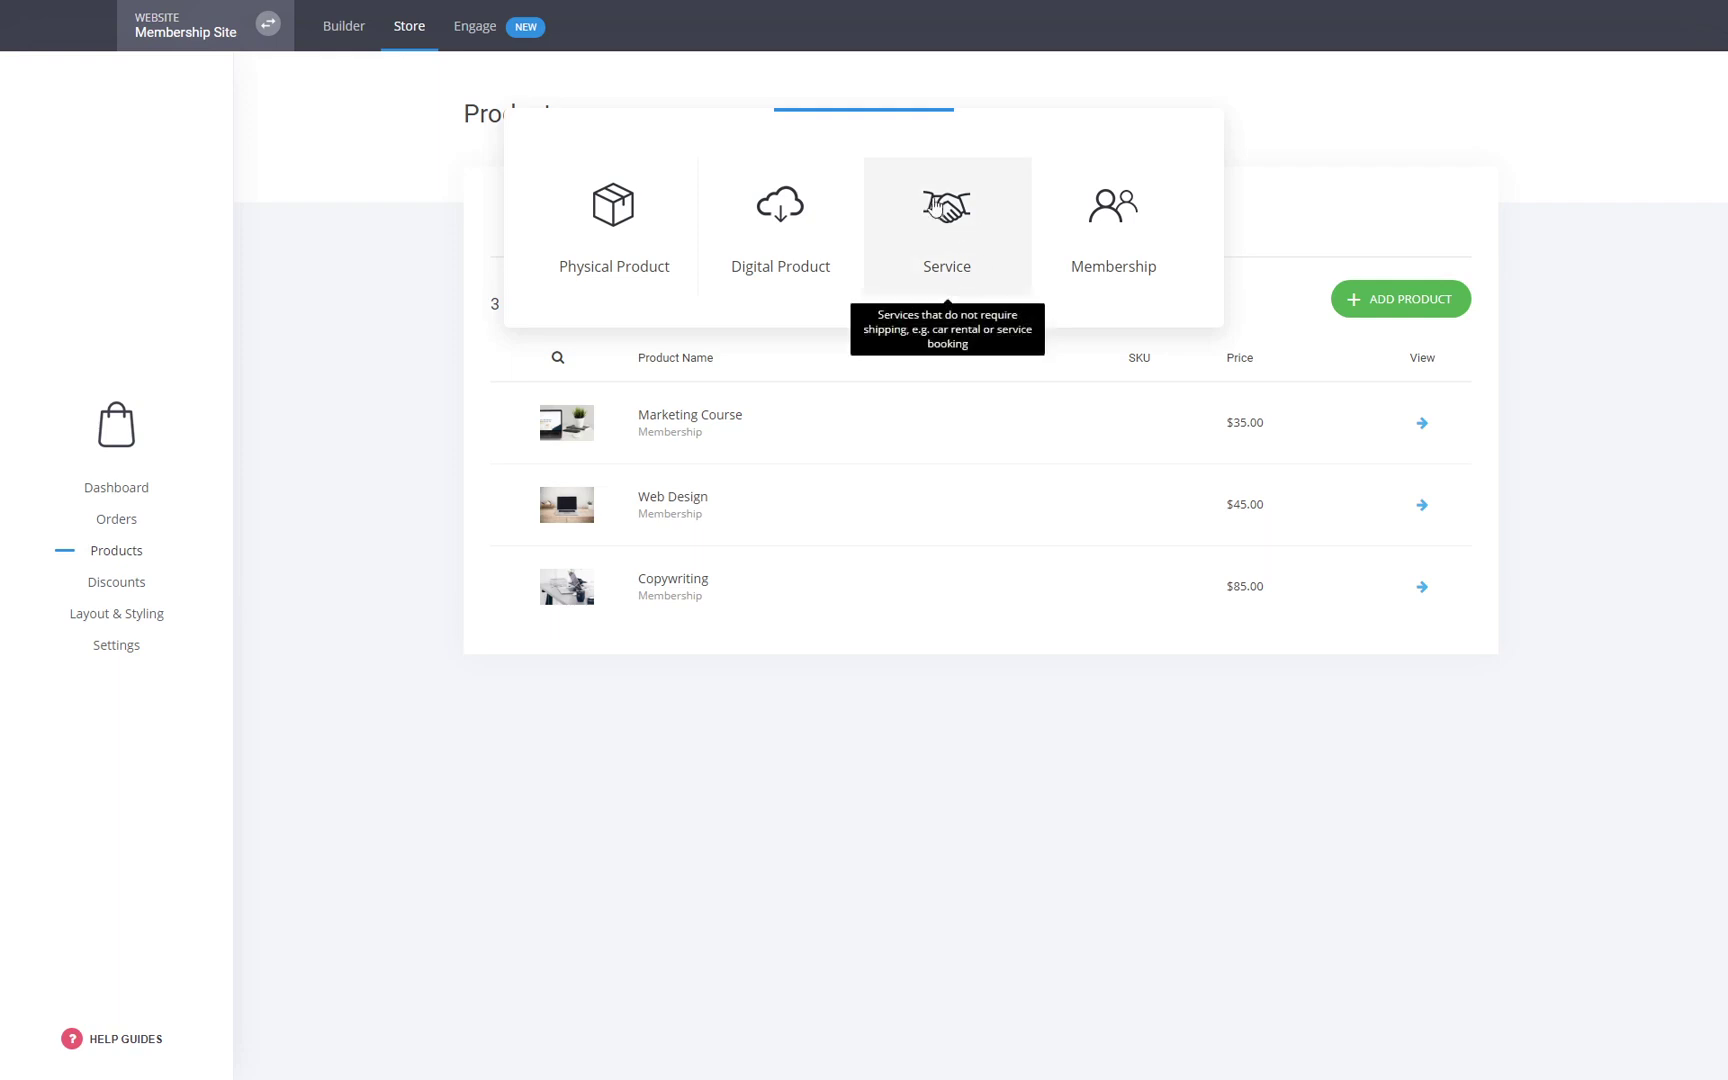
left_click(780, 762)
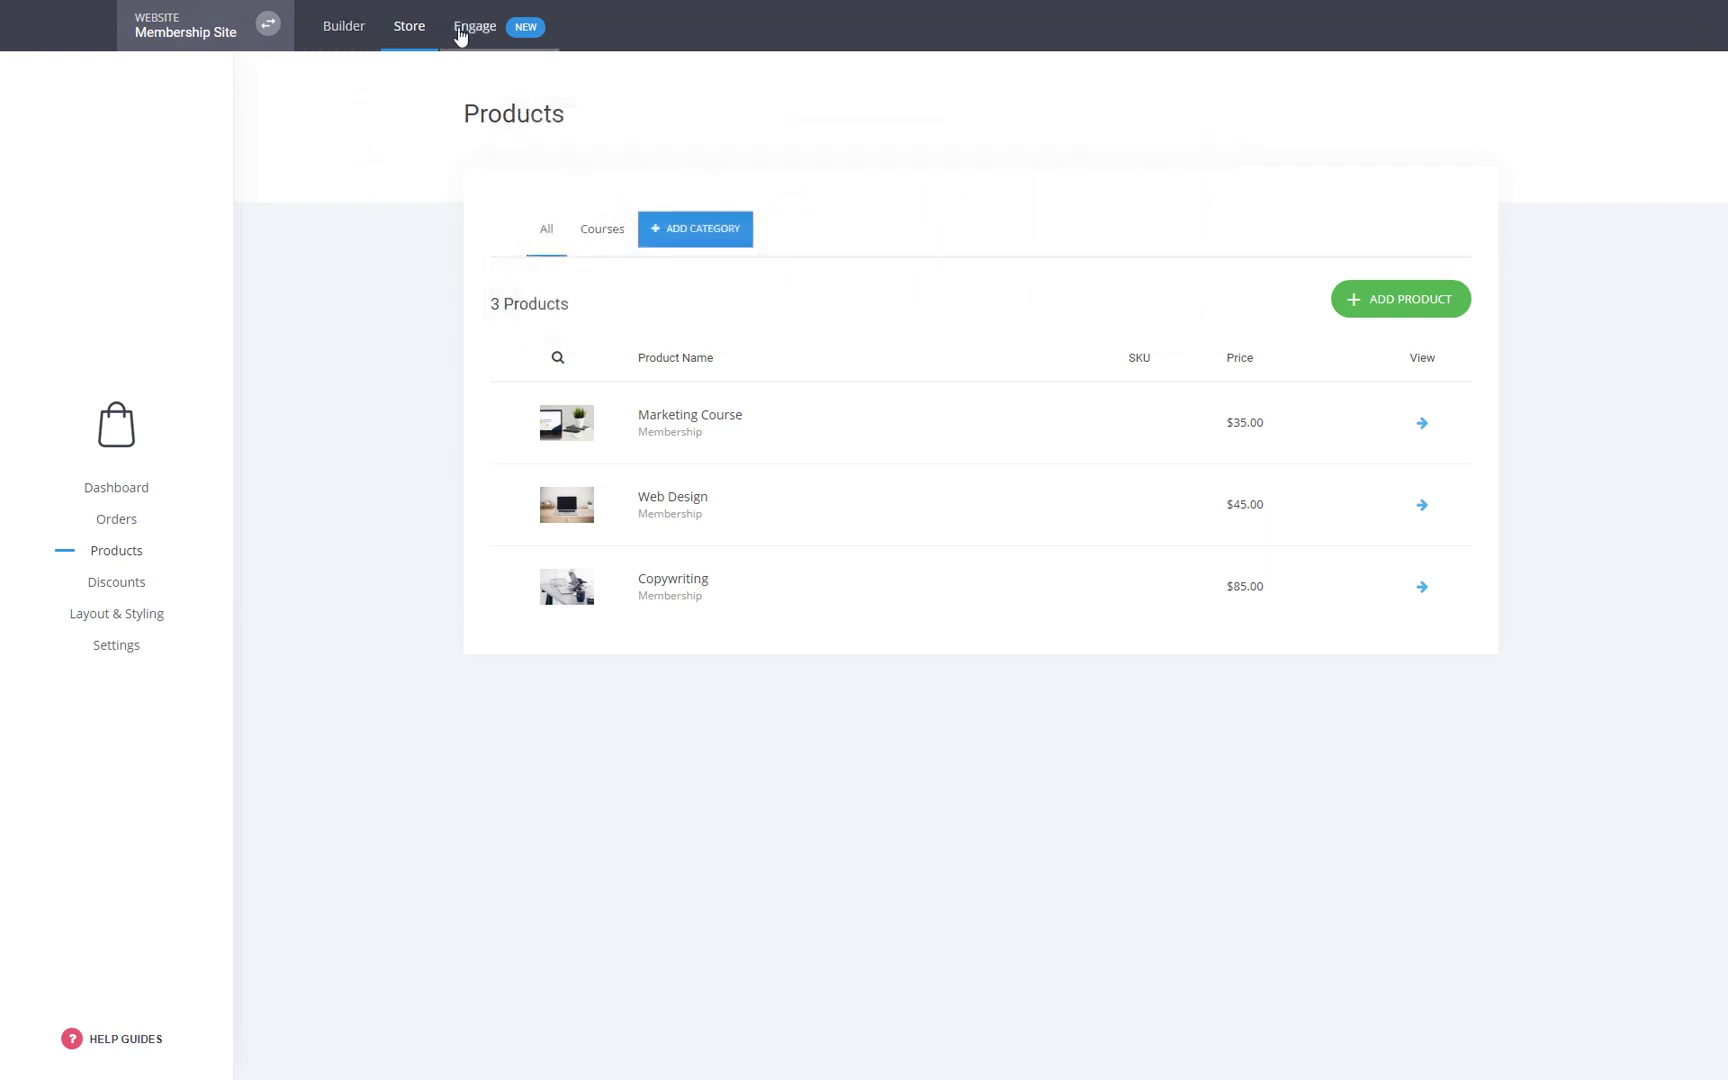
Examine the Membership / Course and Checkout templates offered for a new page in the Builder
left_click(345, 29)
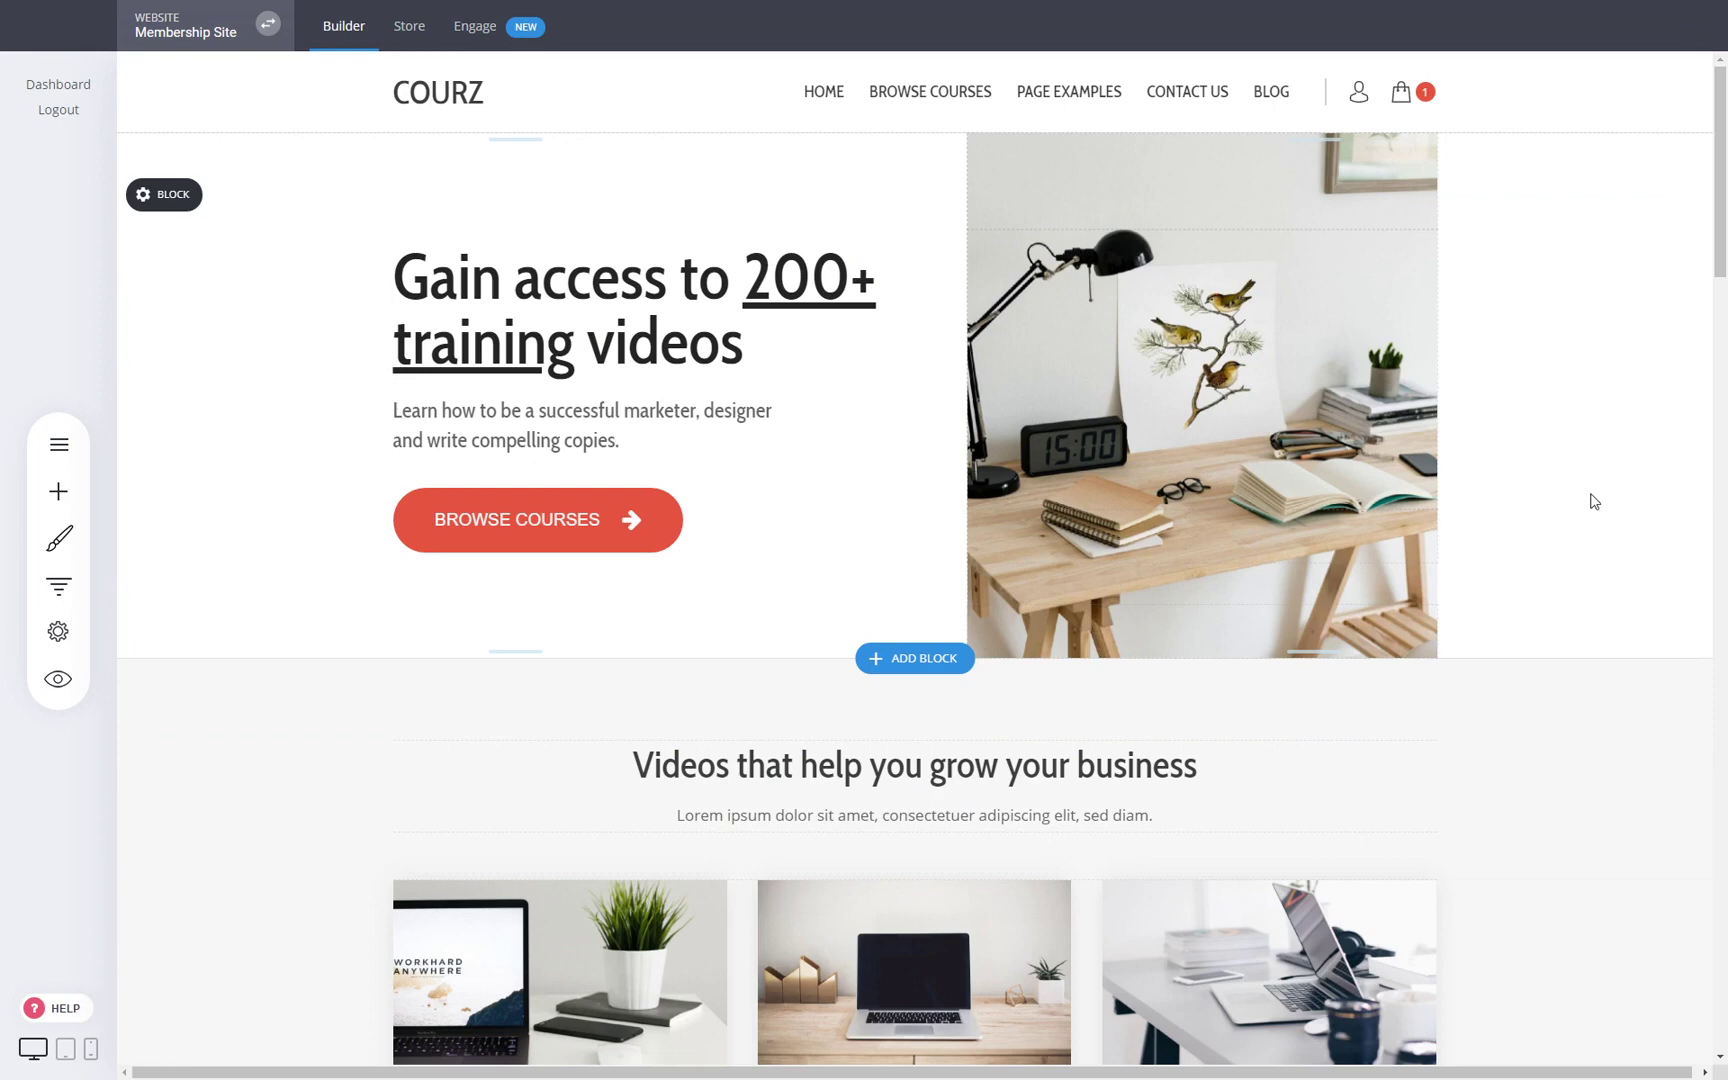
left_click(58, 444)
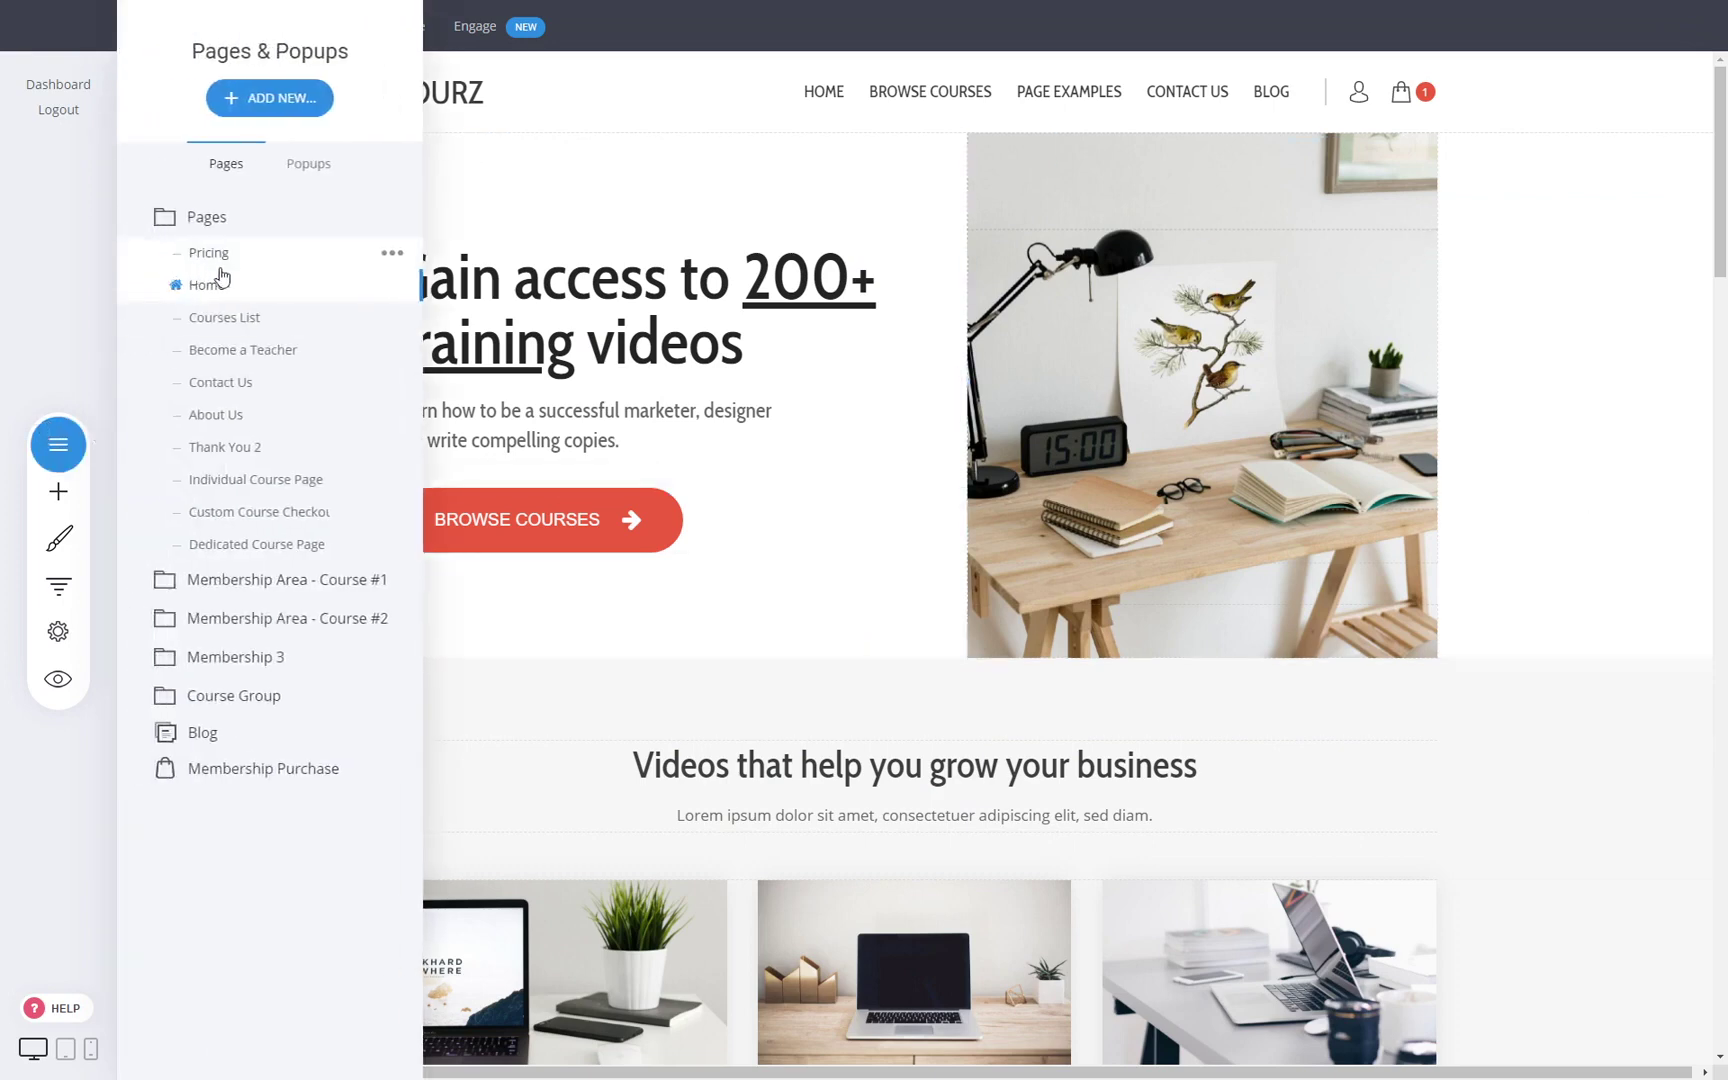
left_click(268, 98)
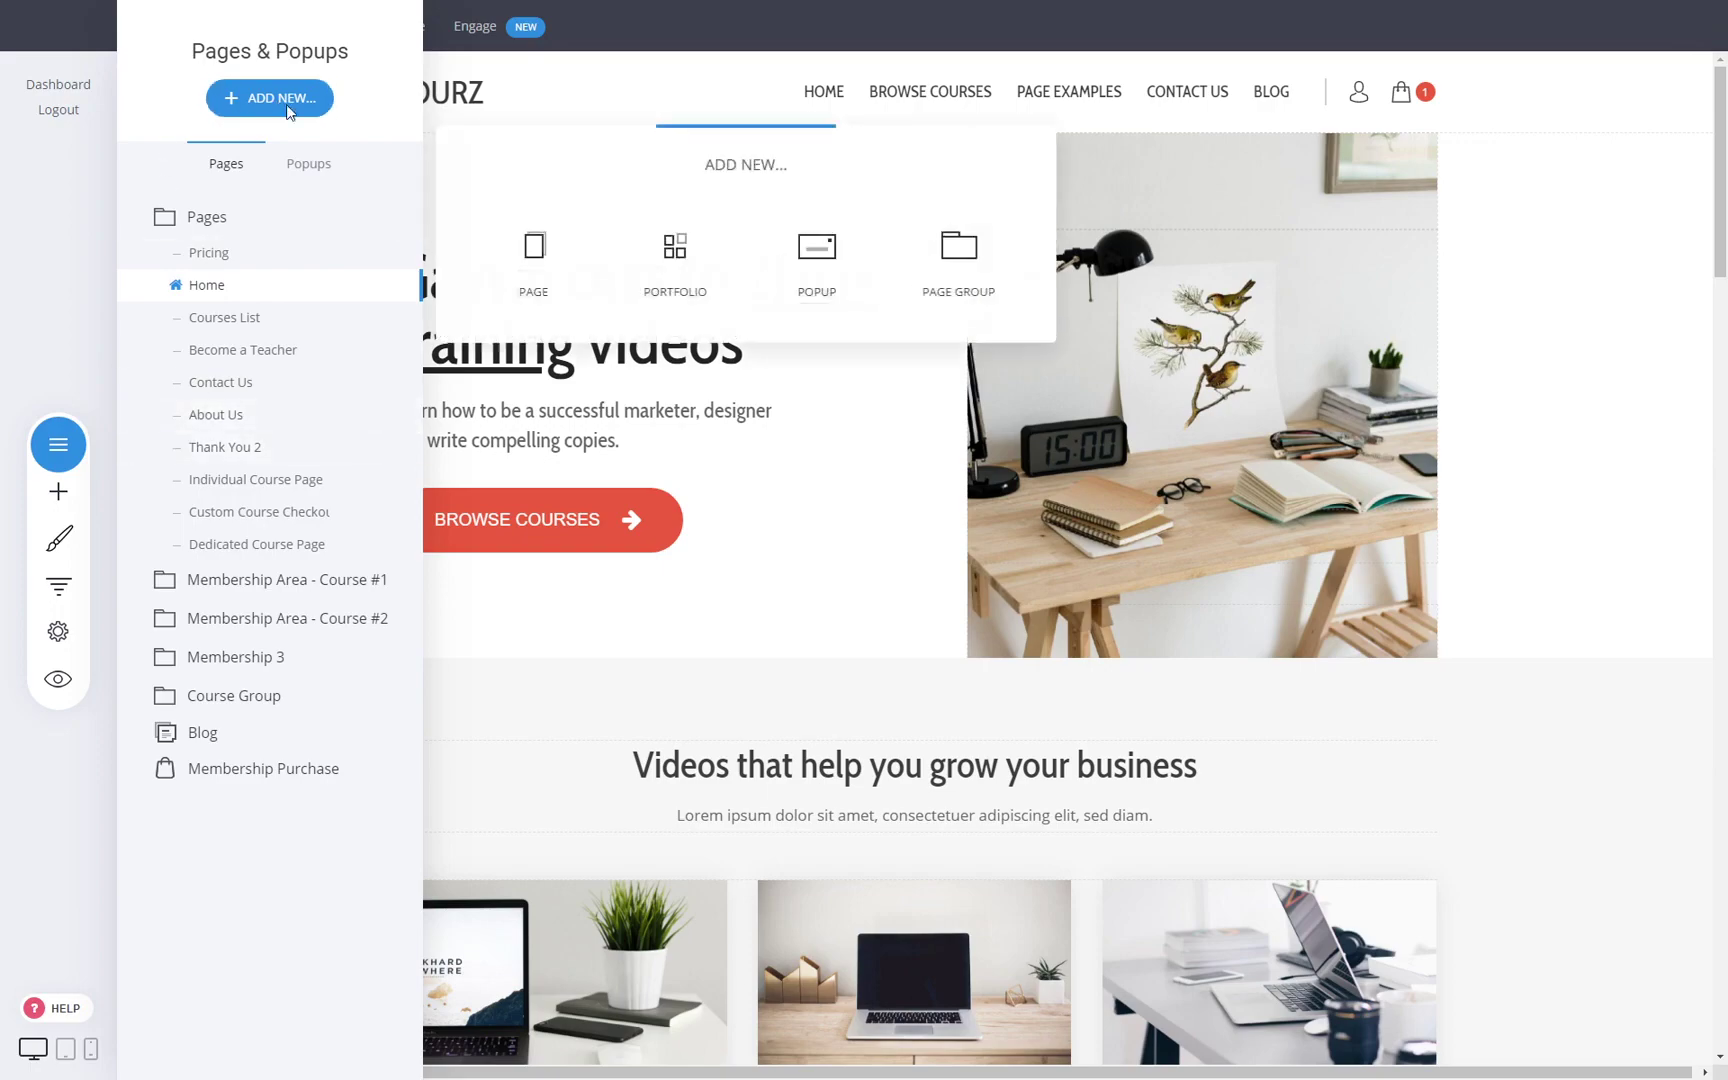
left_click(535, 278)
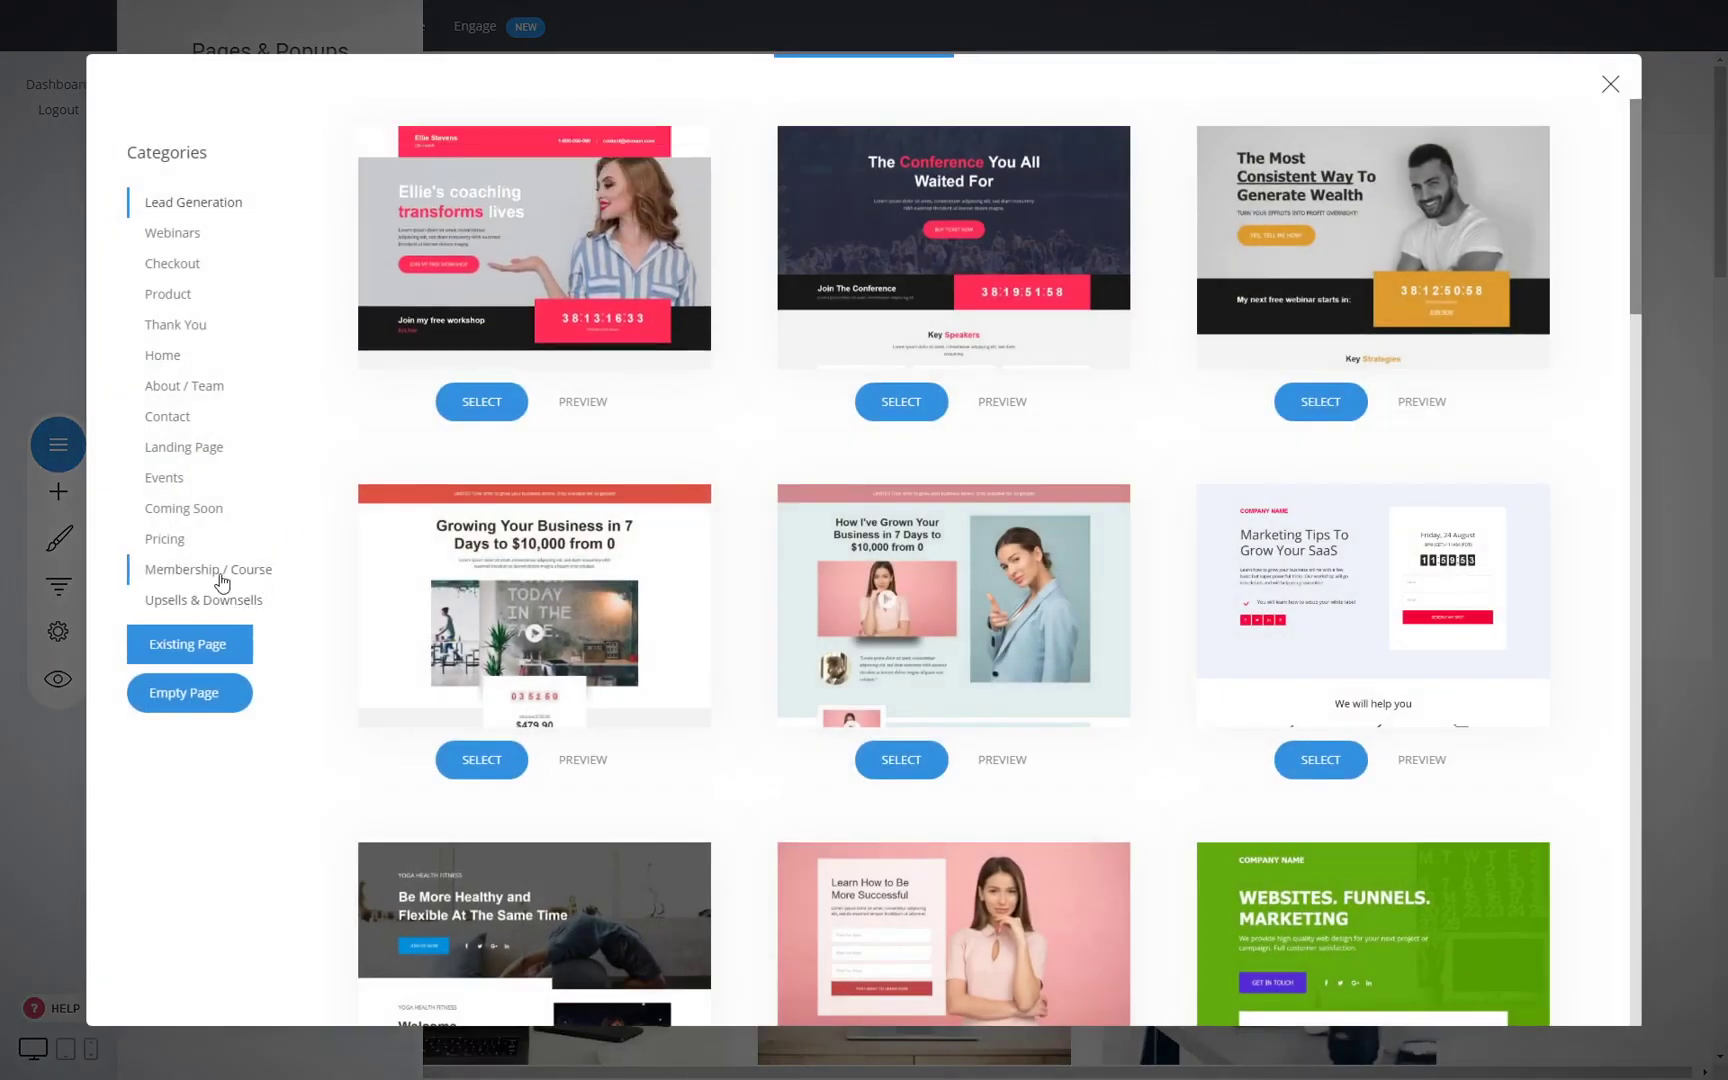
left_click(222, 580)
scroll(760, 480, "down", 3)
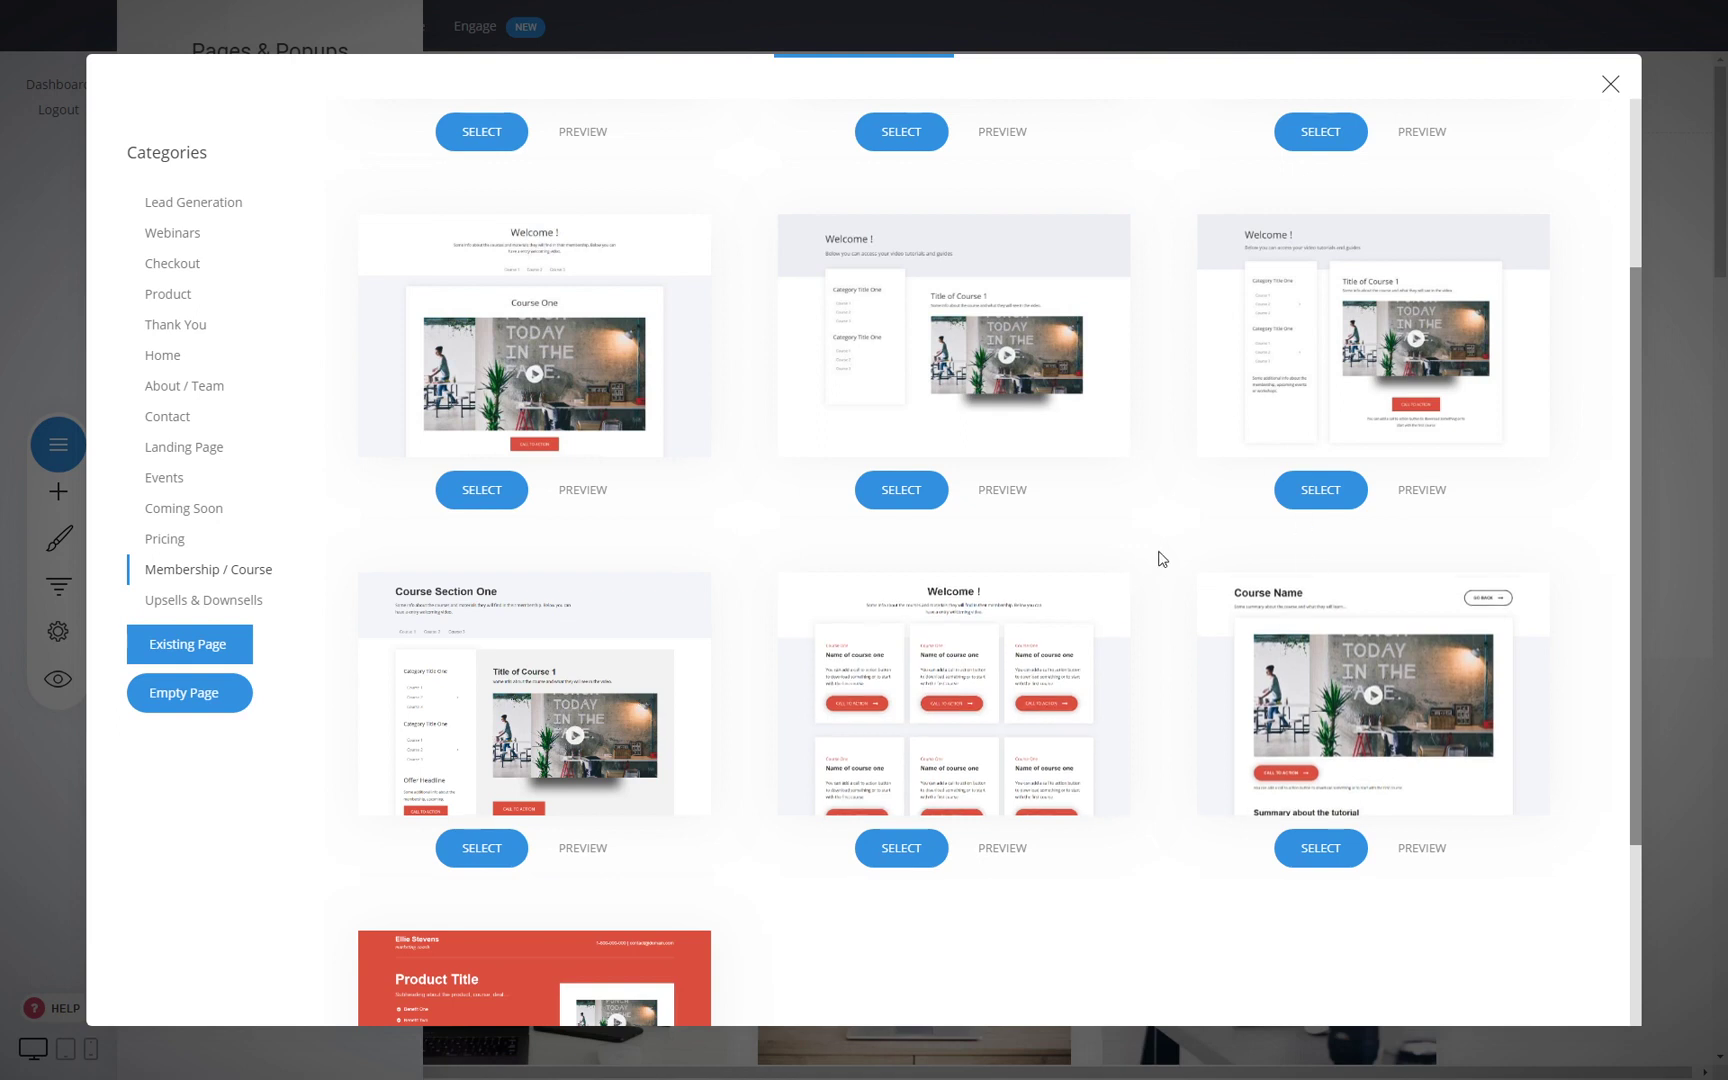
scroll(1162, 558, "up", 3)
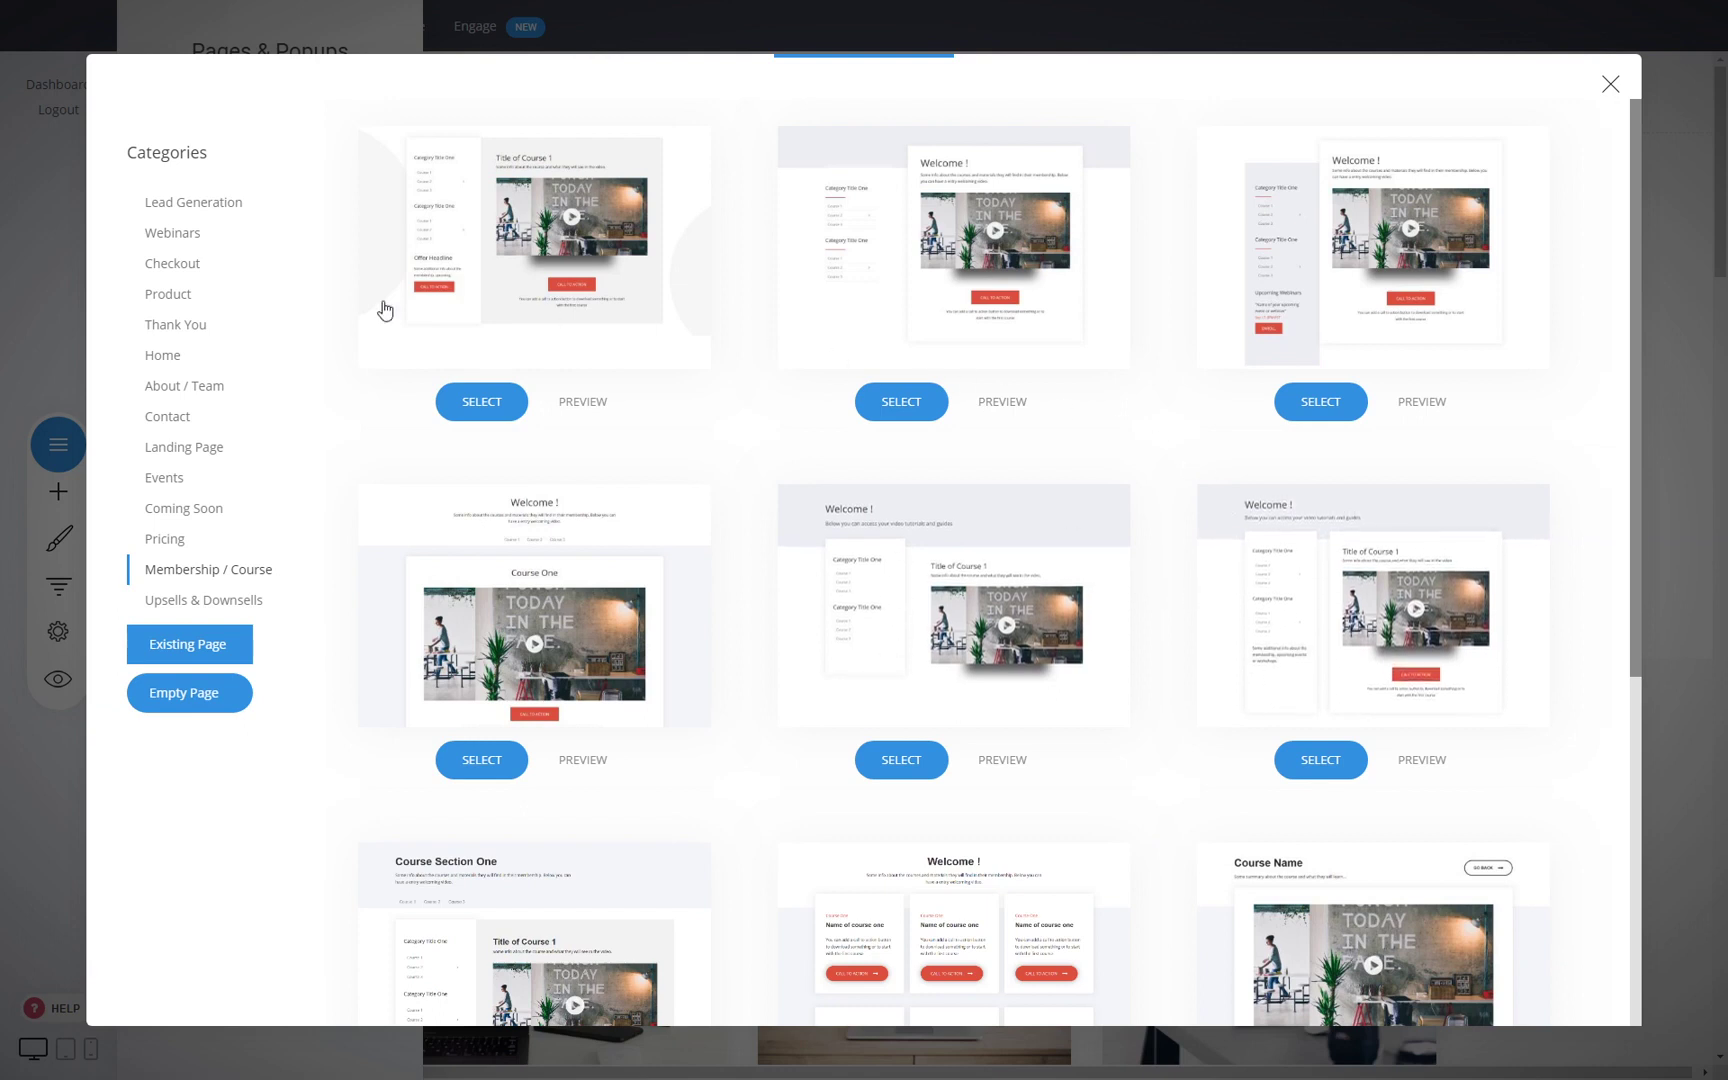
left_click(172, 265)
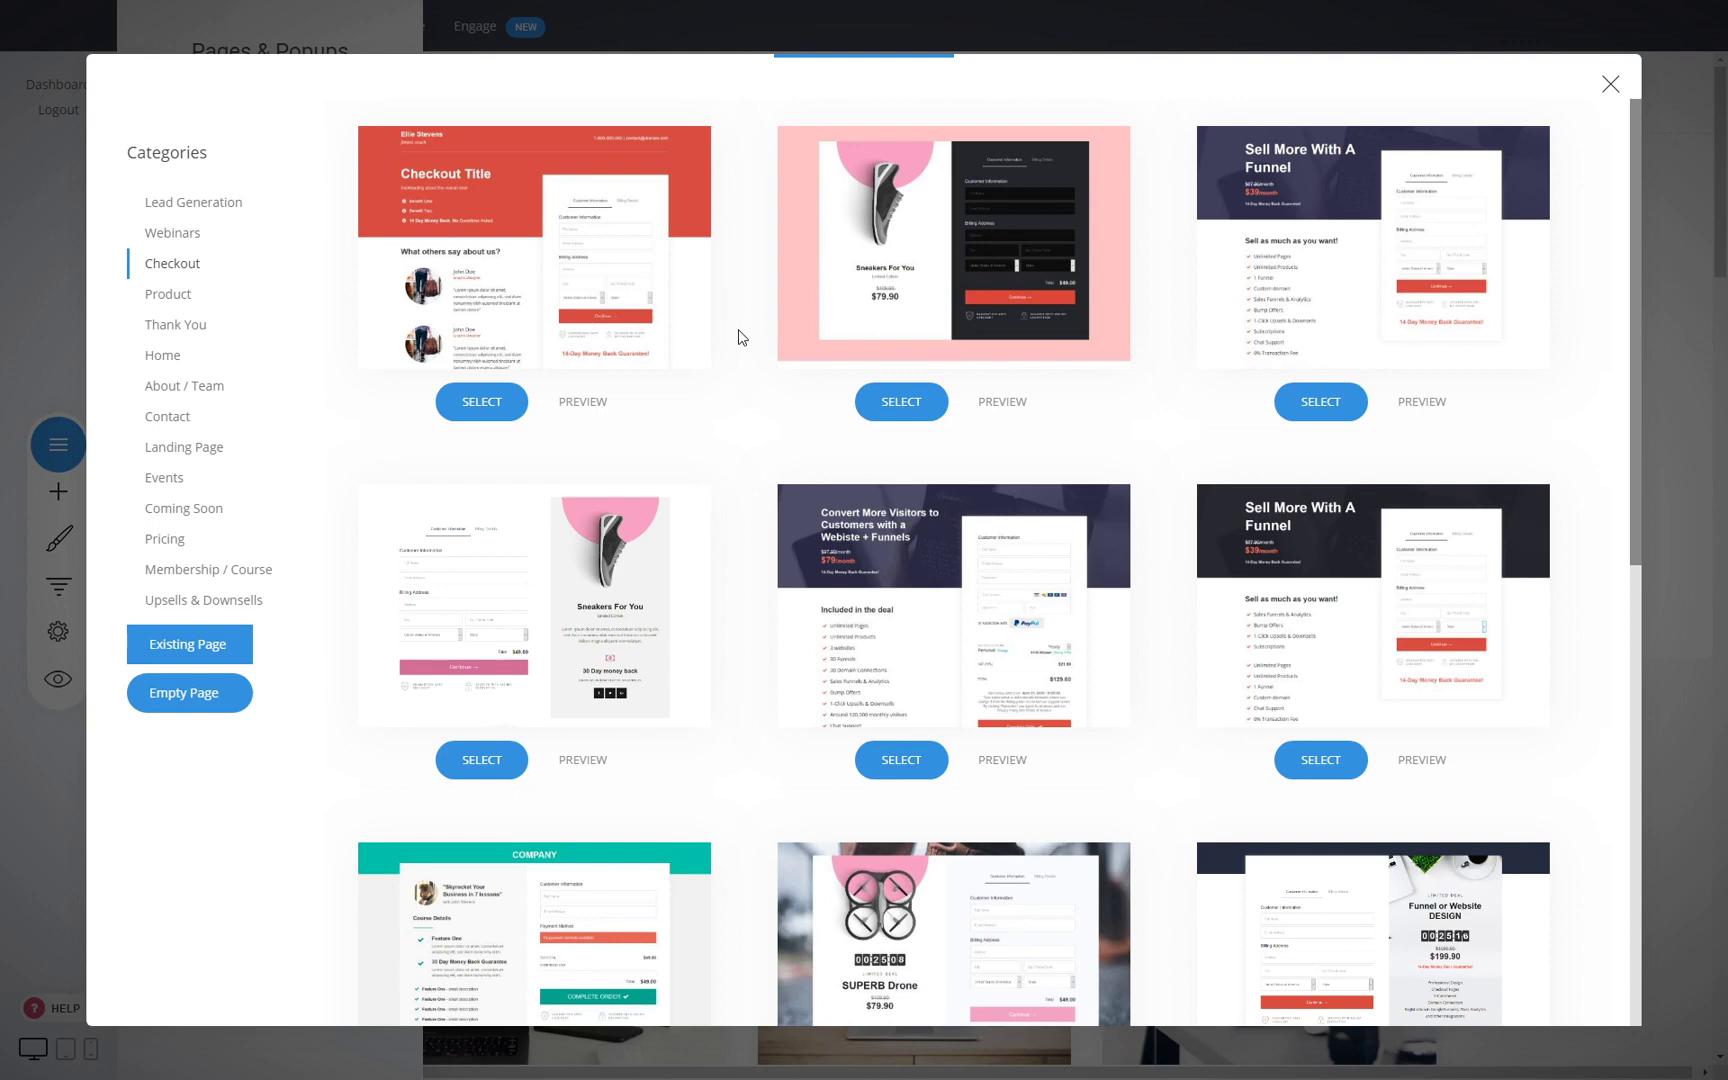
left_click(214, 571)
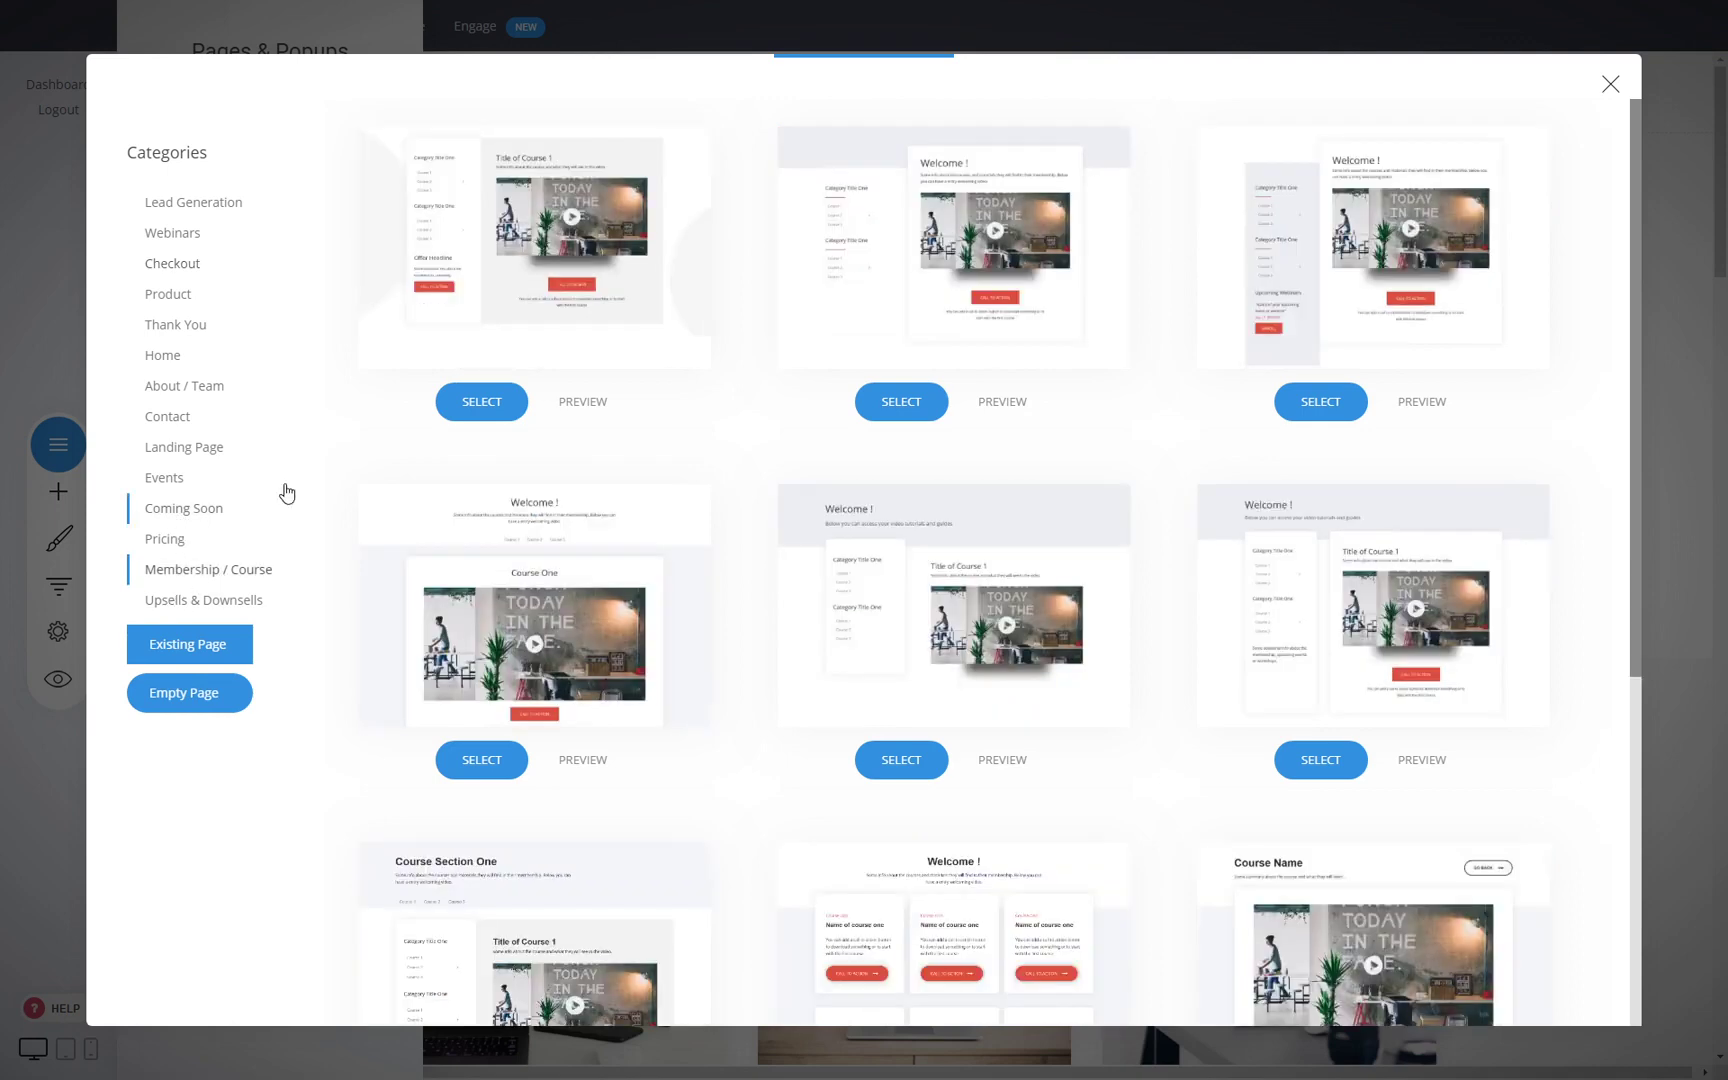
scroll(675, 563, "down", 5)
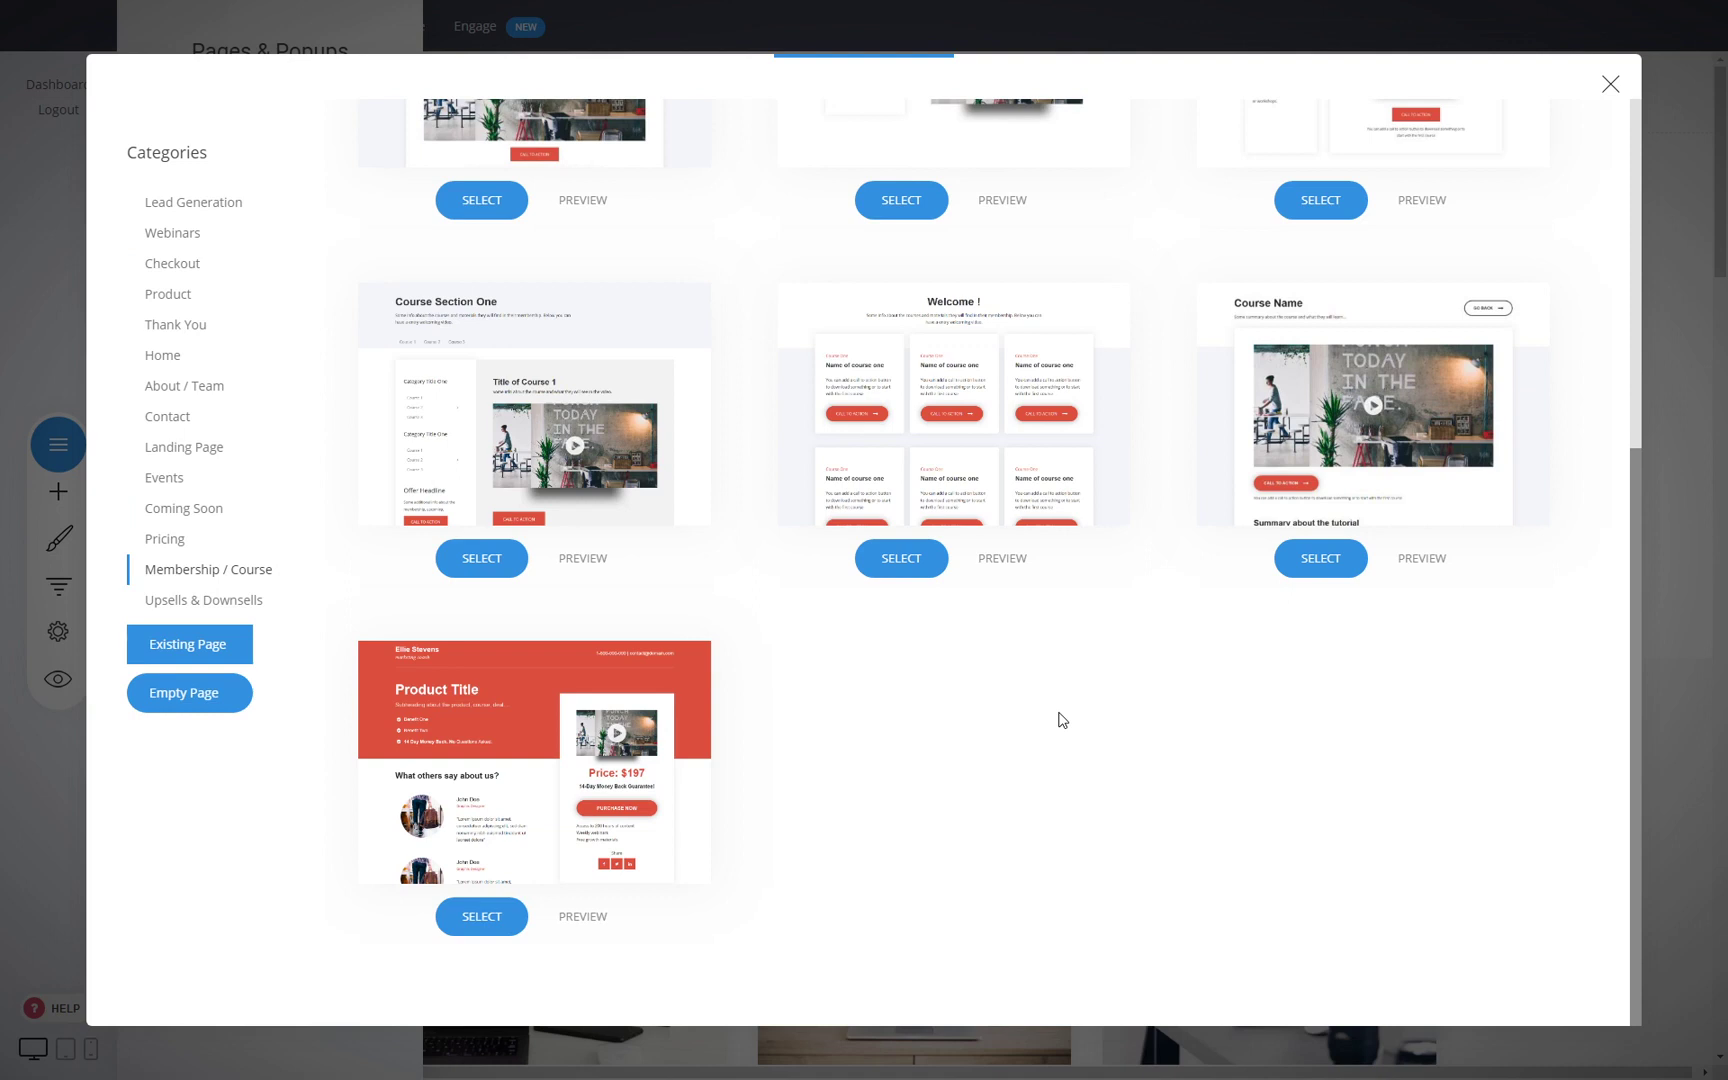
Close the page templates, look through the Courses List page with its premium courses, and return to the Home page
left_click(1609, 84)
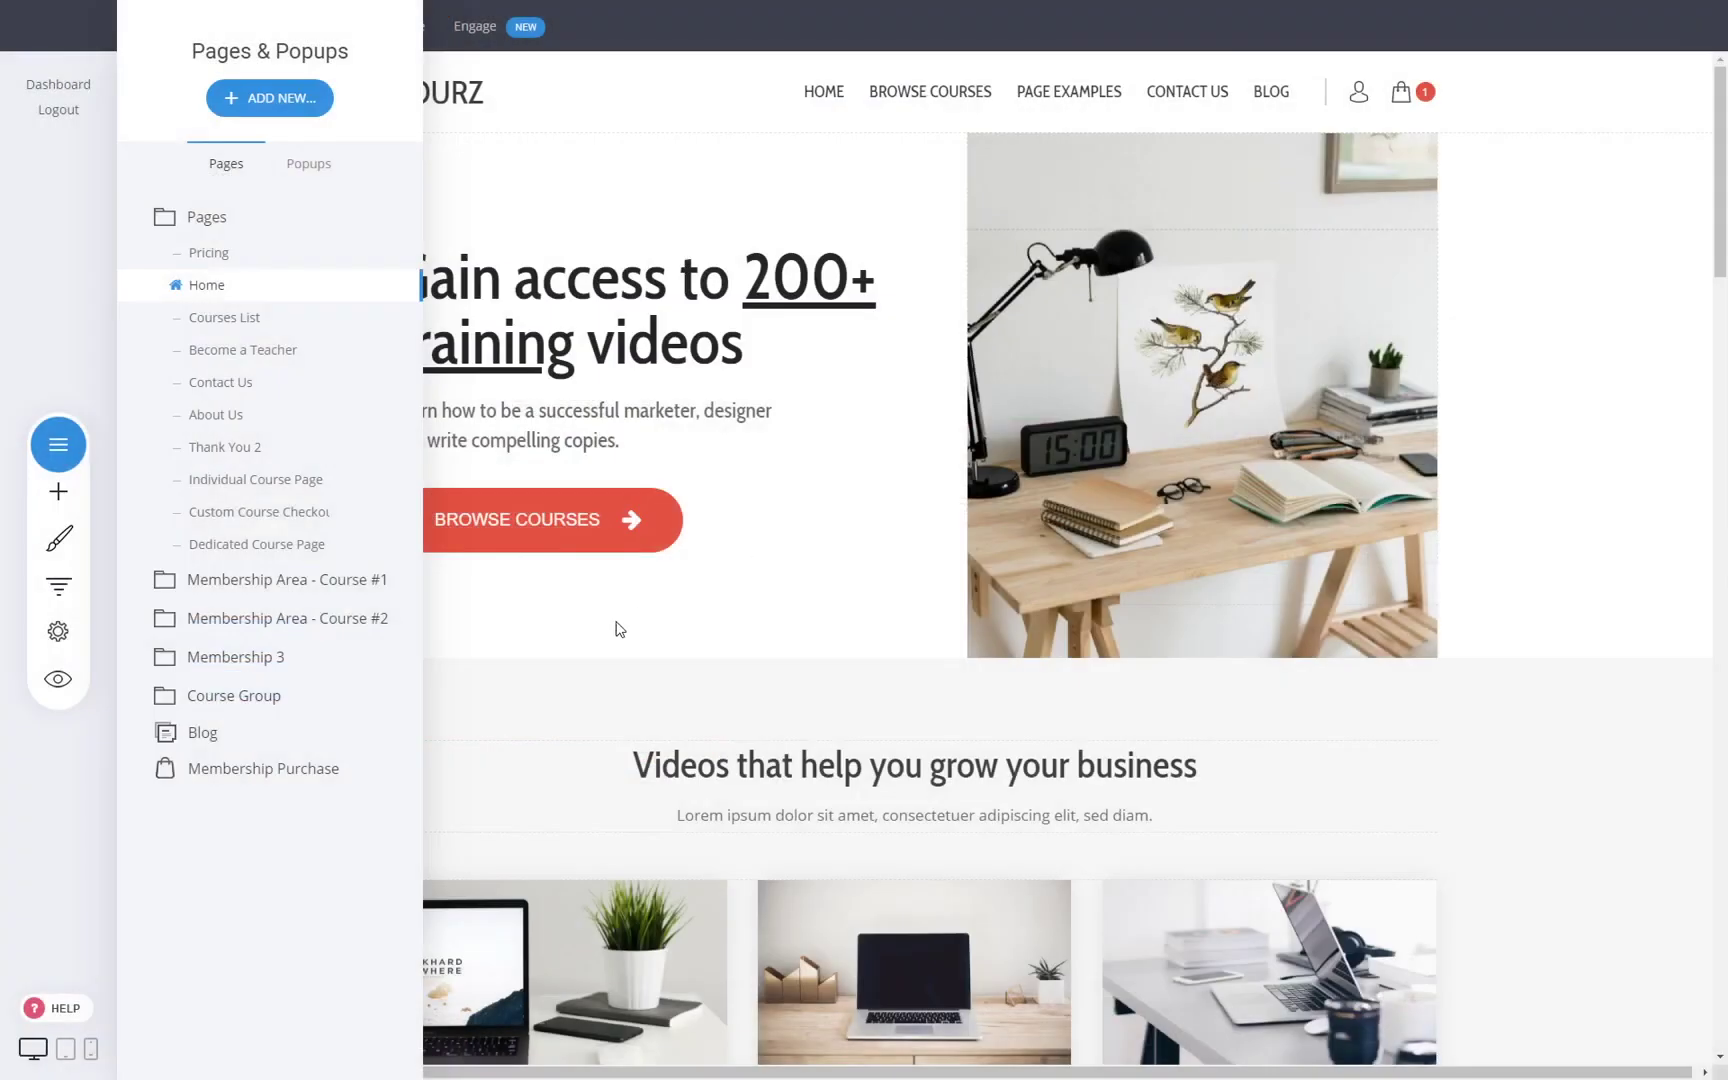
left_click(763, 441)
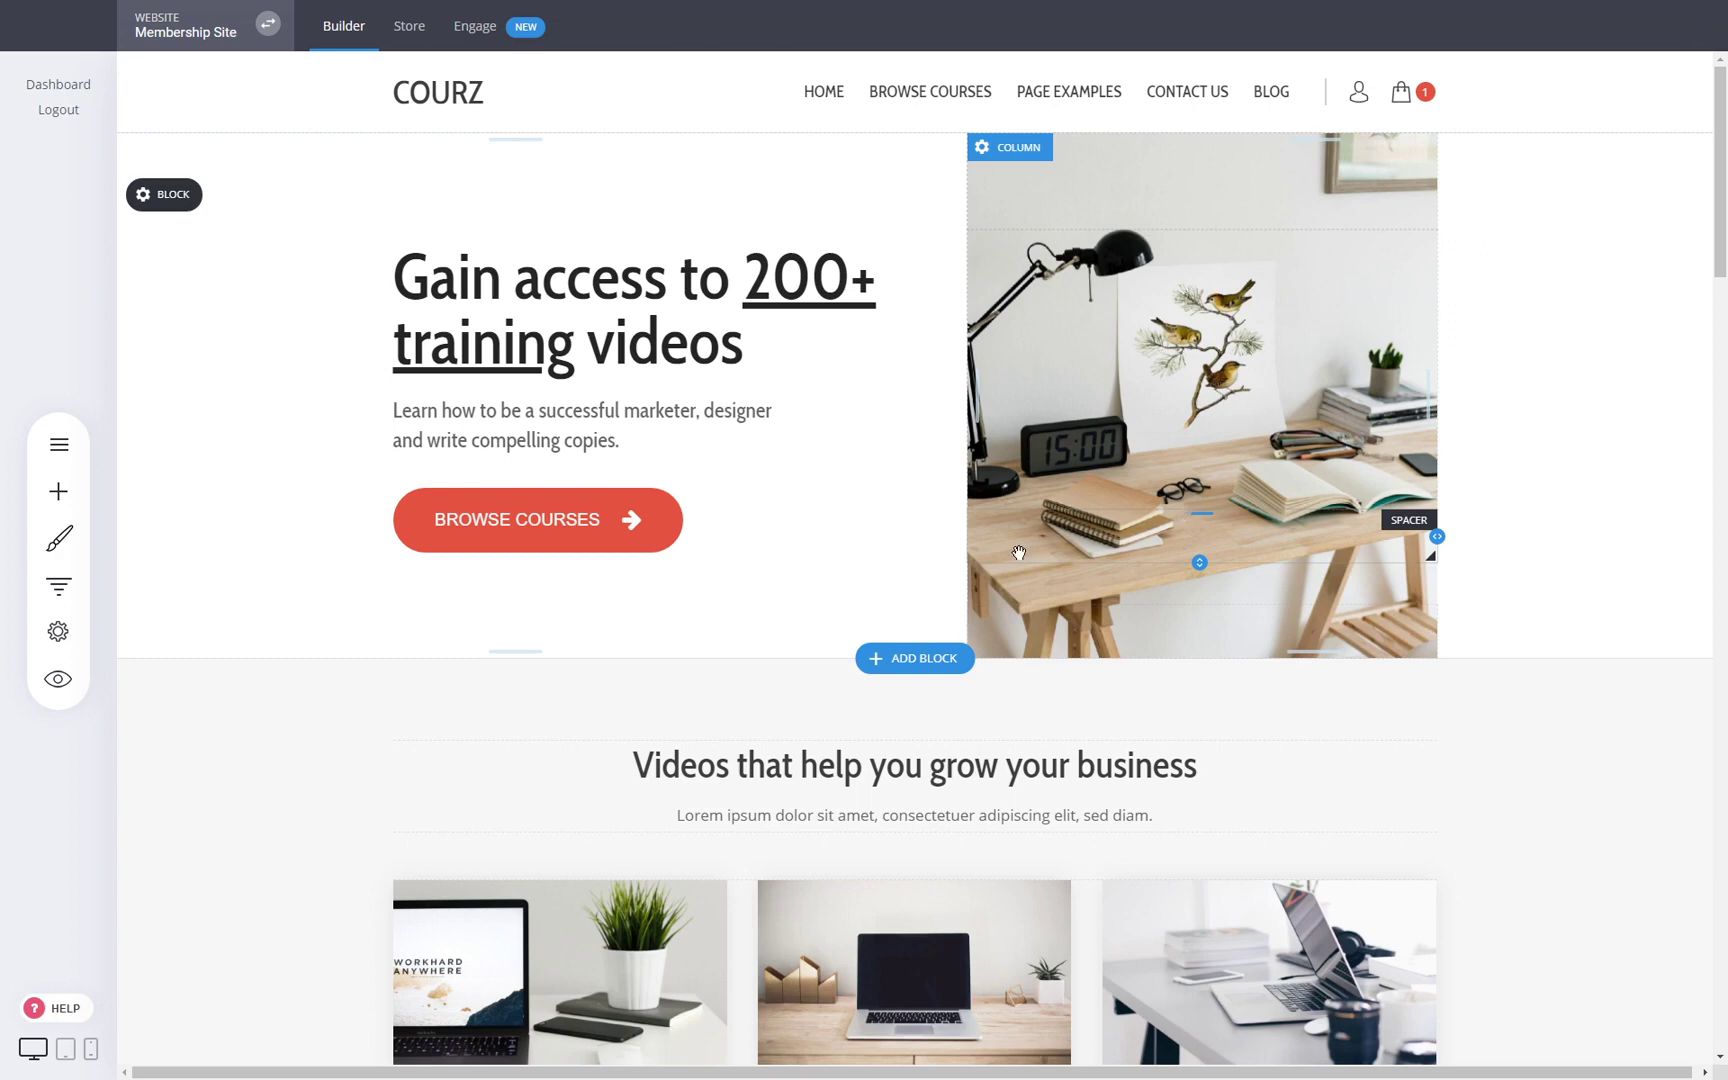
left_click(59, 450)
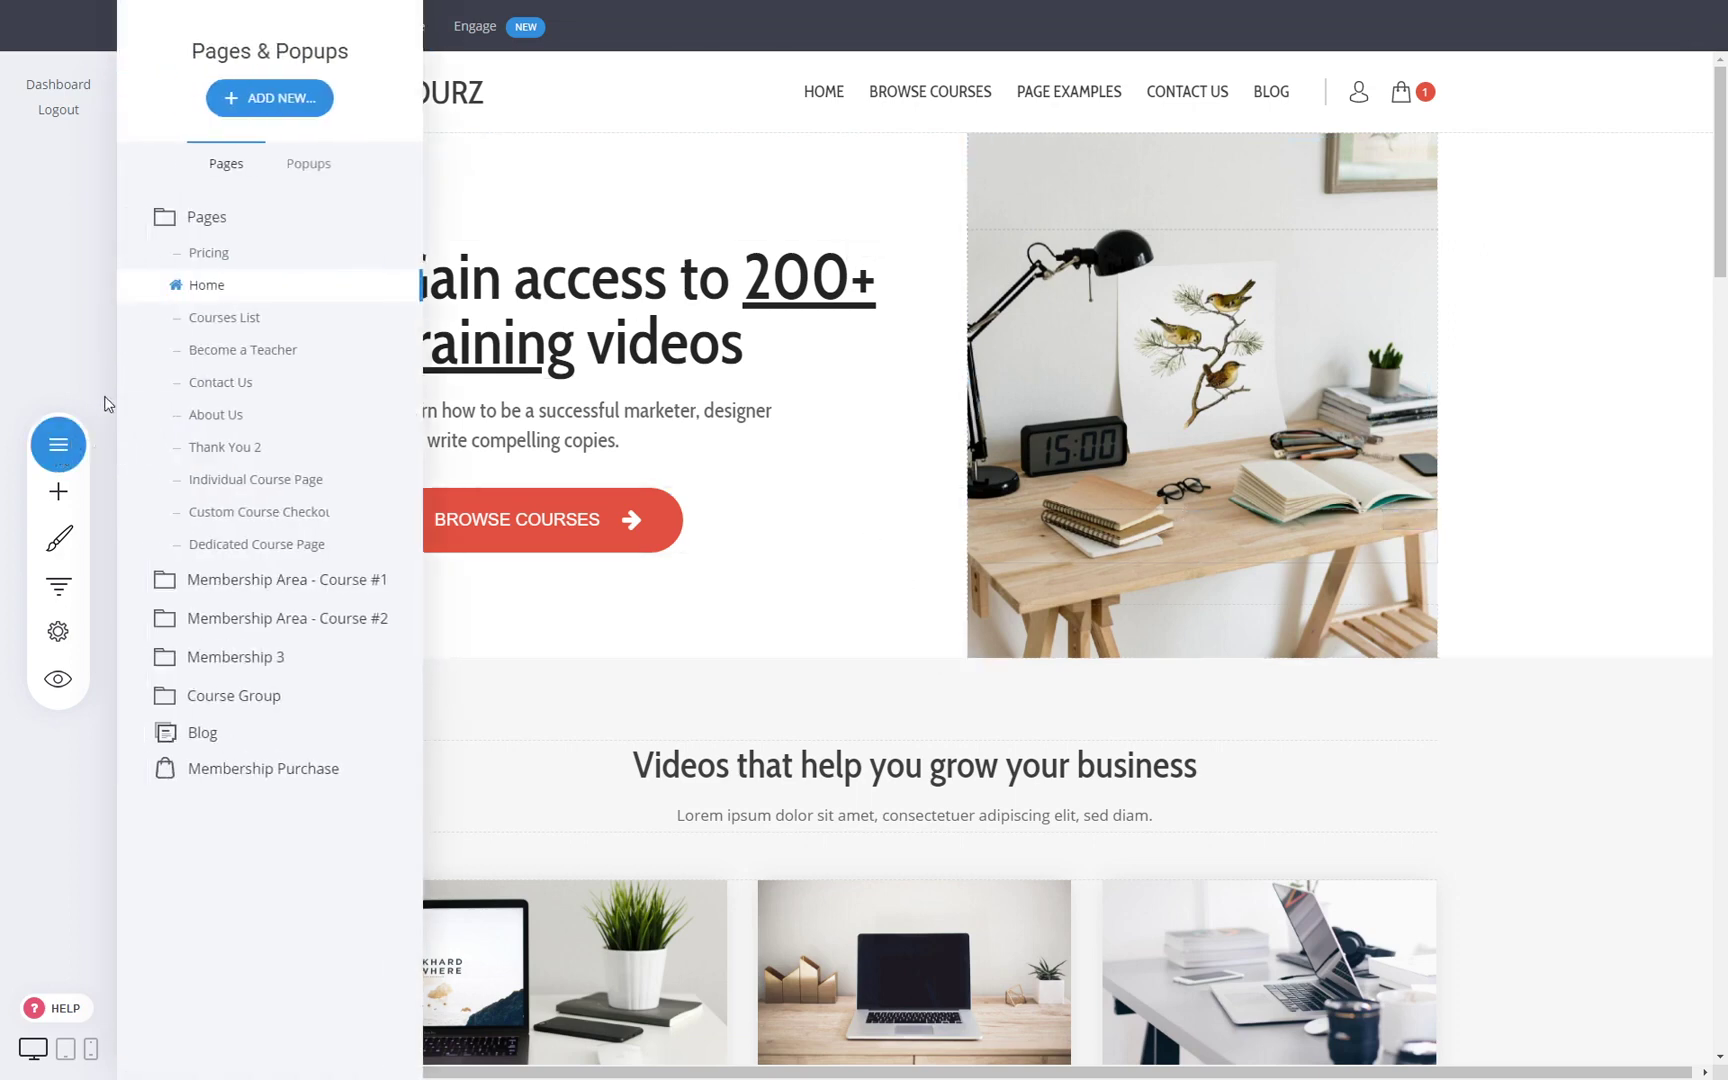
left_click(251, 331)
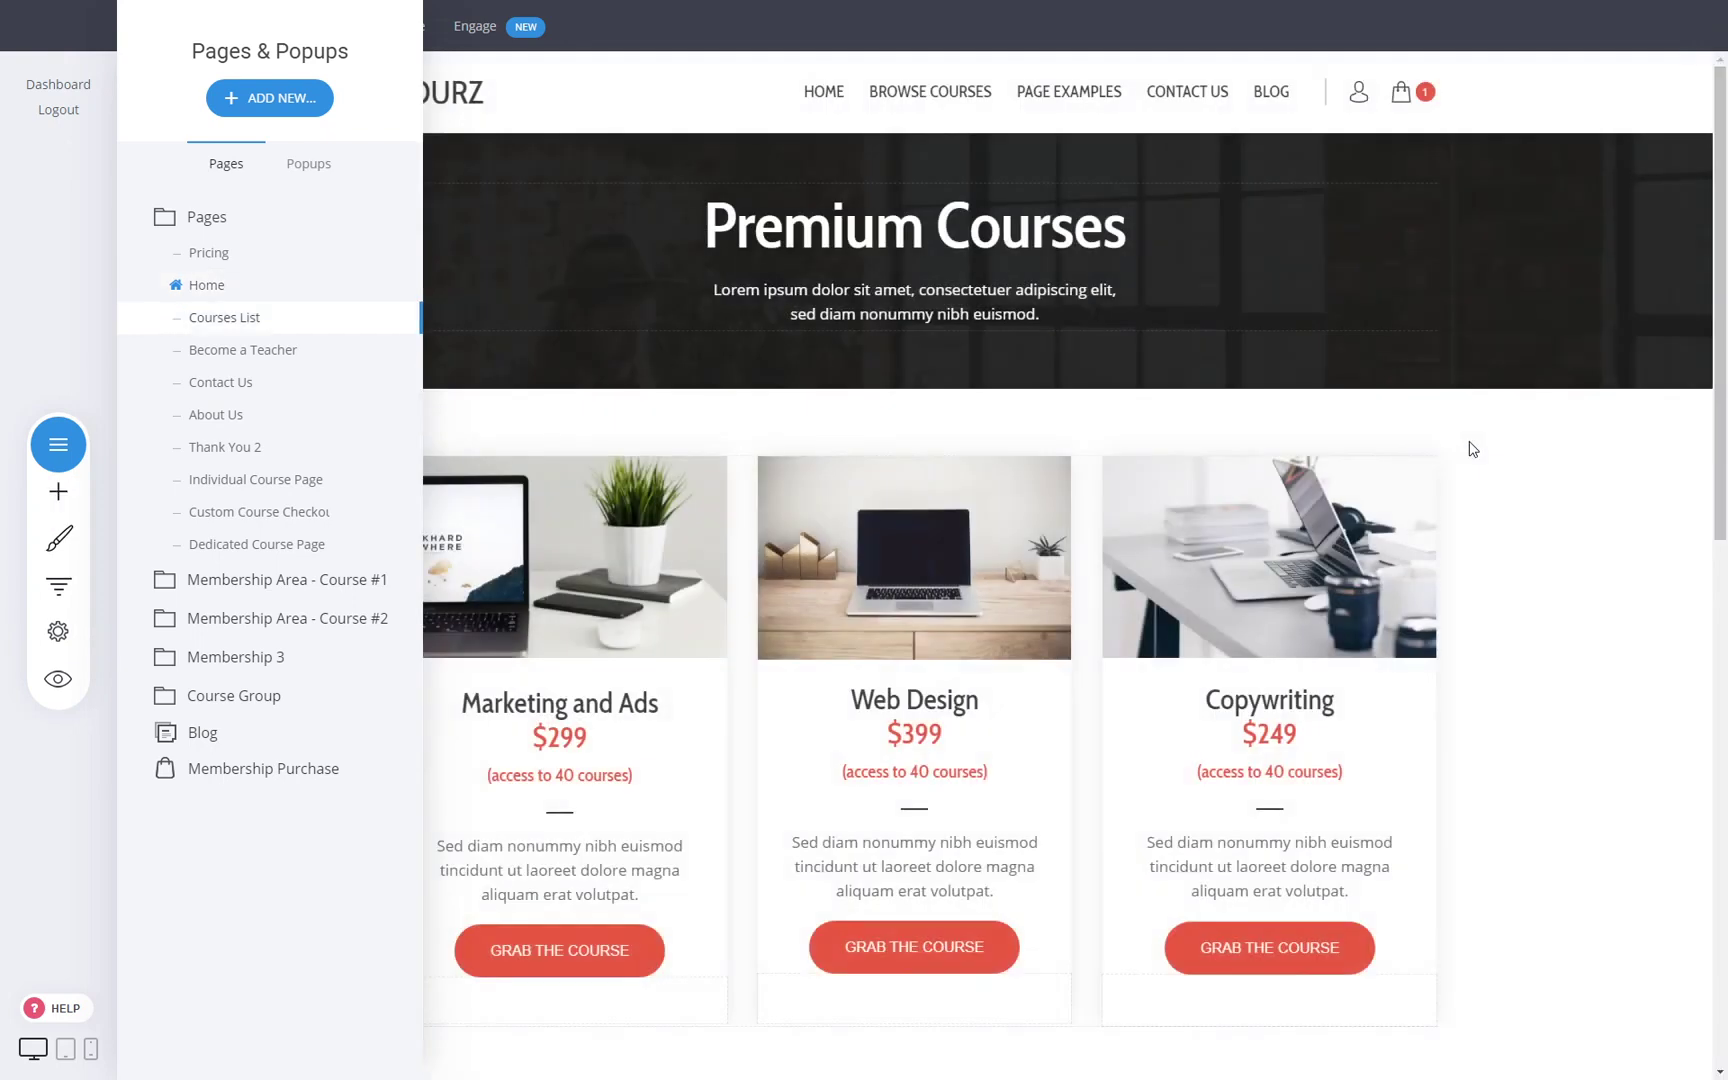
left_click(1469, 449)
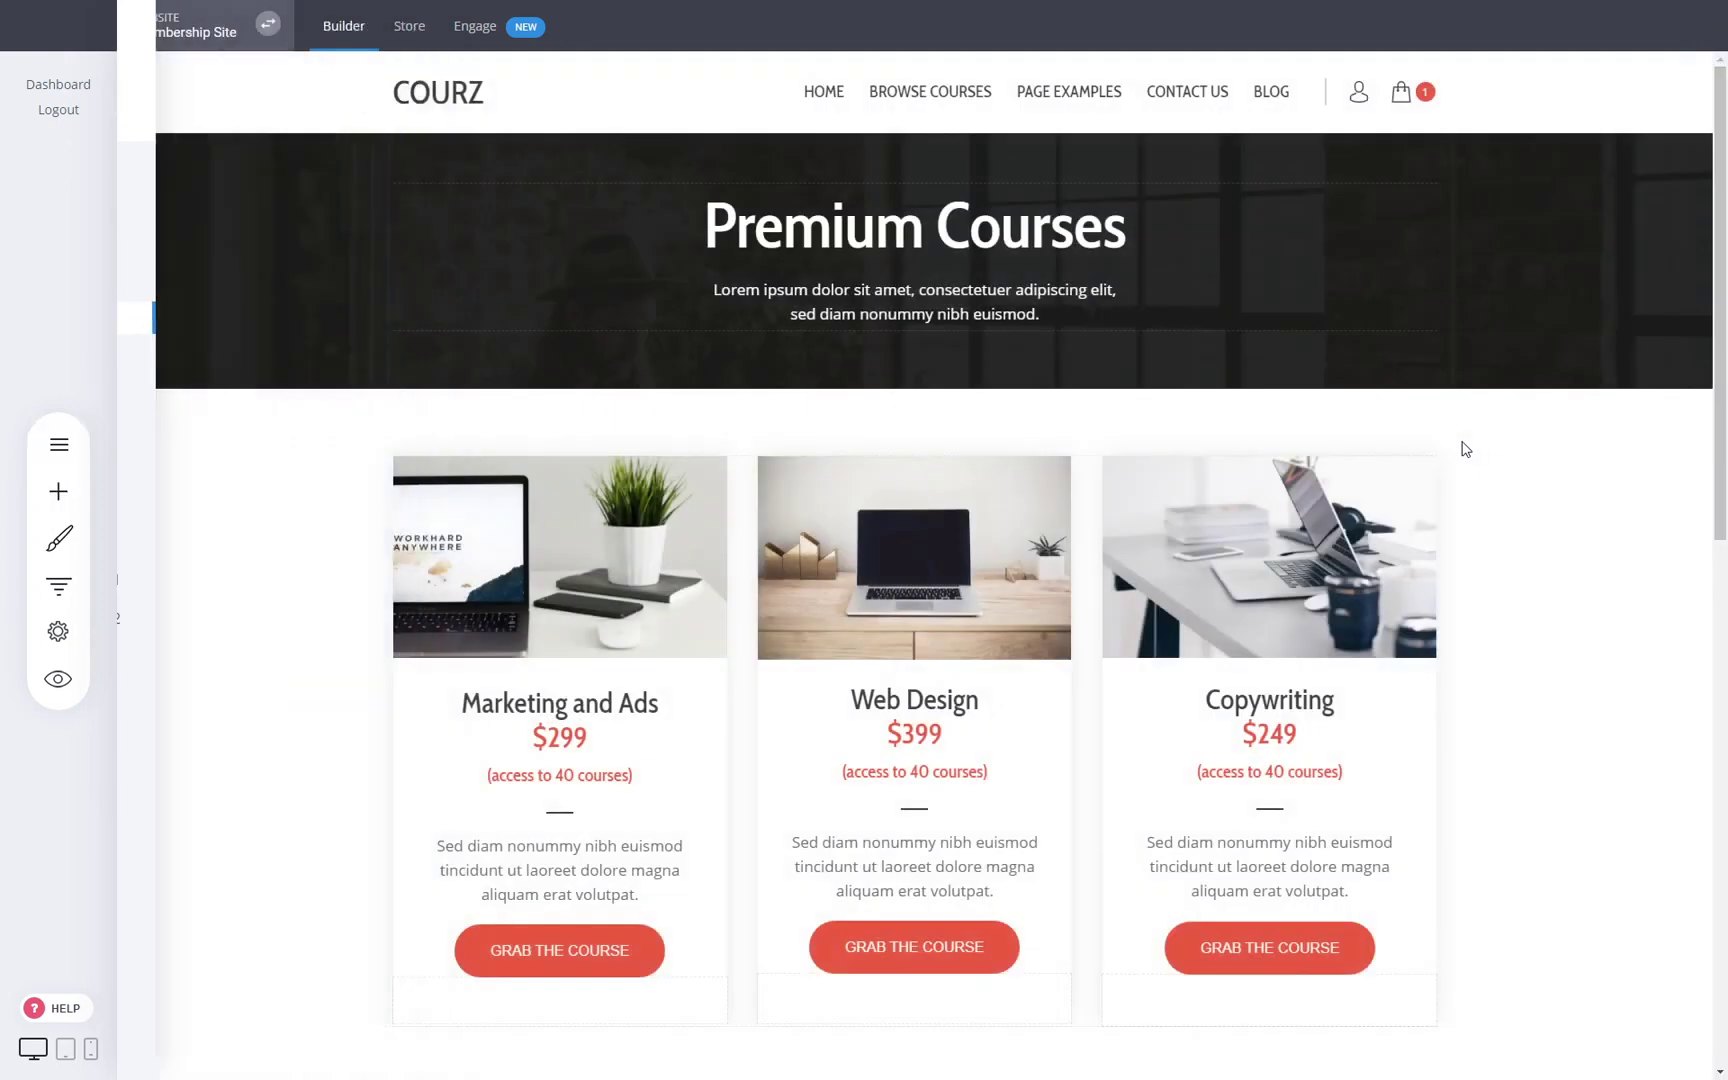
scroll(1554, 717, "down", 5)
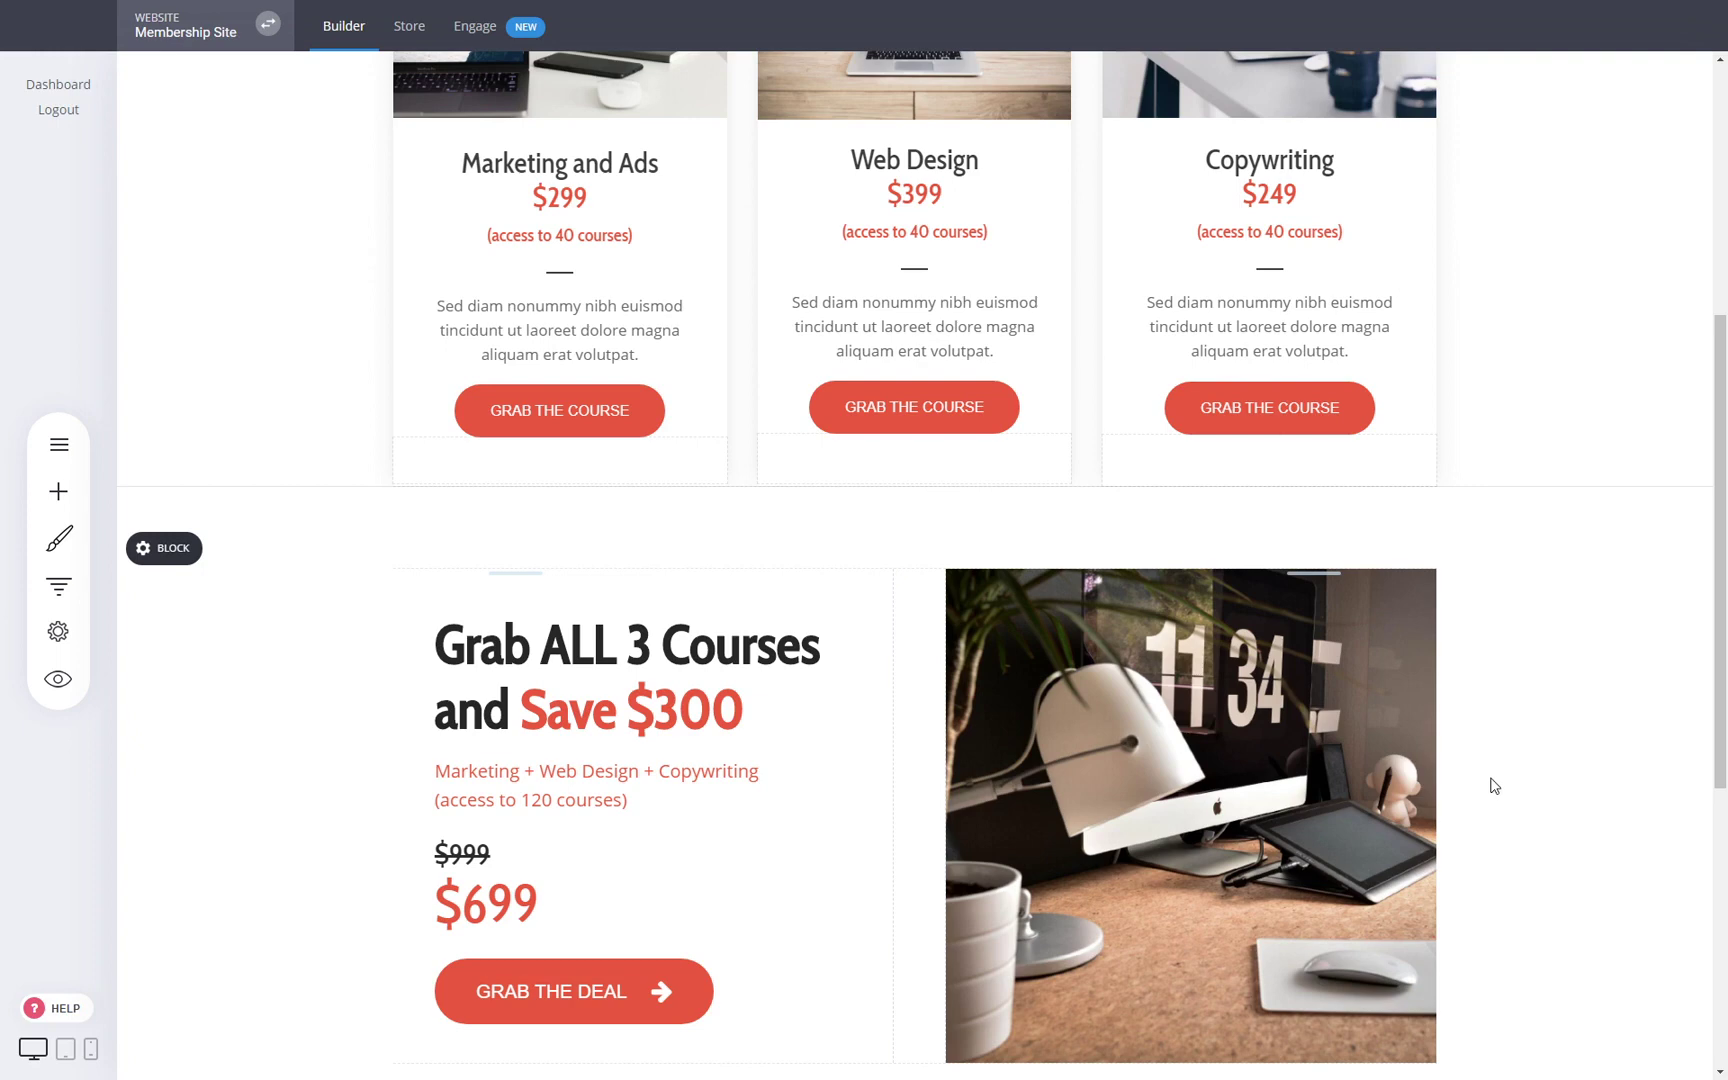
scroll(1494, 783, "up", 5)
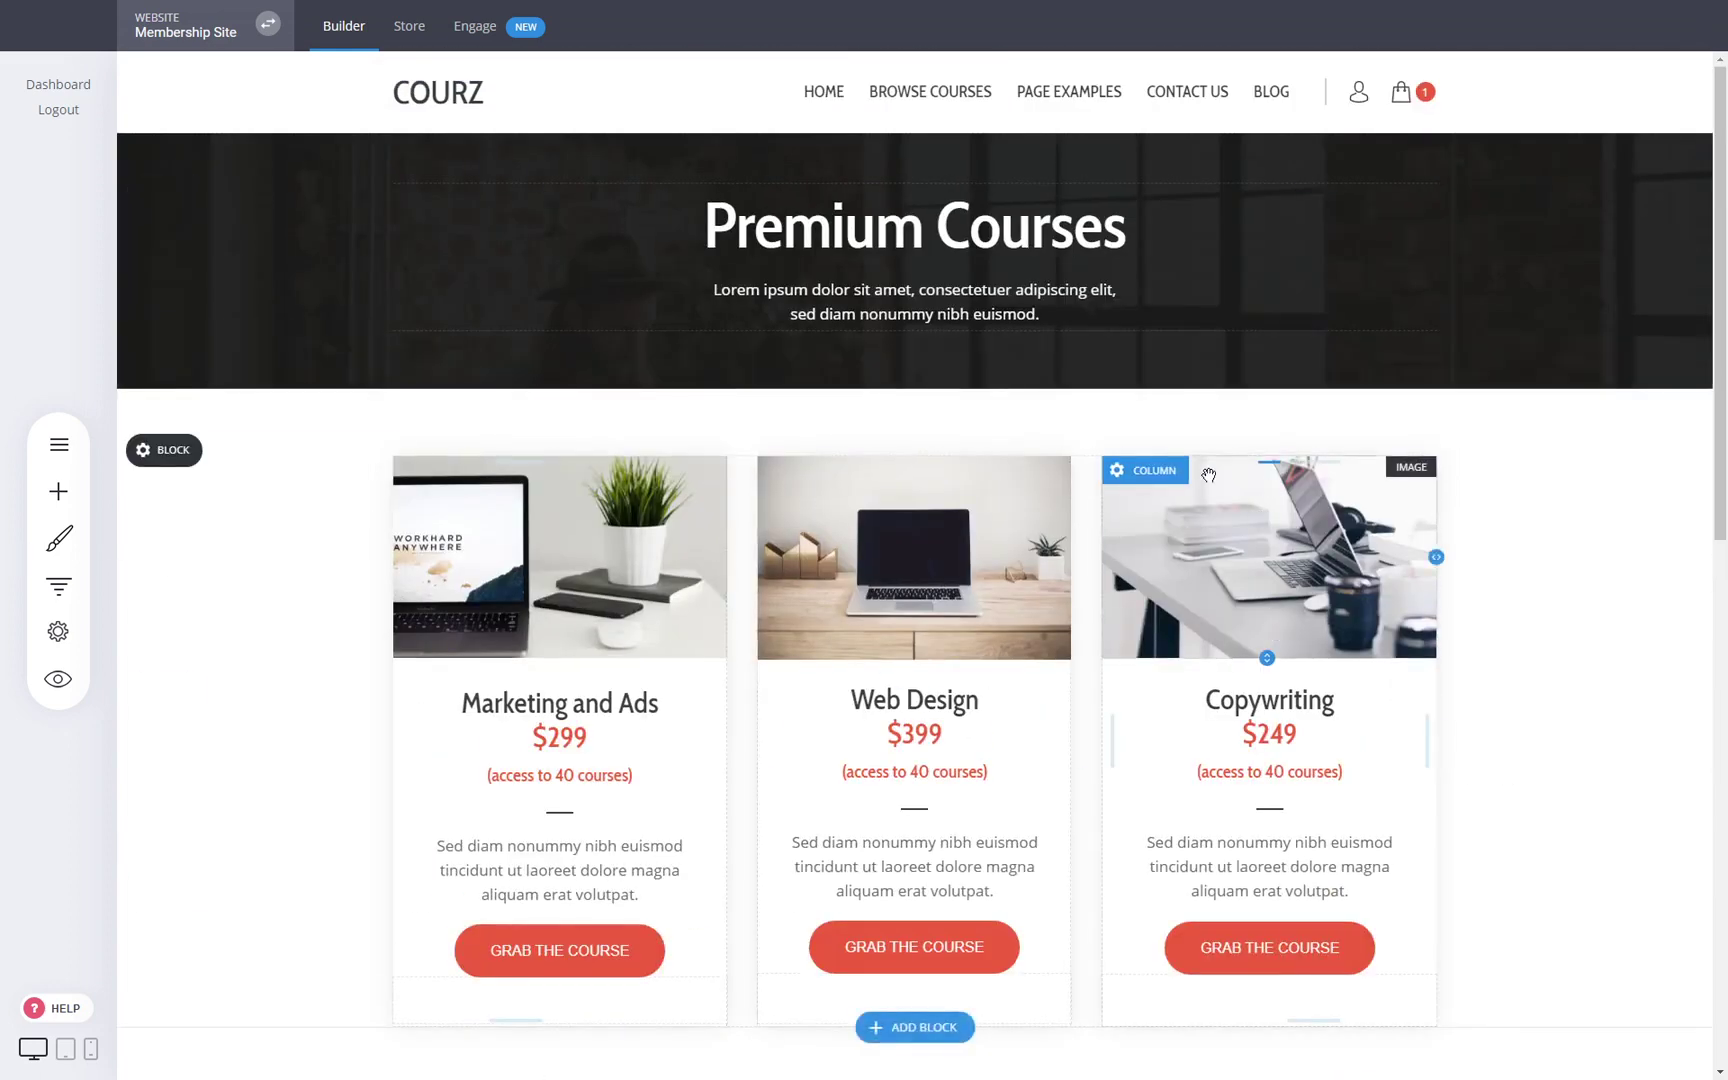
left_click(845, 98)
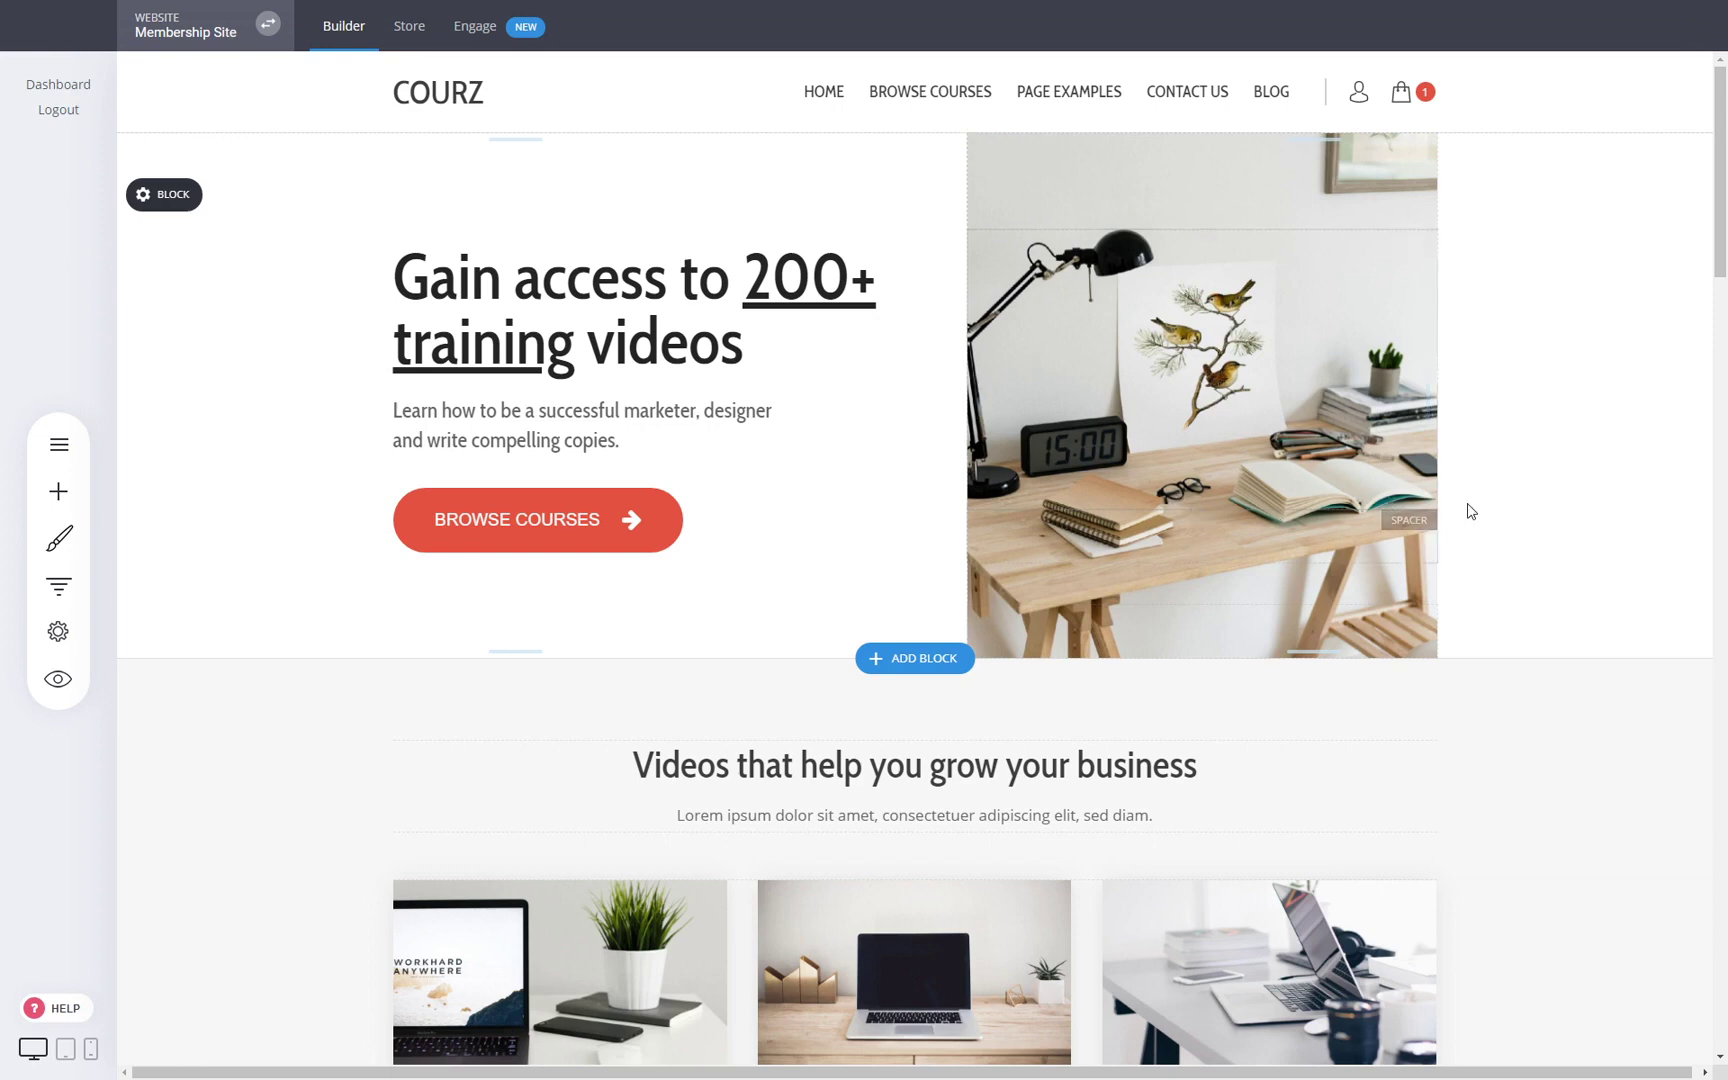
Start creating a funnel and browse the Sales / Product funnel templates
left_click(45, 452)
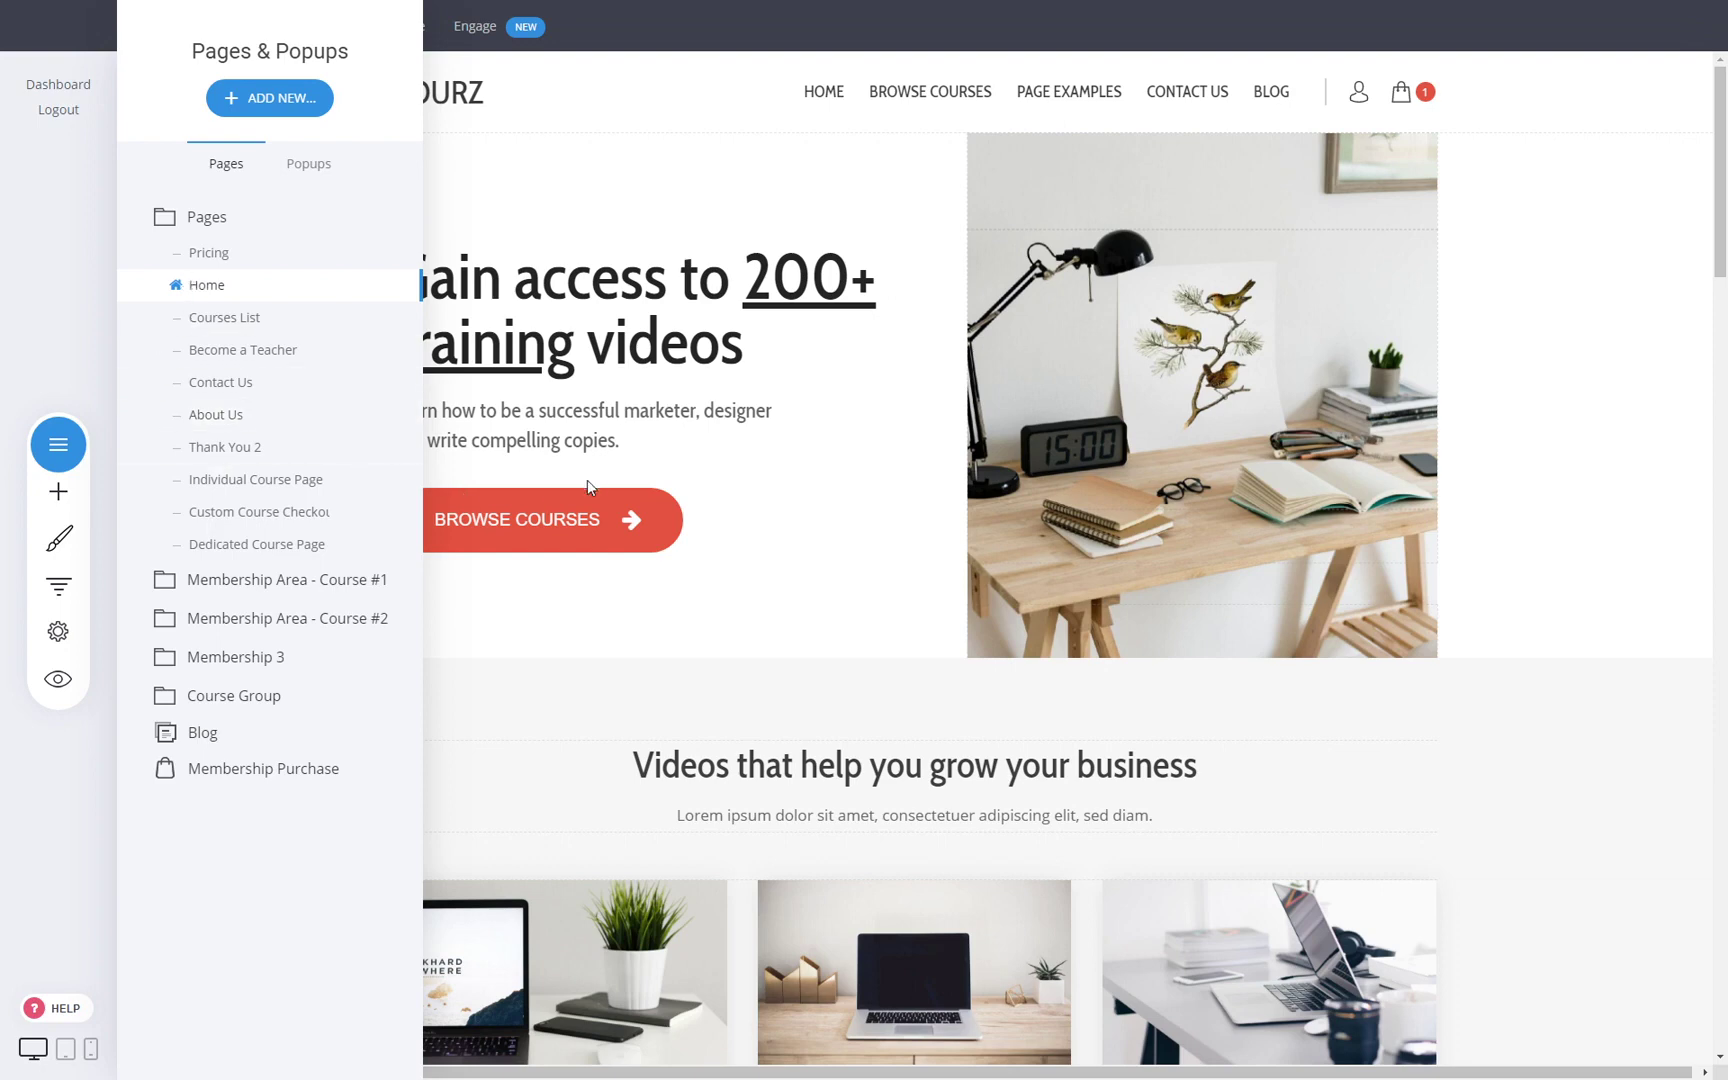
left_click(551, 498)
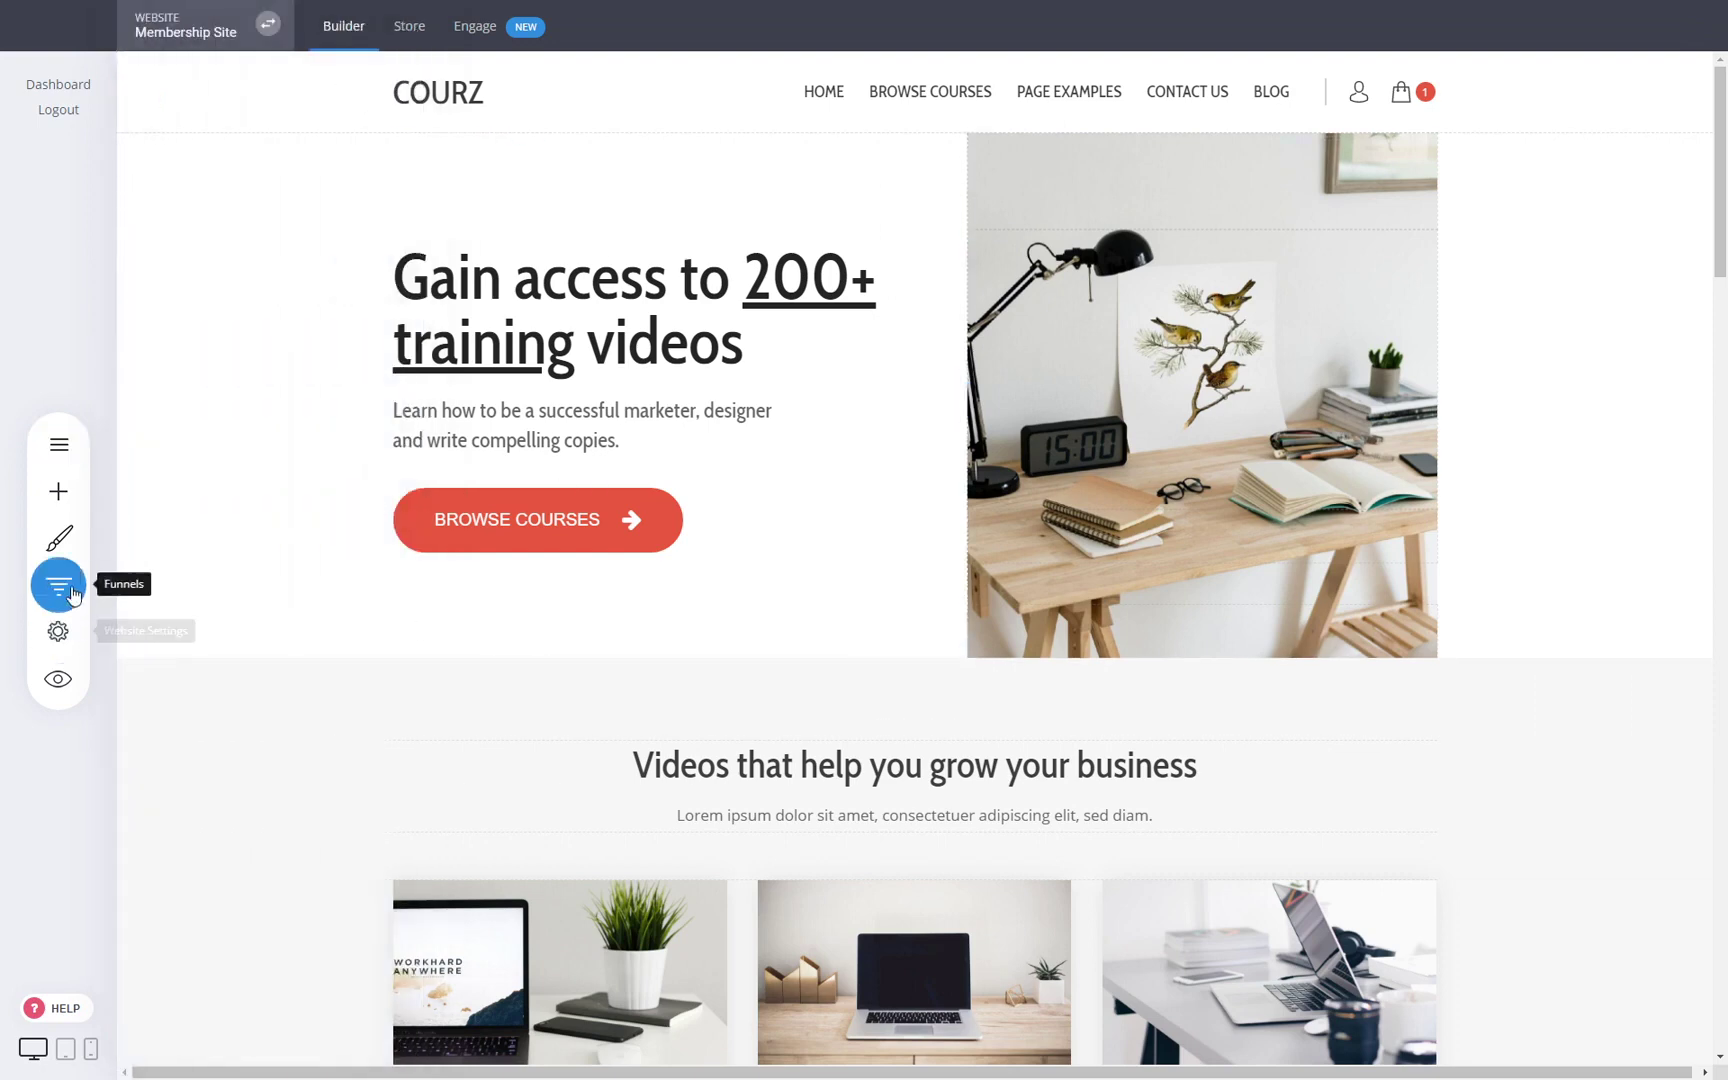
left_click(44, 594)
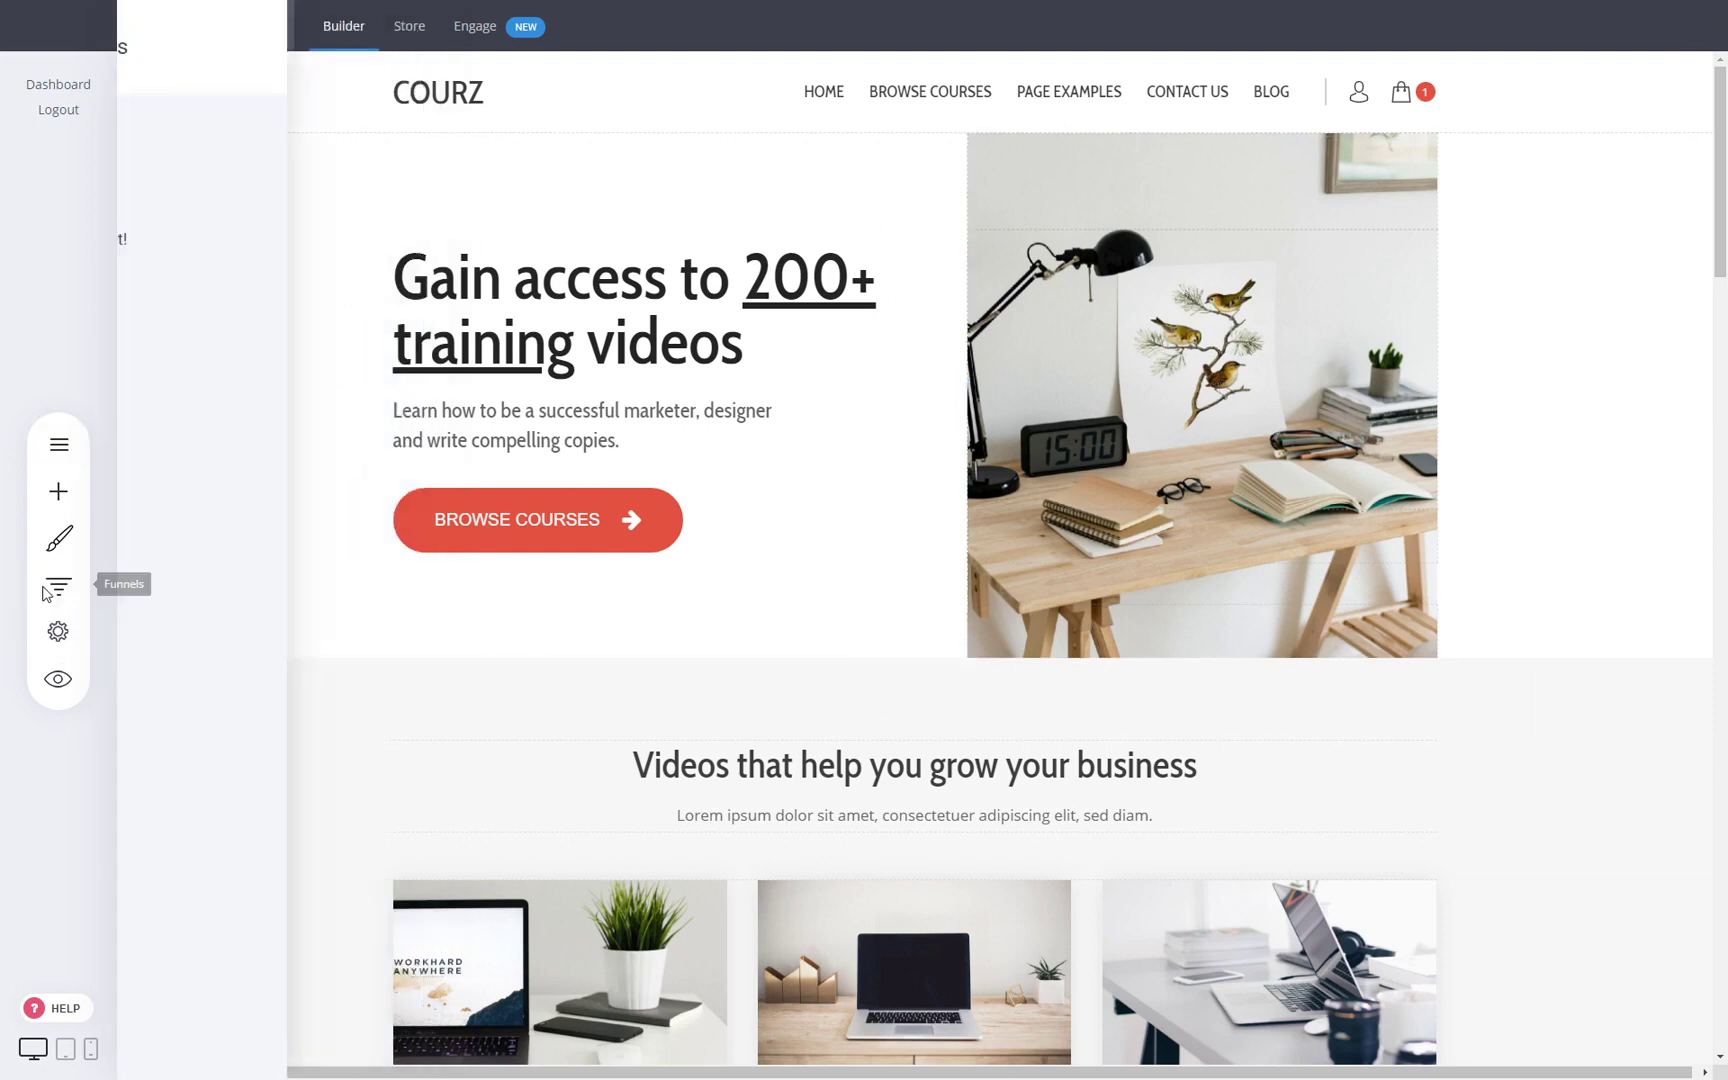
left_click(389, 180)
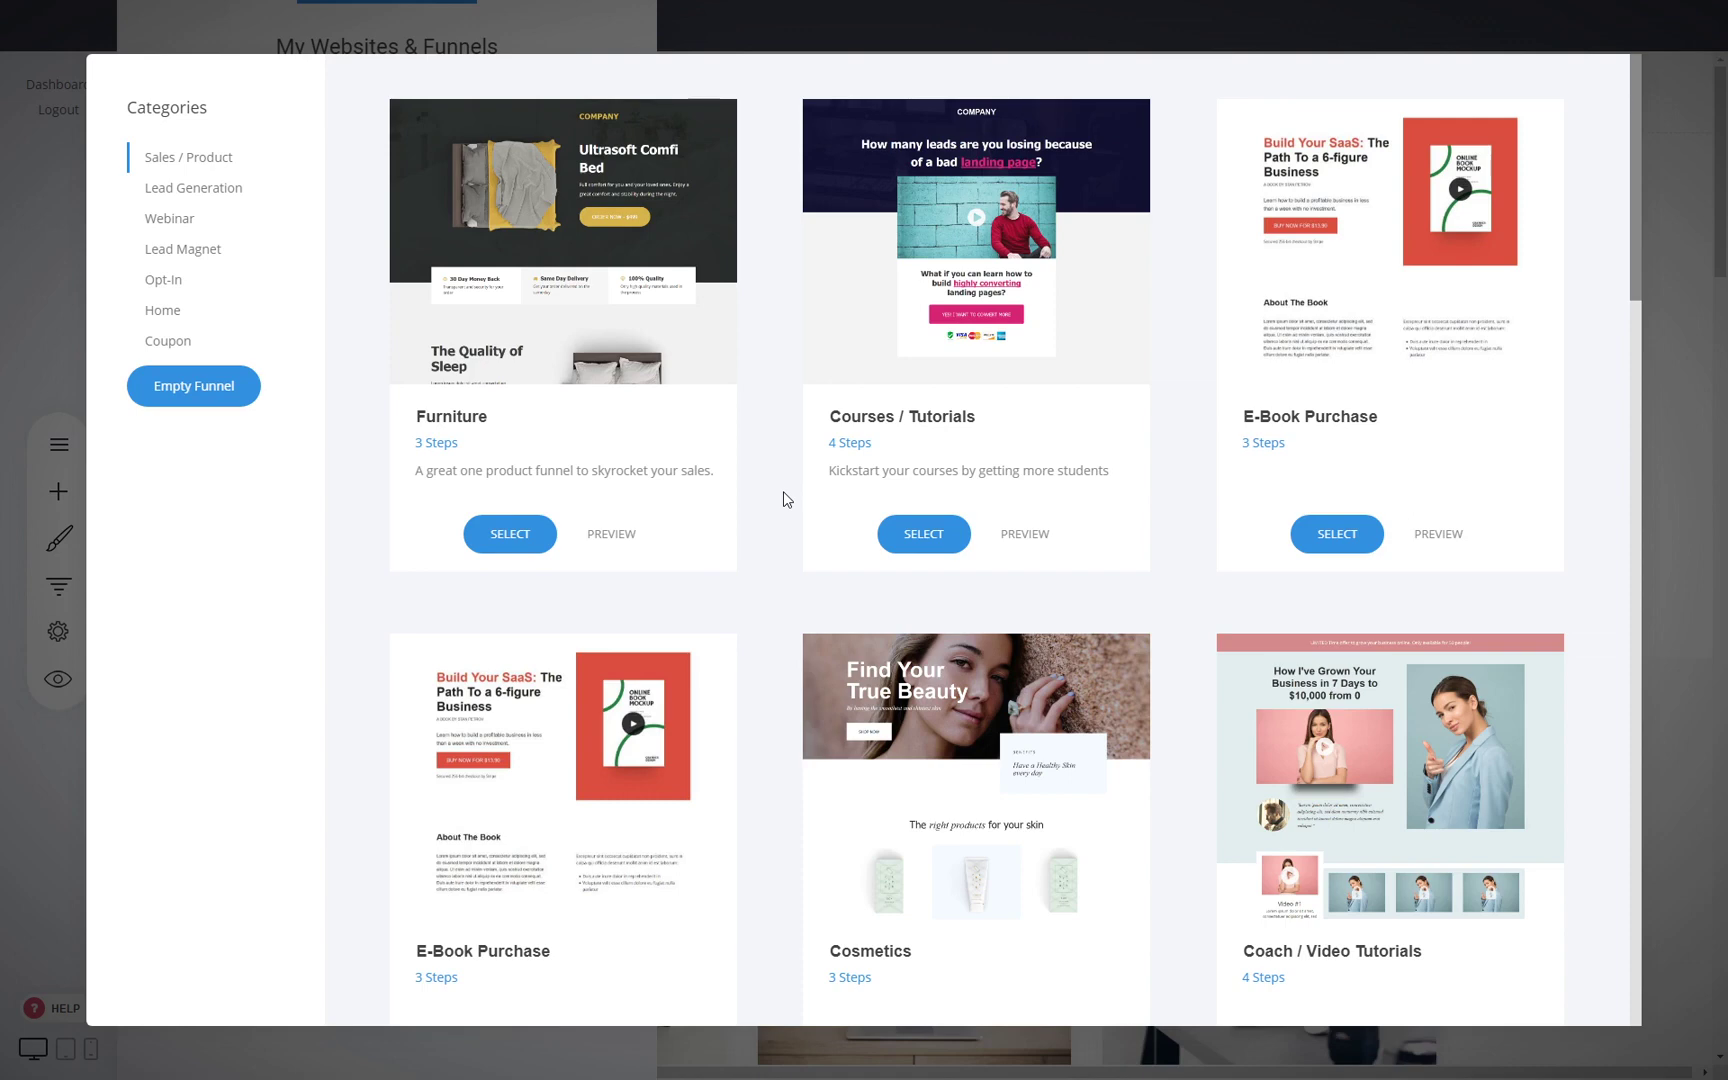
scroll(784, 492, "down", 8)
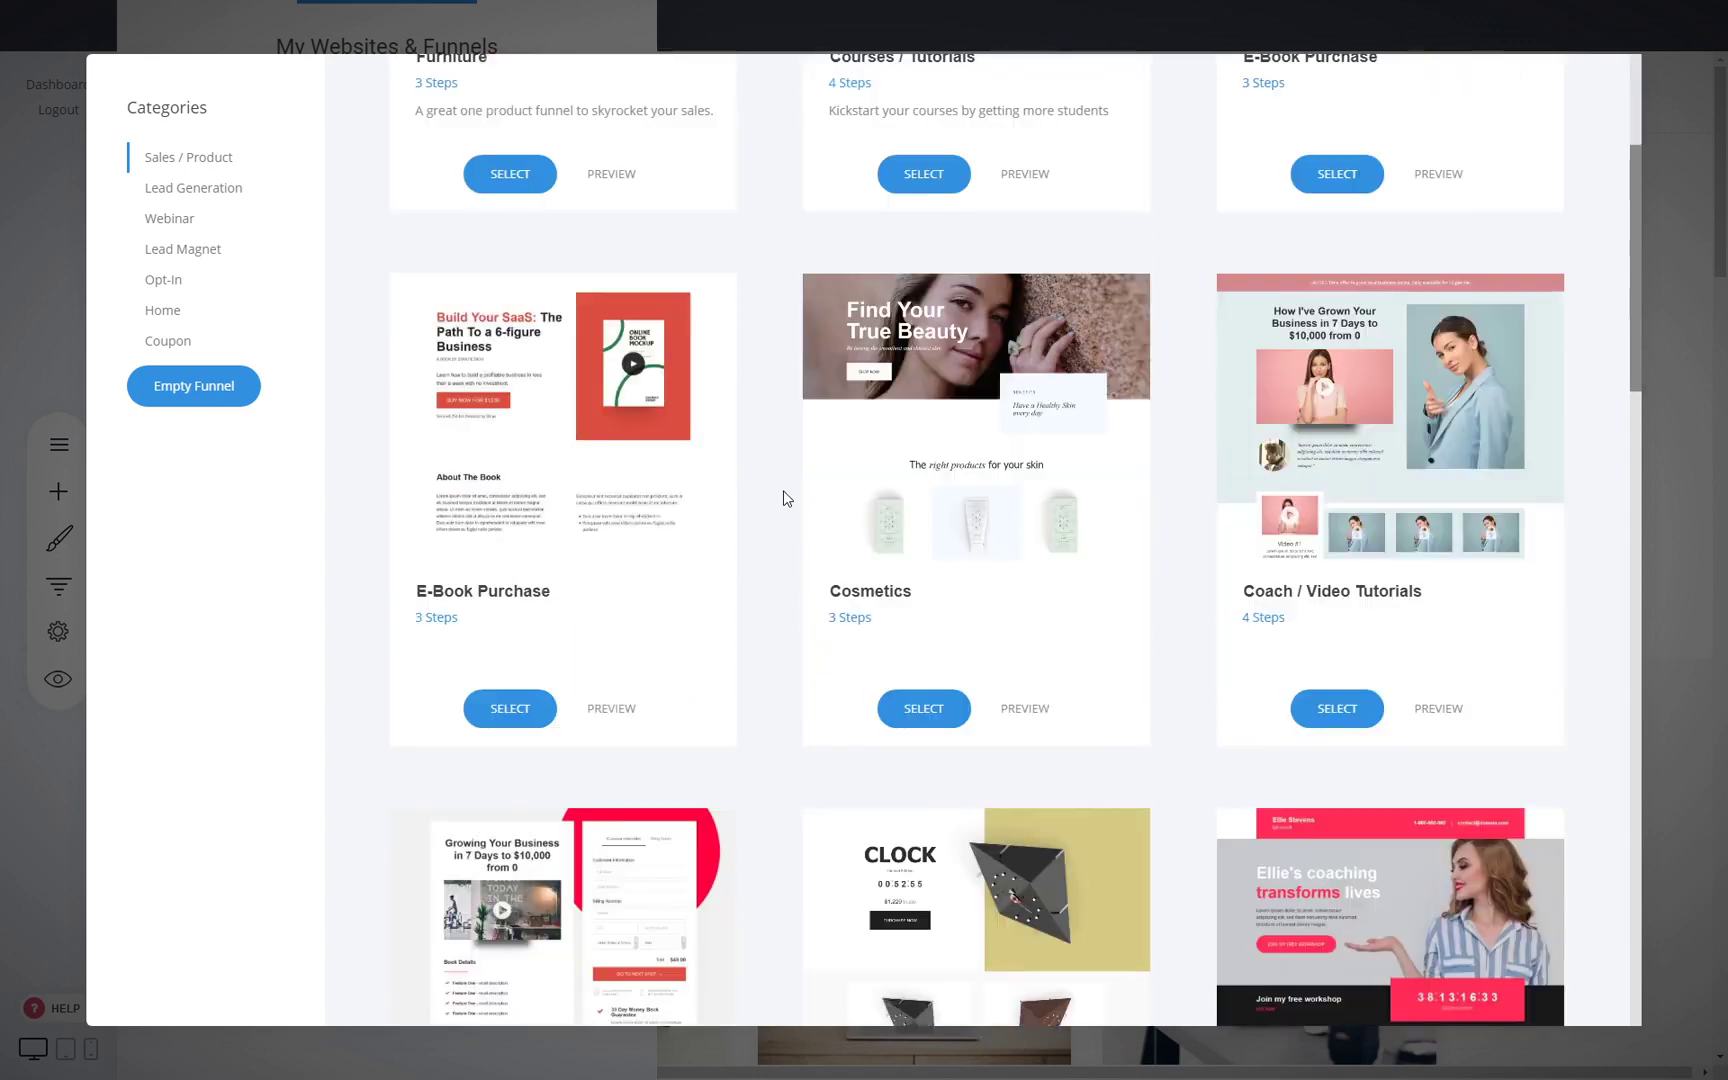
scroll(785, 497, "up", 8)
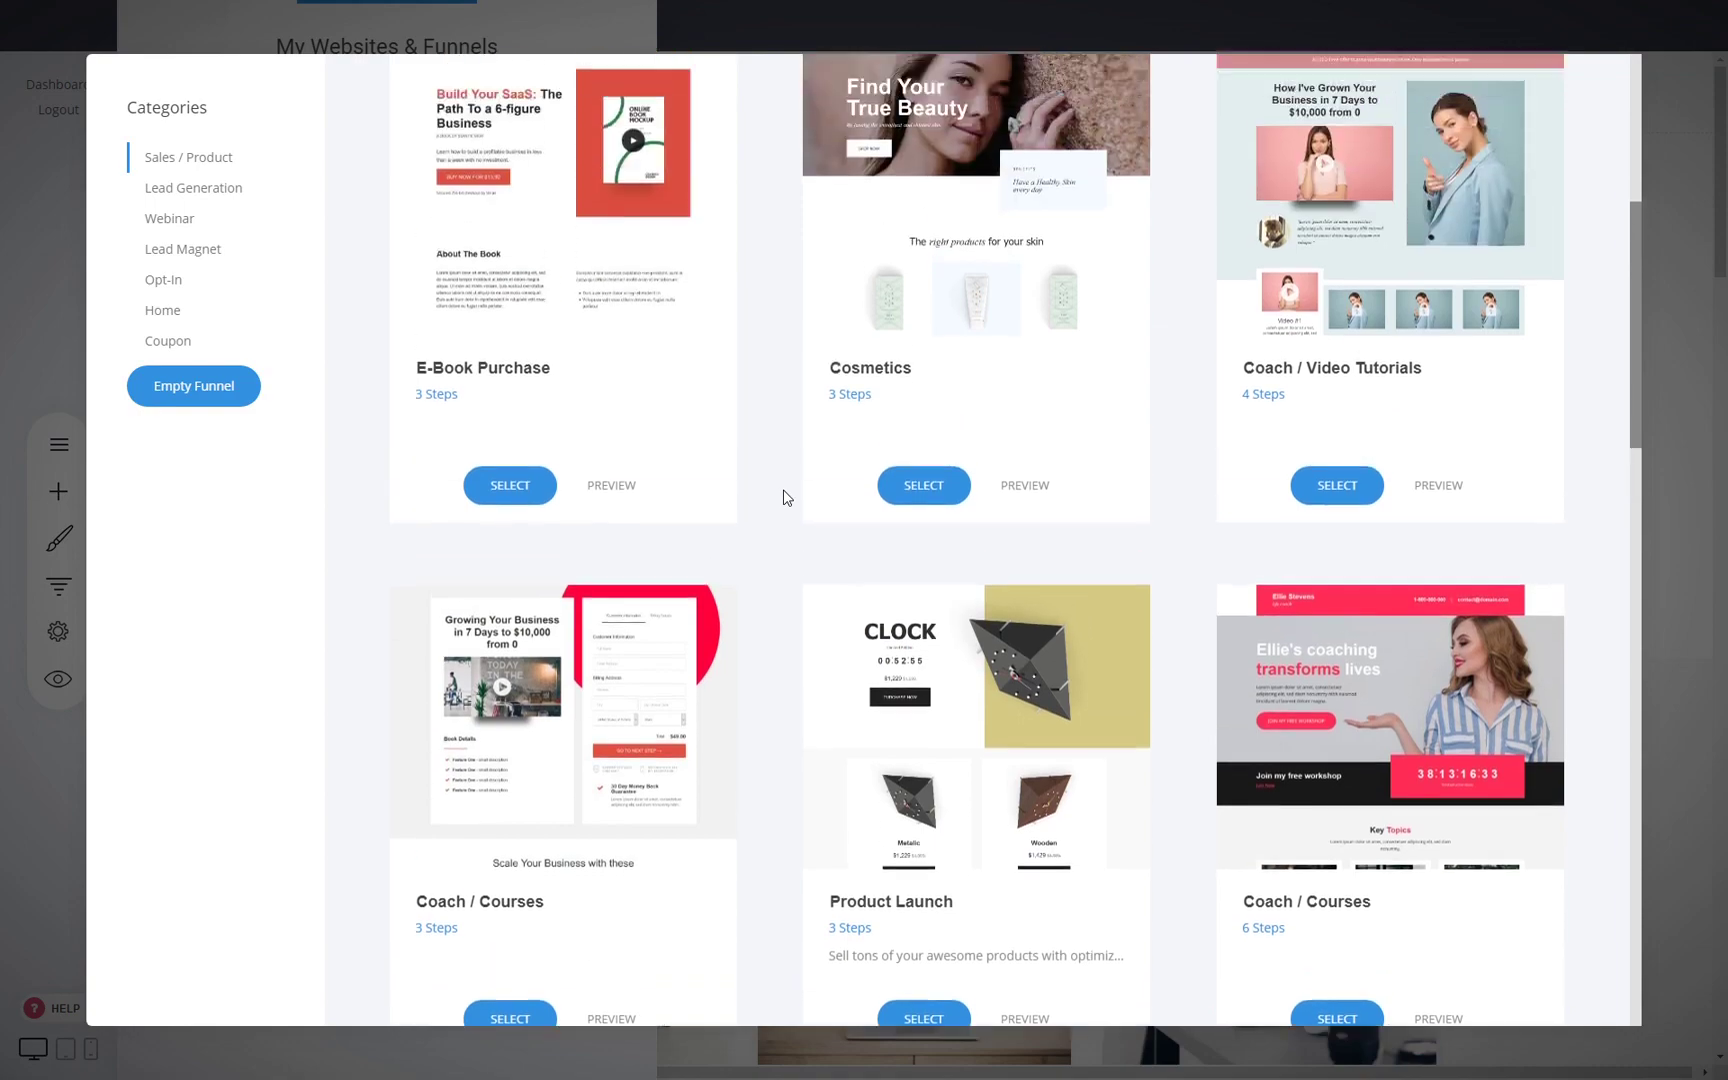
scroll(785, 497, "down", 4)
scroll(785, 497, "down", 4)
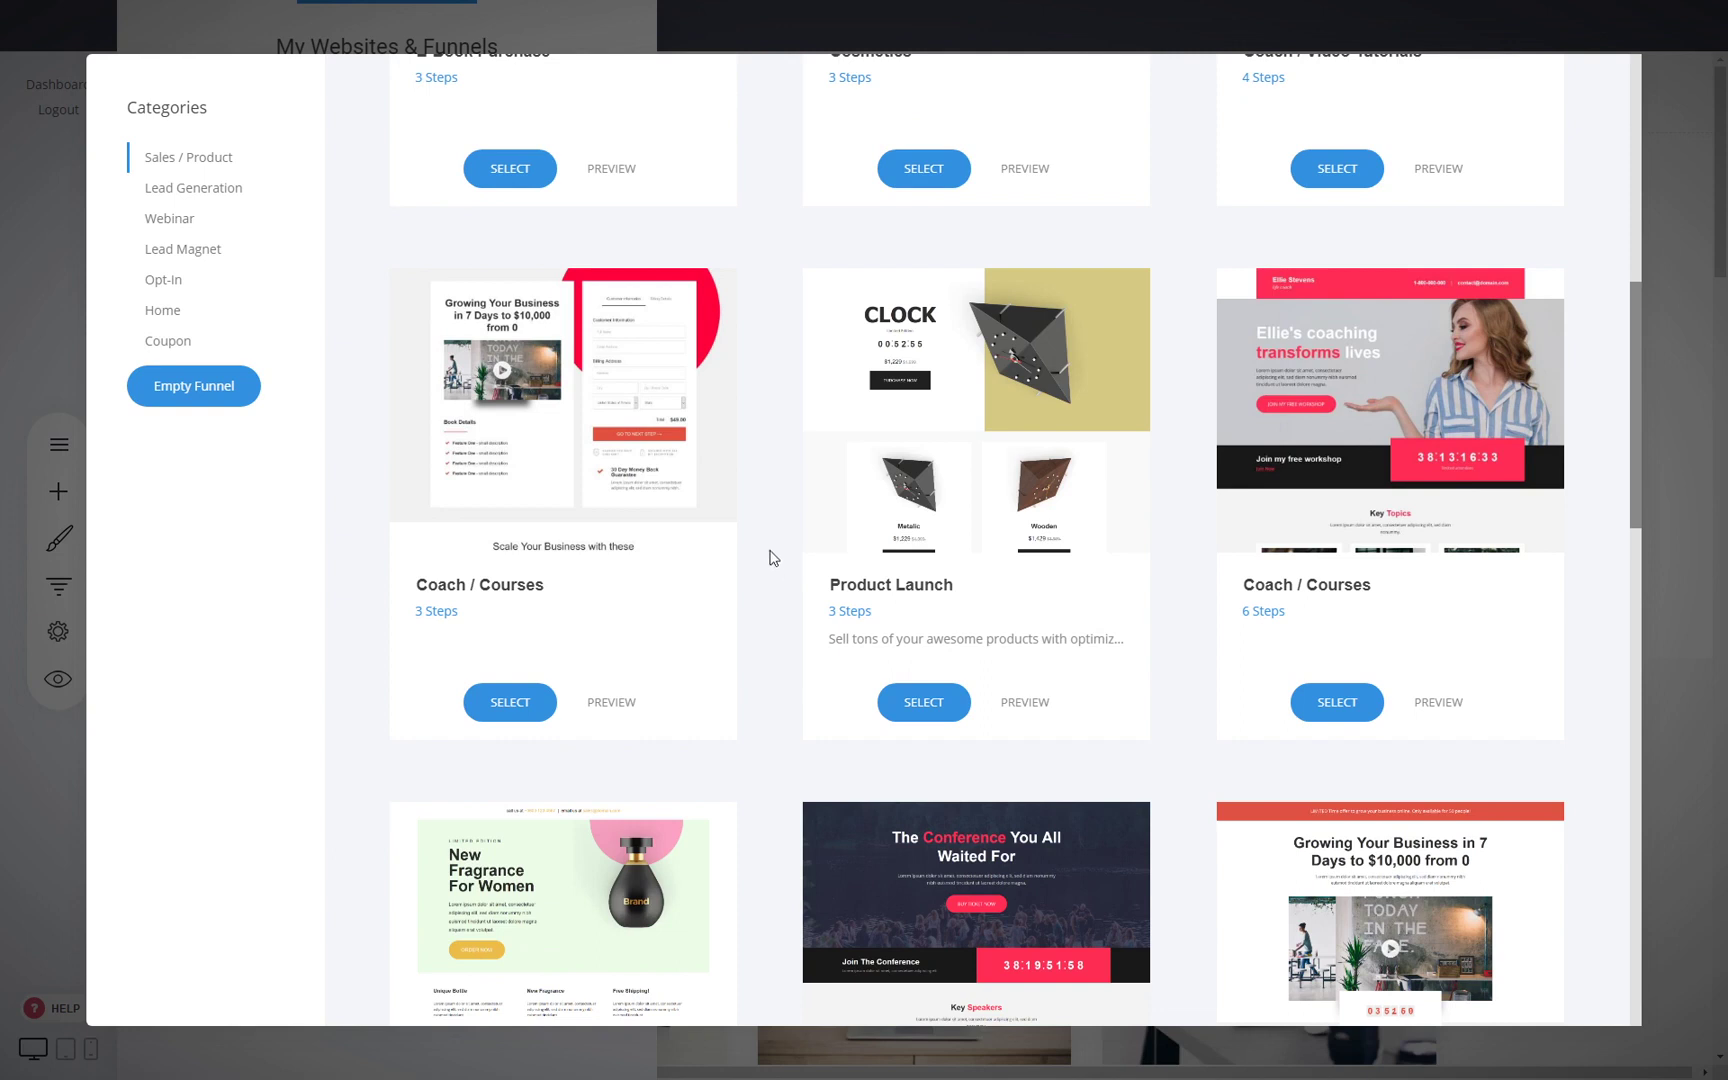
scroll(775, 557, "up", 4)
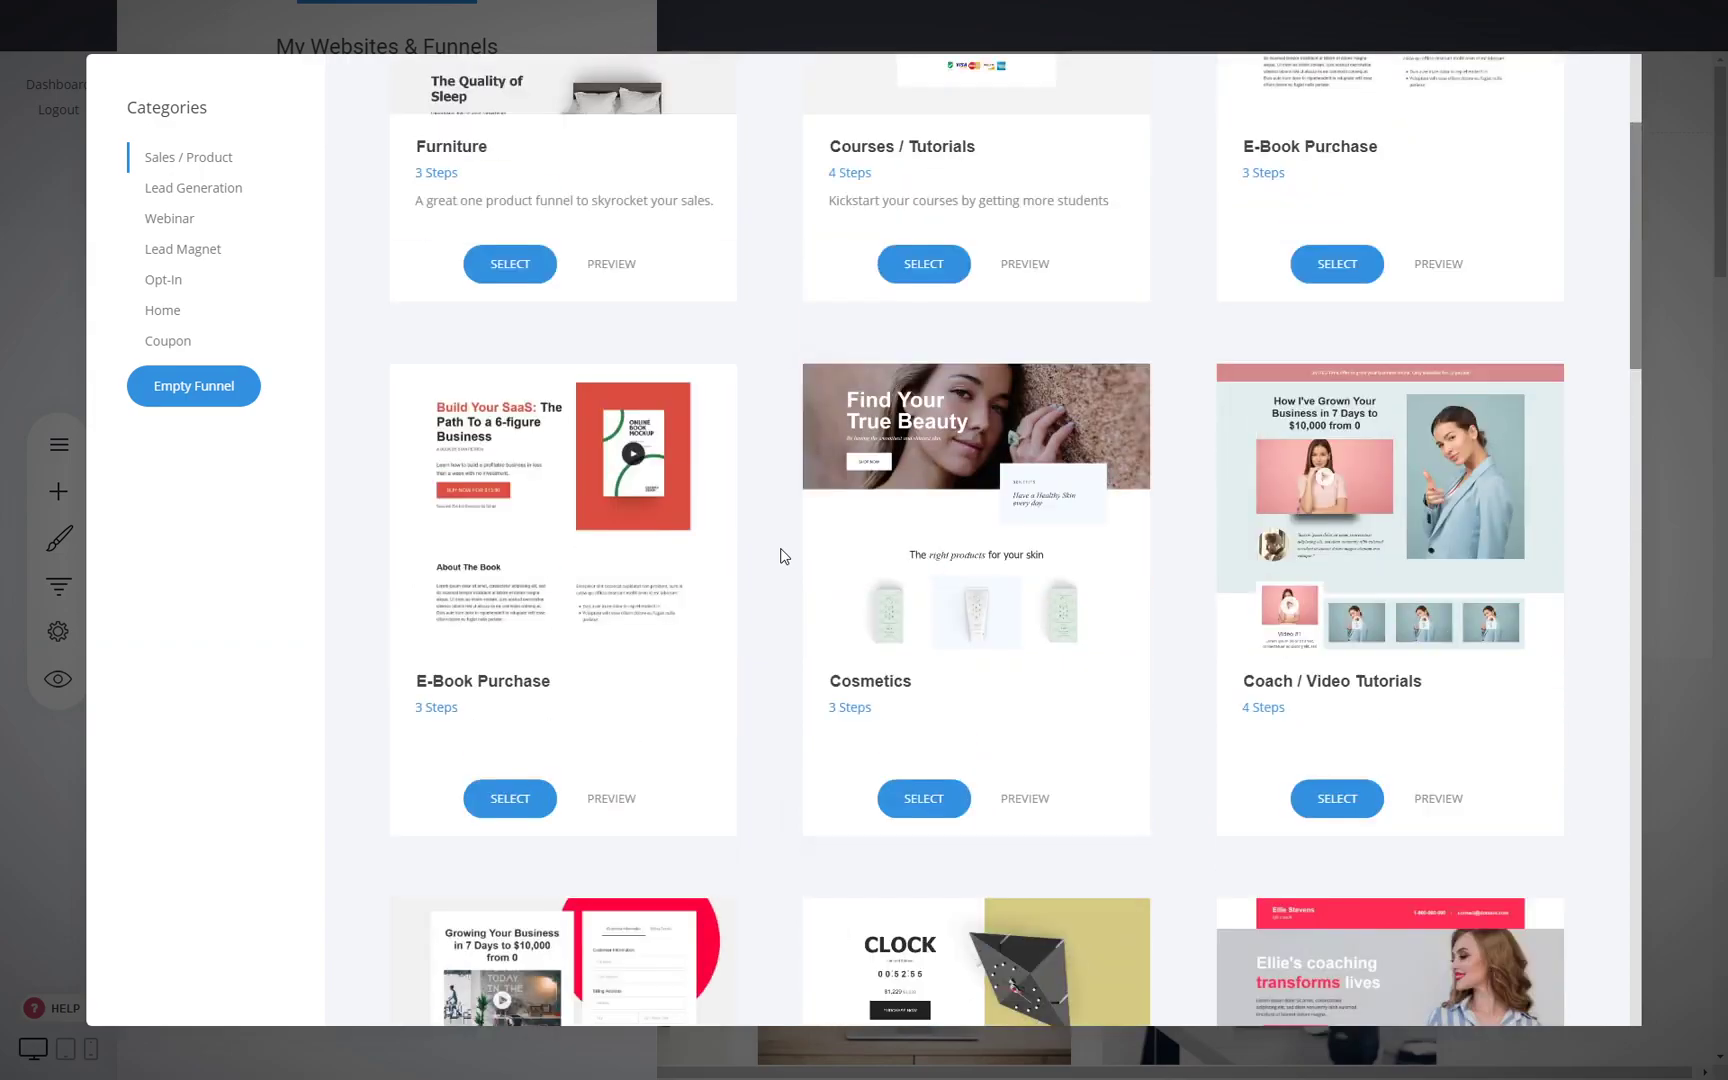
Preview the Coach / Video Tutorials funnel template through its Landing Page, Checkout, Thank You and Course 1 steps, then close the preview
left_click(1440, 799)
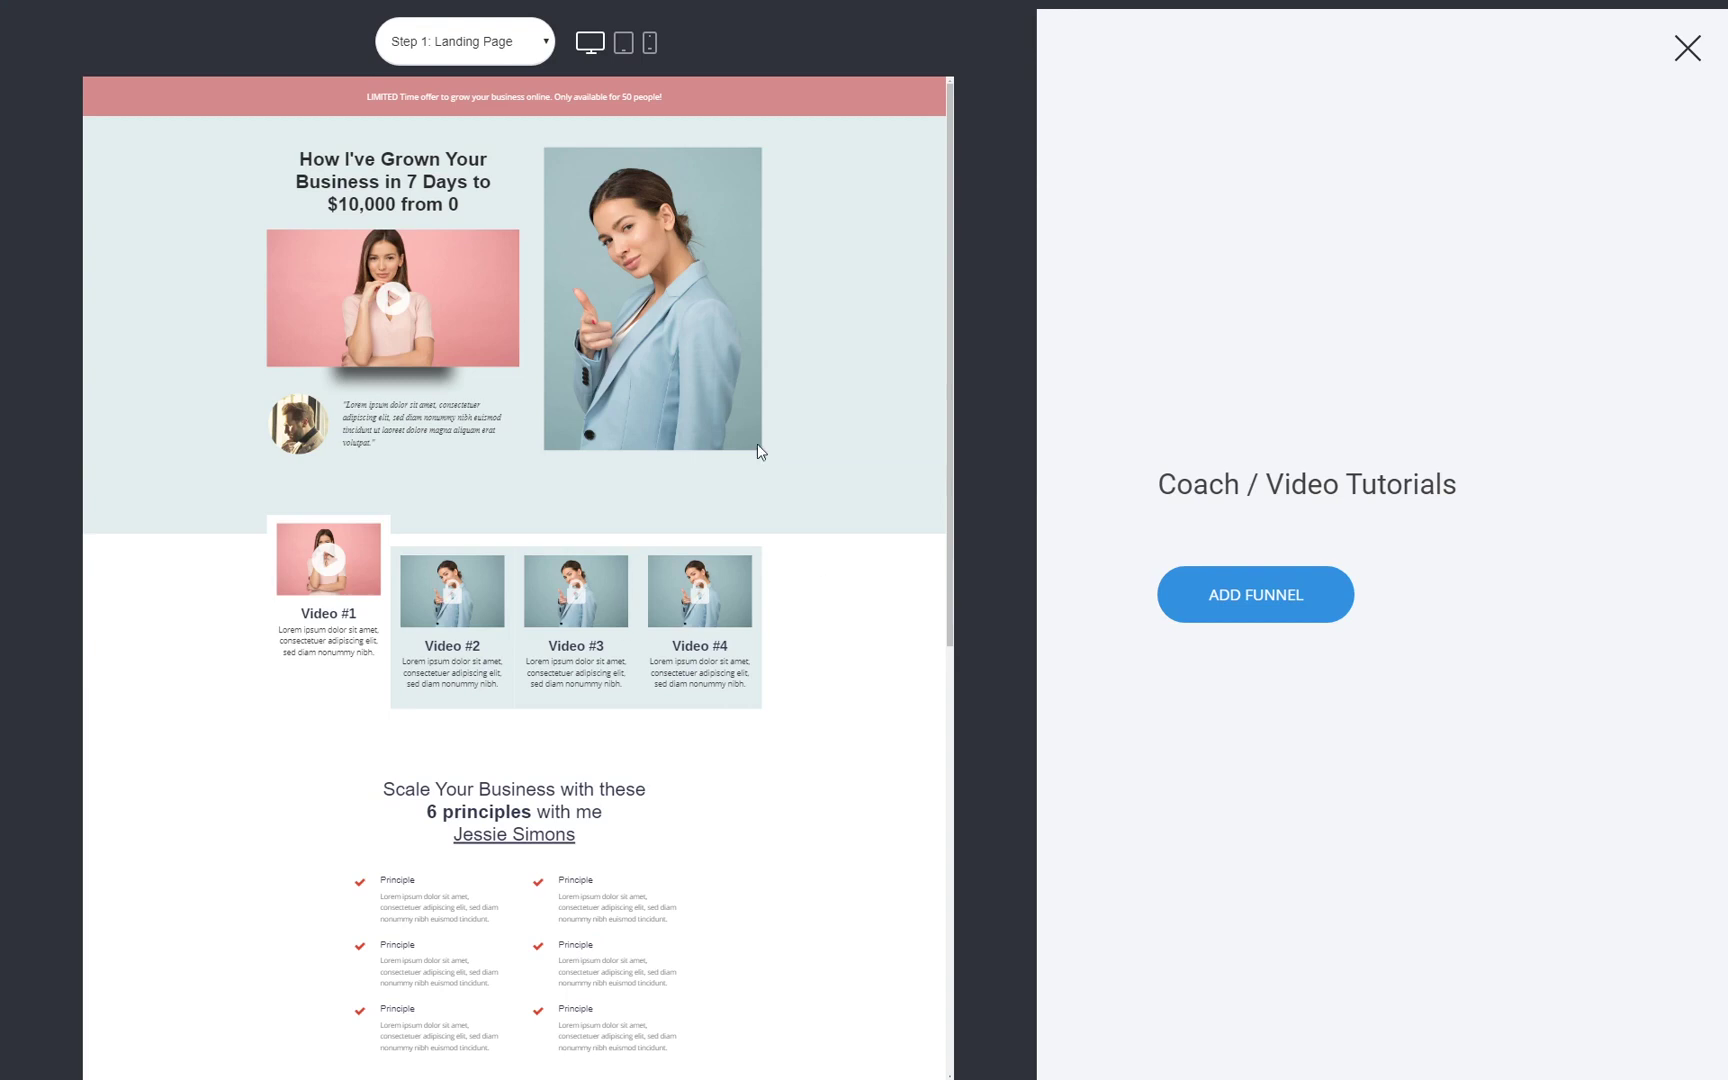
left_click(488, 48)
left_click(468, 85)
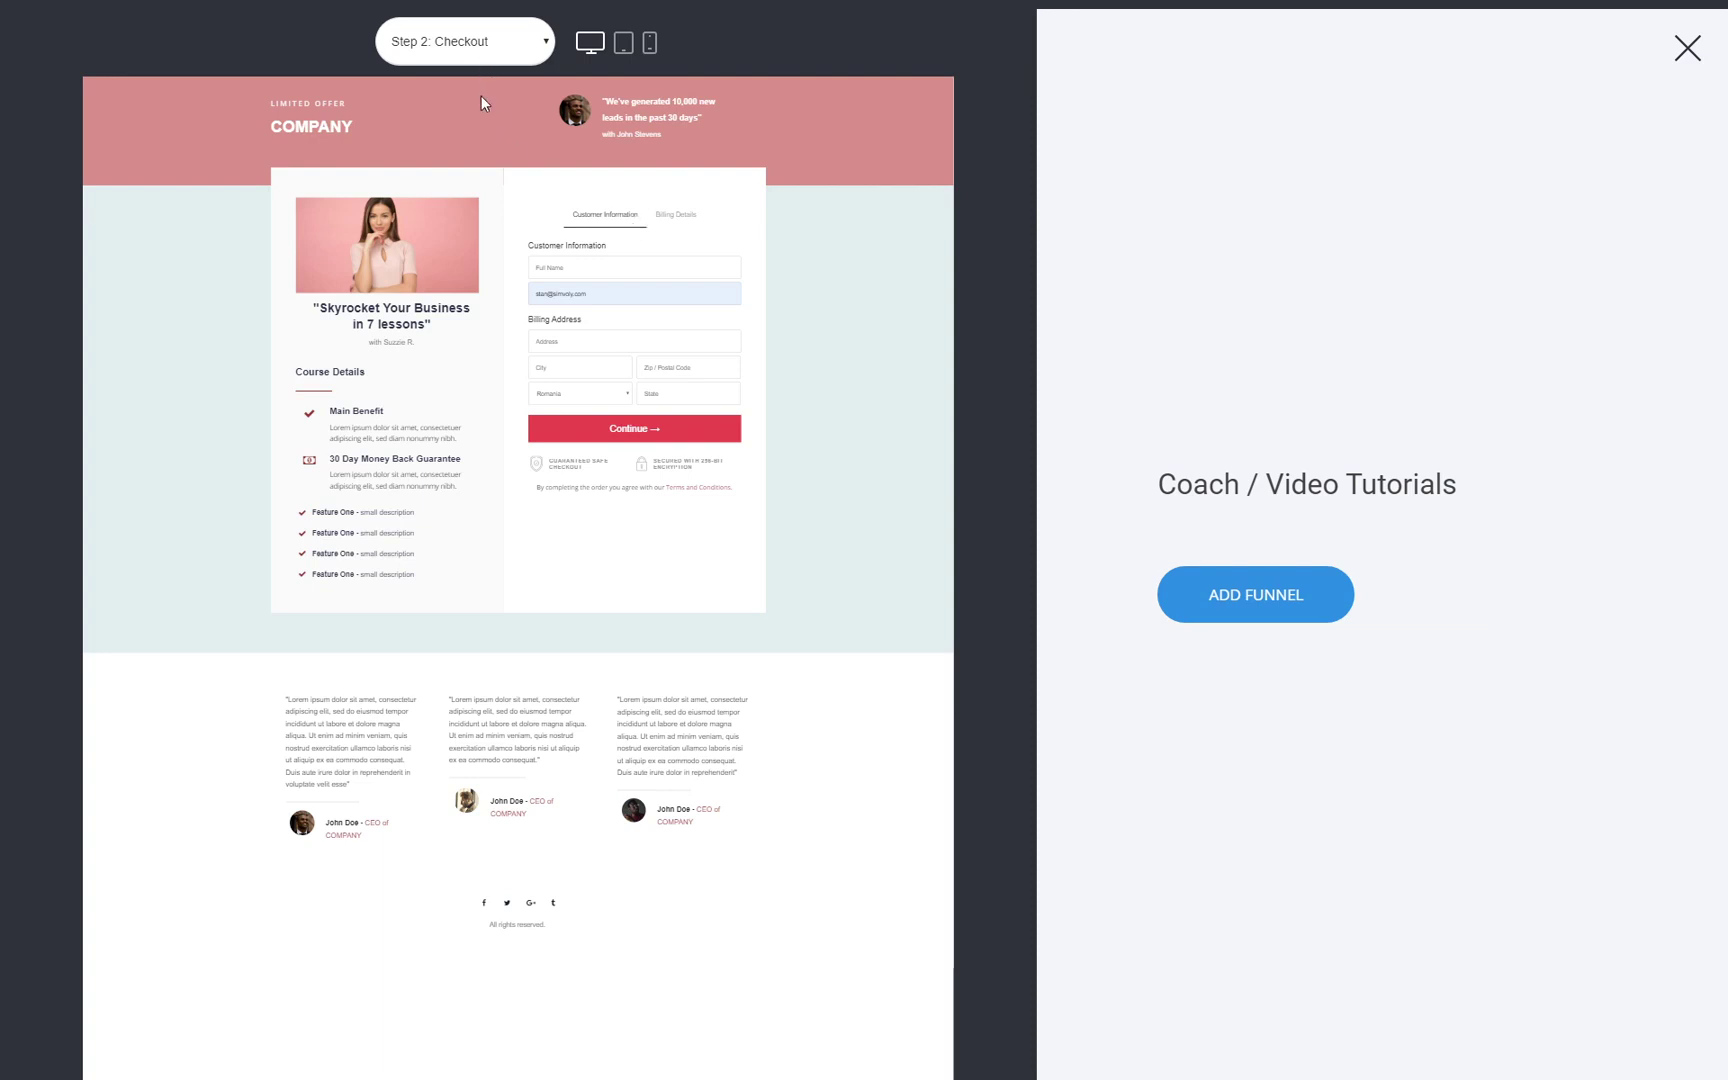
left_click(481, 104)
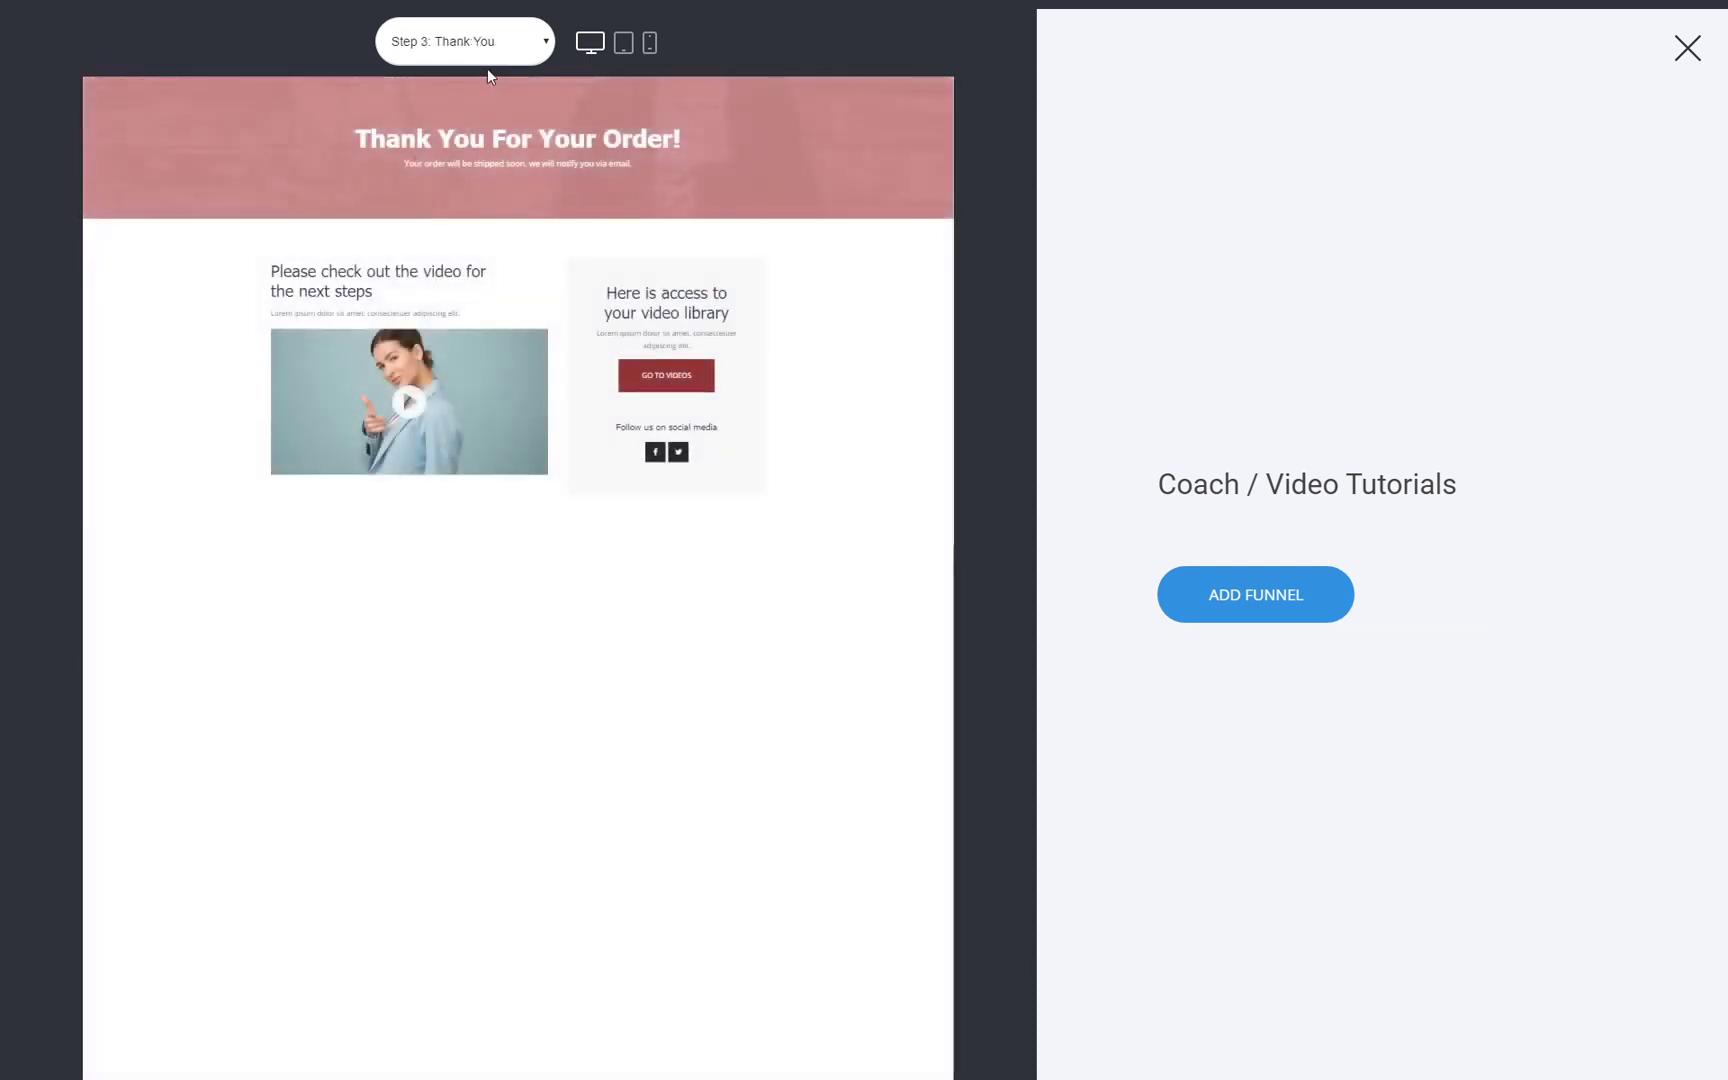
left_click(473, 128)
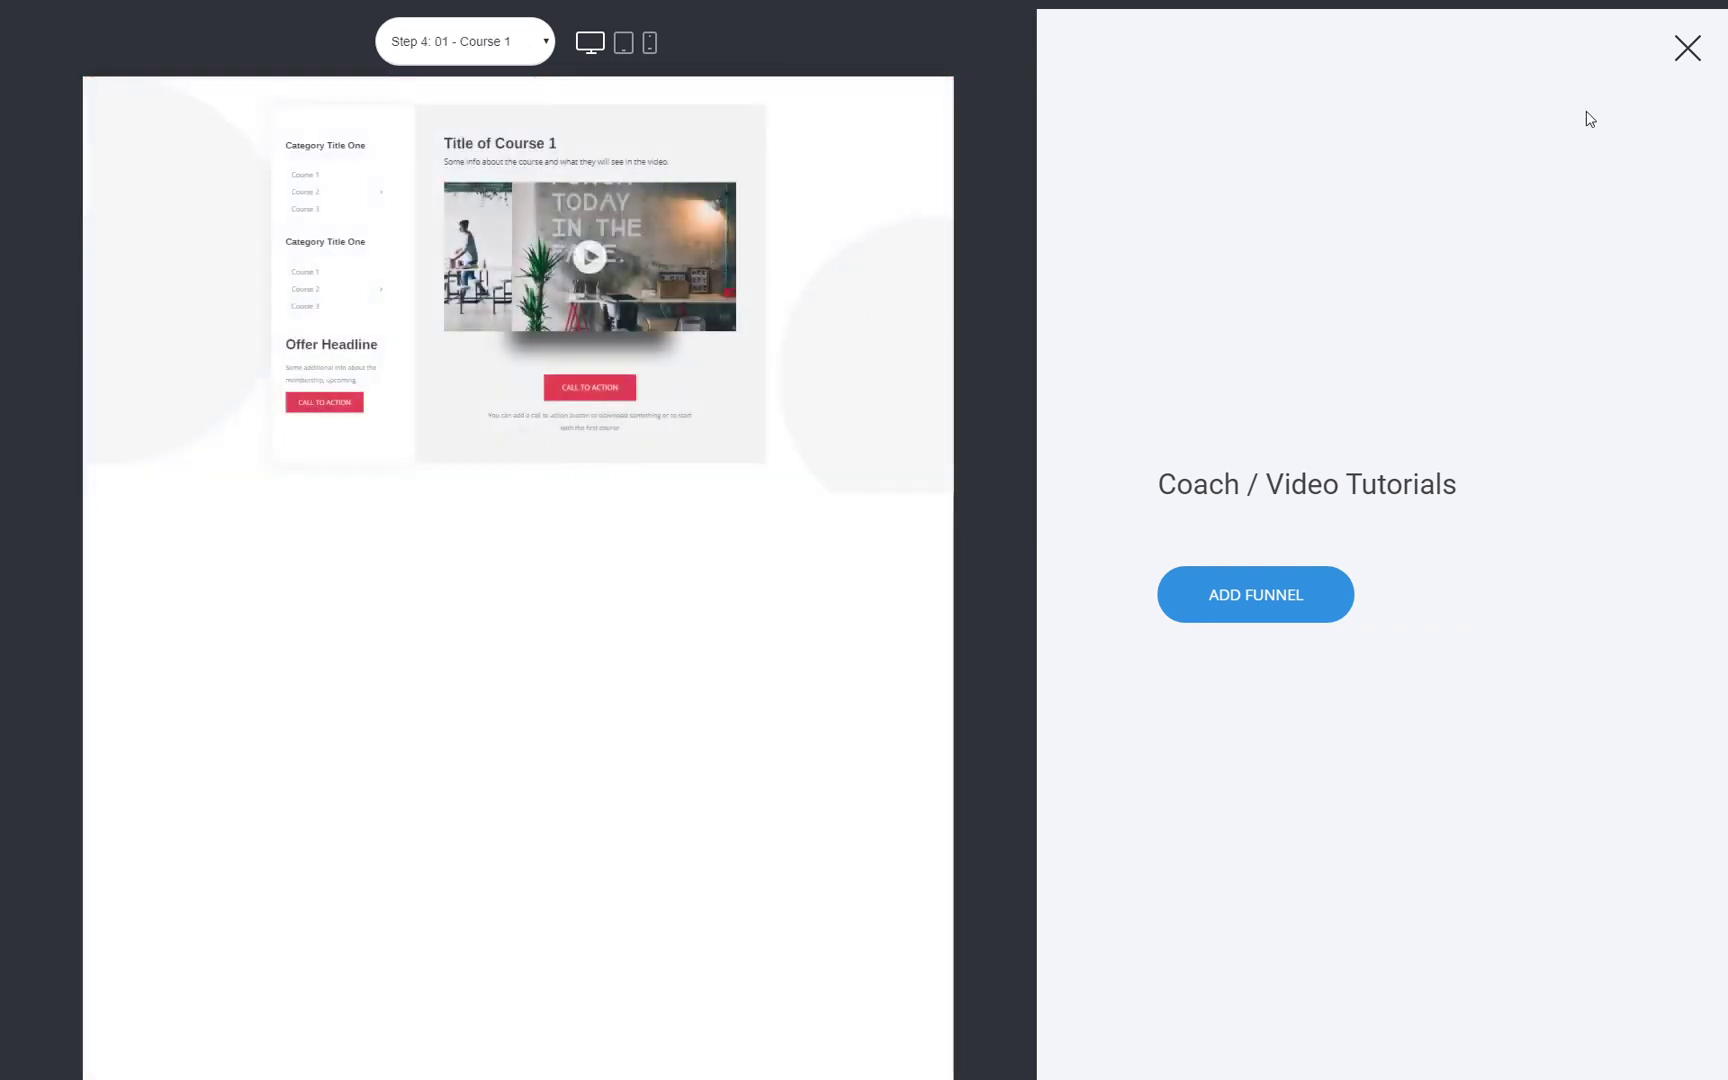
left_click(1688, 48)
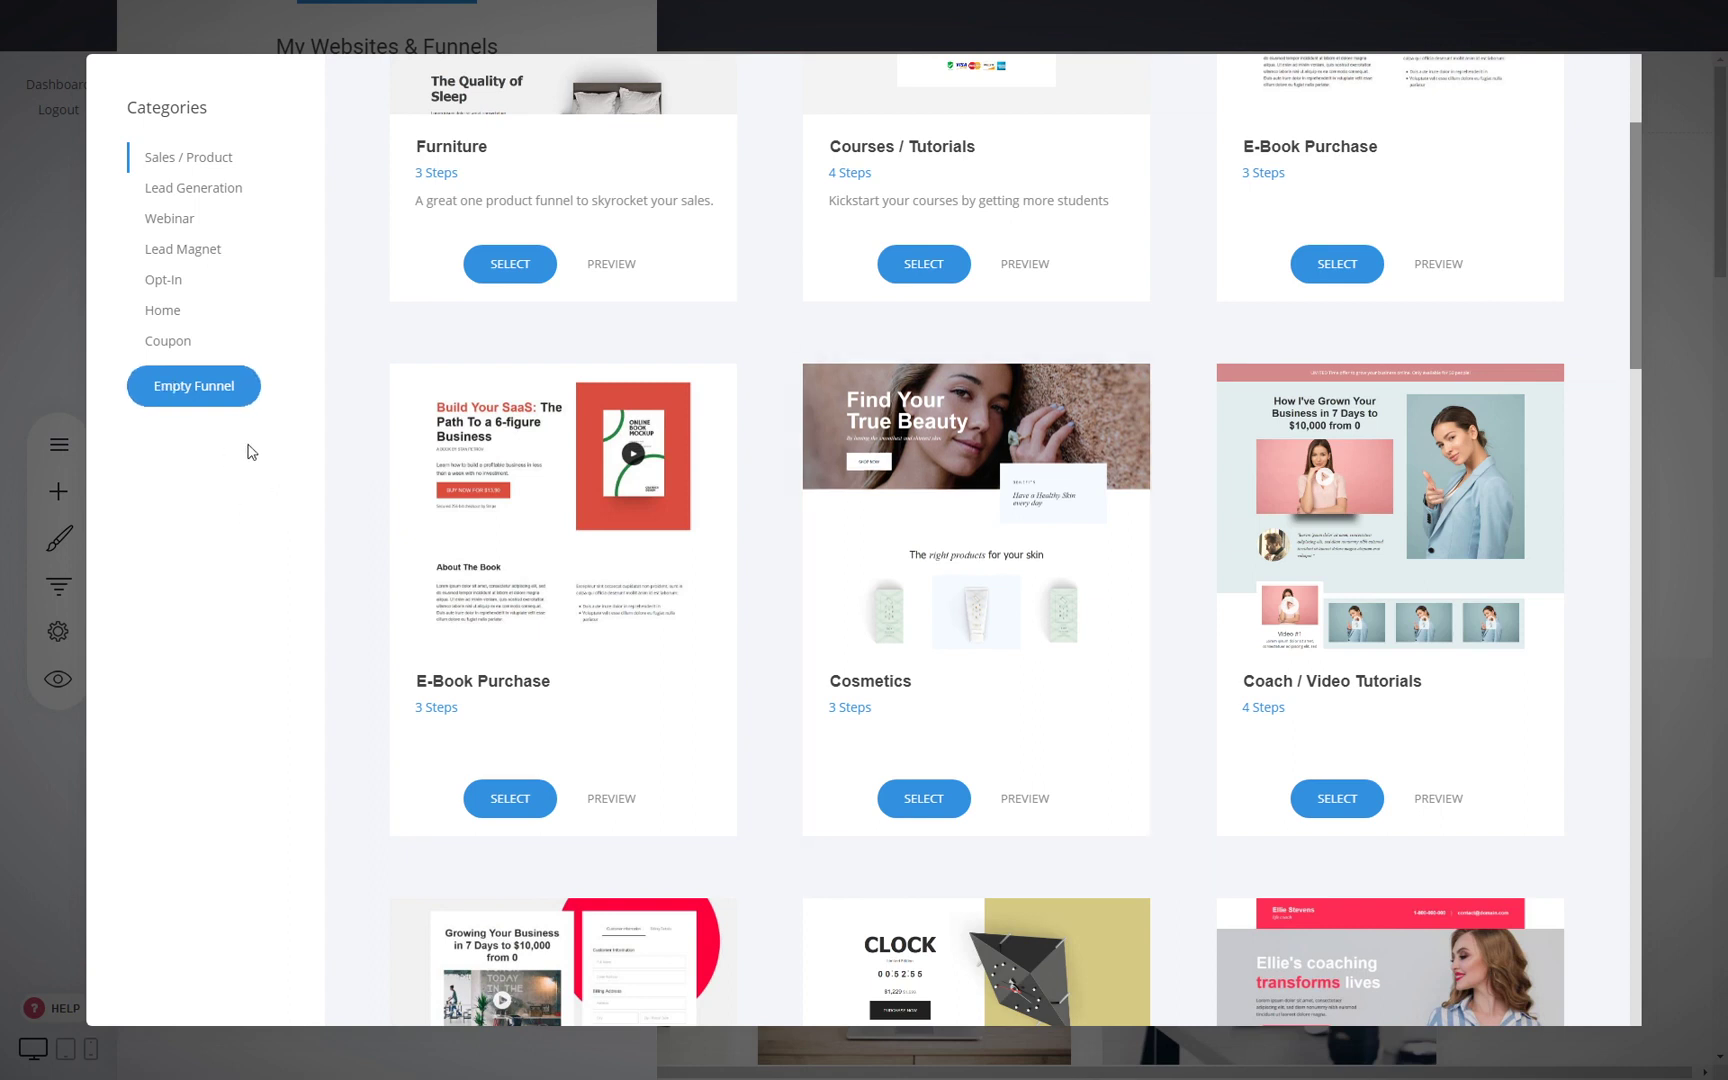
Create an empty funnel named Membership and check which pages it contains
left_click(224, 400)
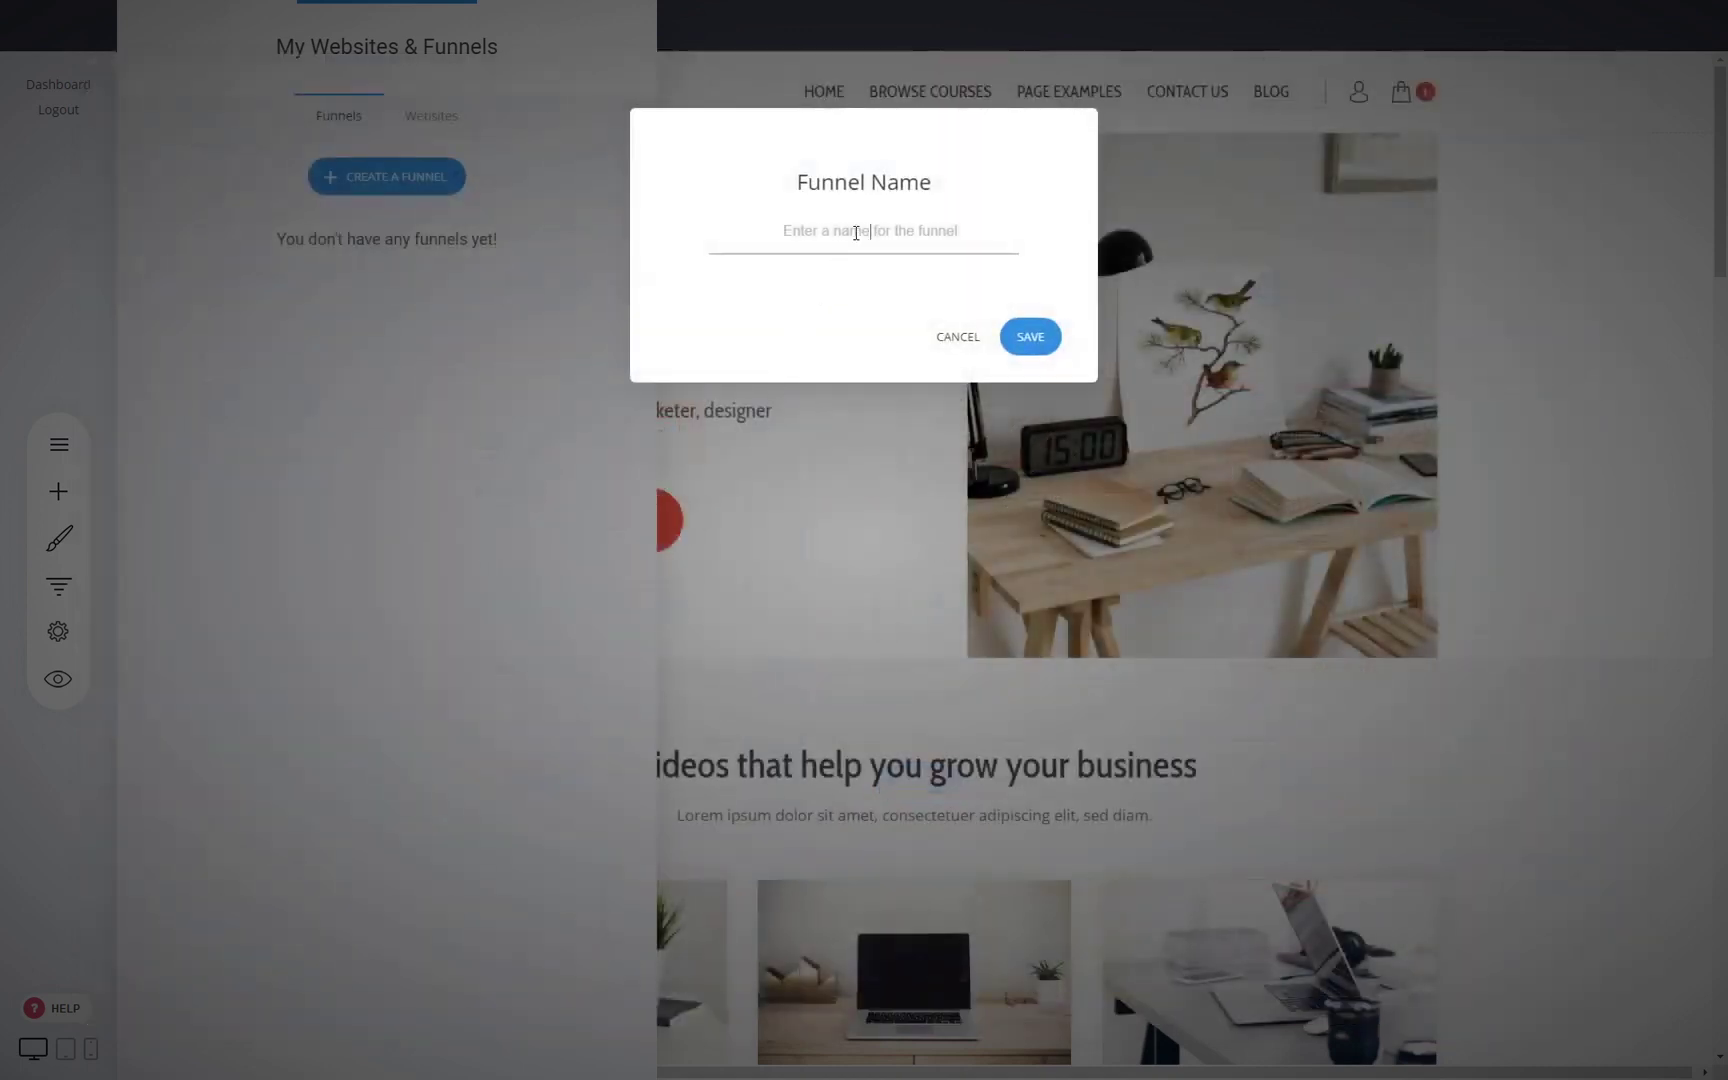
type("Membership")
left_click(1029, 341)
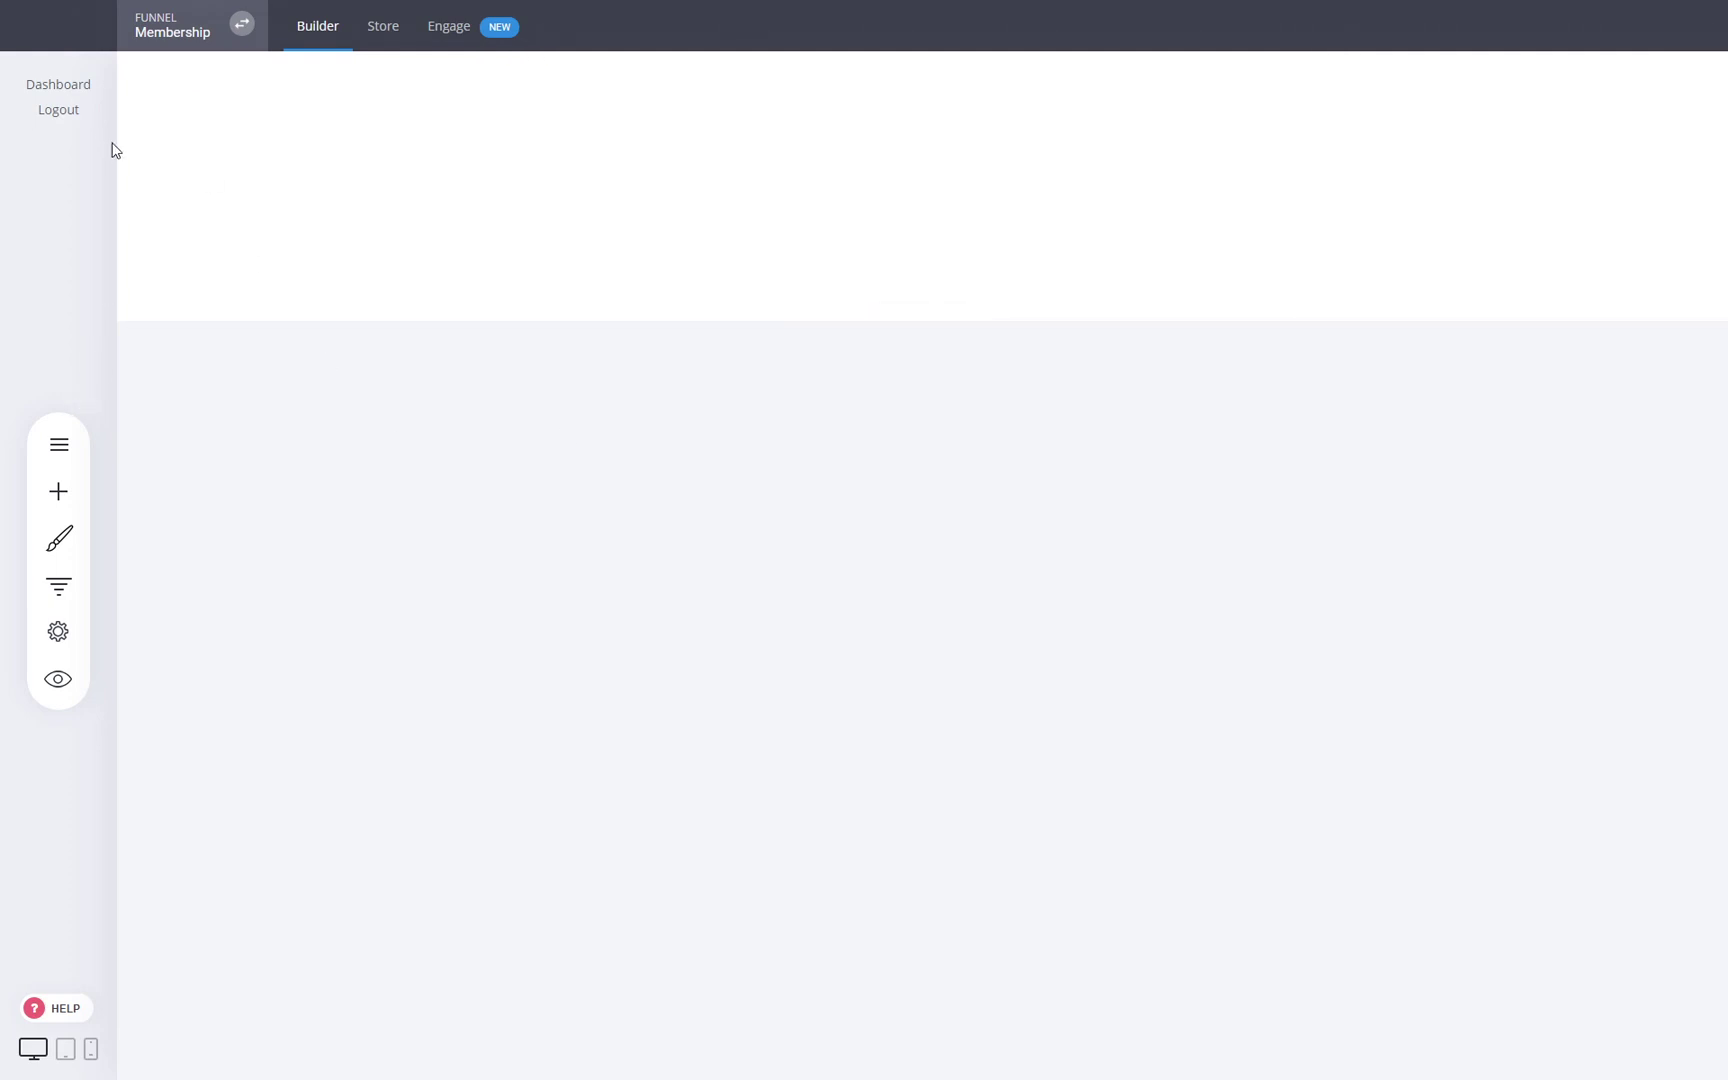
left_click(63, 438)
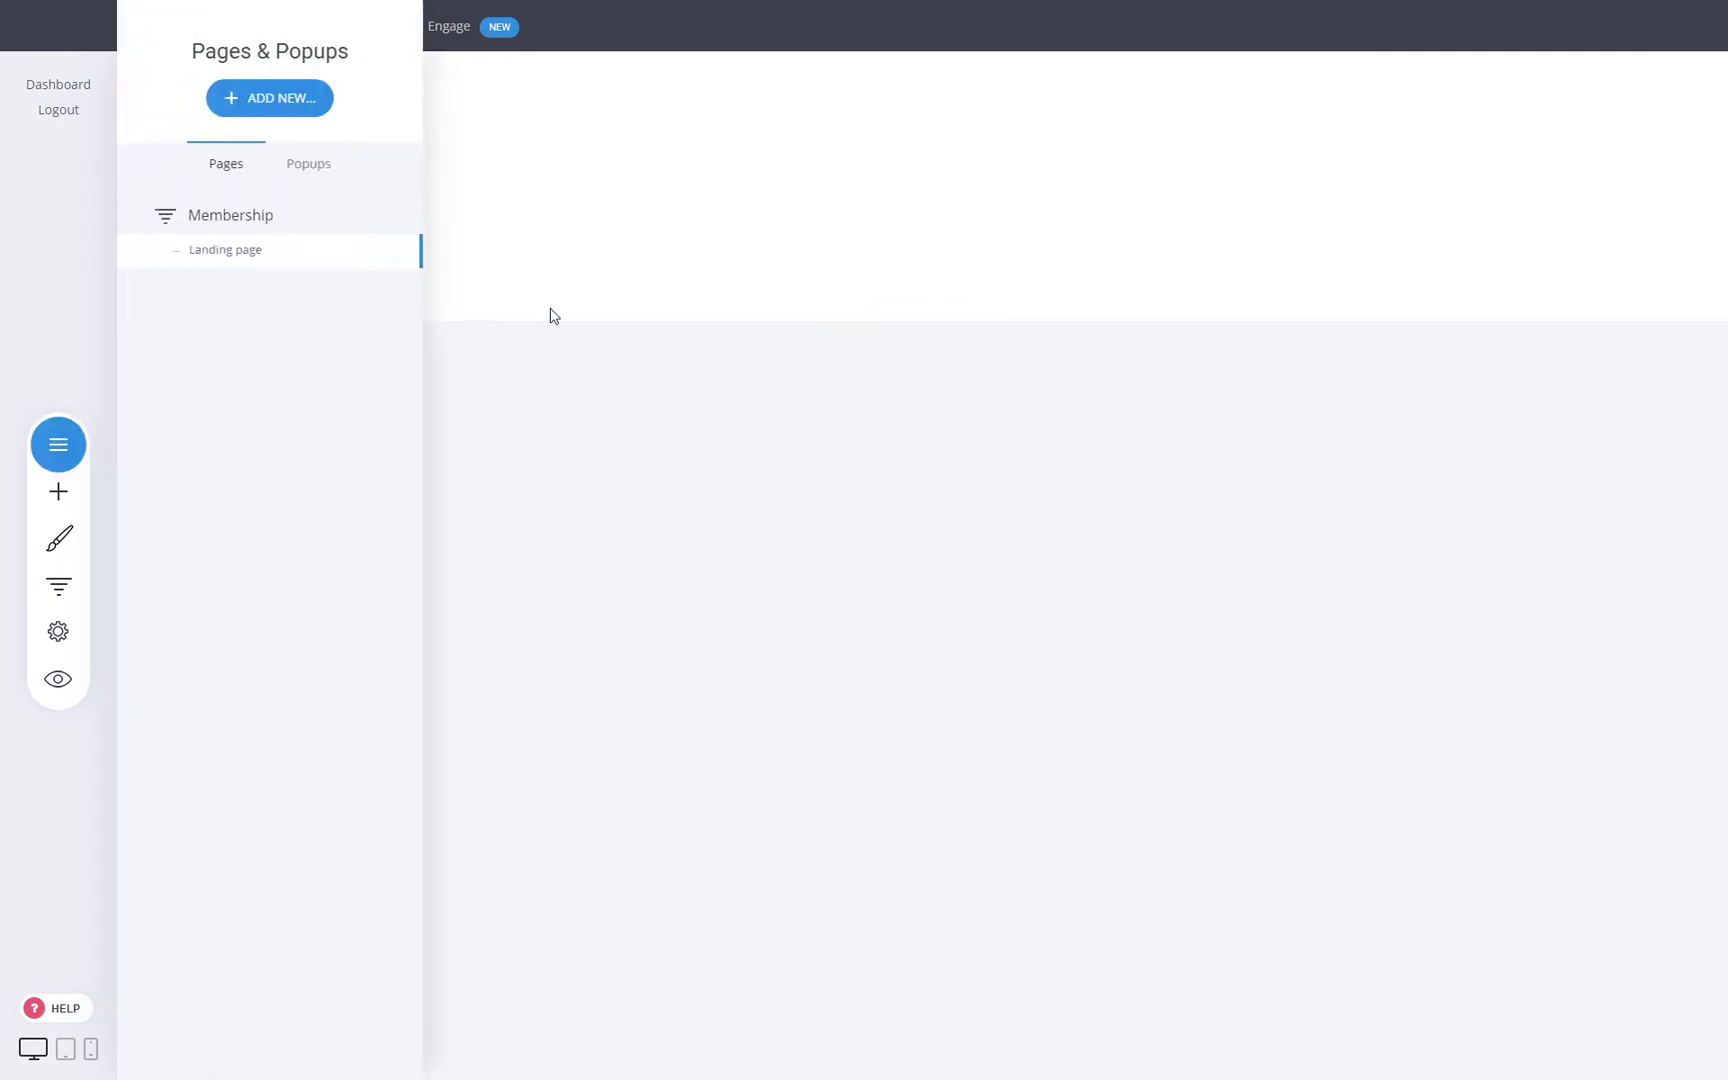
left_click(635, 306)
Move the Membership funnel into the Membership Site website within this project
left_click(58, 585)
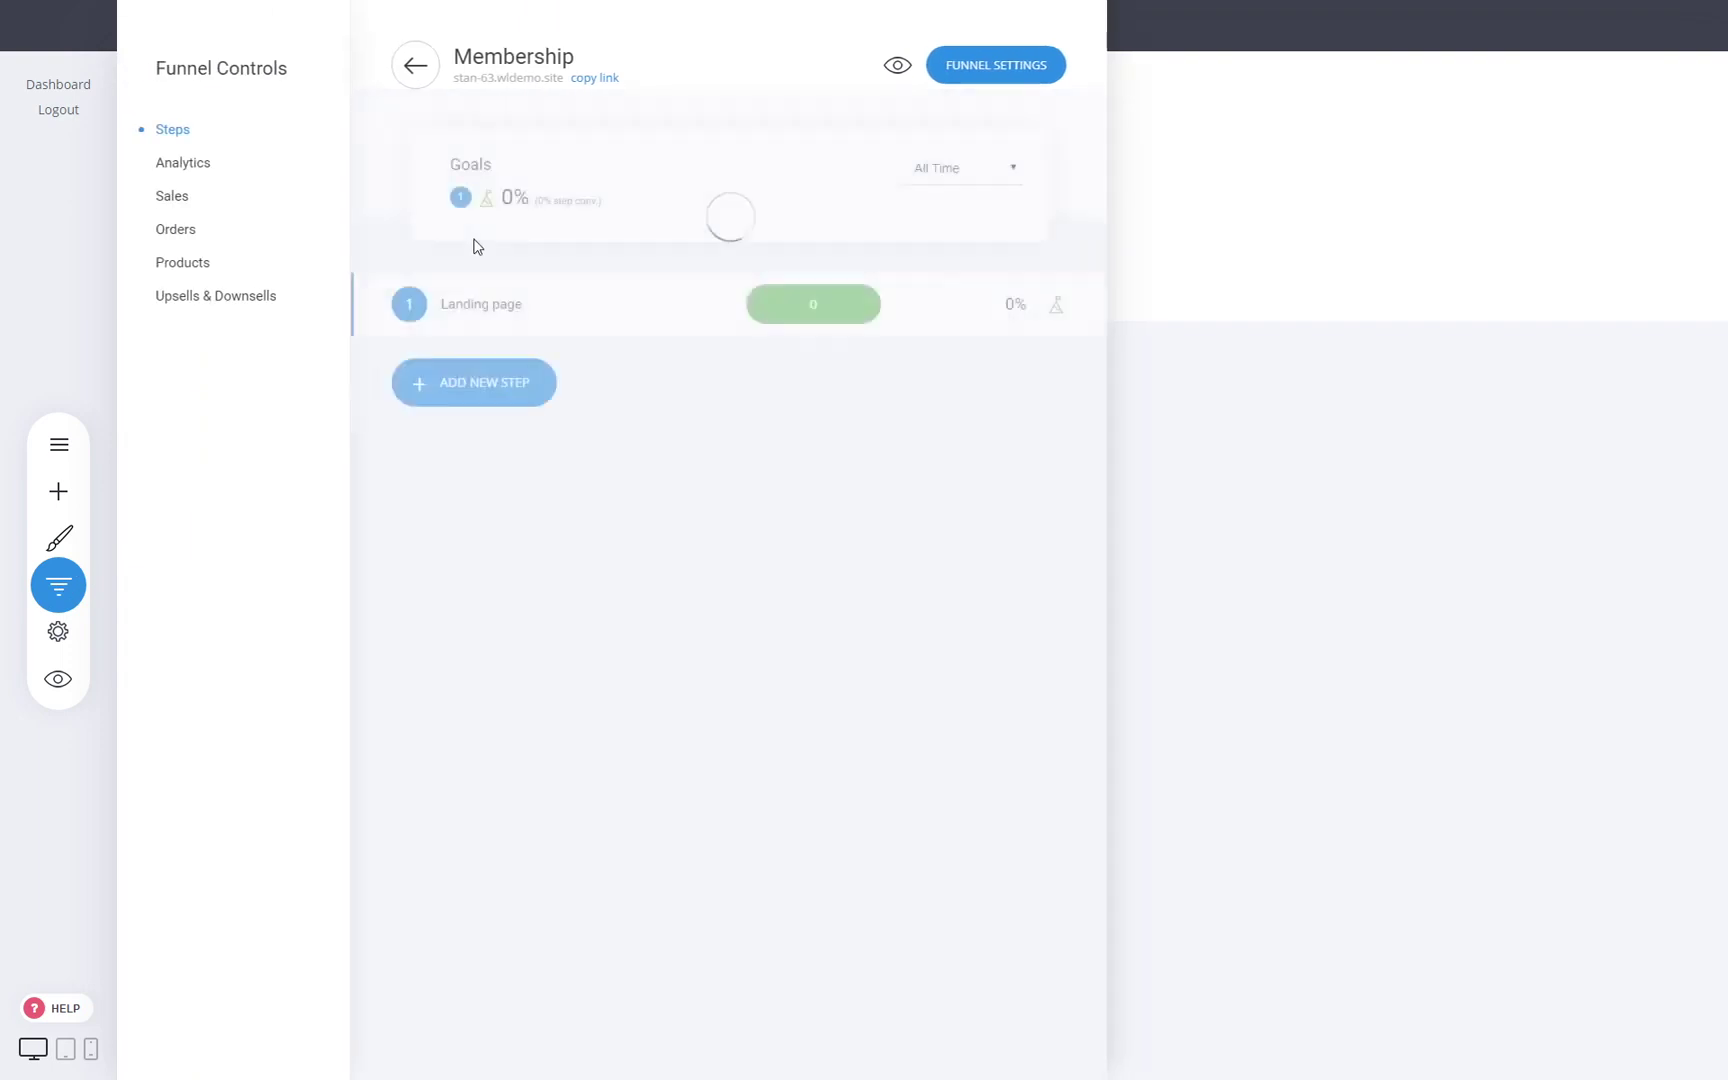
left_click(418, 80)
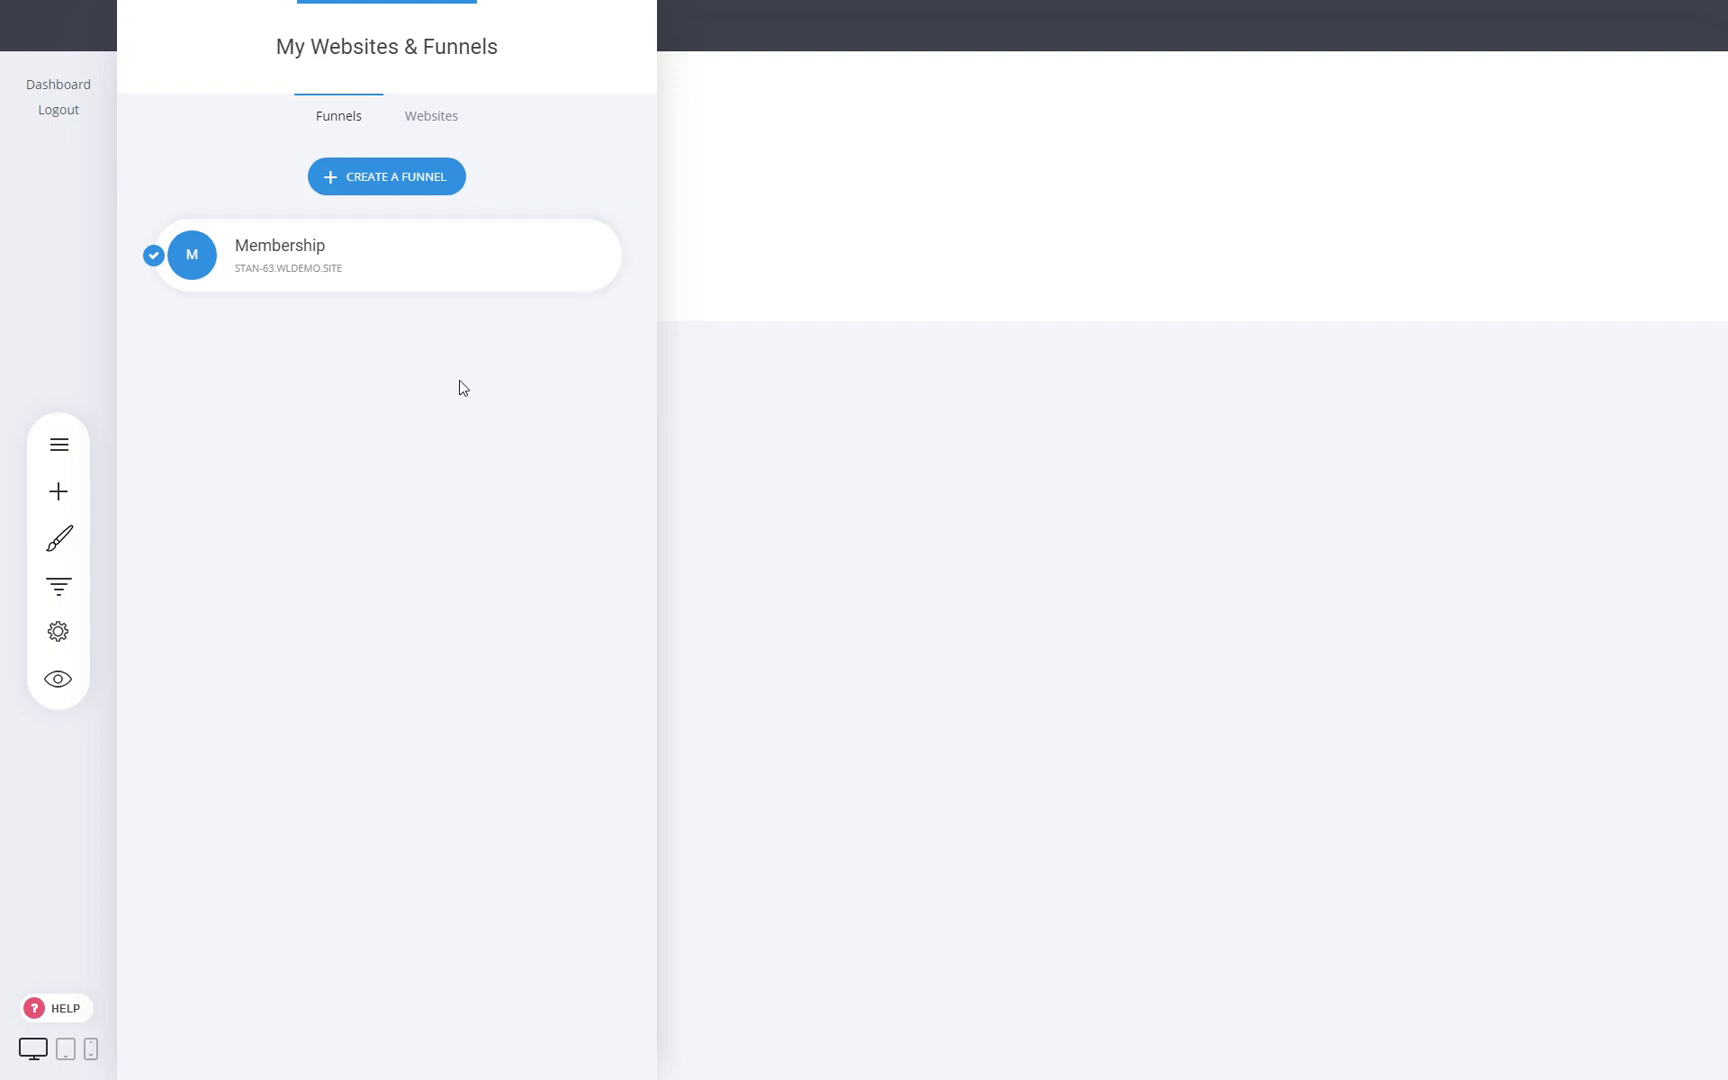
left_click(586, 258)
left_click(588, 259)
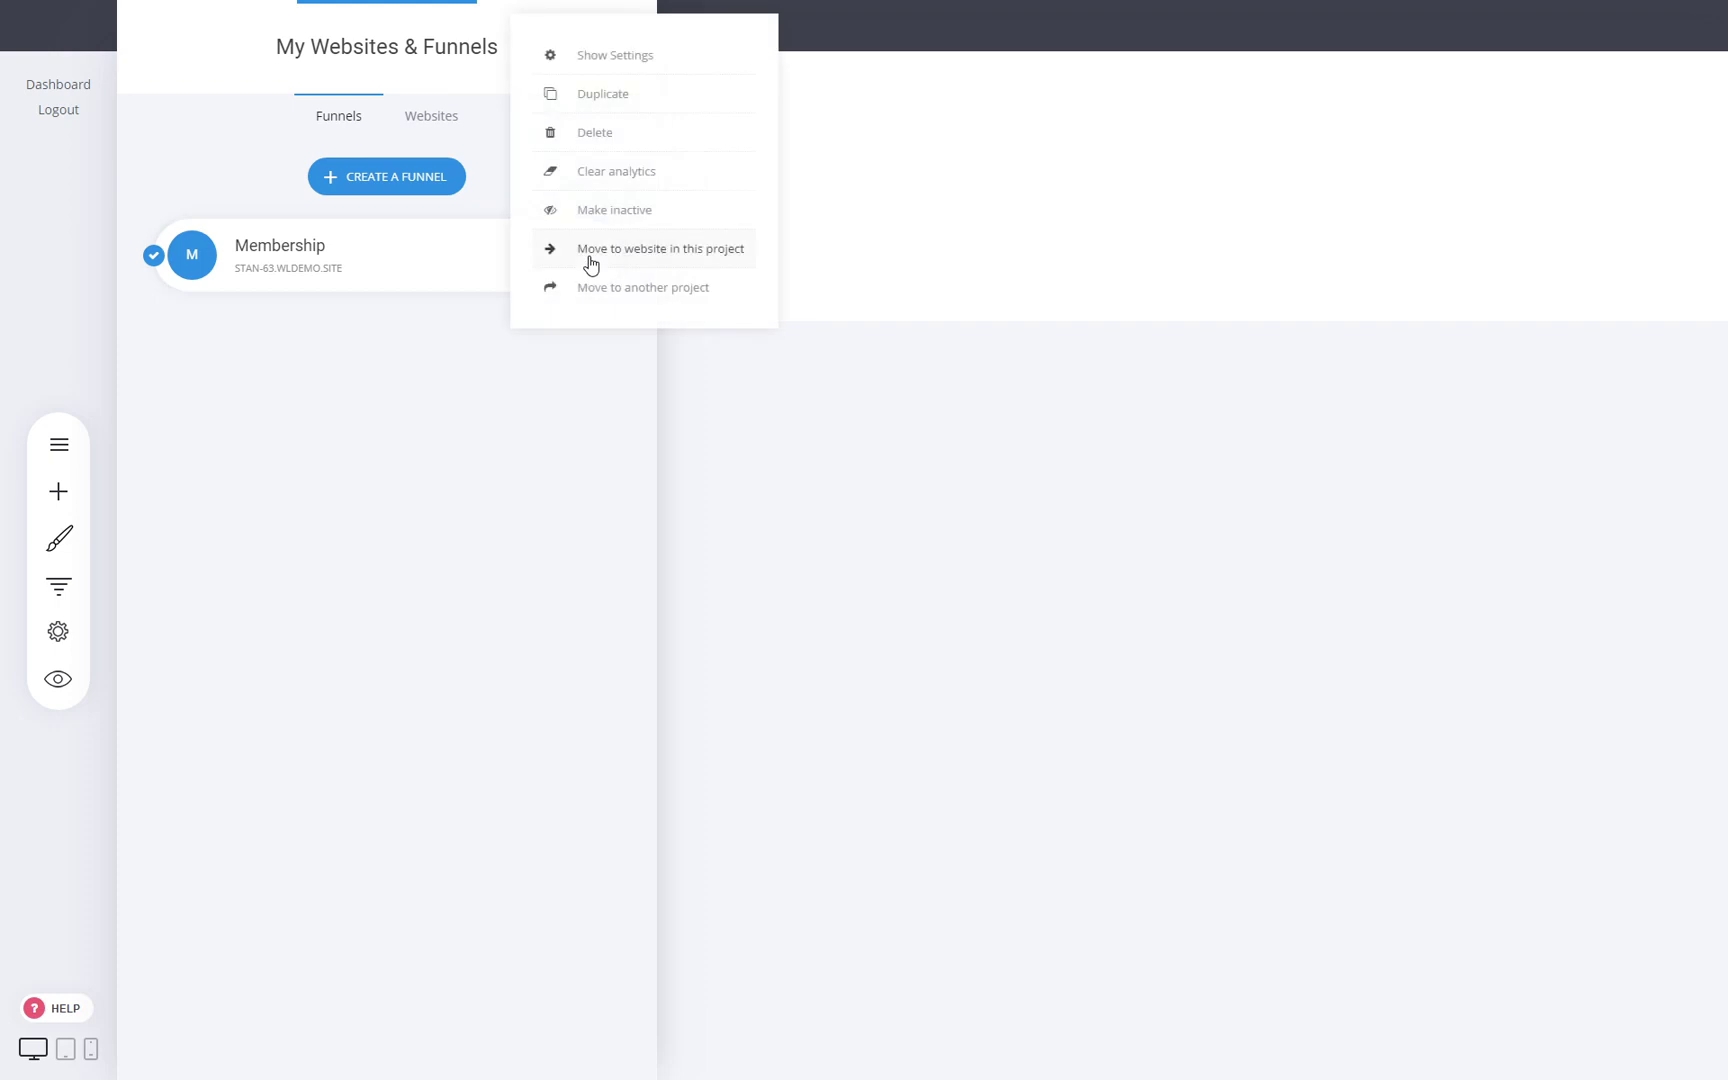
left_click(666, 262)
left_click(860, 248)
left_click(914, 505)
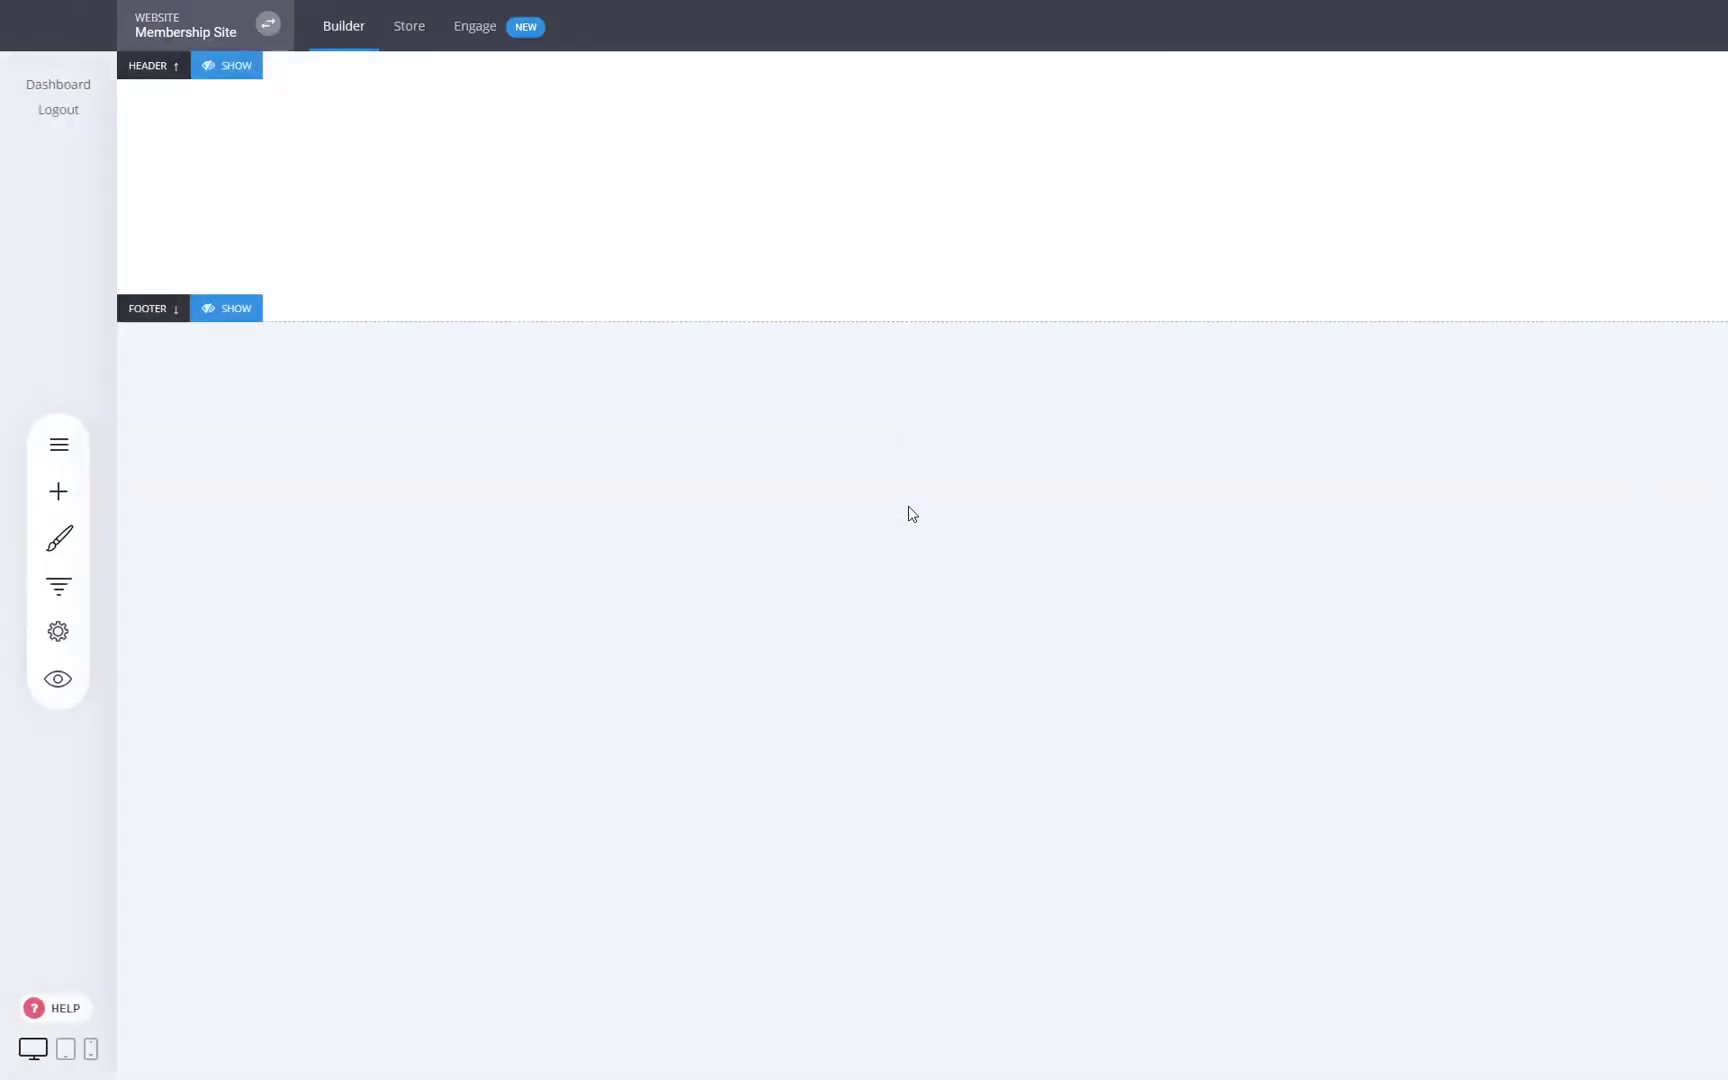
Show the website's header and footer on the funnel's landing page
left_click(236, 70)
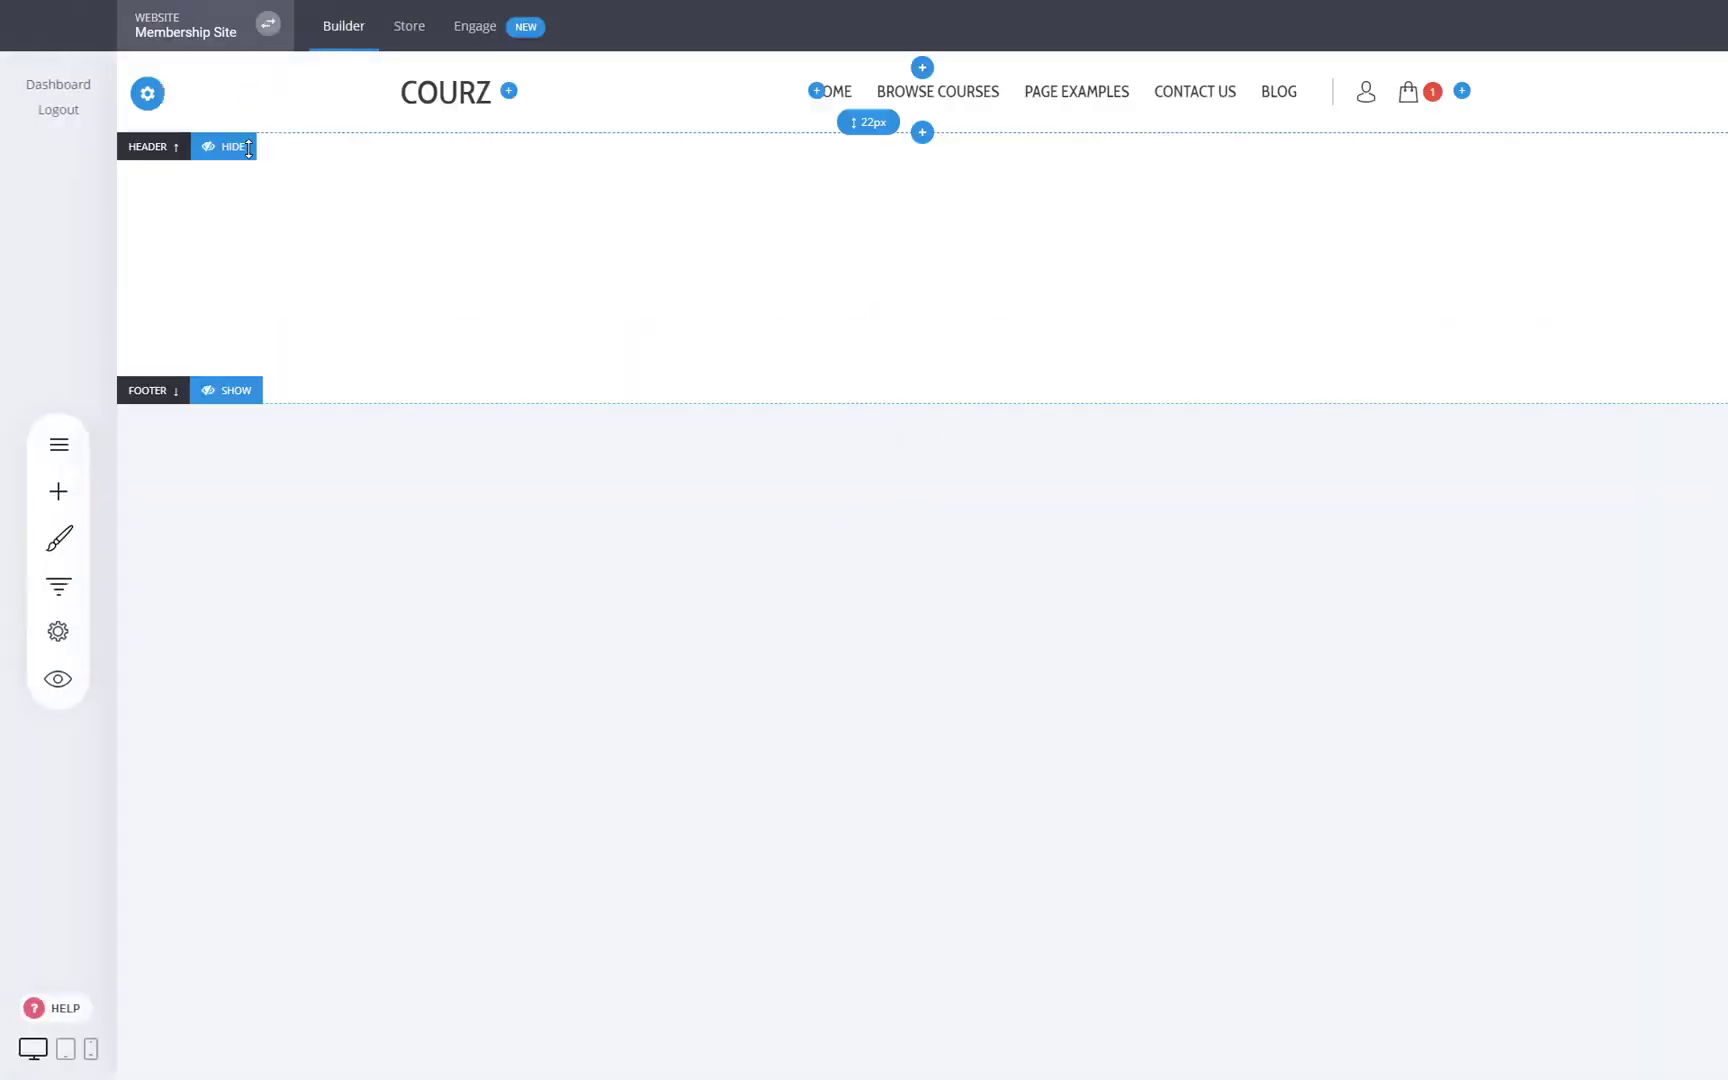
left_click(236, 390)
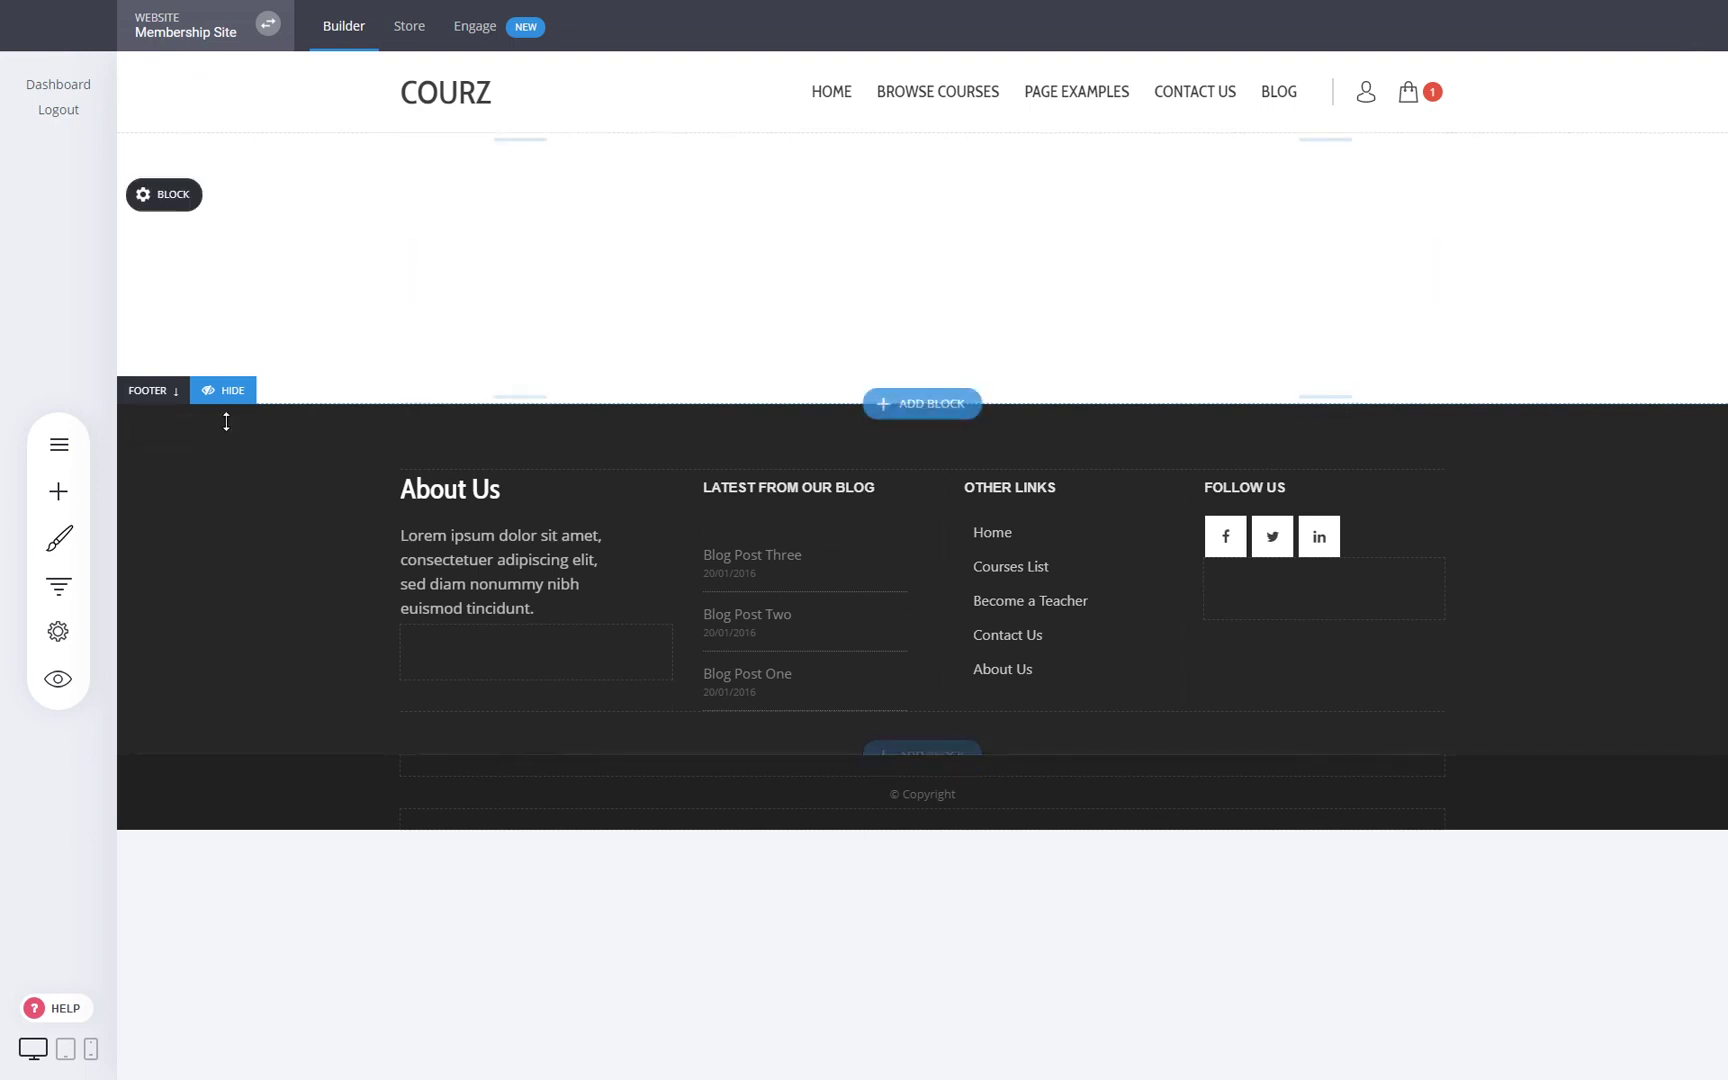
Move the Dedicated Course Page from the website's Pages folder into the Membership funnel
left_click(62, 447)
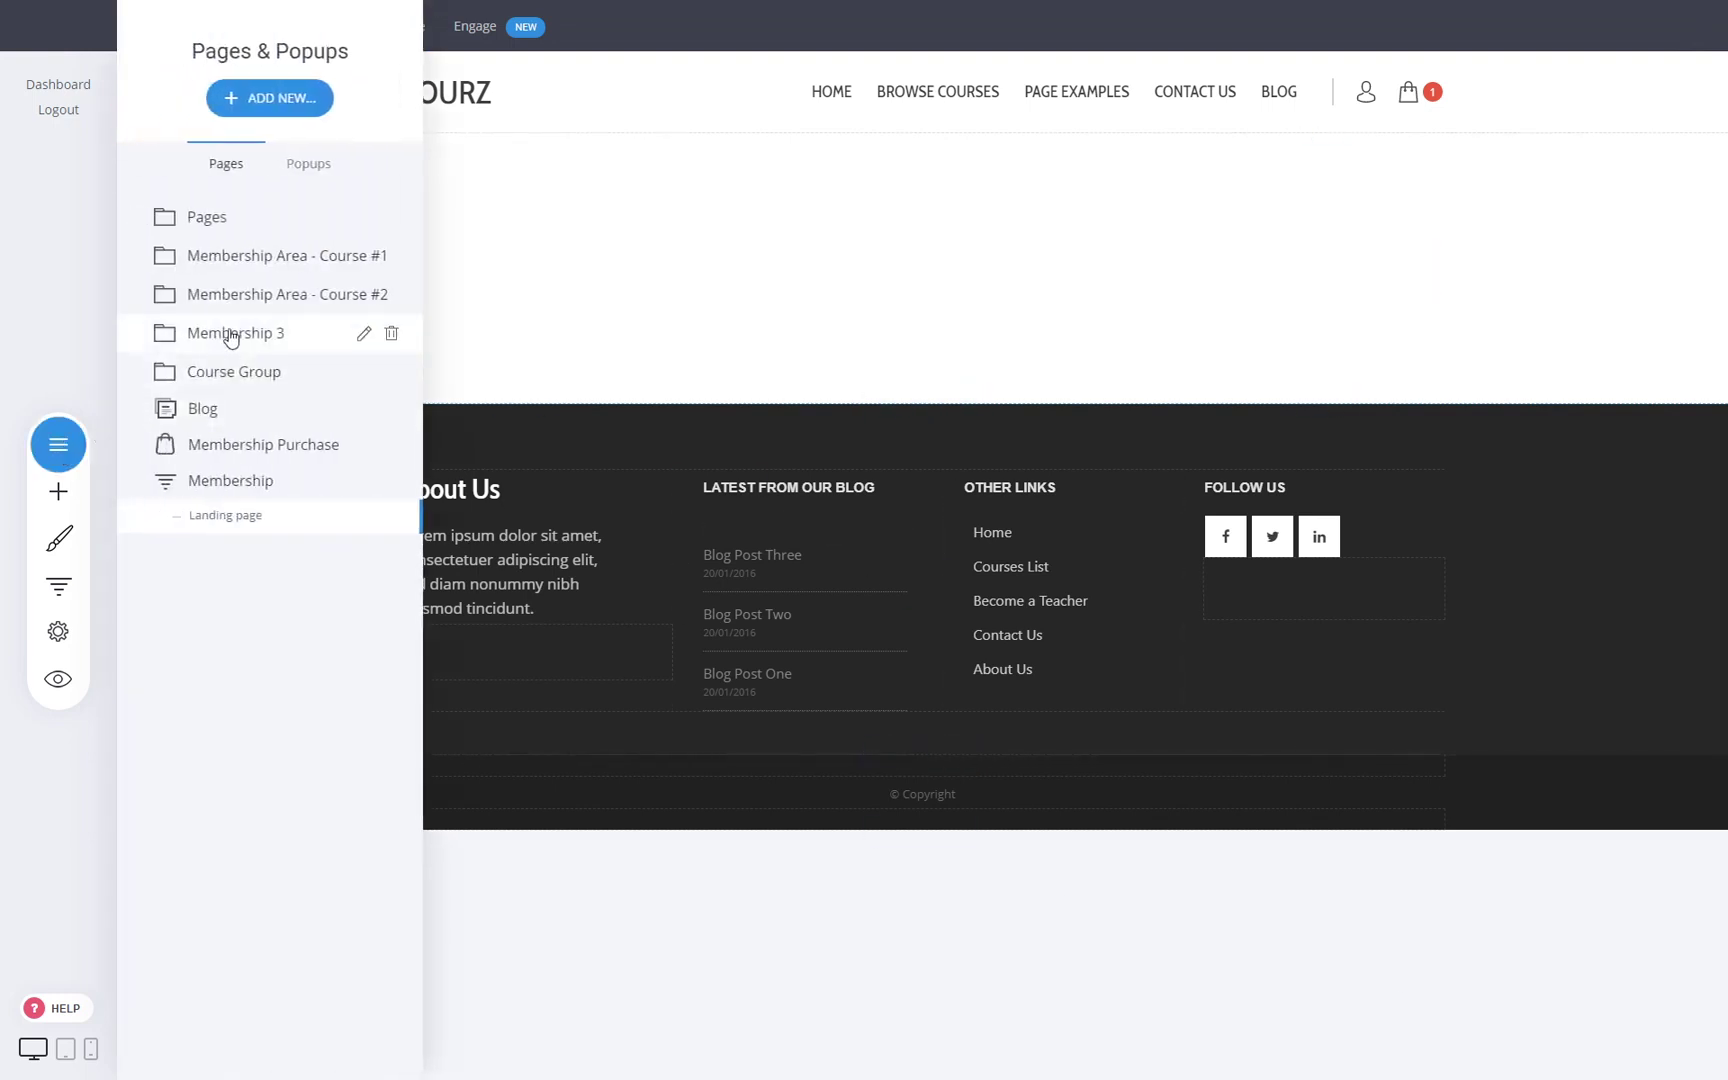
left_click(248, 233)
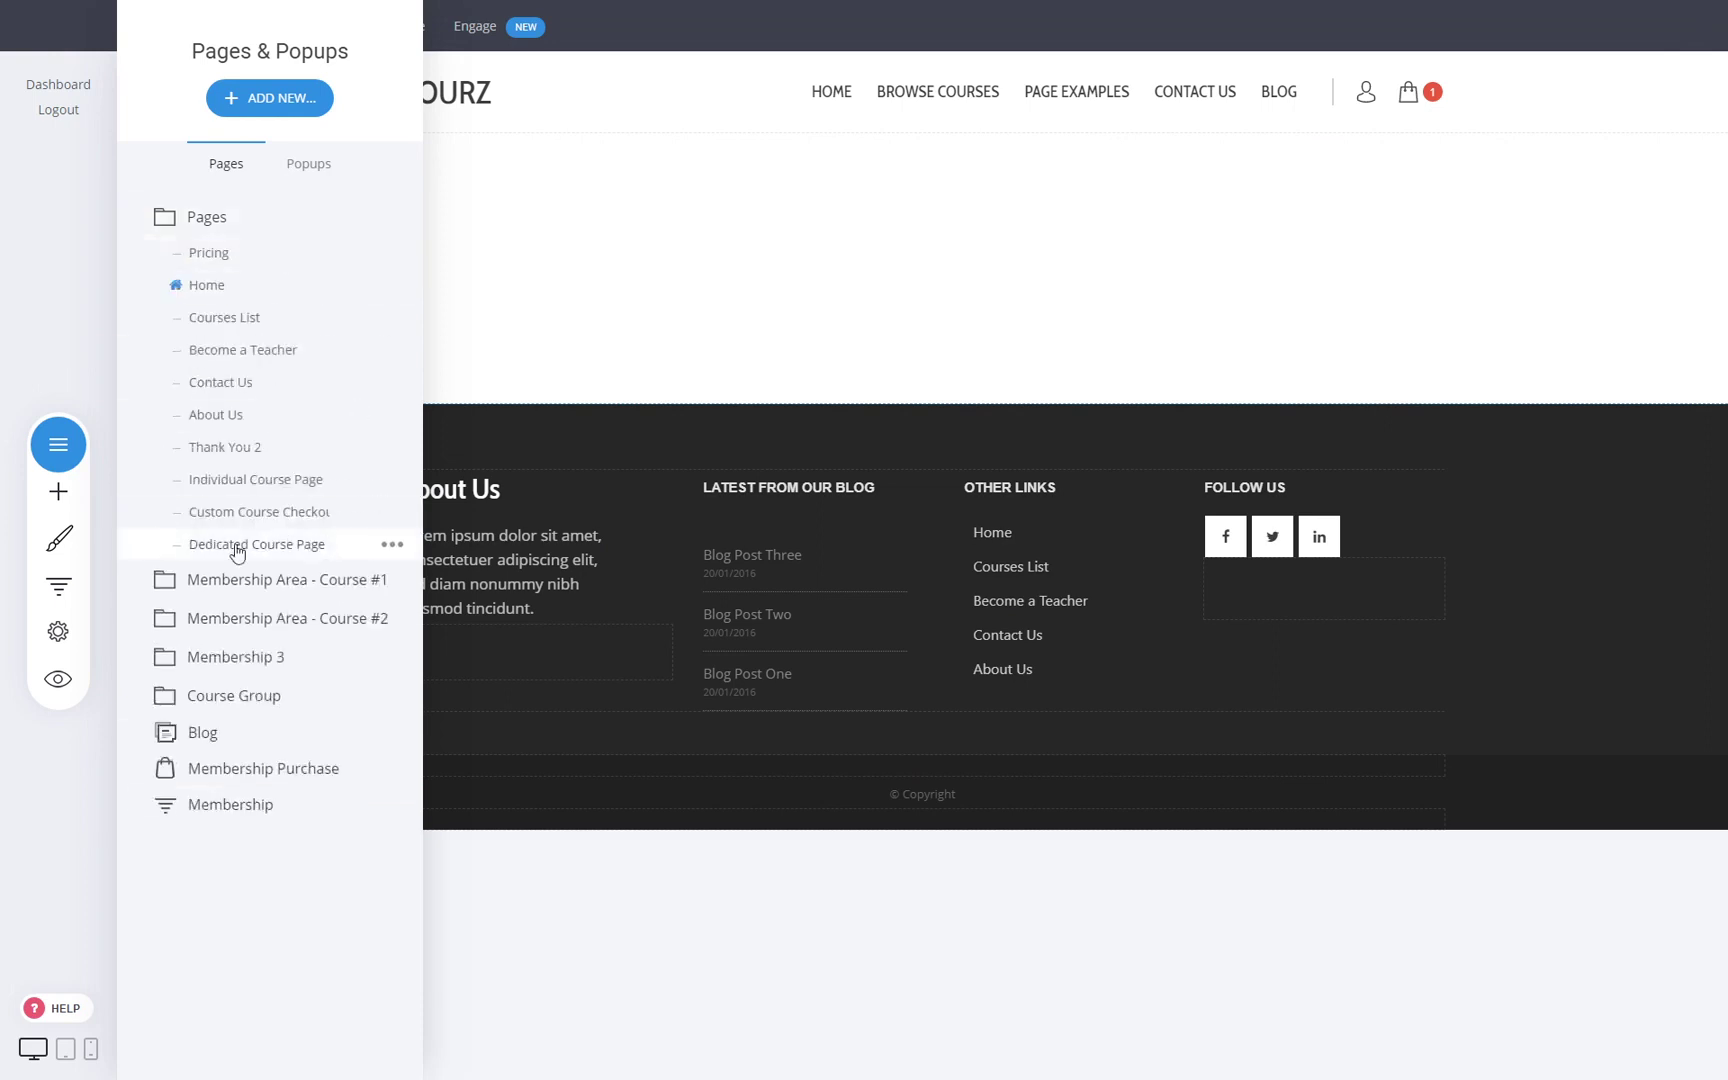
left_click(392, 546)
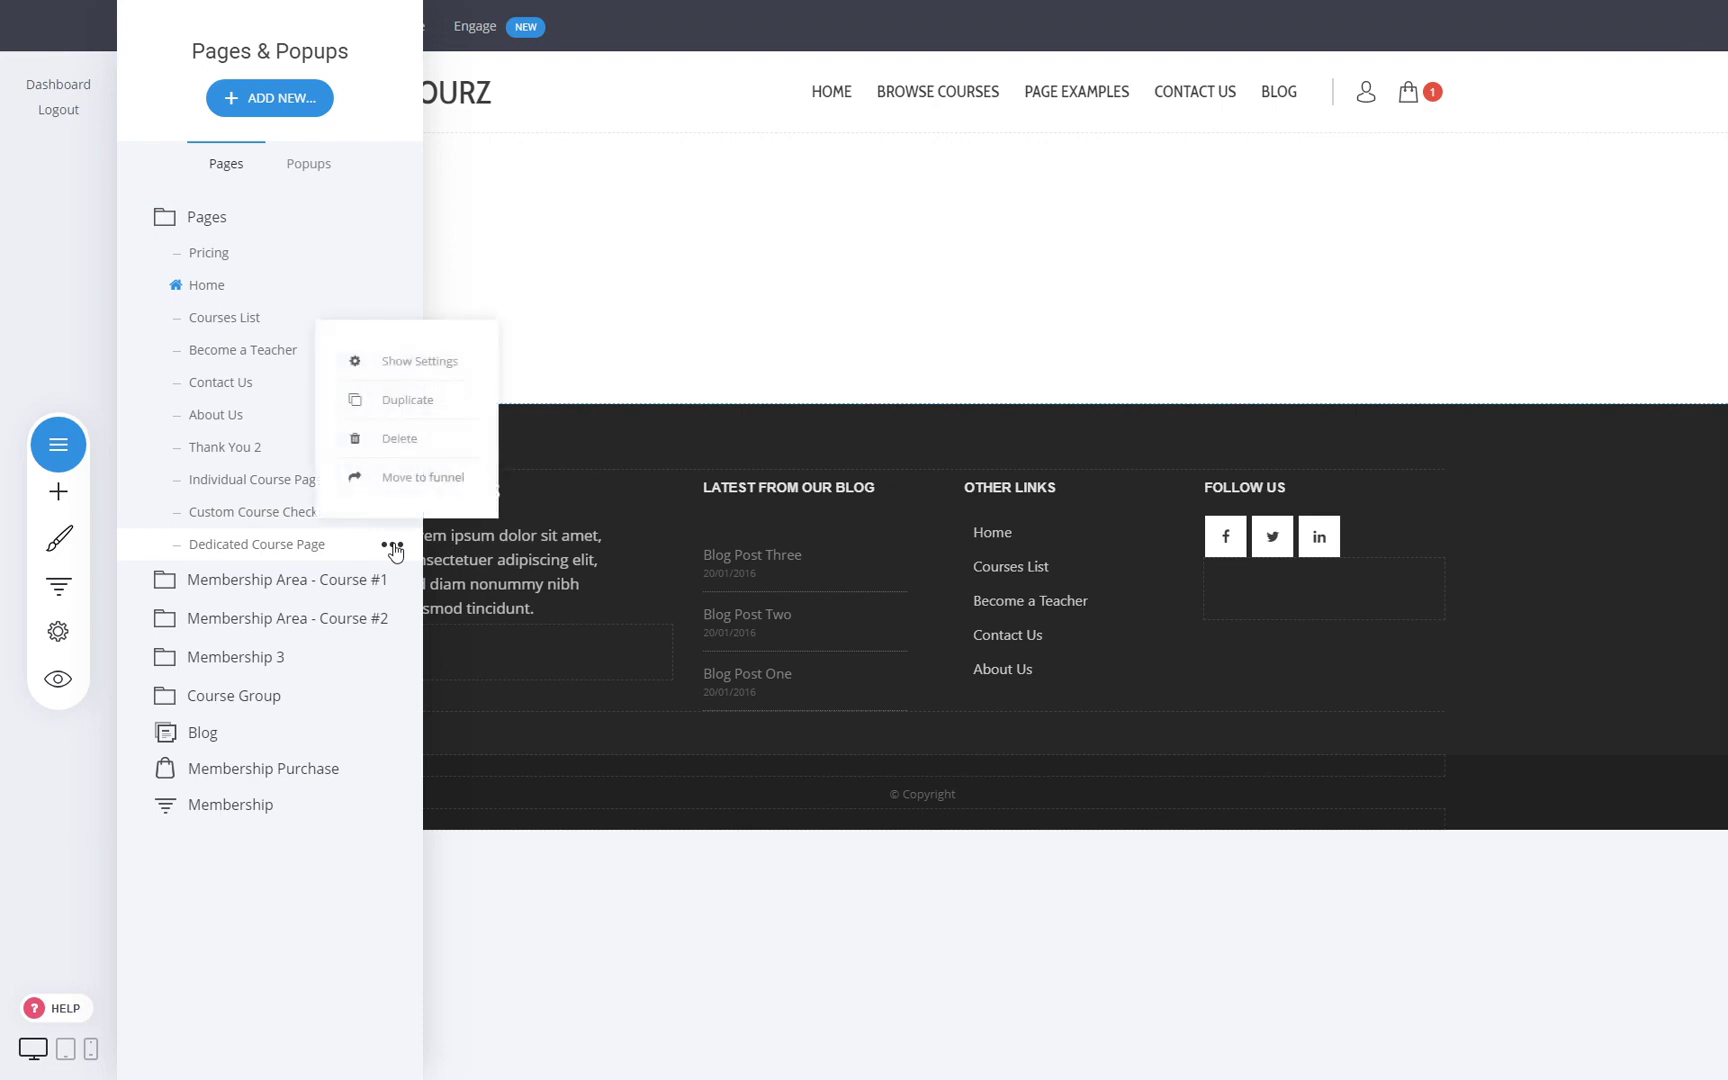
left_click(424, 478)
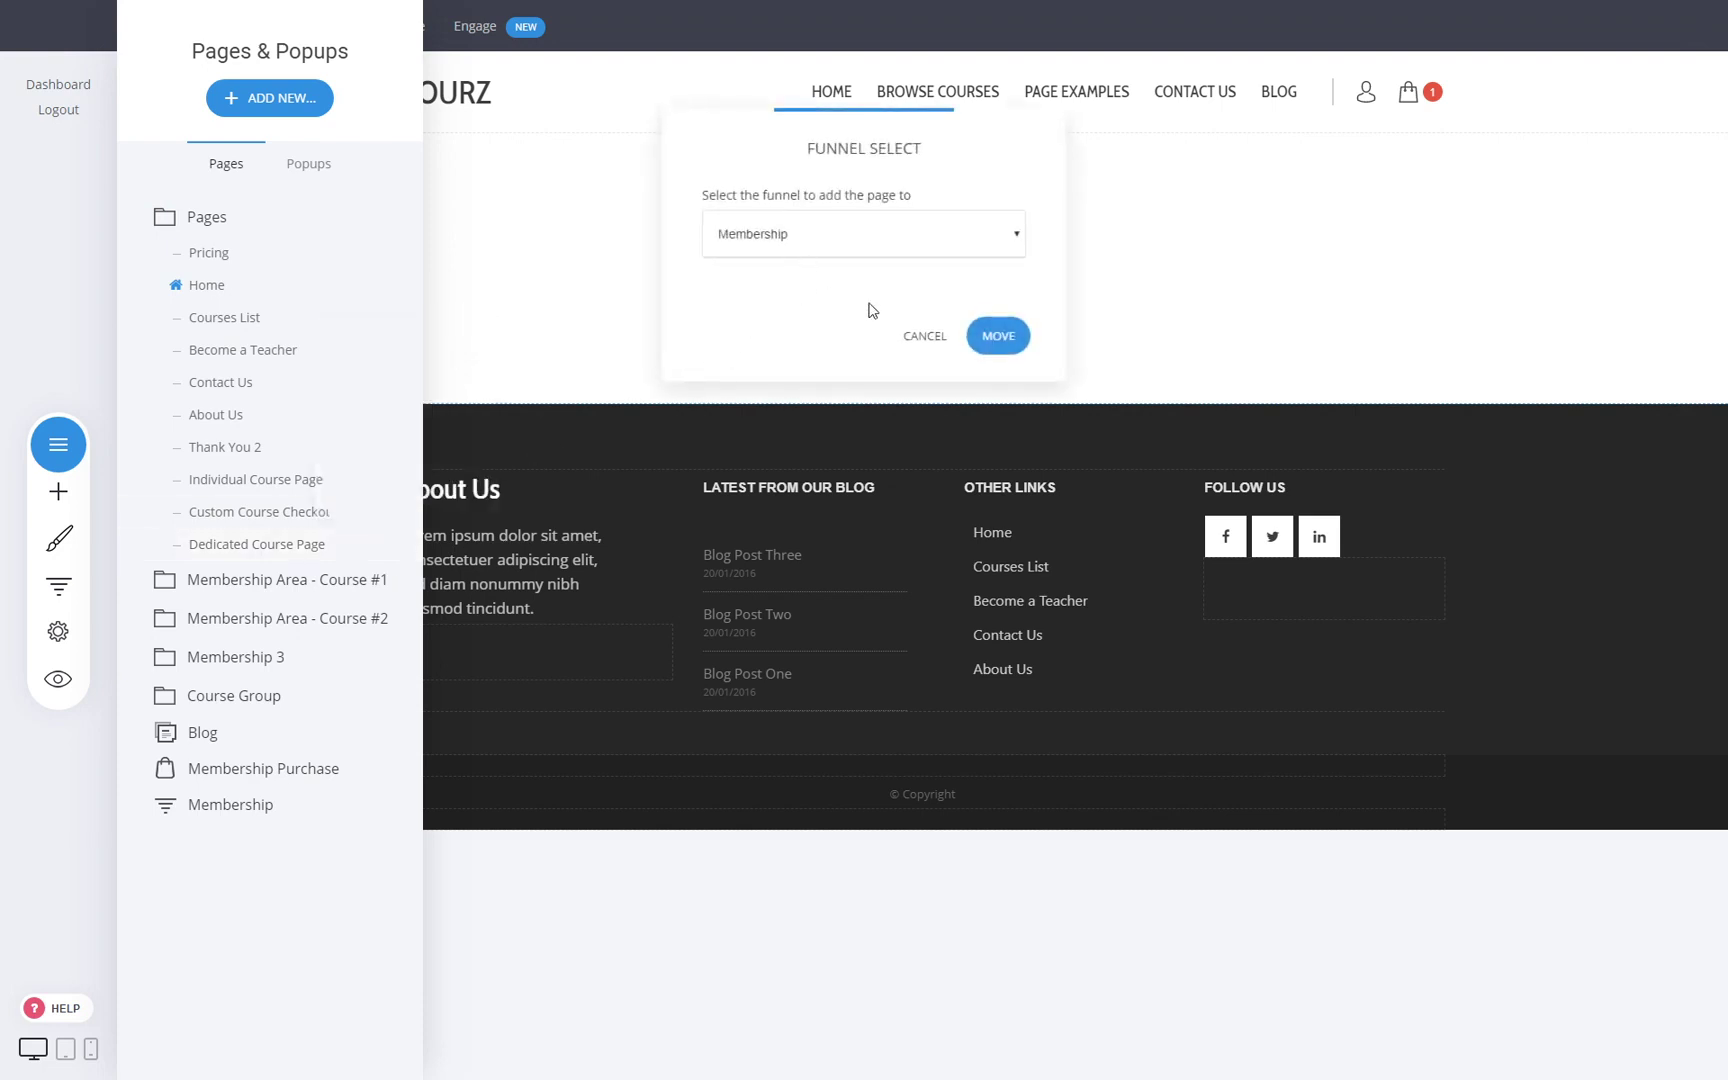
left_click(995, 336)
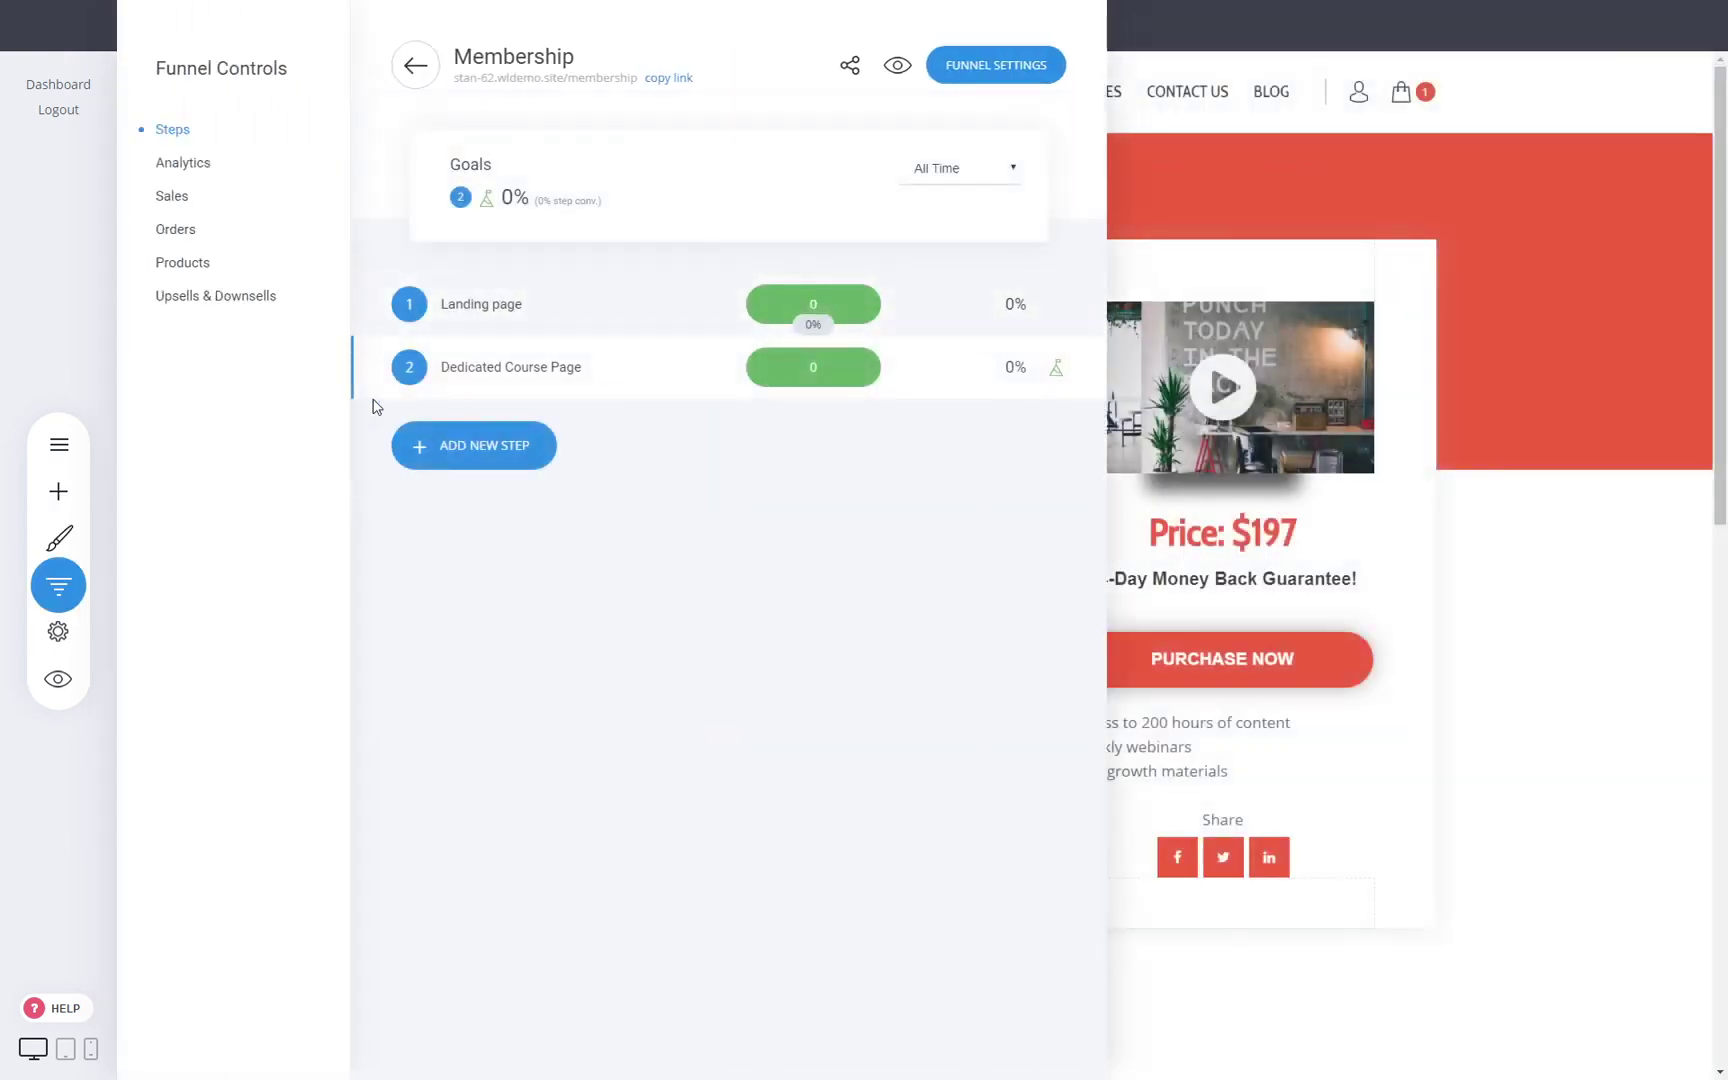
Move the Dedicated Course Page to the first funnel step and delete the Landing page step
left_click_drag(374, 368, 378, 322)
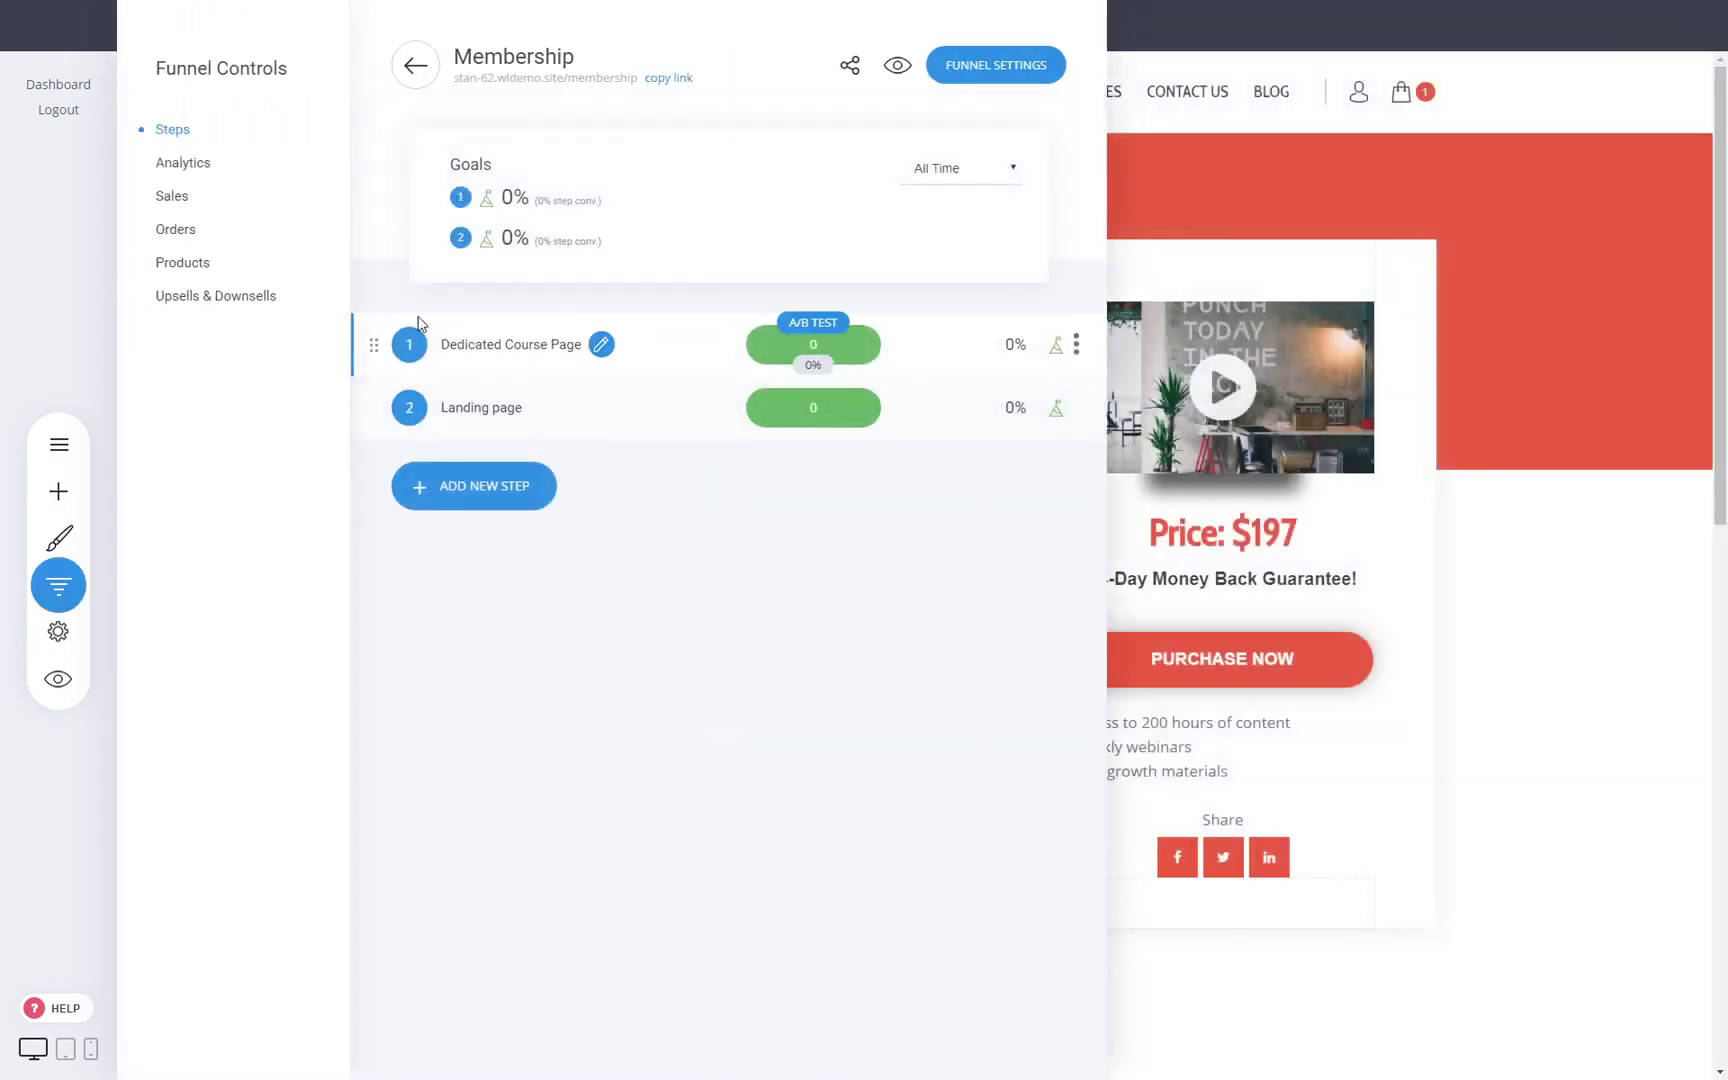
left_click(1075, 346)
left_click(1072, 348)
left_click(958, 495)
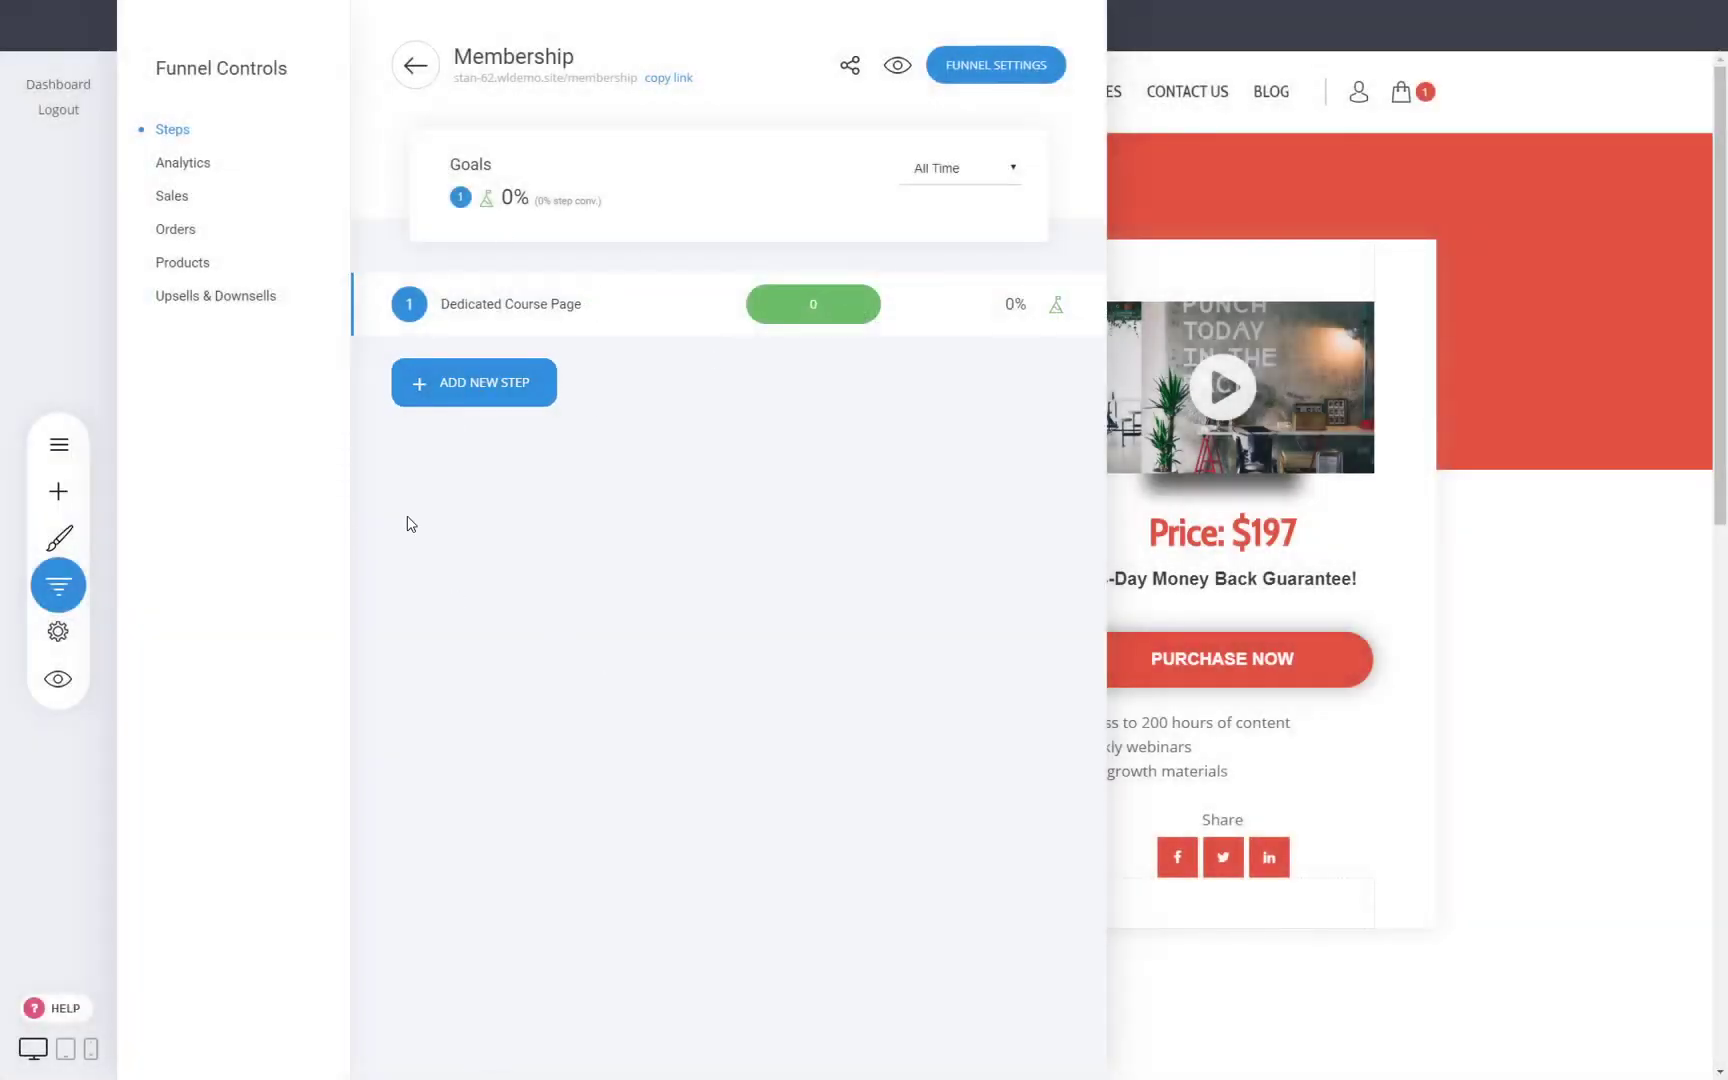
Move the Custom Course Checkout page from the website's Pages folder into the Membership funnel
left_click(520, 388)
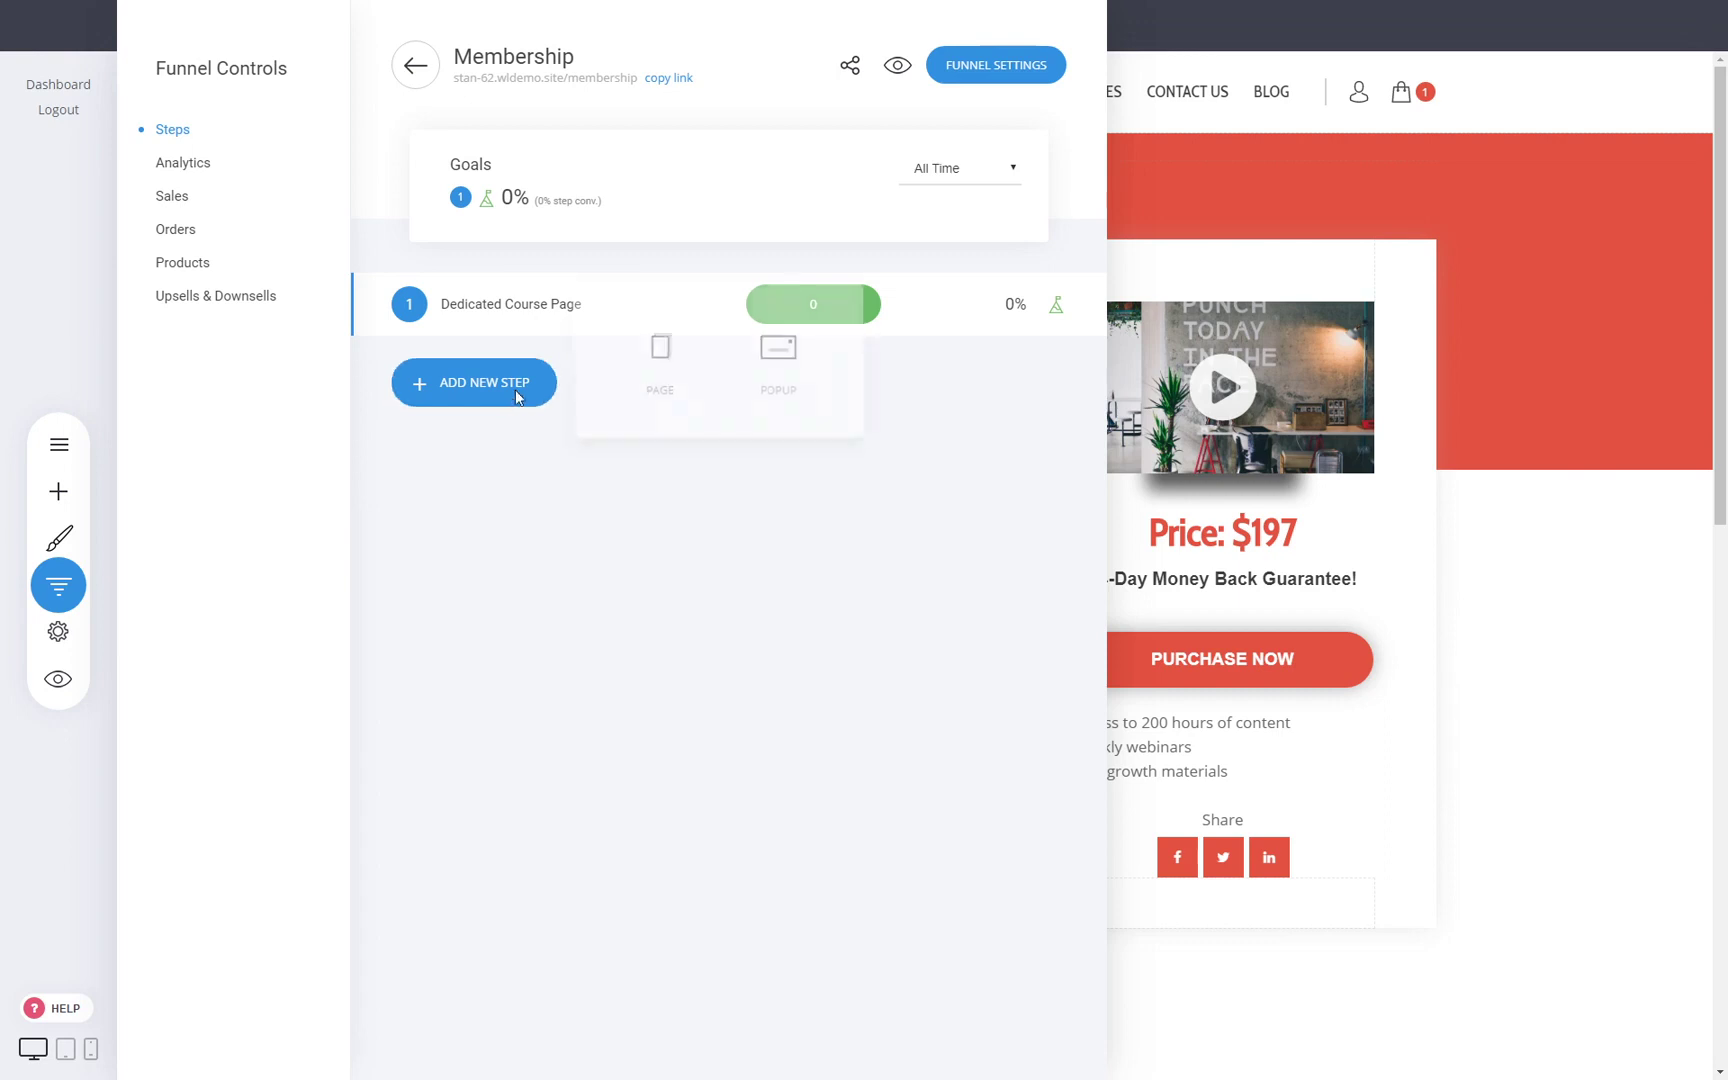
left_click(666, 558)
left_click(59, 444)
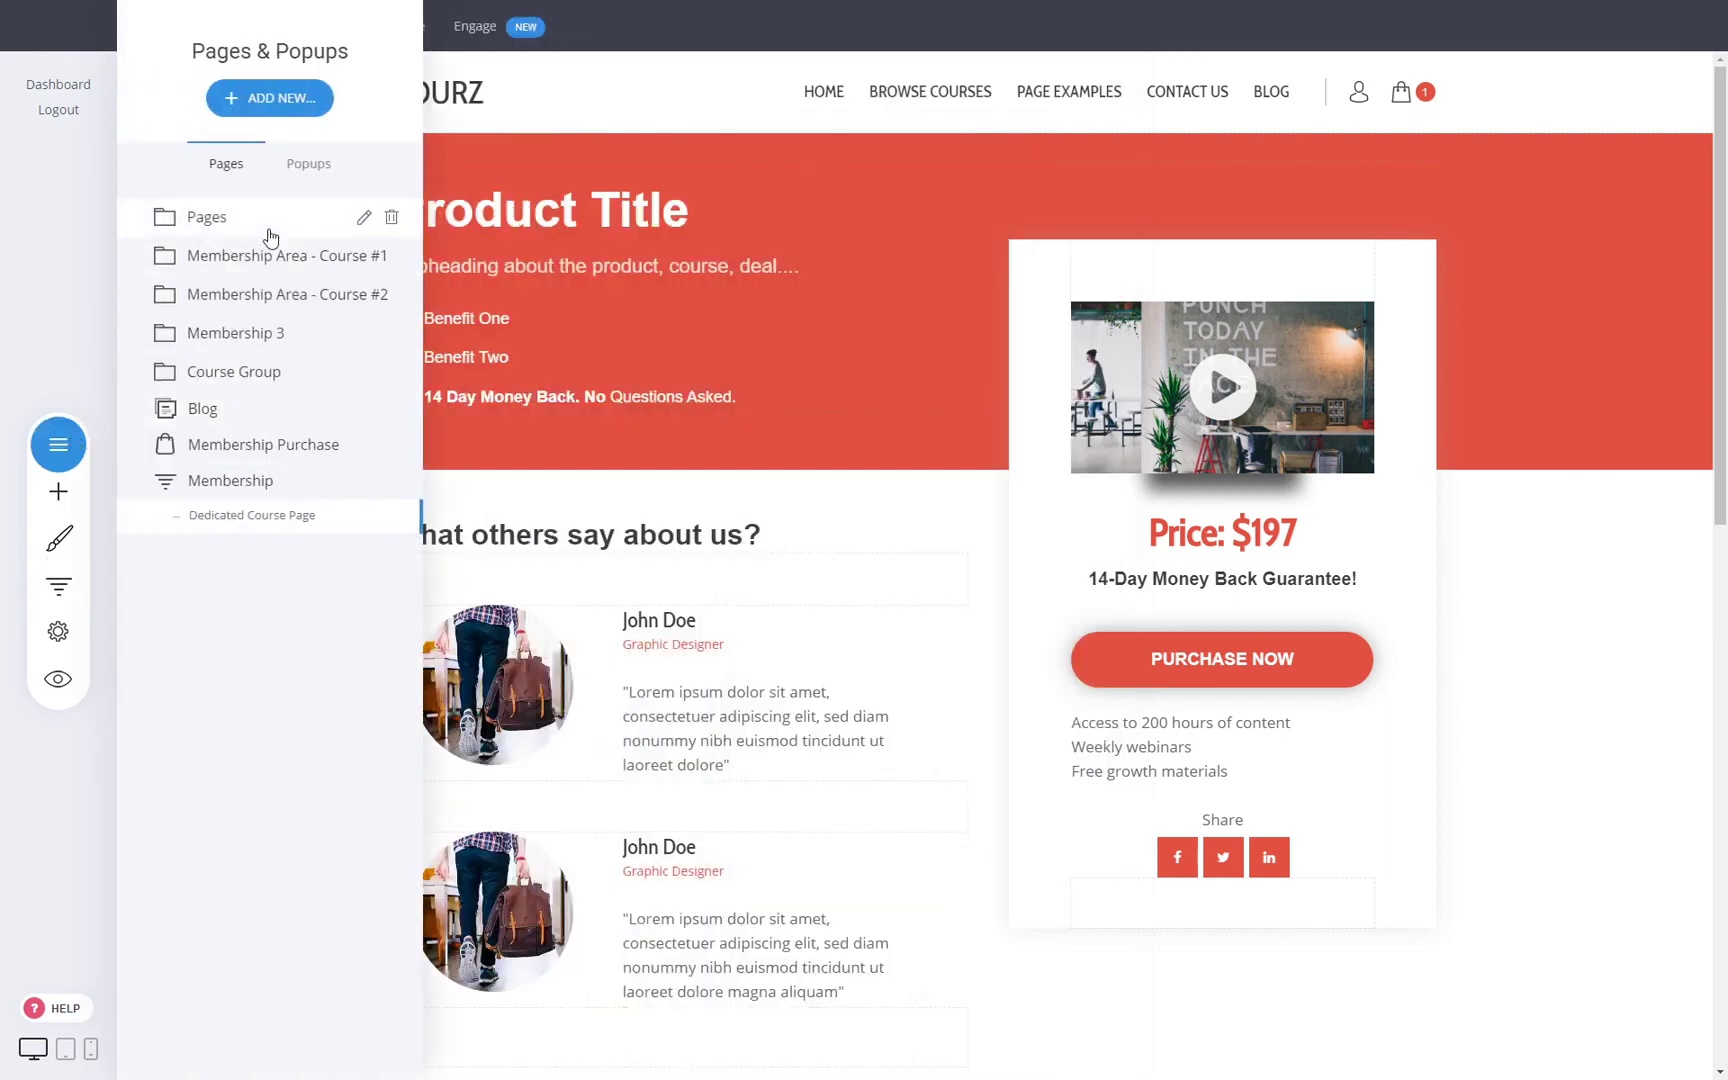
left_click(268, 229)
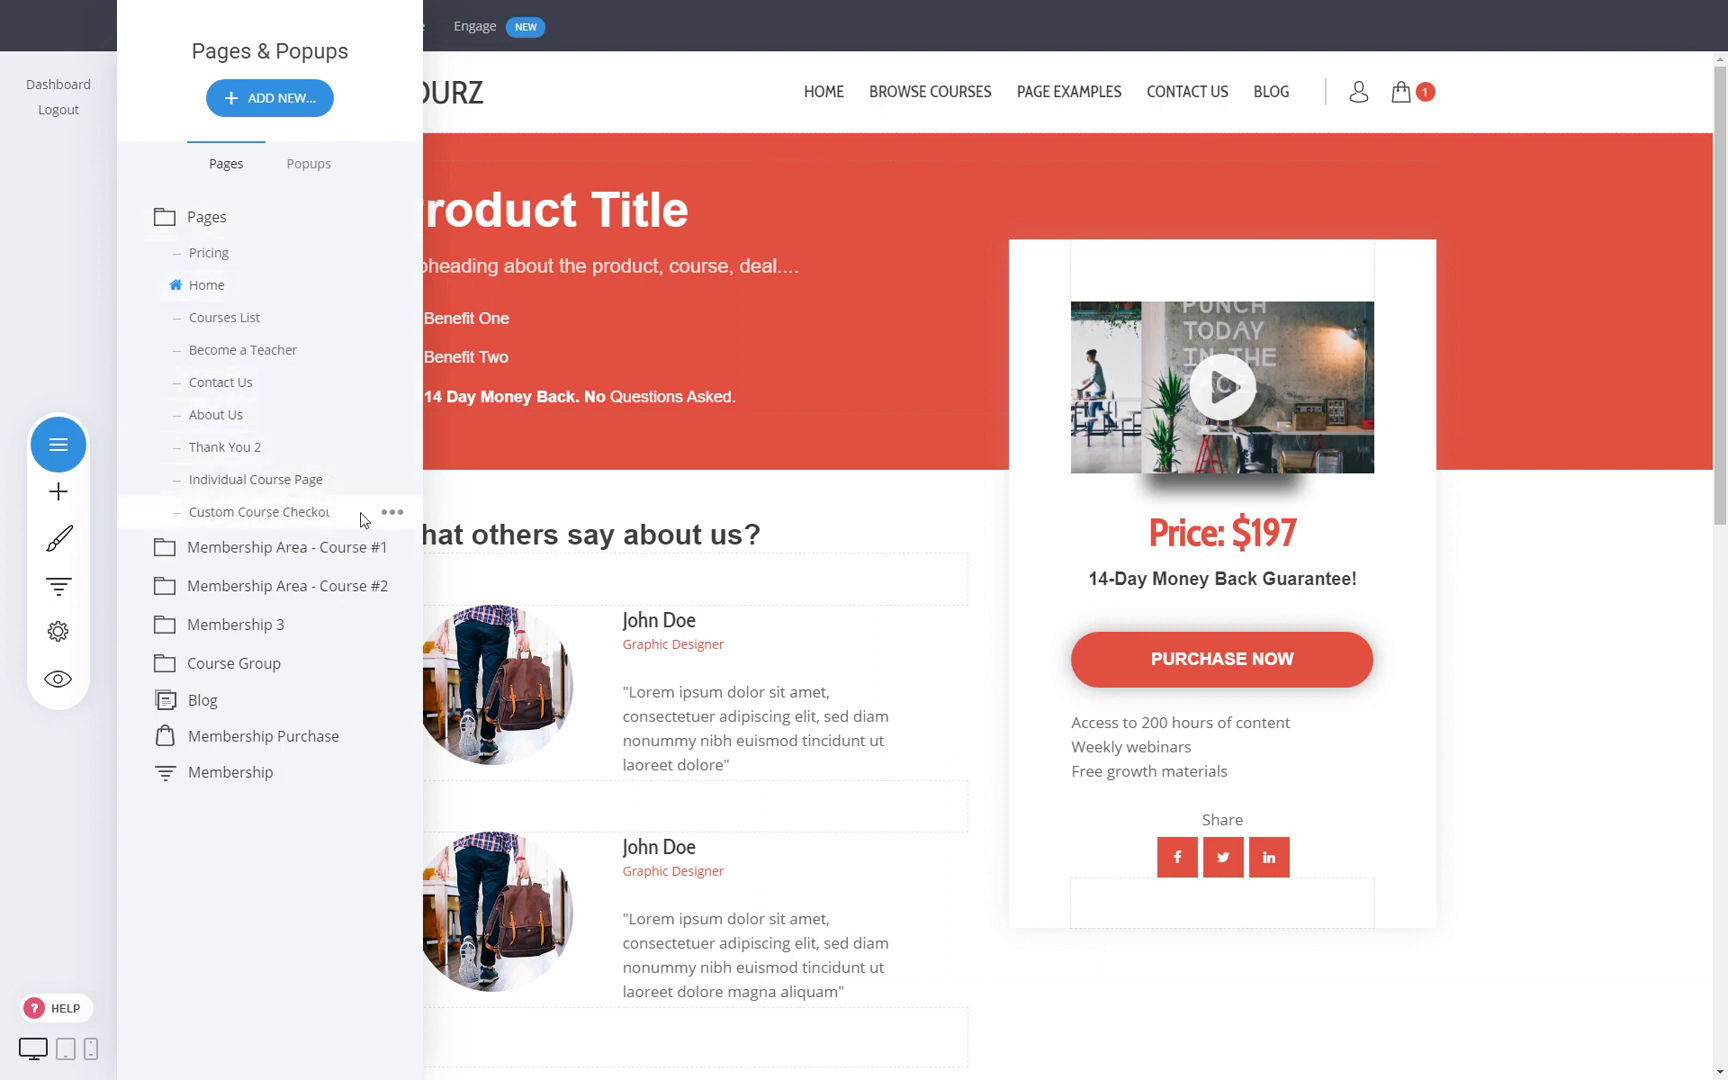
left_click(393, 513)
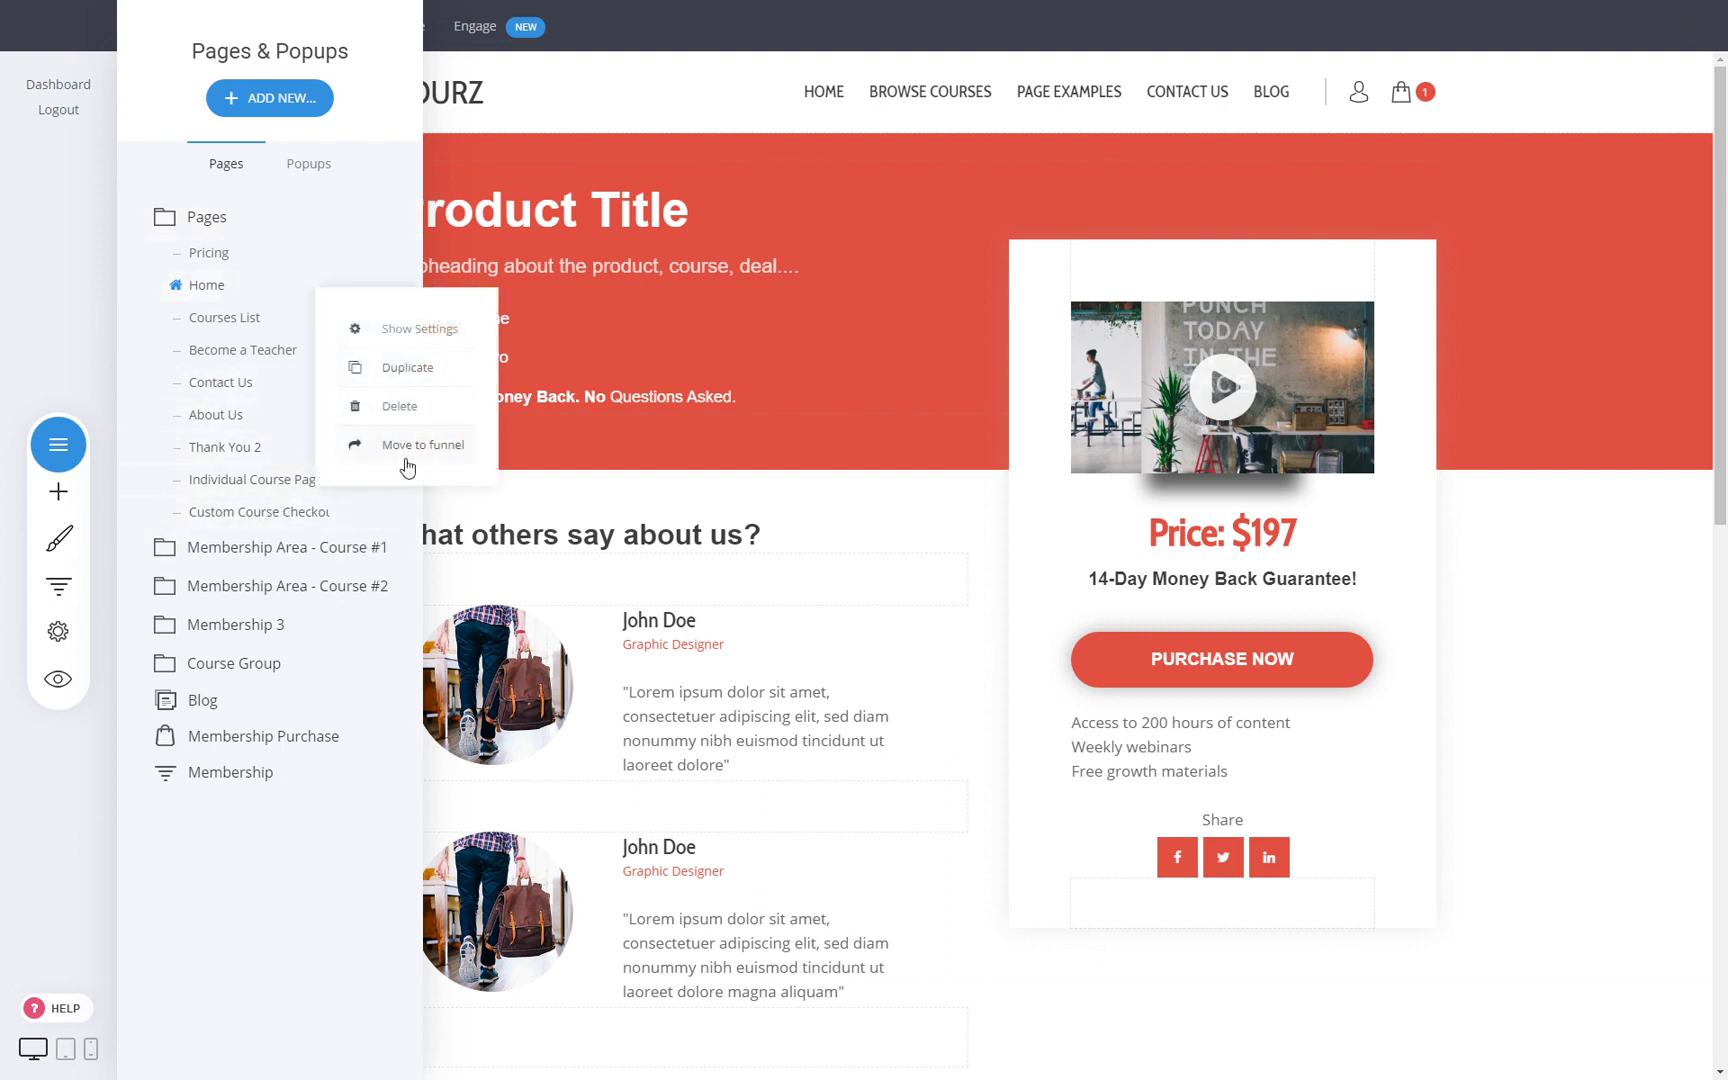
left_click(410, 461)
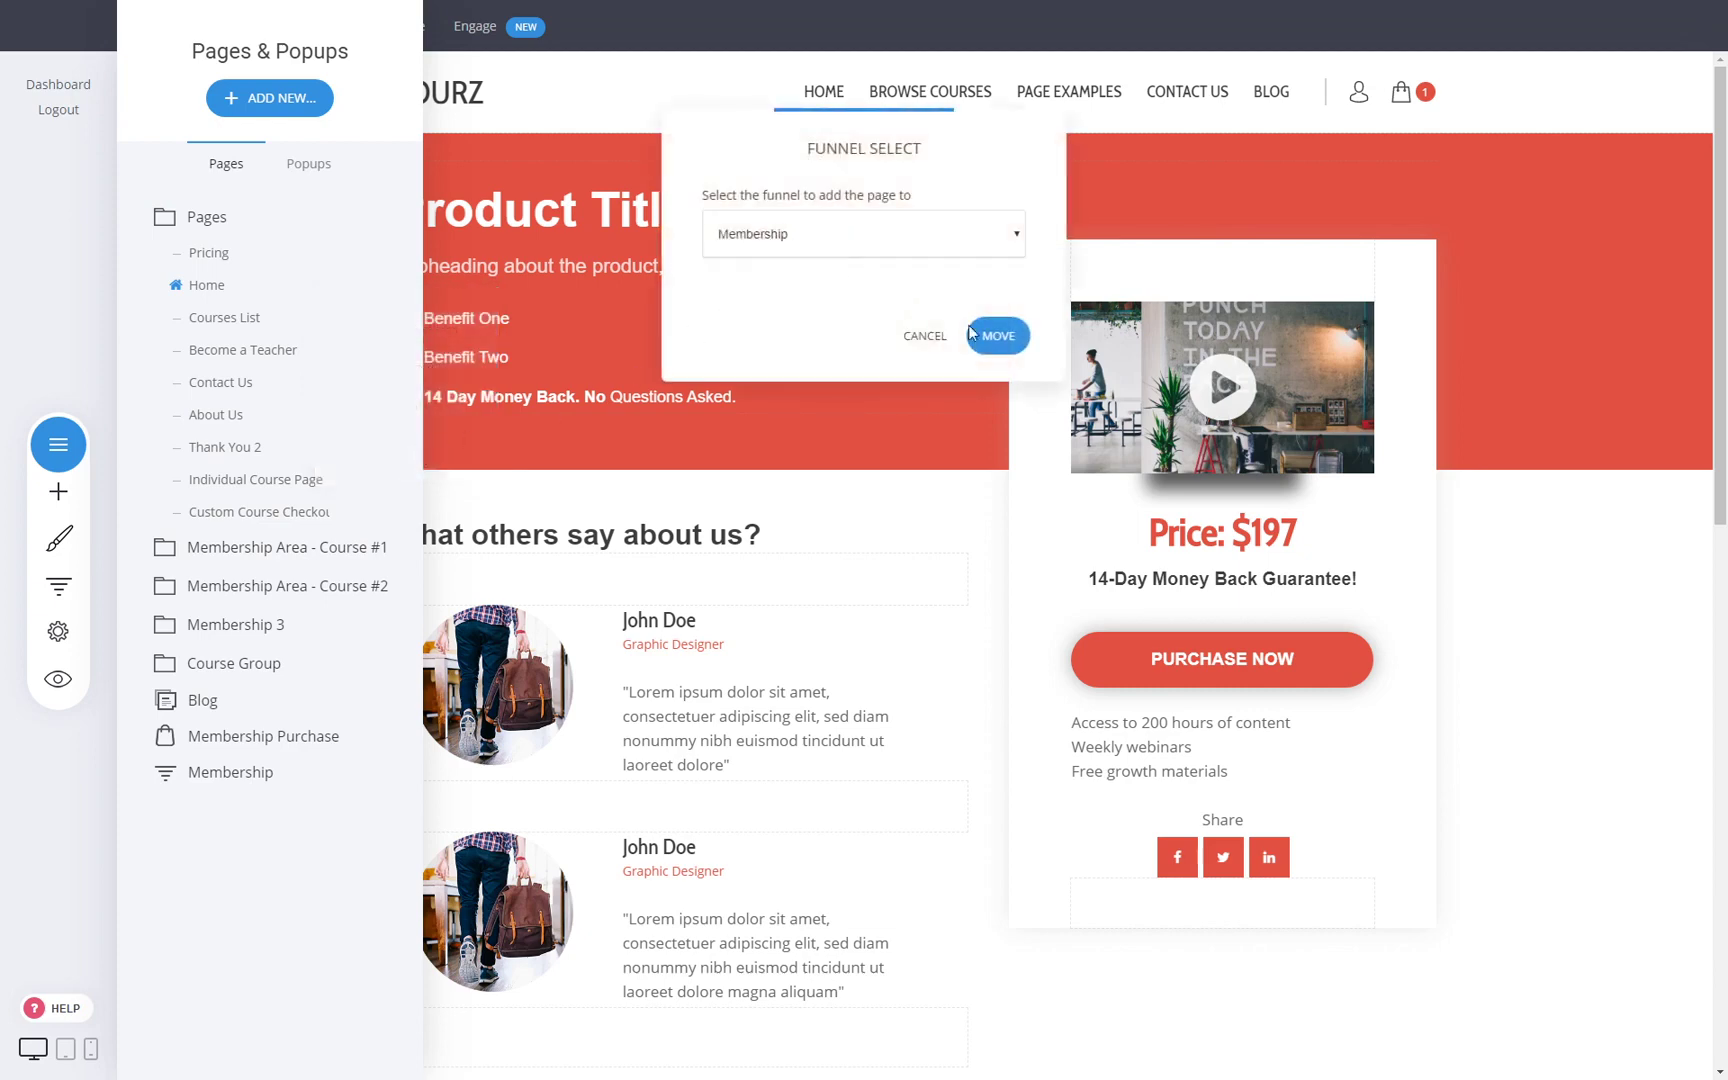
left_click(996, 336)
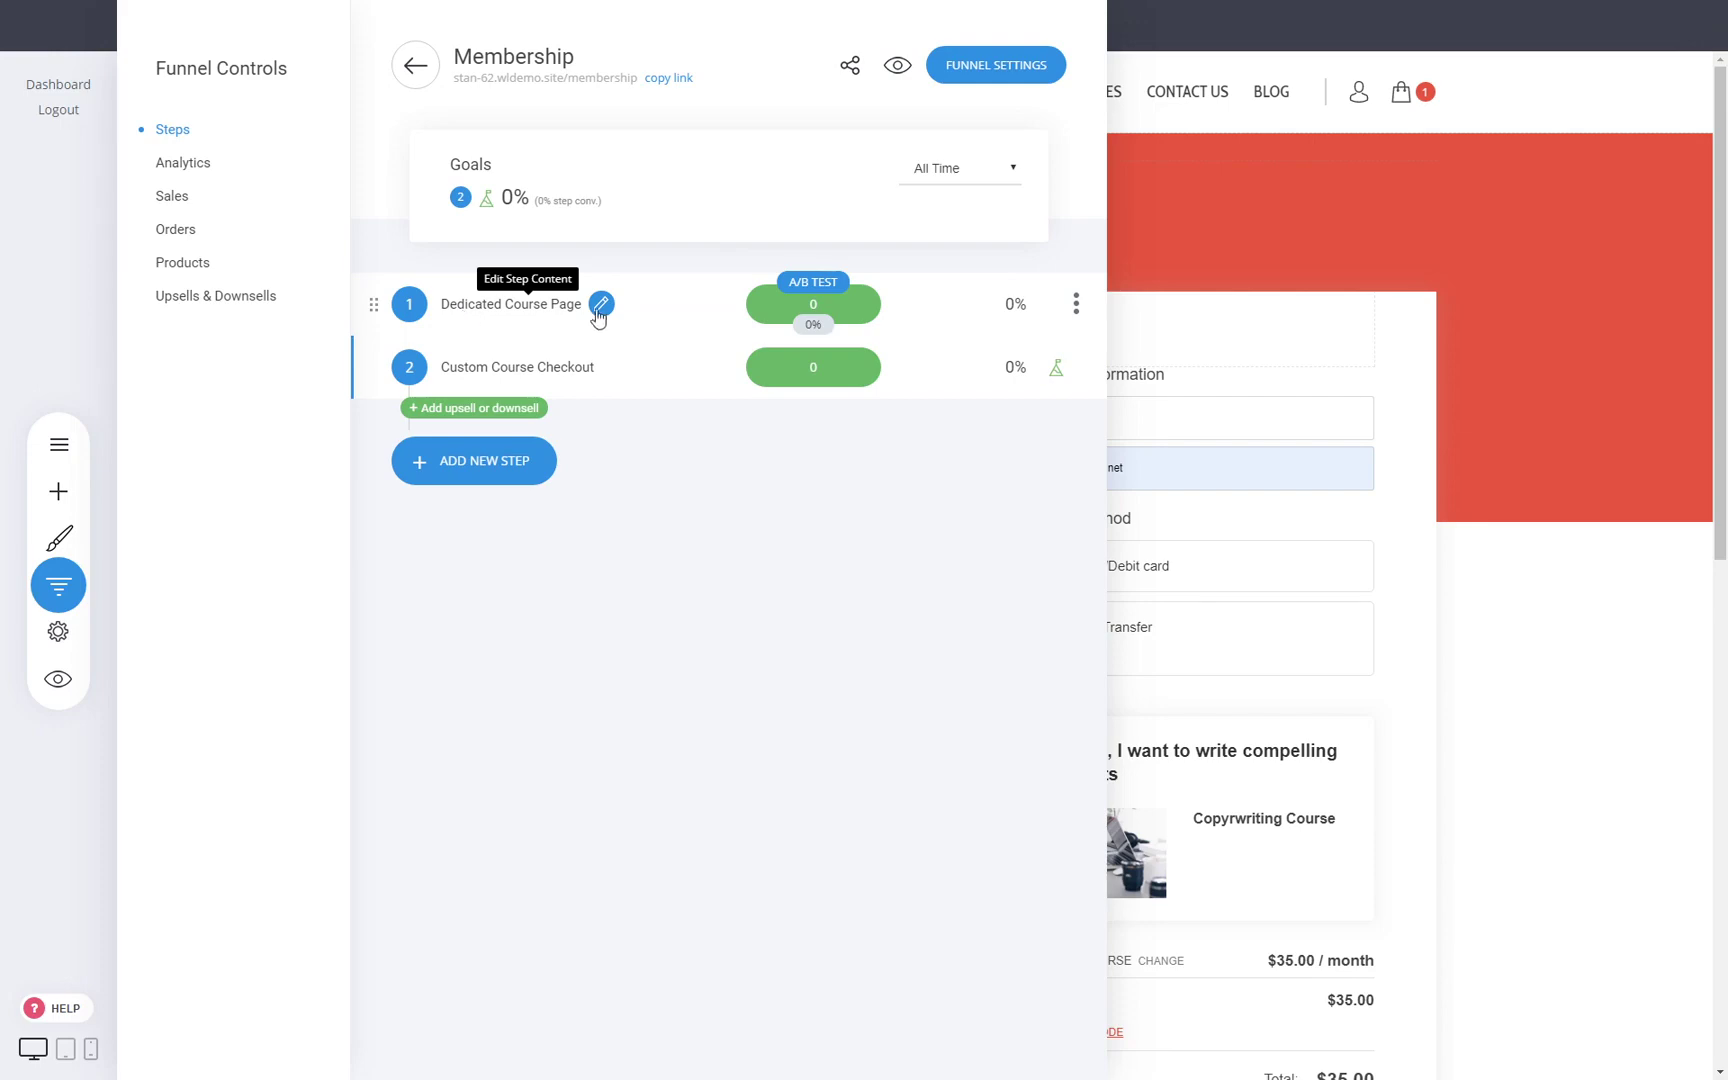
Link the Dedicated Course Page's Purchase Now button to the next funnel step and save the page
left_click(517, 305)
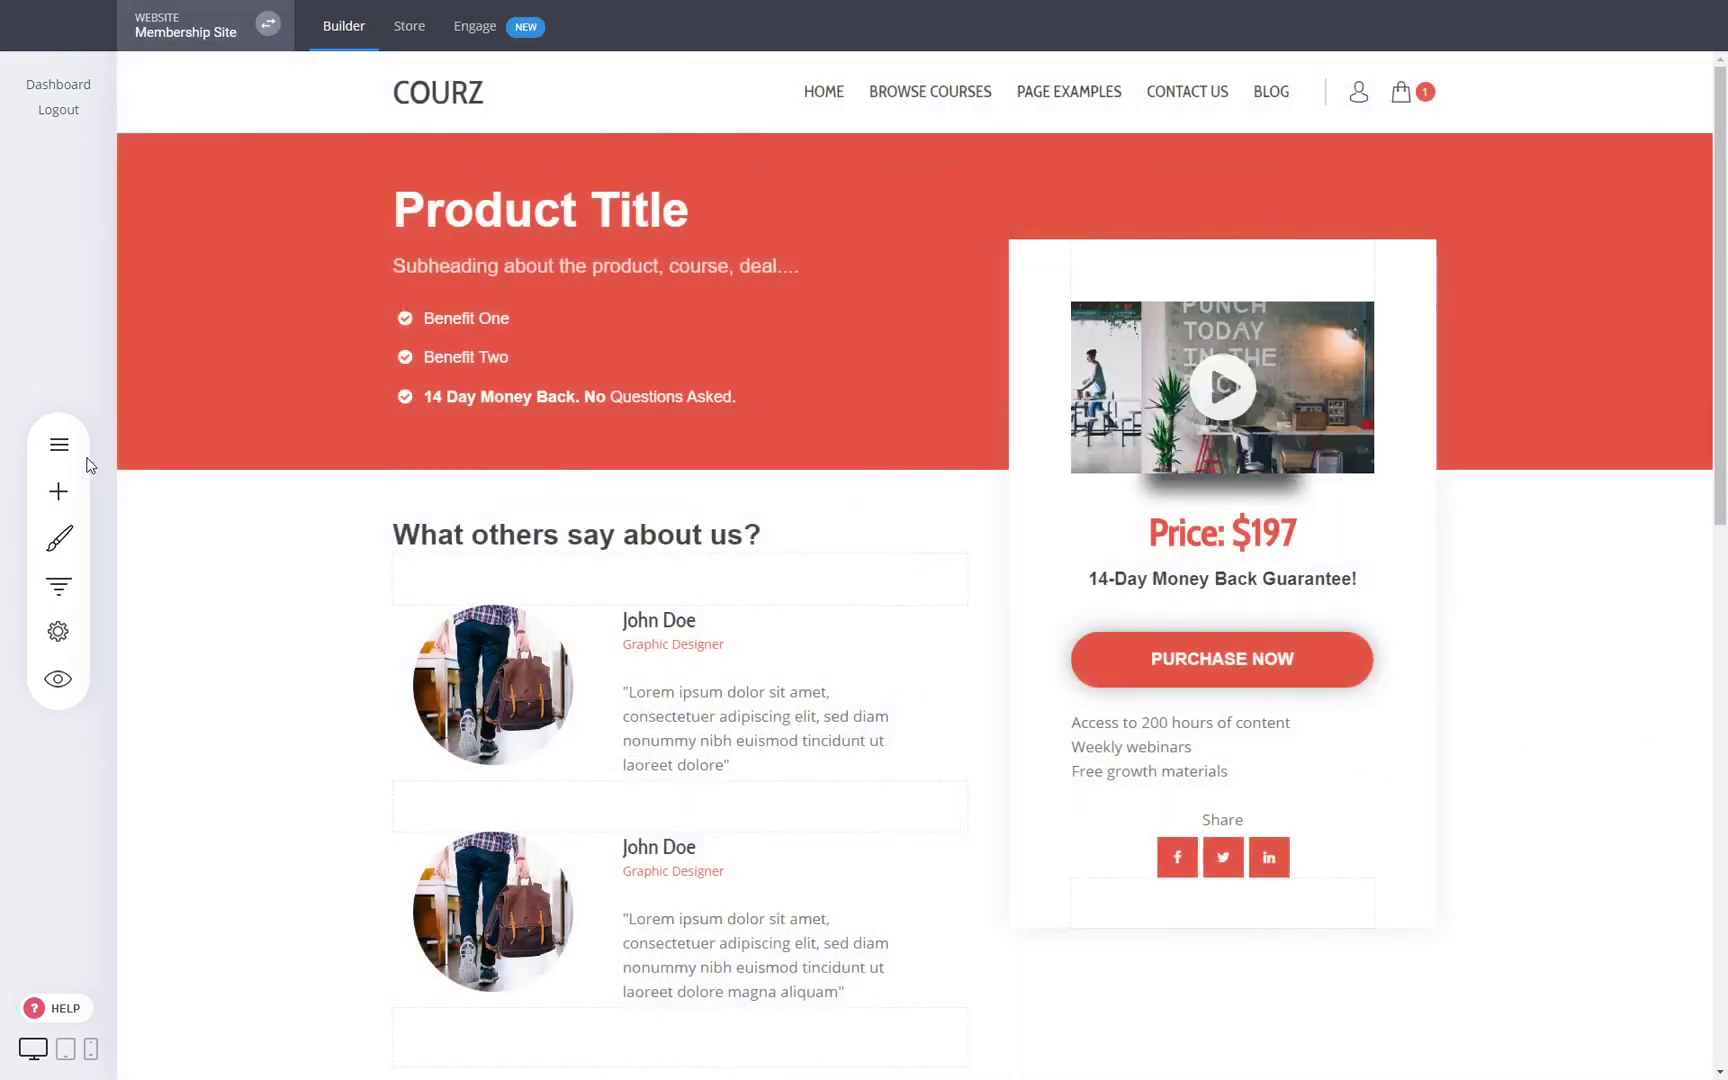
left_click(58, 444)
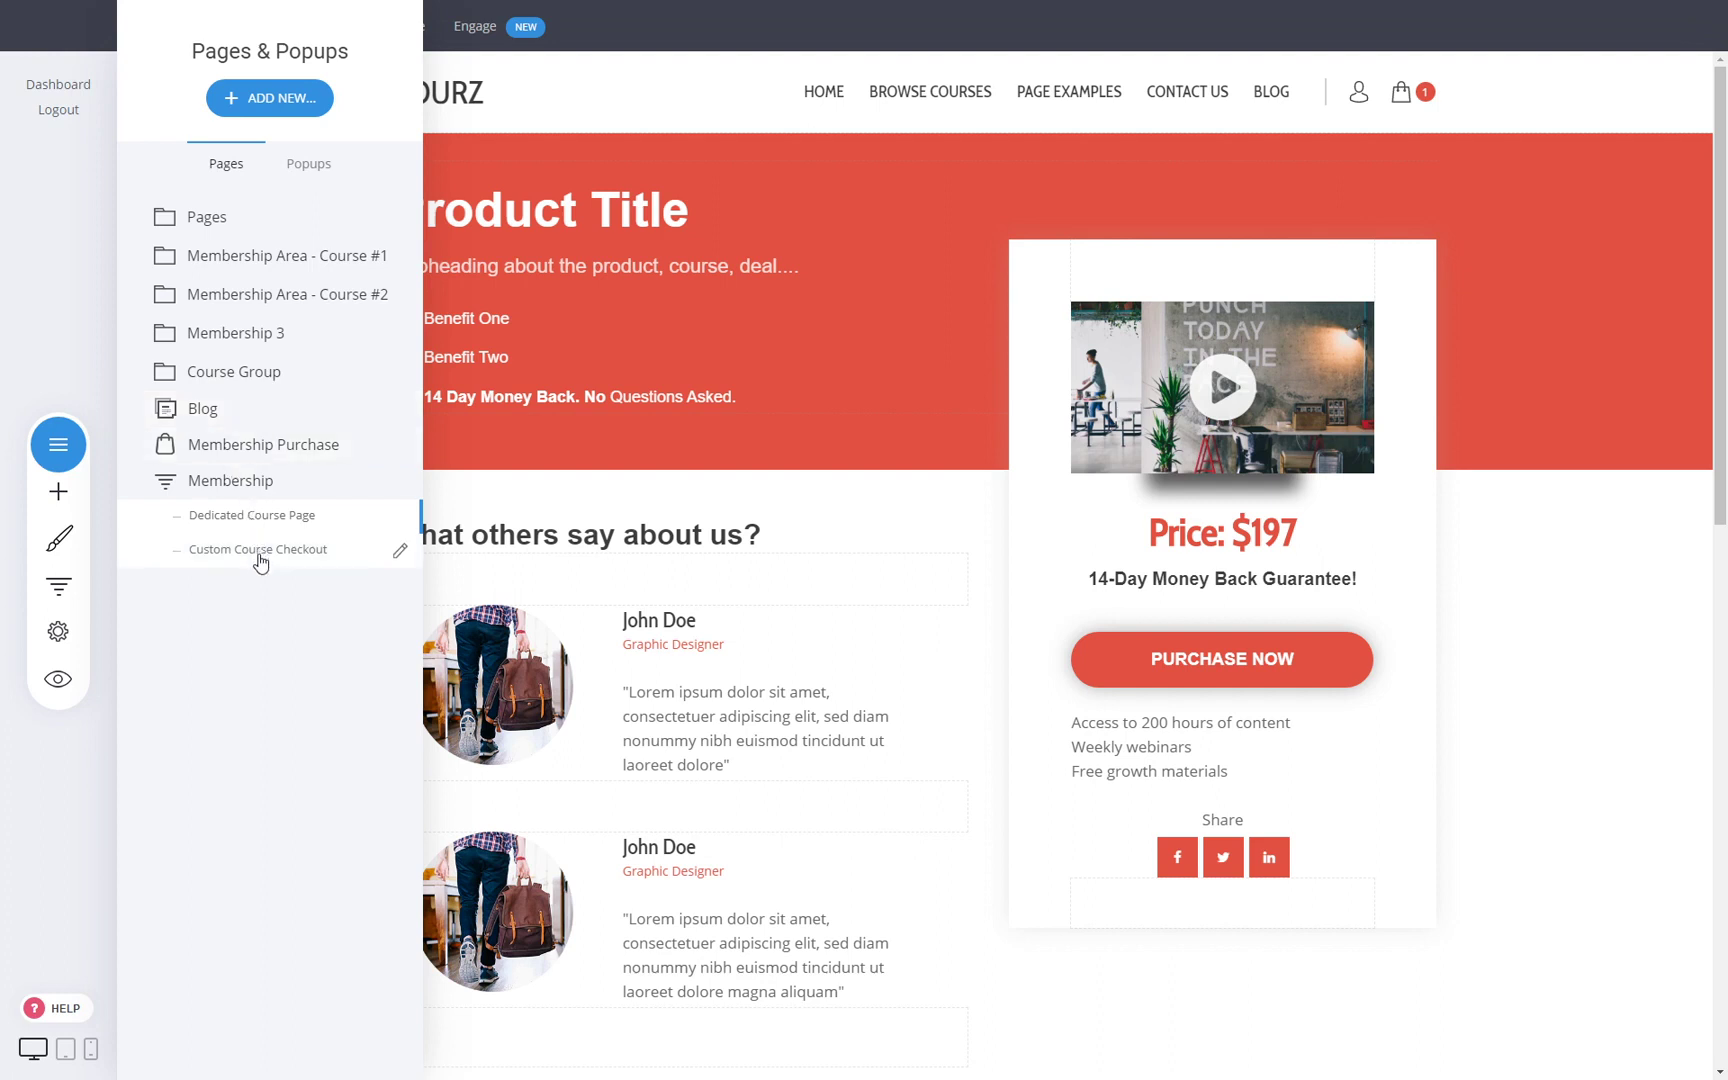
left_click(1509, 712)
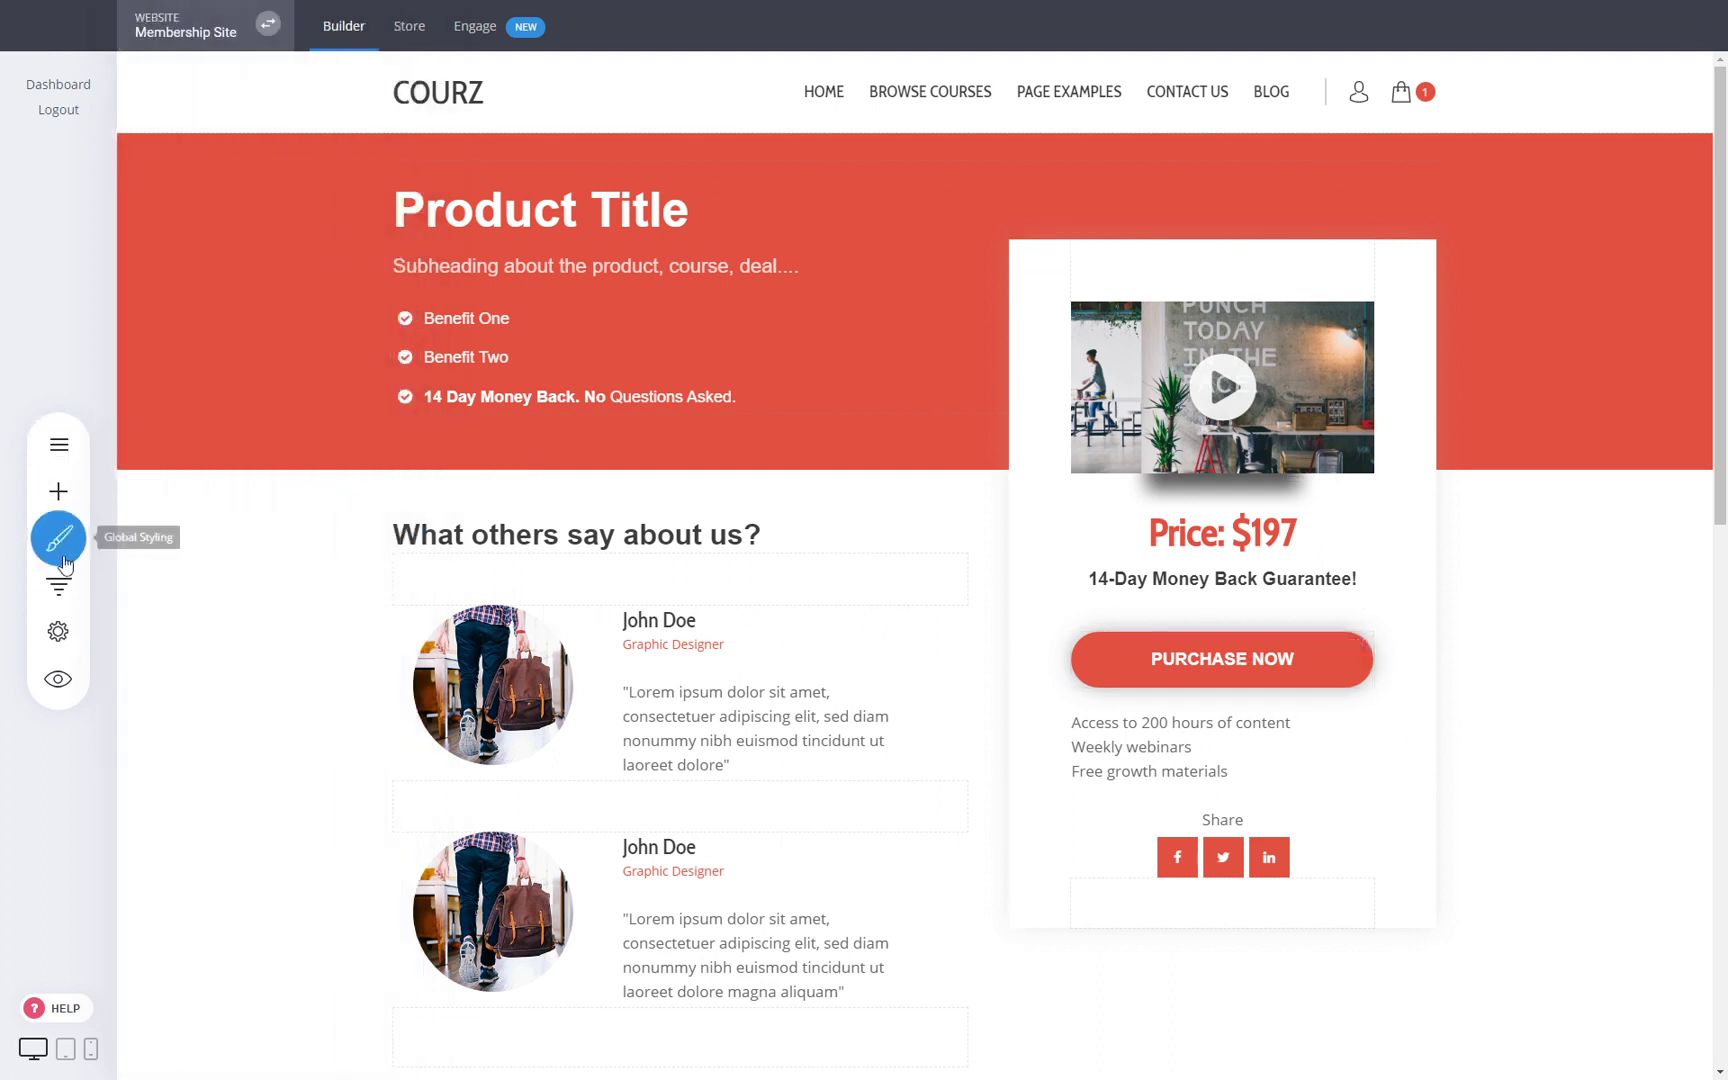
left_click(58, 444)
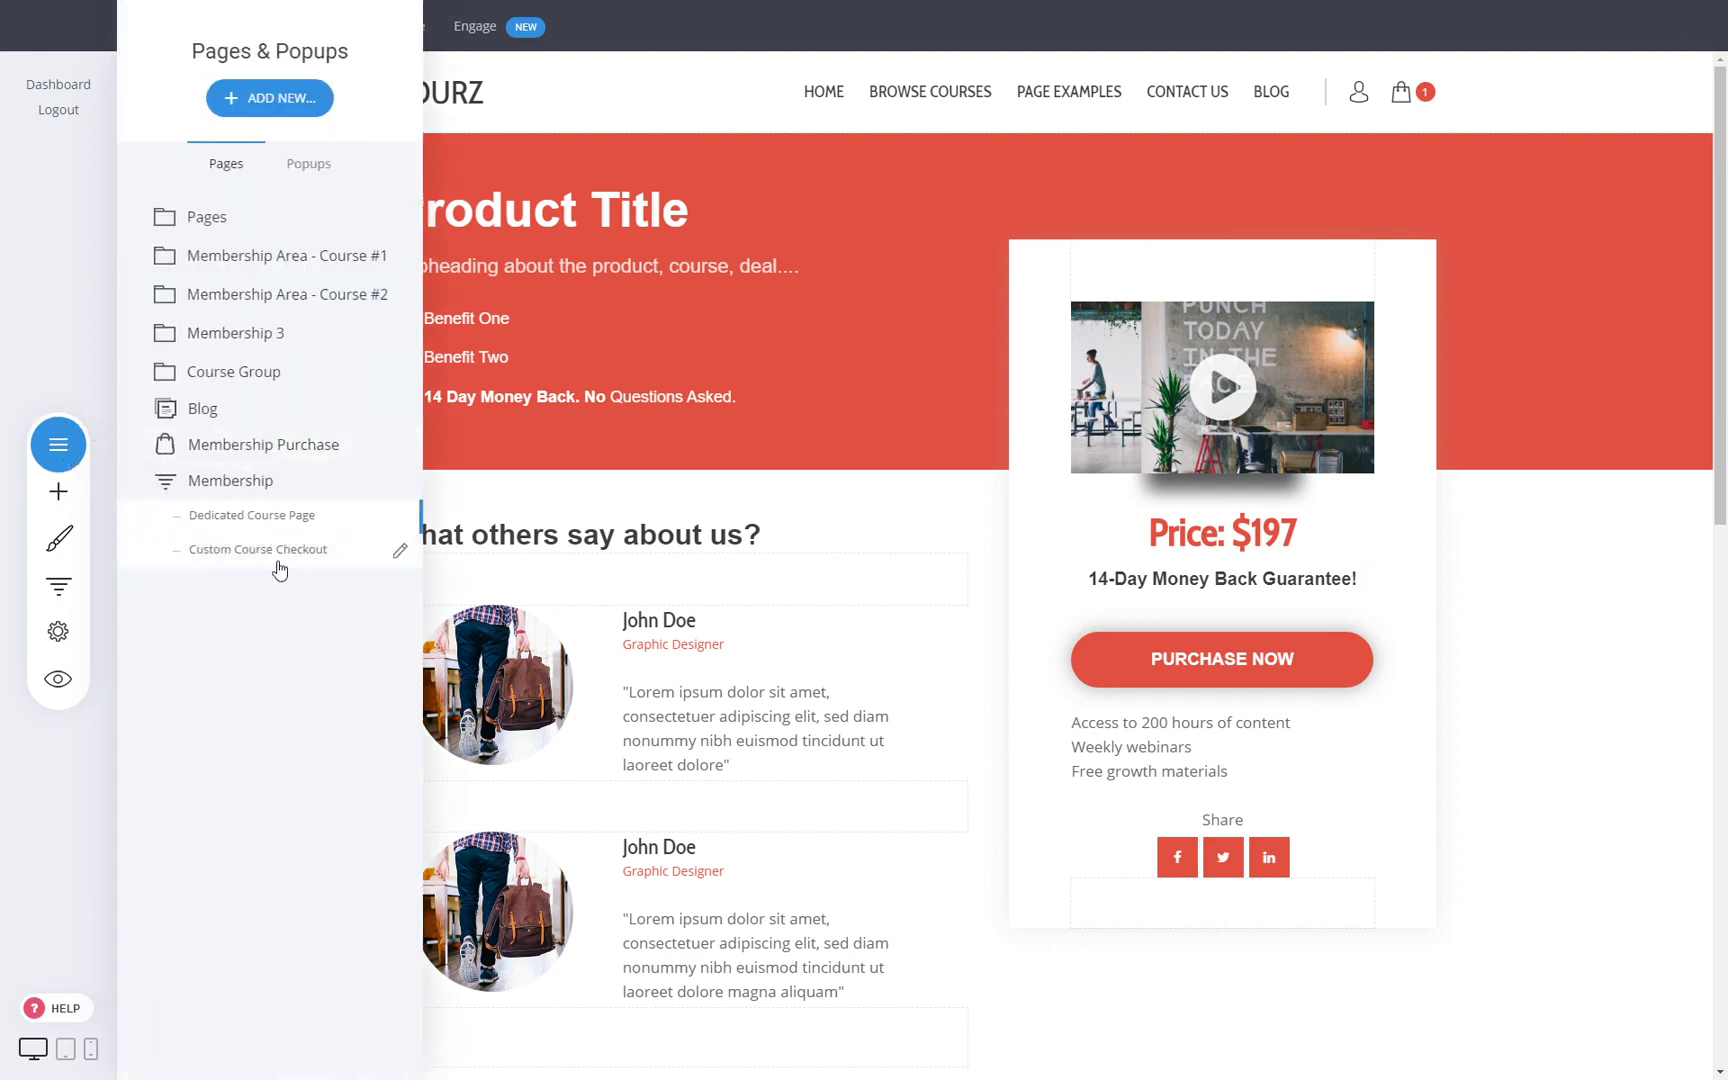
left_click(1489, 812)
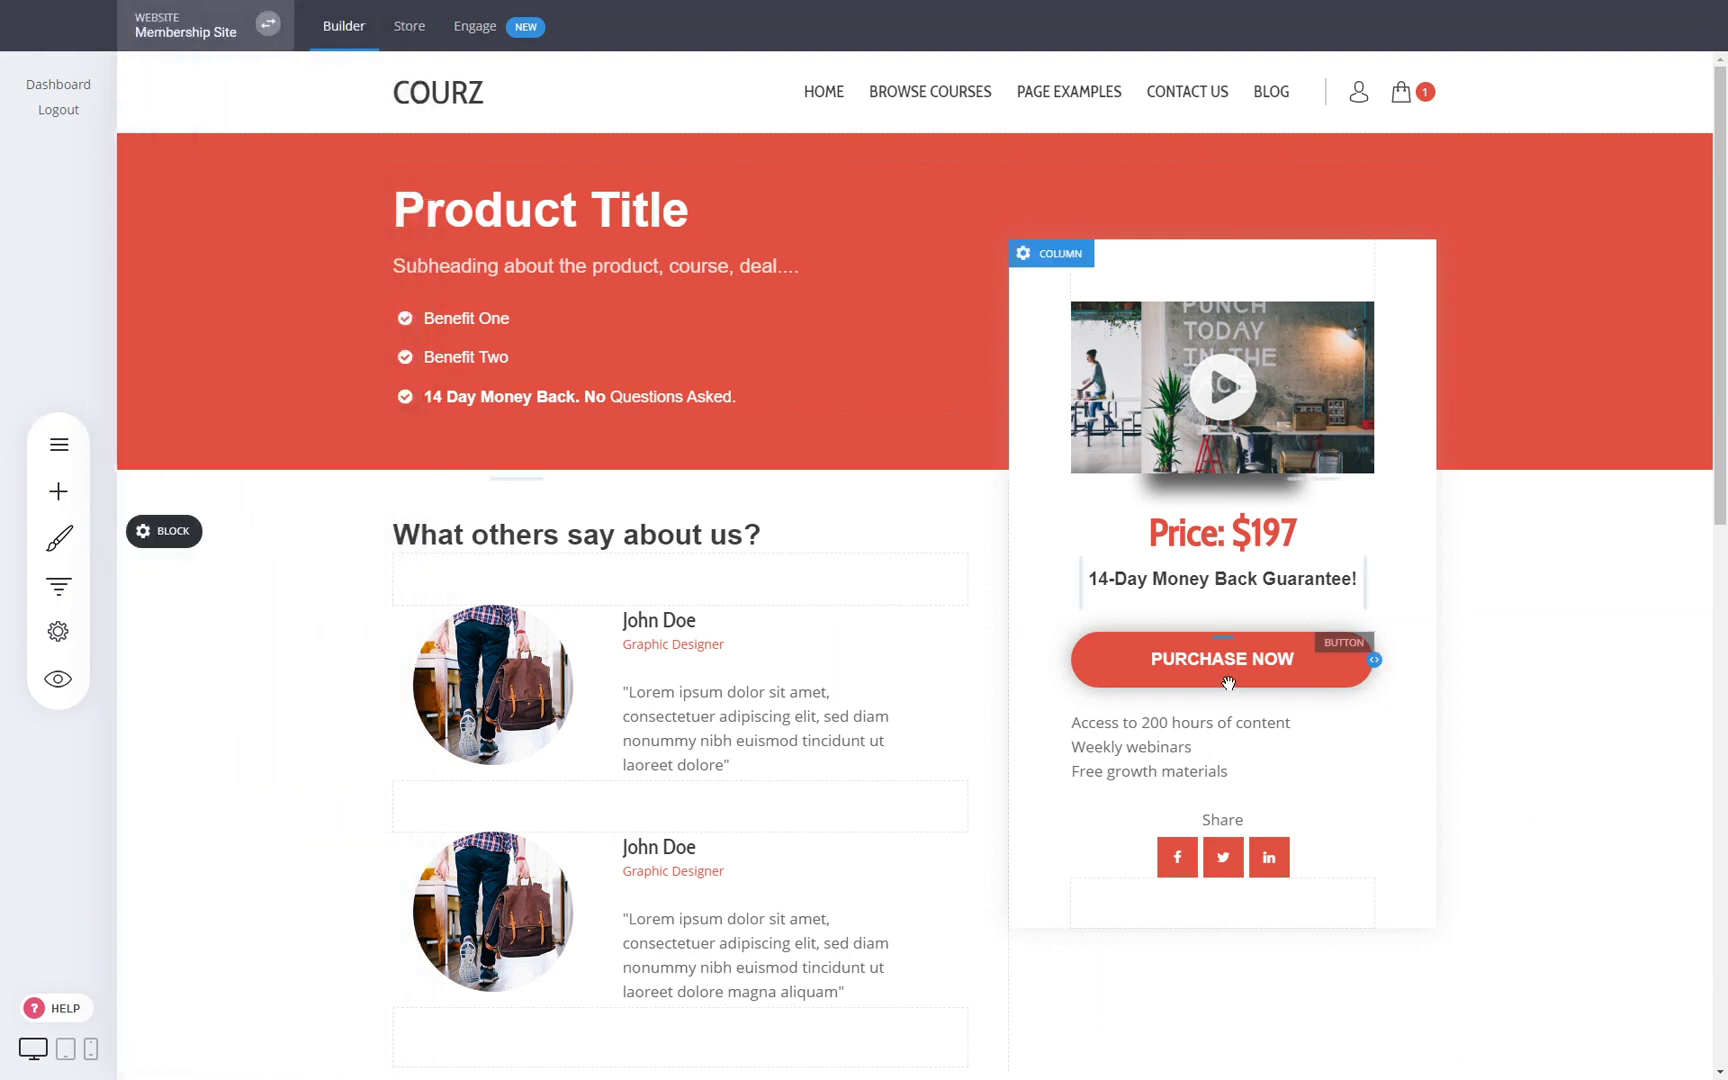
mouse_move(1195, 662)
left_click(1149, 608)
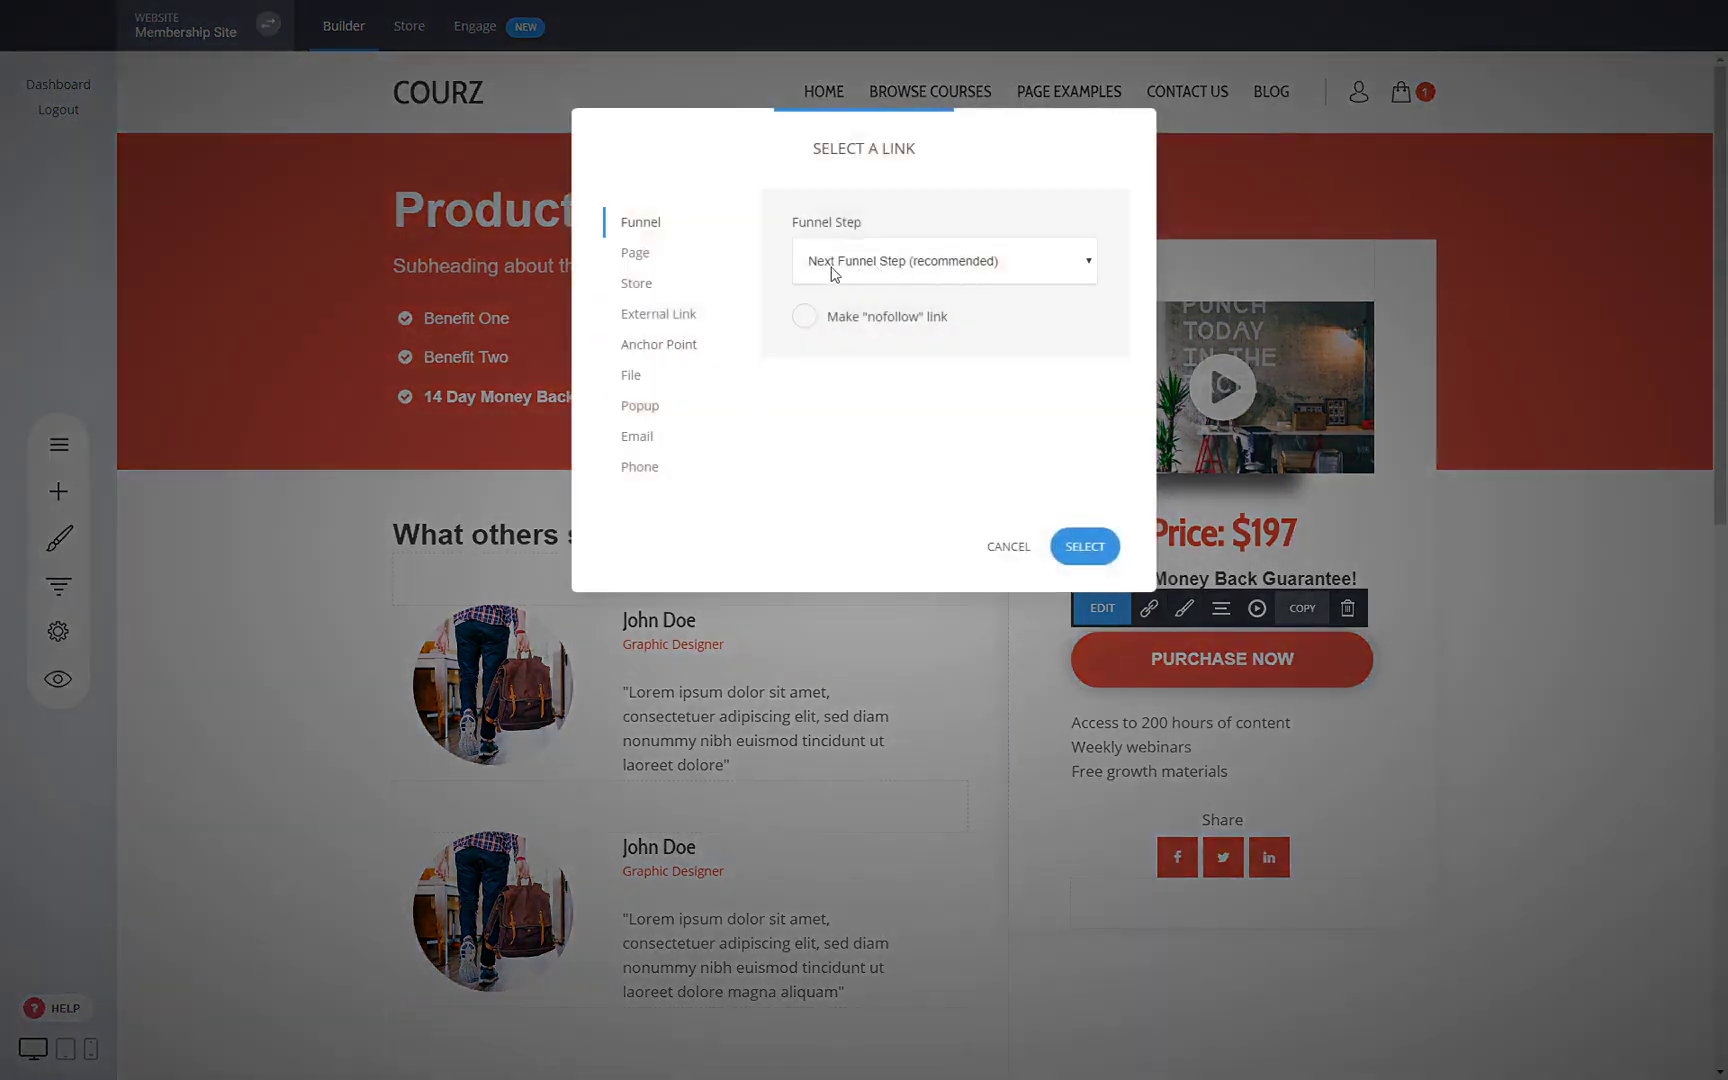
left_click(1087, 545)
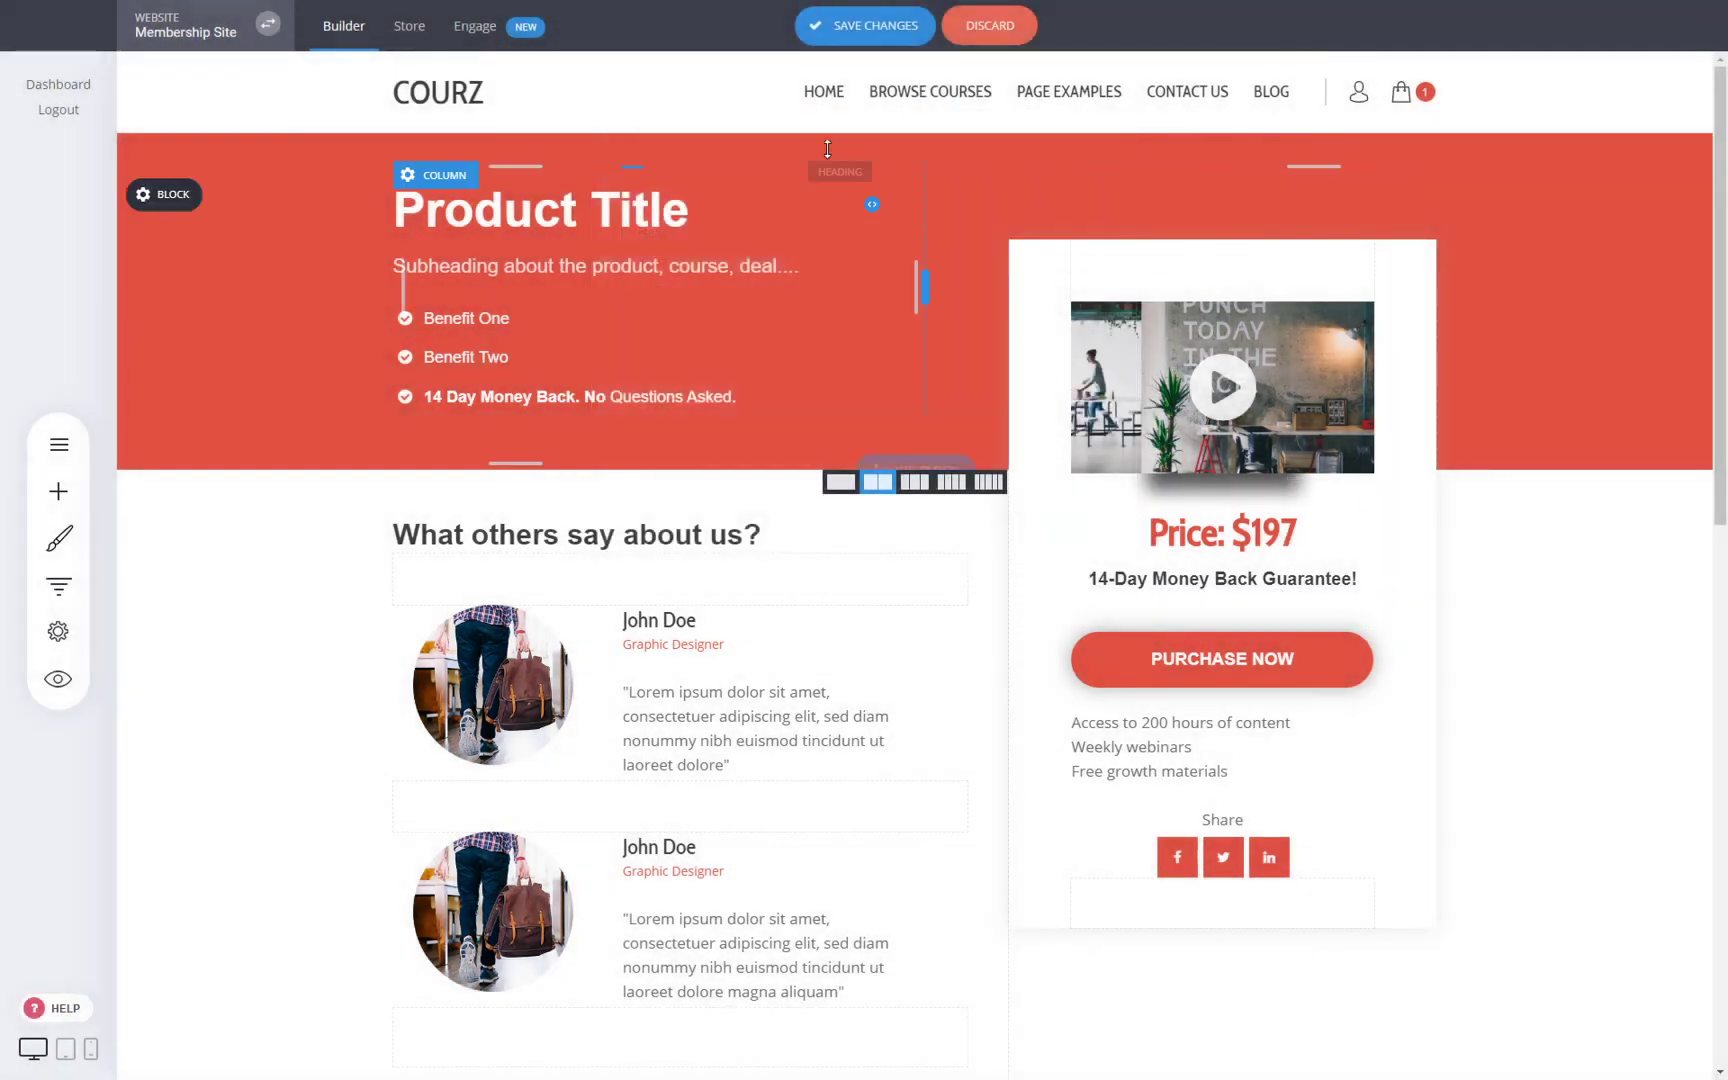
left_click(851, 28)
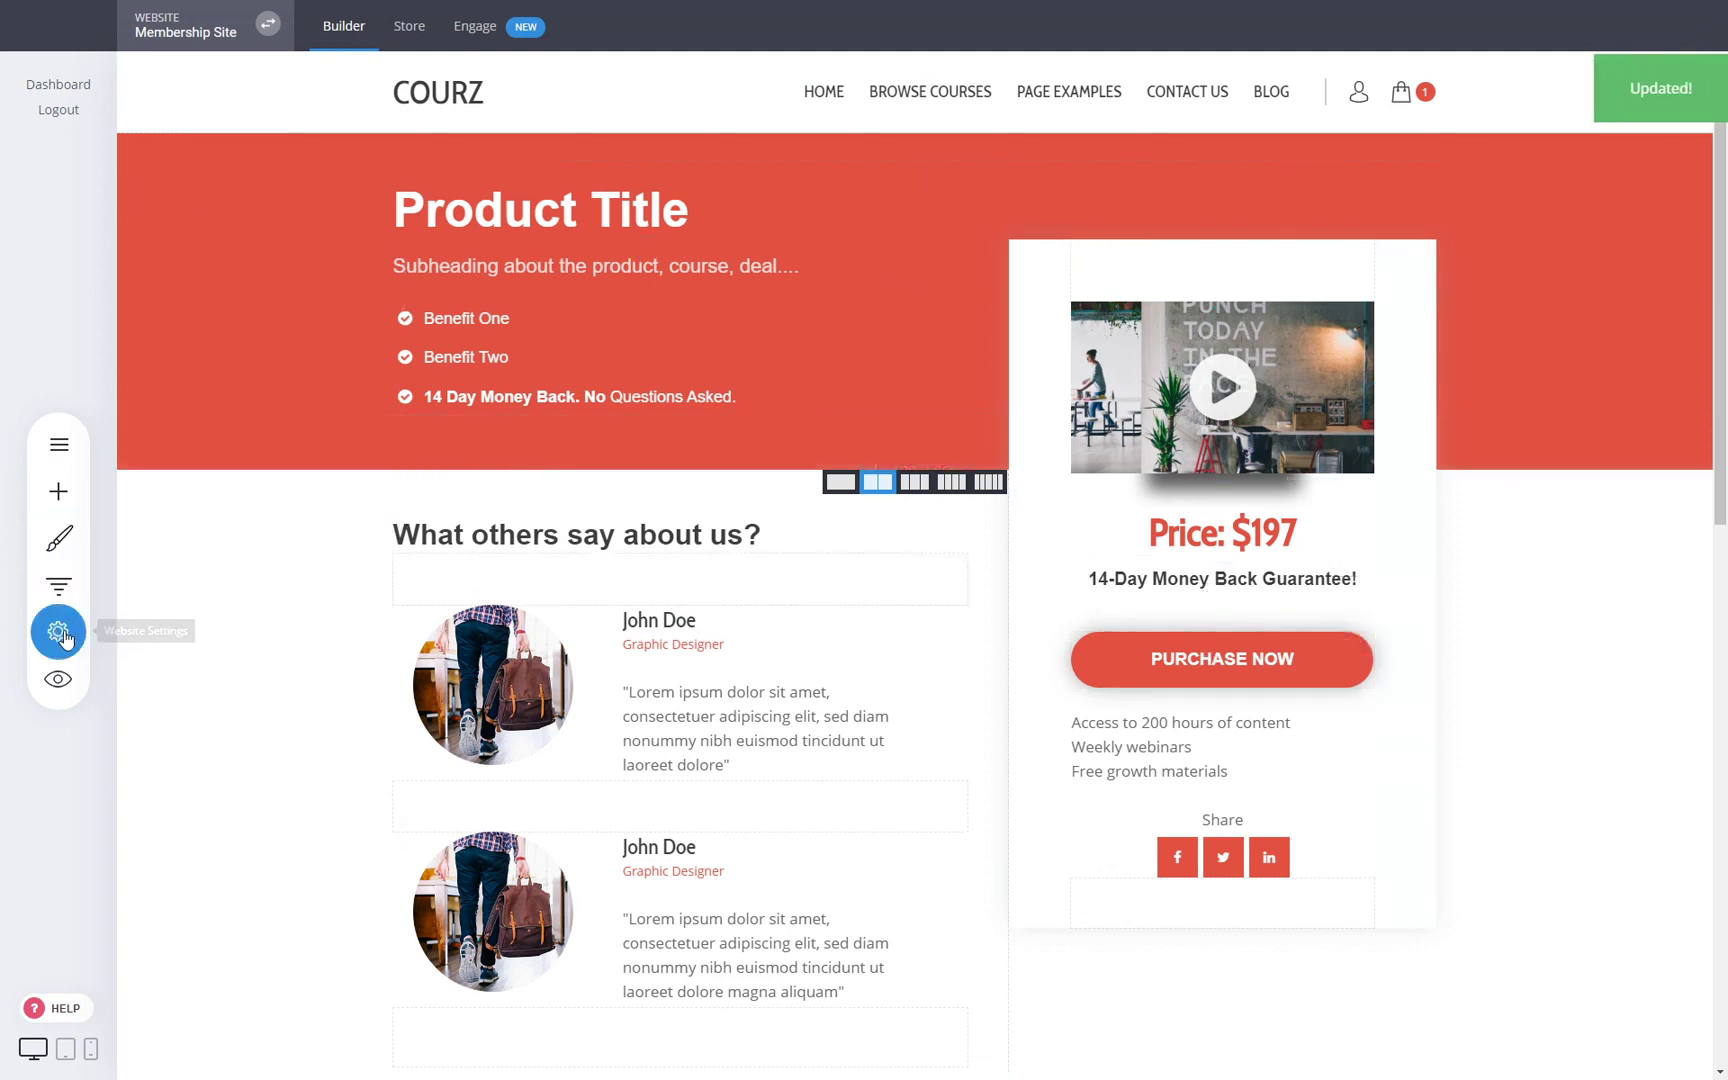
Add an A/B test variation to the Dedicated Course Page step by duplicating the page
left_click(53, 598)
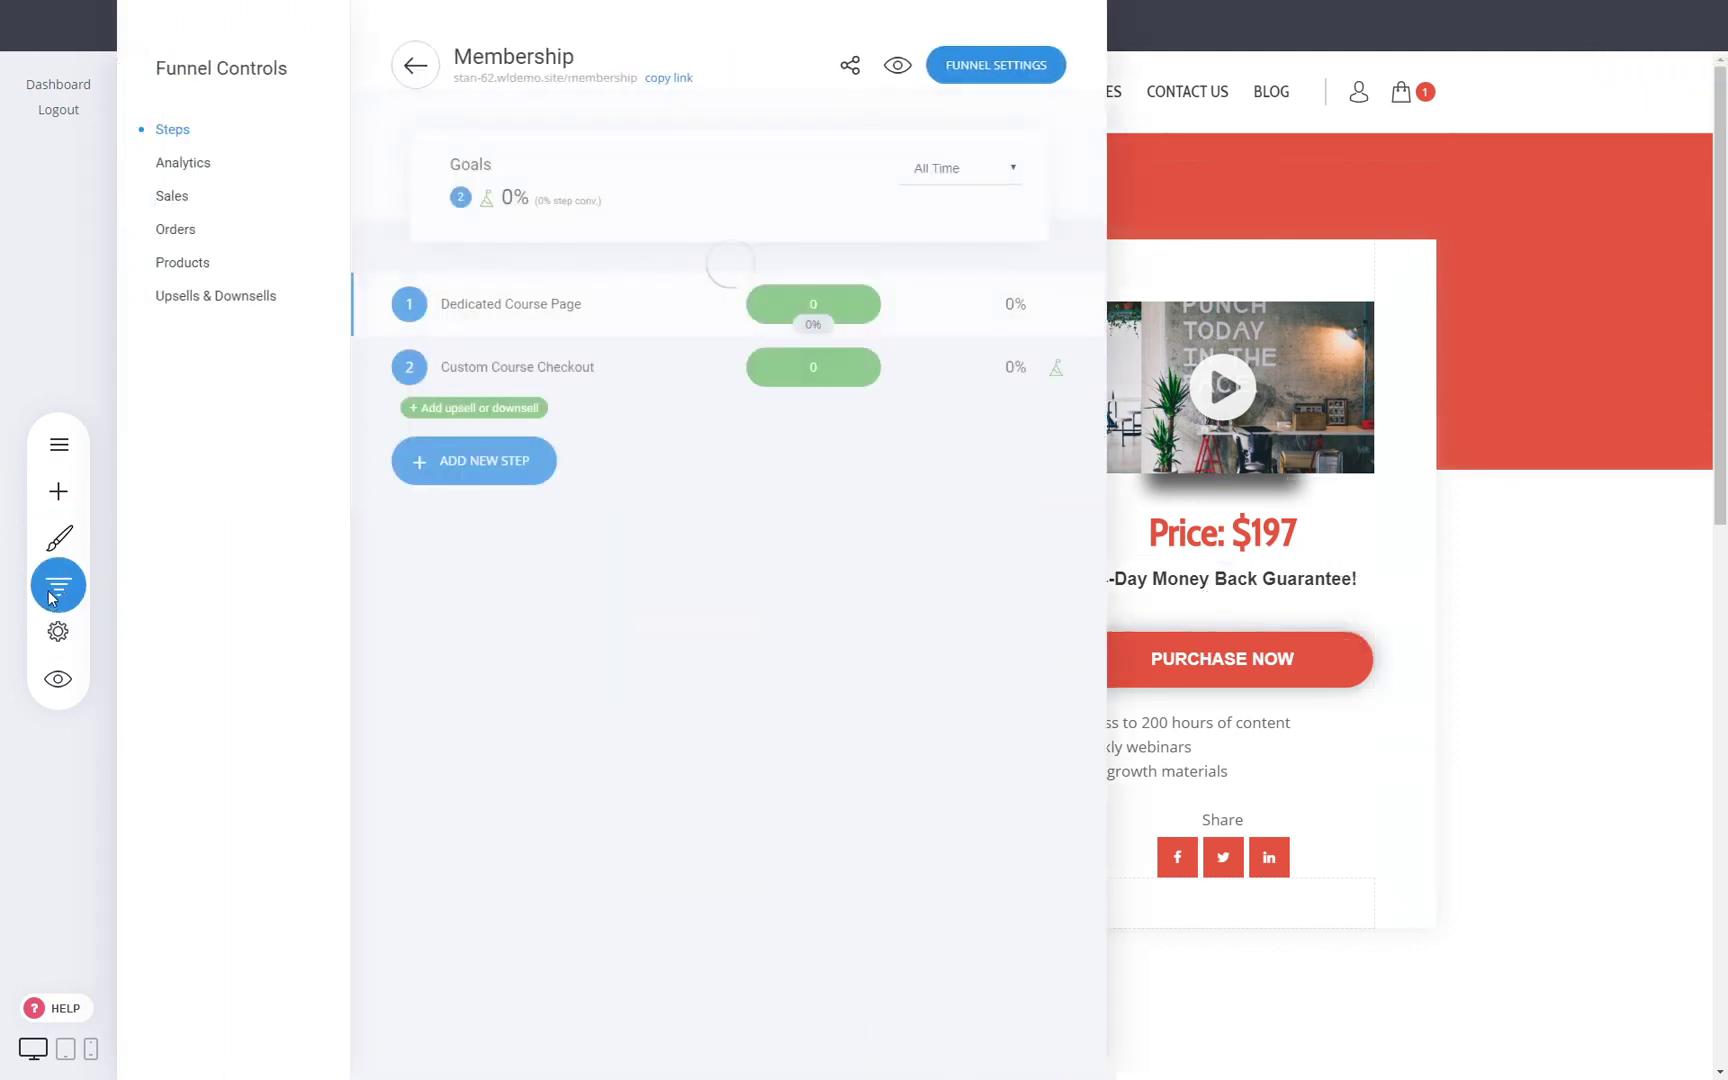
left_click(1475, 694)
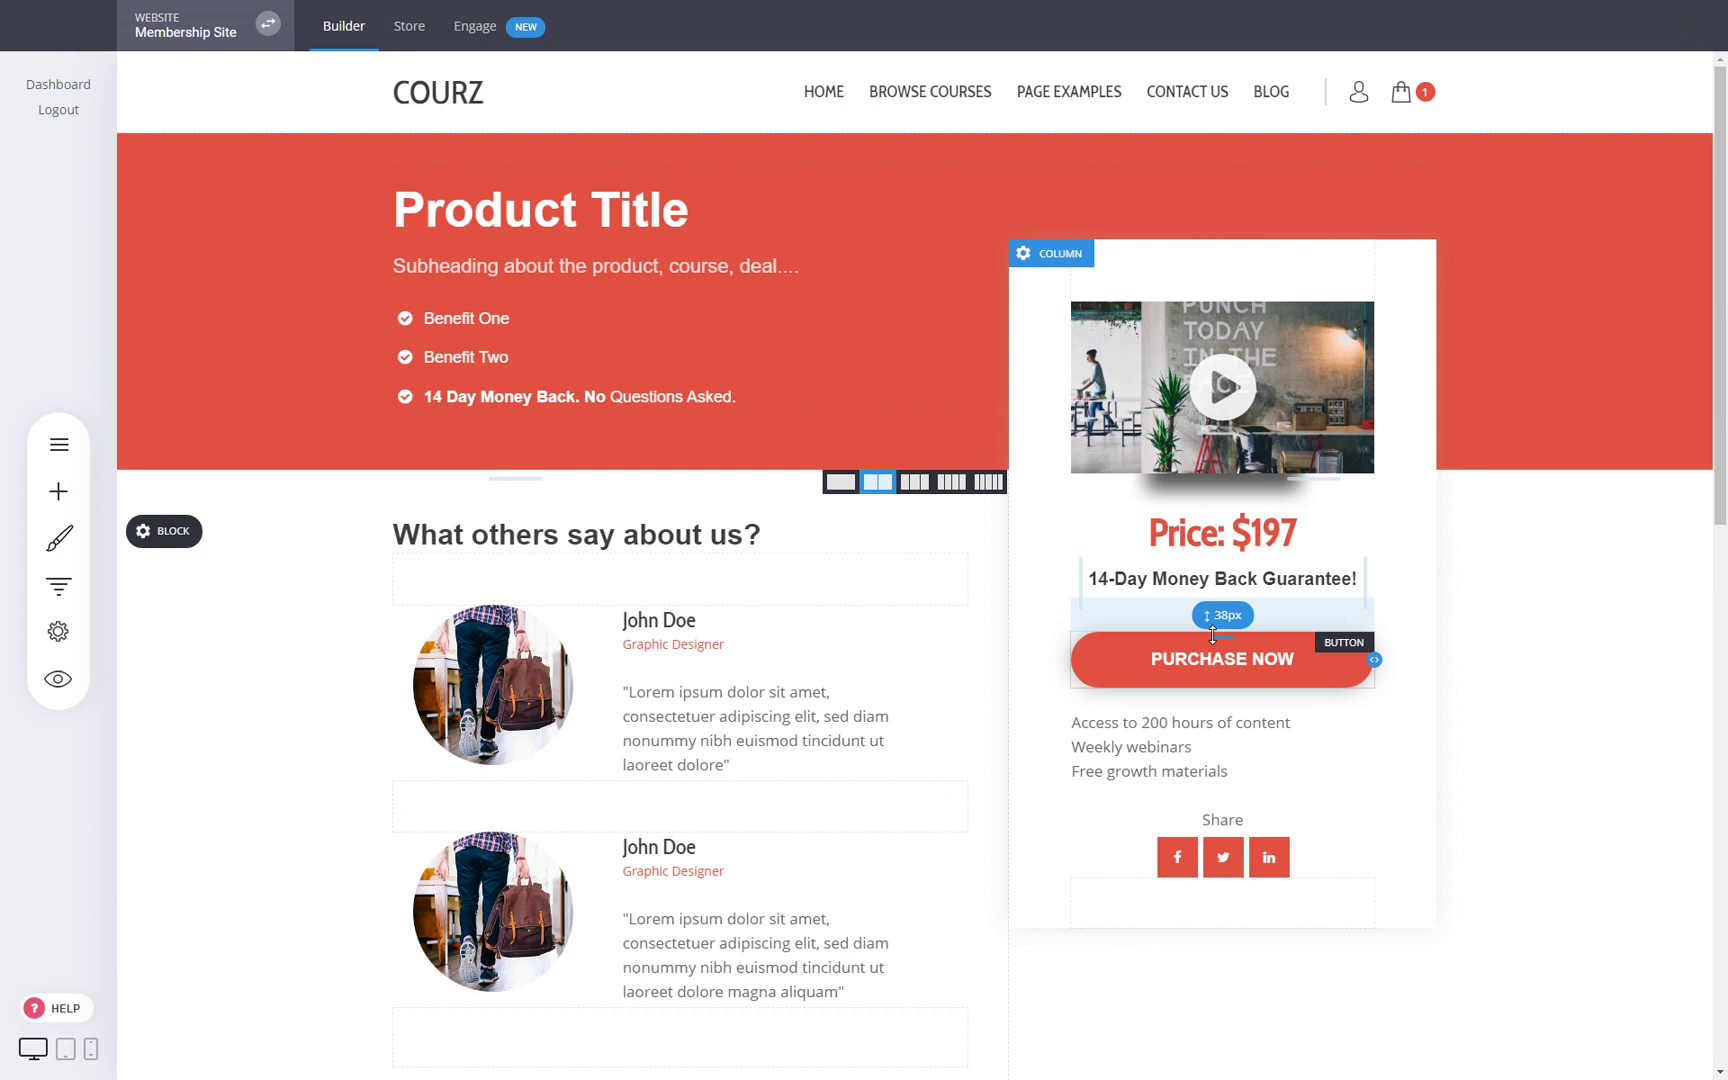
left_click(58, 586)
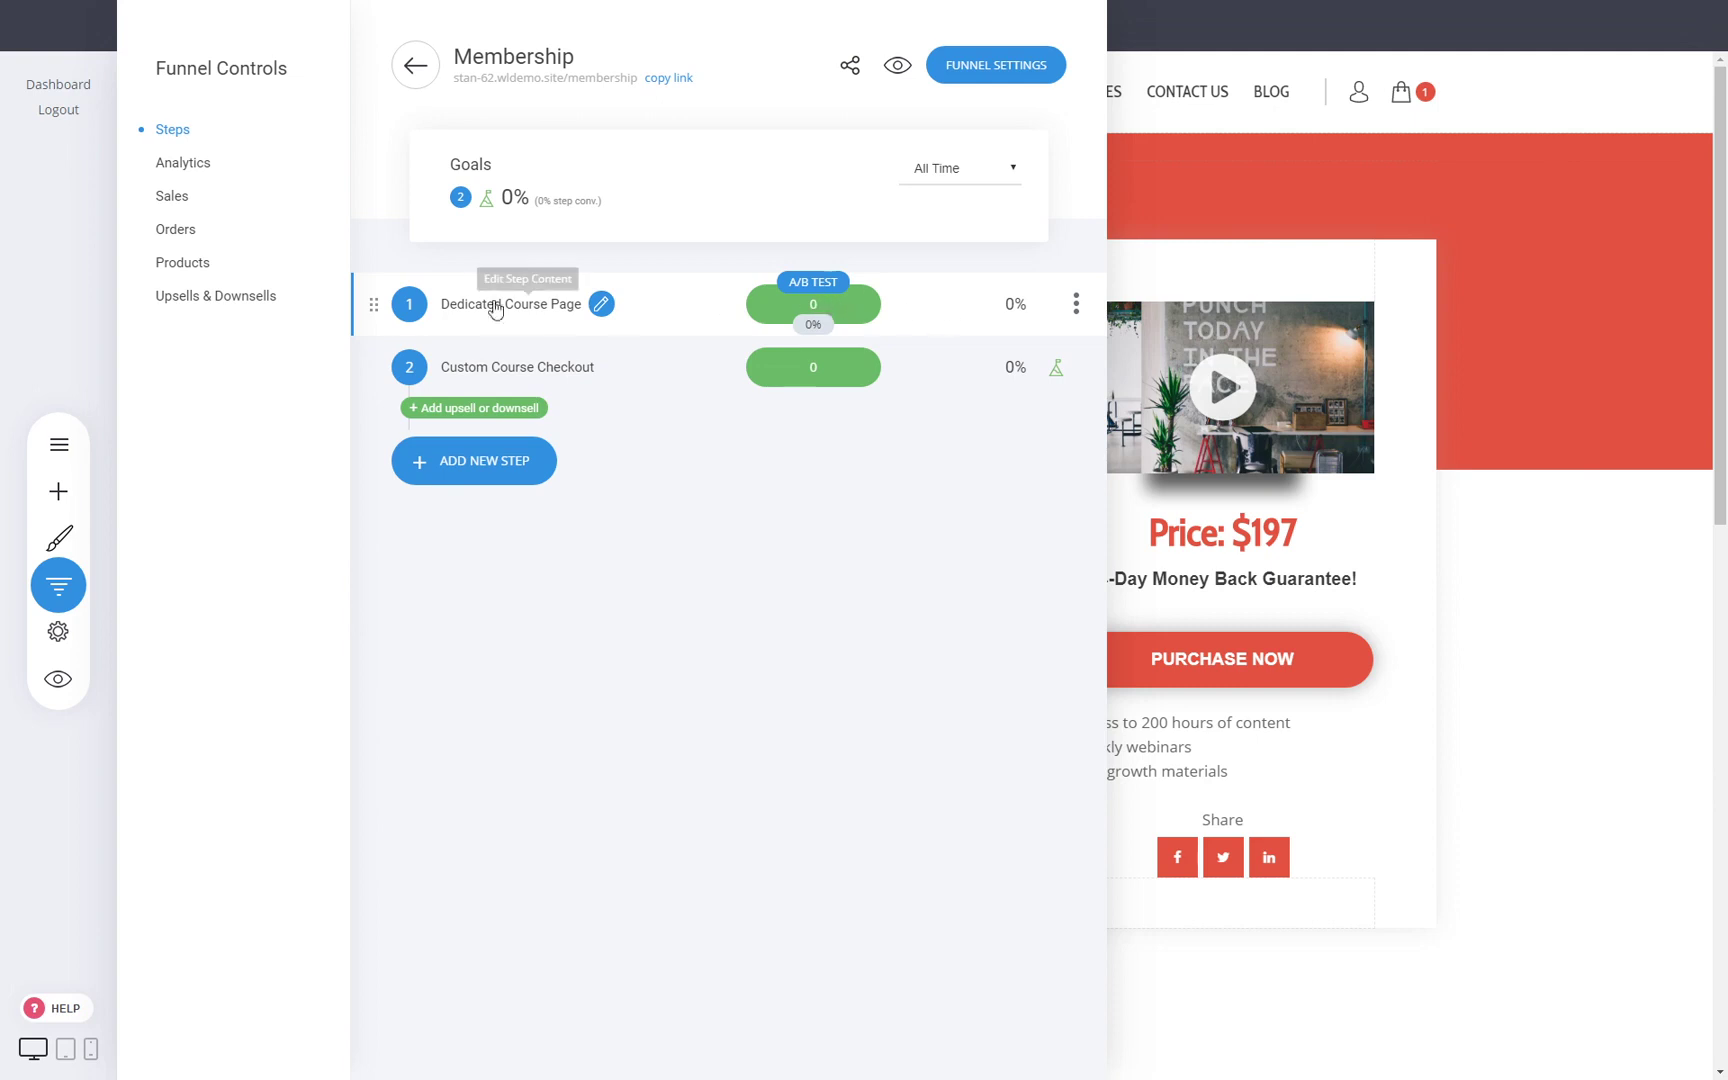
left_click(810, 294)
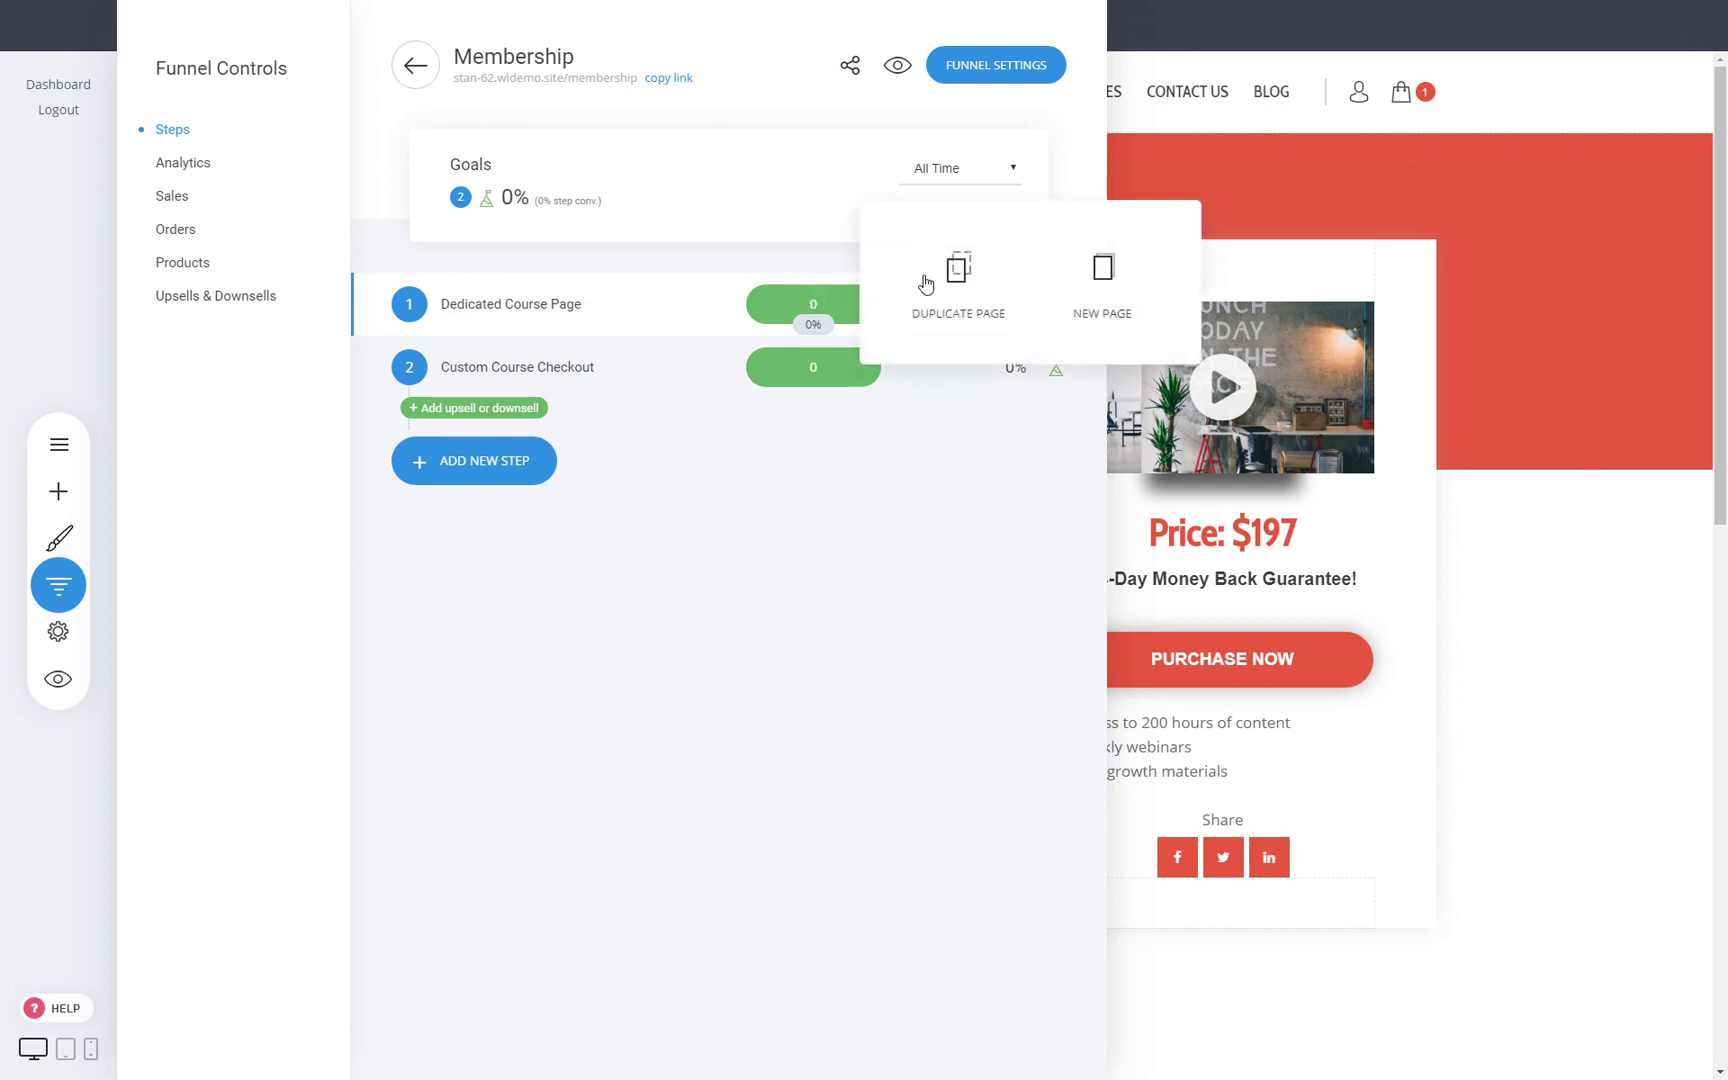
left_click(964, 290)
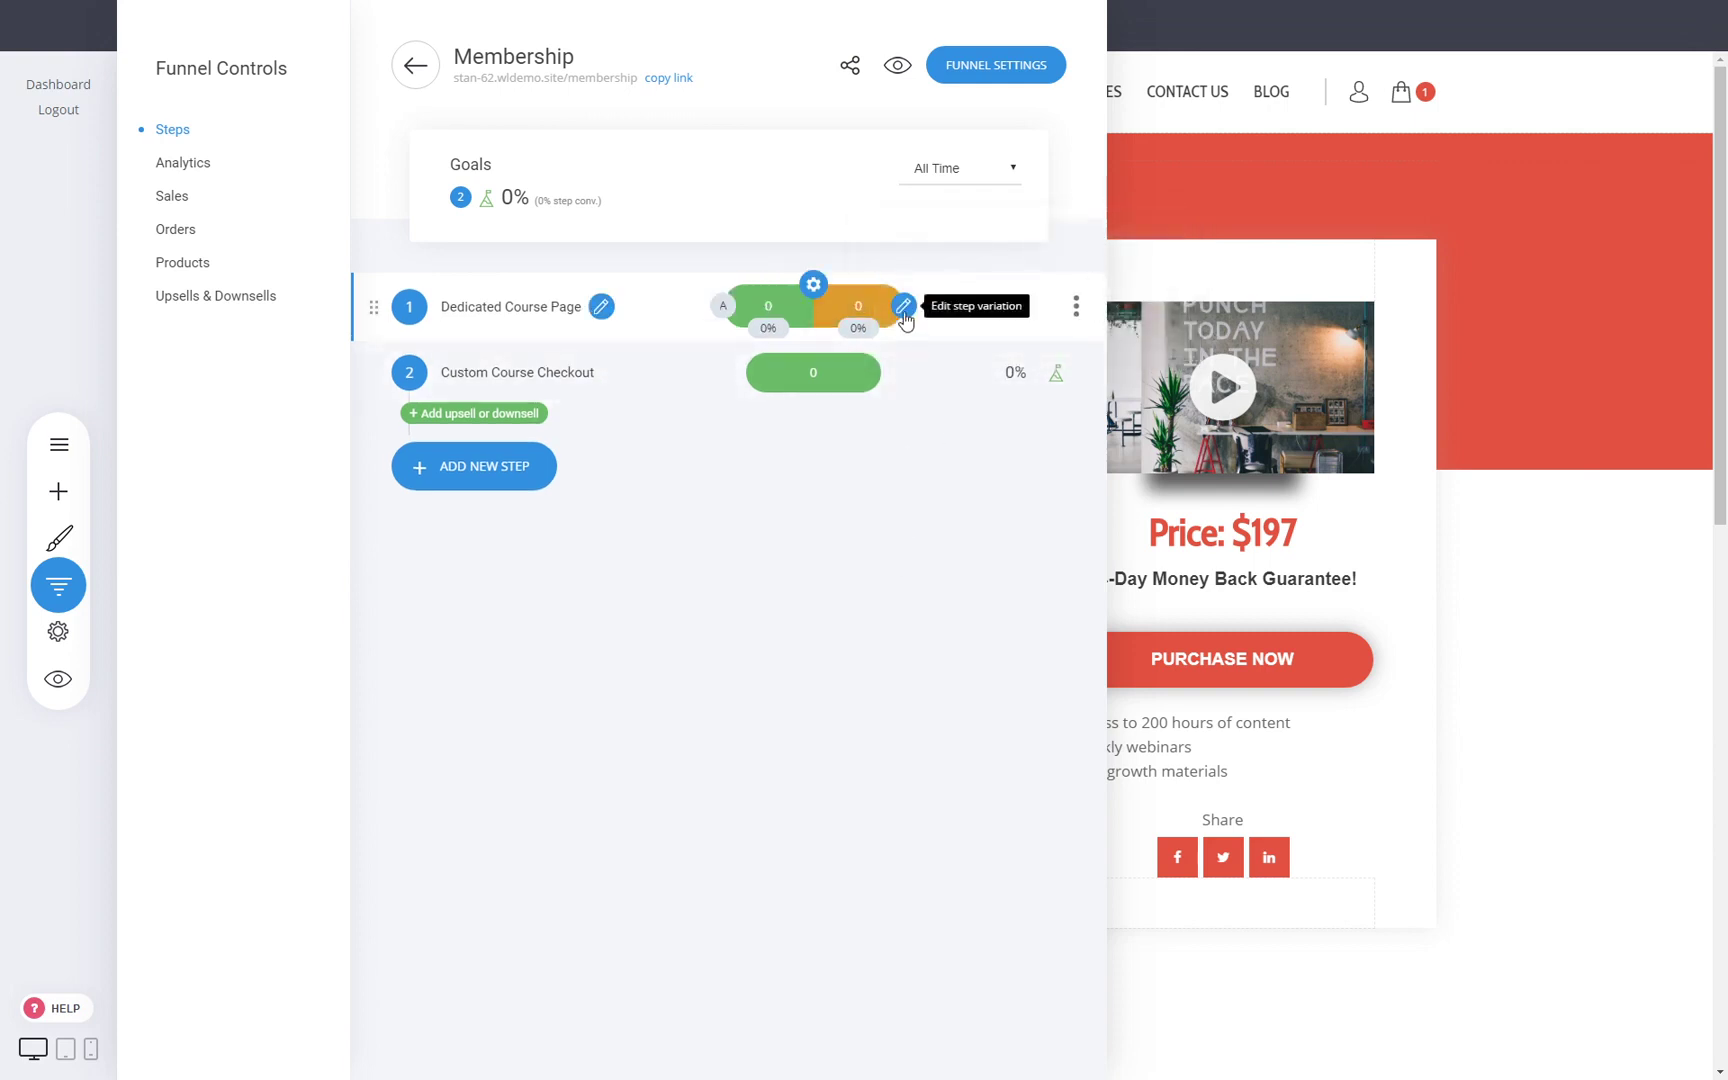
In variation B, widen the purchase box column to 46%, reduce its side padding, and save the page
left_click(903, 307)
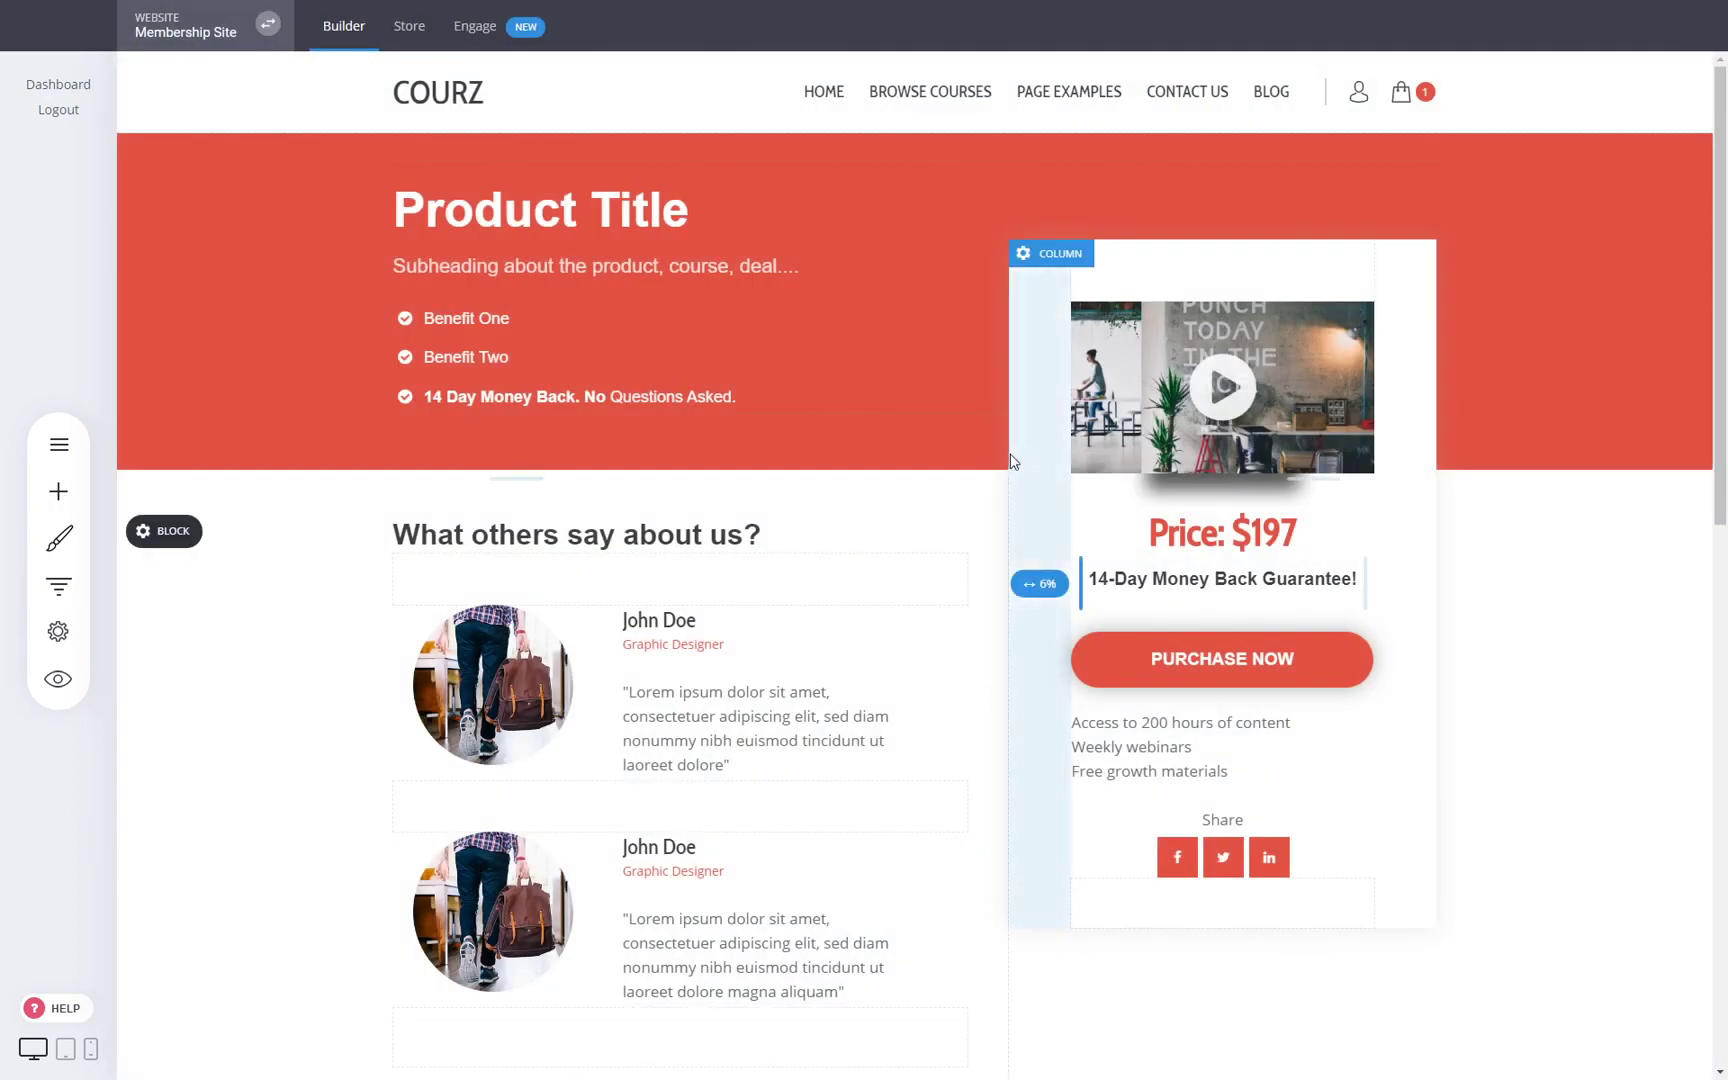
left_click_drag(1007, 594, 959, 622)
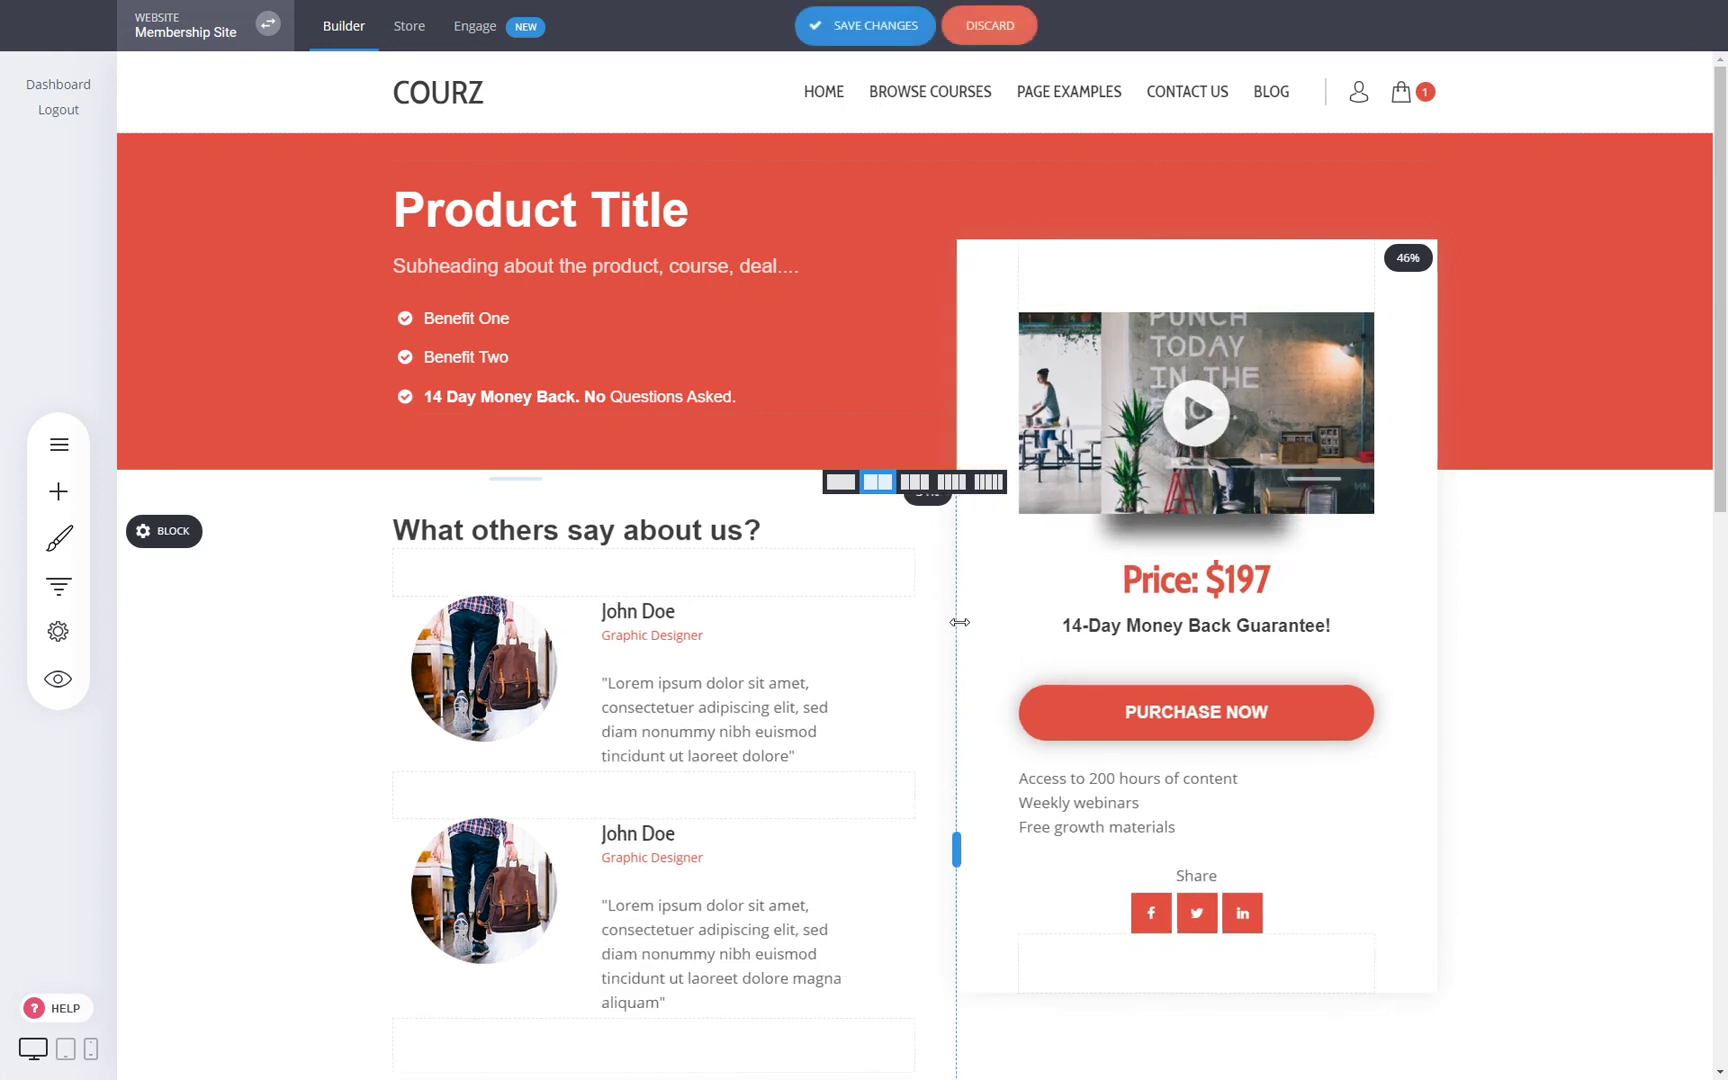
left_click_drag(1396, 417, 1419, 420)
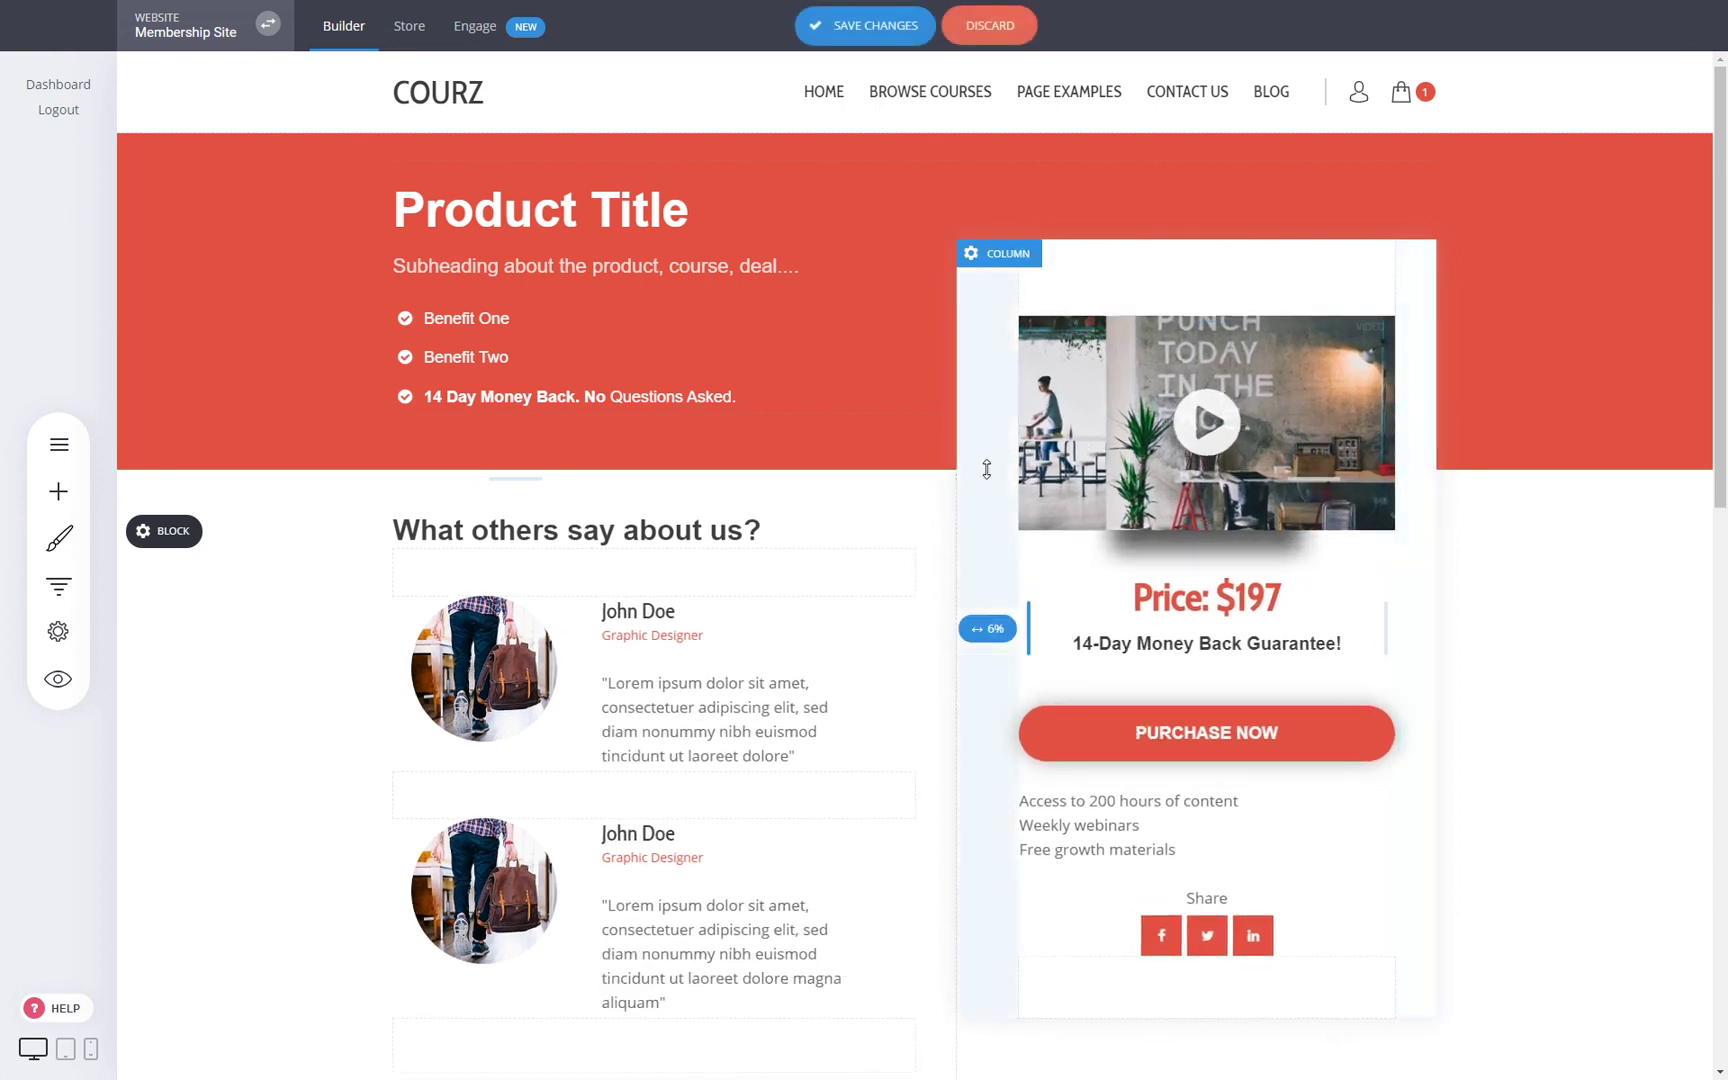
left_click_drag(990, 501, 976, 501)
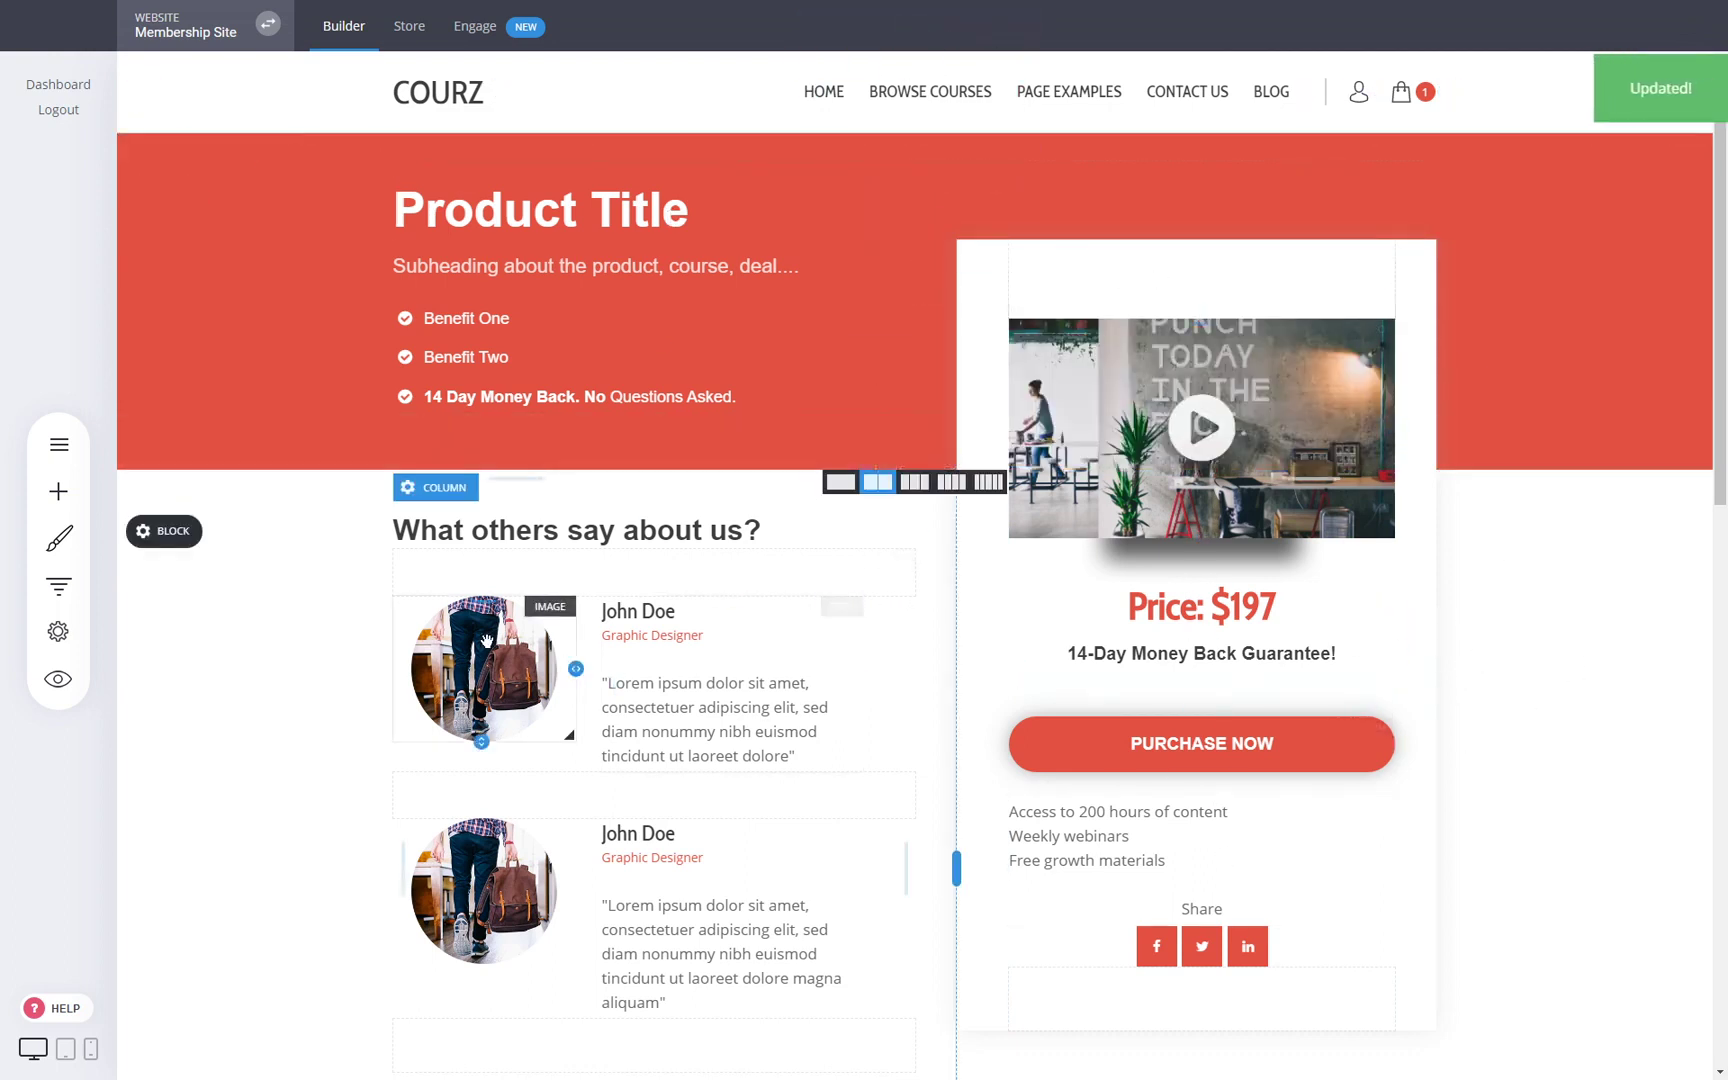
View variation A of the Dedicated Course Page and the page of the Custom Course Checkout step
left_click(70, 585)
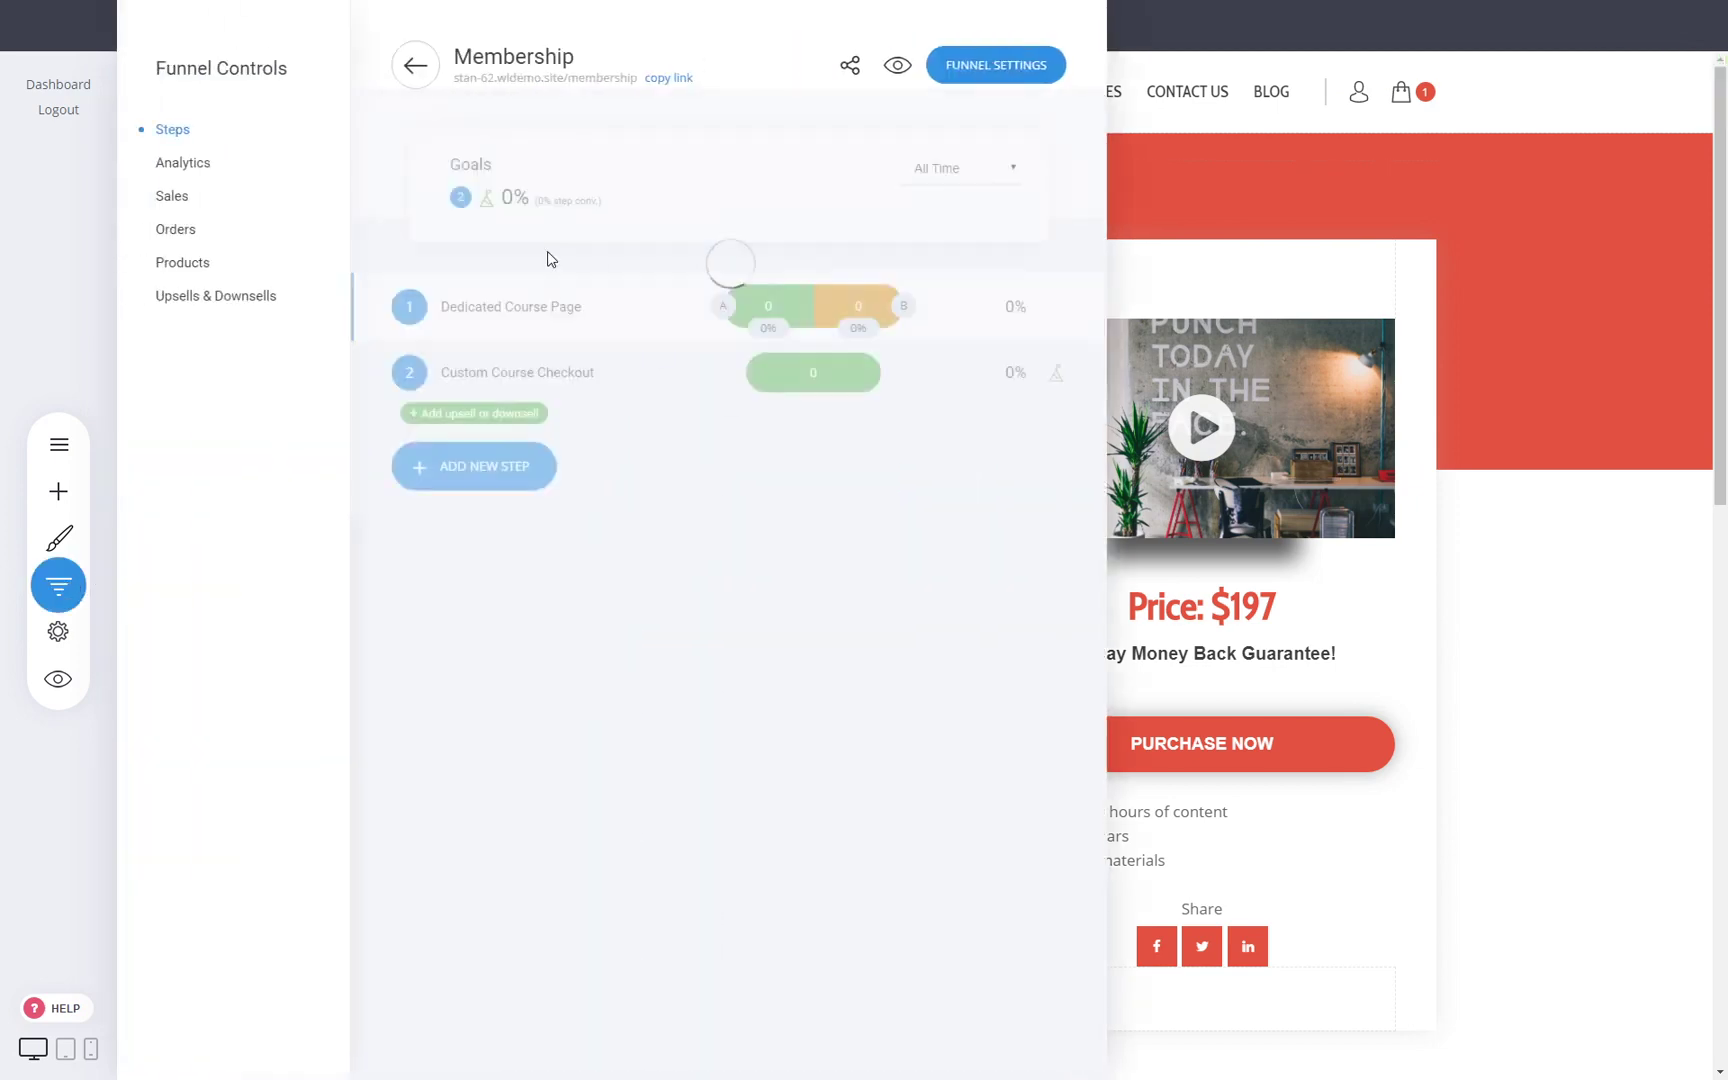
left_click(733, 305)
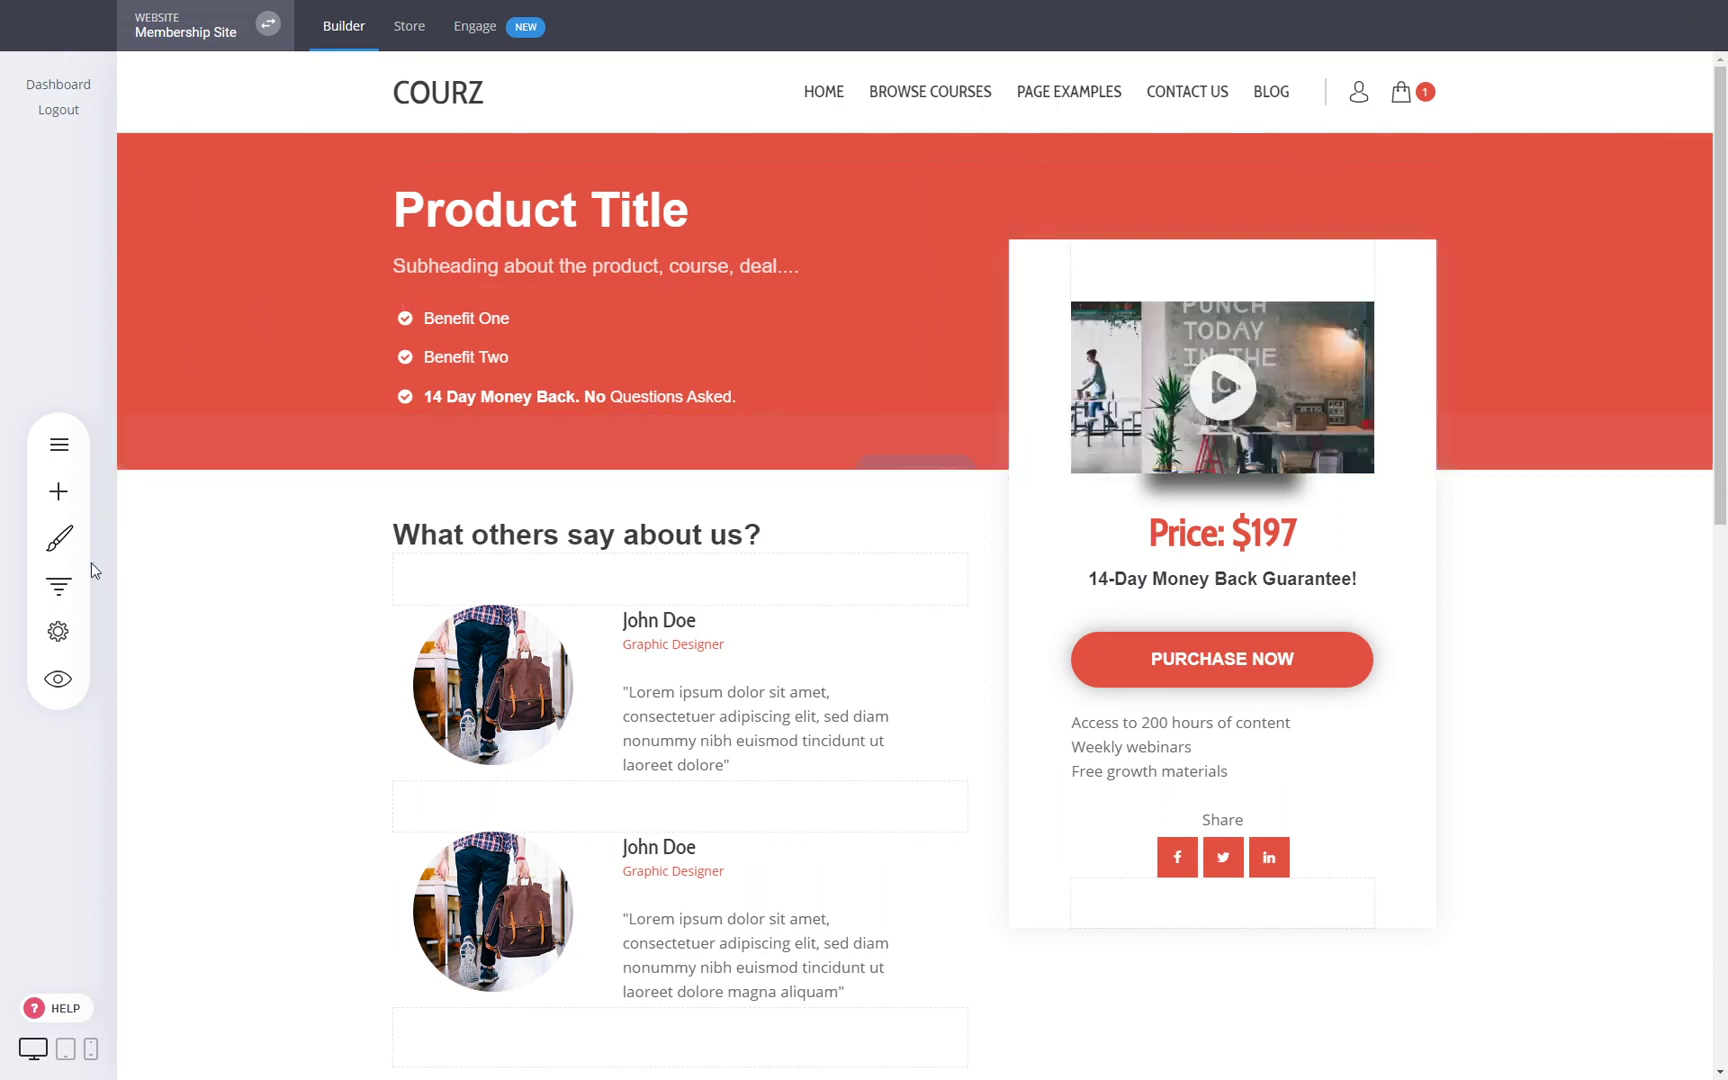
left_click(58, 585)
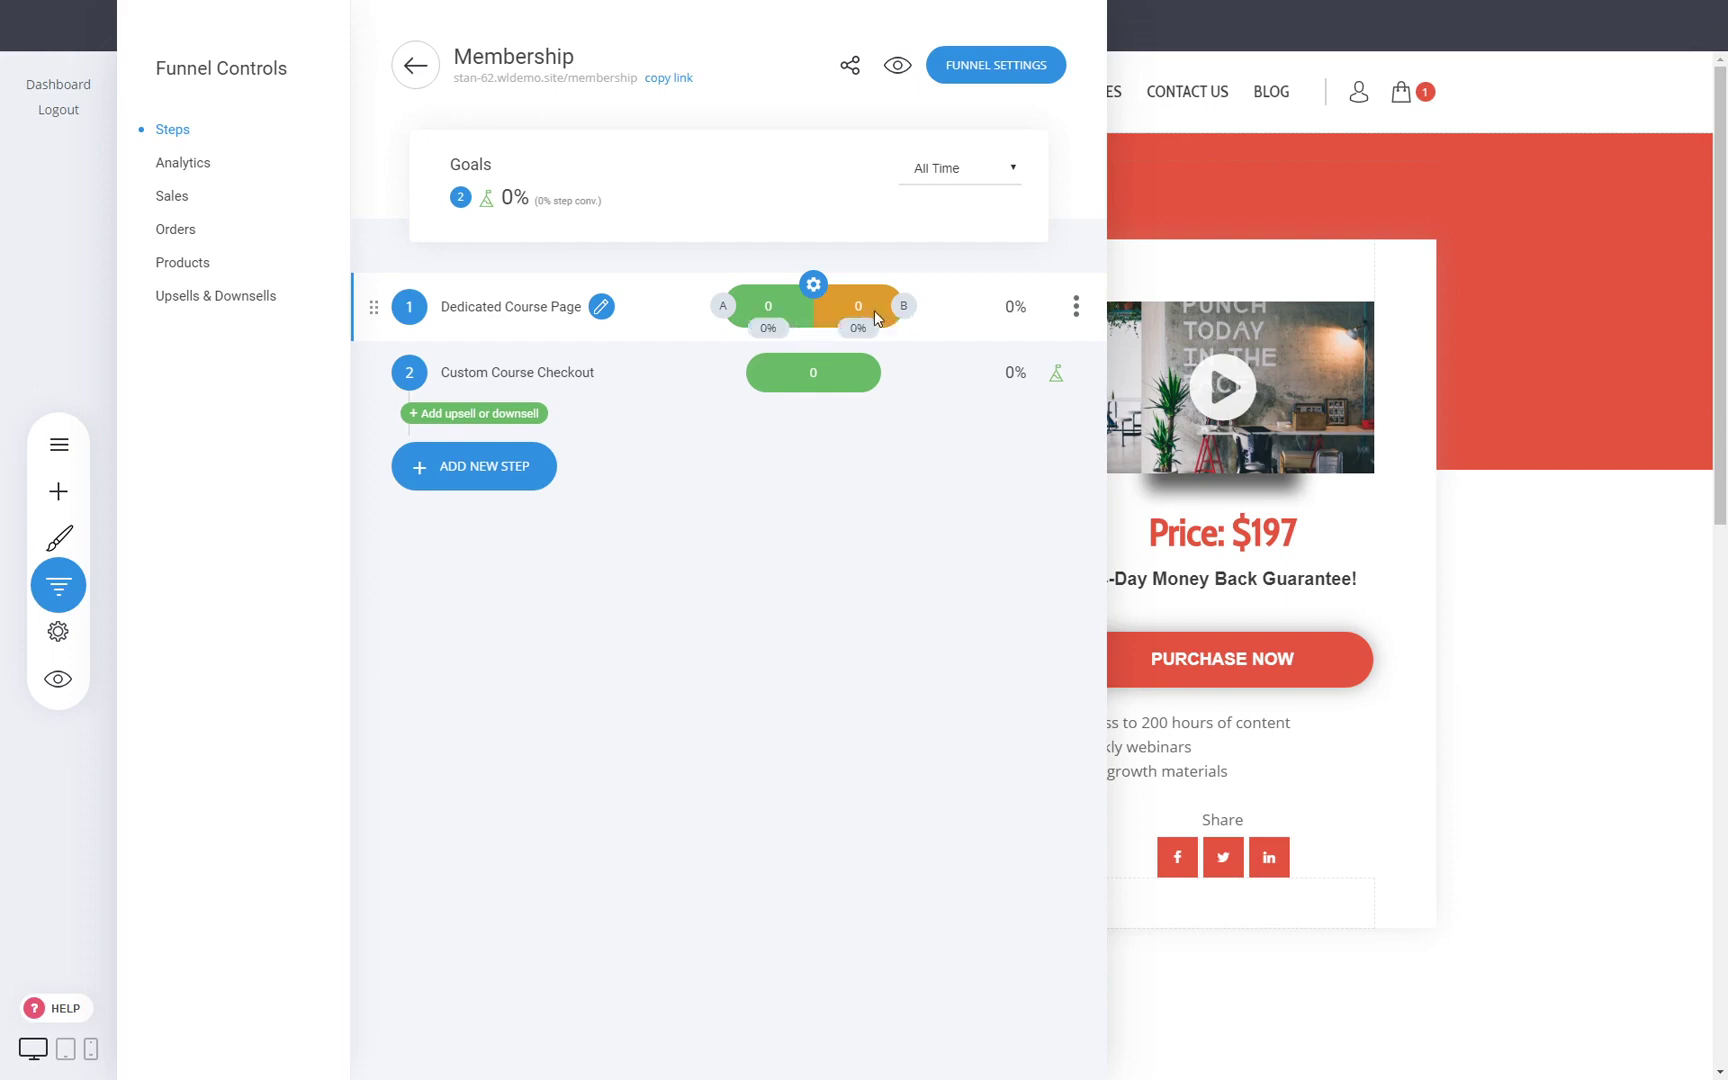
left_click(541, 374)
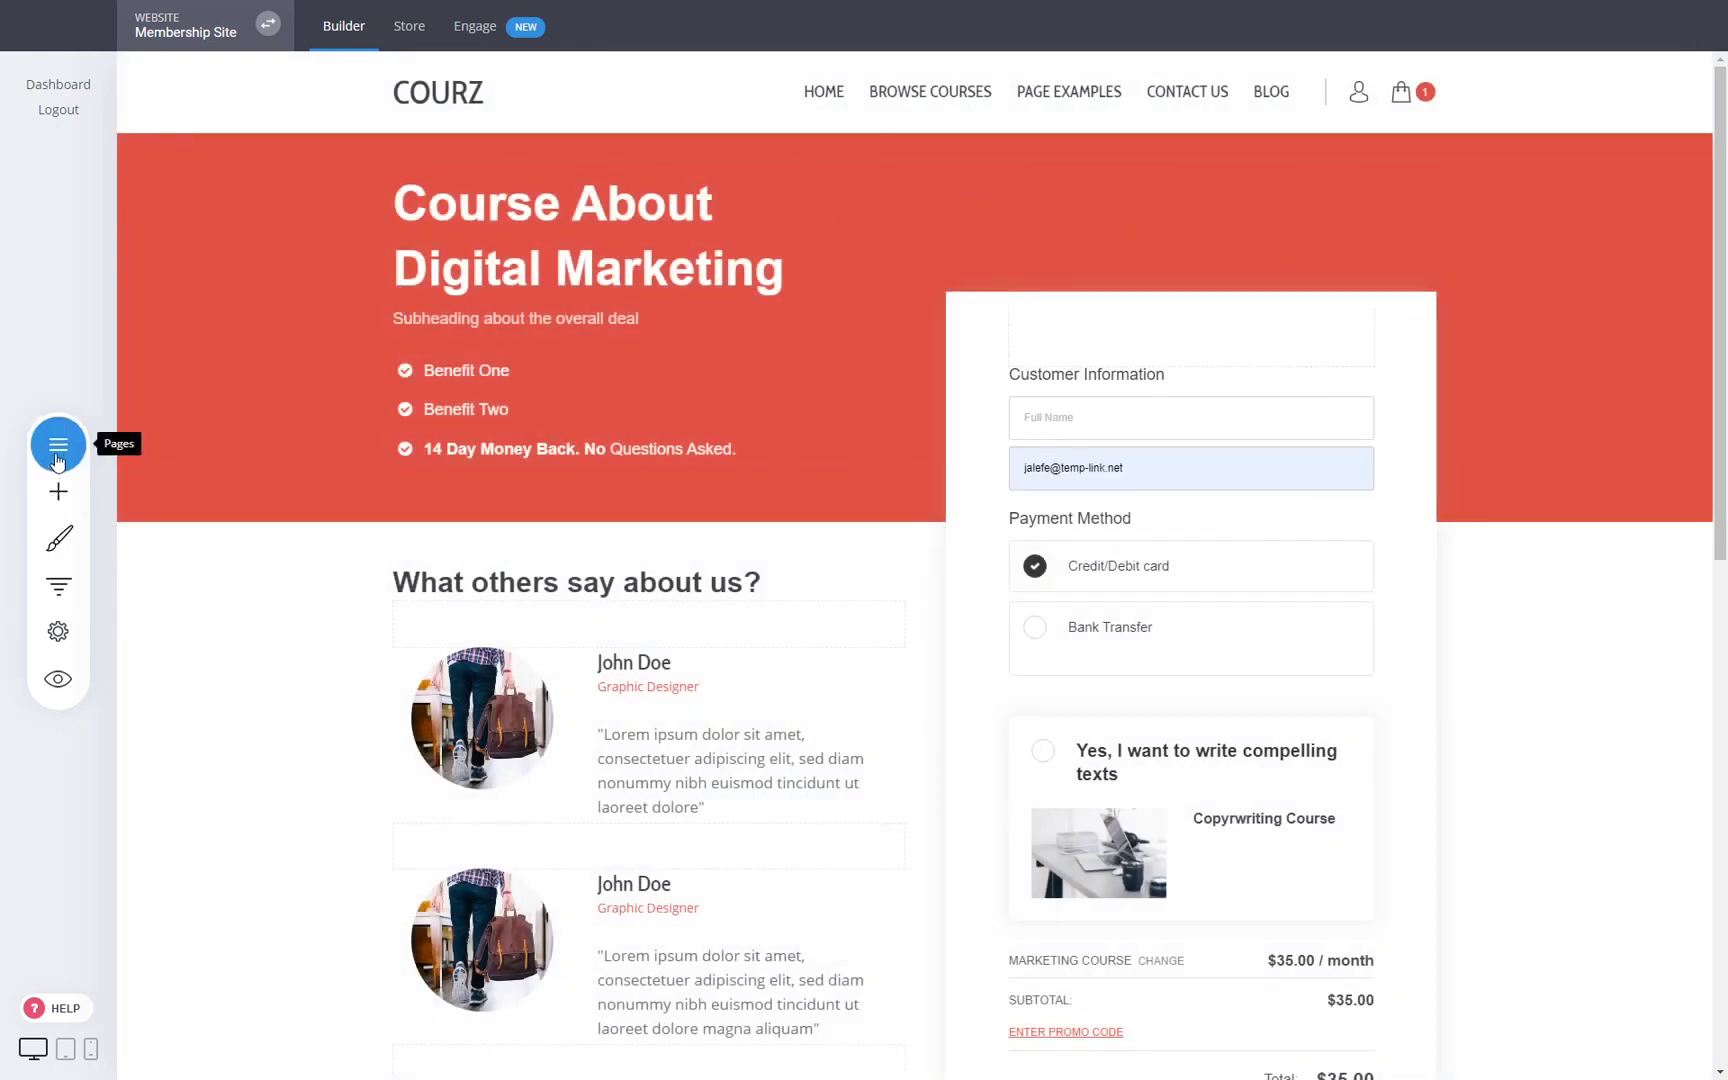
left_click(58, 585)
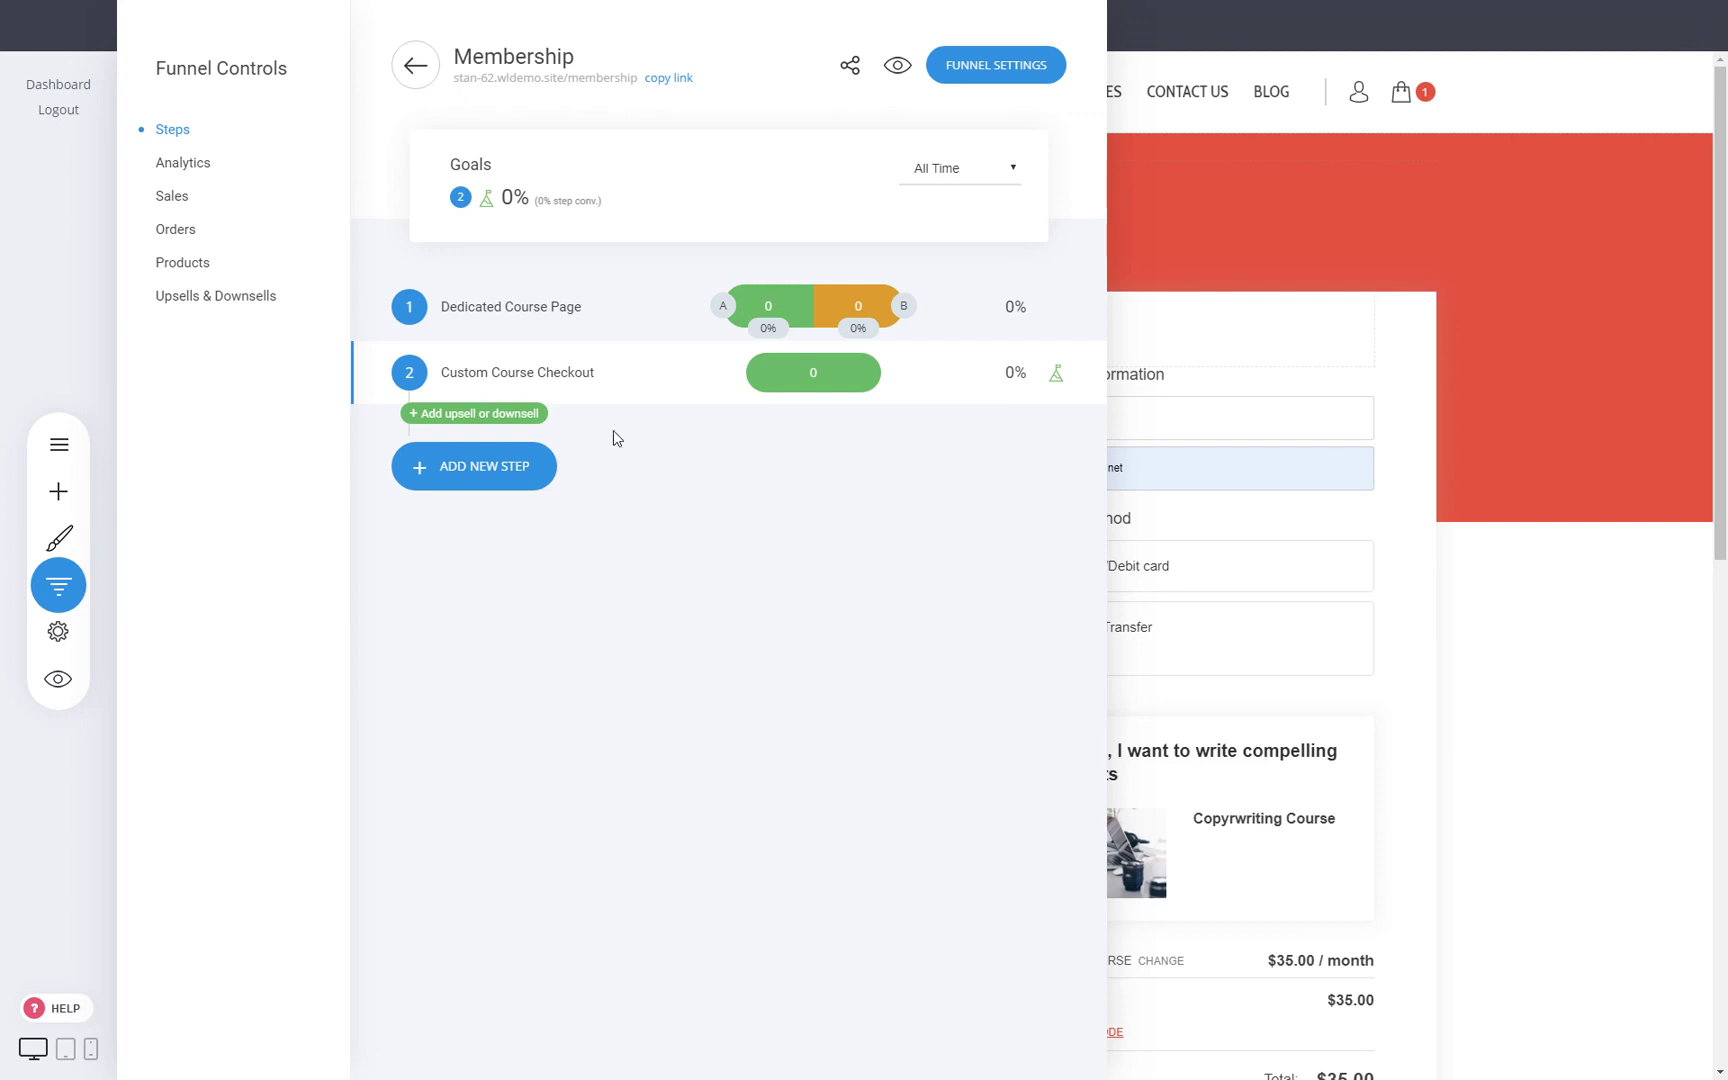
Review the Membership funnel's sales, products, and upsells and downsells statistics, and check its steps again from the funnels list
left_click(167, 199)
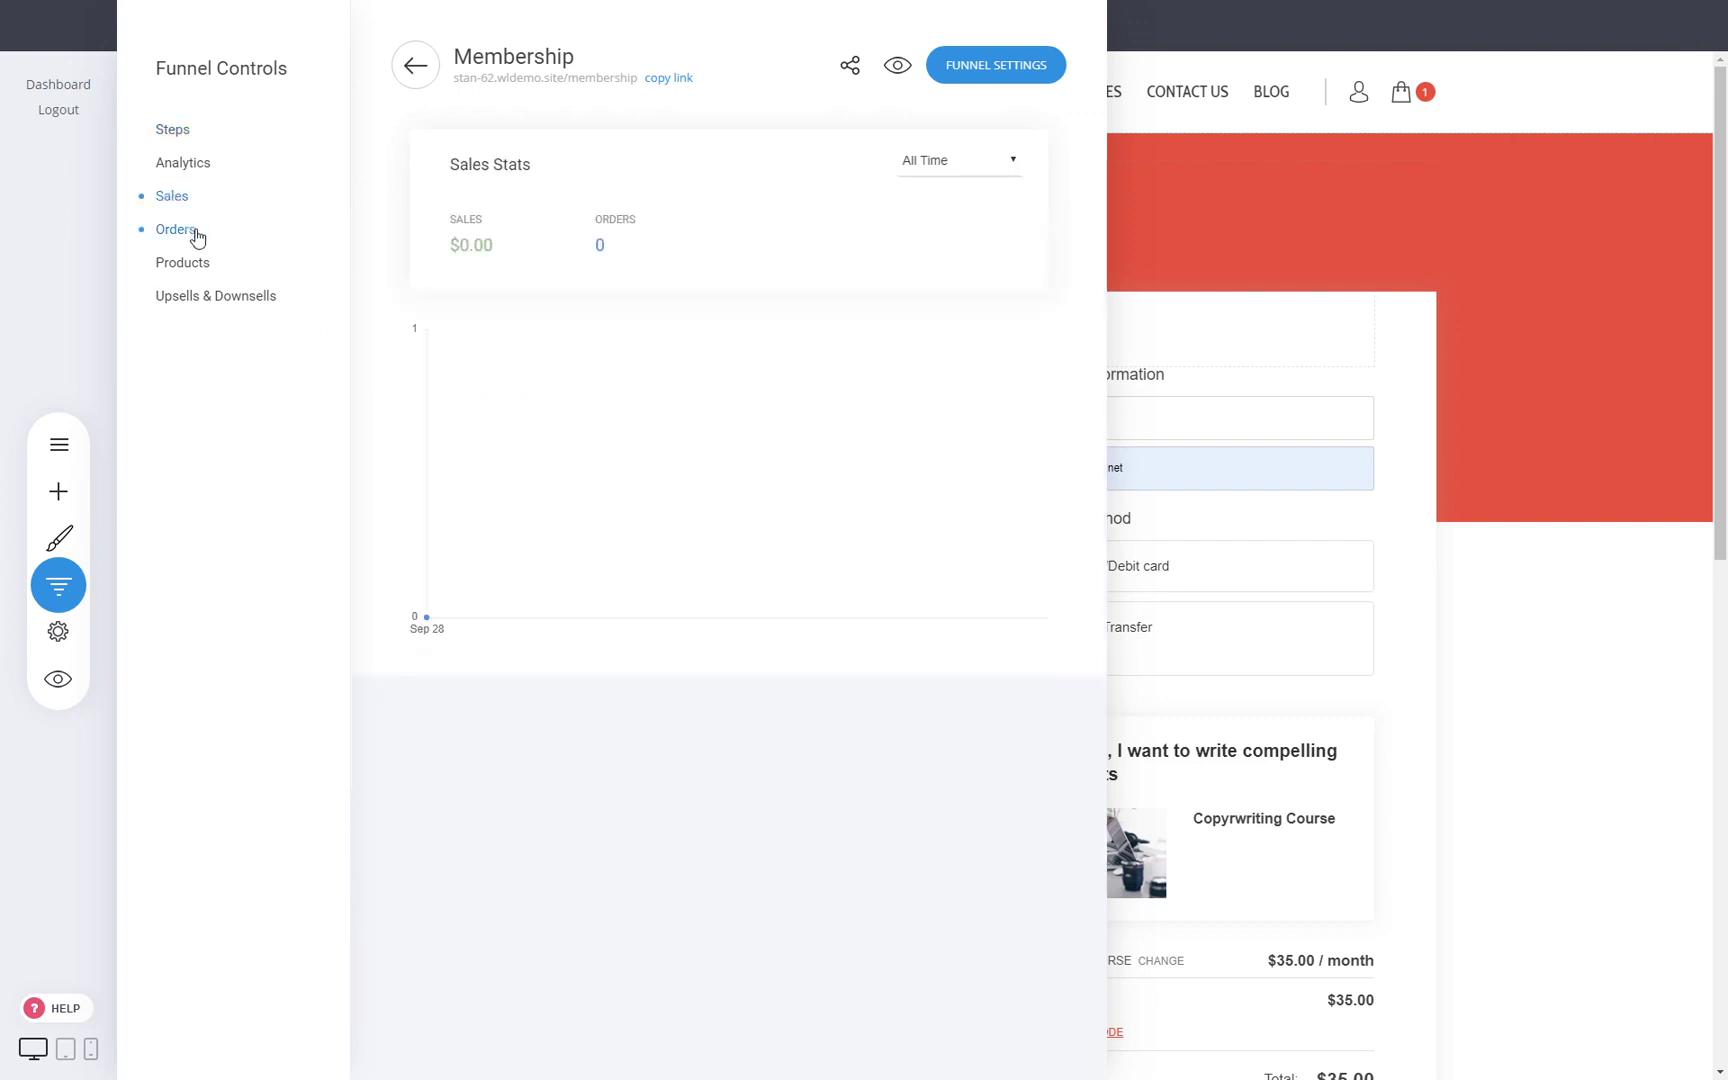
left_click(197, 277)
left_click(196, 299)
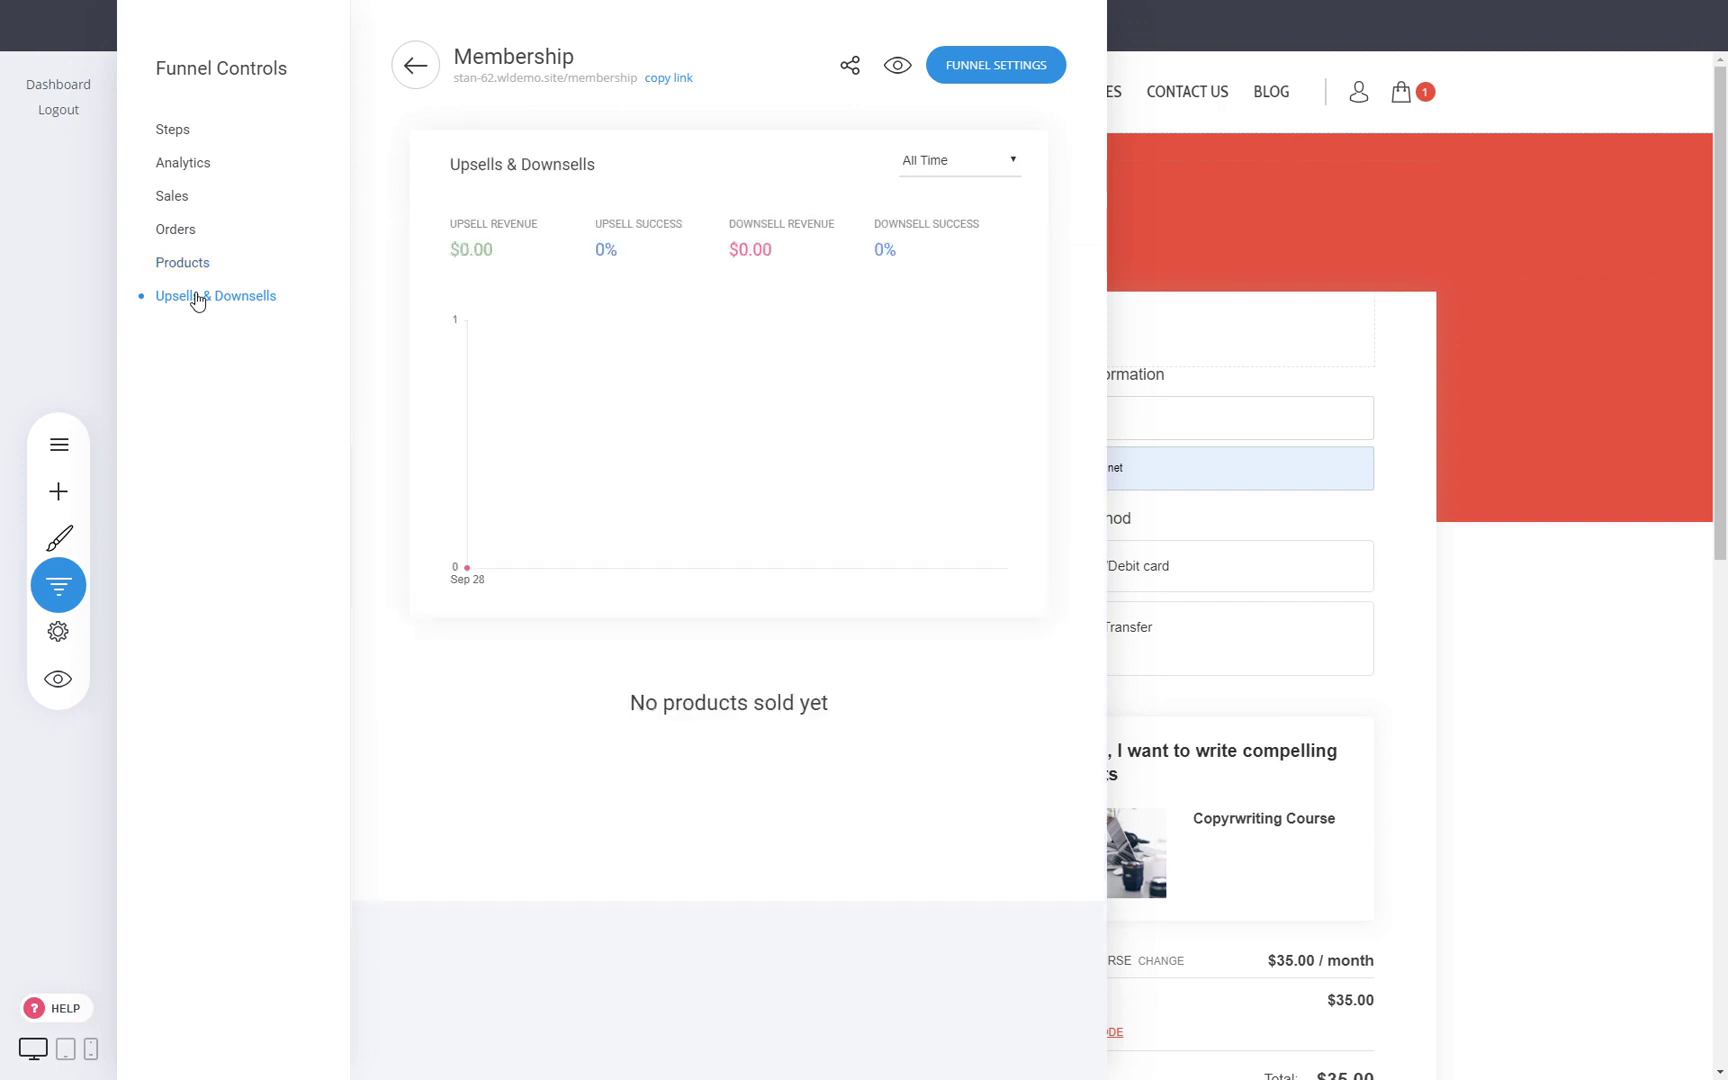
left_click(421, 84)
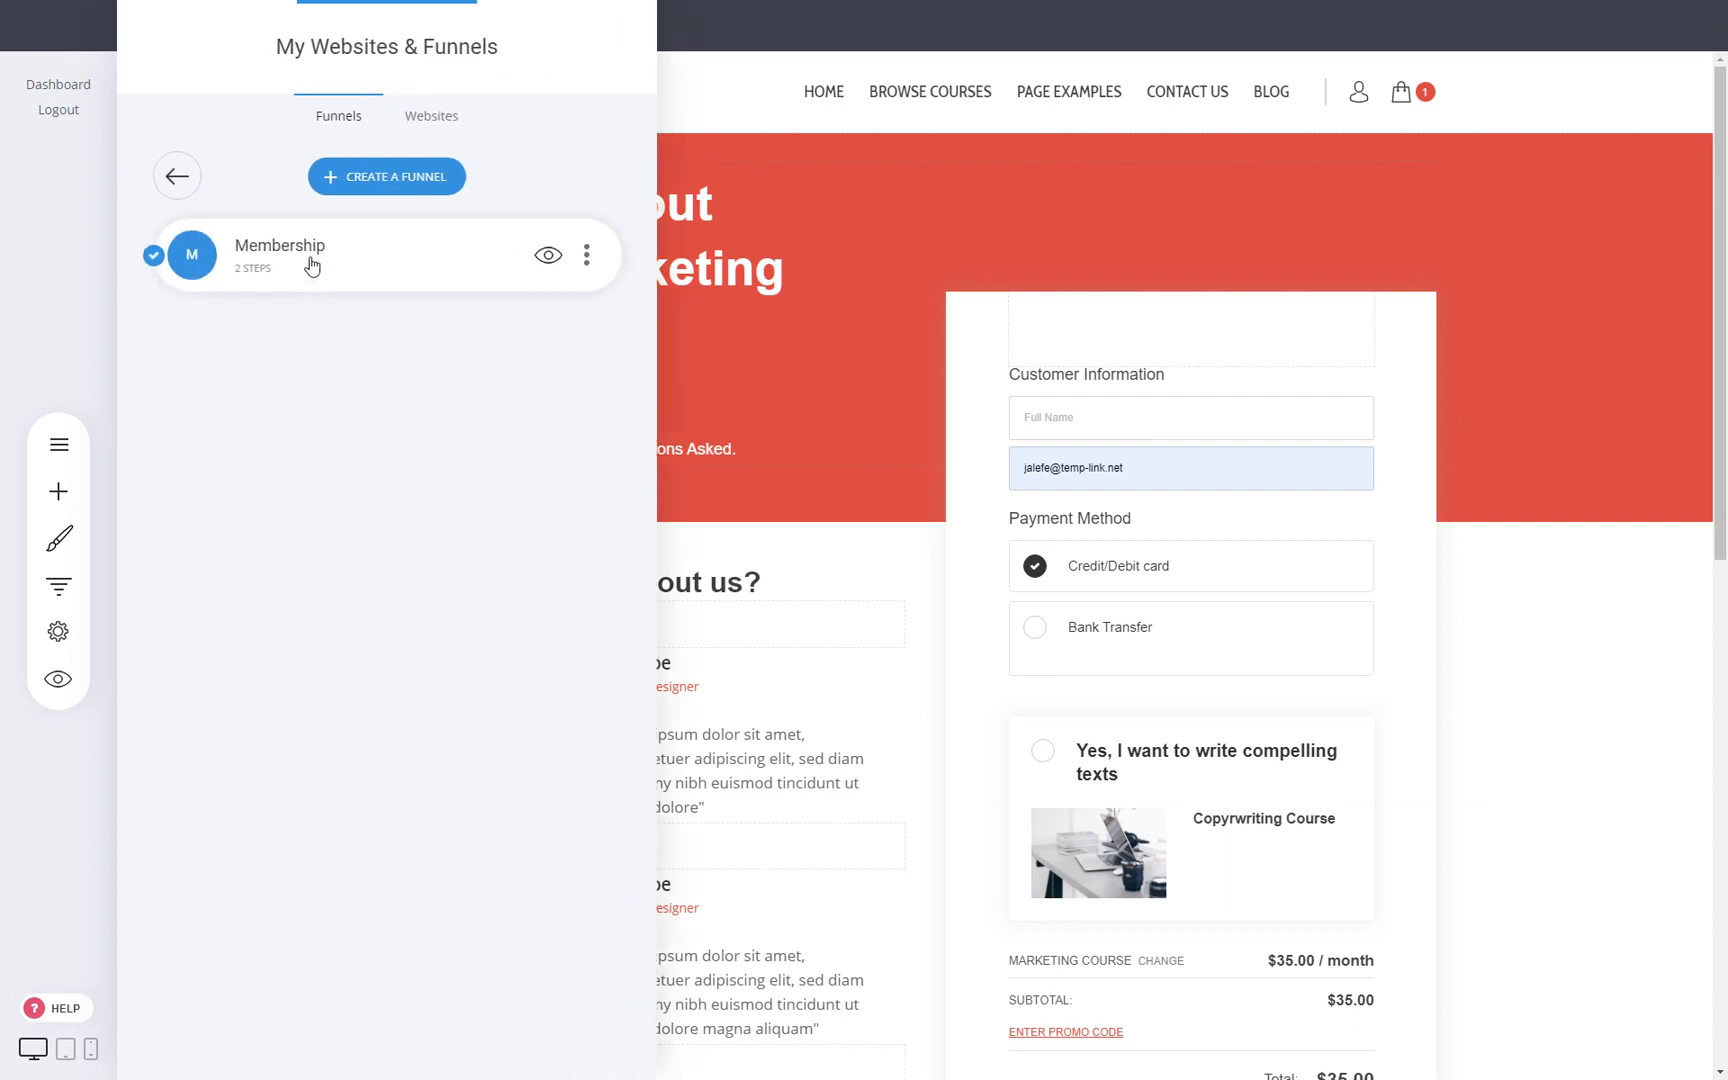
left_click(308, 266)
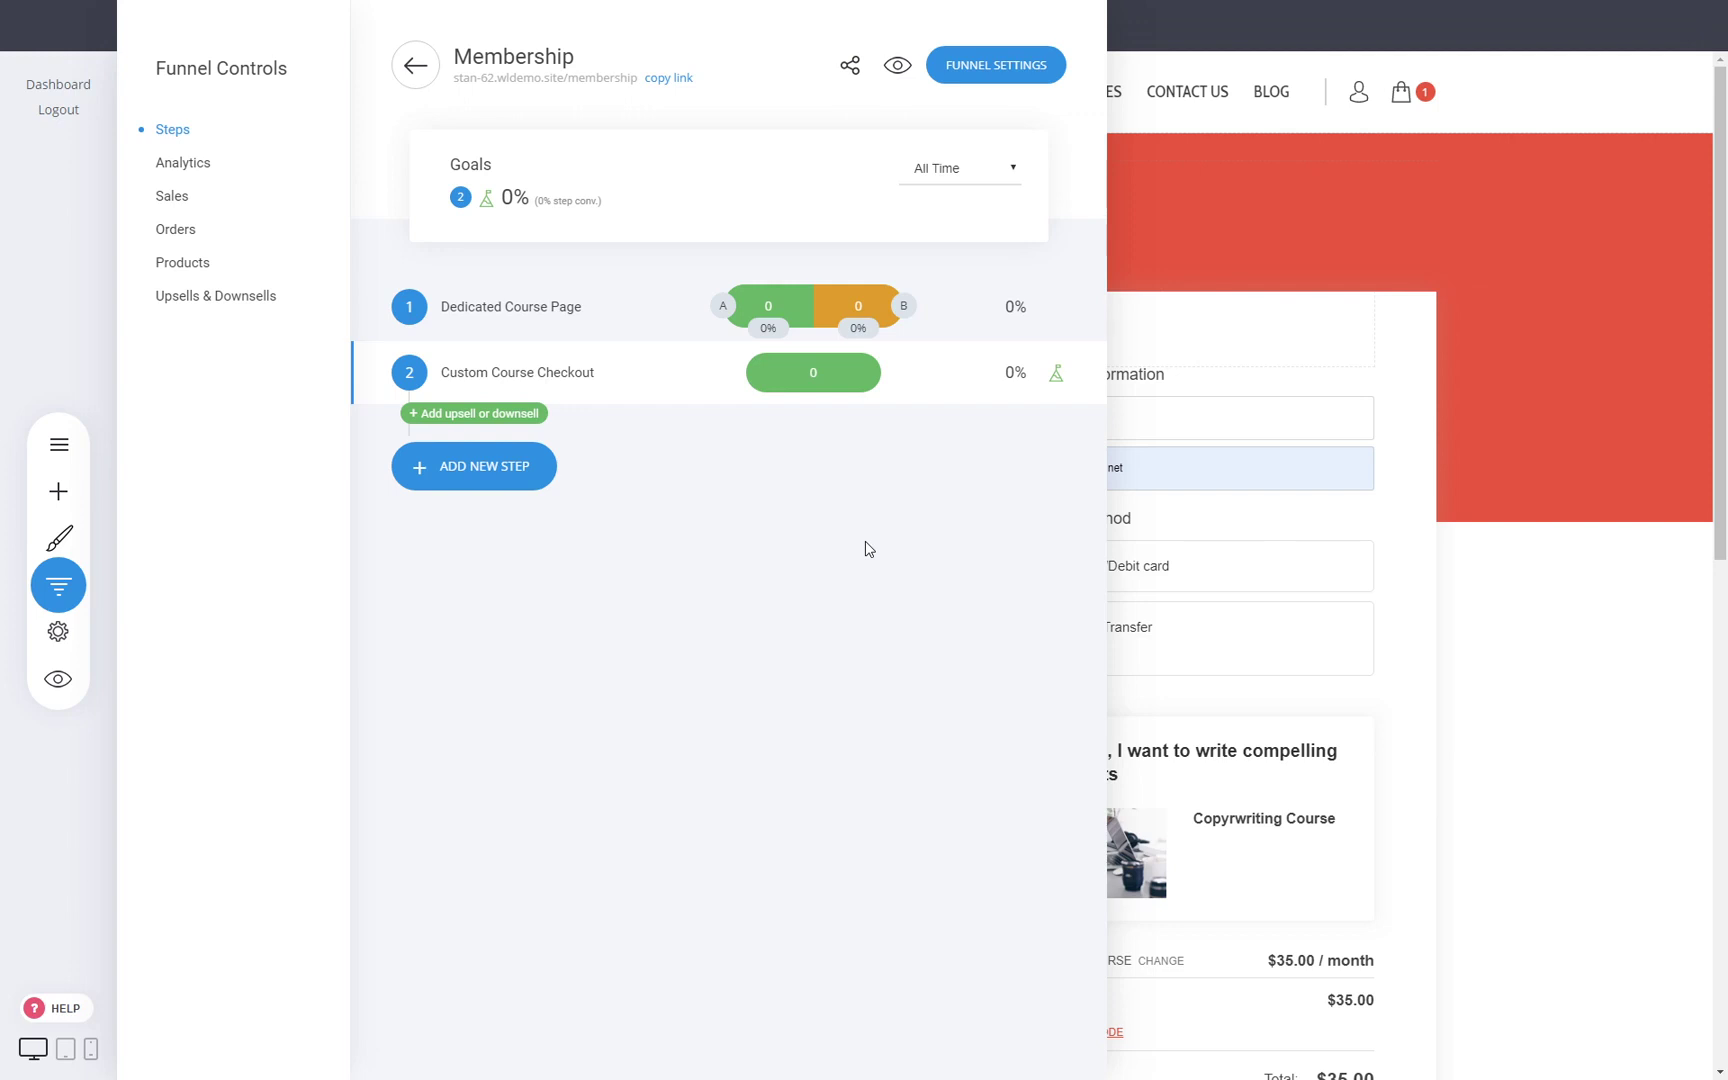
left_click(1387, 573)
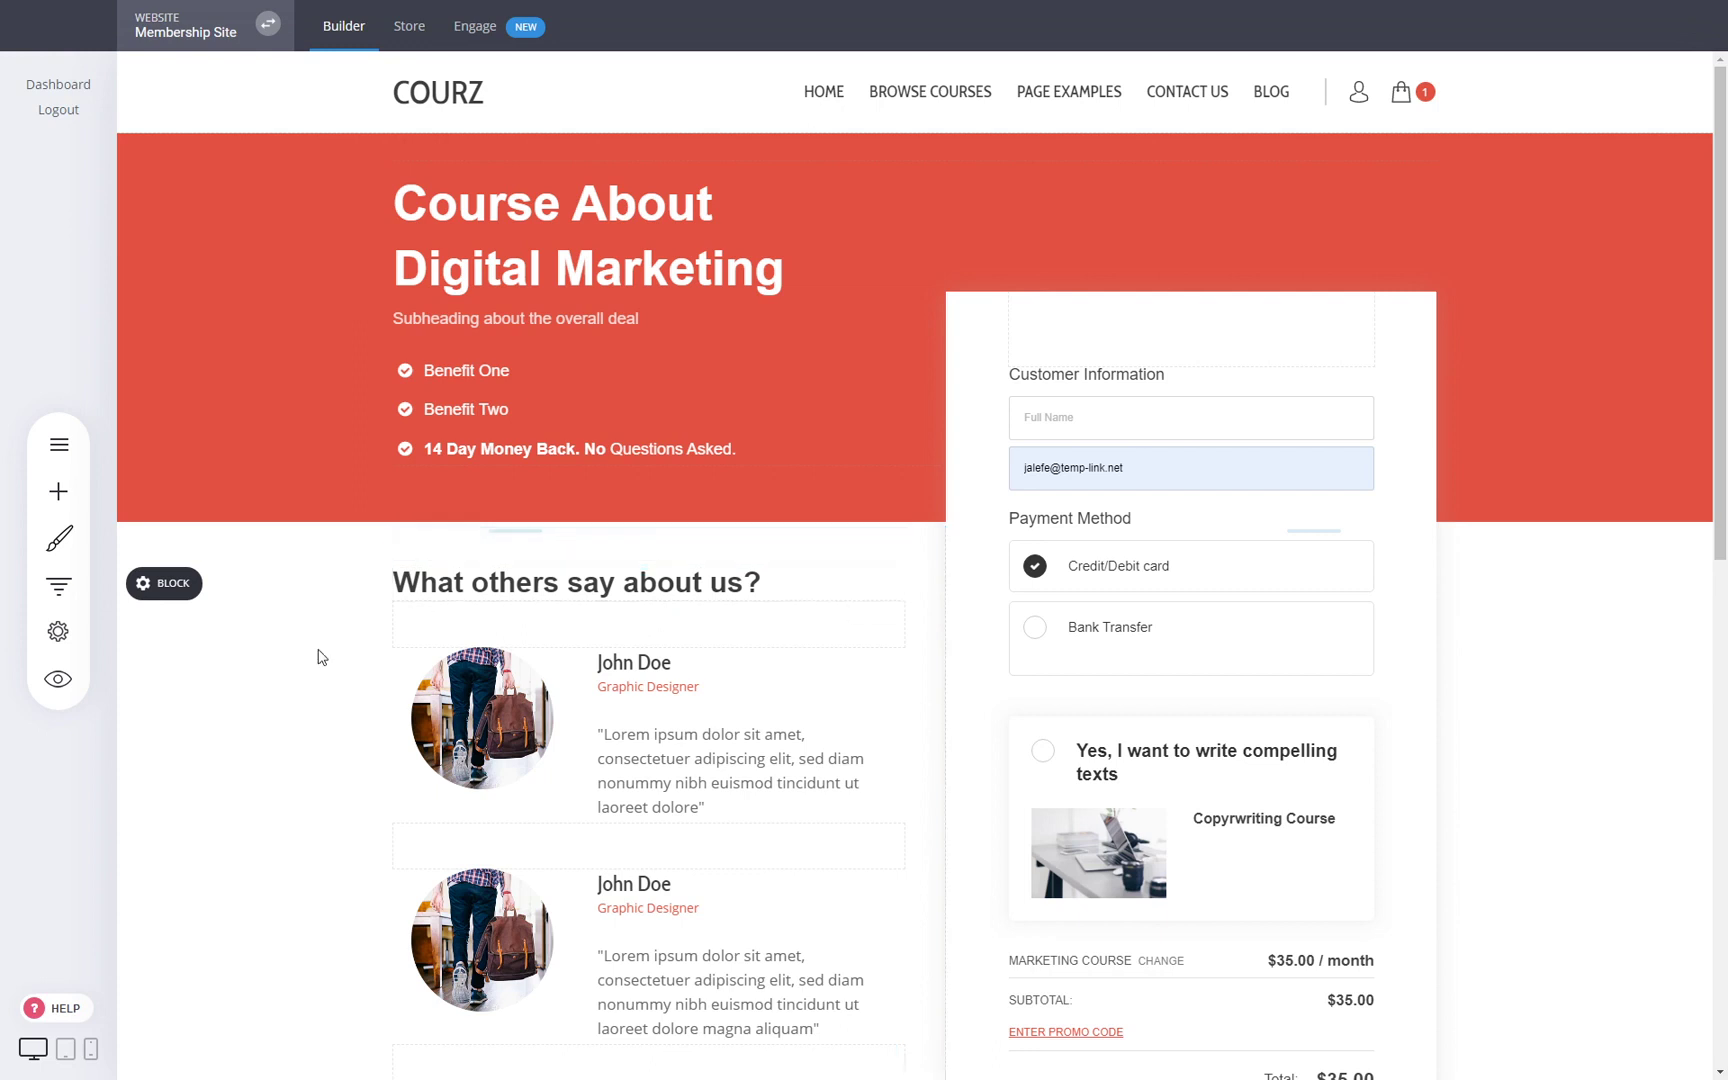
Add an upsell page named Upsell under the Custom Course Checkout step, using the template with the headline and red book mockup
left_click(58, 587)
mouse_move(453, 418)
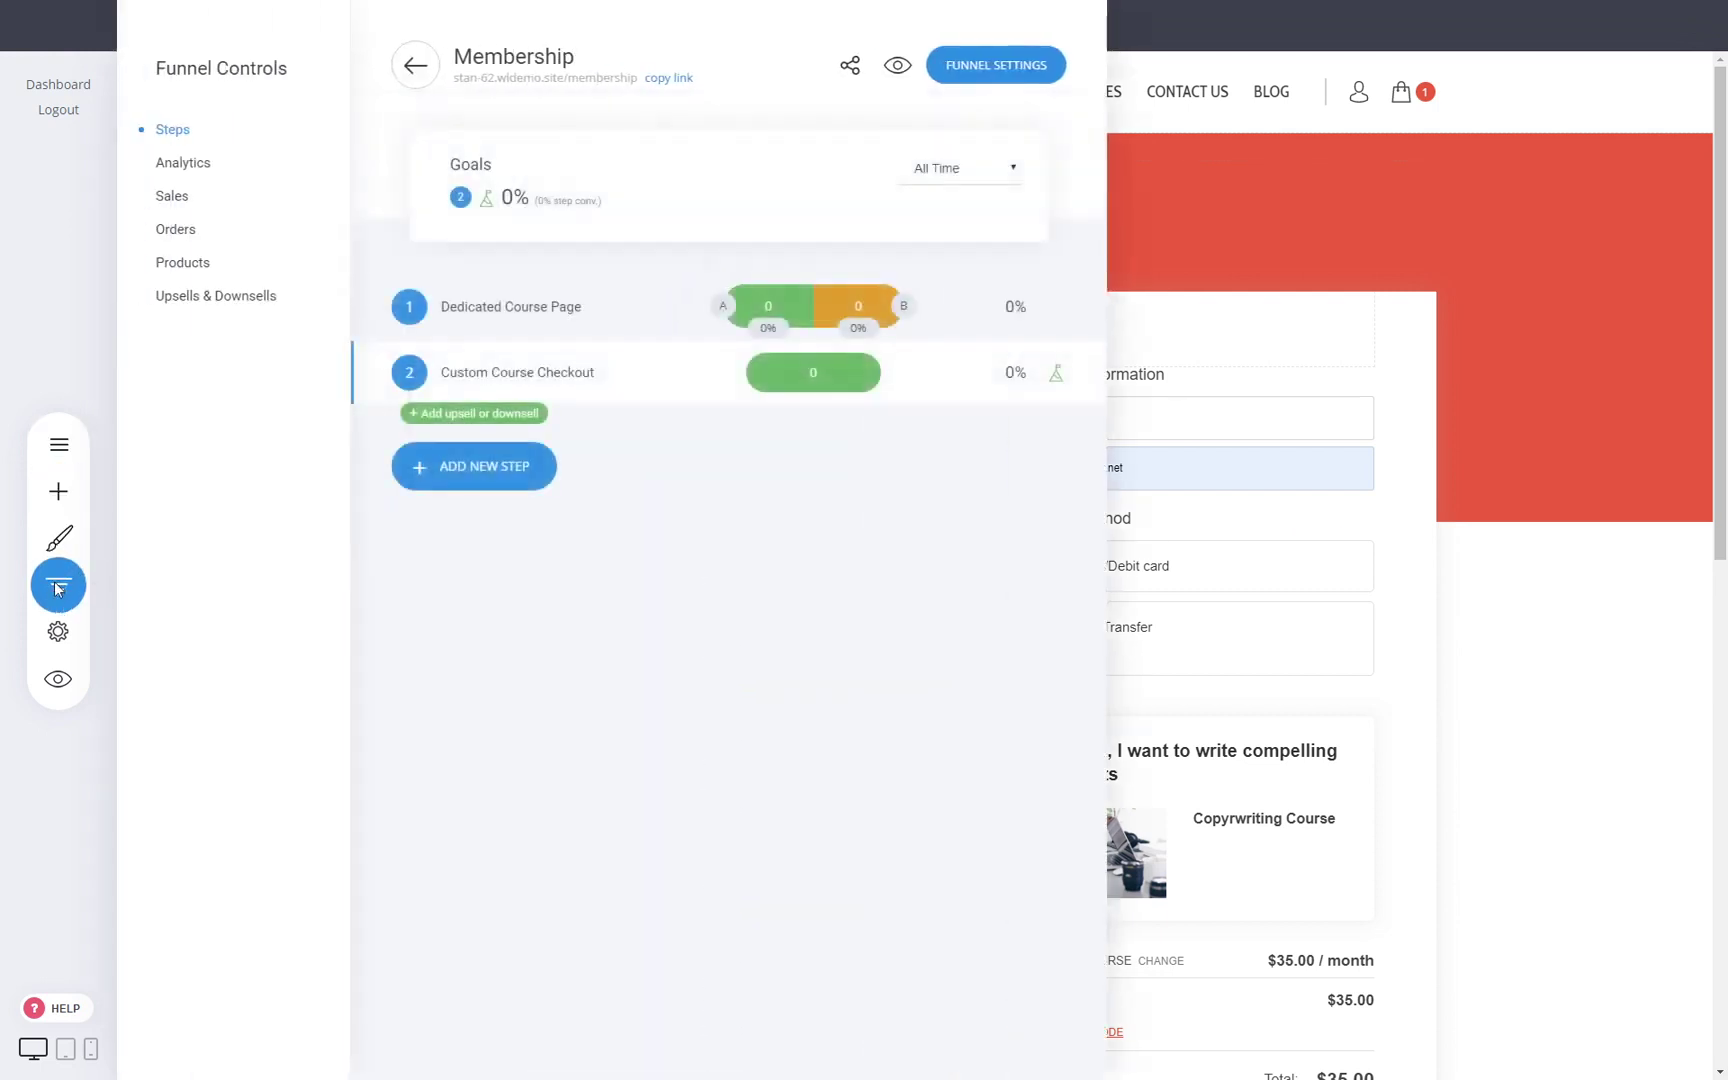
left_click(455, 418)
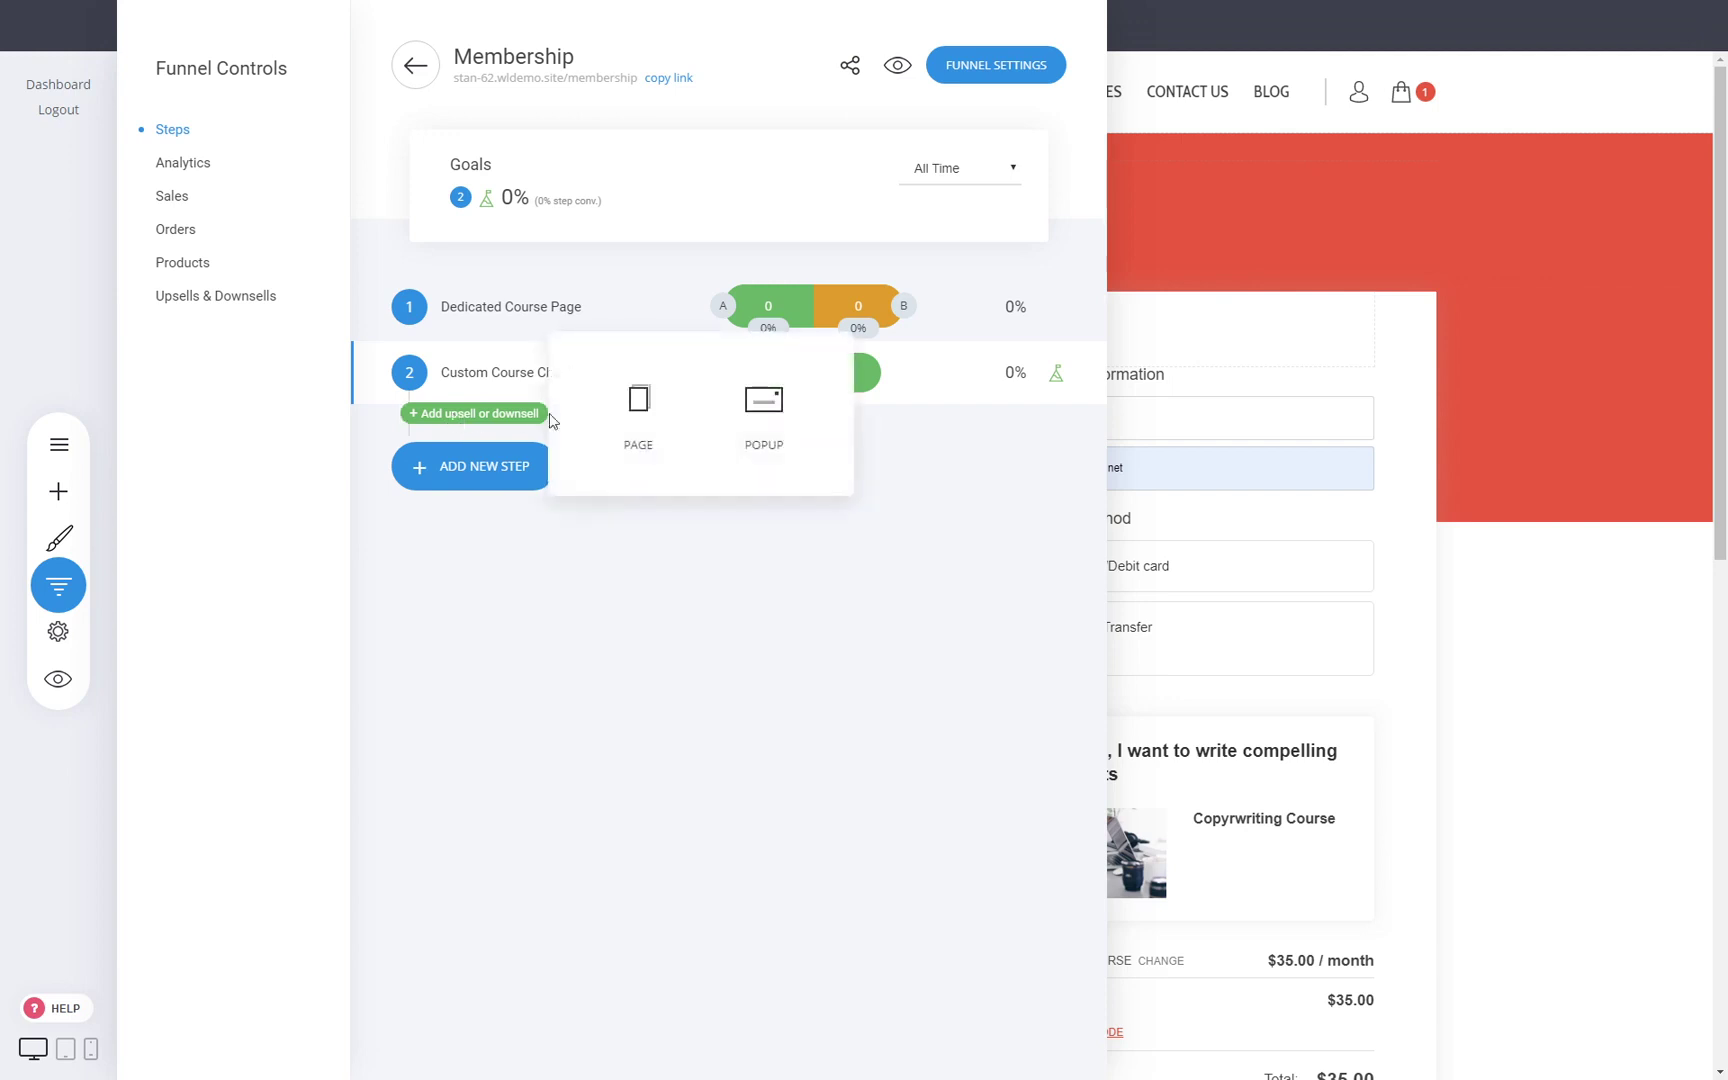
left_click(637, 401)
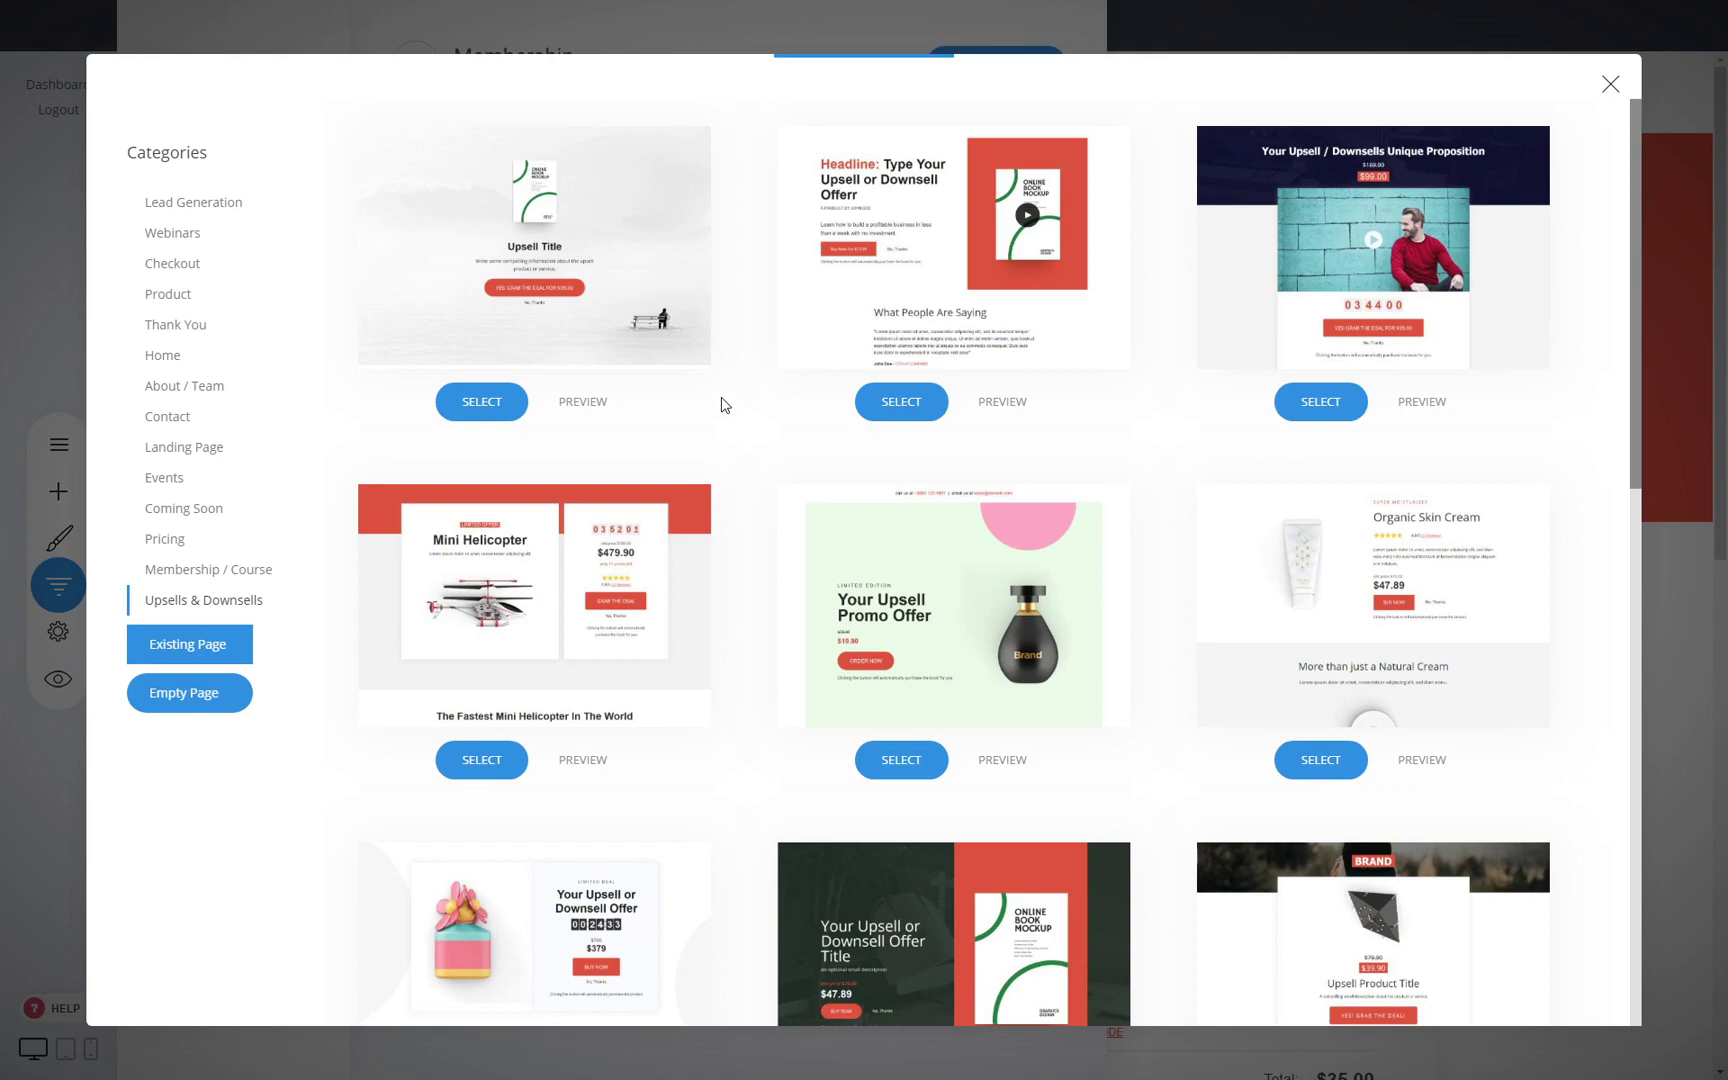
scroll(750, 410, "down", 12)
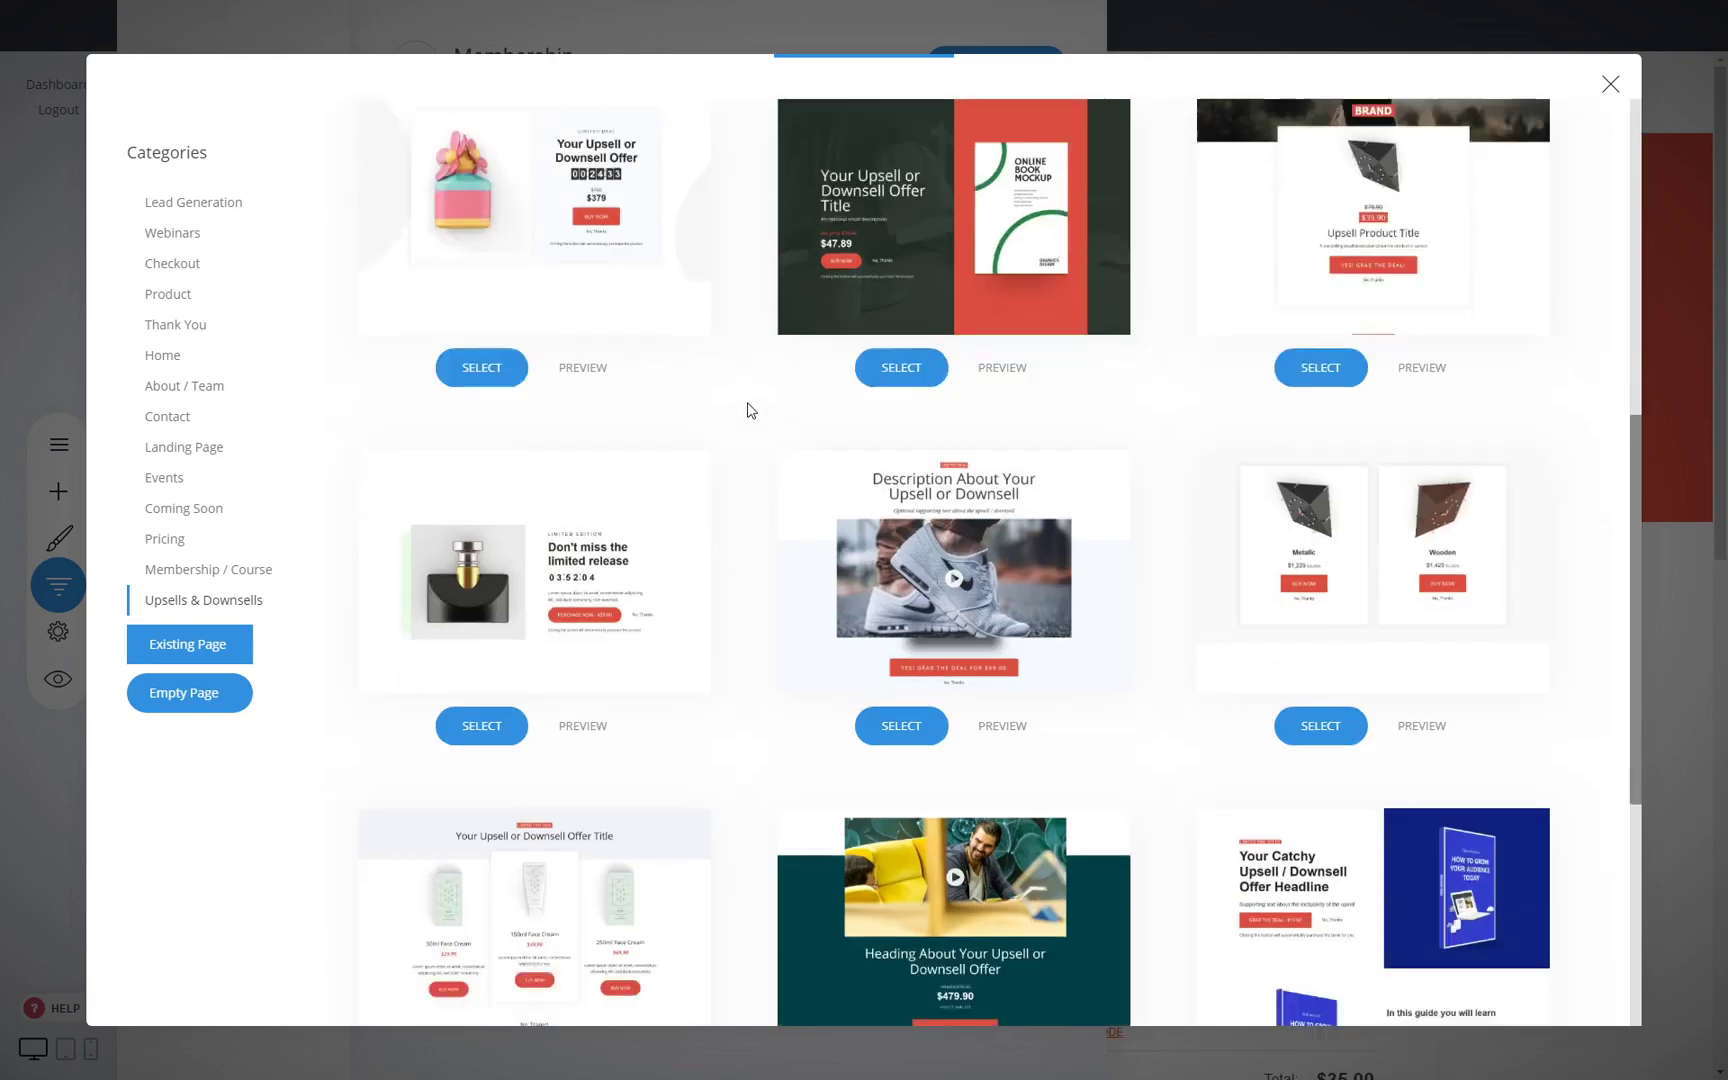
scroll(750, 410, "up", 10)
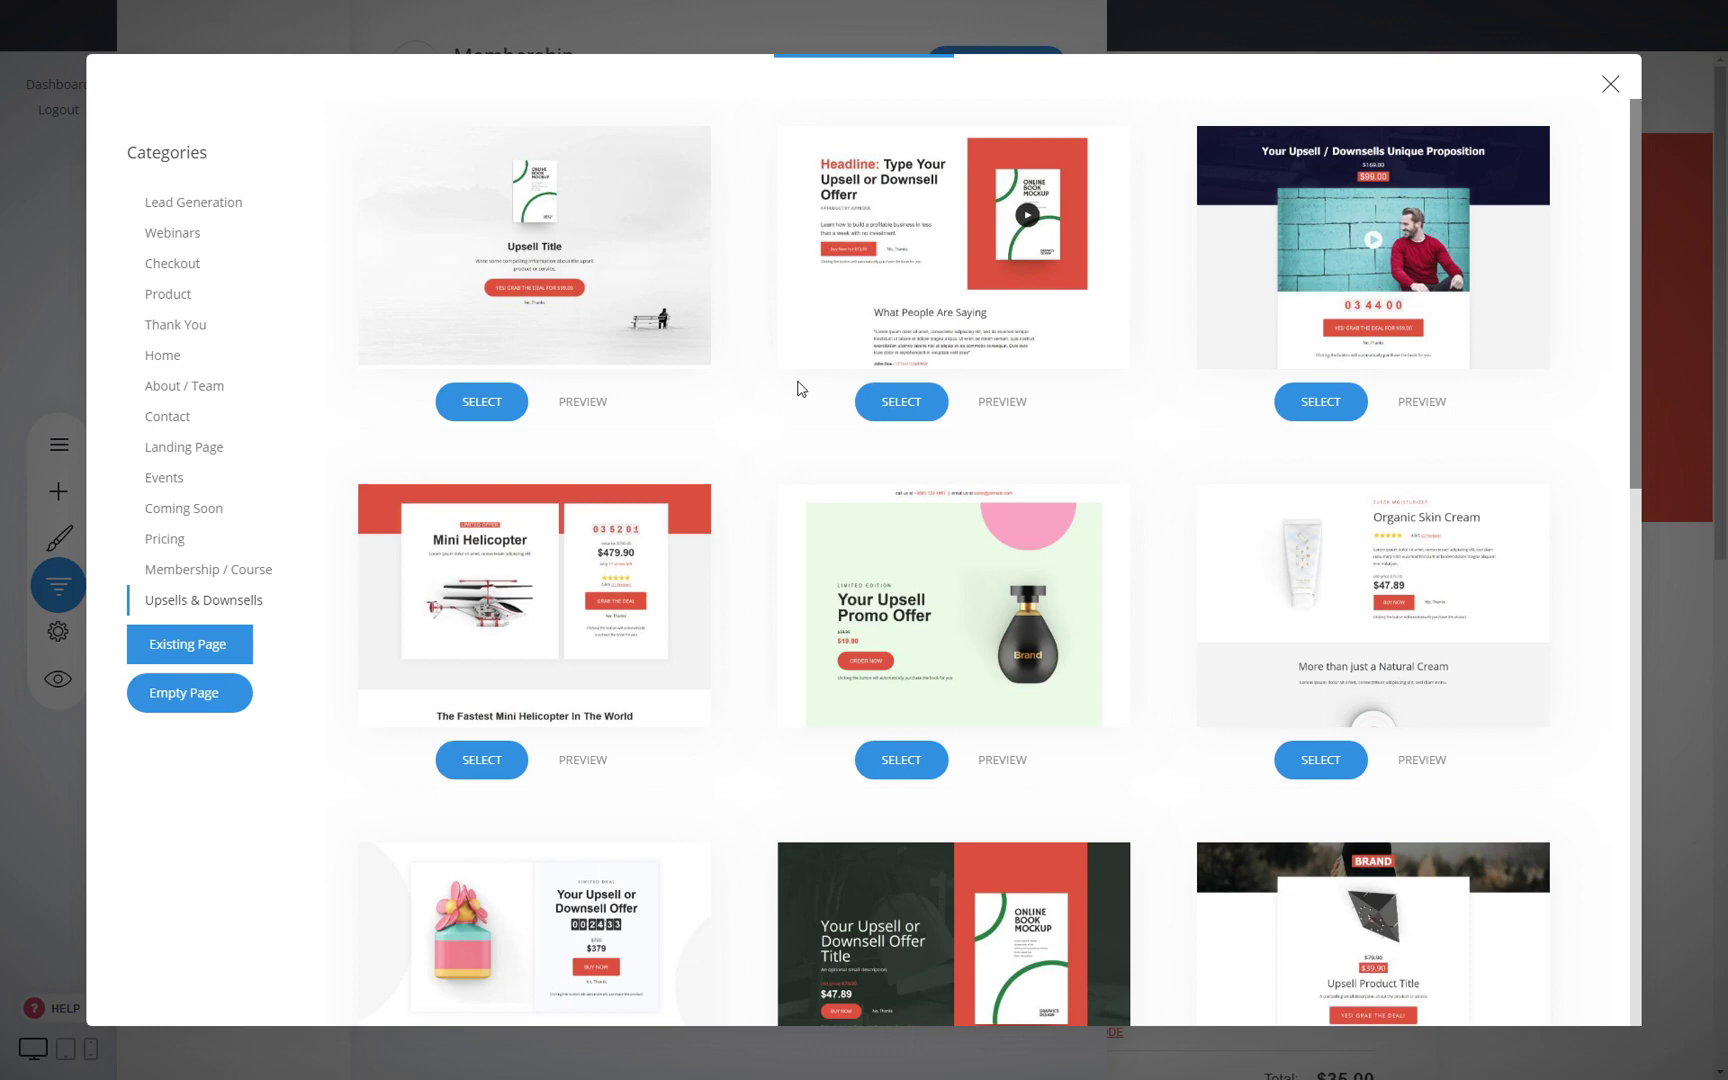
left_click(899, 405)
left_click(738, 311)
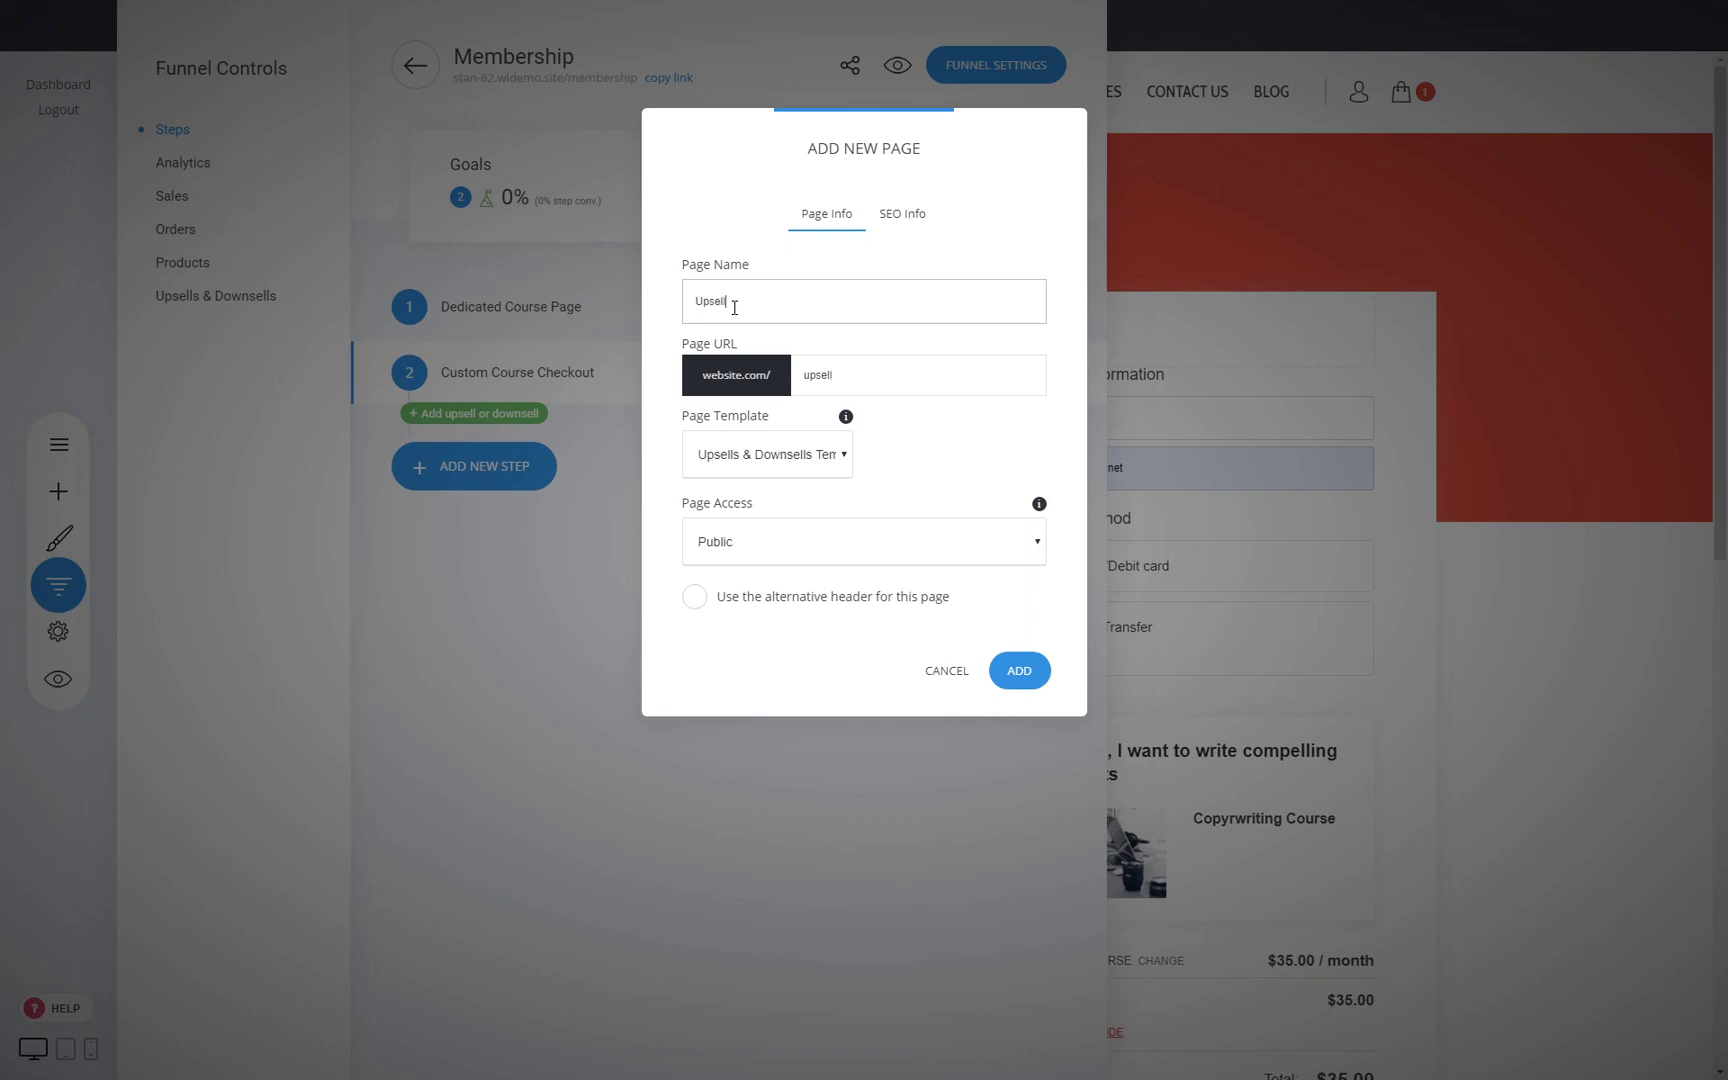
left_click(1019, 670)
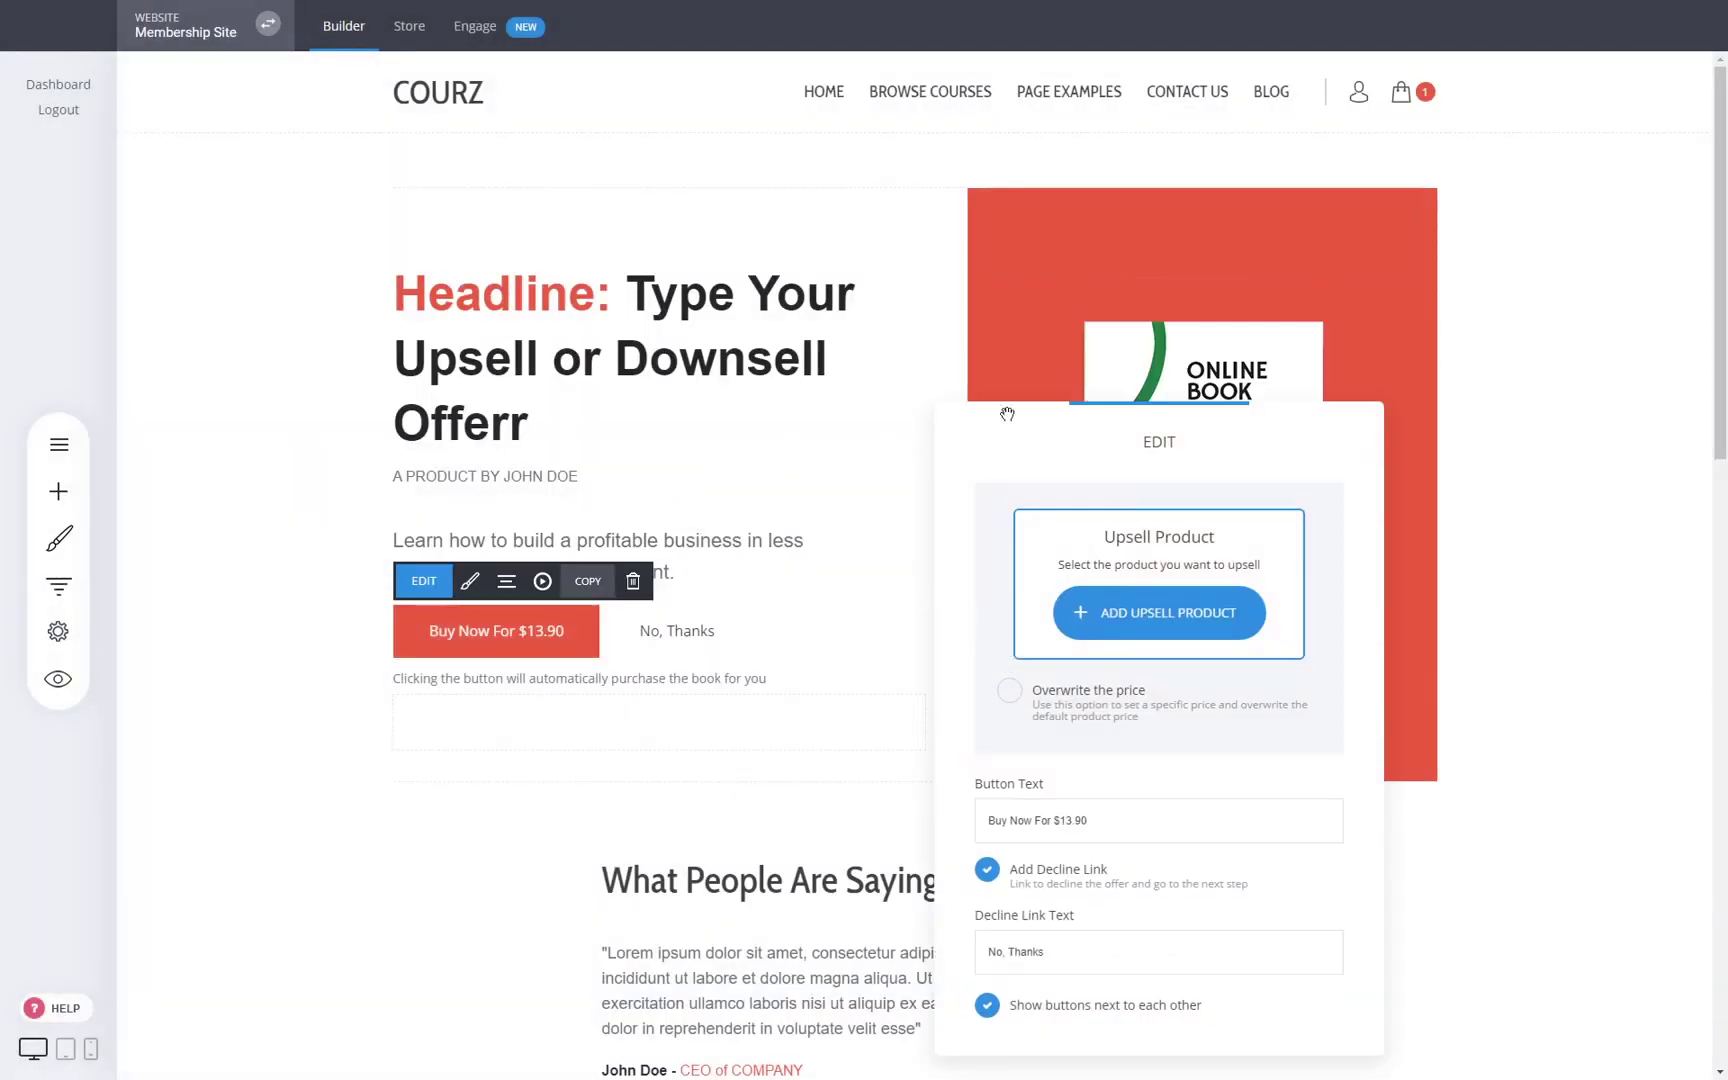
left_click_drag(1160, 439, 1163, 310)
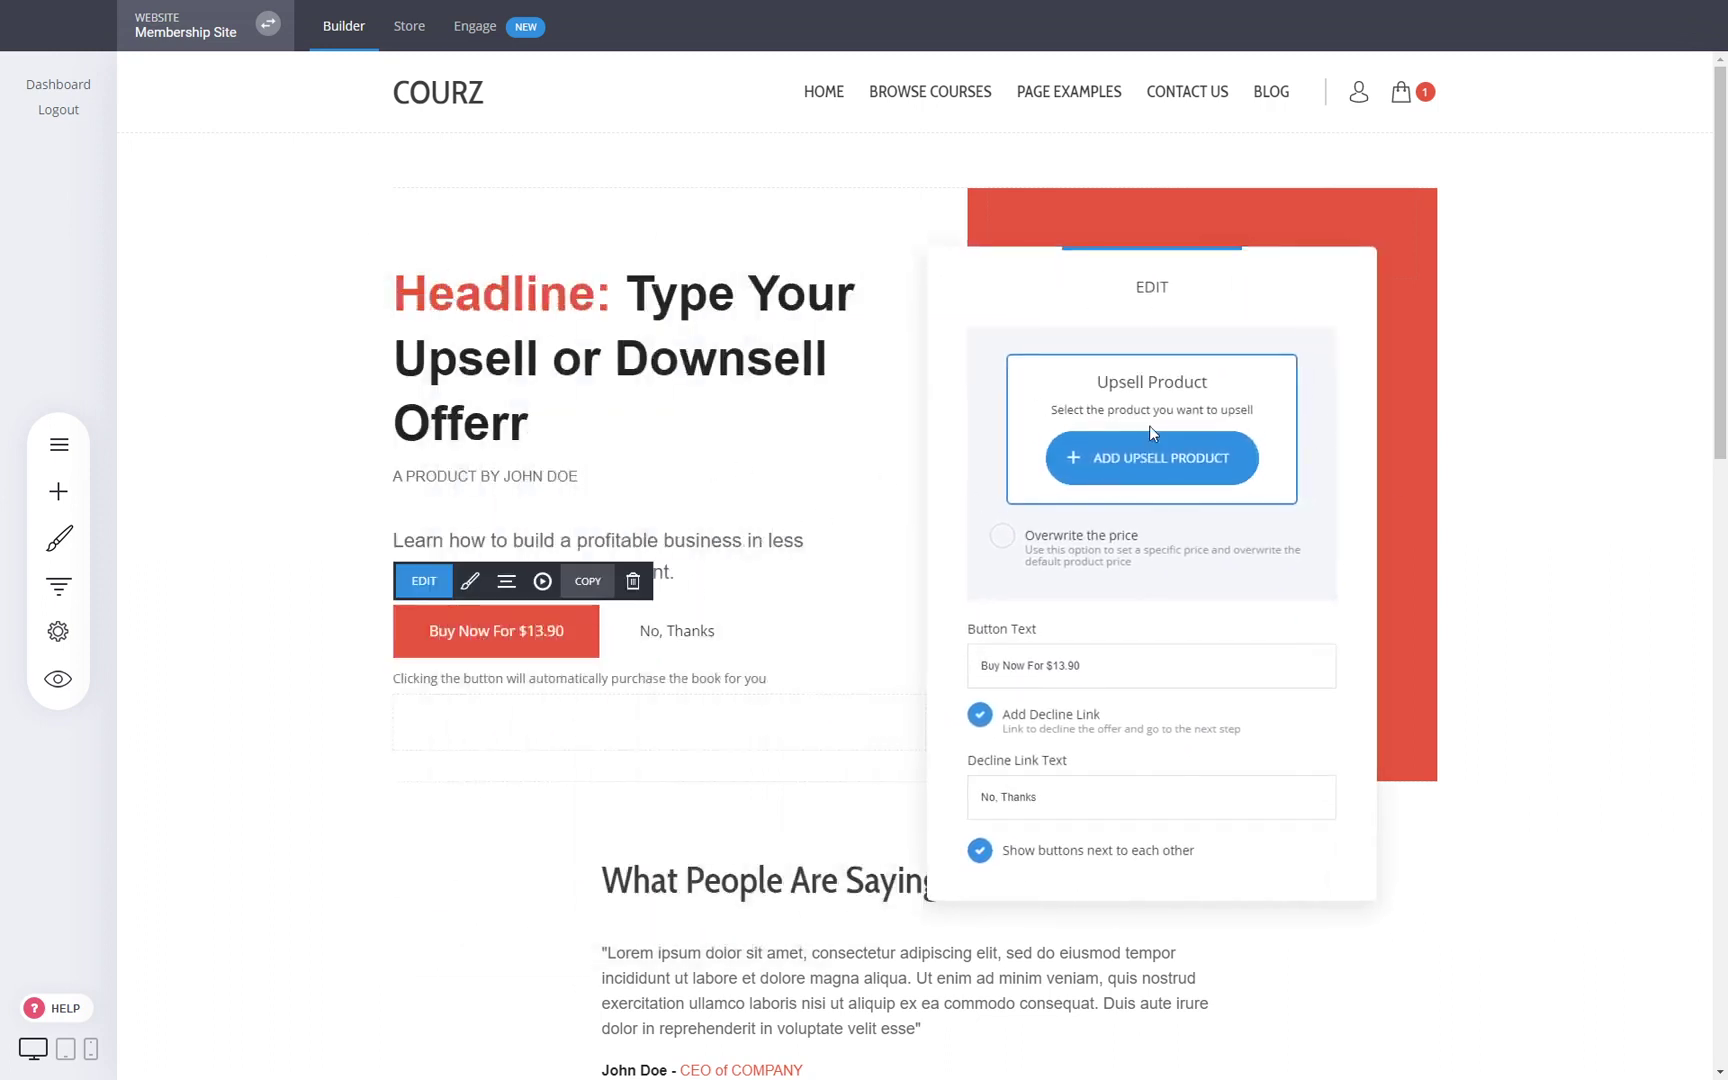
left_click(1150, 455)
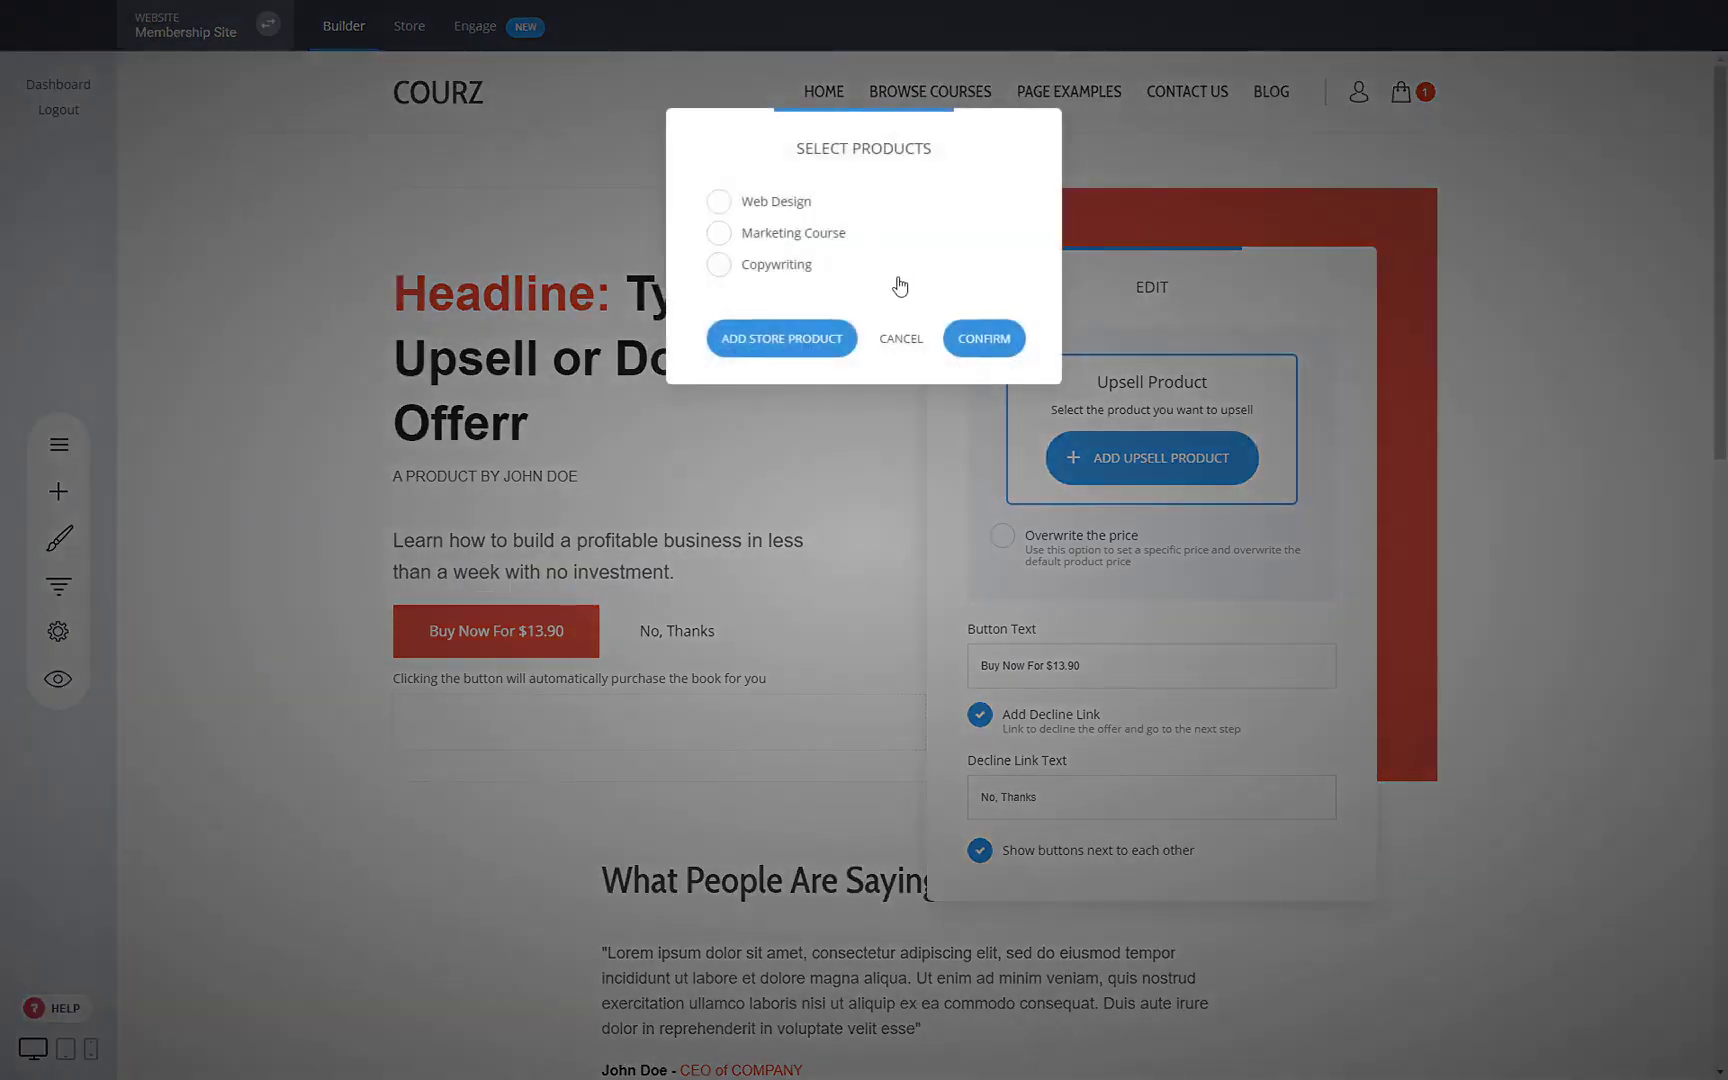
left_click(899, 340)
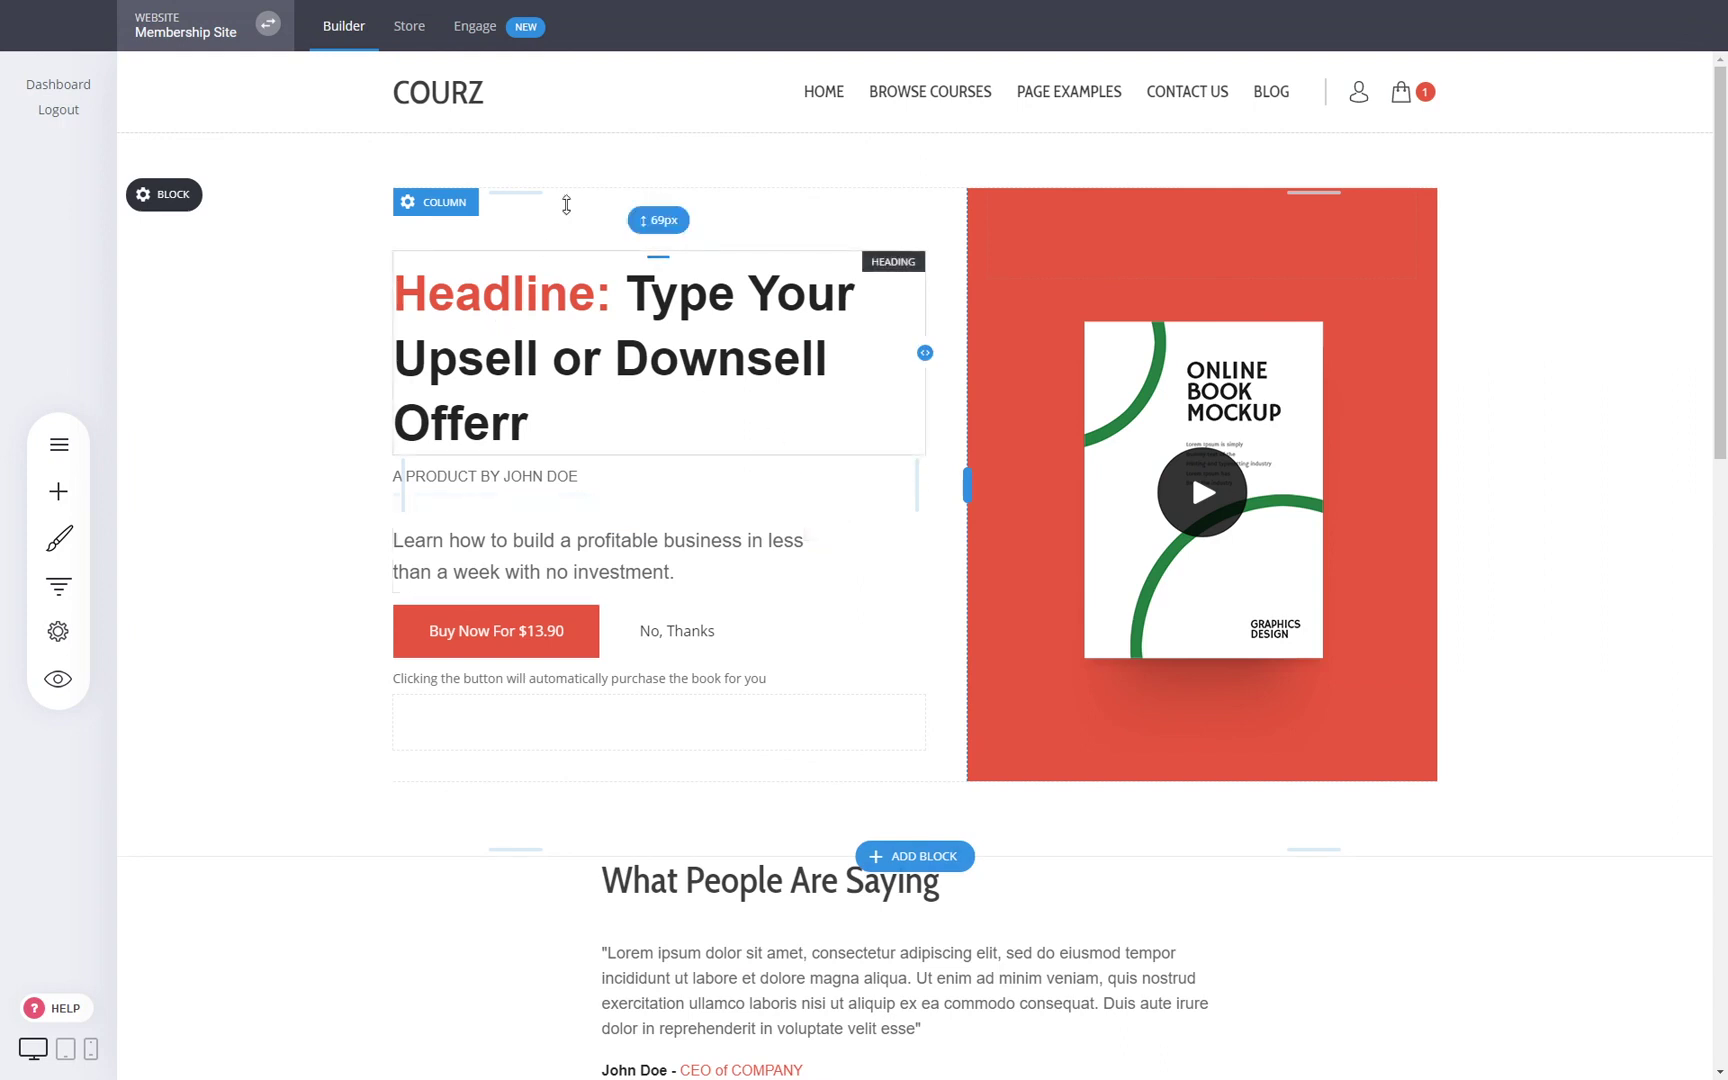
Create a digital store product titled Digital with book.png from the Images folder as its downloadable file
left_click(410, 32)
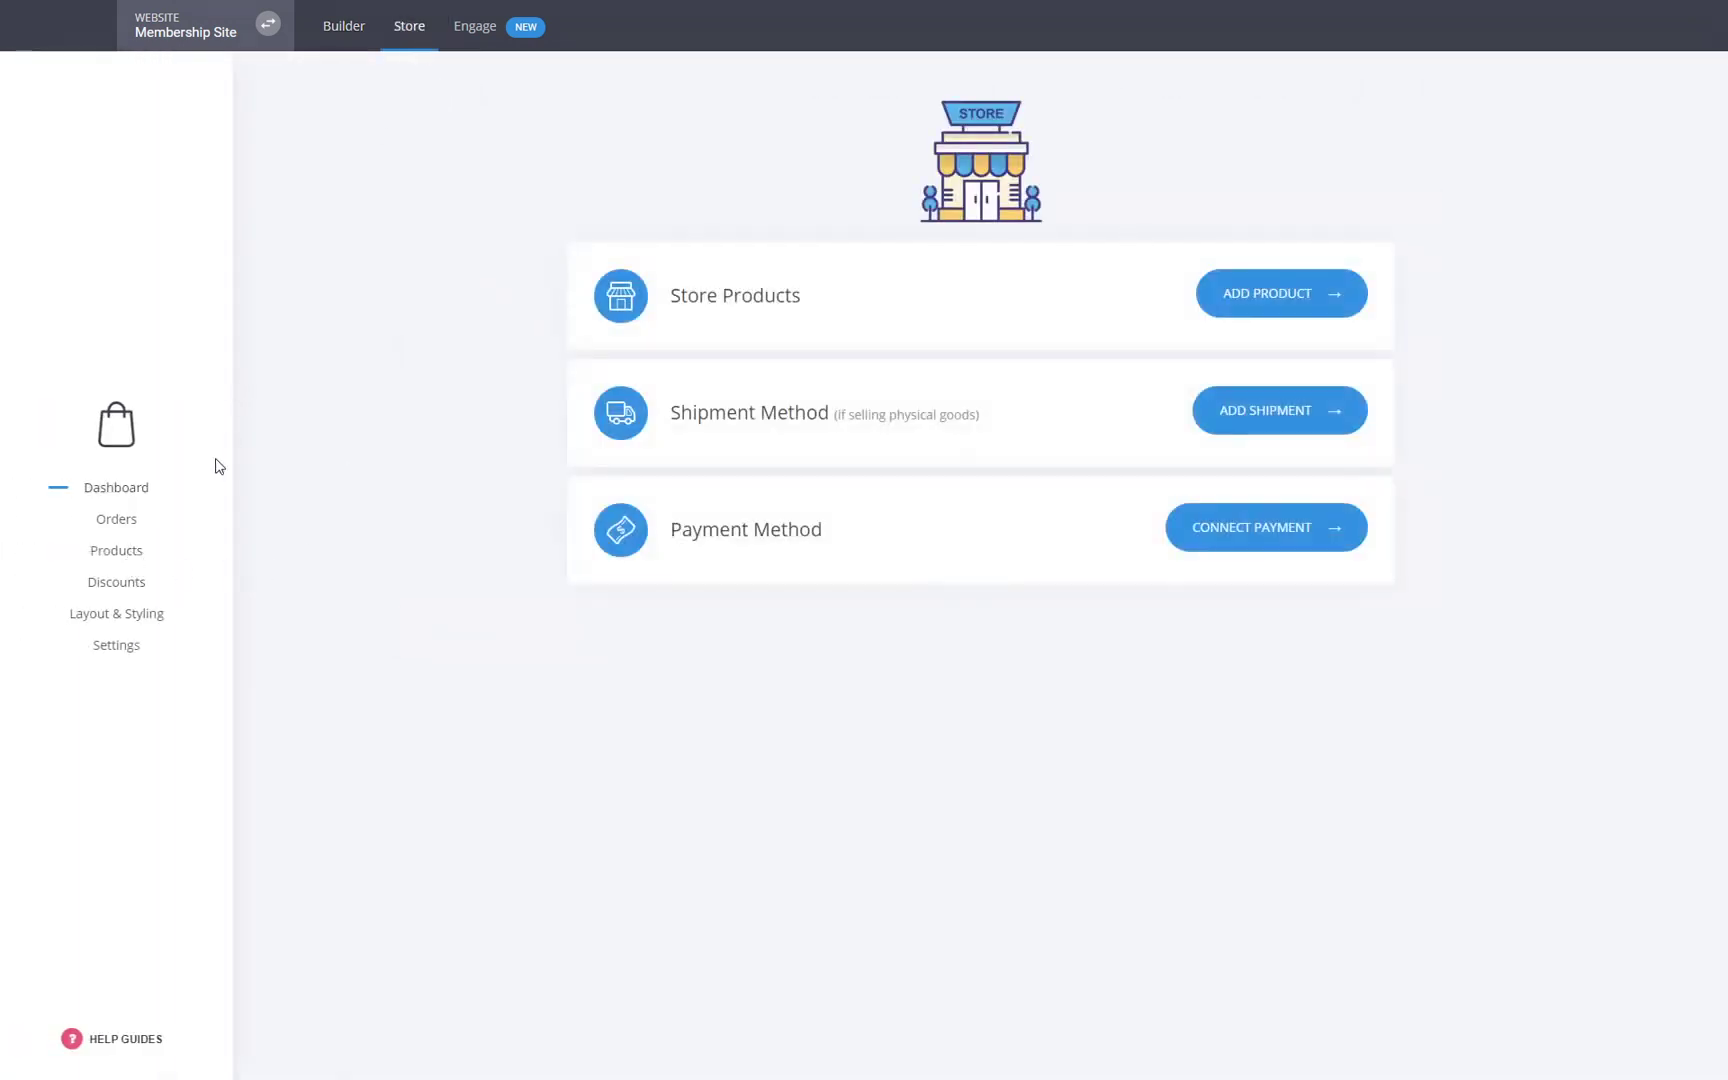
left_click(110, 558)
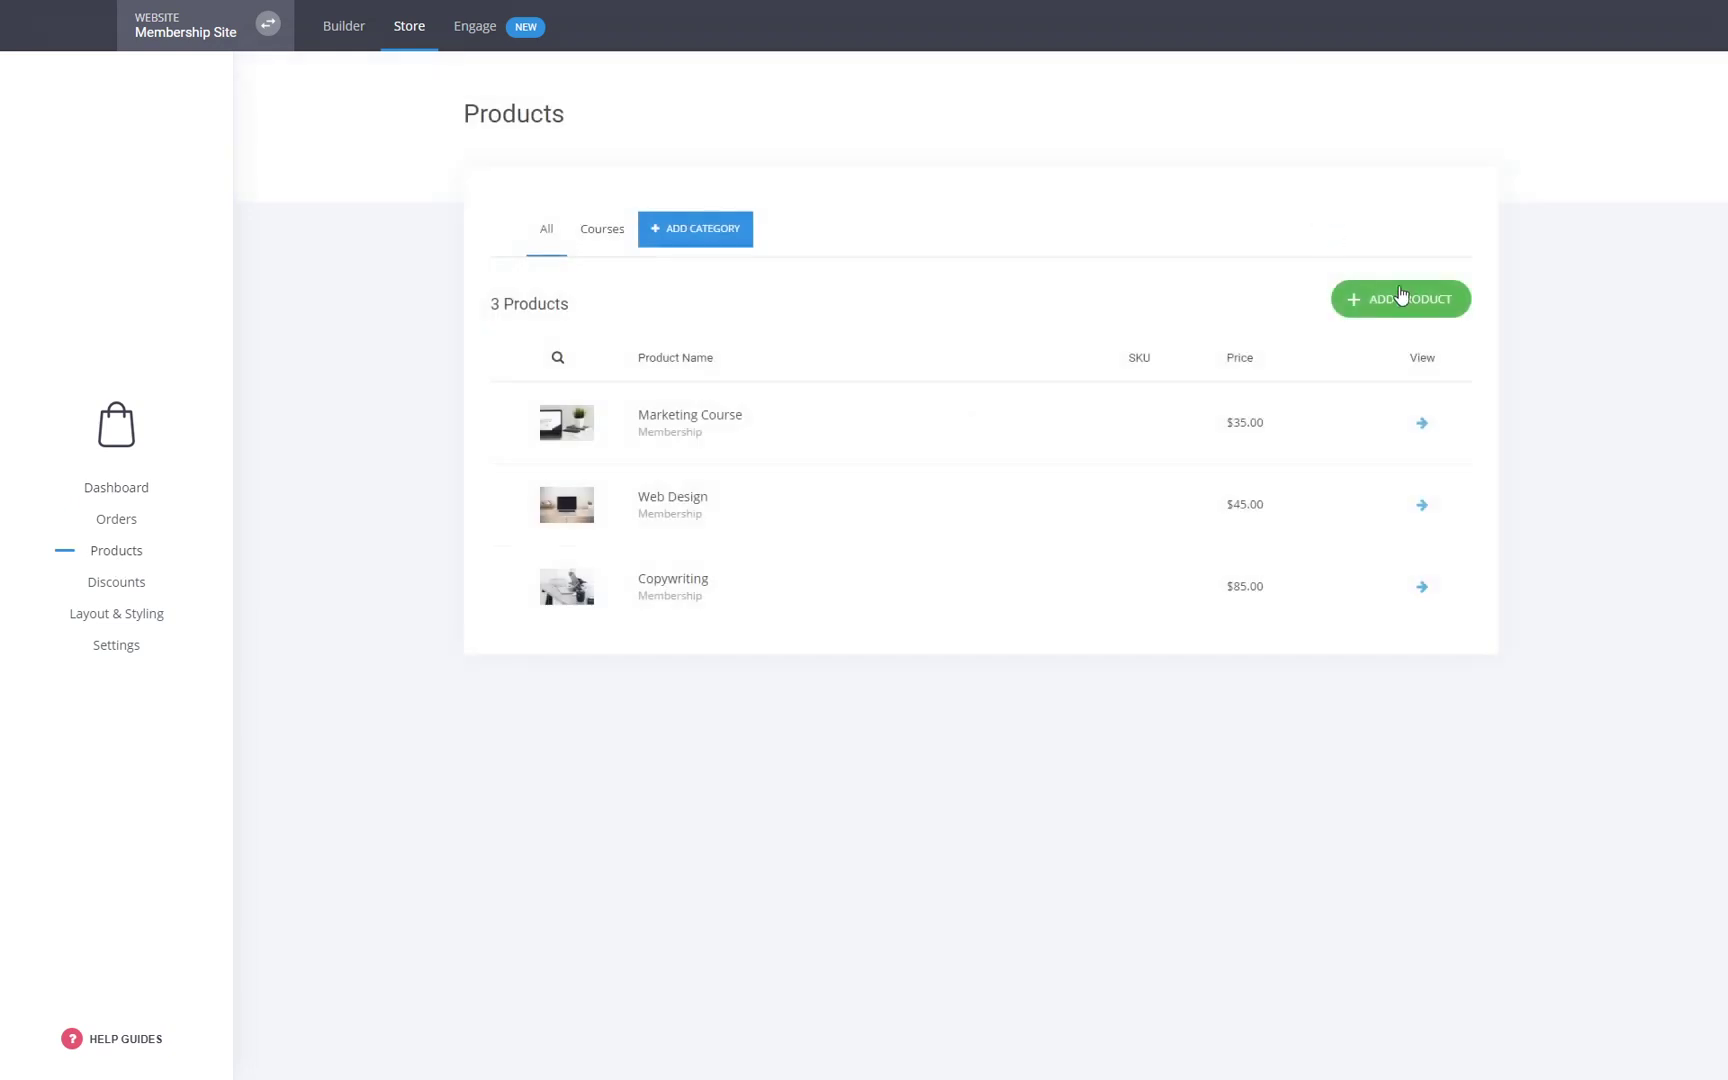
left_click(1398, 297)
left_click(776, 292)
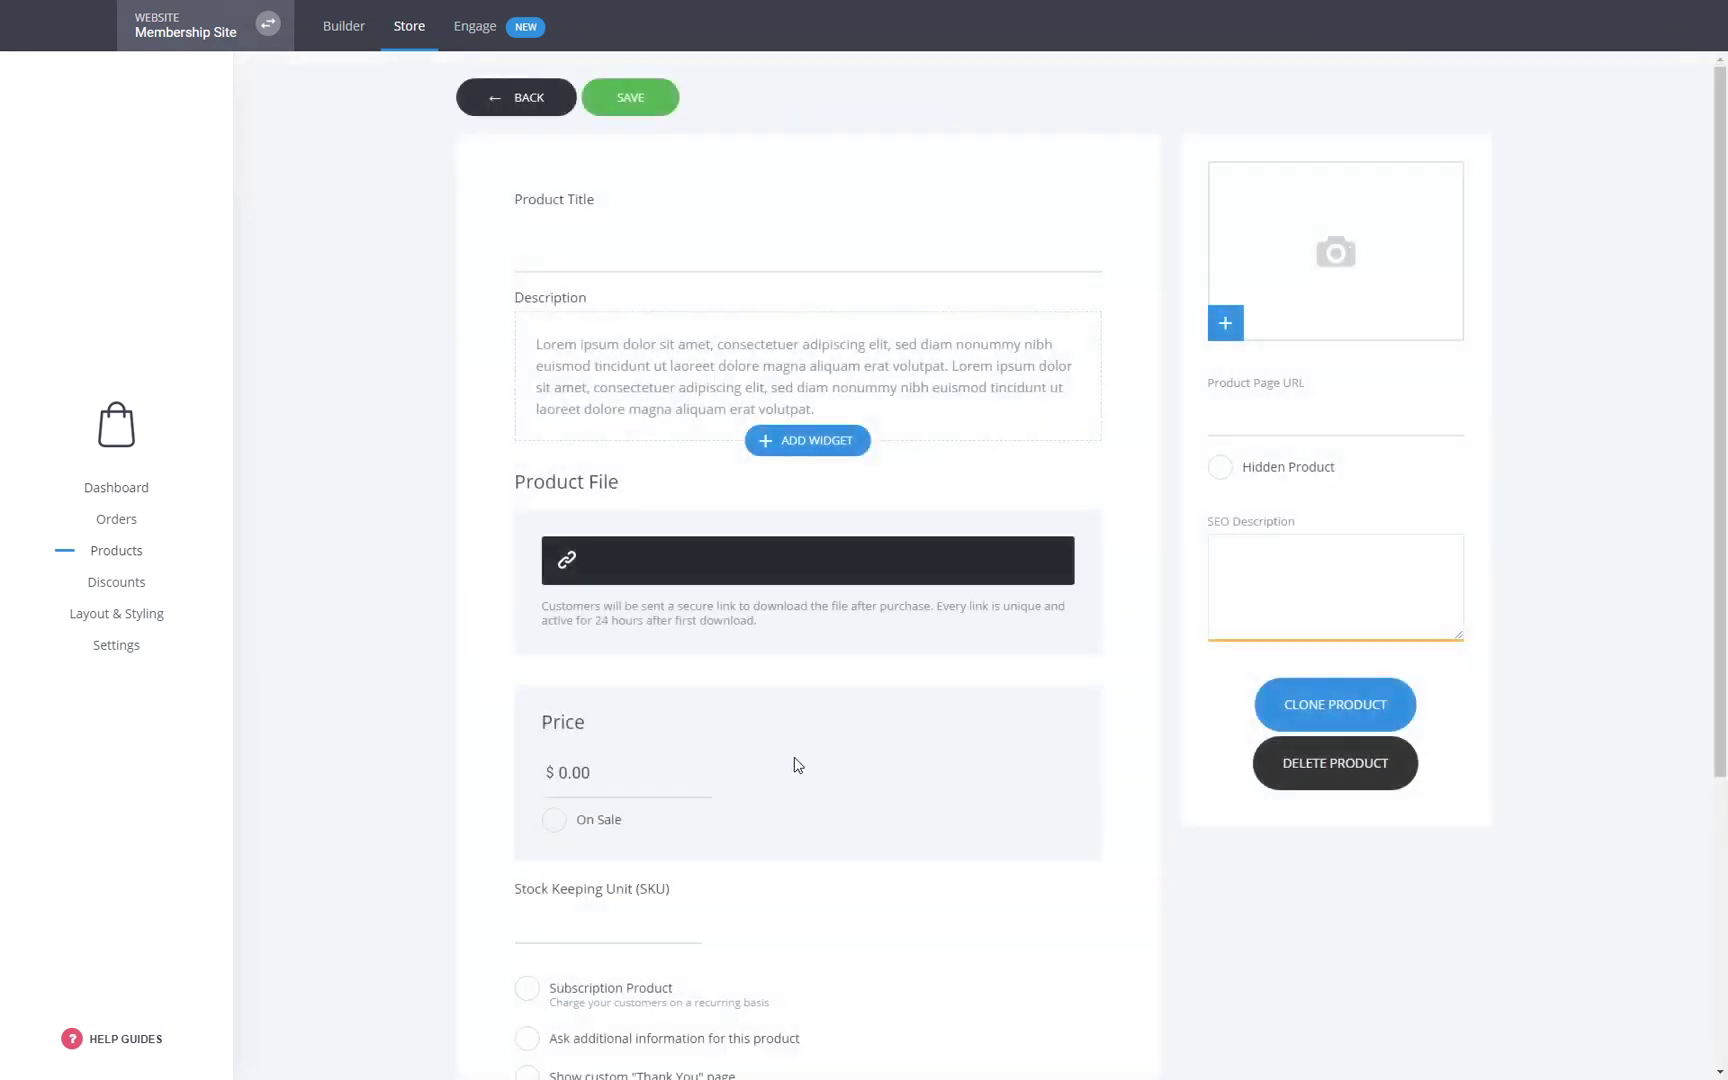
left_click(577, 255)
type("Digital")
left_click(609, 567)
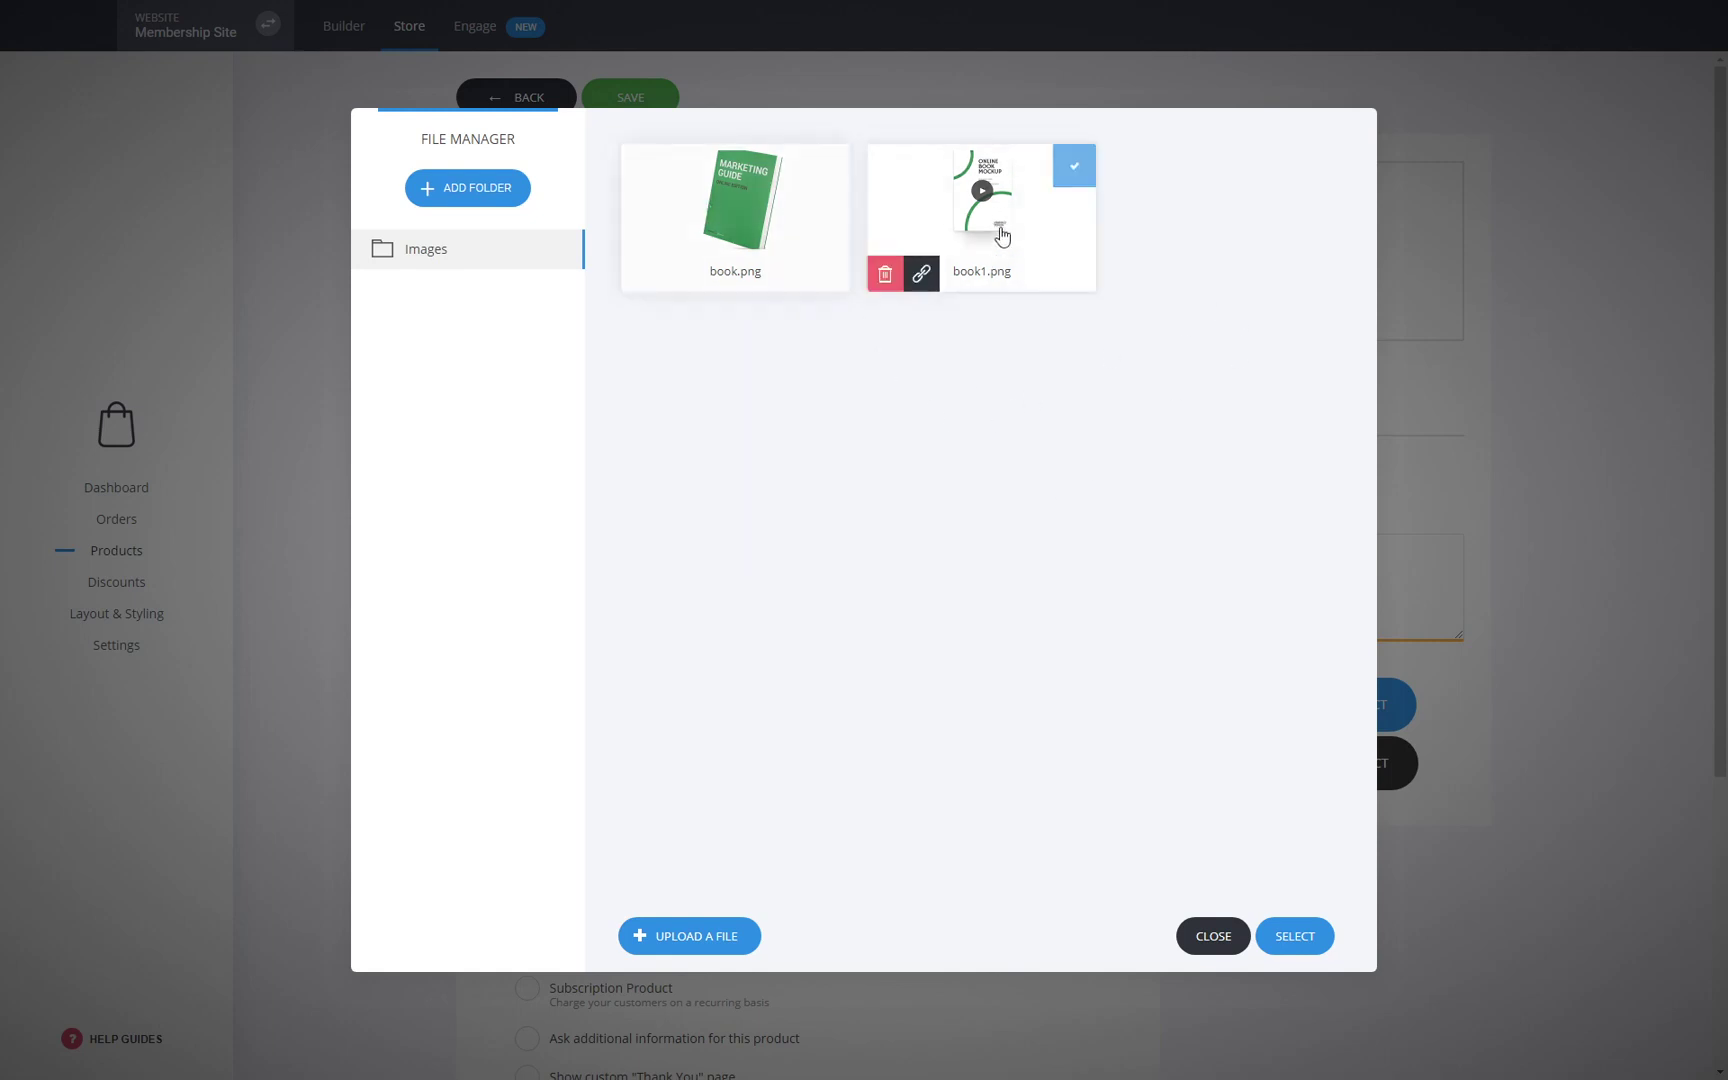
double_click(734, 215)
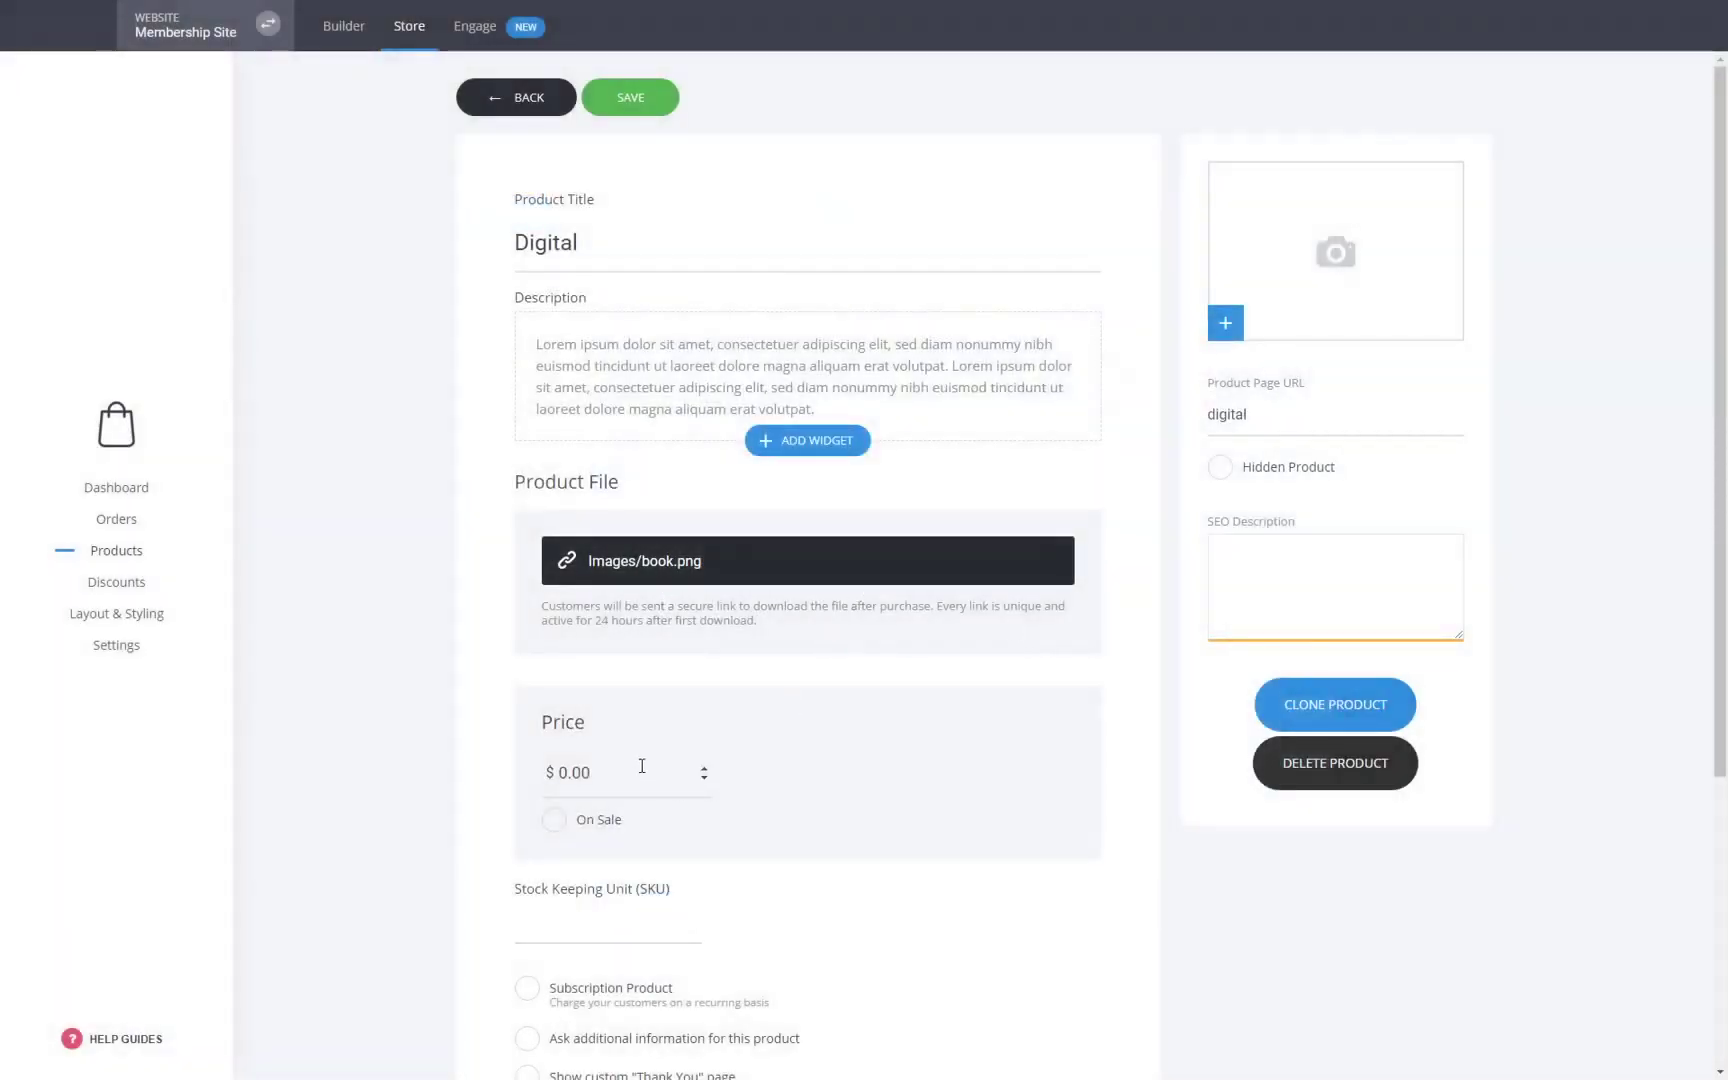
Set the Digital product's price to $50 and add the green Marketing Guide book picture as its image
left_click_drag(642, 766, 561, 766)
type("50")
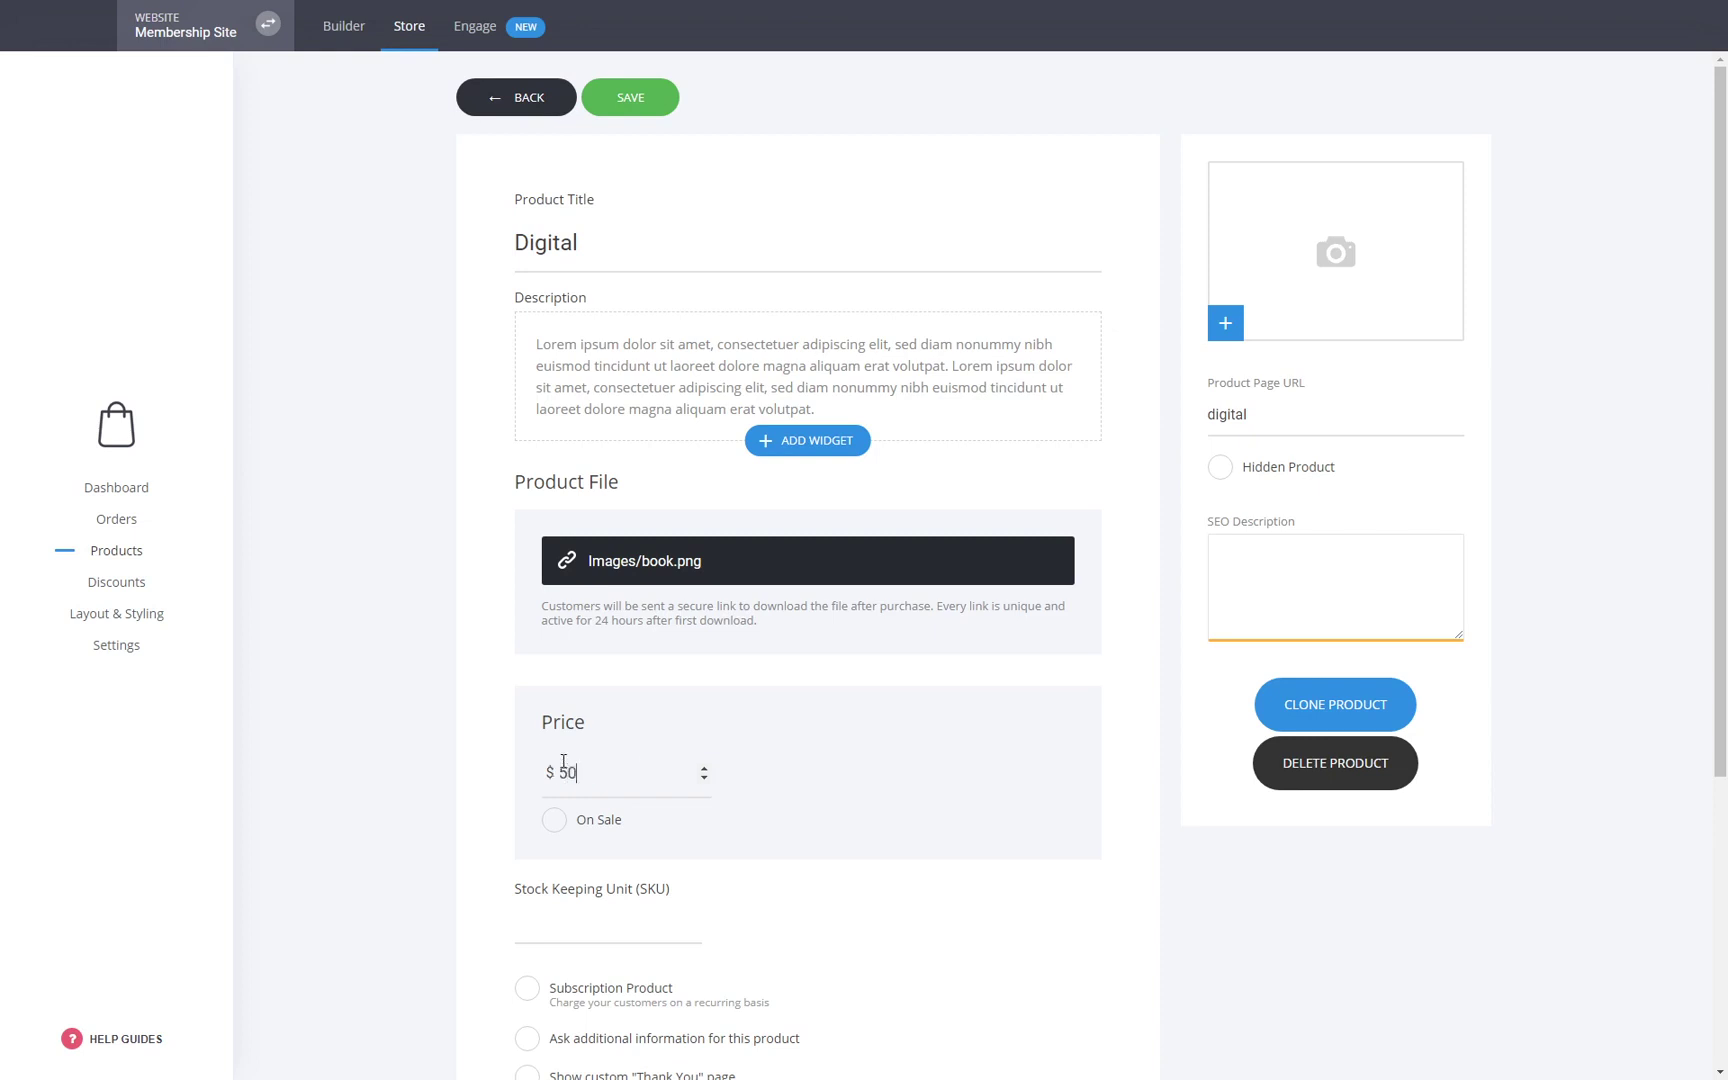
left_click(450, 751)
left_click(1327, 289)
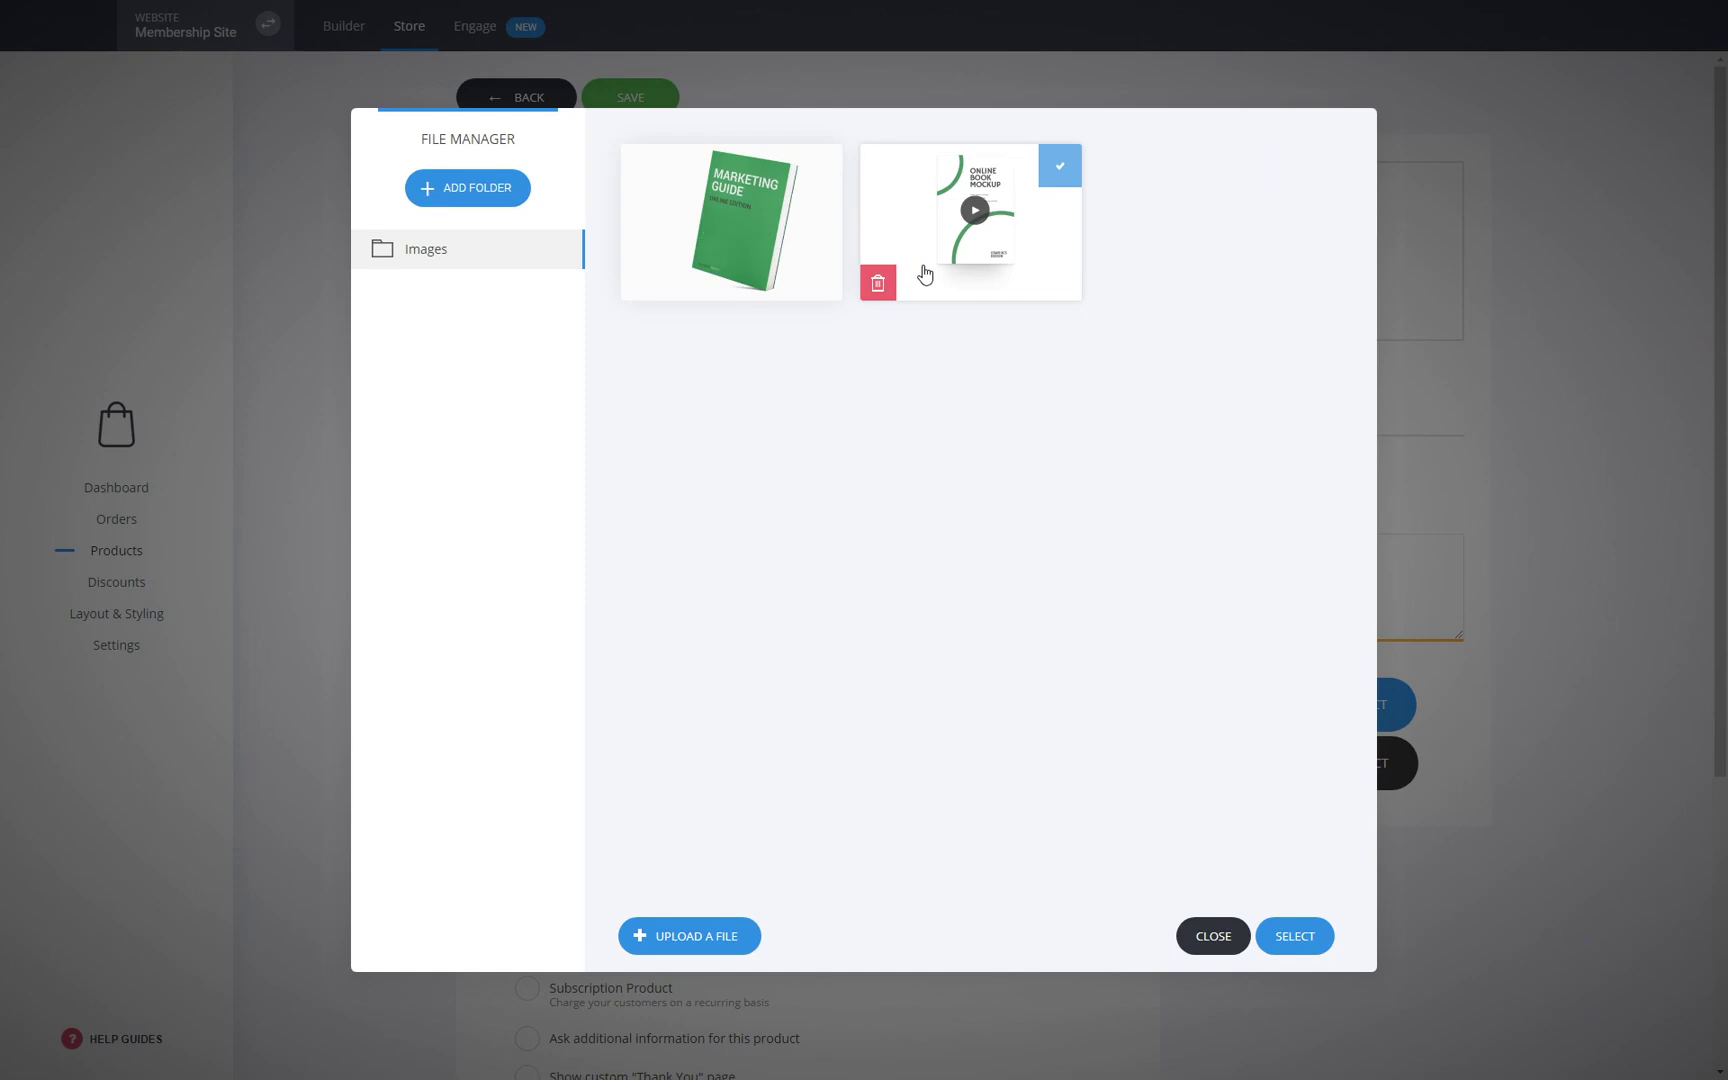
left_click(775, 297)
left_click(1300, 936)
Assign the Digital product to the Courses category and save it
scroll(802, 640, "down", 5)
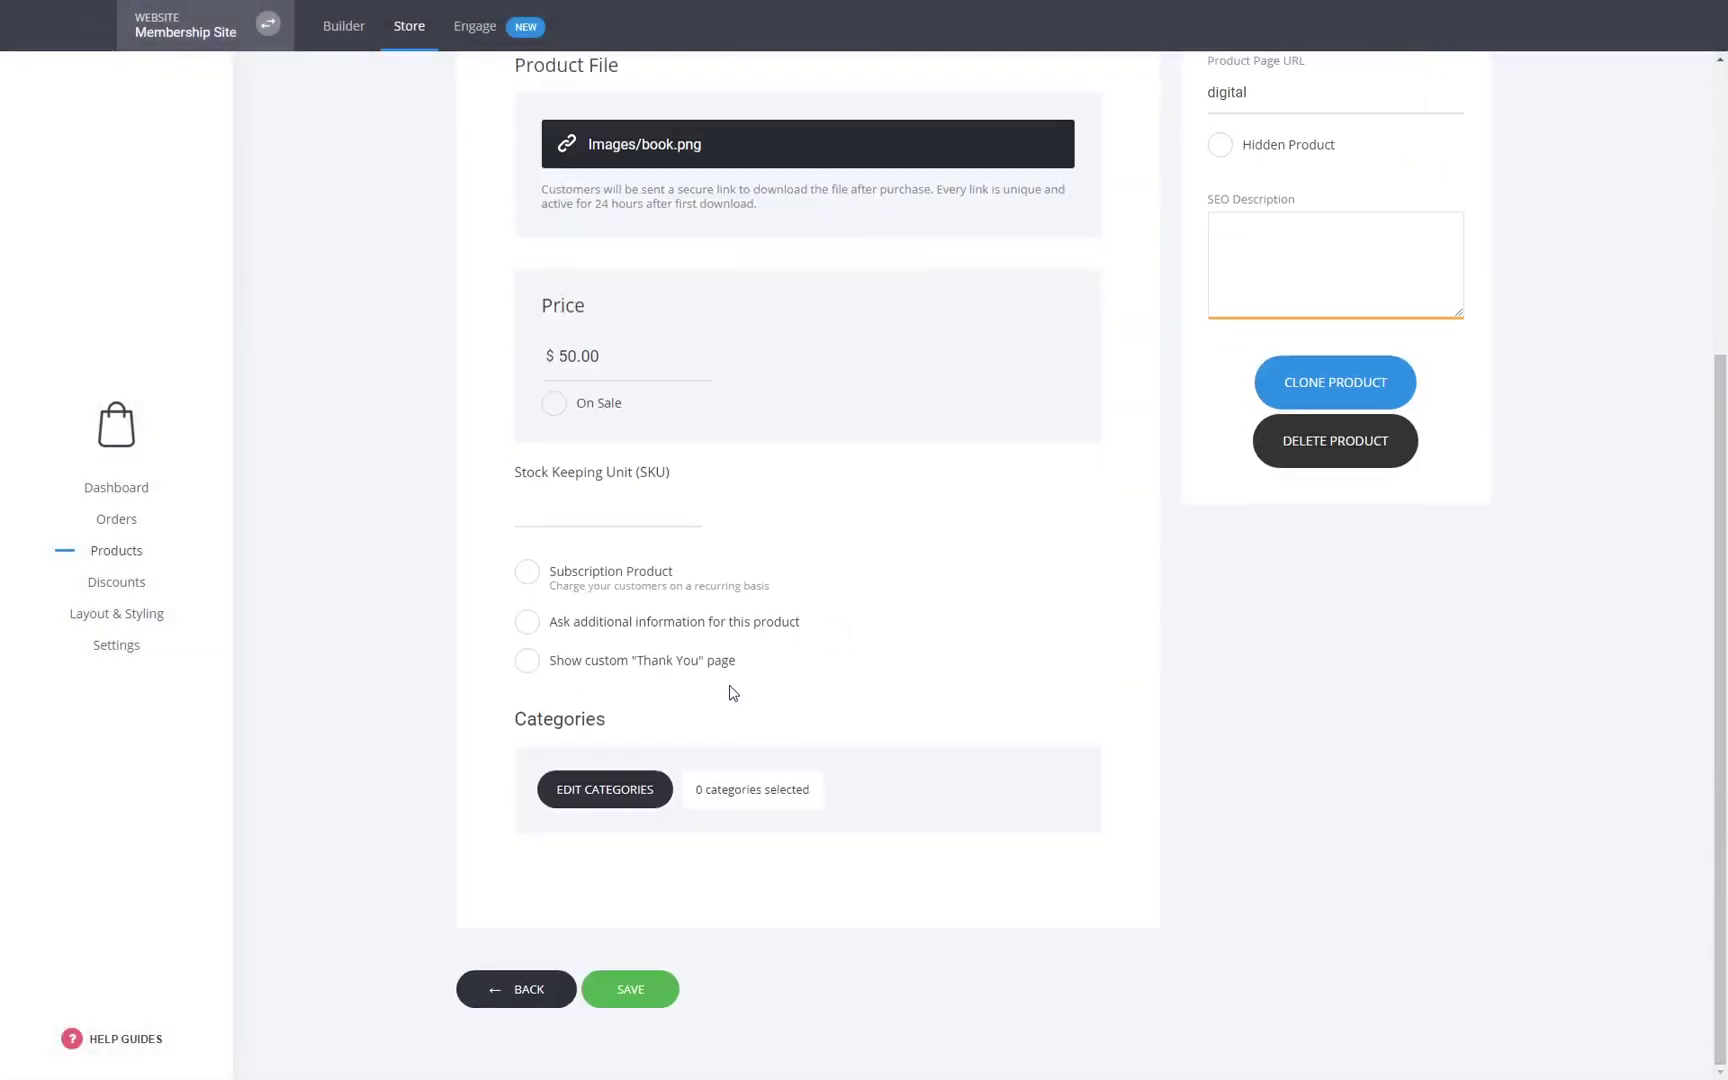
left_click(604, 790)
left_click(702, 224)
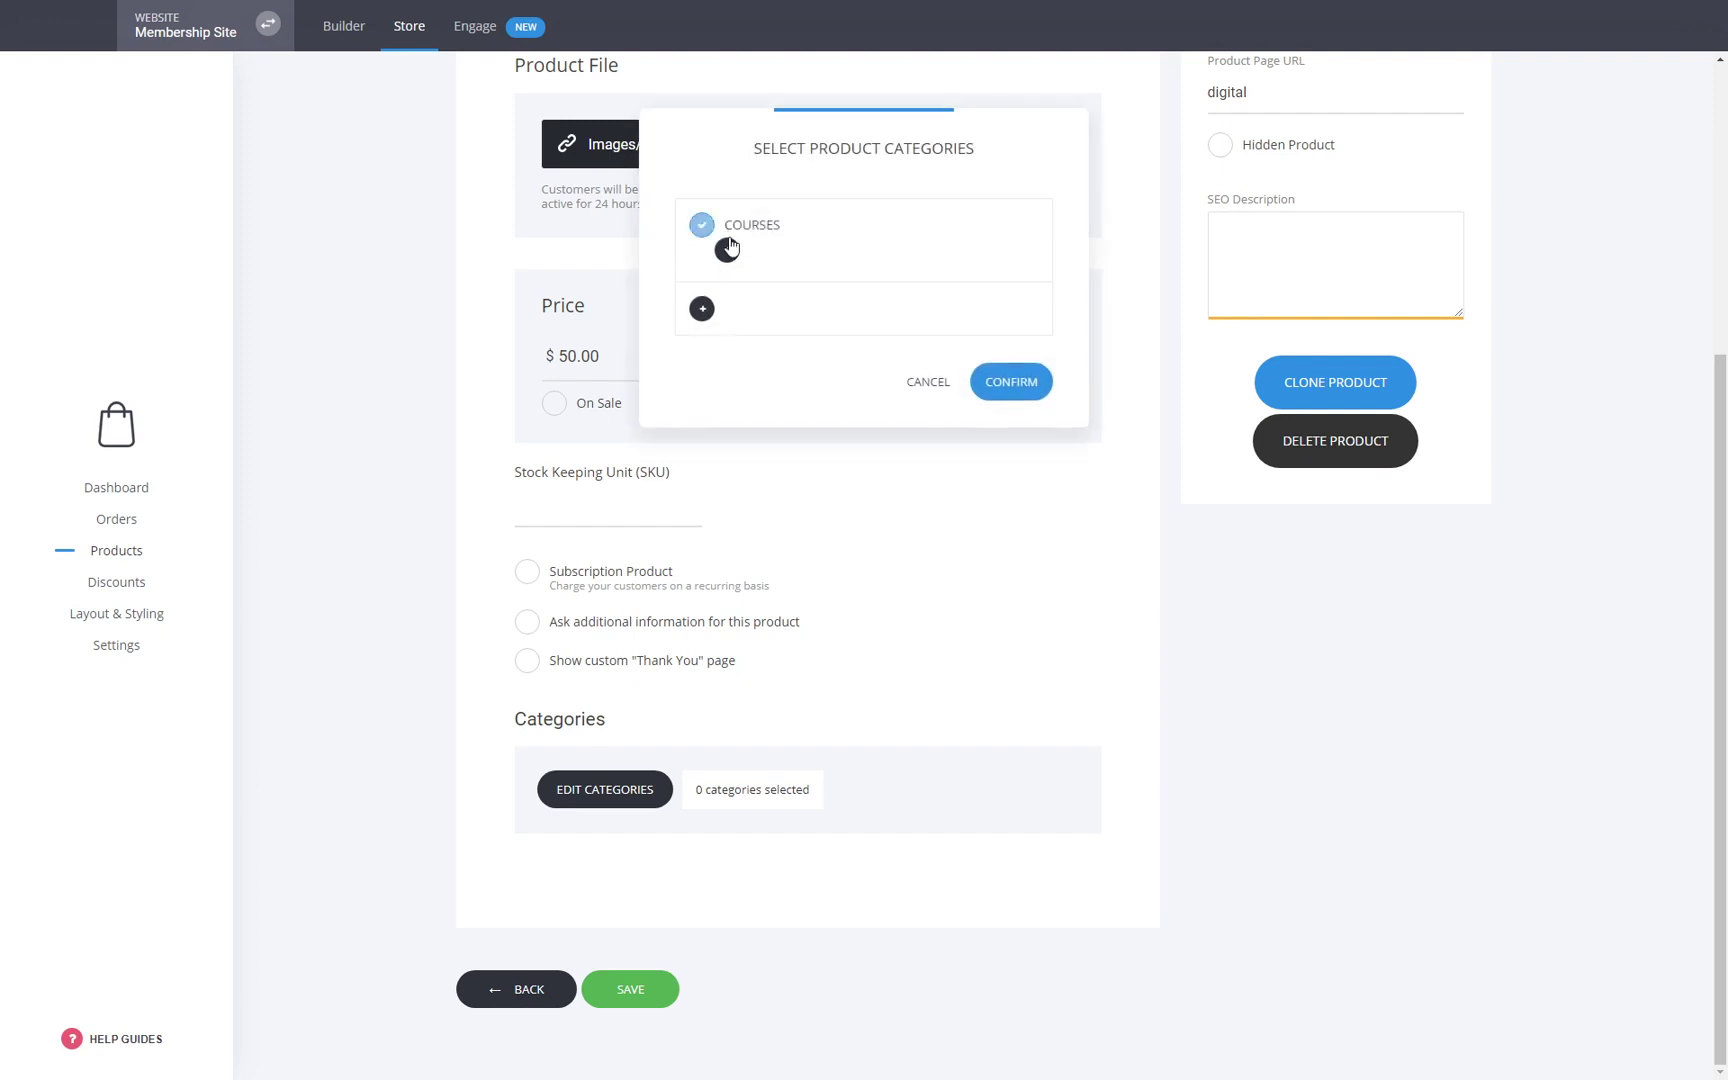
left_click(982, 366)
scroll(868, 760, "up", 5)
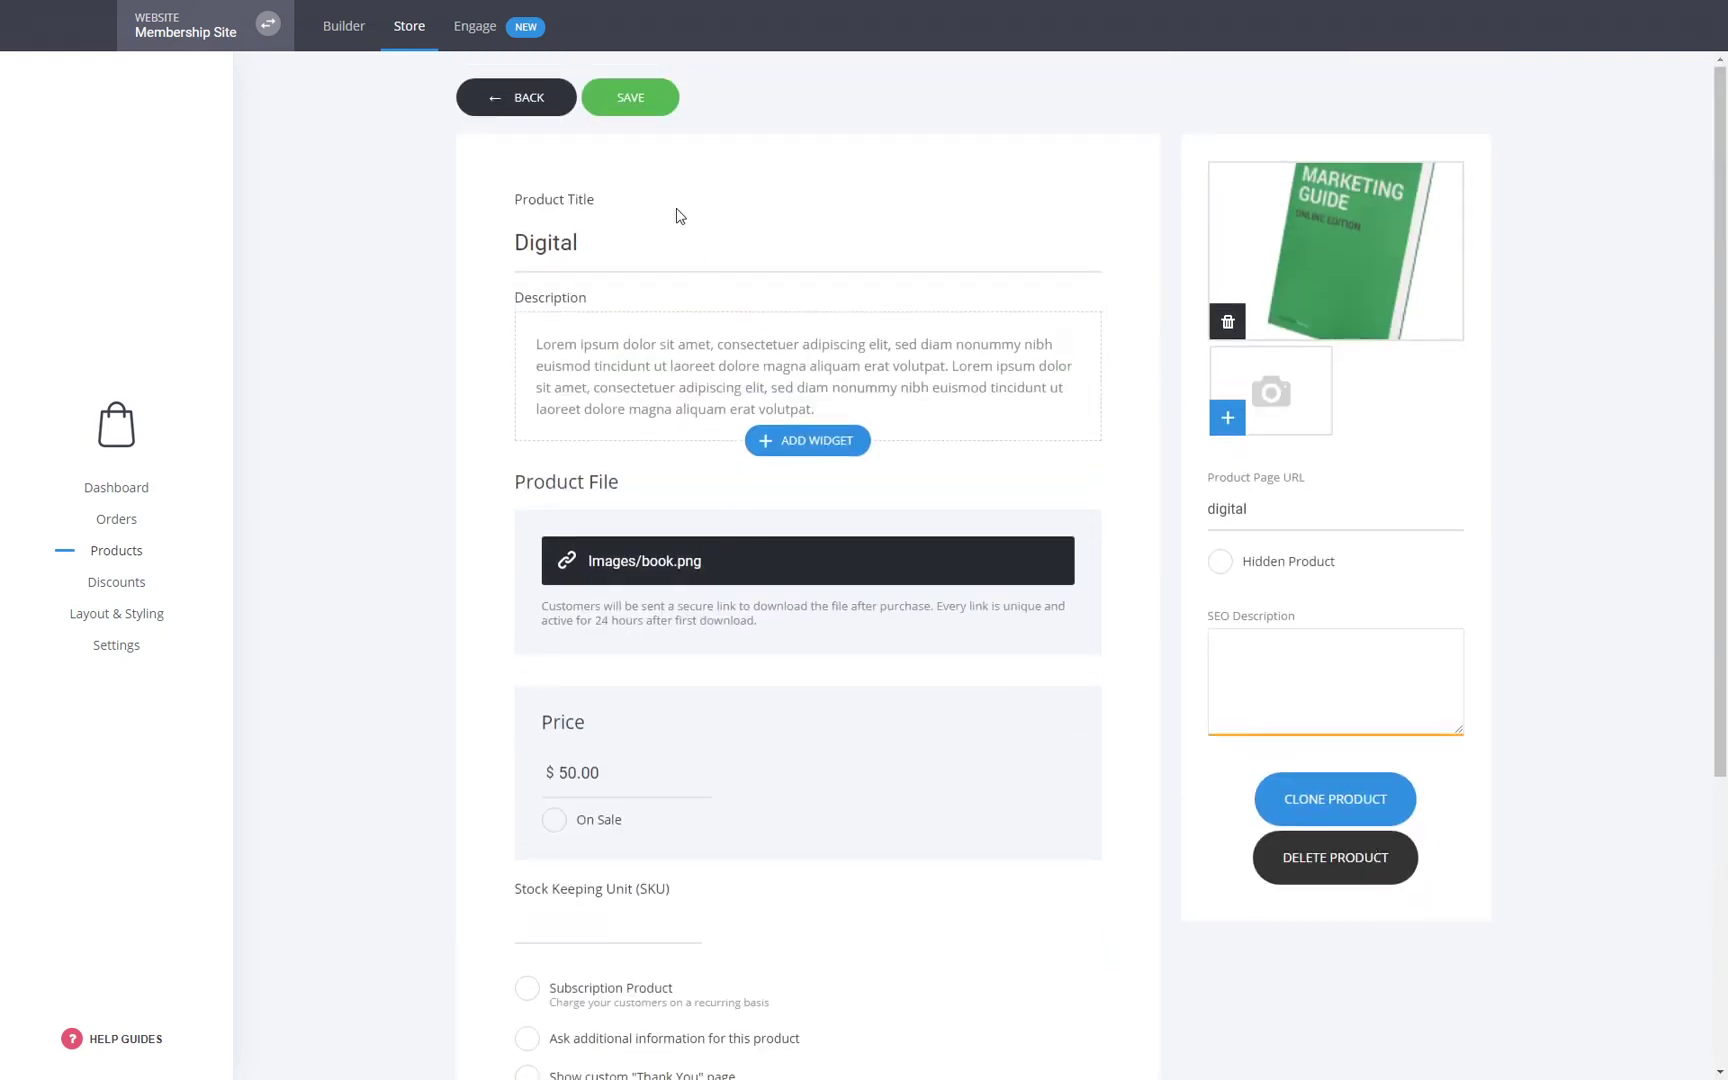
left_click(652, 105)
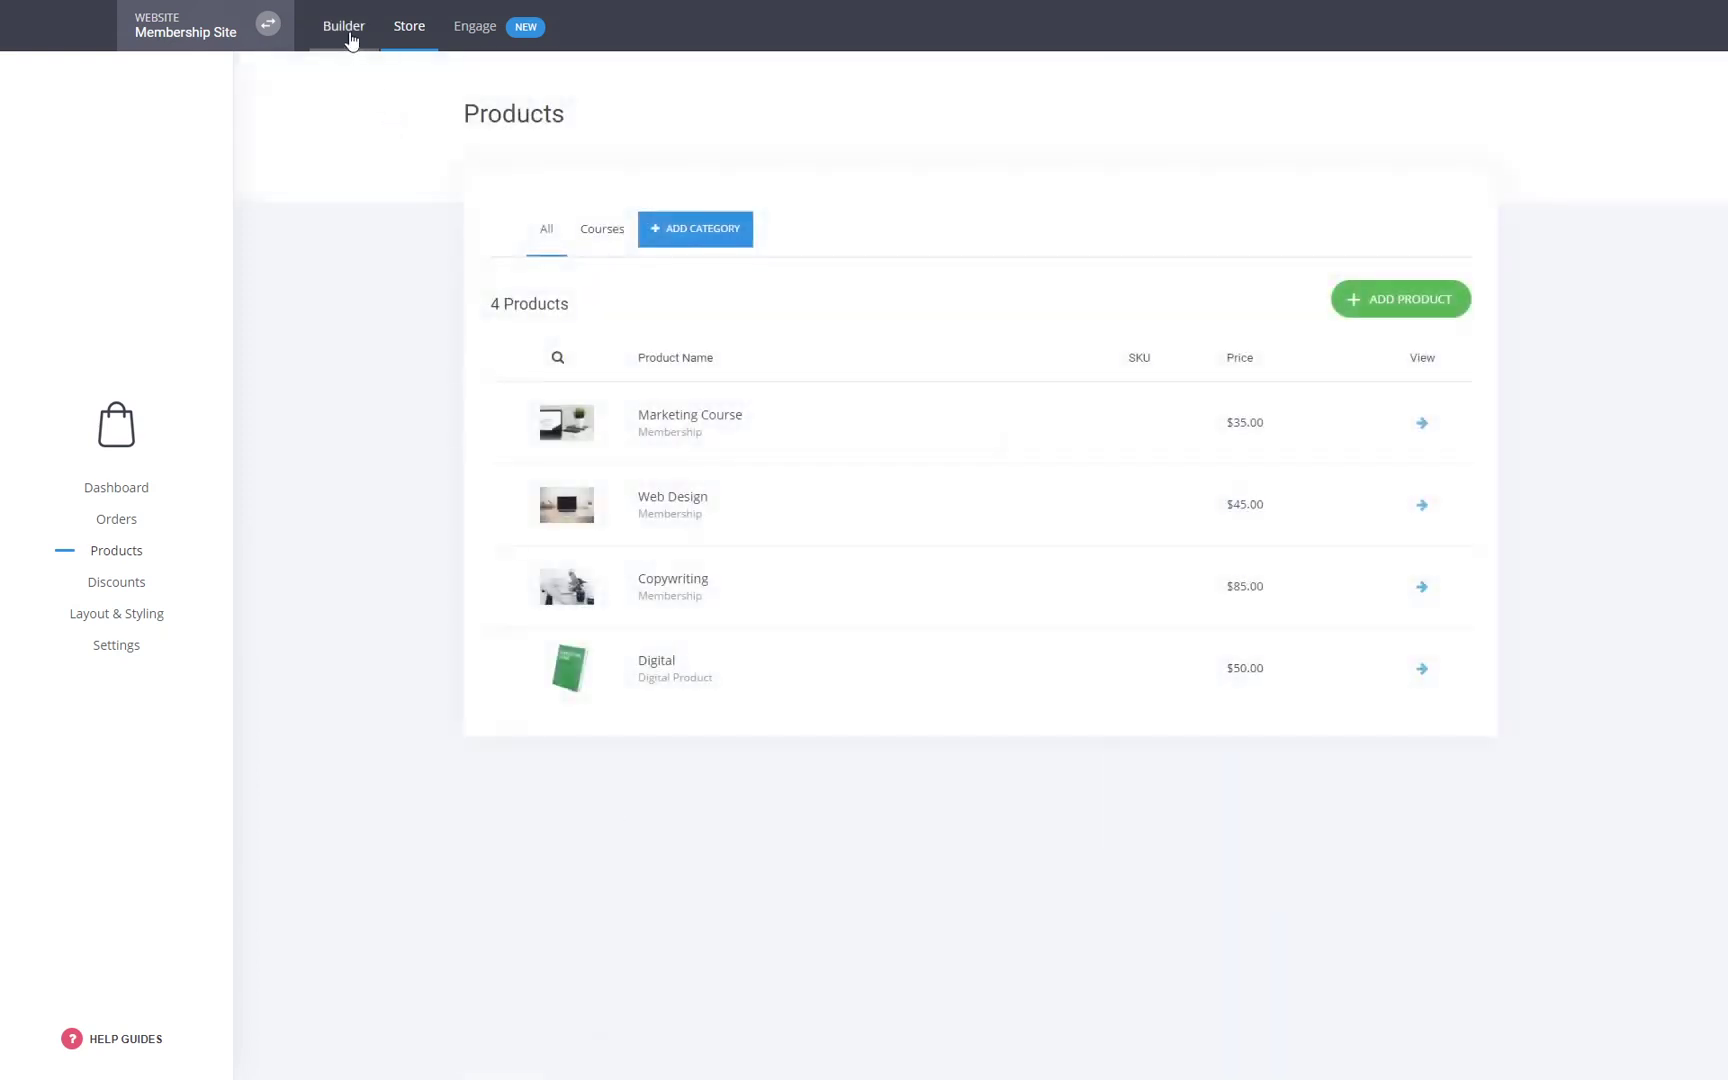
Return to the Membership funnel in the site builder and open its Upsell page for editing
left_click(350, 36)
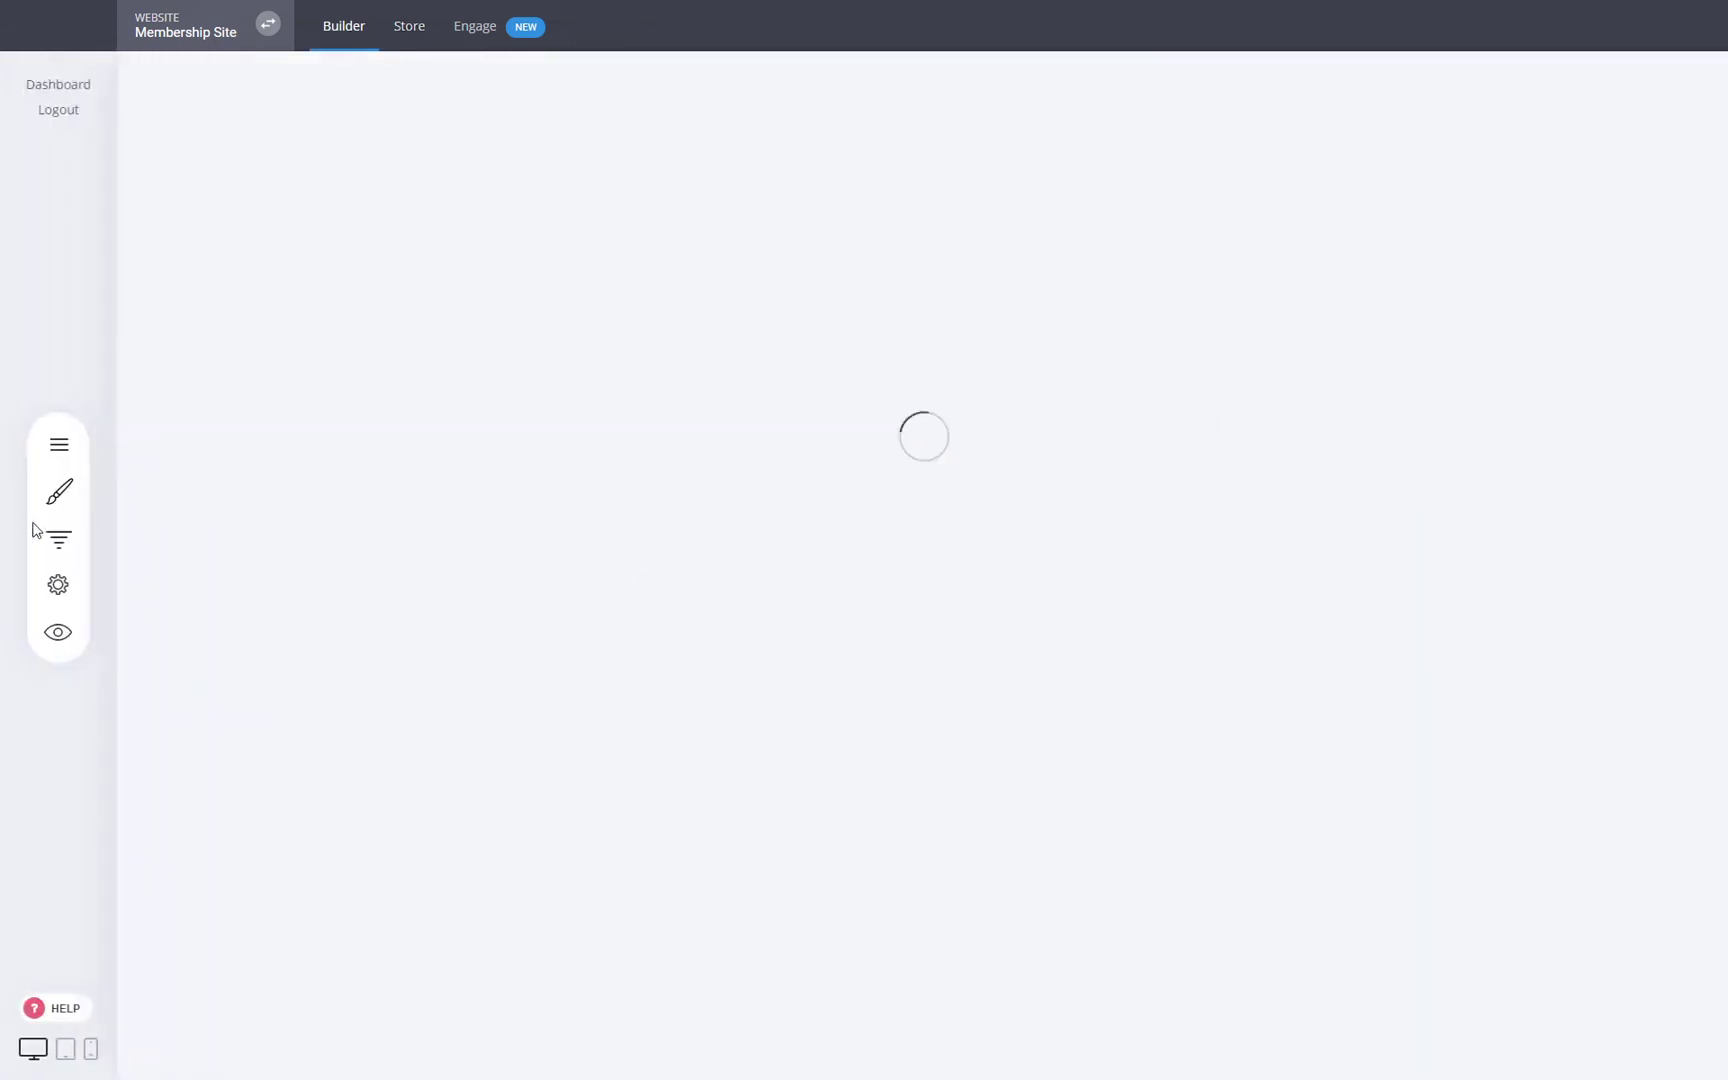
left_click(62, 587)
left_click(335, 268)
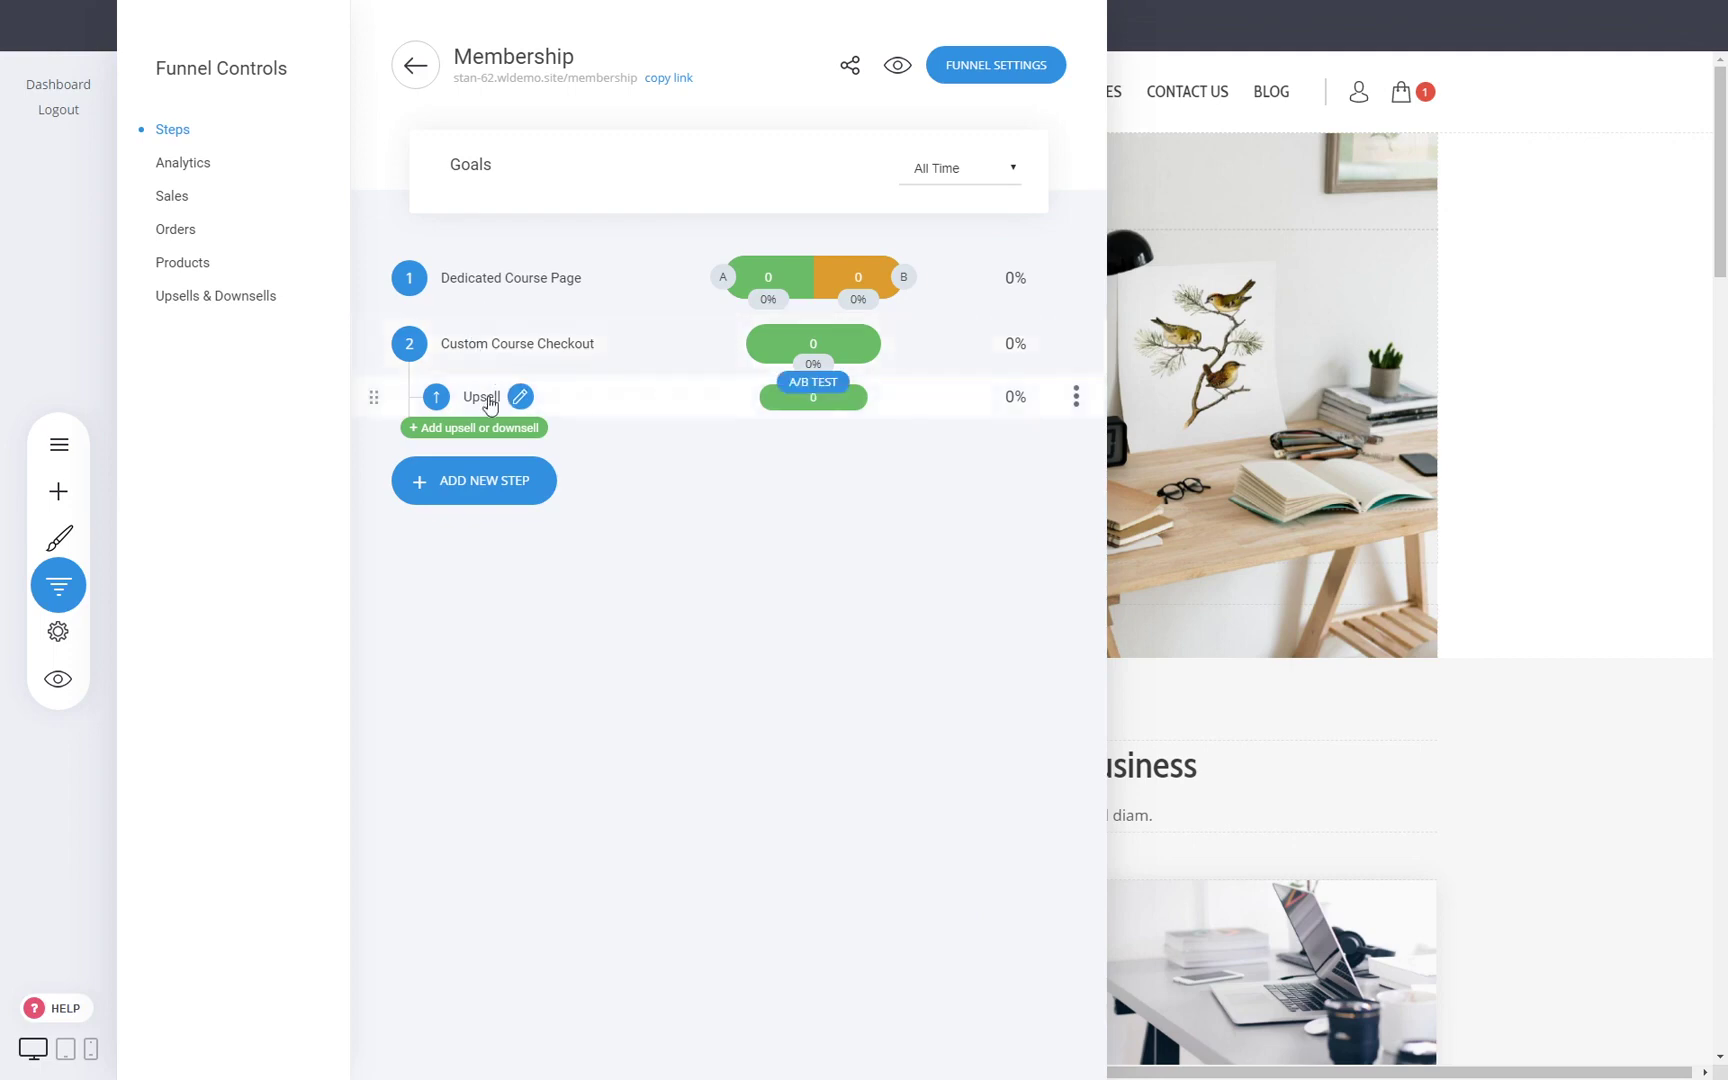
left_click(487, 398)
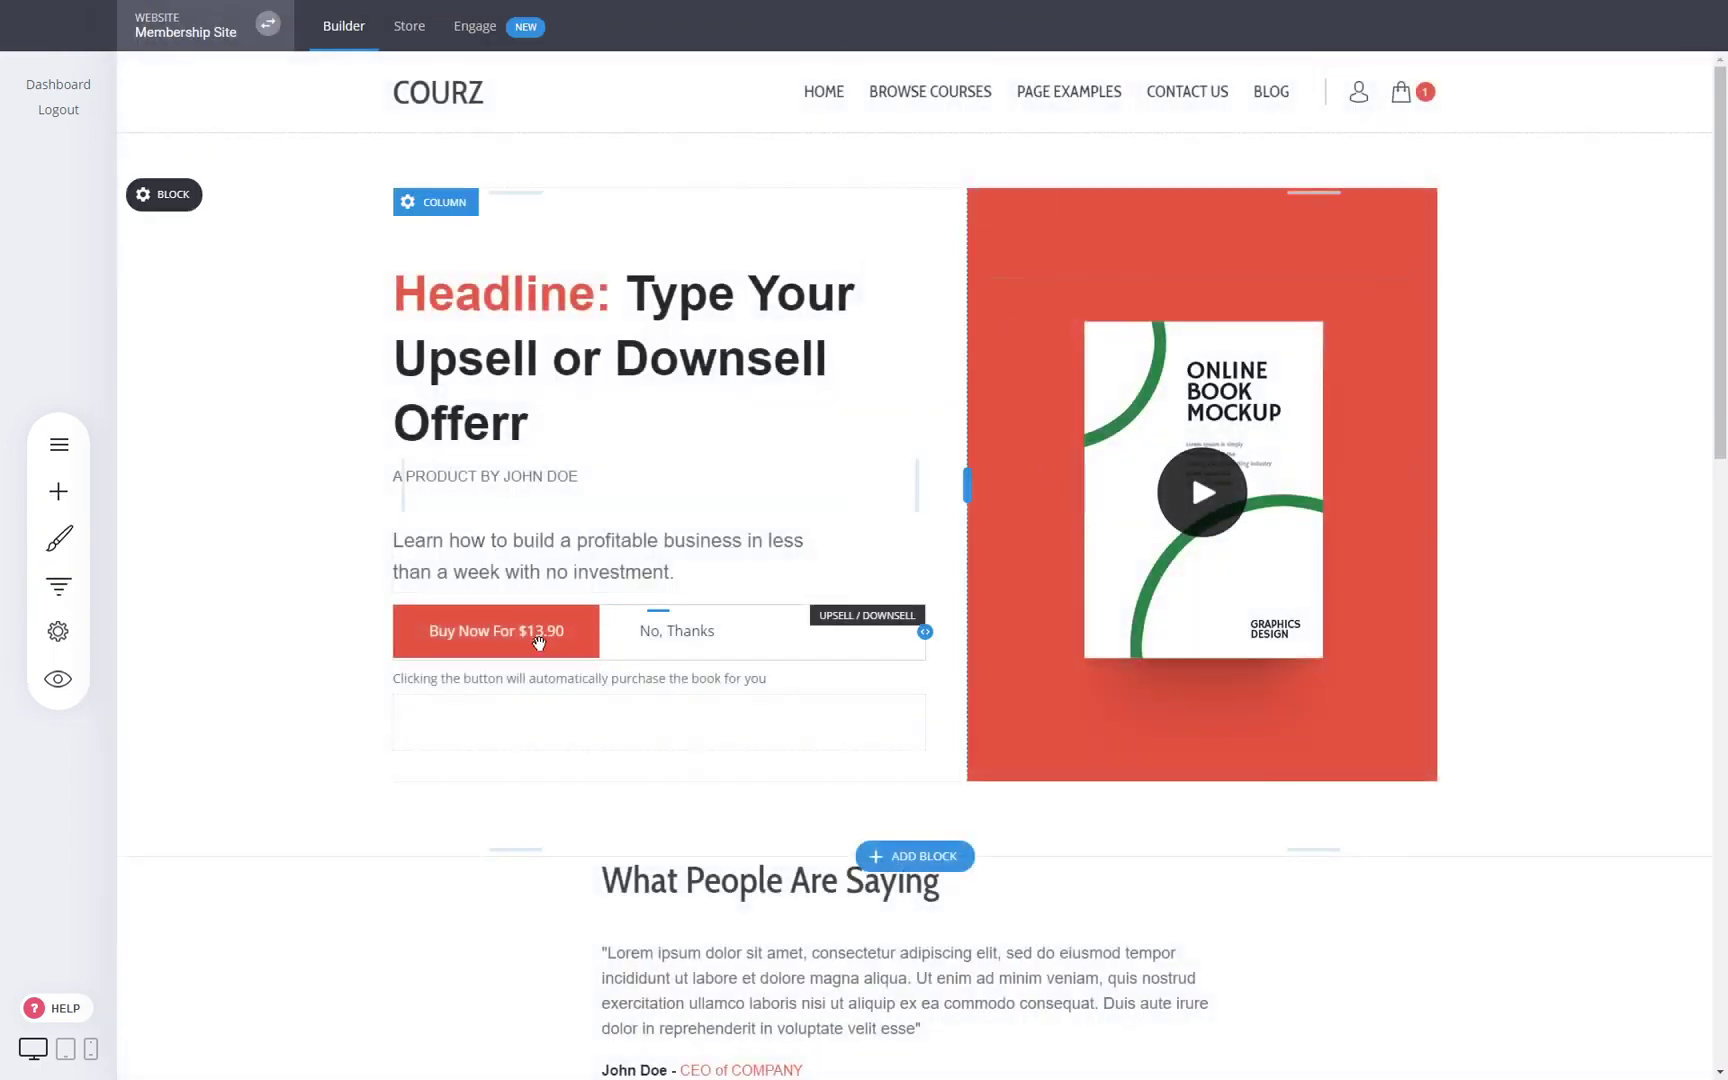
left_click_drag(571, 598, 571, 605)
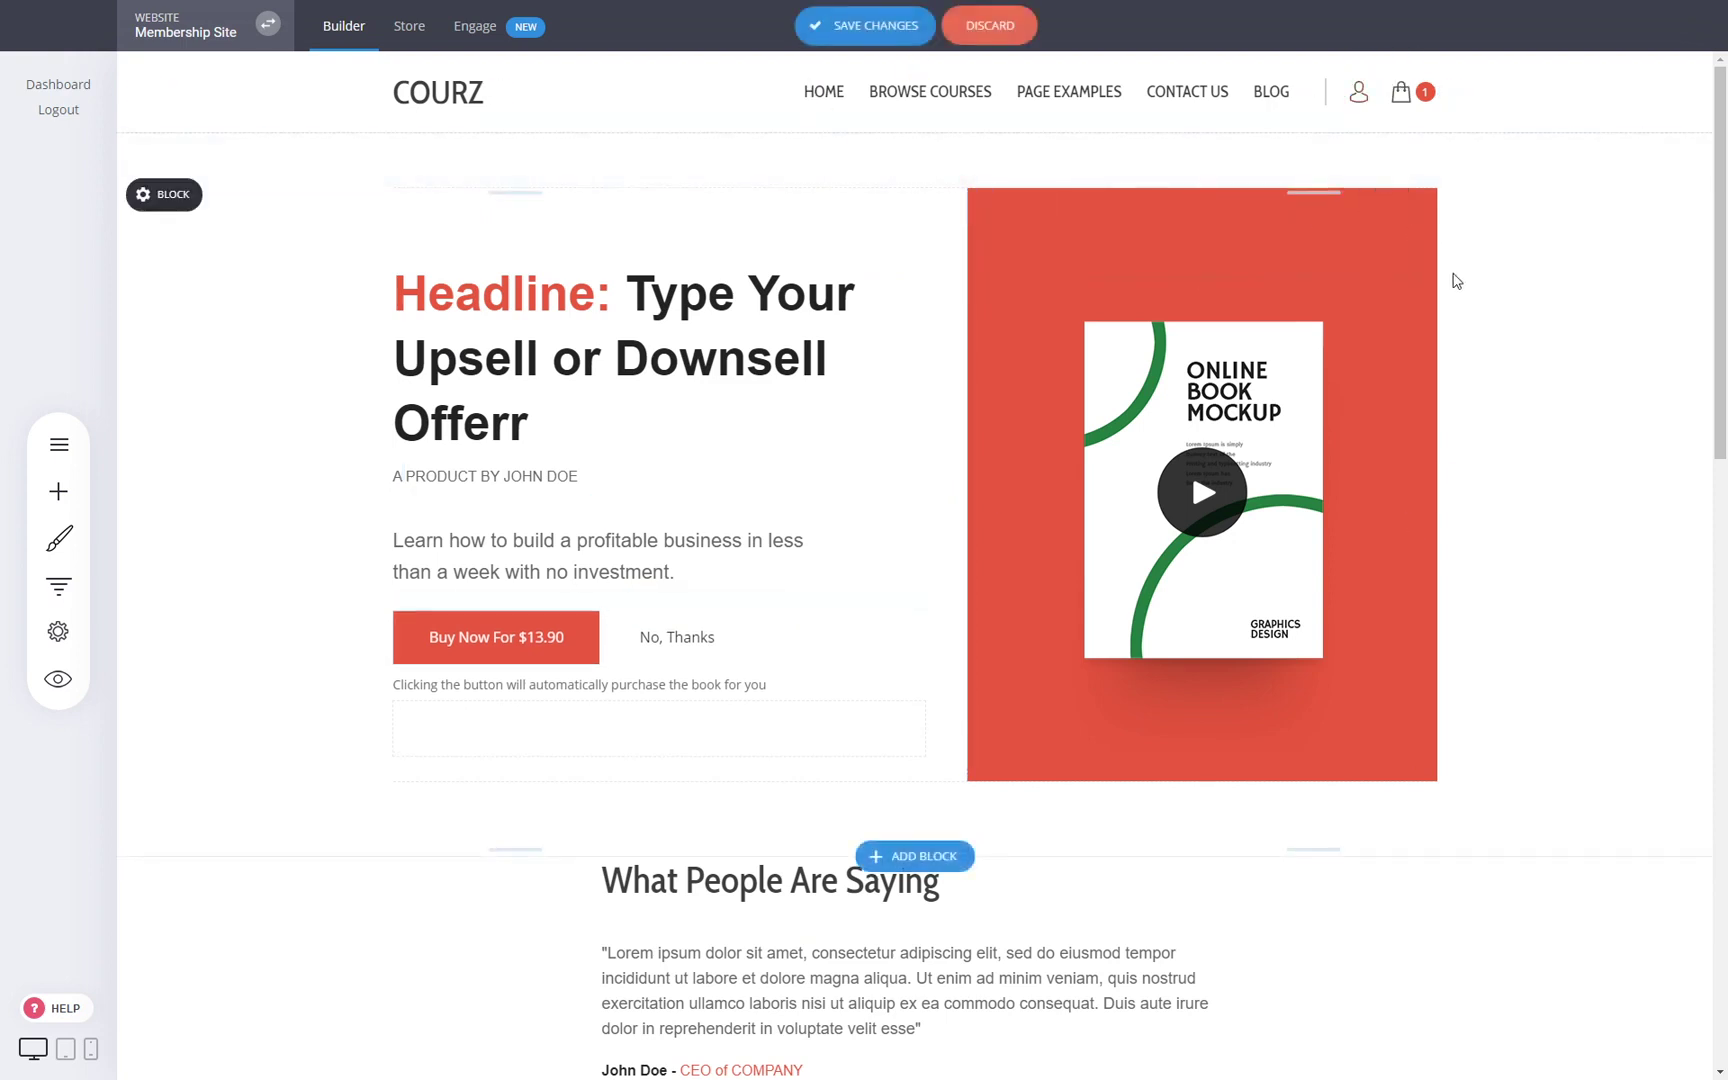
Set Digital as the product offered by the upsell widget on the Upsell page
mouse_move(453, 641)
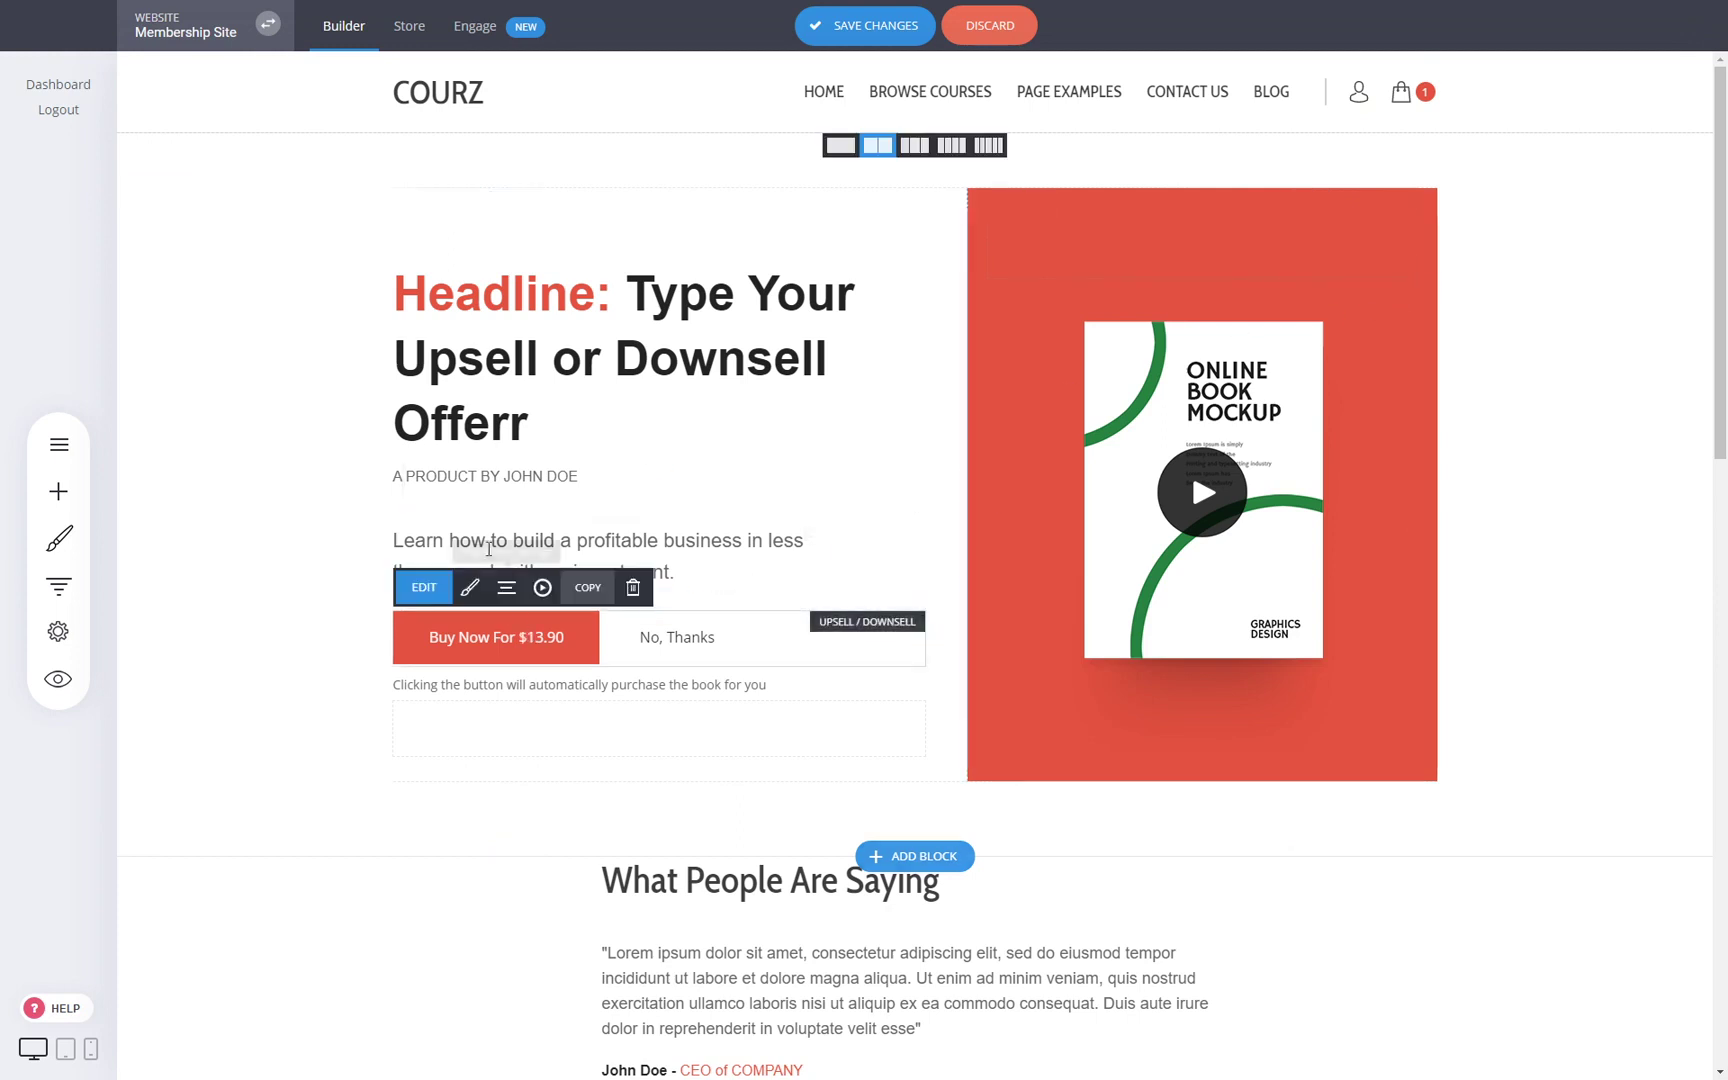
left_click(444, 598)
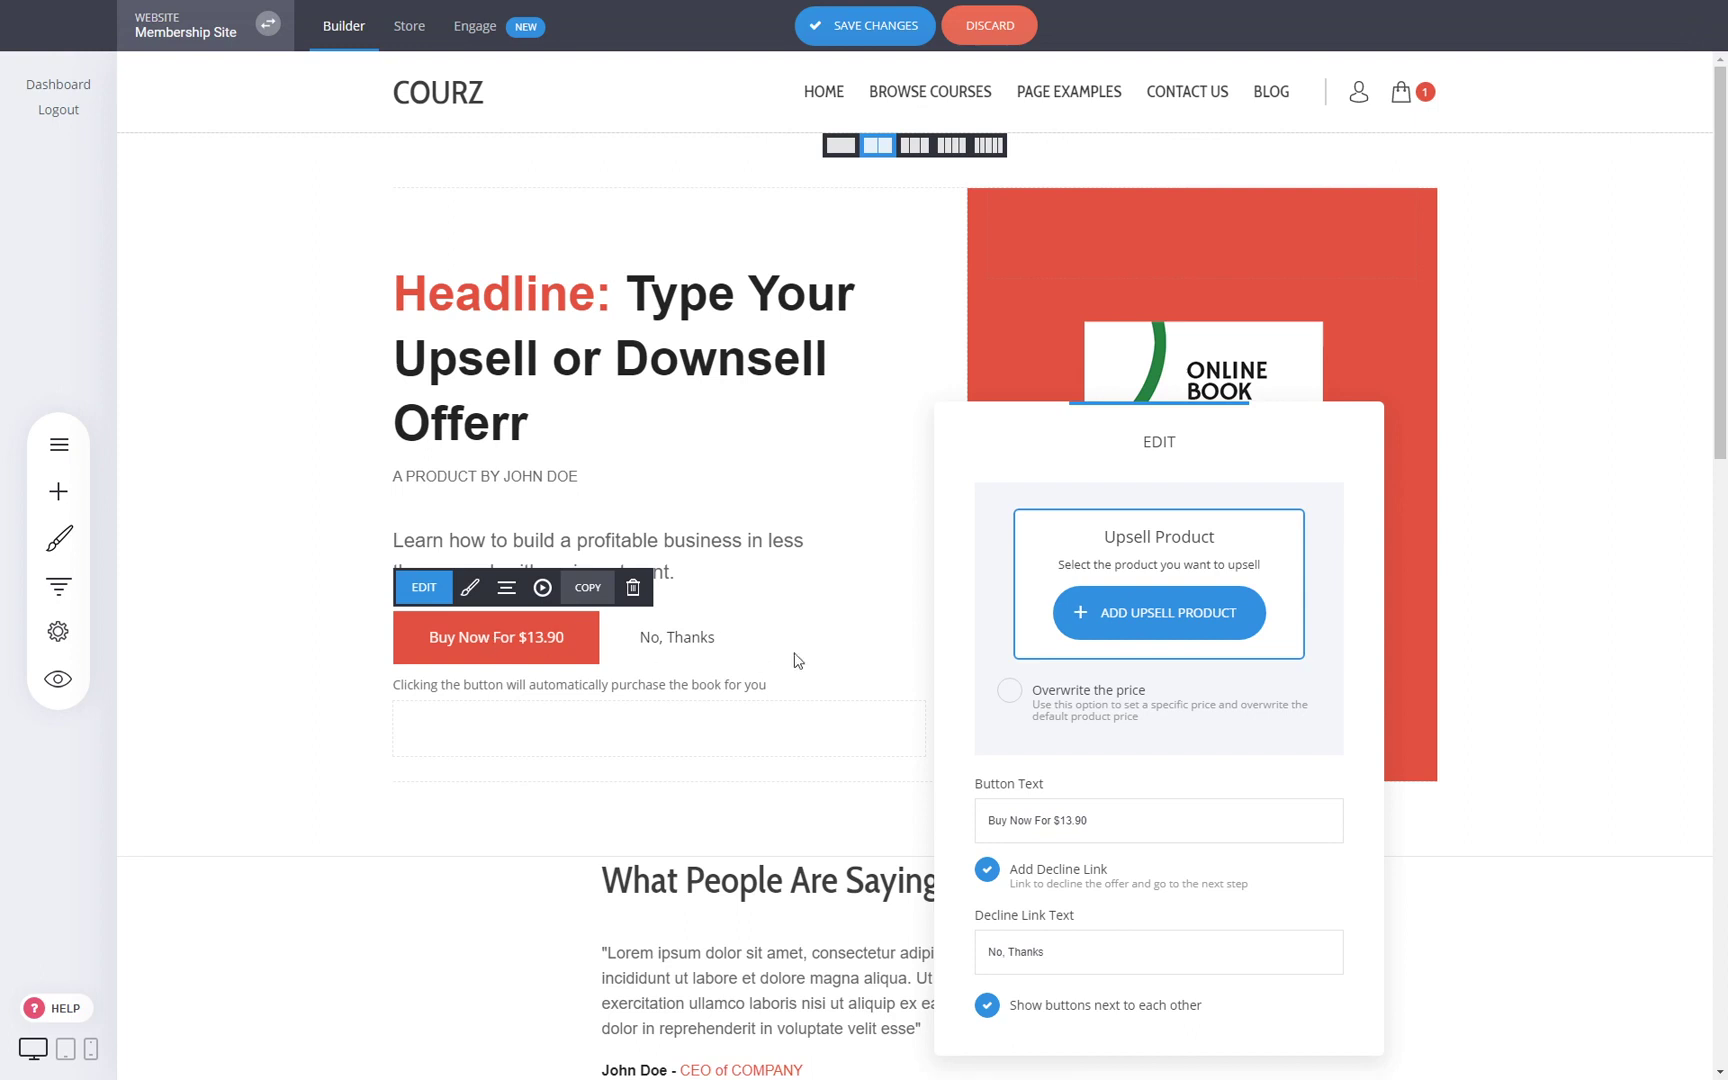
left_click_drag(1181, 454, 1119, 367)
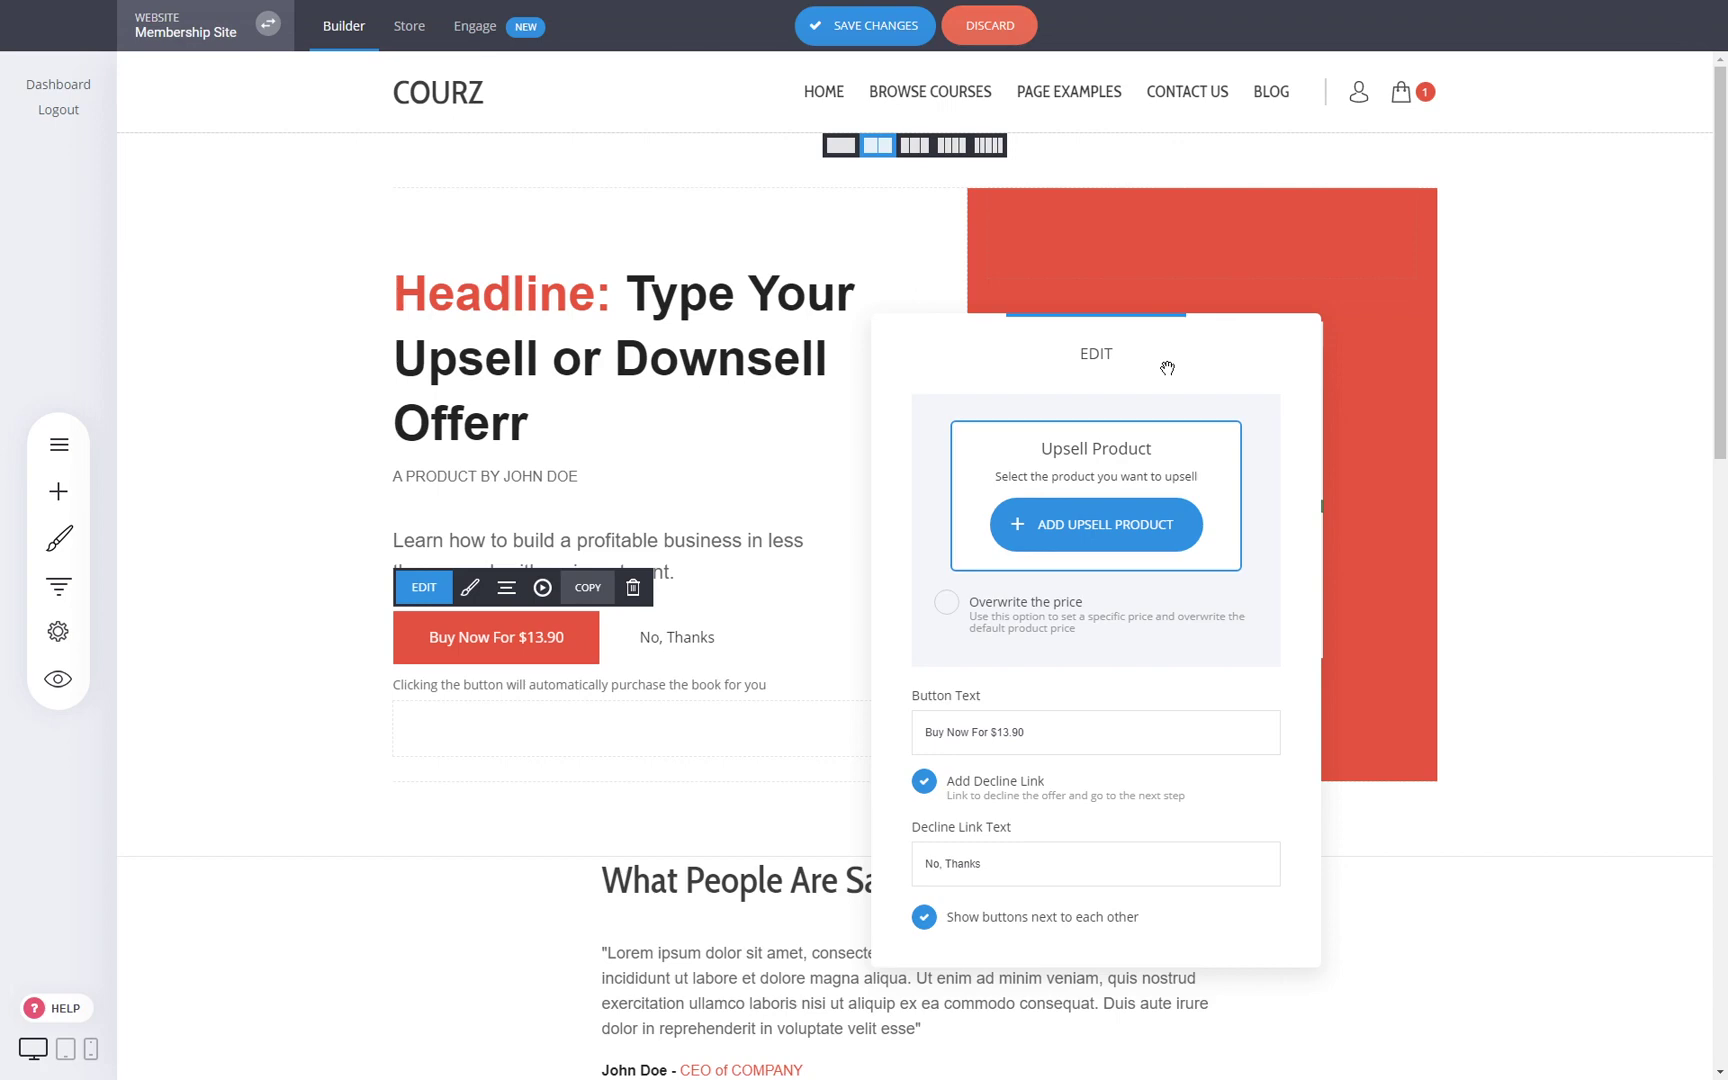
left_click(1112, 524)
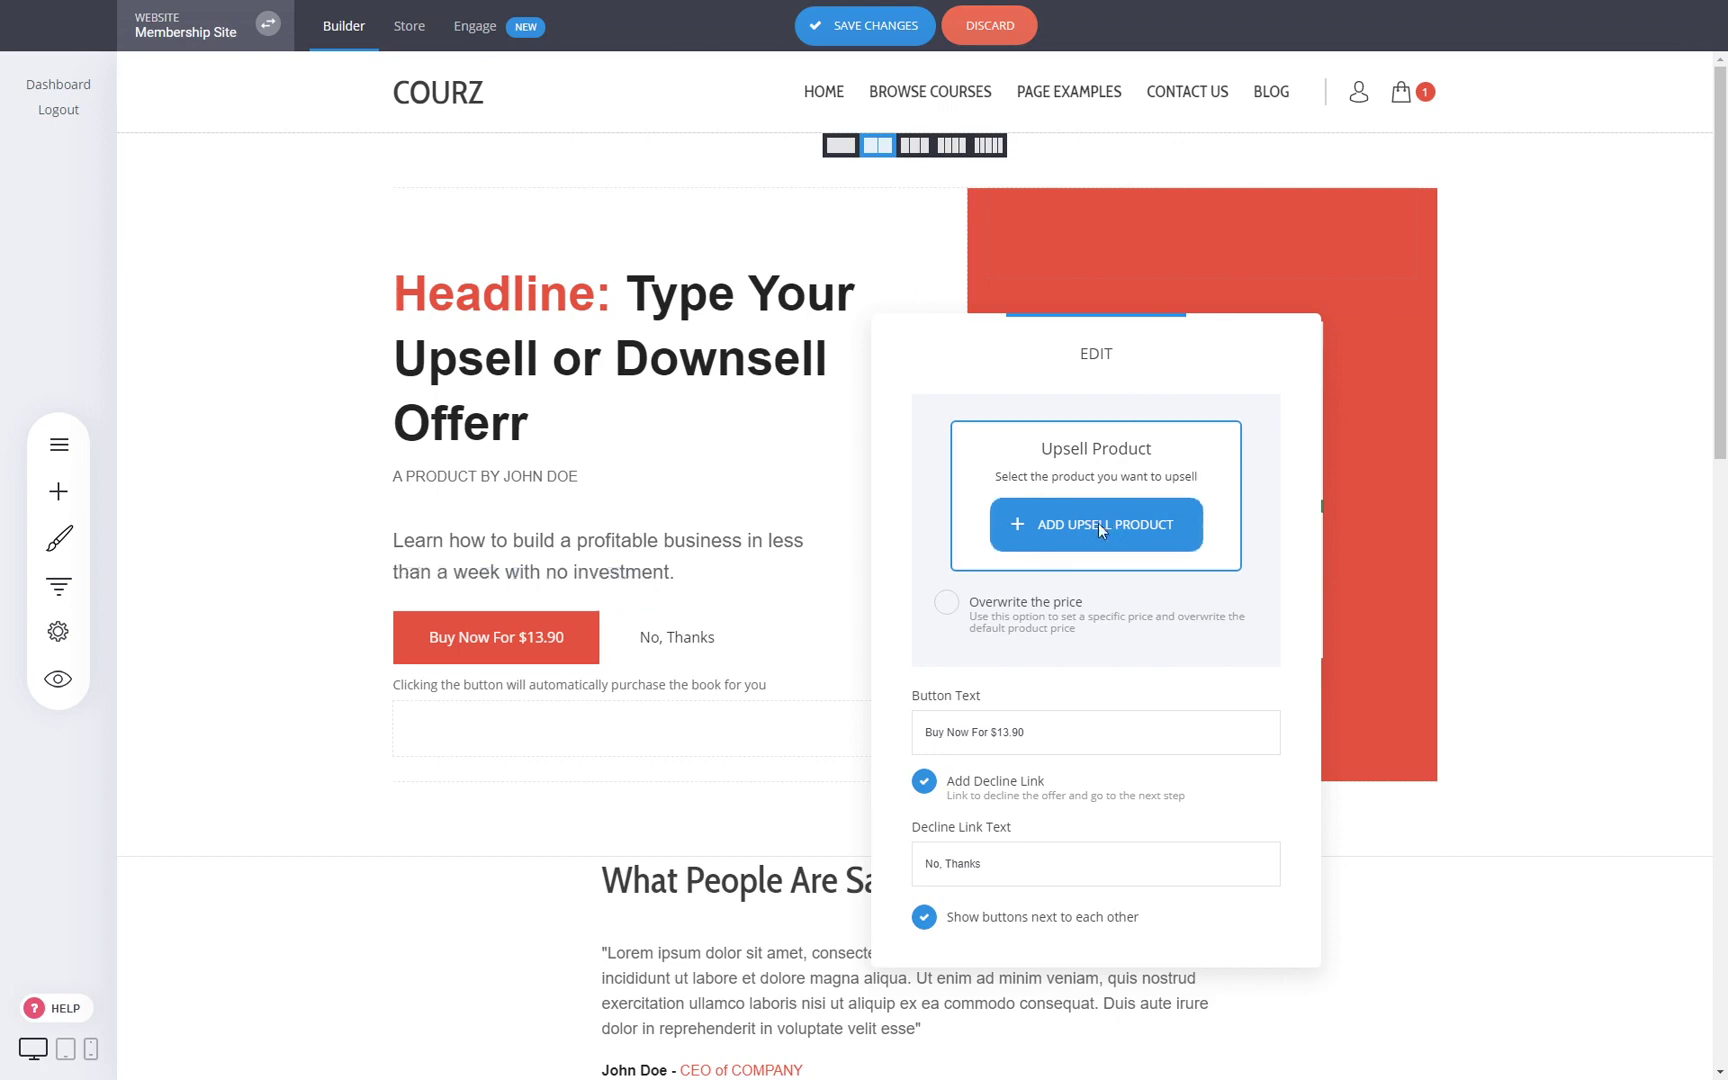
left_click(758, 264)
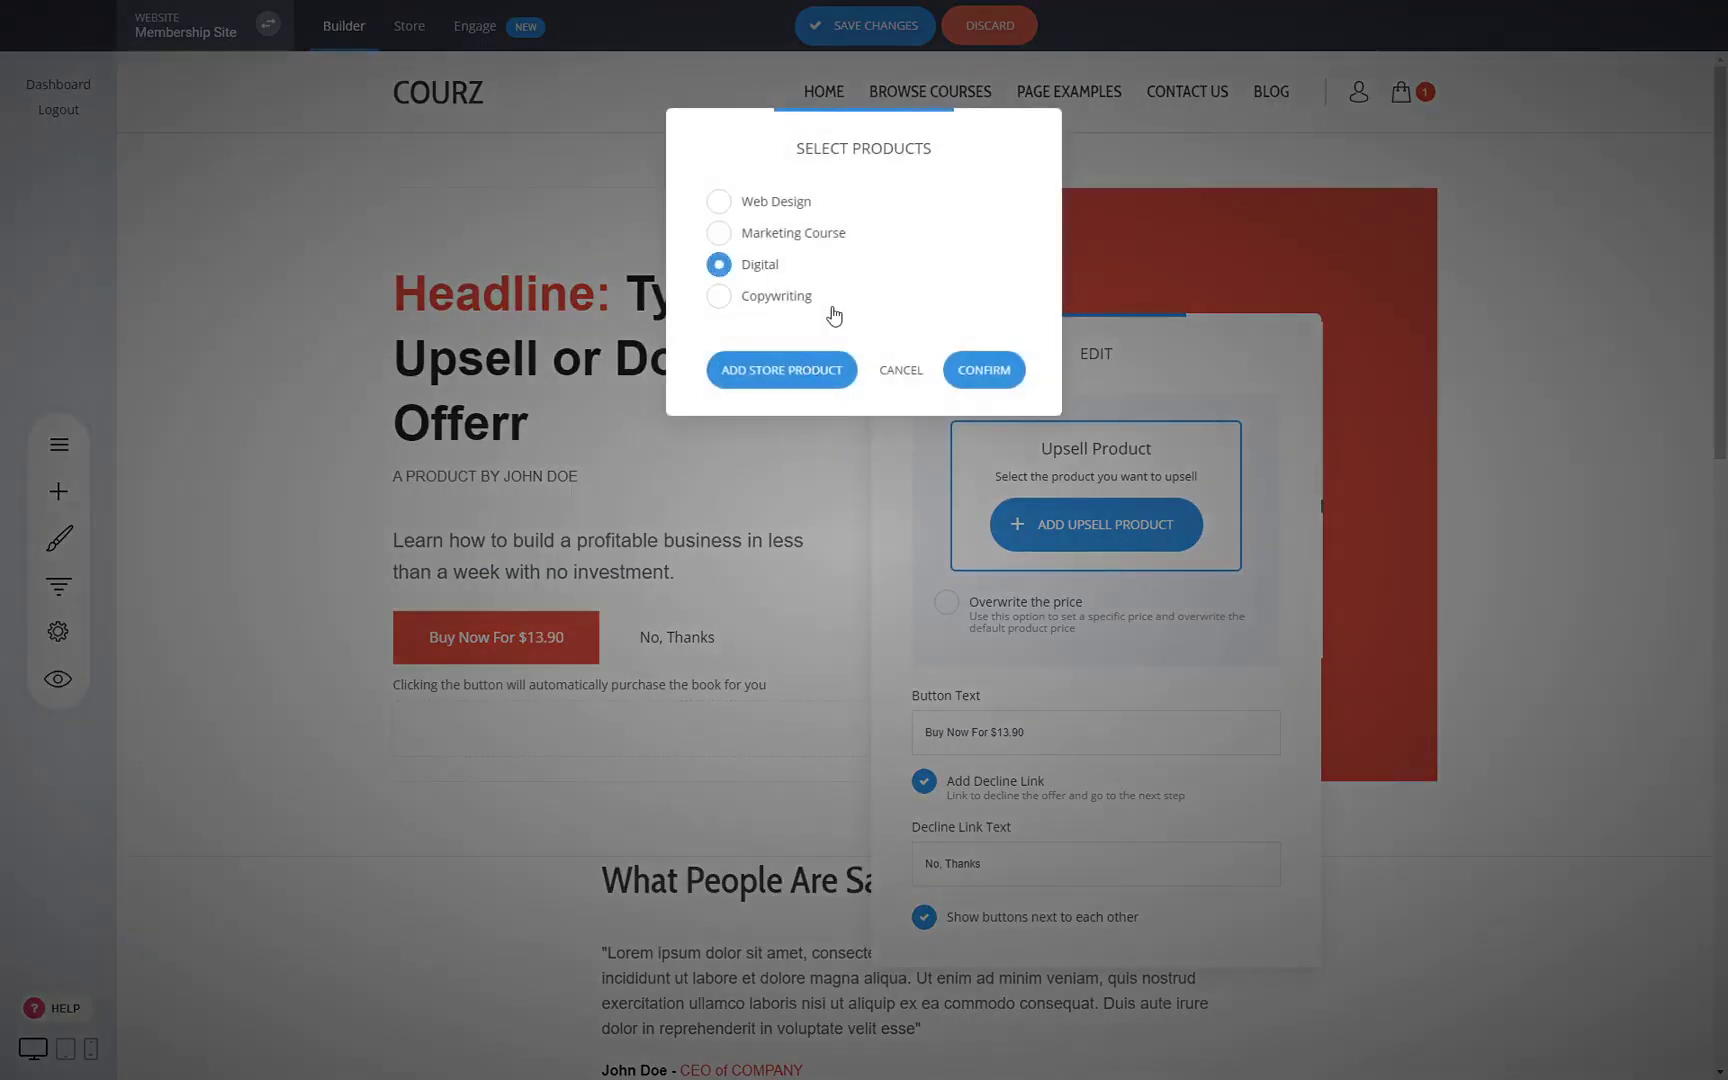
left_click(982, 372)
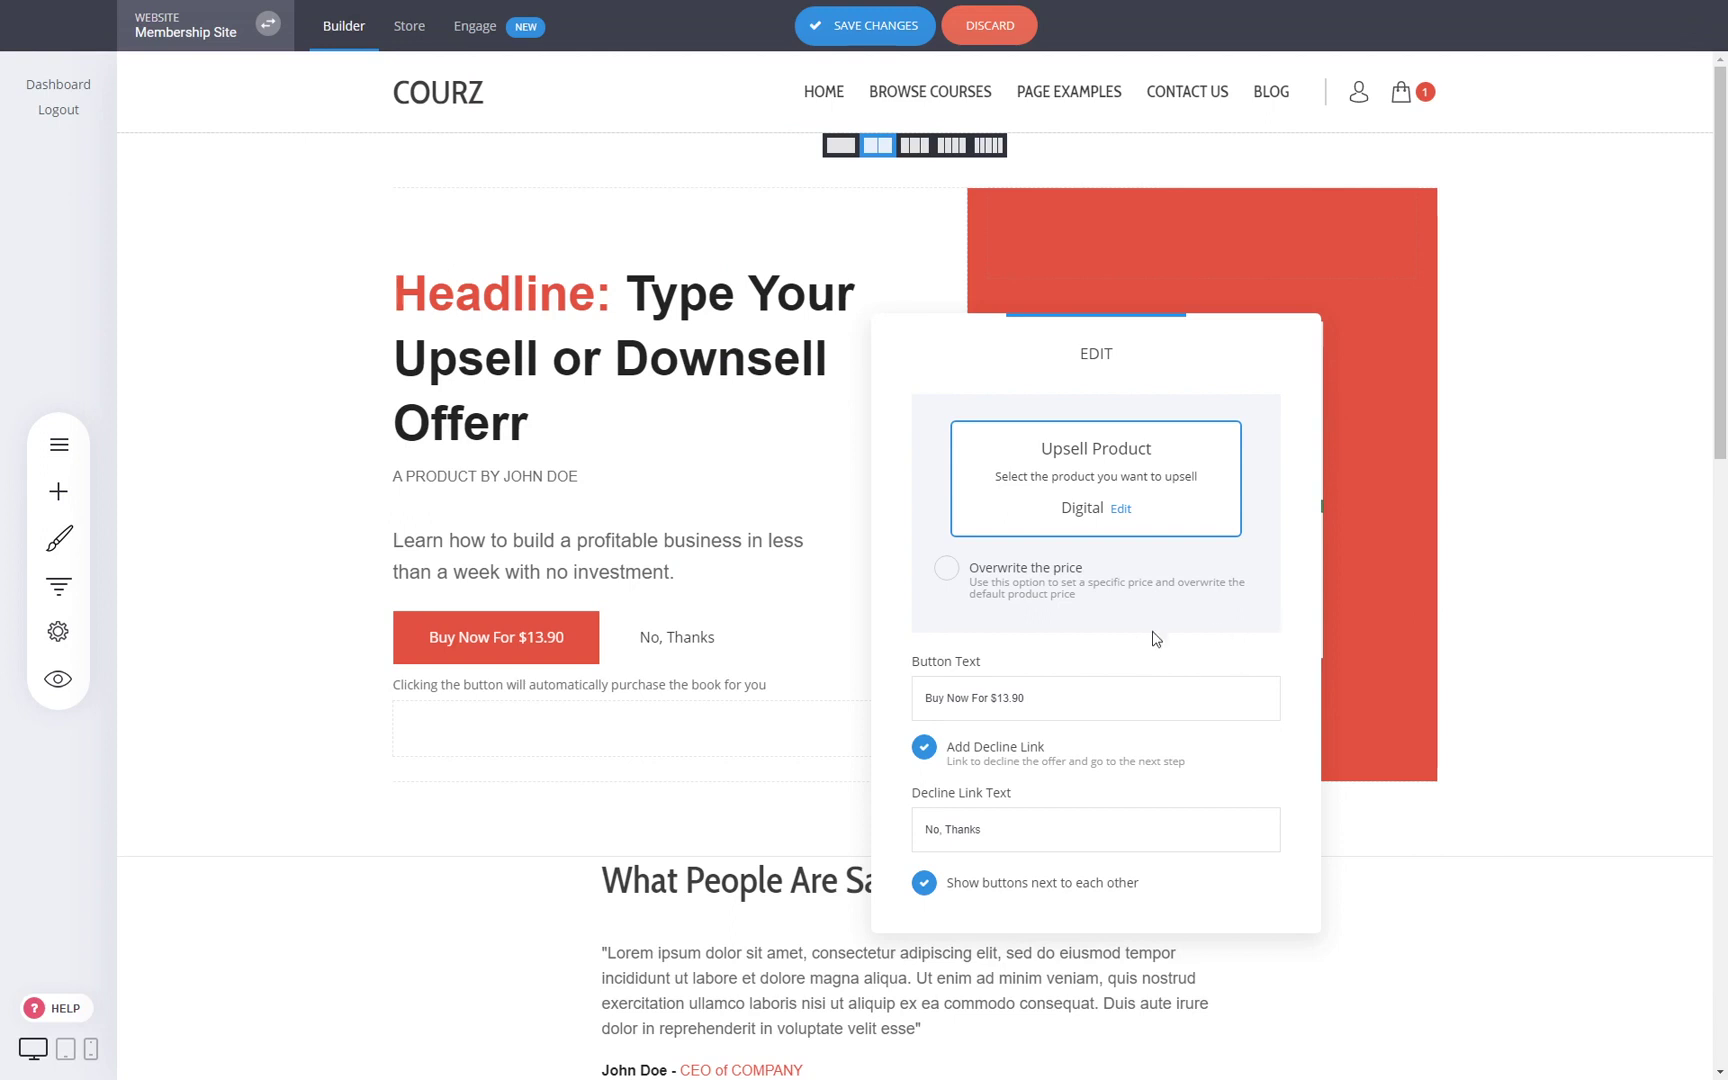
Try the price overwrite option for the upsell product and turn it off again
left_click(1044, 577)
double_click(1102, 676)
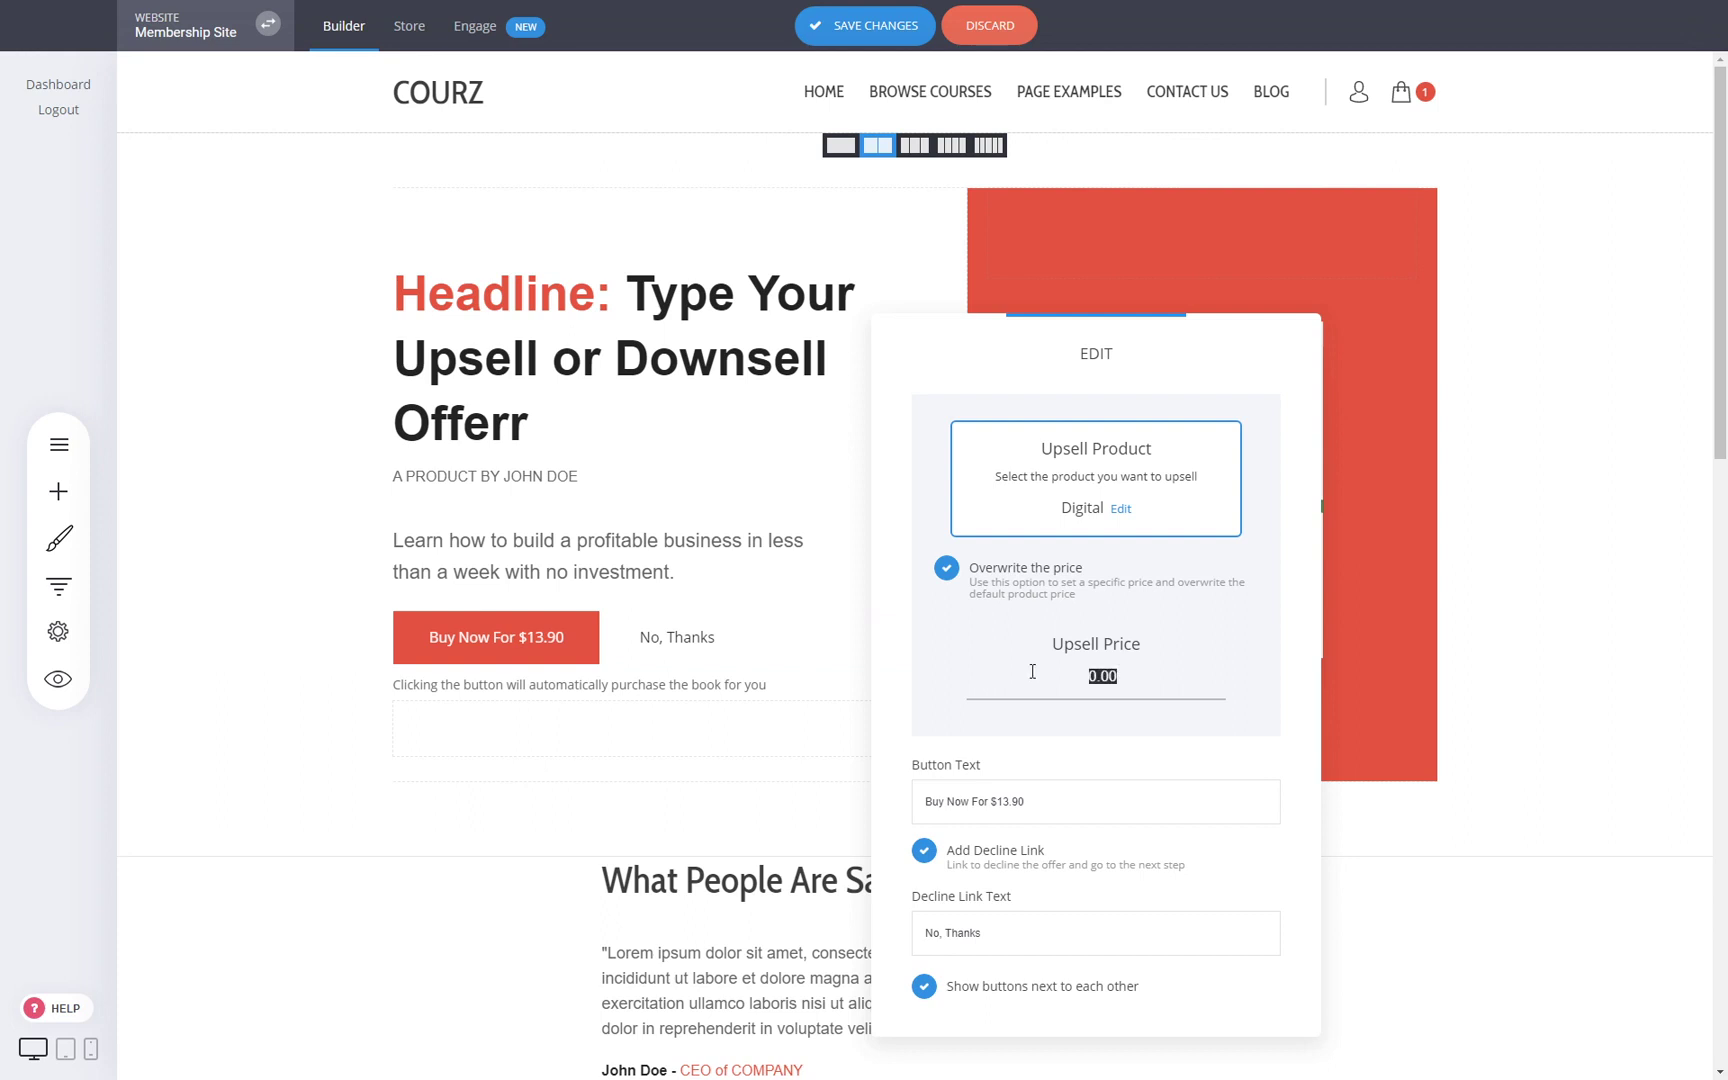
left_click(1035, 581)
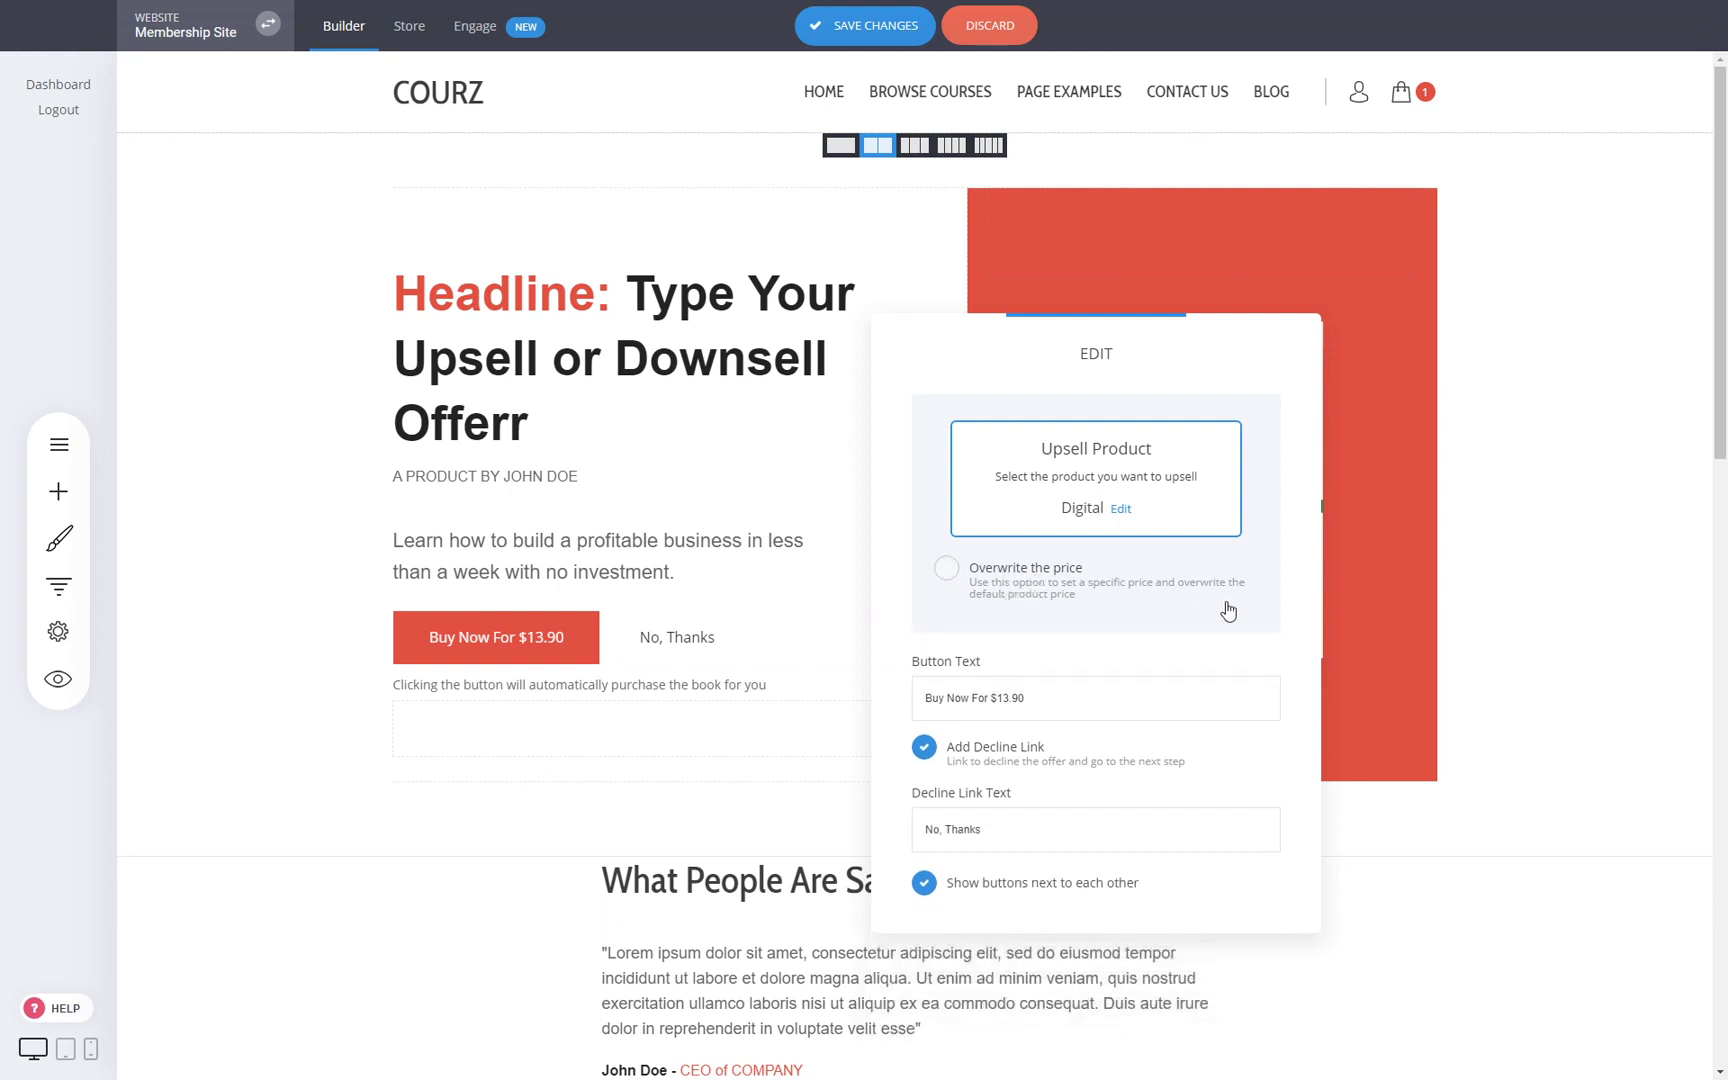
Change the upsell widget's button text to "Buy Now For $50" and close its settings
left_click_drag(1030, 698, 1012, 698)
type("50")
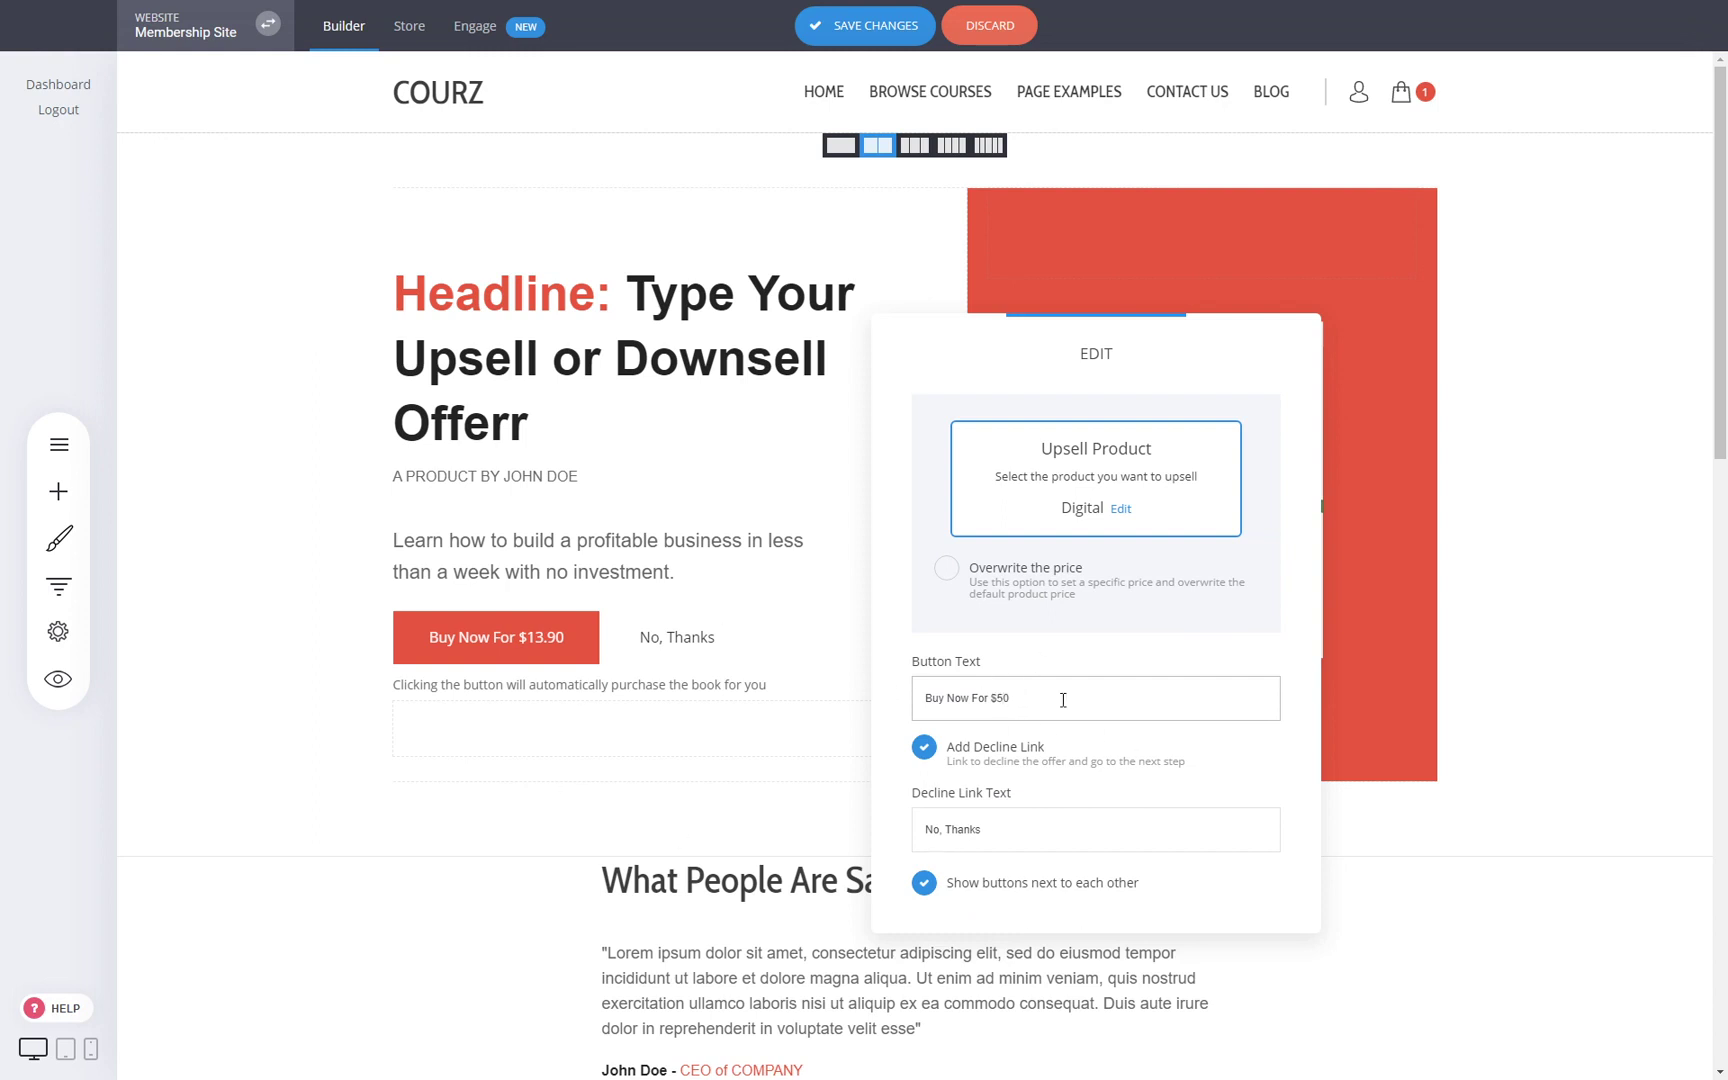
left_click(712, 640)
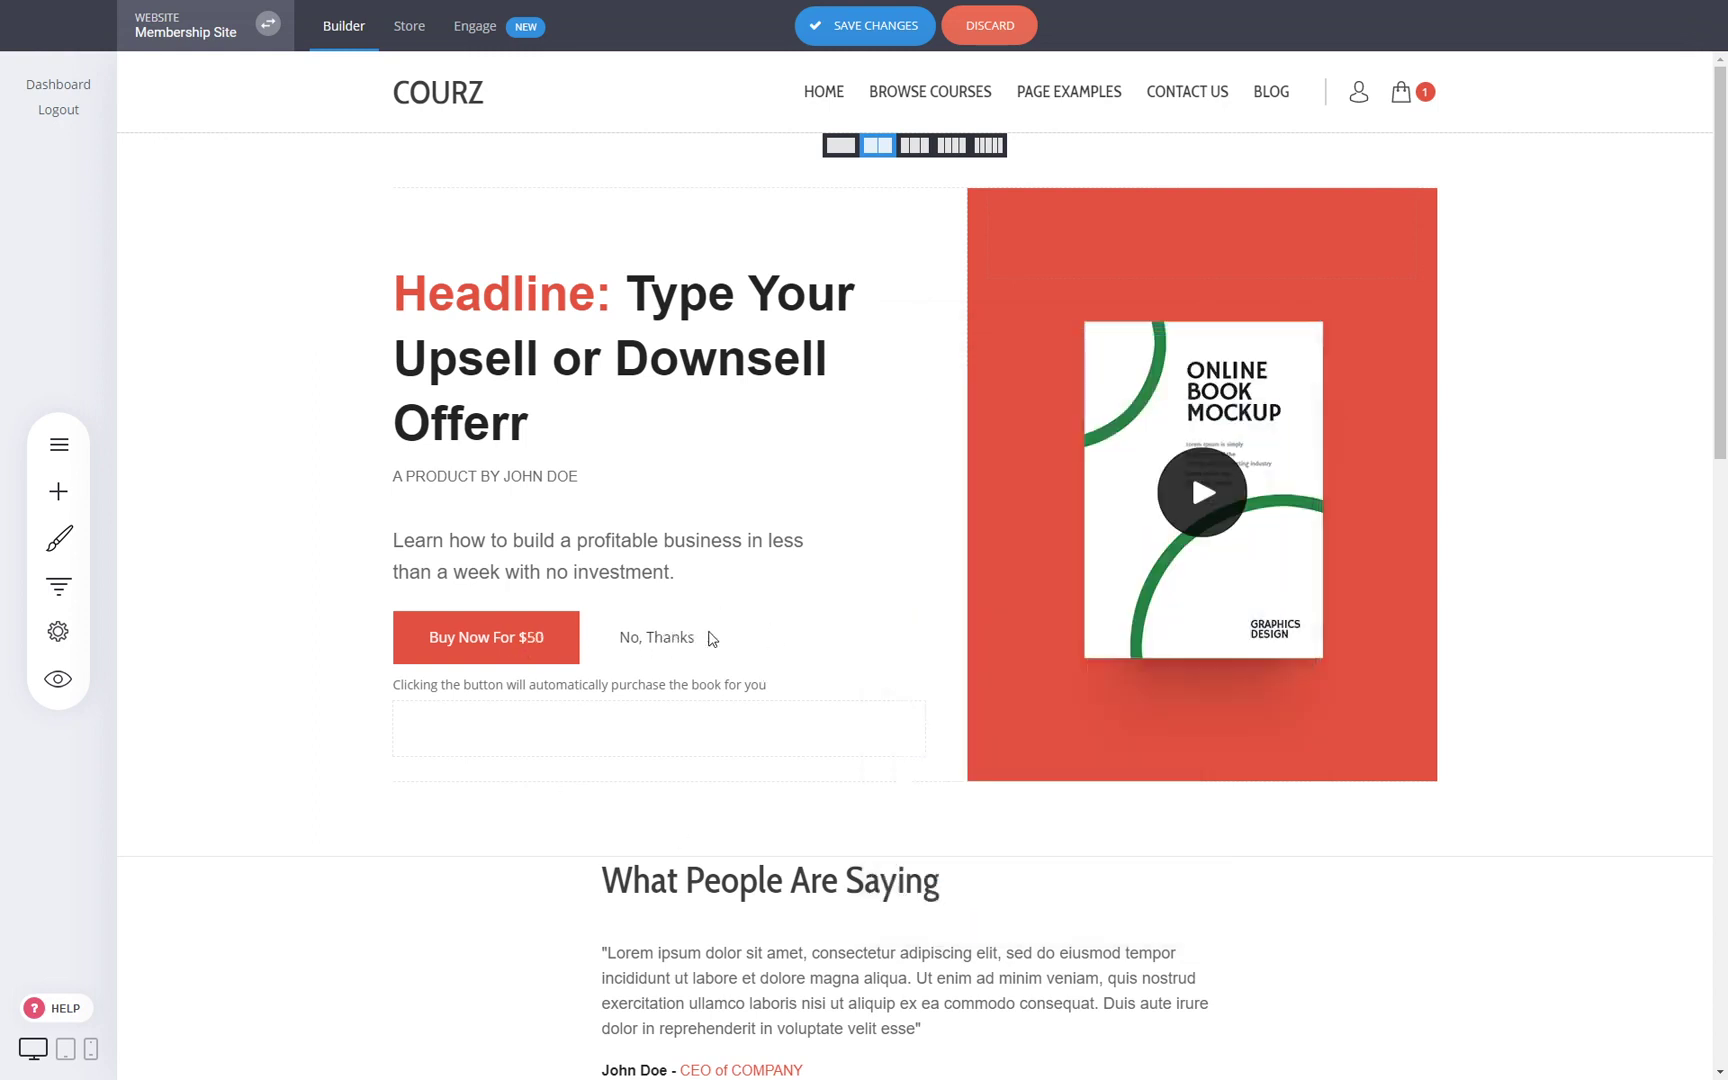
Save the changes to the Upsell page and check the Membership funnel's steps
left_click(890, 33)
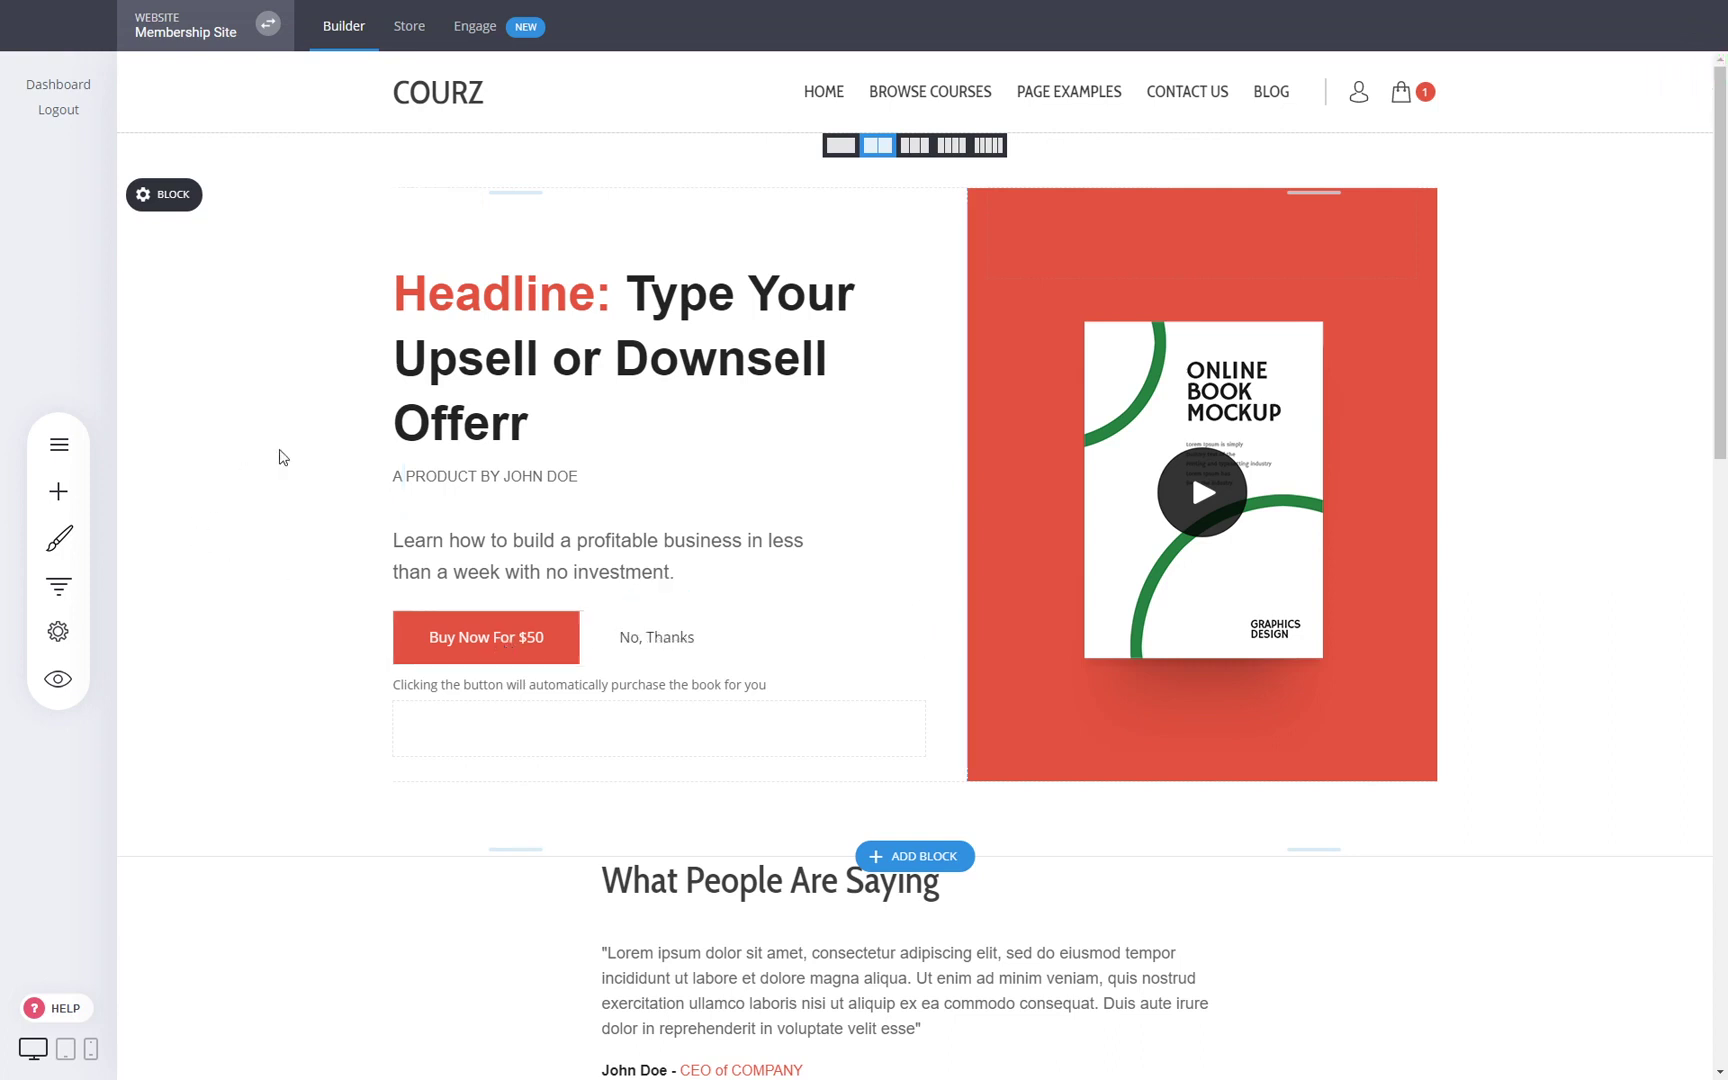
left_click(58, 585)
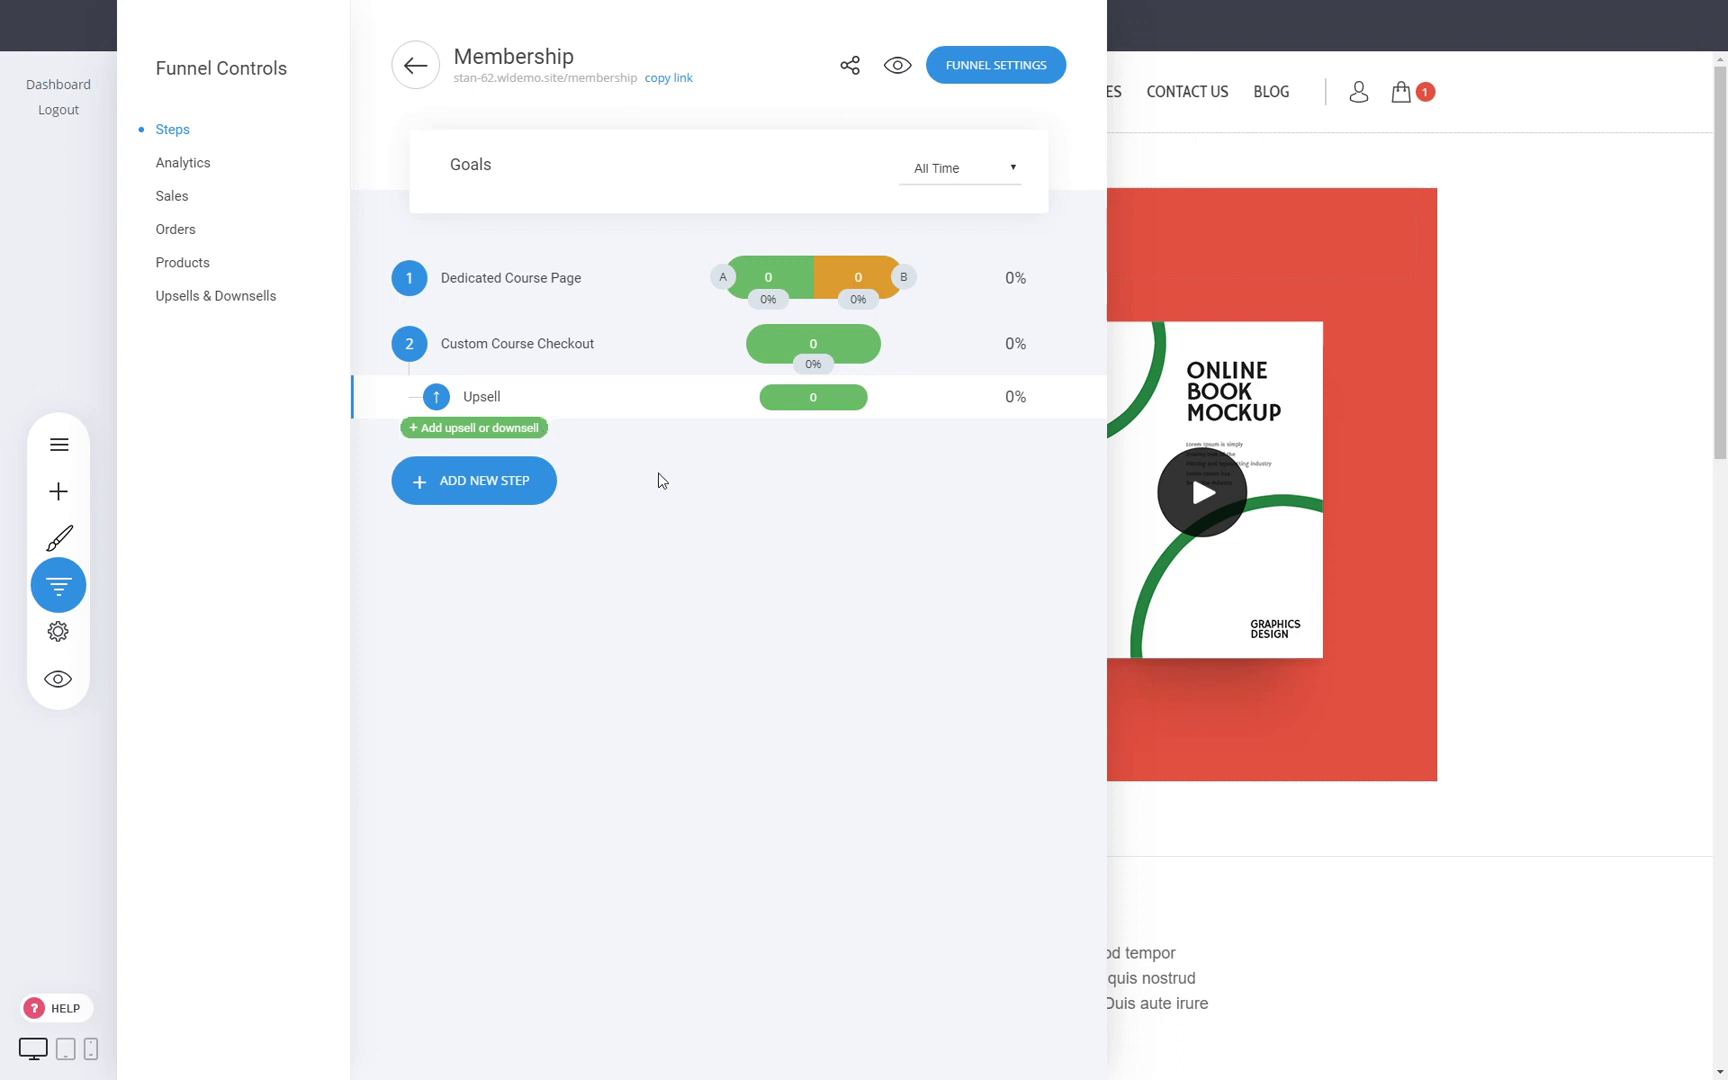
left_click(497, 503)
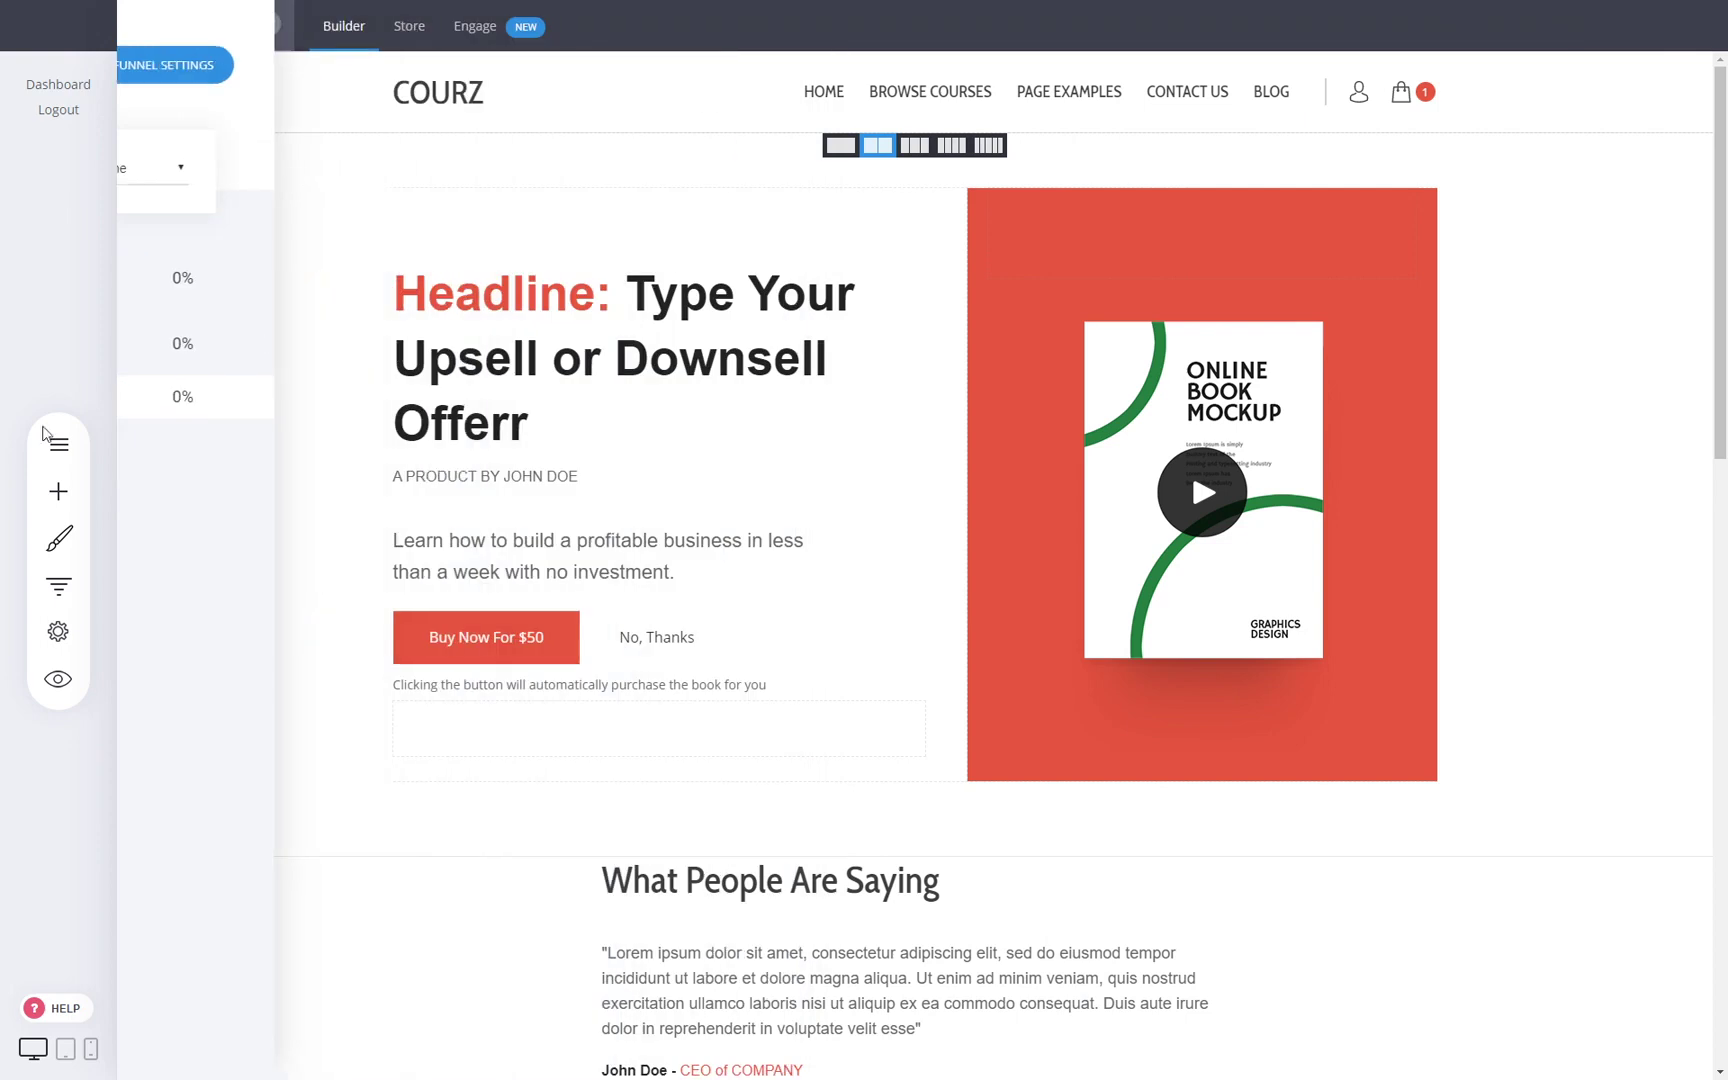
Move the Thank You 2 page from the Pages folder into the Membership funnel
left_click(56, 443)
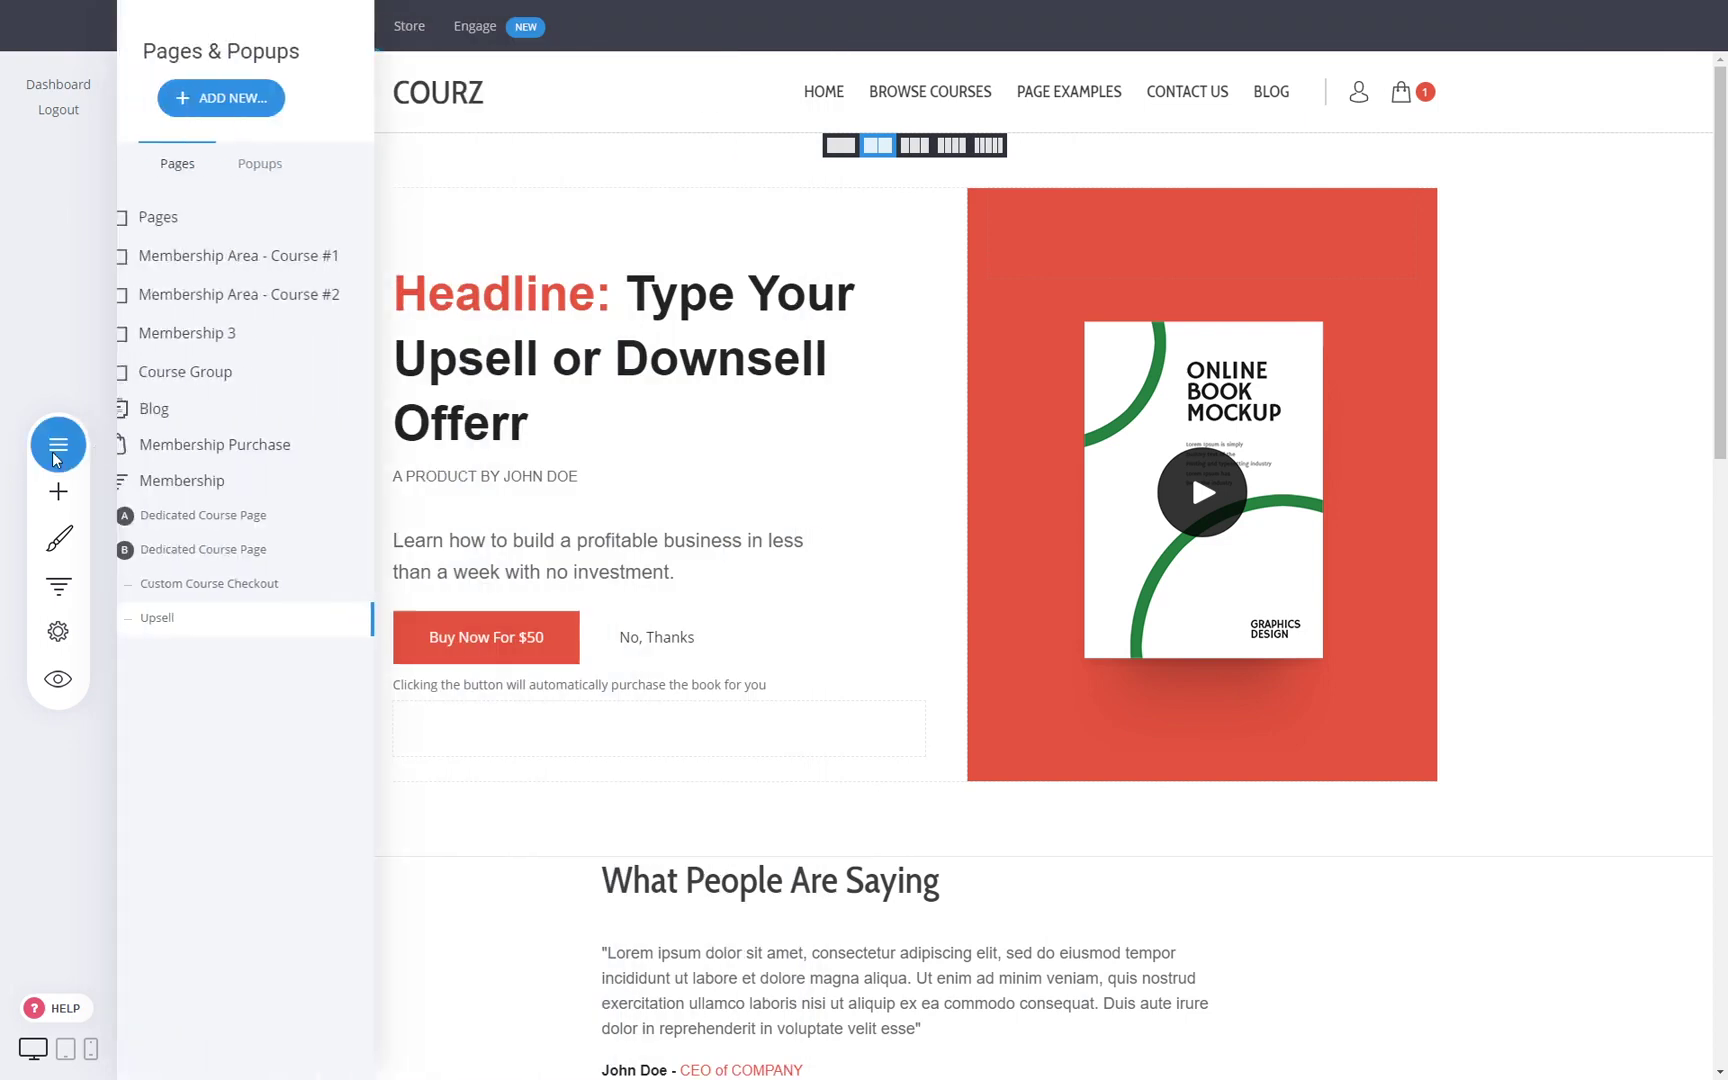
left_click(245, 222)
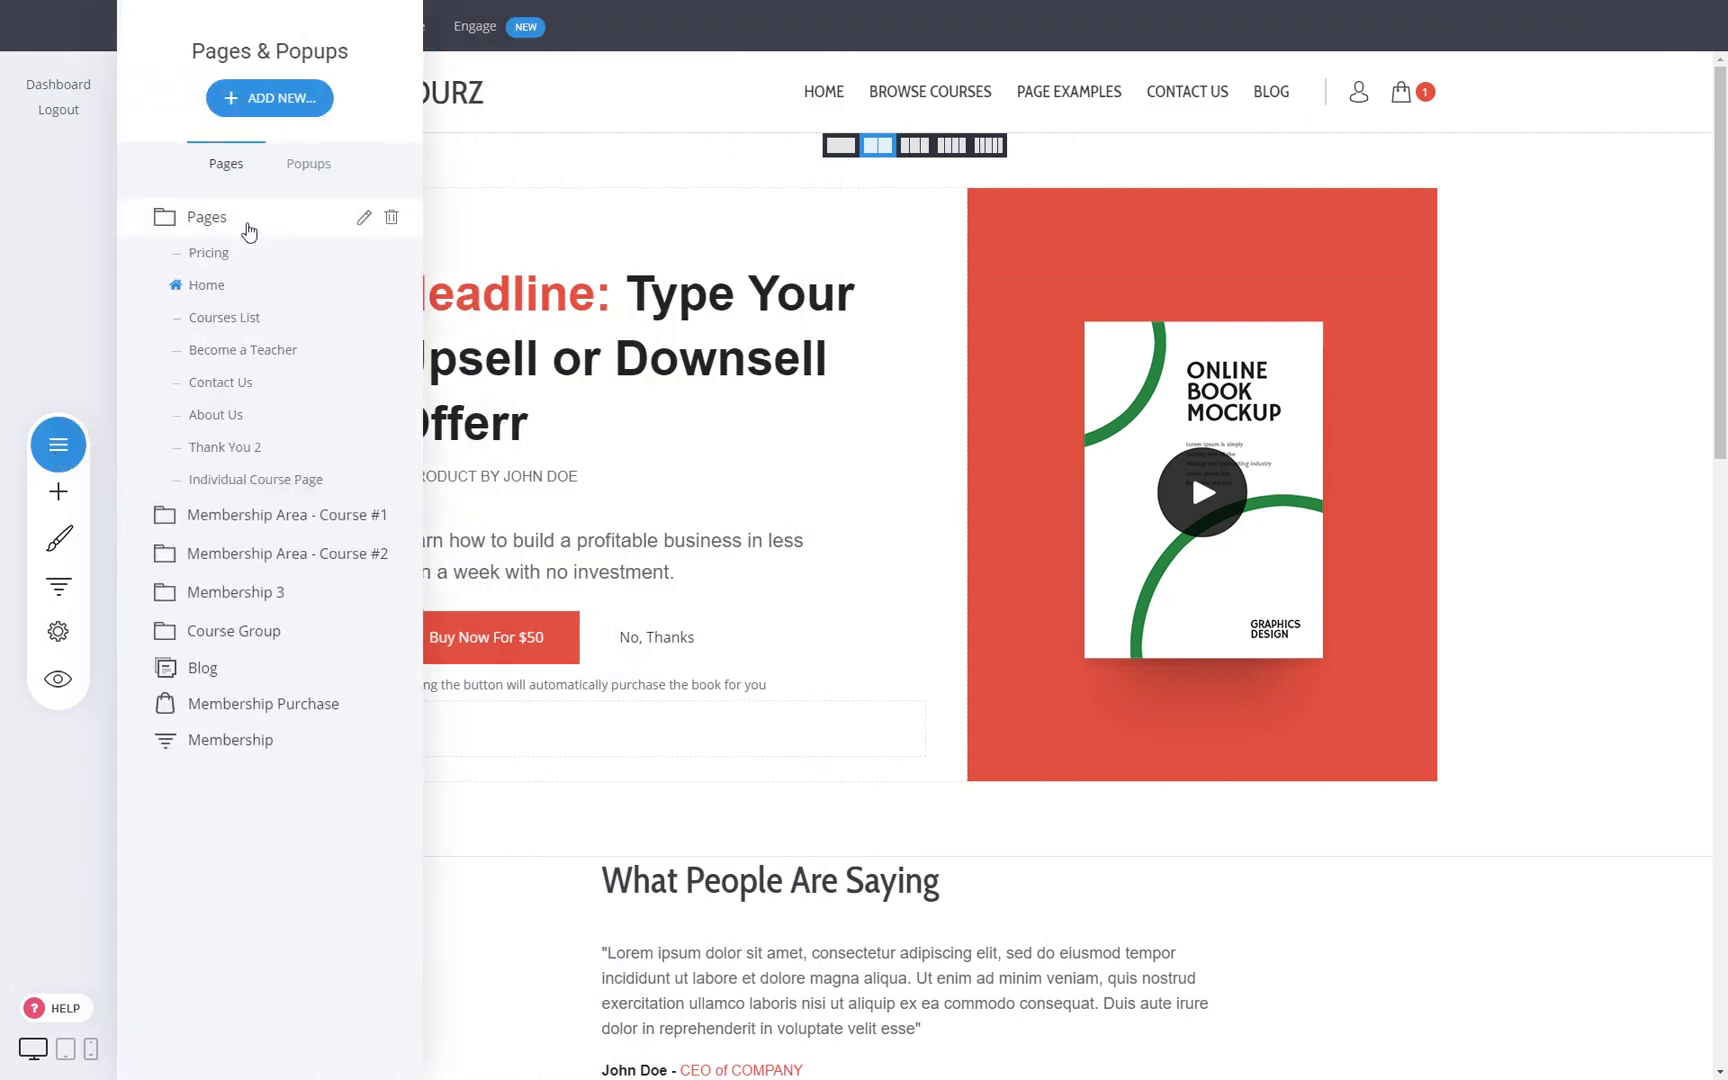
left_click(392, 448)
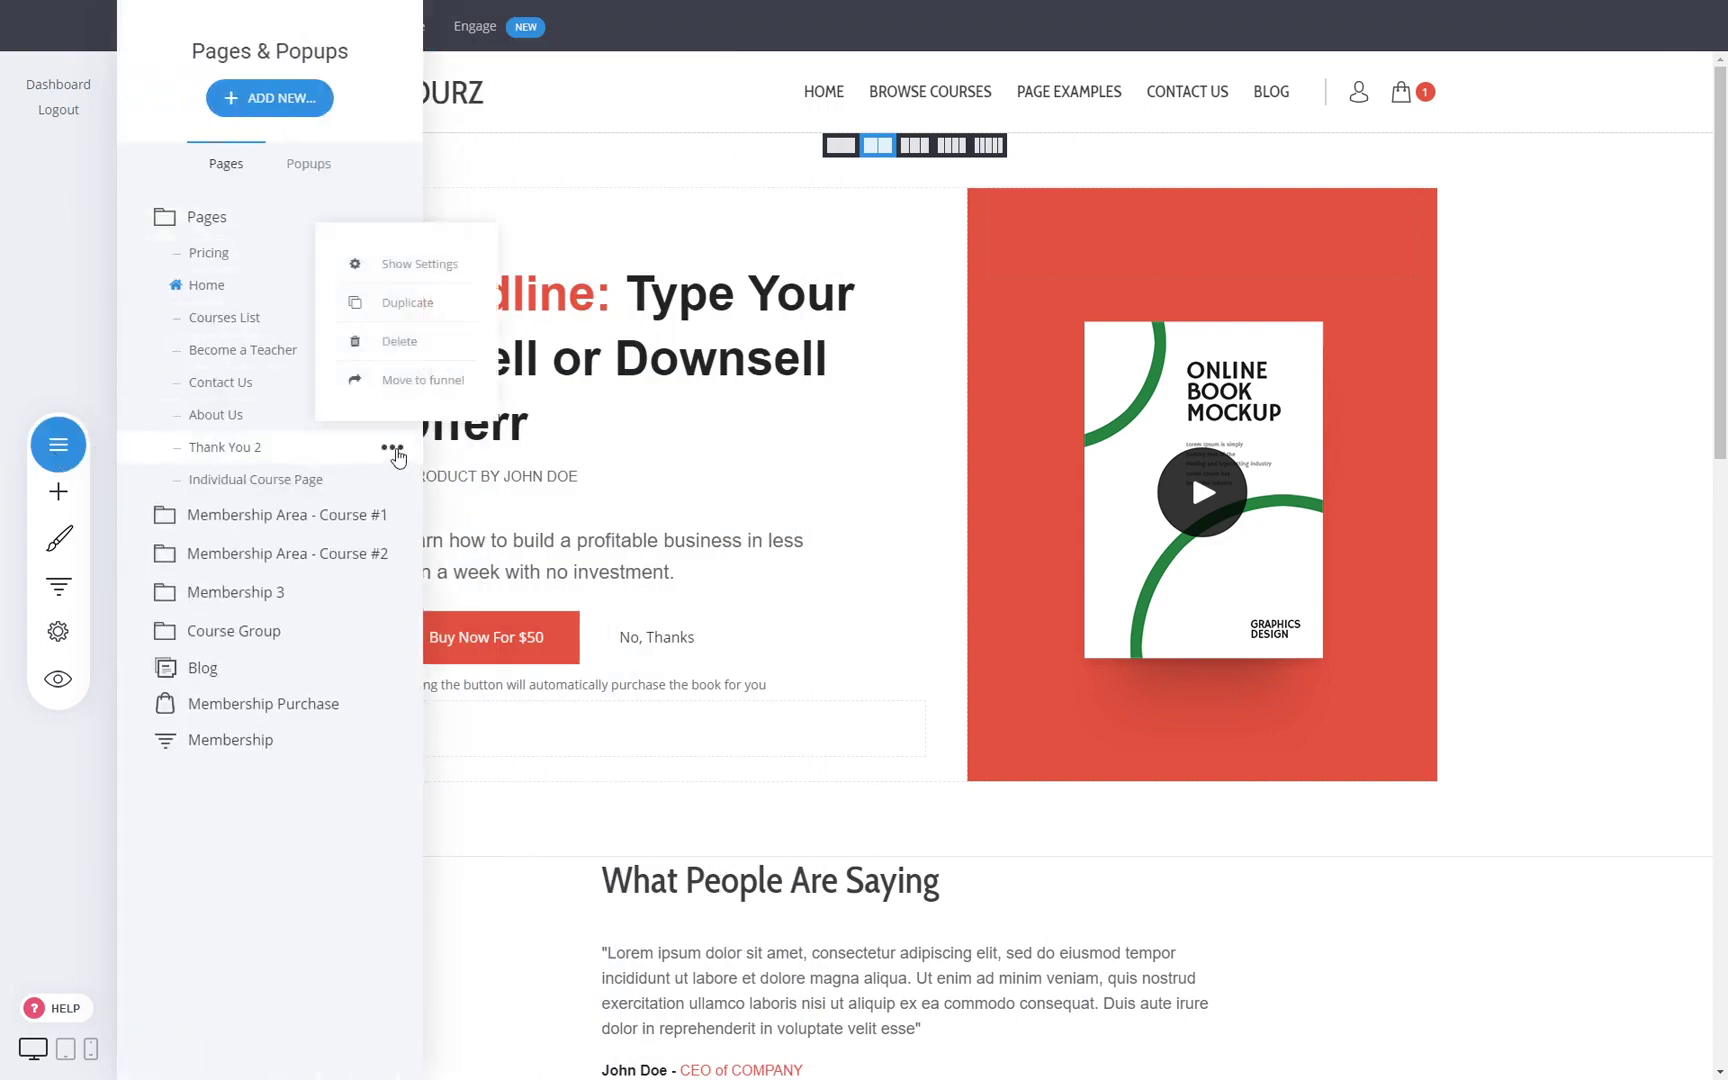
left_click(397, 380)
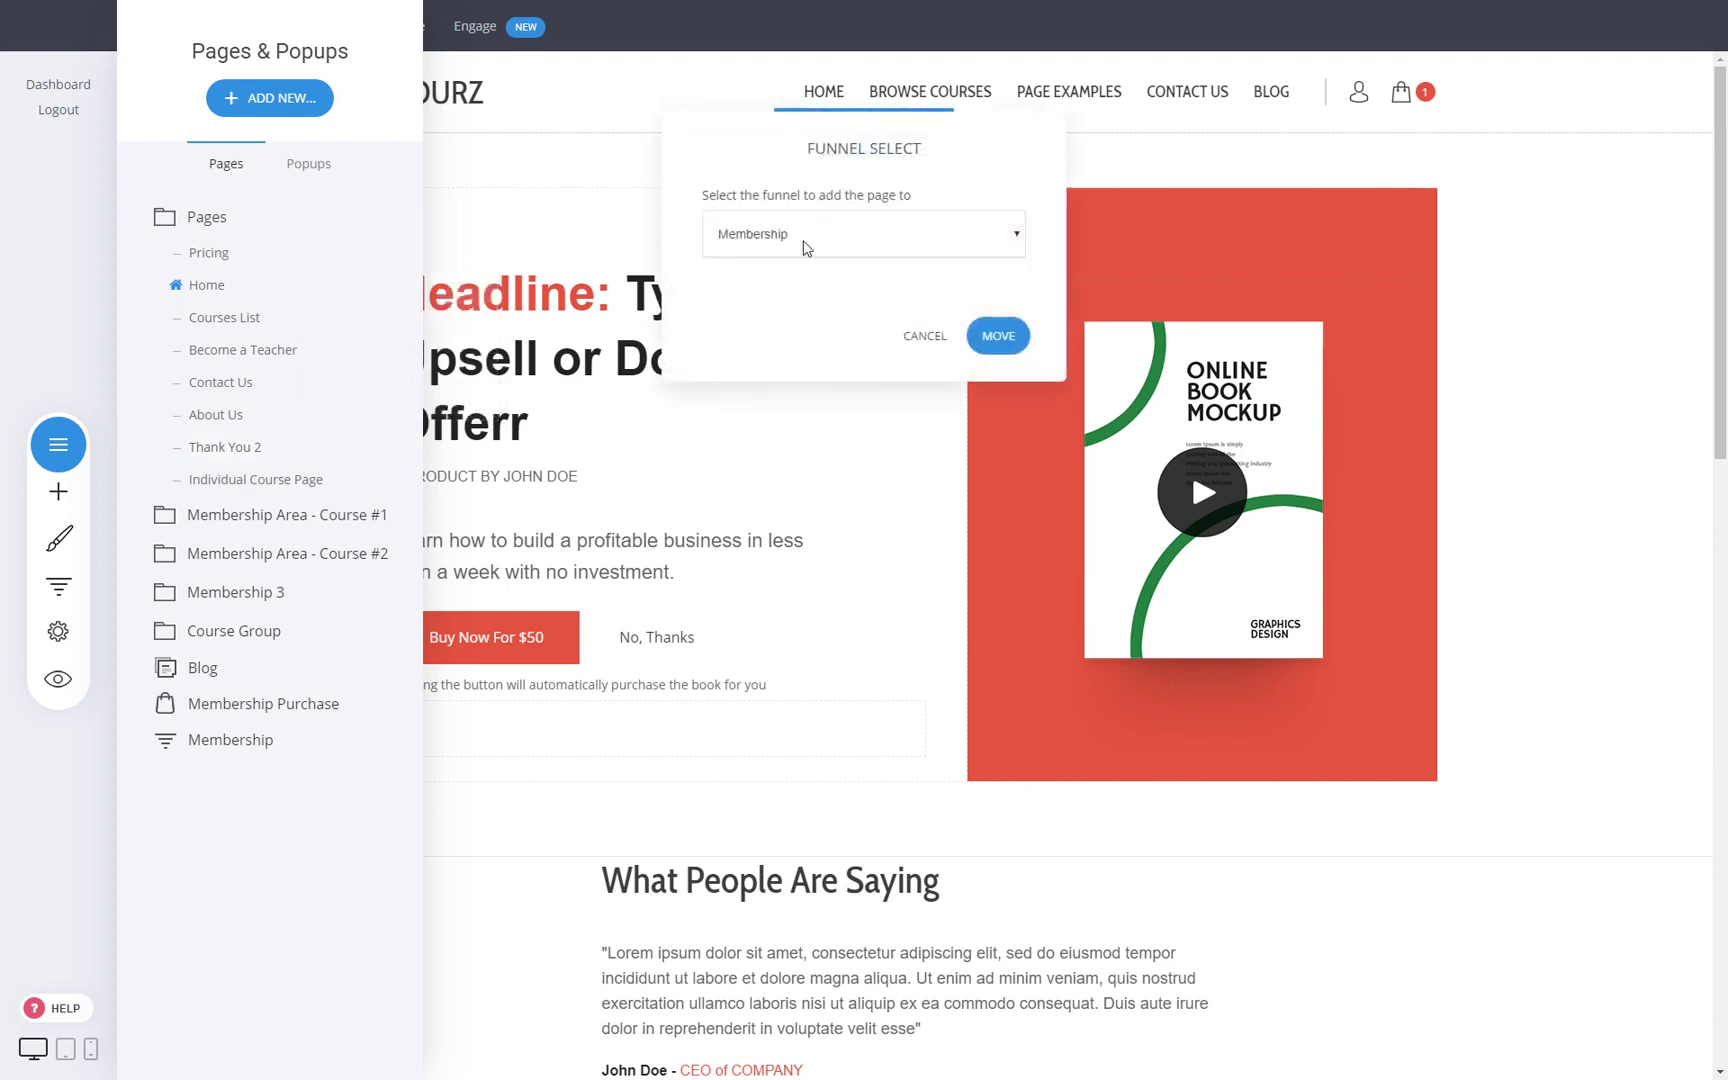
left_click(996, 336)
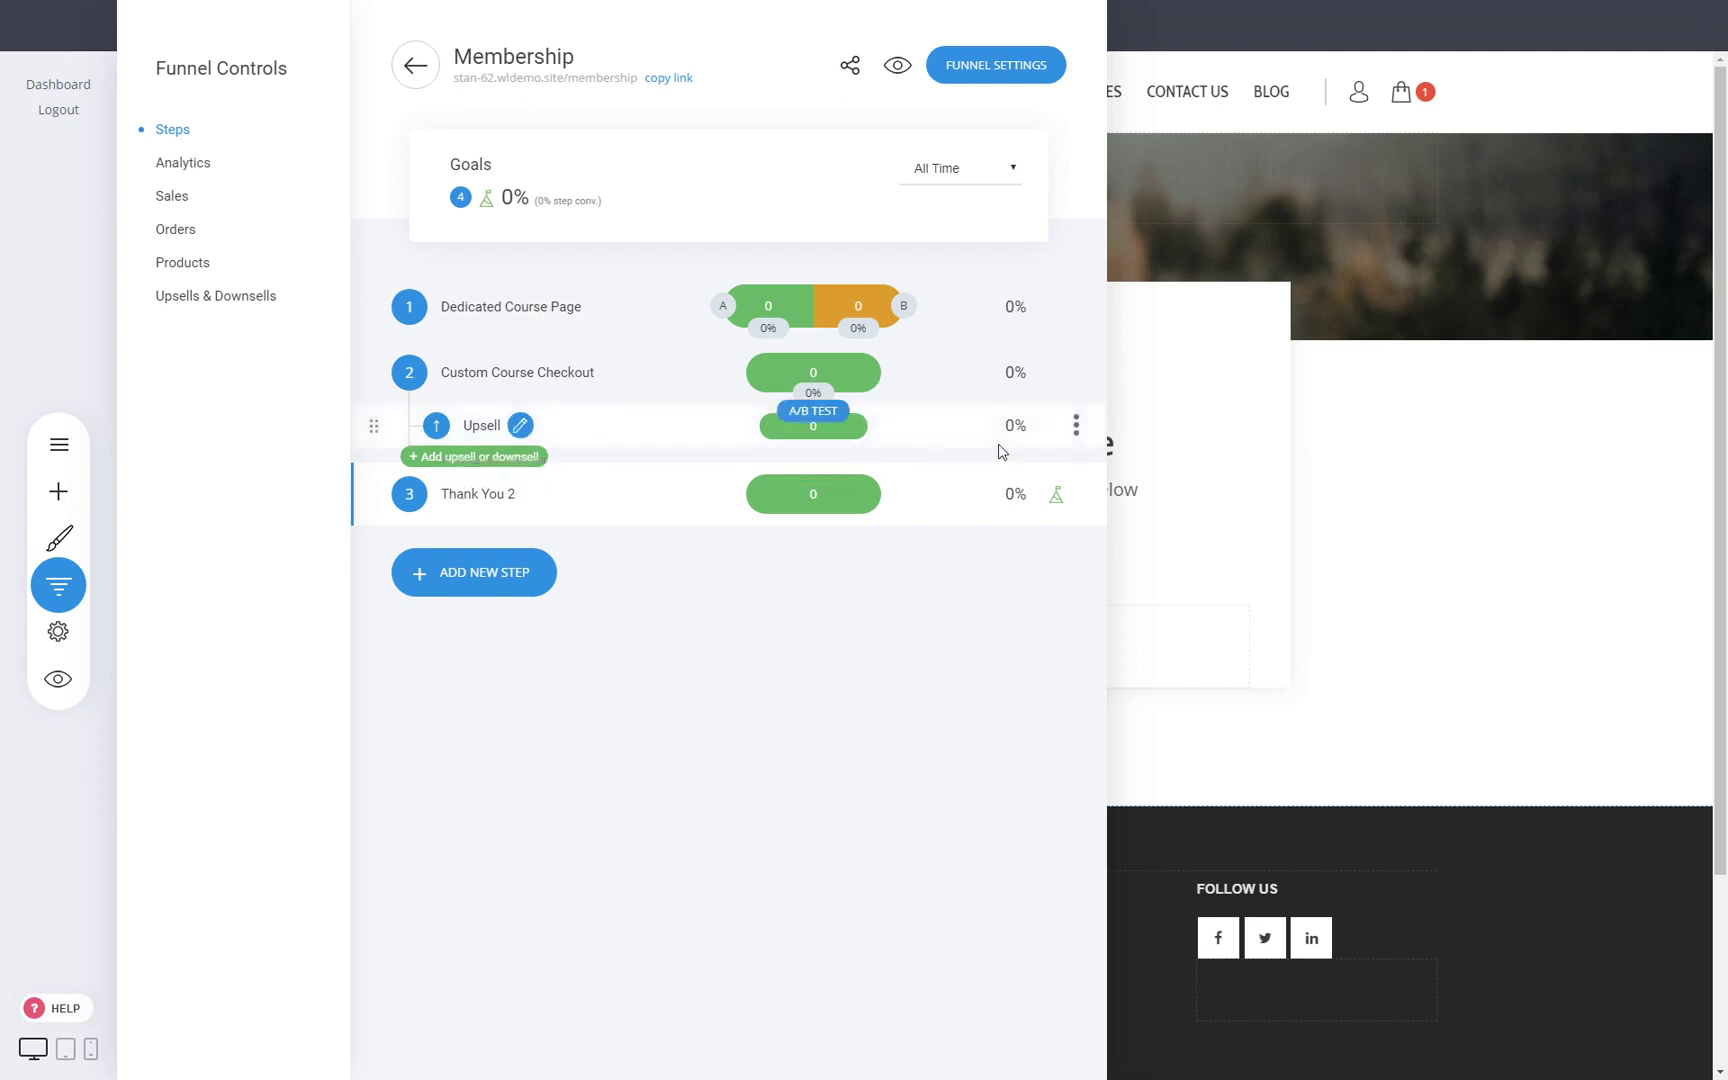
left_click(1598, 537)
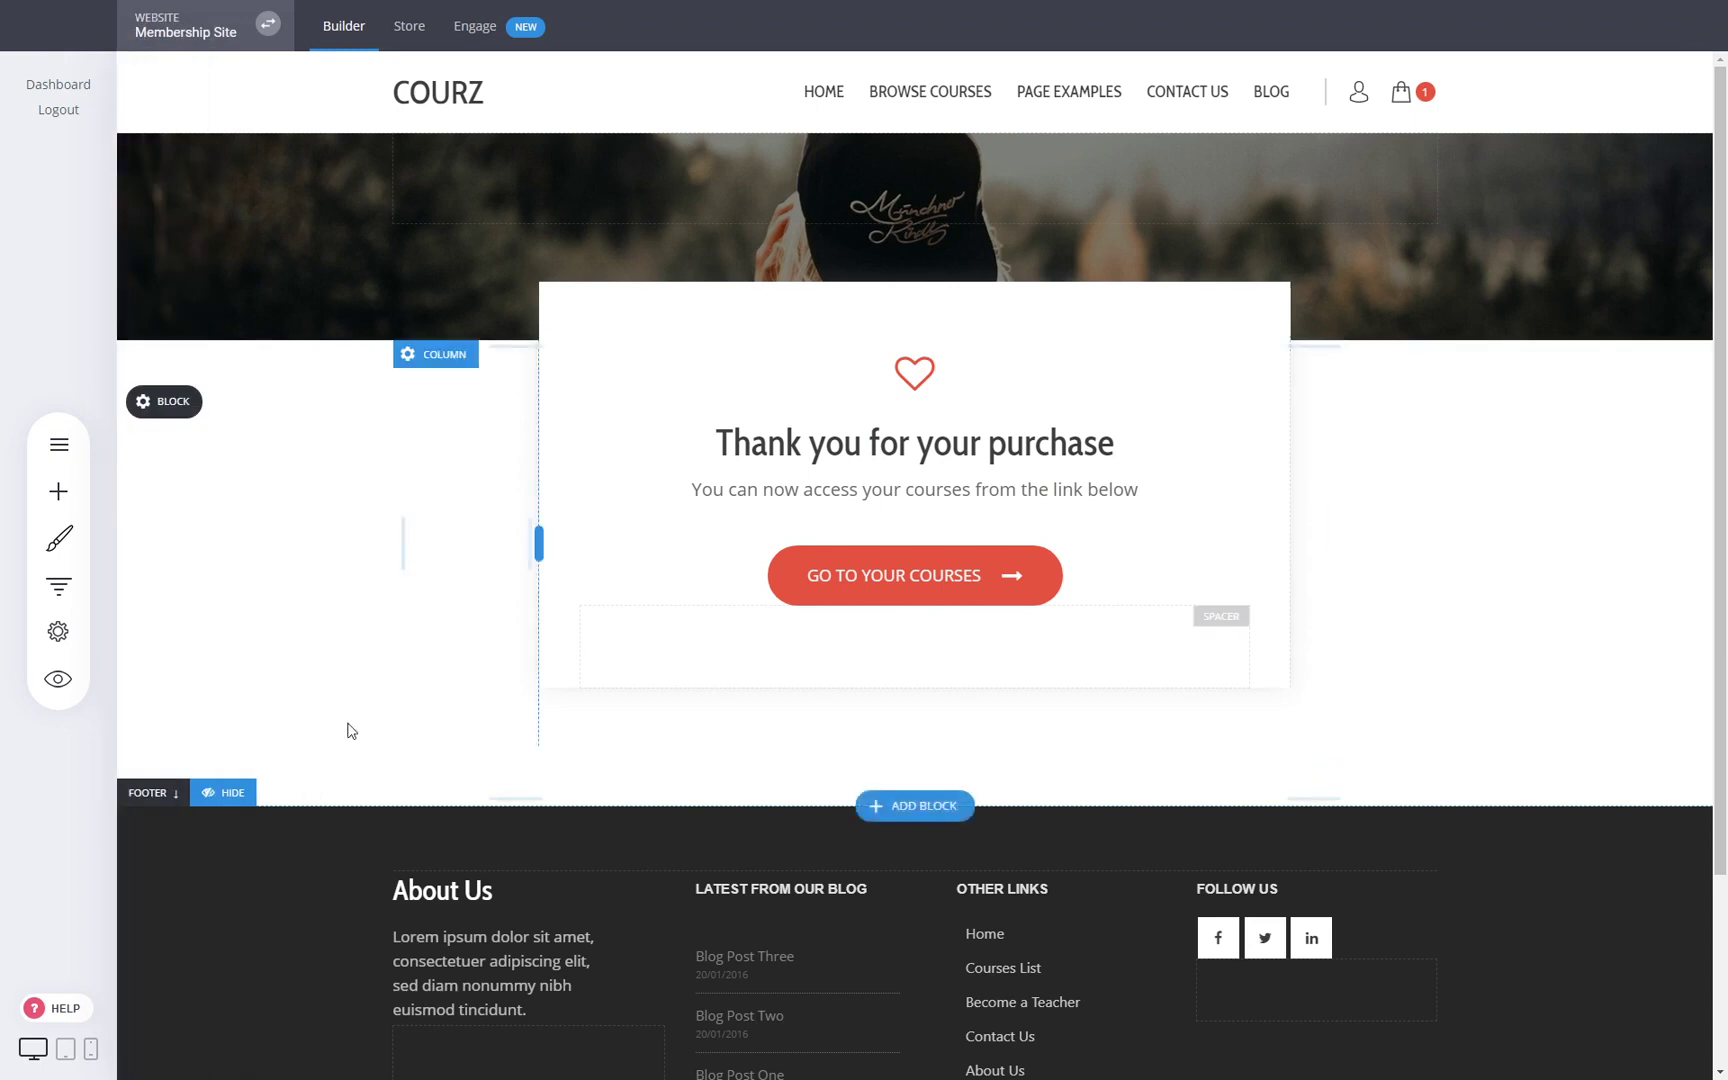
Open the funnel's Dedicated Course Page, preview it, and proceed from its purchase offer to the checkout
left_click(59, 585)
left_click(501, 308)
left_click(556, 212)
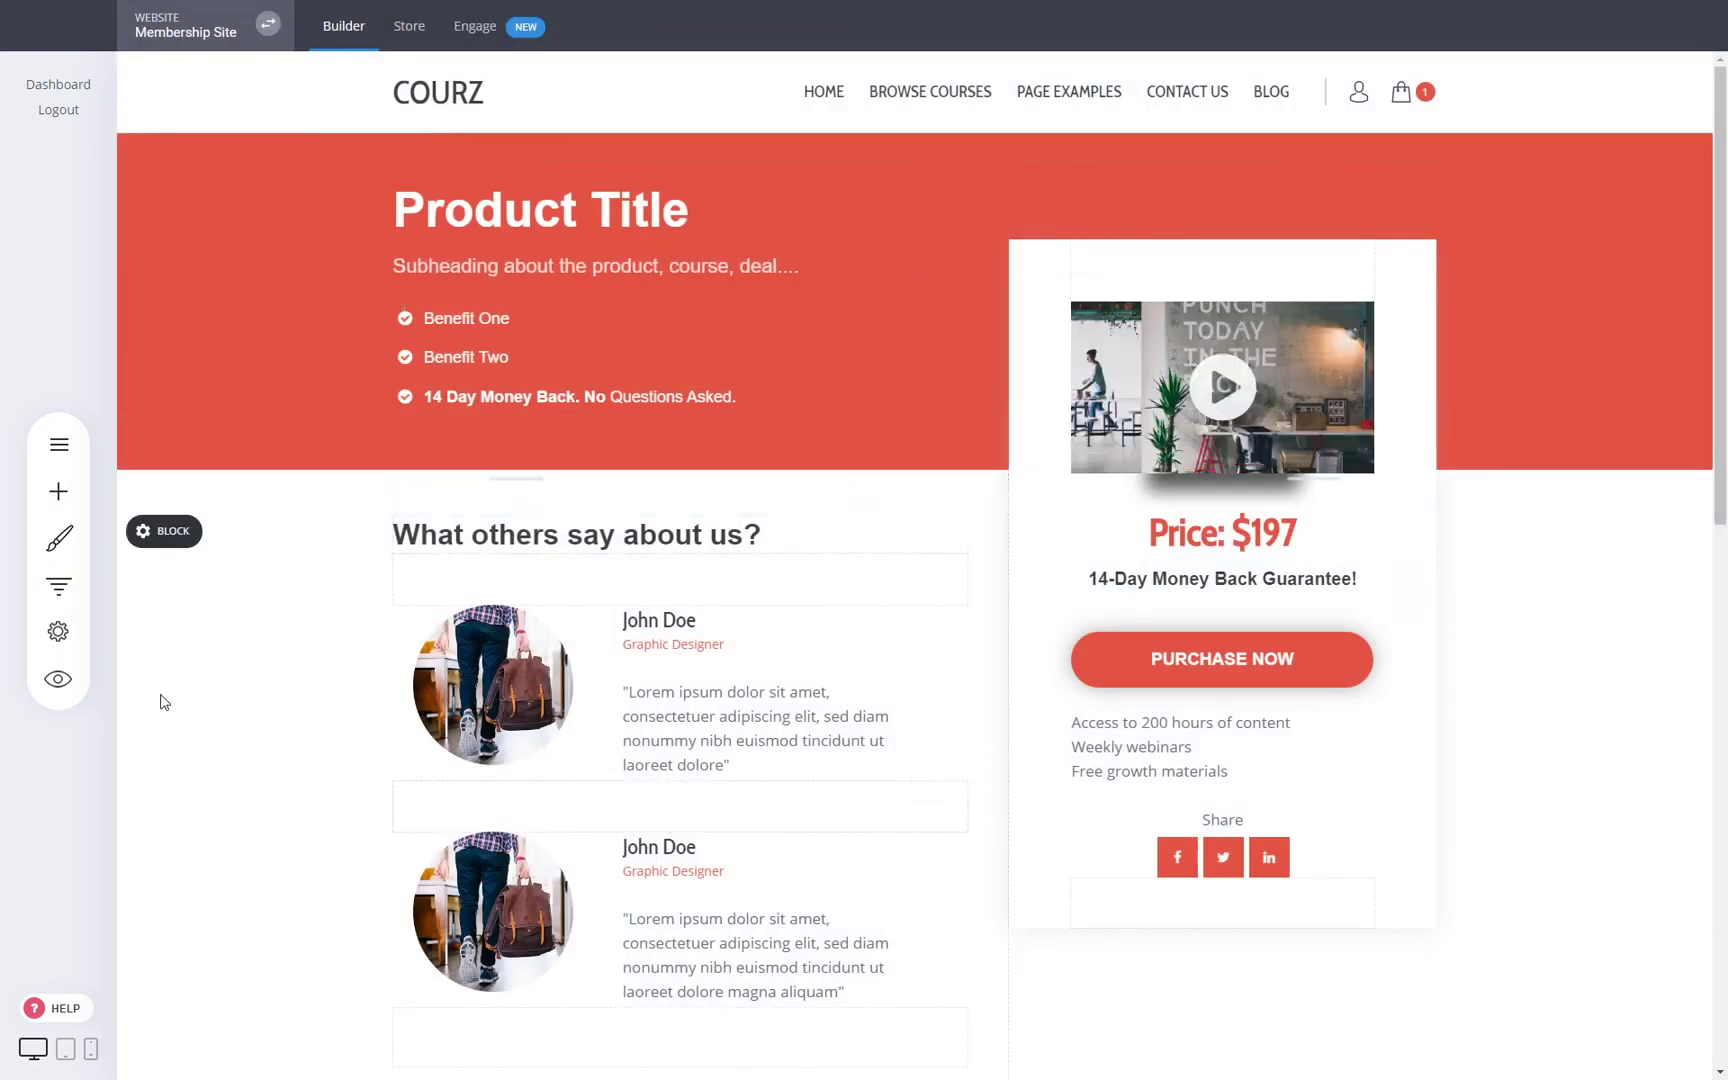
left_click(60, 679)
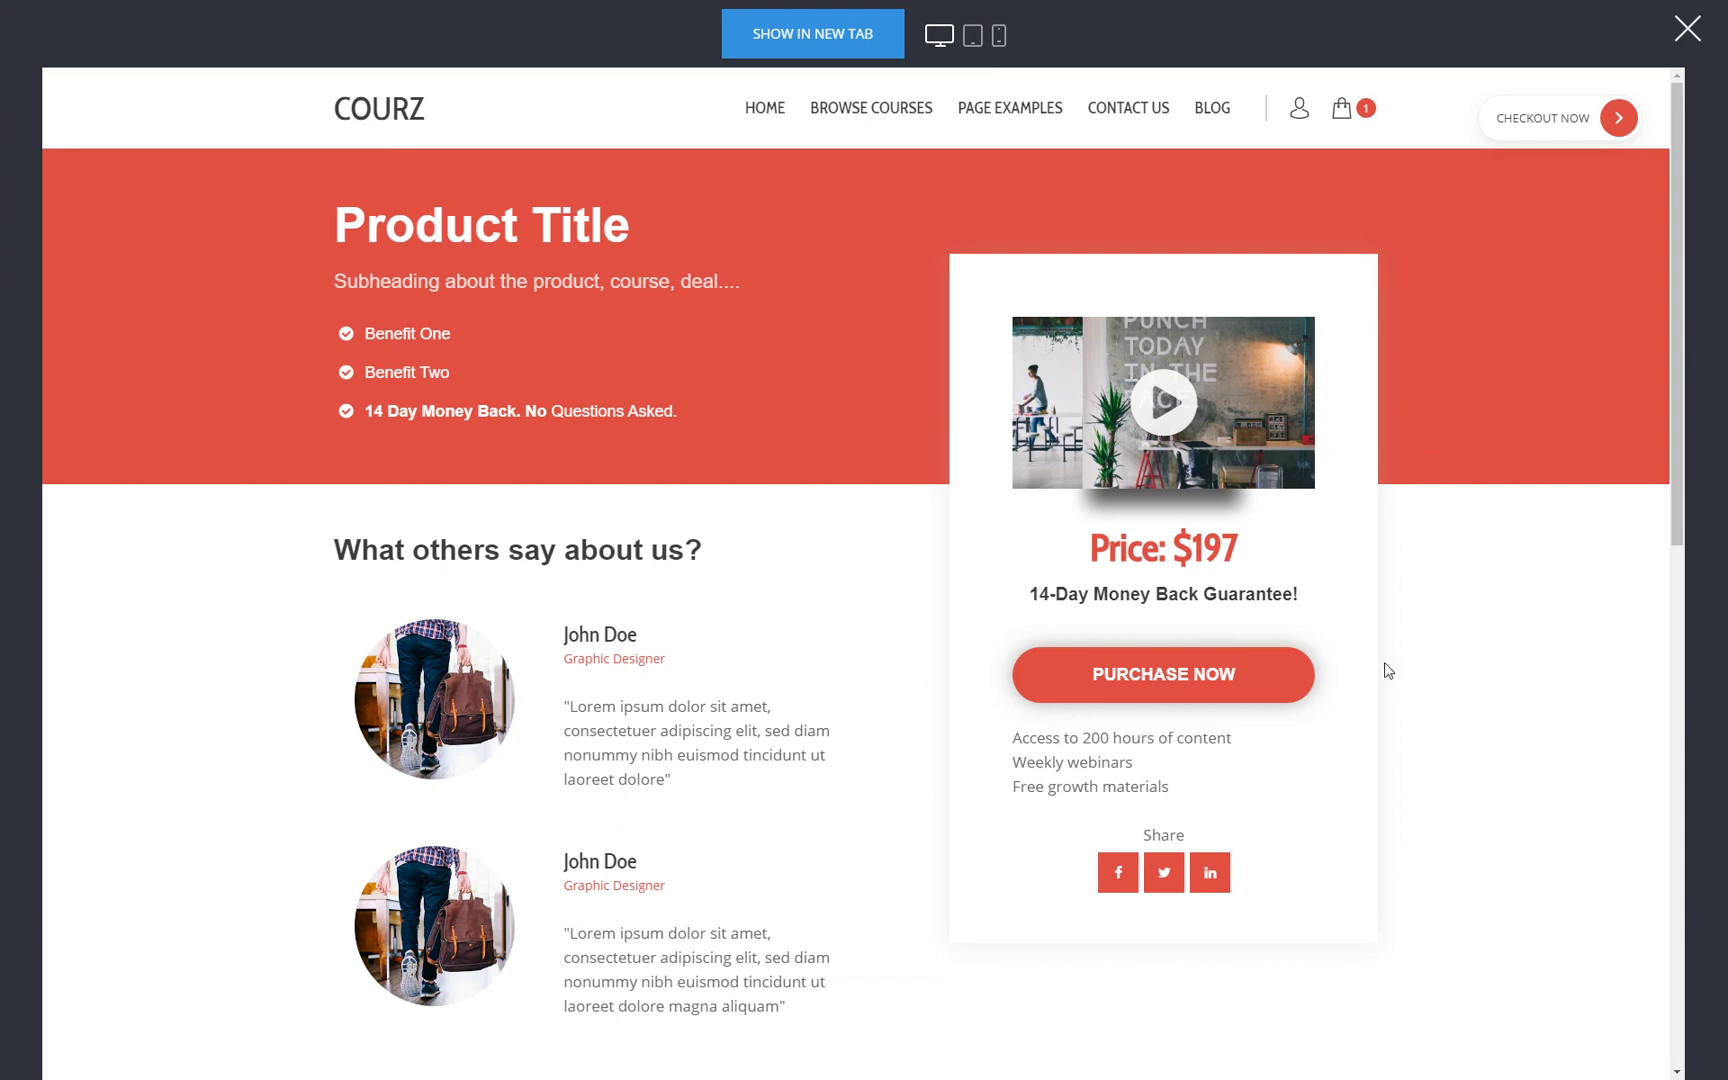
left_click(1195, 680)
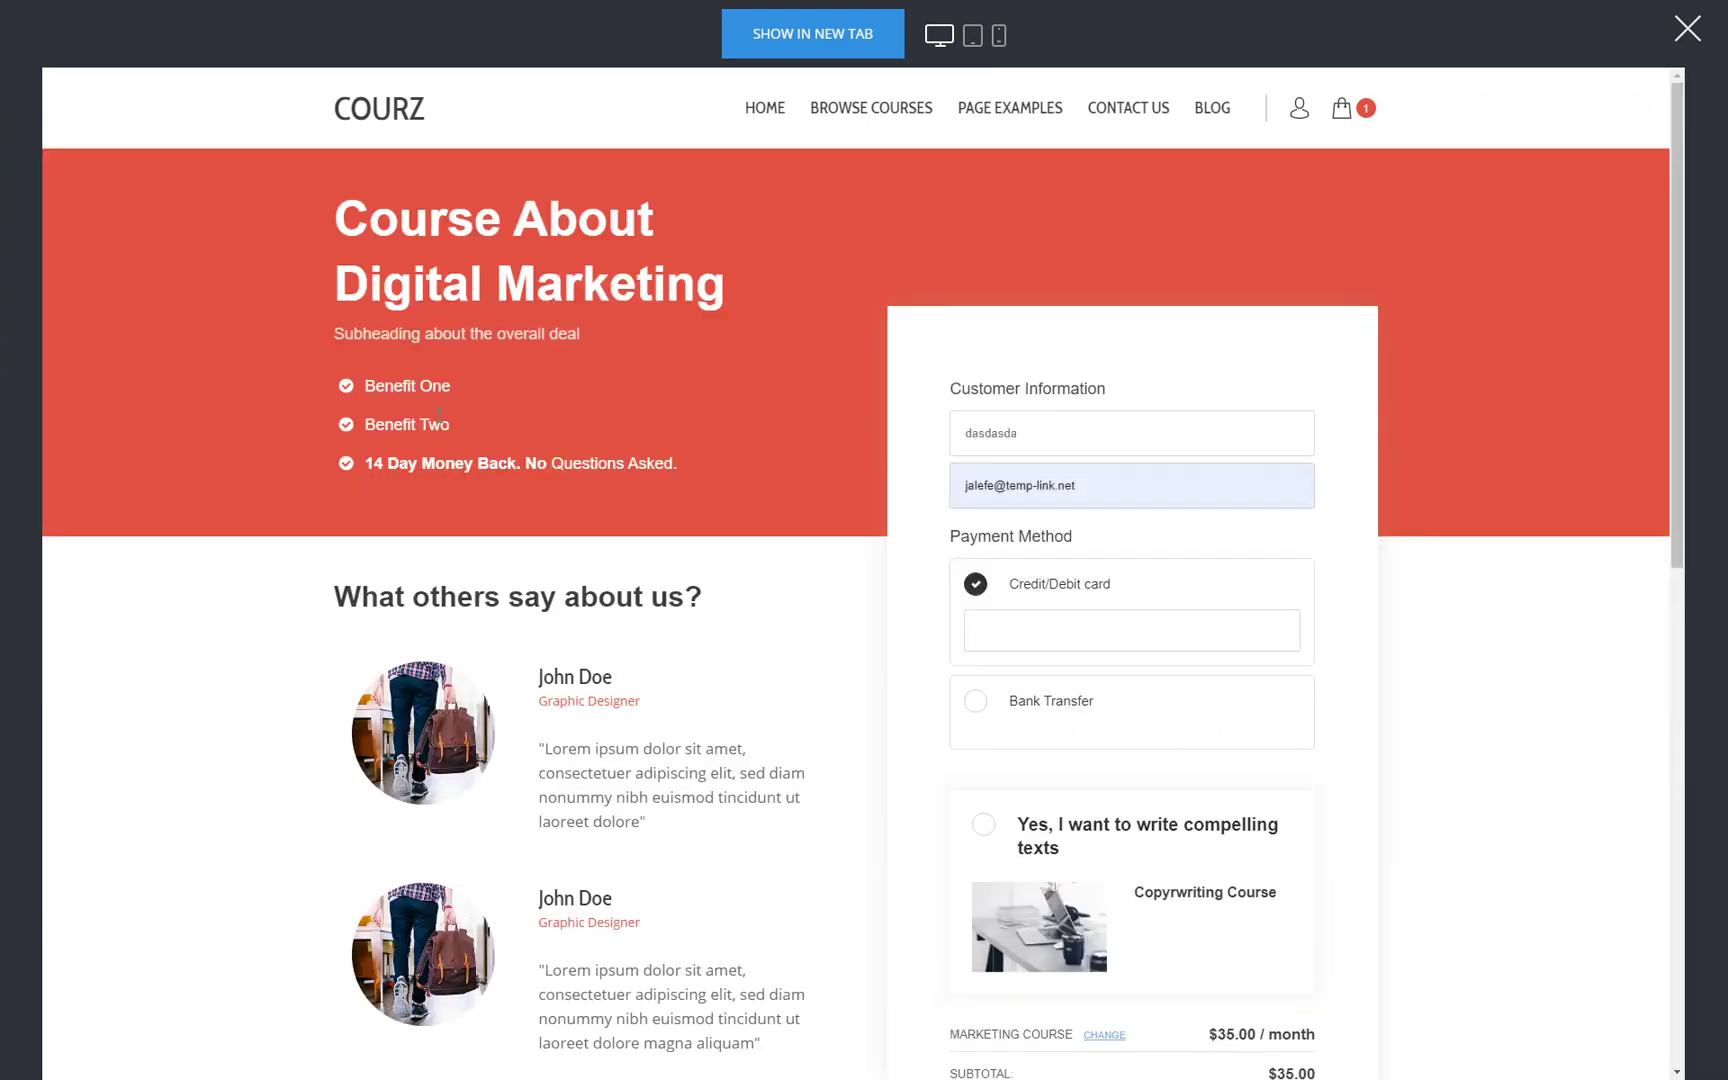
Fill in the card details at checkout, add the Copyrwriting Course bump offer, and complete the order
left_click(1022, 629)
type("42424242424242420424242")
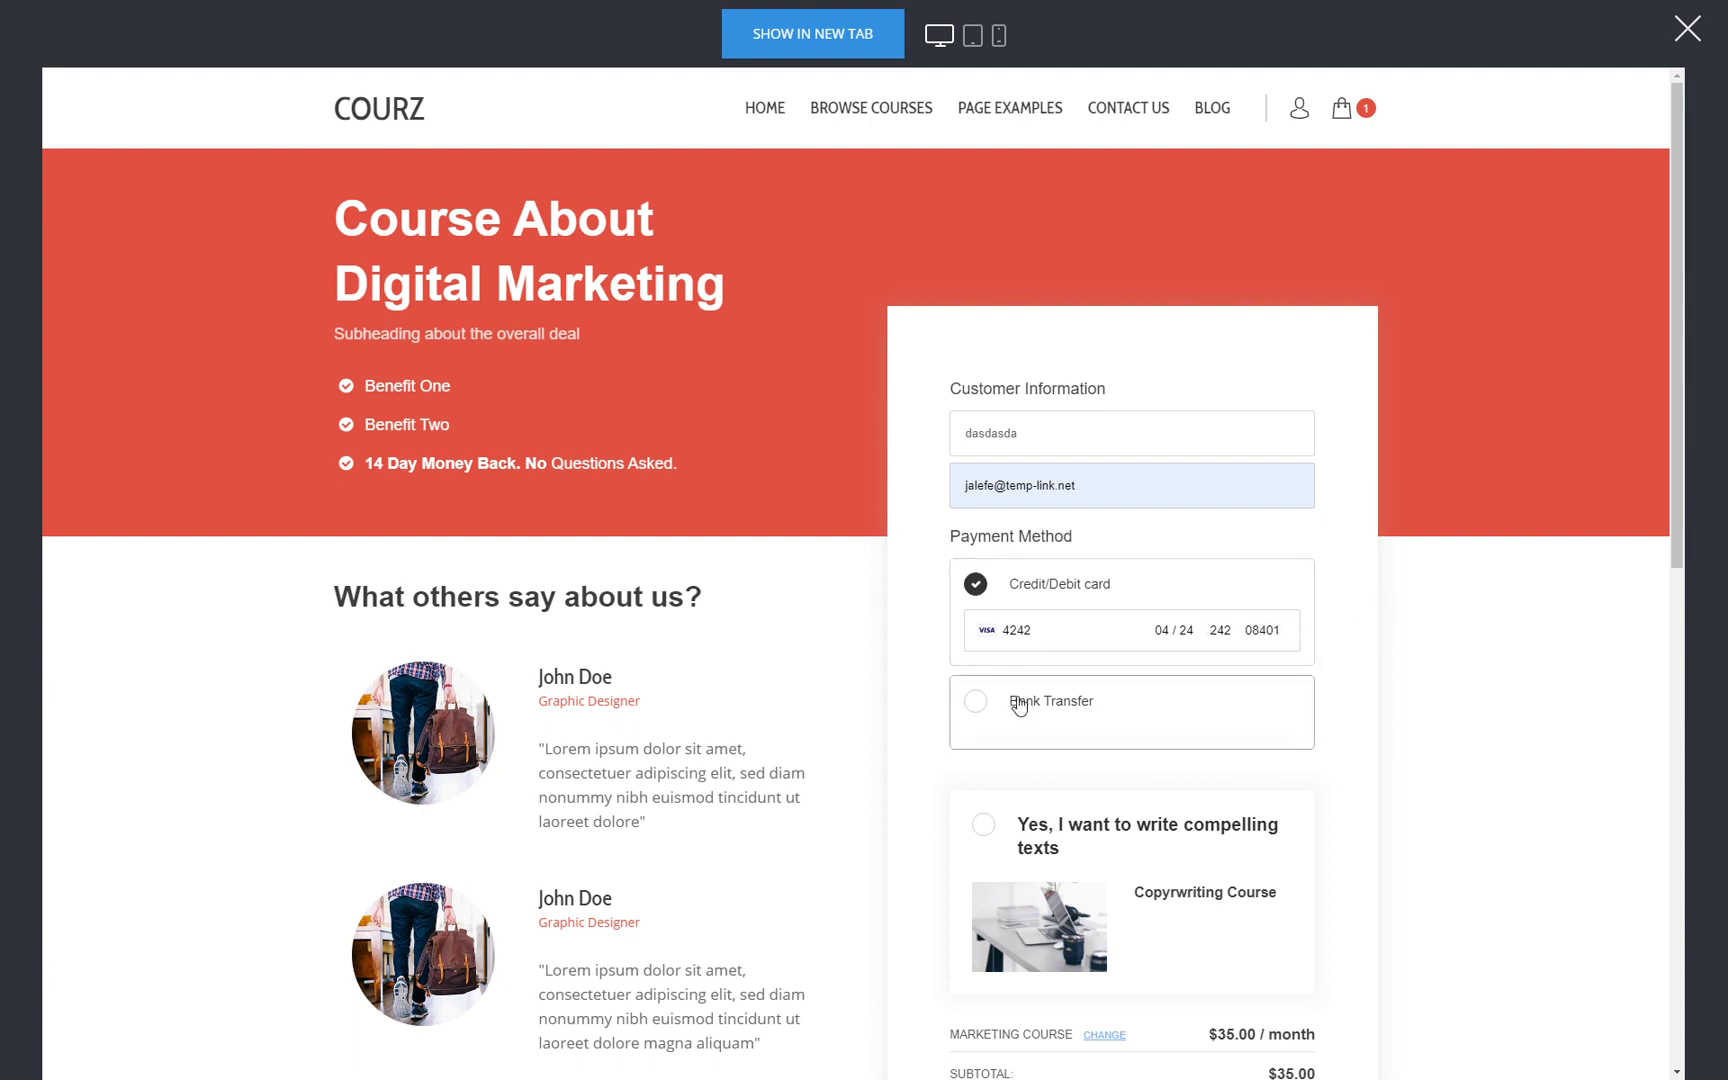
scroll(1479, 886, "down", 1)
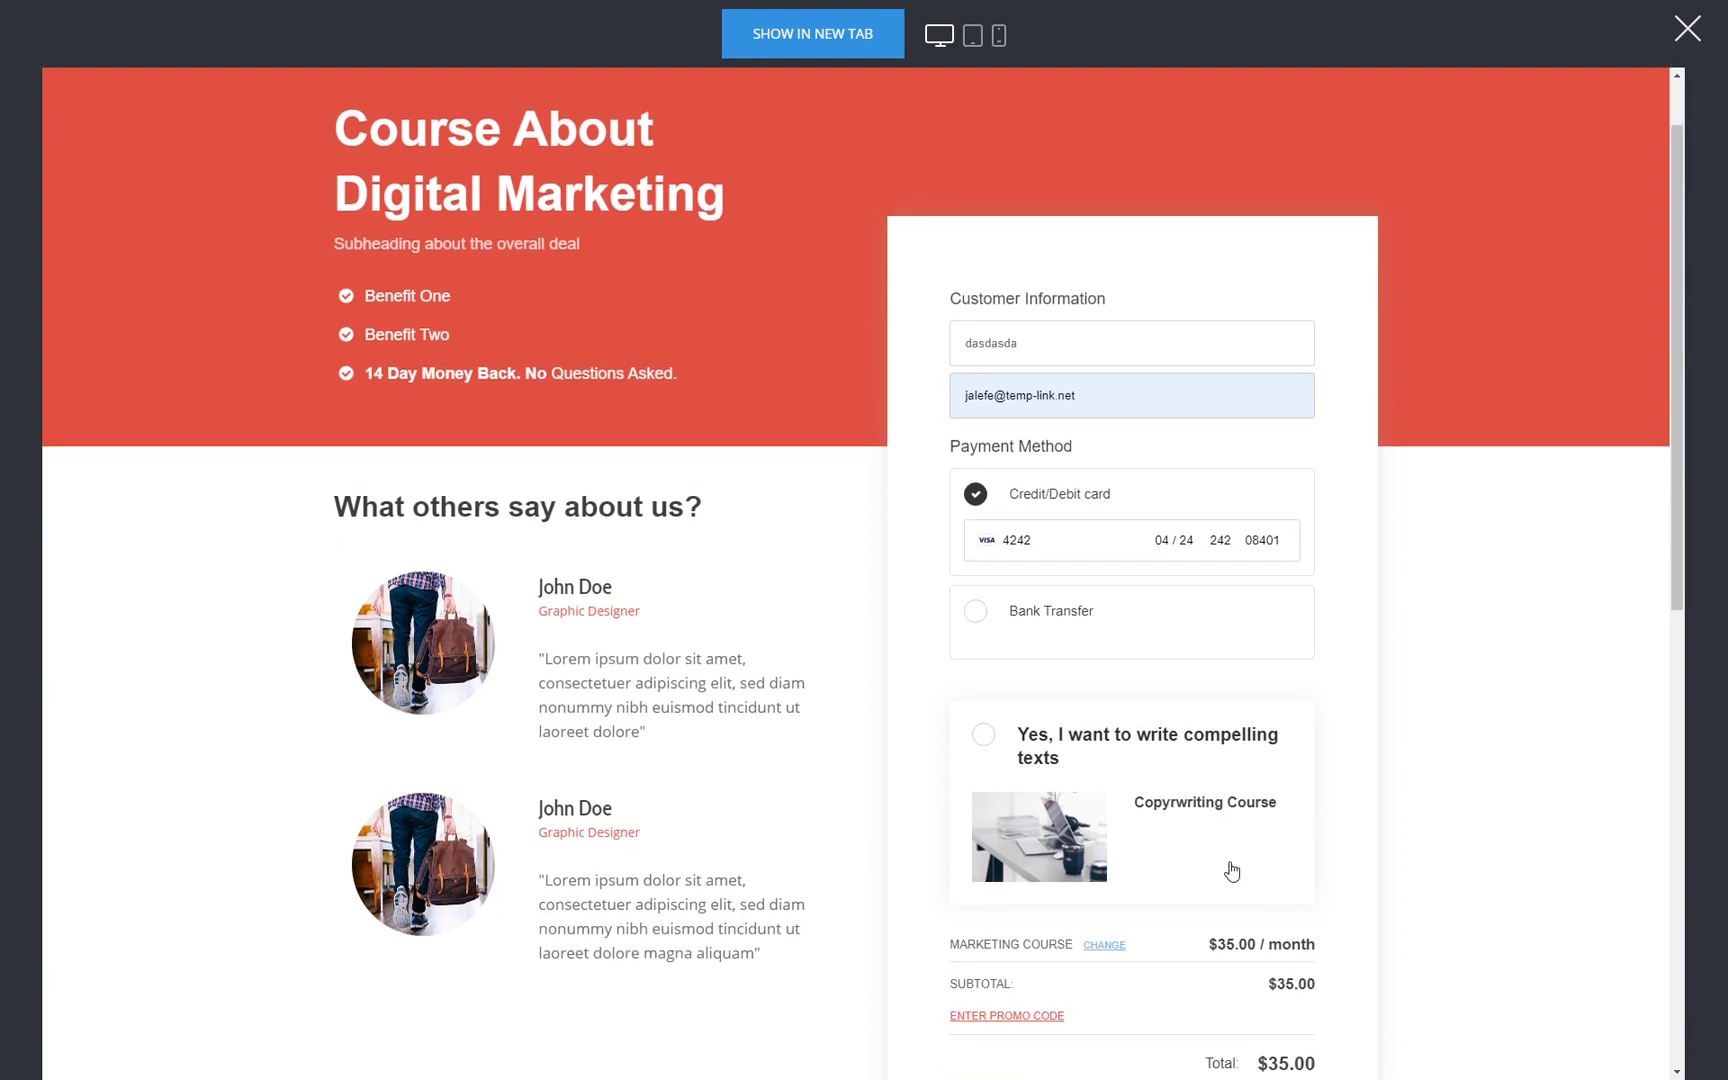
left_click(1095, 752)
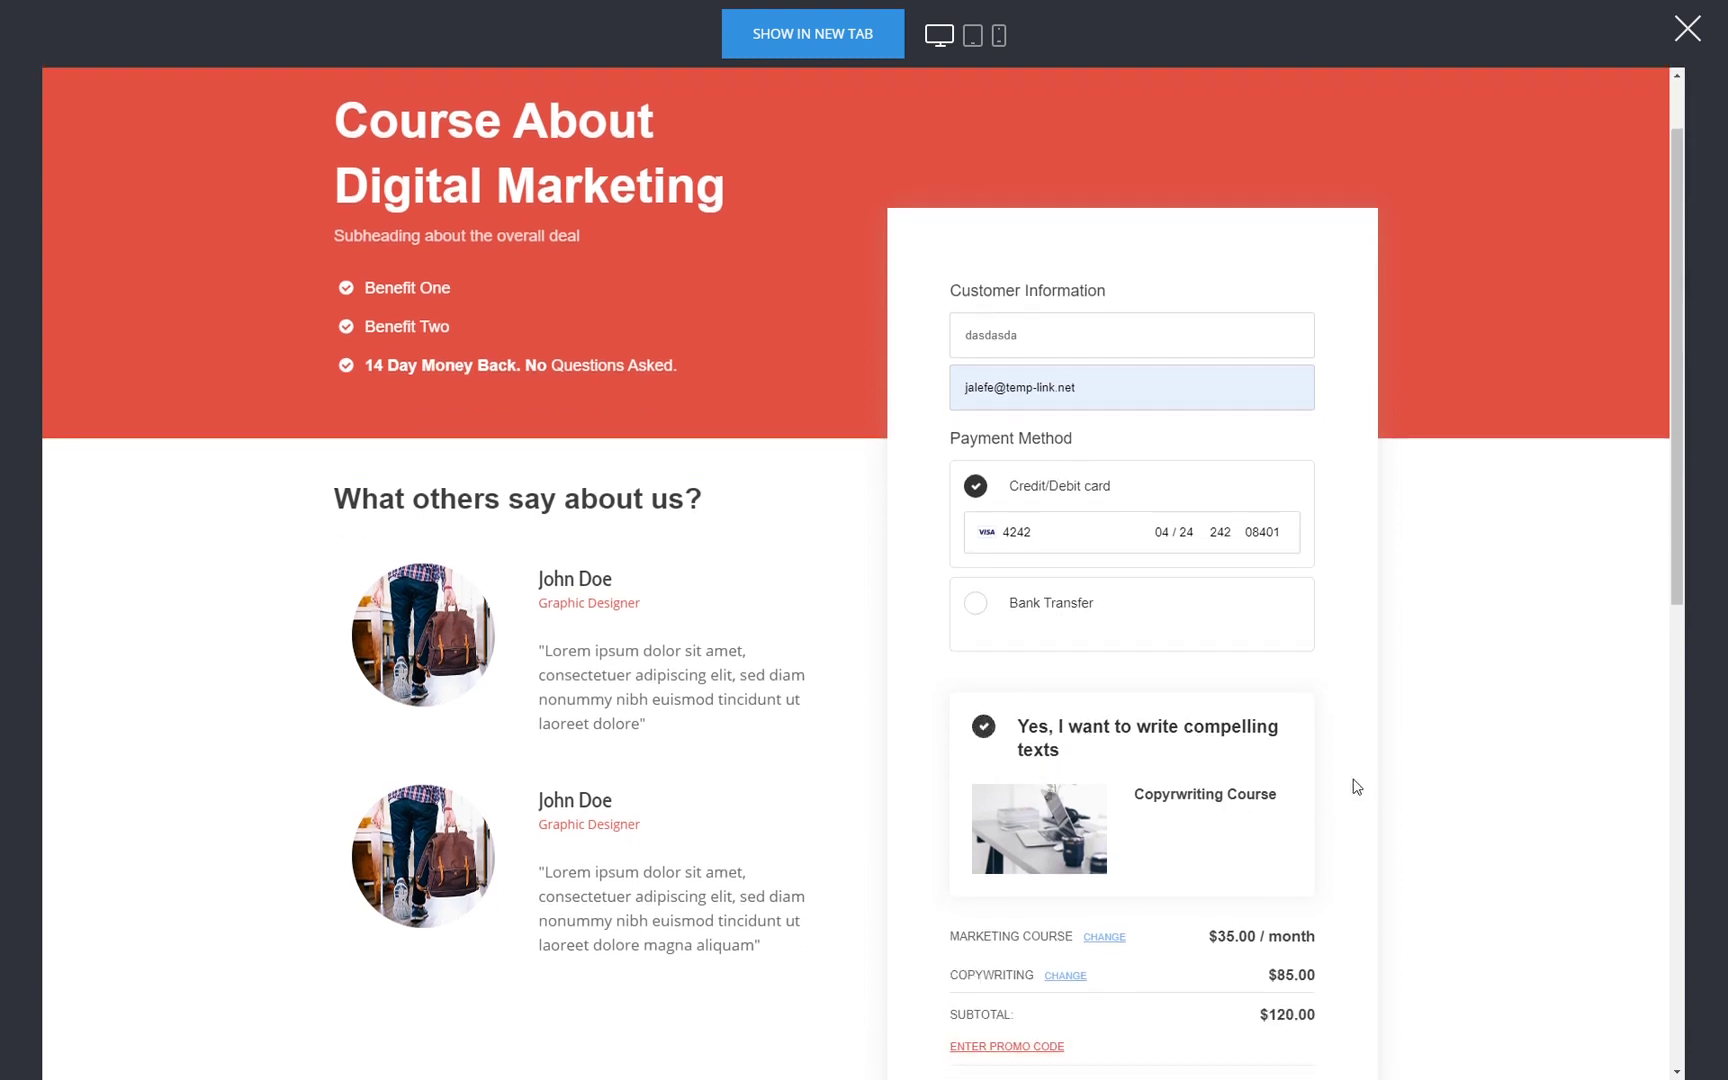
scroll(1350, 785, "down", 3)
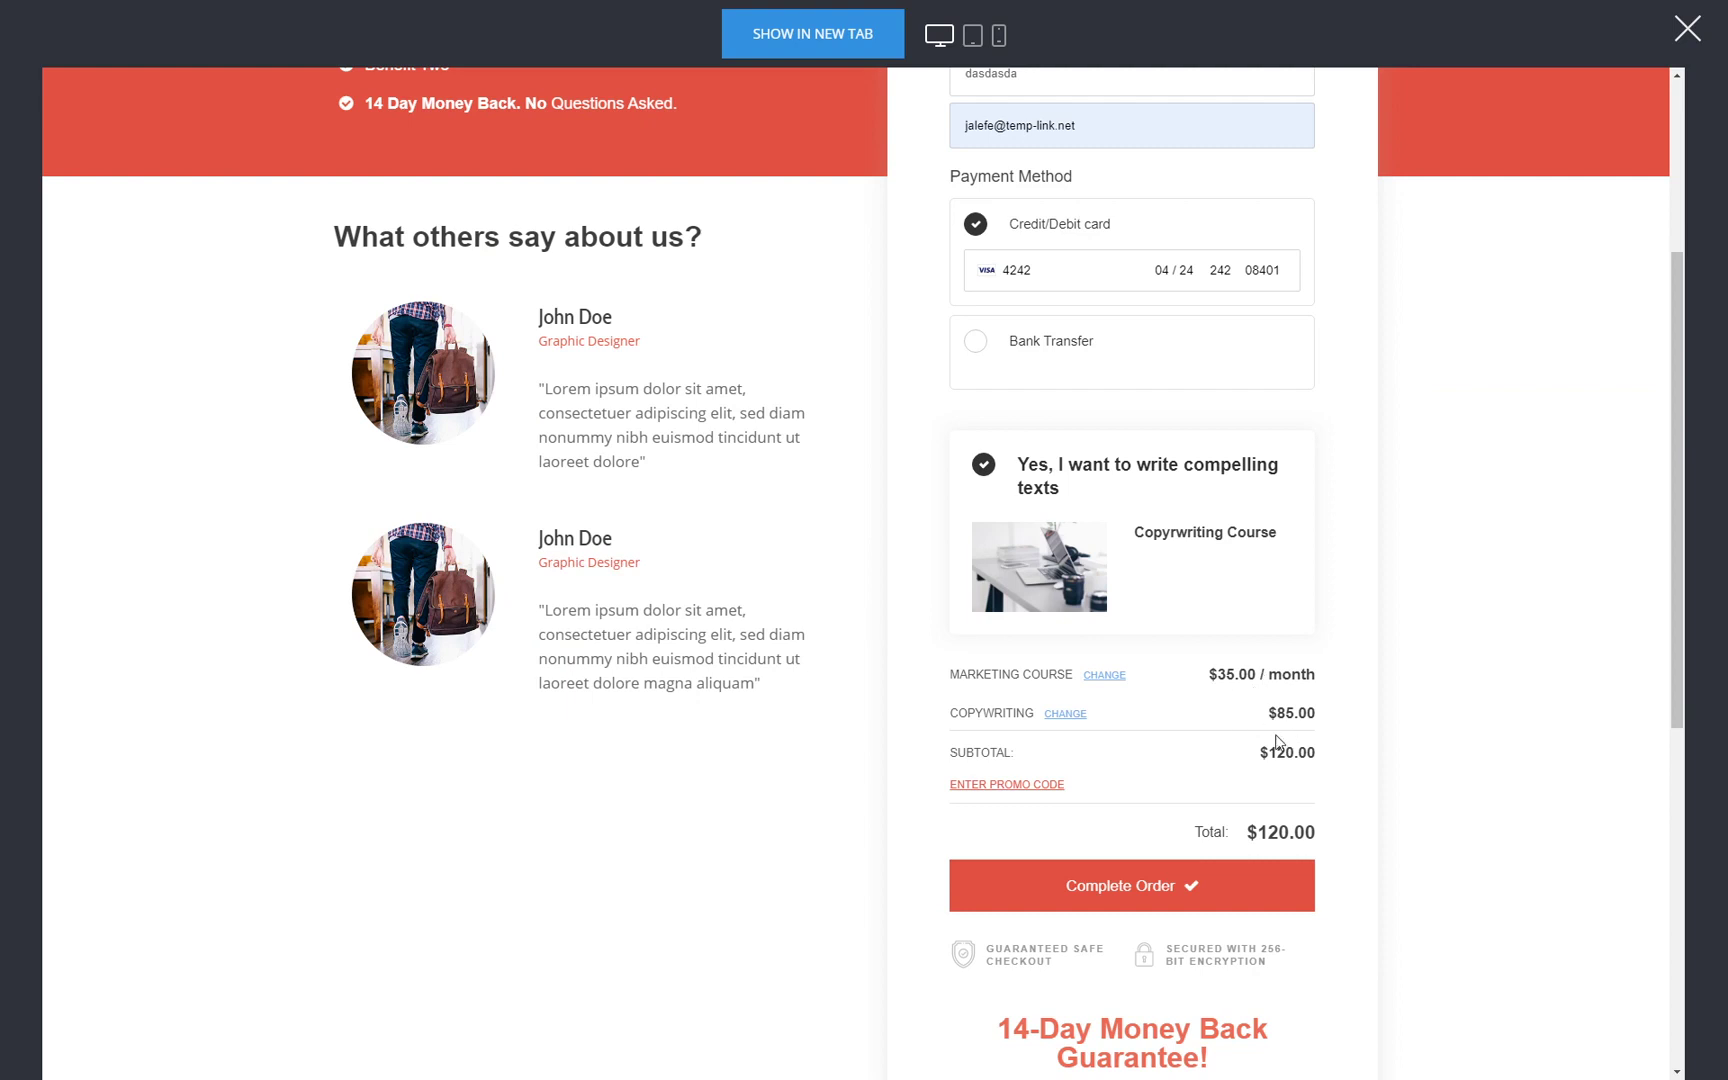
left_click(1210, 886)
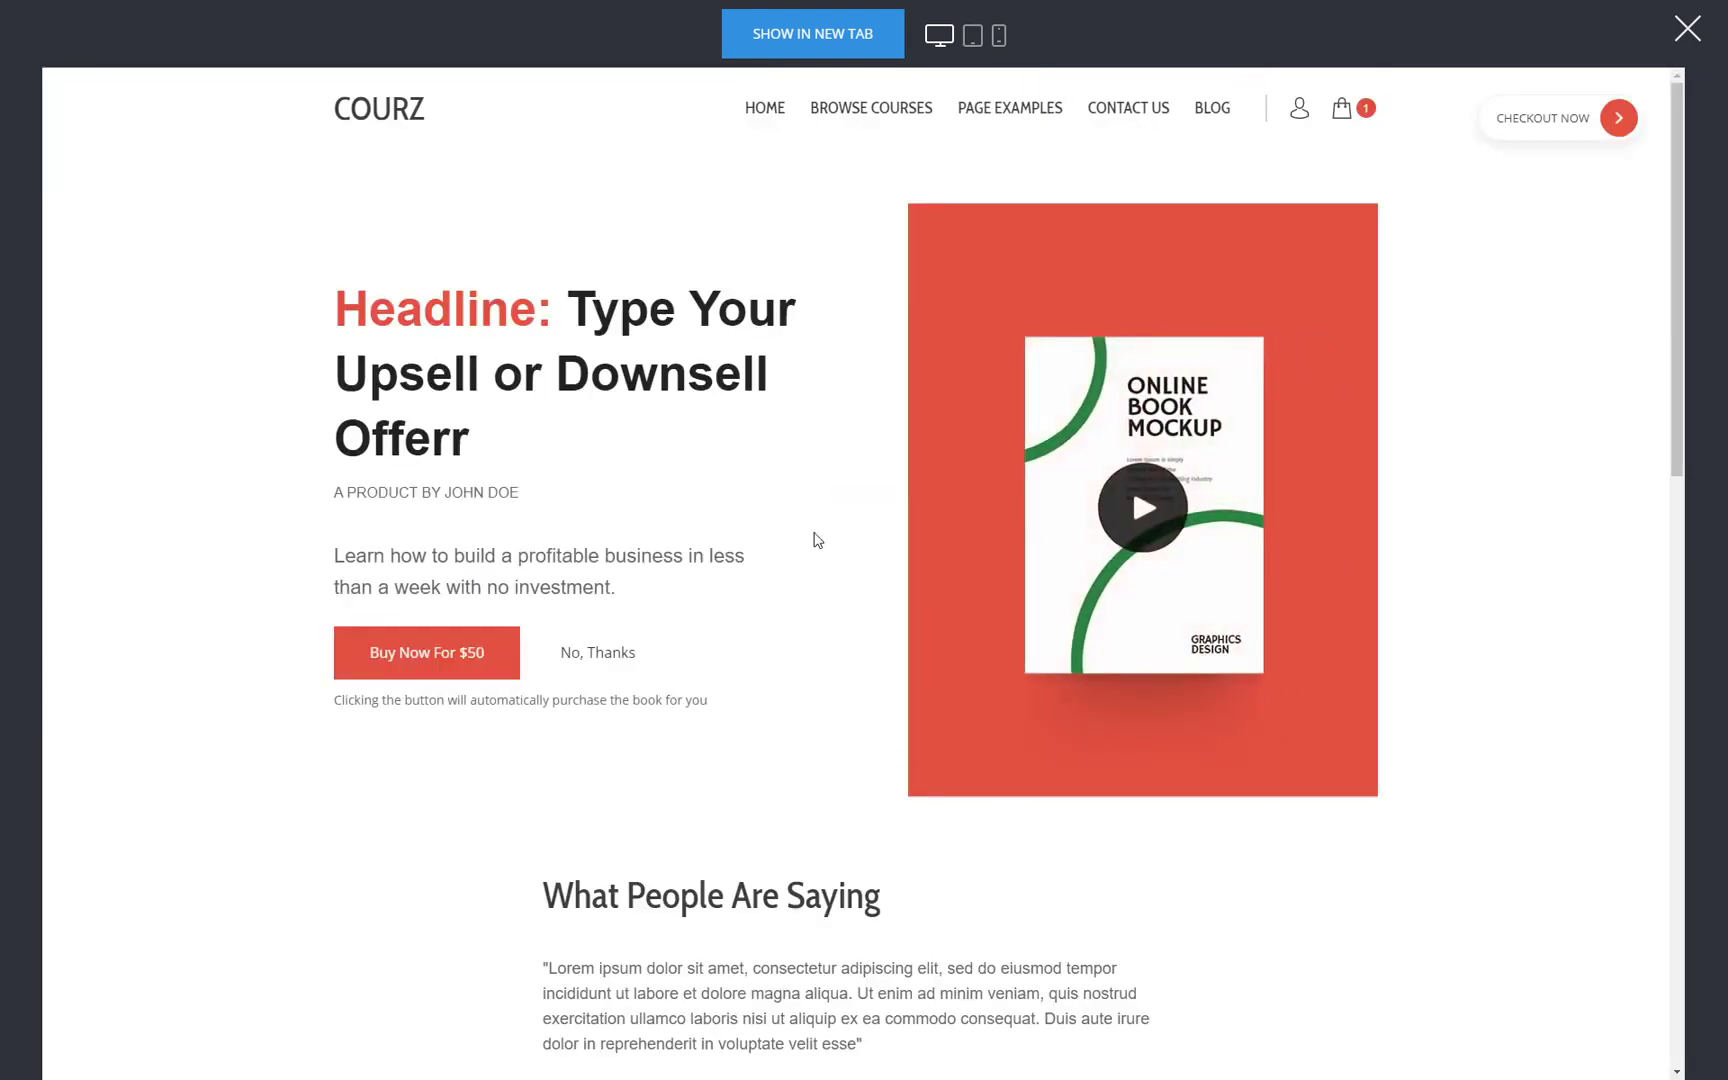
Look through the previewed upsell page and accept its $50 offer
scroll(818, 540, "down", 10)
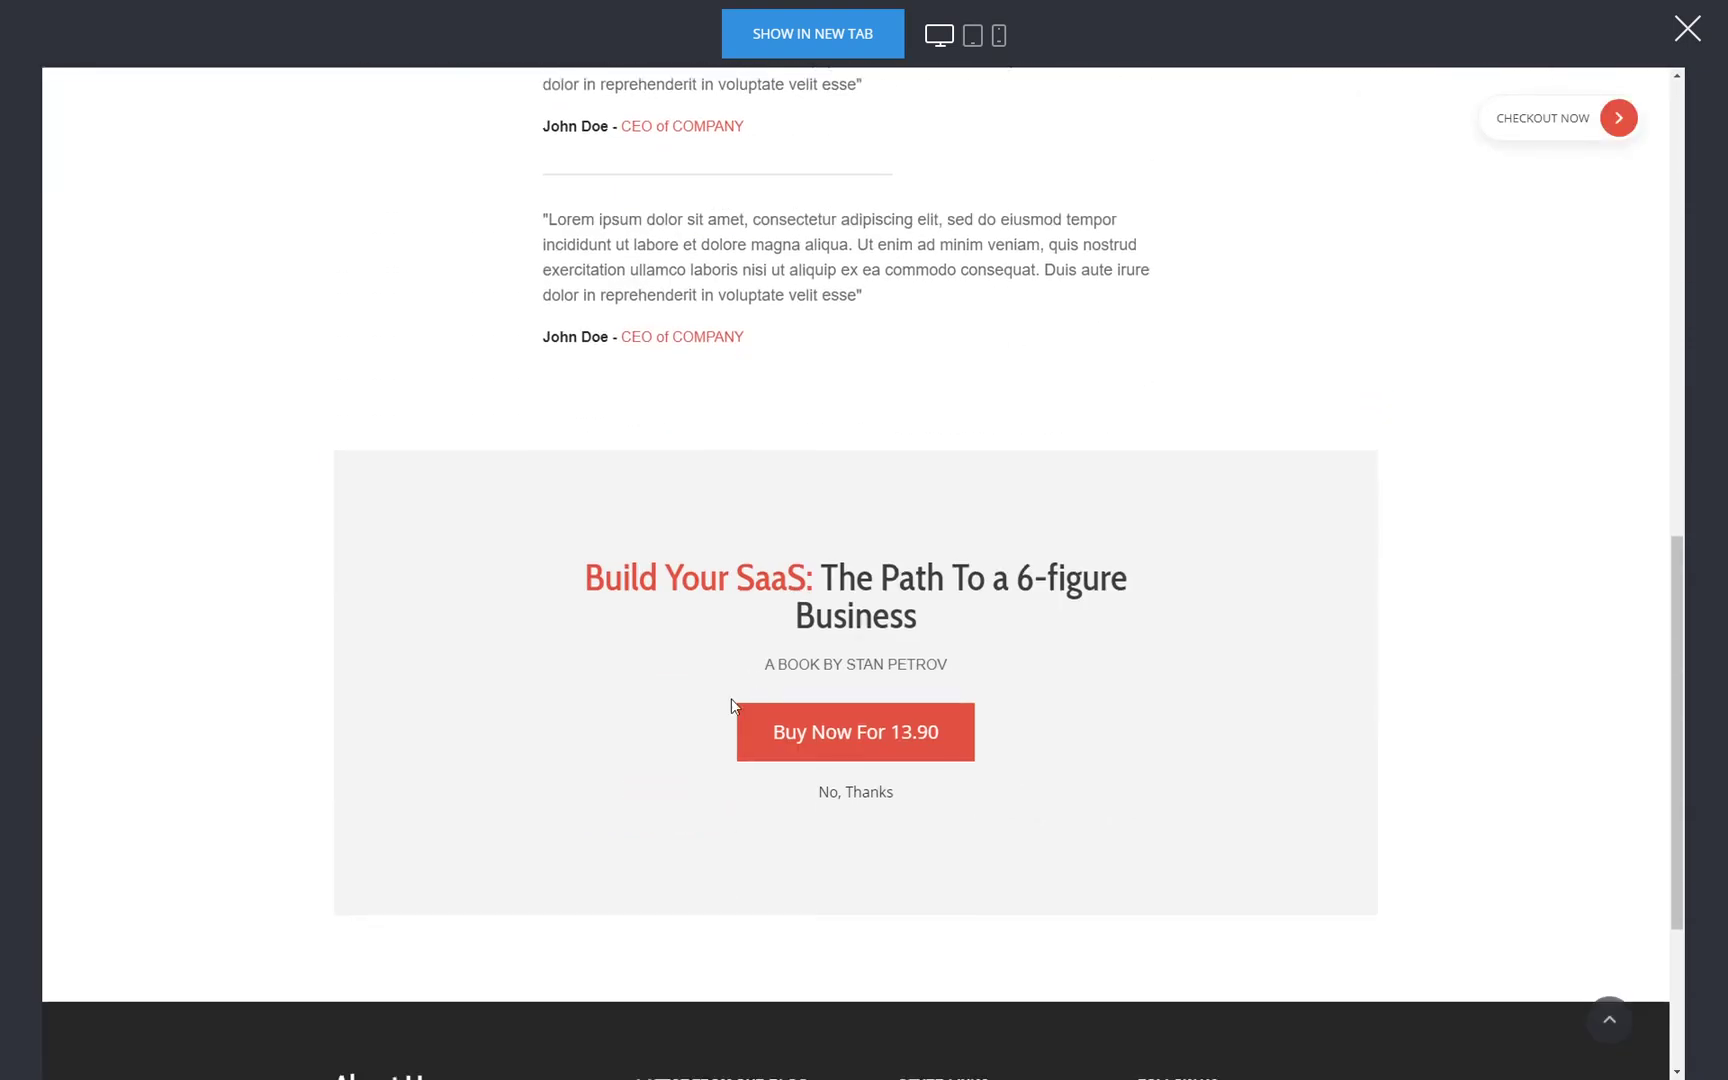
scroll(451, 710, "up", 10)
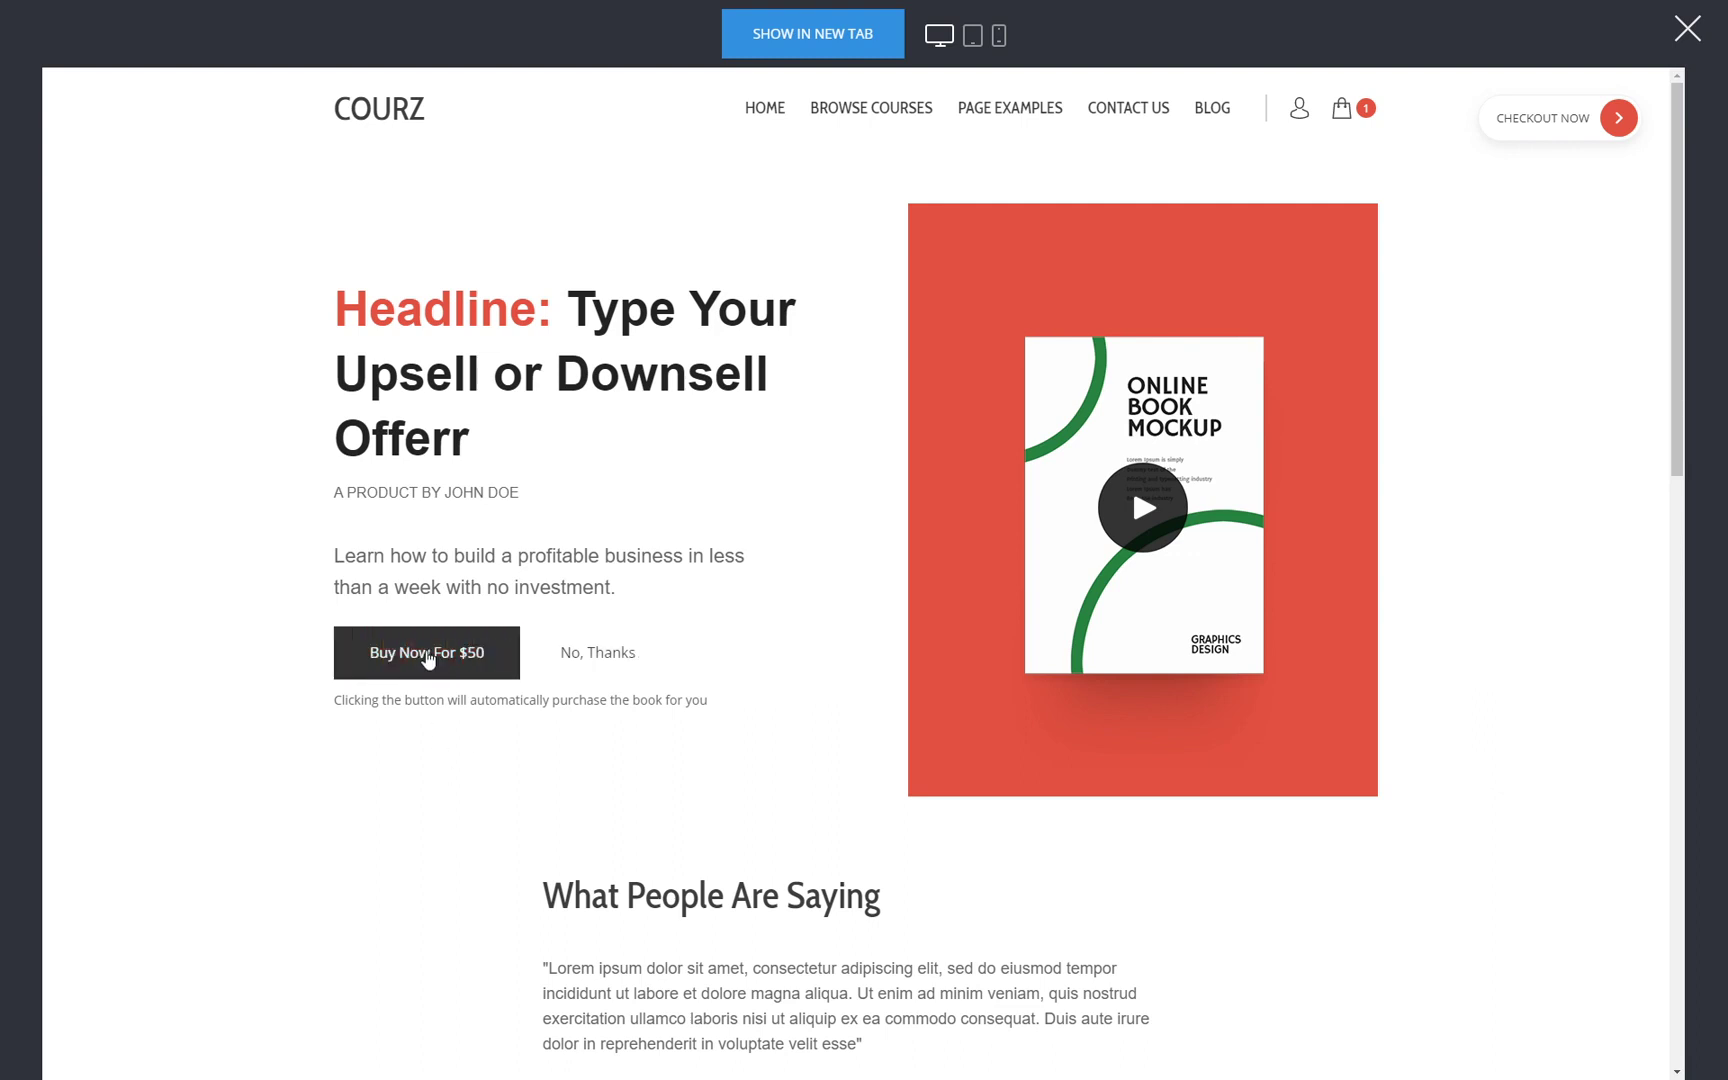
left_click(427, 656)
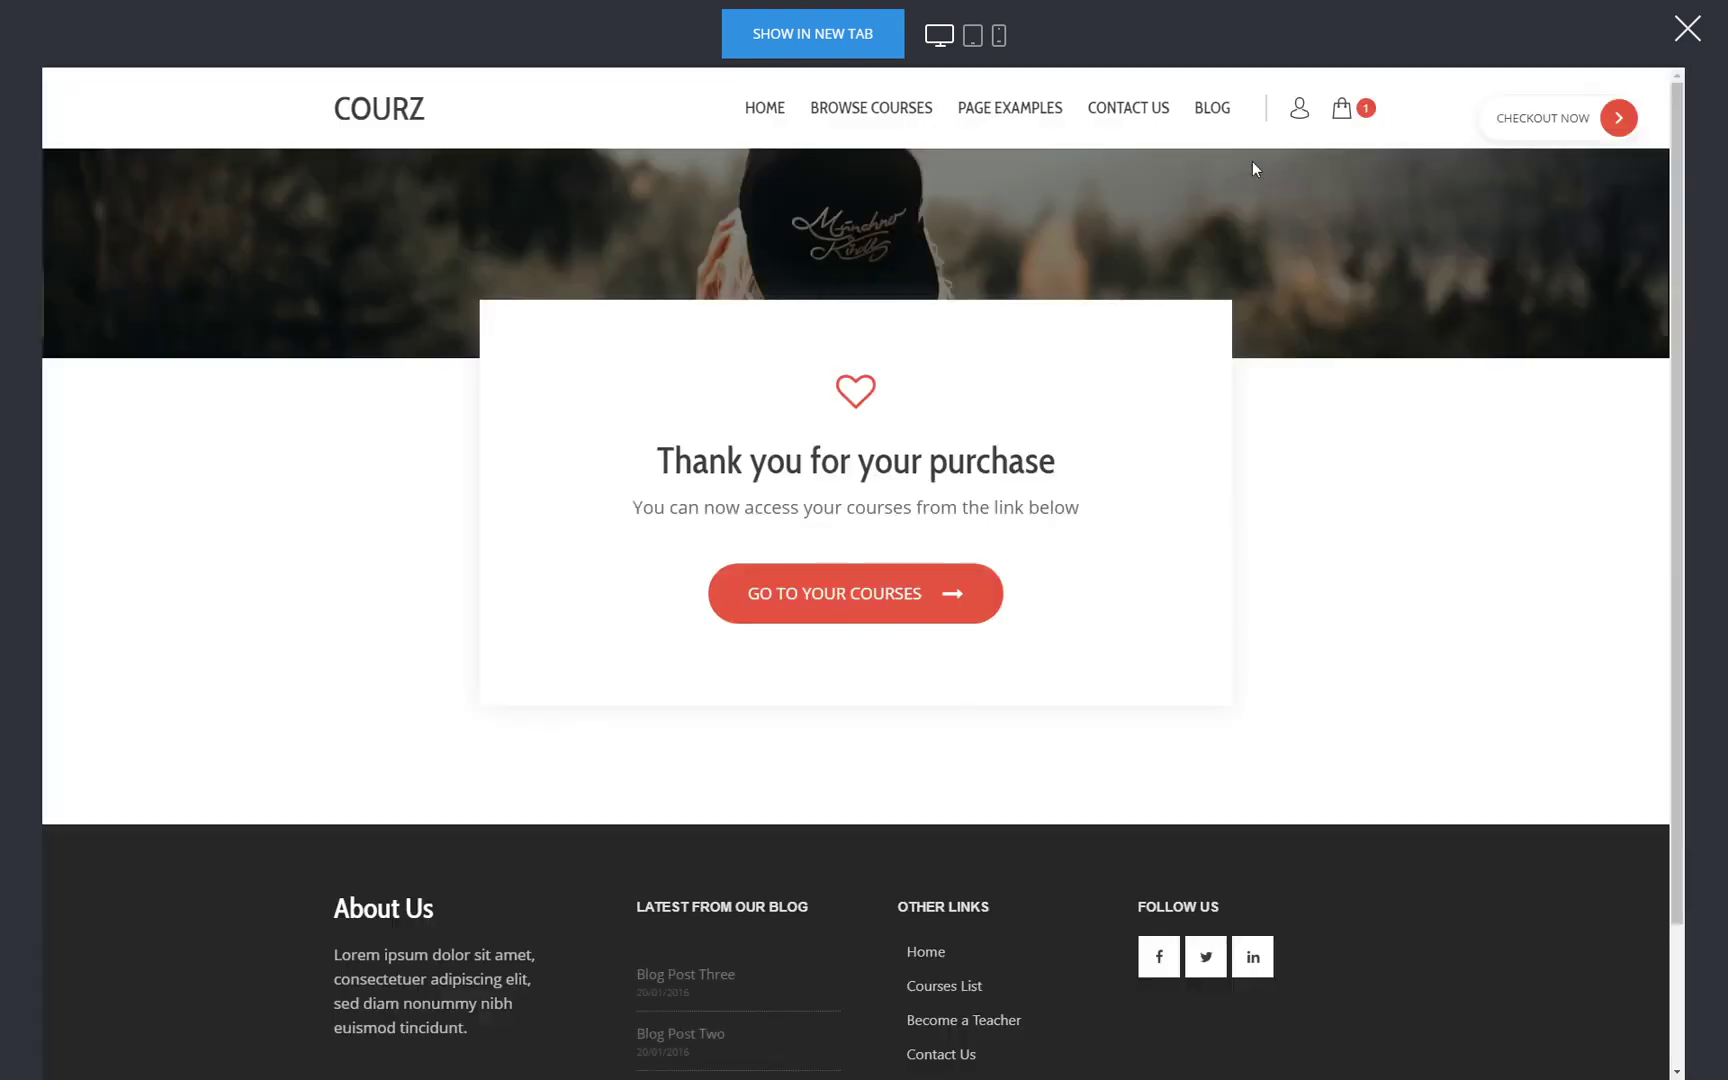
Check the customer account's downloads, memberships and subscriptions after the test purchase, and close the preview
left_click(1300, 112)
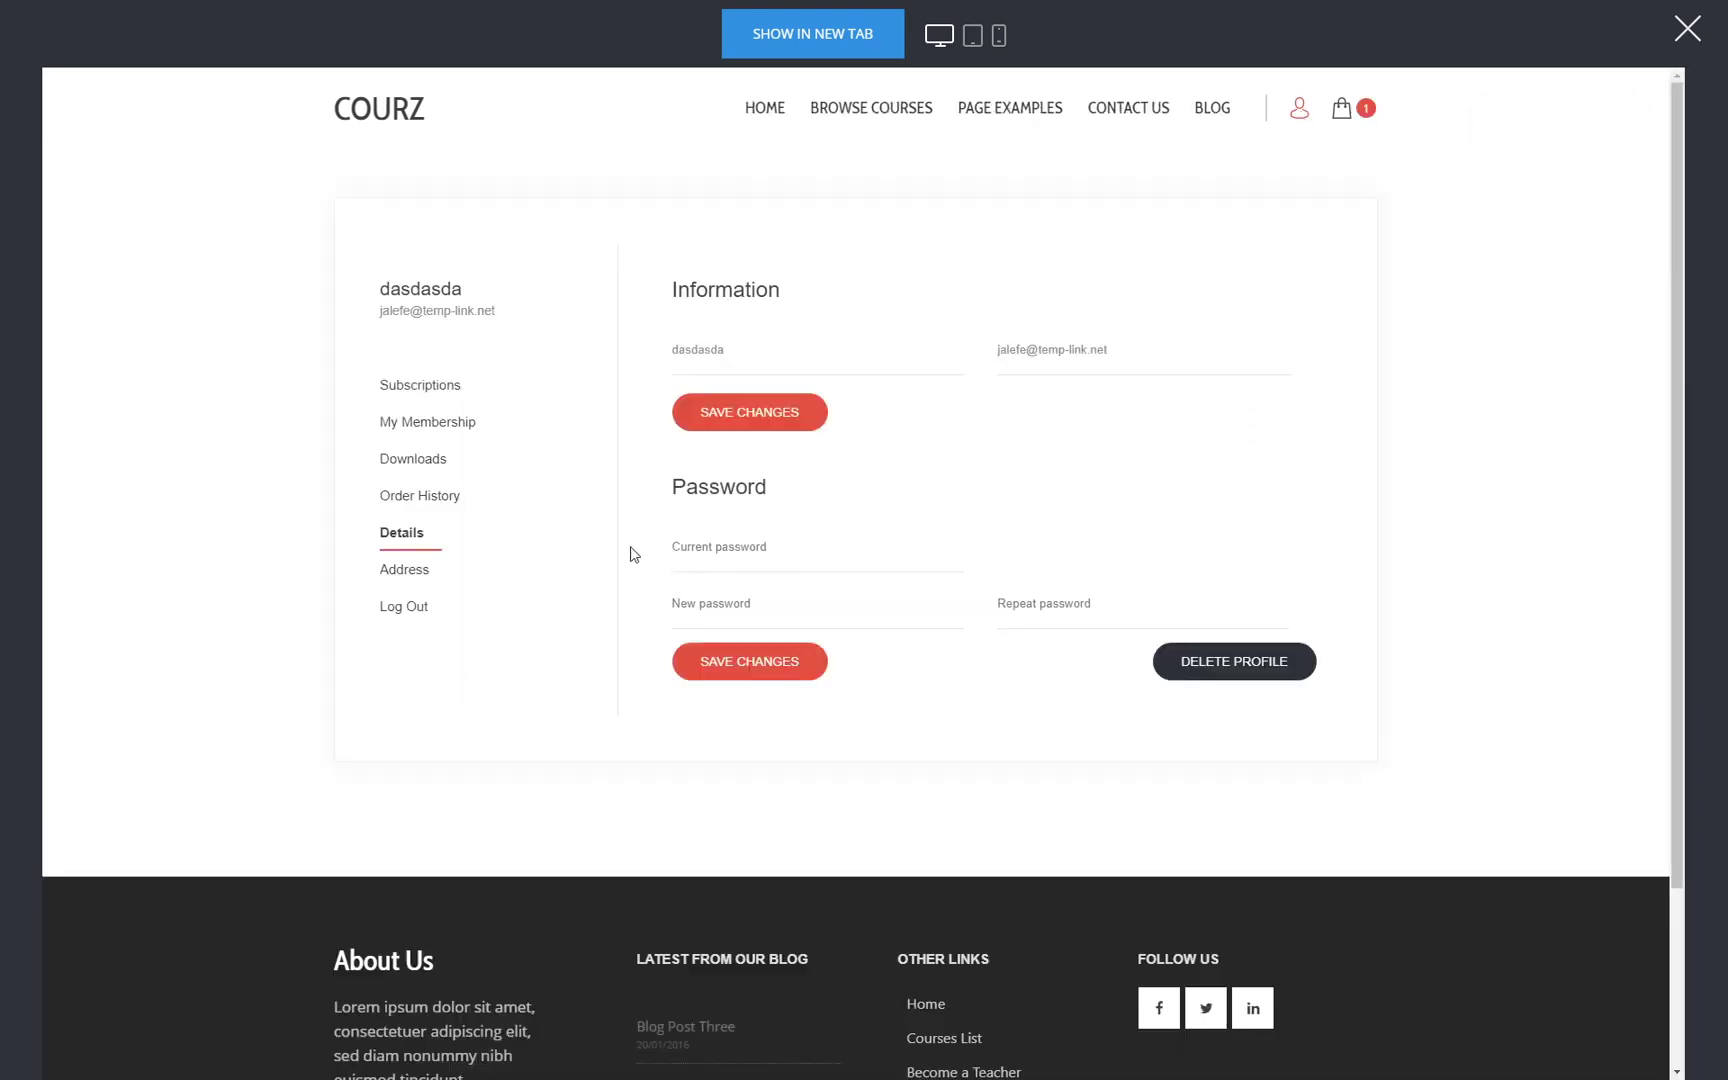
left_click(420, 478)
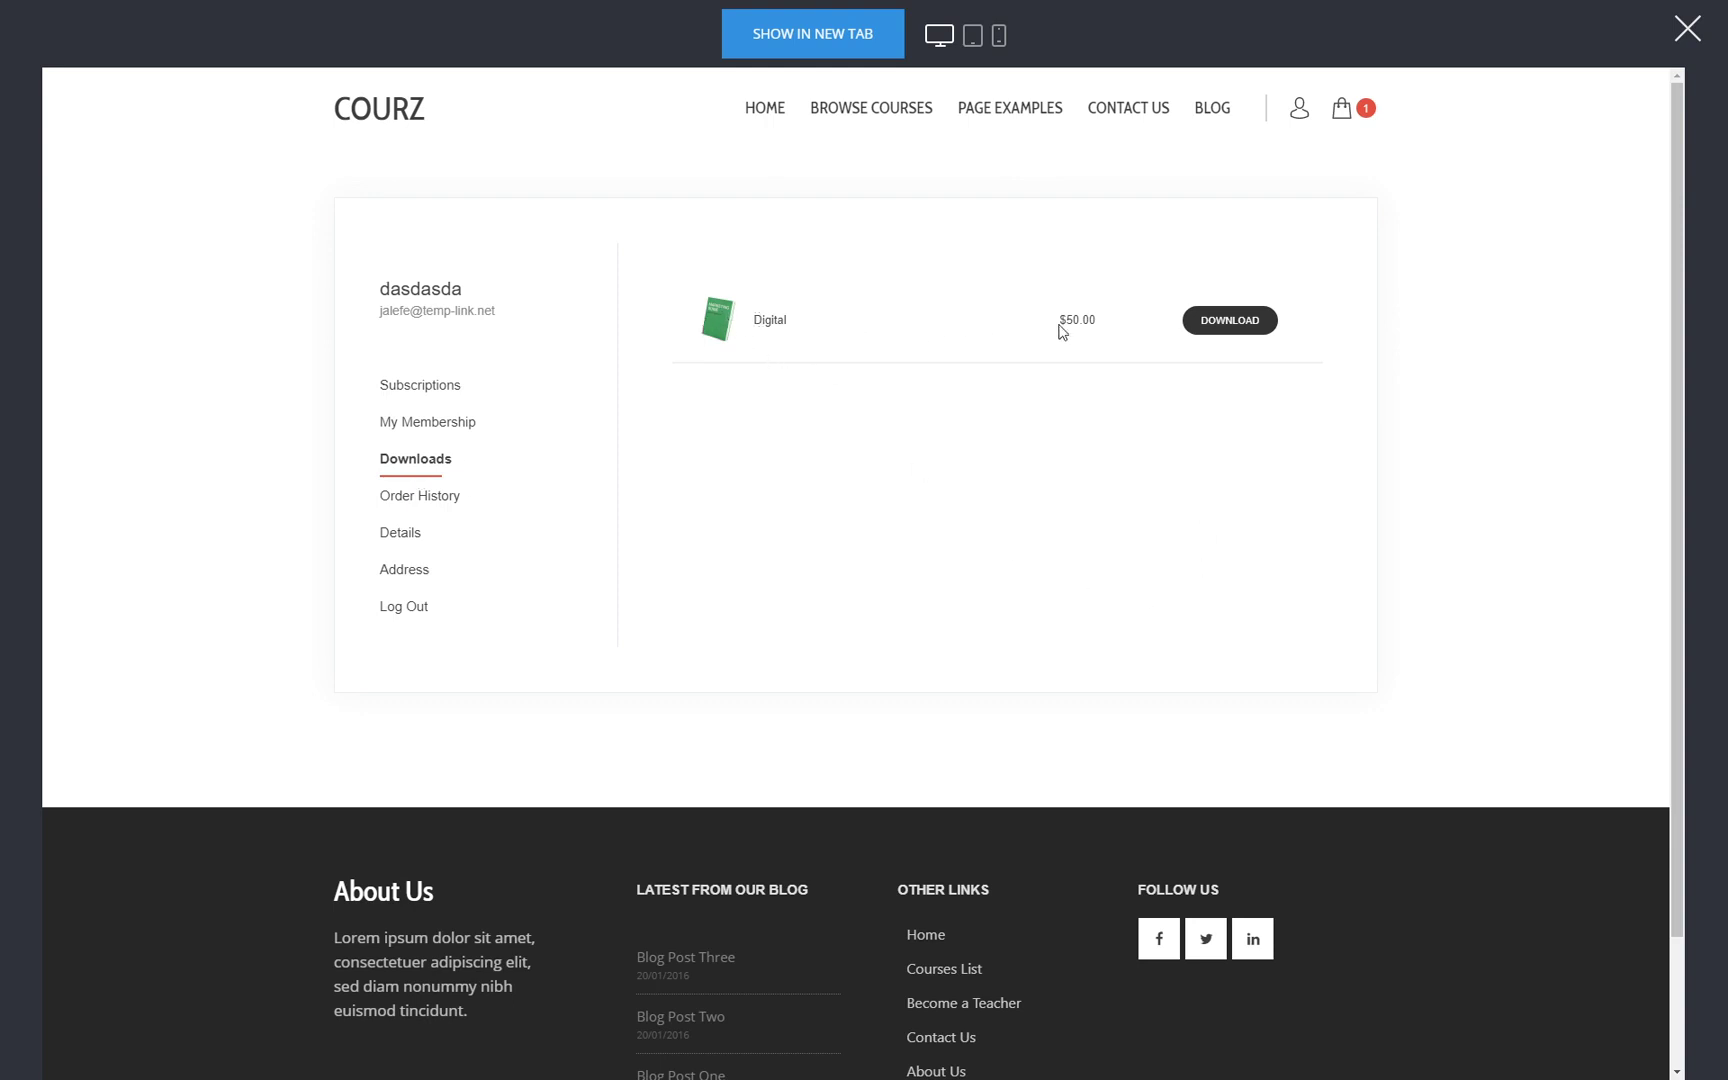
left_click_drag(1066, 320, 1082, 320)
left_click(925, 548)
left_click(439, 424)
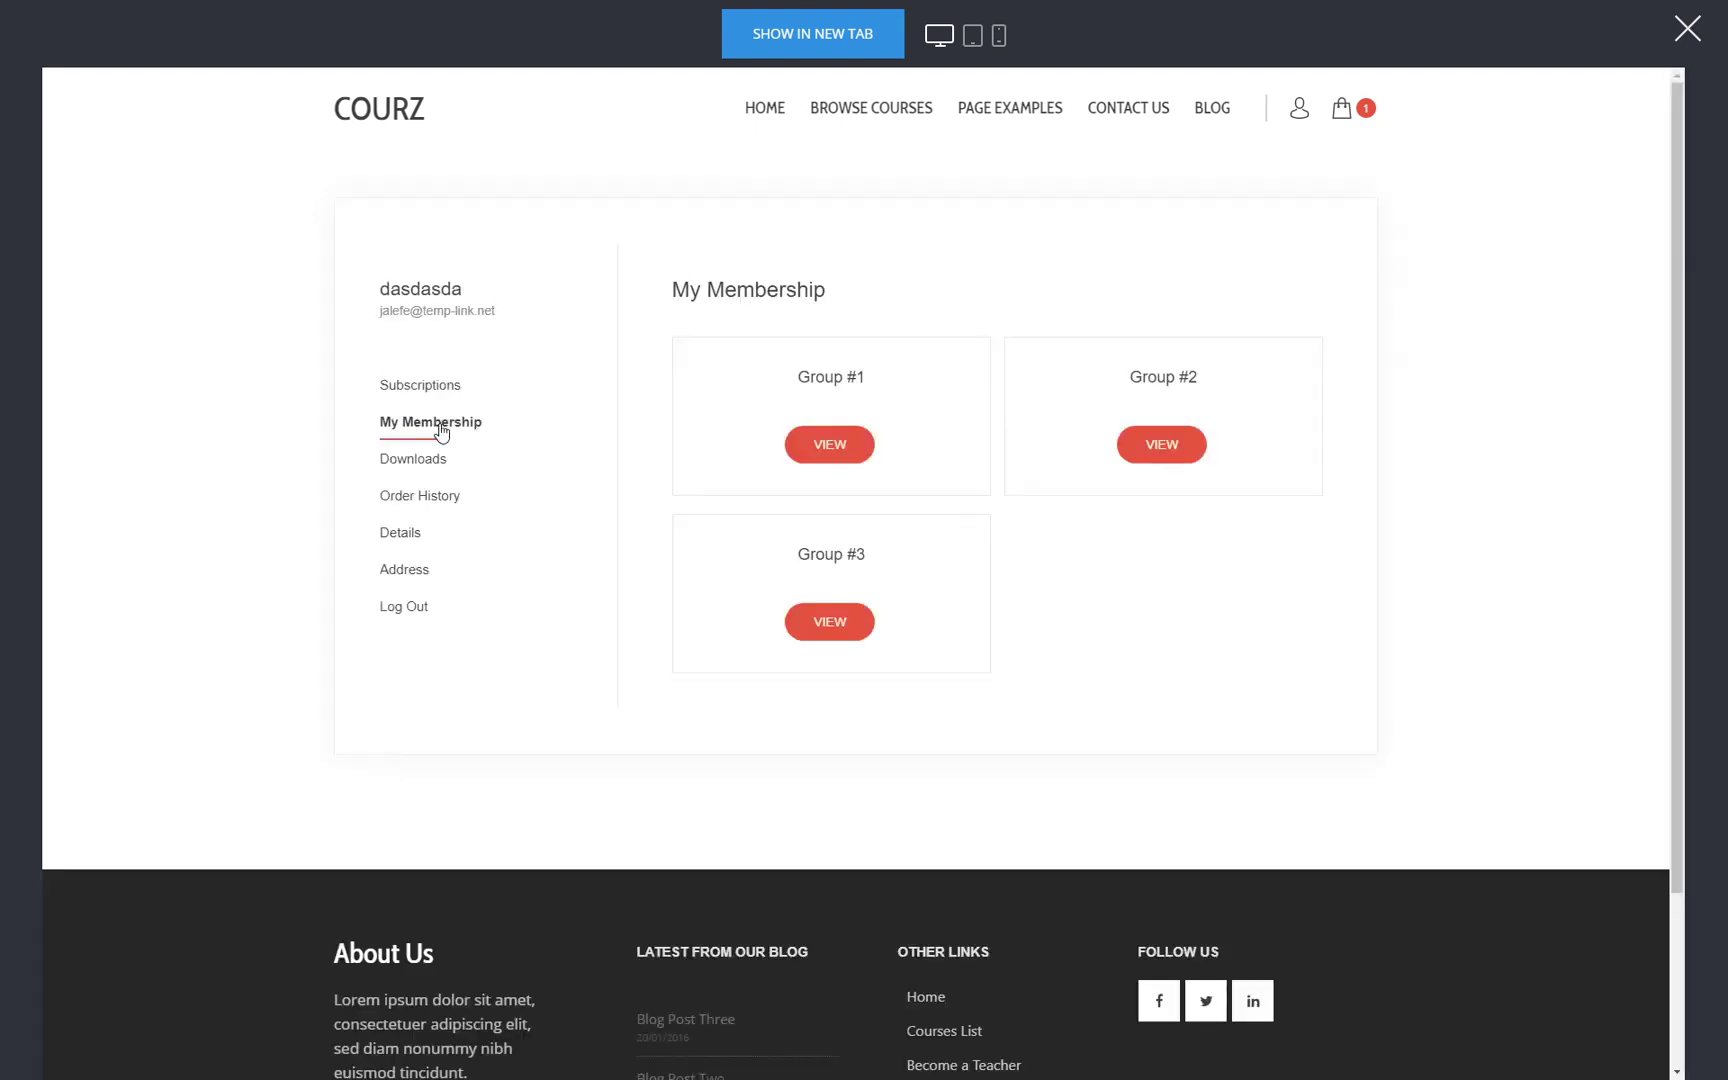
left_click(432, 387)
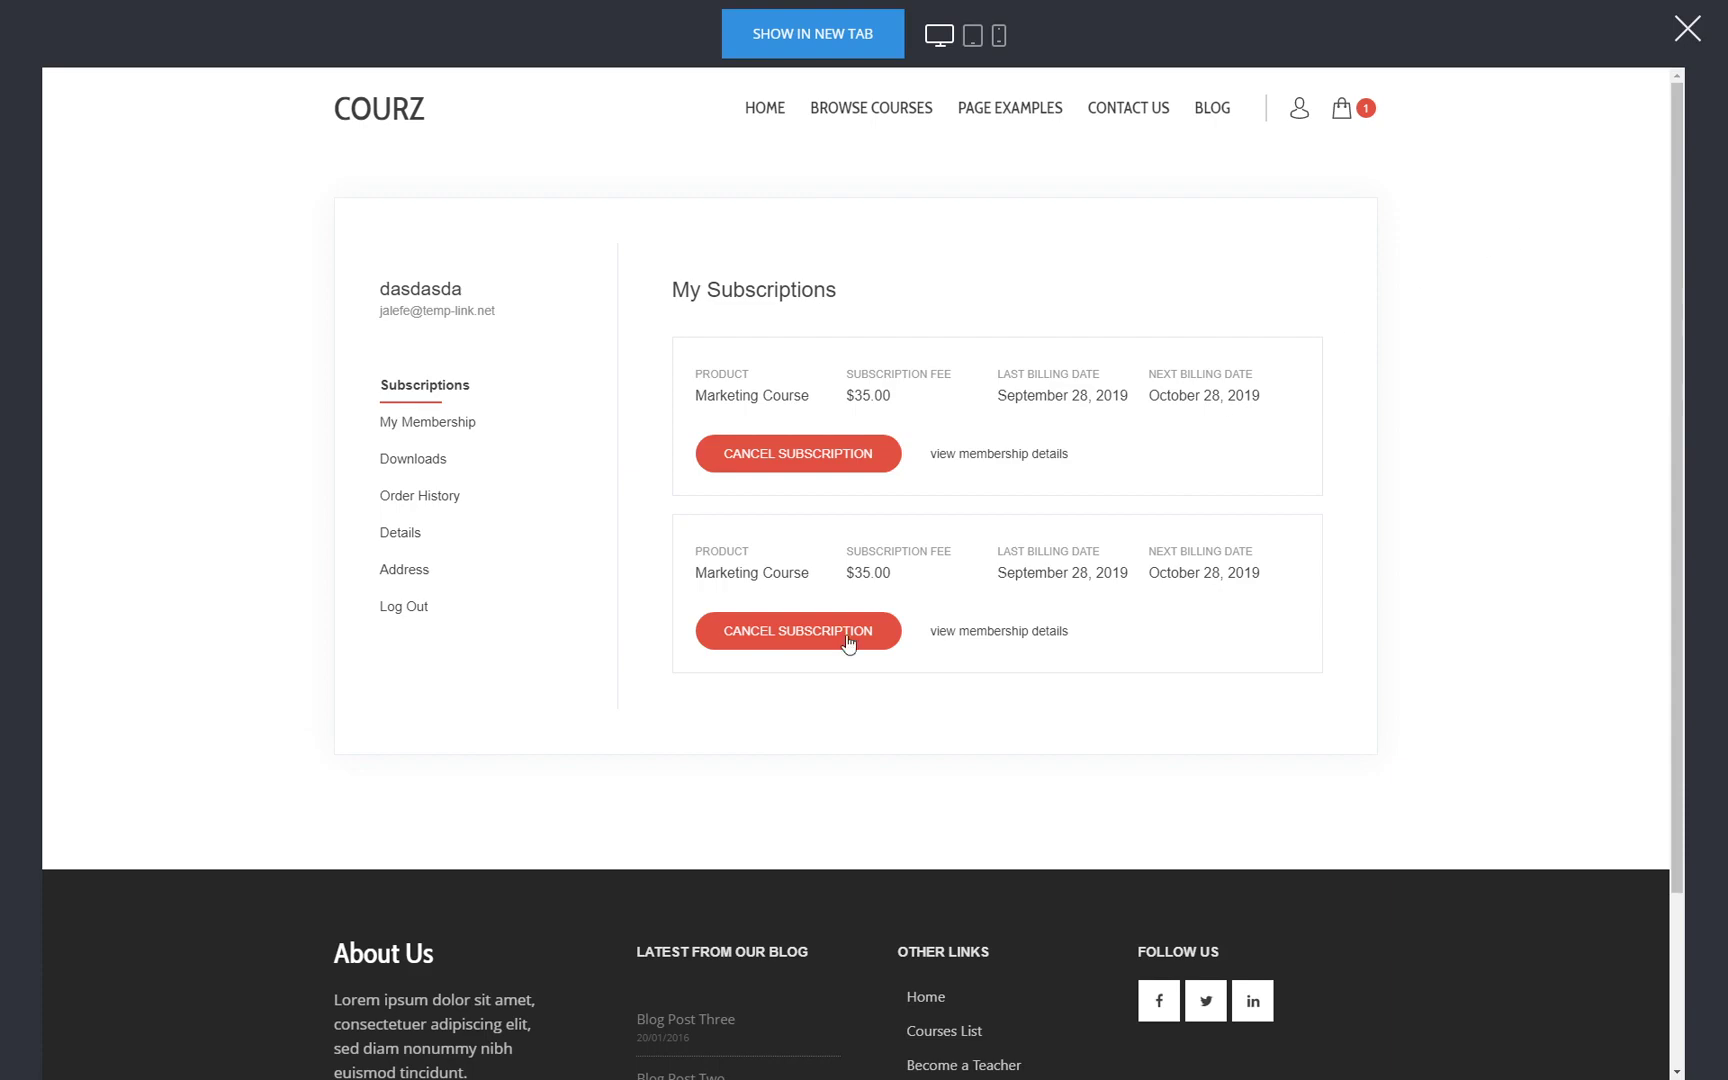
left_click(1683, 55)
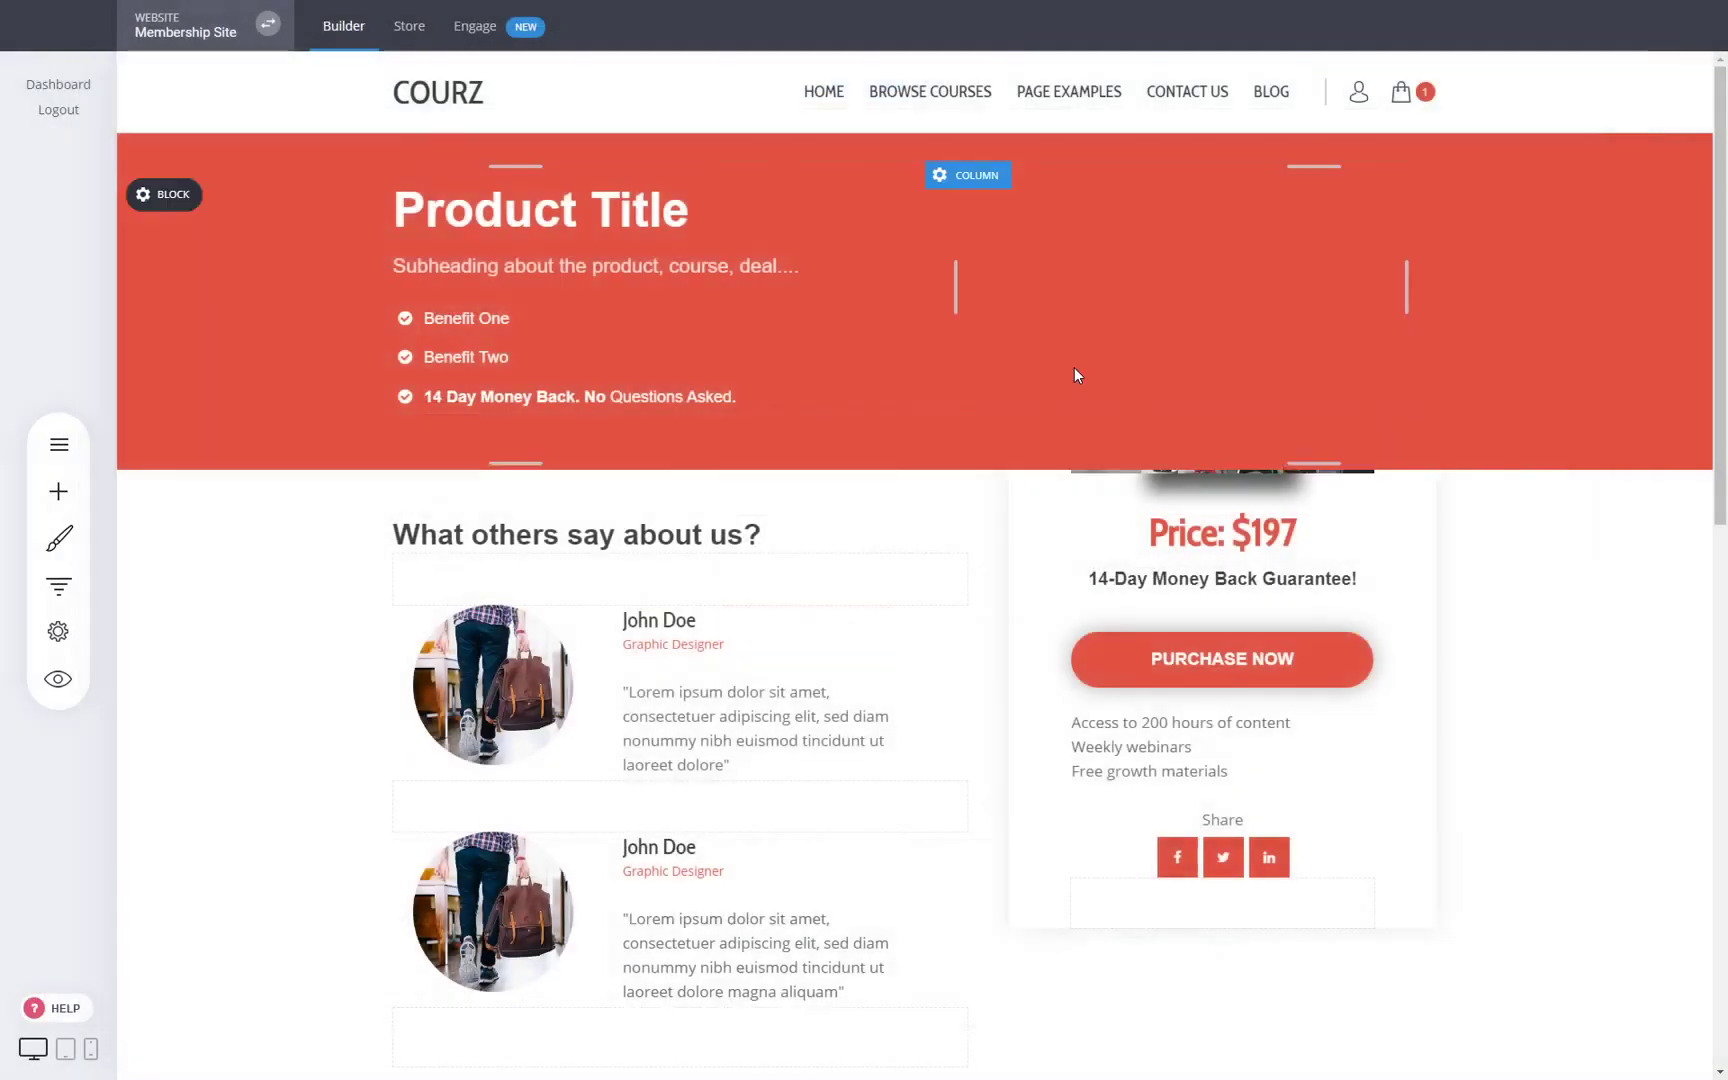
Review the revenue recorded on the Membership funnel's checkout and upsell steps
left_click(58, 588)
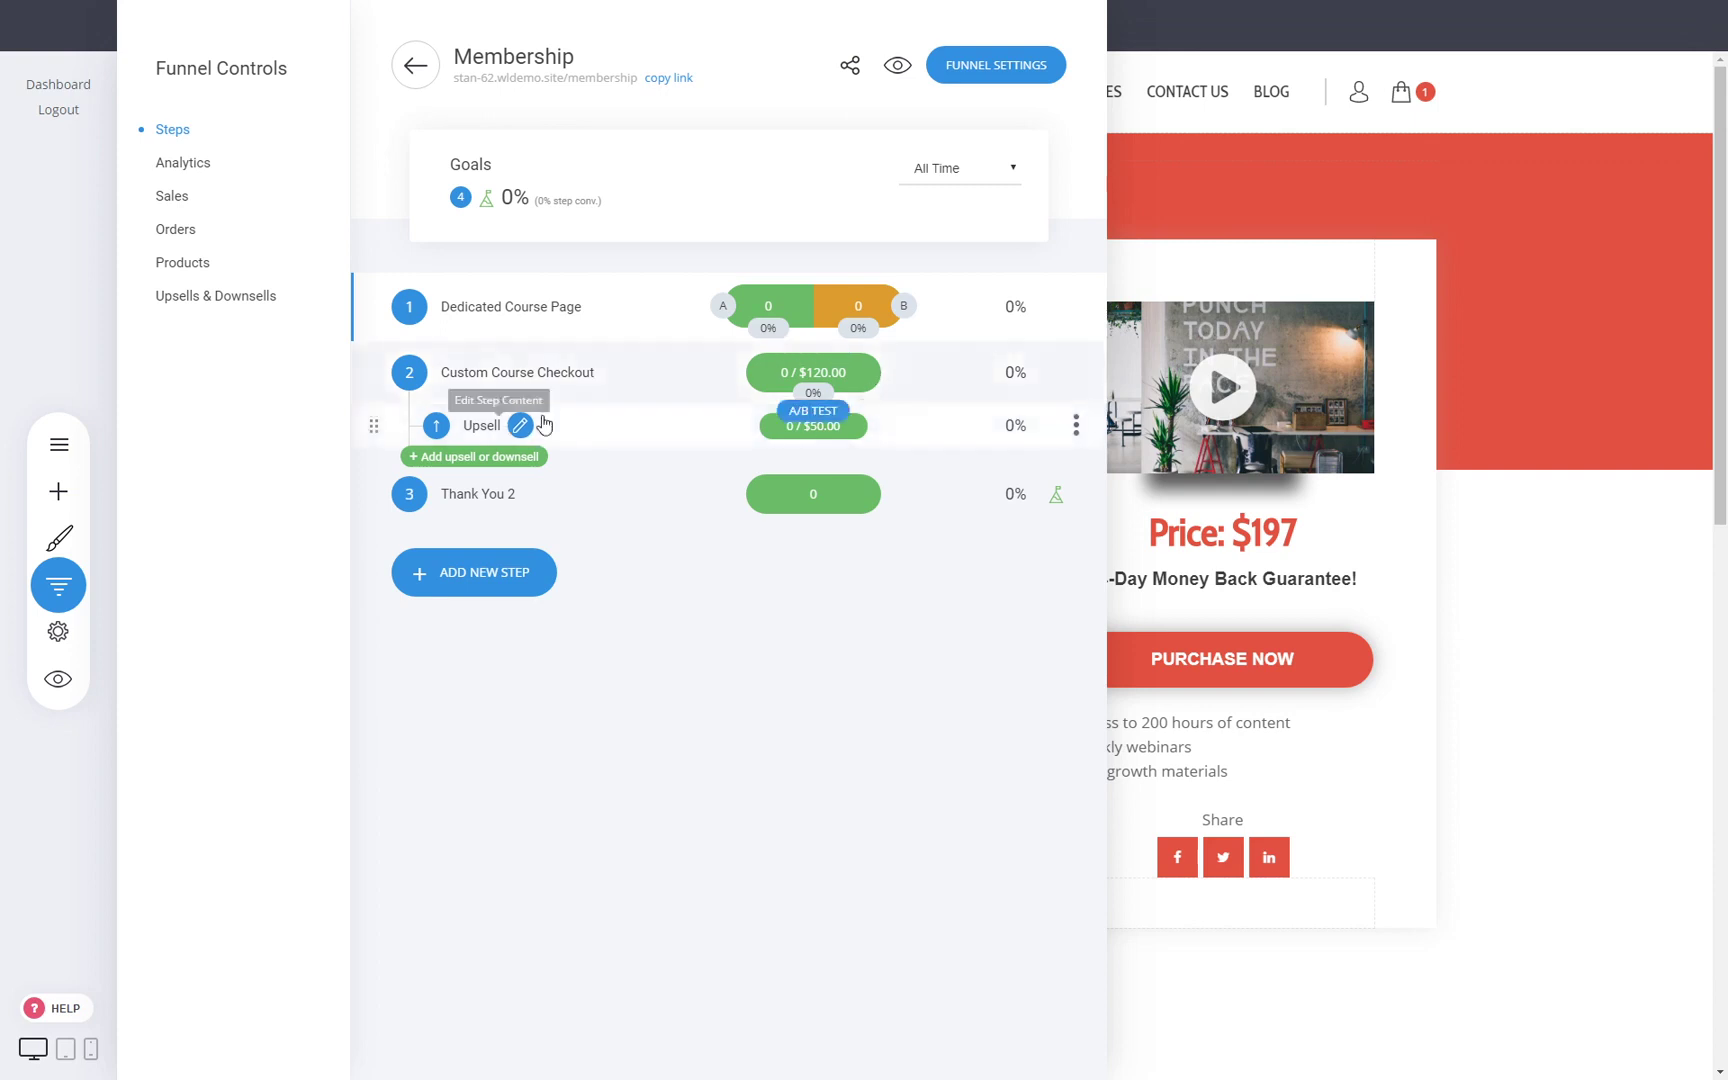
left_click_drag(801, 371, 845, 372)
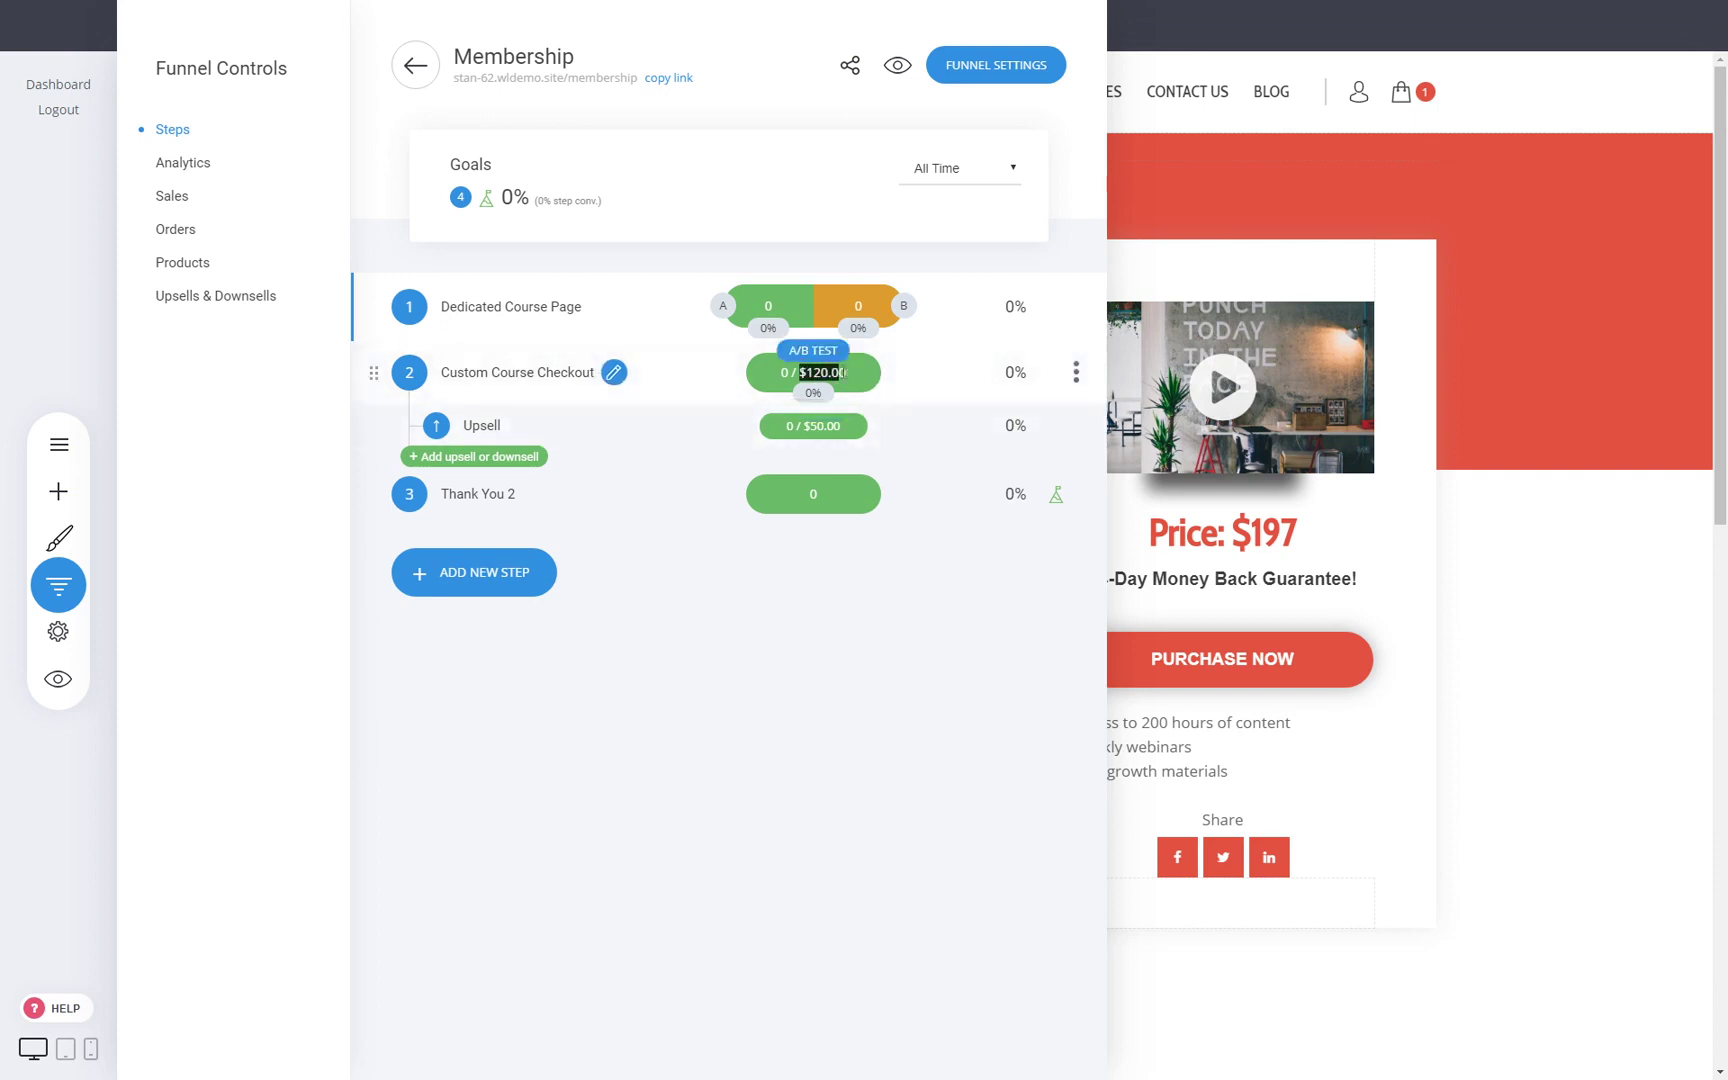
left_click(879, 384)
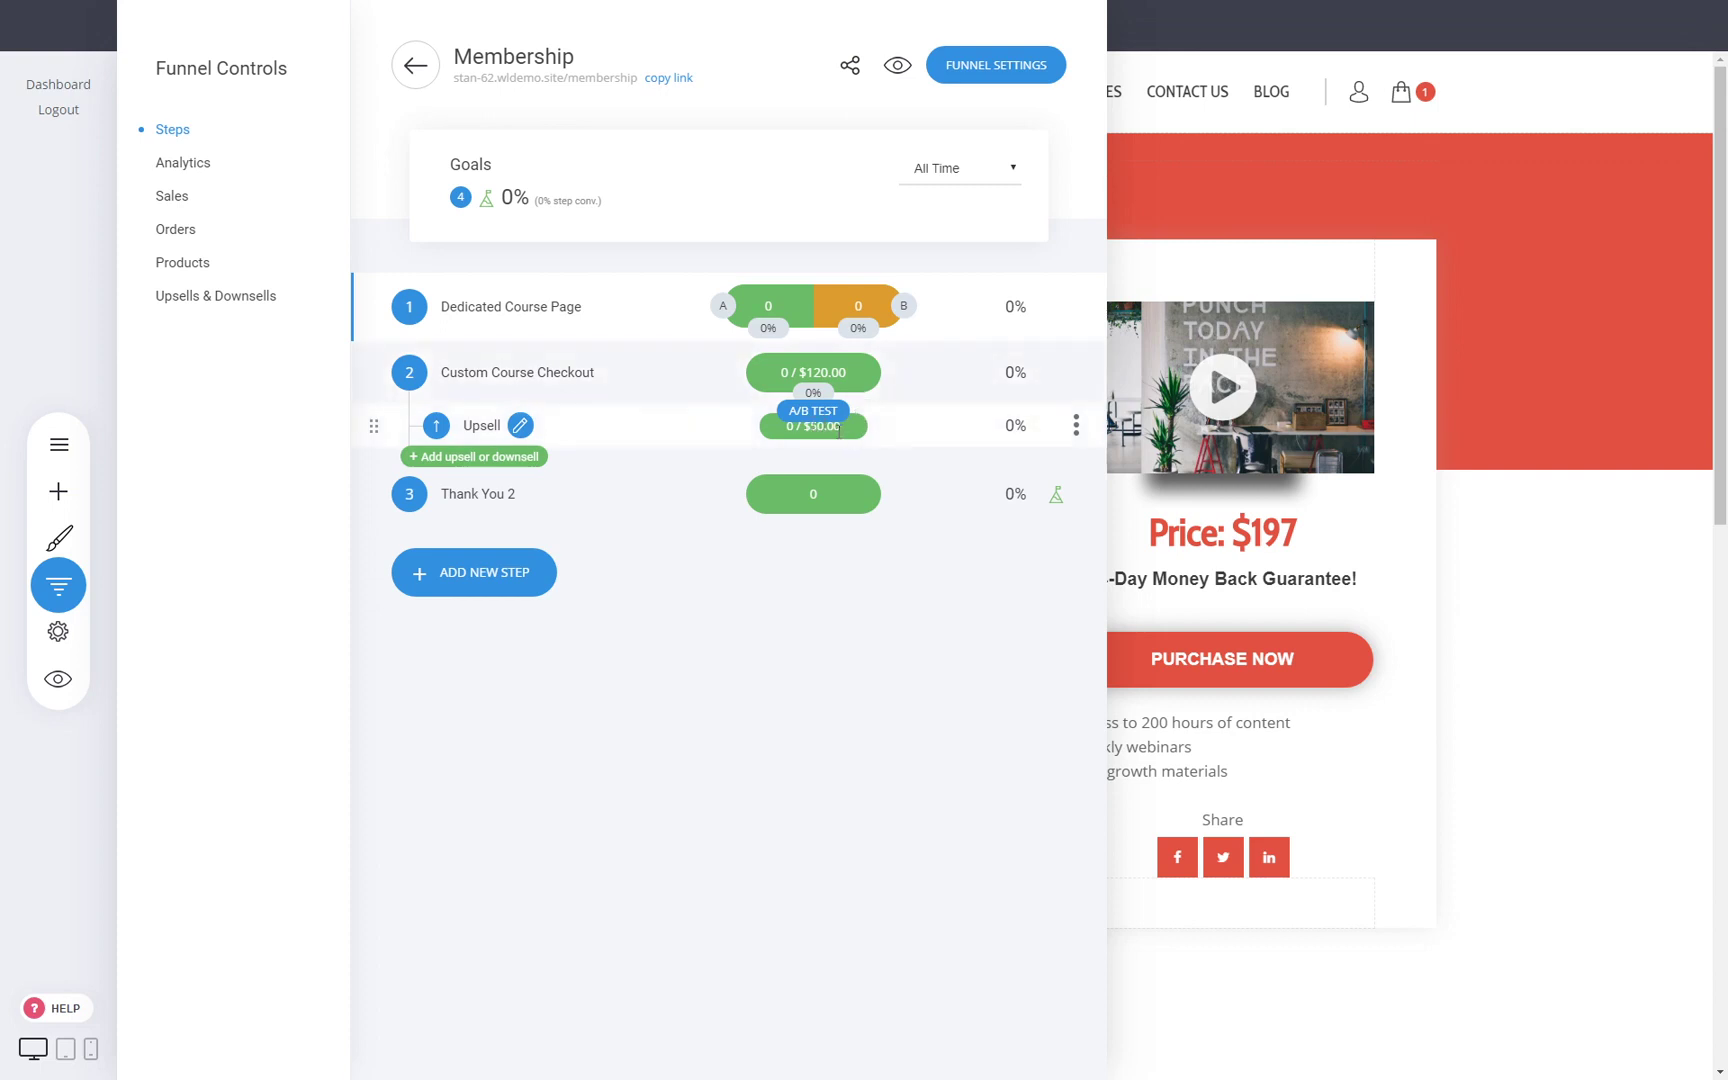
Examine the funnel's sales and subscription statistics, including monthly recurring revenue and canceled subscriptions
left_click(166, 201)
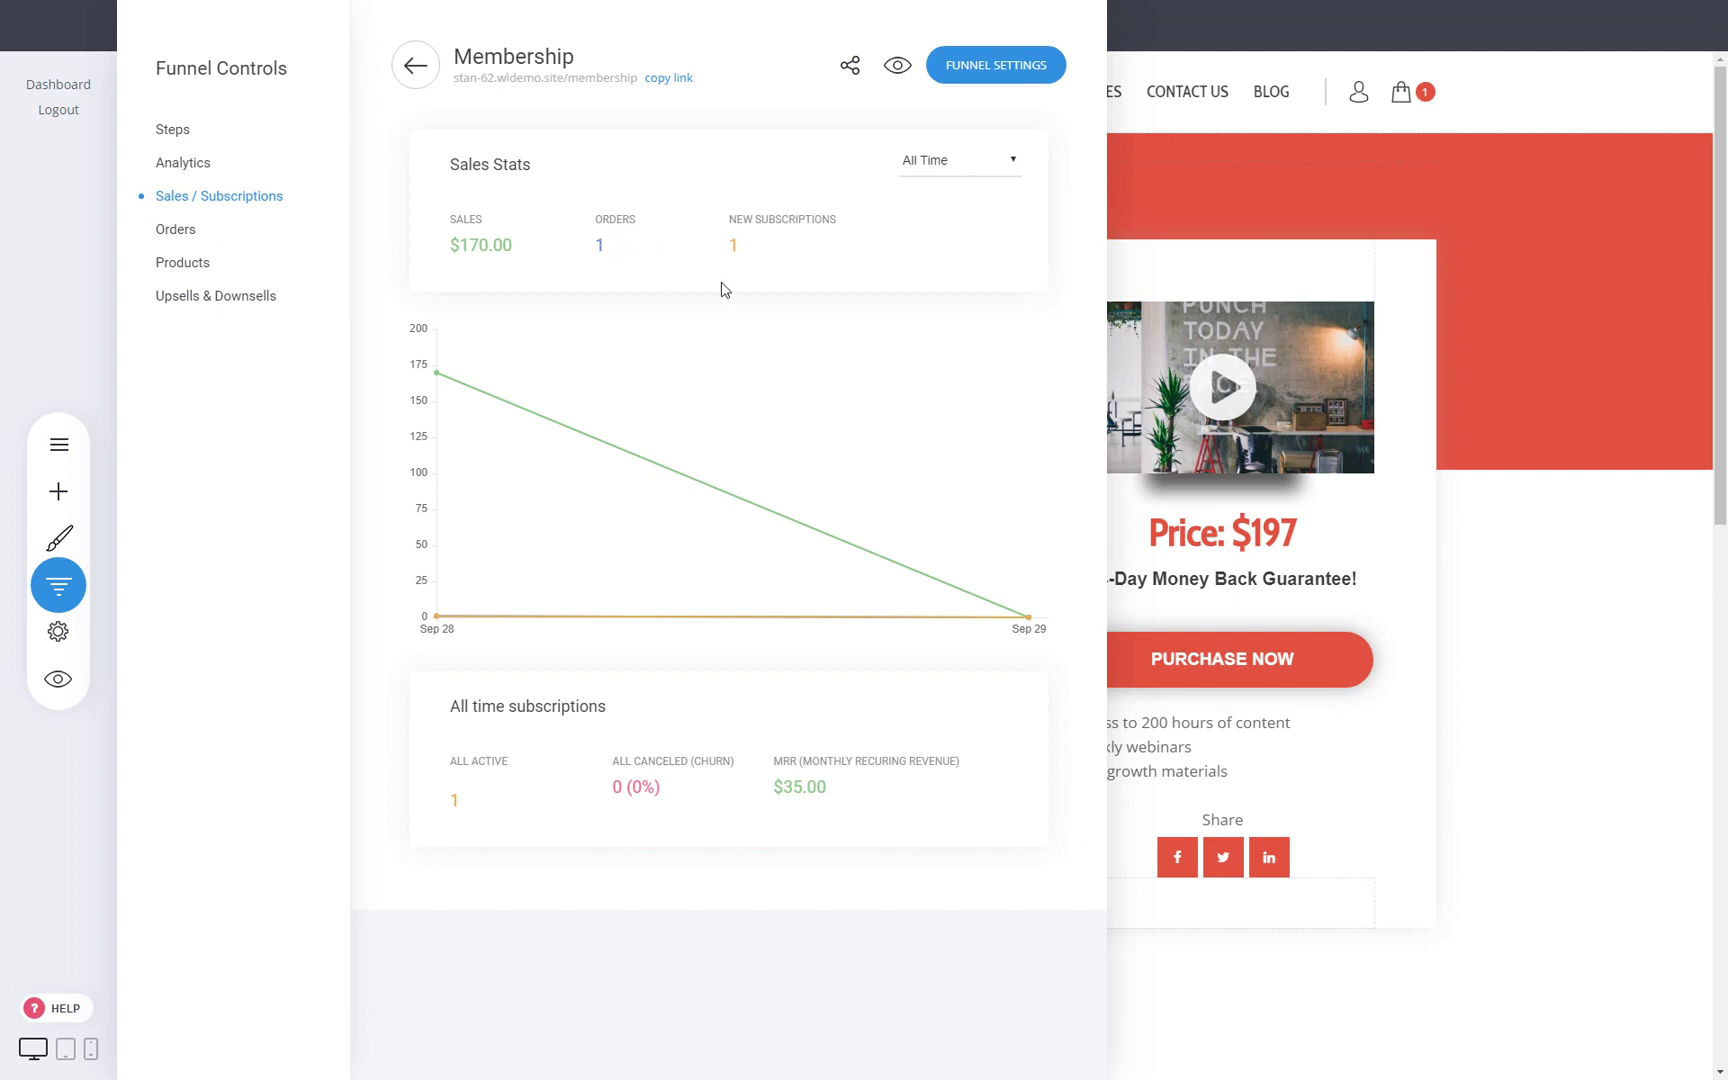
left_click_drag(776, 783, 838, 795)
left_click(840, 787)
left_click_drag(614, 791, 659, 794)
left_click(657, 793)
left_click_drag(657, 793, 633, 793)
left_click(624, 791)
Review the funnel's orders and its sales per product
left_click(200, 230)
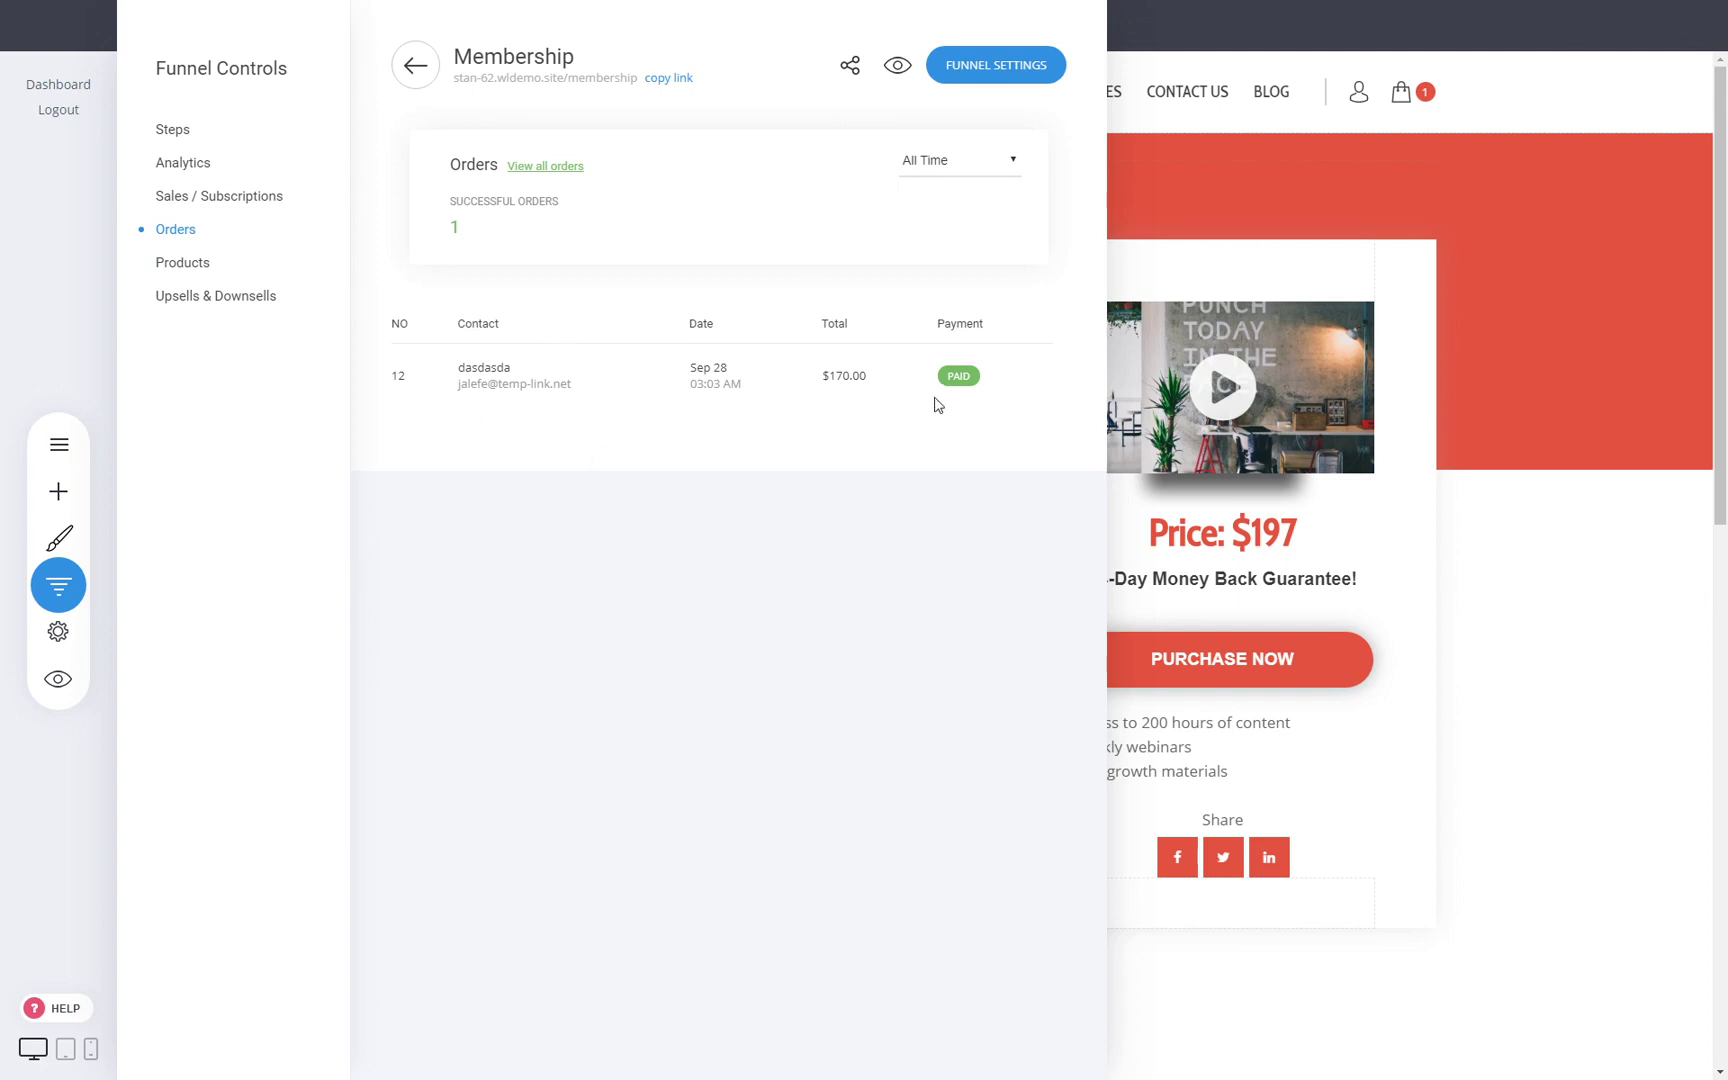
left_click(184, 262)
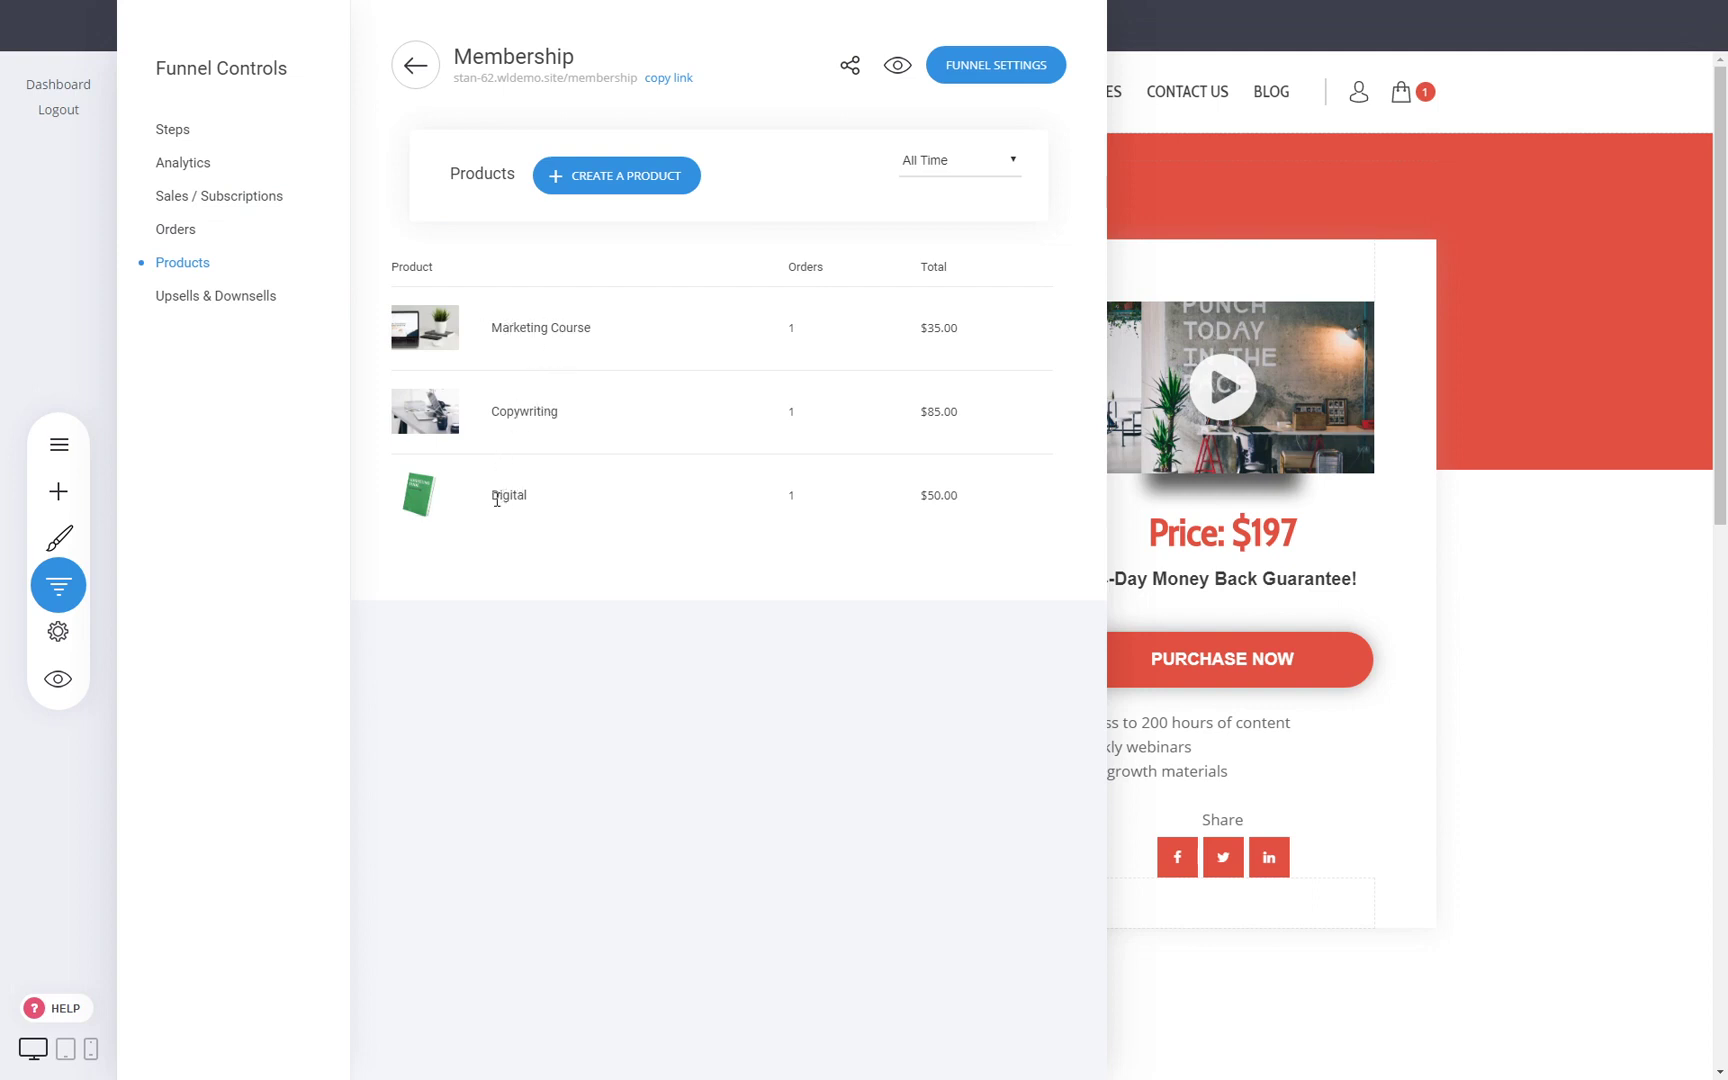
Examine the funnel's upsell success and its upsell and bump products, and return to the funnel steps
left_click(220, 298)
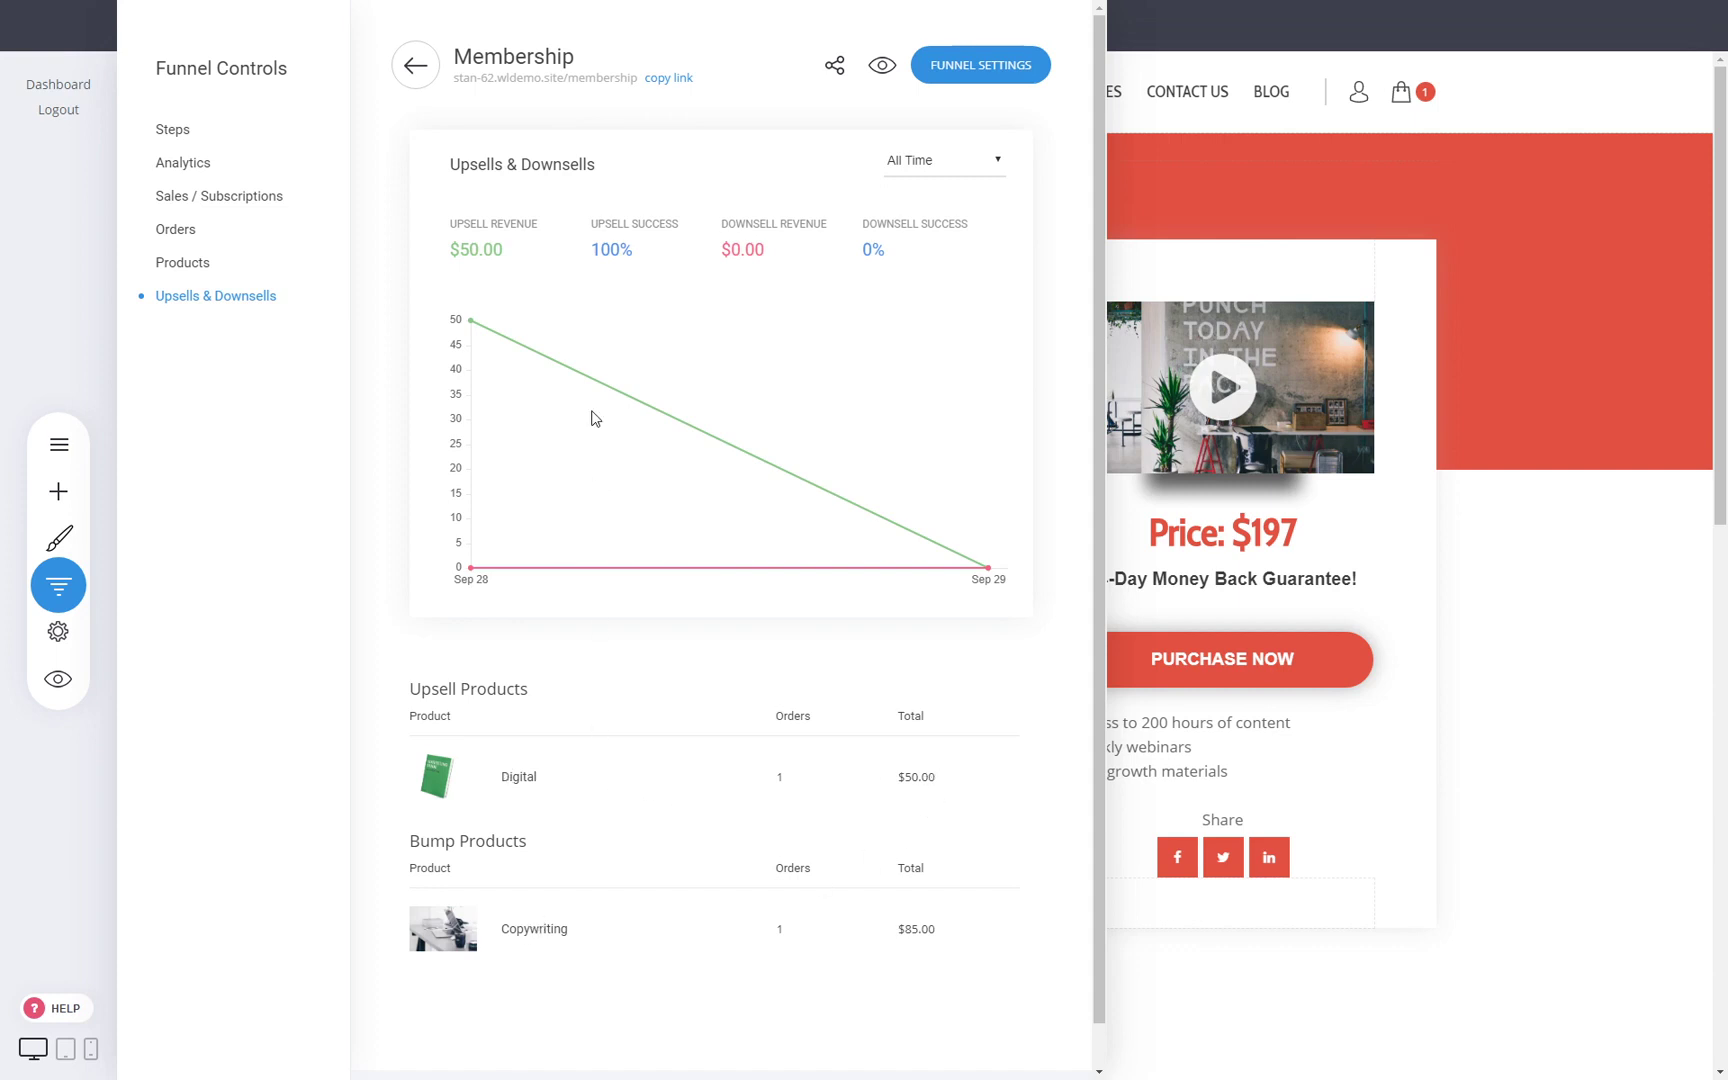
double_click(605, 252)
left_click(412, 690)
left_click_drag(419, 843, 528, 856)
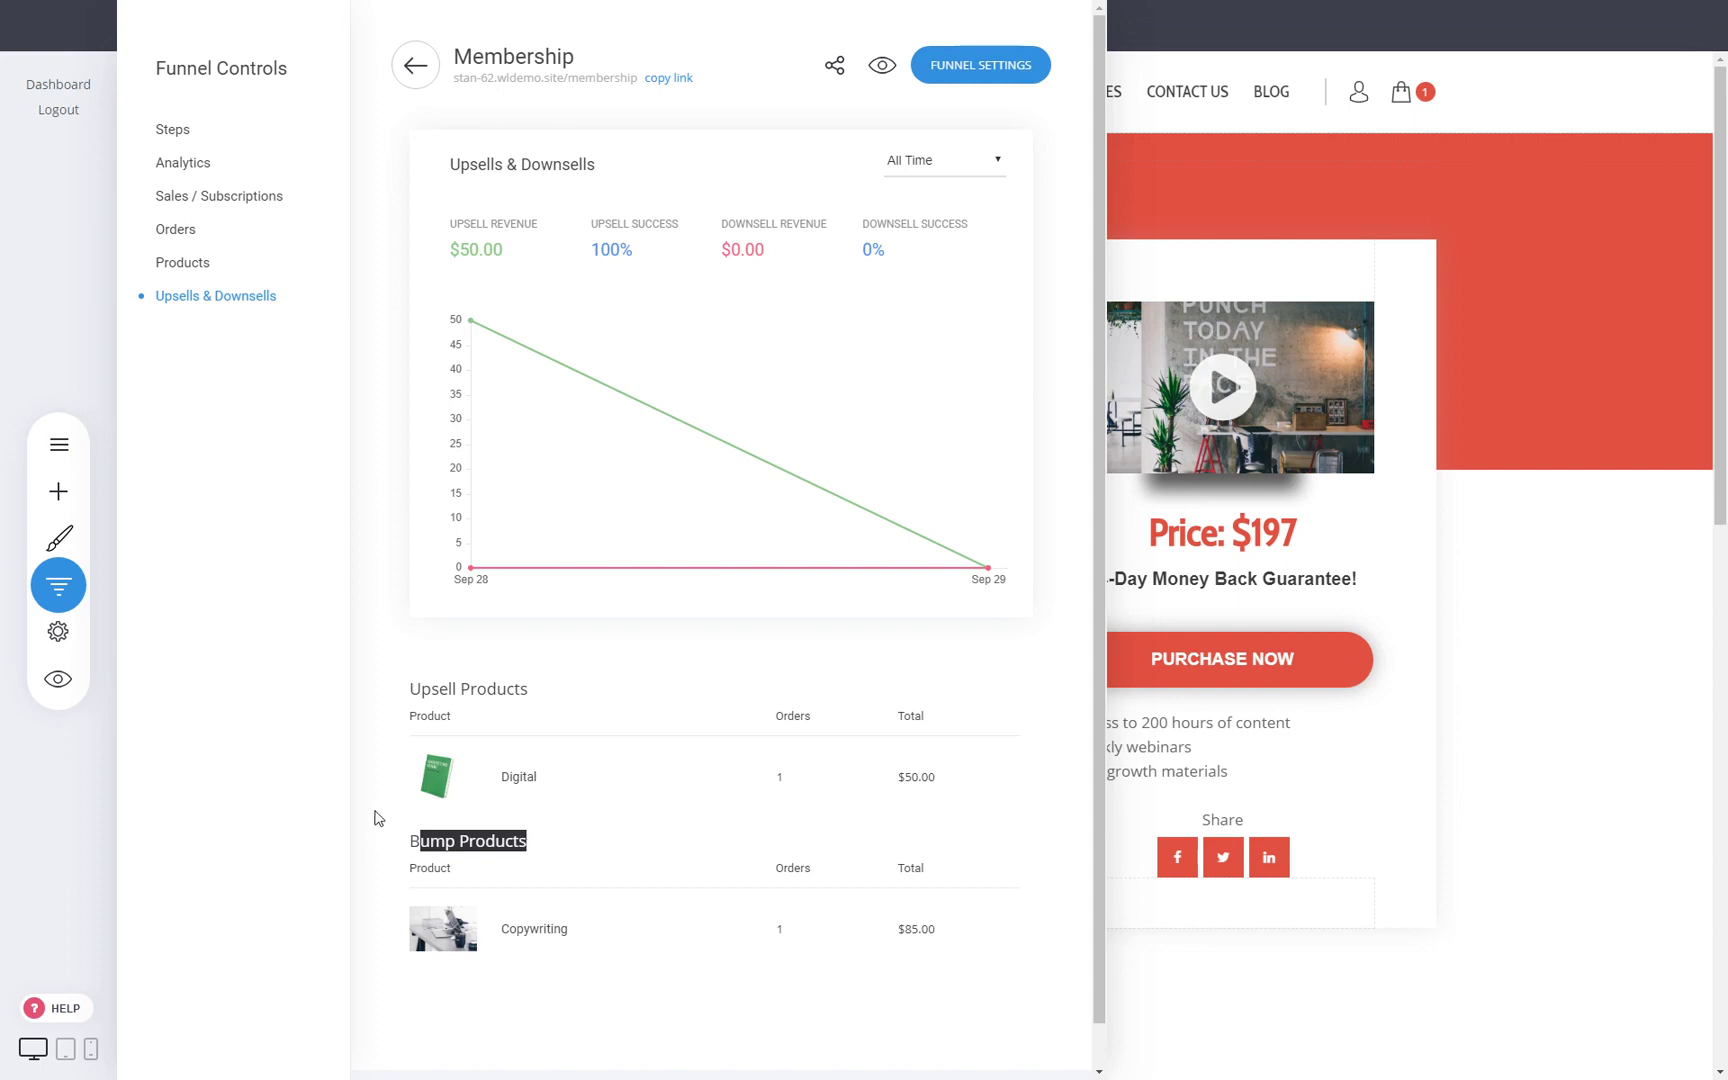
left_click(194, 264)
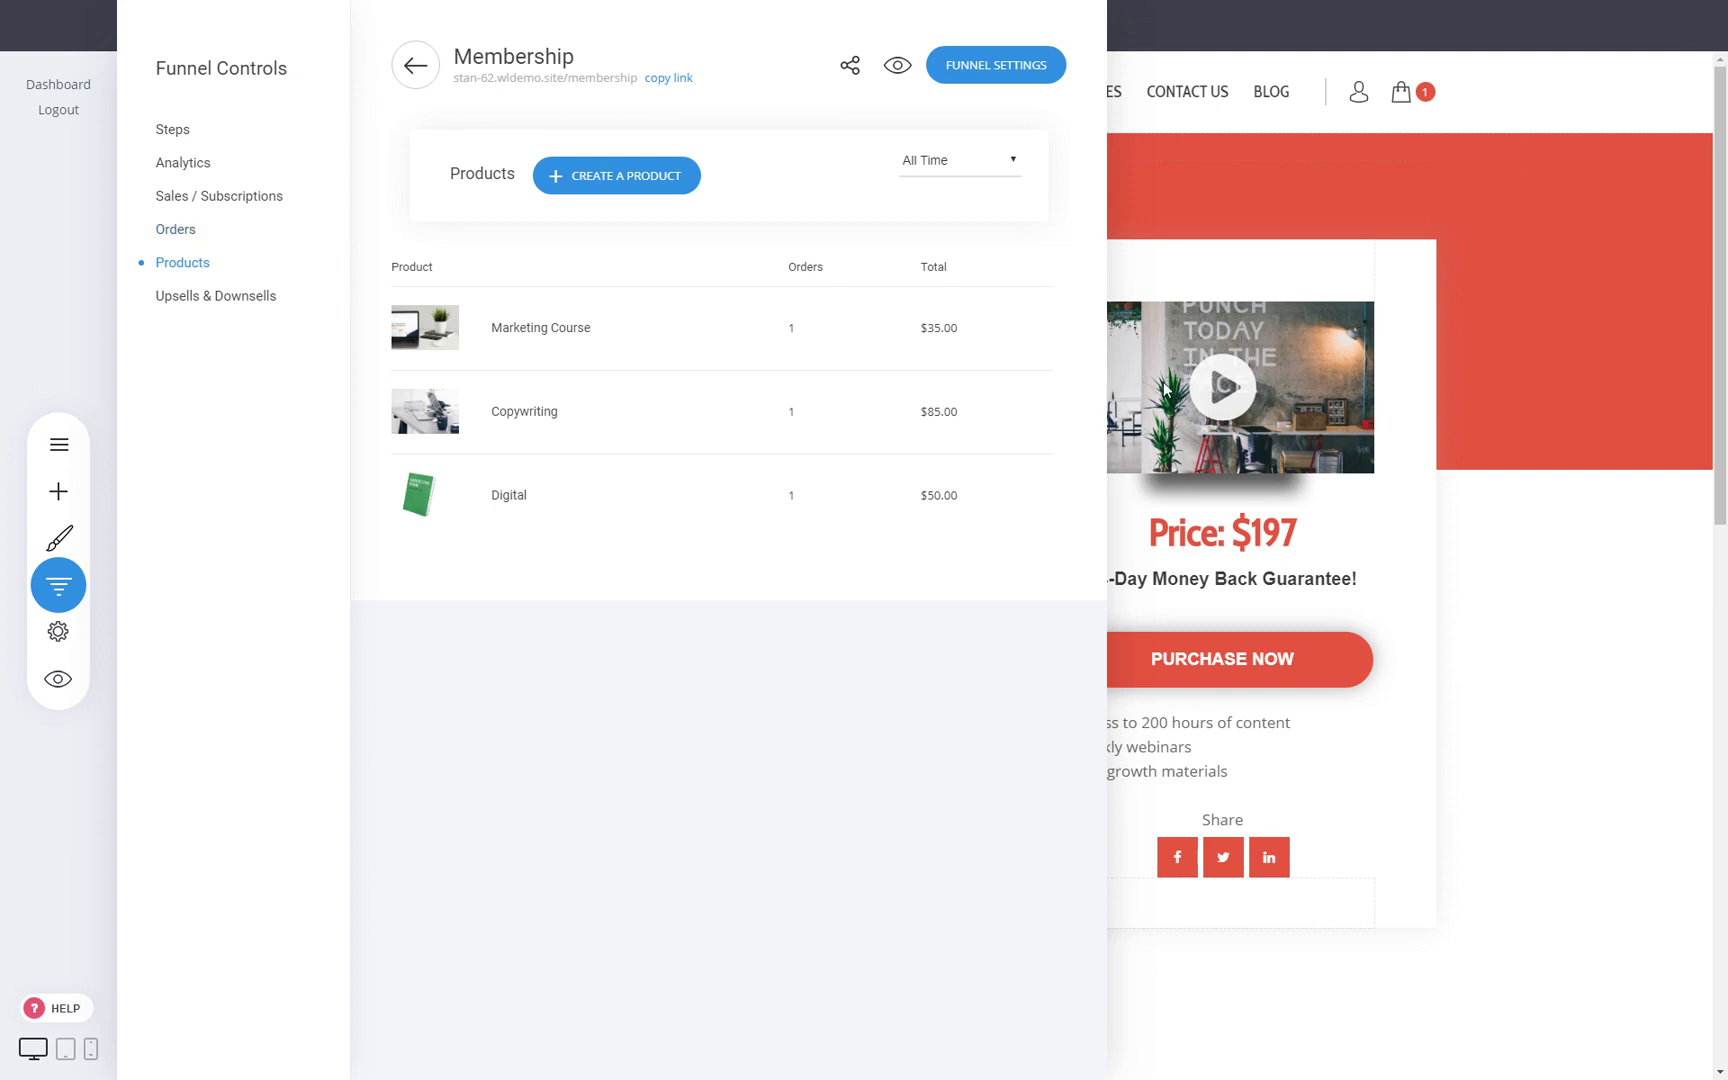
left_click(180, 134)
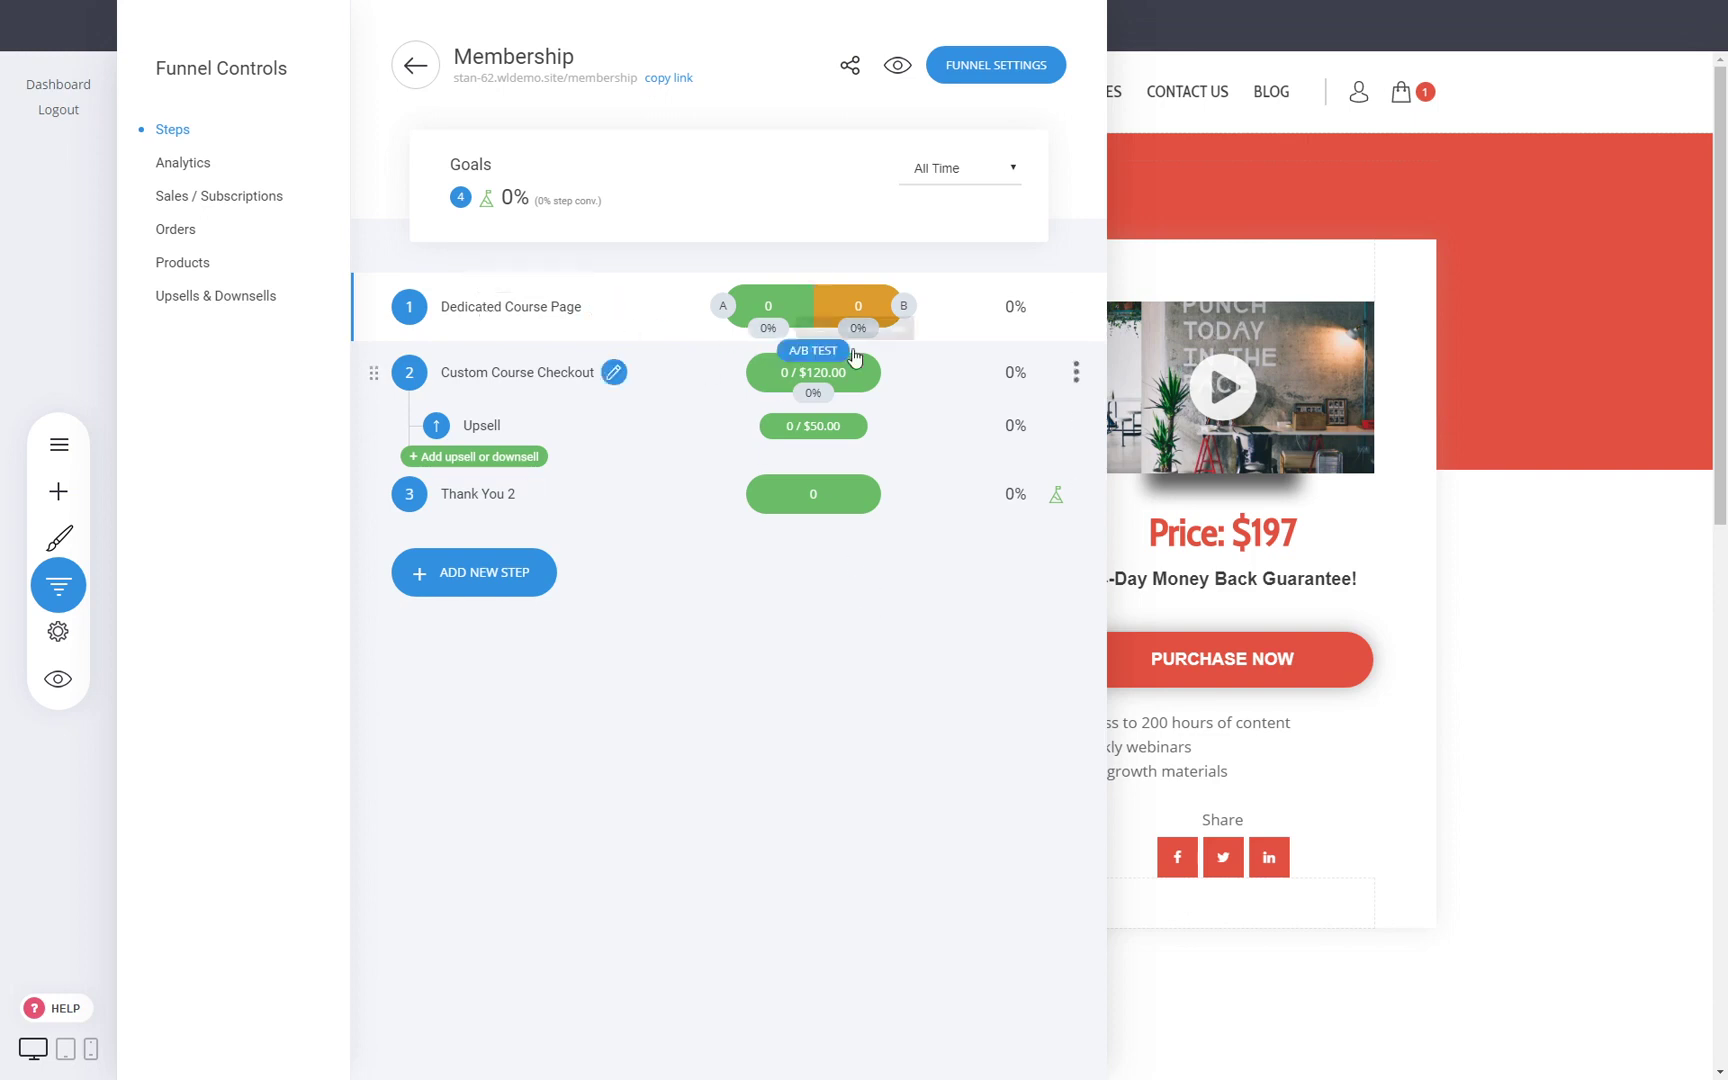
Open variant B of the Membership funnel's Dedicated Course Page in the builder
left_click(1015, 370)
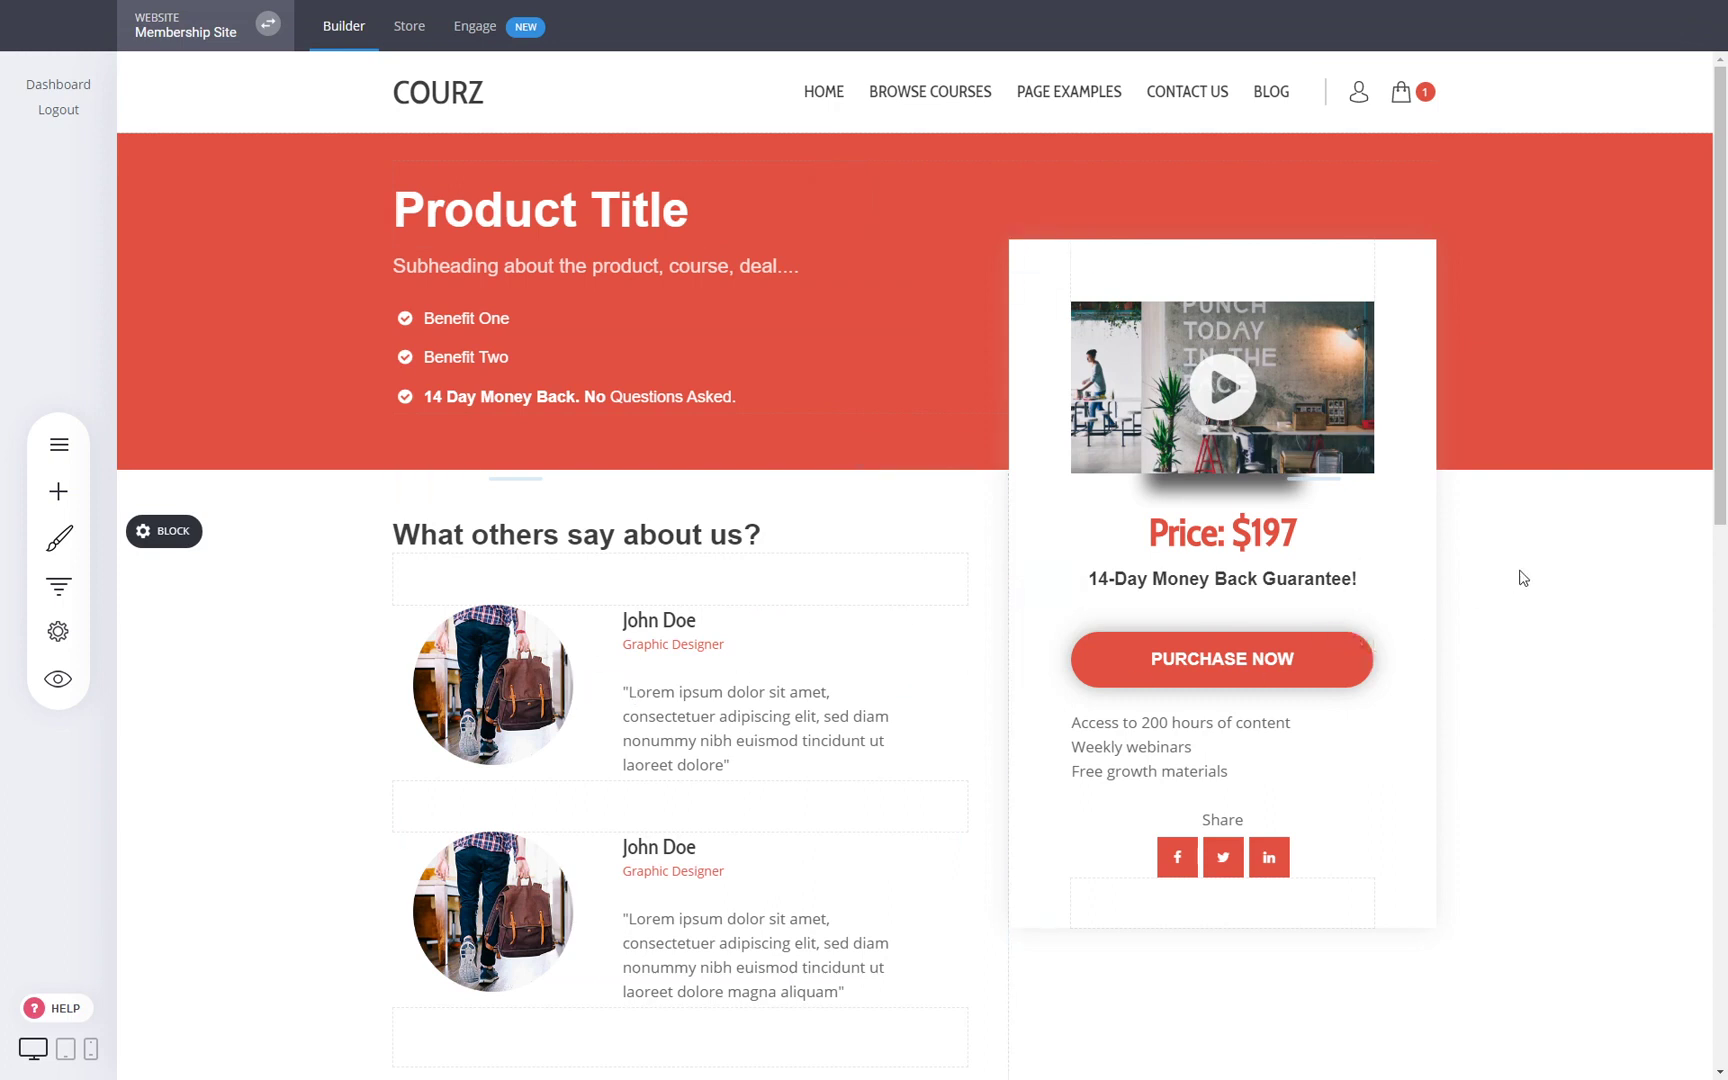
left_click(68, 594)
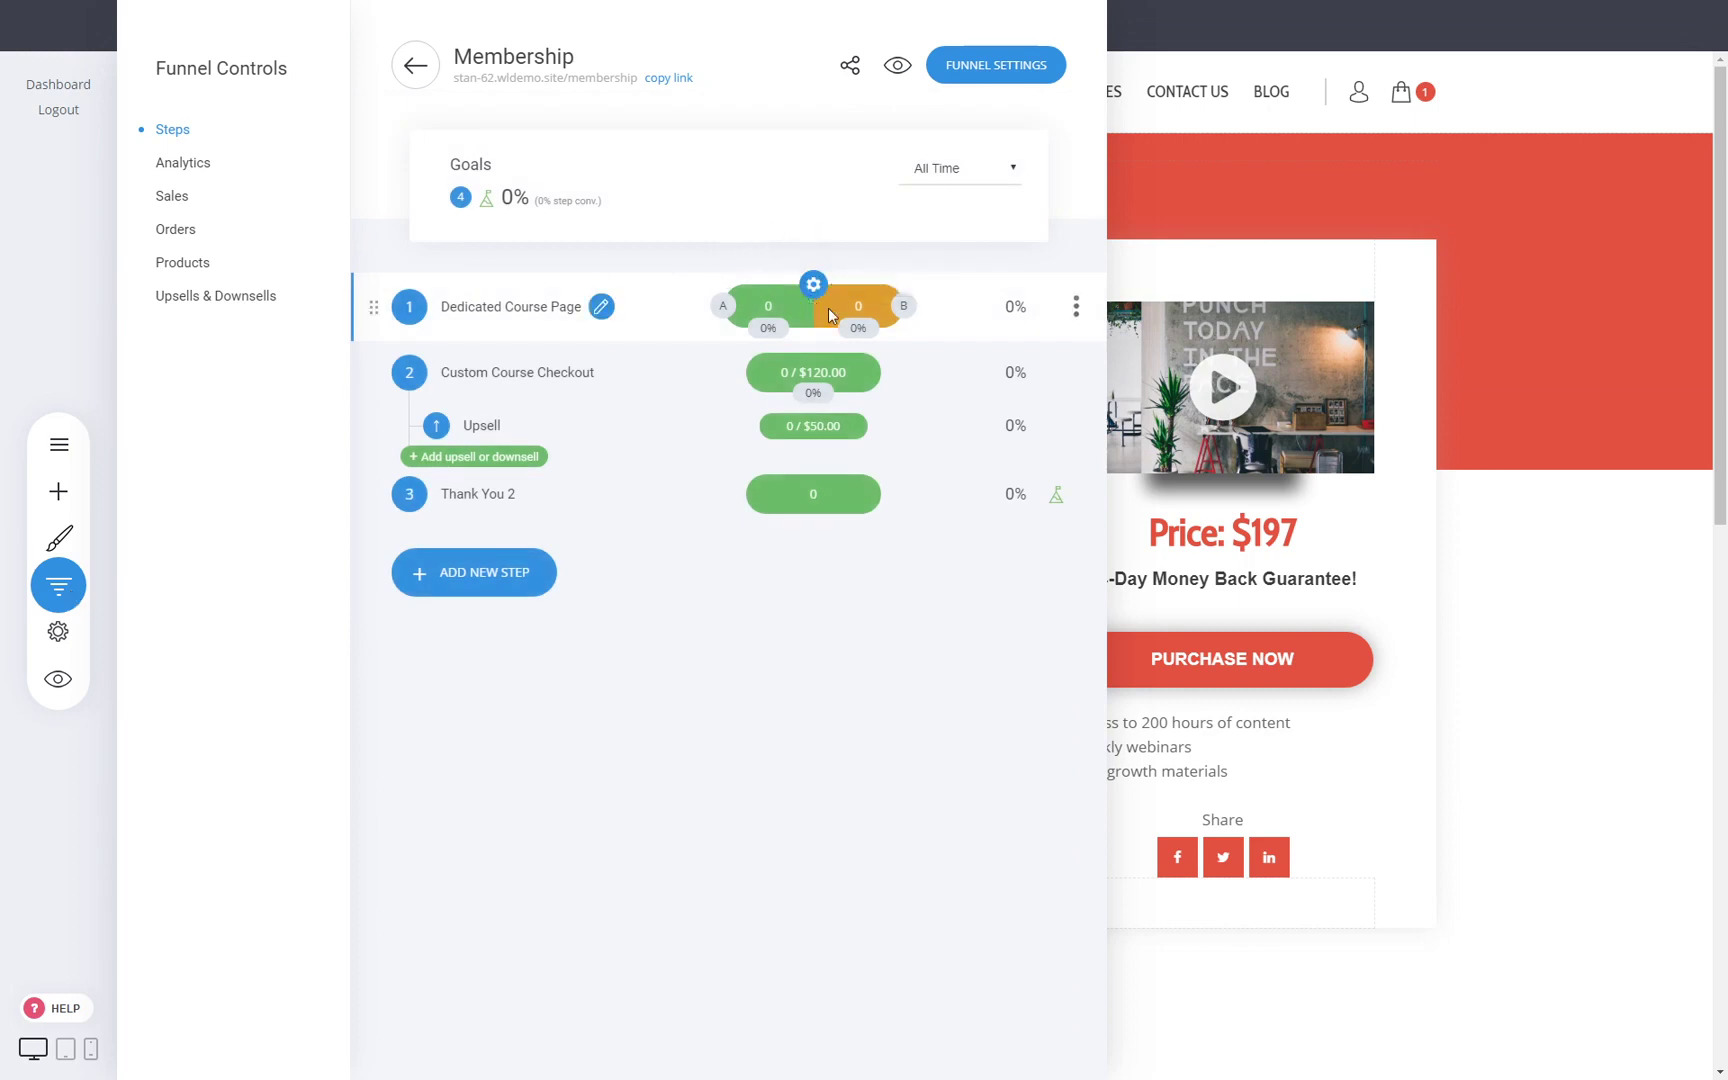
left_click(1478, 468)
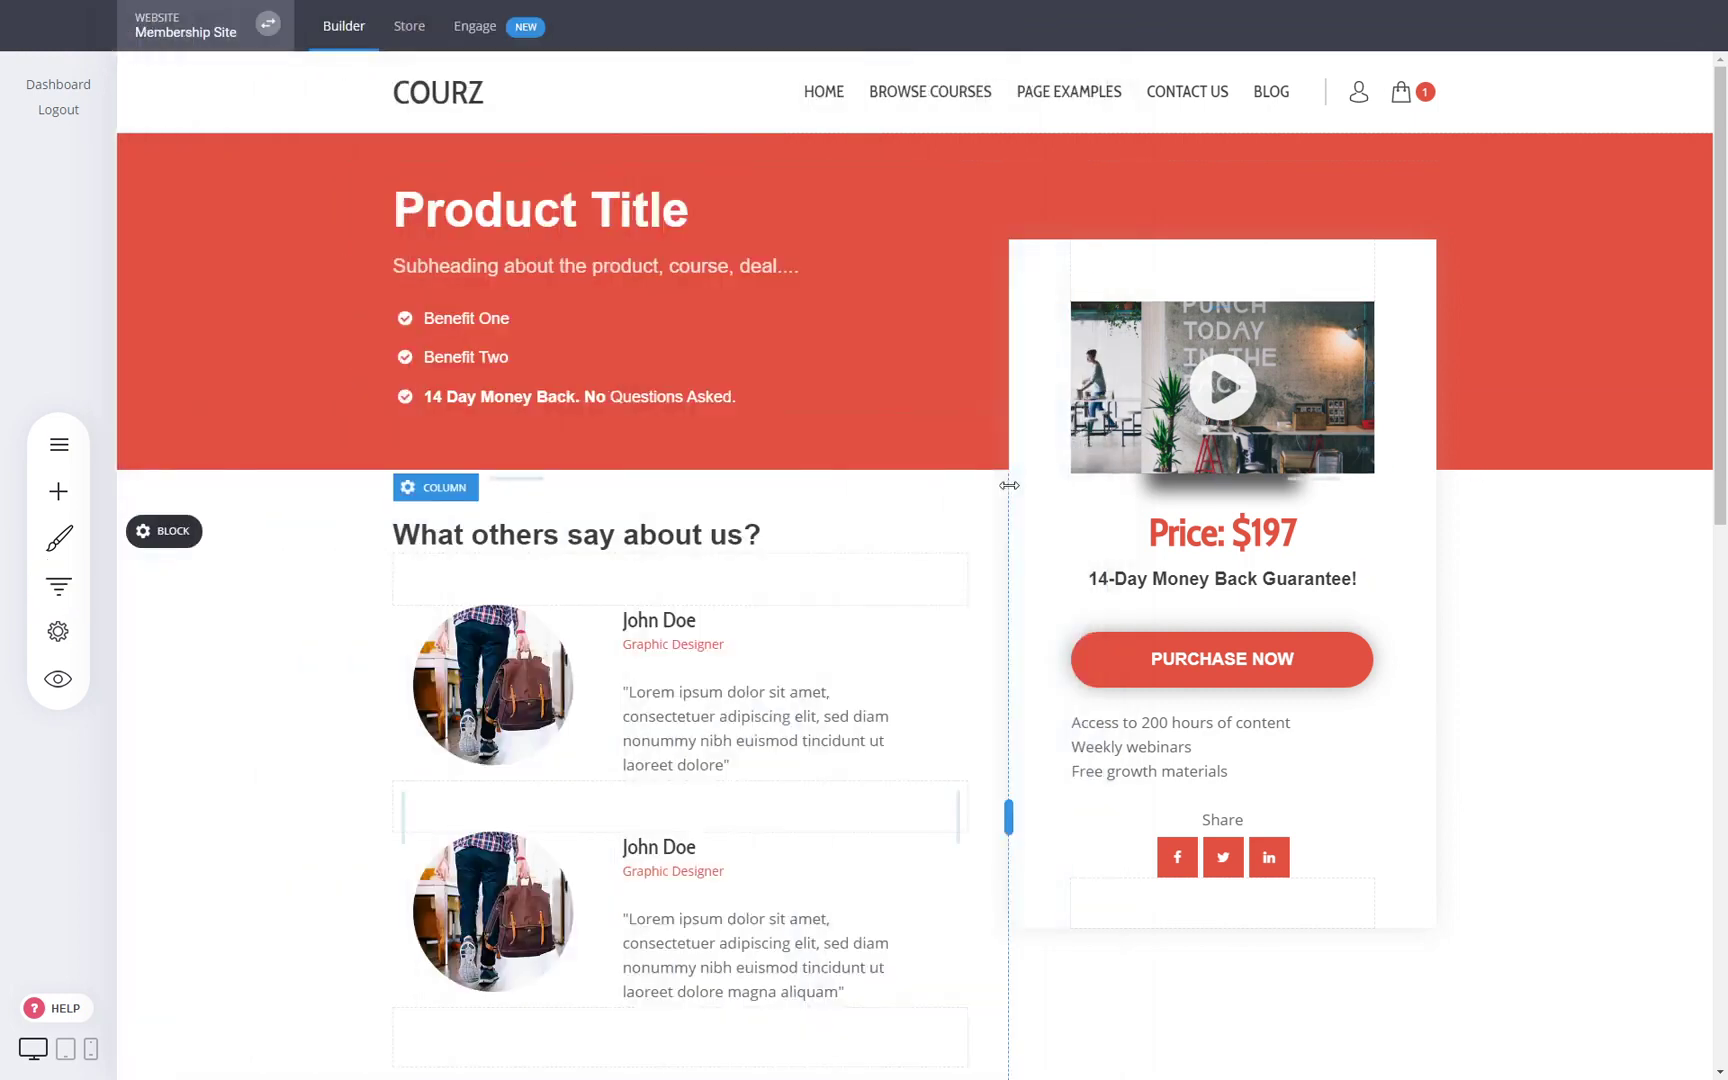
left_click(58, 586)
left_click(897, 307)
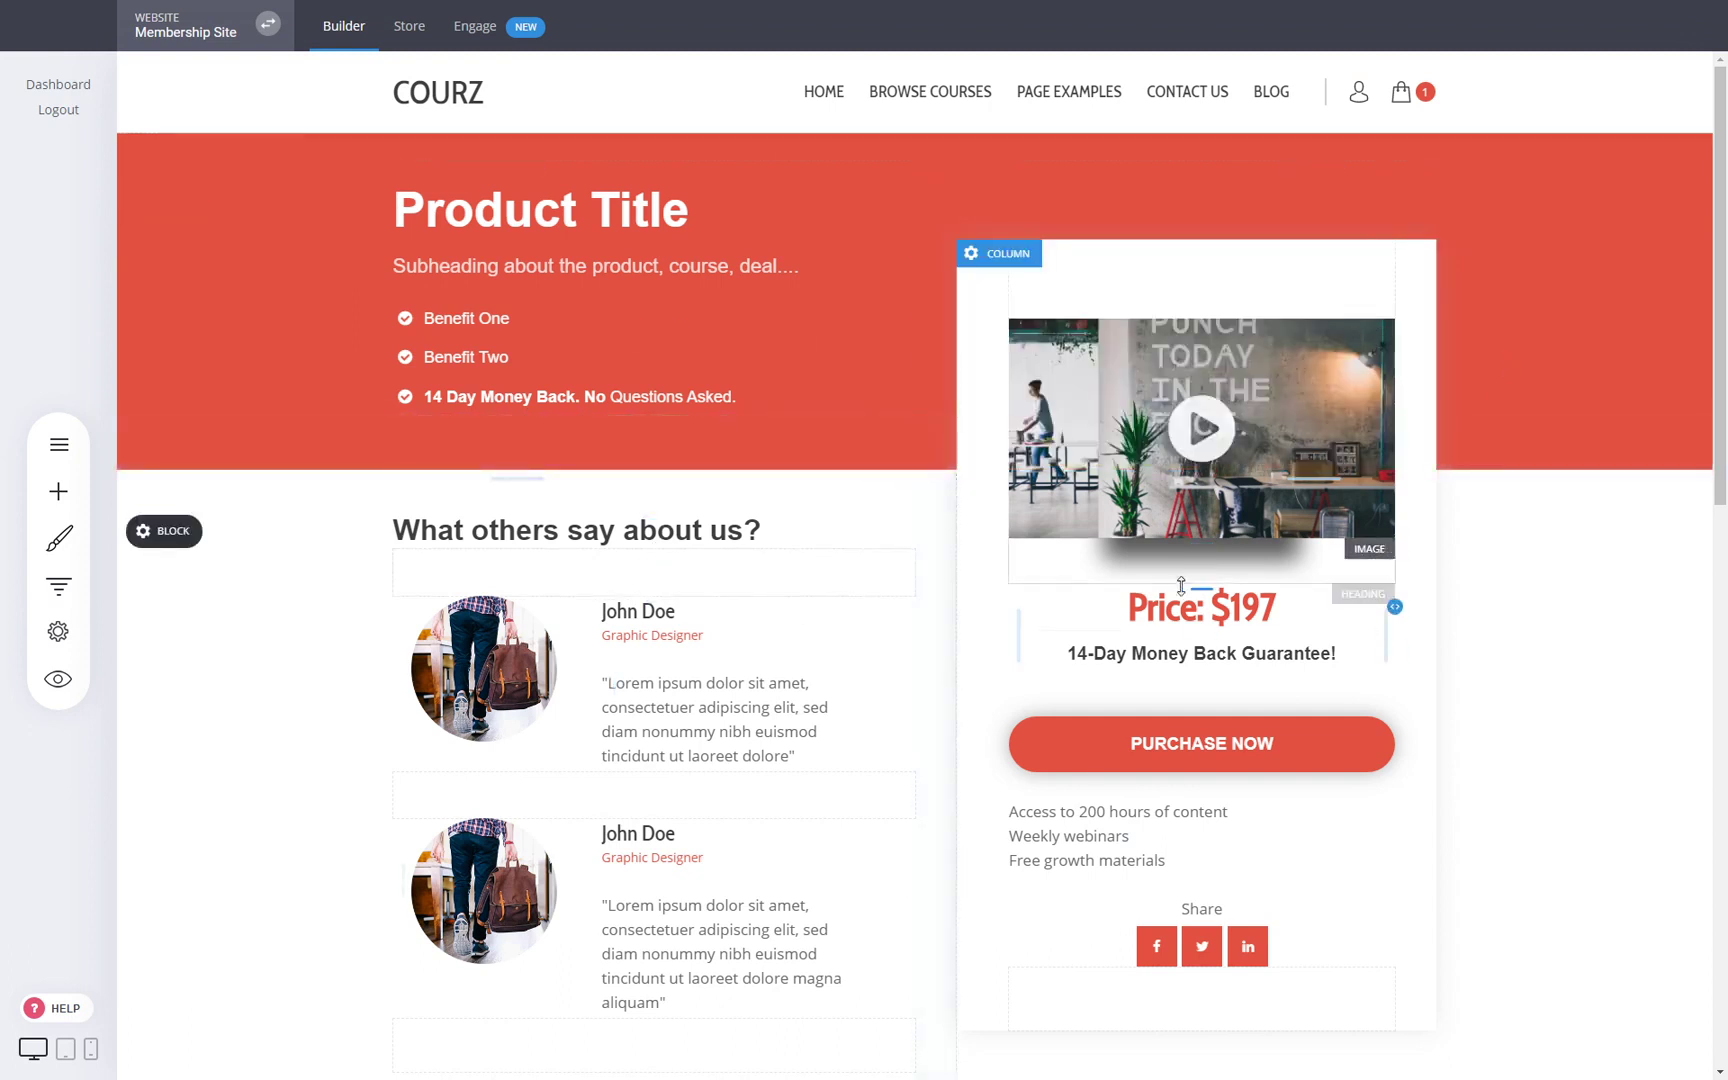
Add a Countdown widget below the 14-day guarantee text, counting time from 23 minutes and 42 seconds
left_click(56, 489)
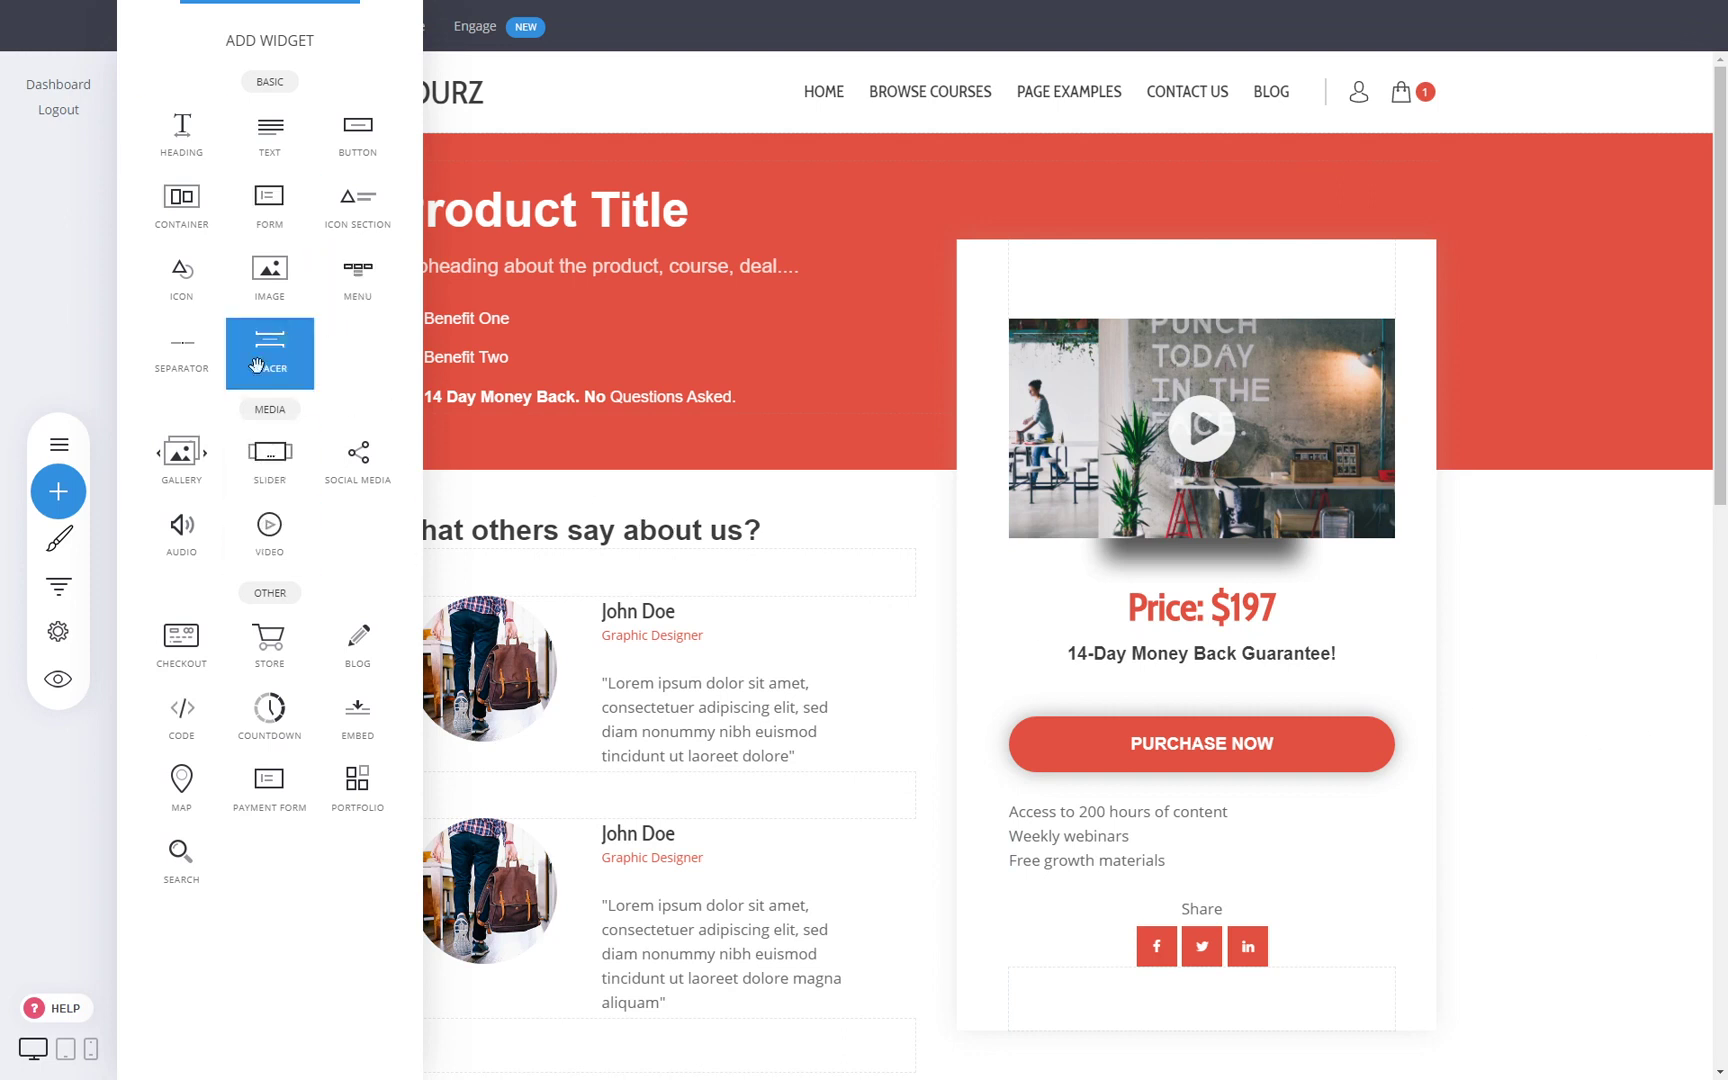
left_click_drag(250, 712, 1205, 675)
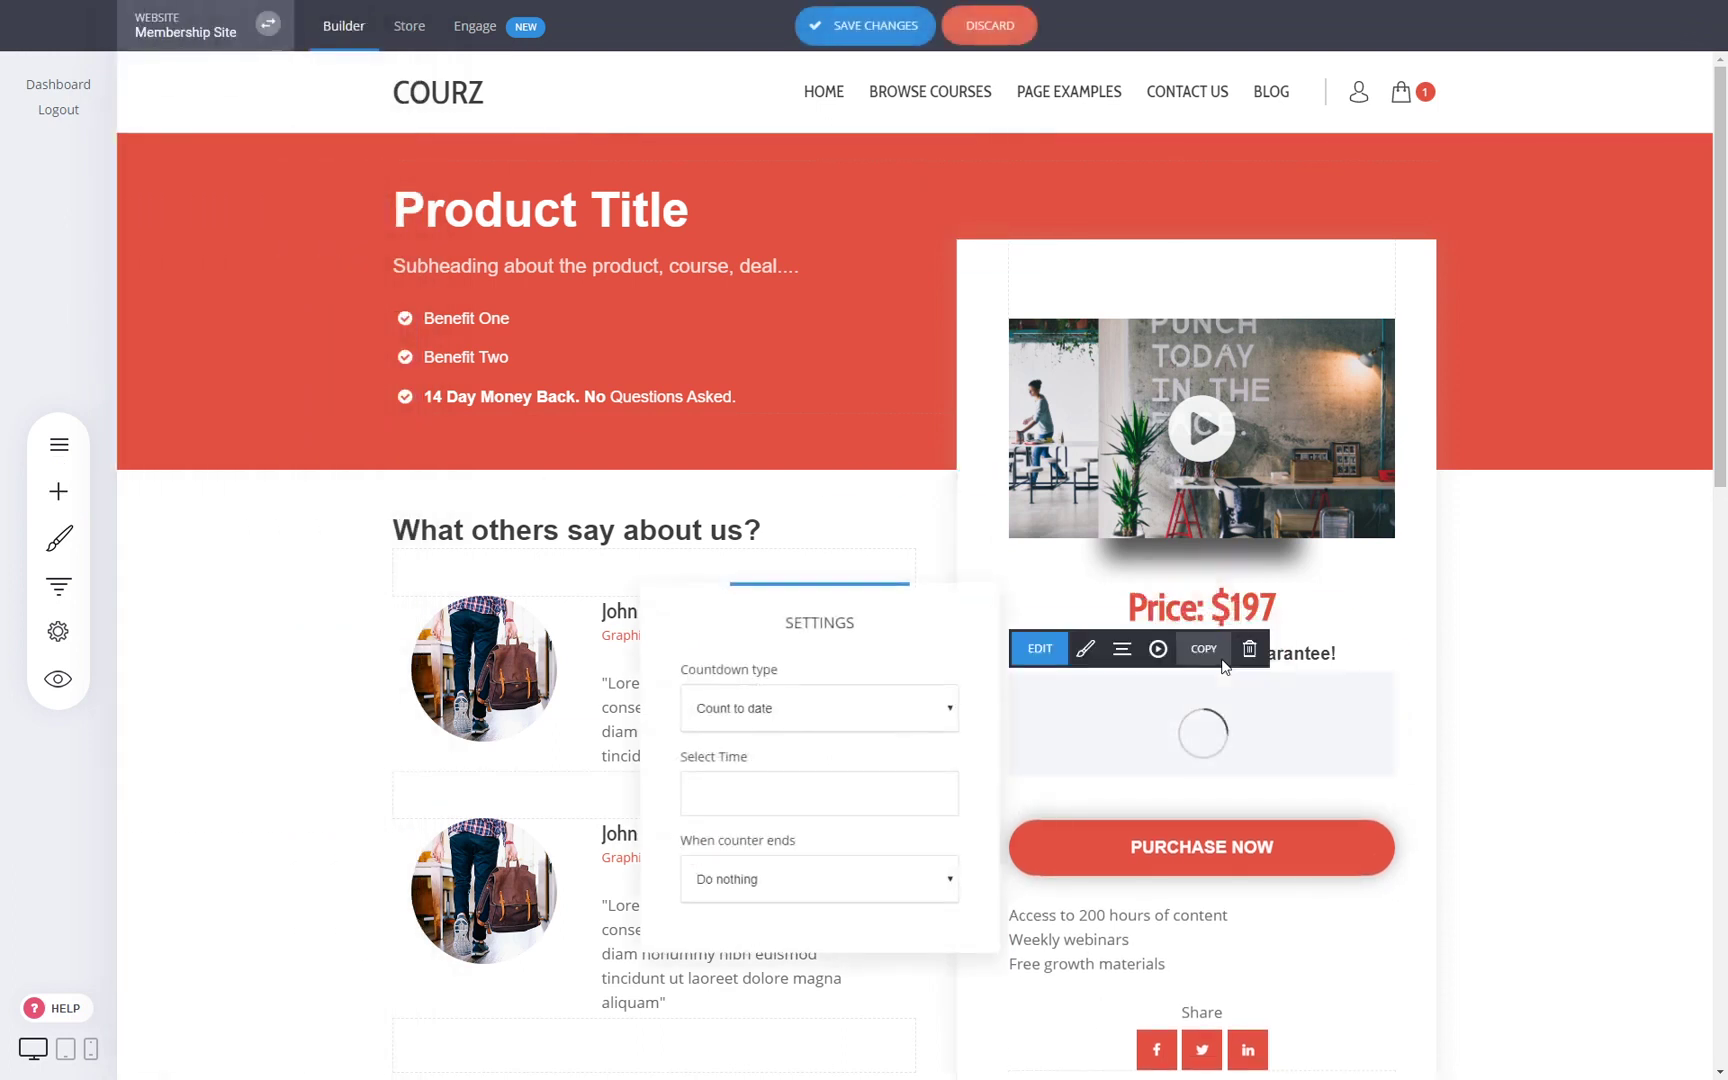
left_click(755, 766)
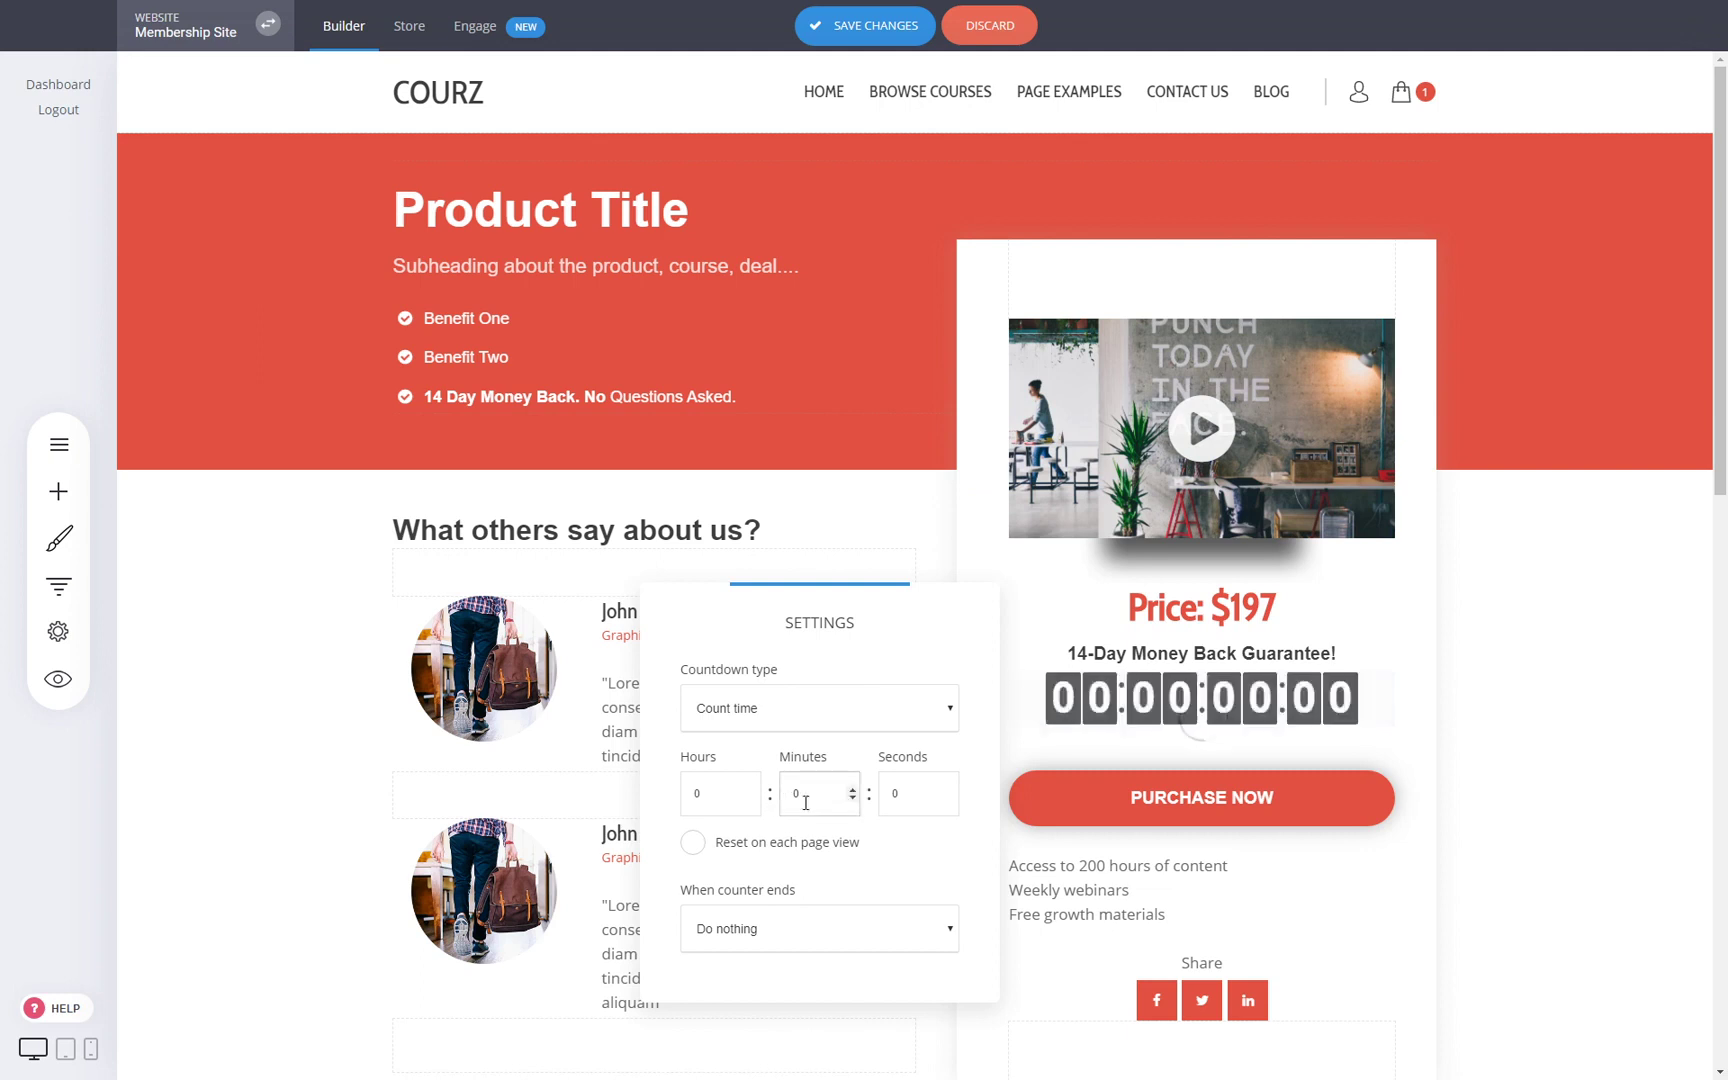
double_click(810, 802)
type("23")
double_click(915, 803)
type("42")
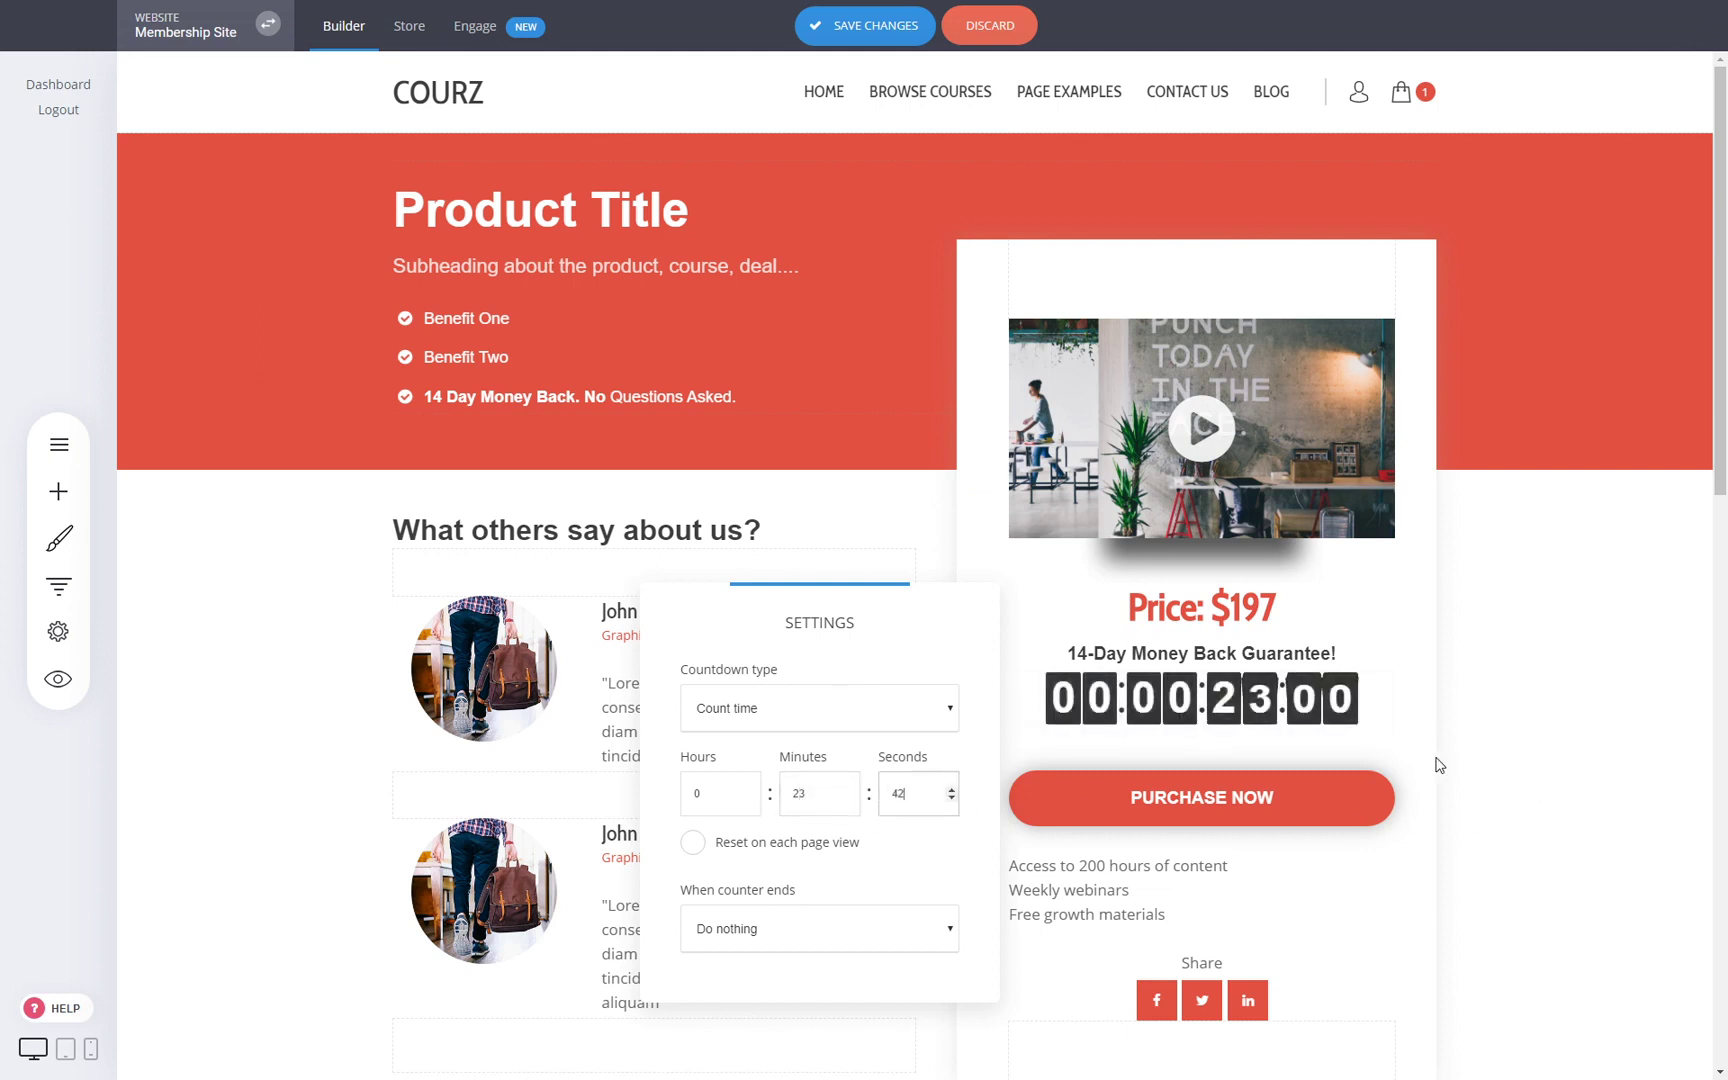
left_click(1470, 763)
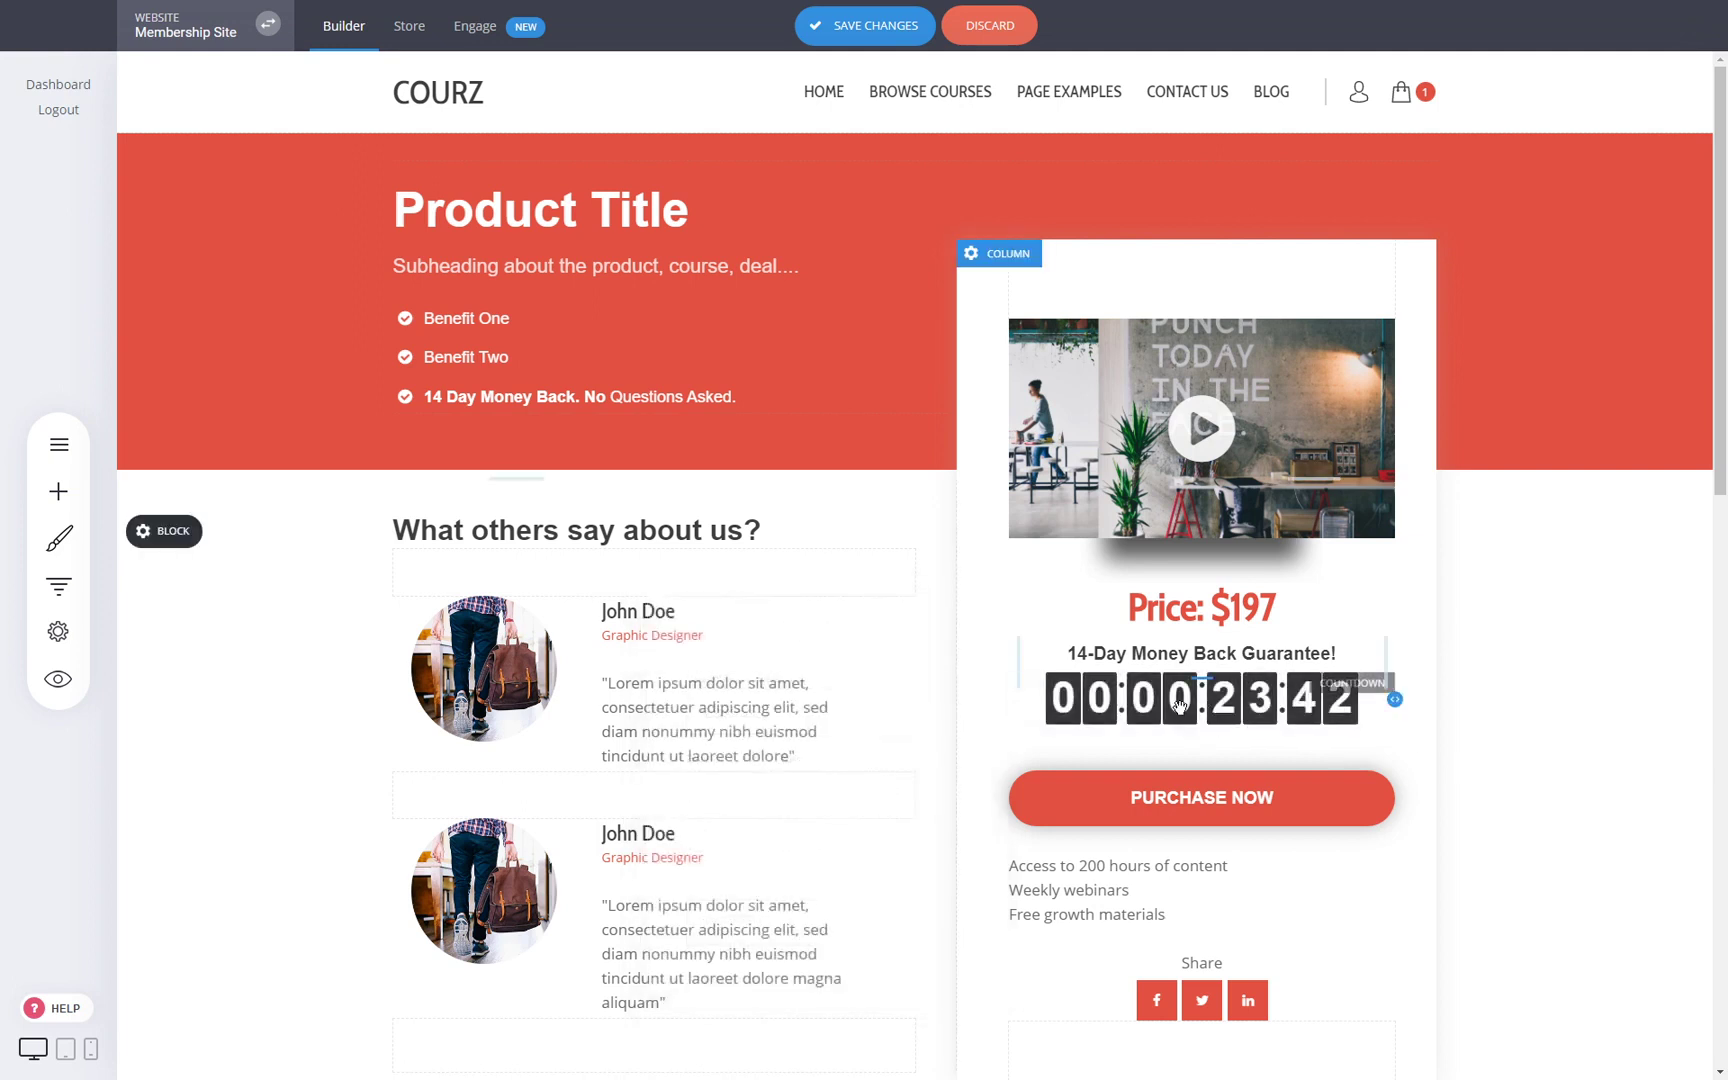
Hide the days in the countdown's styling and add a little space above the countdown
mouse_move(1100, 685)
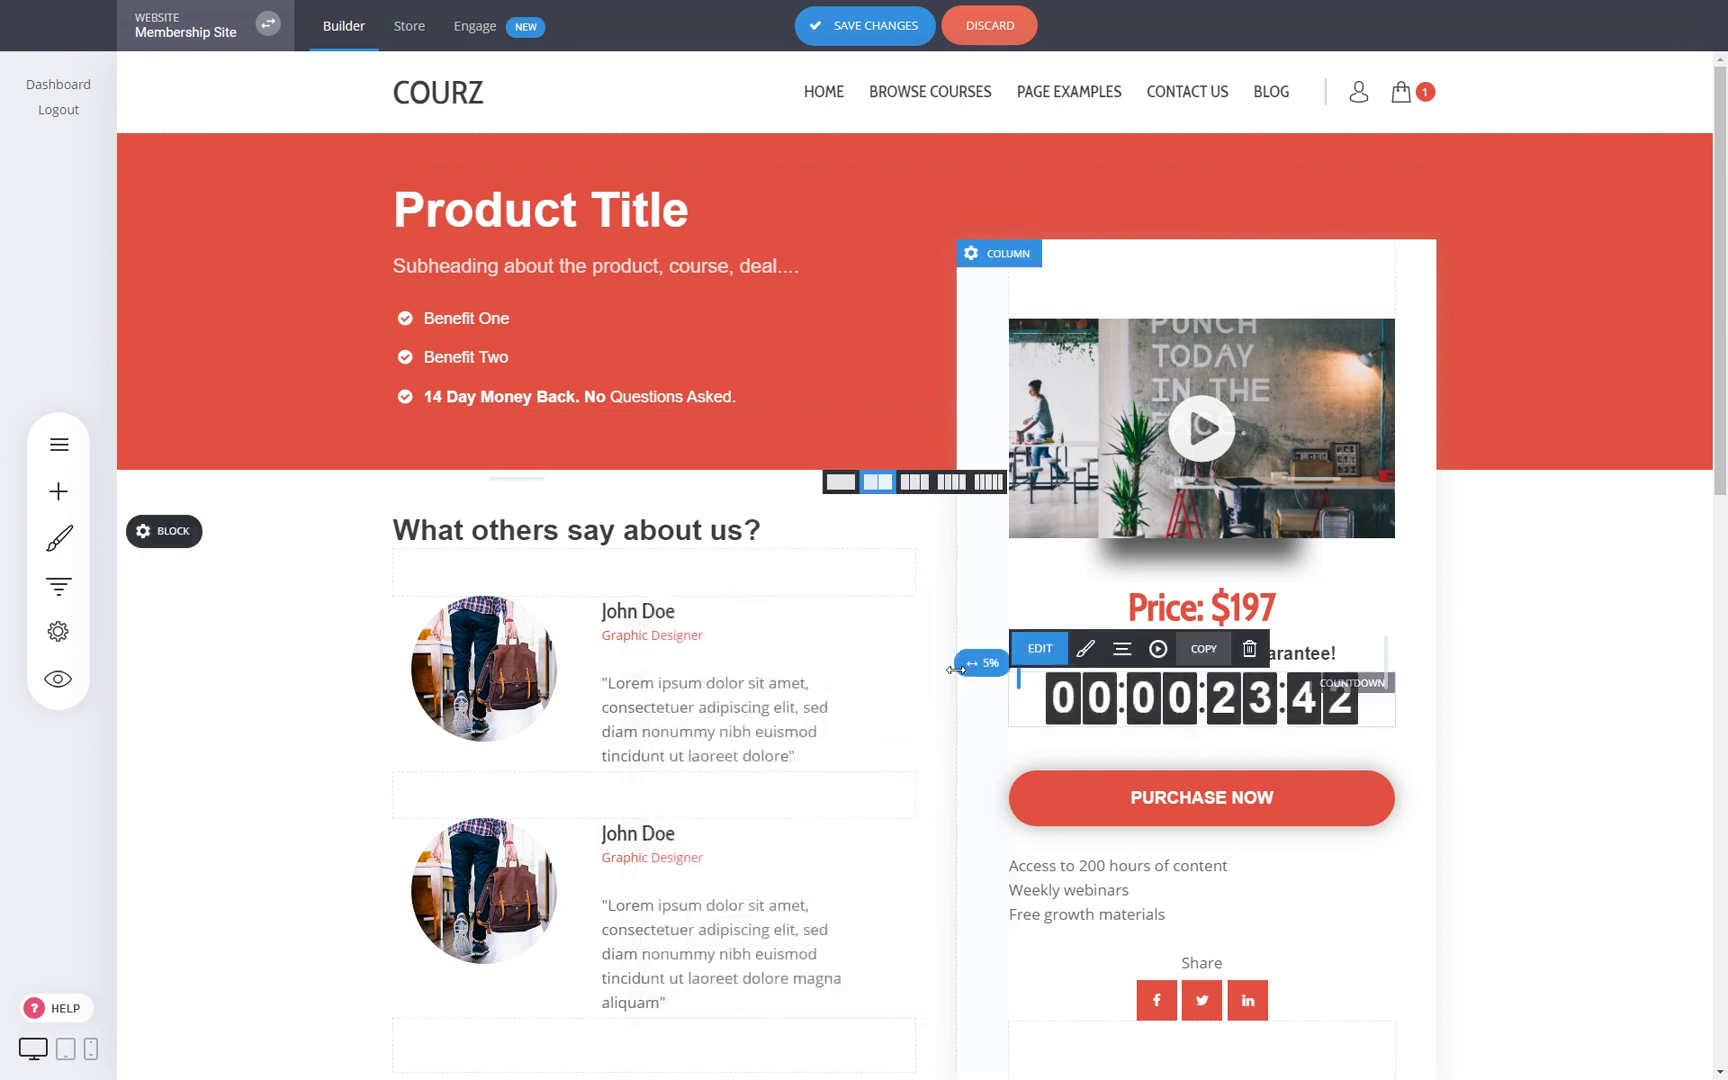
left_click(1085, 650)
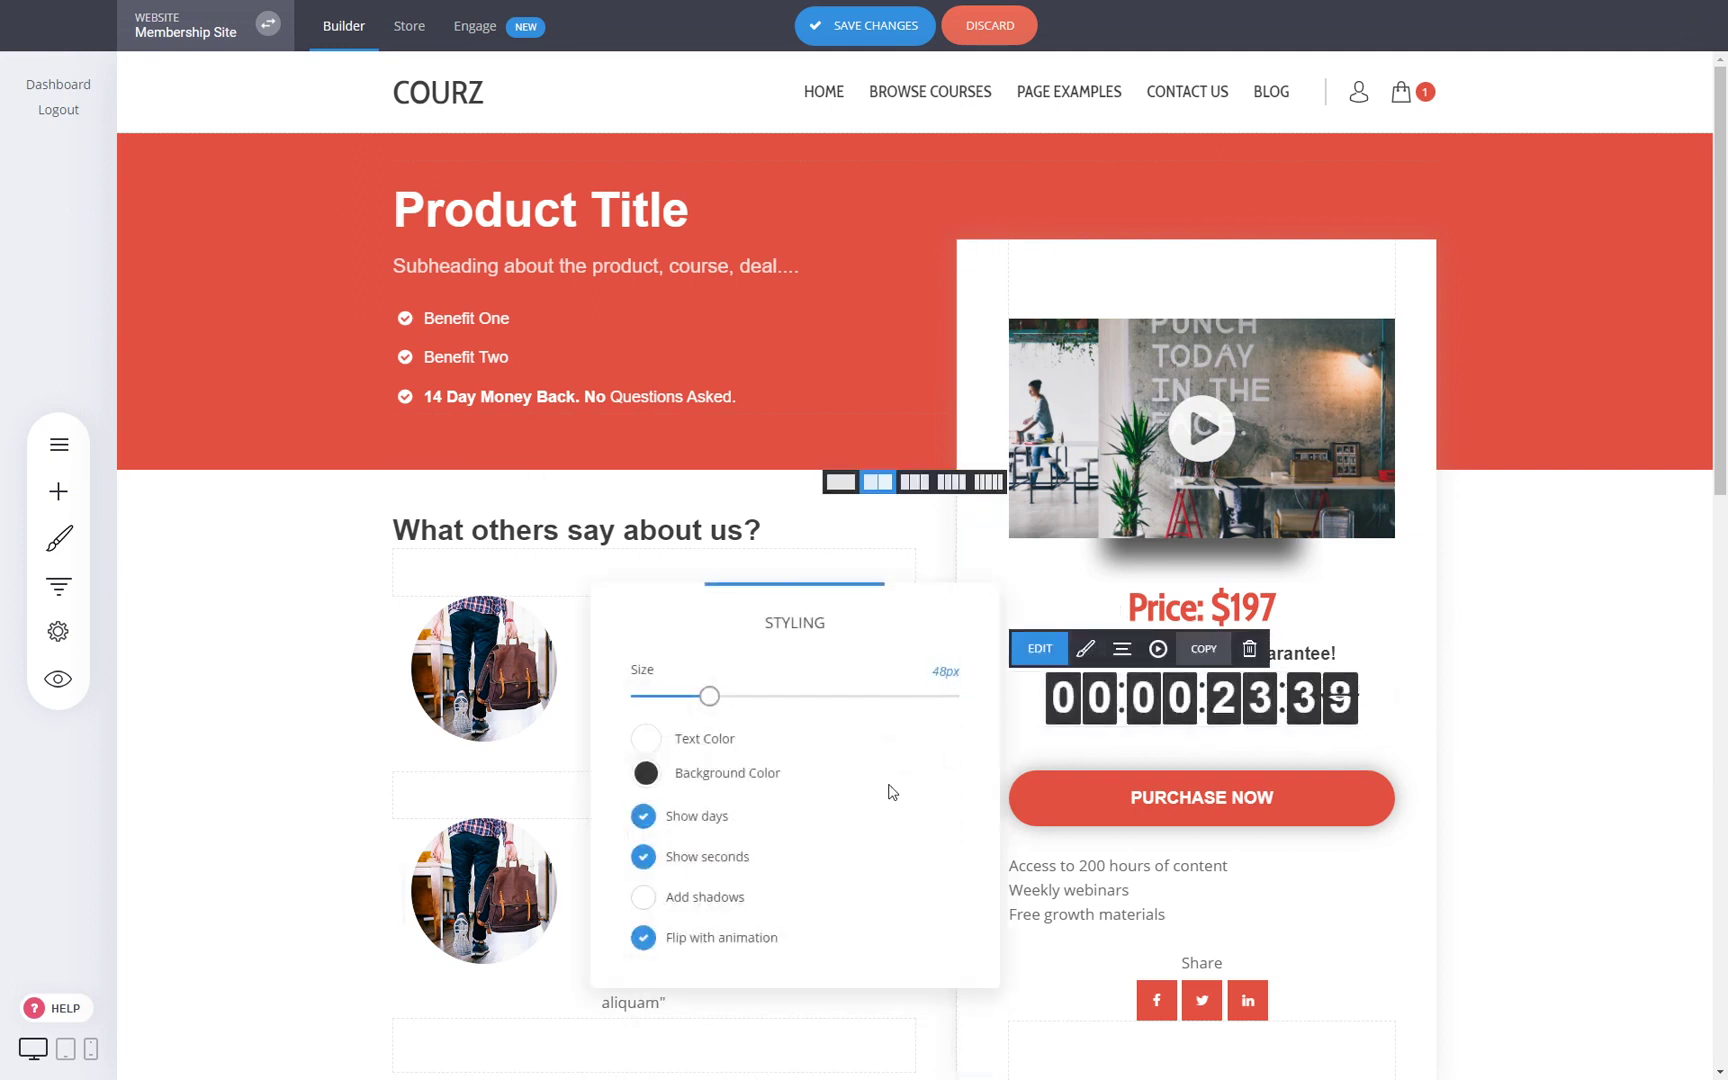
left_click(716, 818)
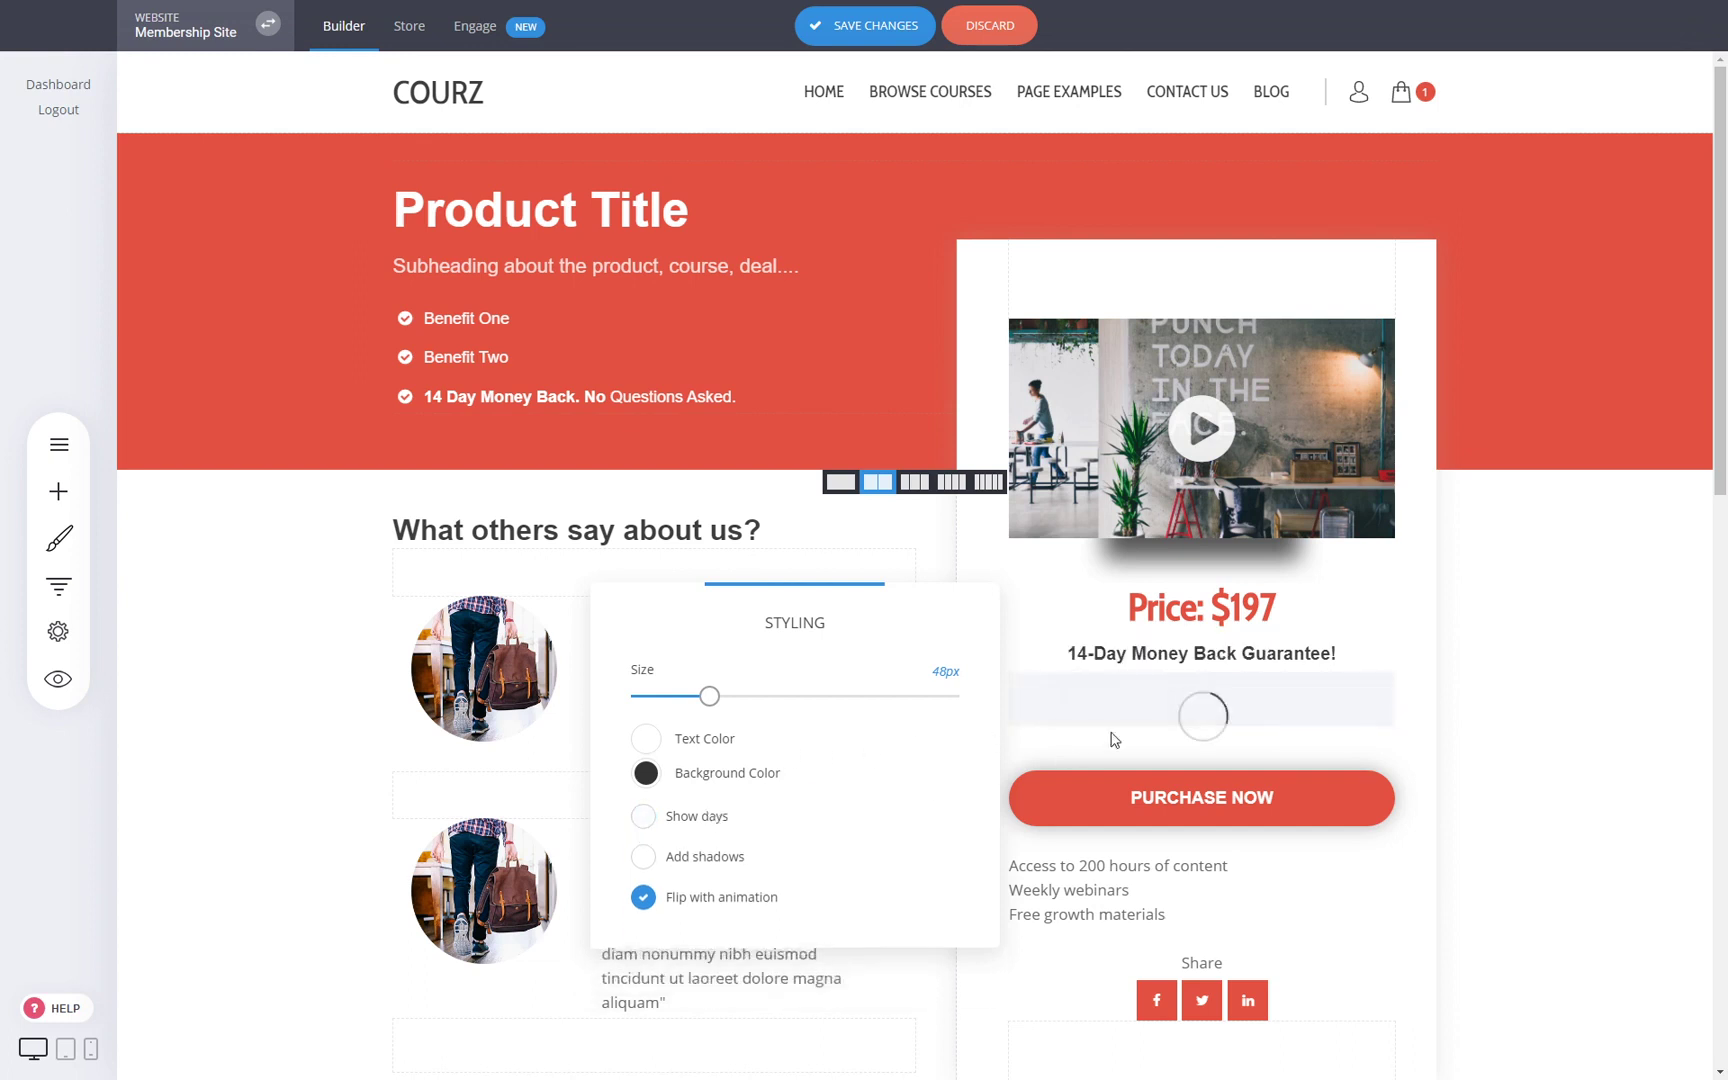
left_click(1254, 680)
left_click_drag(1254, 678, 1254, 689)
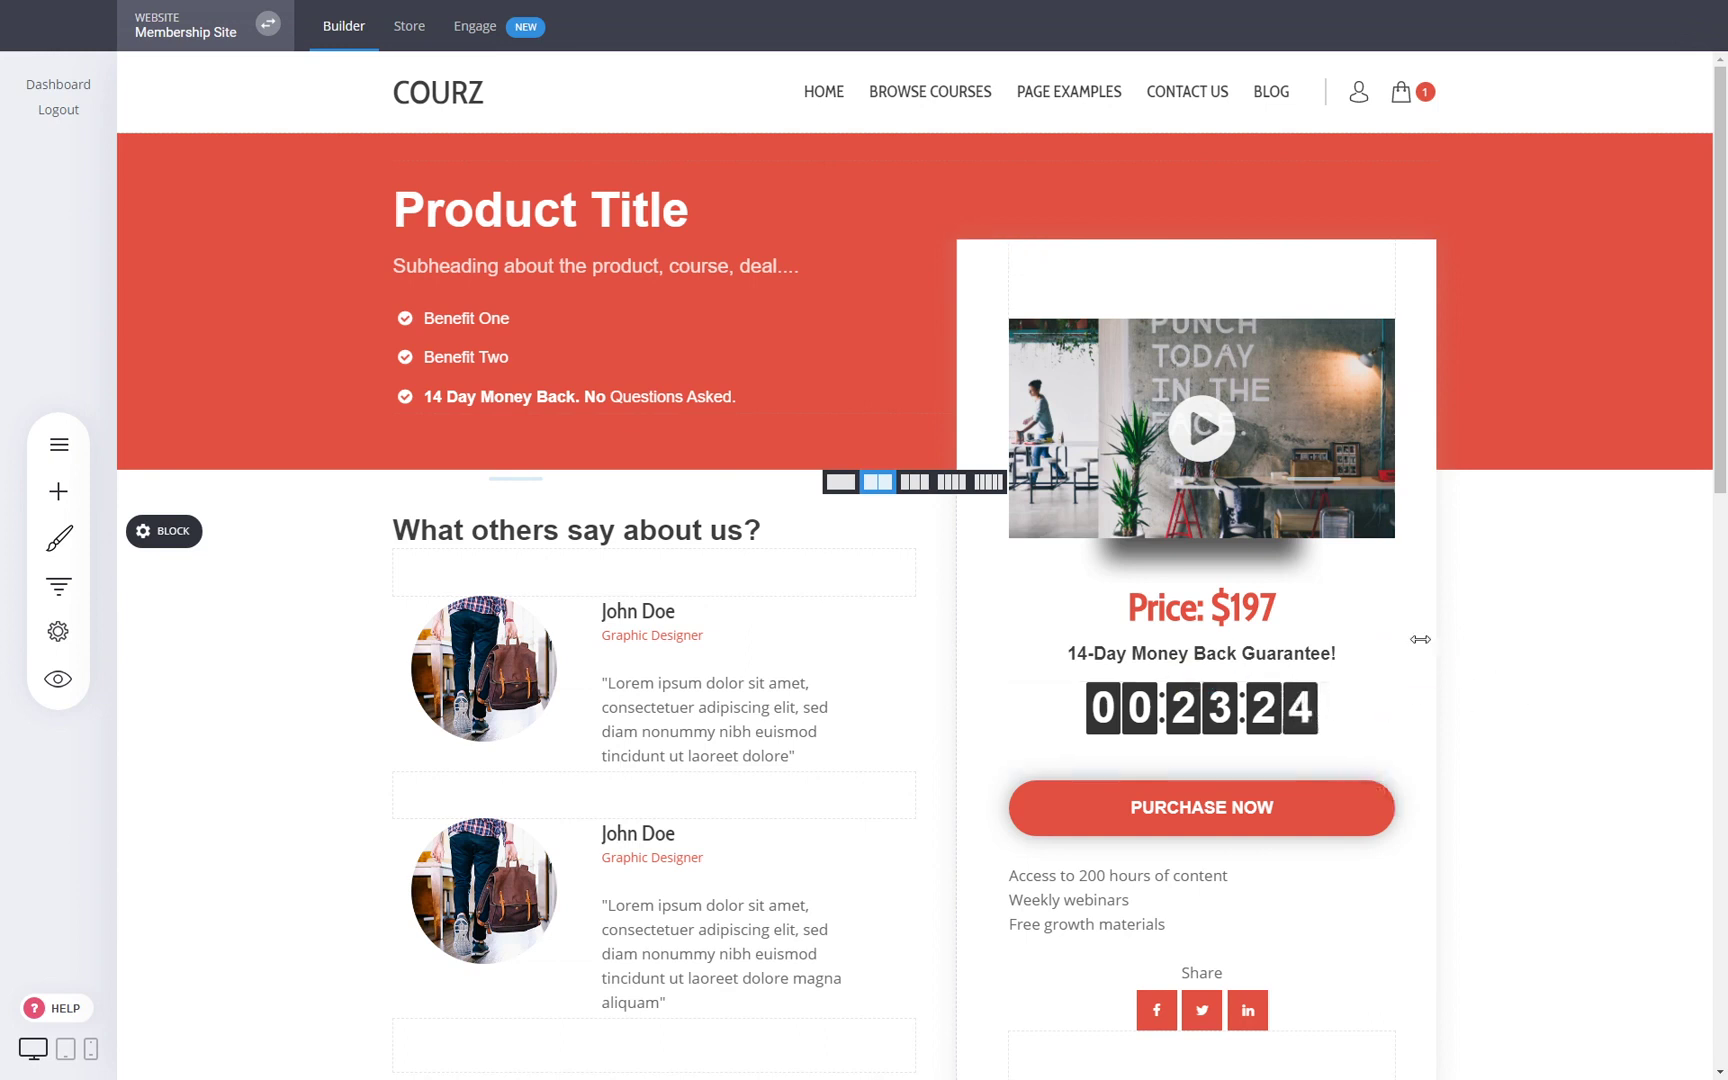
Look over variant B of the course page, from the price heading and testimonials down to the enrollment block
left_click(1237, 611)
left_click(1516, 637)
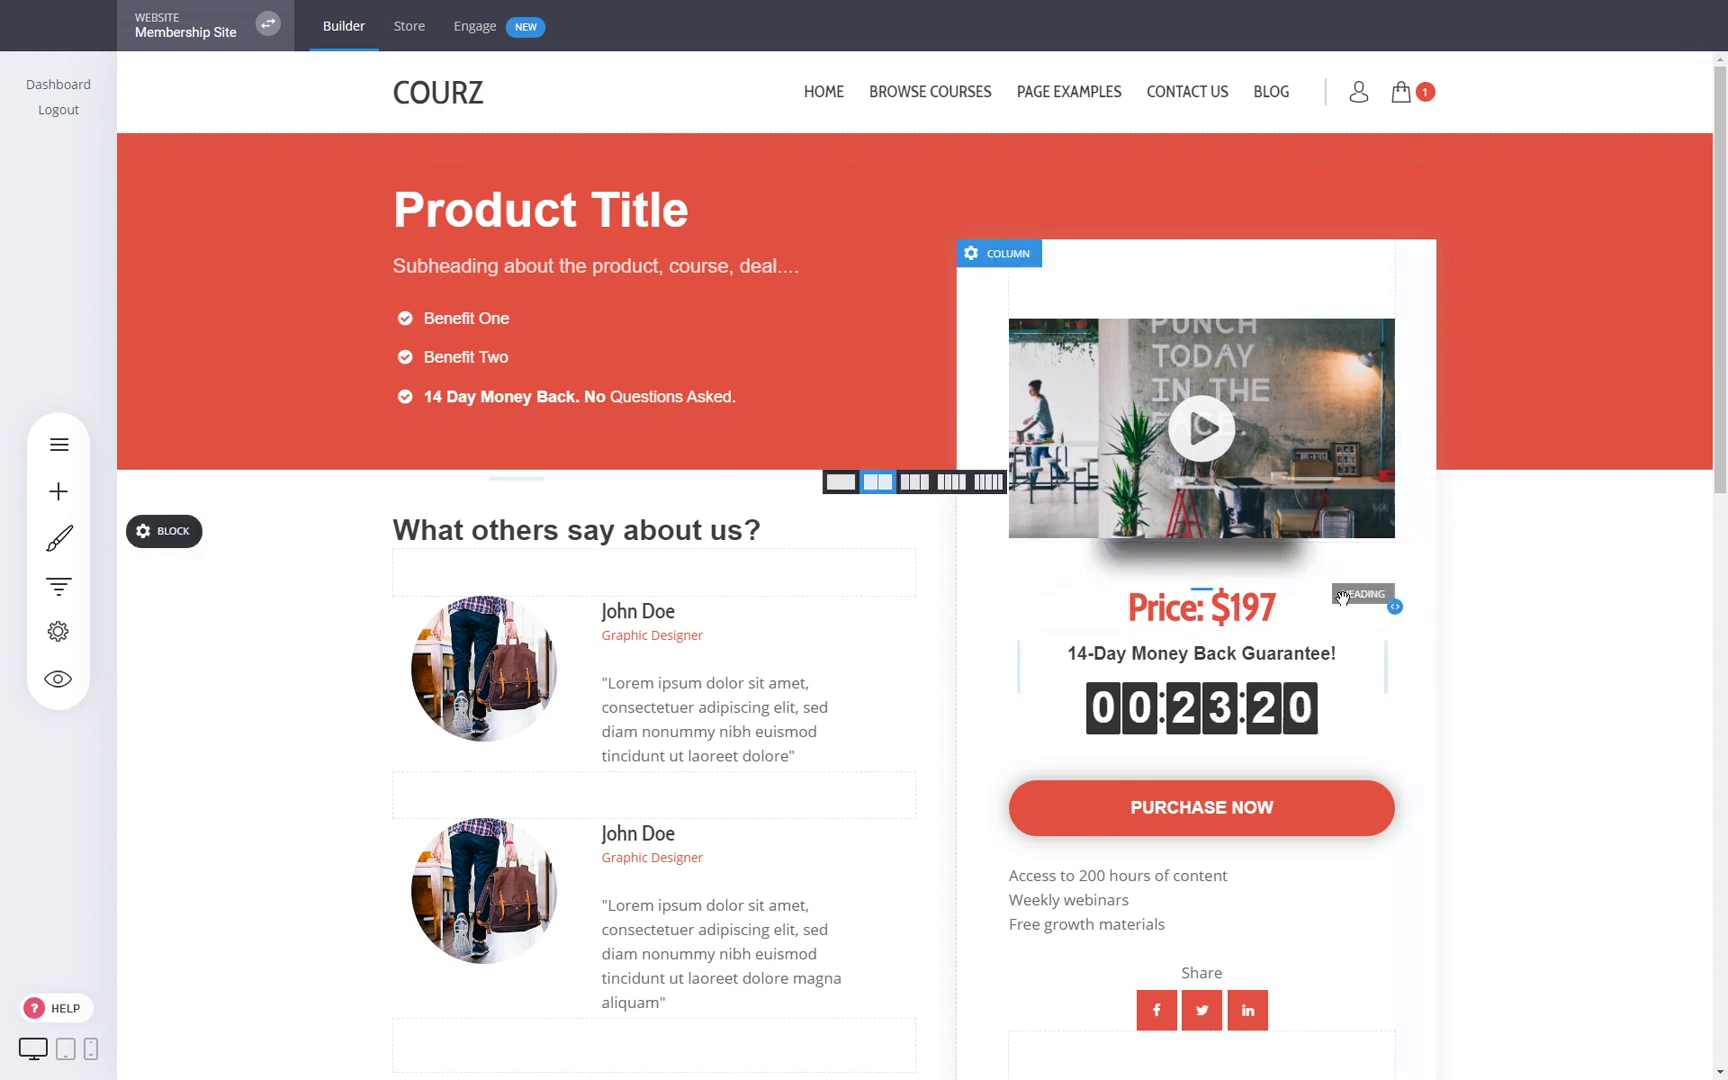
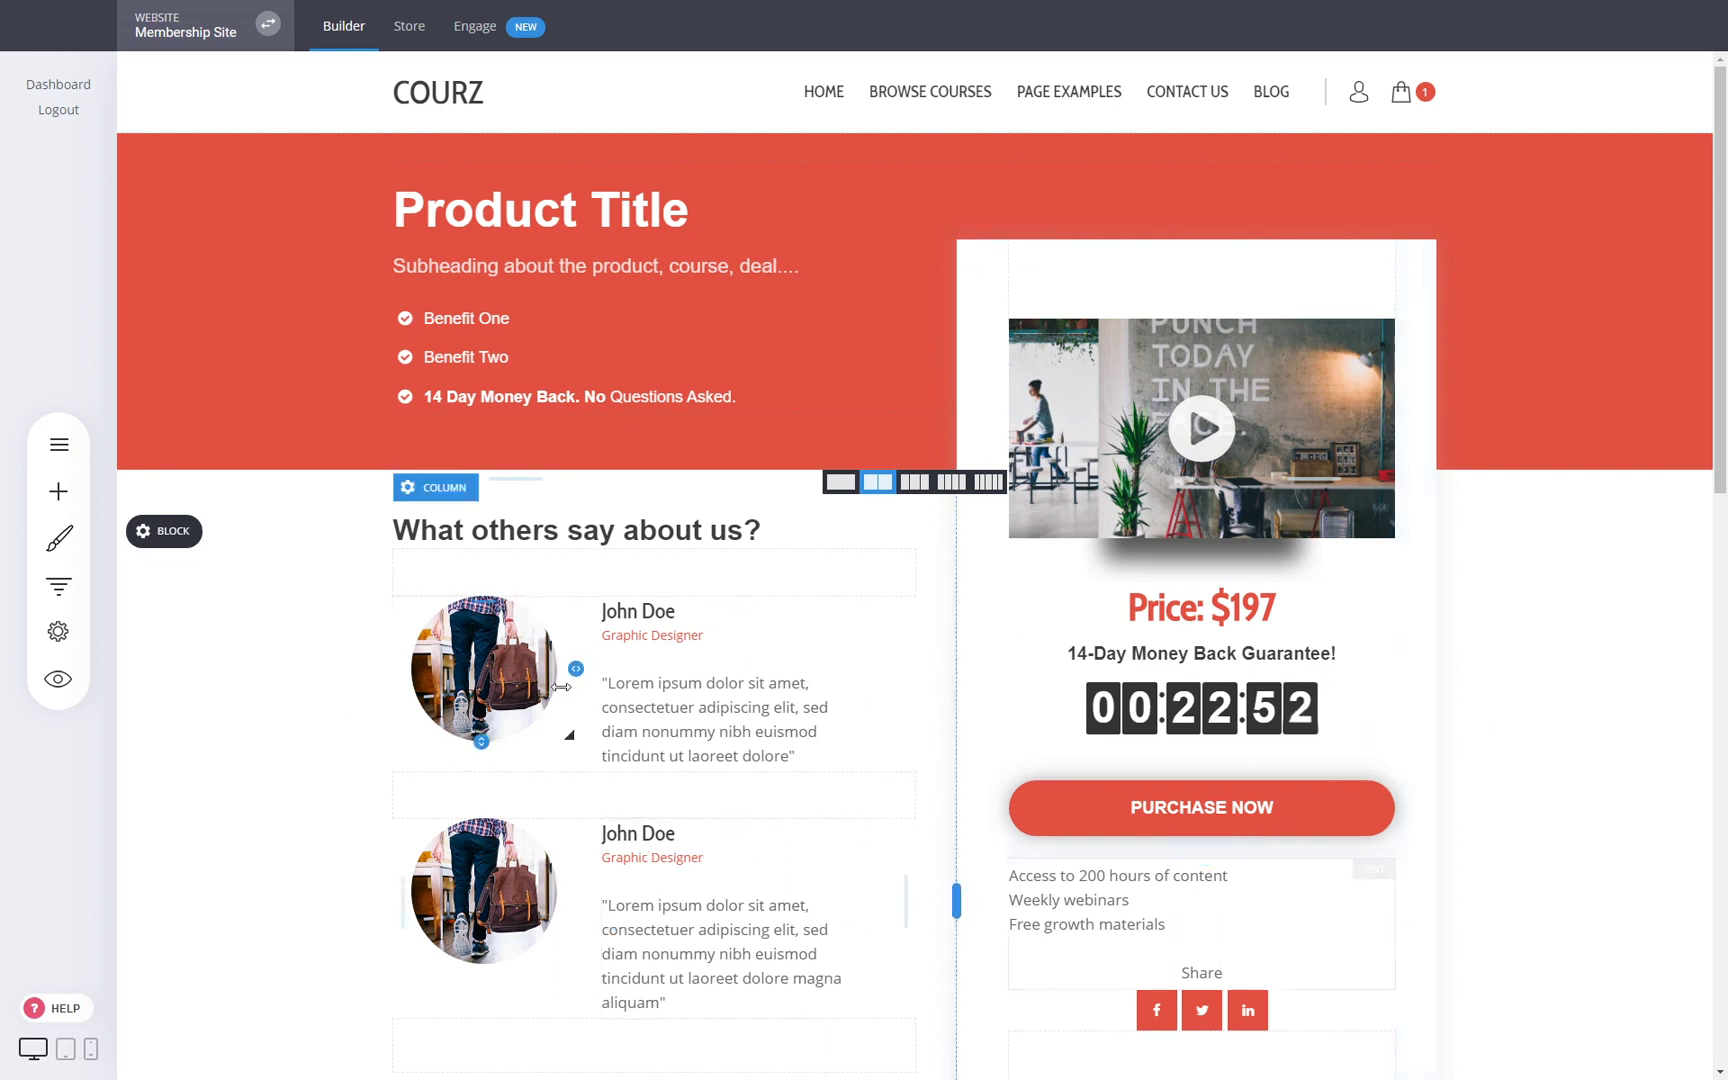
left_click(612, 683)
left_click(1520, 710)
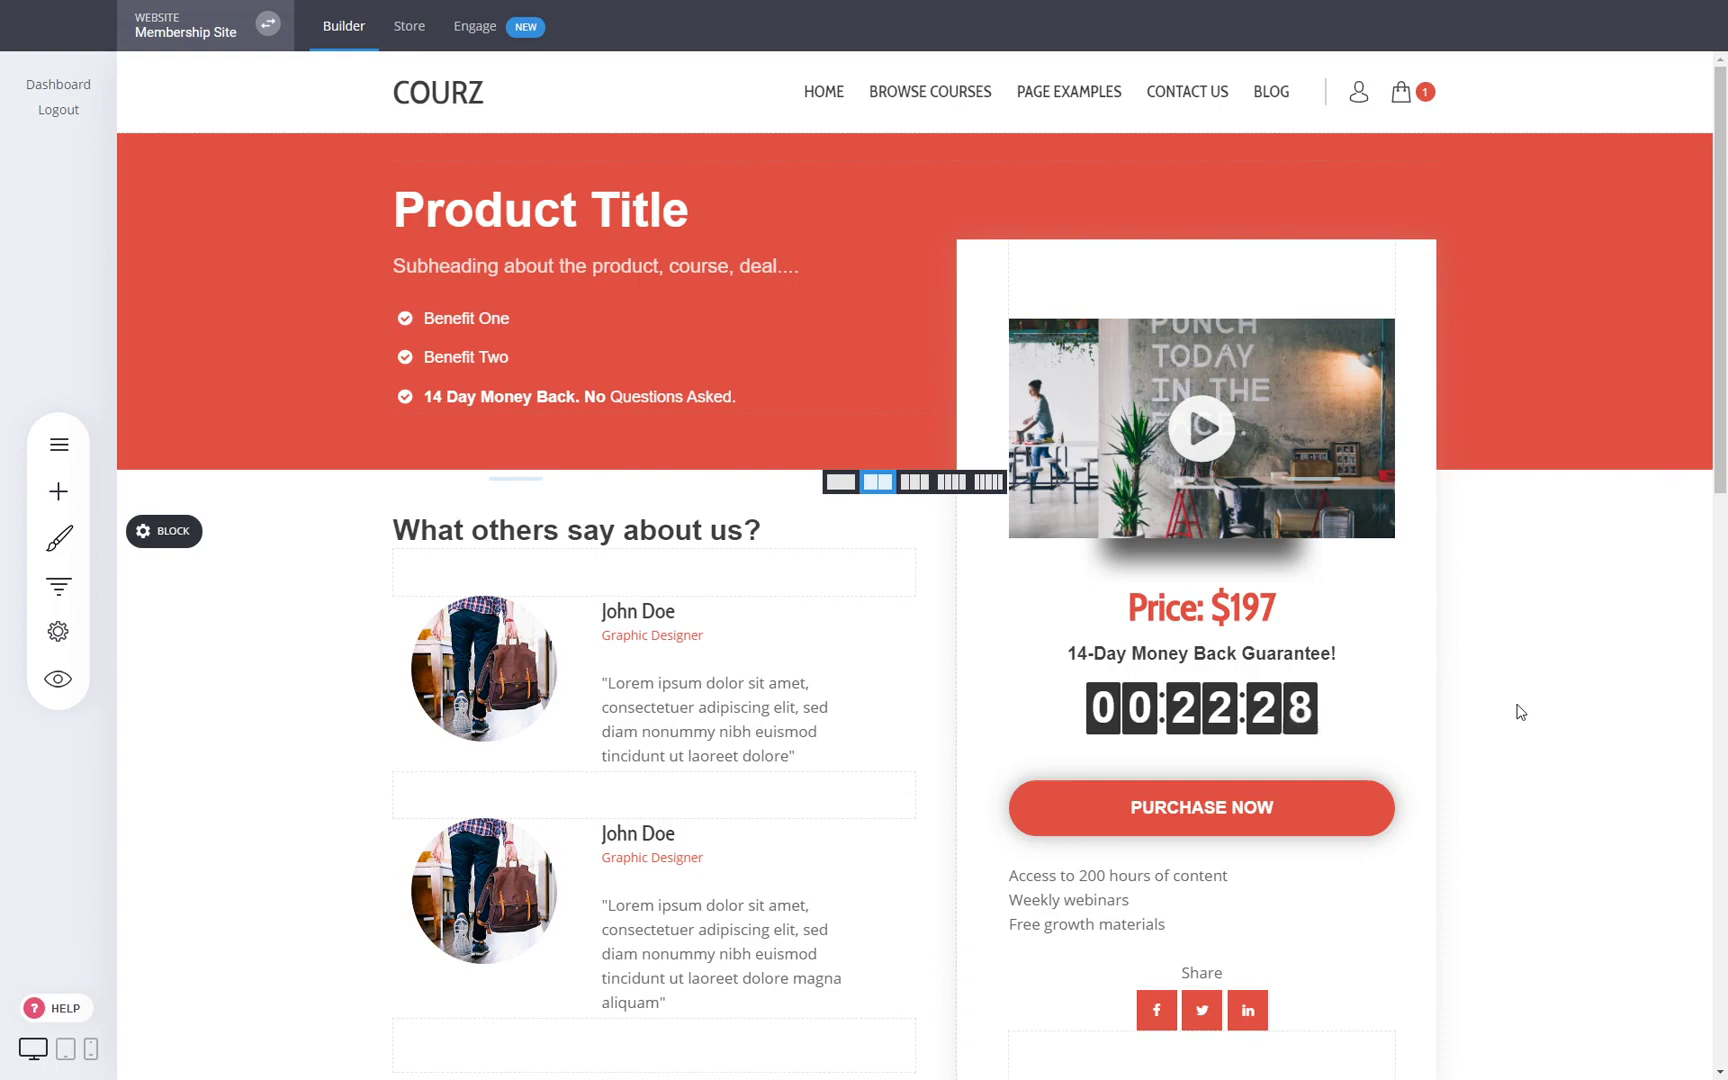
scroll(1518, 710, "down", 3)
scroll(1476, 698, "down", 4)
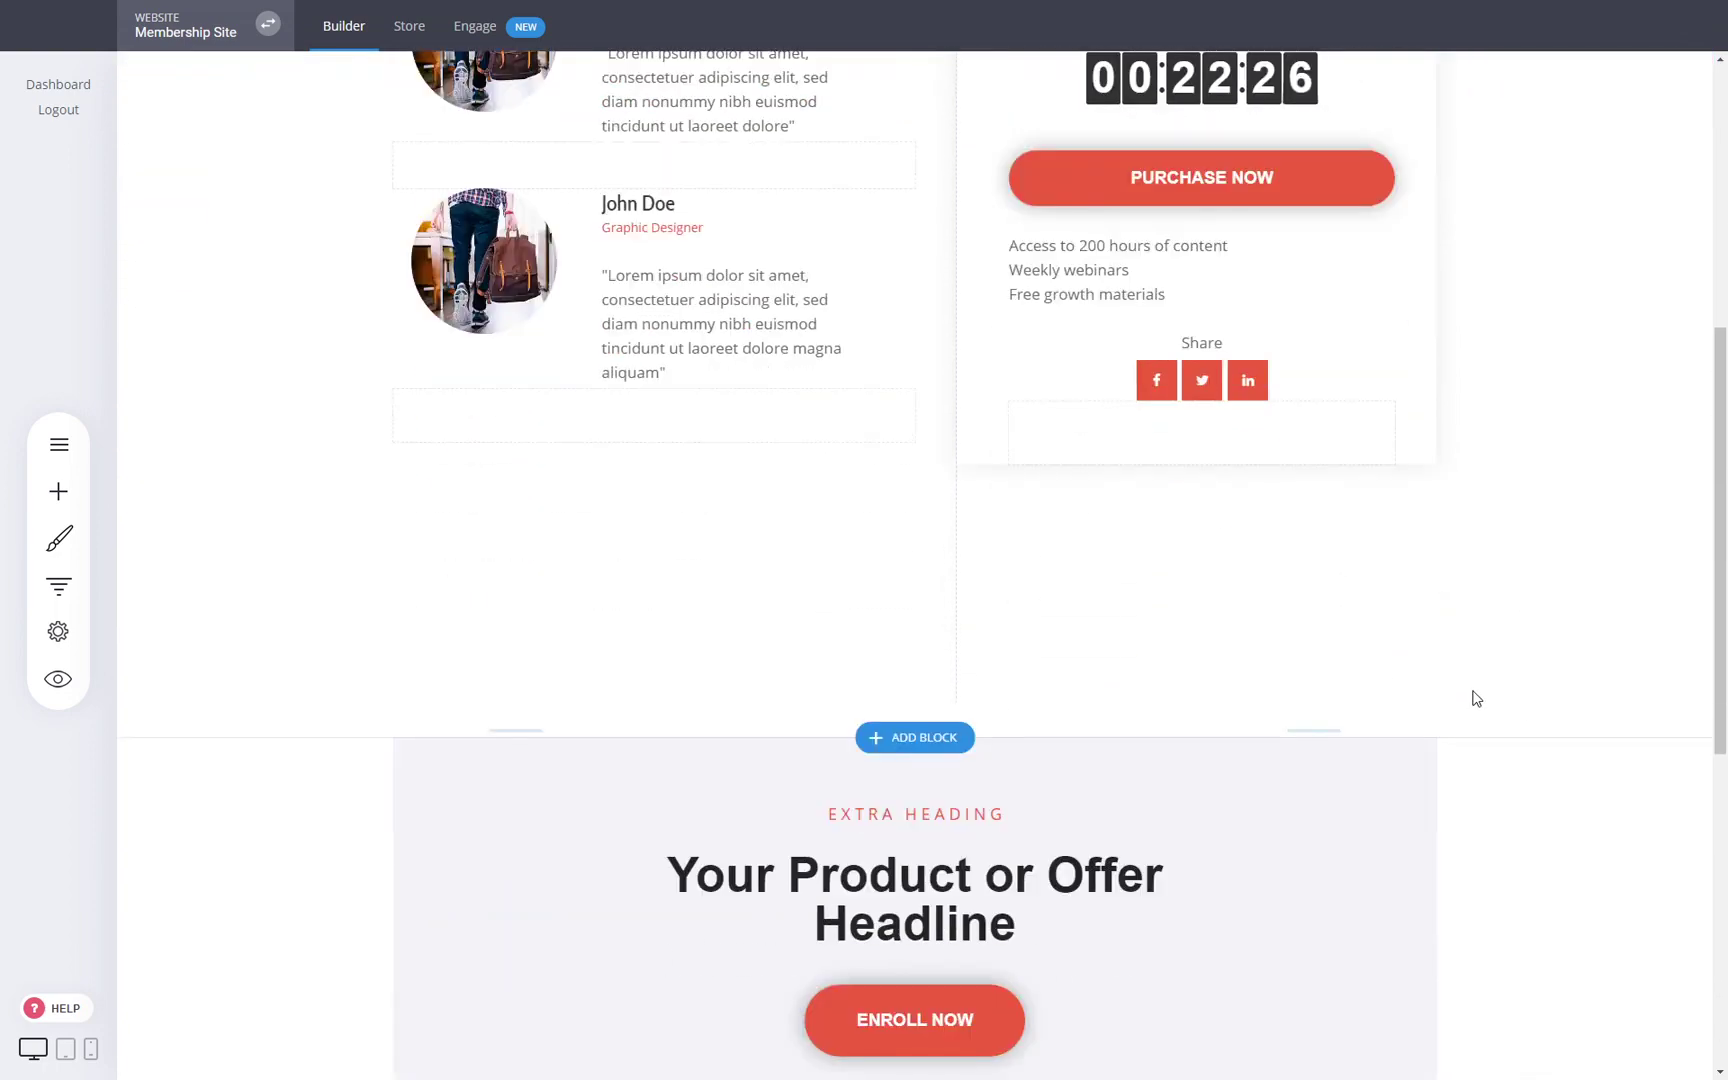
scroll(1478, 716, "up", 4)
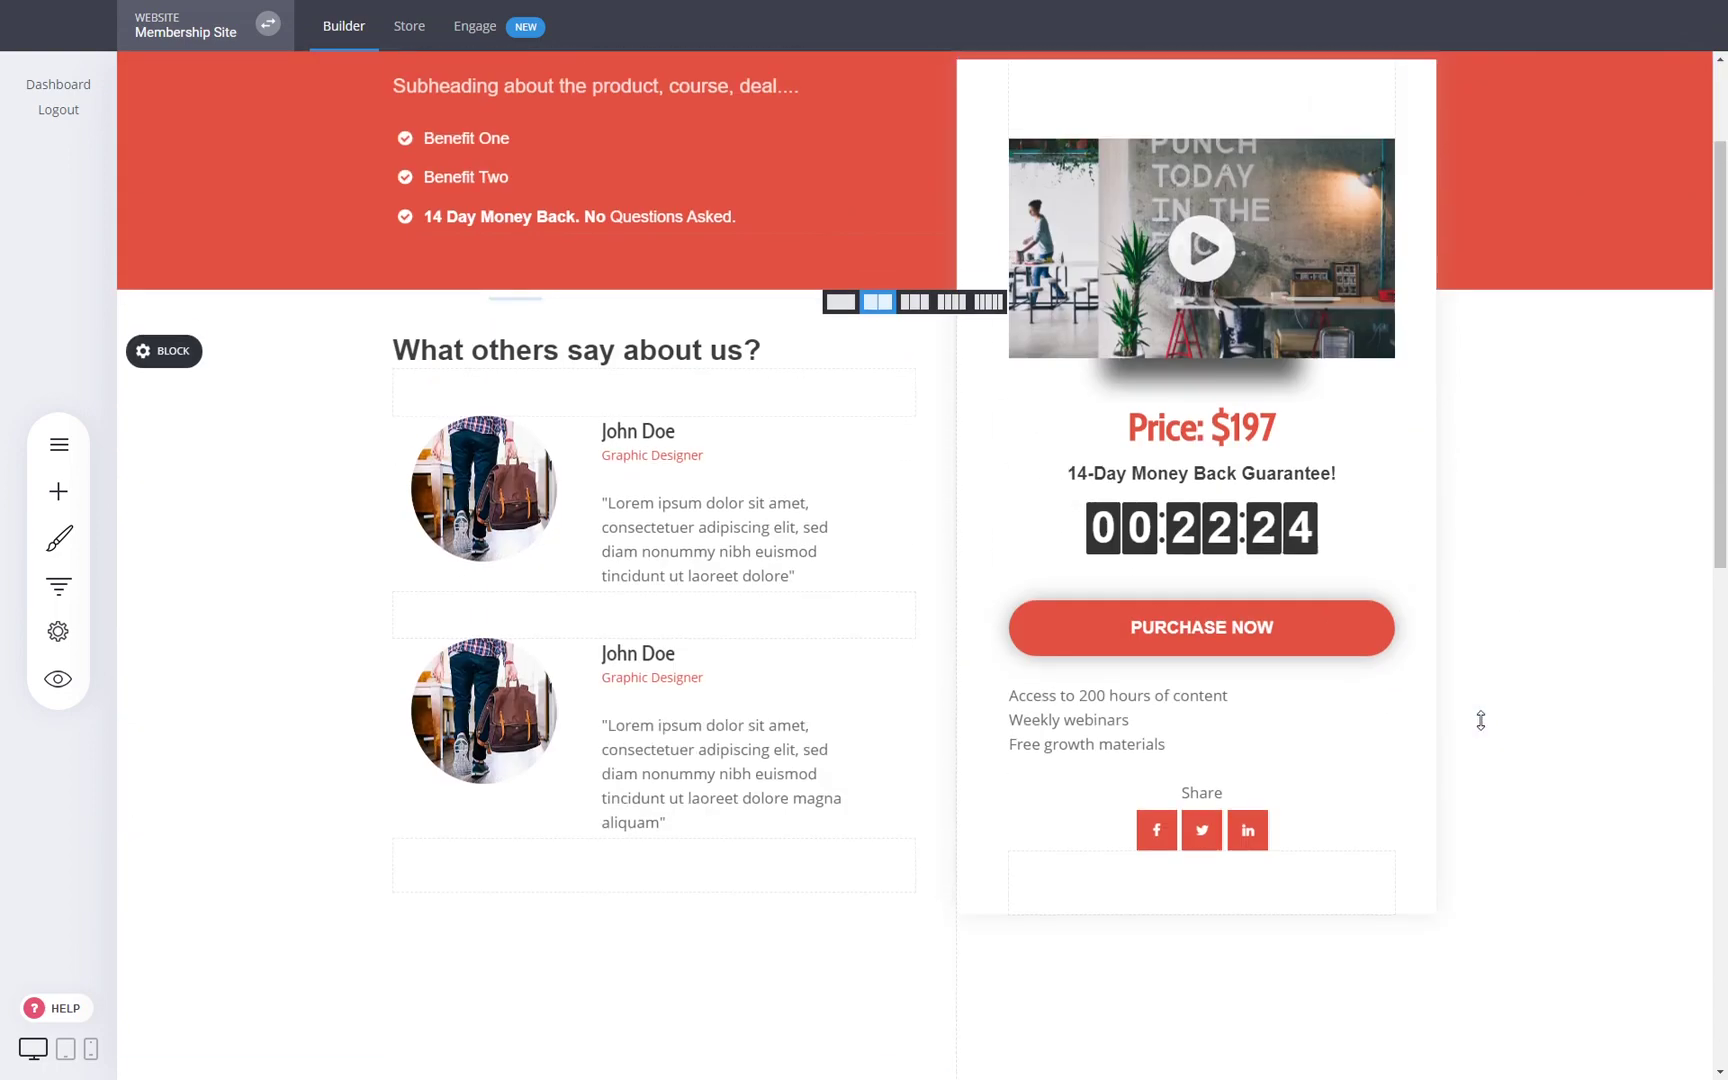
scroll(1481, 720, "up", 2)
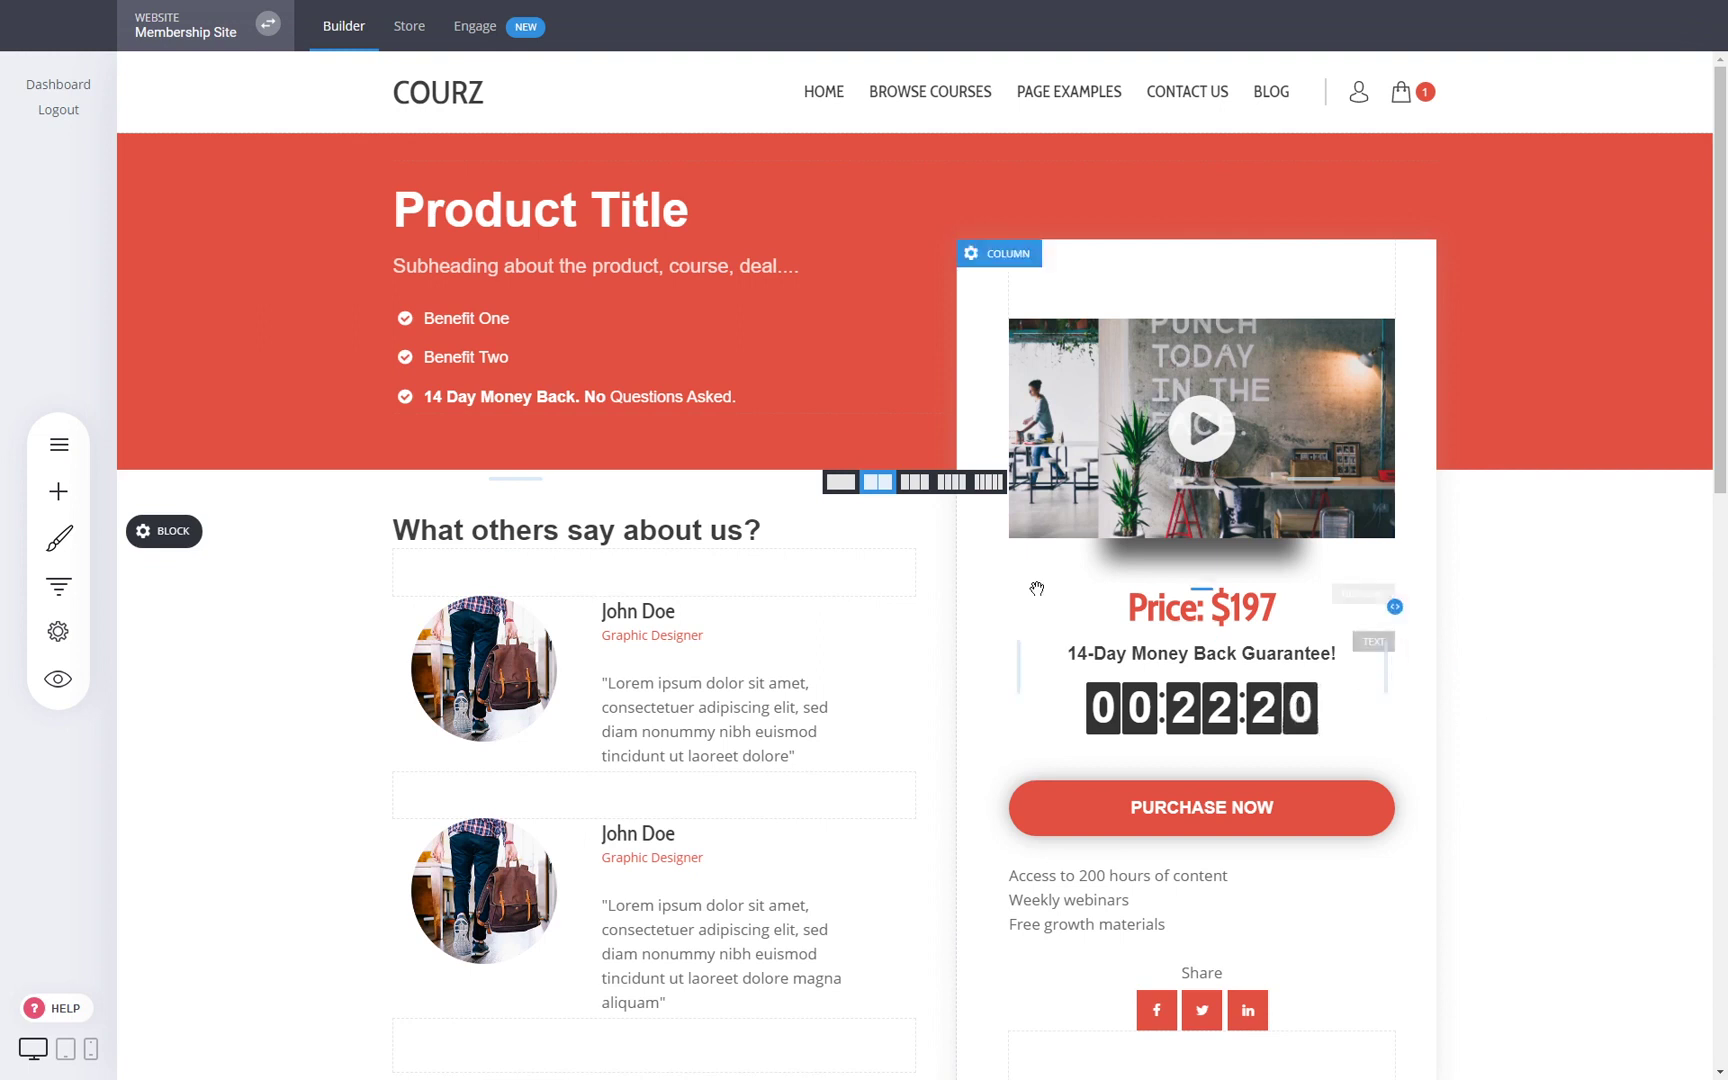
View the Custom Course Checkout page and check the Membership funnel's steps
left_click(58, 585)
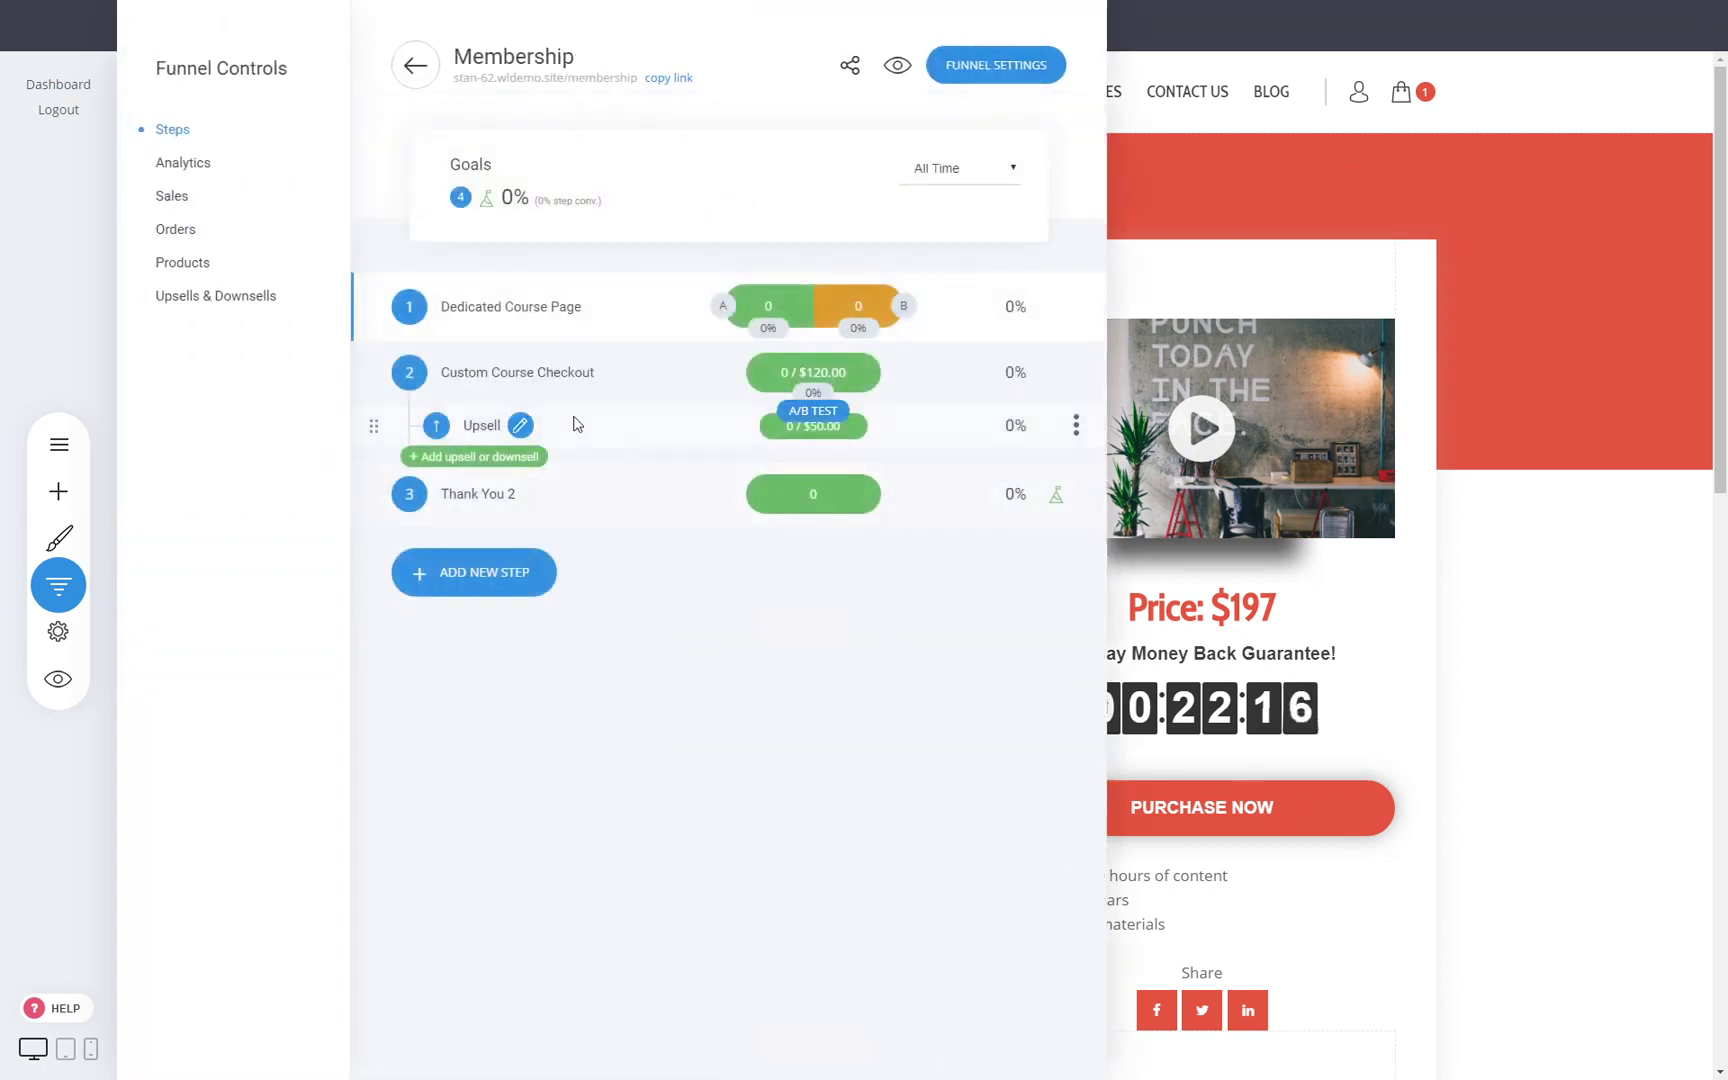
left_click(545, 371)
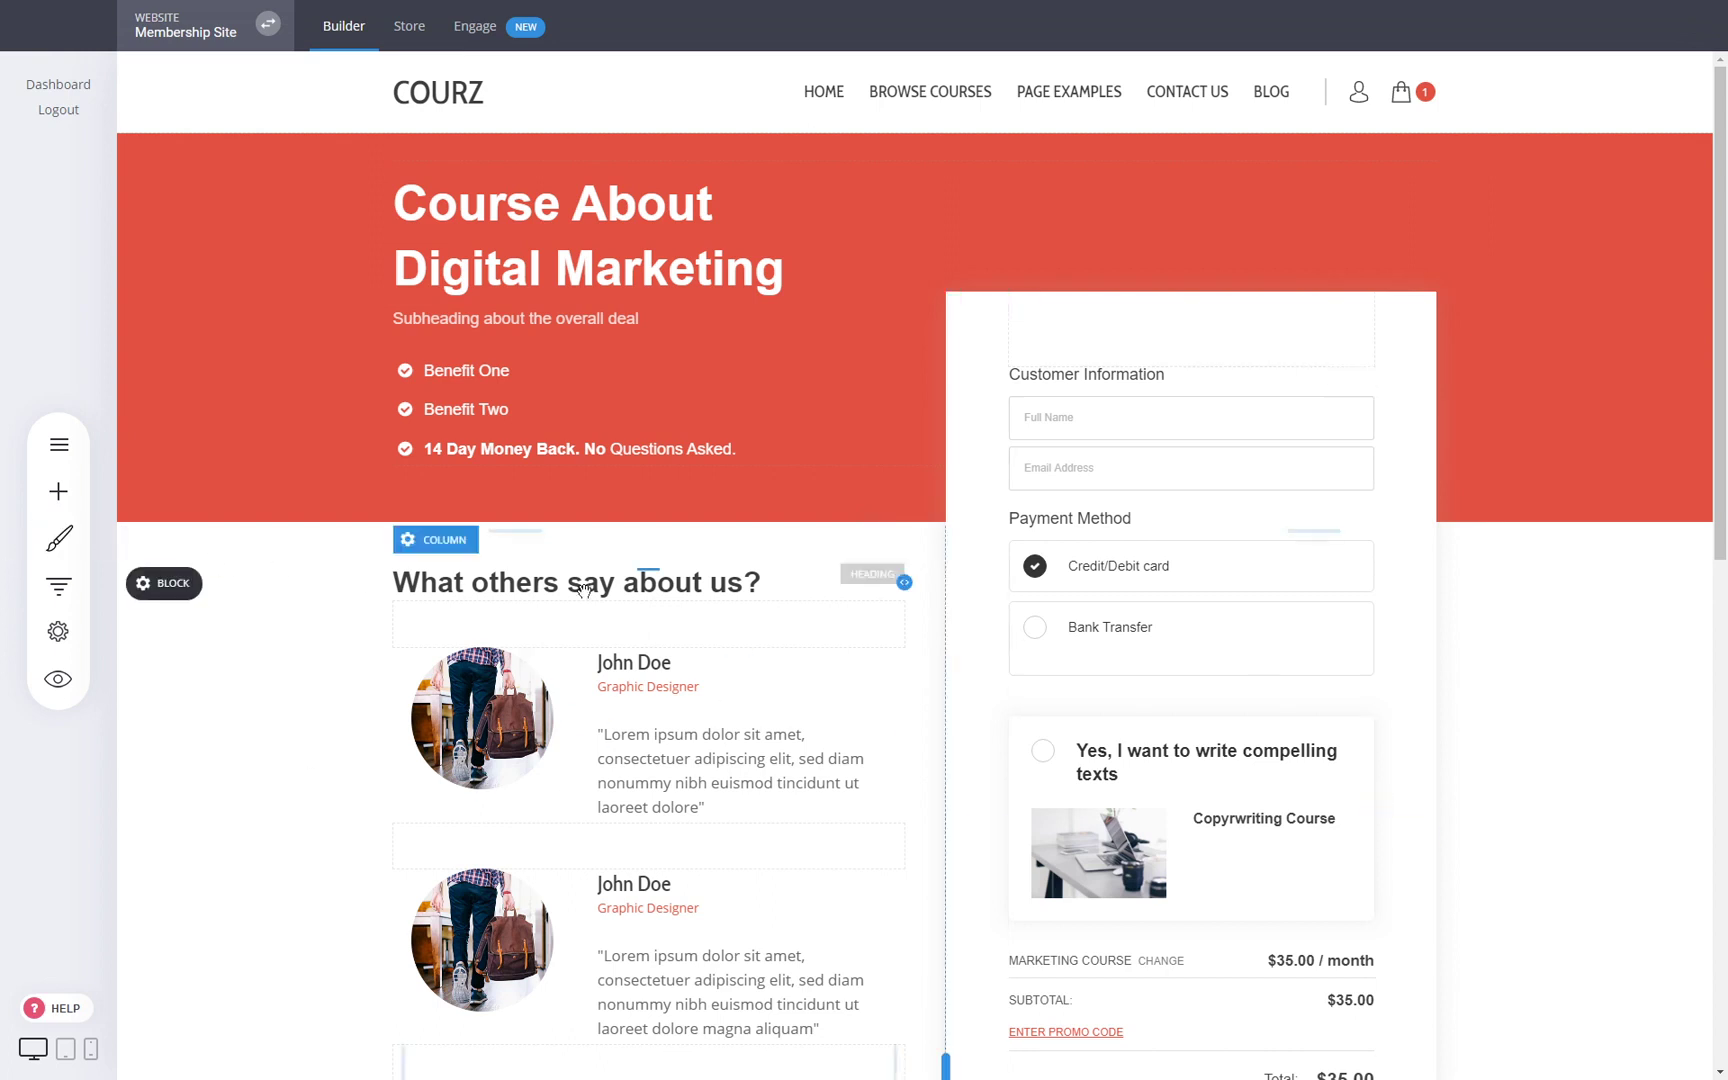
left_click(58, 586)
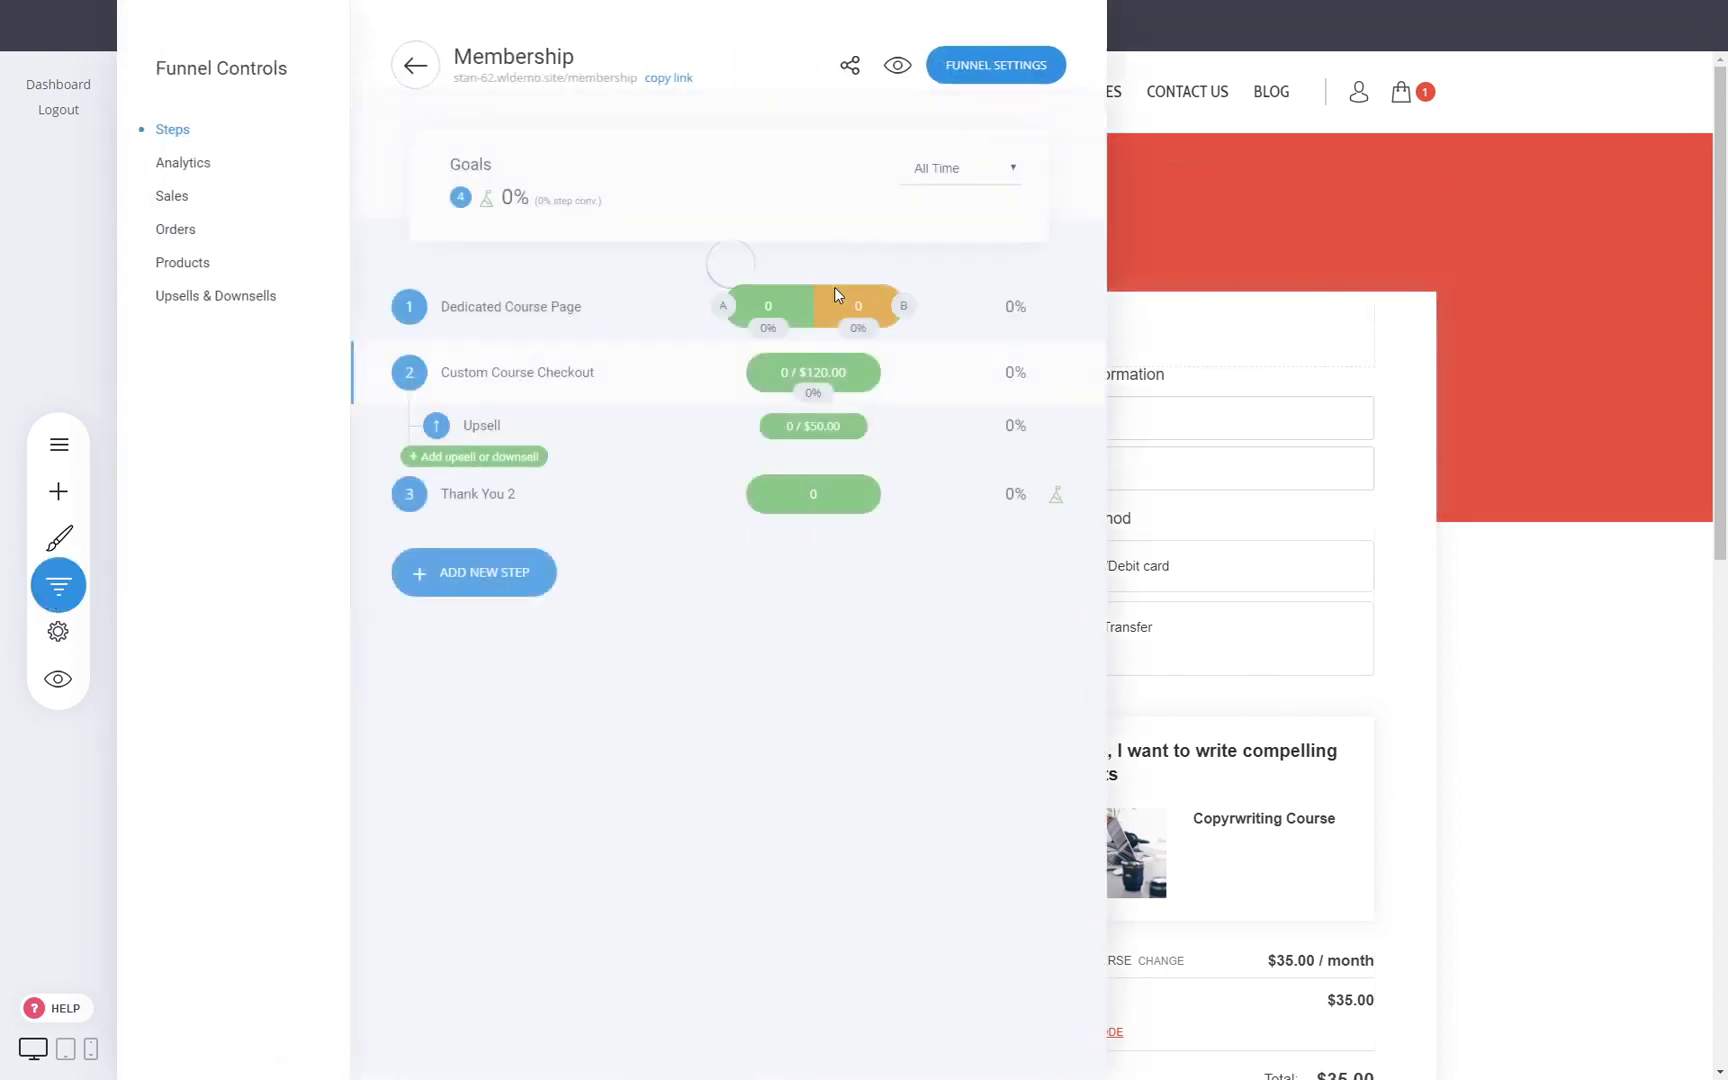
left_click(1620, 759)
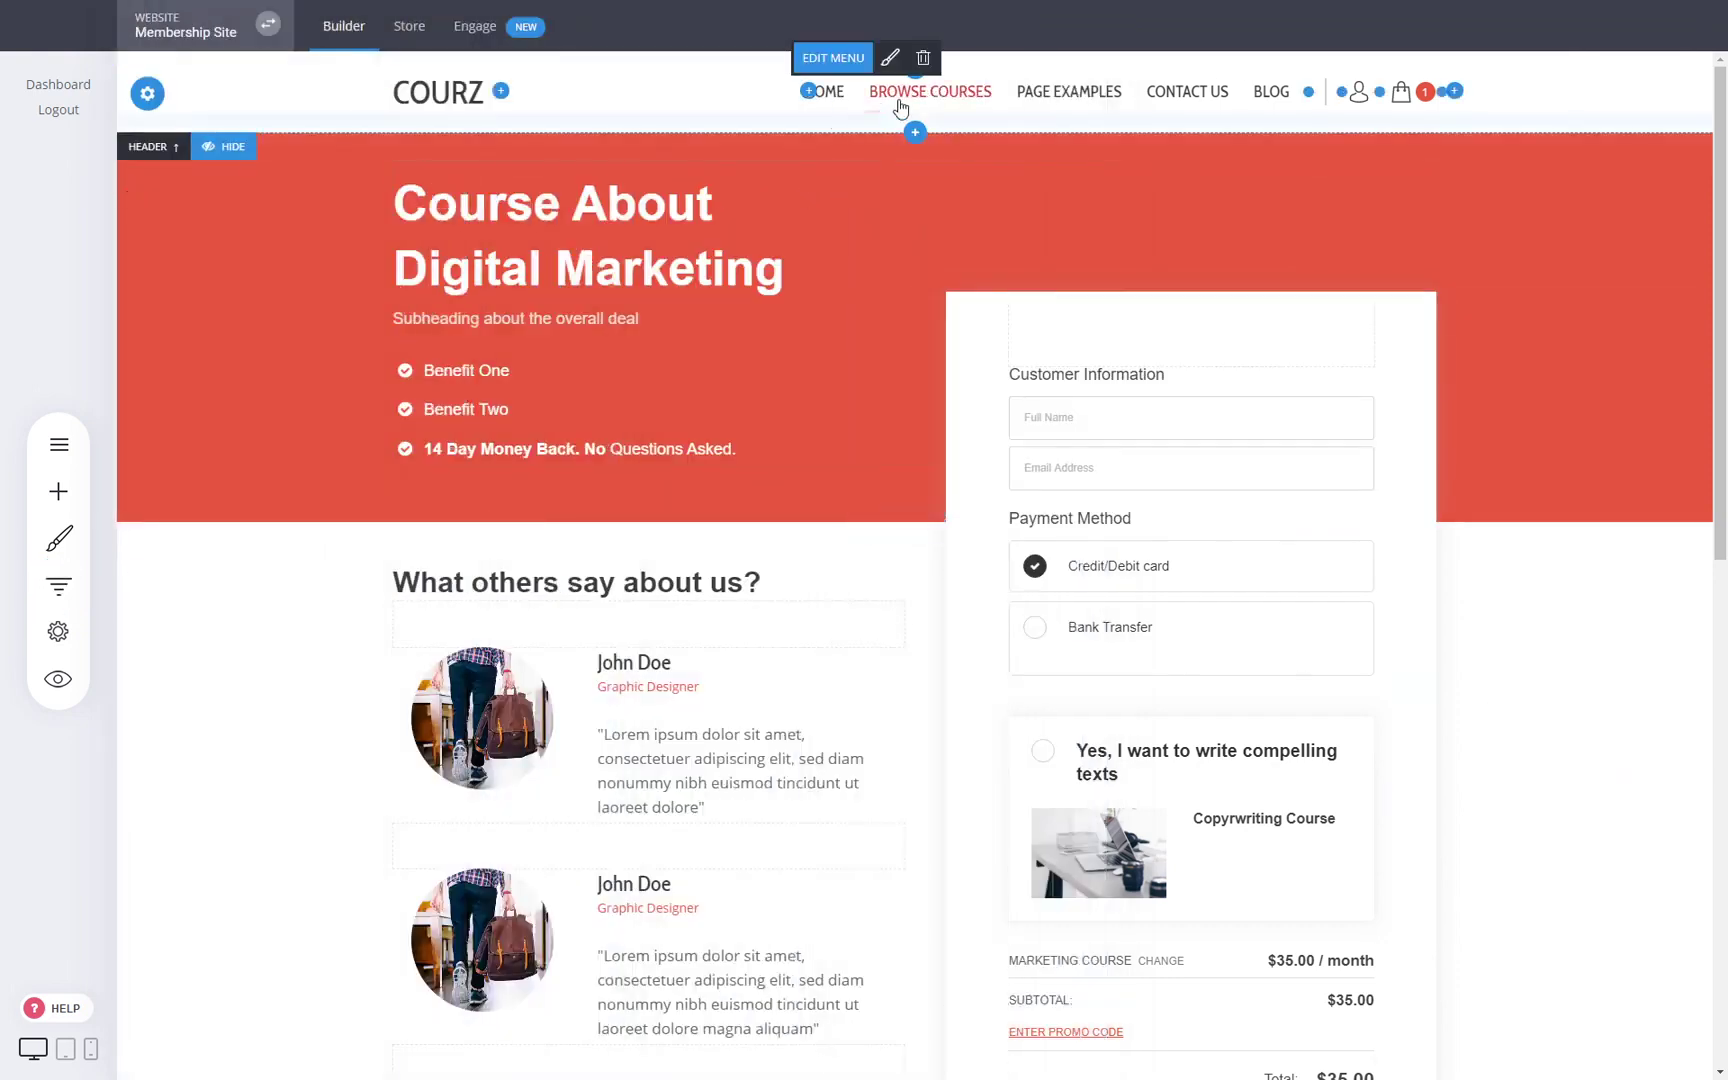
Preview the website from its home page, view the full shopping cart, and continue shopping to the store listing
left_click(850, 105)
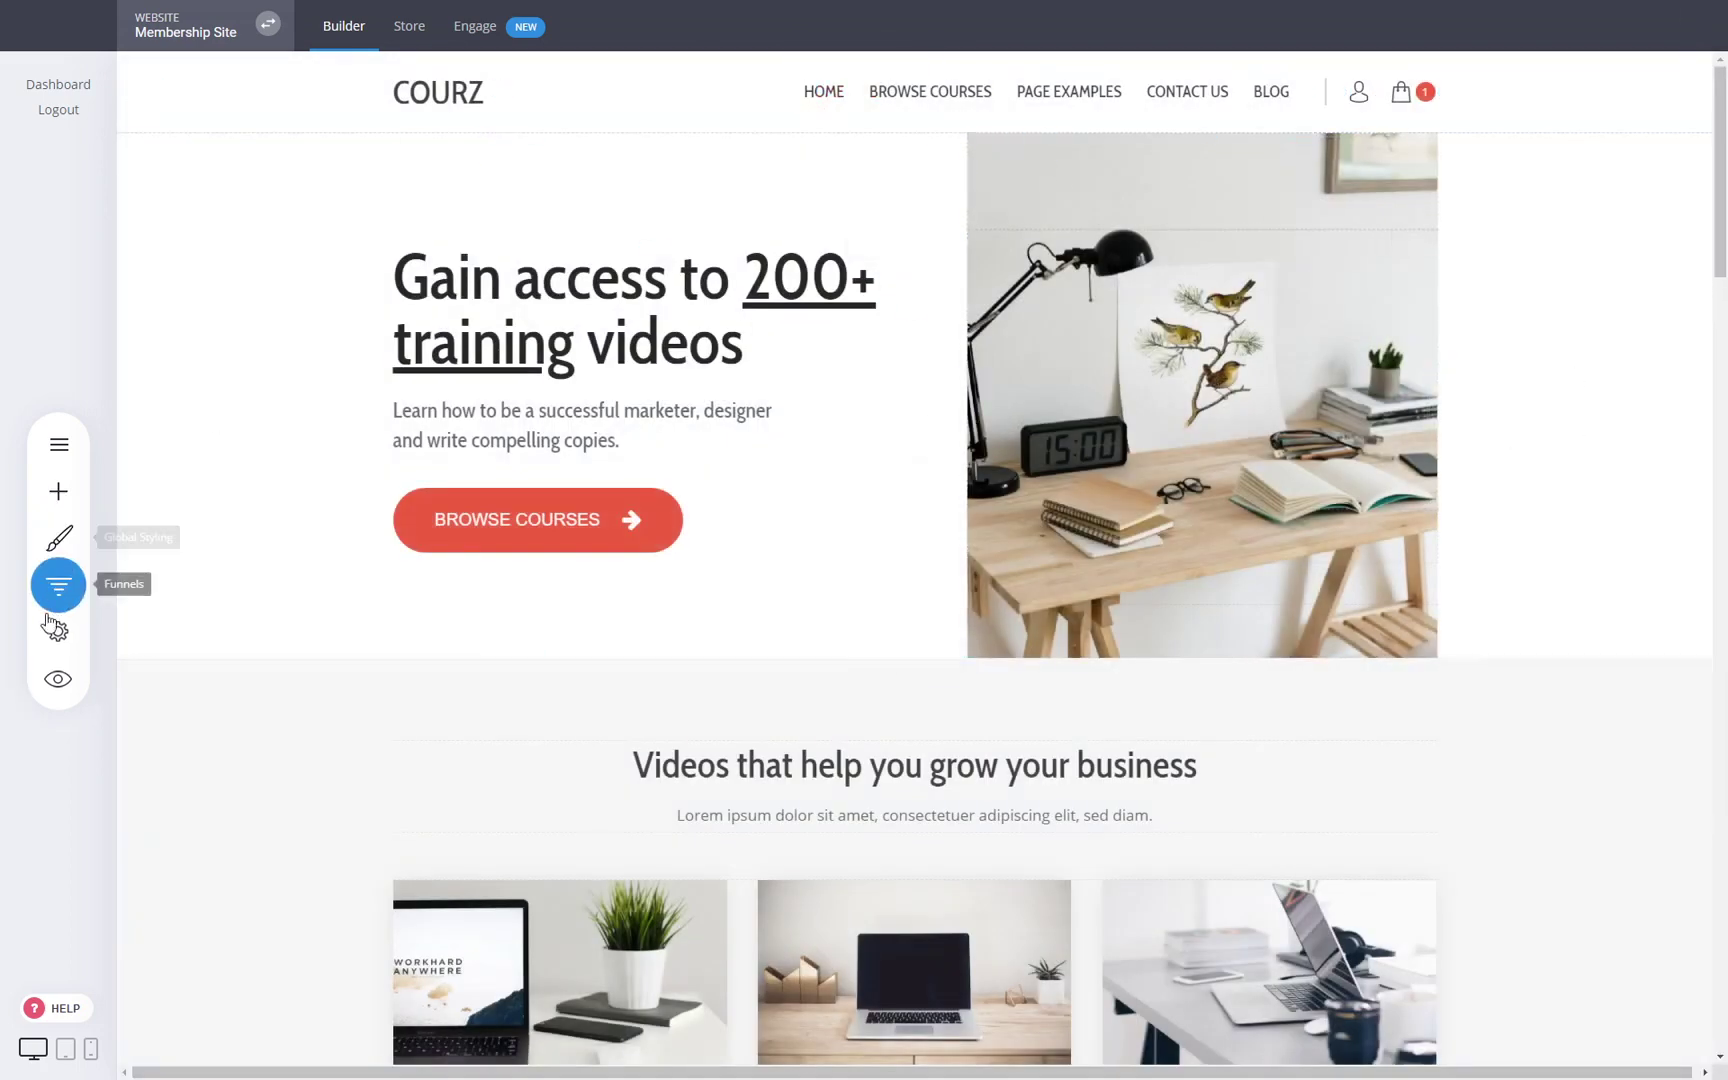
left_click(56, 677)
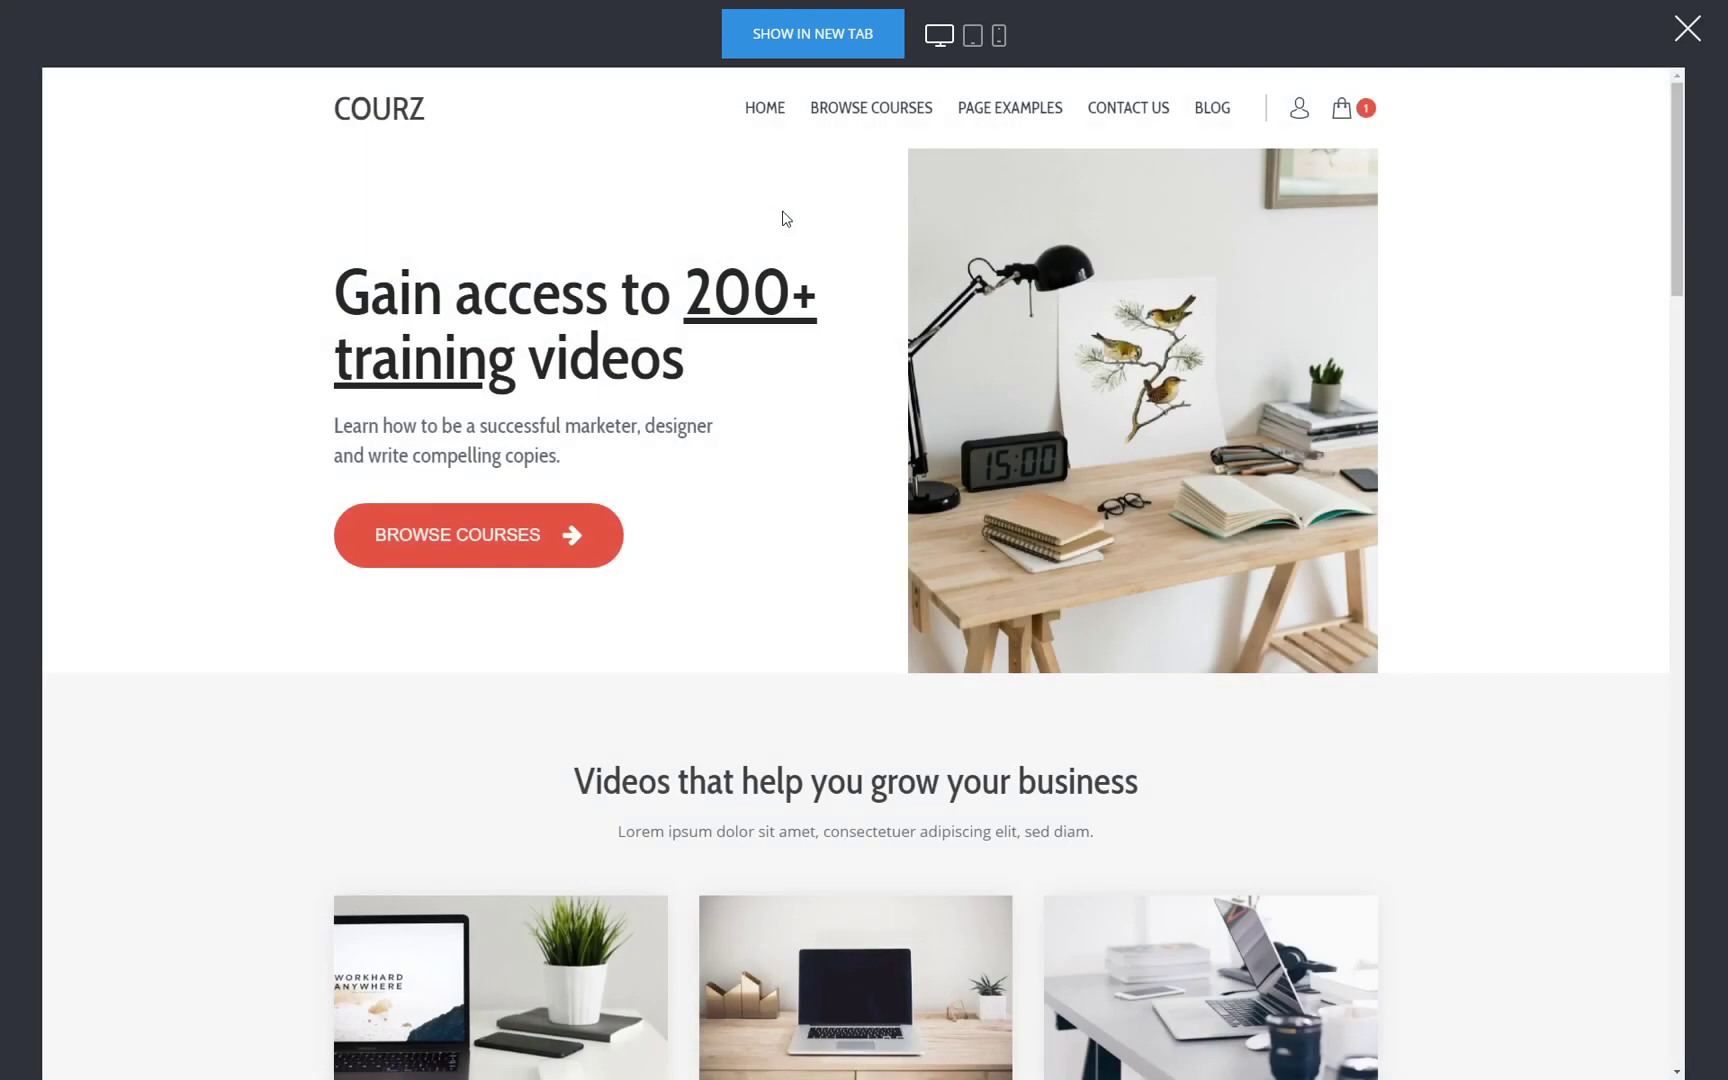
mouse_move(1354, 112)
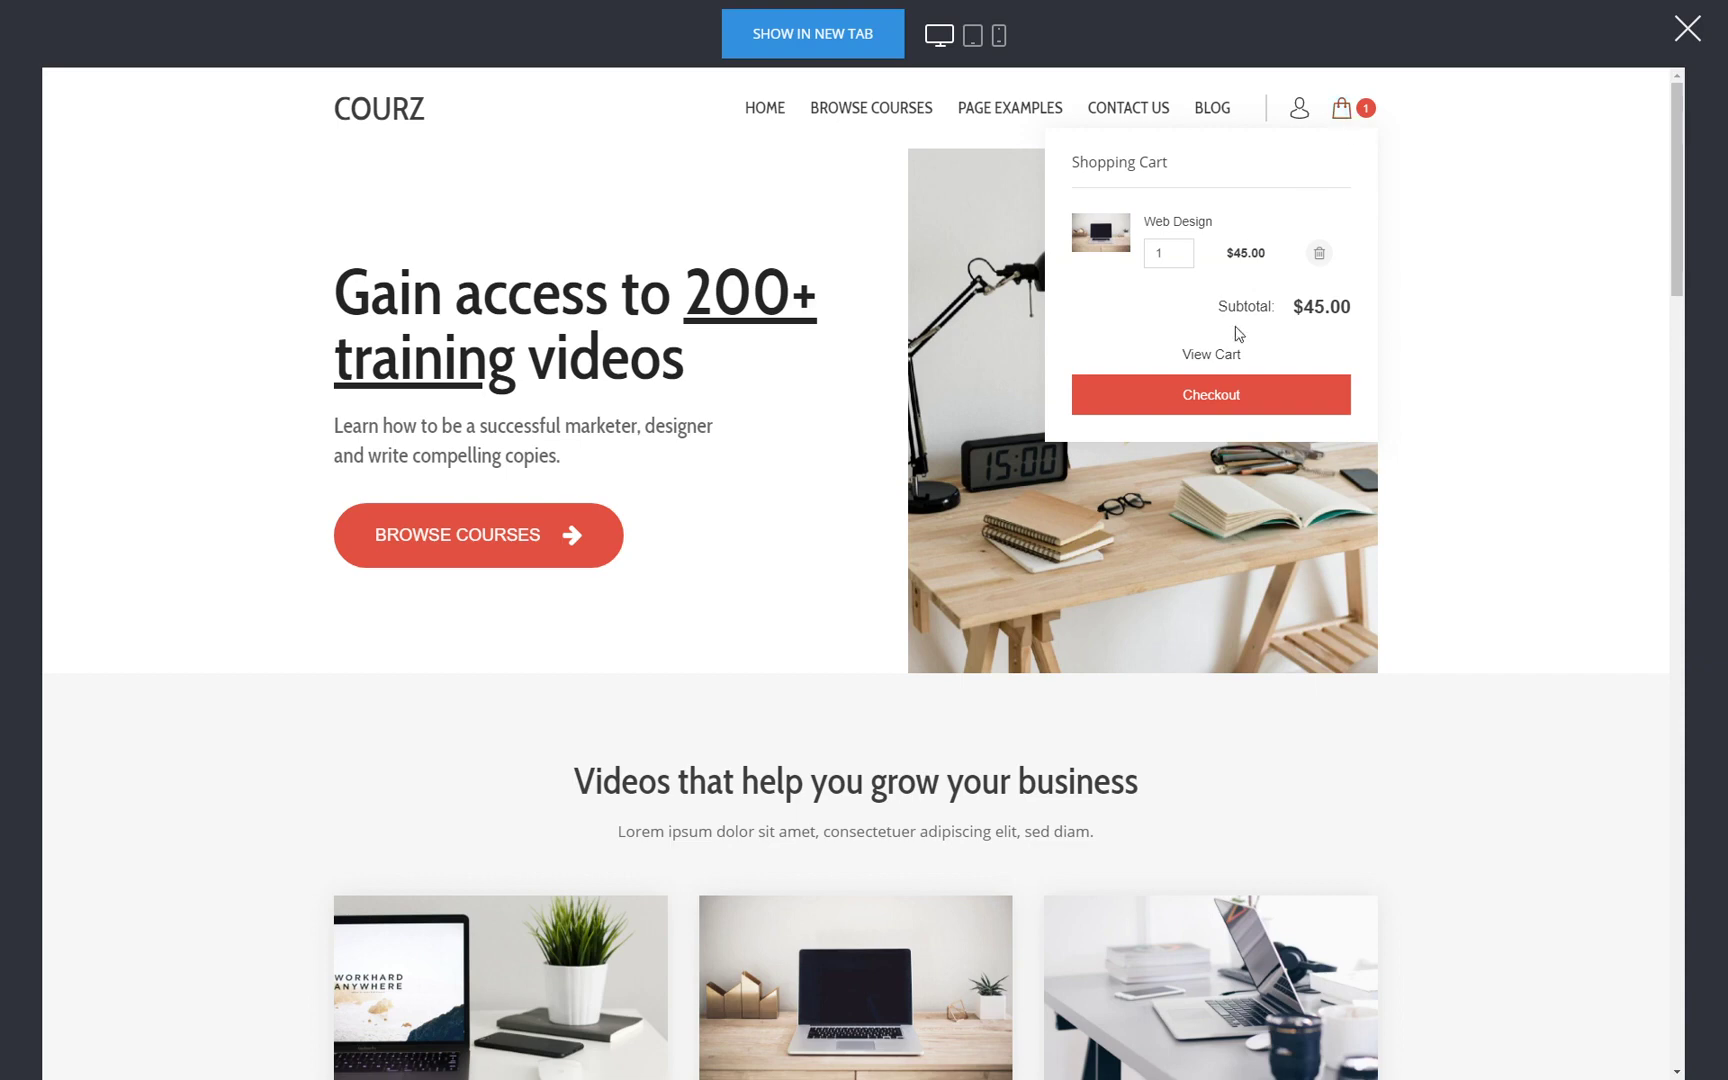
left_click(1227, 357)
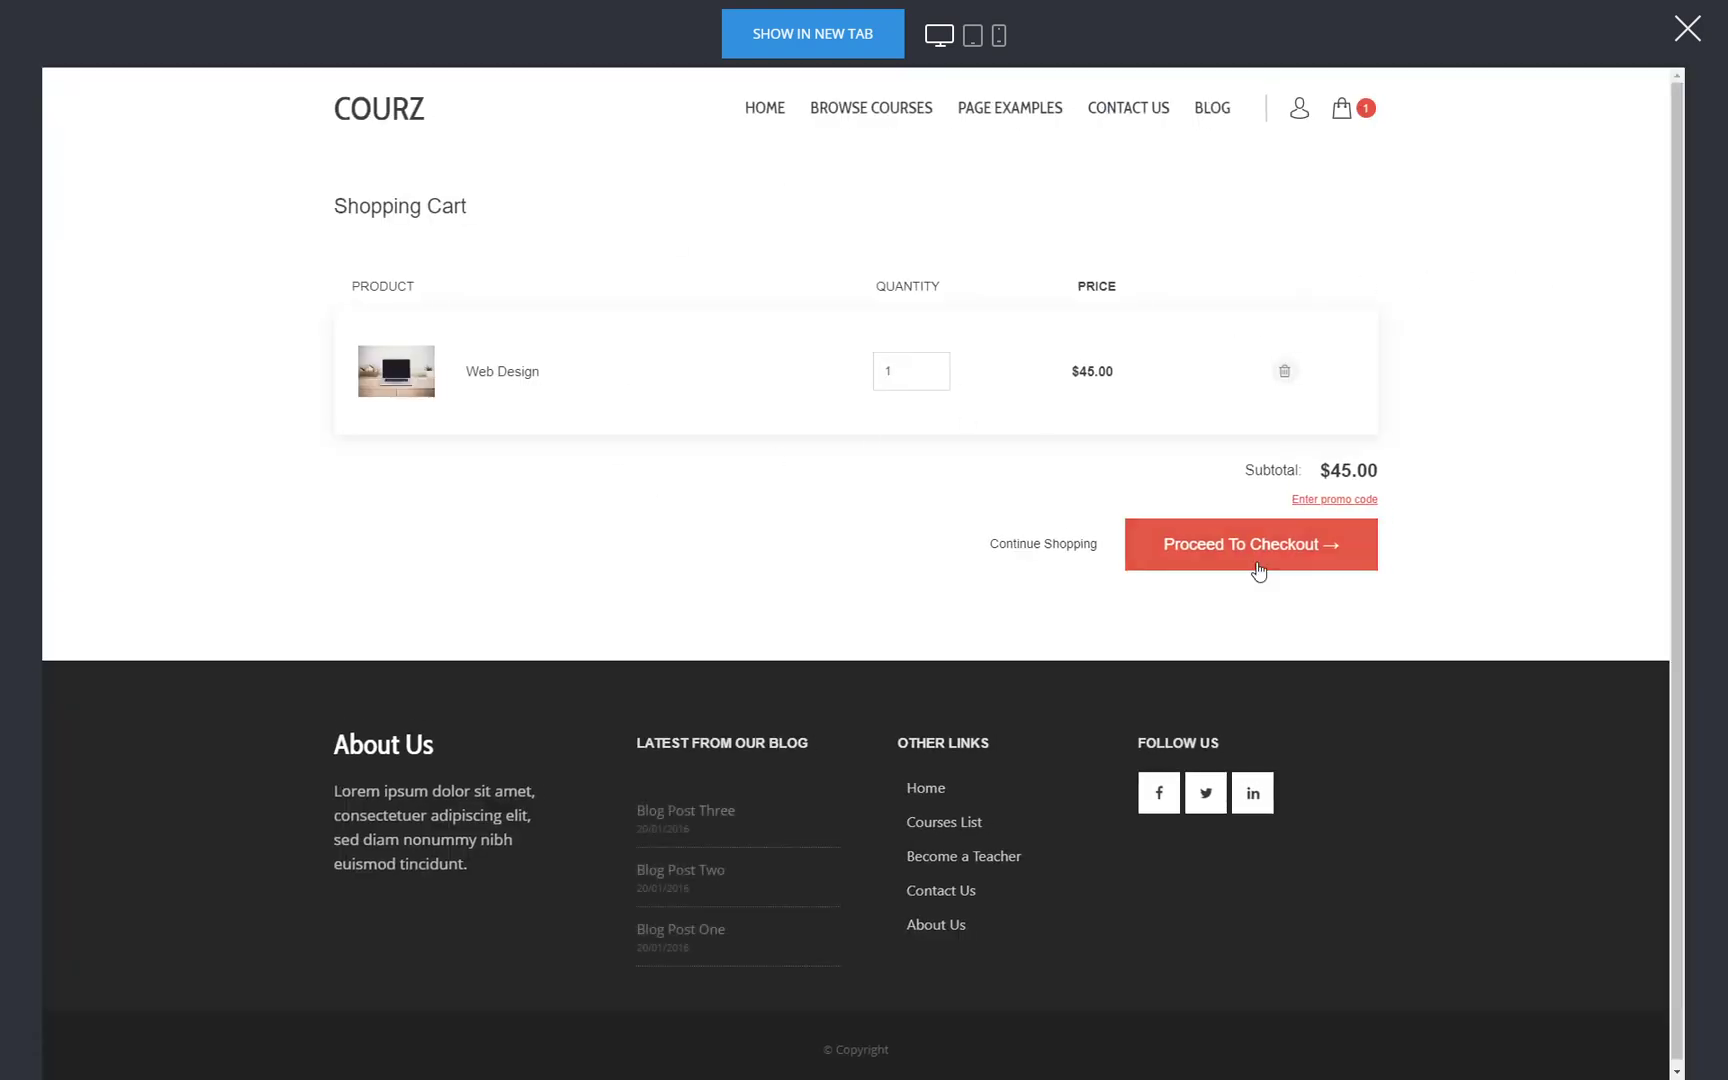
left_click(1031, 545)
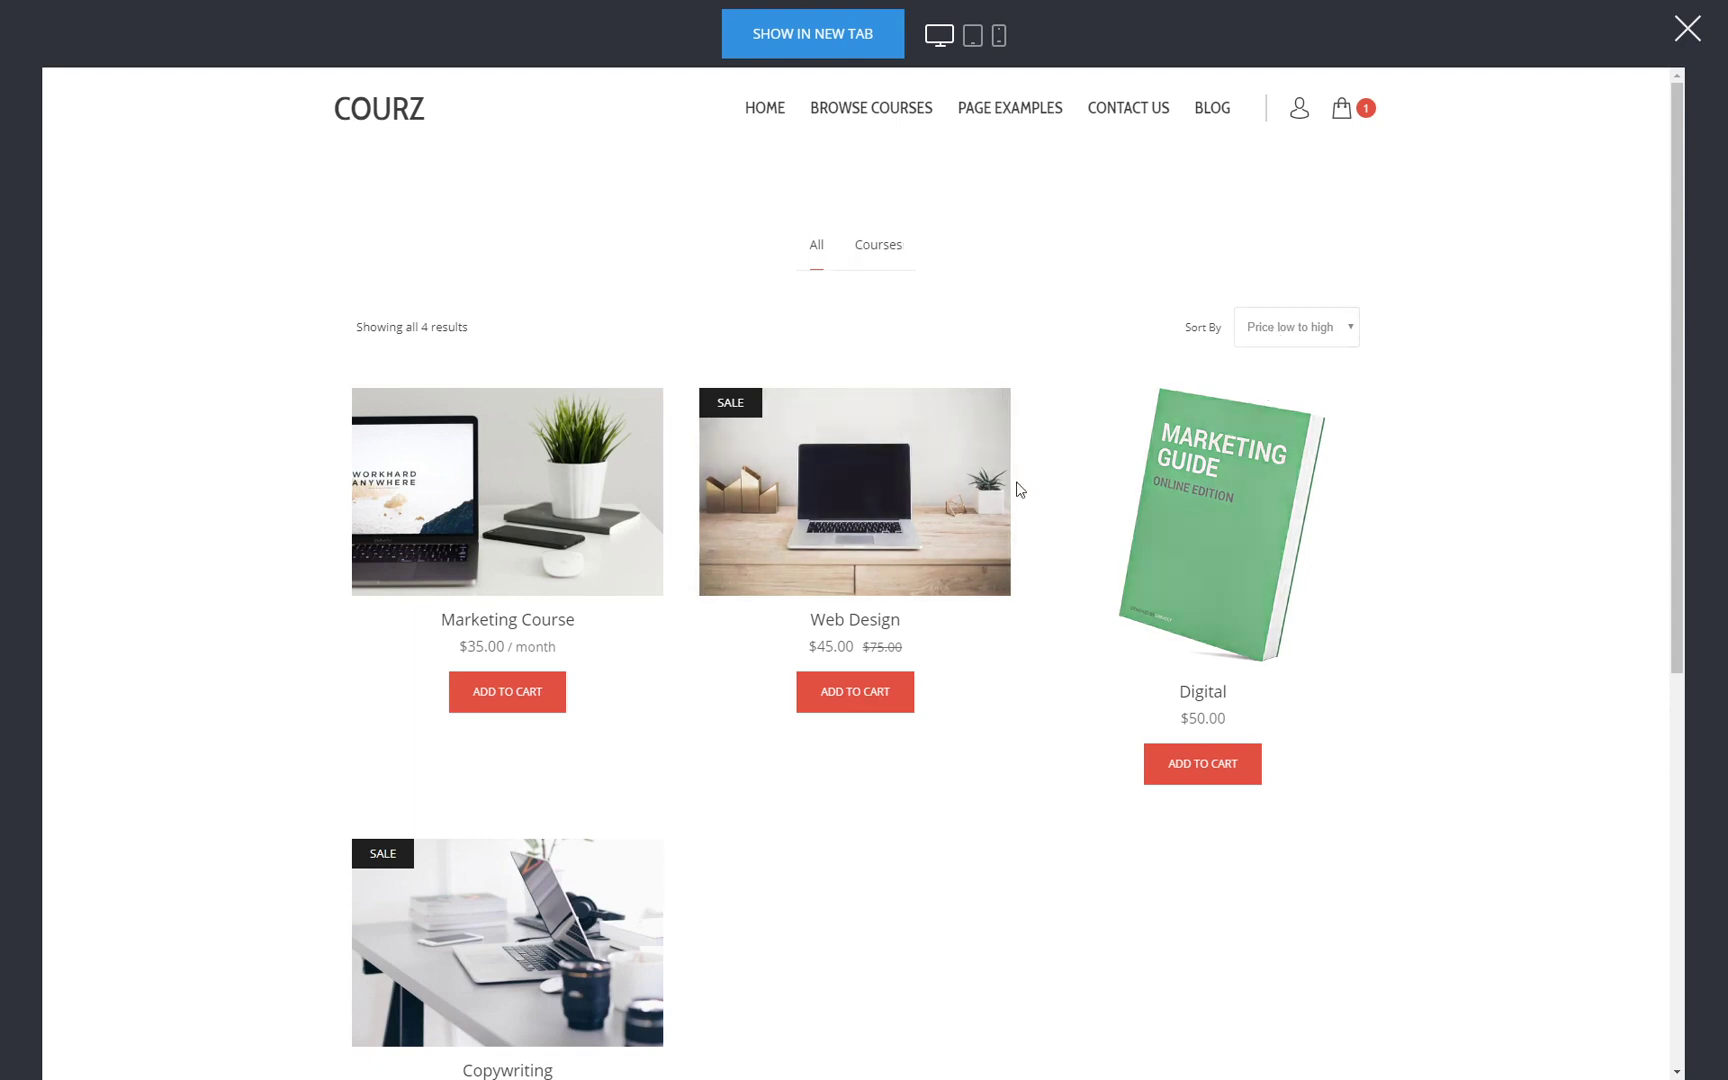
Add the Digital product to the cart, view the Web Design product page, and leave the preview
left_click(535, 688)
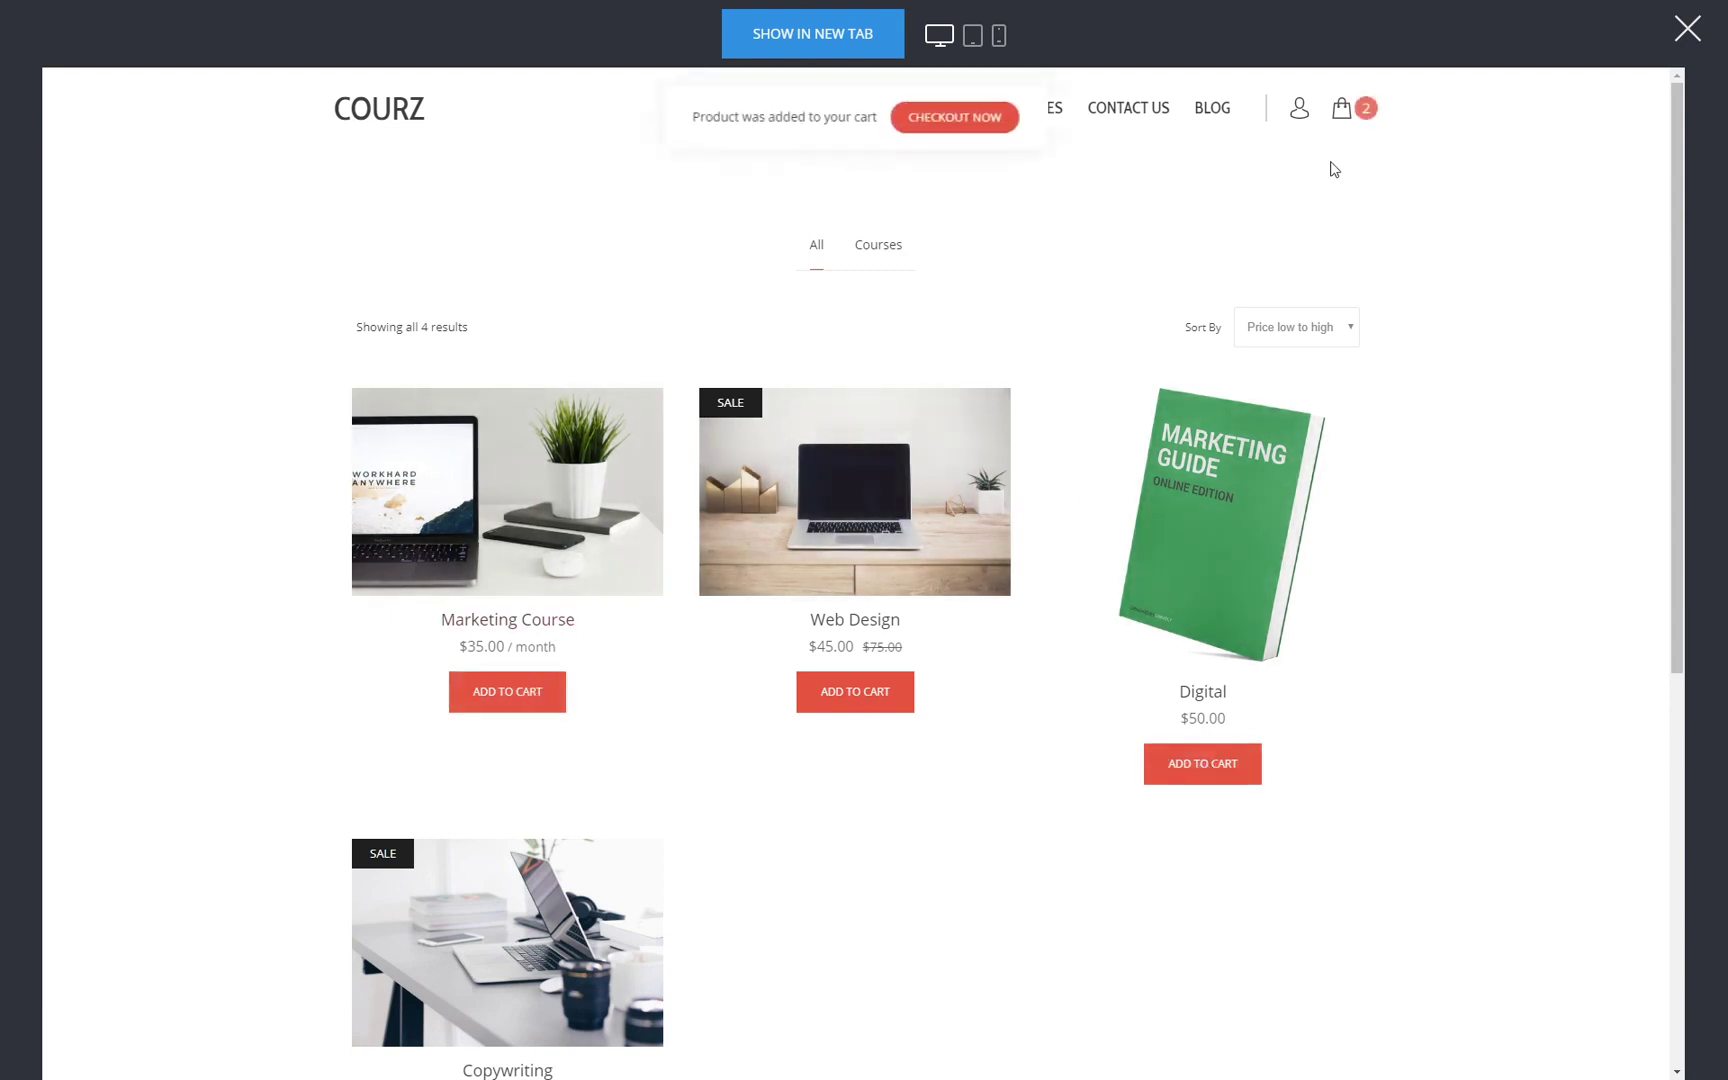
left_click(770, 472)
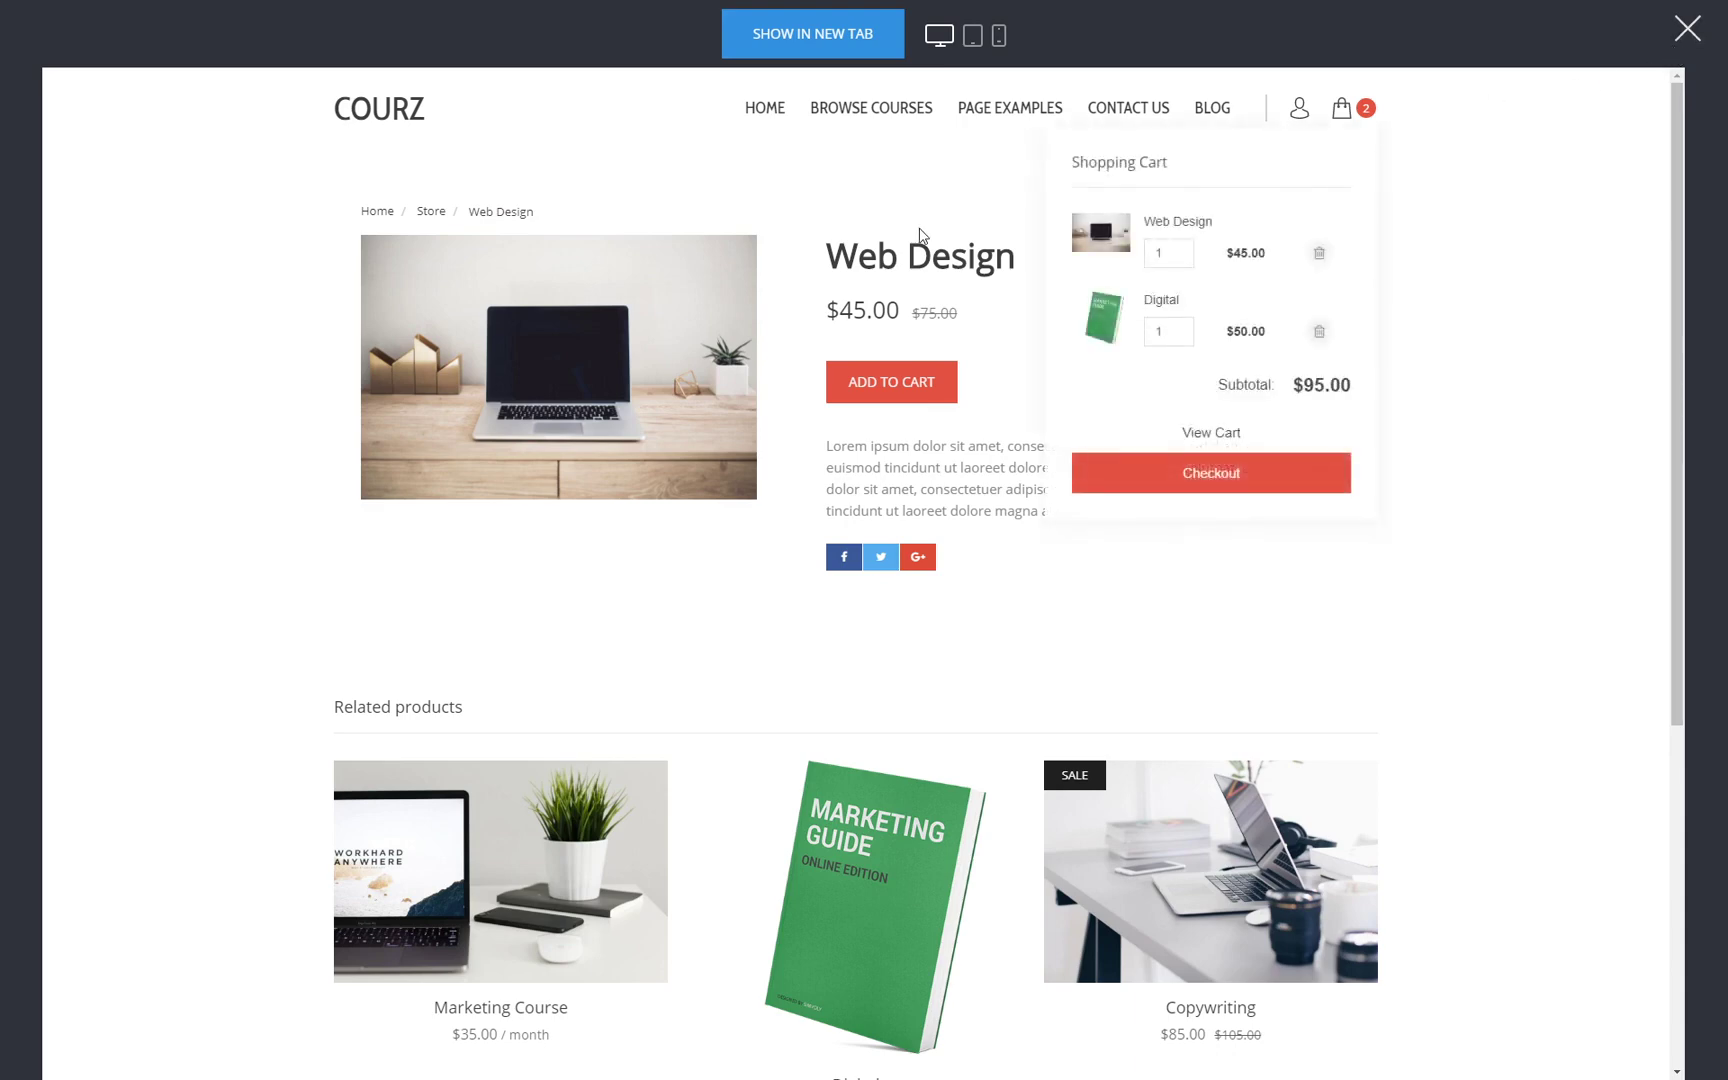
left_click(433, 213)
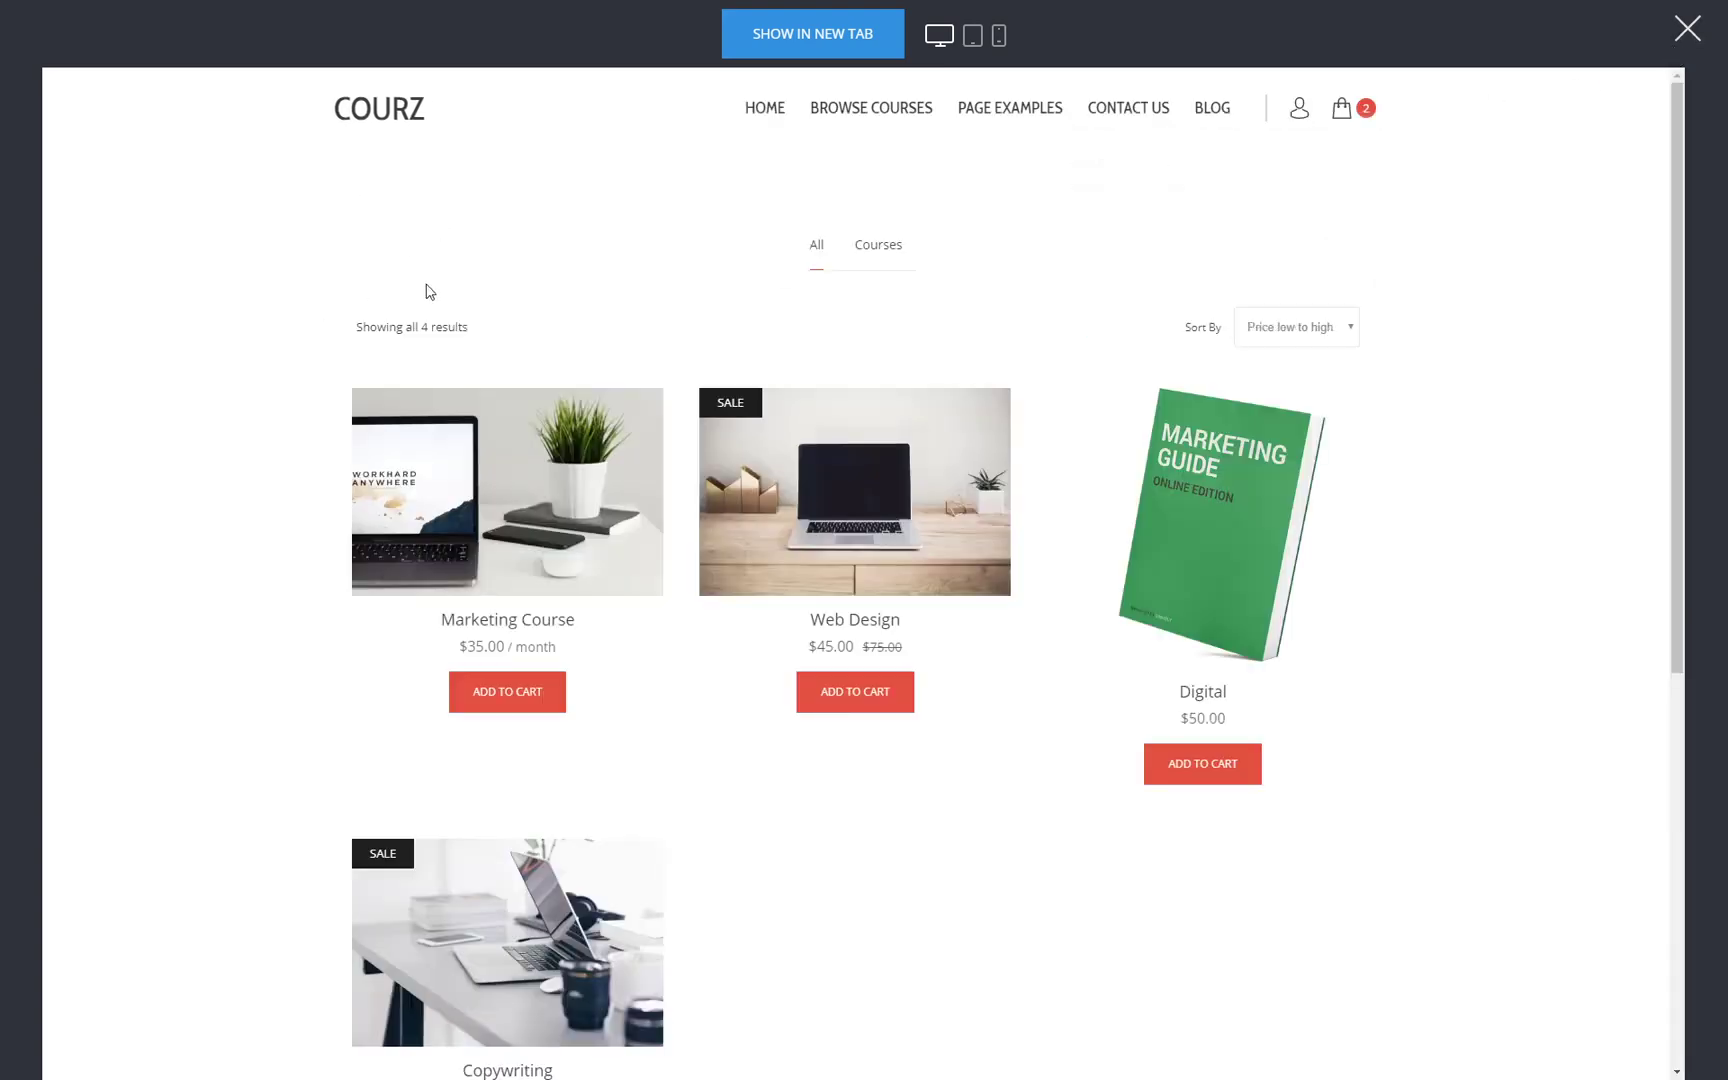
left_click(1684, 32)
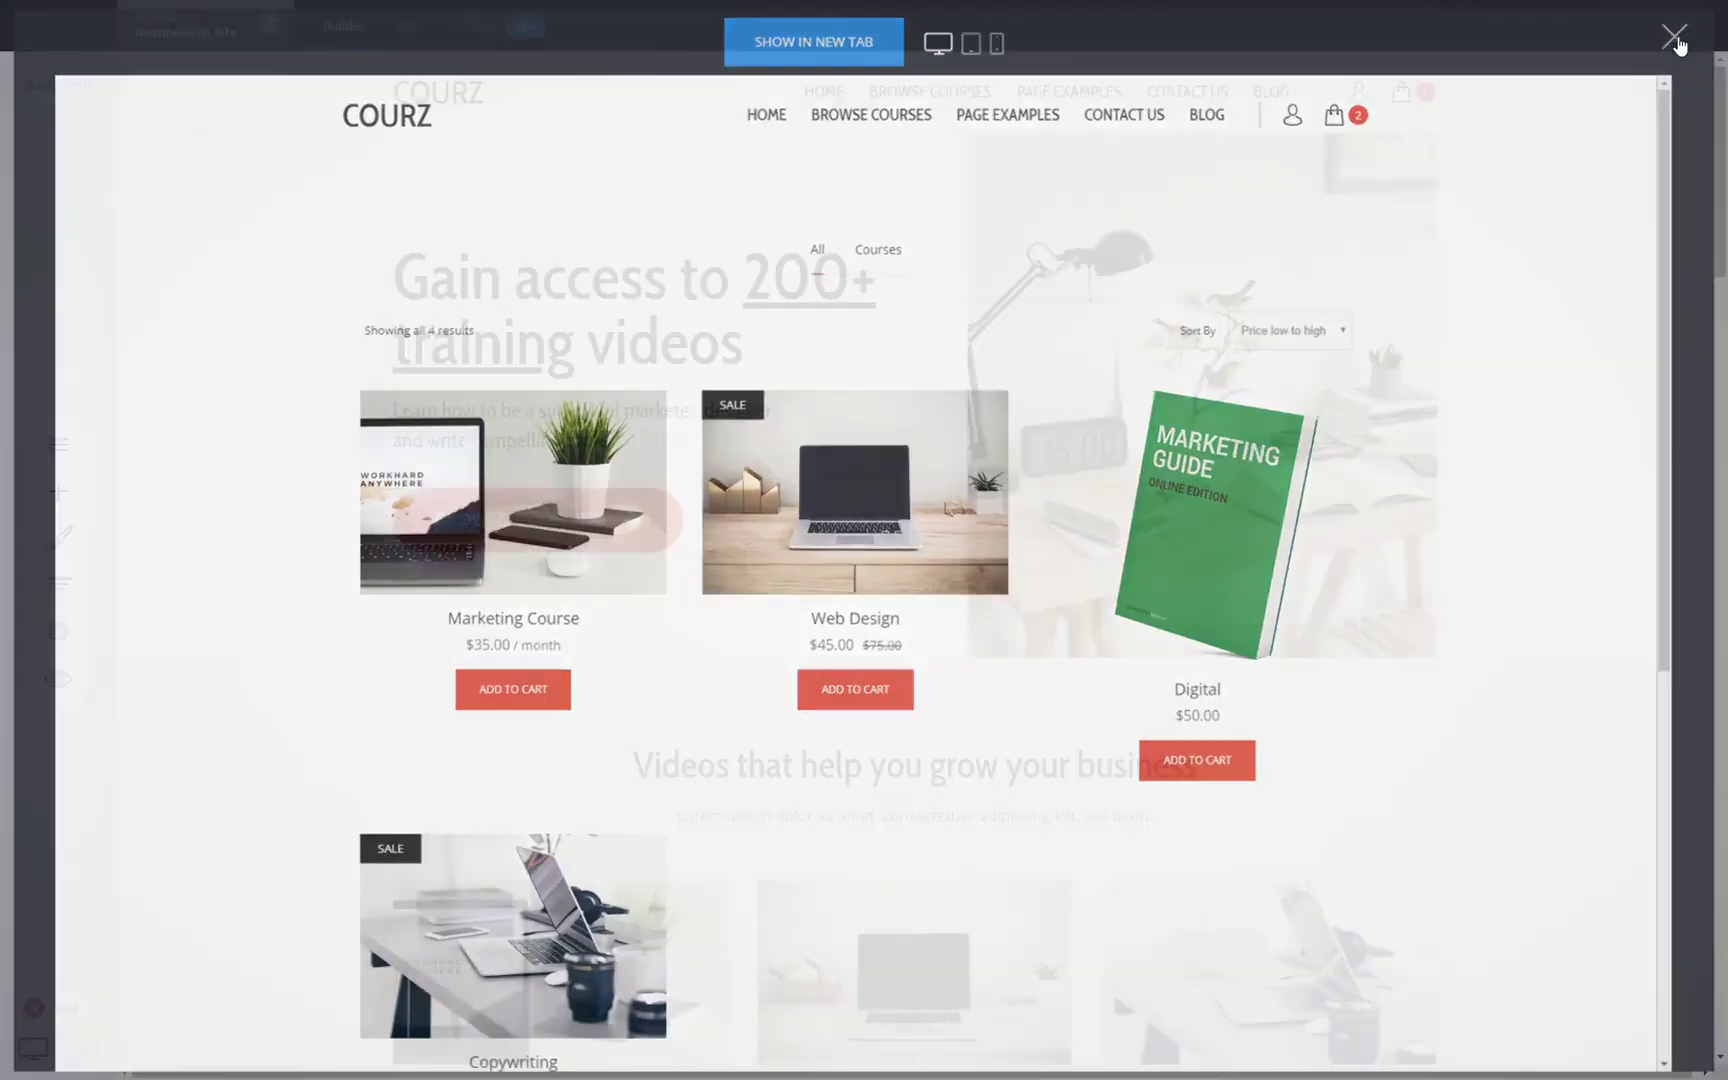
Enable the advanced product filter with text search in the store's layout and styling, and save the settings
left_click(415, 49)
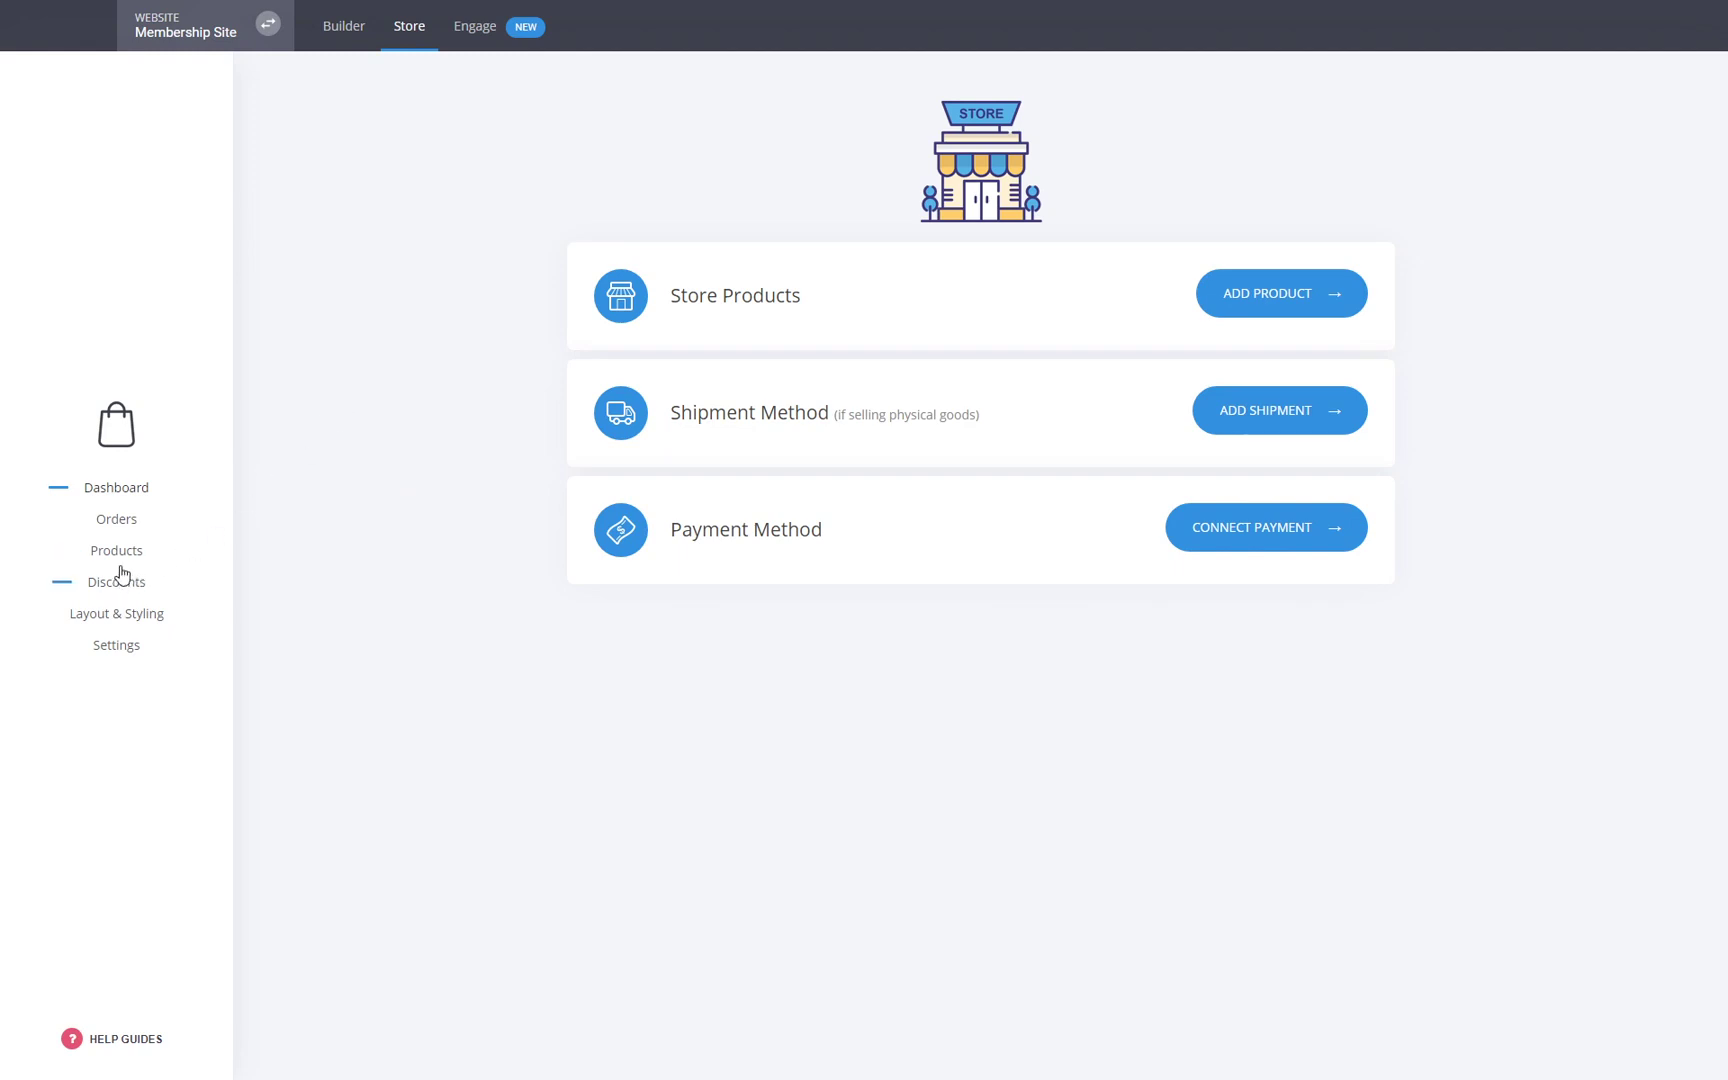
left_click(128, 627)
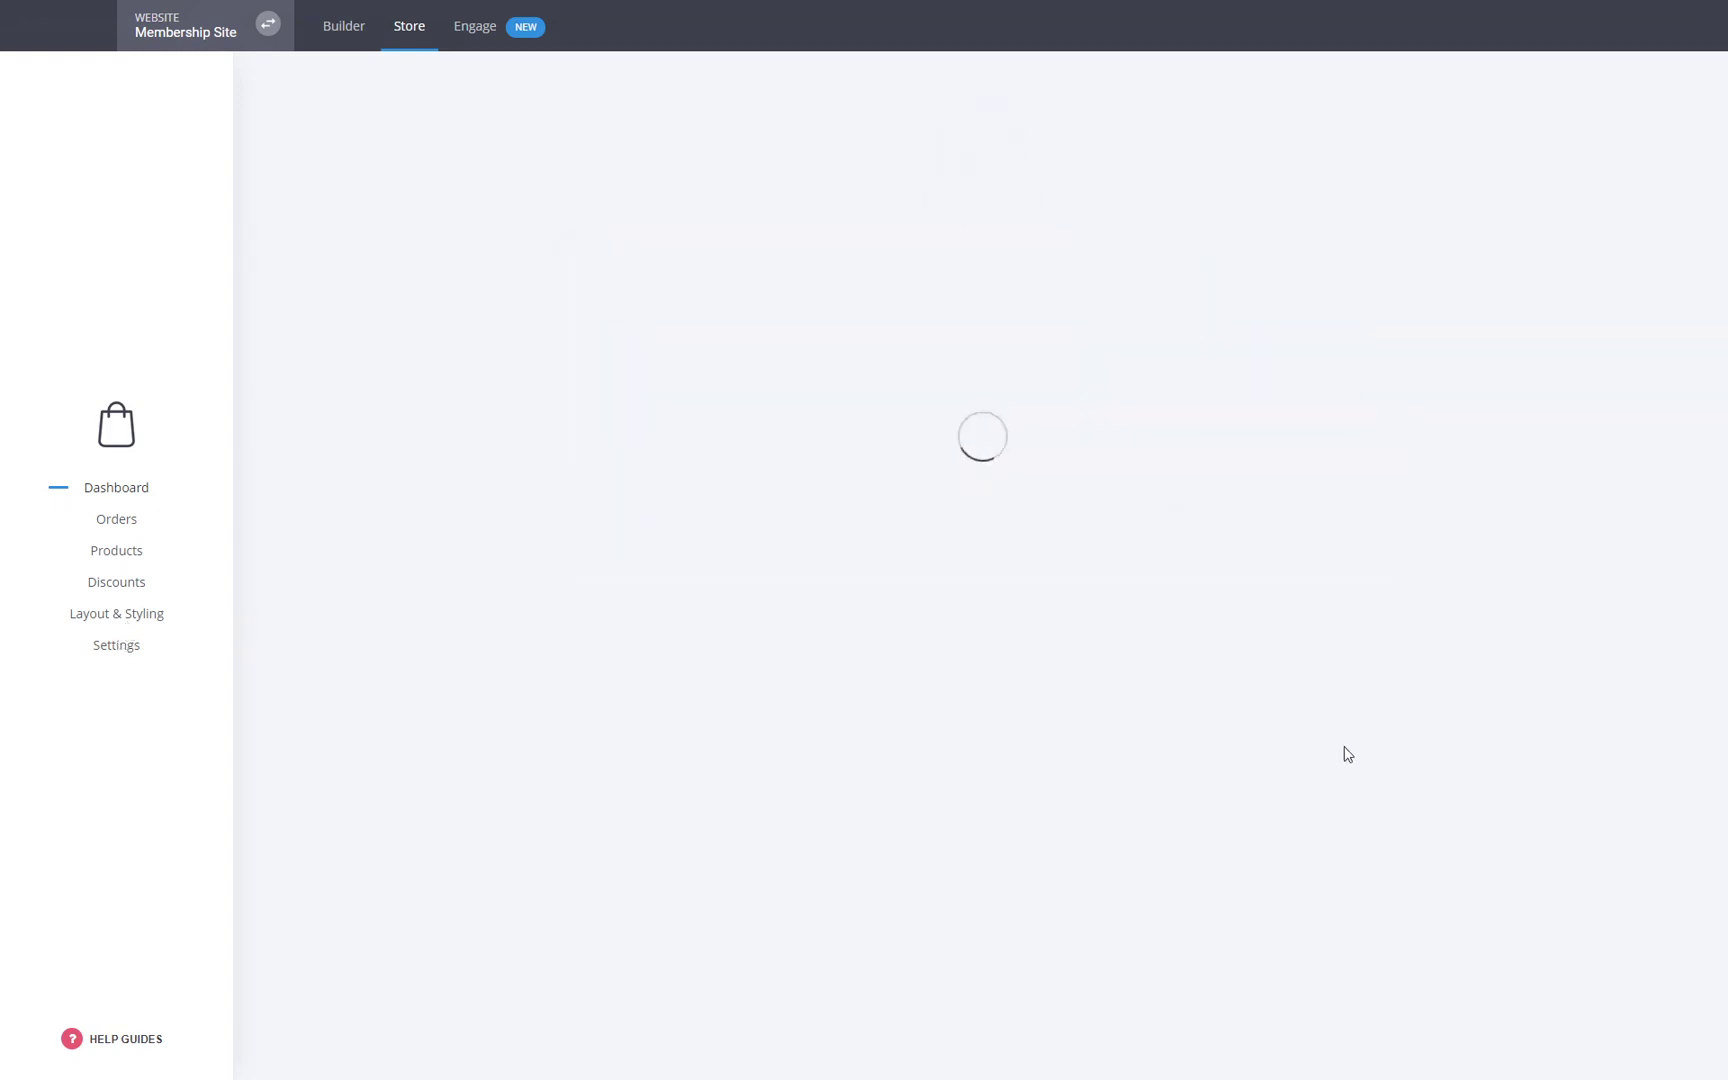
left_click(1380, 663)
left_click(1278, 690)
left_click(1457, 146)
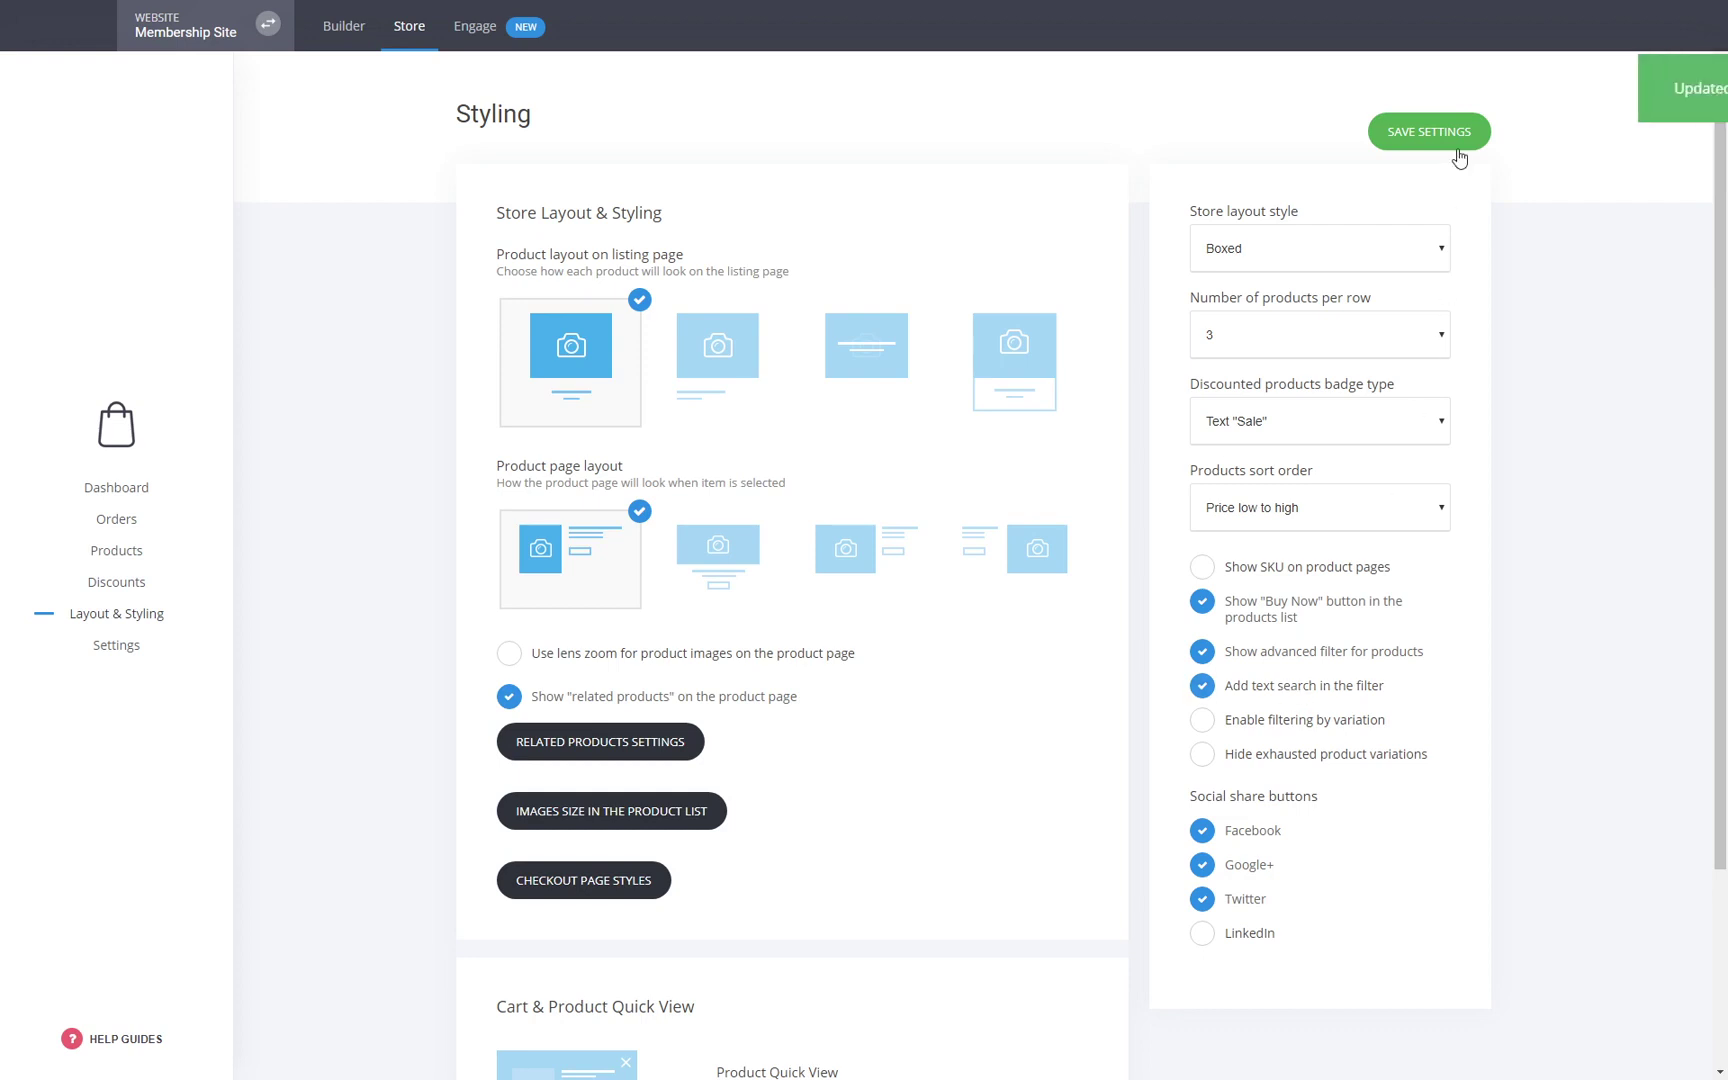
Preview the website from the builder, view the shopping cart, and continue shopping to the store listing
left_click(362, 38)
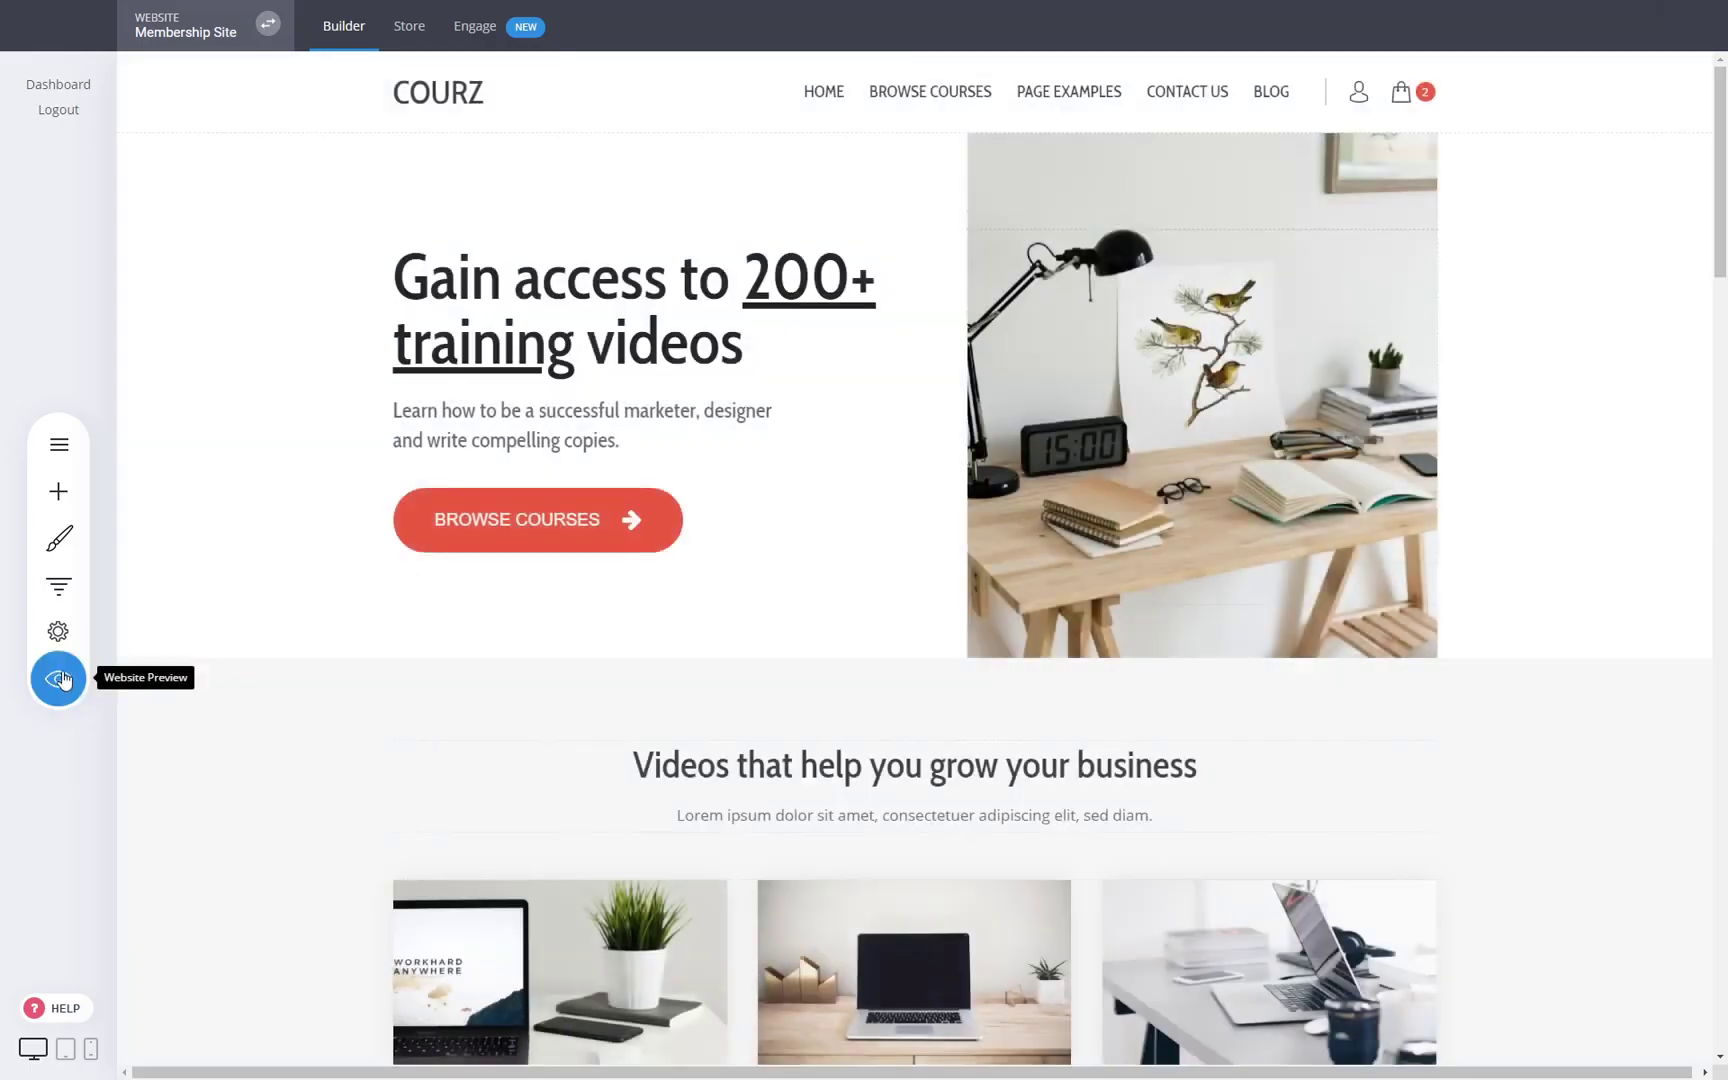
left_click(60, 679)
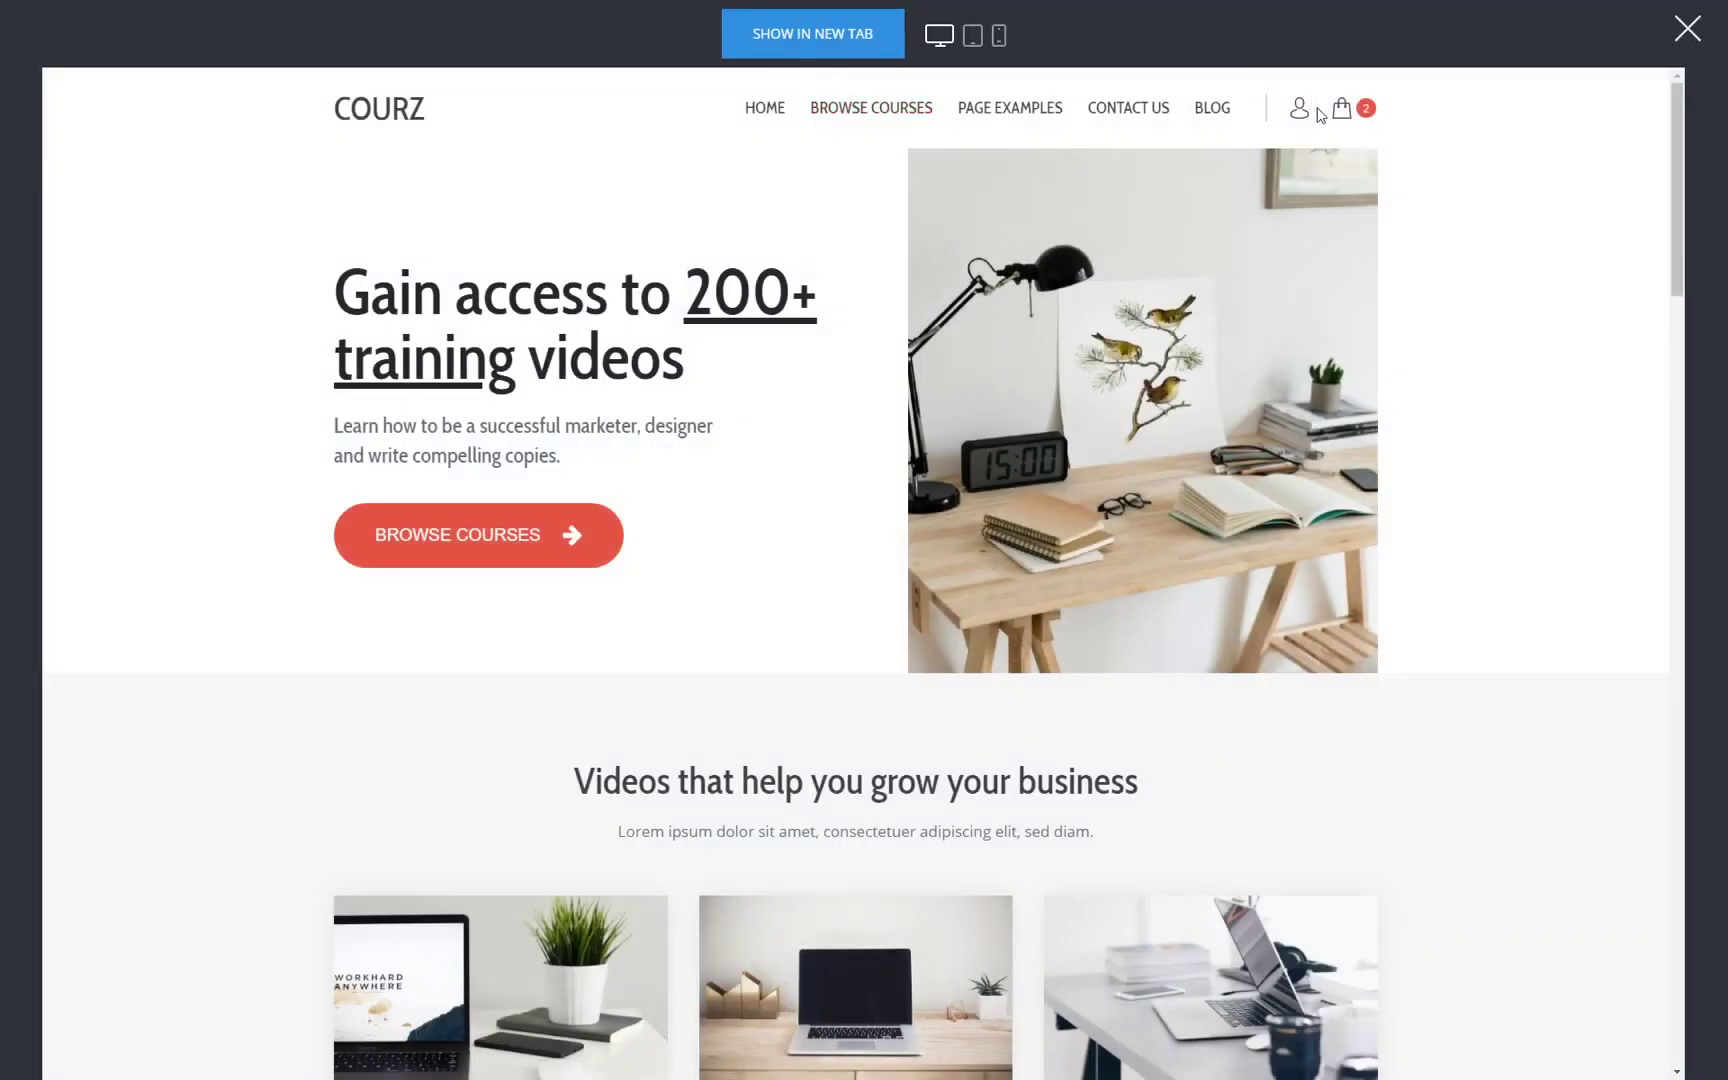
left_click(1342, 108)
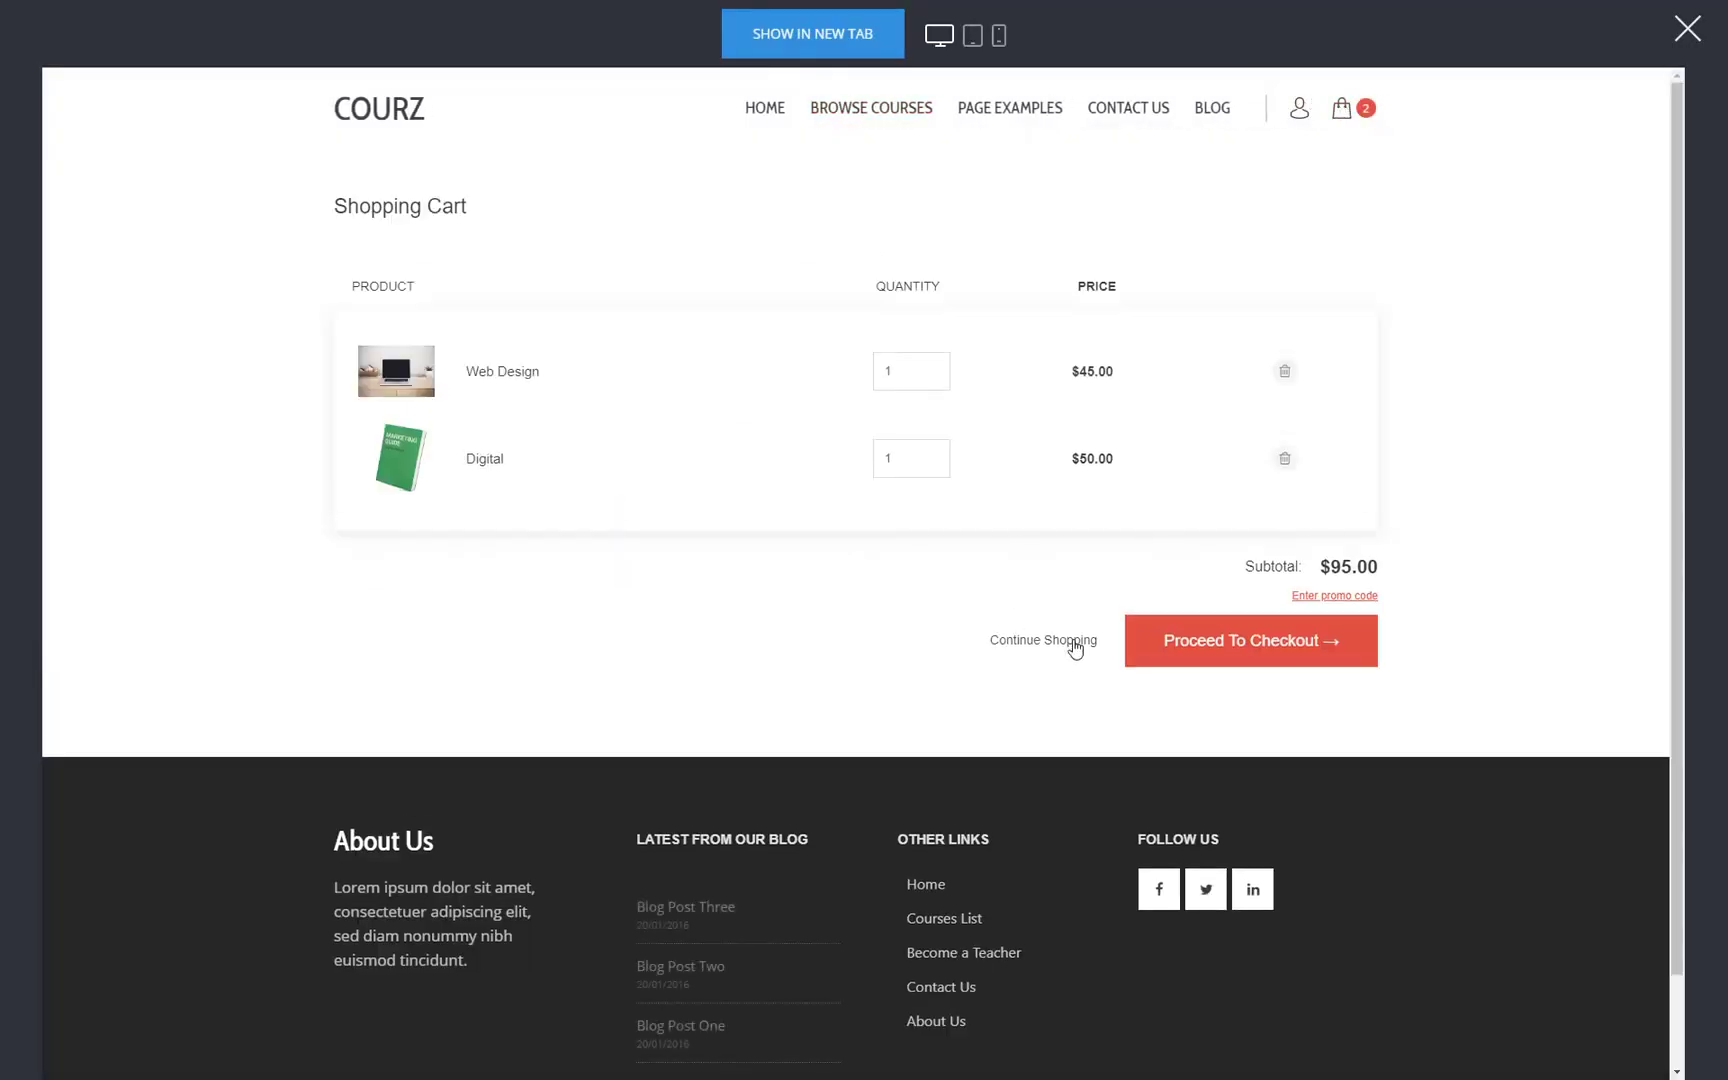
left_click(1073, 643)
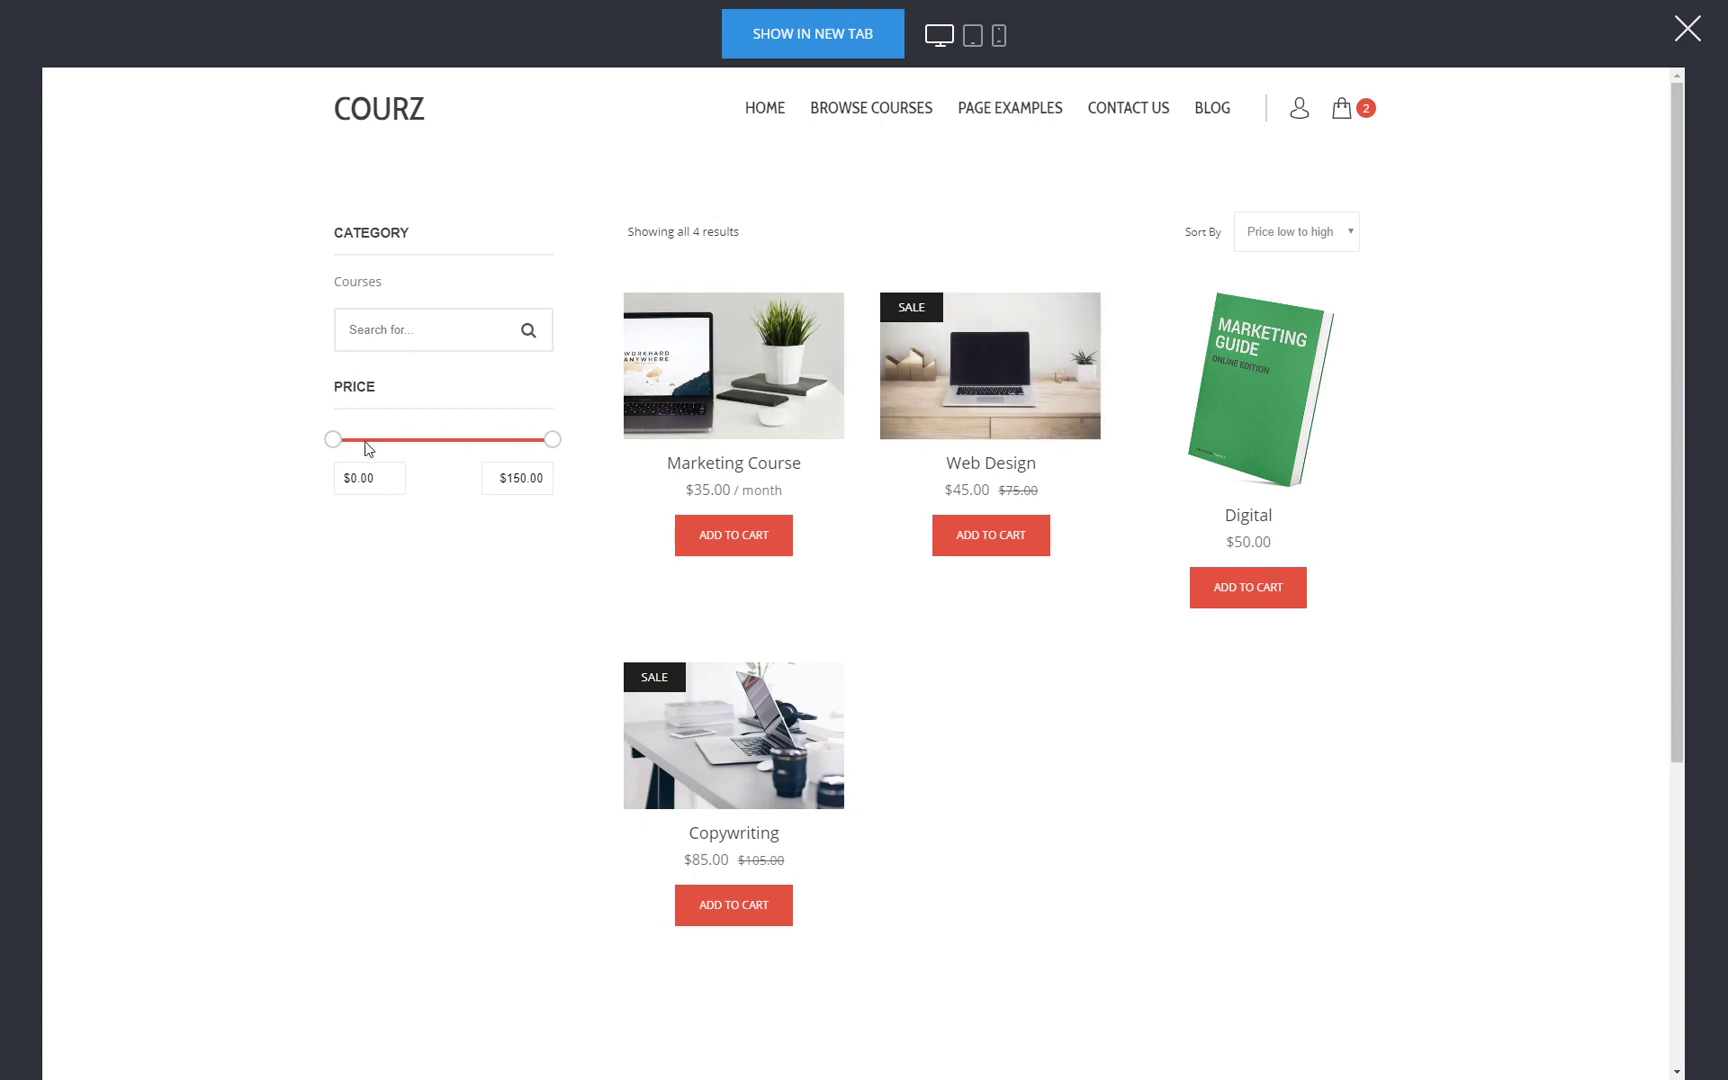
Lower the store's maximum price filter to $110, view the Digital product page, and leave the preview
left_click_drag(552, 440, 494, 440)
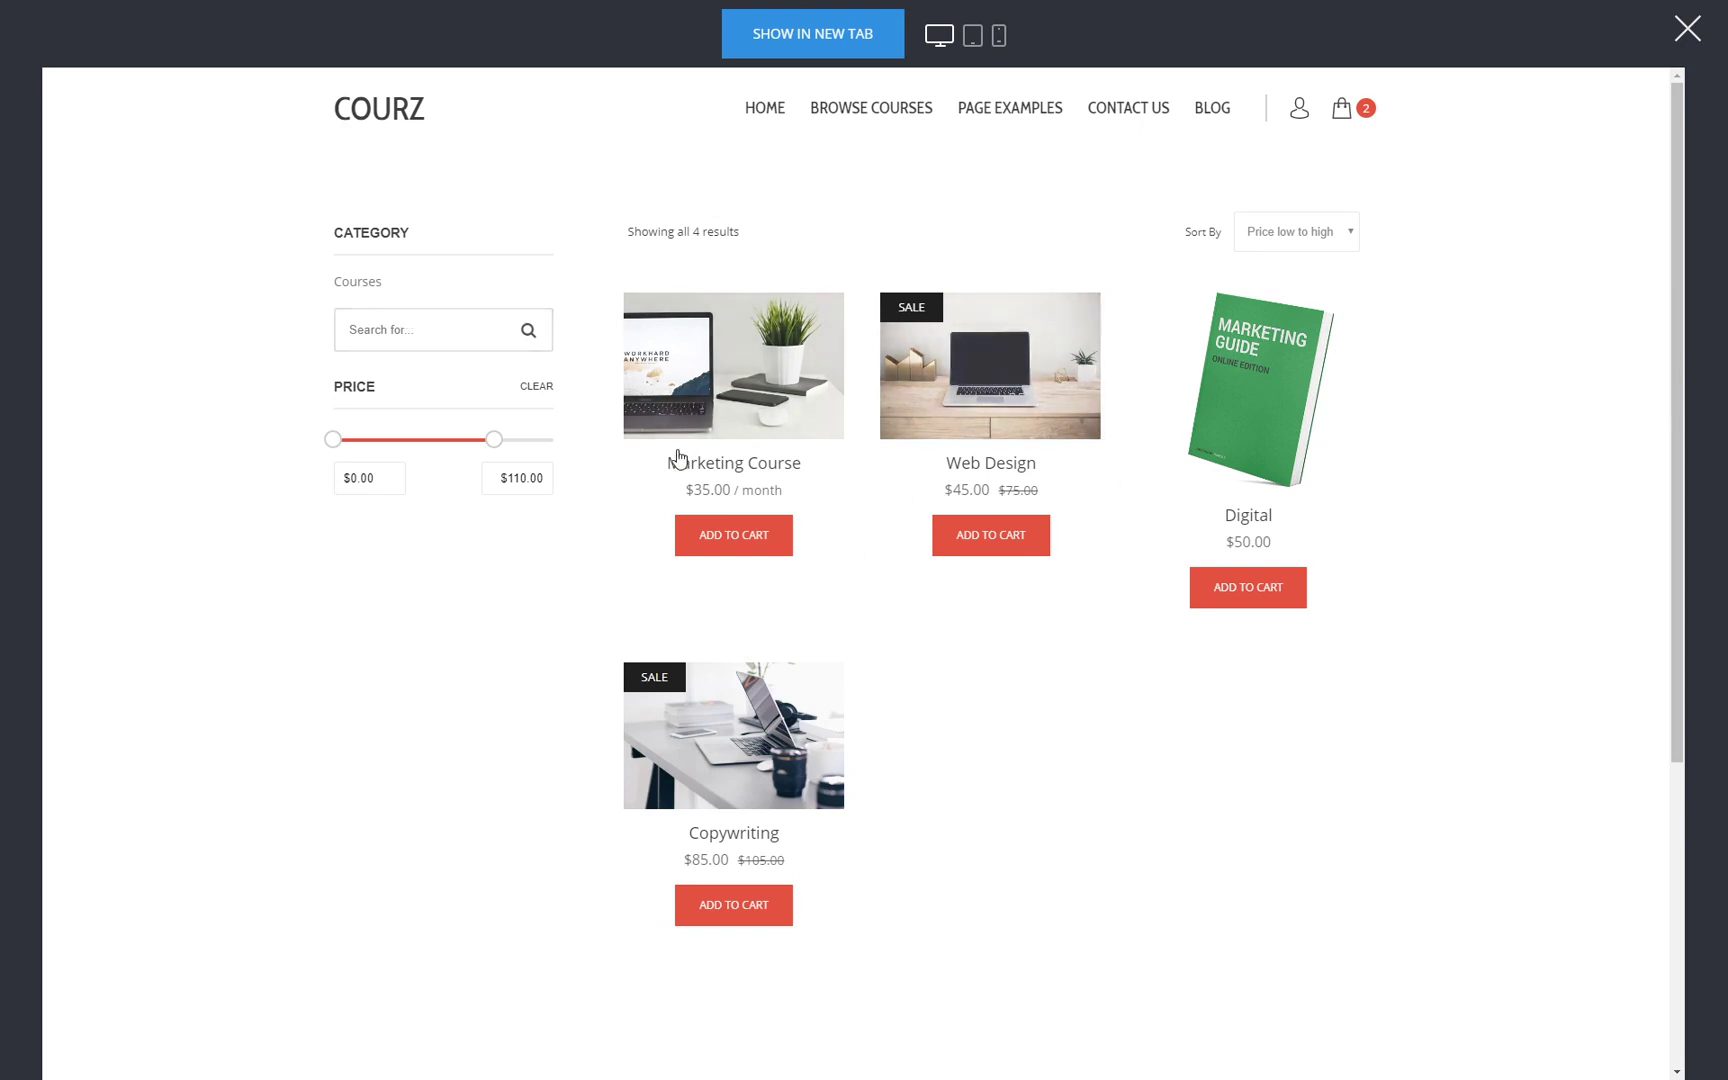
left_click(1232, 400)
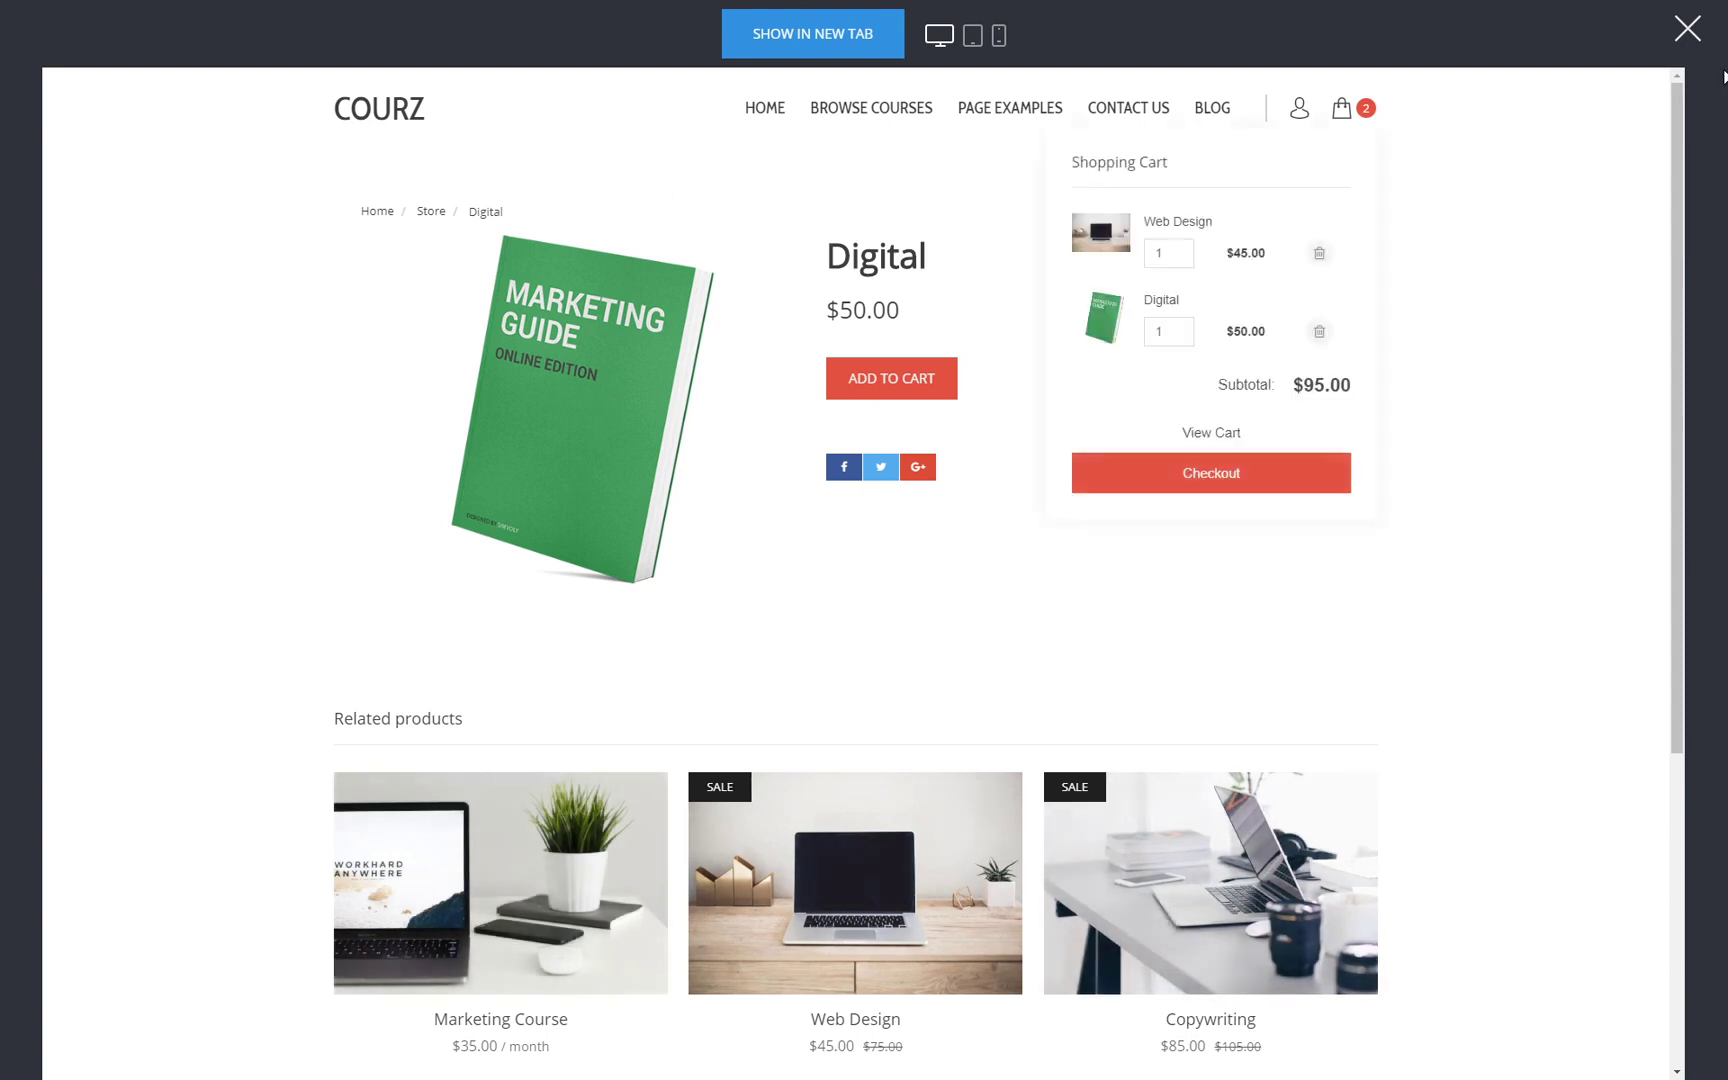
left_click(1688, 28)
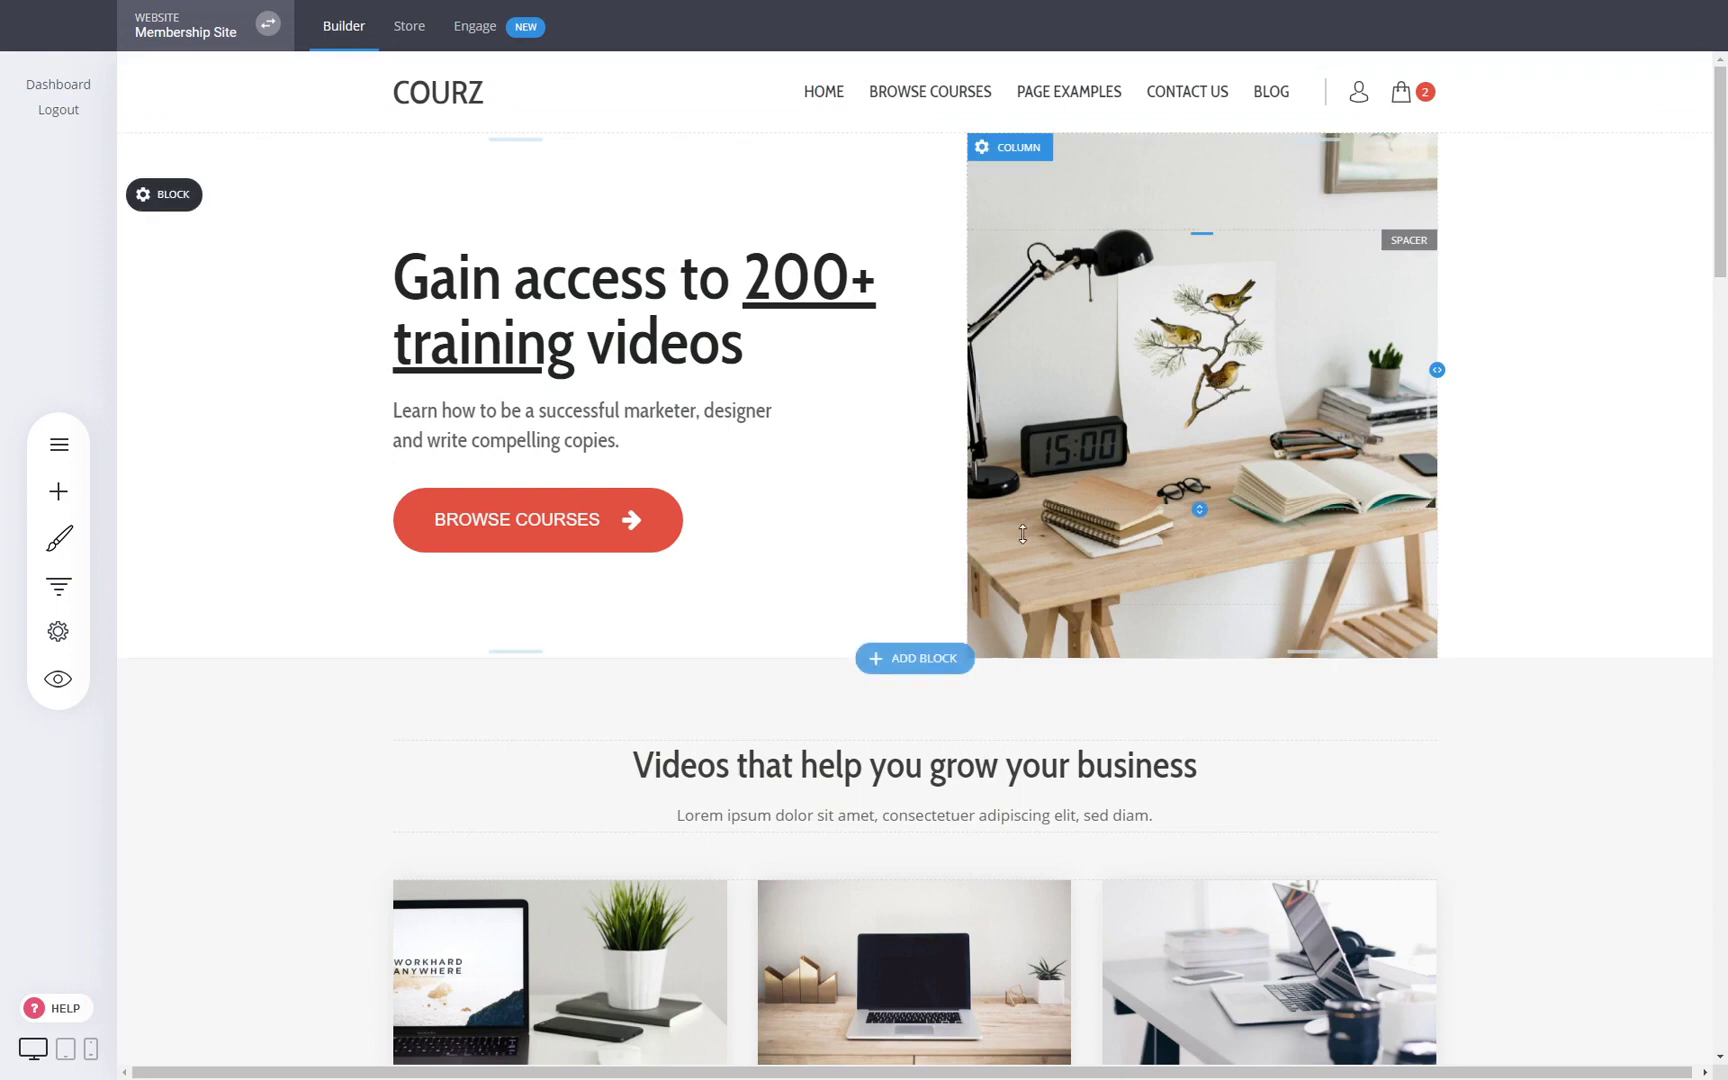
Add a Search widget under the "Videos that help you grow your business" text and exclude pages and the blog from its search
left_click(58, 491)
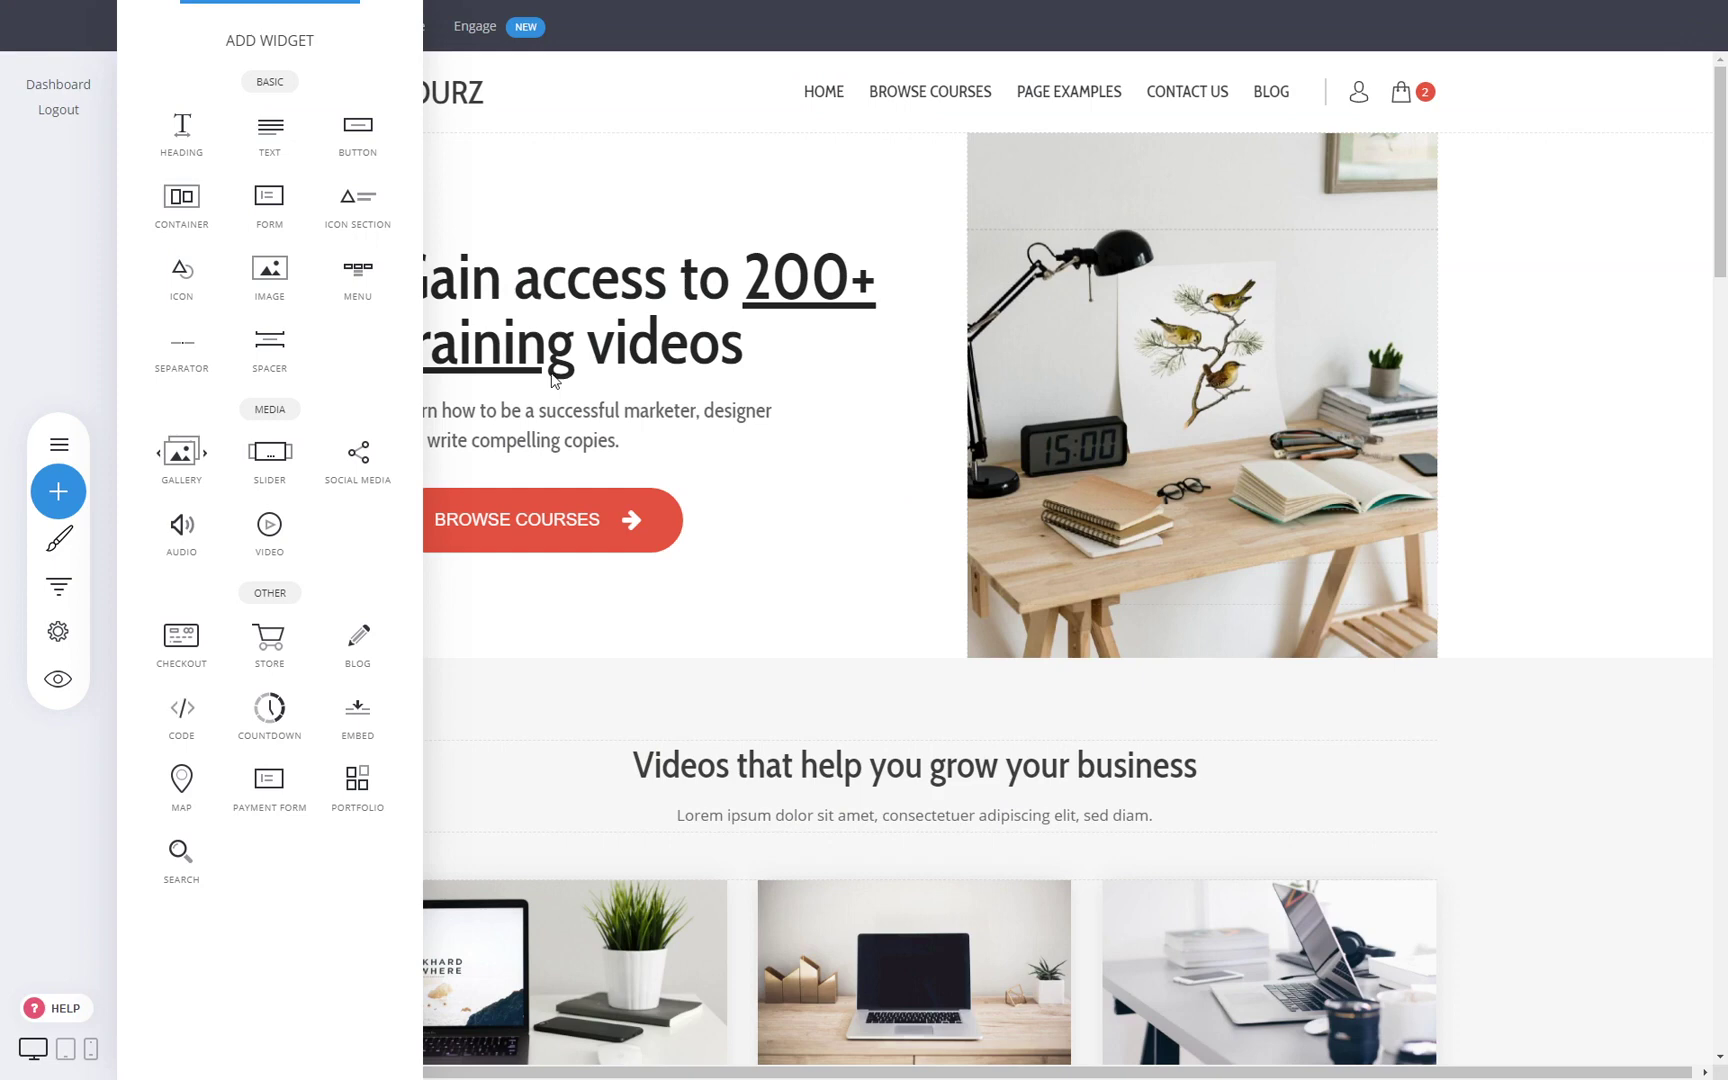
left_click_drag(183, 860, 1037, 832)
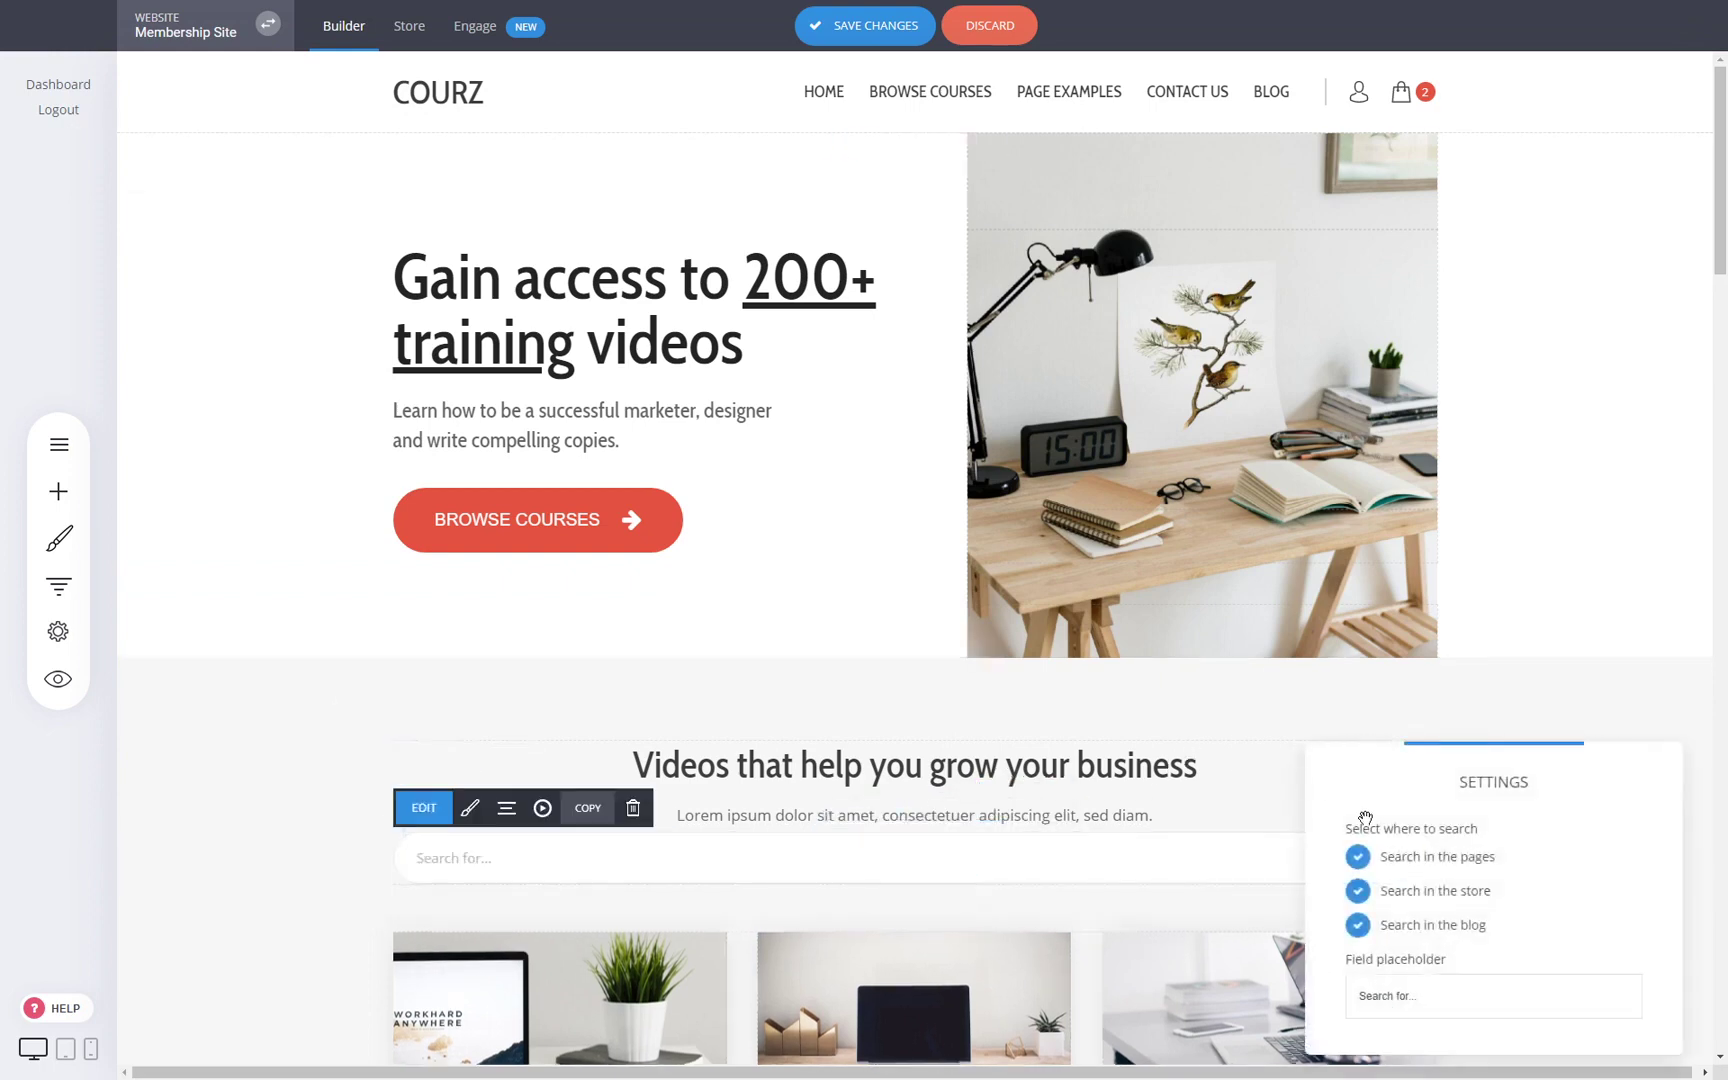
left_click(1456, 860)
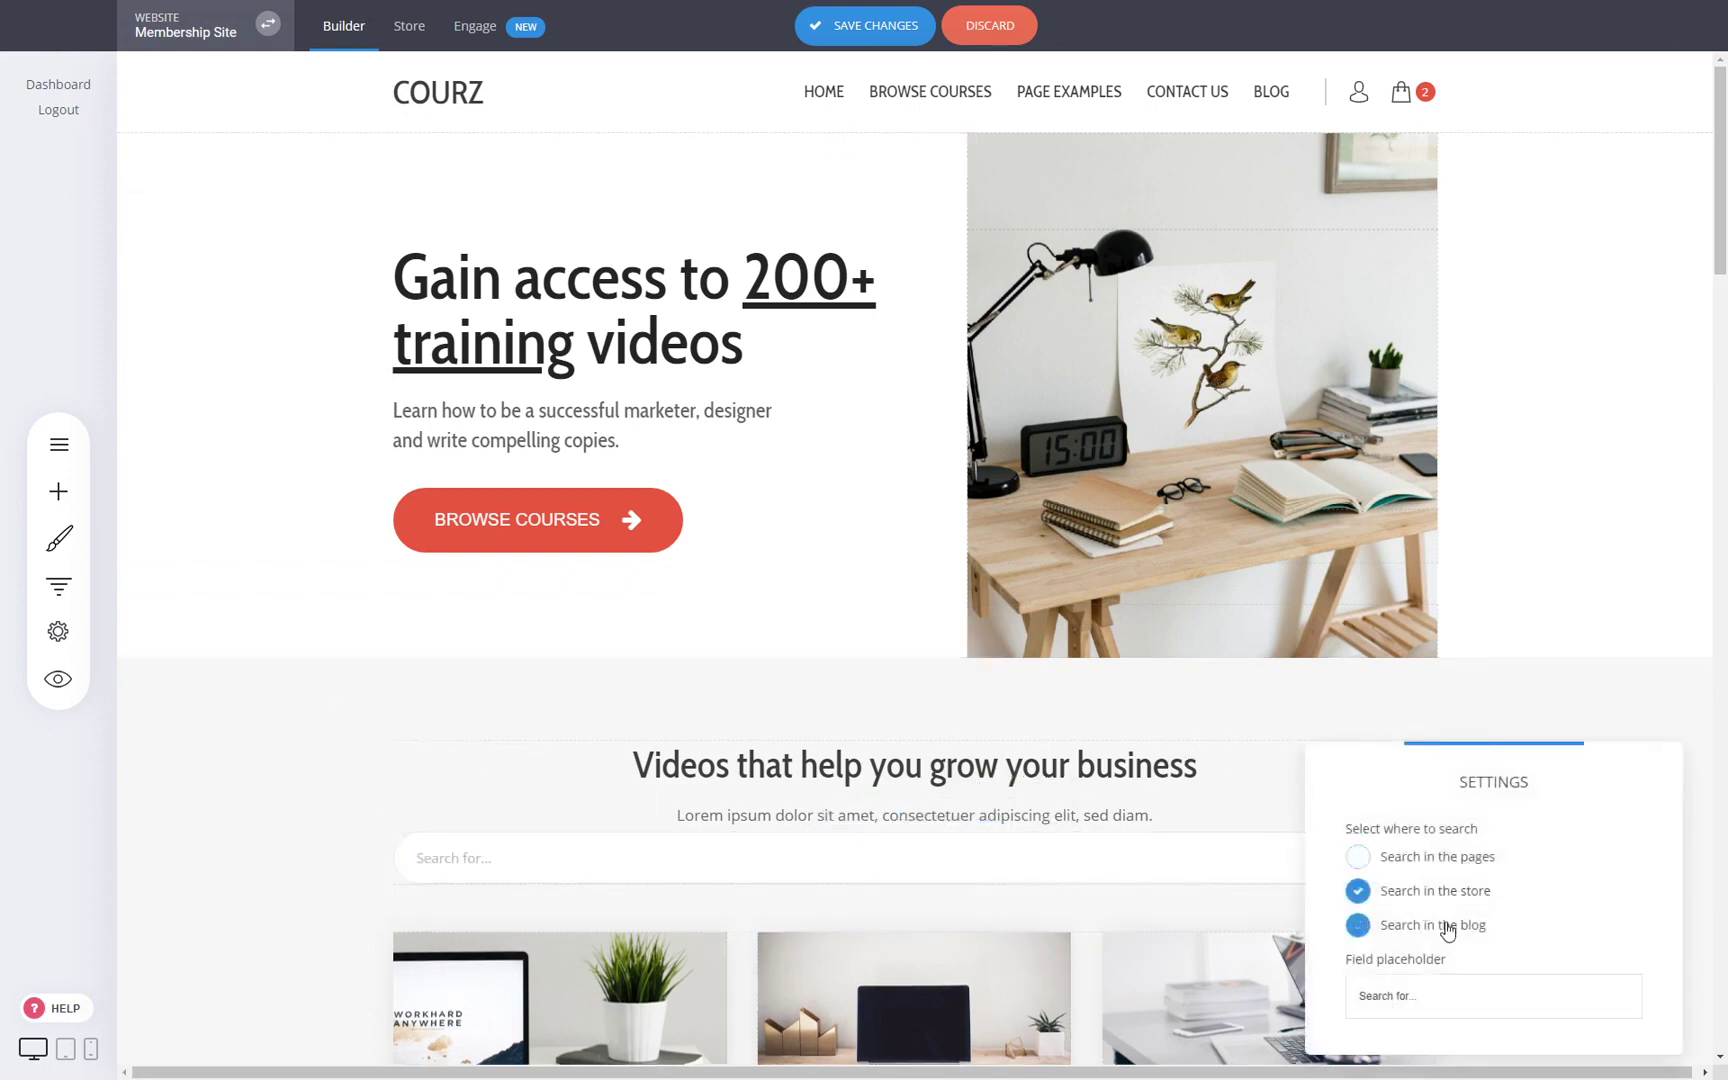
Narrow the search widget and place it centred beneath the subtitle with a small gap above it
left_click(1078, 841)
left_click_drag(1433, 862, 1229, 860)
left_click_drag(1014, 846, 1023, 855)
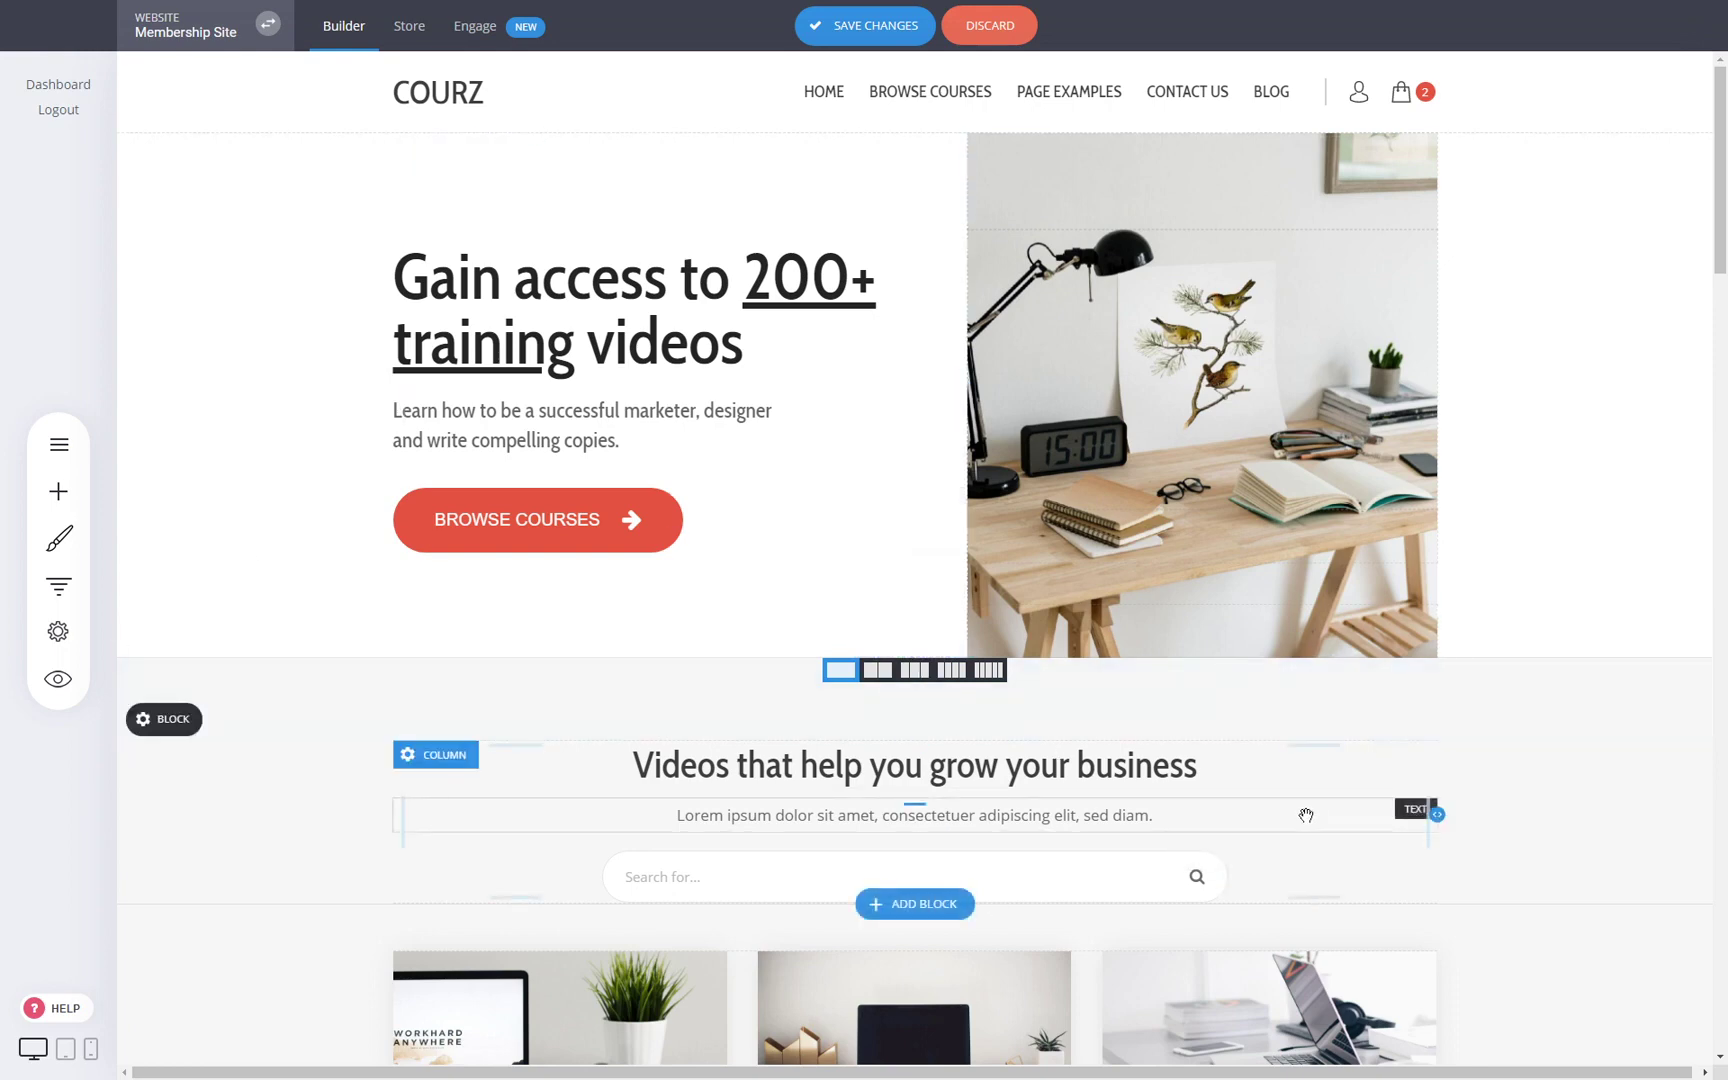
left_click_drag(1219, 884, 1166, 885)
Style the search widget with a padding size of 24px and a slightly larger font size
left_click(1067, 893)
left_click(704, 826)
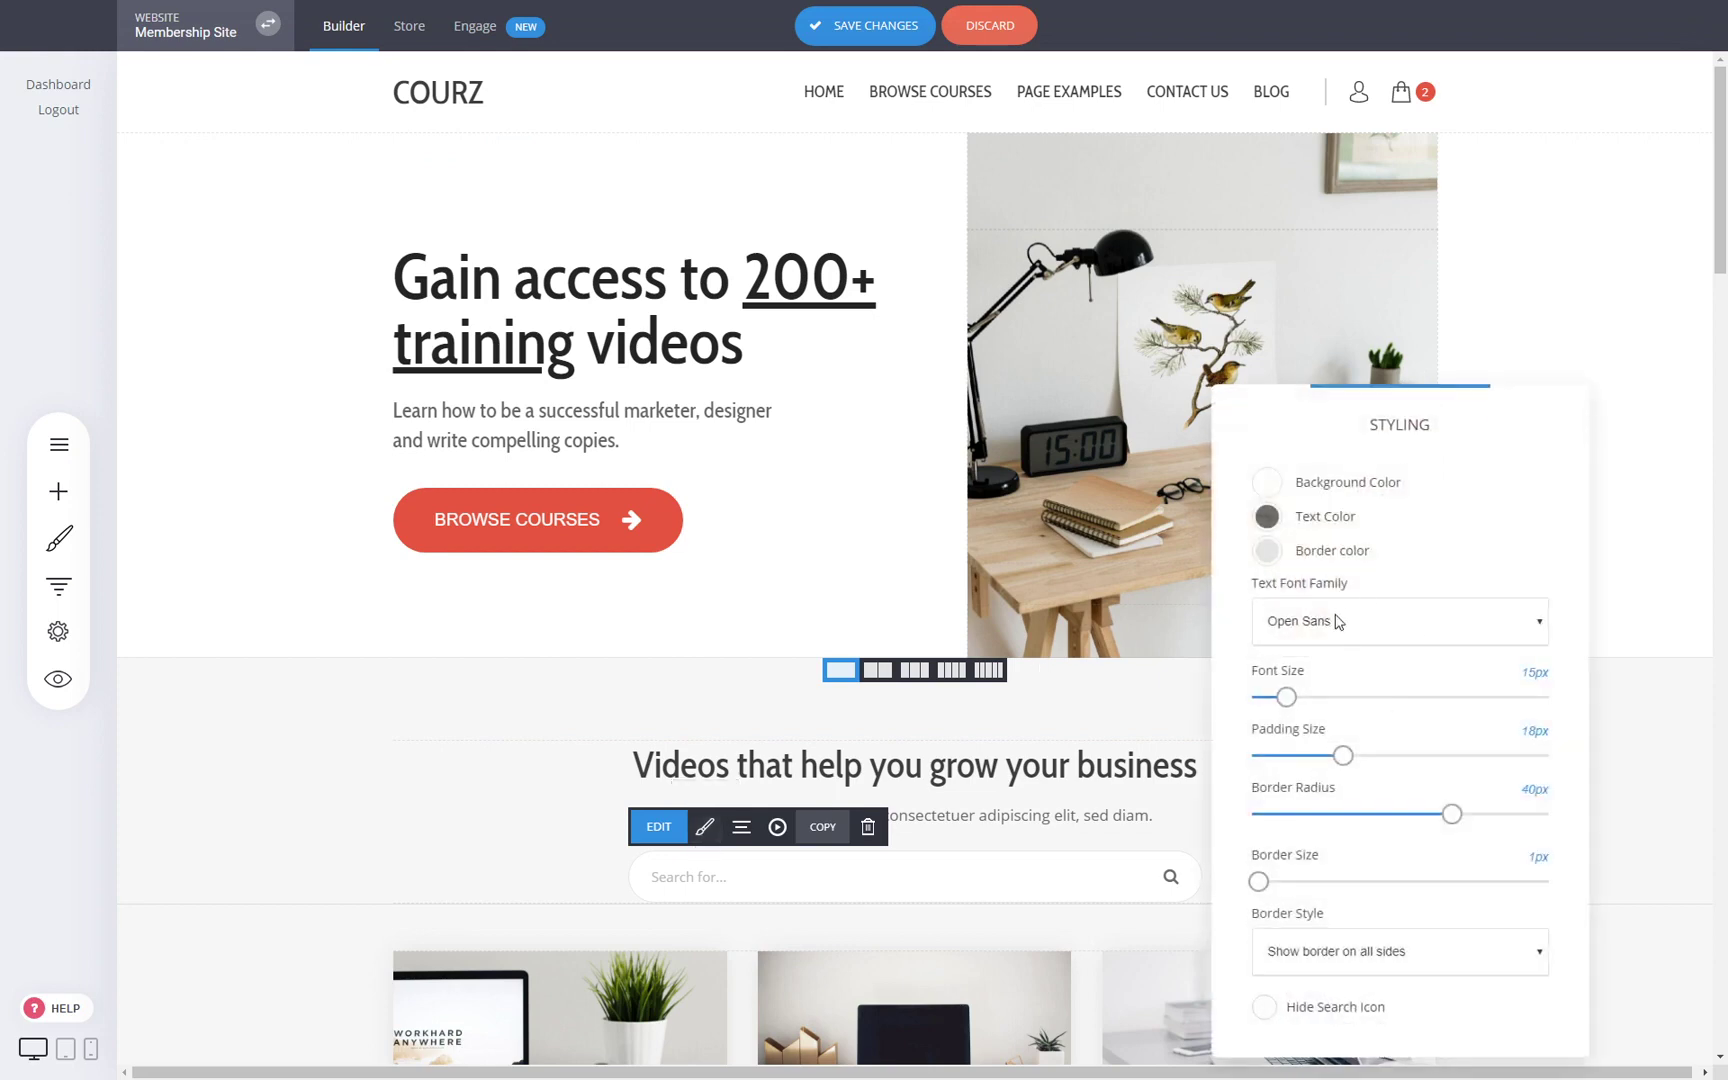
left_click_drag(1343, 755, 1372, 757)
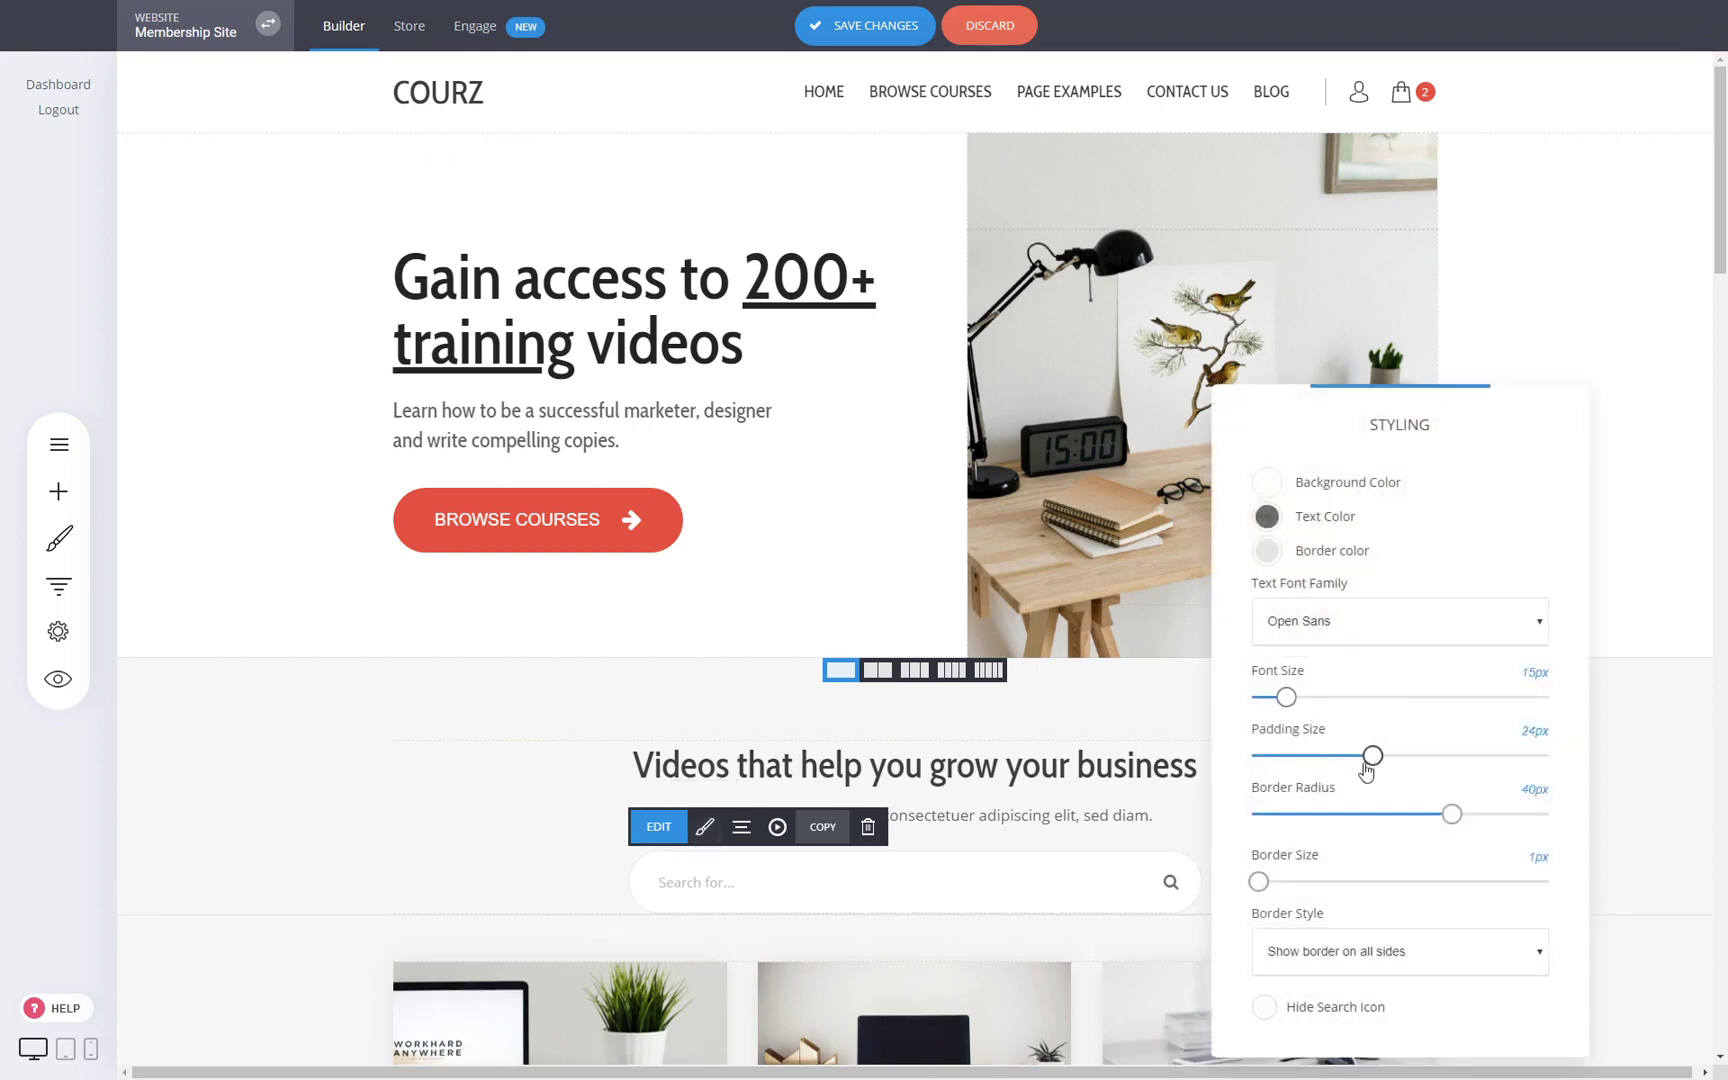
mouse_move(1286, 697)
left_mouse_down()
mouse_move(1311, 698)
mouse_move(1292, 698)
left_mouse_up()
left_click(1114, 706)
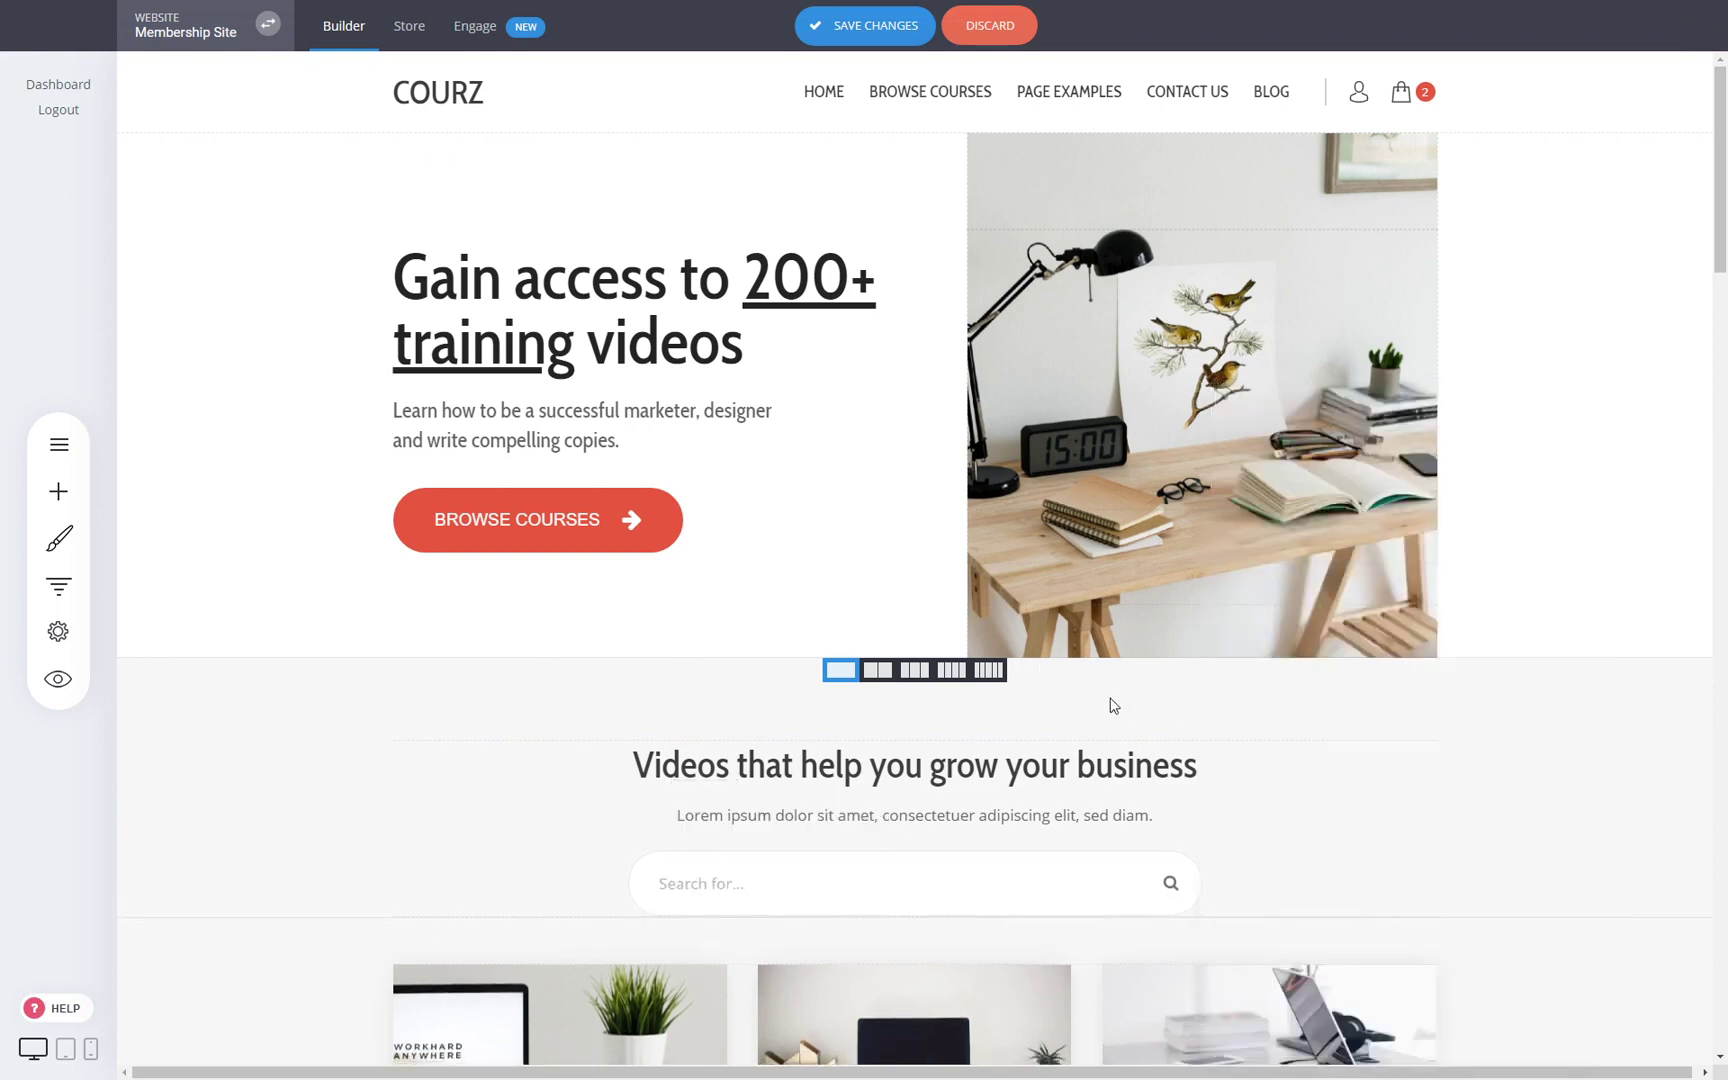
Delete the search widget from the home page and save the changes
left_click(1086, 890)
left_click(868, 826)
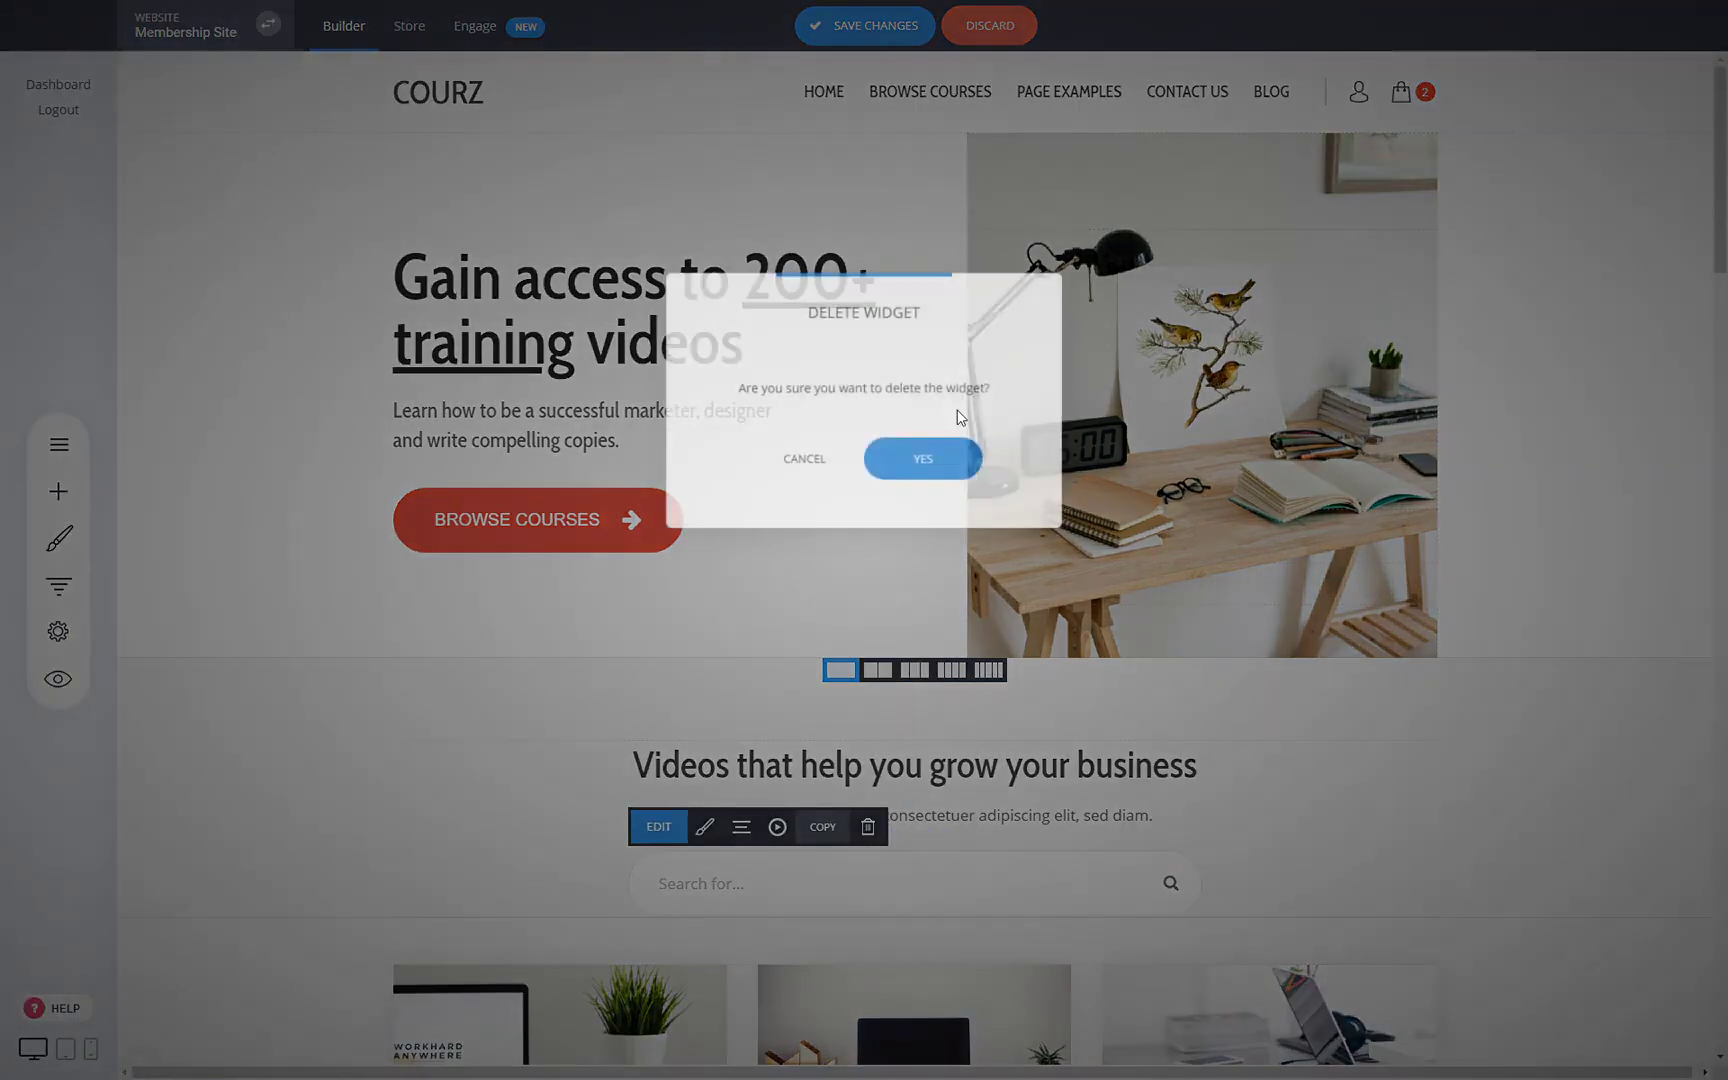
left_click(936, 460)
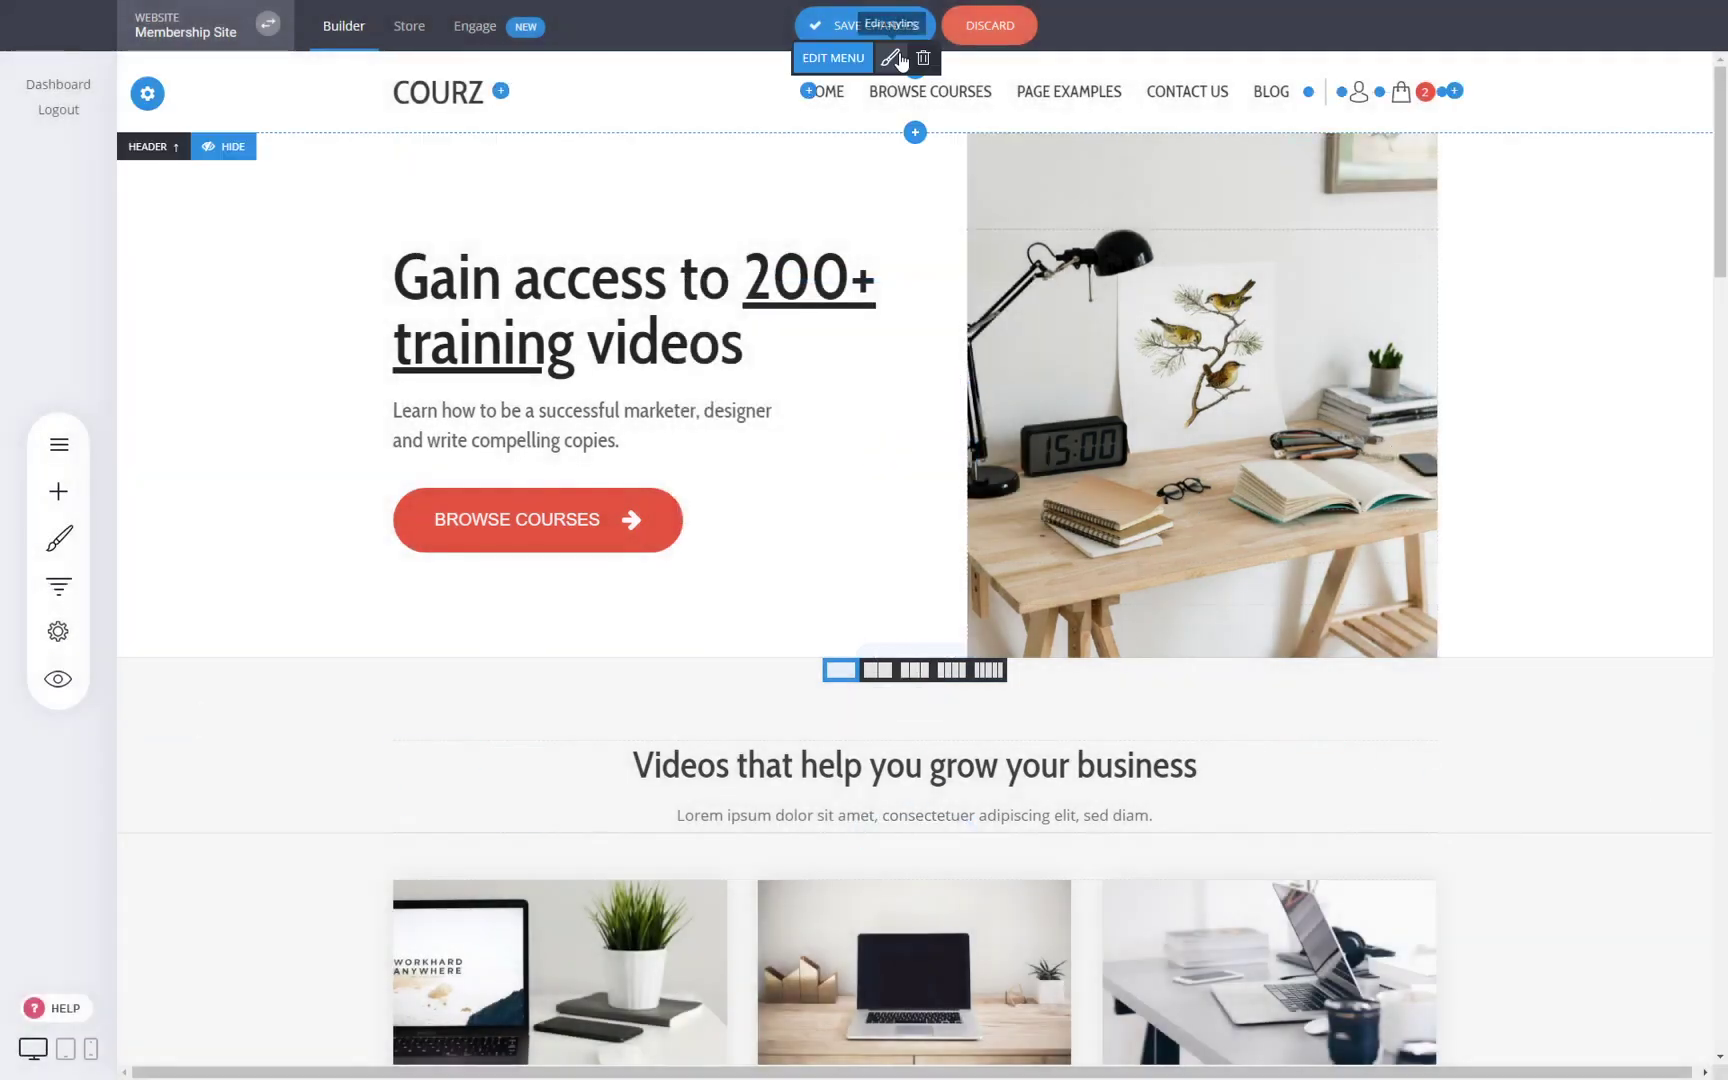
left_click(899, 25)
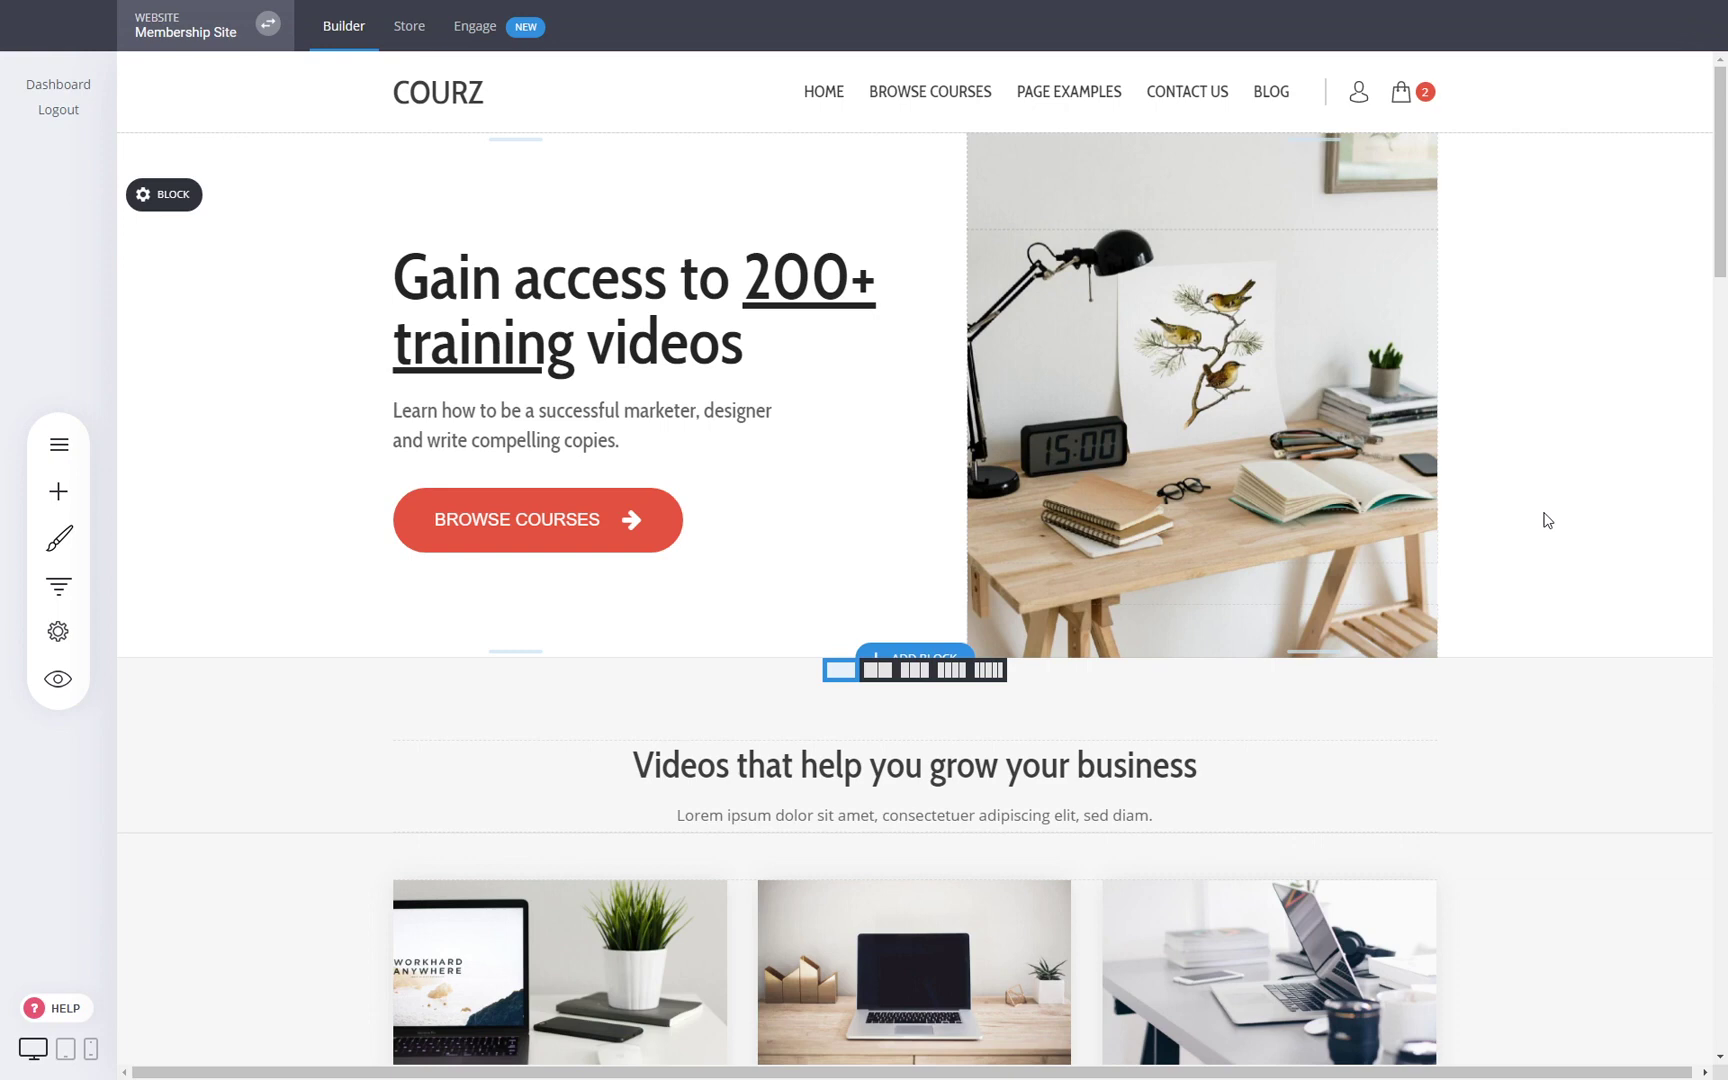
Review the page access settings and member groups of 01 - Course Name #1 in Membership Area - Course #1, leaving without saving
left_click(58, 444)
left_click(272, 106)
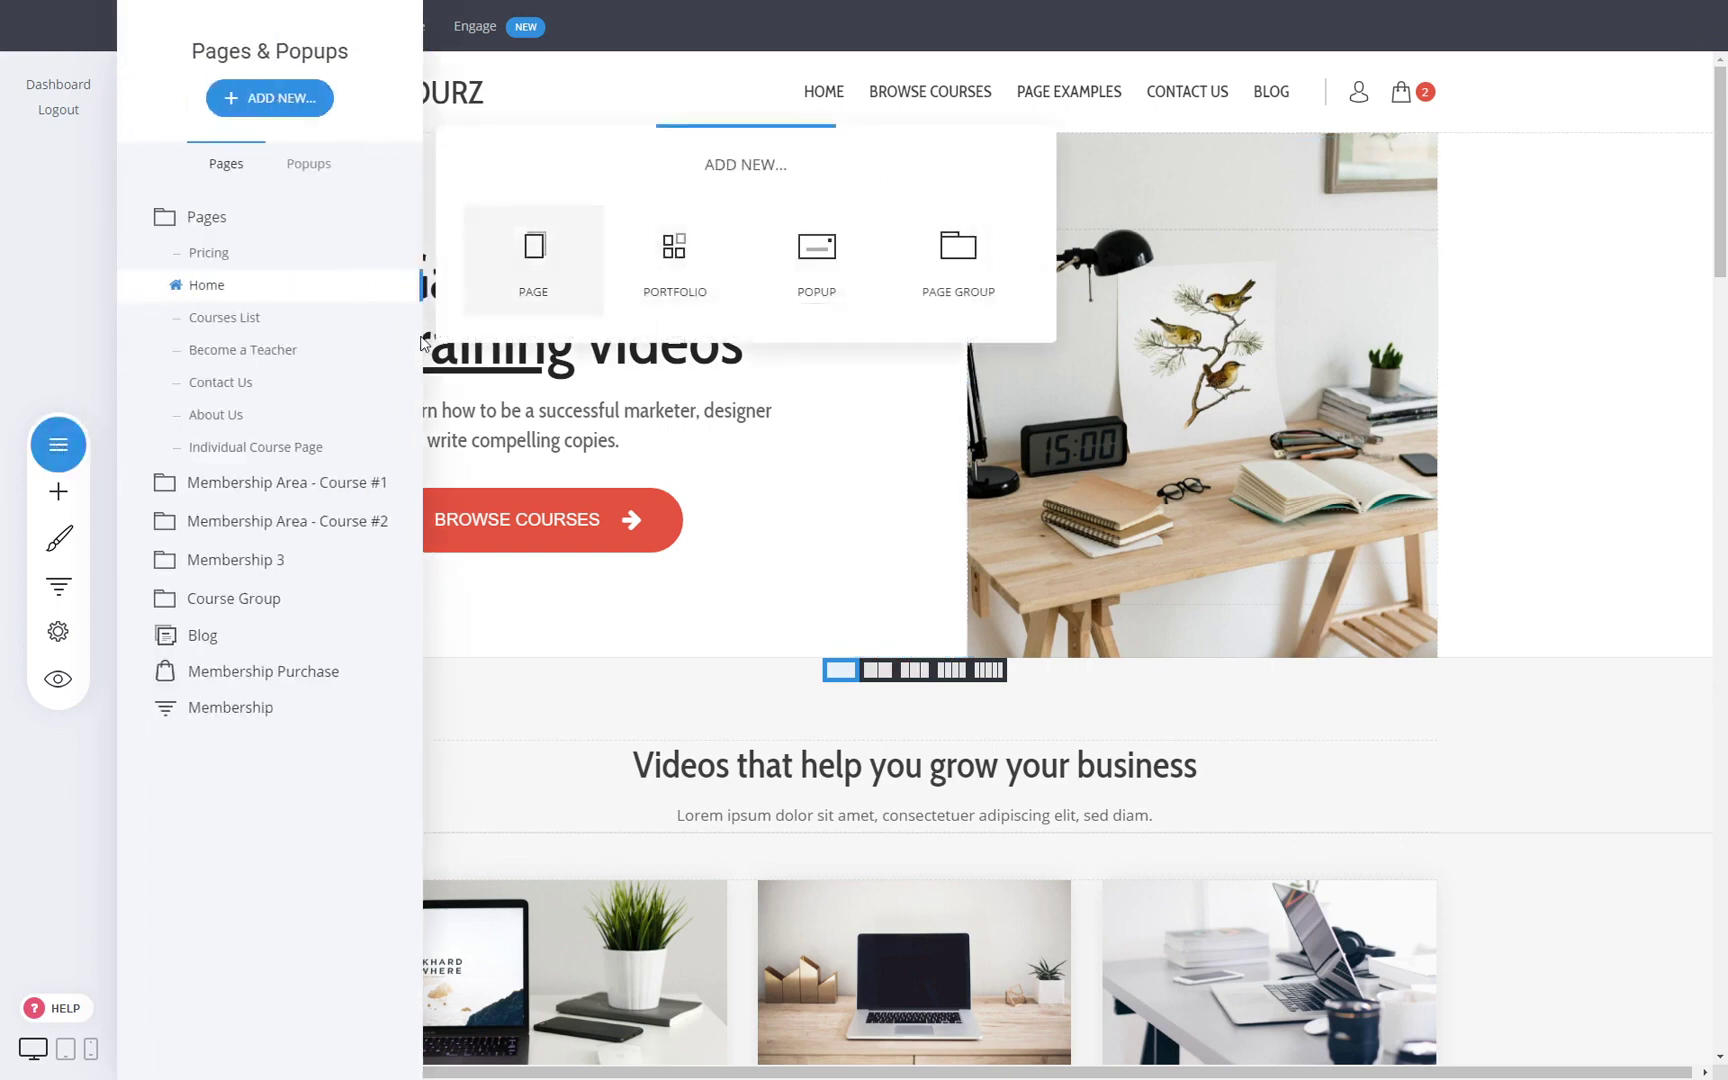
left_click(325, 490)
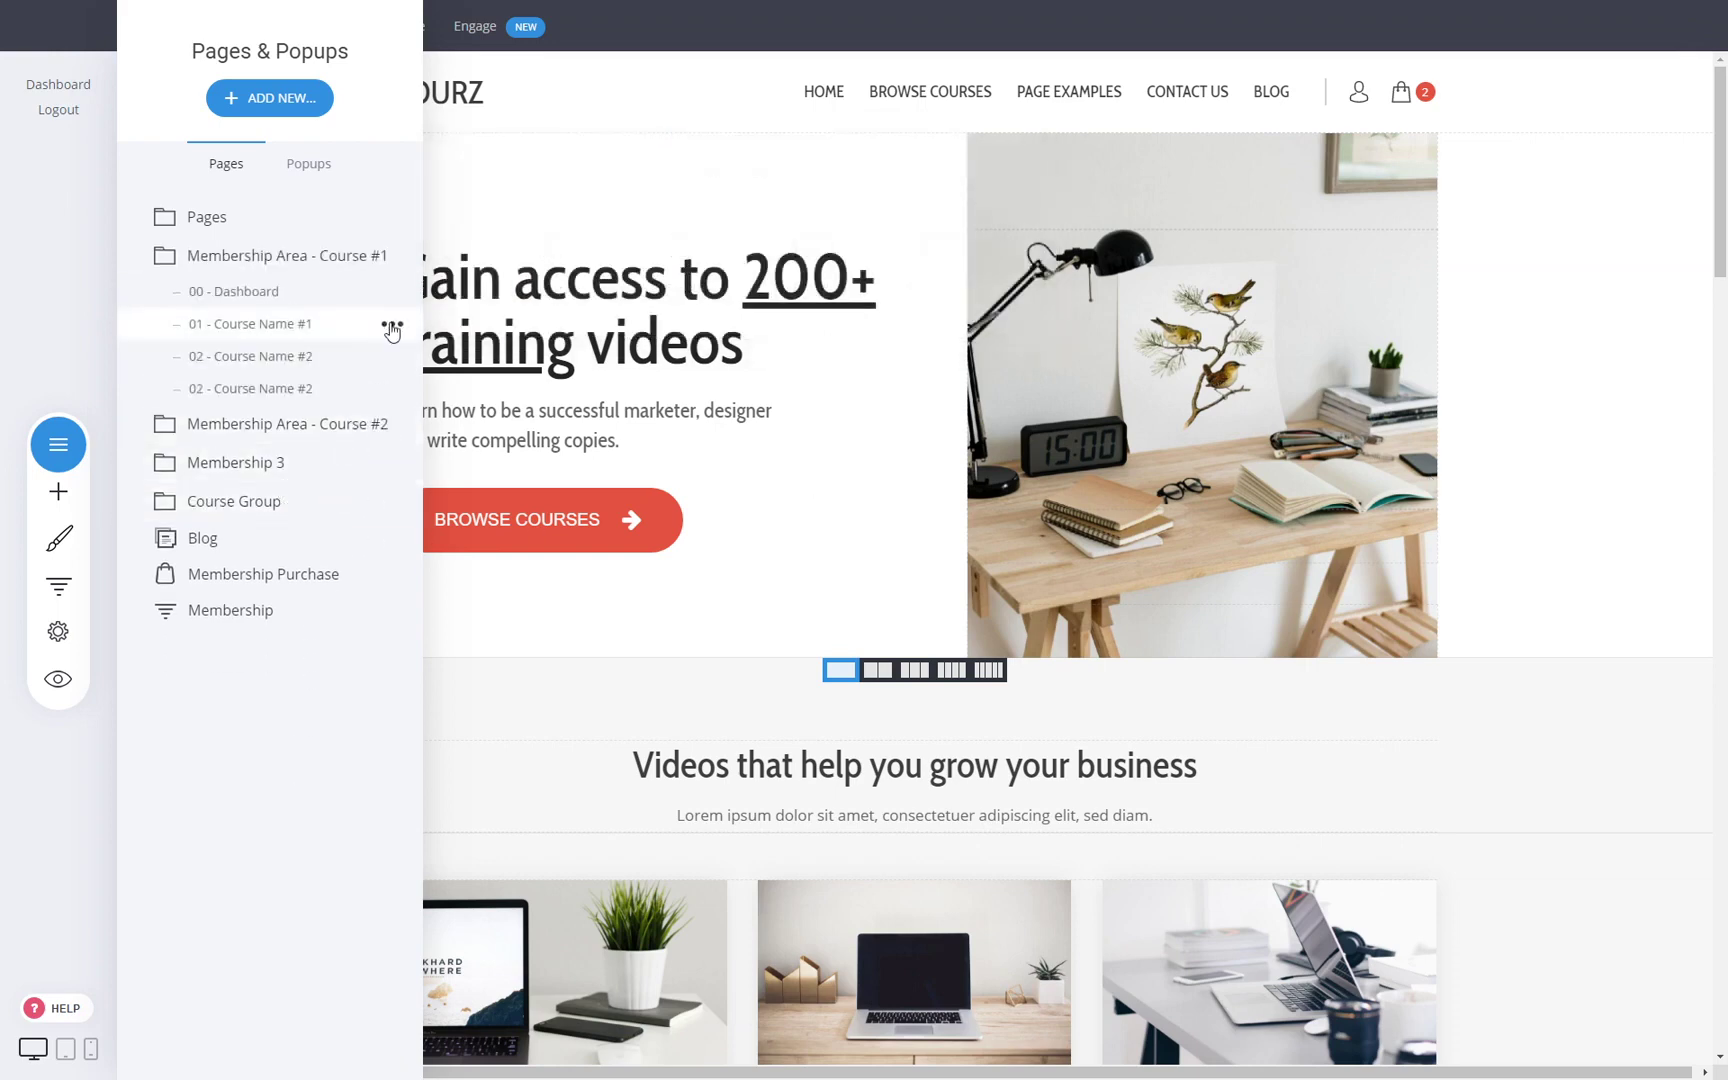
left_click(392, 328)
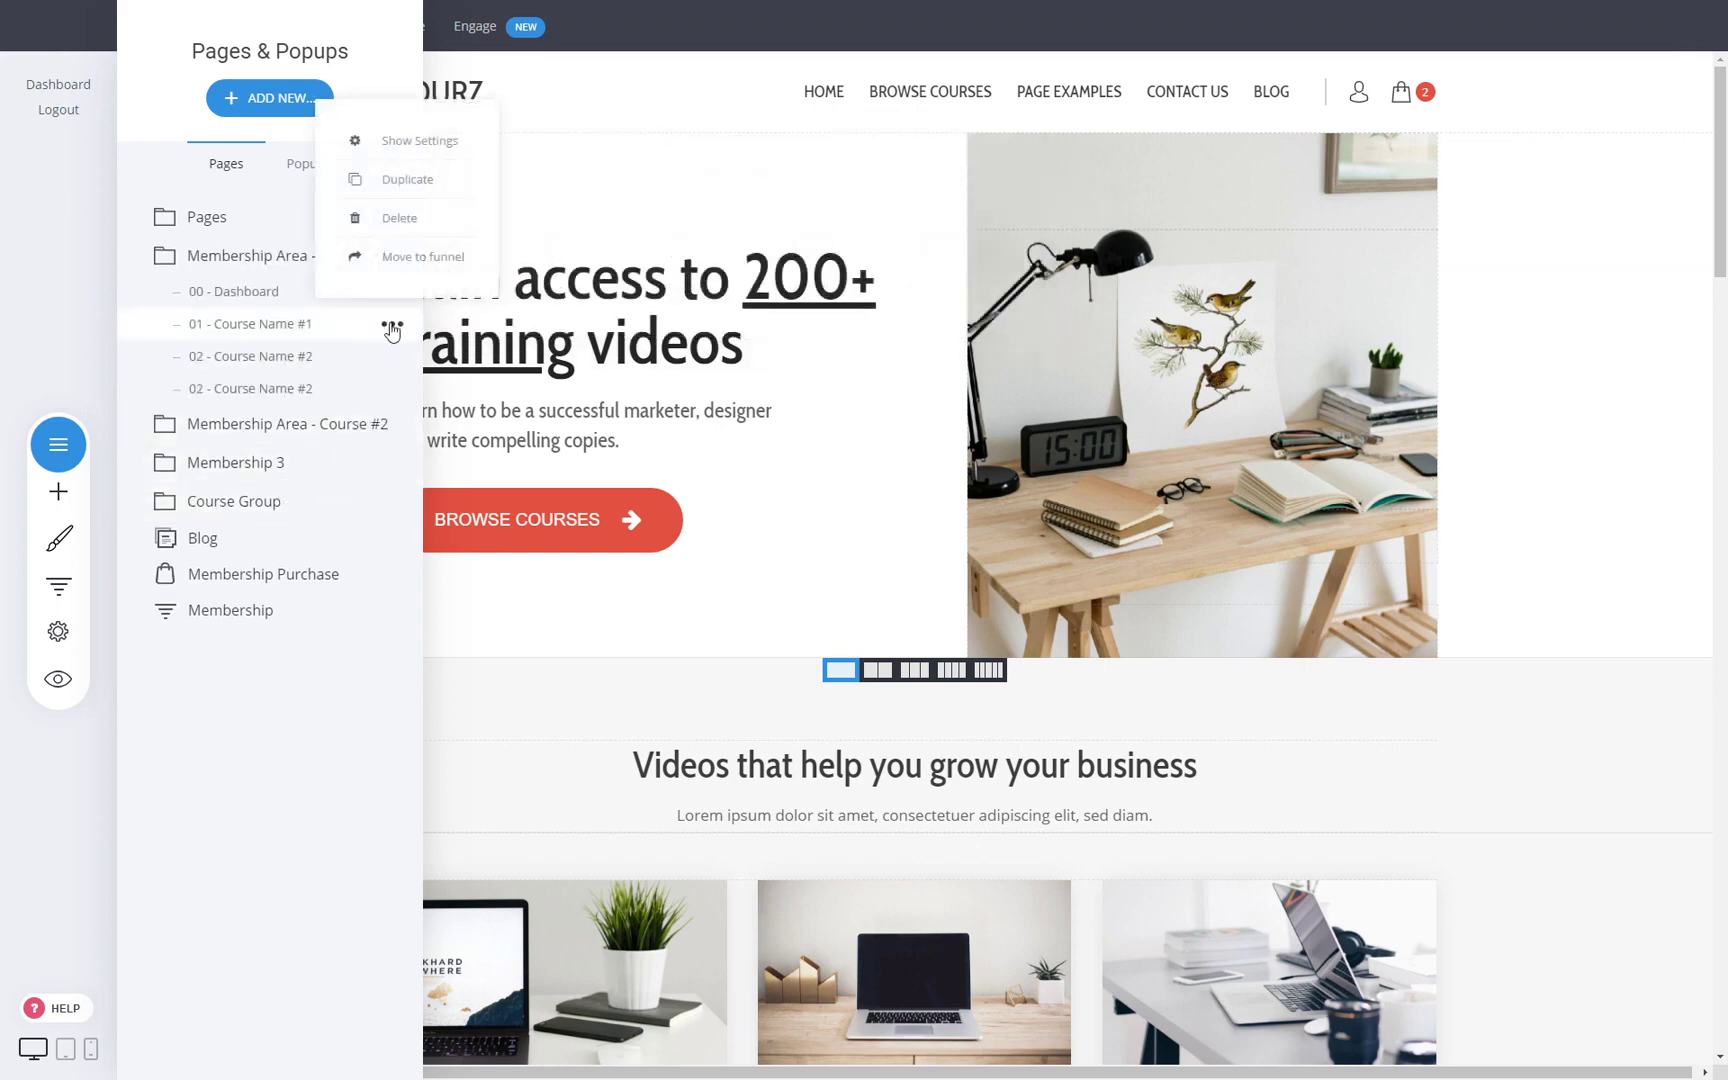
left_click(412, 141)
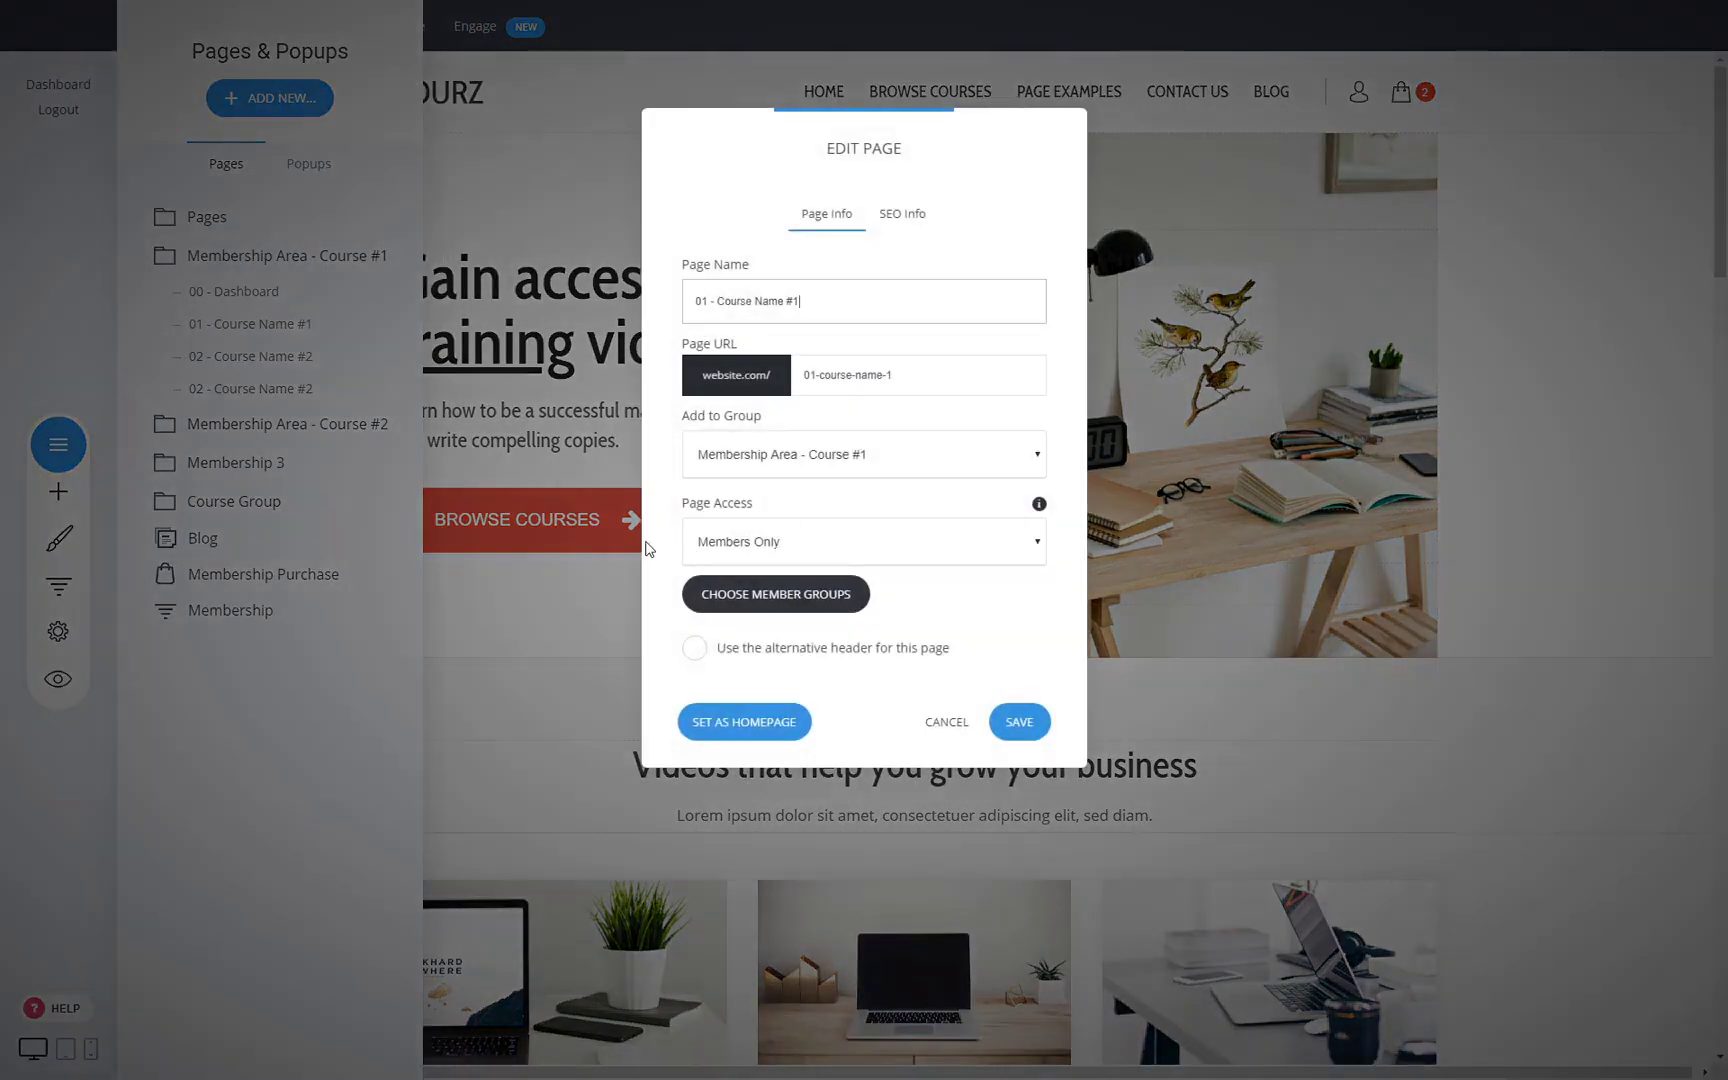
left_click(784, 598)
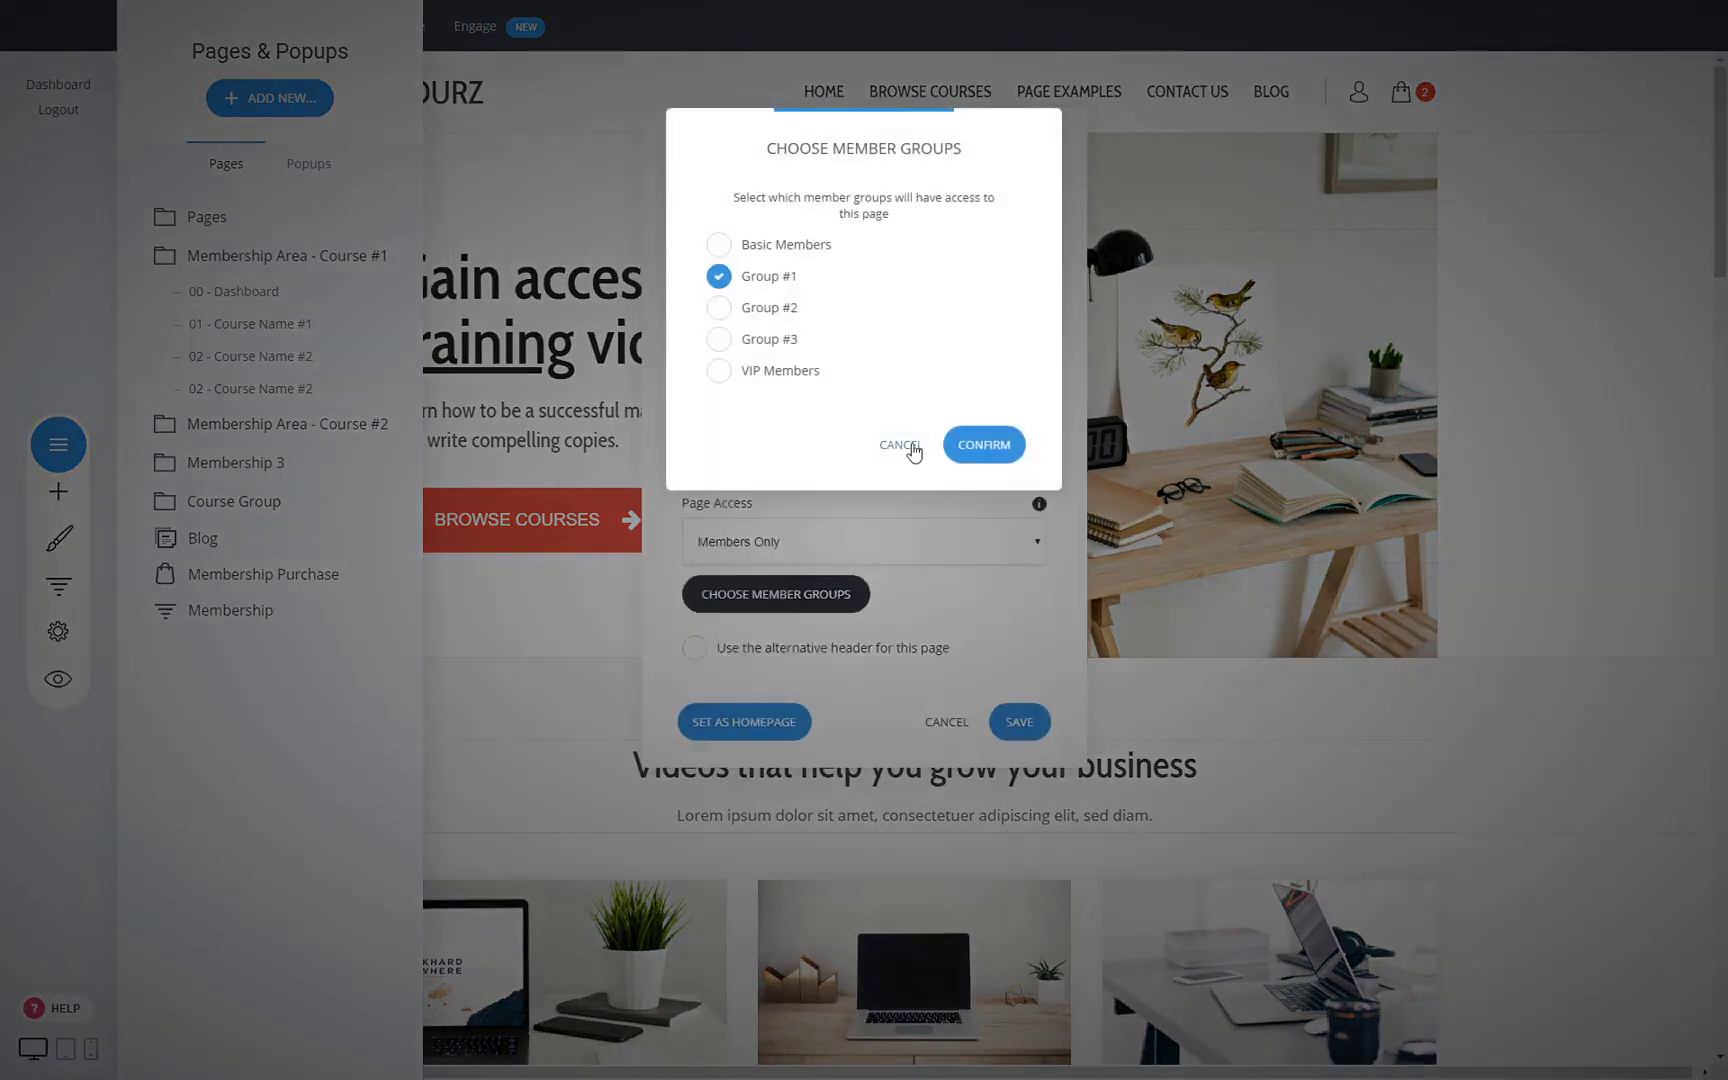
left_click(912, 448)
left_click(944, 721)
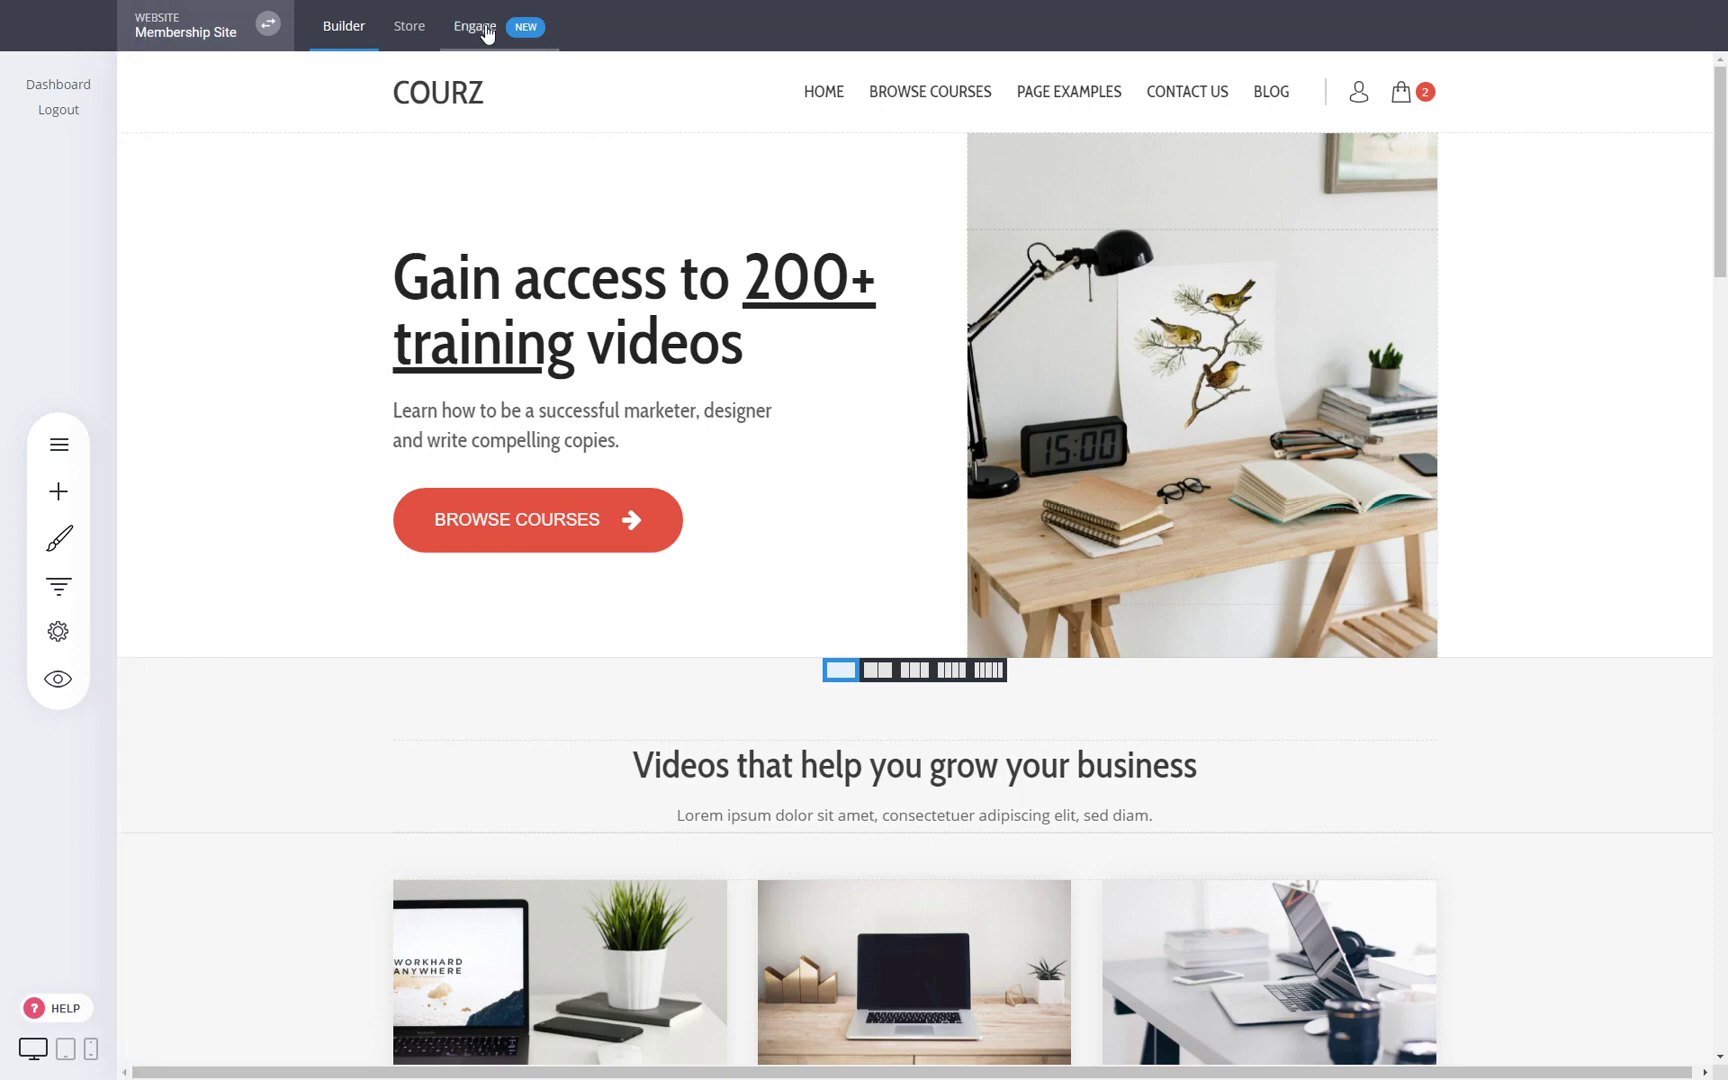
View the members of Group #1 in the site's contacts and check the customer properties settings
left_click(480, 27)
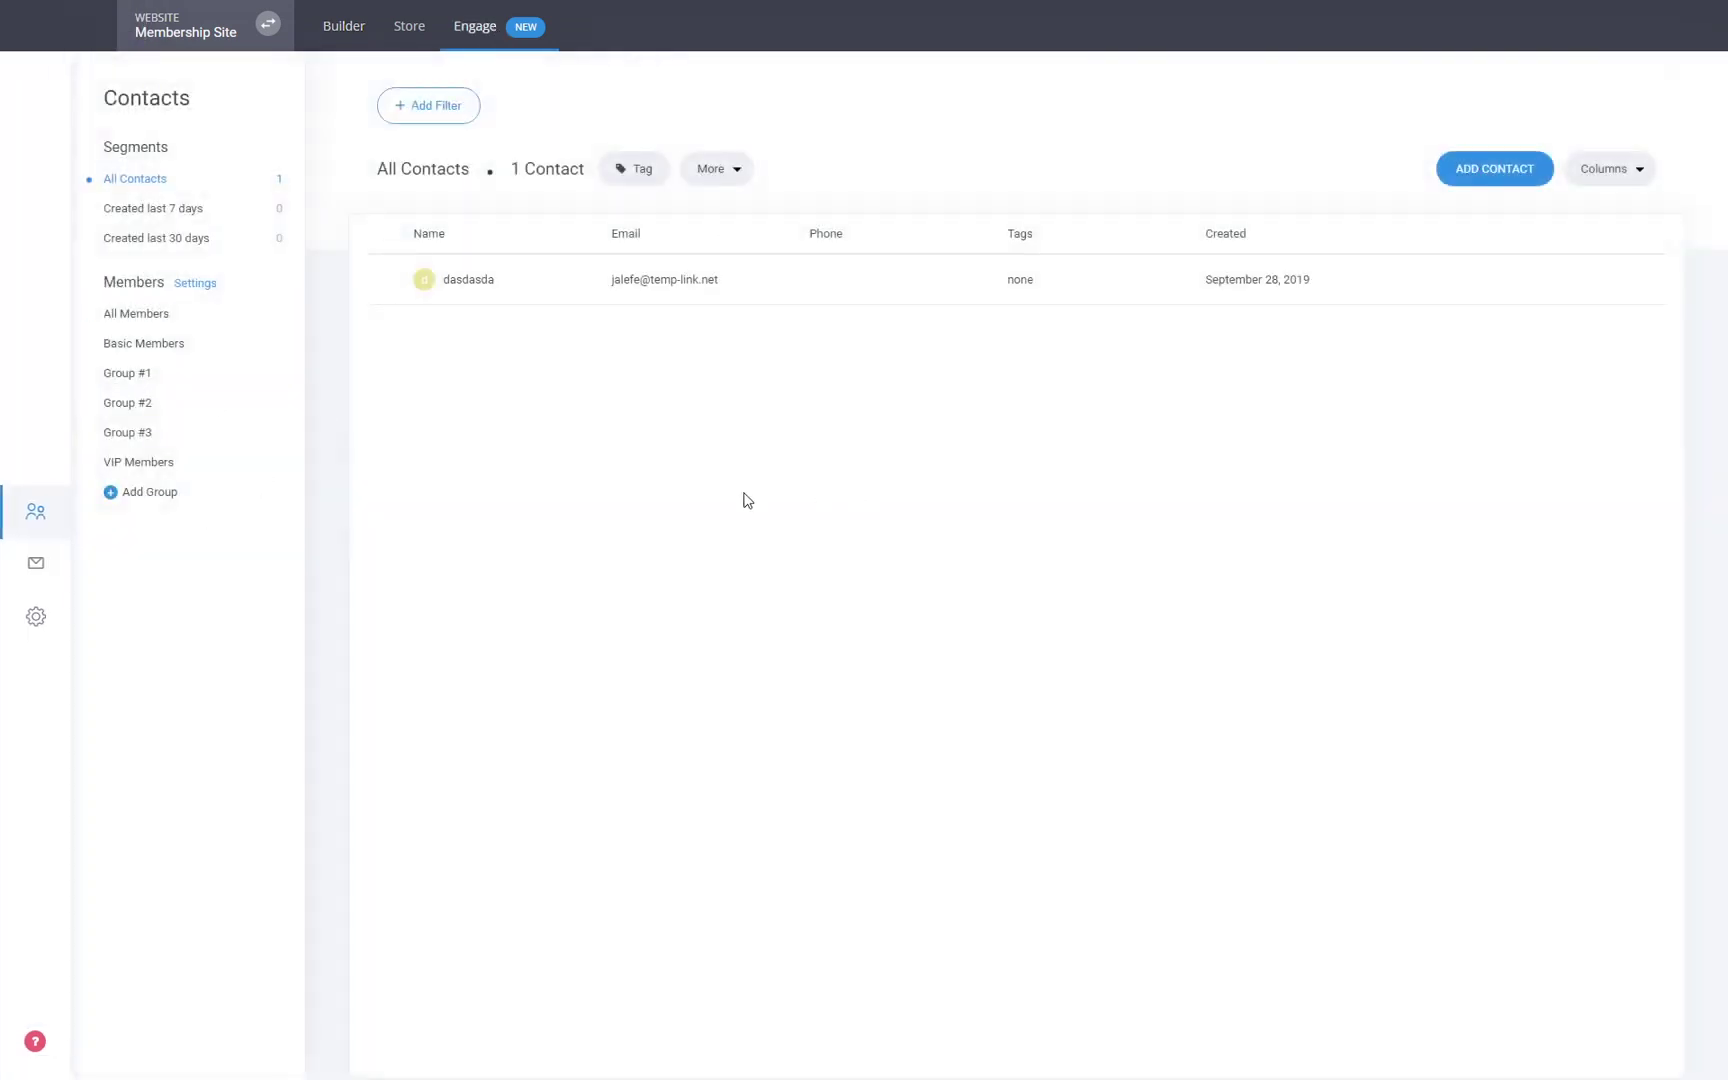
left_click(122, 374)
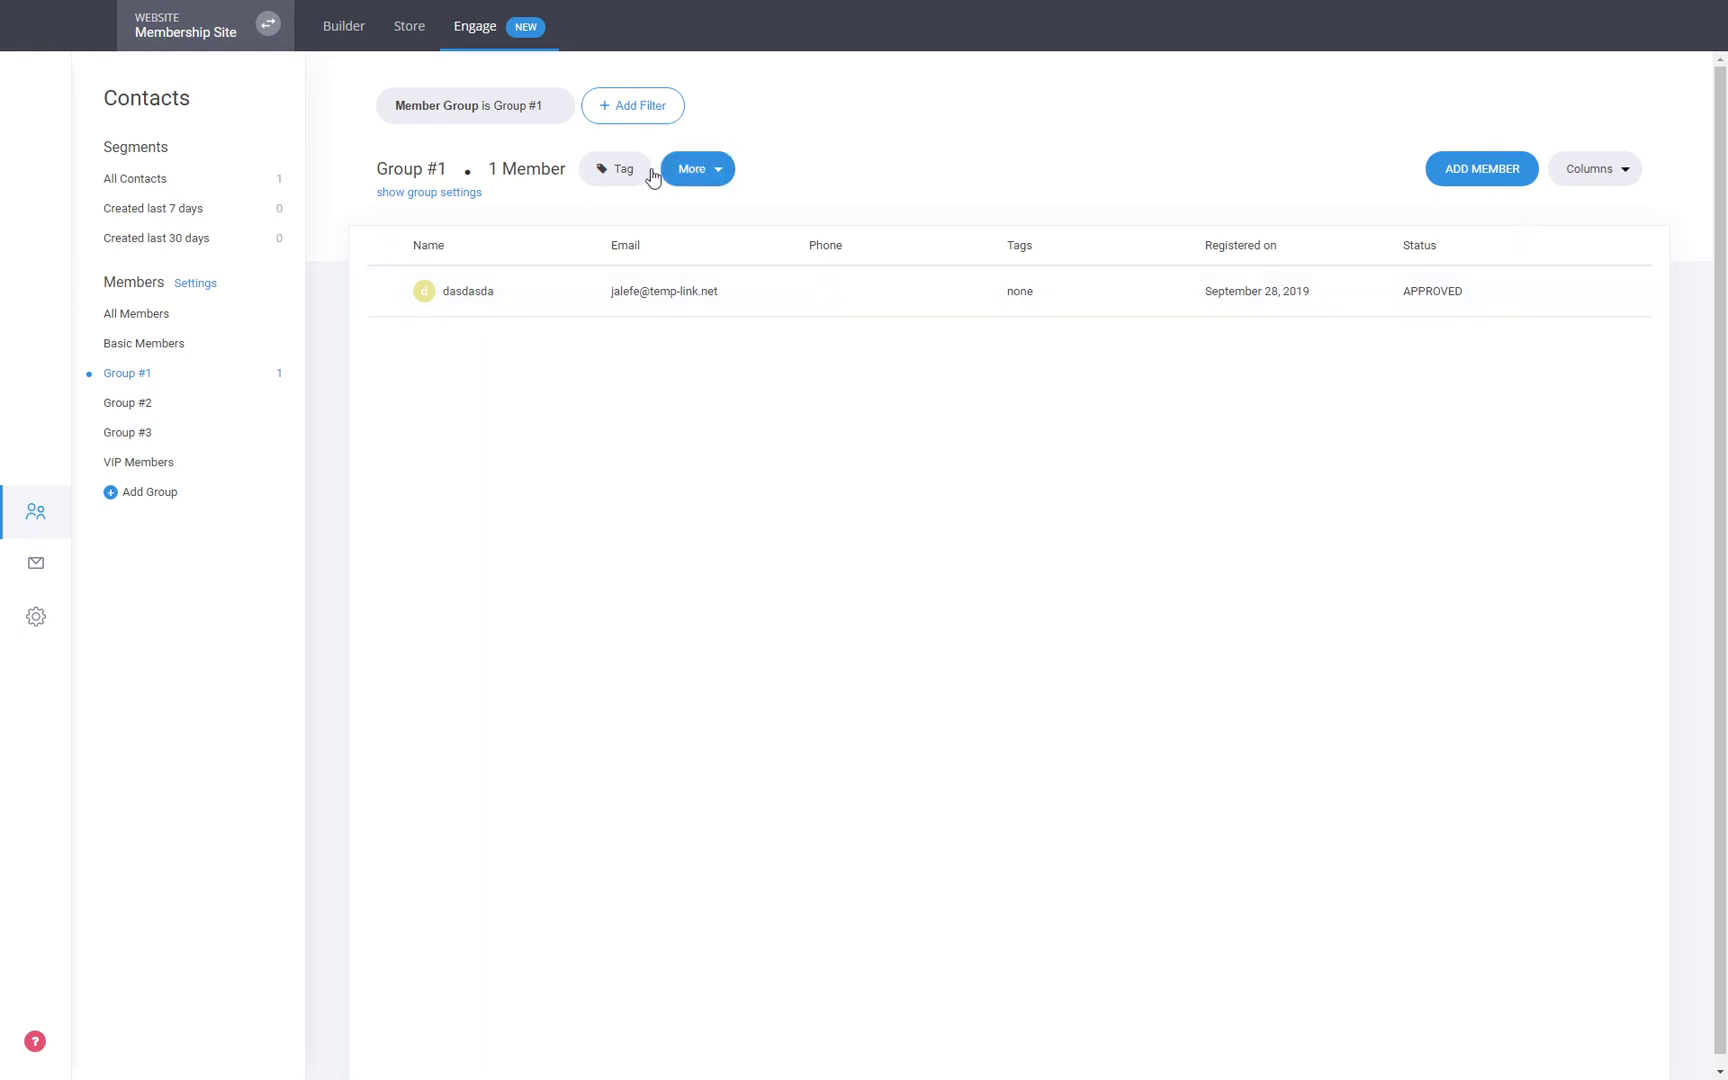
left_click(36, 617)
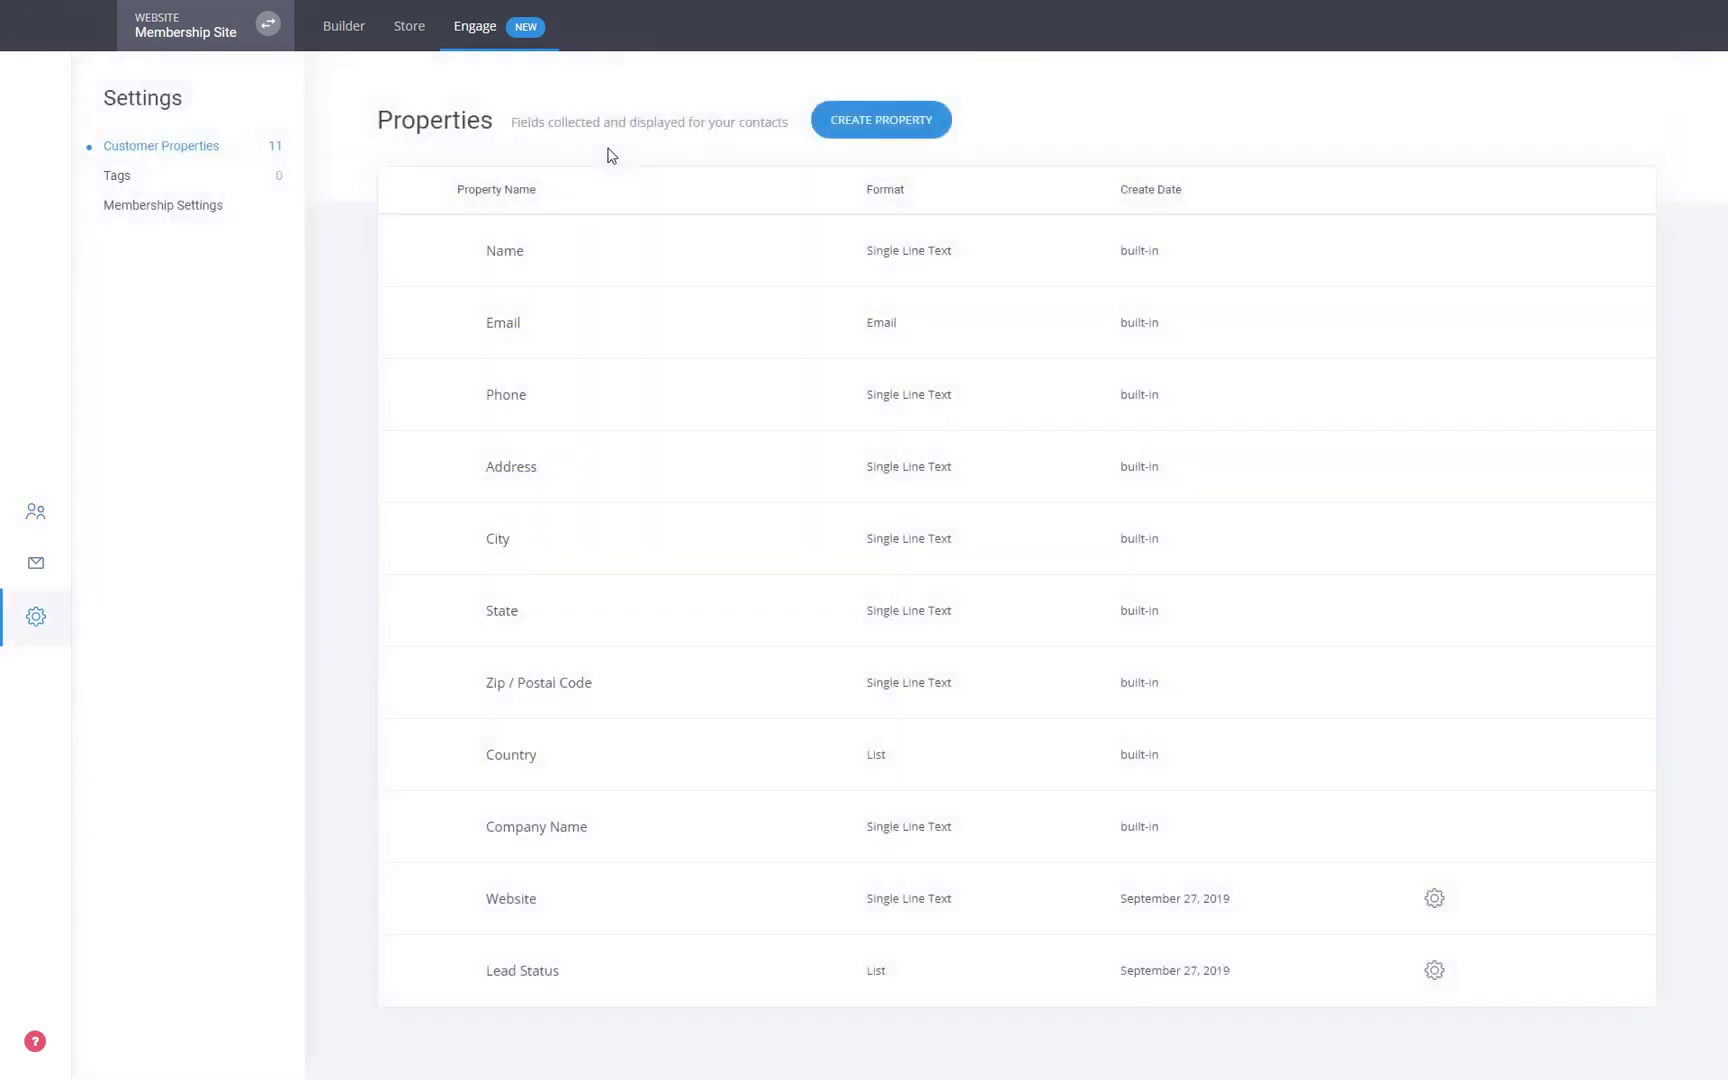
left_click(47, 509)
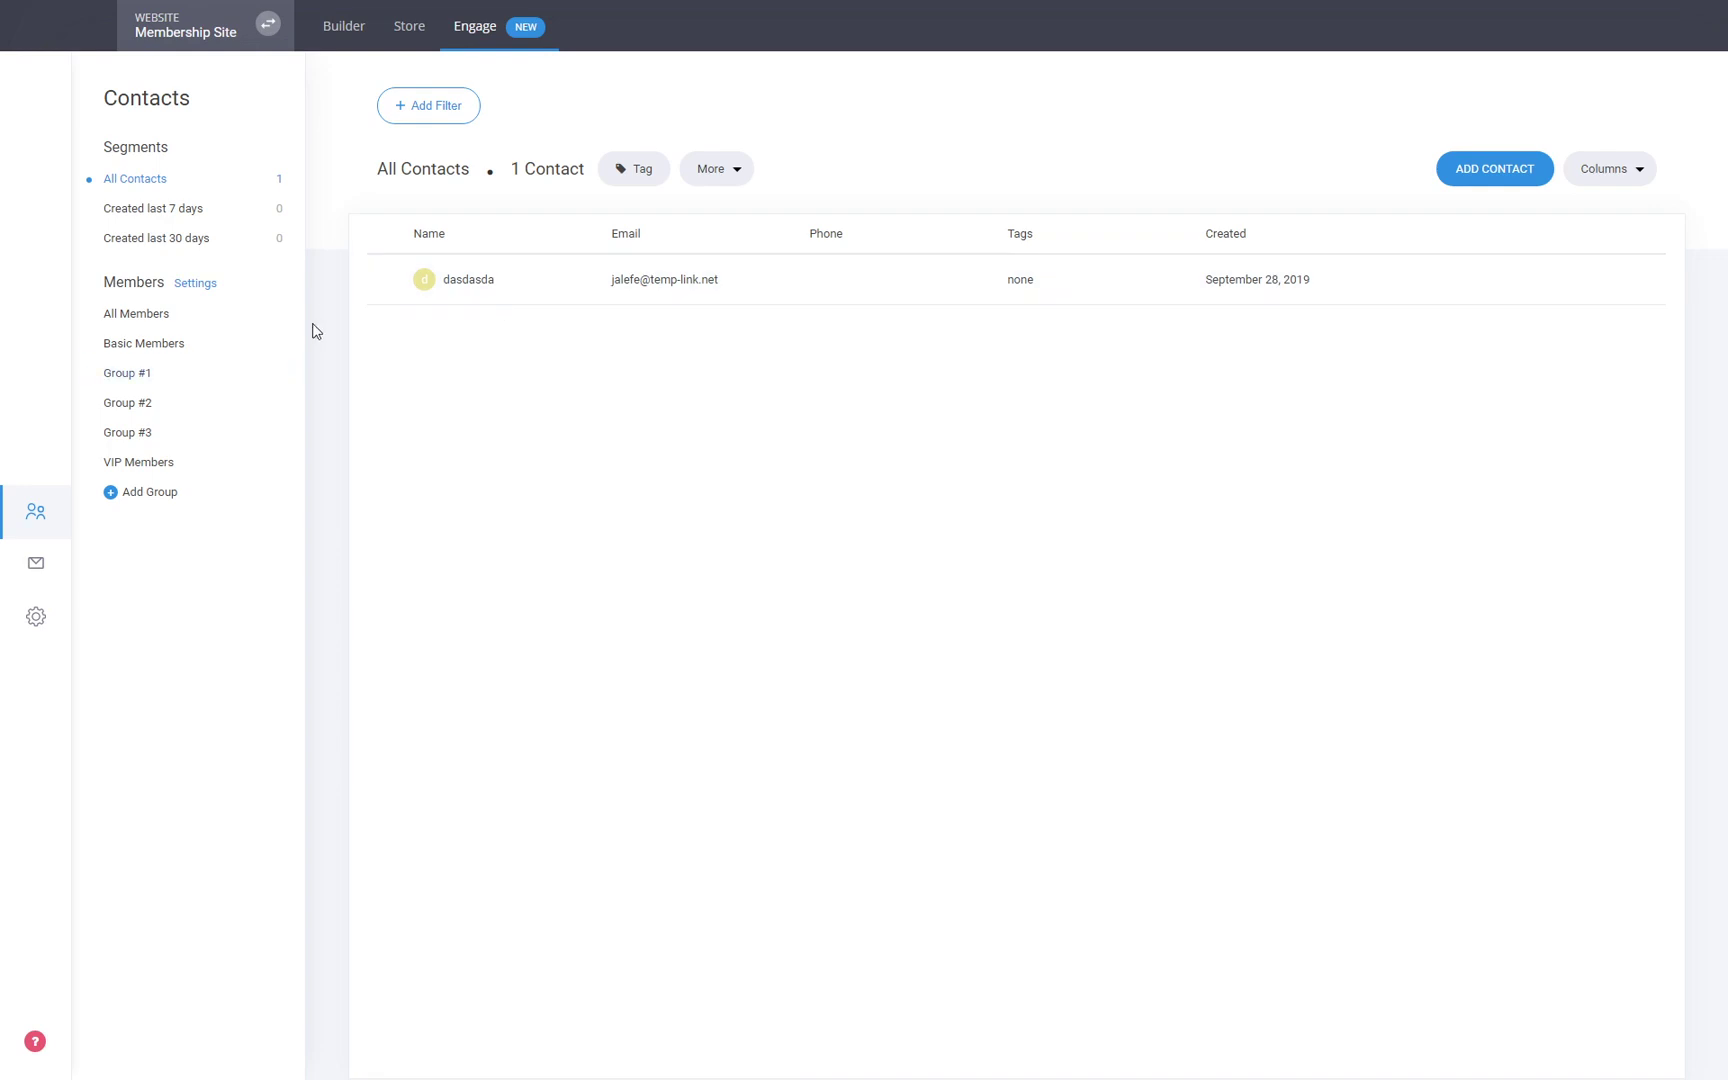
left_click(143, 376)
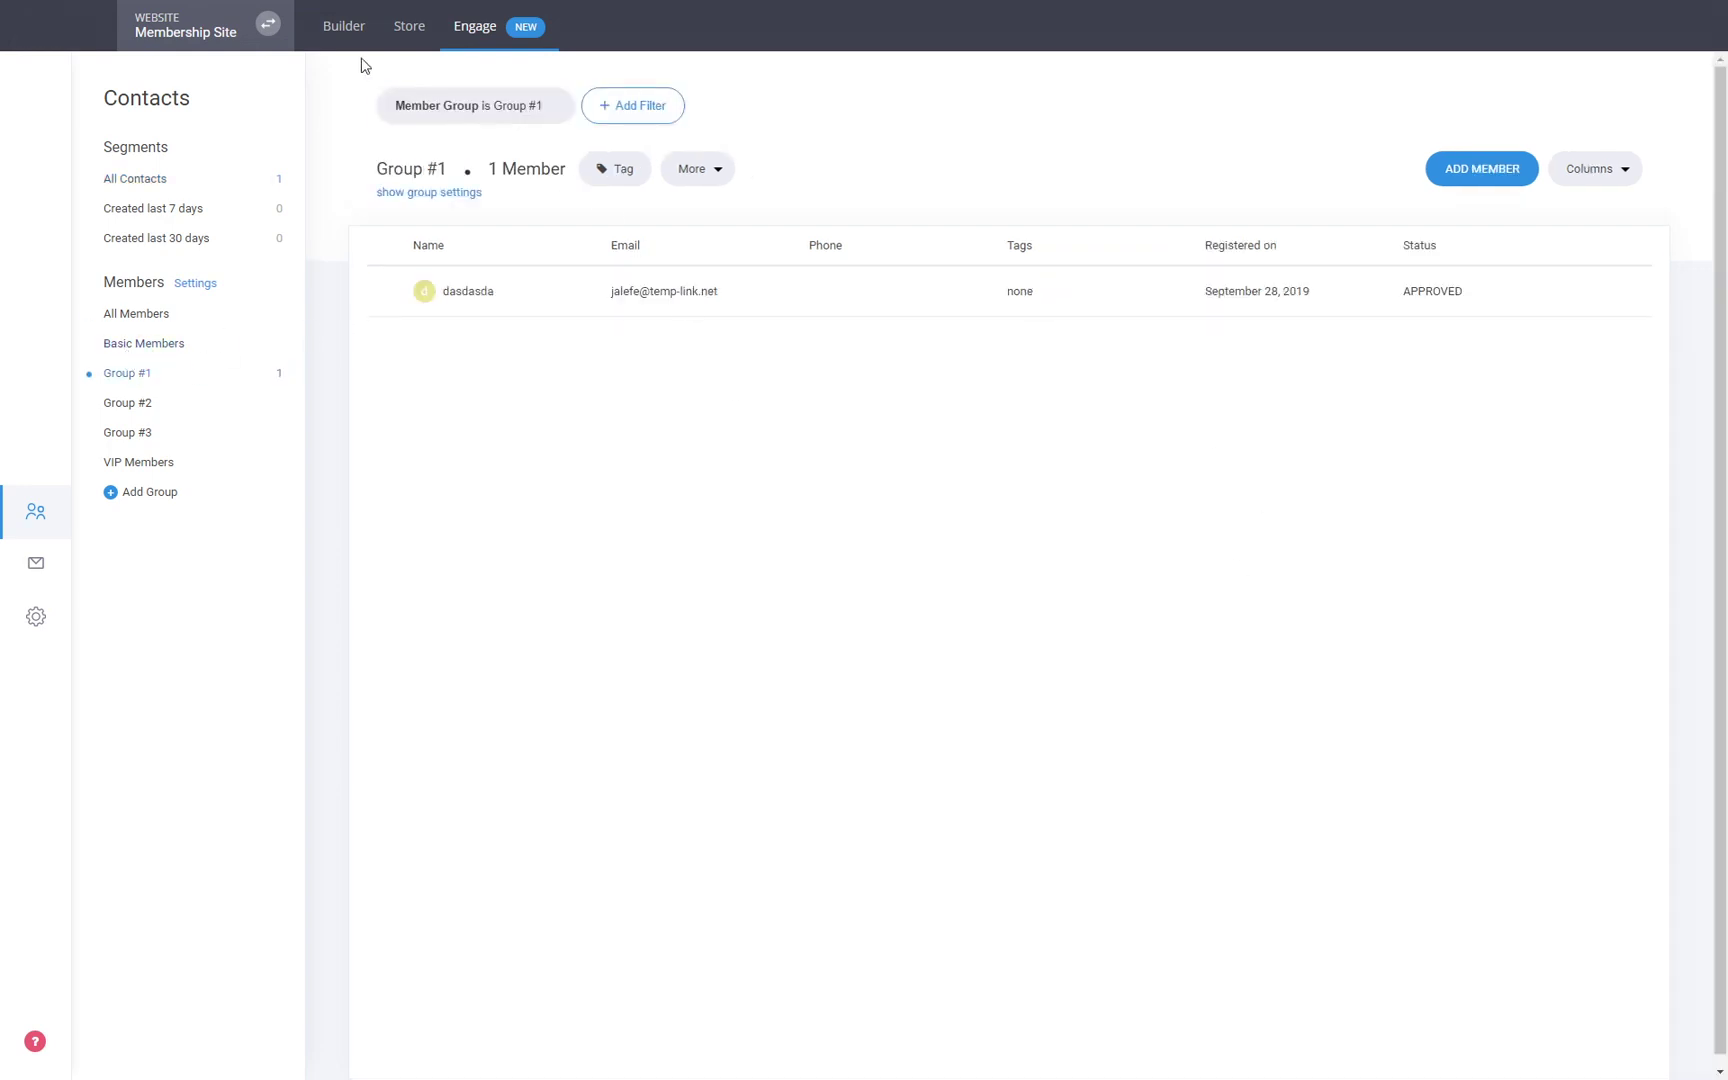
Return to the builder and show the page options for the last page in Membership Area - Course #1
left_click(350, 30)
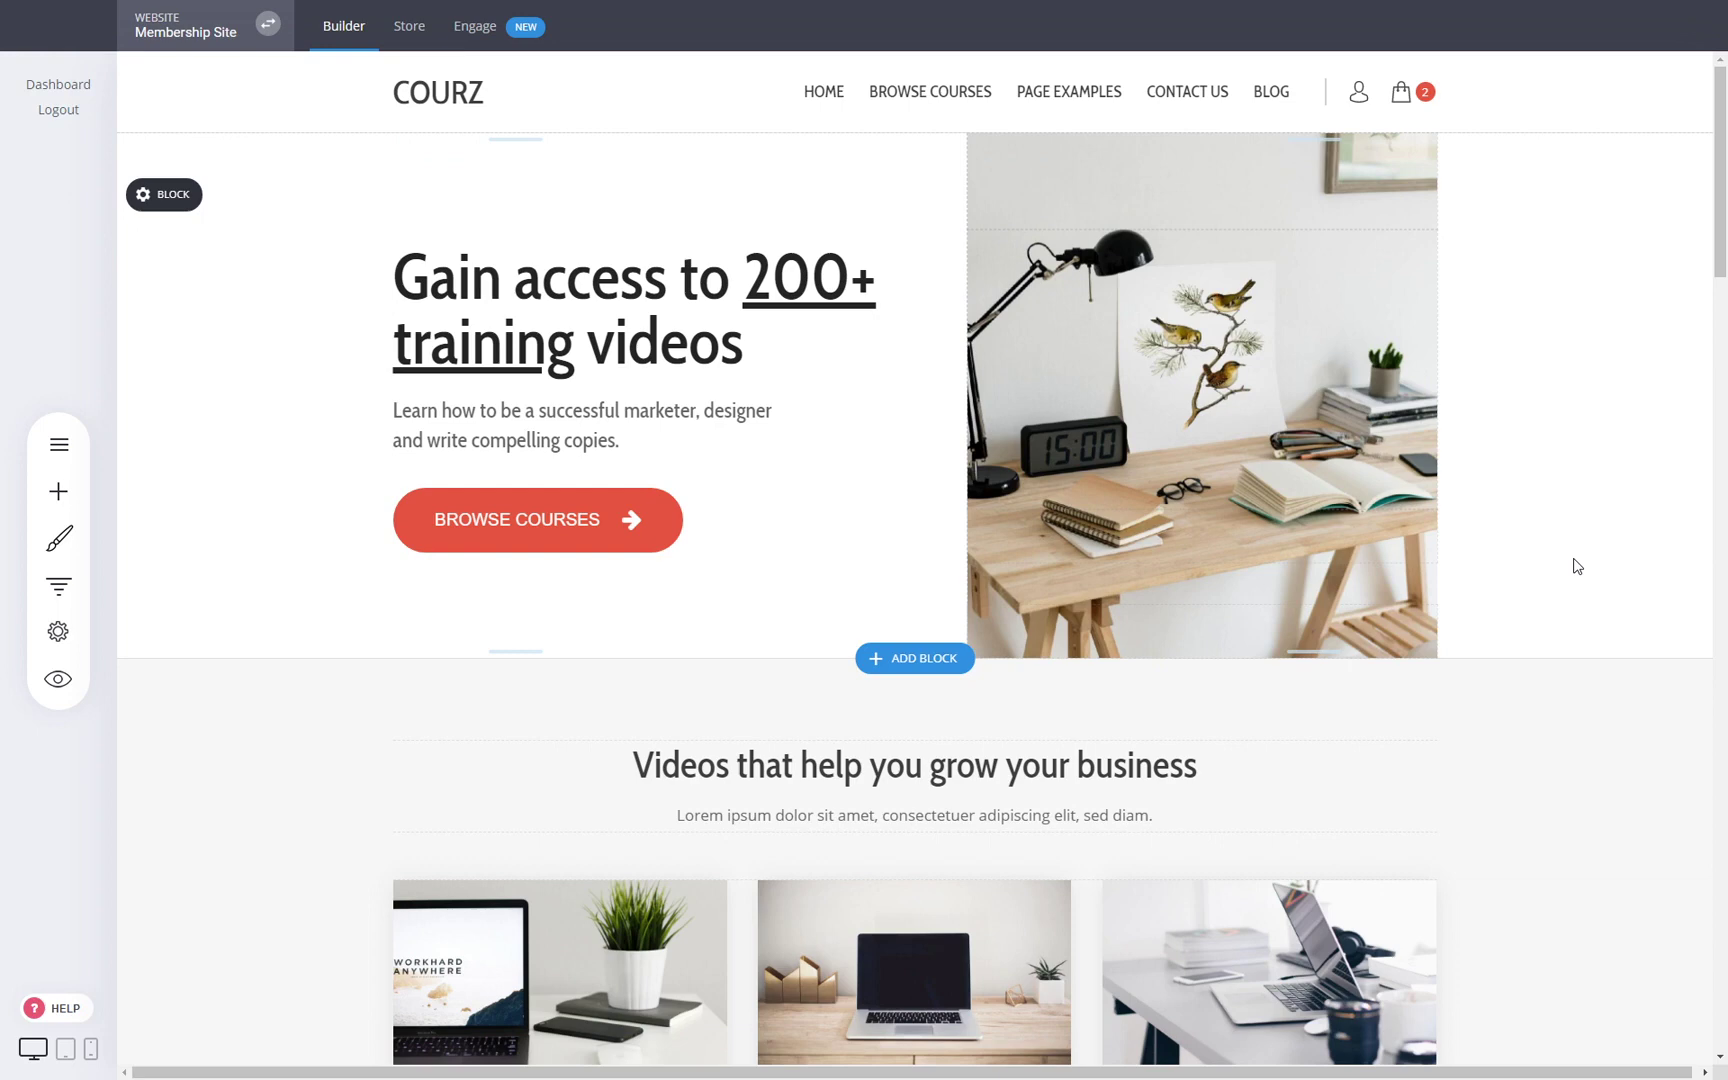
left_click(68, 456)
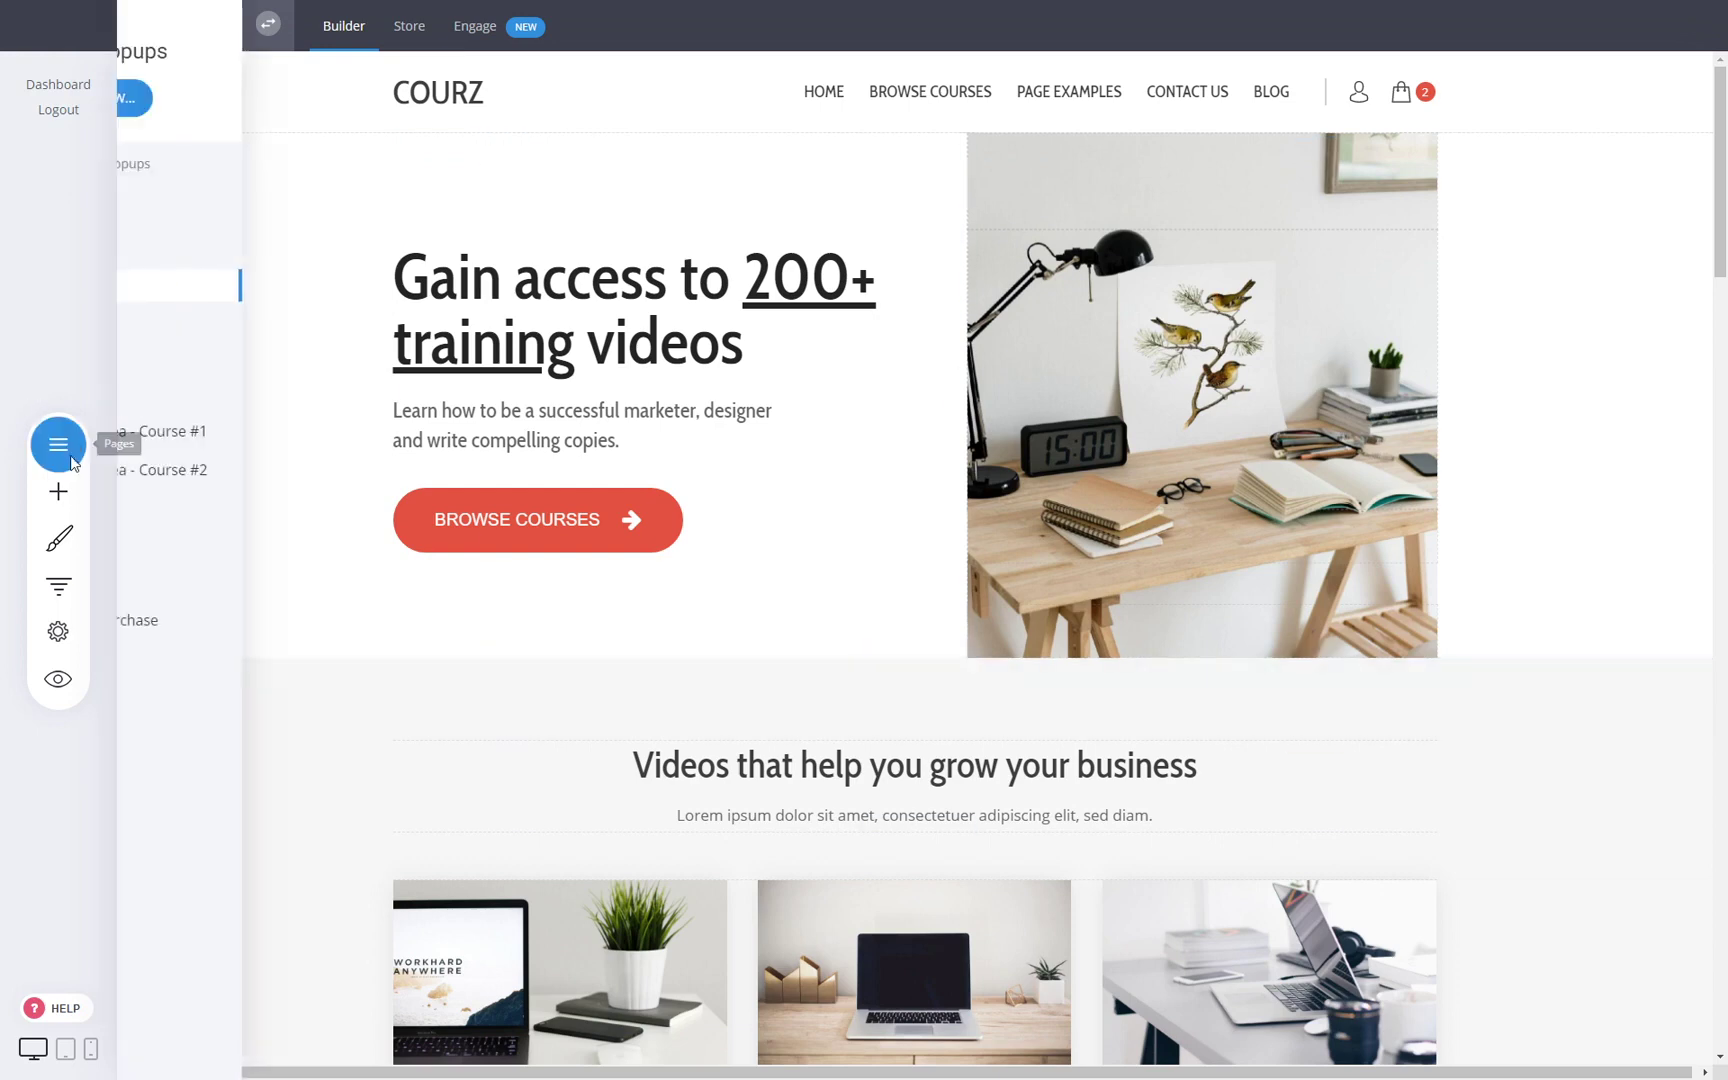
left_click(289, 482)
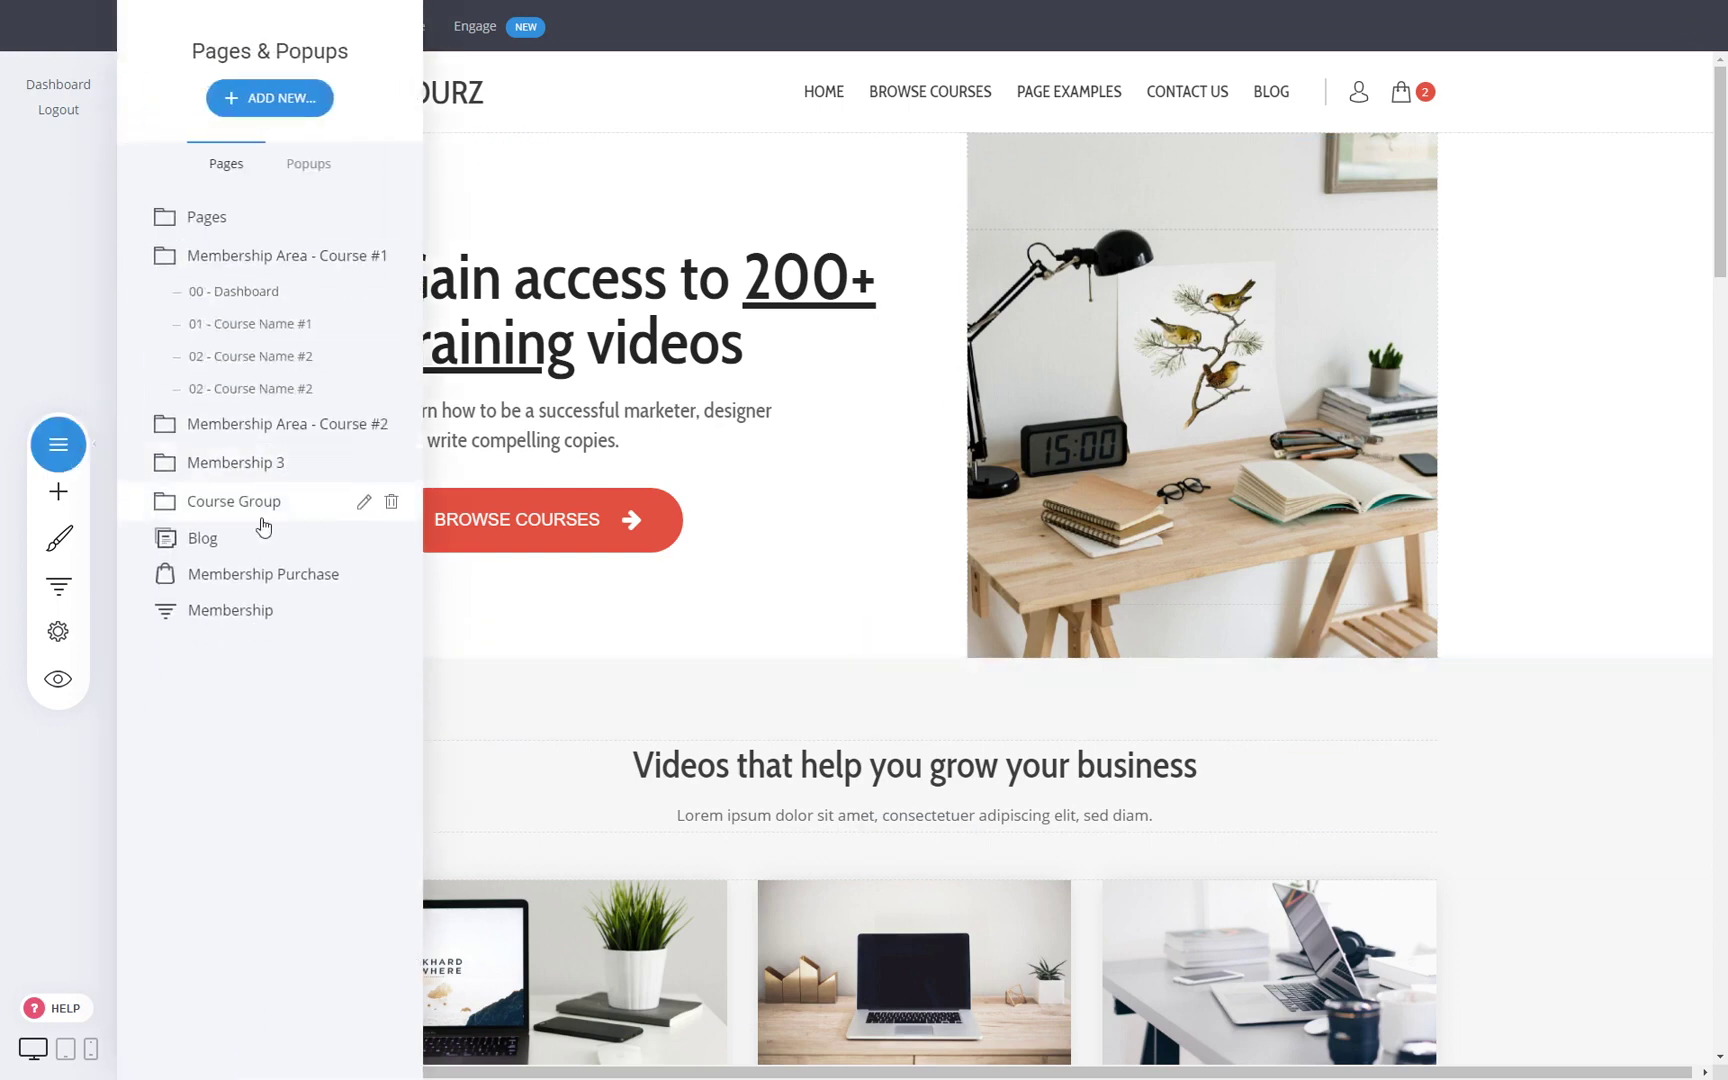
left_click(392, 388)
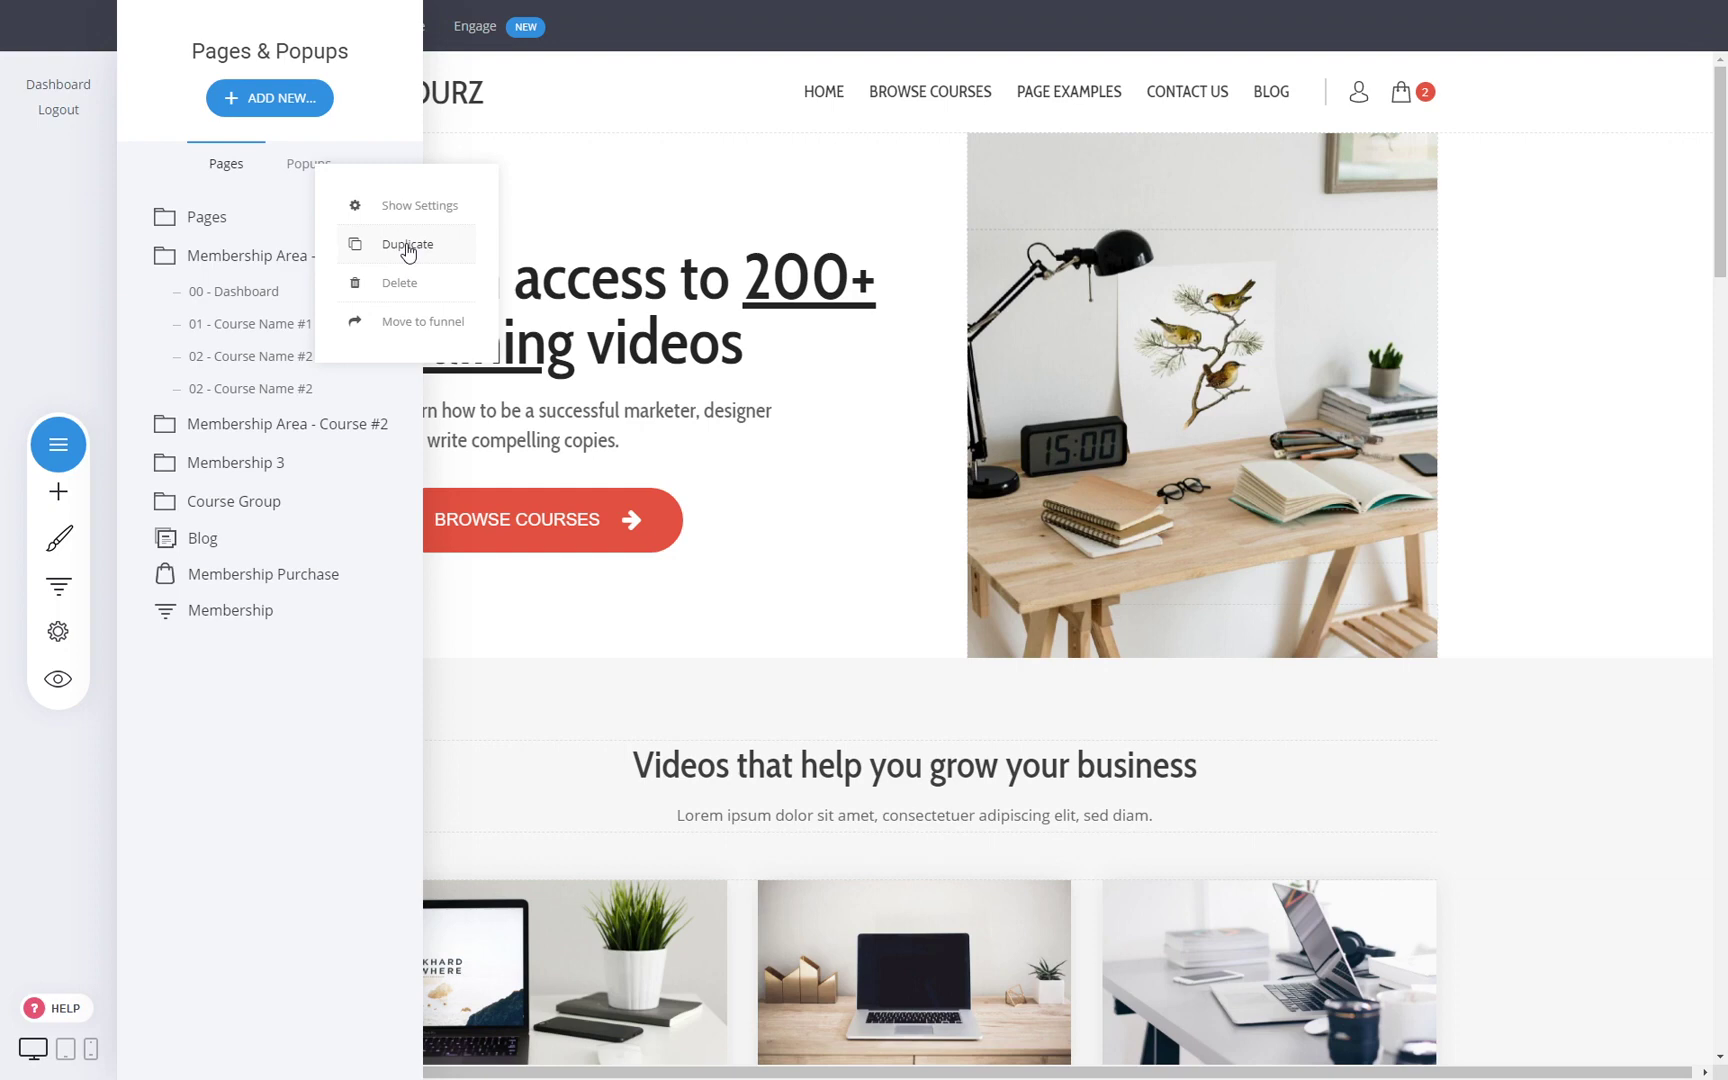
Browse the available widgets, then check the home page's course section in mobile view
left_click(58, 491)
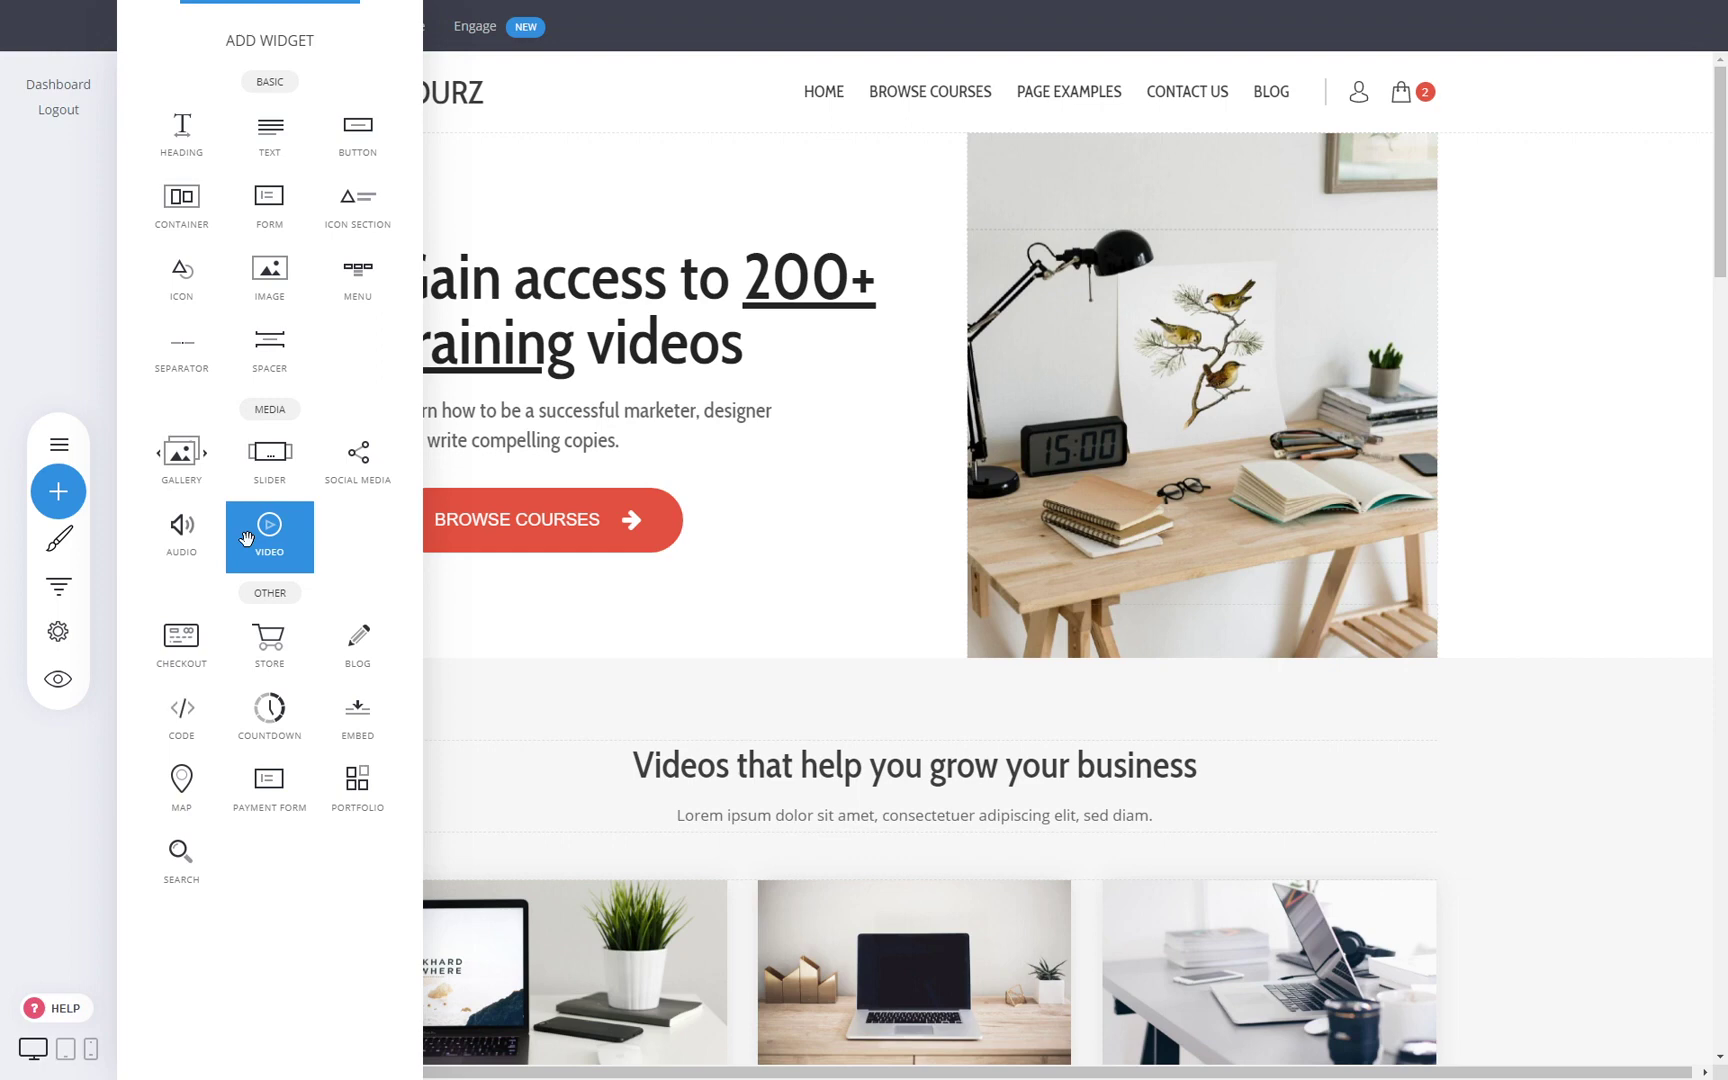
left_click(1479, 441)
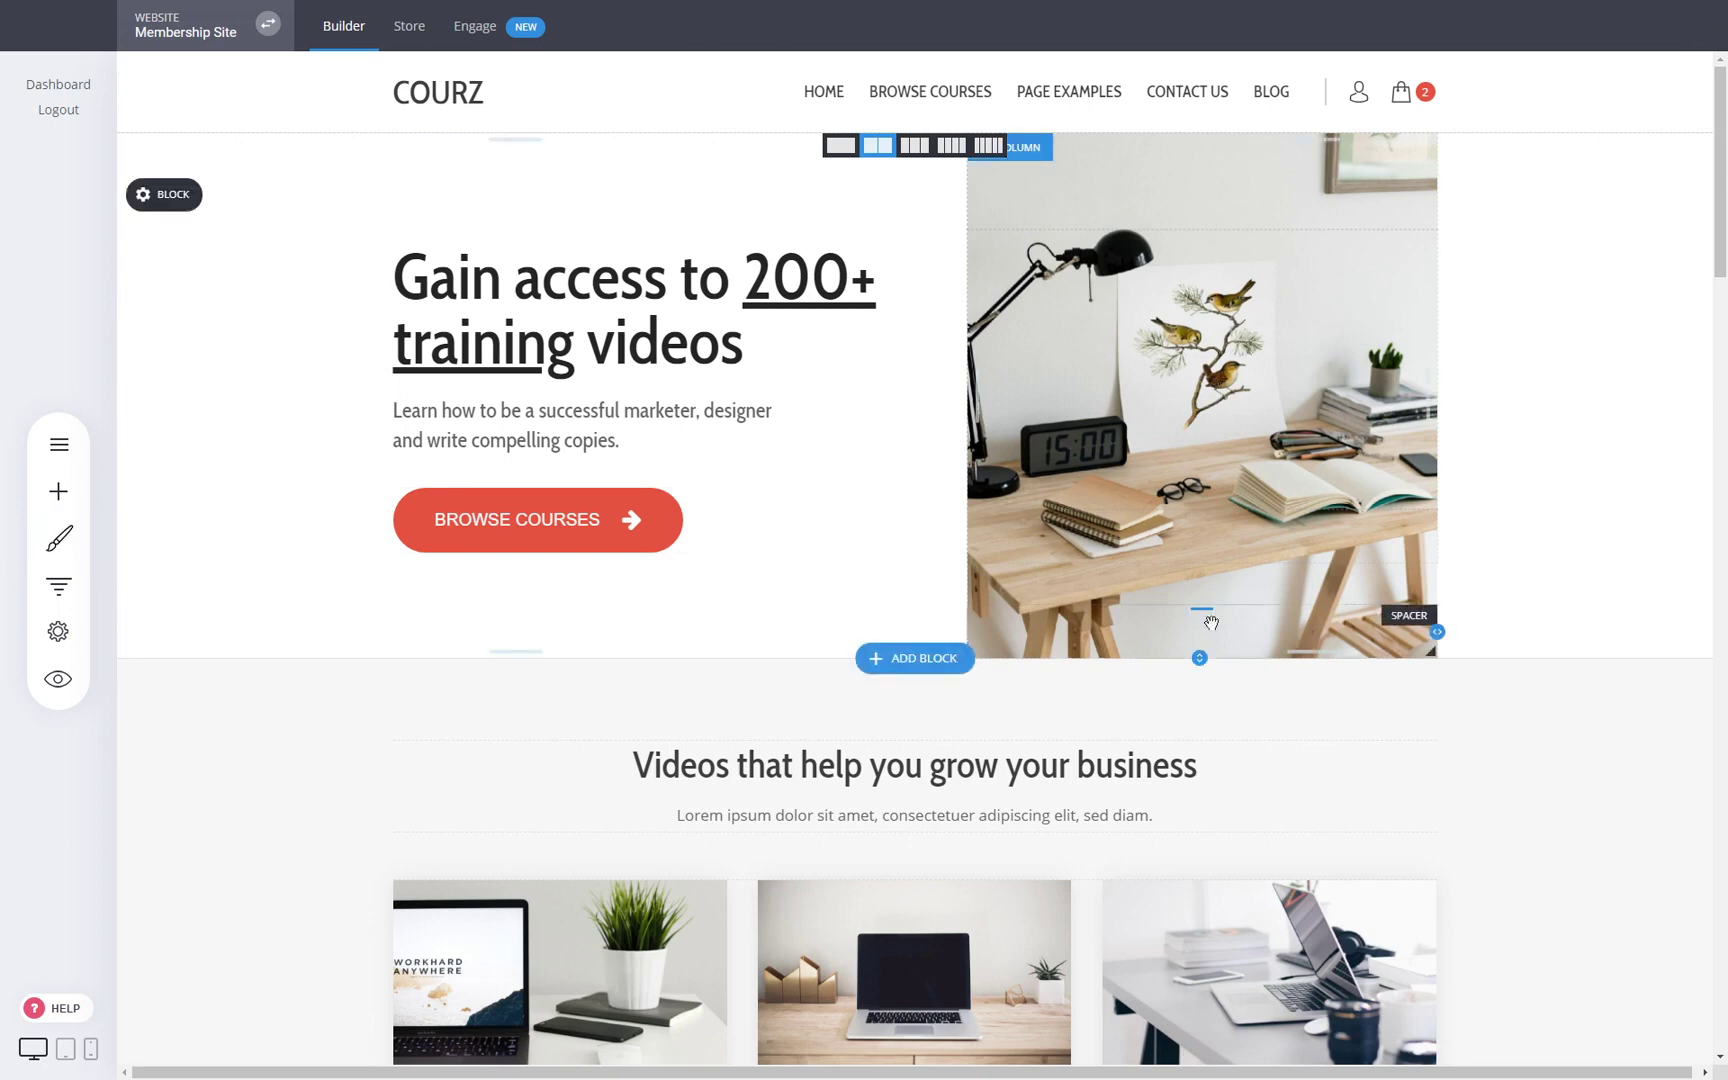
left_click(90, 1050)
scroll(957, 454, "down", 5)
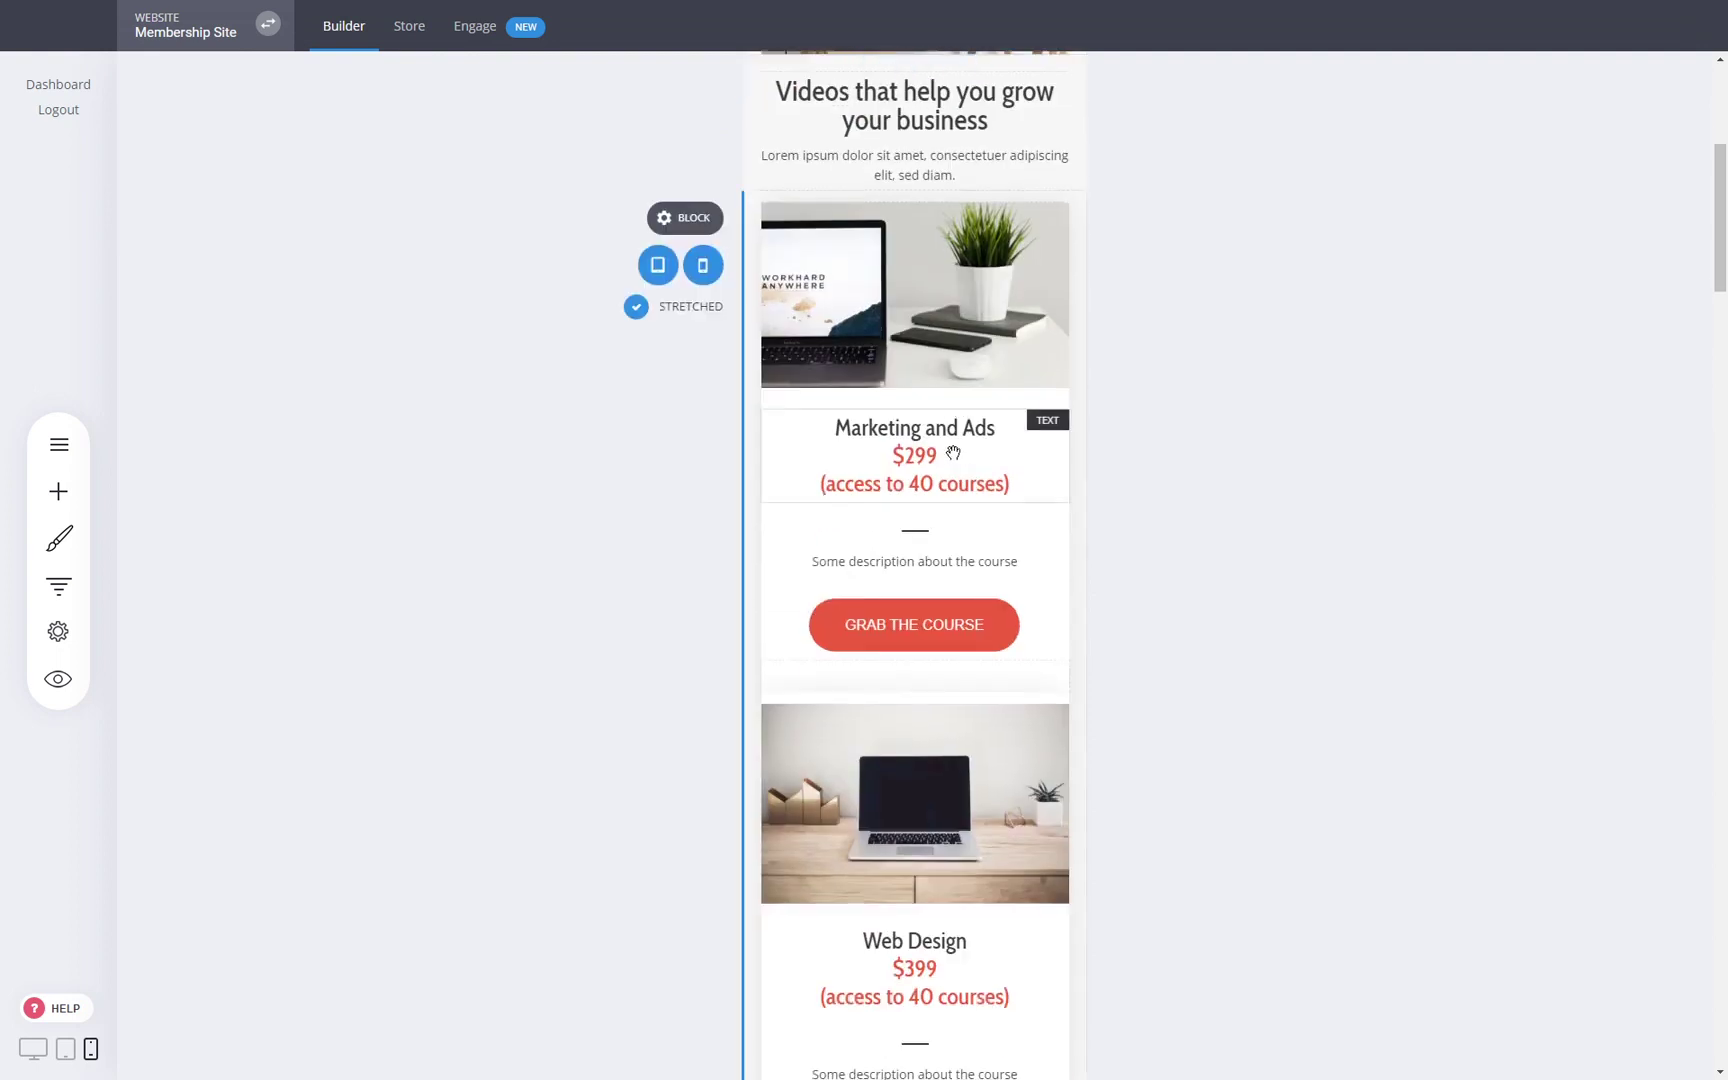
Return the home page to desktop view and look through its sections down to the student testimonials
left_click(34, 1050)
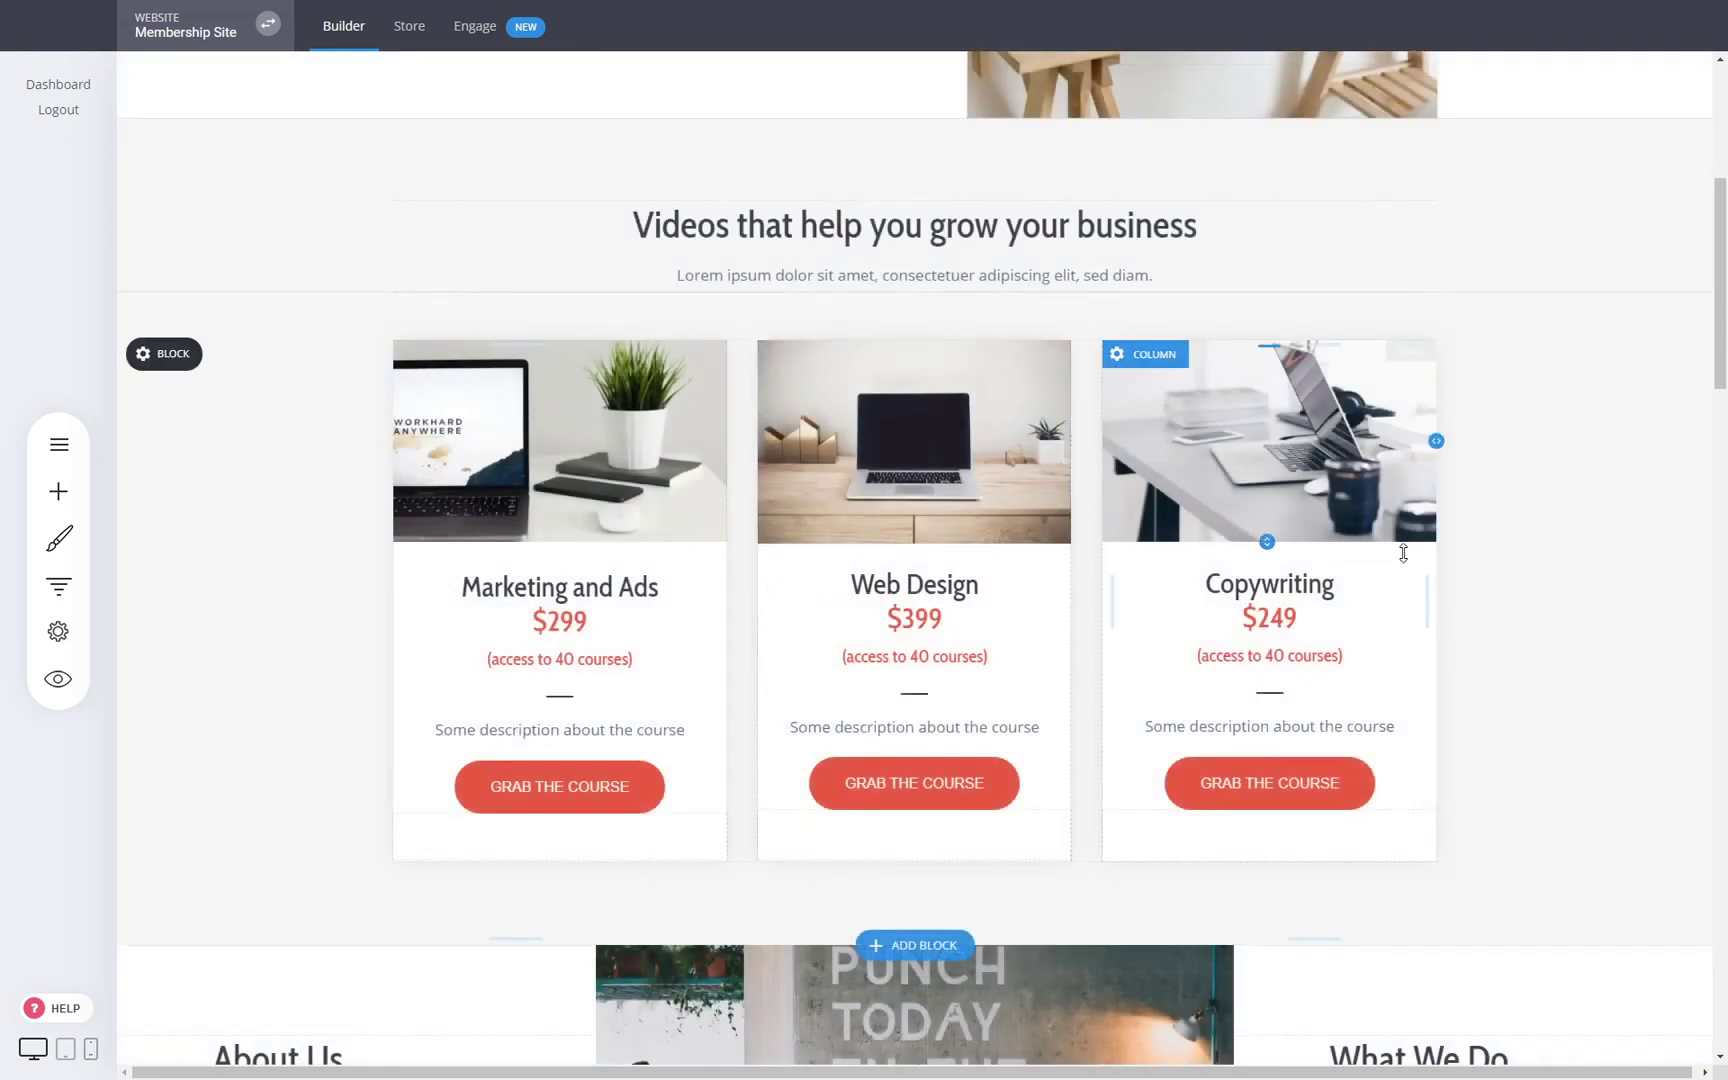
scroll(1600, 565, "down", 8)
scroll(1575, 572, "down", 10)
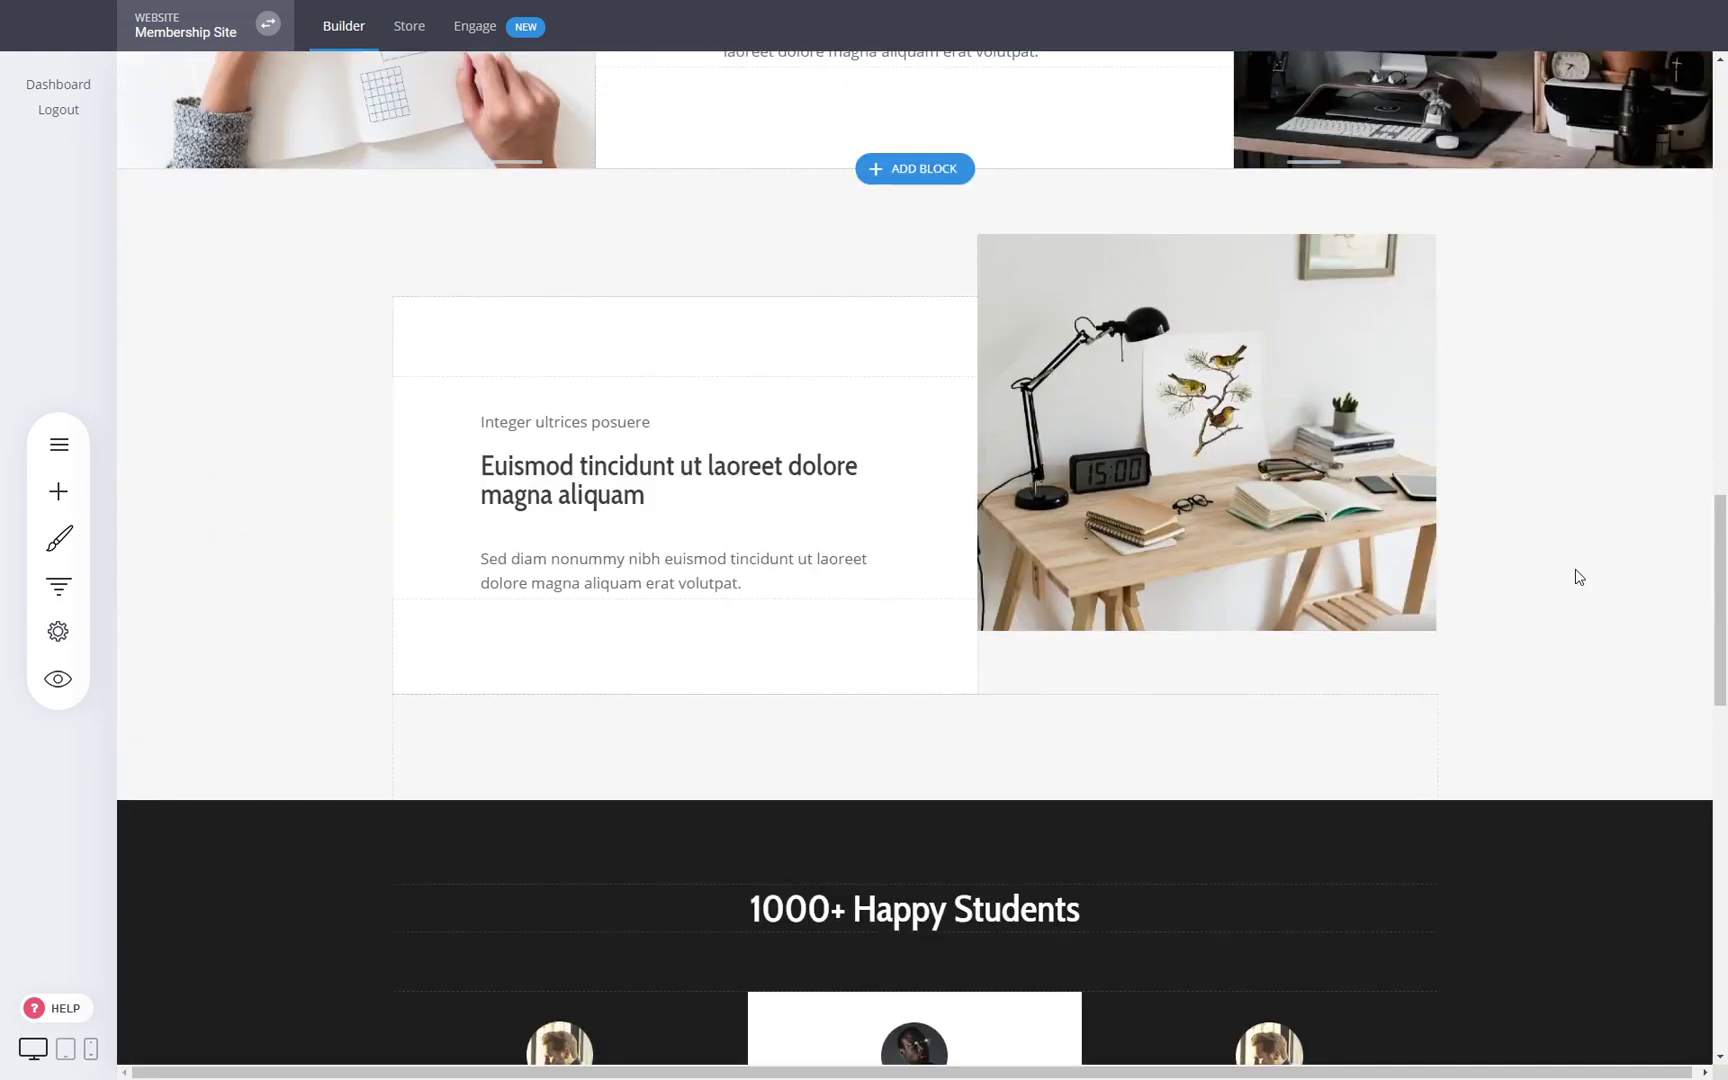
scroll(1575, 568, "down", 3)
scroll(1547, 638, "up", 15)
scroll(1548, 633, "up", 12)
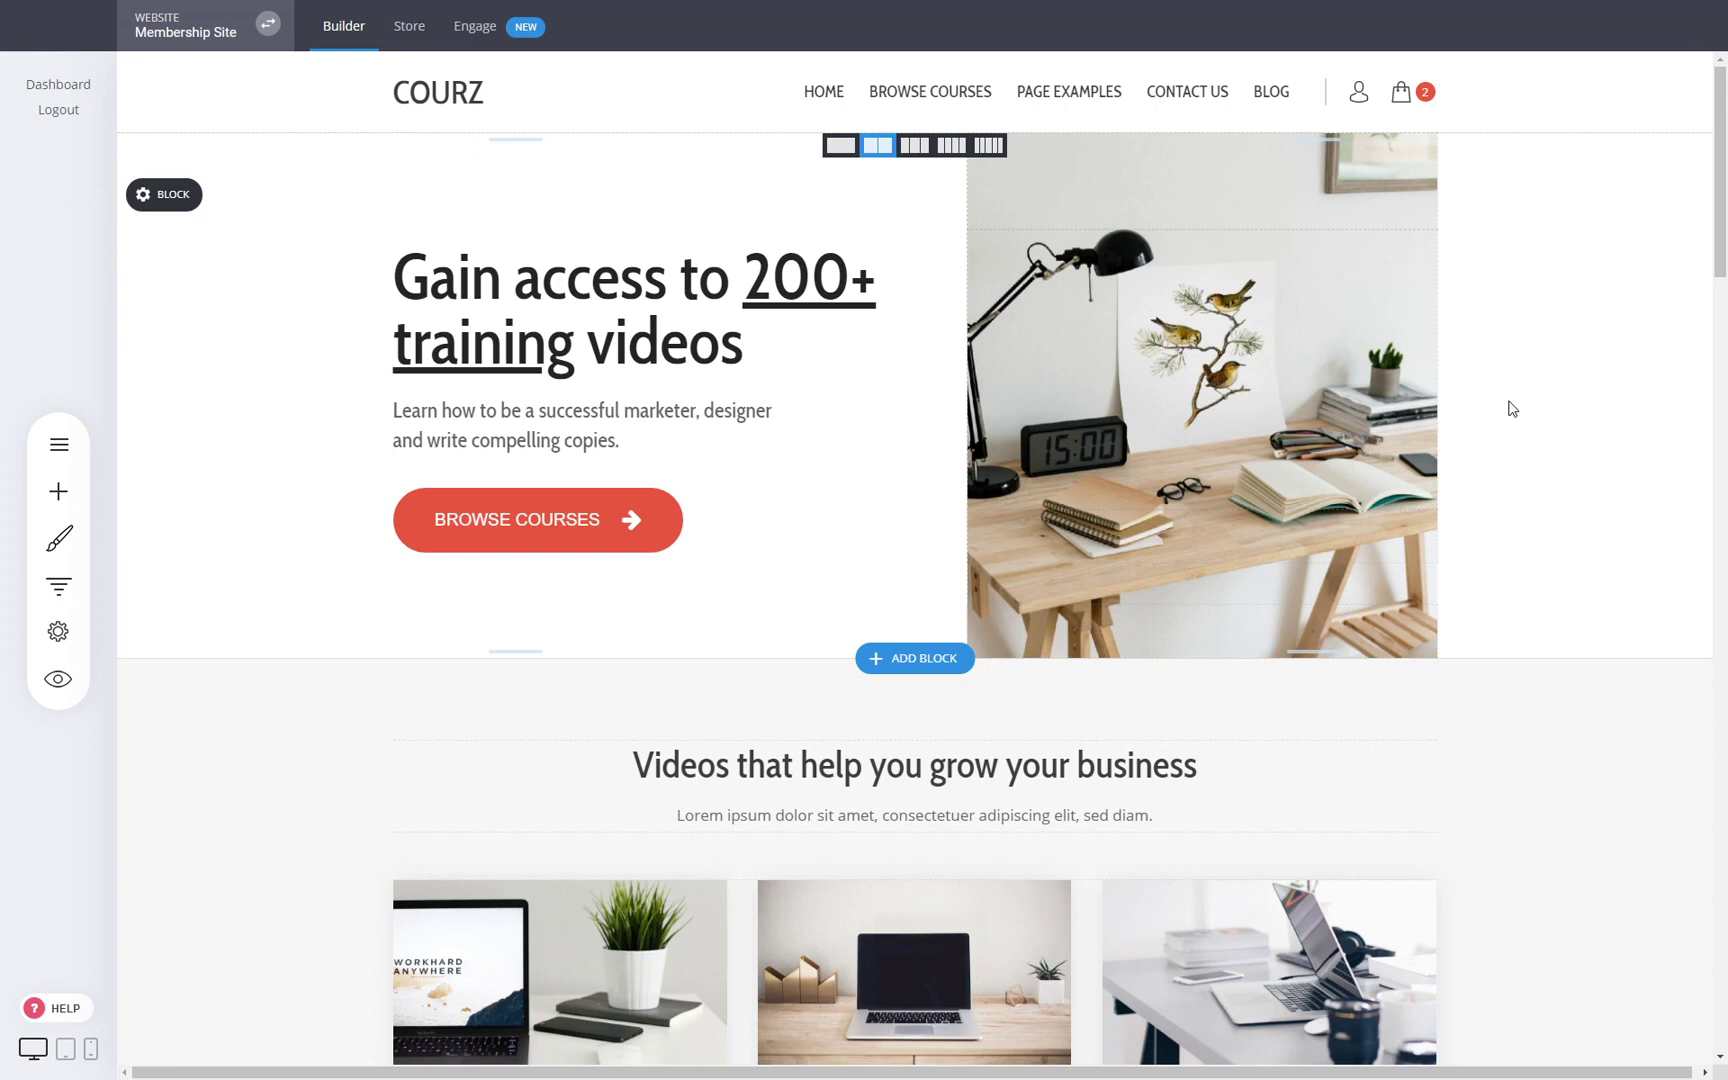
View the Group #1 members in the site's contacts and check the new member form, leaving without adding anyone
left_click(495, 34)
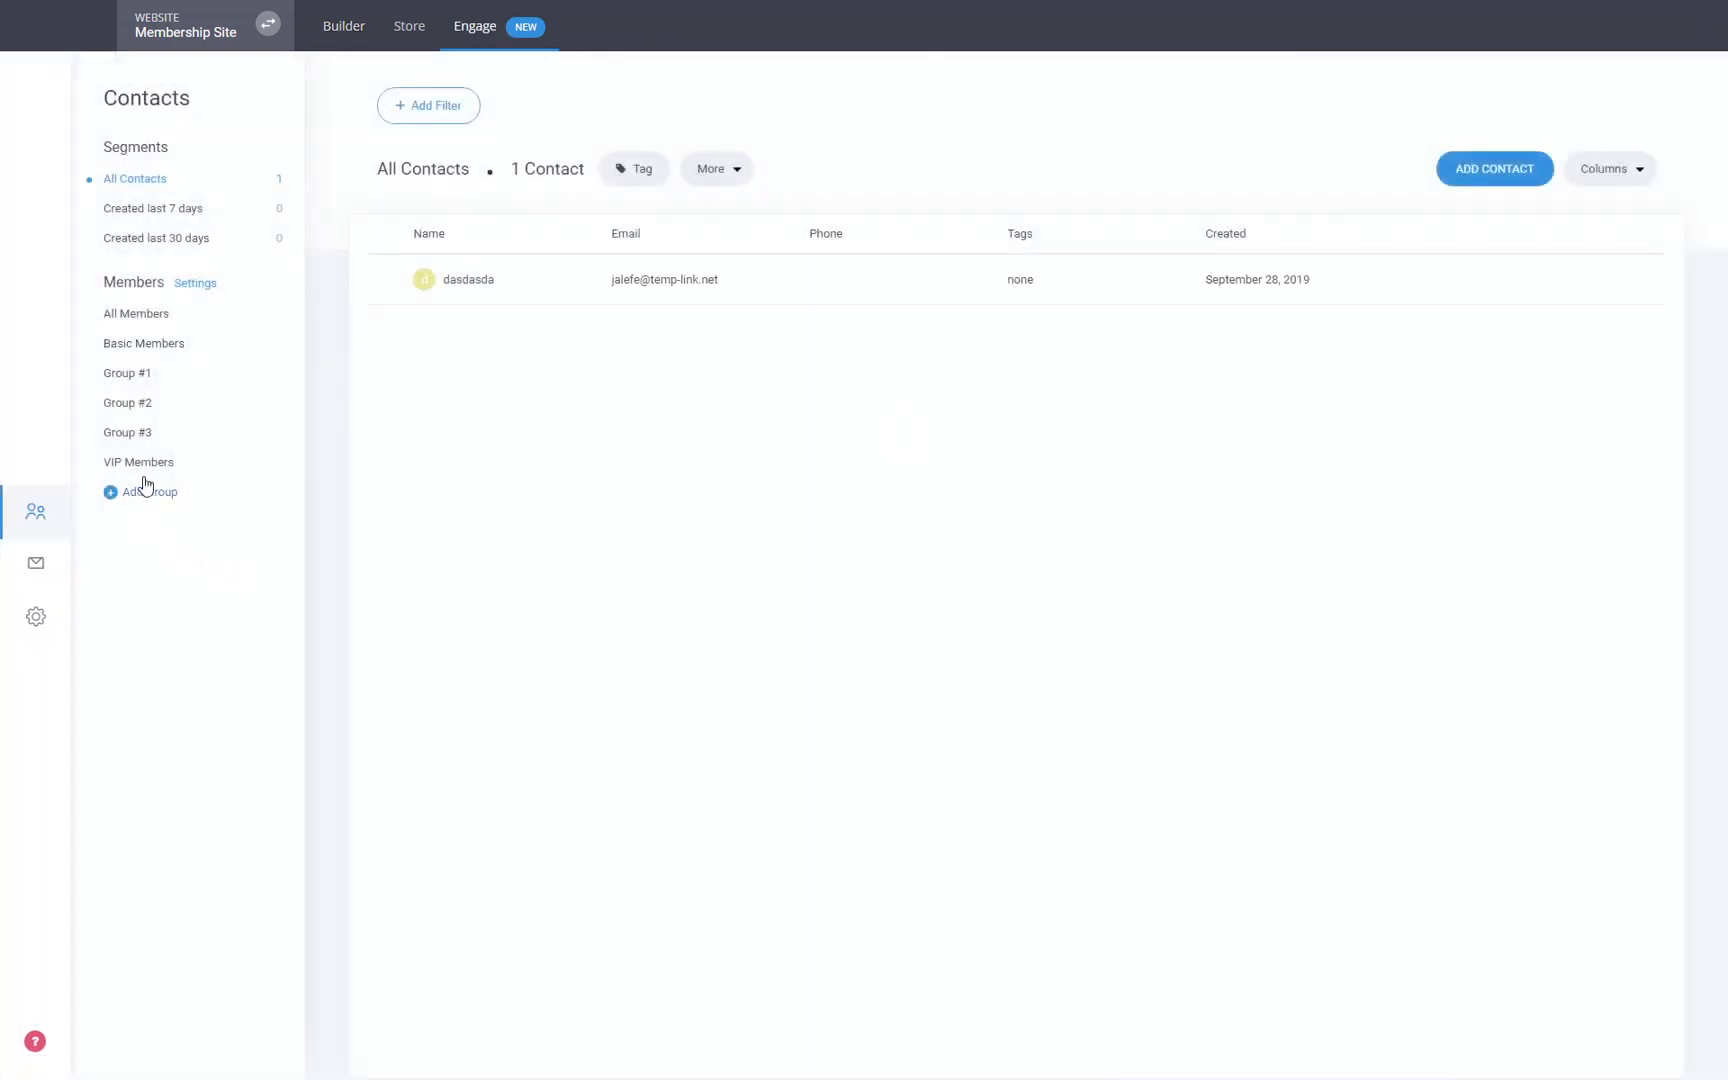
left_click(130, 374)
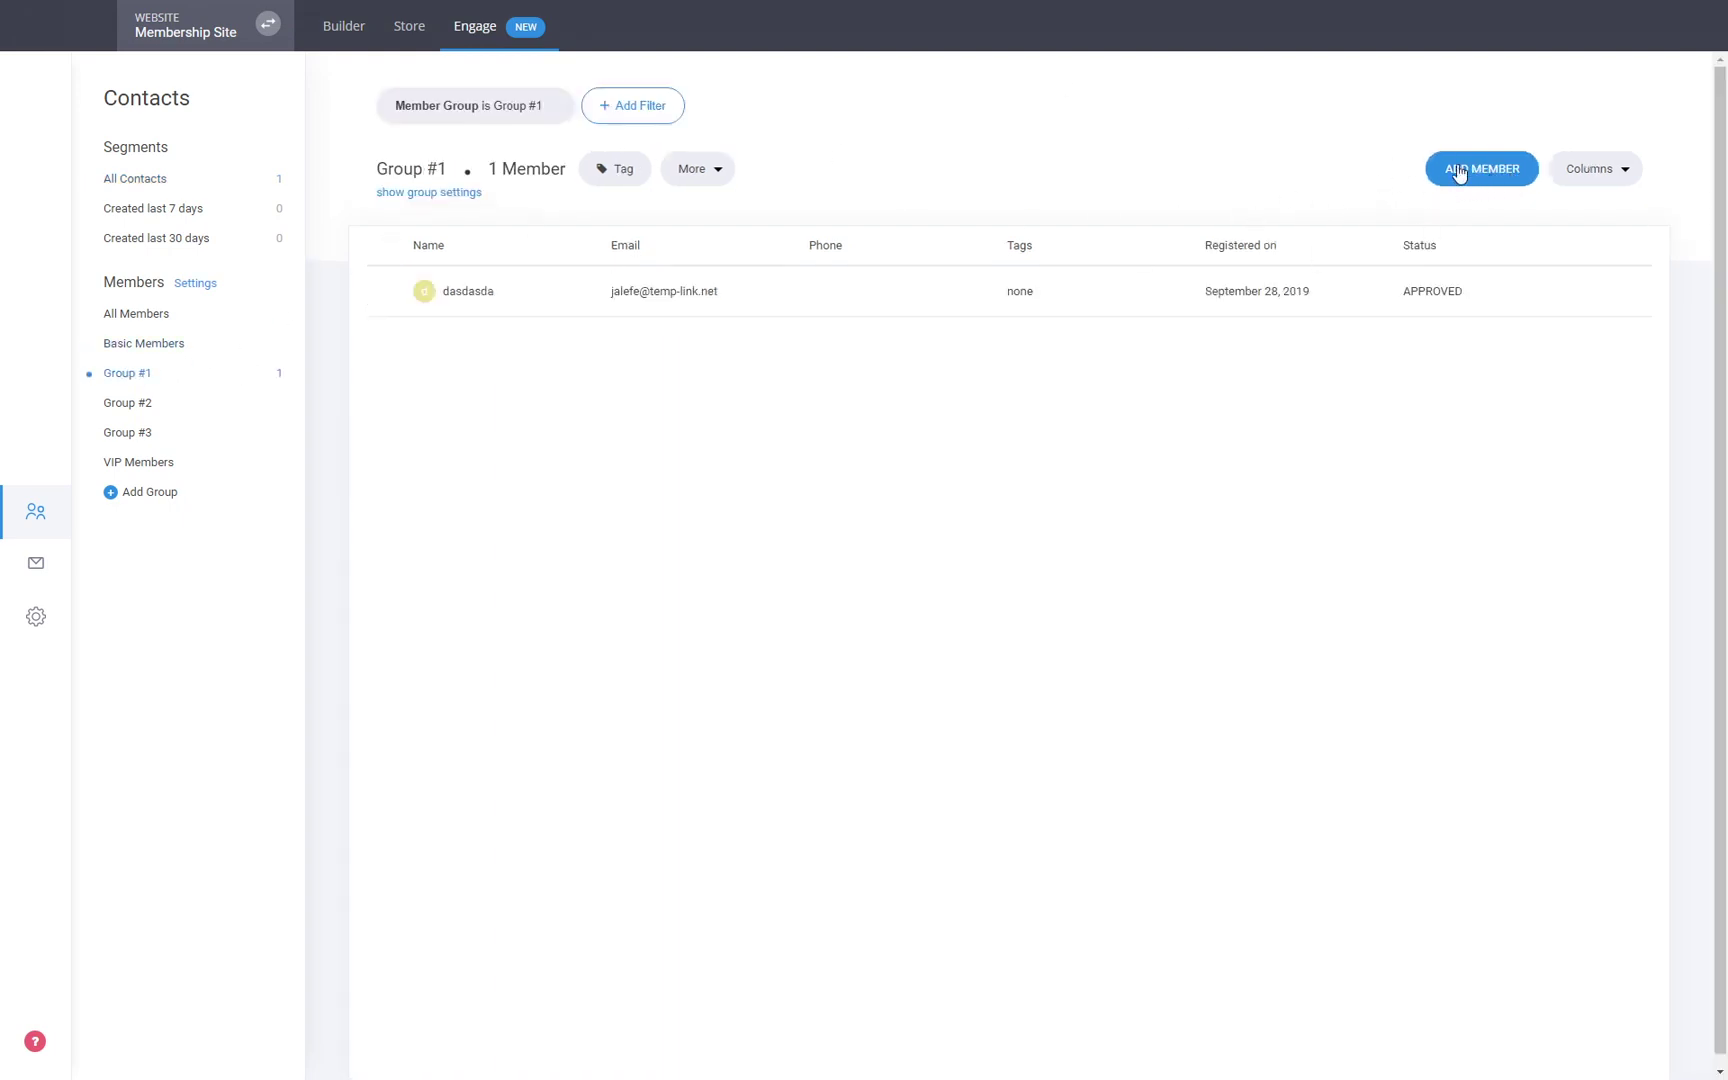
left_click(1490, 170)
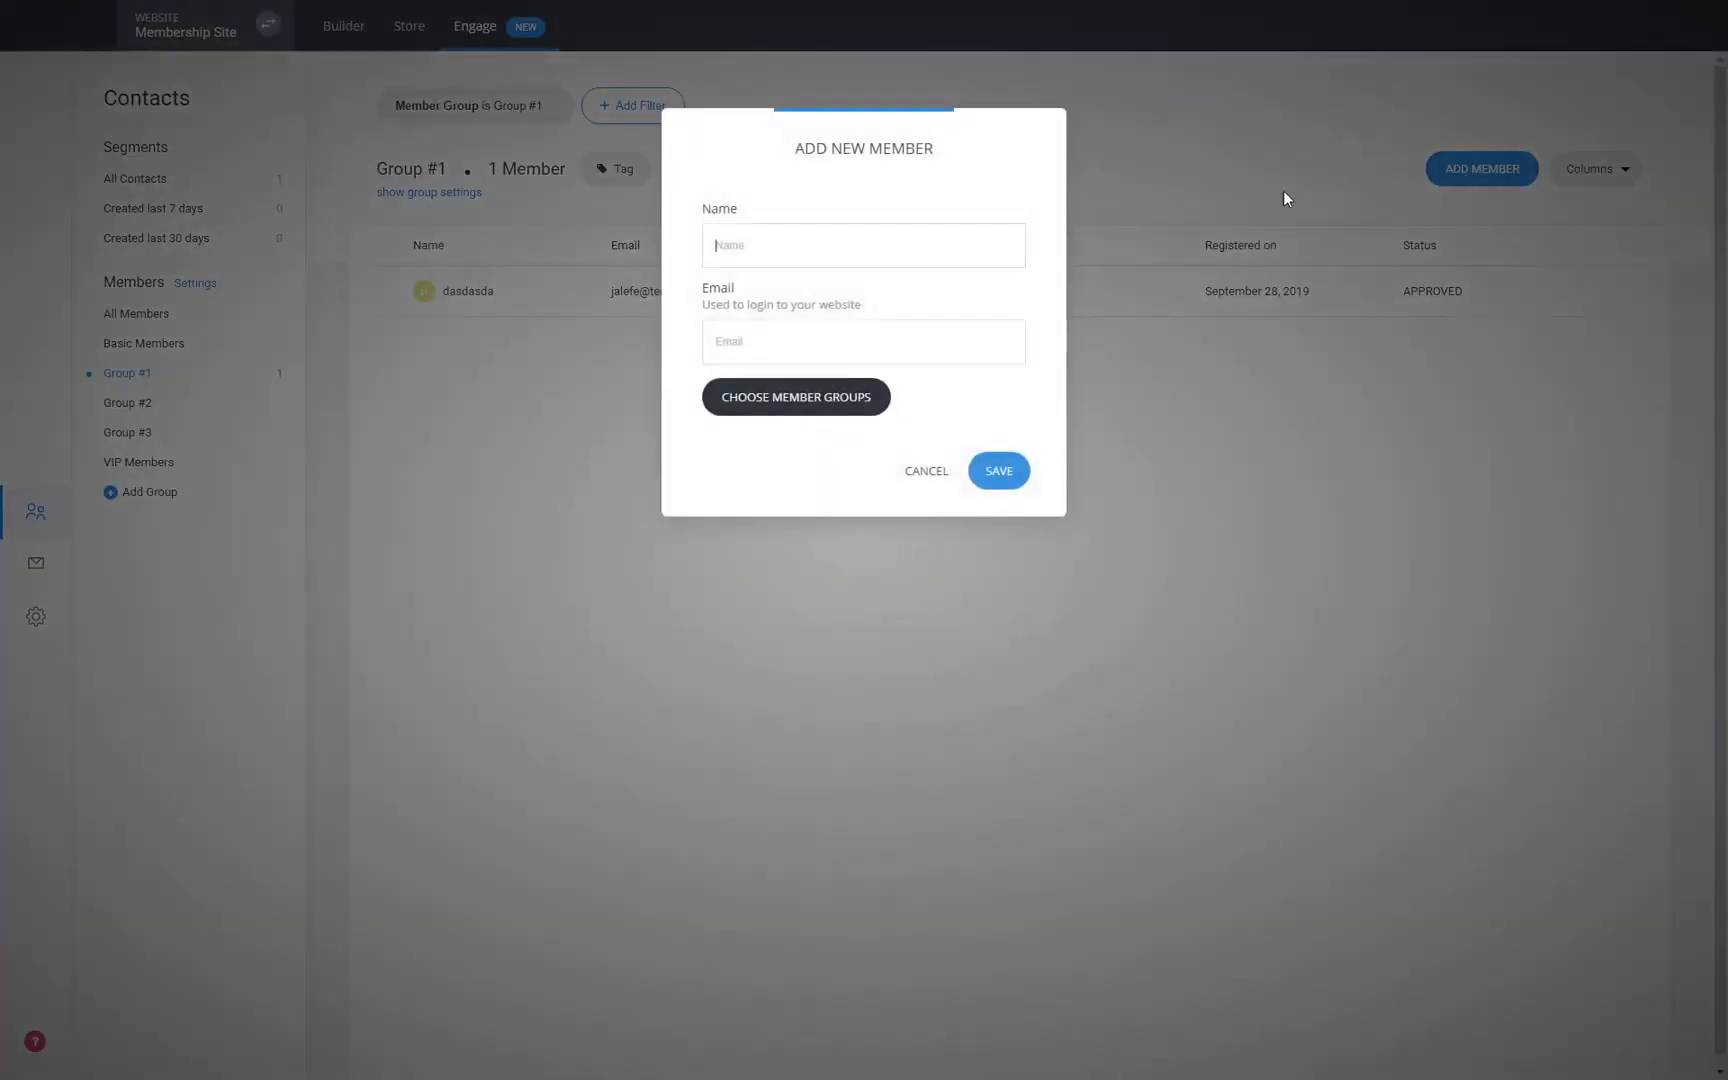
left_click(932, 470)
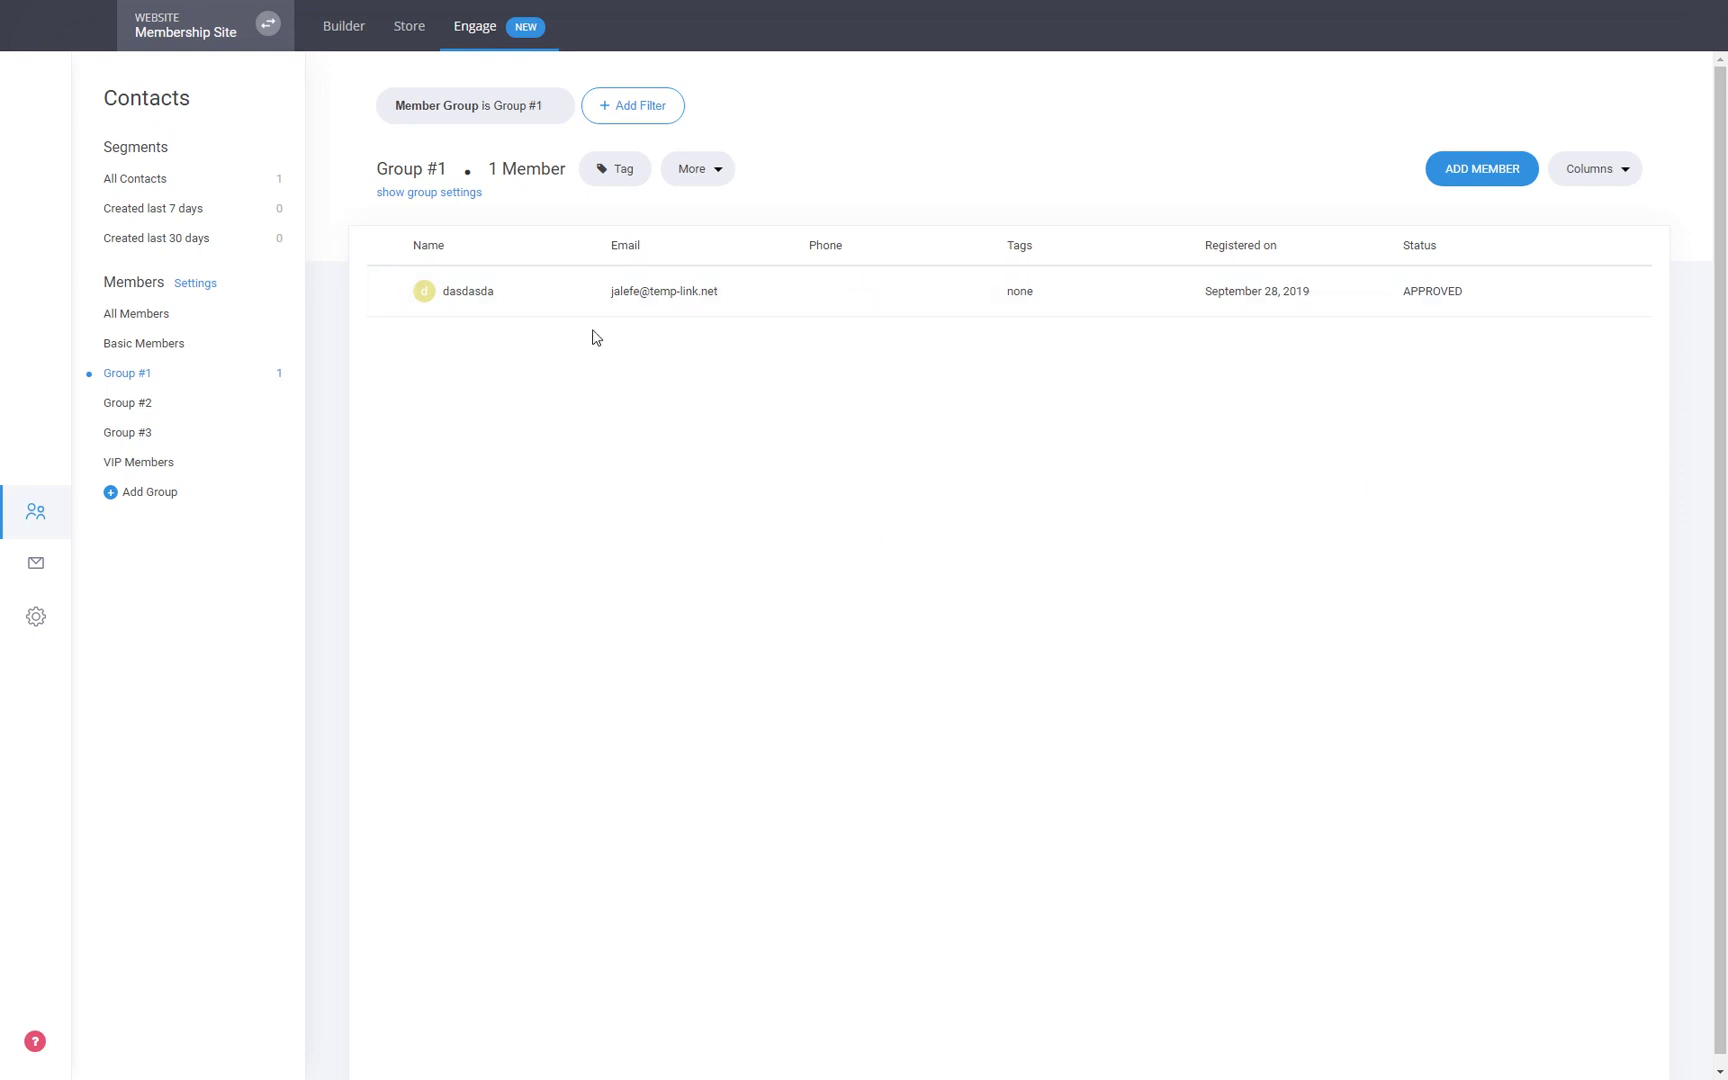
Review the Group #1 member's profile and group assignments, then return to the home page in the builder
left_click(477, 296)
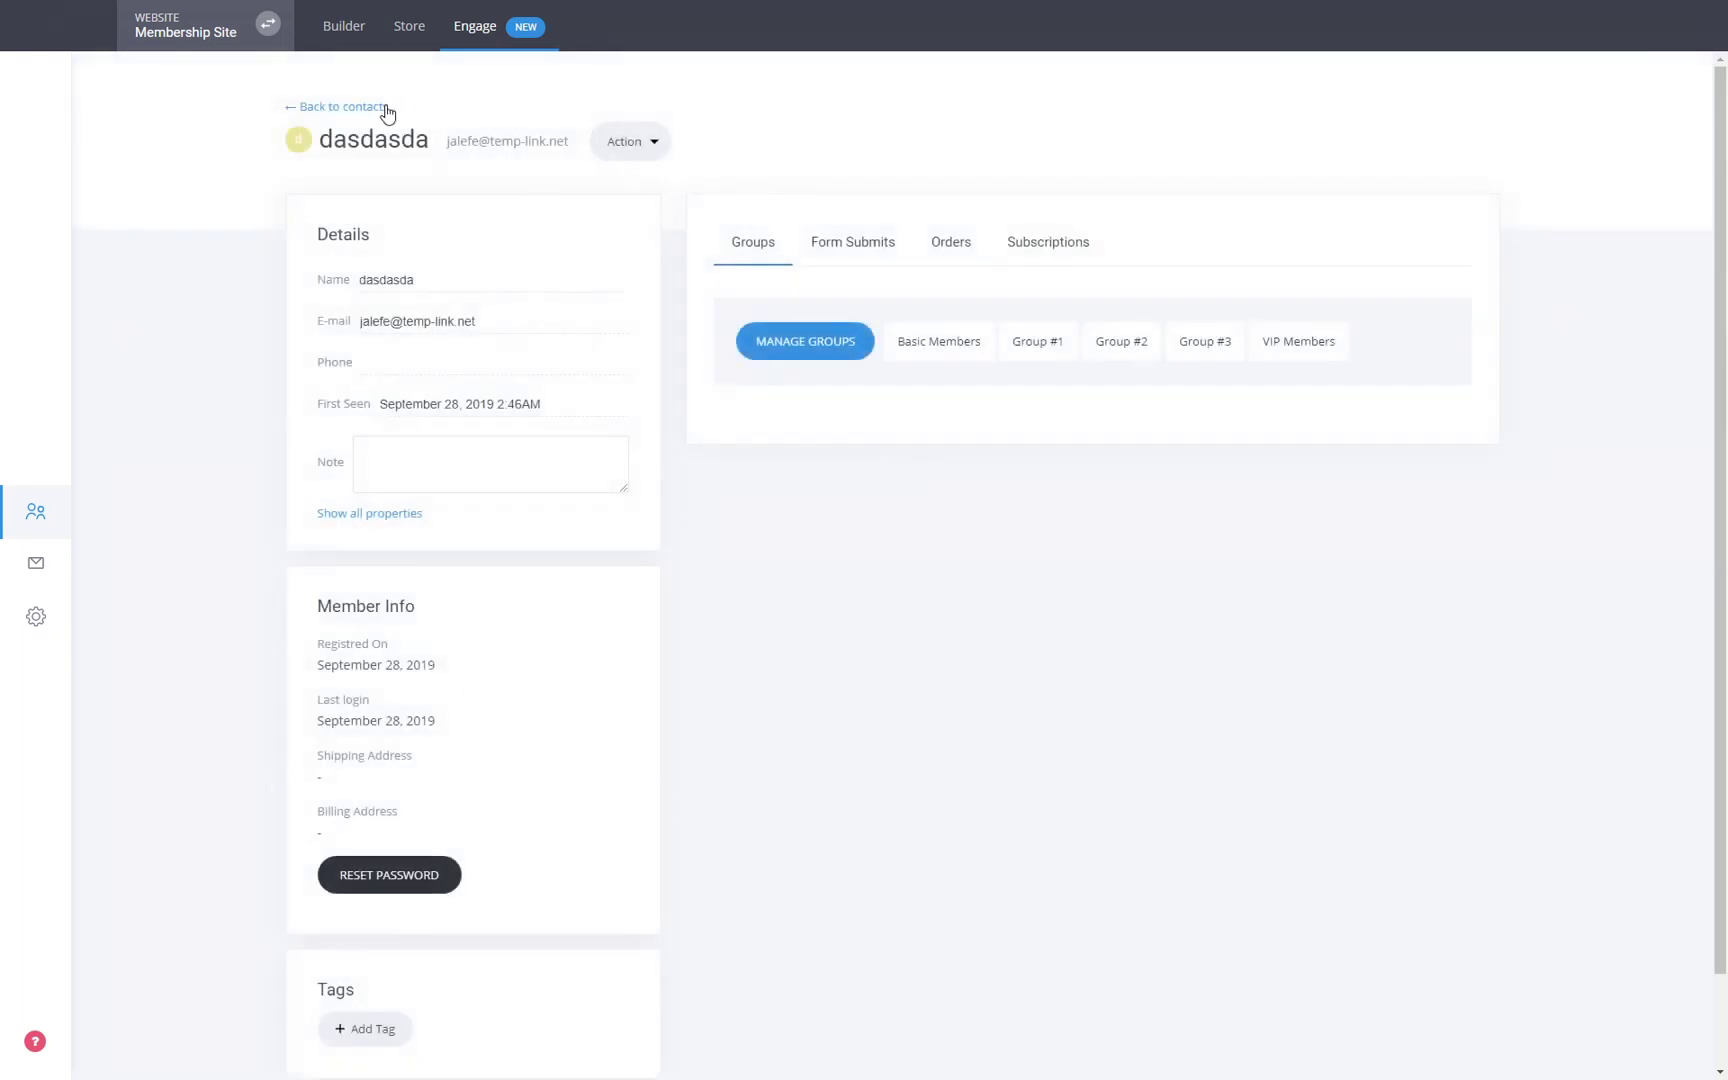
left_click(385, 115)
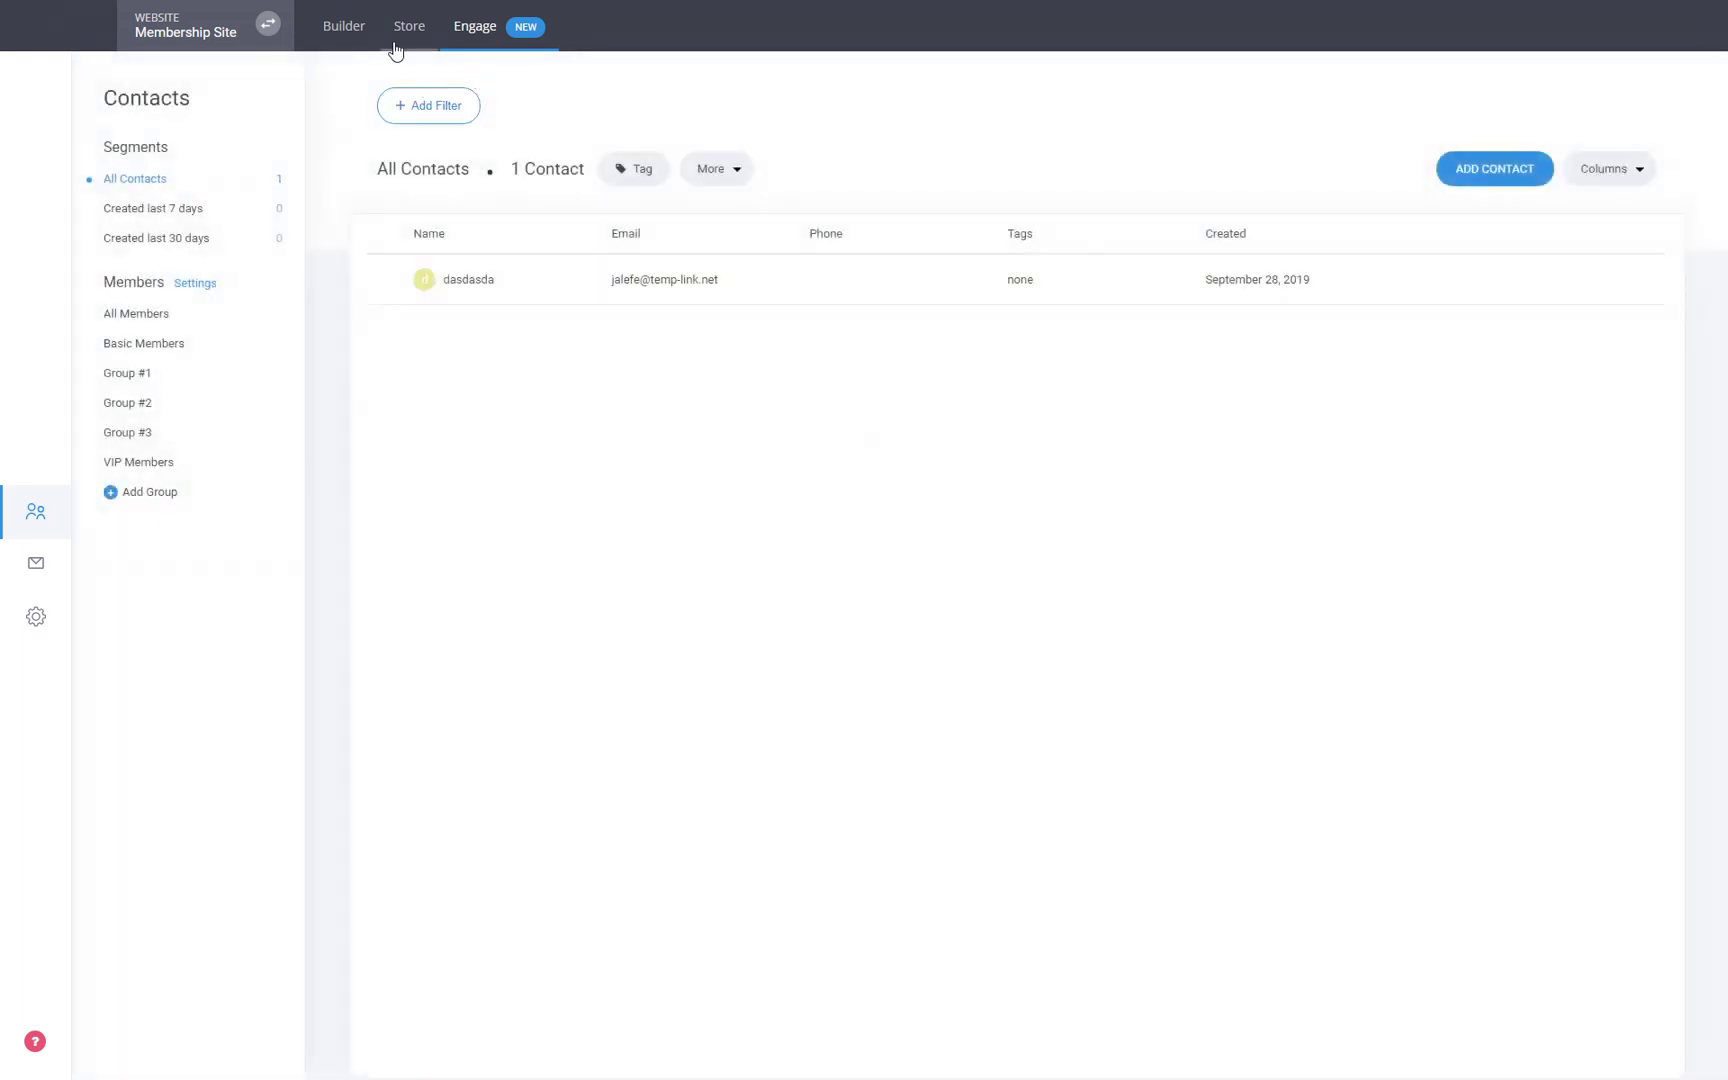
left_click(364, 34)
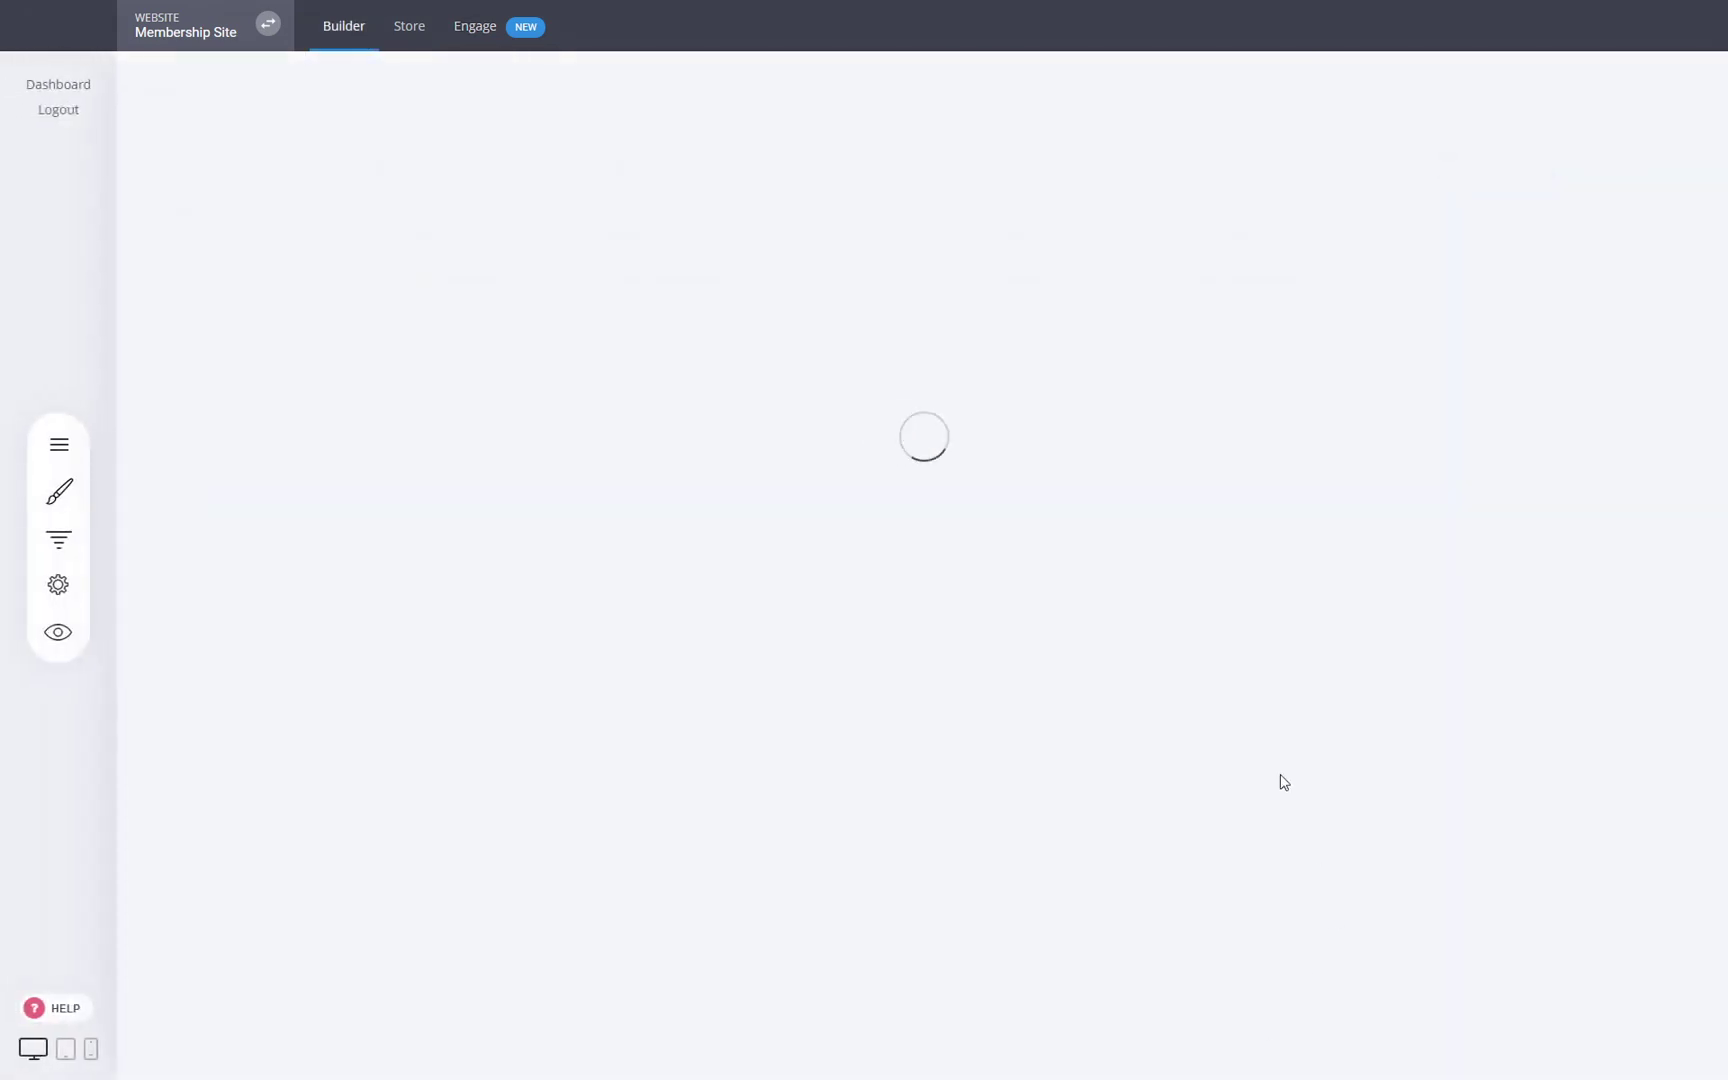
mouse_move(1549, 745)
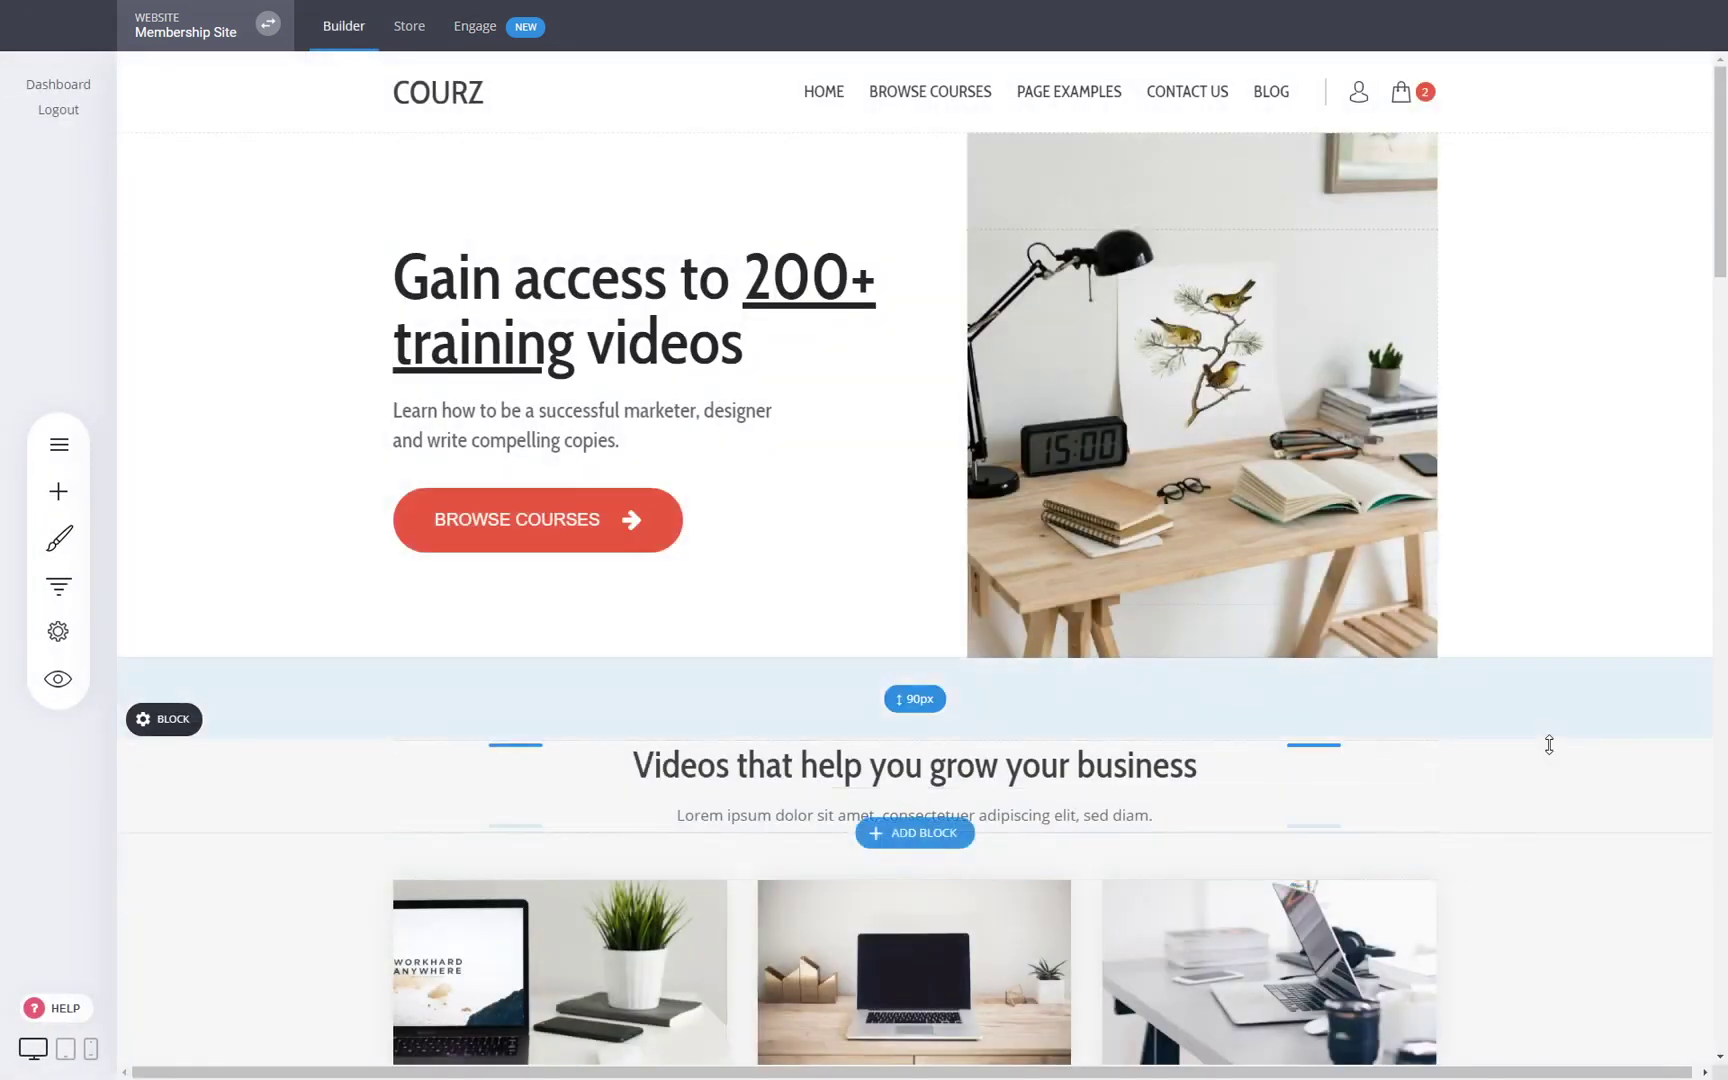